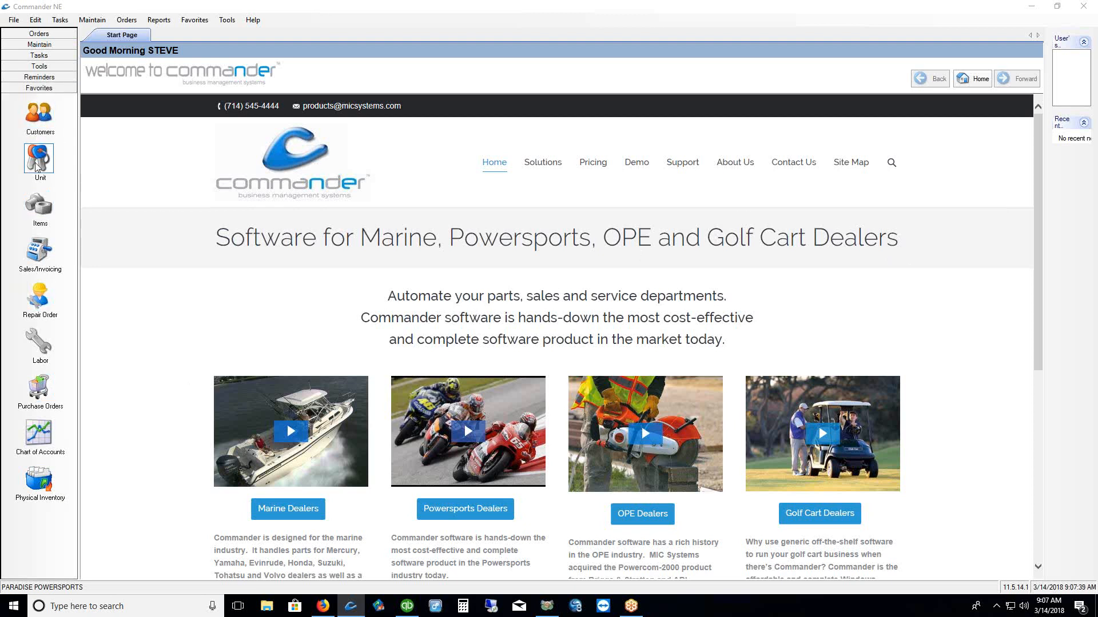
# Browse the reminders, tasks, maintenance and orders shortcut groups, then return to favourites
pyautogui.click(33, 78)
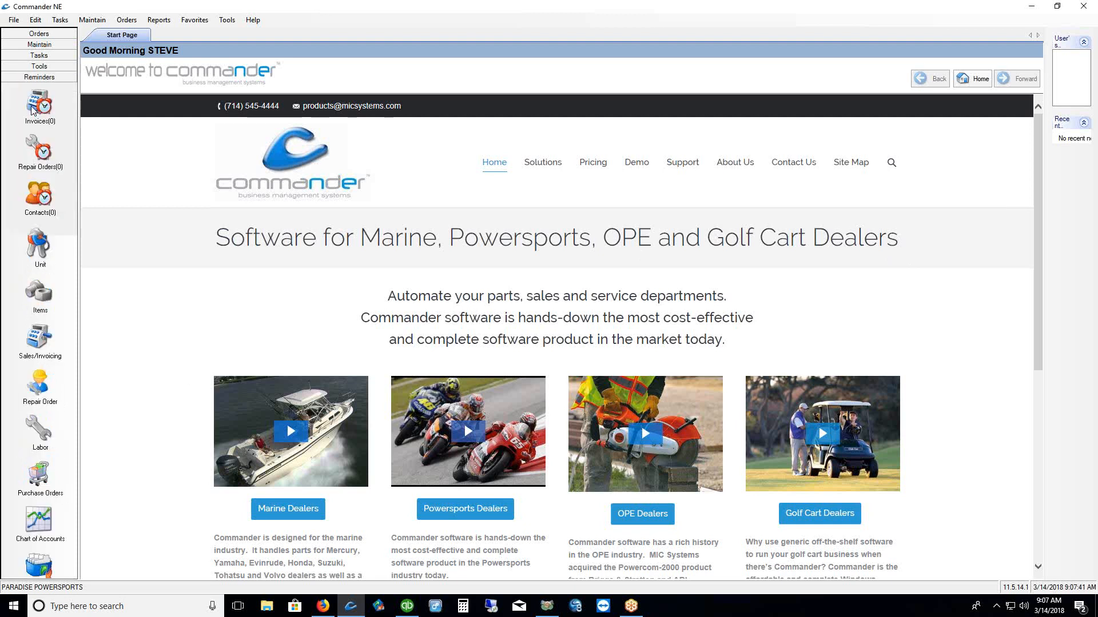
pyautogui.click(36, 56)
pyautogui.click(36, 47)
pyautogui.click(39, 34)
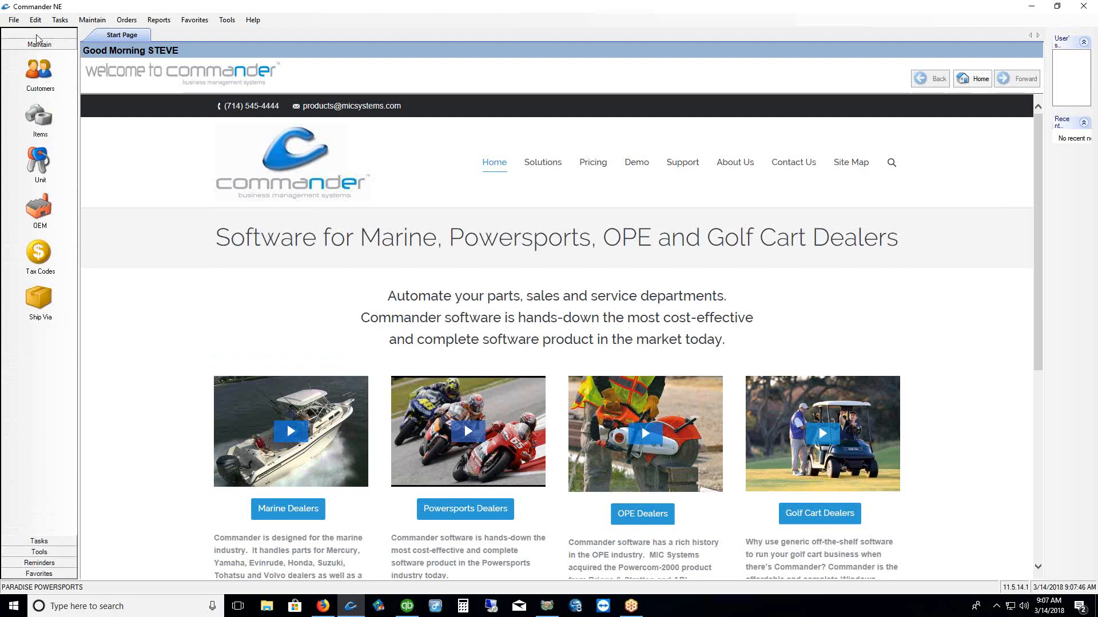
pyautogui.click(38, 573)
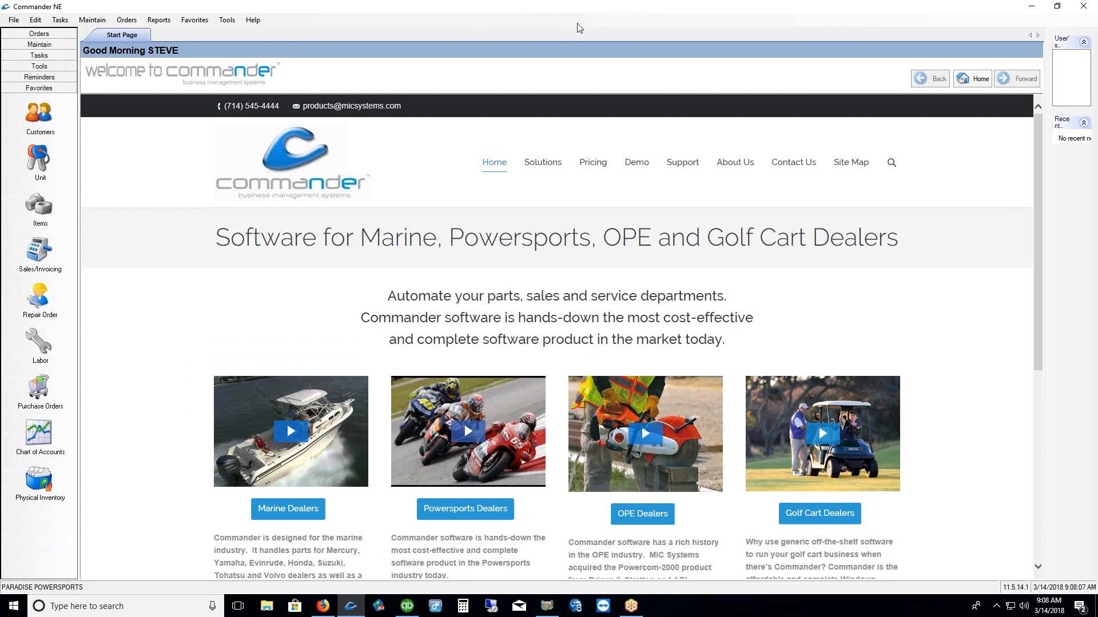
# Open the 205-record Customers list via the favourite and Maintain > Contacts > Customers
pyautogui.click(40, 117)
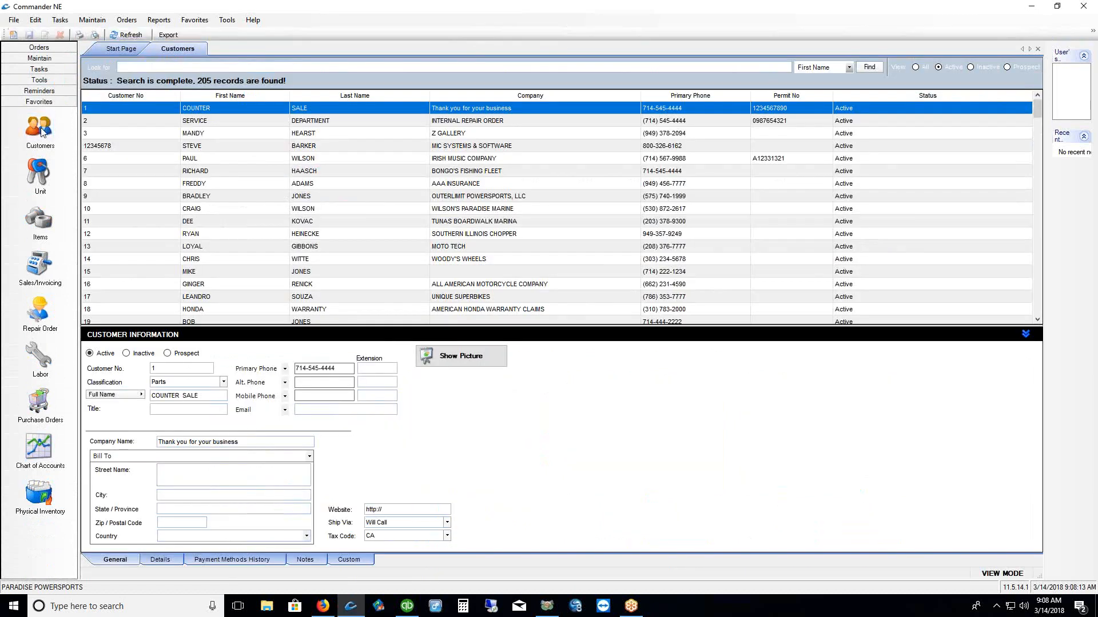
pyautogui.click(91, 20)
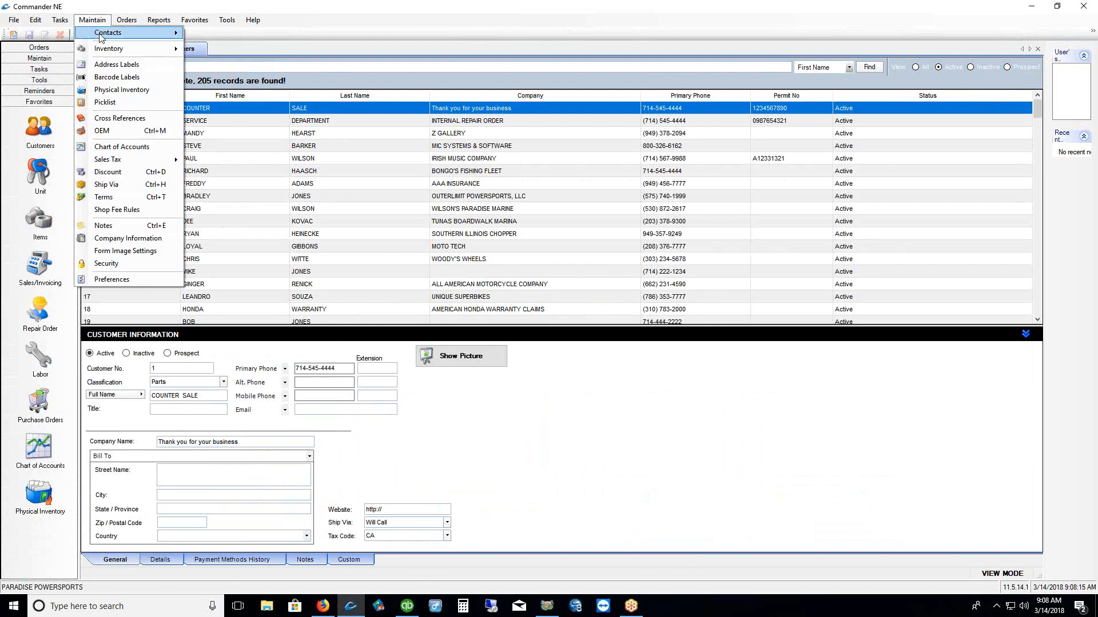
pyautogui.moveTo(114, 32)
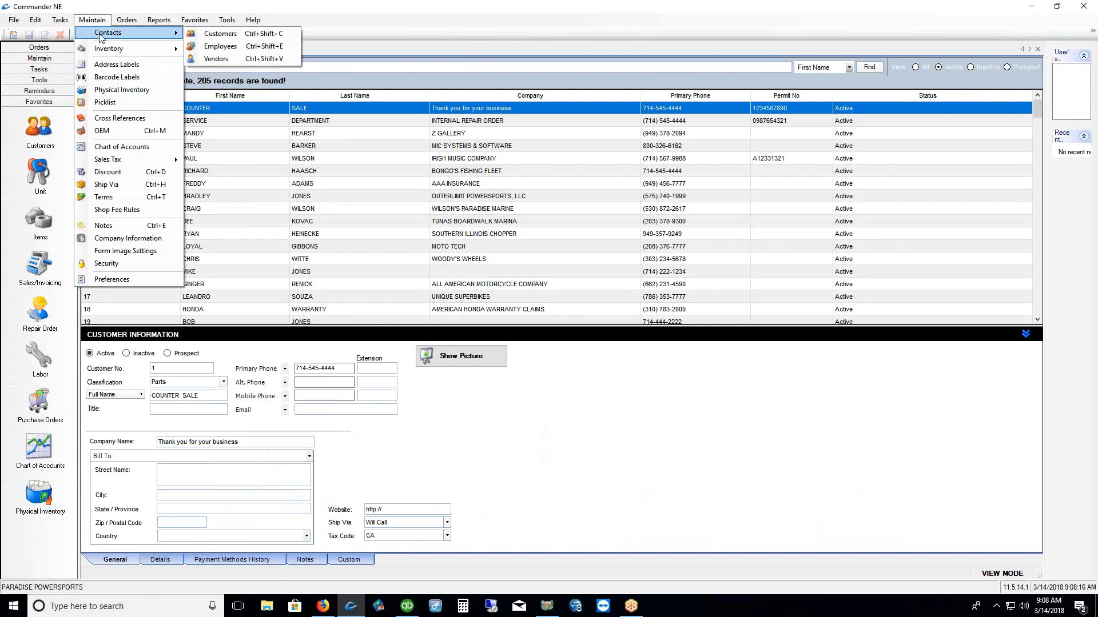
pyautogui.click(214, 36)
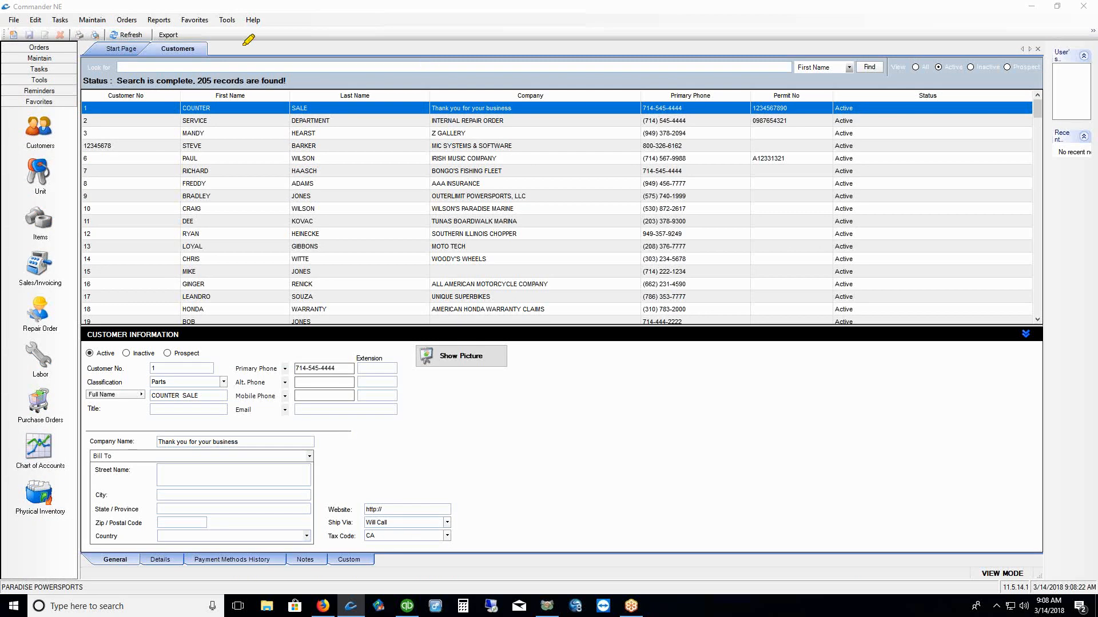
pyautogui.moveTo(149, 64); pyautogui.dragTo(193, 65)
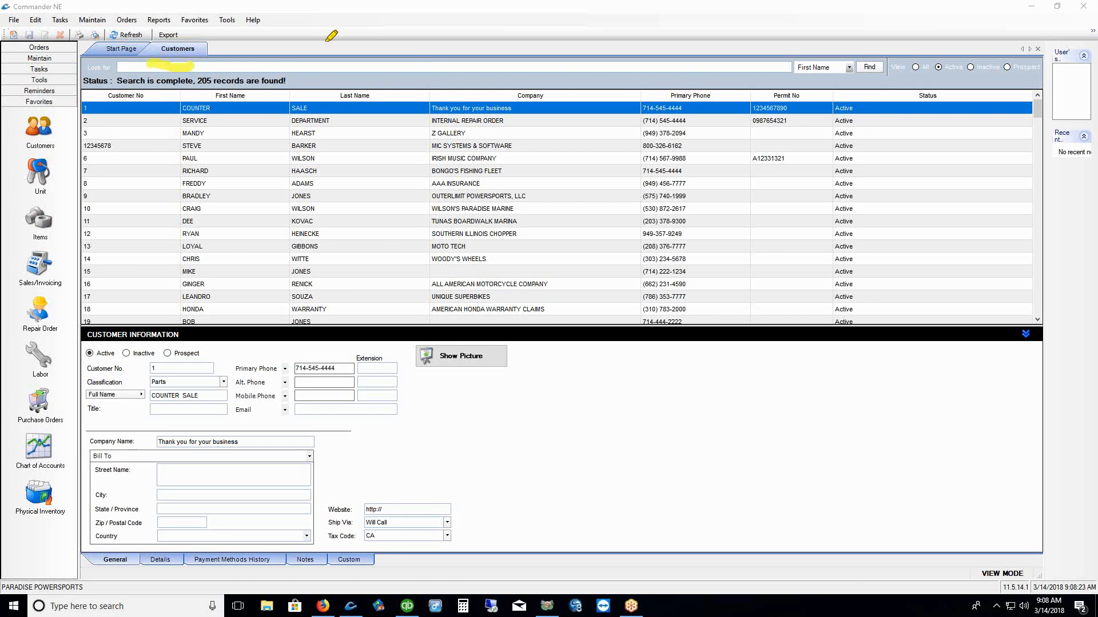
pyautogui.press('Escape')
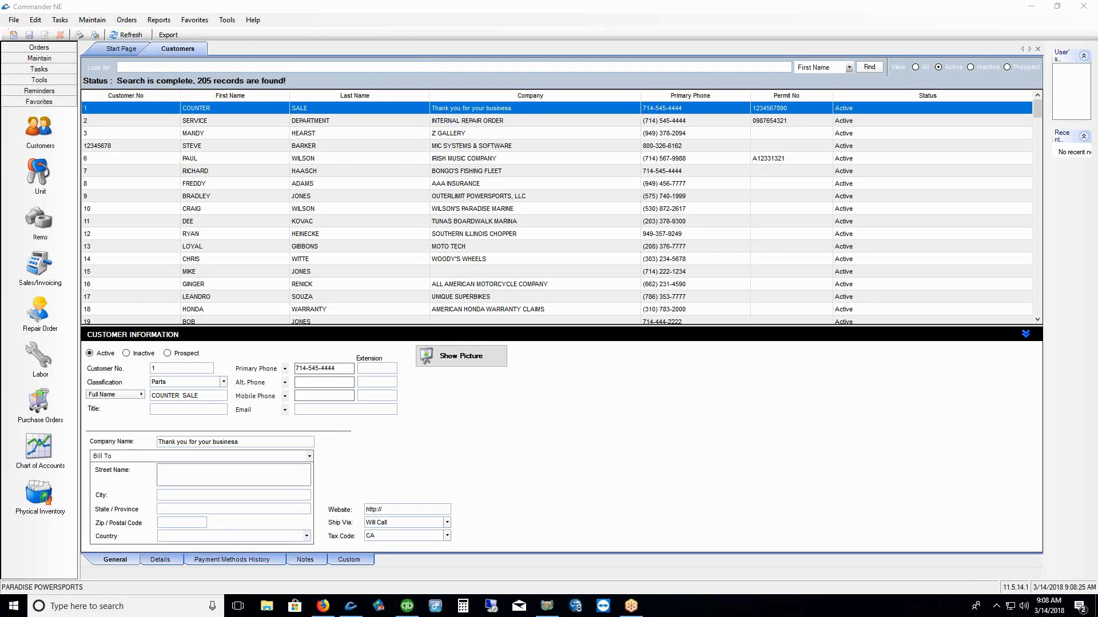
pyautogui.click(199, 23)
pyautogui.click(199, 23)
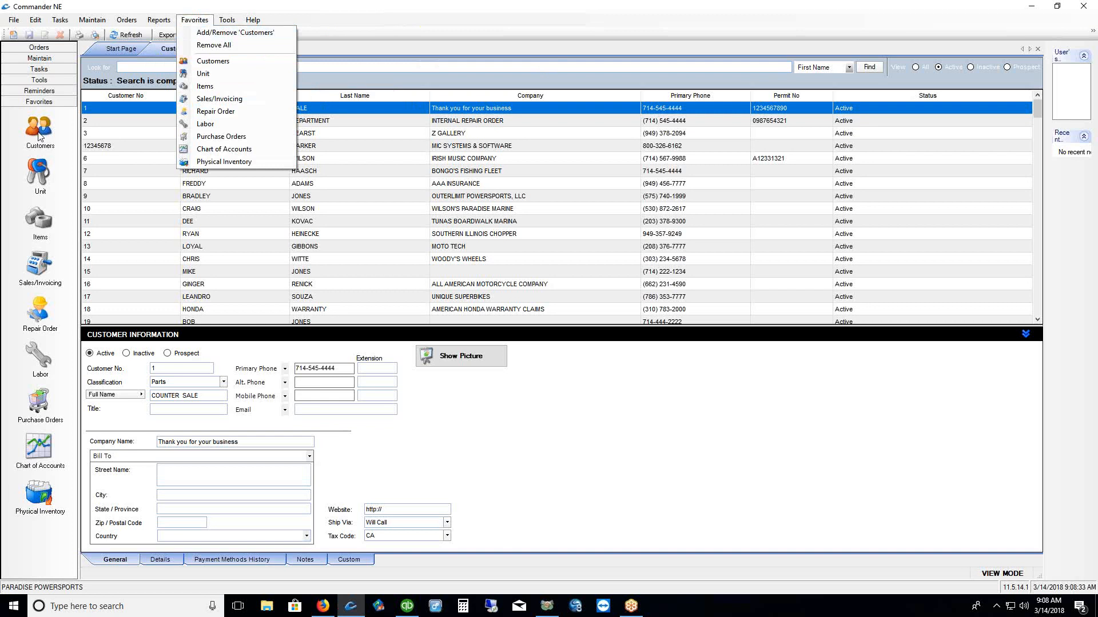
# Remove and re-add the Customers favourite, then drag the Customer Information splitter upward
pyautogui.click(242, 33)
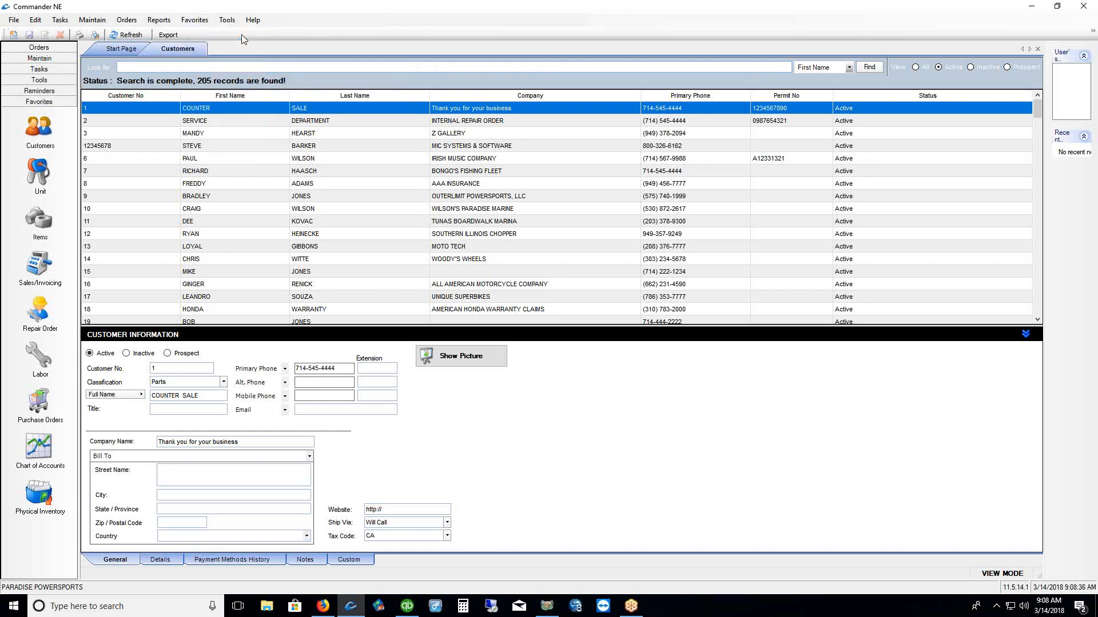
pyautogui.click(195, 20)
pyautogui.click(200, 34)
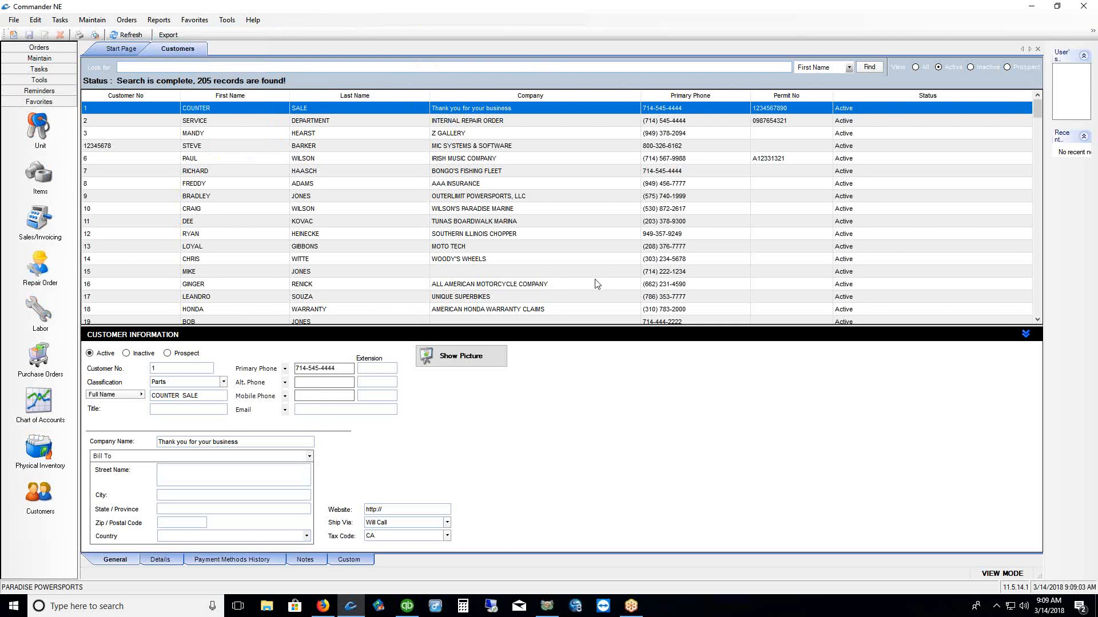
pyautogui.moveTo(530, 327); pyautogui.dragTo(527, 196)
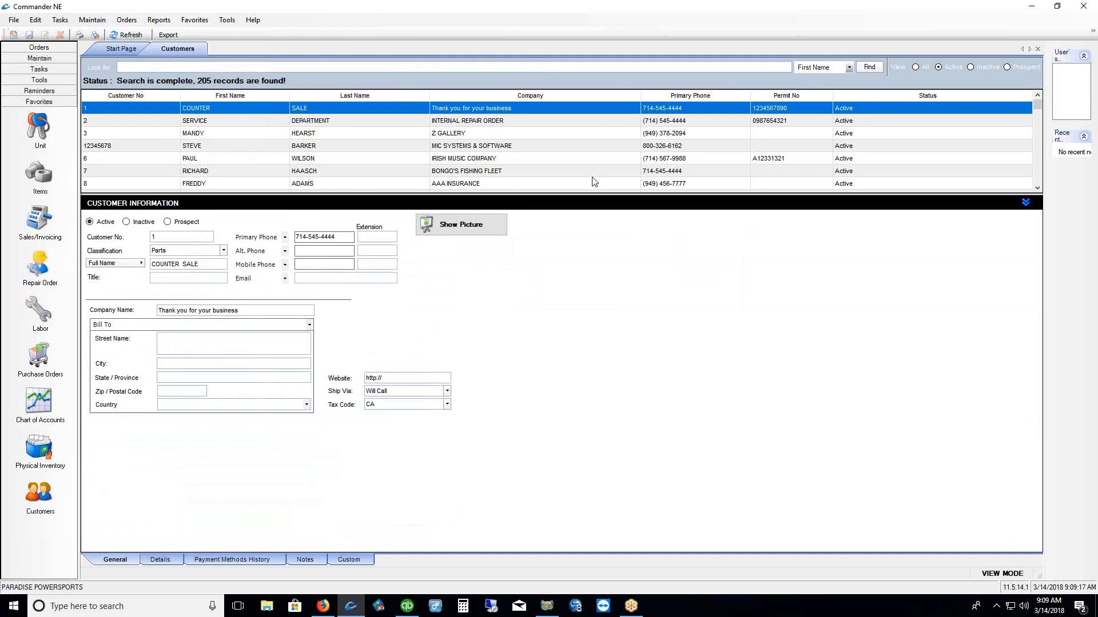
# Show the Unit list with All Categories expanded and bring up Customize Current View
pyautogui.click(37, 130)
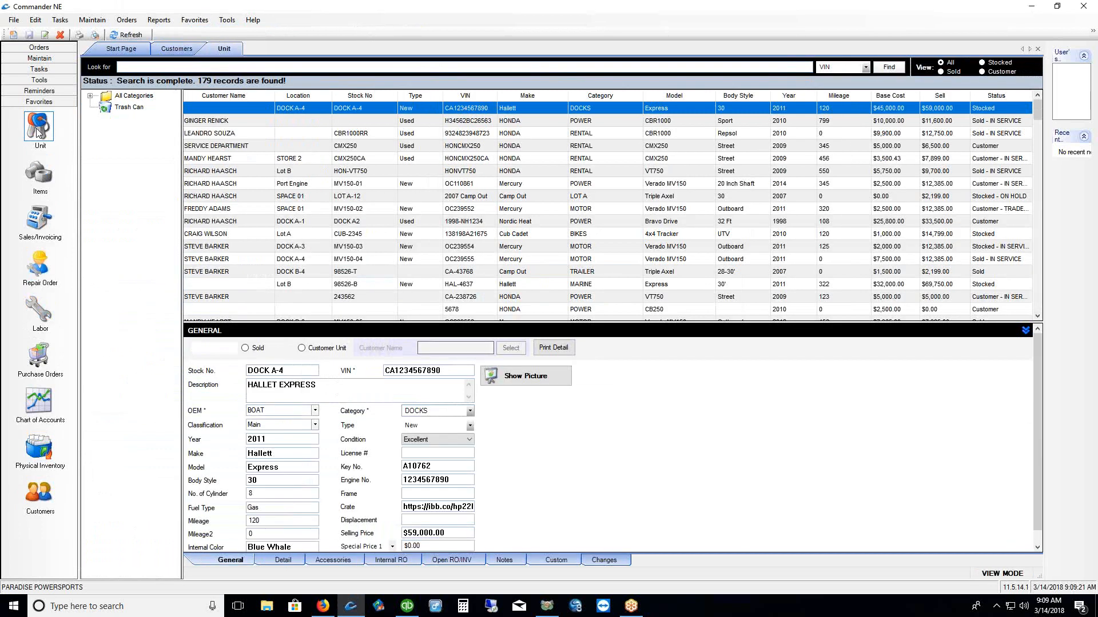
pyautogui.click(90, 96)
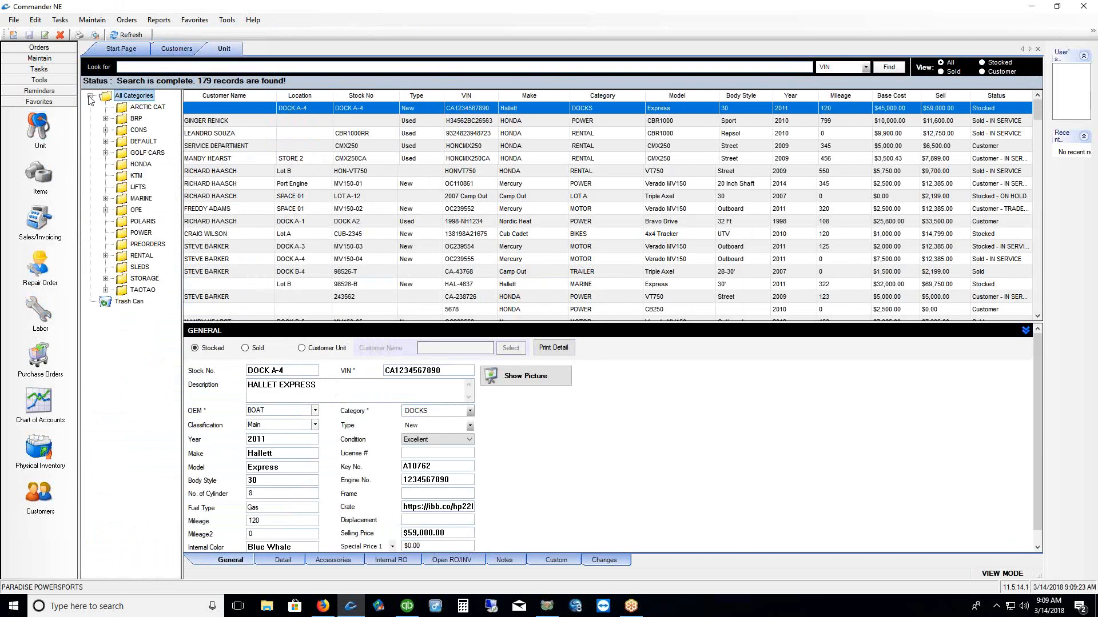
pyautogui.rightClick(319, 109)
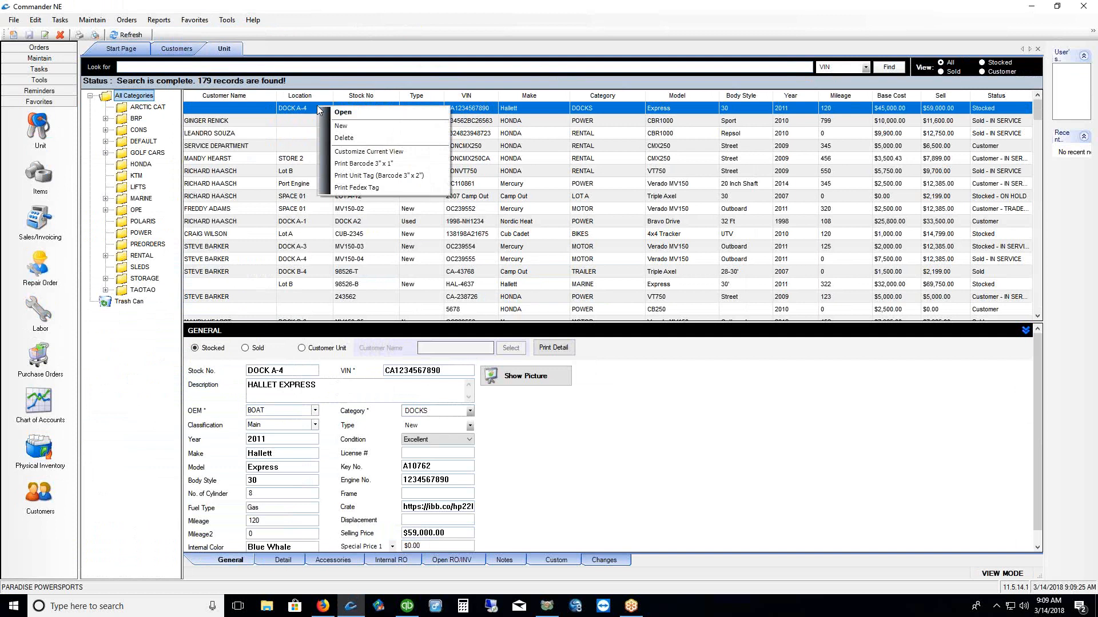
pyautogui.click(346, 153)
pyautogui.moveTo(569, 200); pyautogui.dragTo(532, 159)
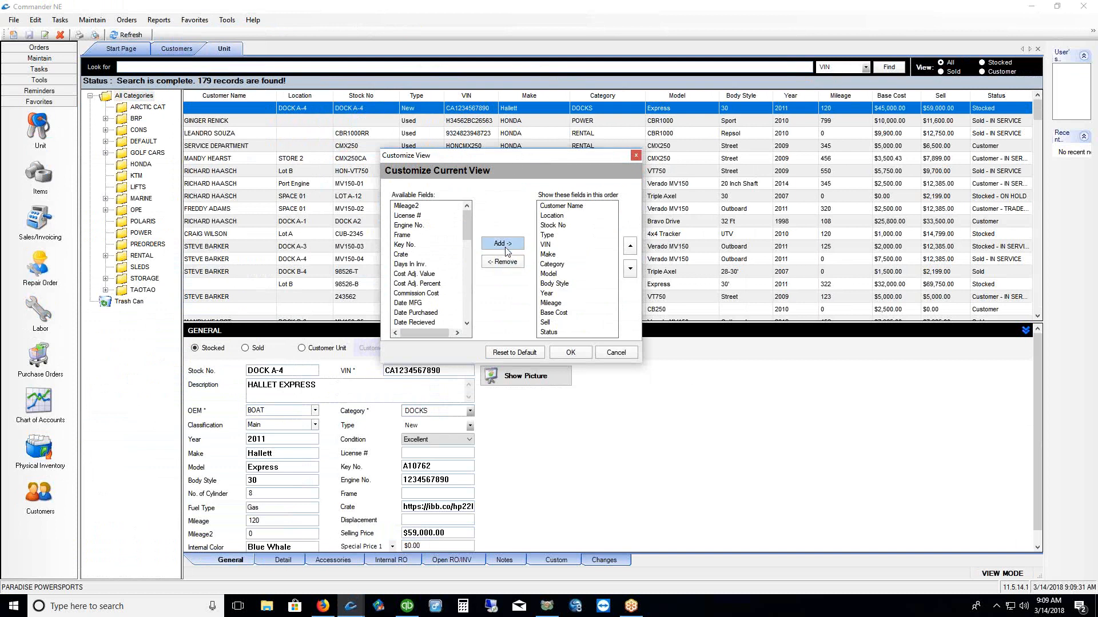
pyautogui.click(557, 207)
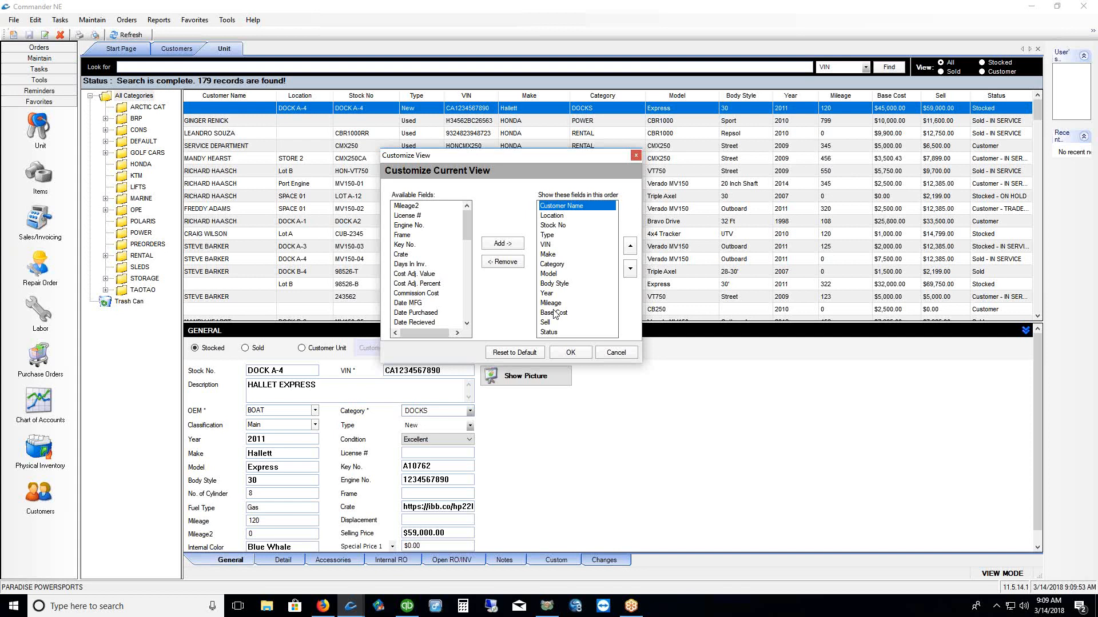
pyautogui.click(553, 334)
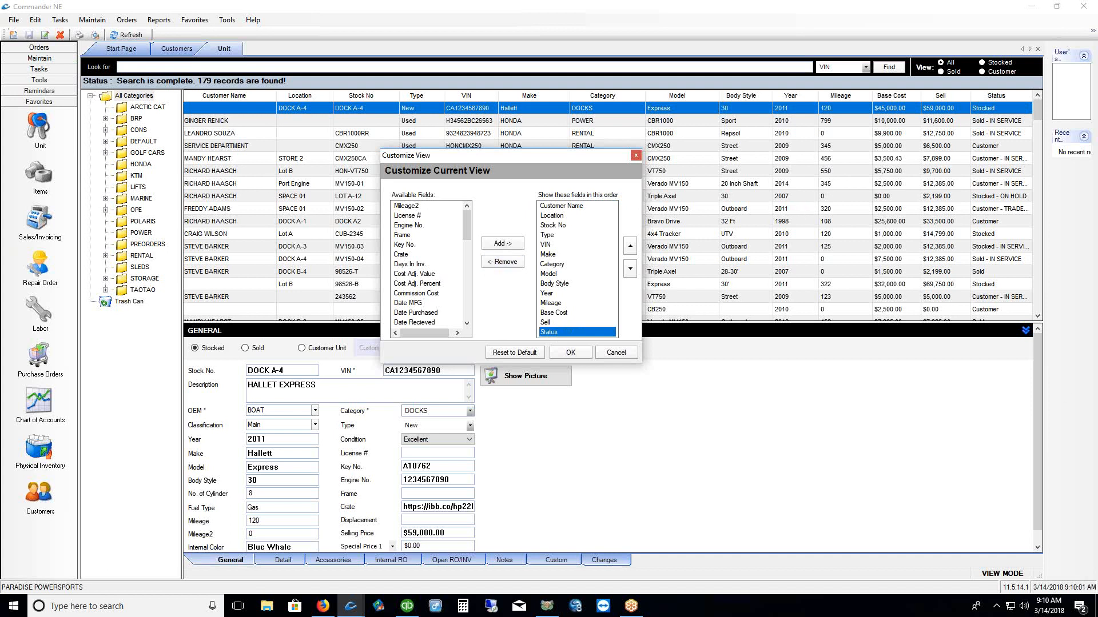
pyautogui.moveTo(940, 45)
pyautogui.mouseDown()
pyautogui.moveTo(914, 70)
pyautogui.moveTo(948, 88)
pyautogui.moveTo(1026, 90)
pyautogui.moveTo(1034, 58)
pyautogui.moveTo(983, 41)
pyautogui.mouseUp()
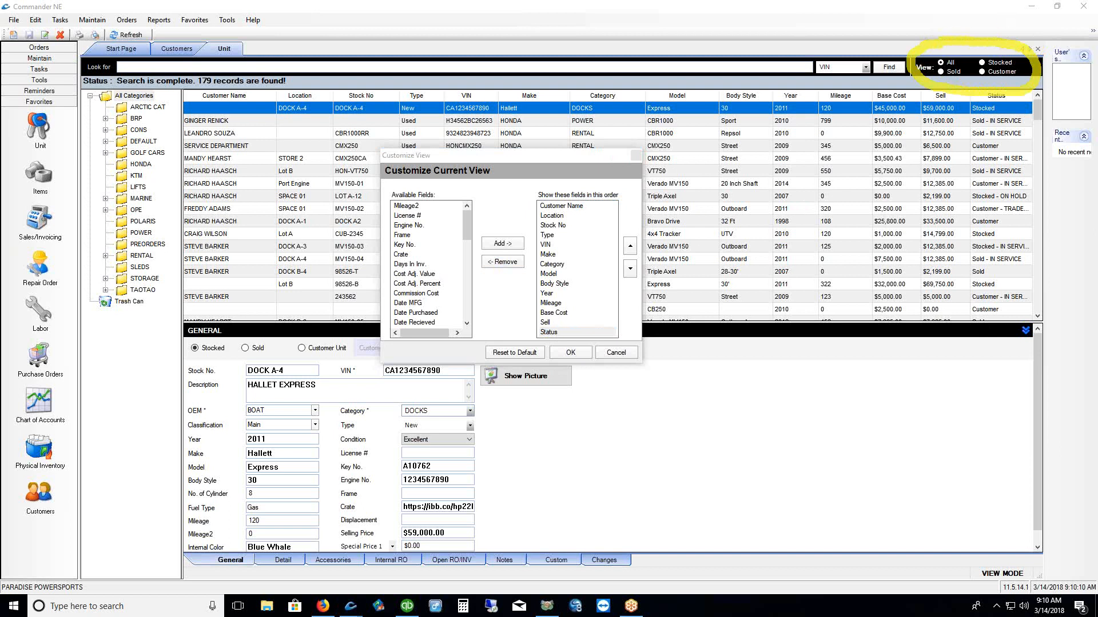
pyautogui.press('Escape')
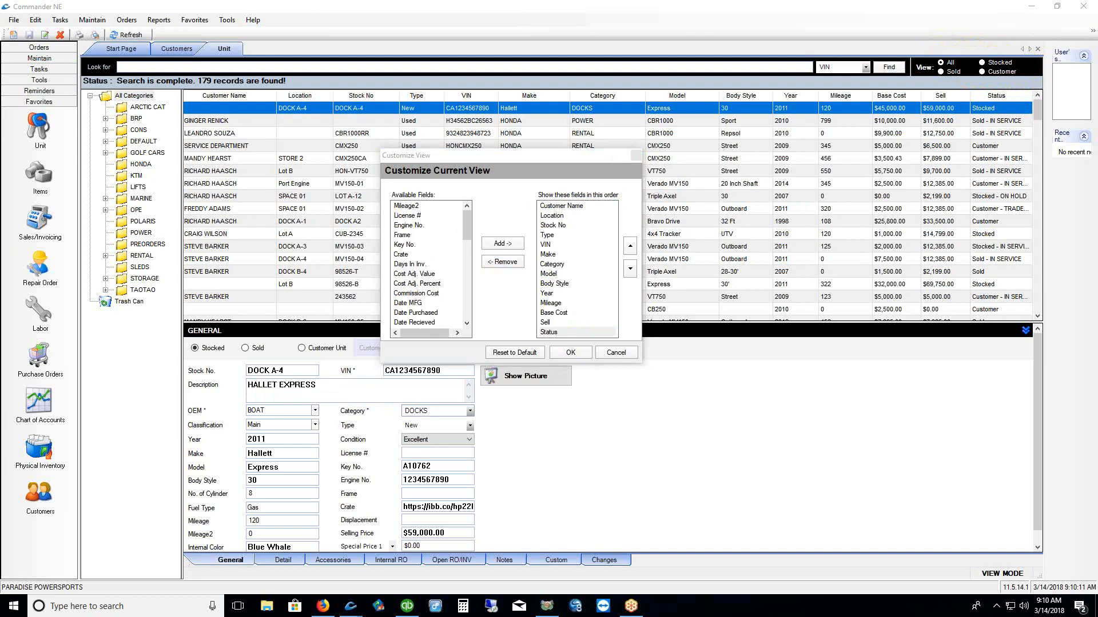
# Remove the Status column from the unit view
pyautogui.click(553, 336)
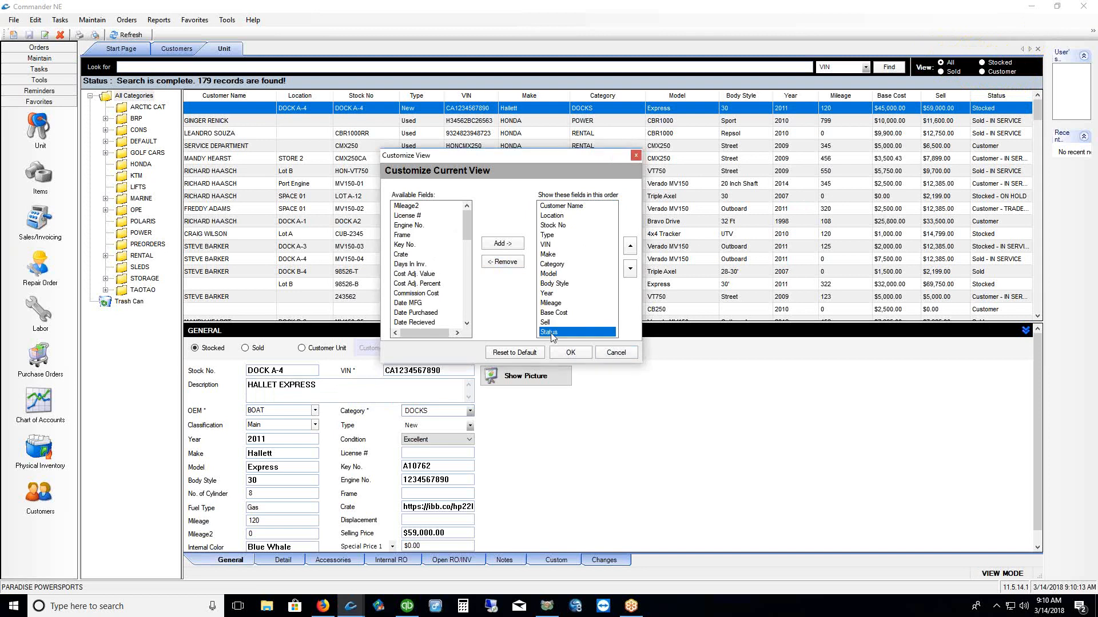
pyautogui.click(507, 264)
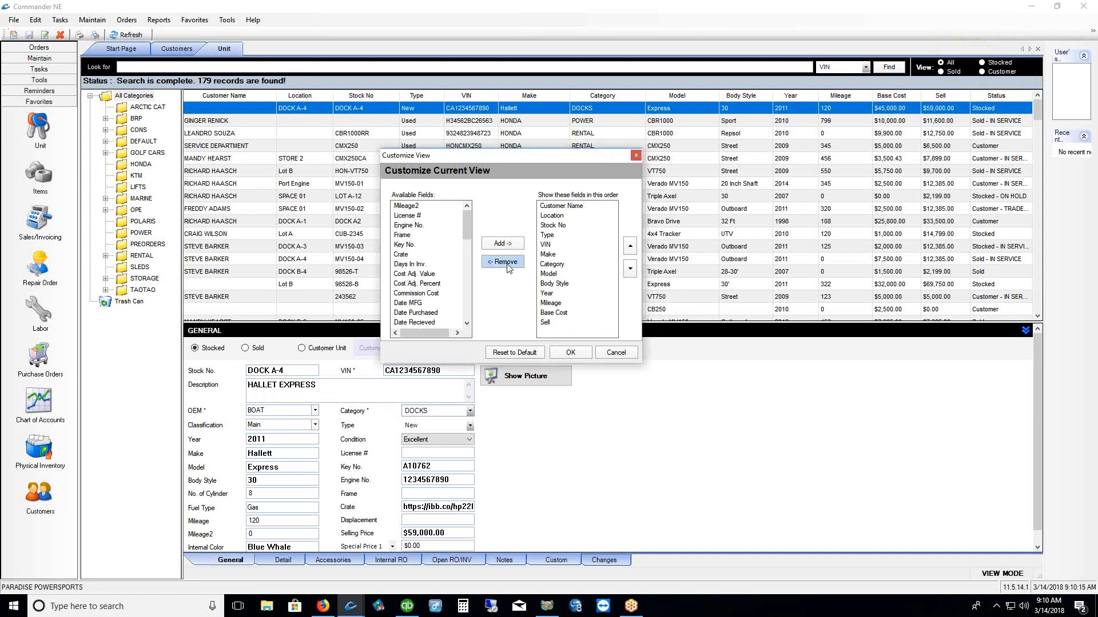
pyautogui.click(570, 352)
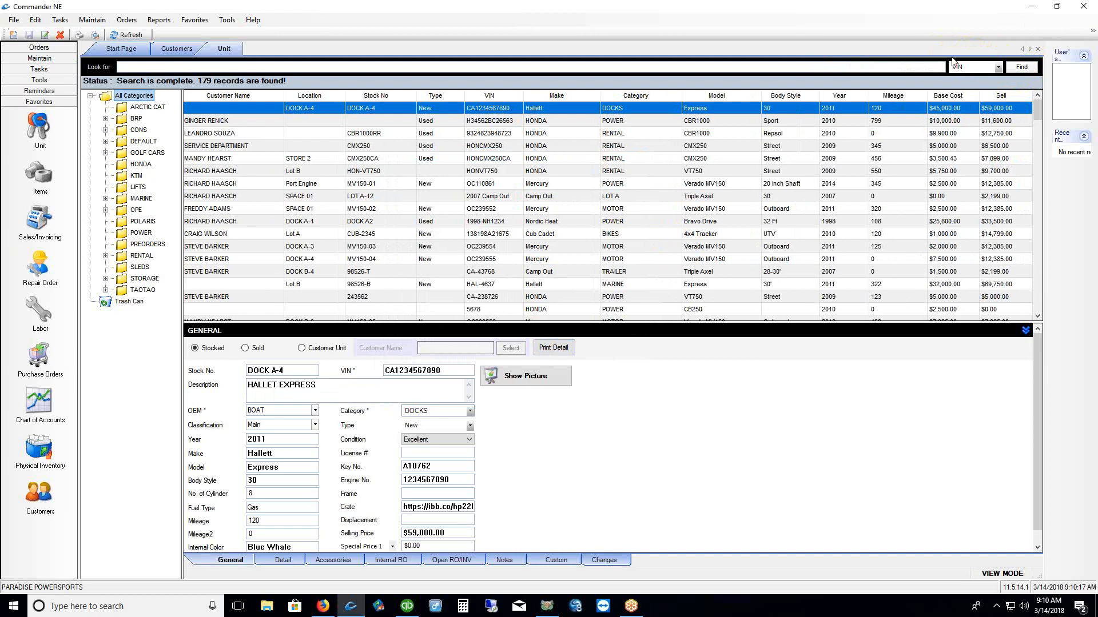
# Add Status back as the last column of the unit view
pyautogui.rightClick(485, 111)
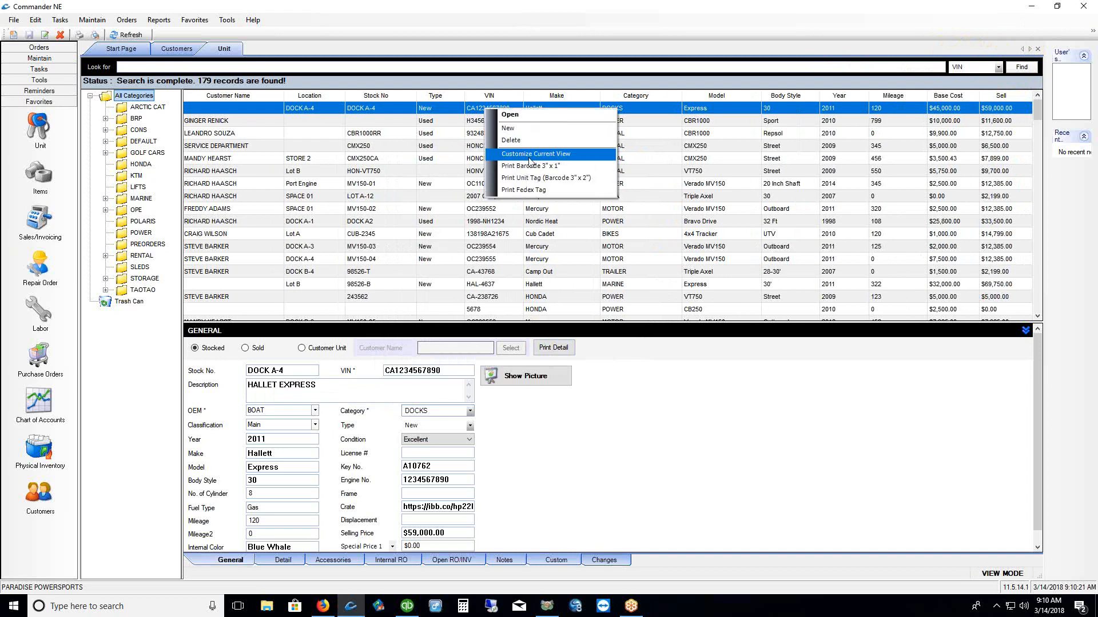
pyautogui.click(528, 158)
pyautogui.moveTo(503, 267); pyautogui.dragTo(503, 349)
pyautogui.click(468, 364)
pyautogui.click(534, 284)
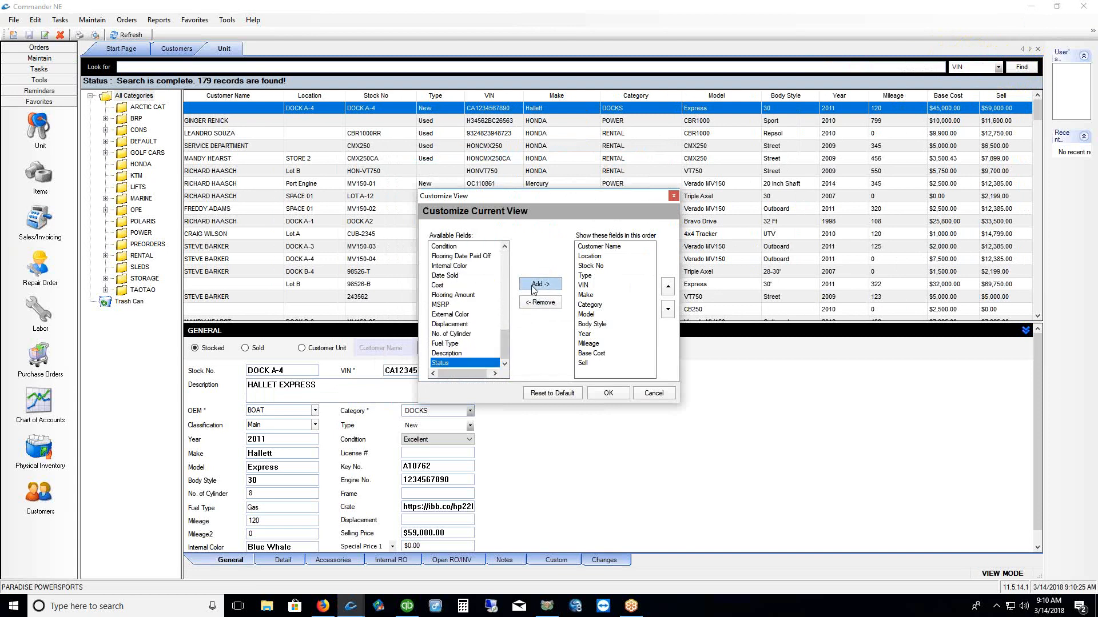
pyautogui.click(608, 393)
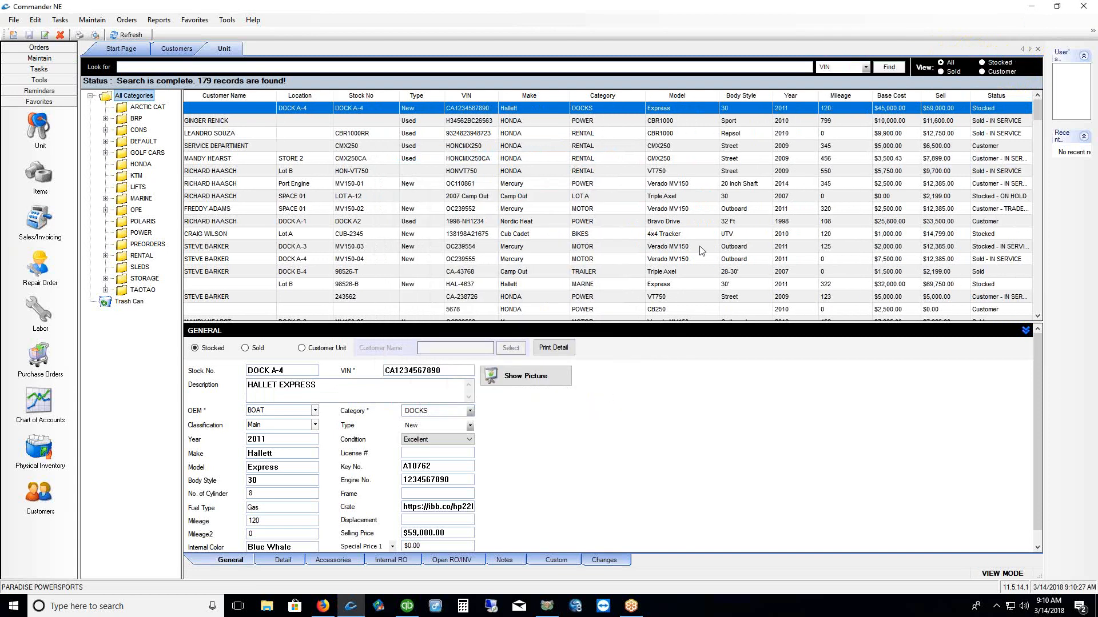
# List the AYP category items and open Customize Current View for the item grid
pyautogui.click(40, 174)
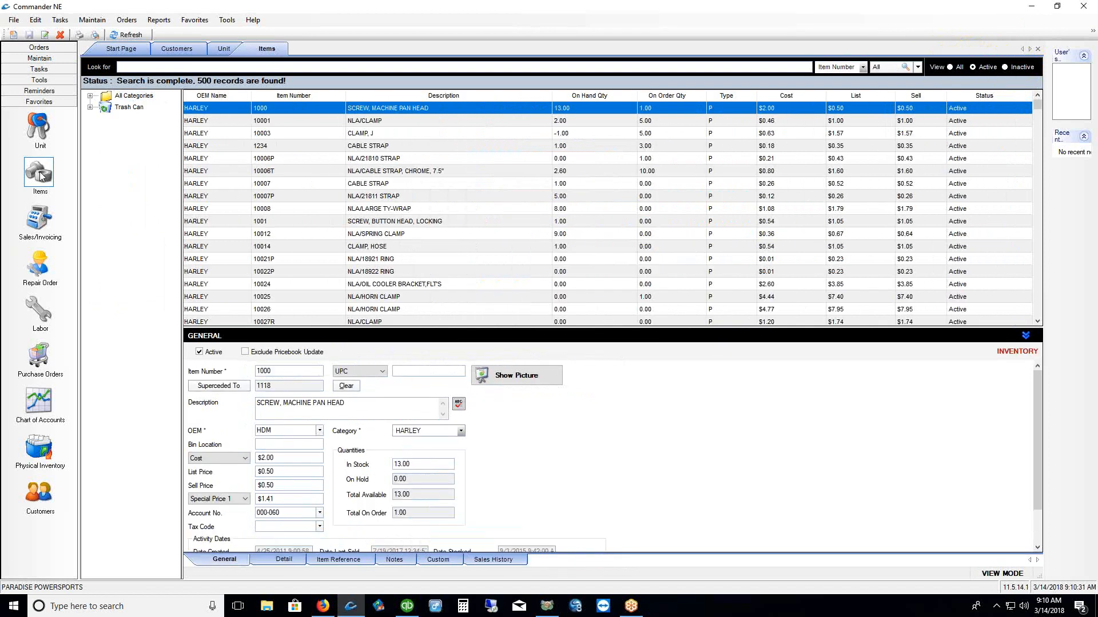
pyautogui.click(89, 97)
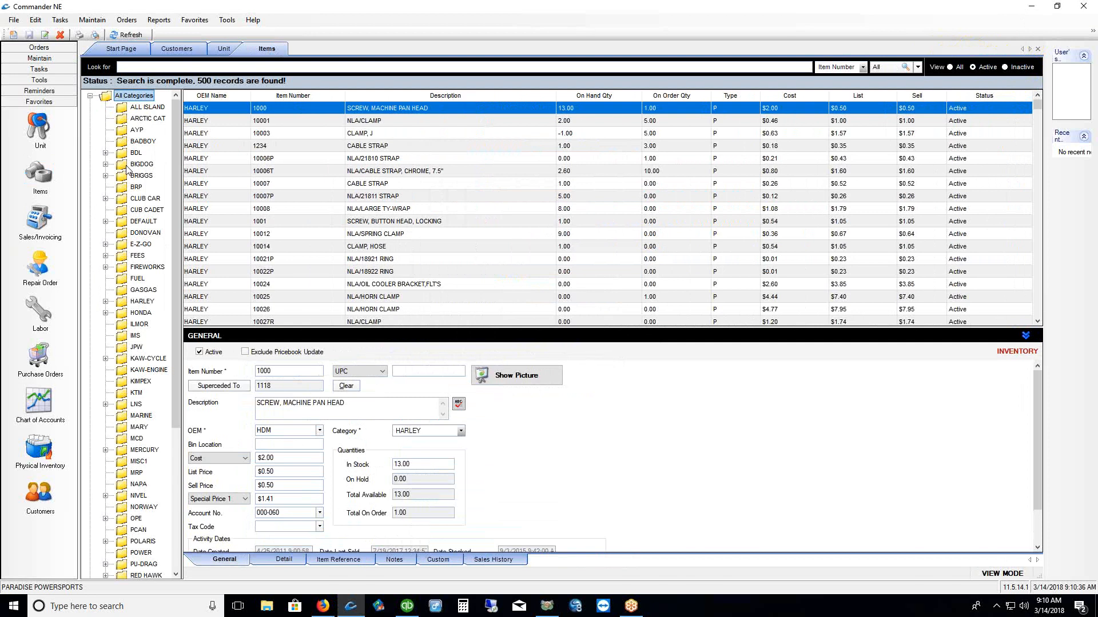
pyautogui.click(124, 130)
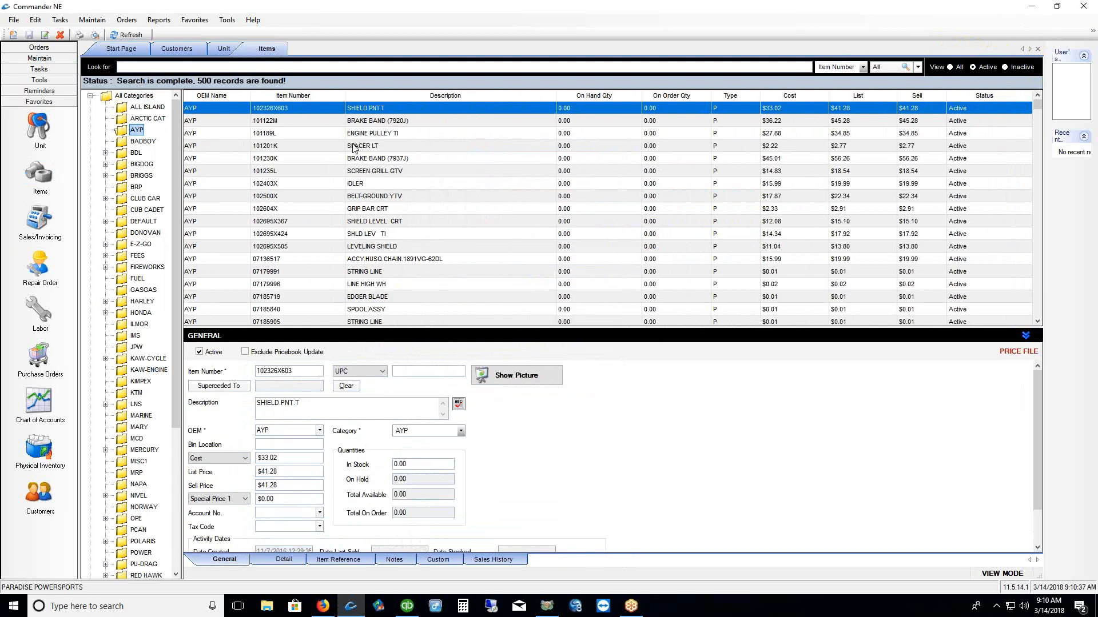
pyautogui.rightClick(356, 112)
pyautogui.click(412, 173)
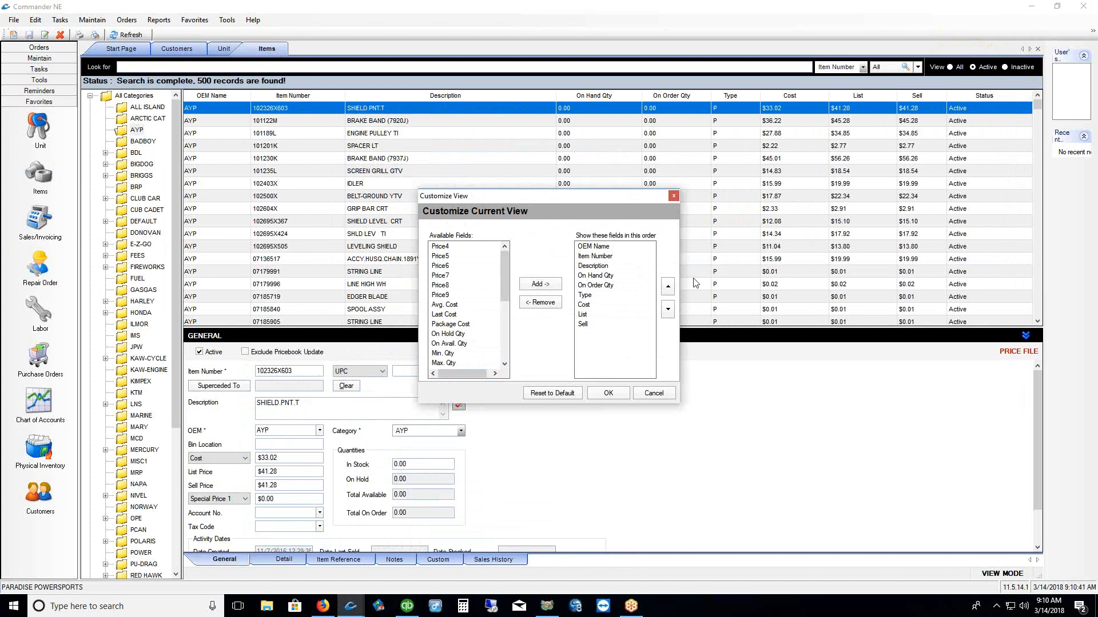
# Add a Bin Loc. column placed right after On Hand Qty, before On Order Qty
pyautogui.click(606, 304)
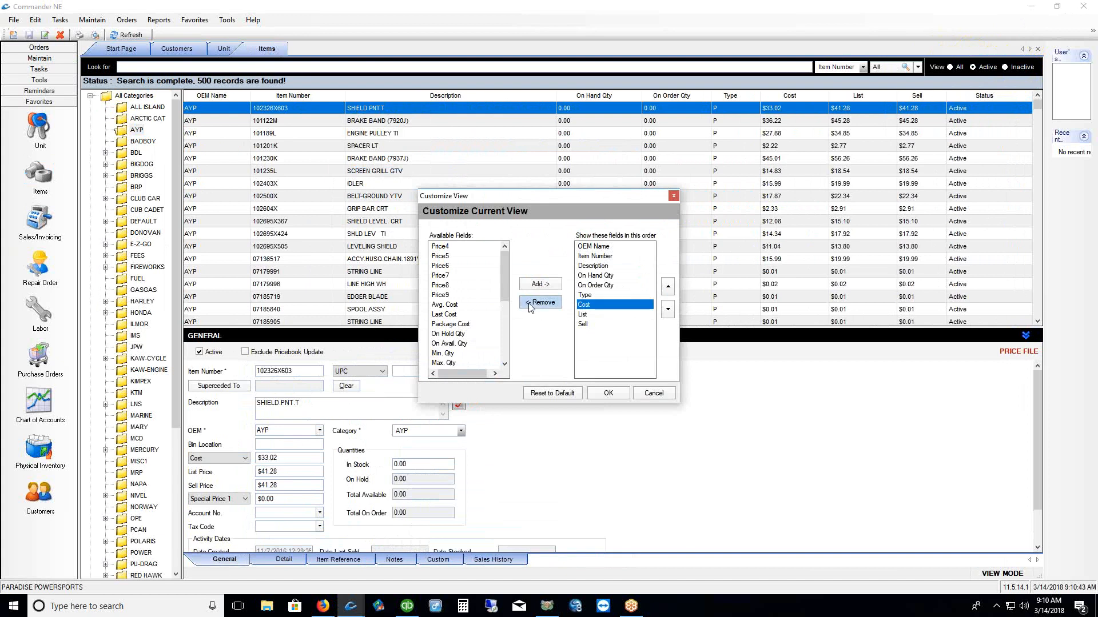
pyautogui.moveTo(503, 293); pyautogui.dragTo(503, 351)
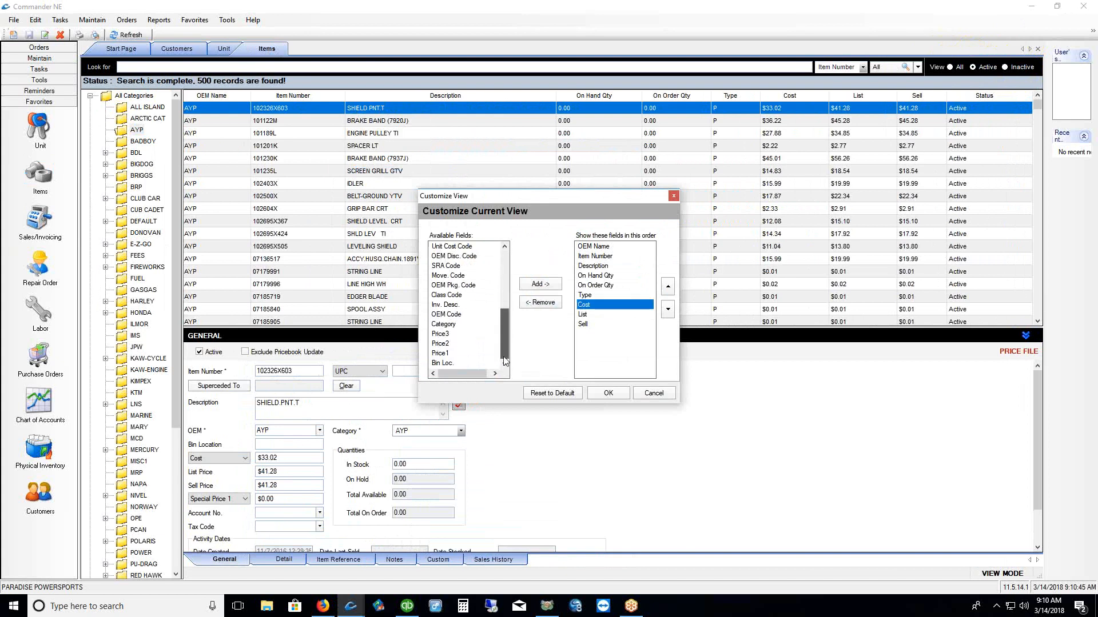
pyautogui.click(472, 363)
pyautogui.click(539, 284)
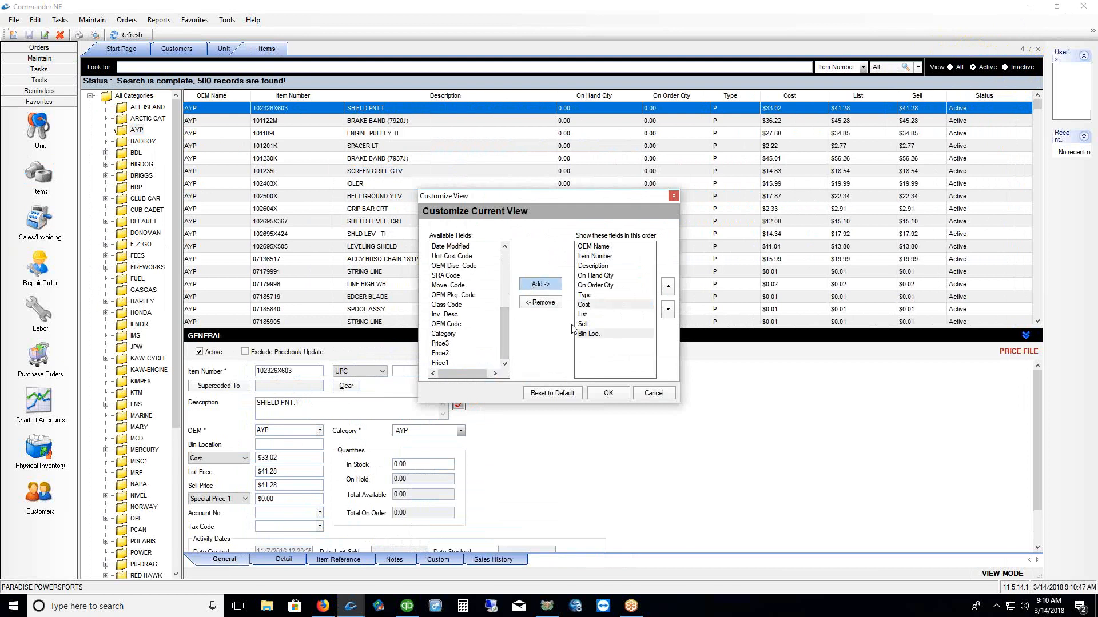
pyautogui.click(586, 337)
pyautogui.click(668, 287)
pyautogui.click(667, 287)
pyautogui.click(668, 287)
pyautogui.click(667, 288)
pyautogui.click(668, 288)
pyautogui.click(616, 276)
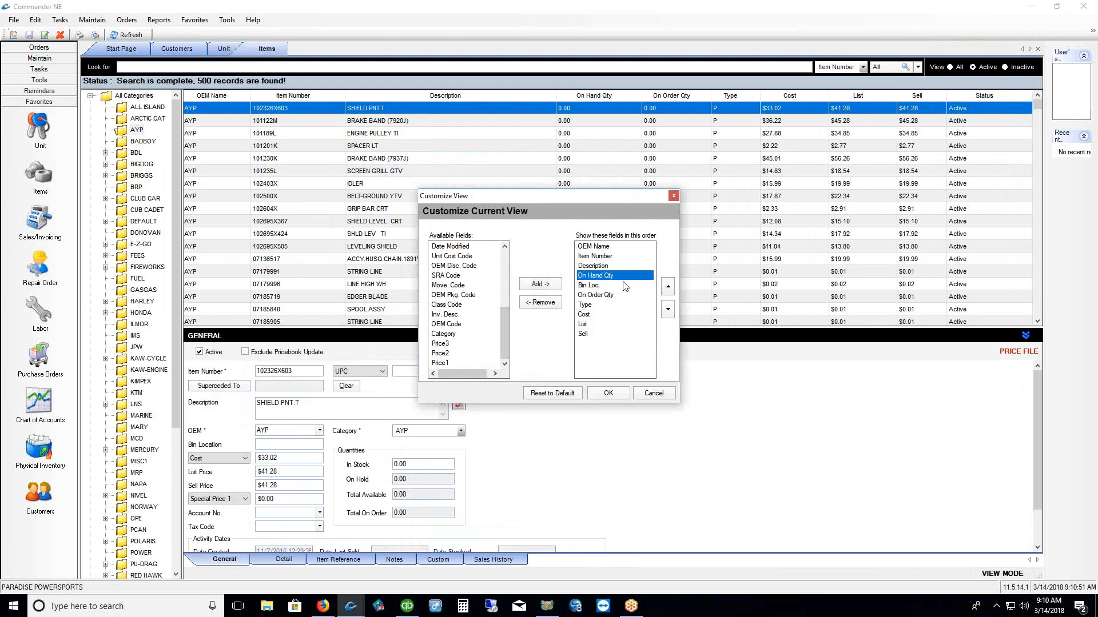
pyautogui.click(609, 297)
pyautogui.click(610, 393)
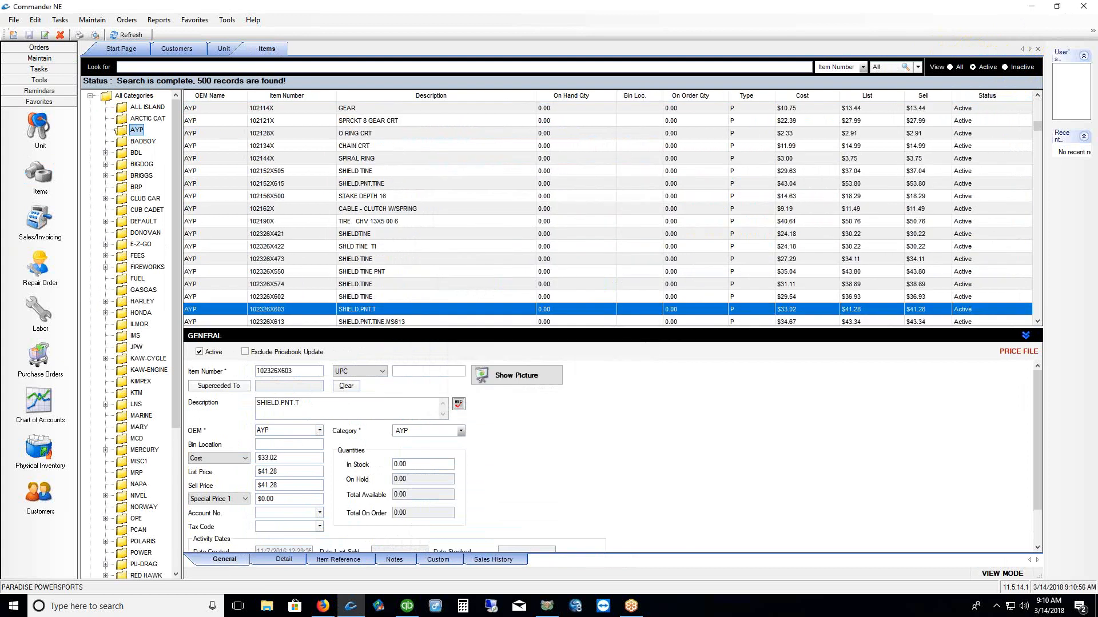
# Enlarge the SHIELD PNT.T details form and review its Cost, List, Sell and Special prices
pyautogui.moveTo(634, 113); pyautogui.dragTo(633, 193)
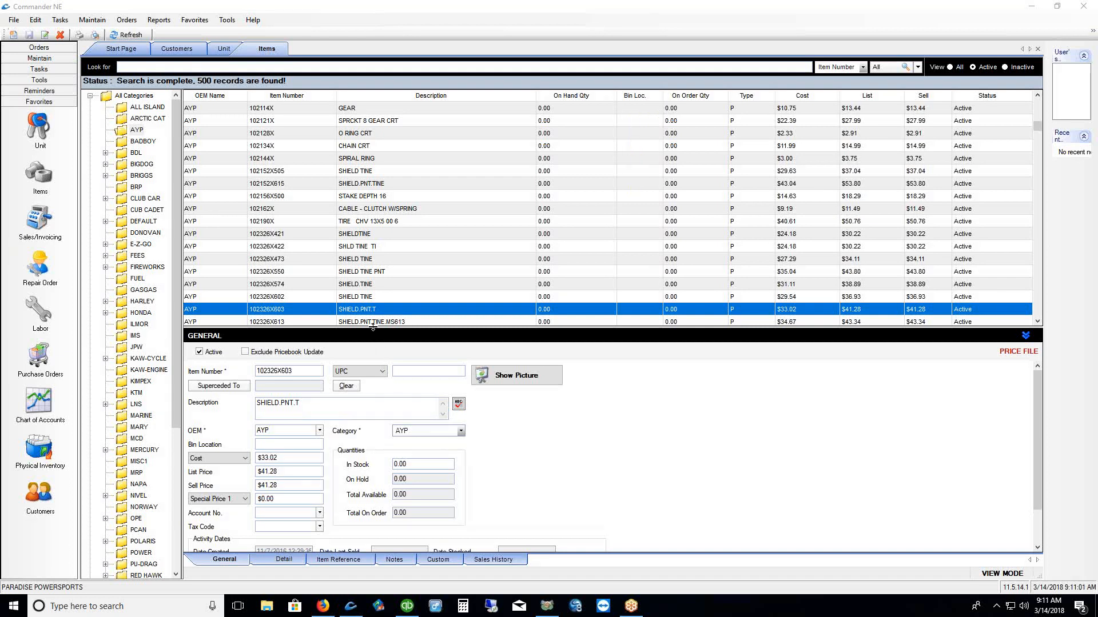
pyautogui.moveTo(371, 327); pyautogui.dragTo(371, 194)
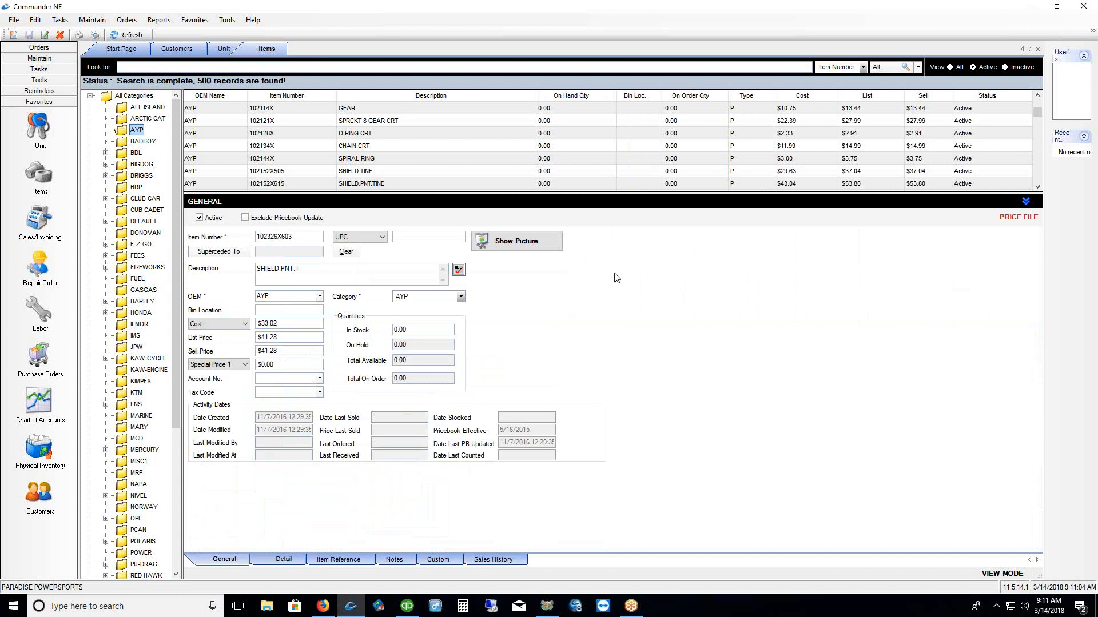
pyautogui.moveTo(281, 324); pyautogui.dragTo(255, 326)
pyautogui.press('Tab')
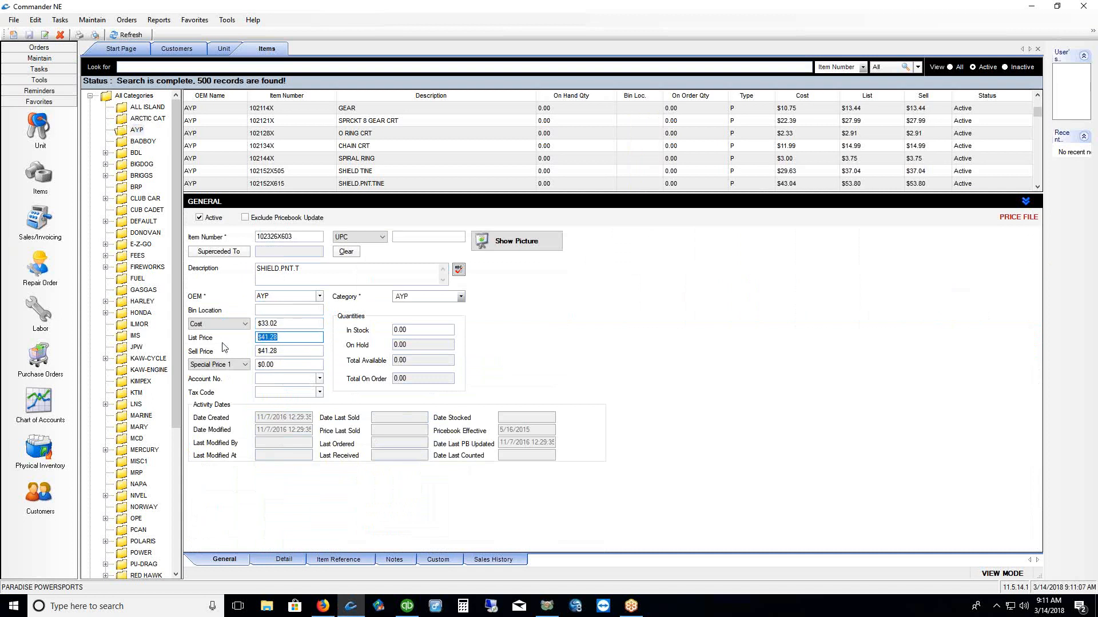
pyautogui.press('Tab')
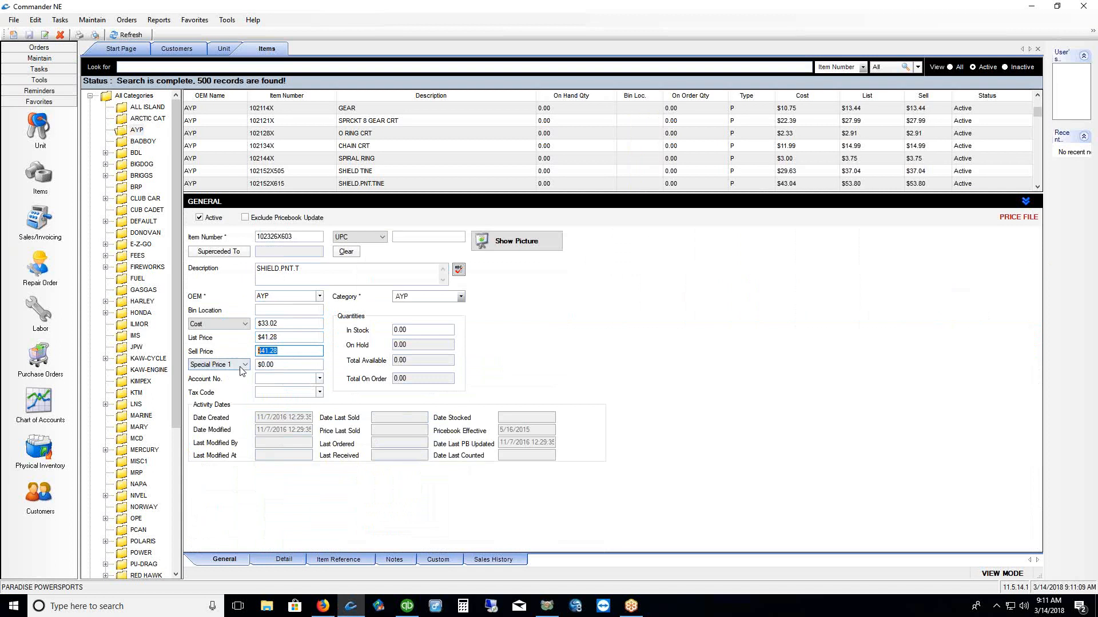
pyautogui.click(245, 365)
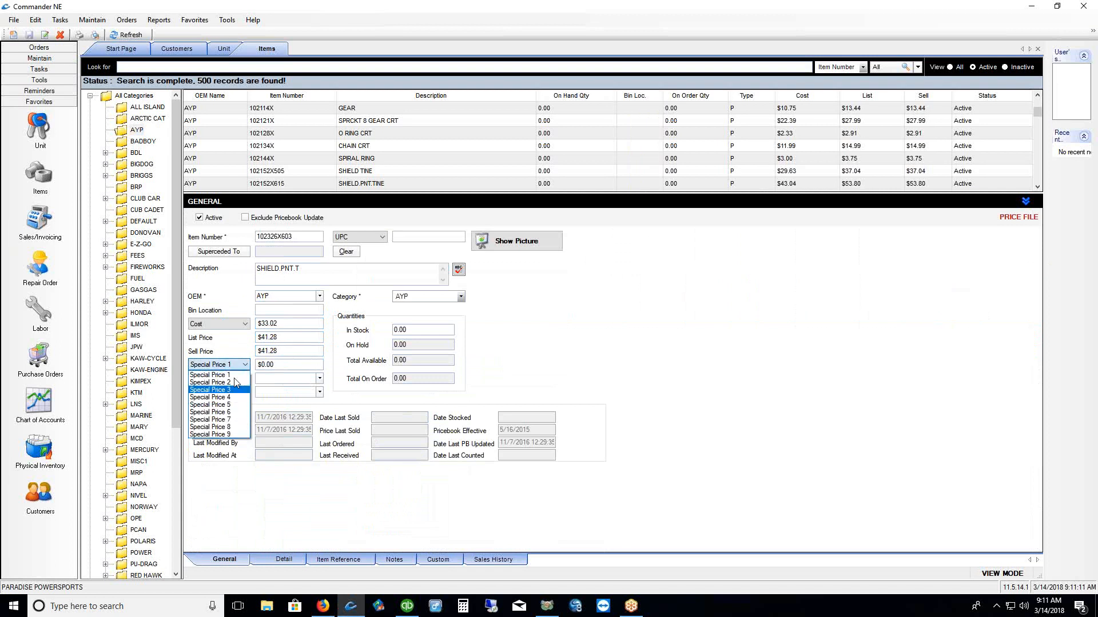
pyautogui.click(209, 375)
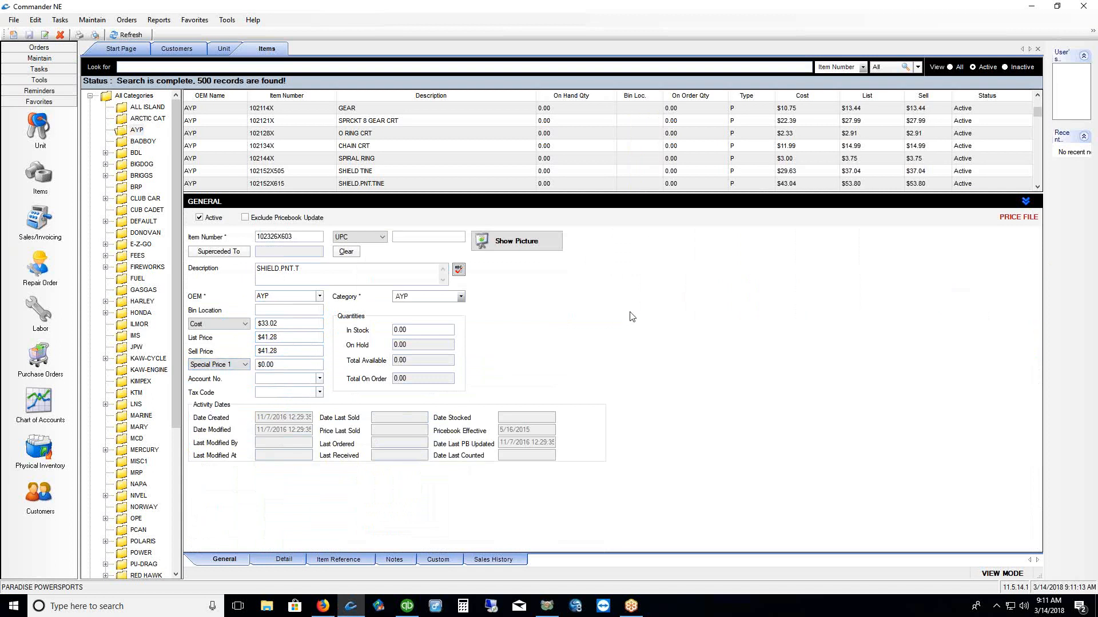
# Select the O RING CRT item and add a Price1 column to the item view
pyautogui.click(391, 135)
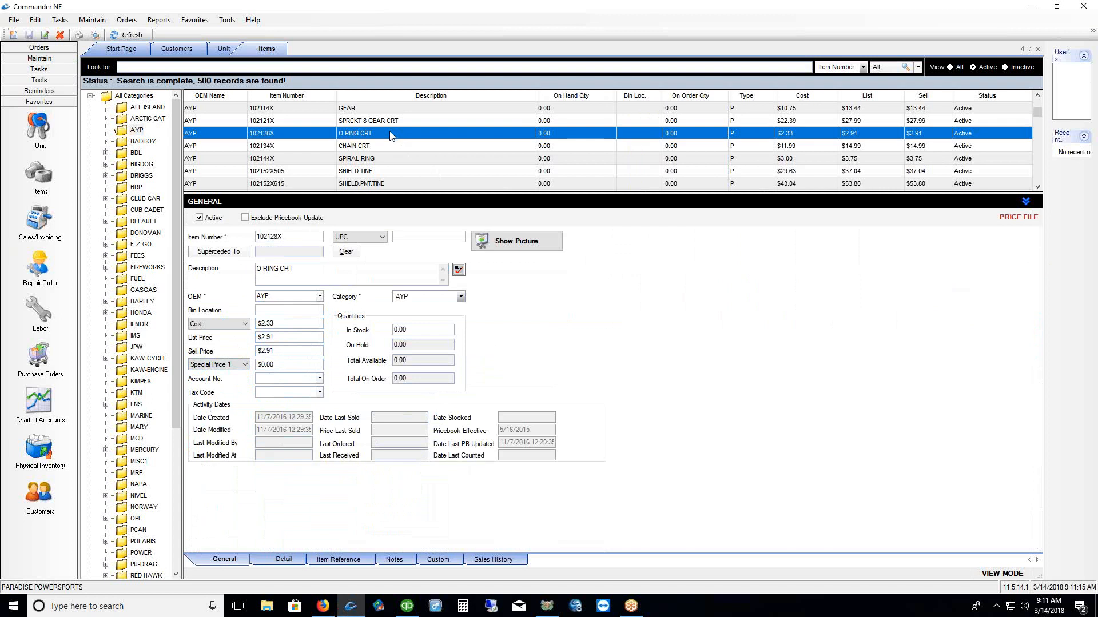
pyautogui.rightClick(390, 132)
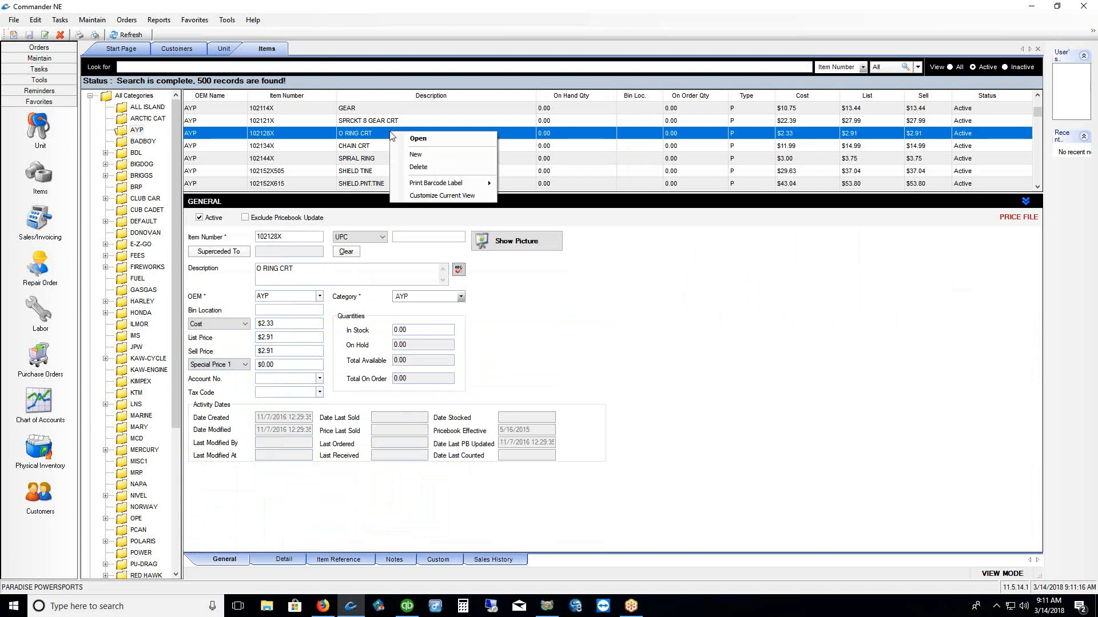
pyautogui.click(414, 196)
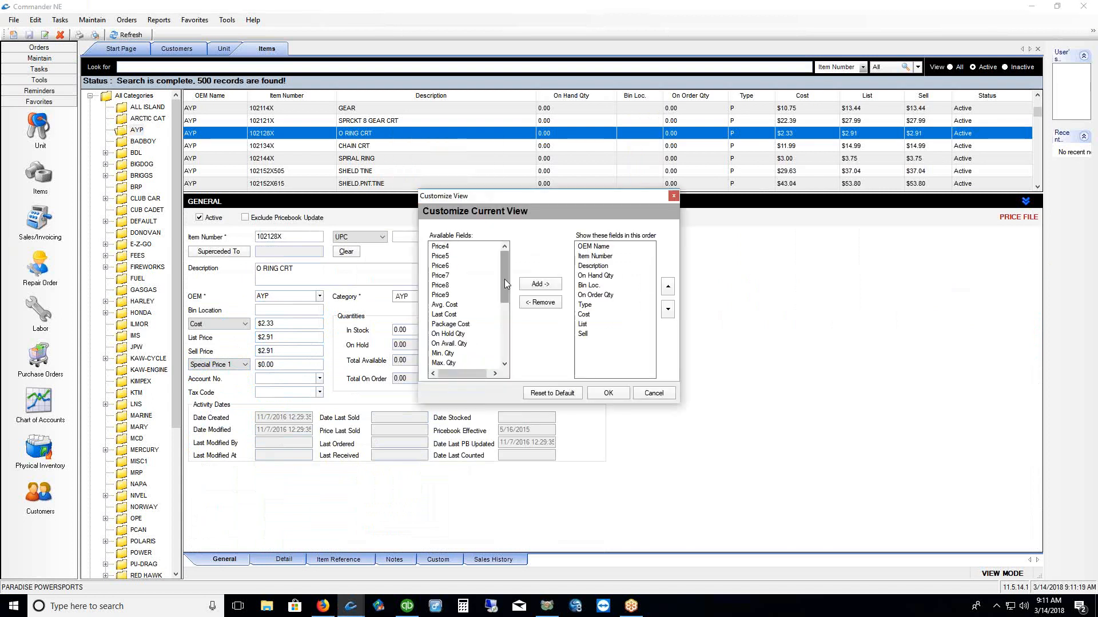
pyautogui.moveTo(502, 283); pyautogui.dragTo(503, 340)
pyautogui.click(440, 364)
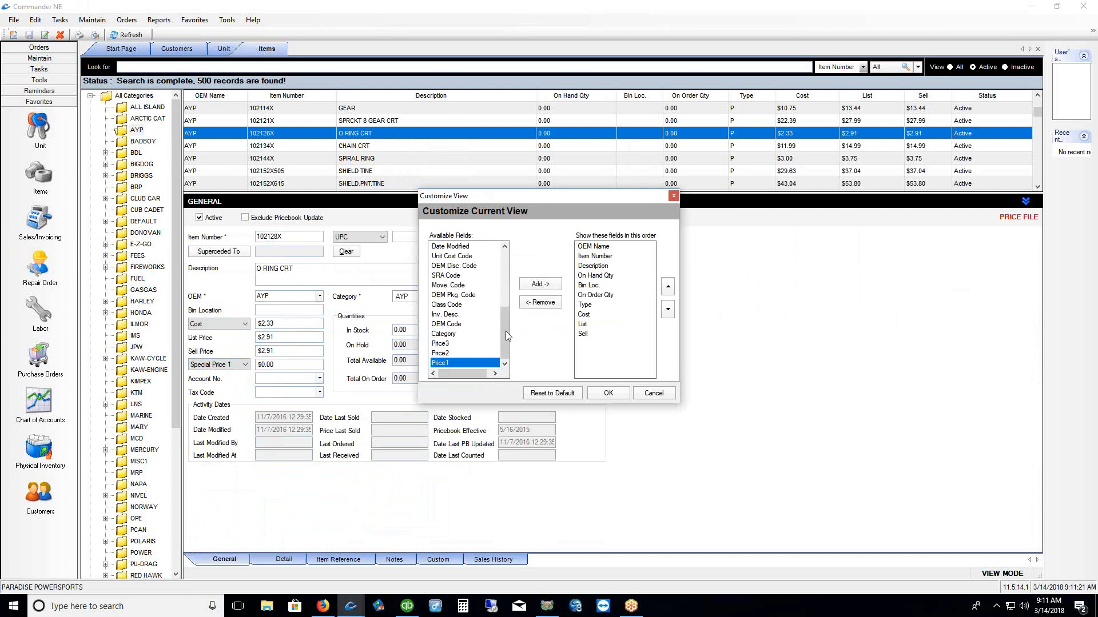
pyautogui.click(539, 284)
pyautogui.click(610, 395)
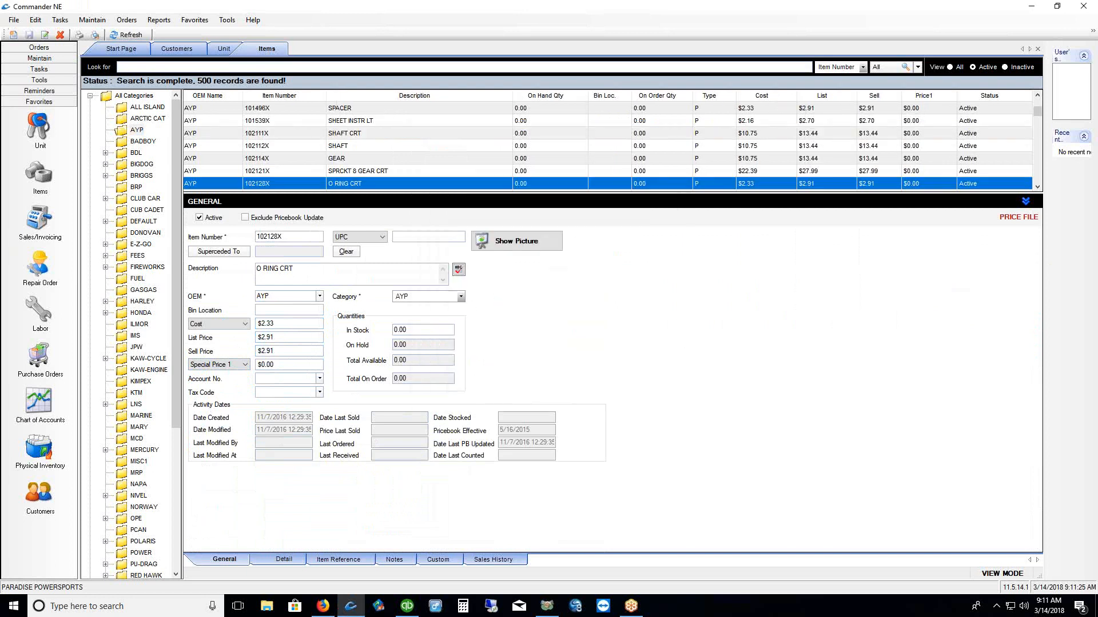
pyautogui.moveTo(929, 103); pyautogui.dragTo(924, 177)
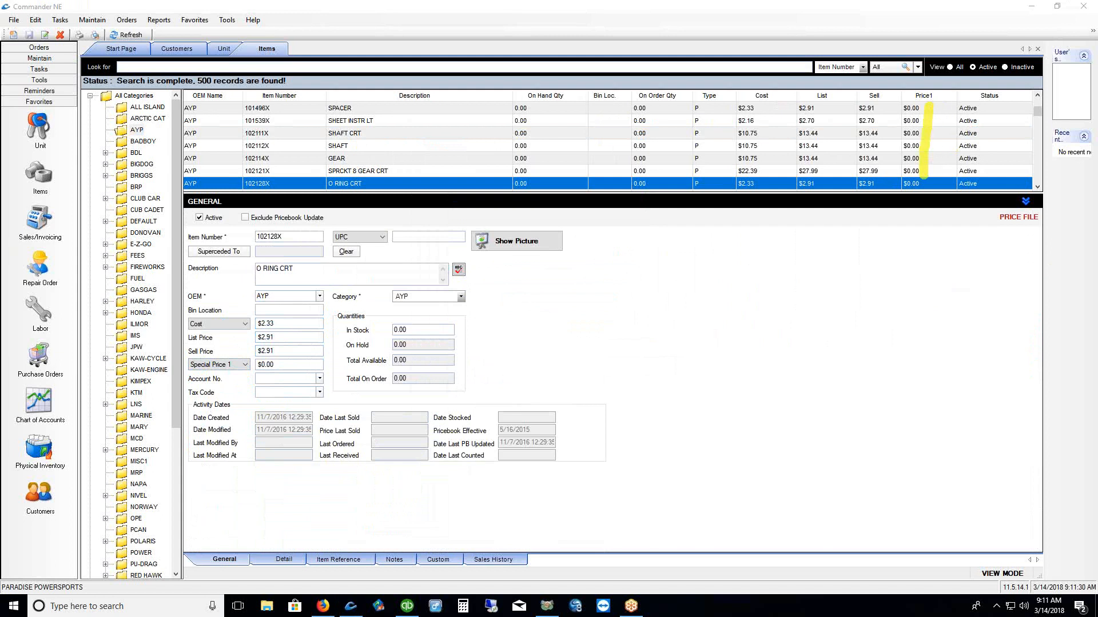
pyautogui.rightClick(866, 354)
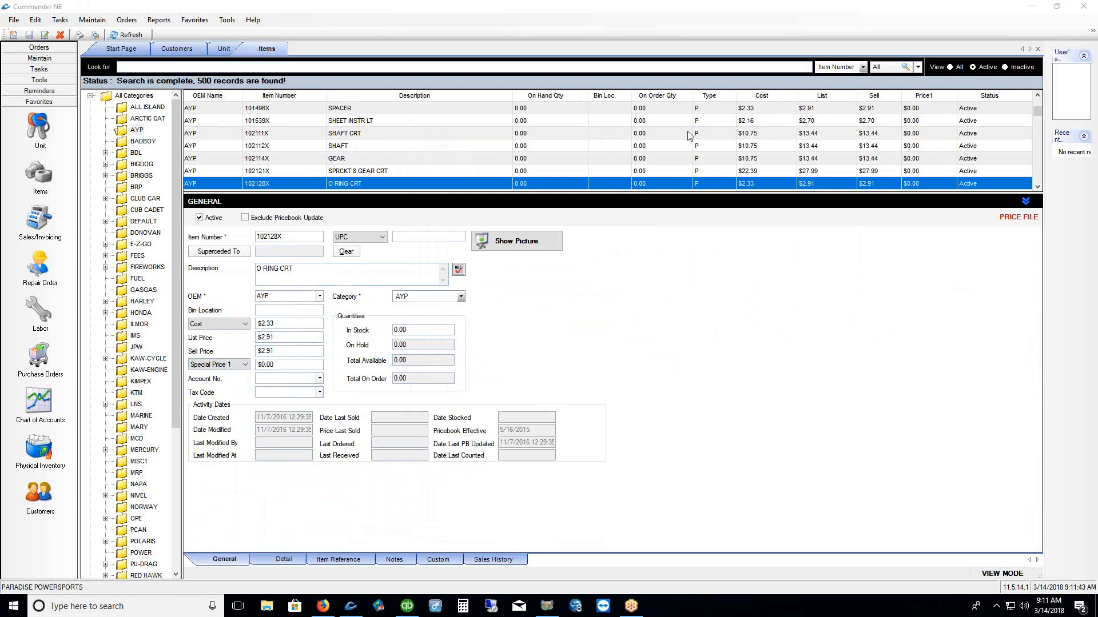
# Close and relaunch Commander NE to bring up its login window
pyautogui.click(1080, 10)
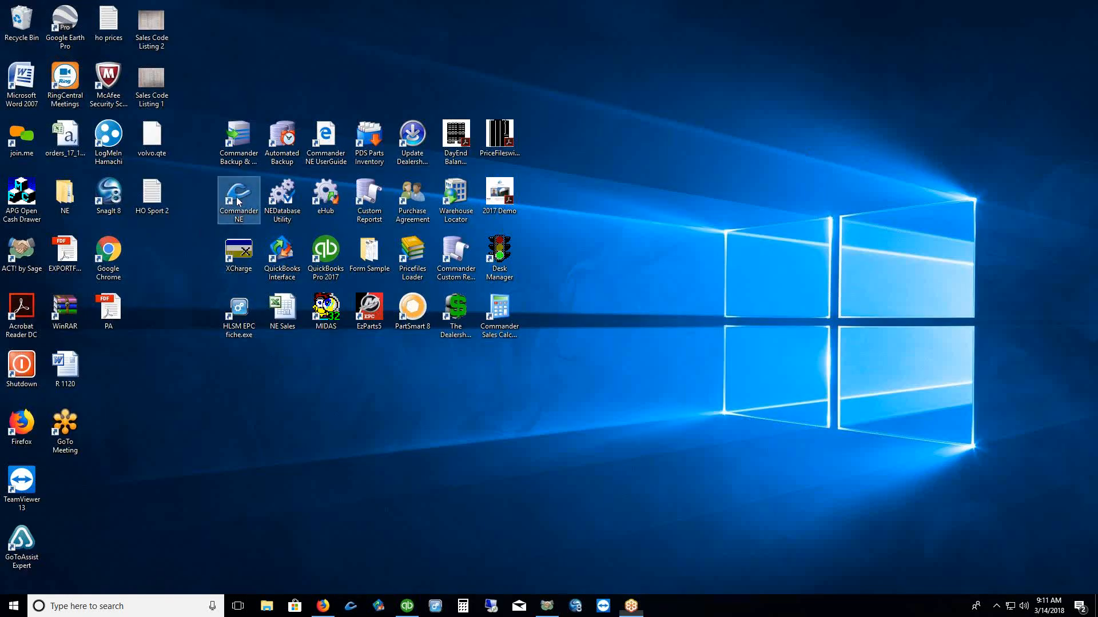
pyautogui.doubleClick(239, 202)
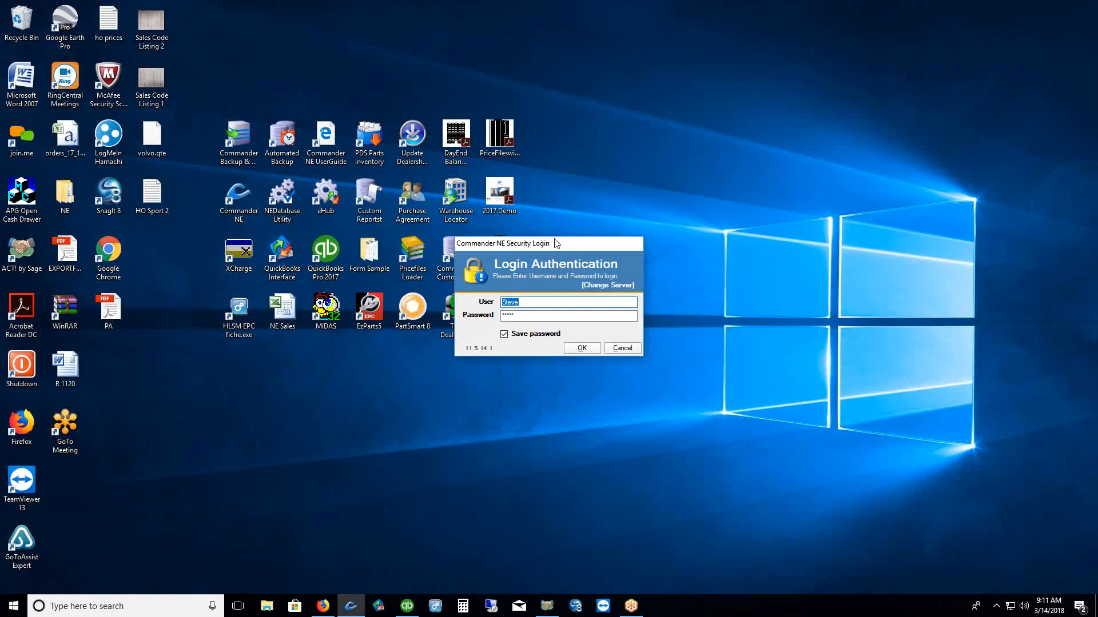
pyautogui.moveTo(585, 246); pyautogui.dragTo(688, 125)
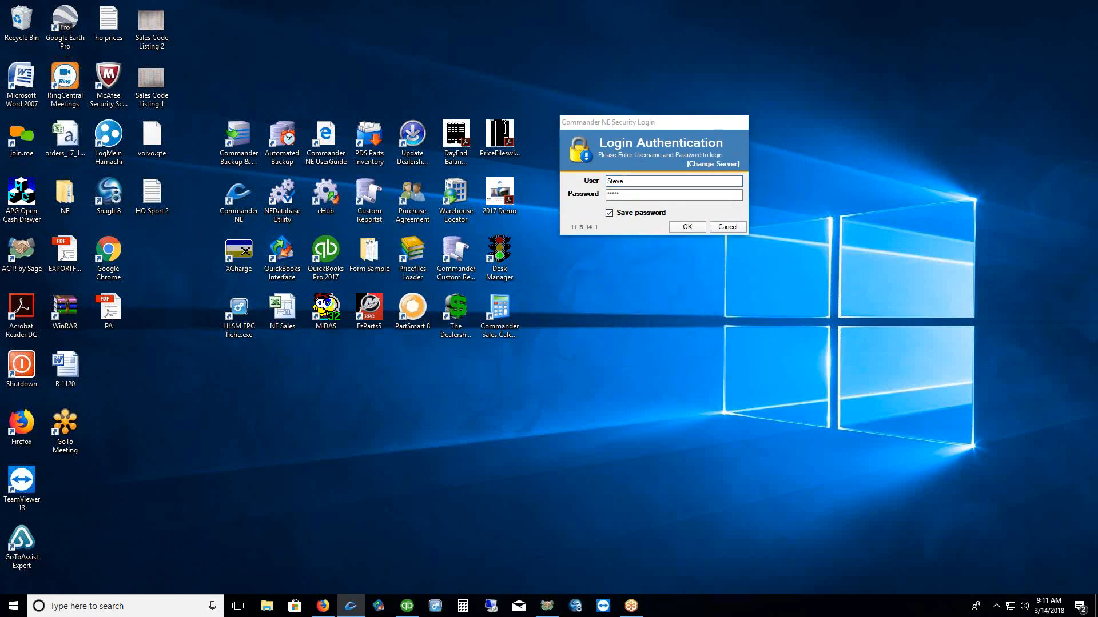
# Change the login server to LOCALHOST and sign in to the Start Page
pyautogui.moveTo(698, 175); pyautogui.dragTo(730, 173)
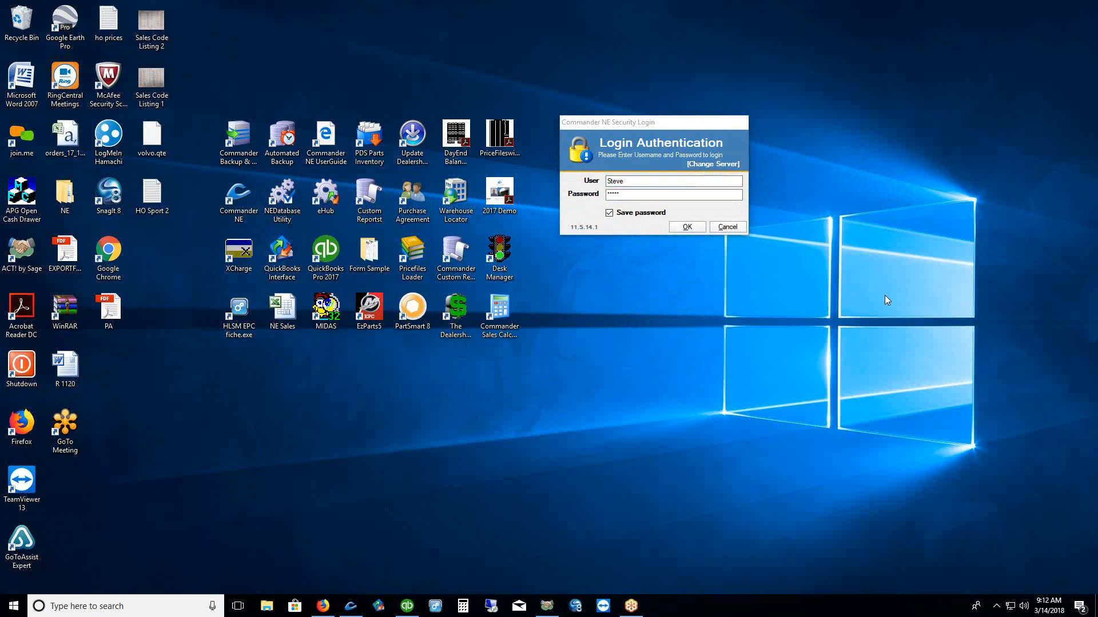
pyautogui.click(712, 165)
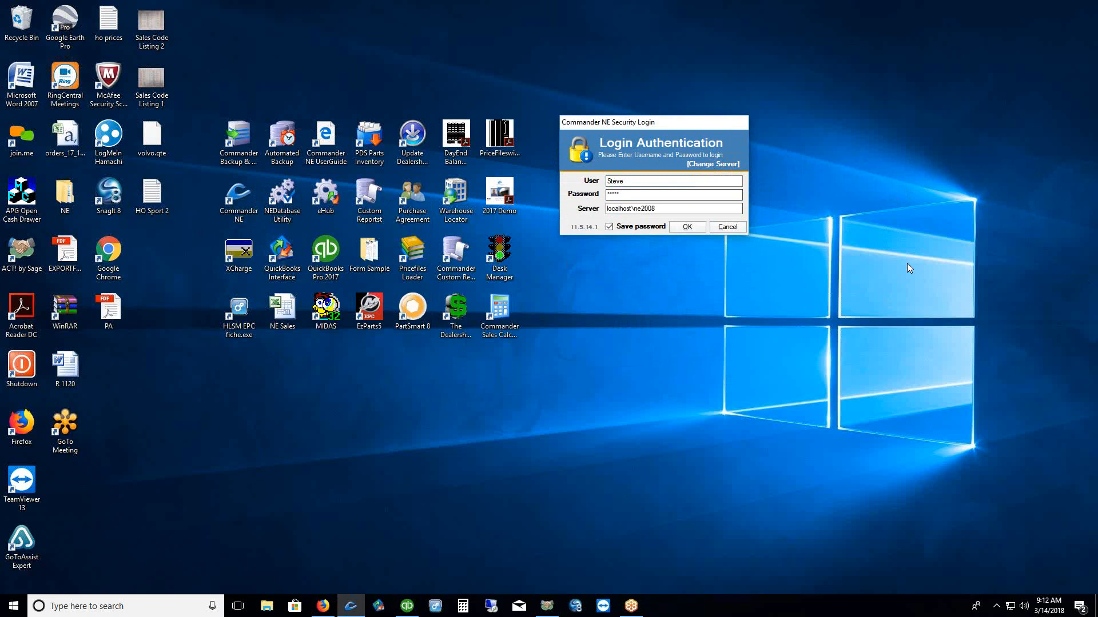
pyautogui.moveTo(667, 217); pyautogui.dragTo(598, 211)
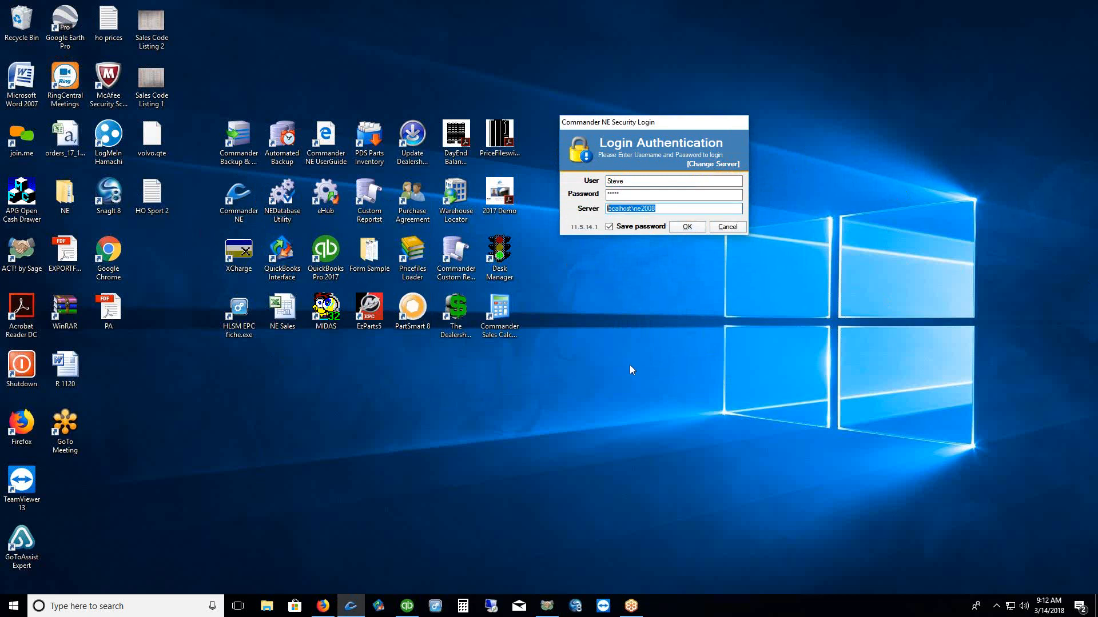
pyautogui.moveTo(631, 181); pyautogui.dragTo(594, 190)
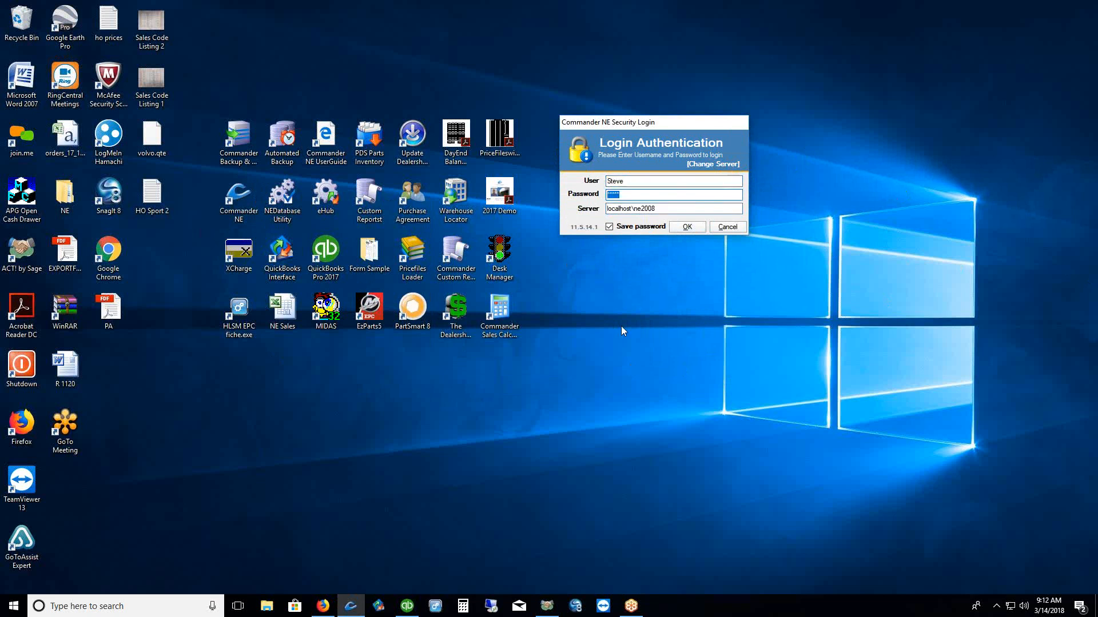
pyautogui.moveTo(666, 210); pyautogui.dragTo(600, 210)
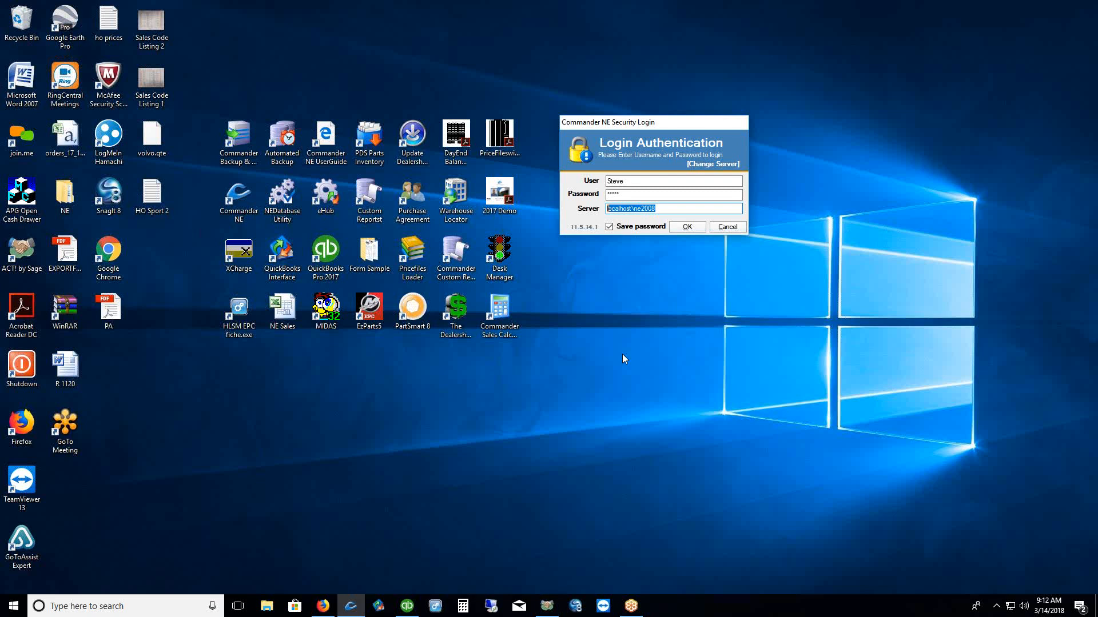
pyautogui.write('LOCALHOST')
pyautogui.click(683, 229)
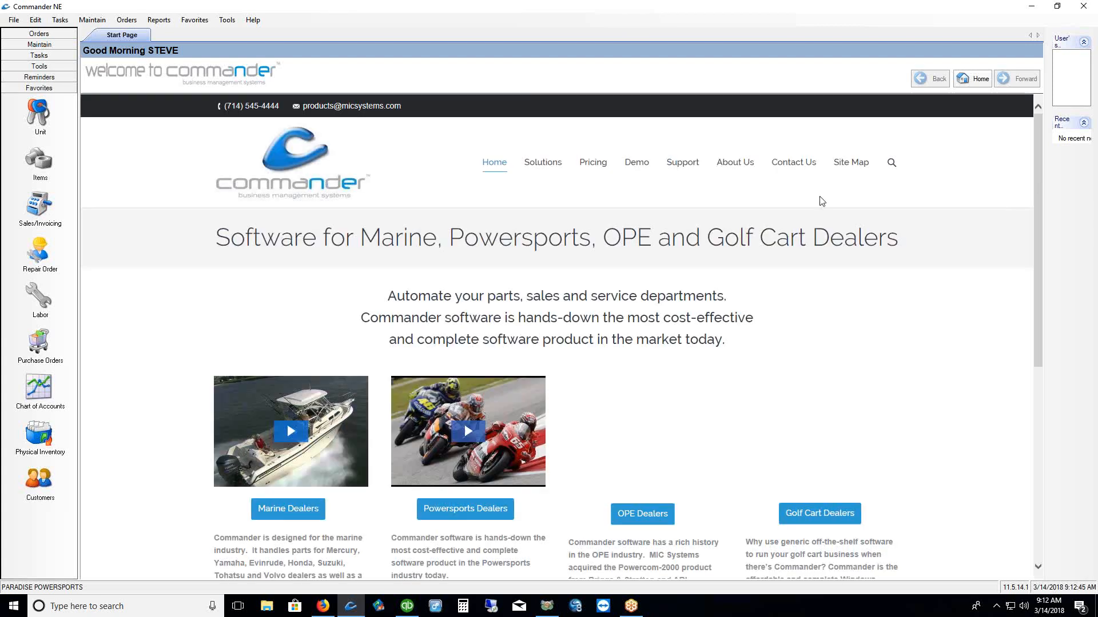
# Restart Commander NE and replace the login server LOCALHOST\NE2008 with LOCALHOST
pyautogui.click(1081, 8)
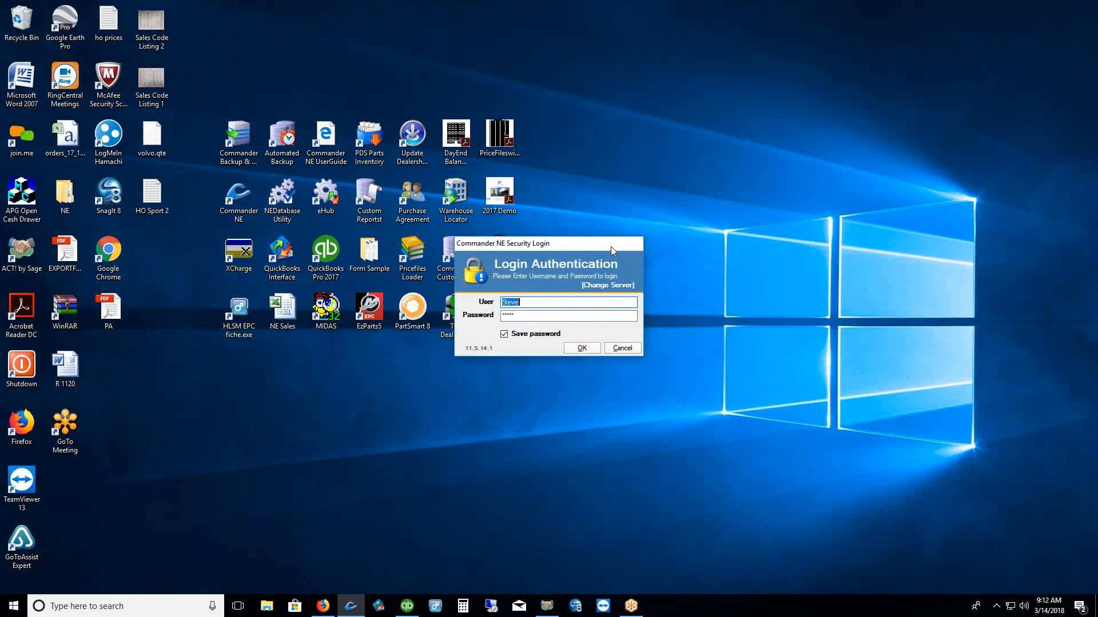
pyautogui.moveTo(609, 246); pyautogui.dragTo(710, 134)
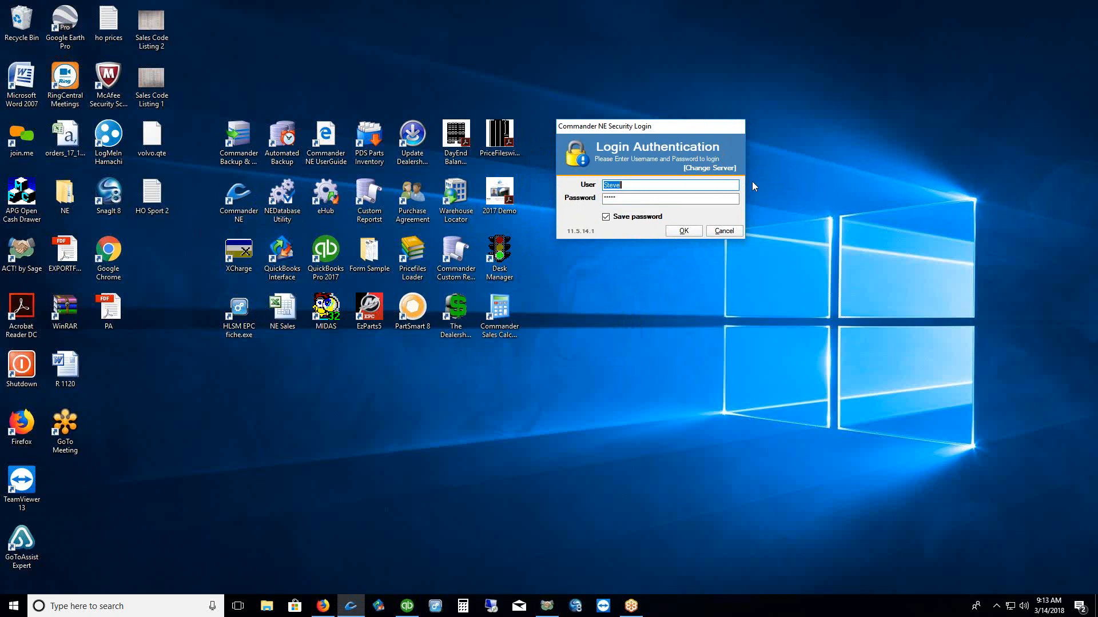
pyautogui.click(709, 168)
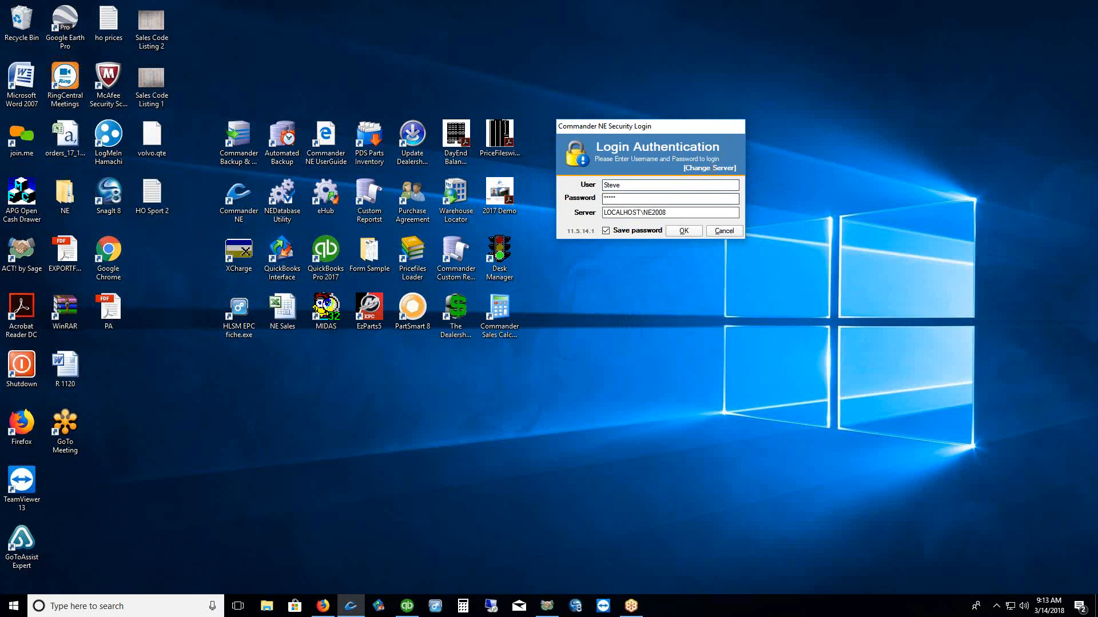
pyautogui.press('Tab')
pyautogui.press('BackSpace')
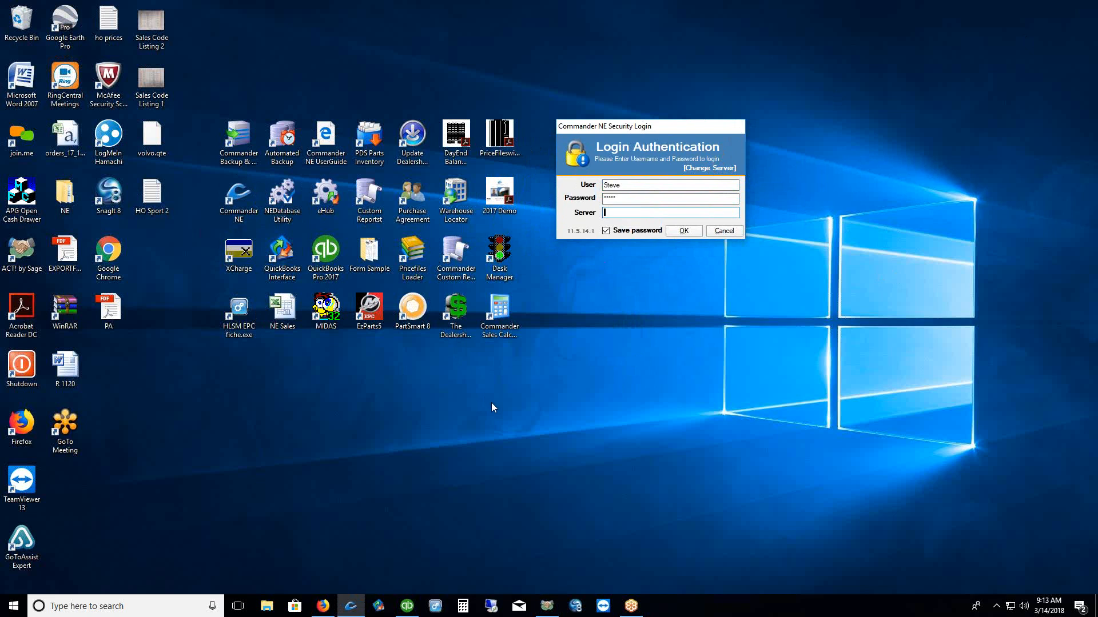
pyautogui.write('LOCALHOST')
# Search 'PC NAME' to show About, with its i7-3770 processor and 32 GB RAM
pyautogui.click(75, 607)
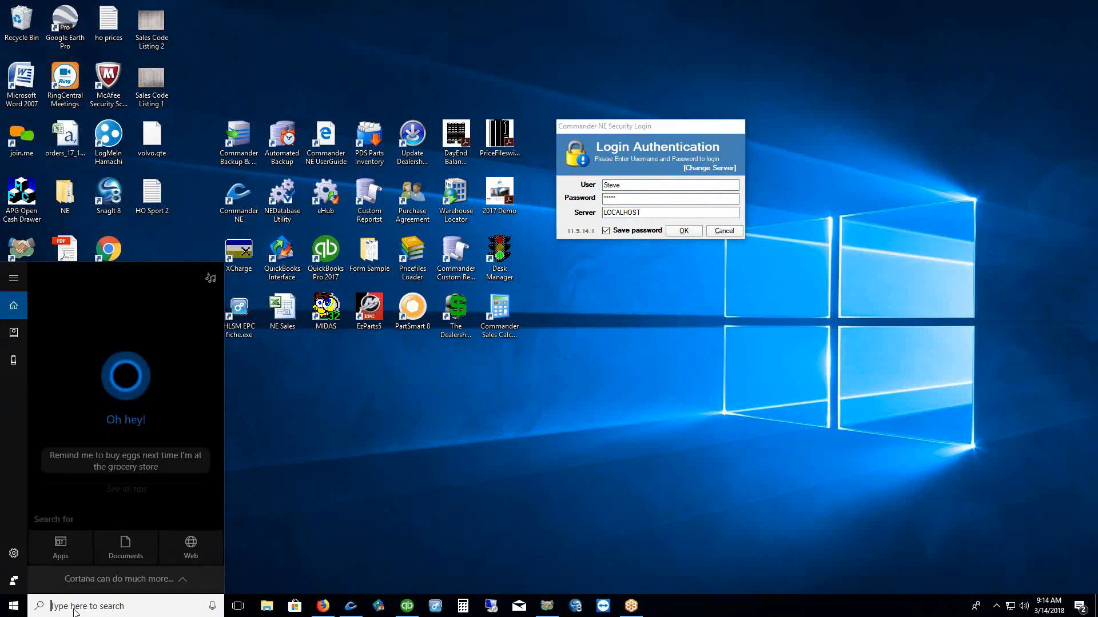
pyautogui.write('PC NAME')
pyautogui.click(75, 329)
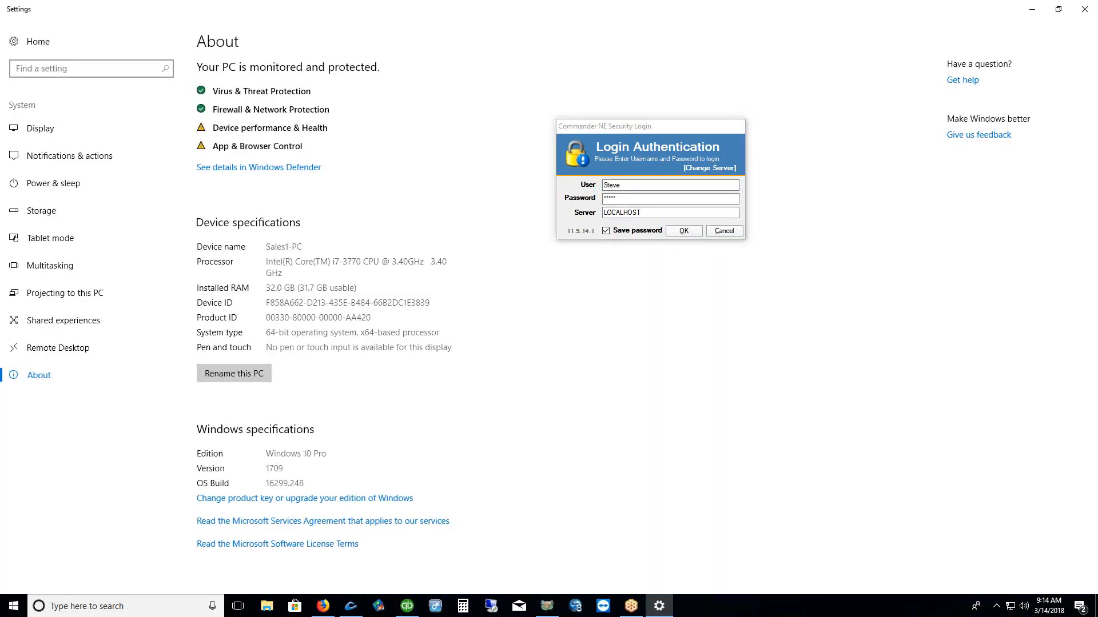
pyautogui.moveTo(265, 260); pyautogui.dragTo(312, 261)
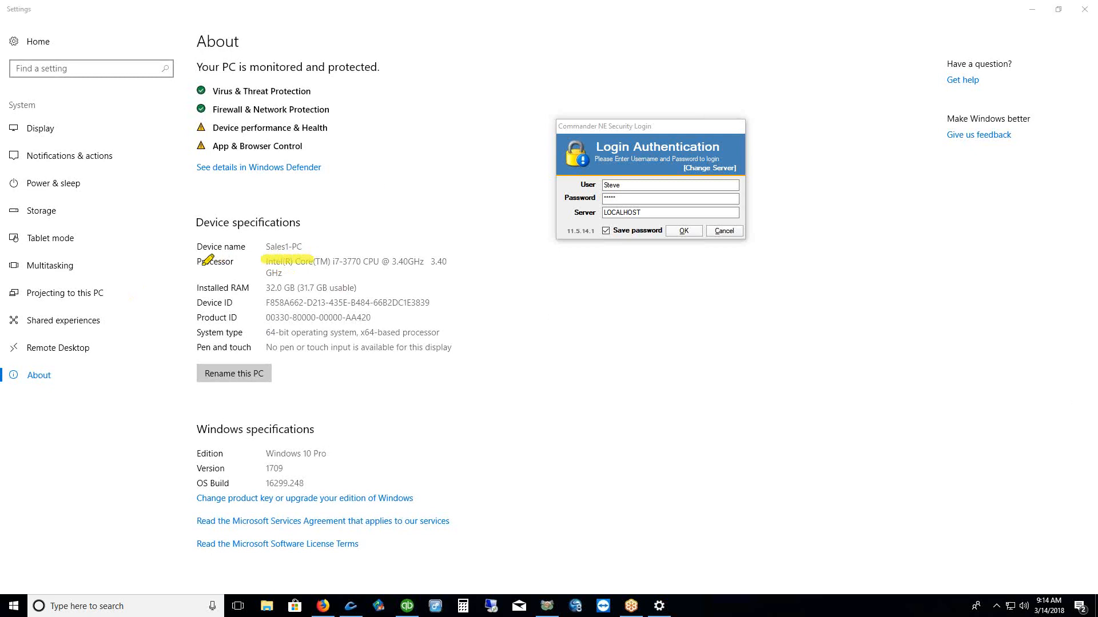
pyautogui.moveTo(194, 264); pyautogui.dragTo(252, 259)
pyautogui.moveTo(605, 220); pyautogui.dragTo(640, 220)
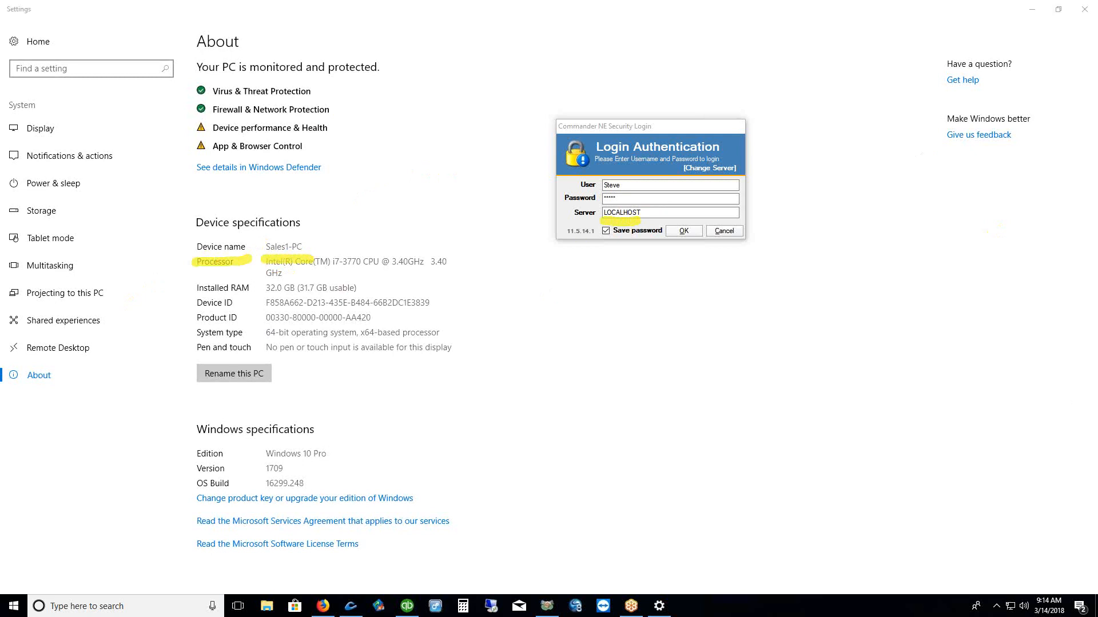
pyautogui.press('Escape')
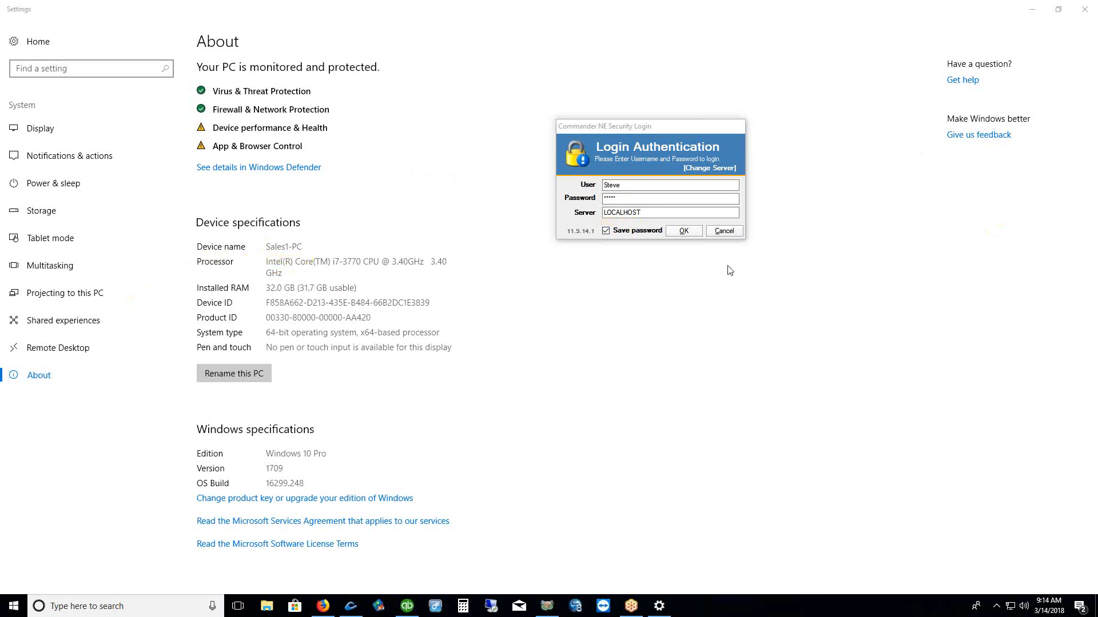
# Confirm the LOCALHOST login so Commander NE opens on its Start Page
pyautogui.click(682, 235)
pyautogui.click(683, 232)
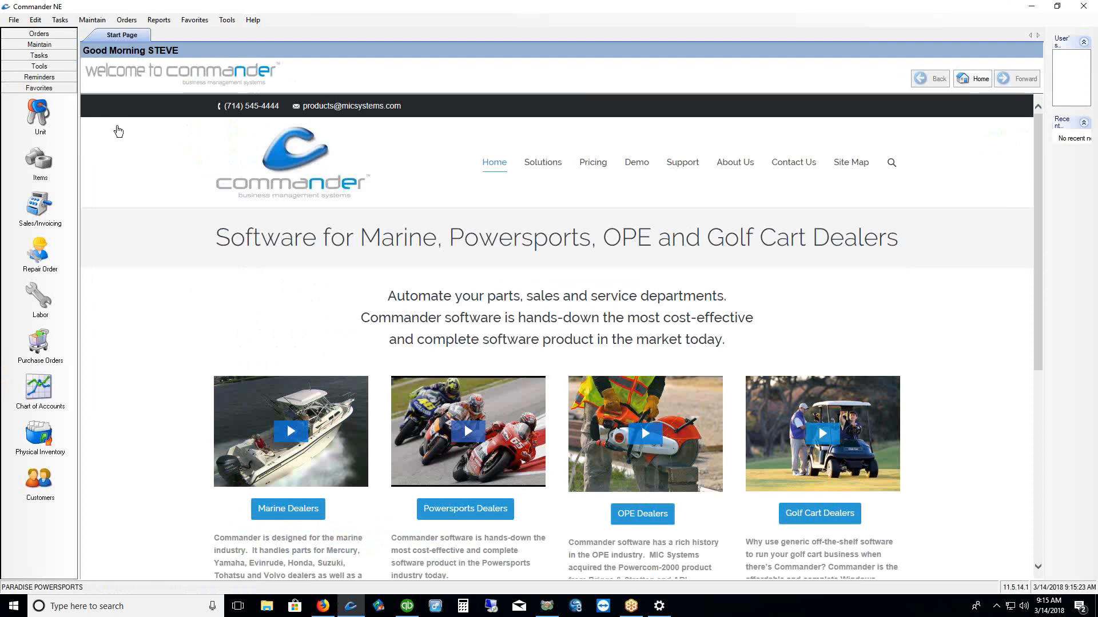
# Open the Employees list from Maintain > Contacts and enlarge the employee details panel
pyautogui.click(92, 21)
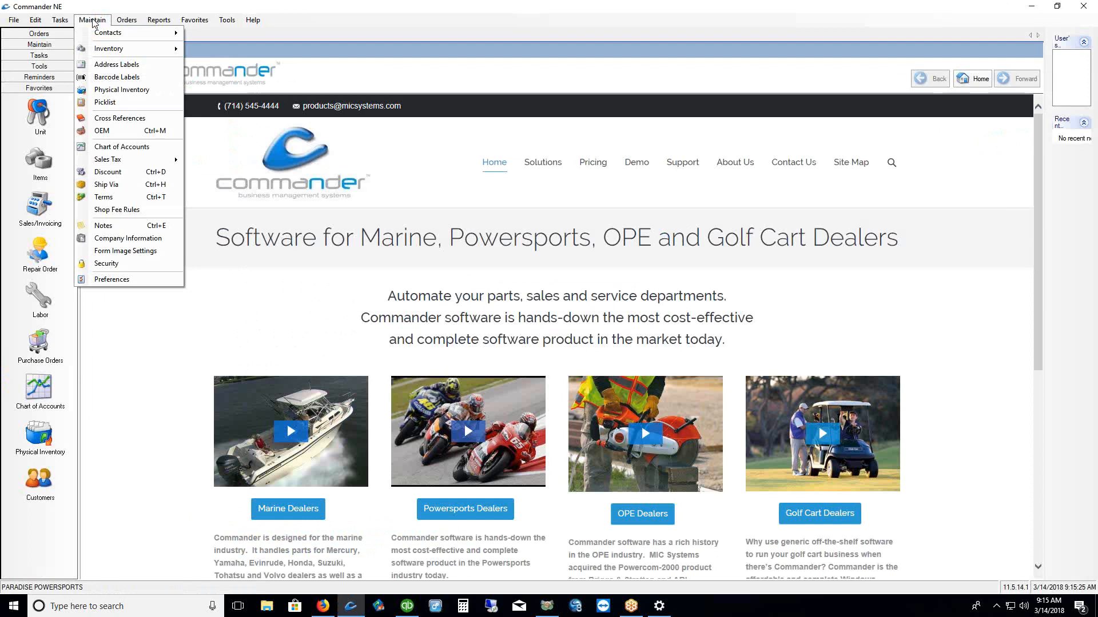
pyautogui.moveTo(100, 37)
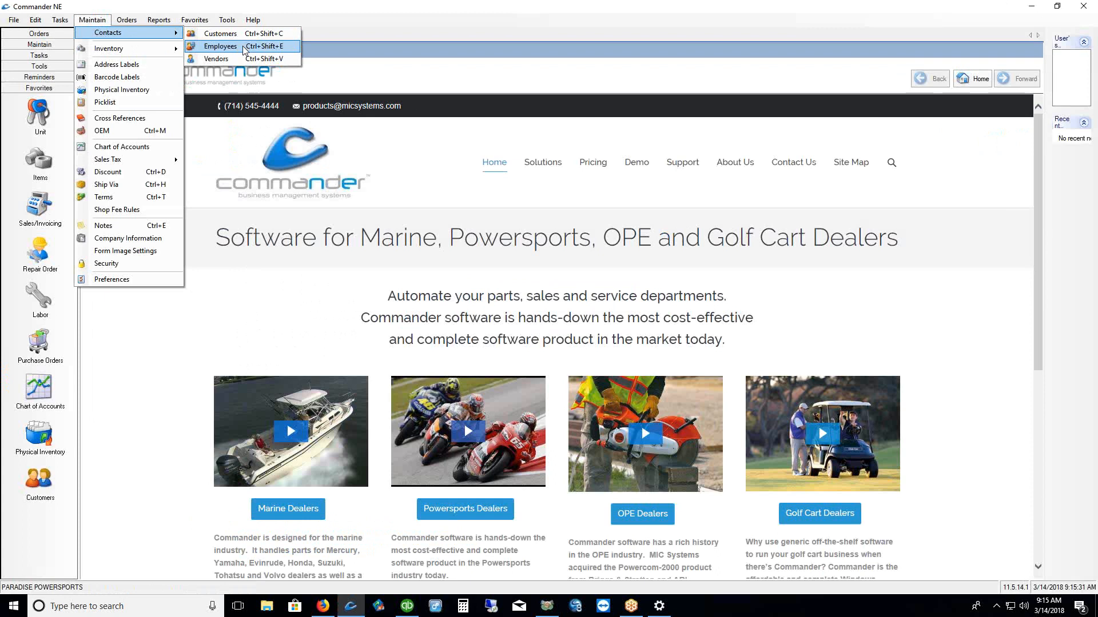
pyautogui.click(91, 20)
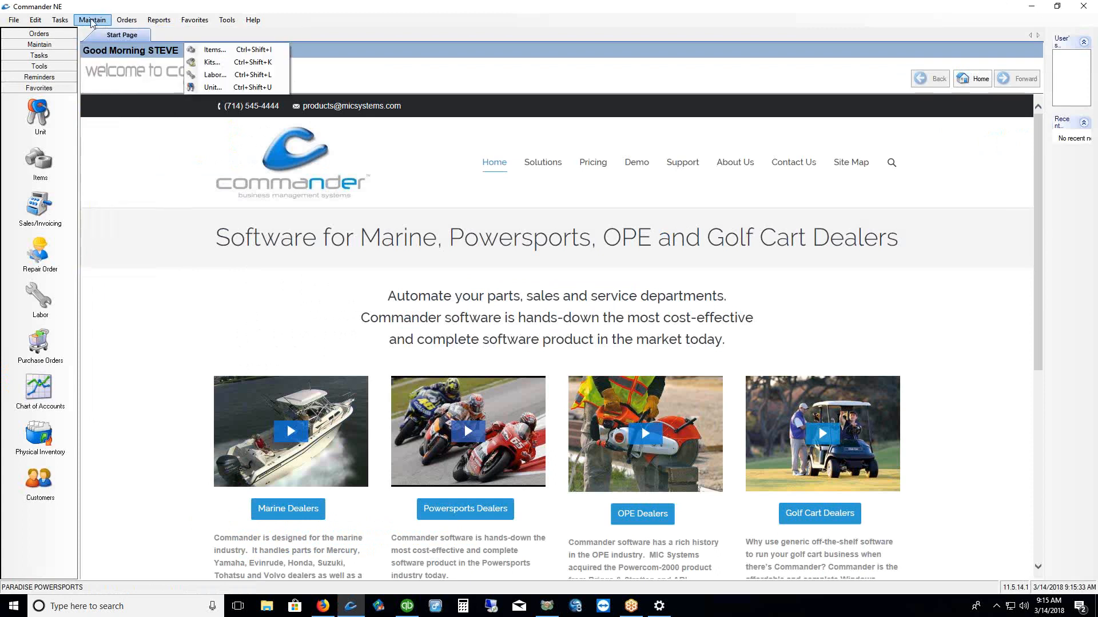
pyautogui.click(91, 21)
pyautogui.moveTo(95, 34)
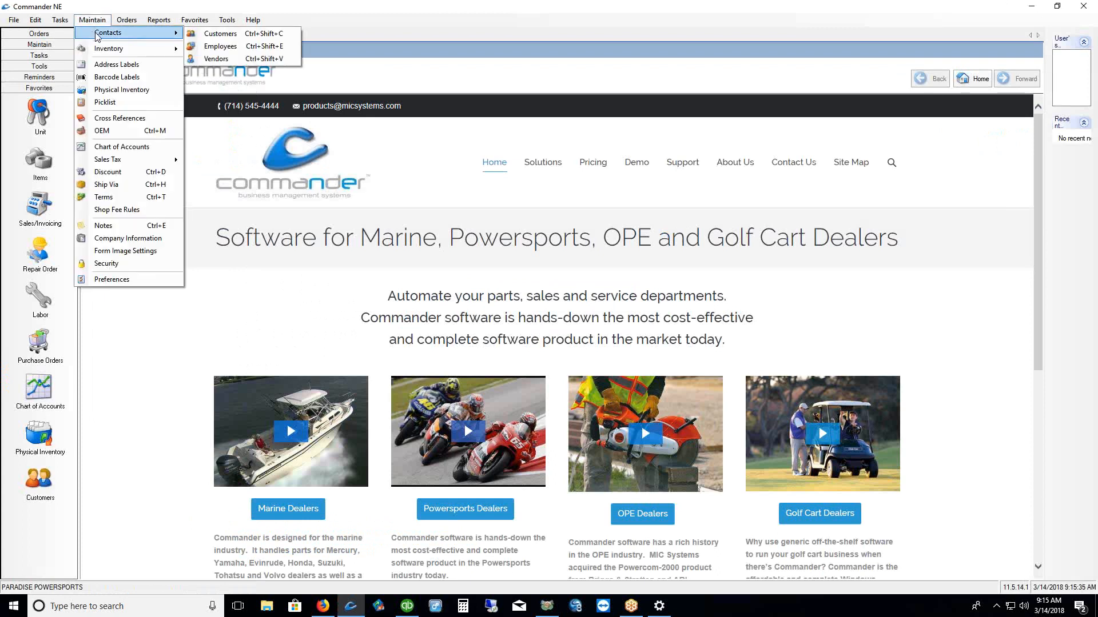
pyautogui.click(223, 47)
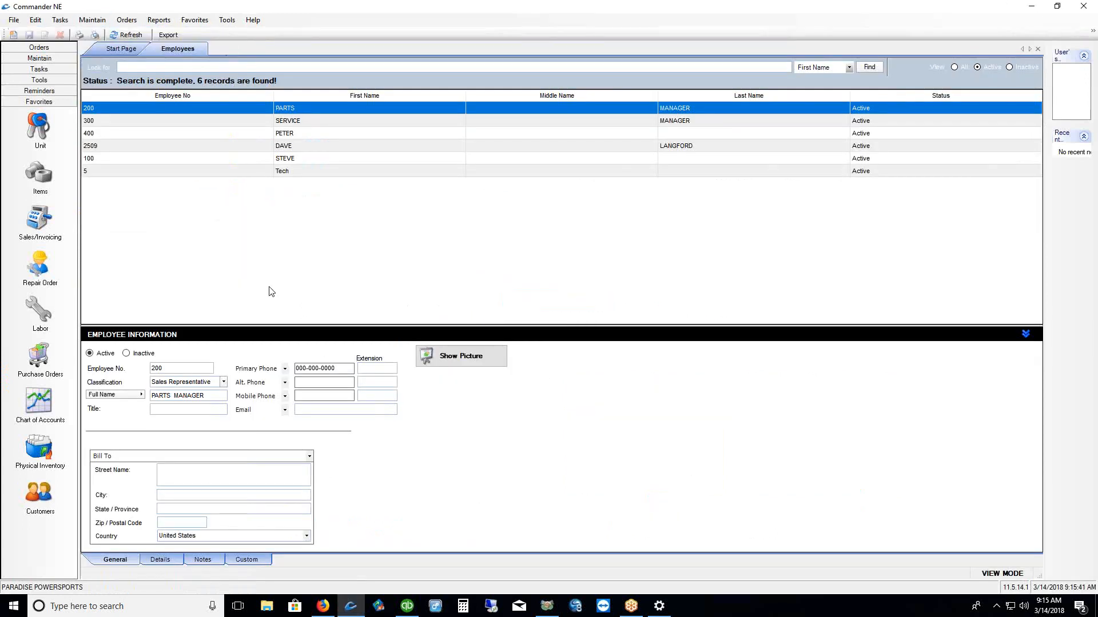
pyautogui.moveTo(262, 324); pyautogui.dragTo(264, 193)
pyautogui.click(194, 20)
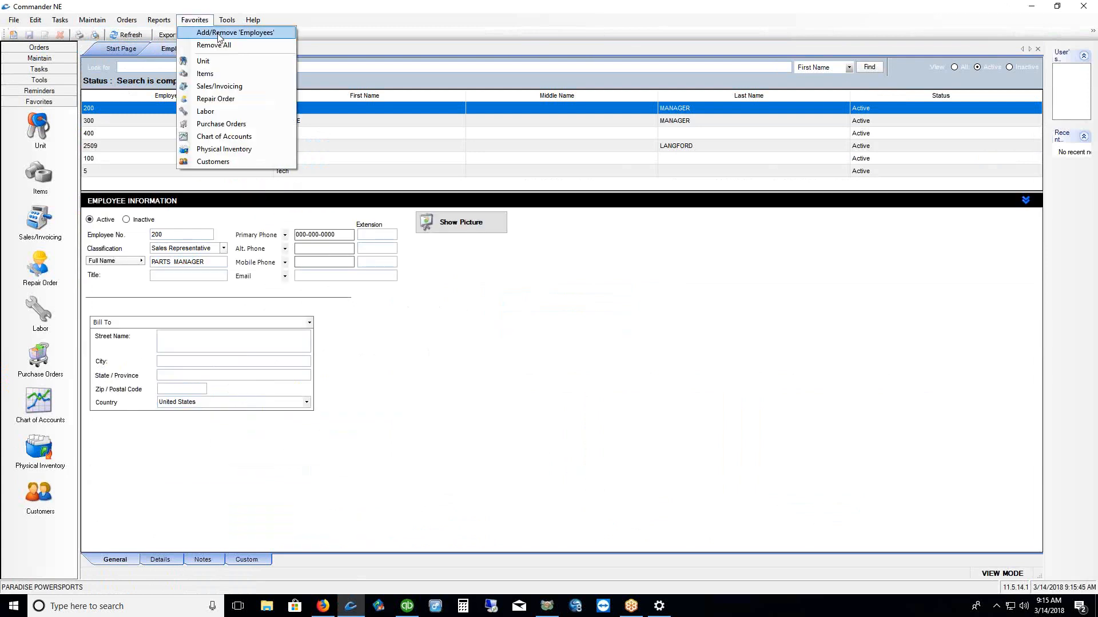
# Add Employees as a shortcut on the Favorites bar
pyautogui.click(508, 26)
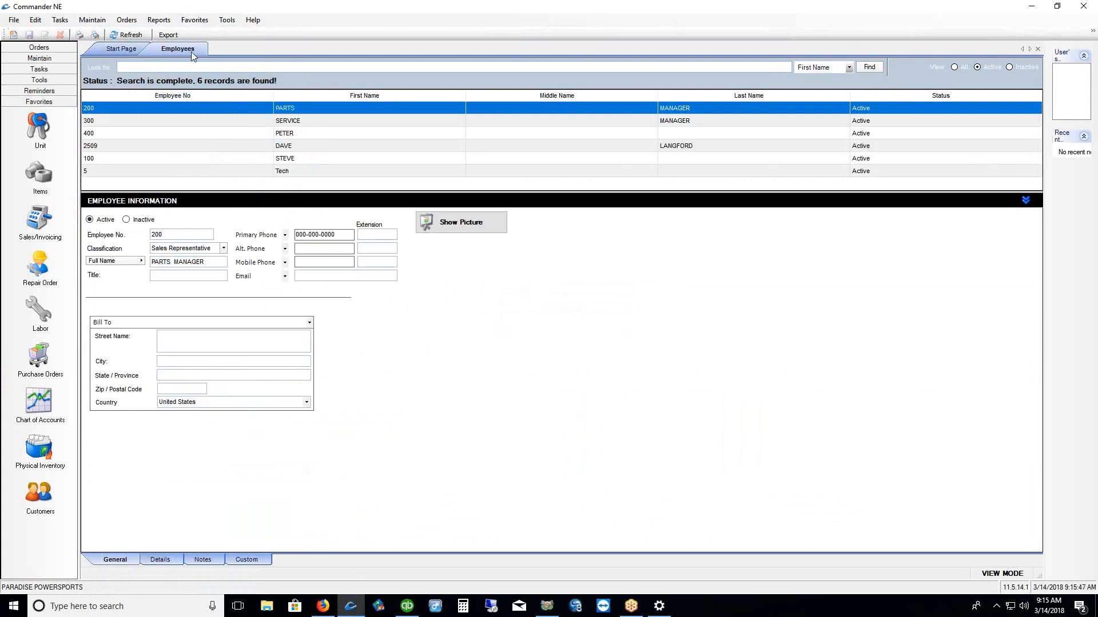
pyautogui.click(197, 23)
pyautogui.click(207, 34)
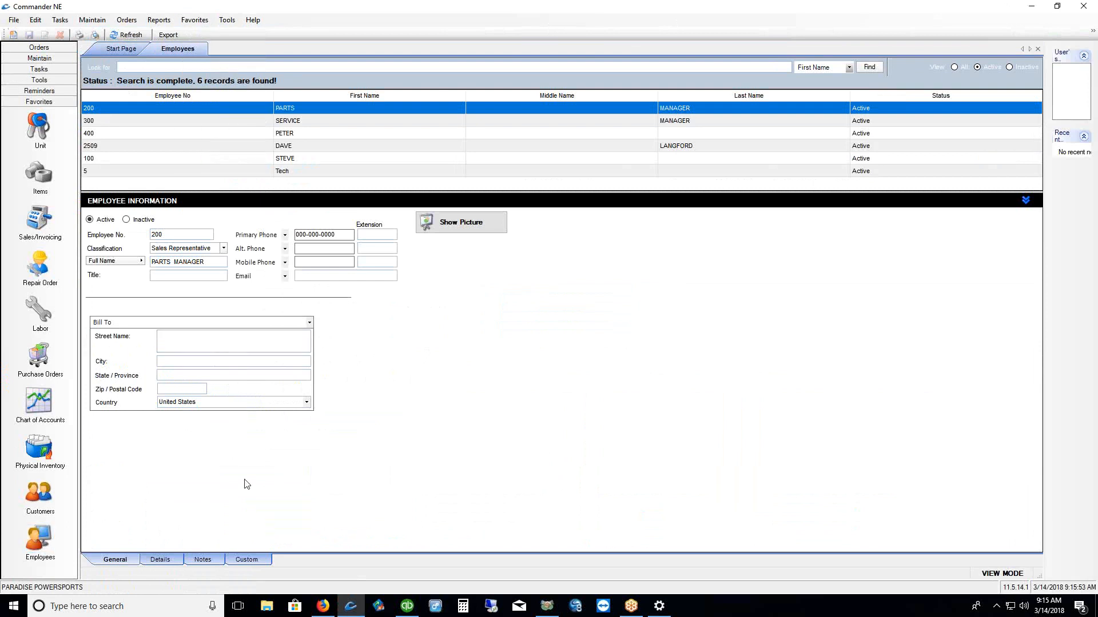
pyautogui.click(197, 21)
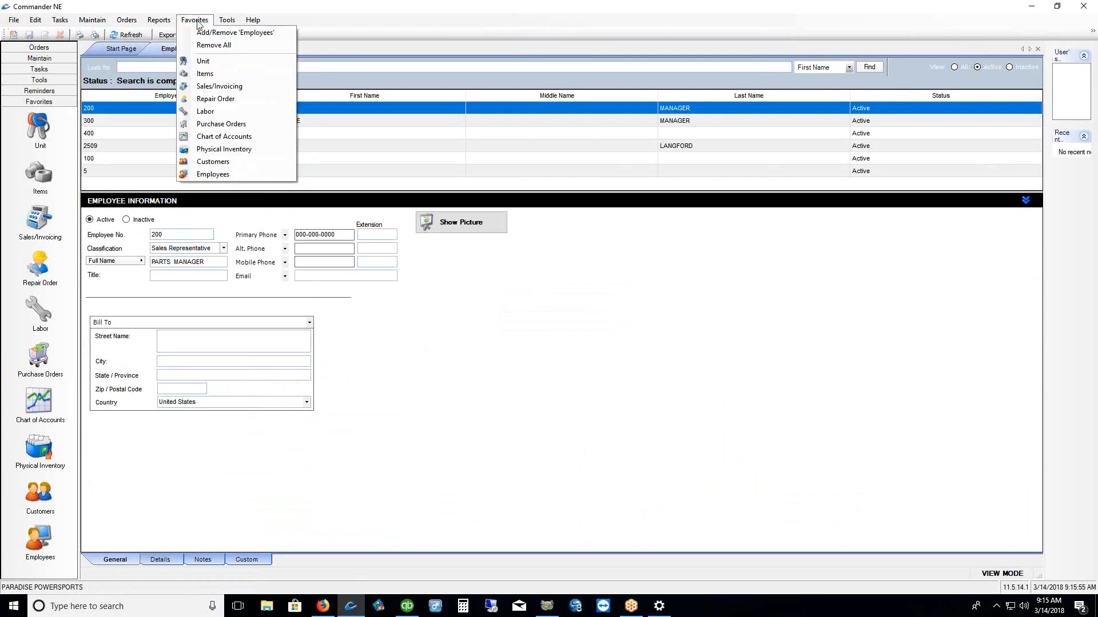
pyautogui.click(202, 32)
pyautogui.click(194, 21)
pyautogui.click(196, 32)
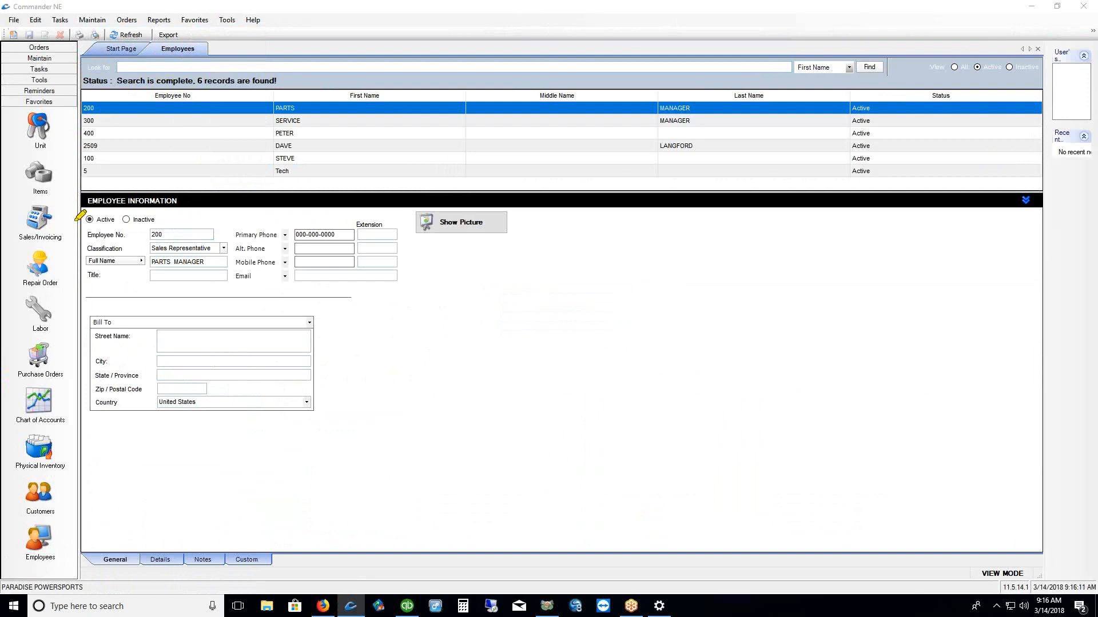
pyautogui.moveTo(7, 23)
pyautogui.mouseDown()
pyautogui.moveTo(14, 51)
pyautogui.moveTo(42, 29)
pyautogui.moveTo(23, 8)
pyautogui.moveTo(8, 12)
pyautogui.mouseUp()
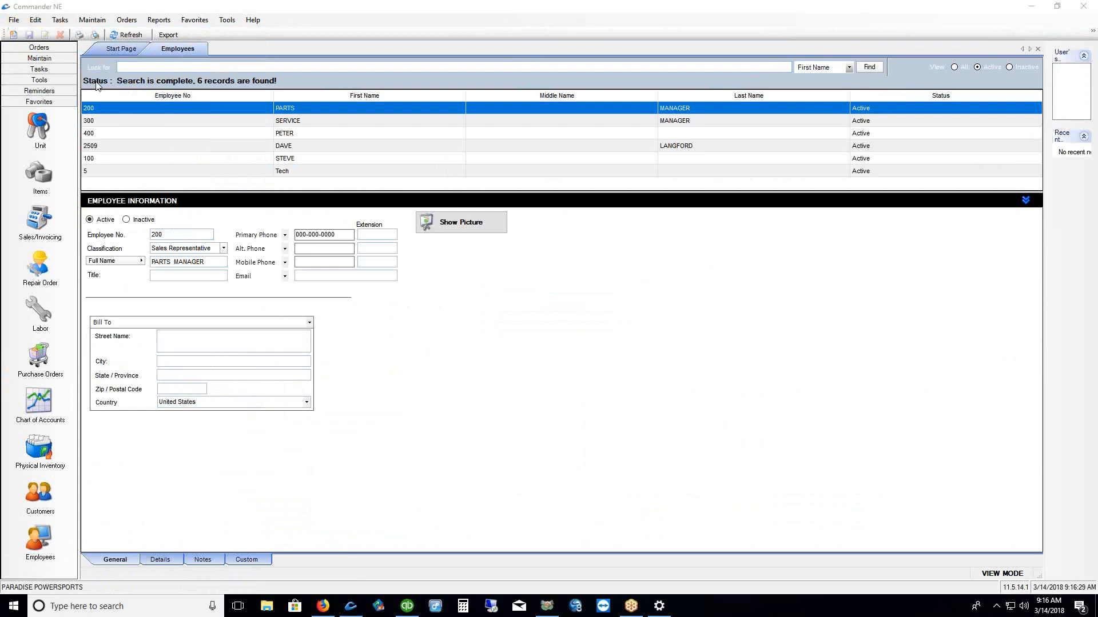
pyautogui.click(13, 36)
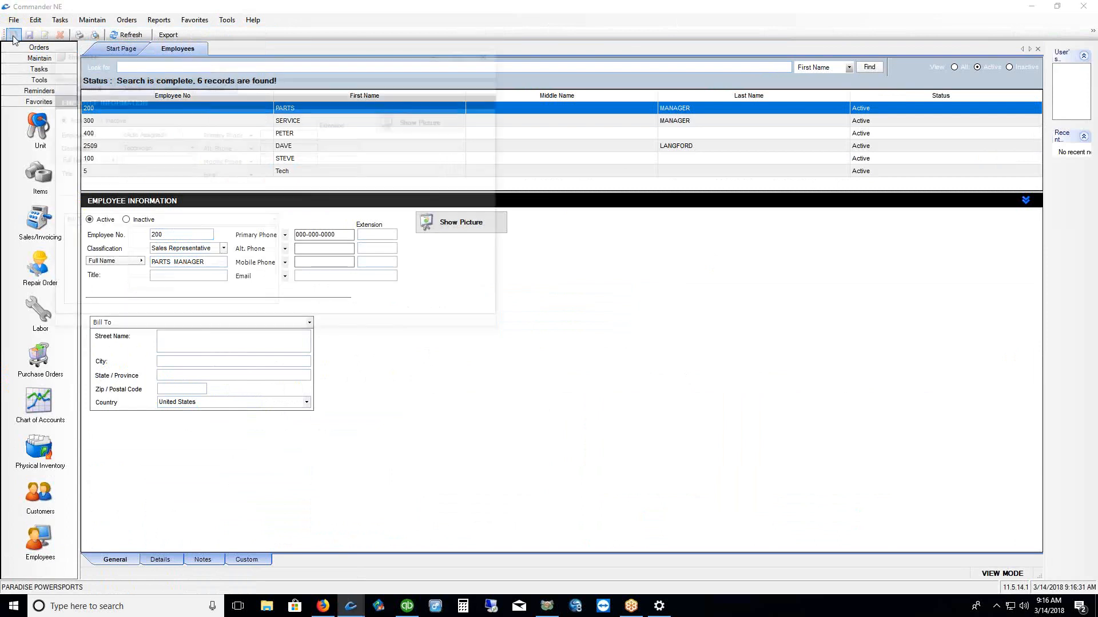
pyautogui.moveTo(250, 57); pyautogui.dragTo(385, 74)
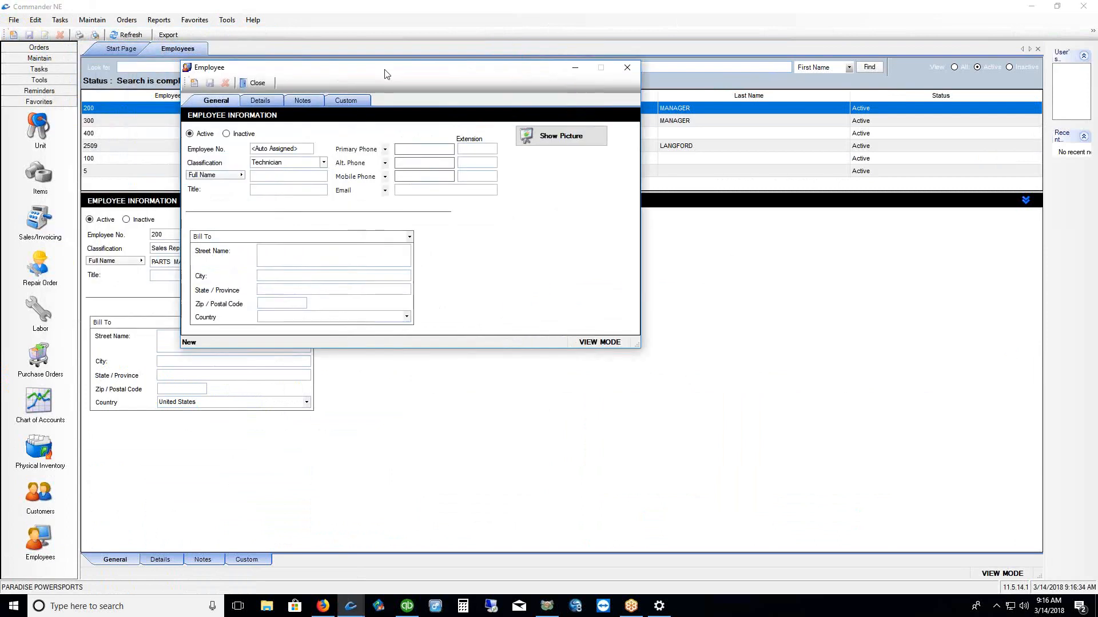
pyautogui.click(628, 67)
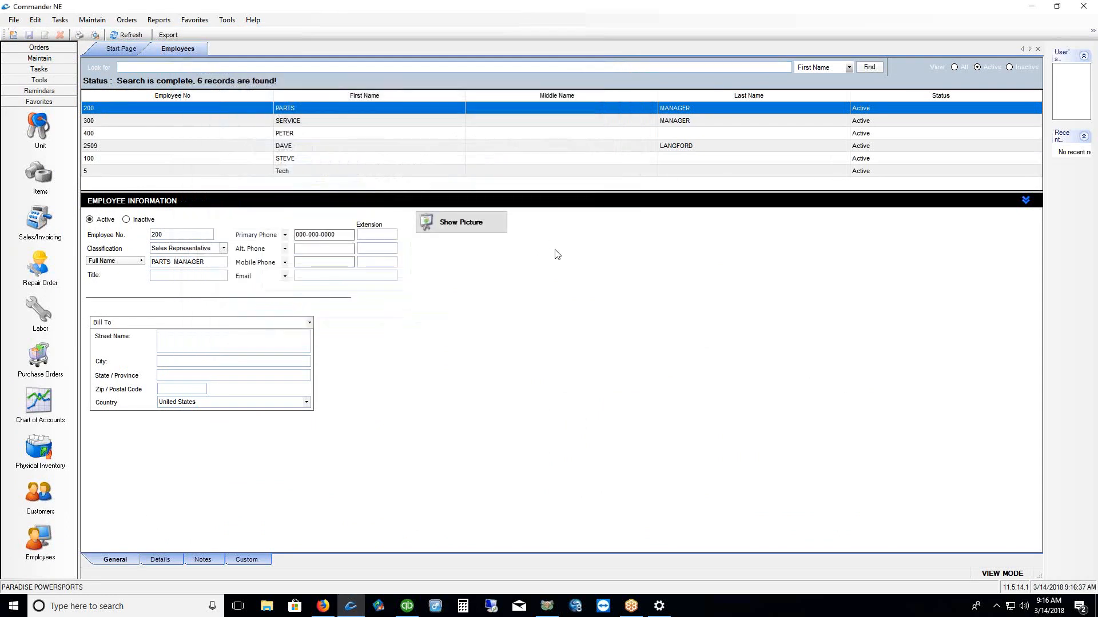
pyautogui.rightClick(537, 155)
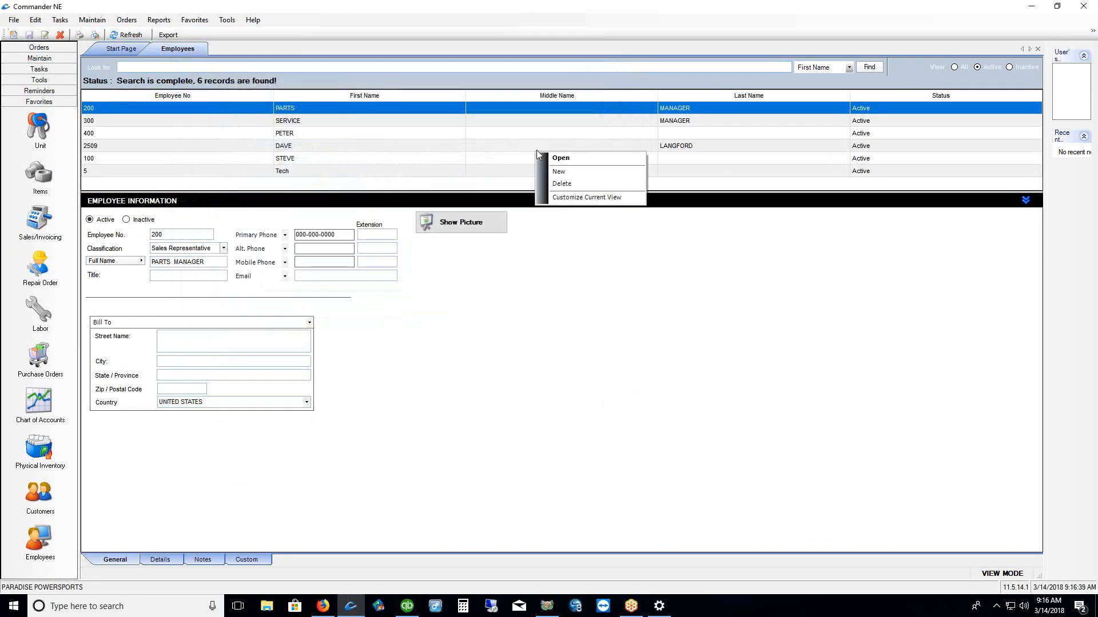
pyautogui.click(602, 177)
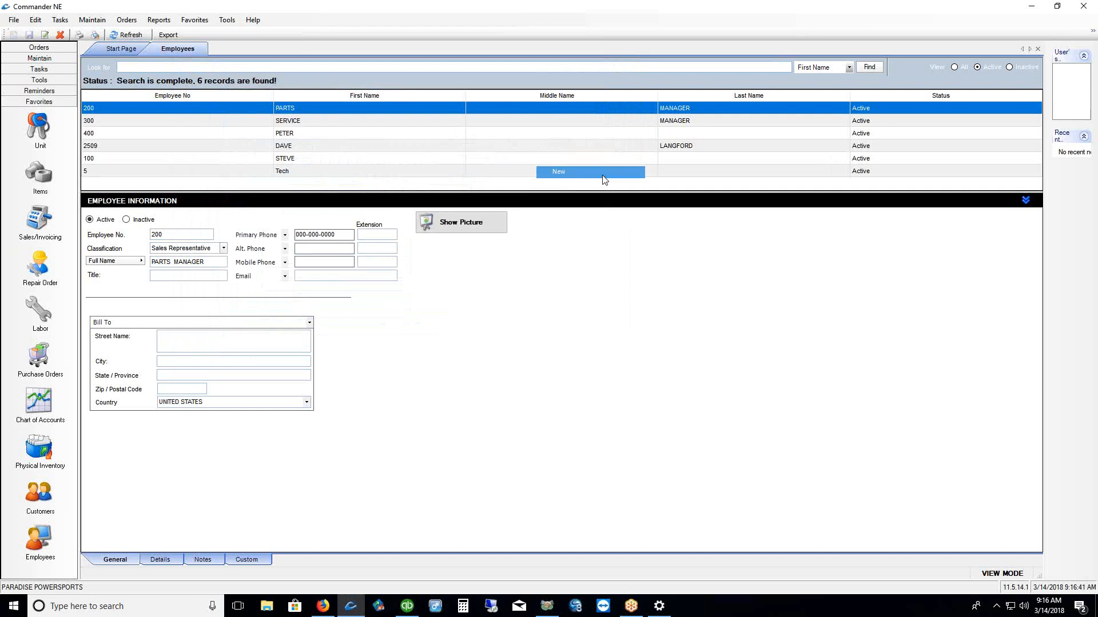
pyautogui.moveTo(265, 72); pyautogui.dragTo(446, 74)
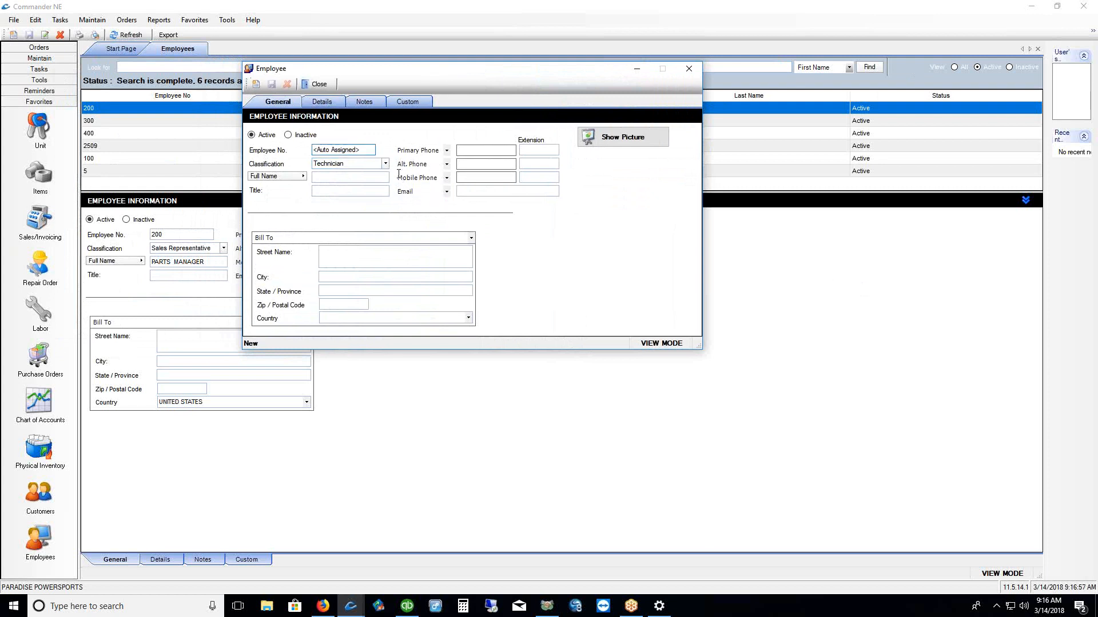
pyautogui.click(349, 150)
pyautogui.click(690, 69)
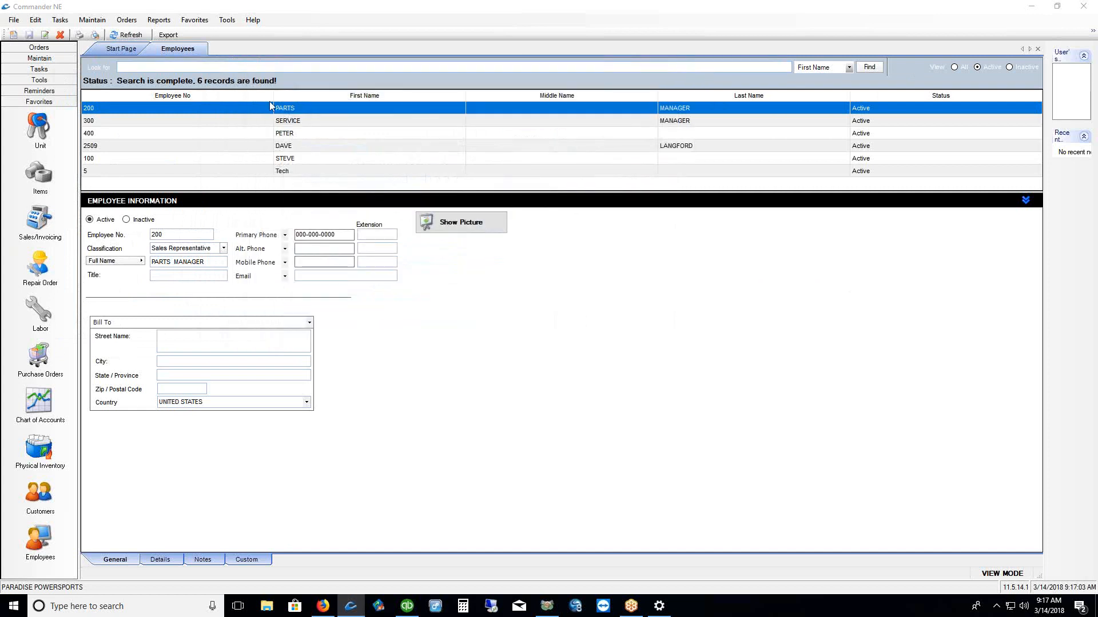
# Select the fourth-row employee and review the Classification list, leaving it Unassigned
pyautogui.click(296, 159)
pyautogui.click(298, 146)
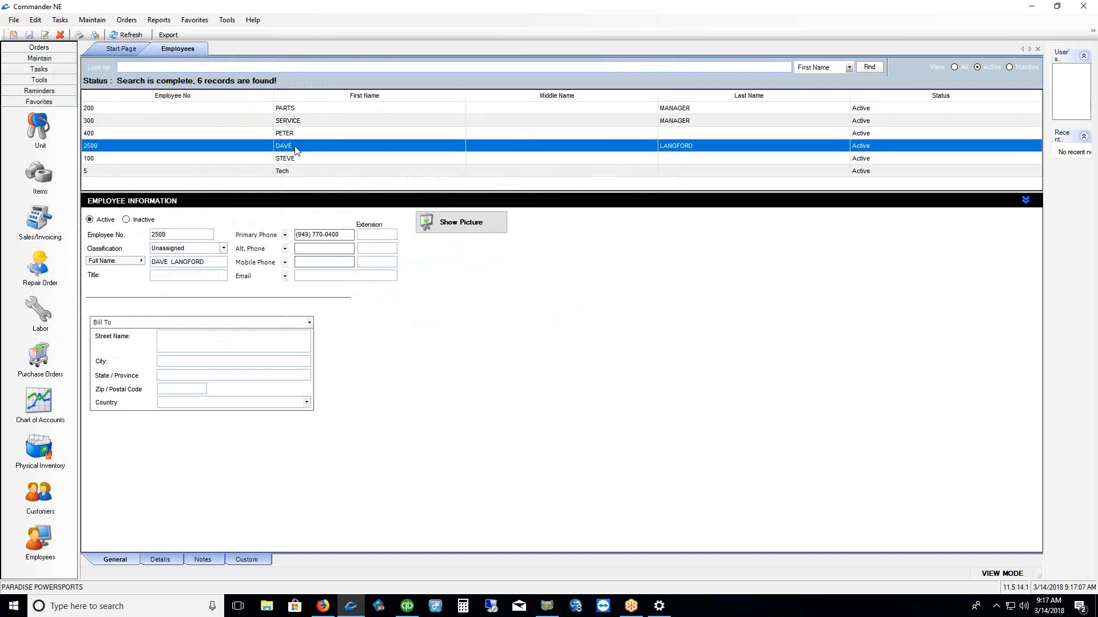
pyautogui.click(203, 262)
pyautogui.moveTo(203, 264); pyautogui.dragTo(115, 263)
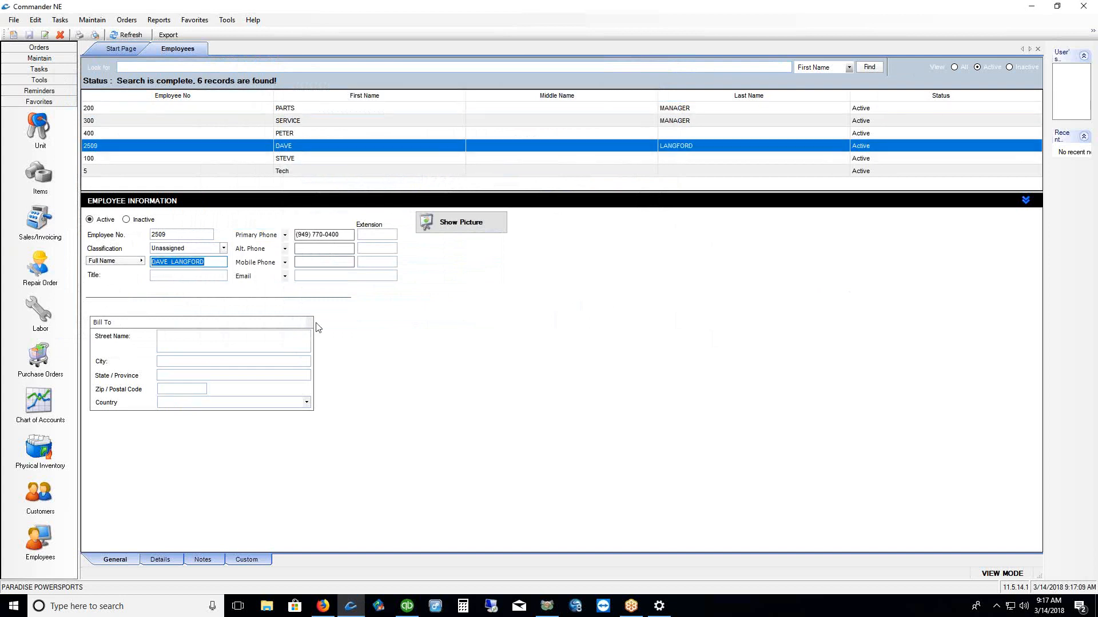
pyautogui.click(192, 247)
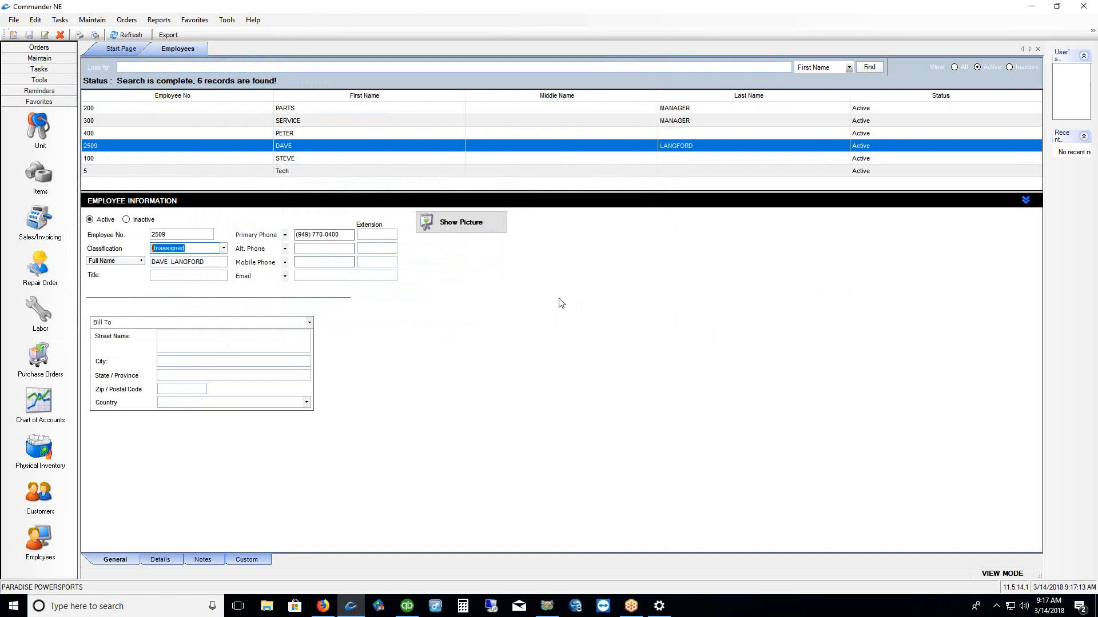
pyautogui.click(224, 249)
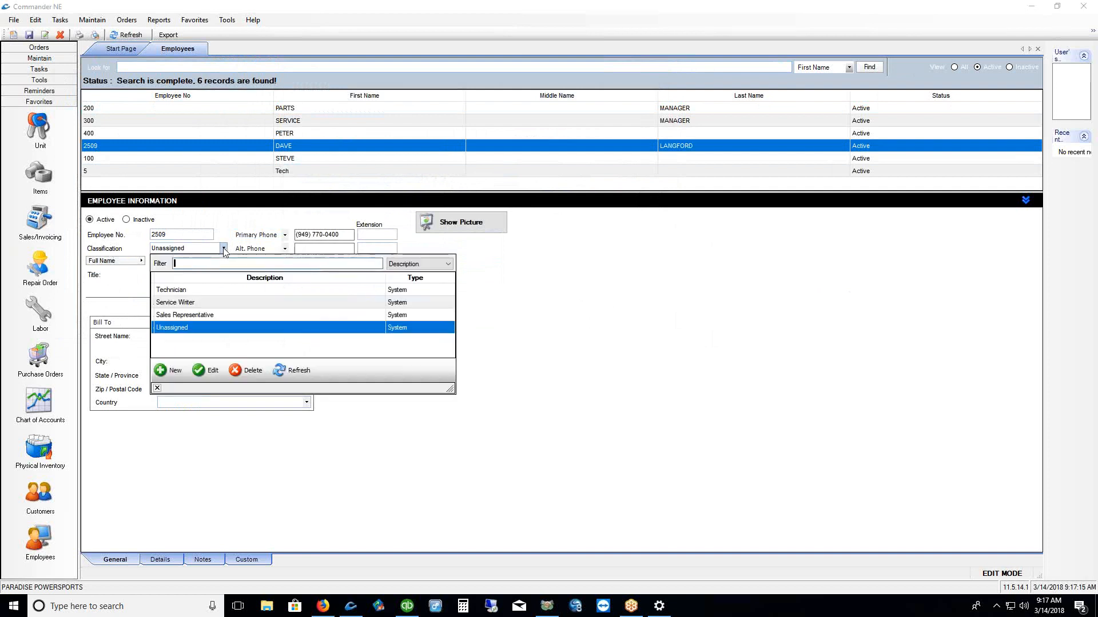
pyautogui.click(157, 389)
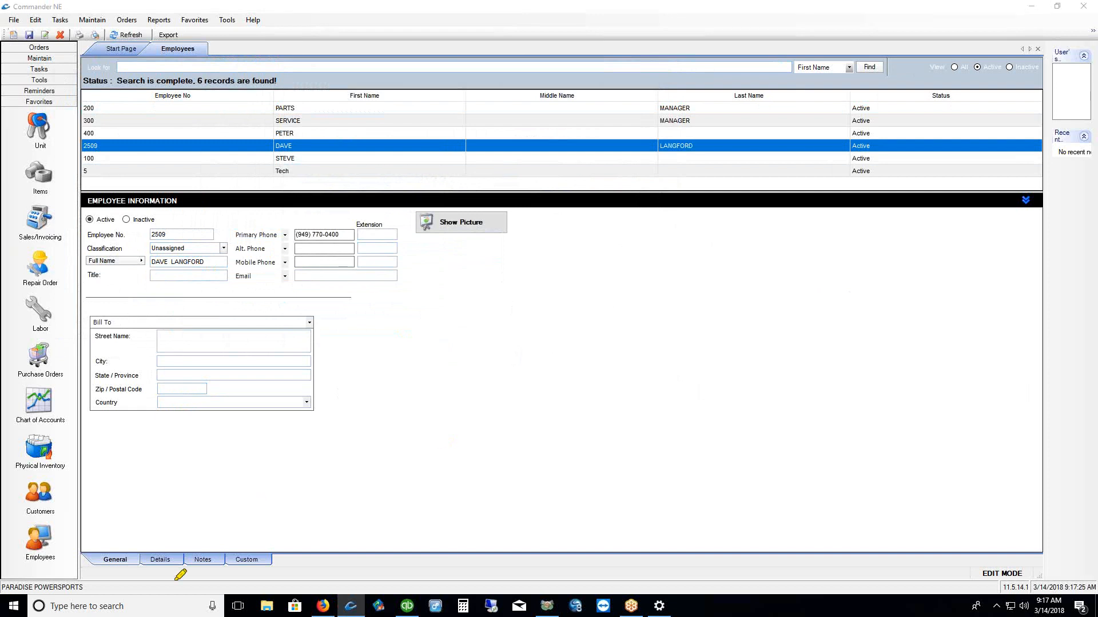
pyautogui.moveTo(147, 571); pyautogui.dragTo(224, 572)
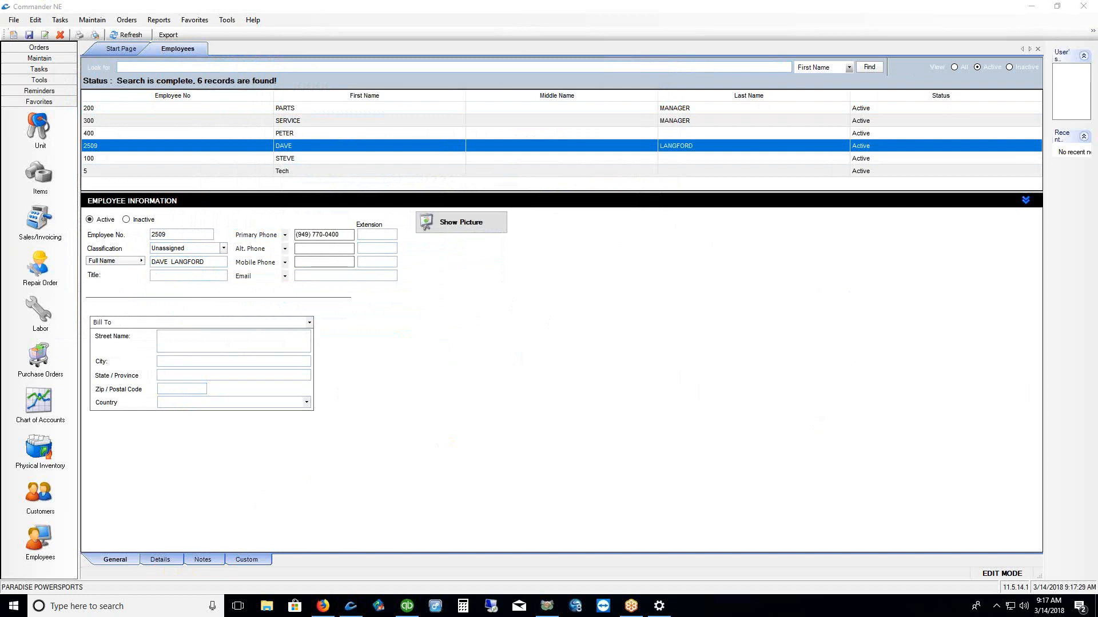
# Review the labor rate, labor cost and DarkGreen schedule colour on the Details tab
pyautogui.click(163, 564)
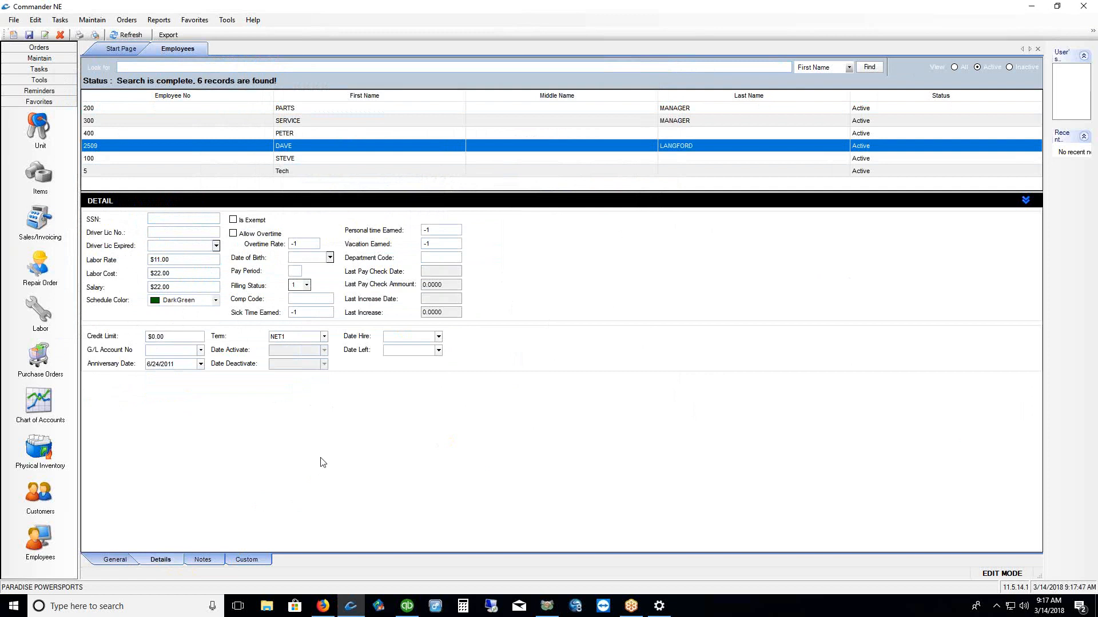
pyautogui.click(128, 273)
pyautogui.moveTo(184, 275); pyautogui.dragTo(126, 277)
pyautogui.click(164, 260)
pyautogui.moveTo(83, 311); pyautogui.dragTo(197, 310)
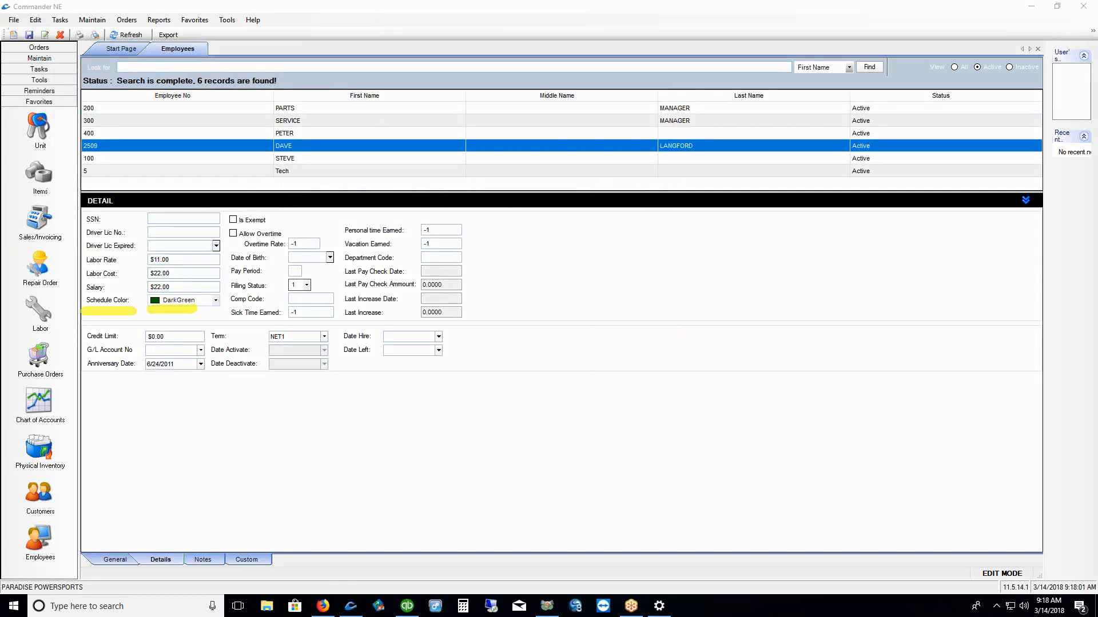
pyautogui.press('Escape')
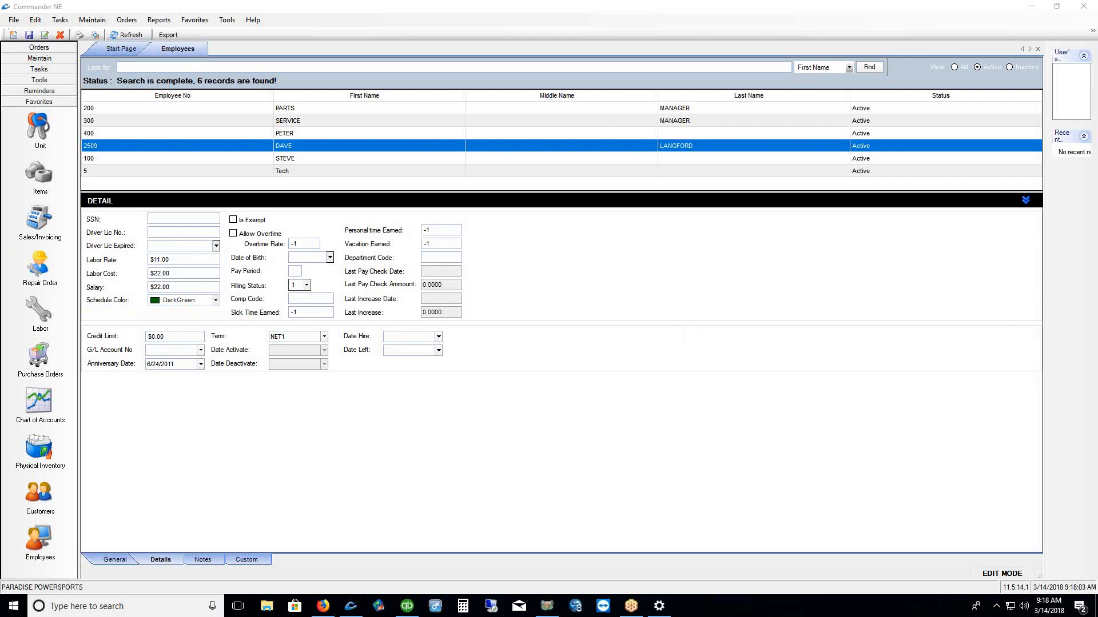
pyautogui.click(216, 302)
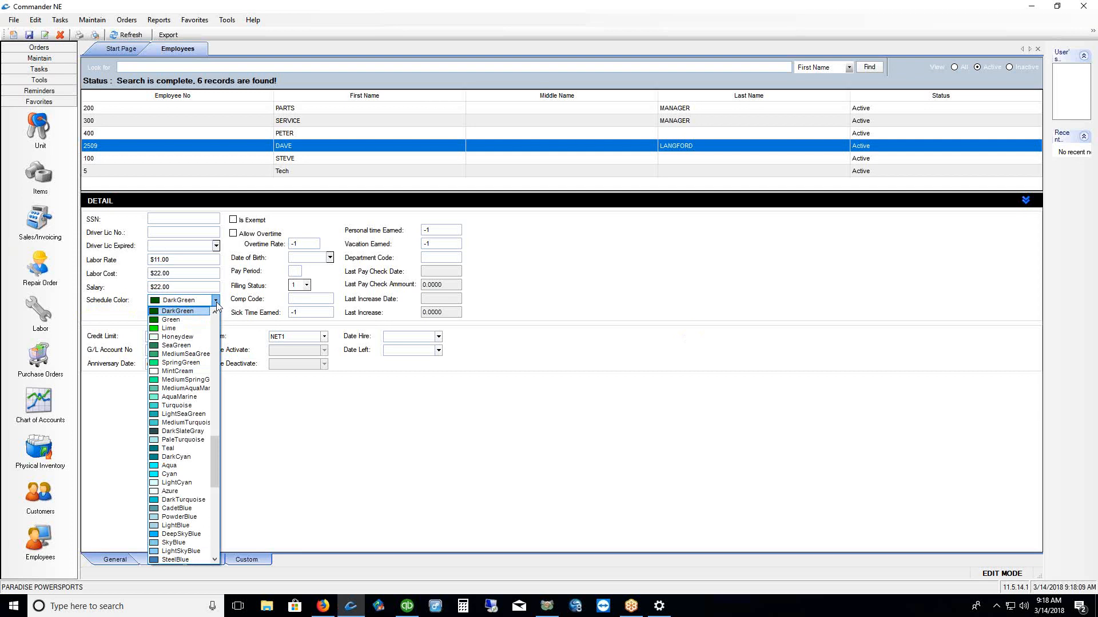
pyautogui.click(637, 274)
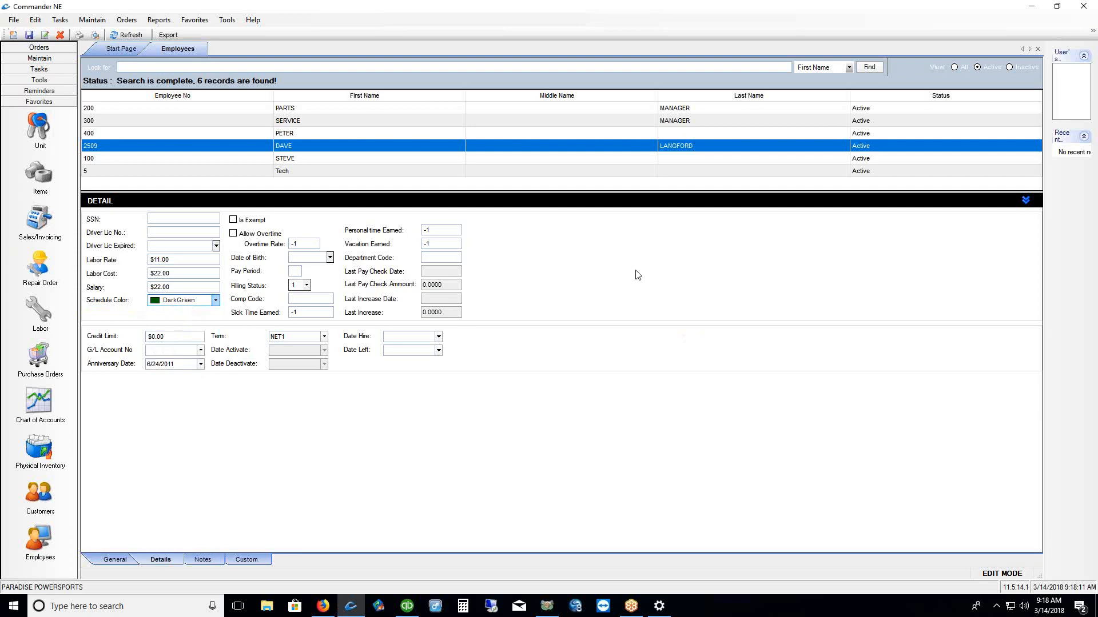
# Return to the General tab and save the employee record
pyautogui.click(117, 561)
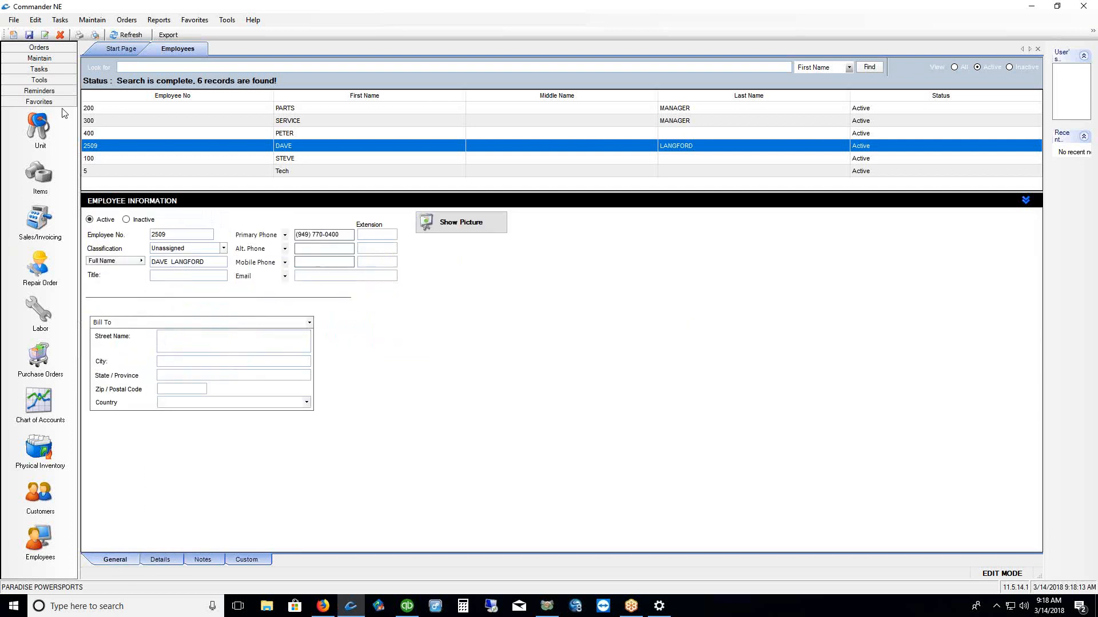
pyautogui.click(29, 35)
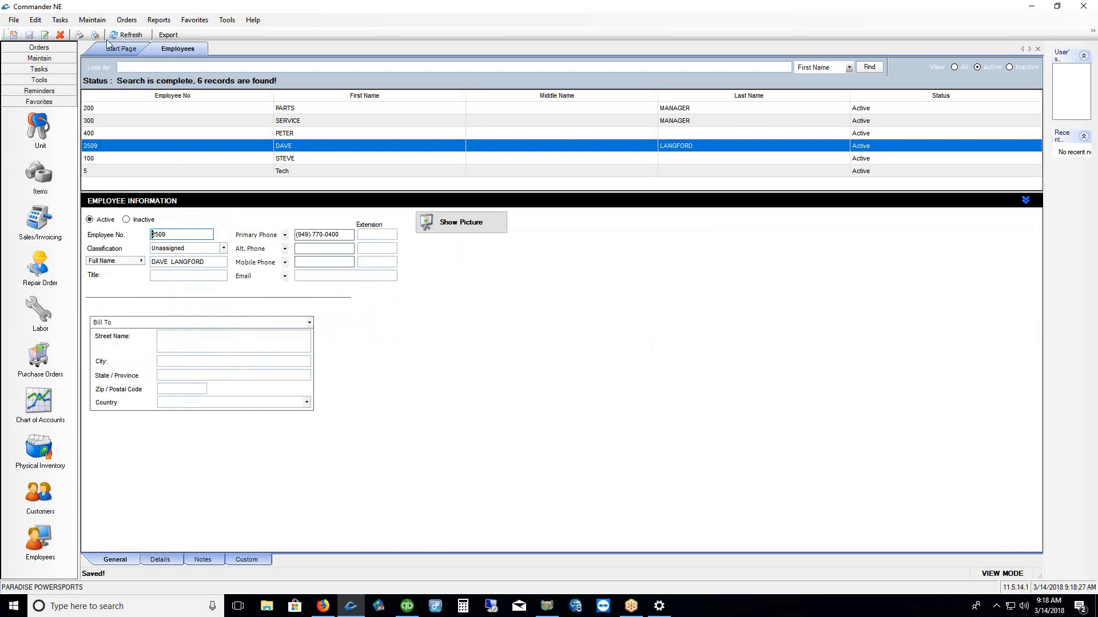
pyautogui.click(93, 23)
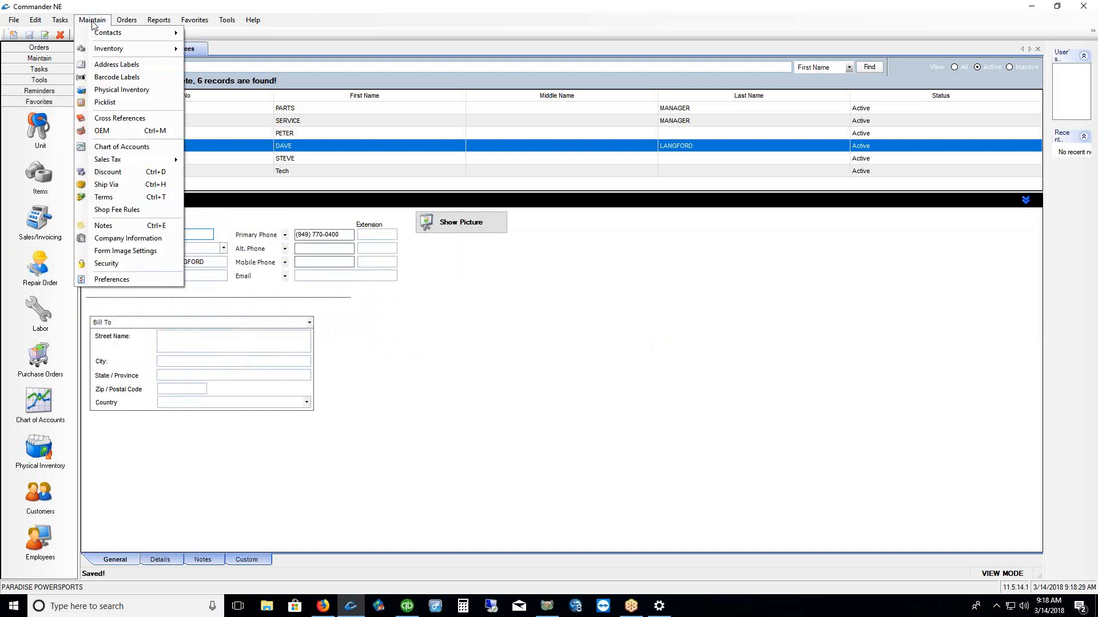
# Show the Users list under Security's Tools group and start a new blank user
pyautogui.click(110, 266)
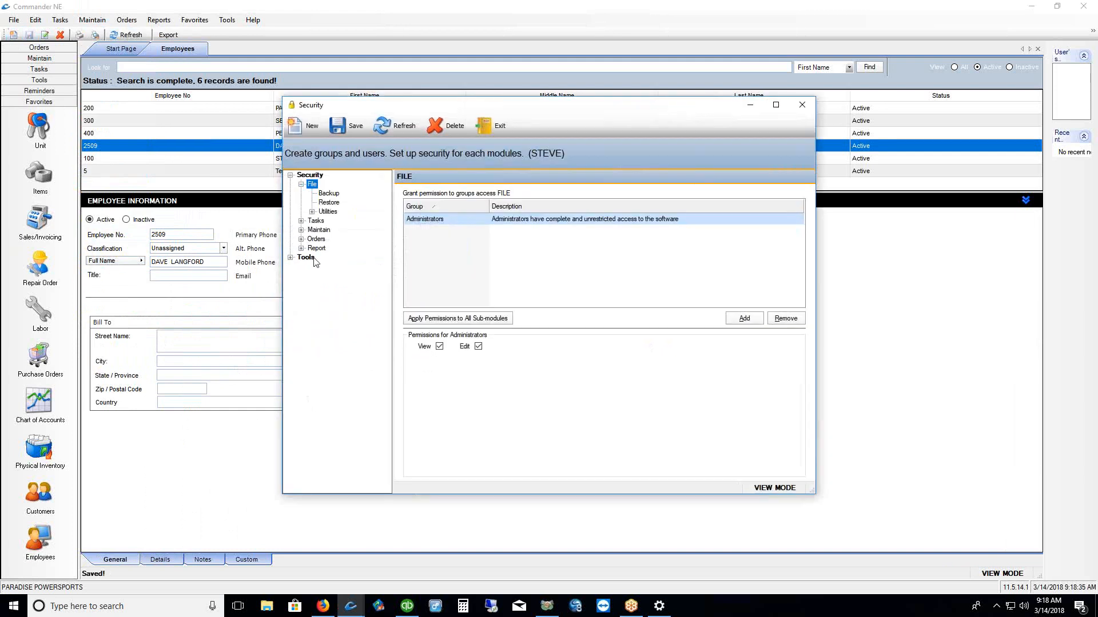
pyautogui.click(291, 259)
pyautogui.click(318, 269)
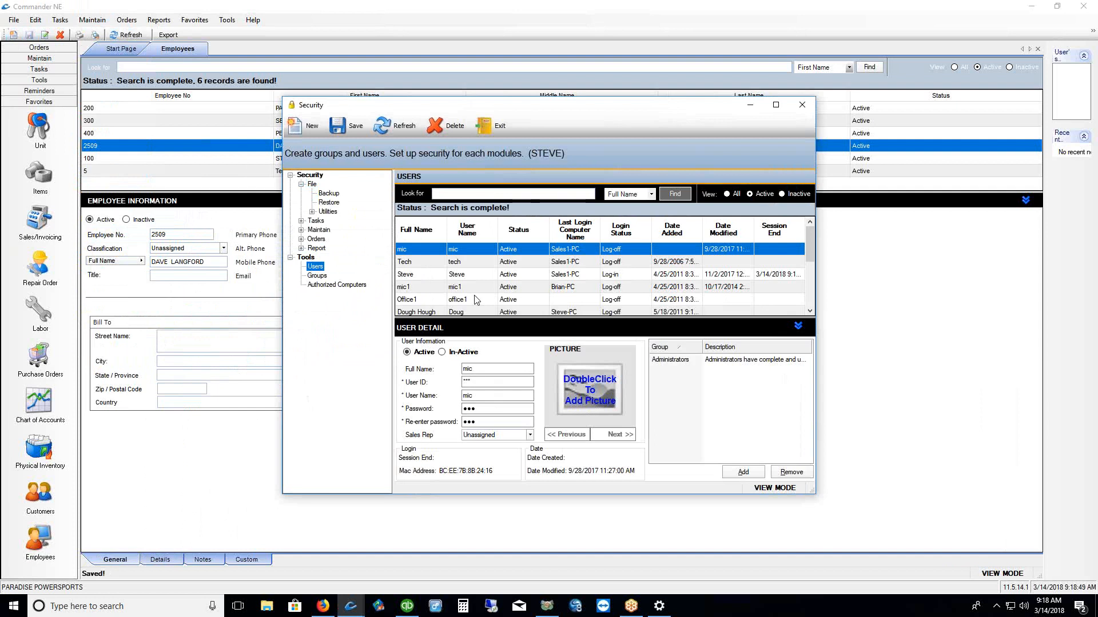
pyautogui.click(305, 127)
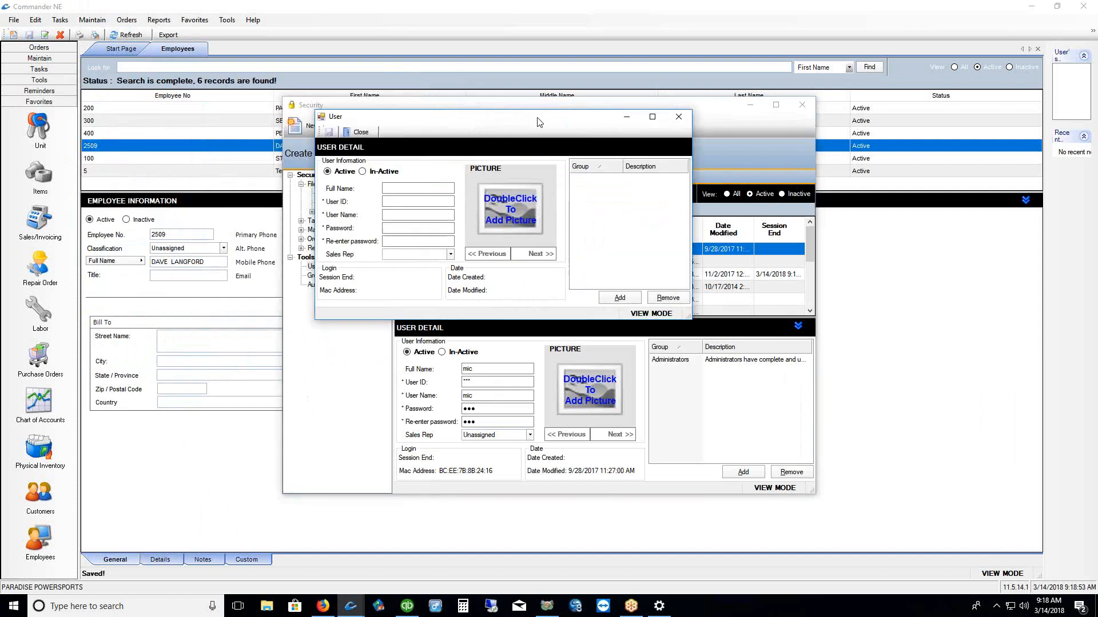
# Enter a user ID in the draft new user, then close it without saving
pyautogui.click(457, 190)
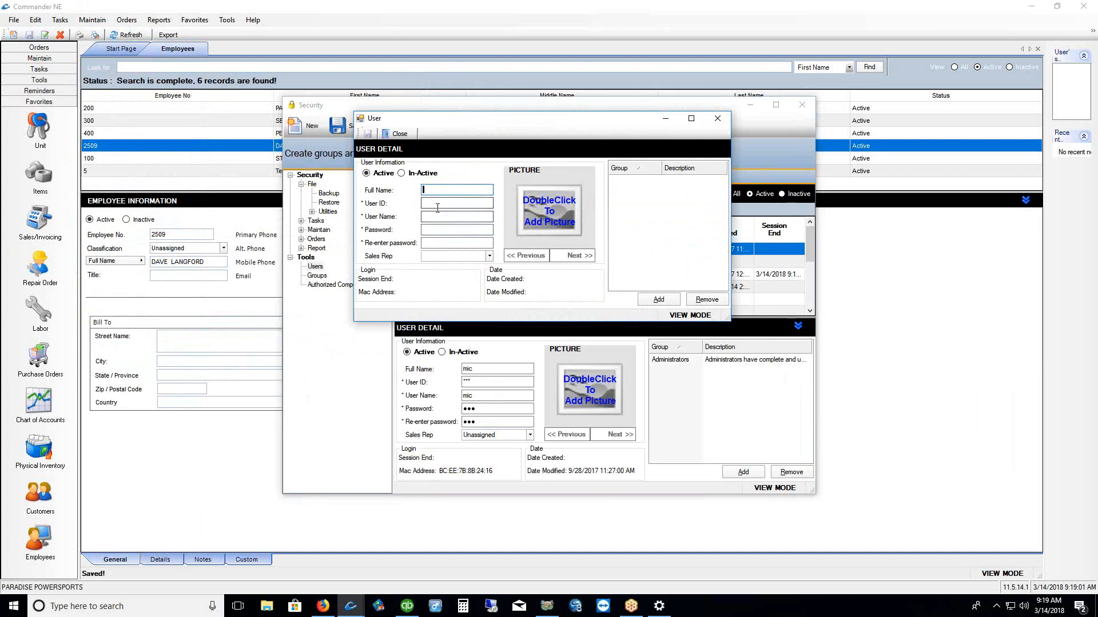
pyautogui.click(446, 204)
pyautogui.write('XXXXX')
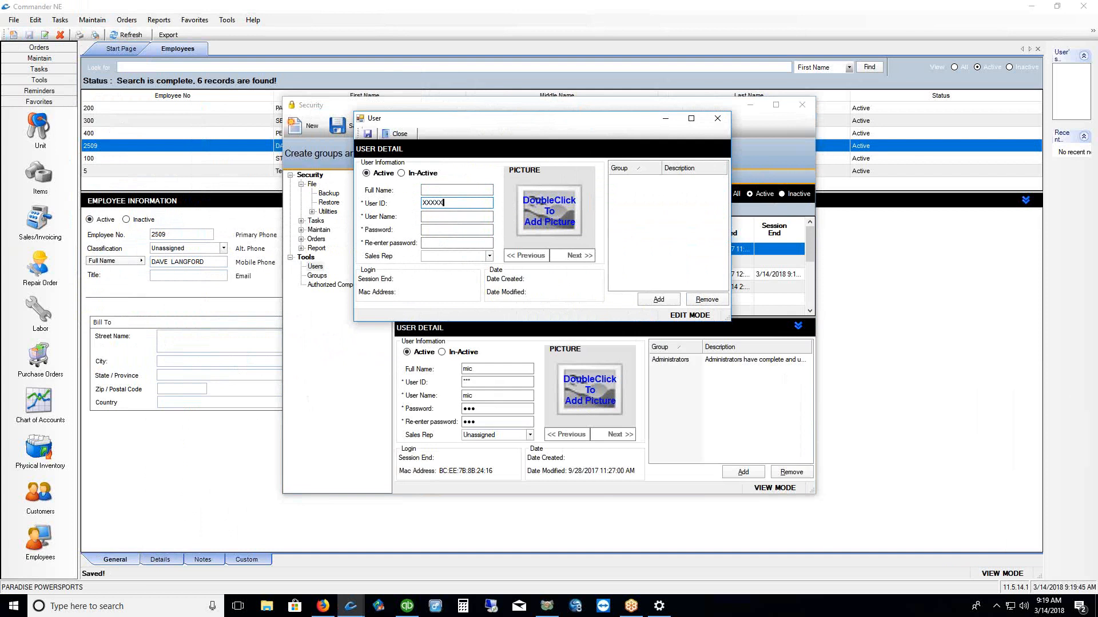
pyautogui.moveTo(362, 265); pyautogui.dragTo(468, 268)
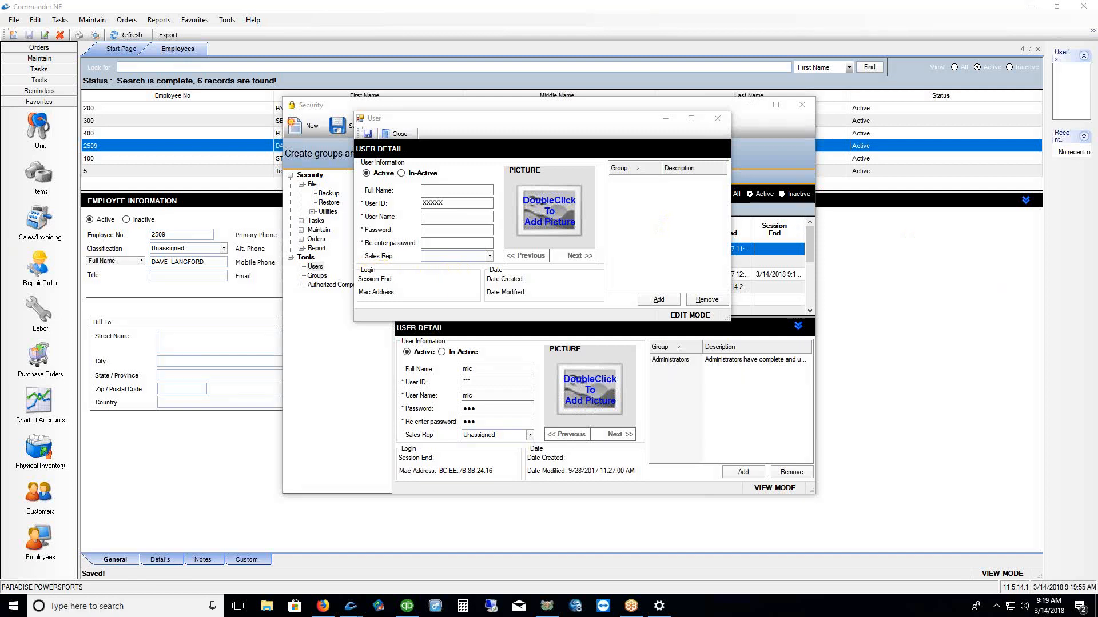
pyautogui.click(717, 121)
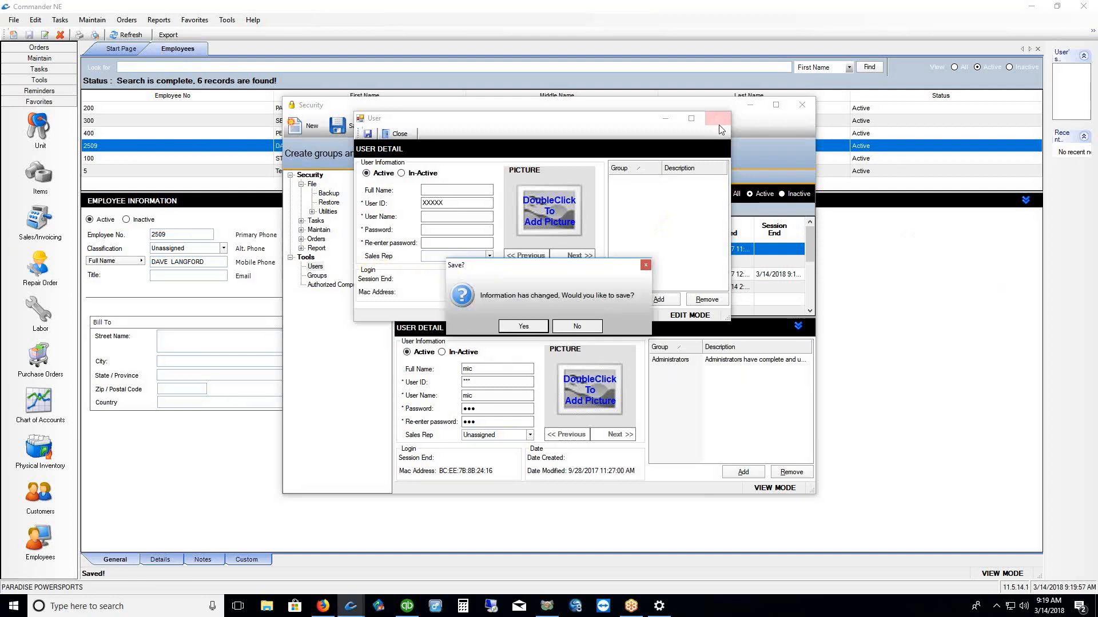
pyautogui.click(589, 325)
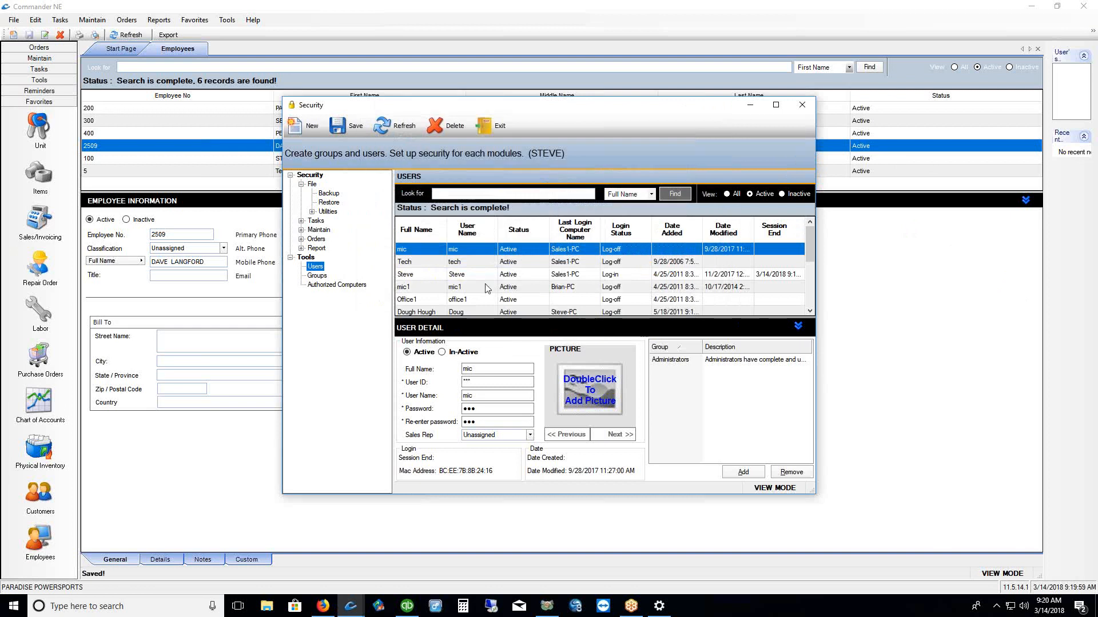
# Save the existing sales rep user's security record and open the Sales/Invoicing list
pyautogui.click(452, 275)
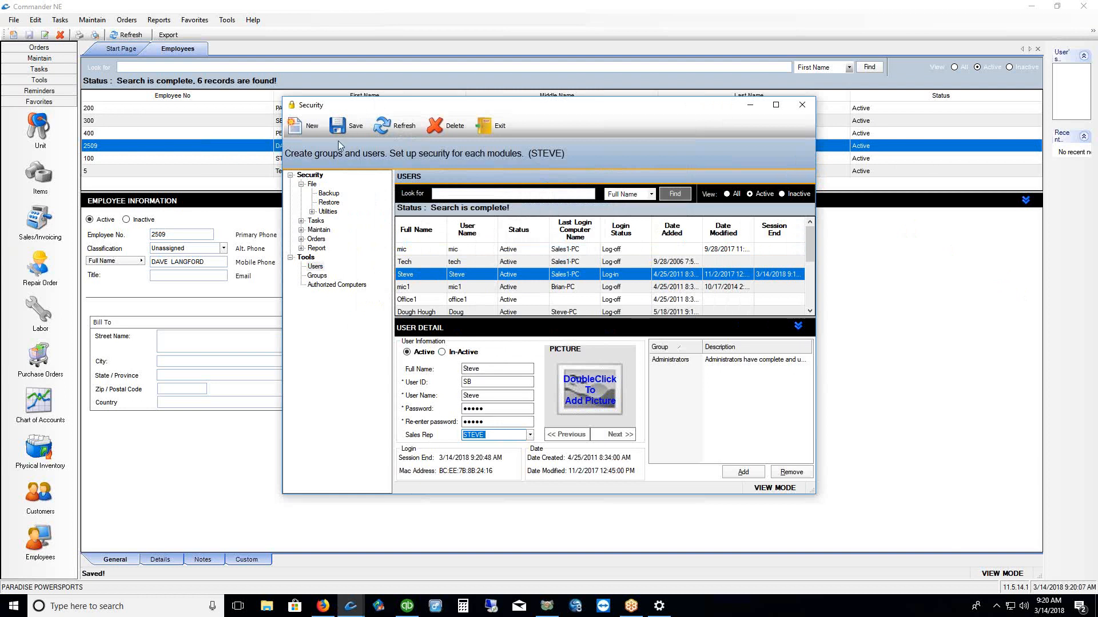
pyautogui.click(347, 126)
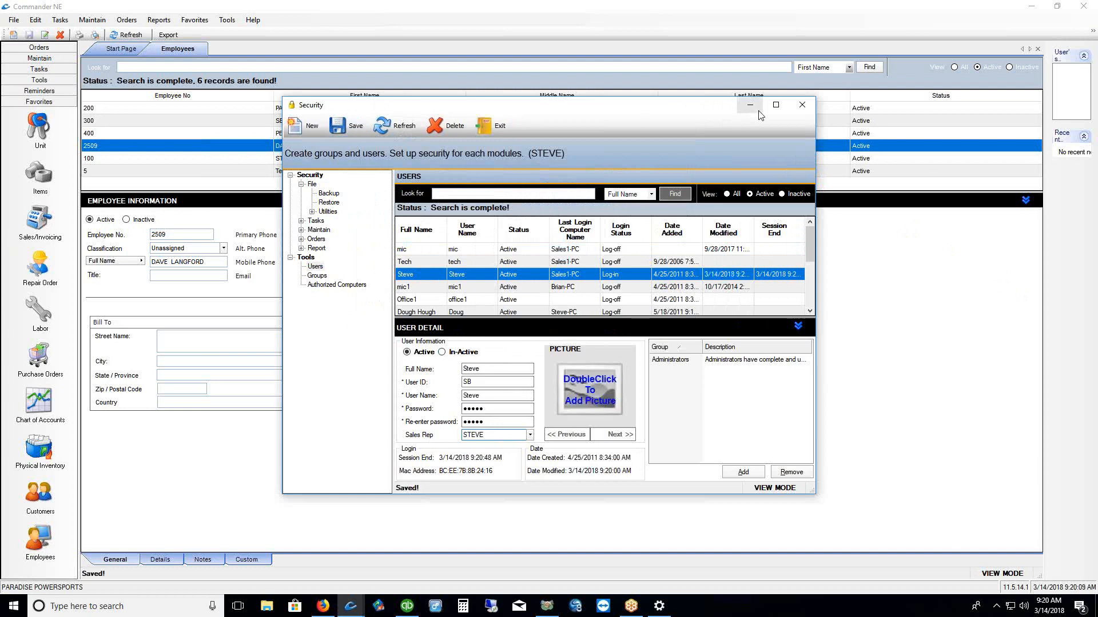
pyautogui.click(802, 104)
pyautogui.click(40, 223)
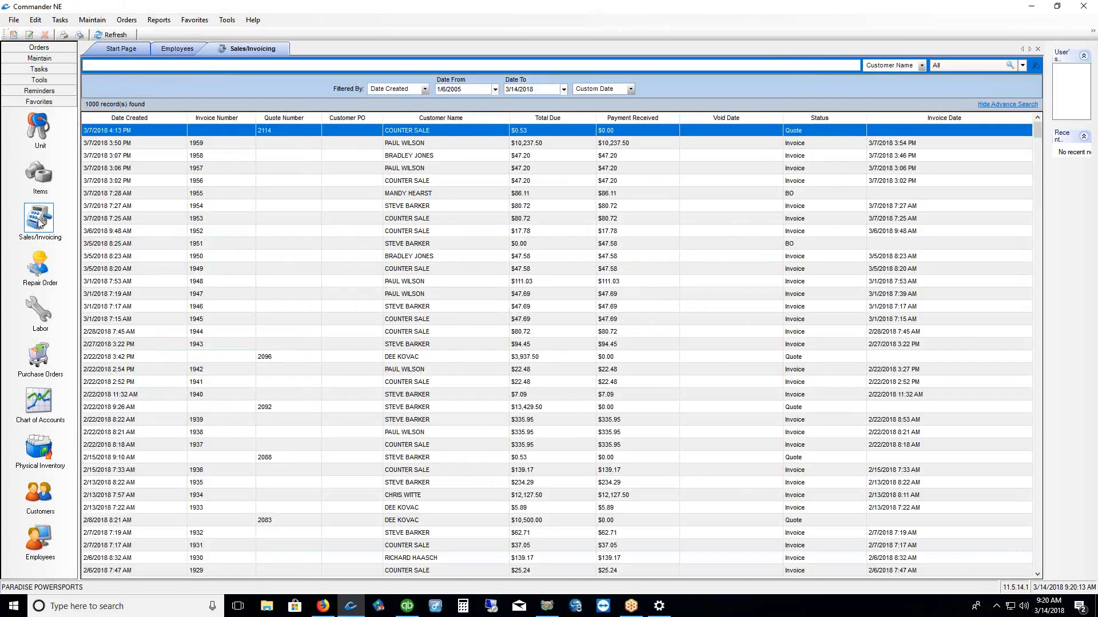
pyautogui.rightClick(415, 235)
pyautogui.click(431, 255)
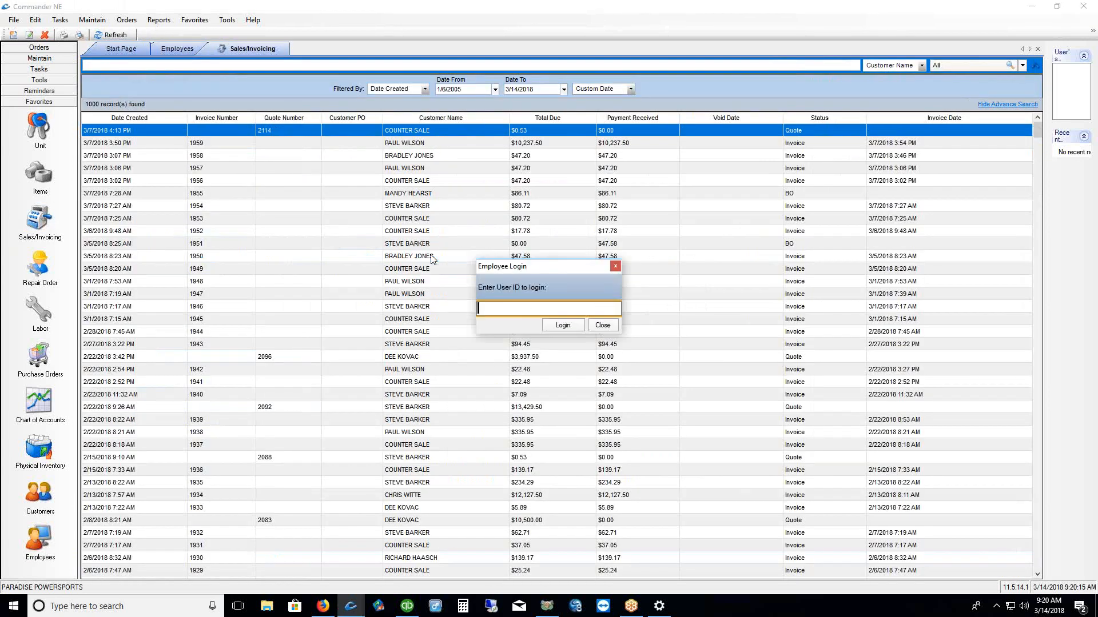
pyautogui.write('**')
pyautogui.click(561, 329)
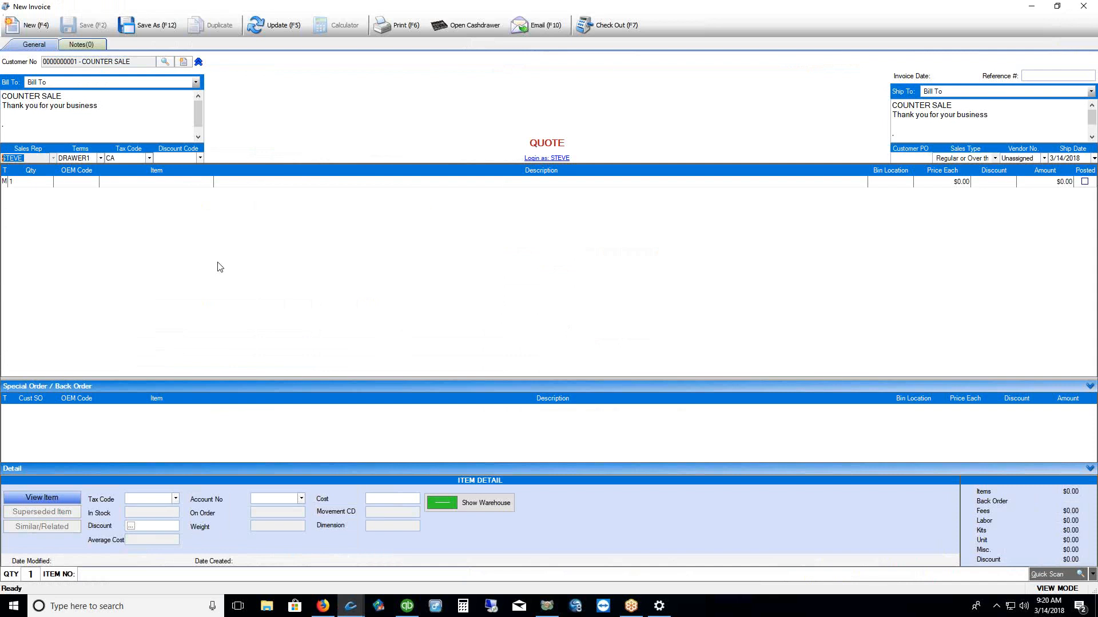
pyautogui.click(1083, 6)
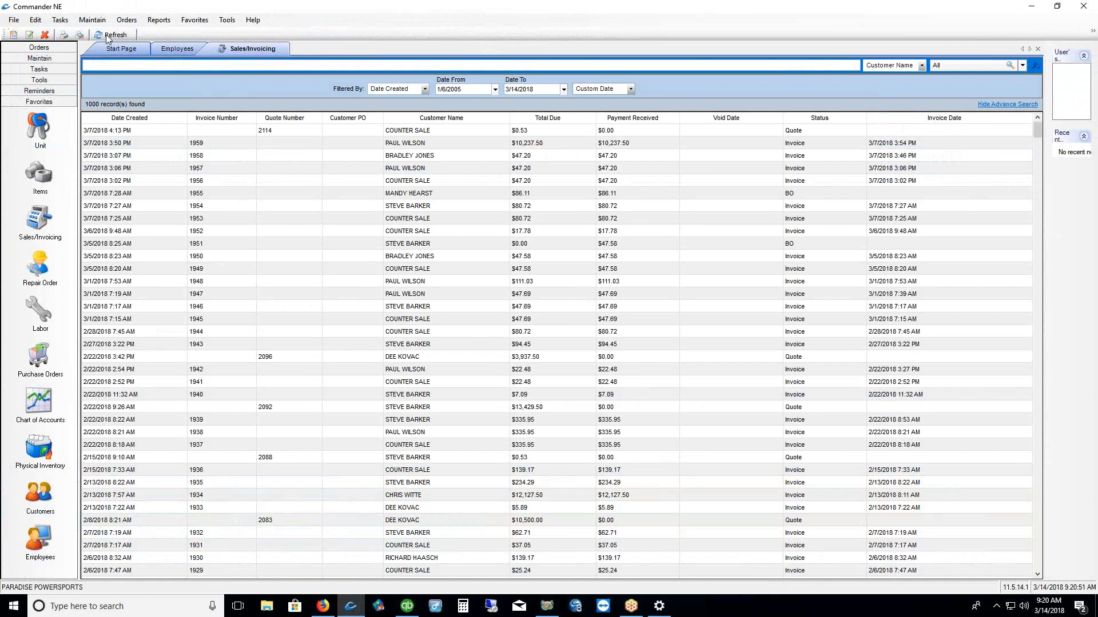
# Review the Task > Invoice / Repair Order preferences, then cancel without changes
pyautogui.click(92, 21)
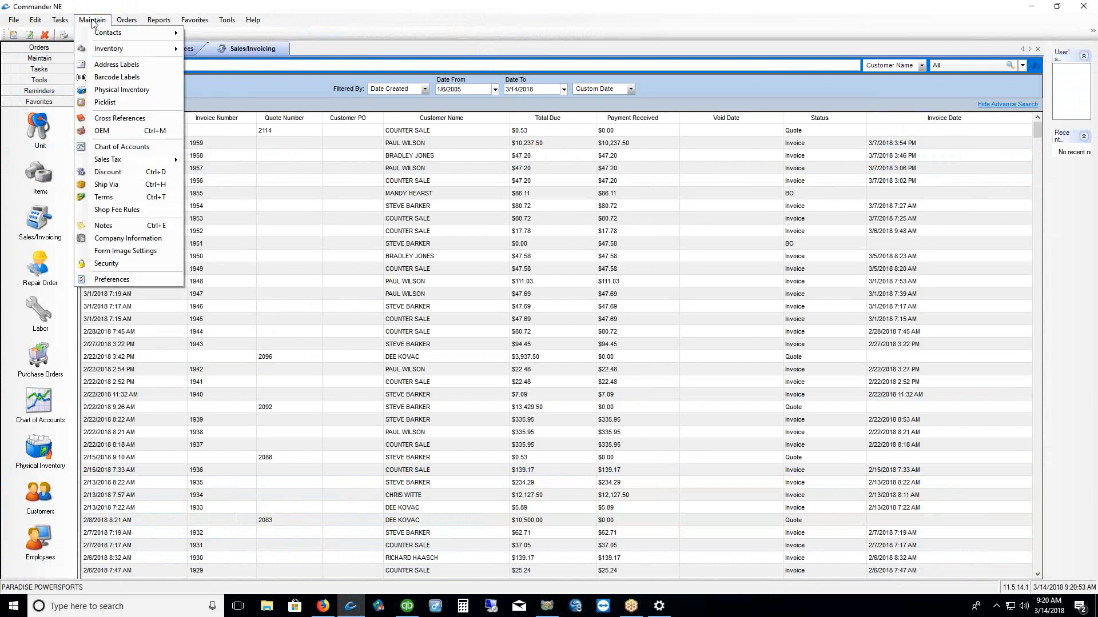
pyautogui.click(117, 283)
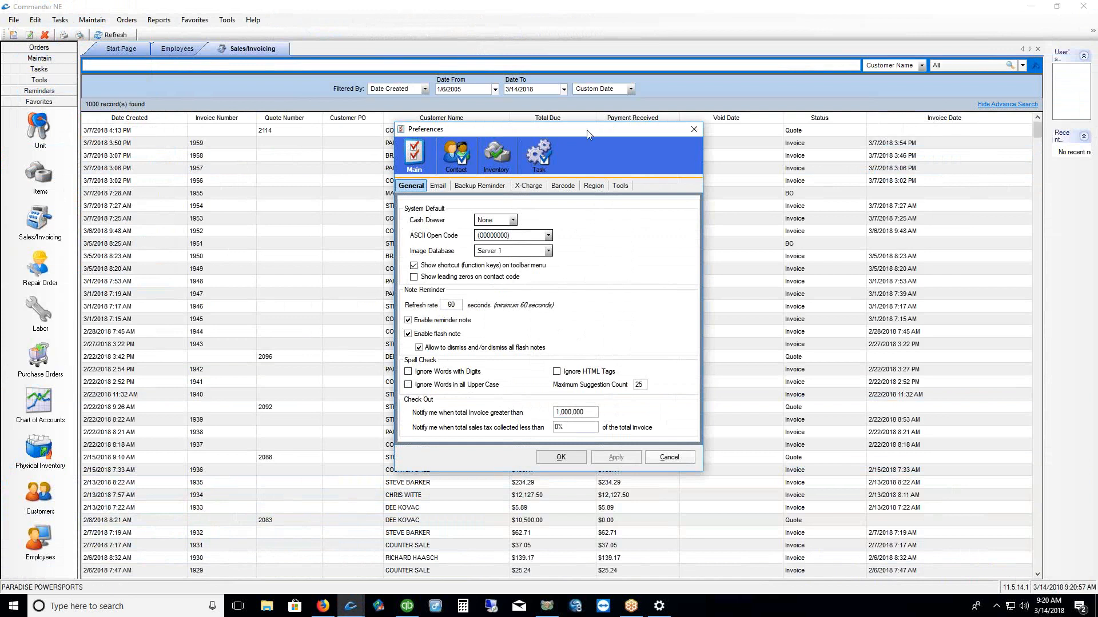
pyautogui.moveTo(583, 130); pyautogui.dragTo(459, 86)
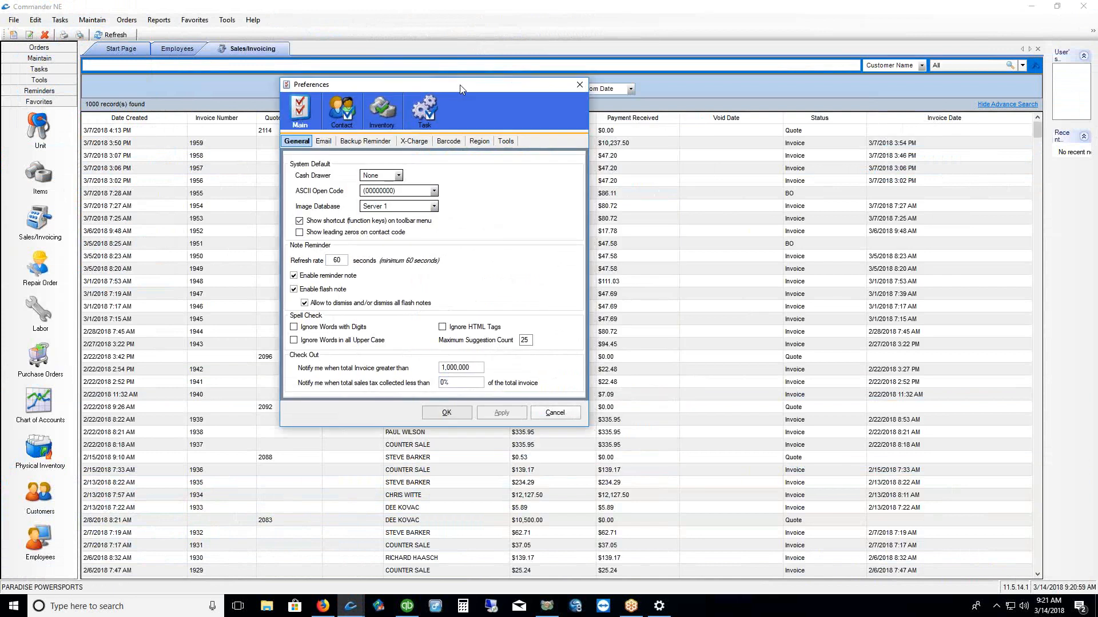
pyautogui.click(426, 115)
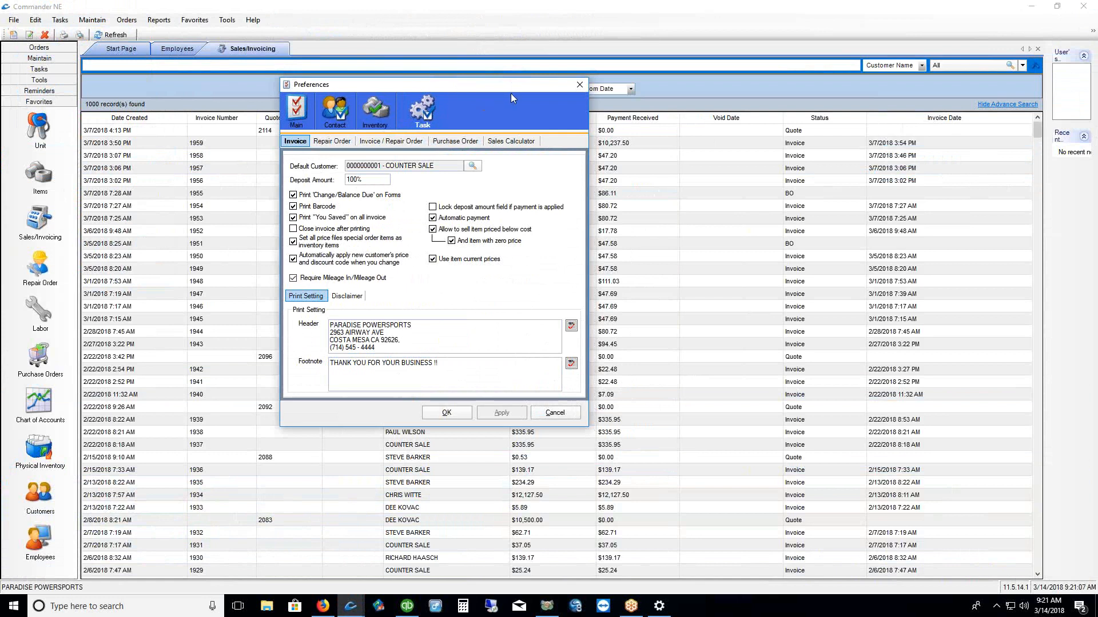
pyautogui.click(394, 141)
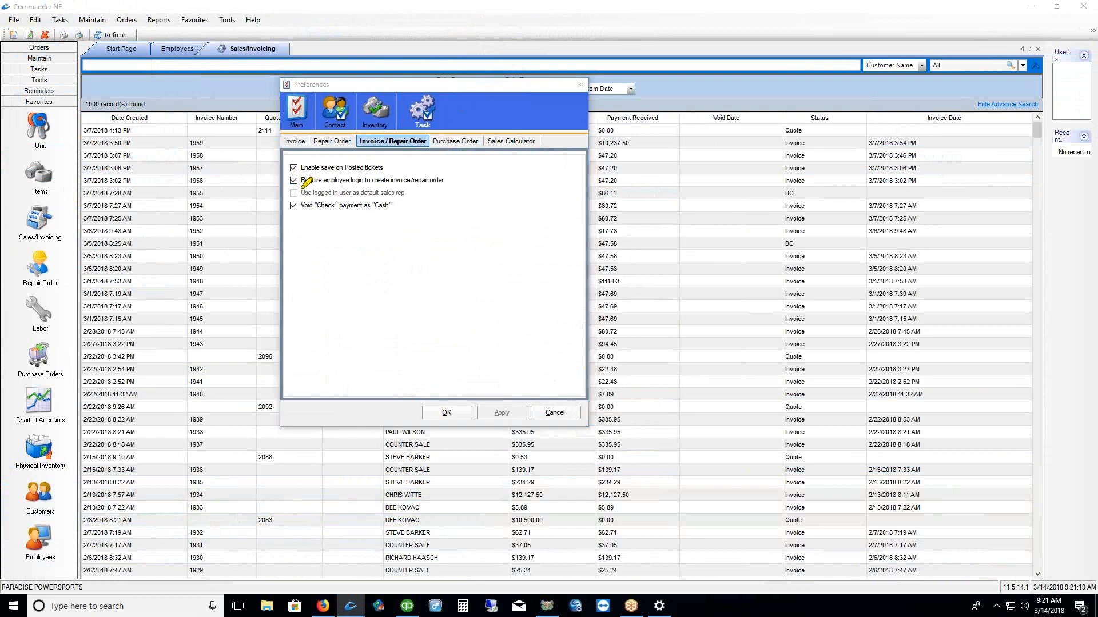
pyautogui.moveTo(305, 183); pyautogui.dragTo(435, 184)
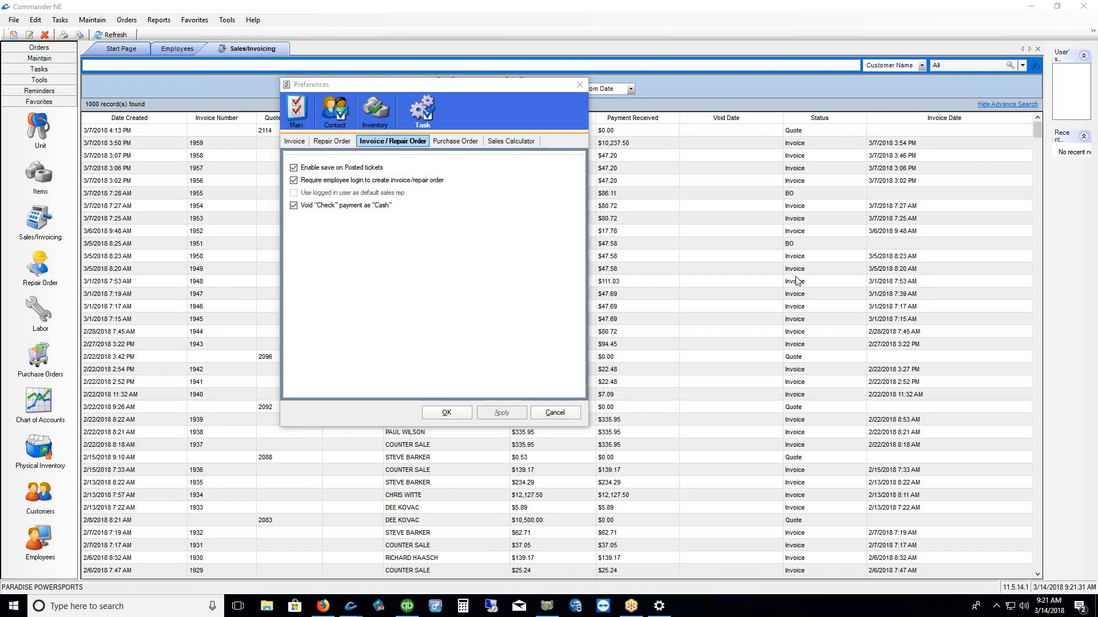
pyautogui.click(555, 412)
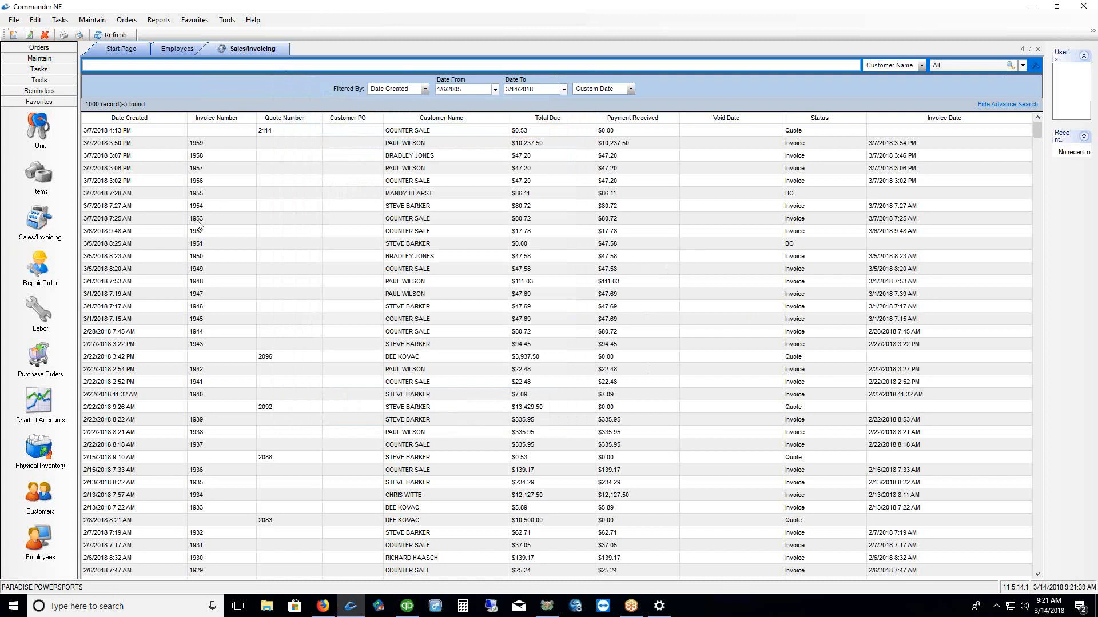
# Generate the Employee Recap report from 3/14/2017 and zoom it to 150%
pyautogui.click(159, 20)
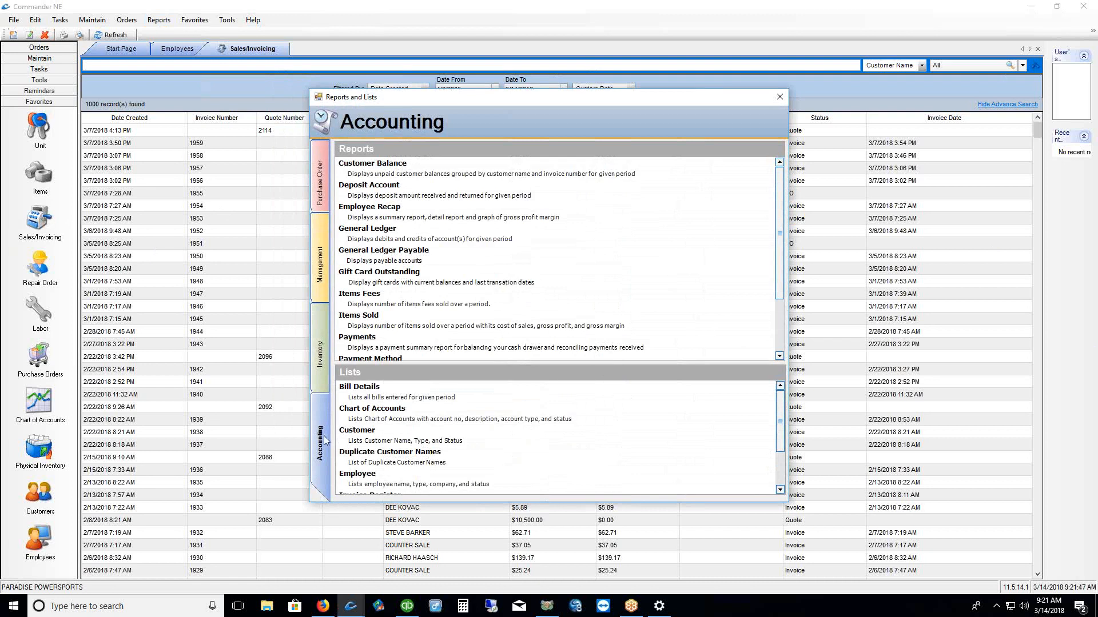
pyautogui.click(394, 214)
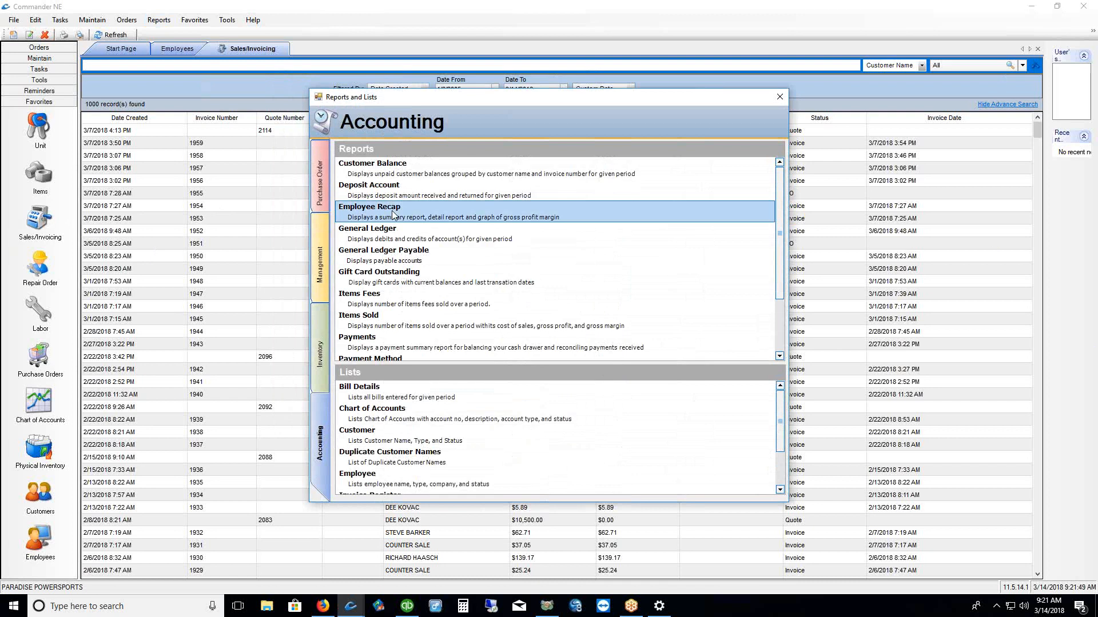
pyautogui.doubleClick(493, 210)
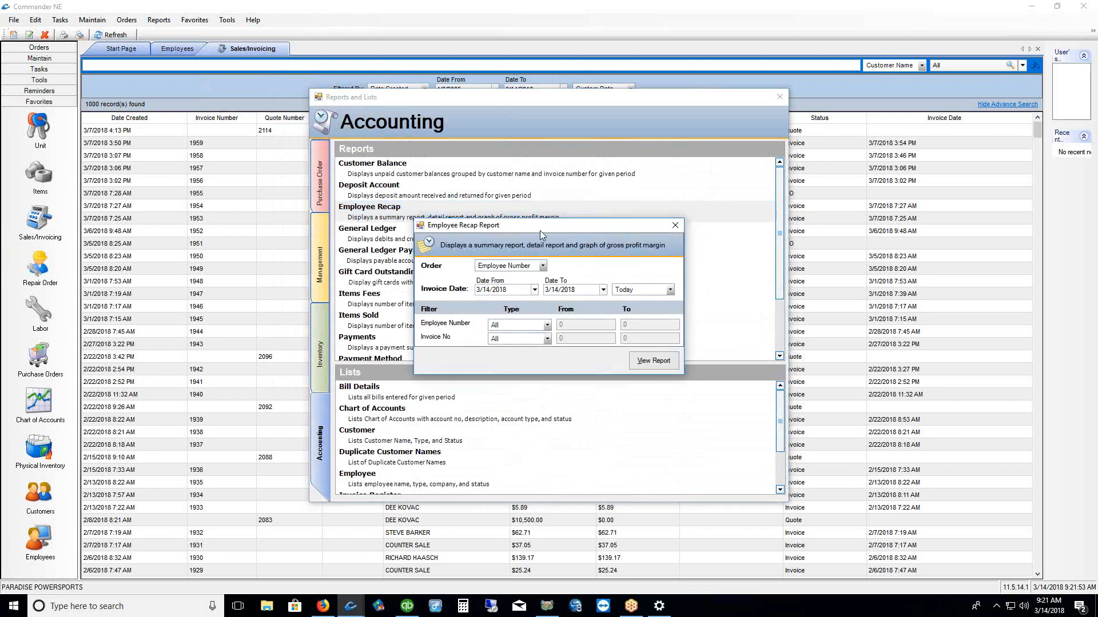
pyautogui.moveTo(540, 228); pyautogui.dragTo(536, 211)
pyautogui.click(509, 272)
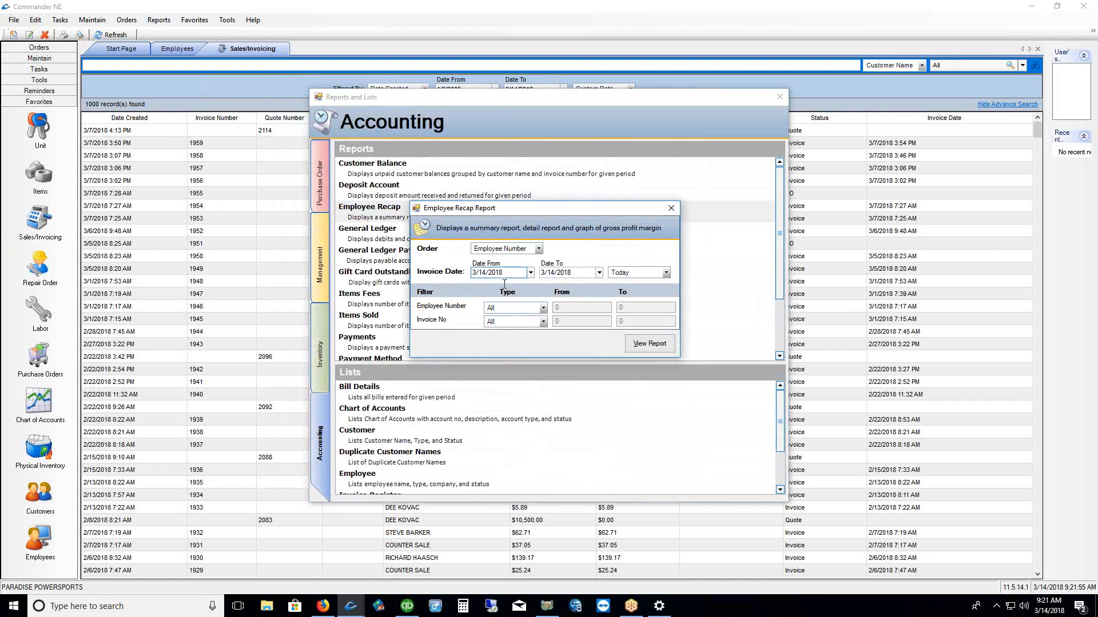
pyautogui.press('BackSpace')
pyautogui.write('7')
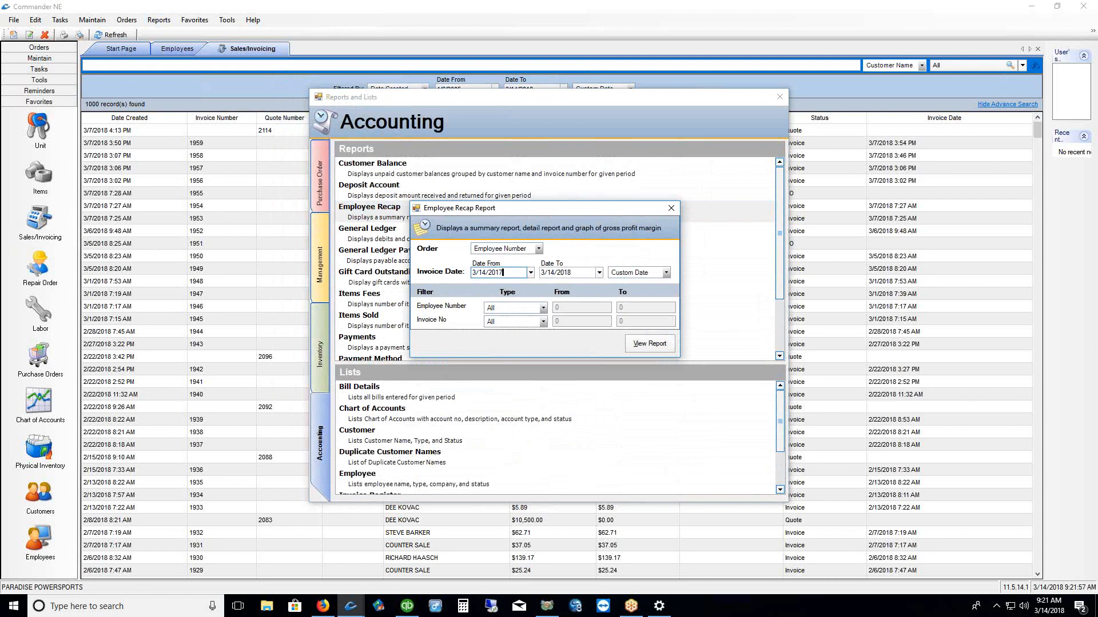
pyautogui.click(637, 344)
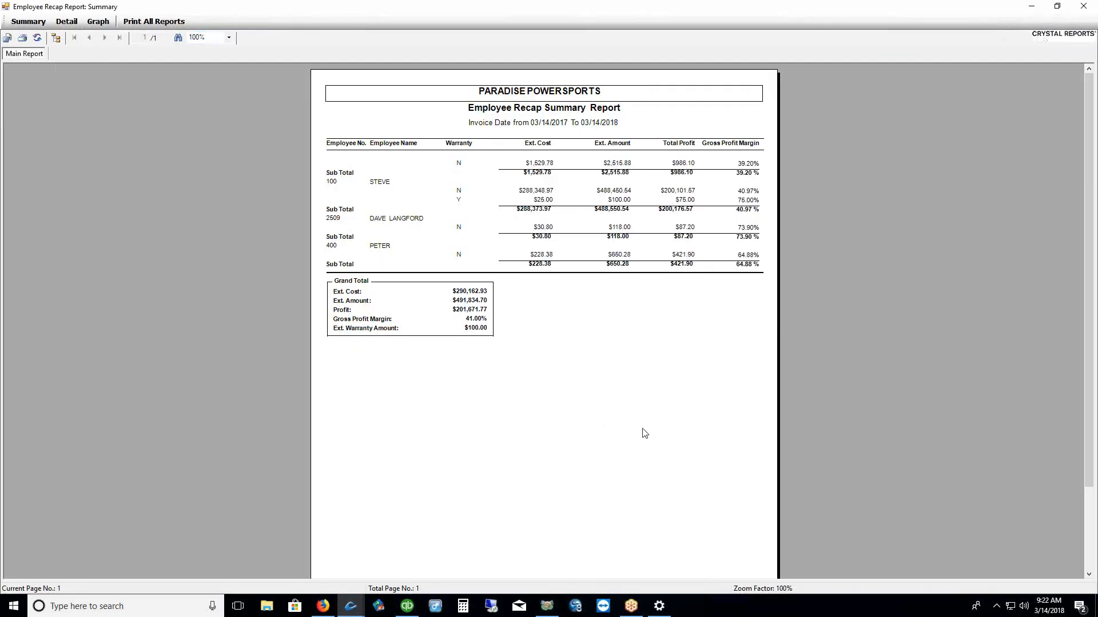
pyautogui.click(229, 38)
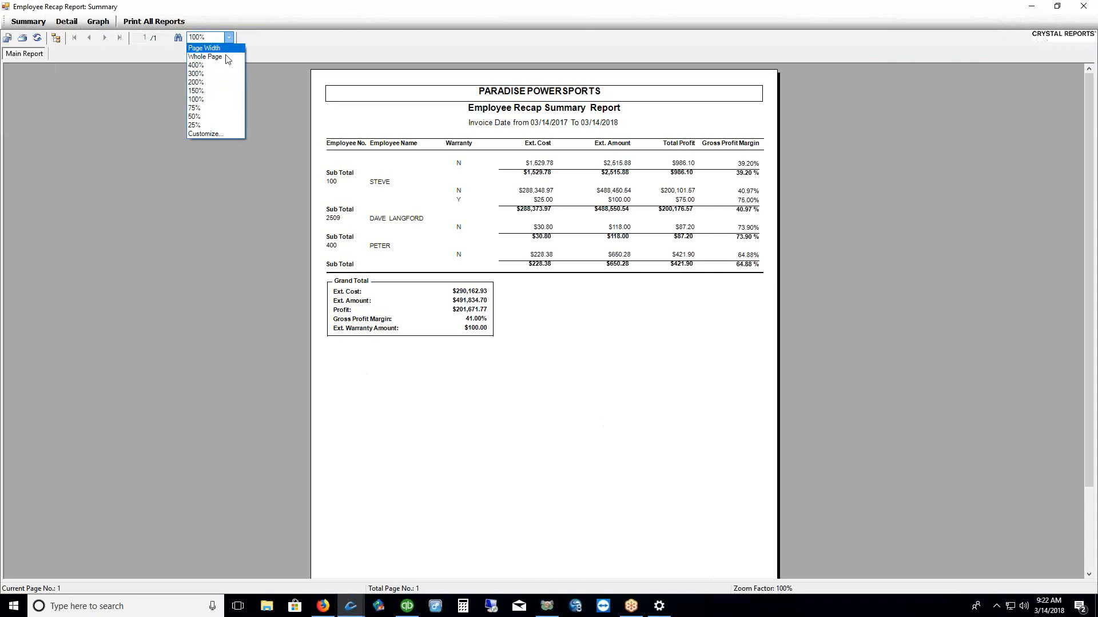
pyautogui.click(213, 91)
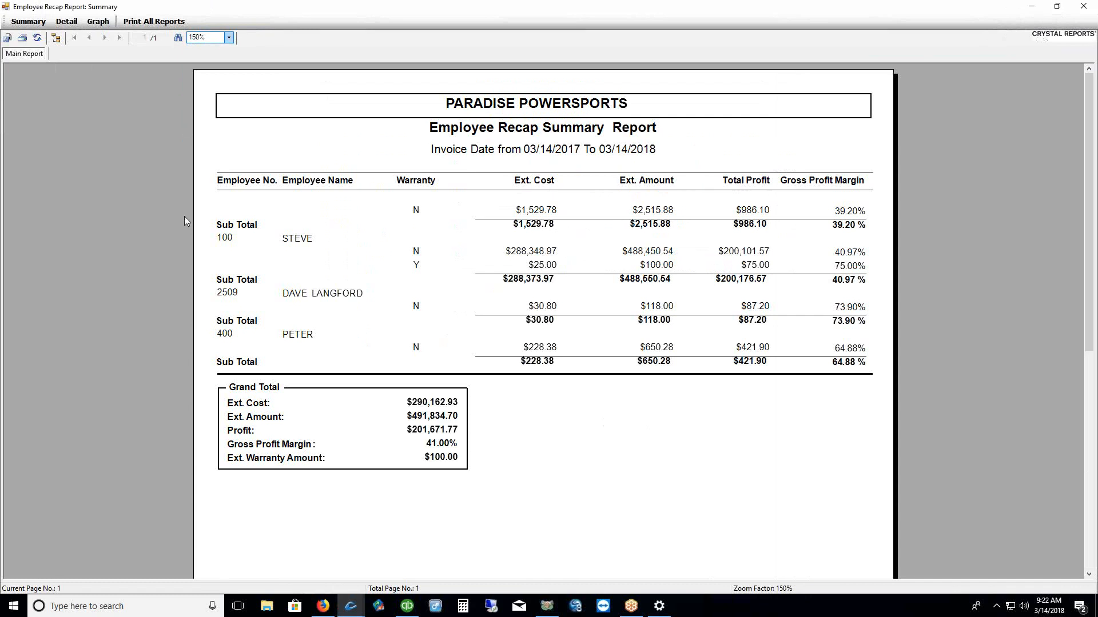
# Switch to the Detail report at 150% and highlight its title, Amount values and -$12.75 discount
pyautogui.click(65, 21)
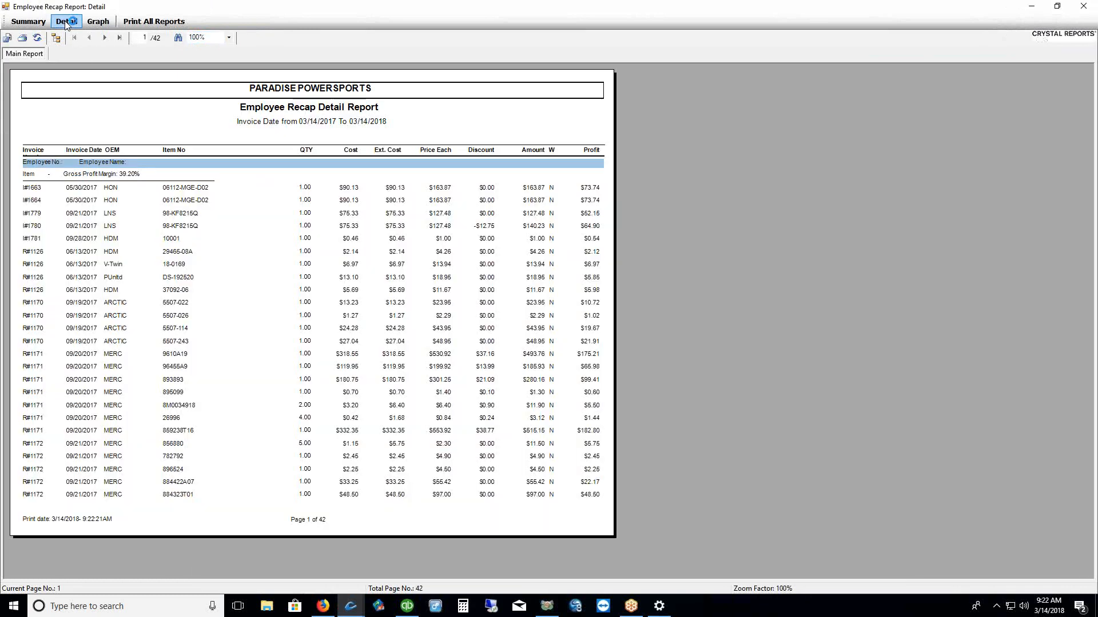
pyautogui.click(229, 37)
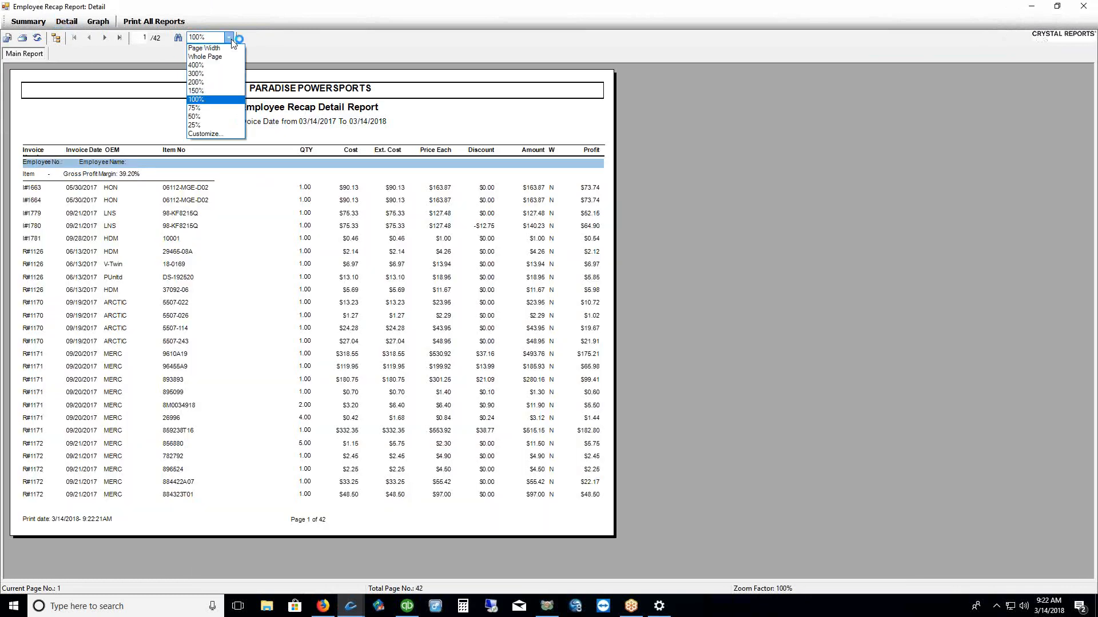
pyautogui.click(221, 91)
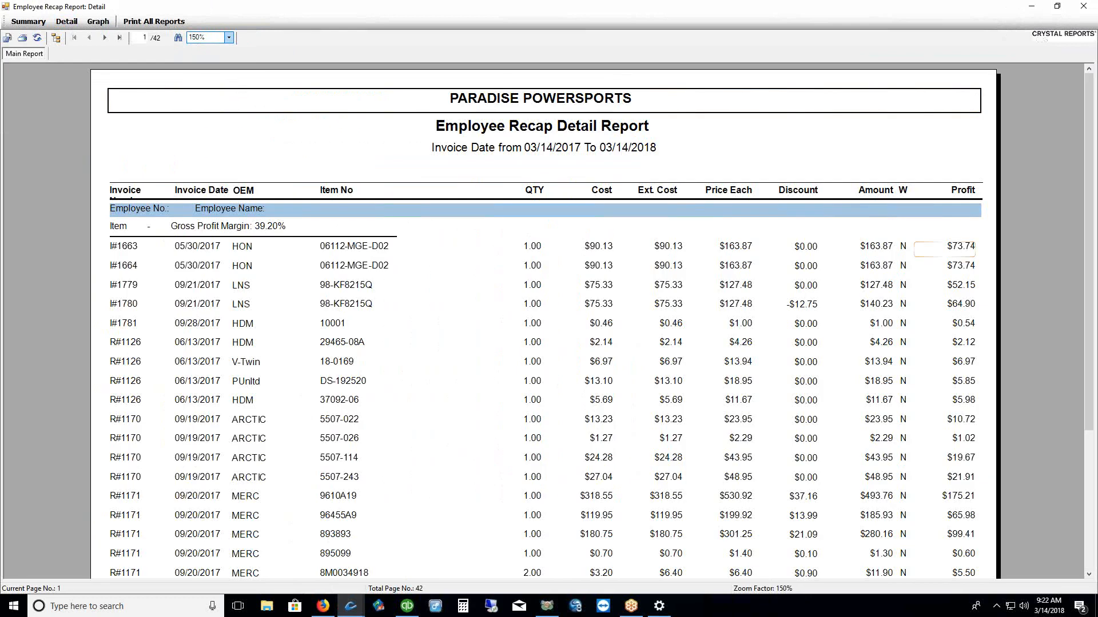
pyautogui.click(944, 249)
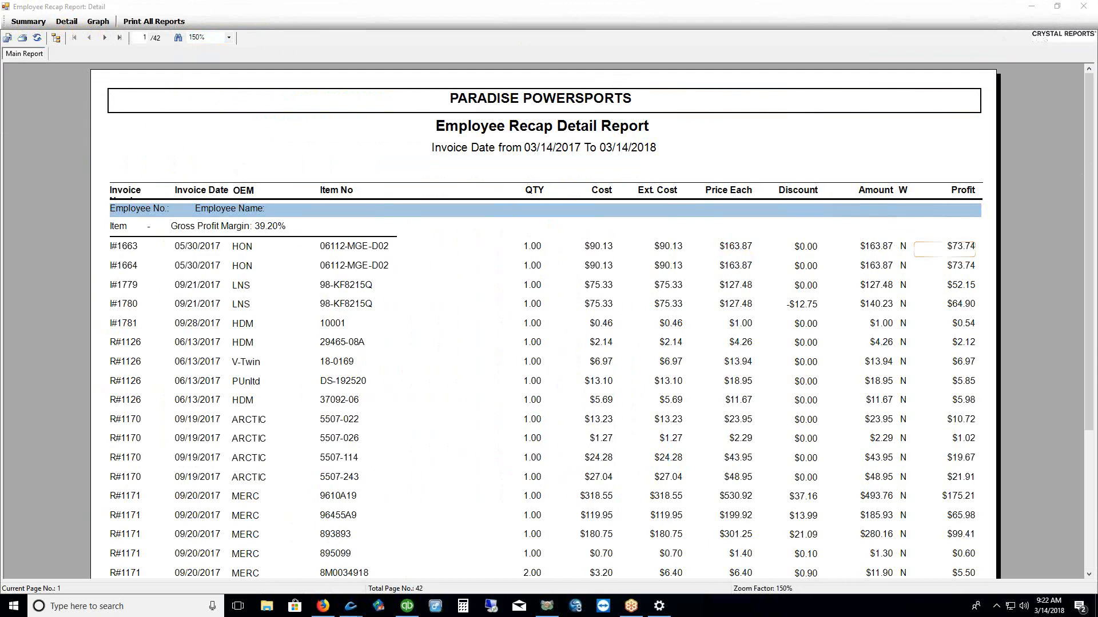
pyautogui.moveTo(558, 137); pyautogui.dragTo(597, 137)
pyautogui.moveTo(56, 31); pyautogui.dragTo(72, 30)
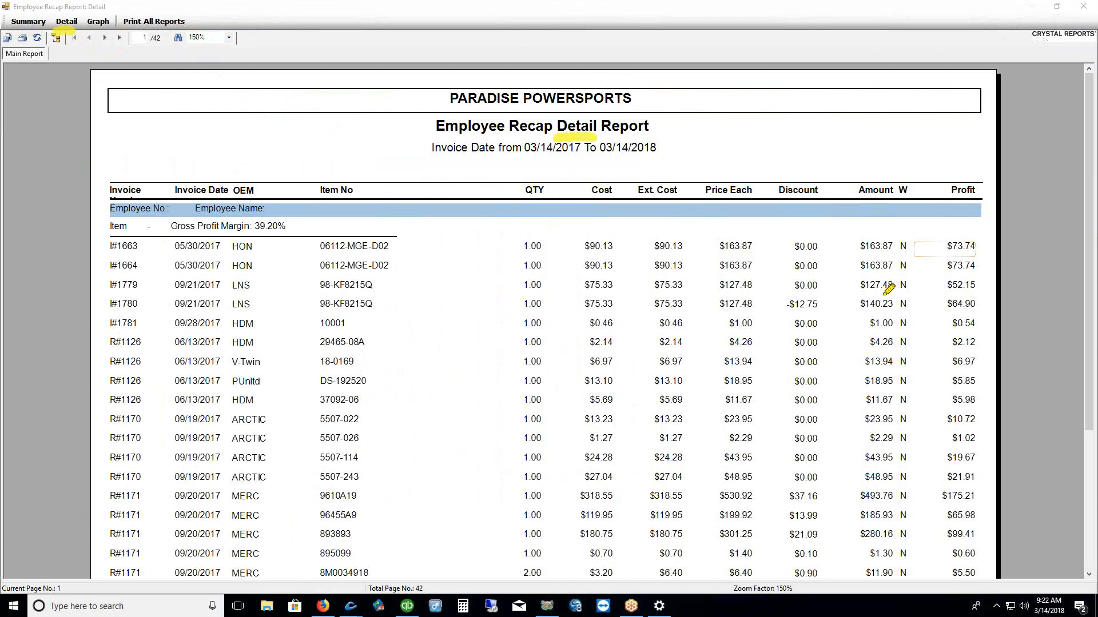
pyautogui.click(849, 252)
pyautogui.moveTo(848, 254); pyautogui.dragTo(848, 272)
pyautogui.moveTo(789, 313); pyautogui.dragTo(827, 312)
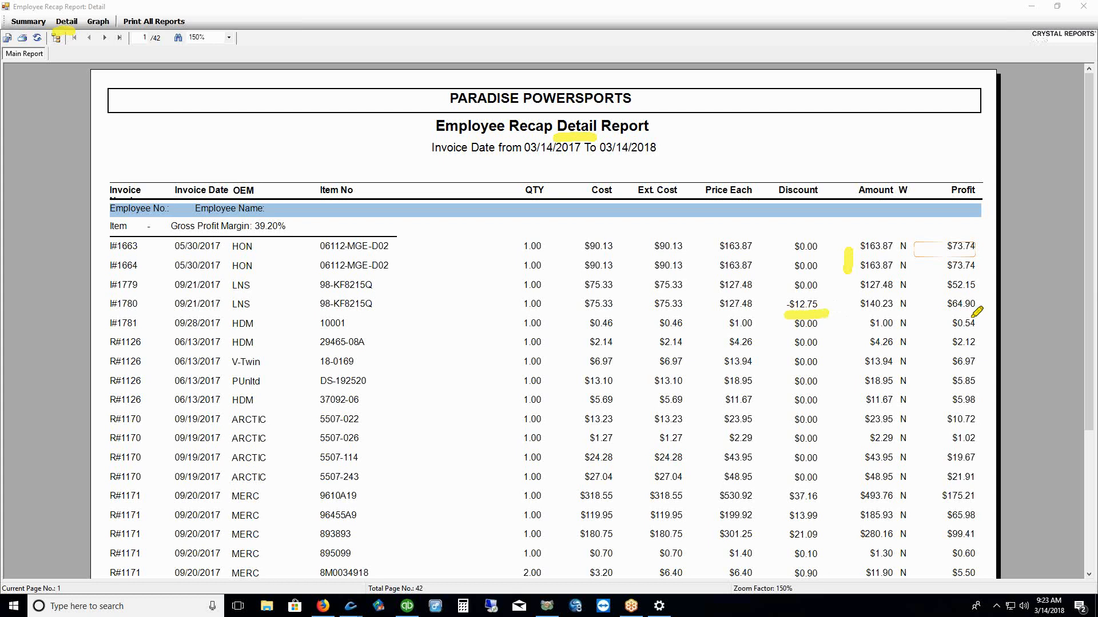
pyautogui.press('Escape')
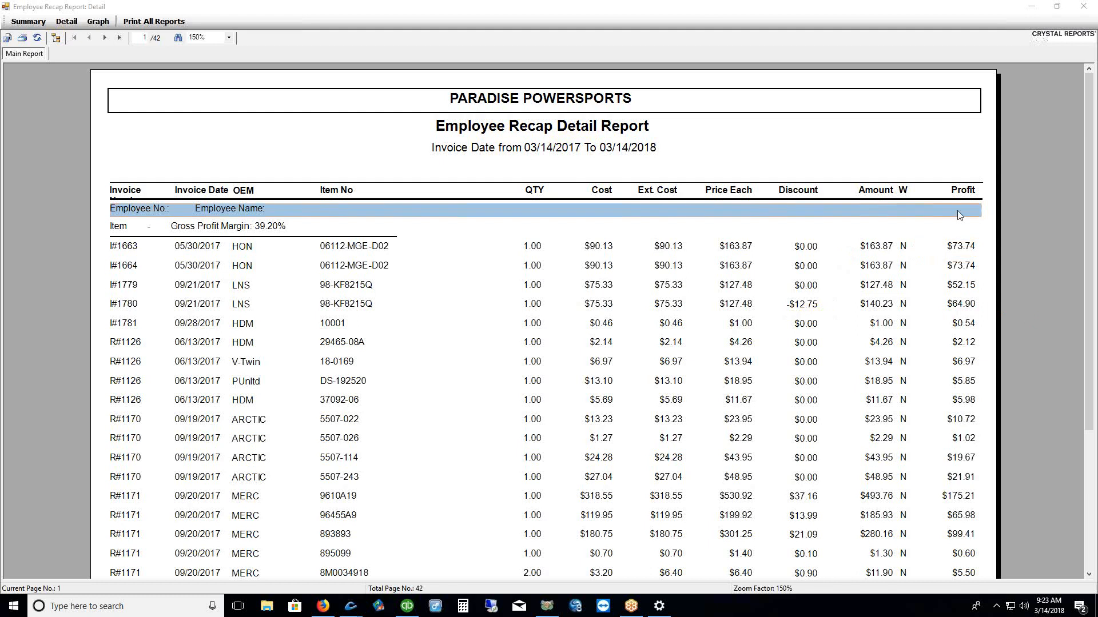
# Close the report windows and show the Users list under Security's Tools group
pyautogui.click(1083, 7)
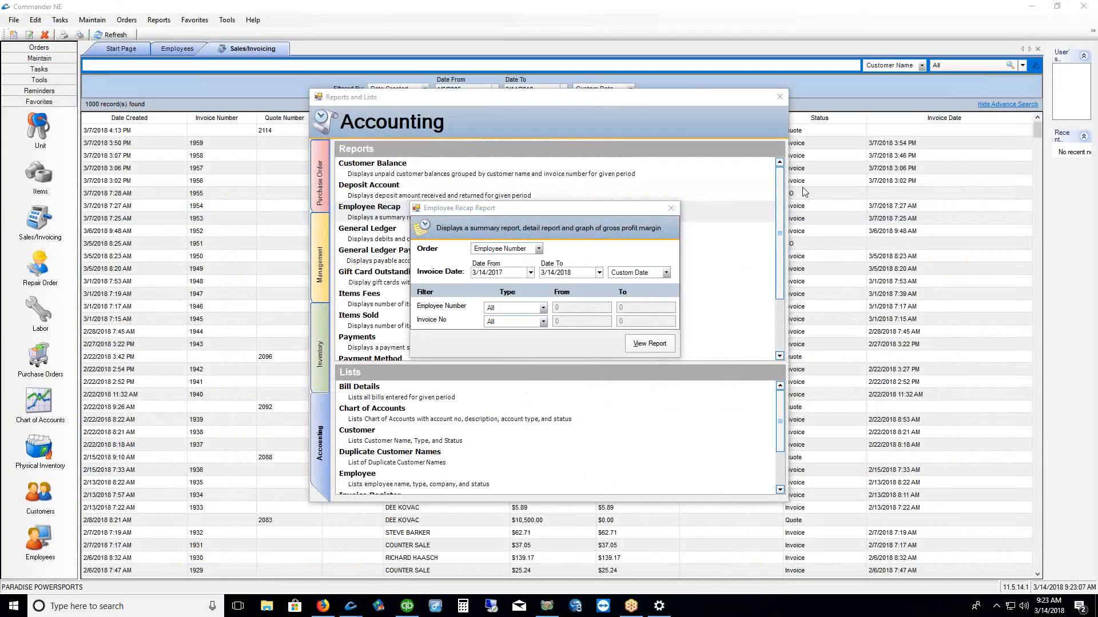
pyautogui.click(706, 214)
pyautogui.click(780, 98)
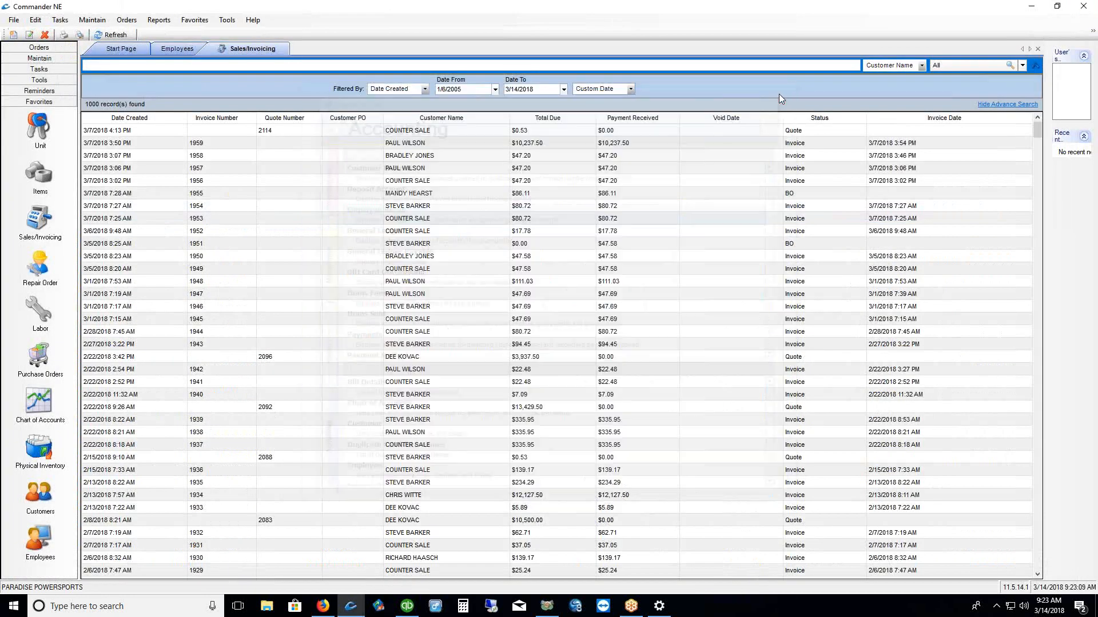
pyautogui.click(93, 21)
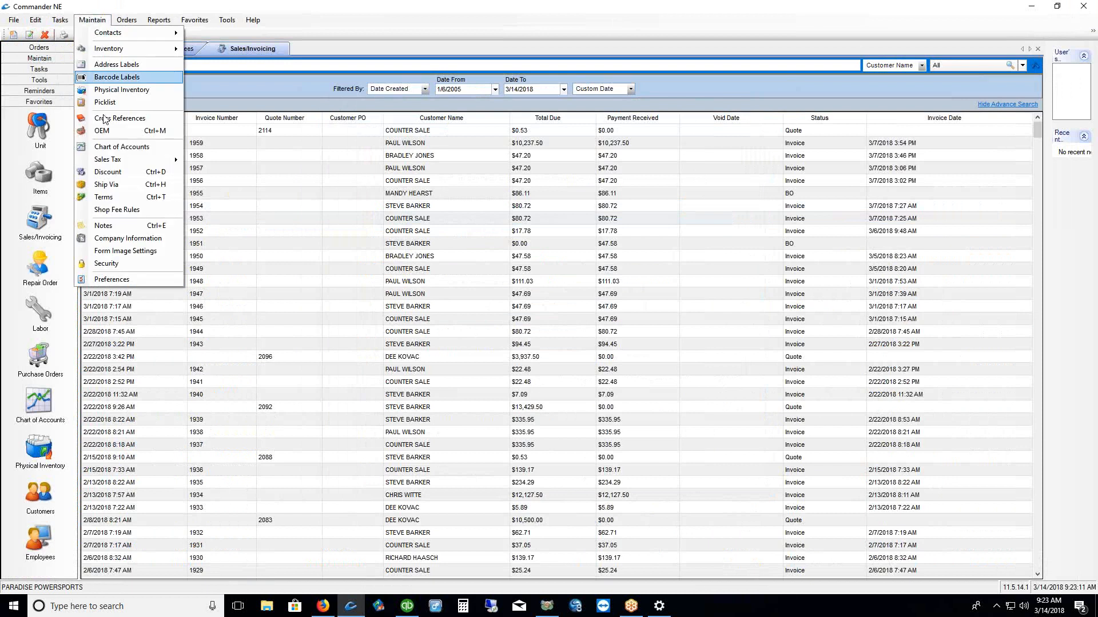
pyautogui.click(110, 267)
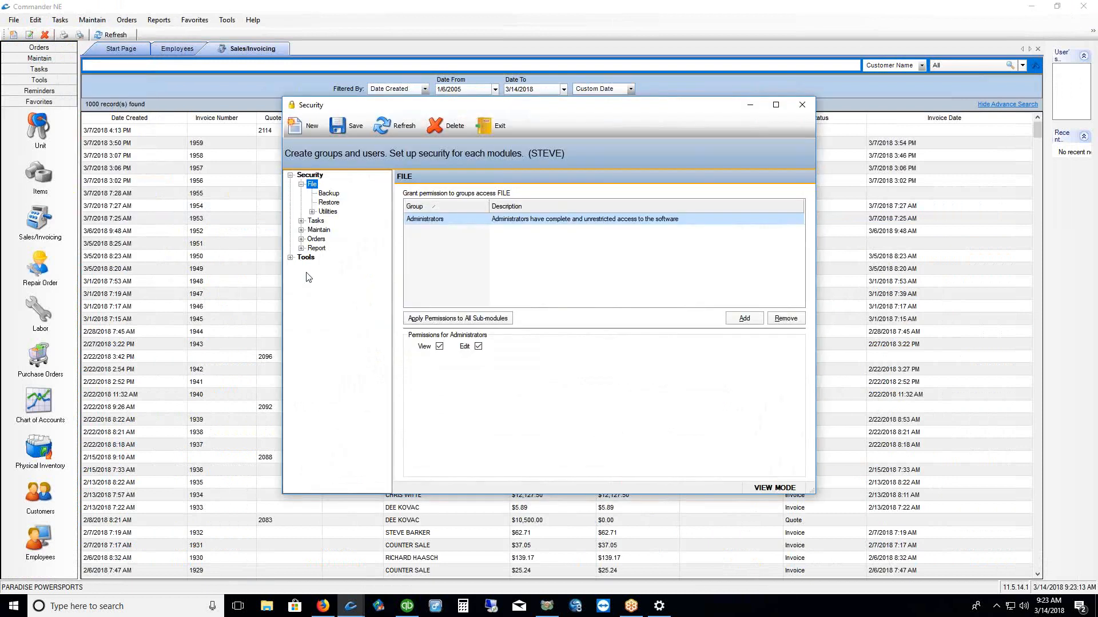
pyautogui.click(291, 257)
pyautogui.click(314, 267)
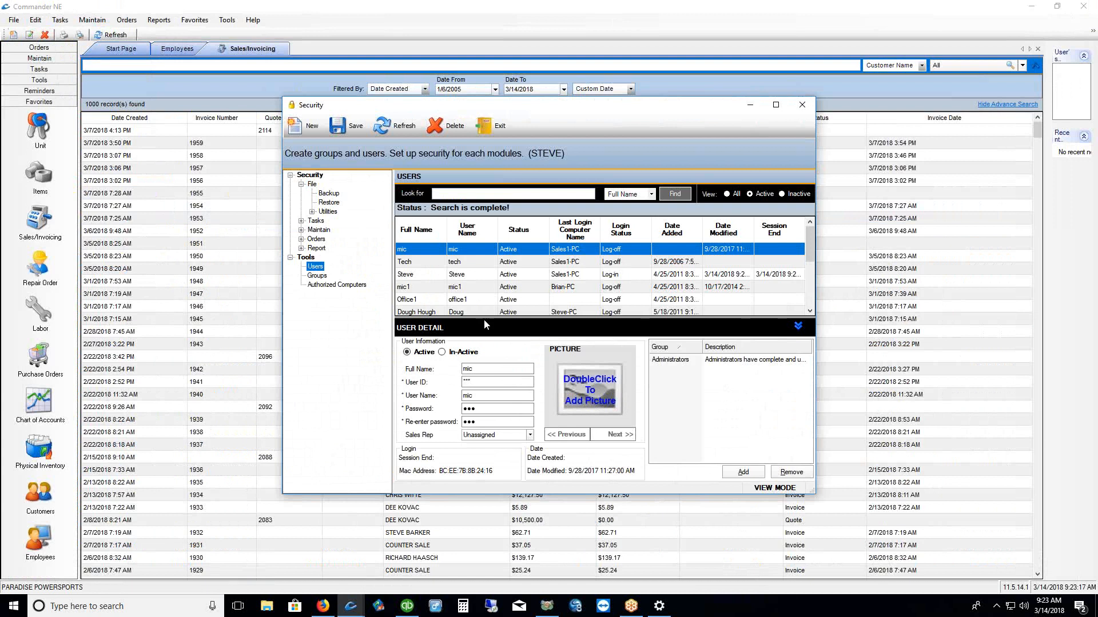
# Review the user's Administrators group membership and browse the group choices without adding one
pyautogui.moveTo(484, 319); pyautogui.dragTo(482, 302)
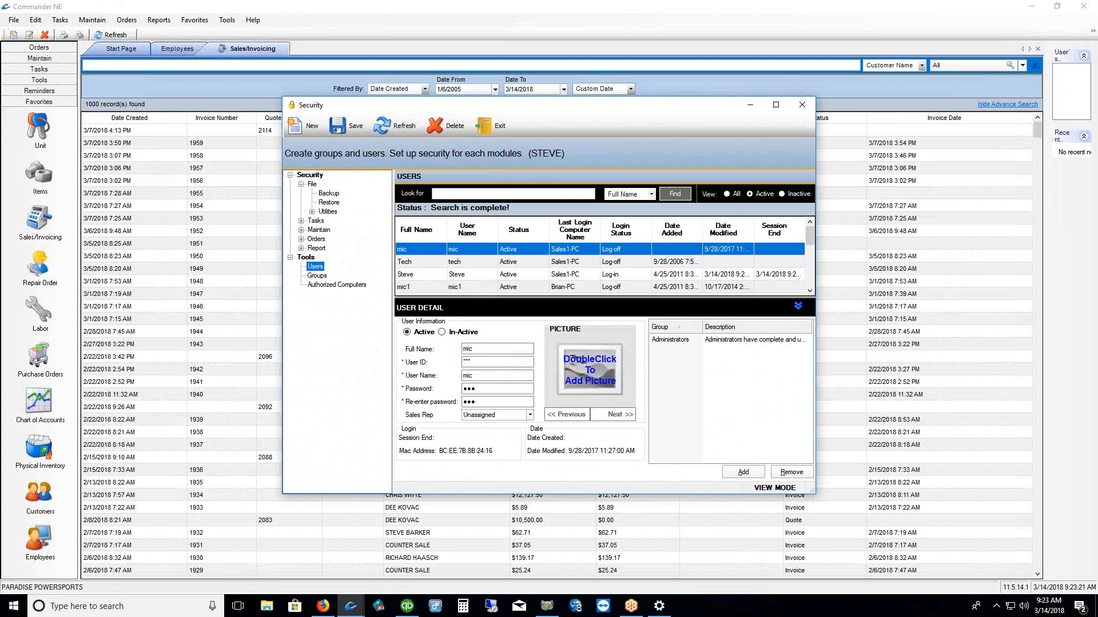
pyautogui.moveTo(650, 353); pyautogui.dragTo(682, 347)
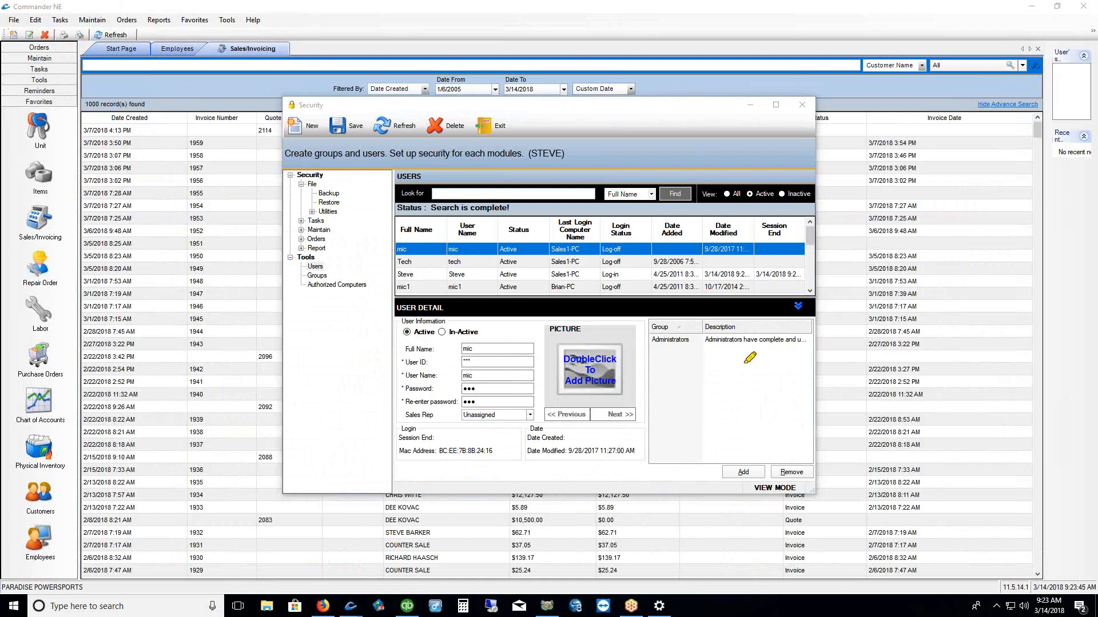
pyautogui.moveTo(651, 351); pyautogui.dragTo(691, 352)
pyautogui.click(746, 472)
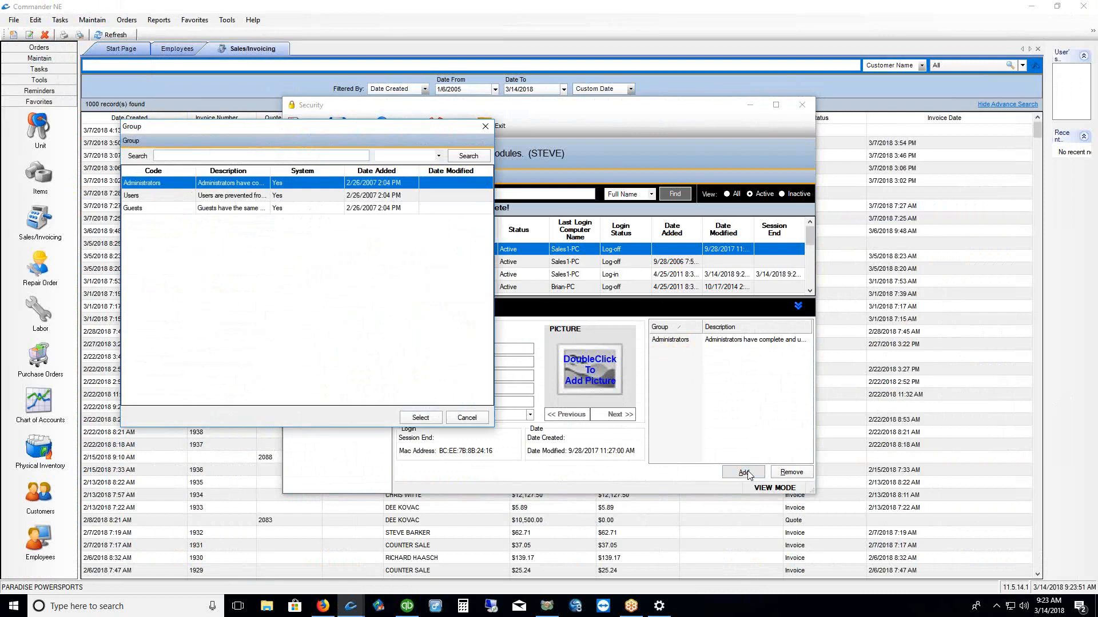
pyautogui.click(485, 127)
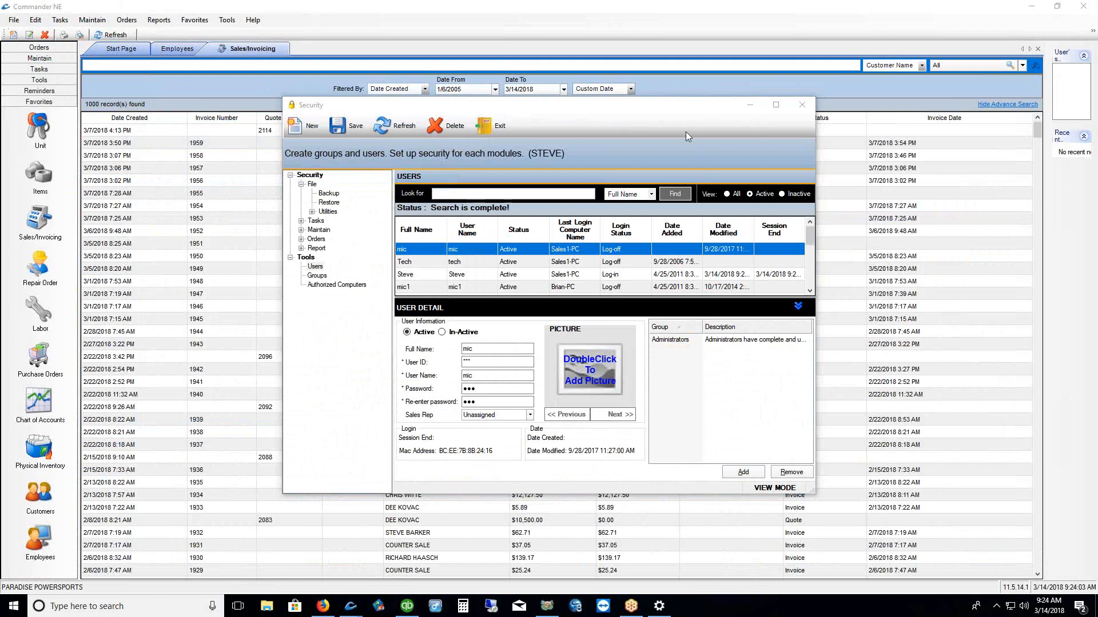
# Remove the Tech user from the Administrators group
pyautogui.click(432, 264)
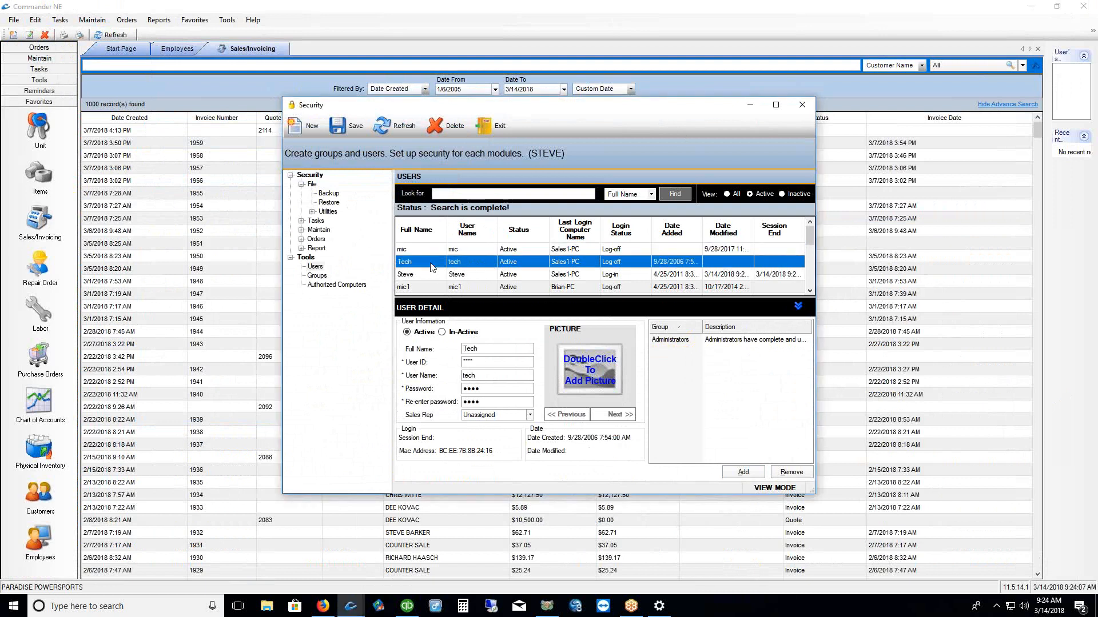
pyautogui.click(665, 341)
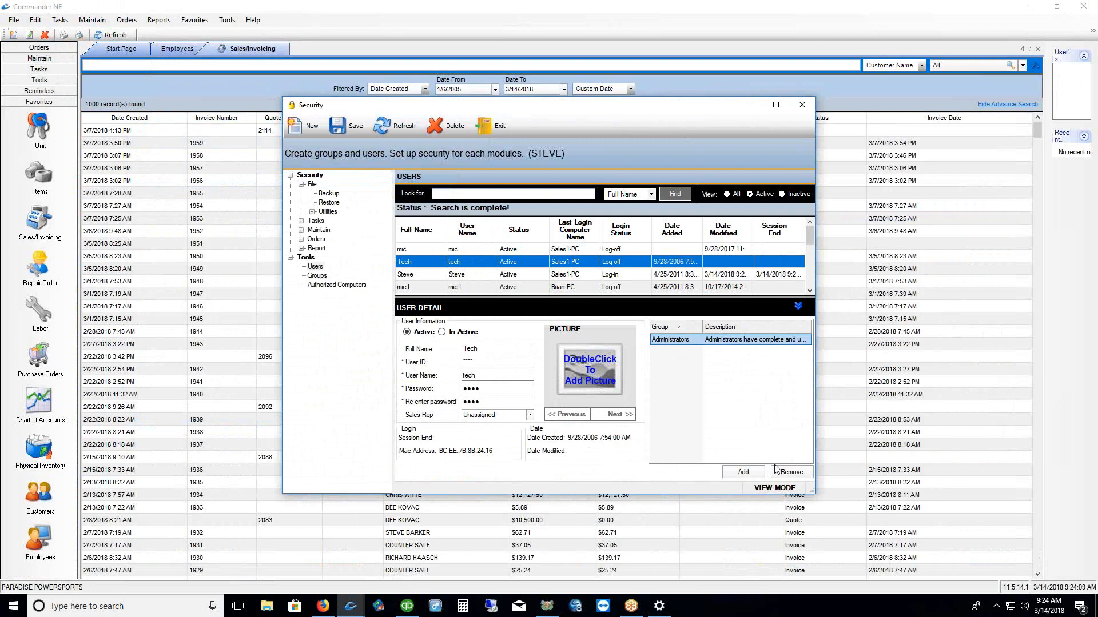
pyautogui.click(792, 473)
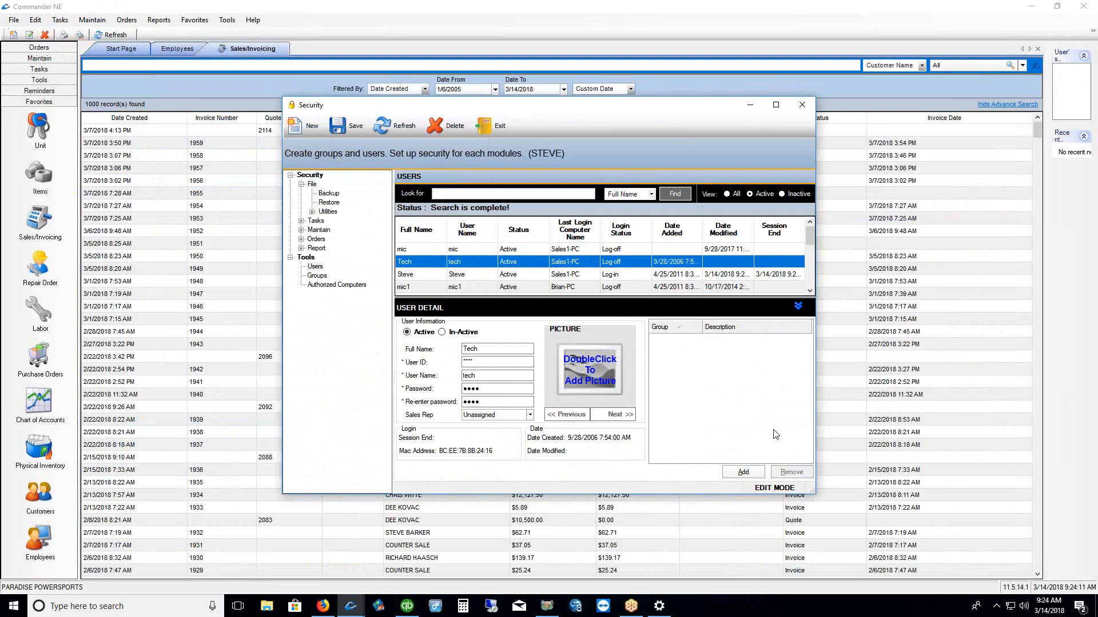
# Browse the Users and Guests groups in the Add picker and close it unassigned
pyautogui.click(743, 472)
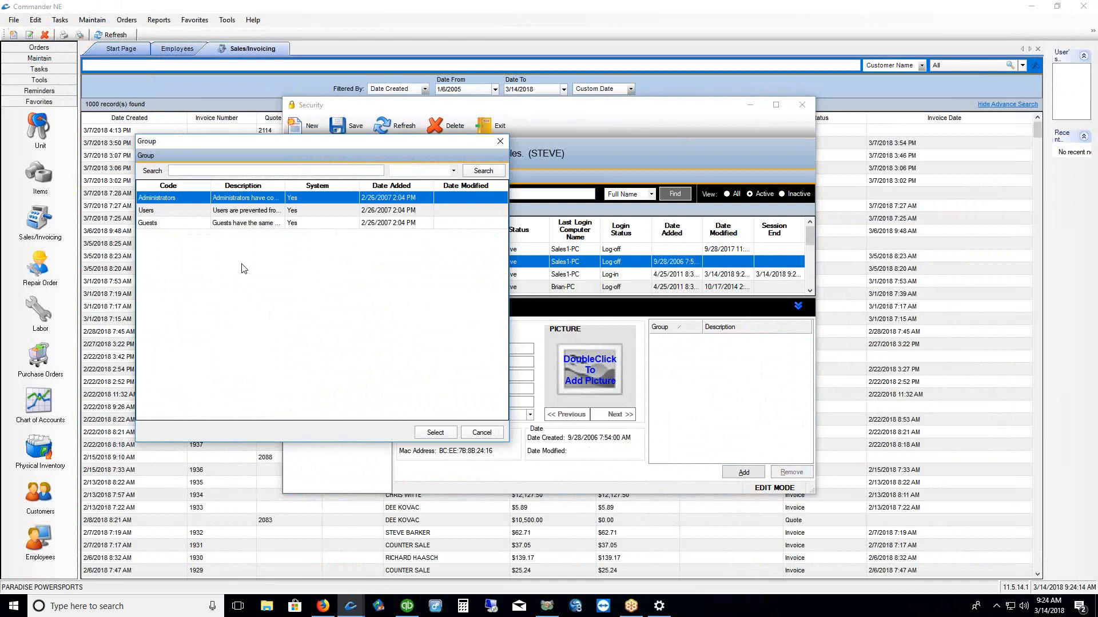
pyautogui.click(170, 213)
pyautogui.click(168, 226)
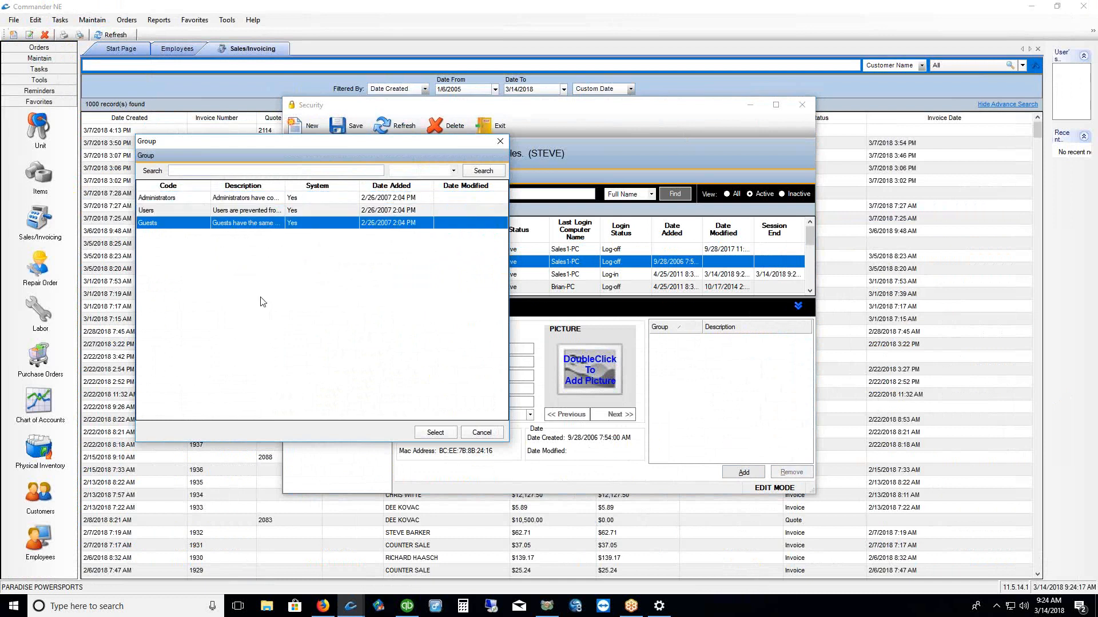
pyautogui.click(499, 142)
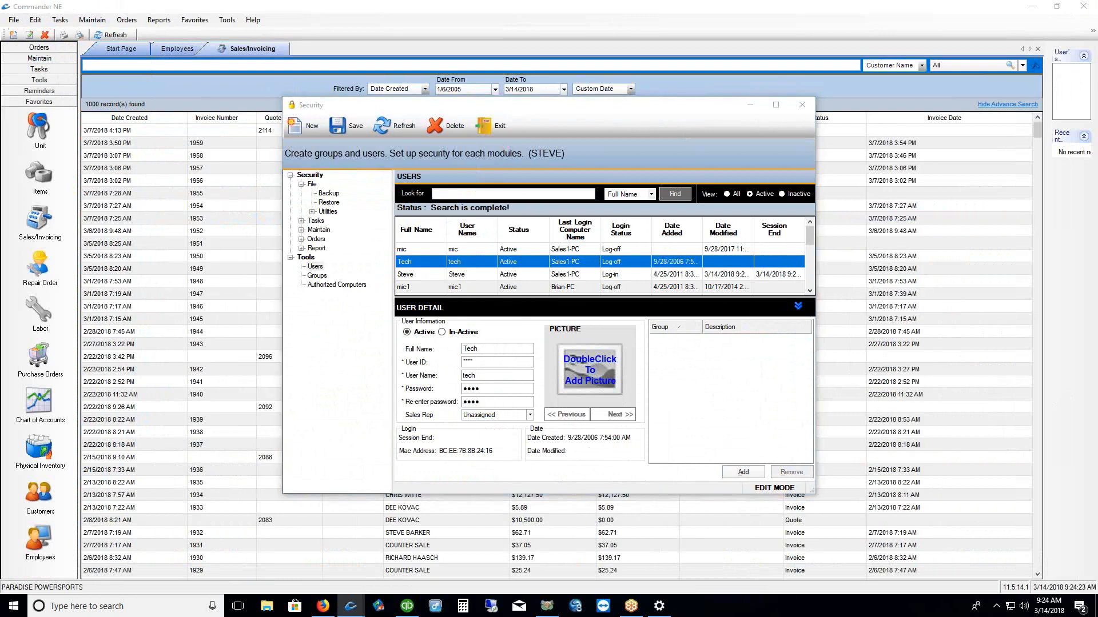
pyautogui.moveTo(303, 302)
pyautogui.mouseDown()
pyautogui.moveTo(362, 298)
pyautogui.moveTo(372, 183)
pyautogui.mouseUp()
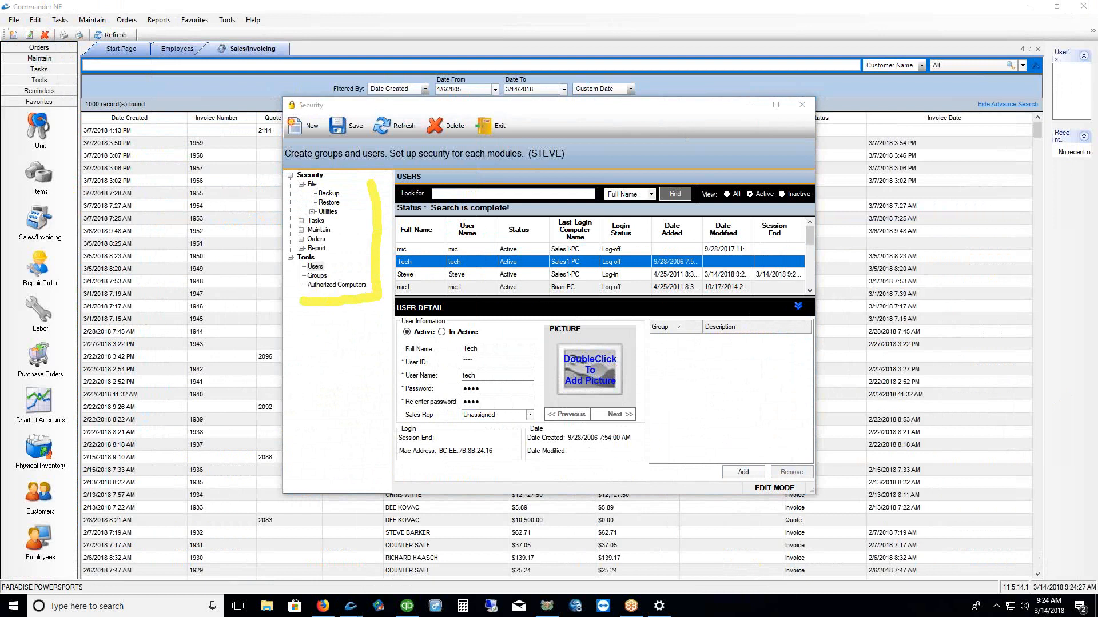
pyautogui.press('Escape')
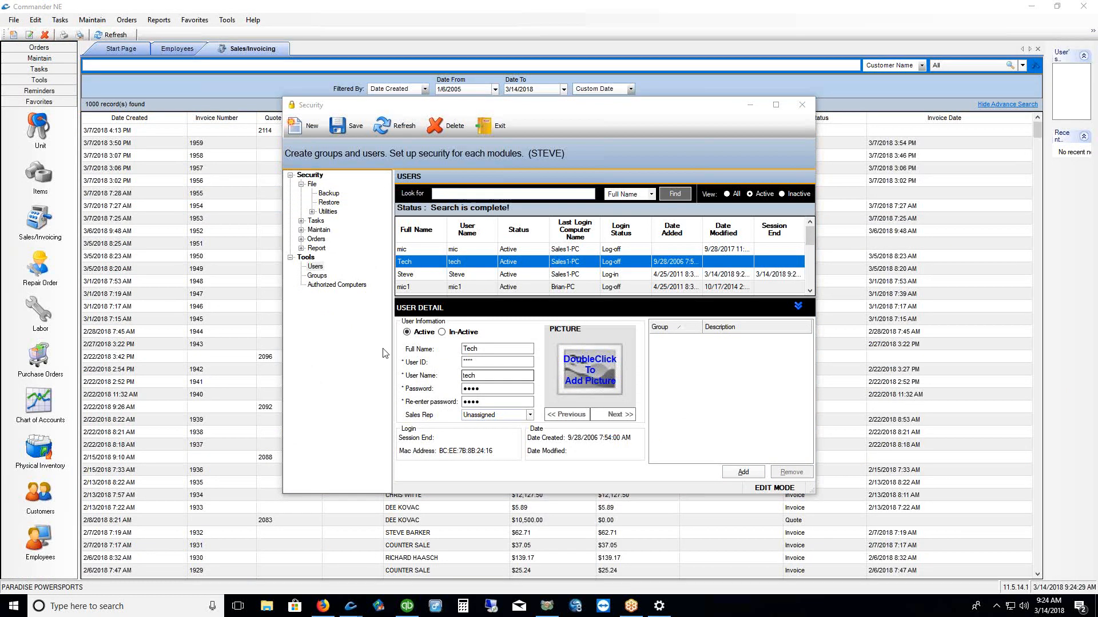
# Open the Tasks > Maintain > Inventory > Items permissions, discarding unsaved user changes
pyautogui.click(301, 221)
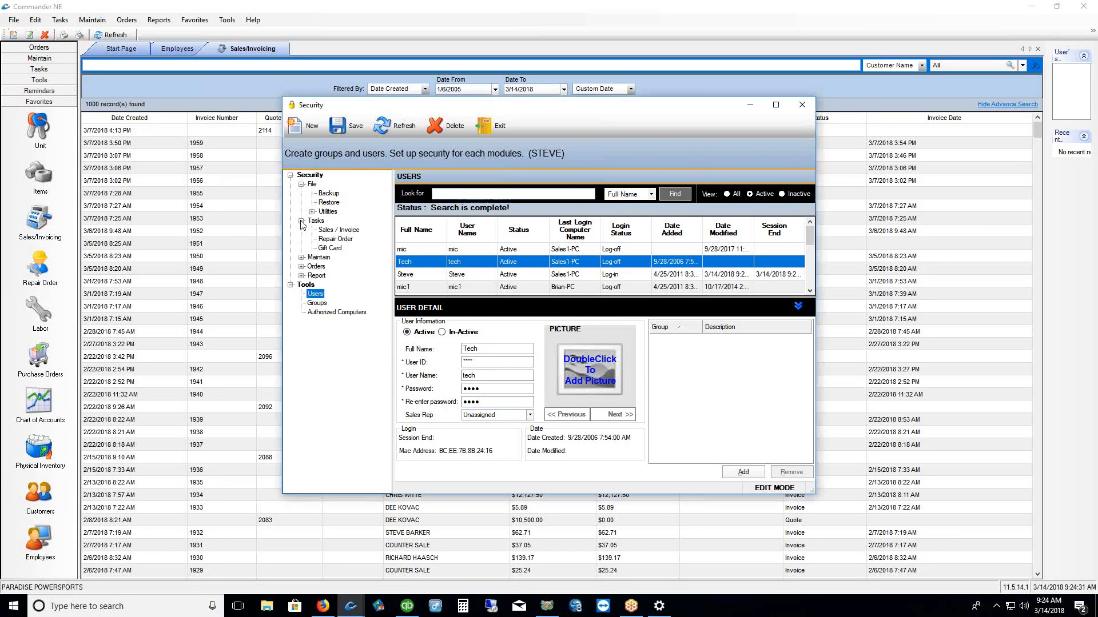
pyautogui.click(302, 258)
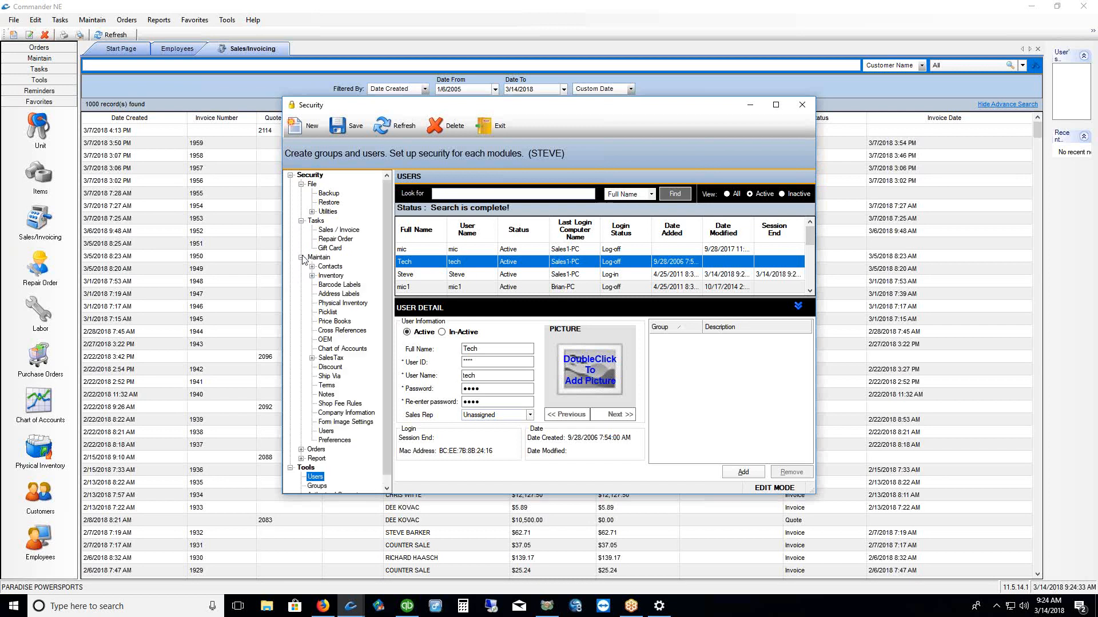
pyautogui.click(330, 275)
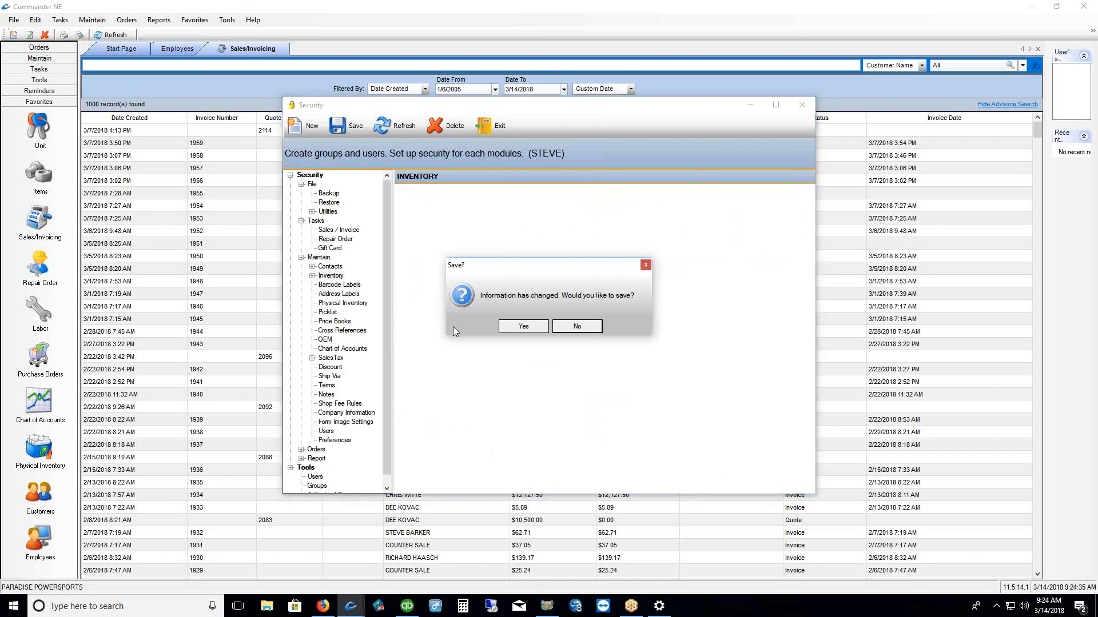
pyautogui.click(578, 325)
pyautogui.click(312, 275)
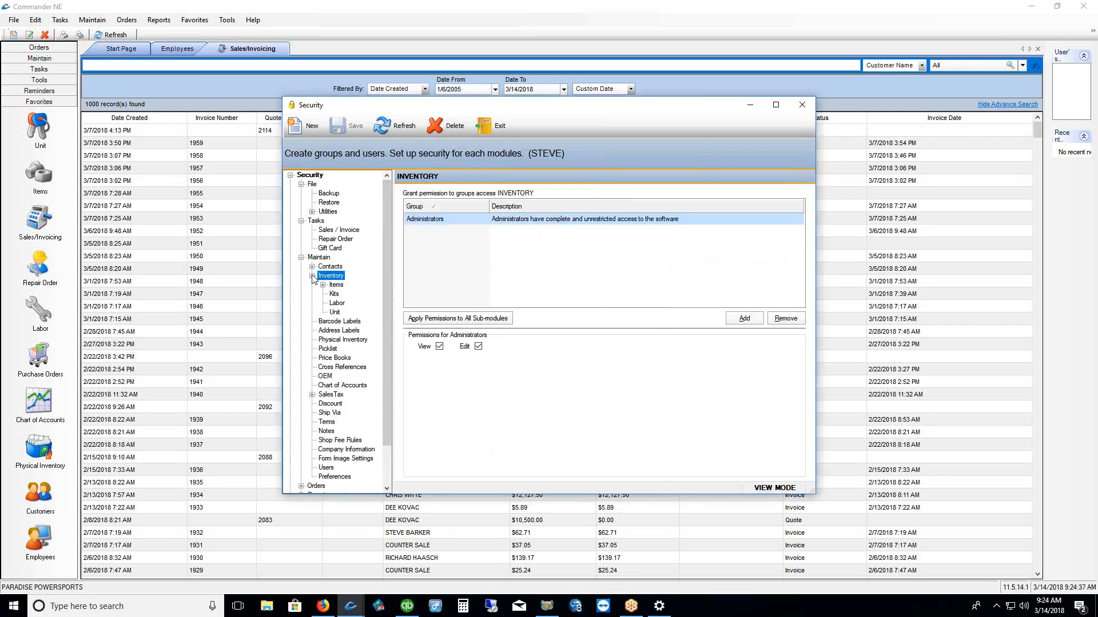
pyautogui.click(328, 286)
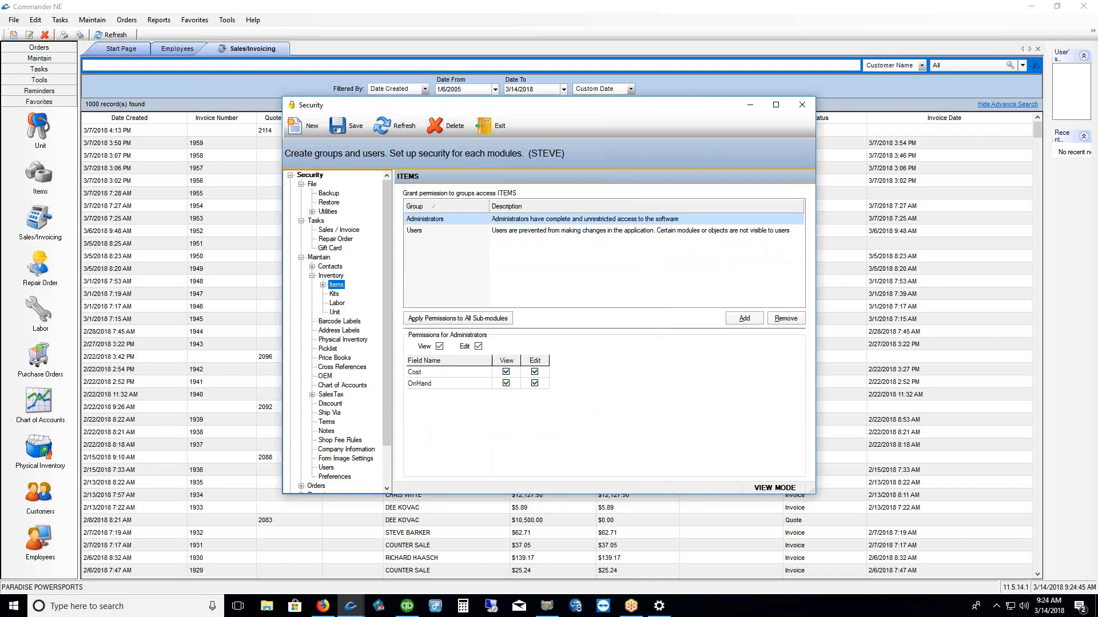
pyautogui.moveTo(436, 318)
pyautogui.mouseDown()
pyautogui.moveTo(407, 323)
pyautogui.moveTo(592, 359)
pyautogui.mouseUp()
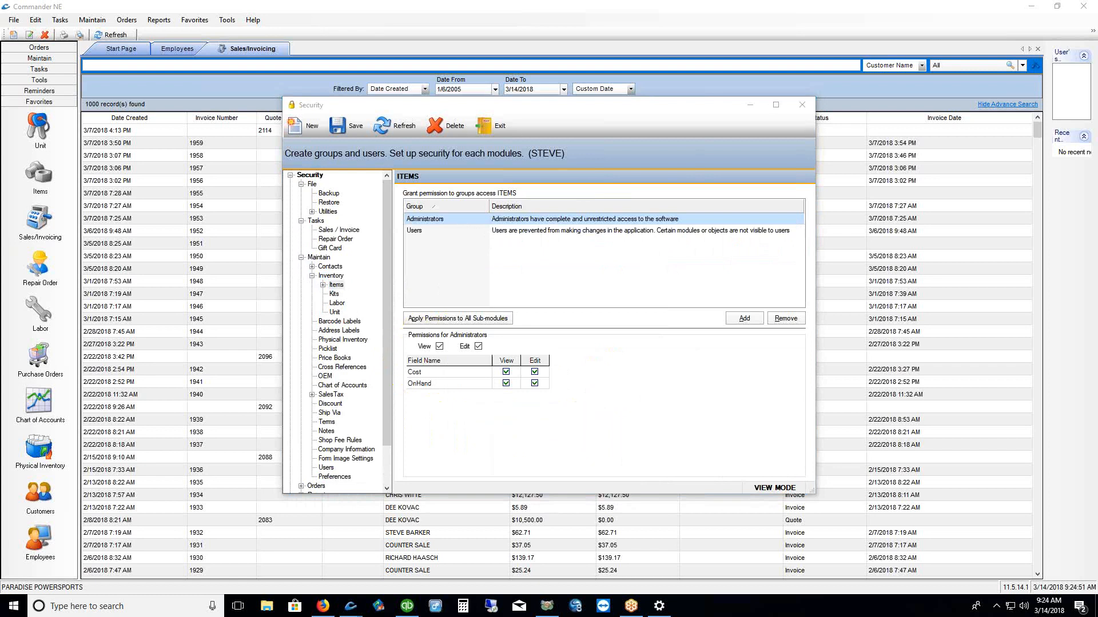
# Check the Users group's Cost and OnHand field permissions for Items and save
pyautogui.click(421, 233)
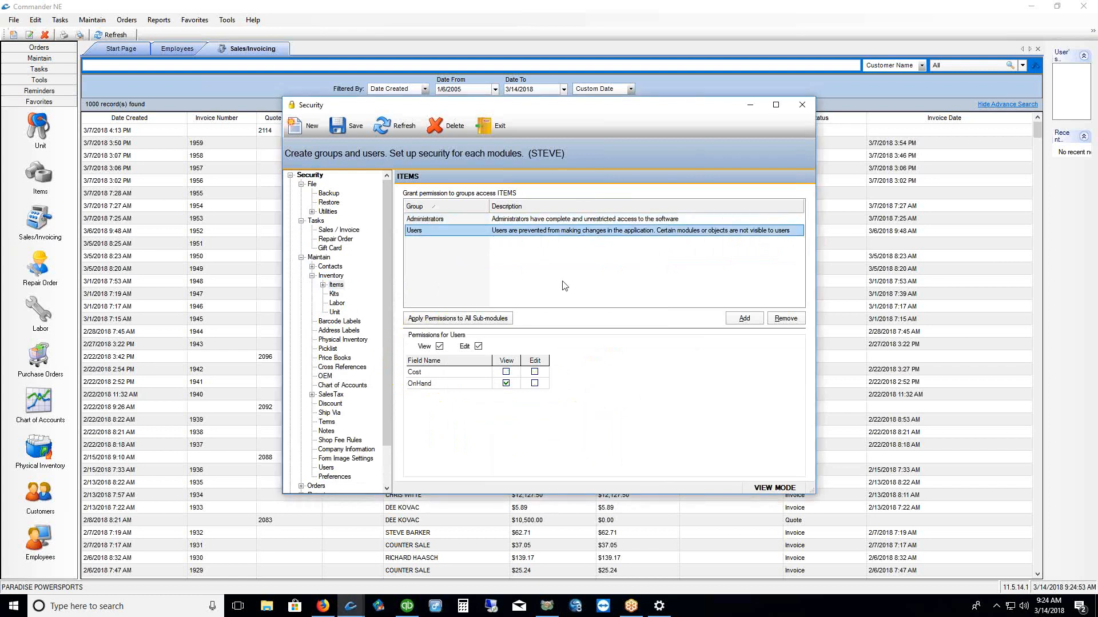
pyautogui.click(511, 380)
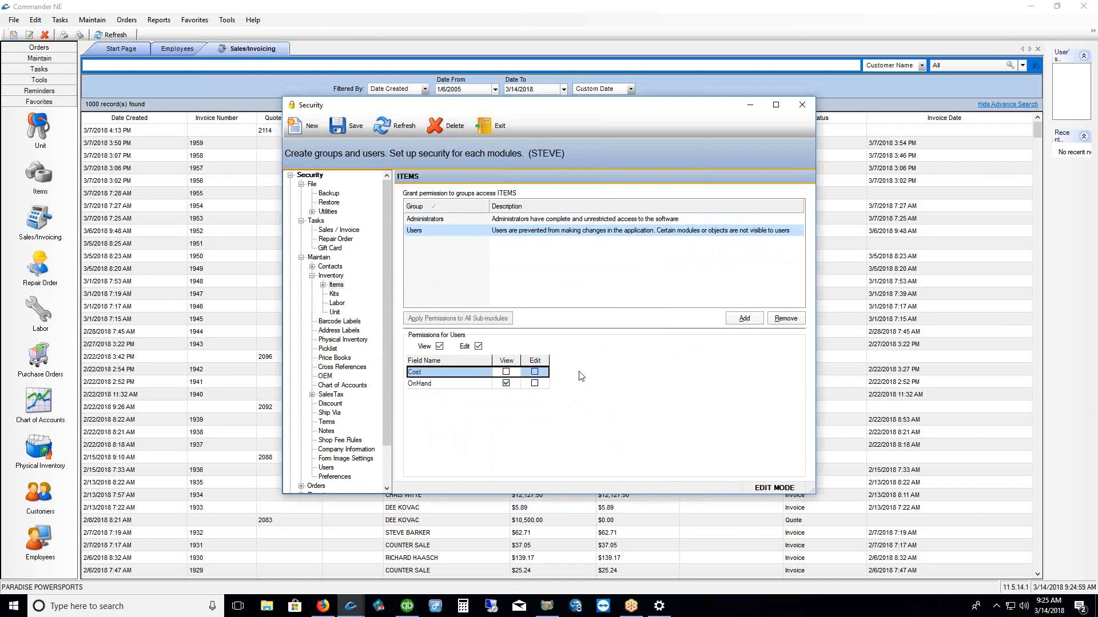
pyautogui.click(535, 383)
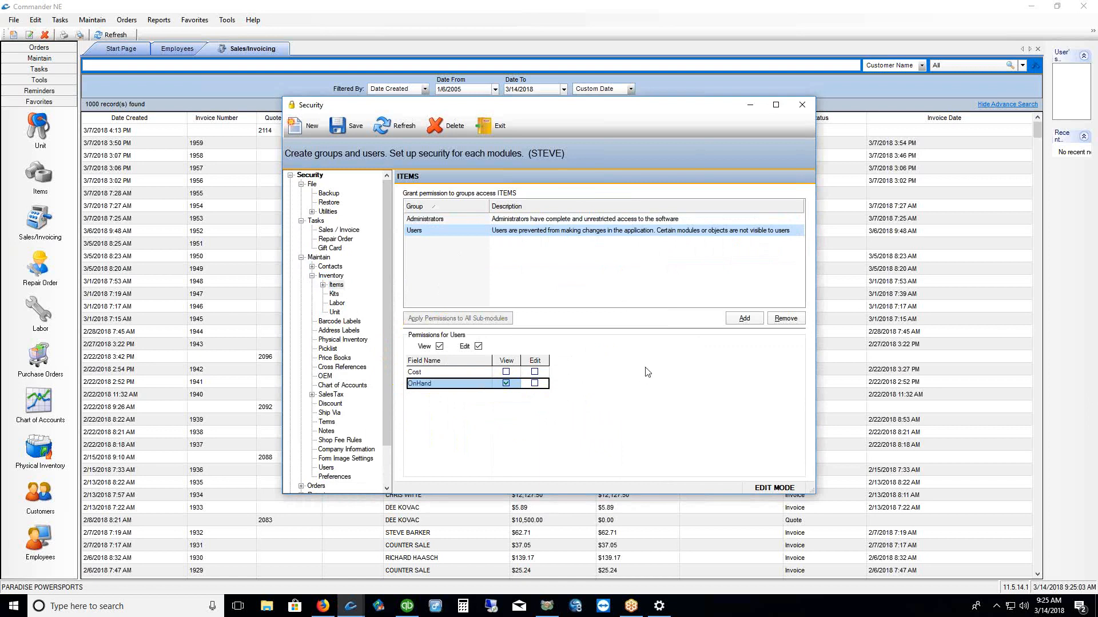
pyautogui.click(338, 127)
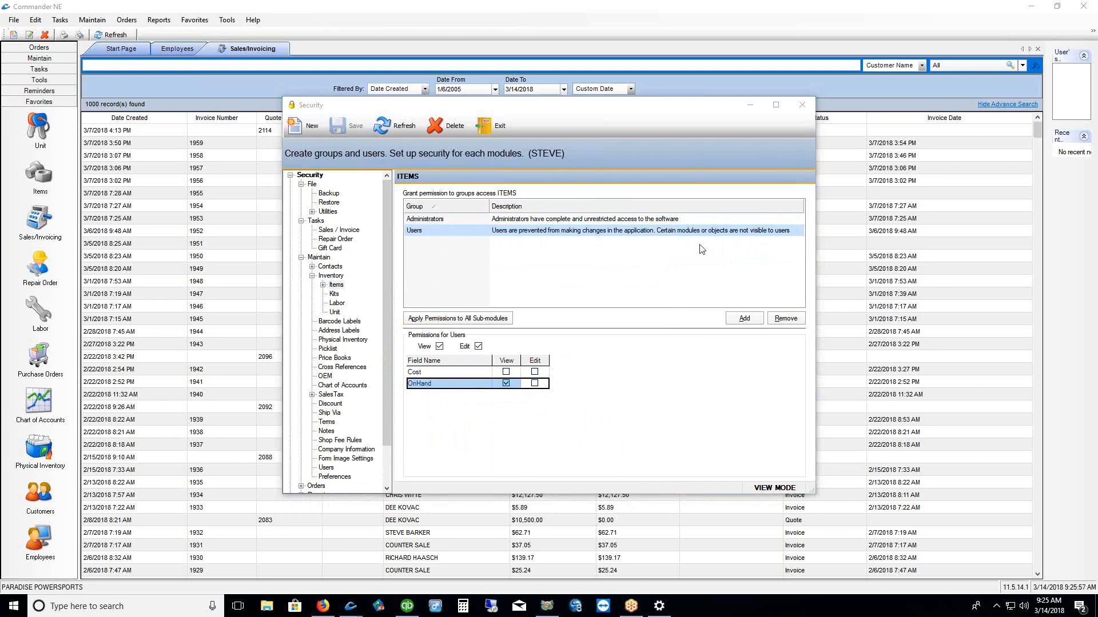
# Close the Security window while keeping Commander NE running, then open and dismiss Reports and Lists
pyautogui.click(801, 106)
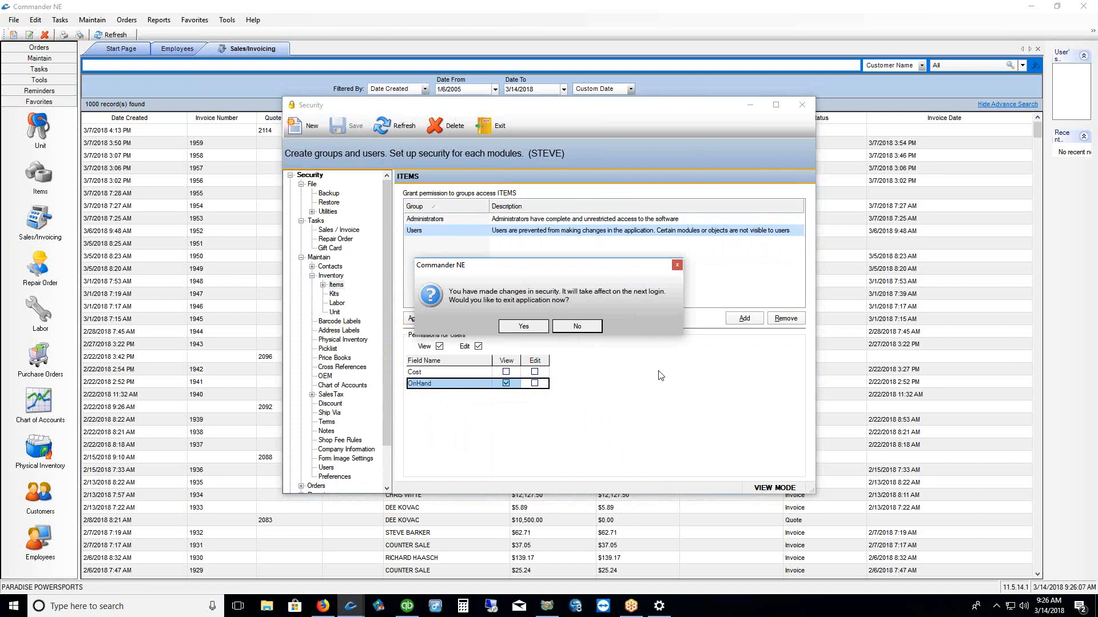
pyautogui.click(578, 327)
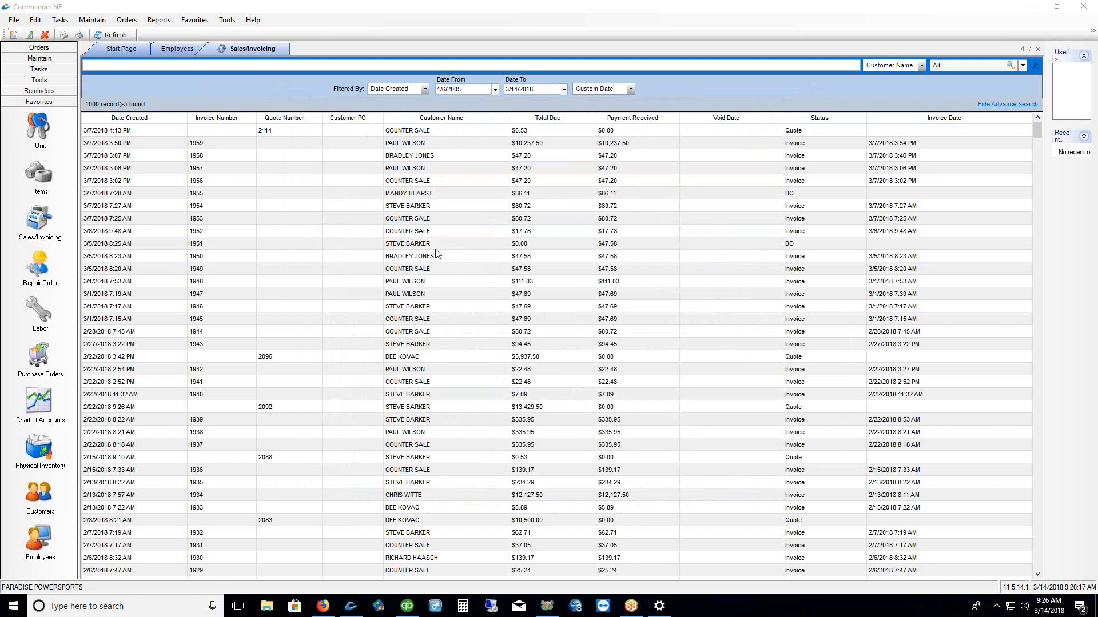
pyautogui.click(158, 21)
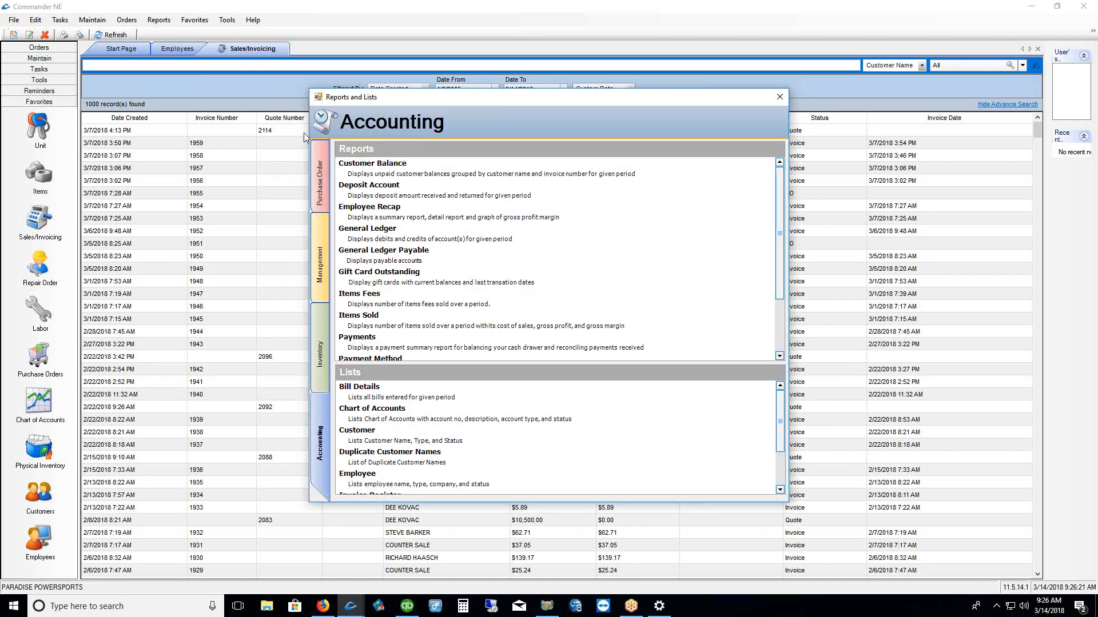
pyautogui.click(779, 97)
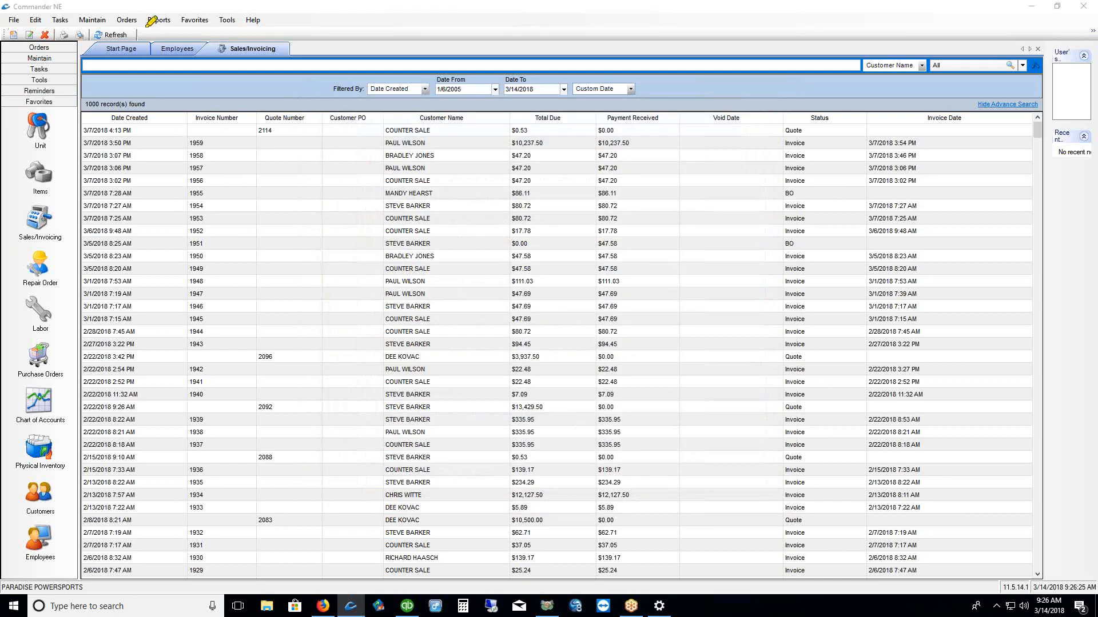
# Open the Tax Codes list from Maintain > Sales Tax
pyautogui.moveTo(143, 32); pyautogui.dragTo(172, 33)
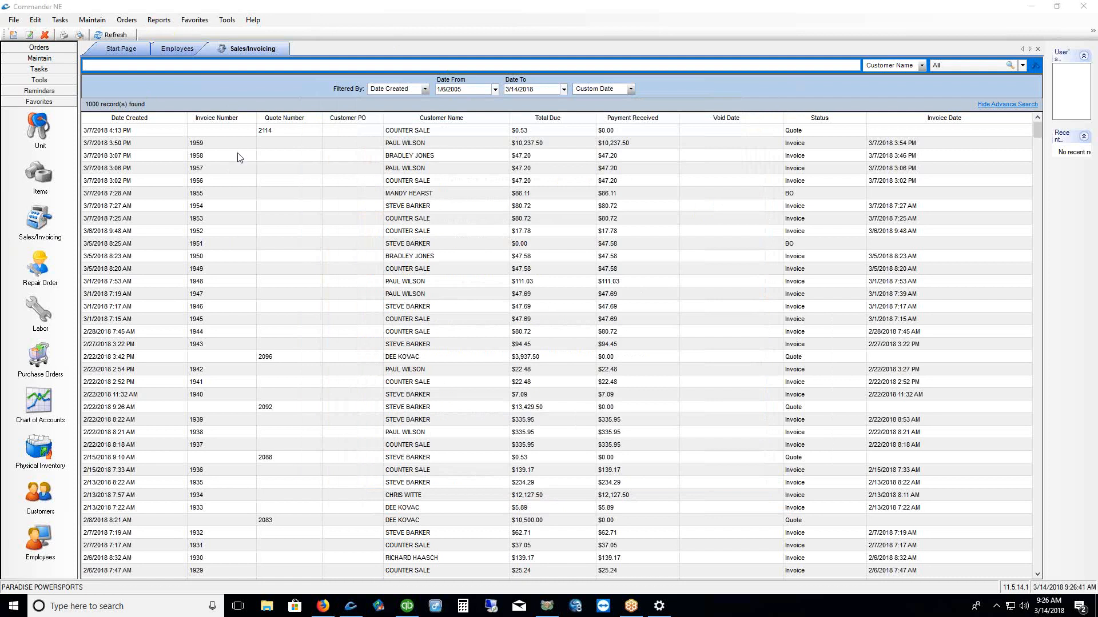
pyautogui.click(89, 22)
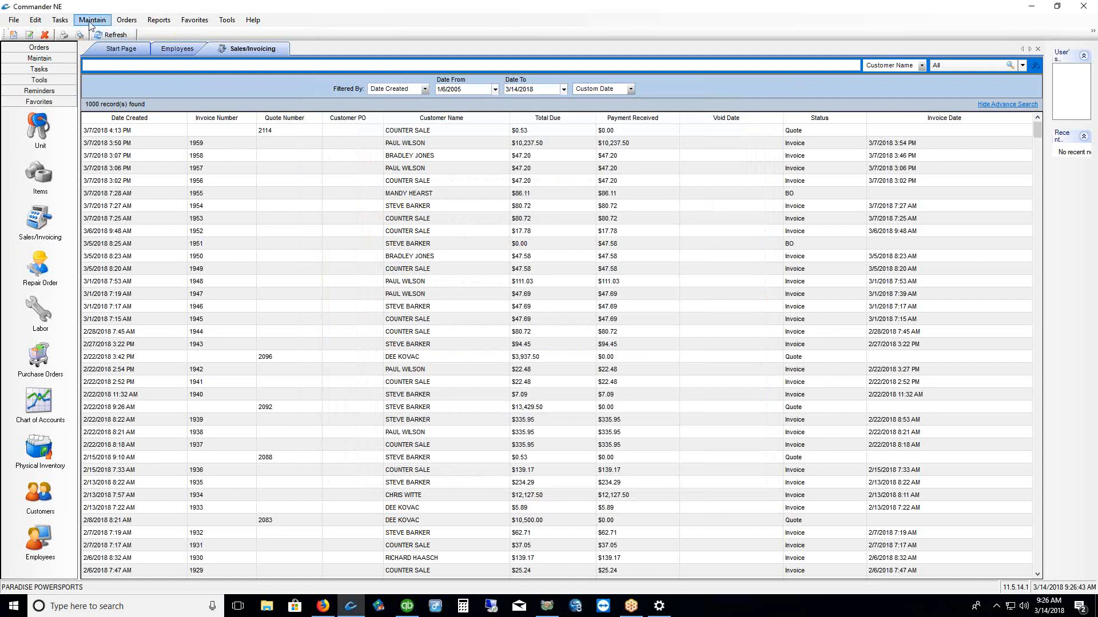
pyautogui.click(89, 21)
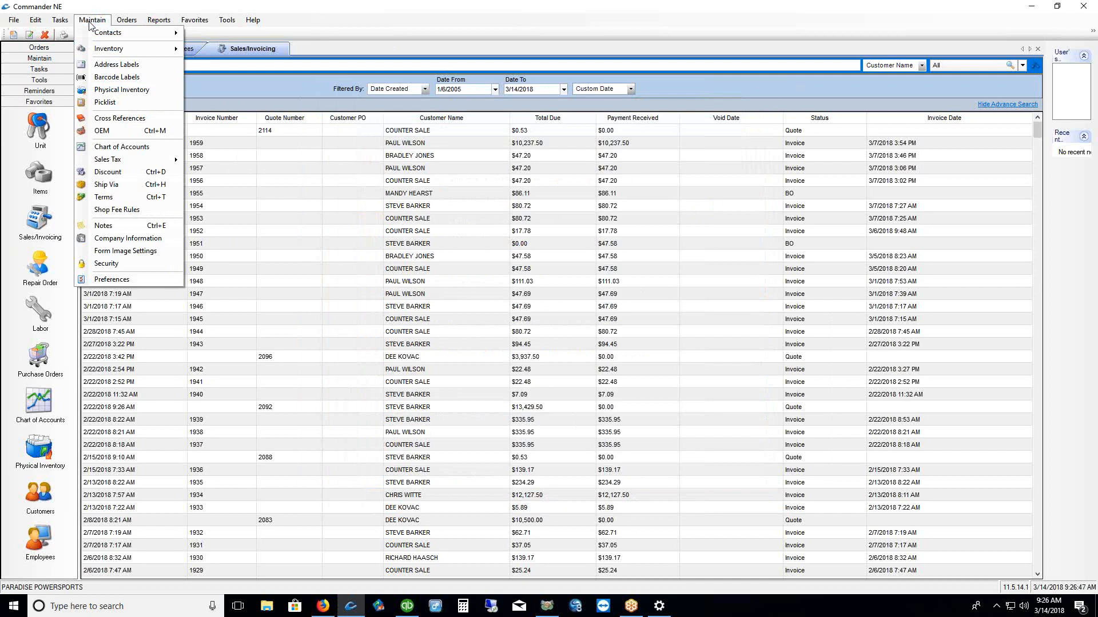
pyautogui.moveTo(107, 162)
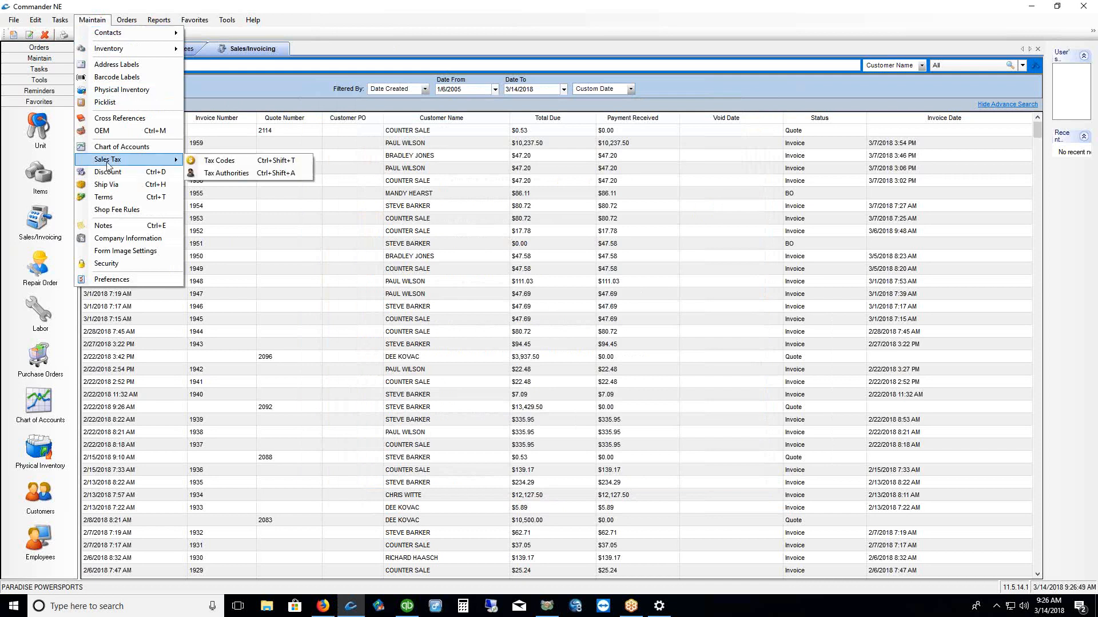
pyautogui.click(240, 165)
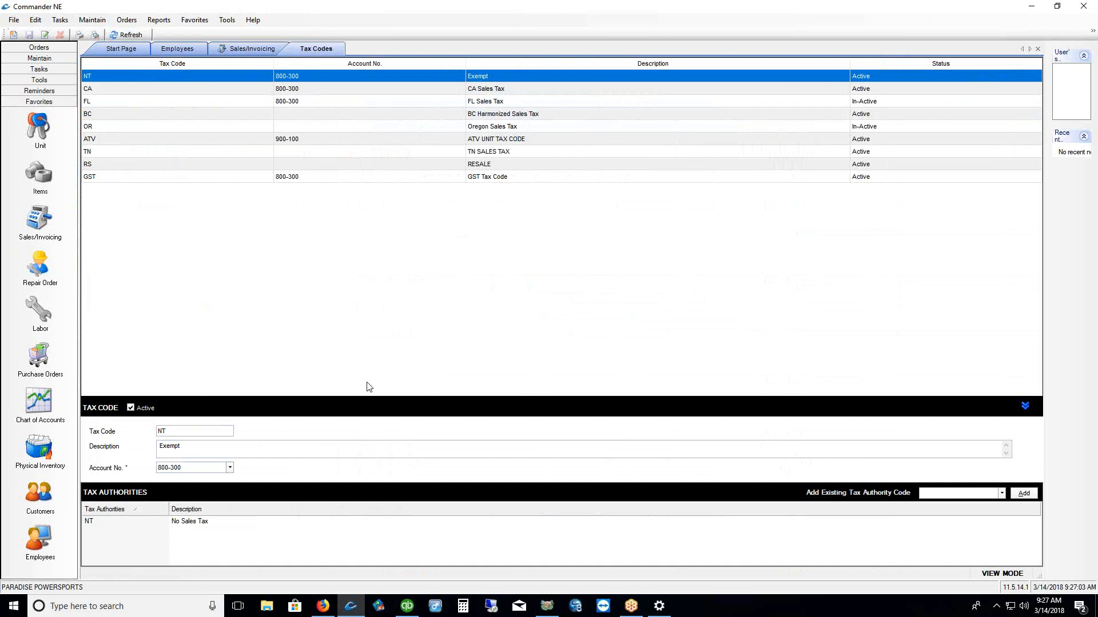
pyautogui.moveTo(362, 396); pyautogui.dragTo(362, 228)
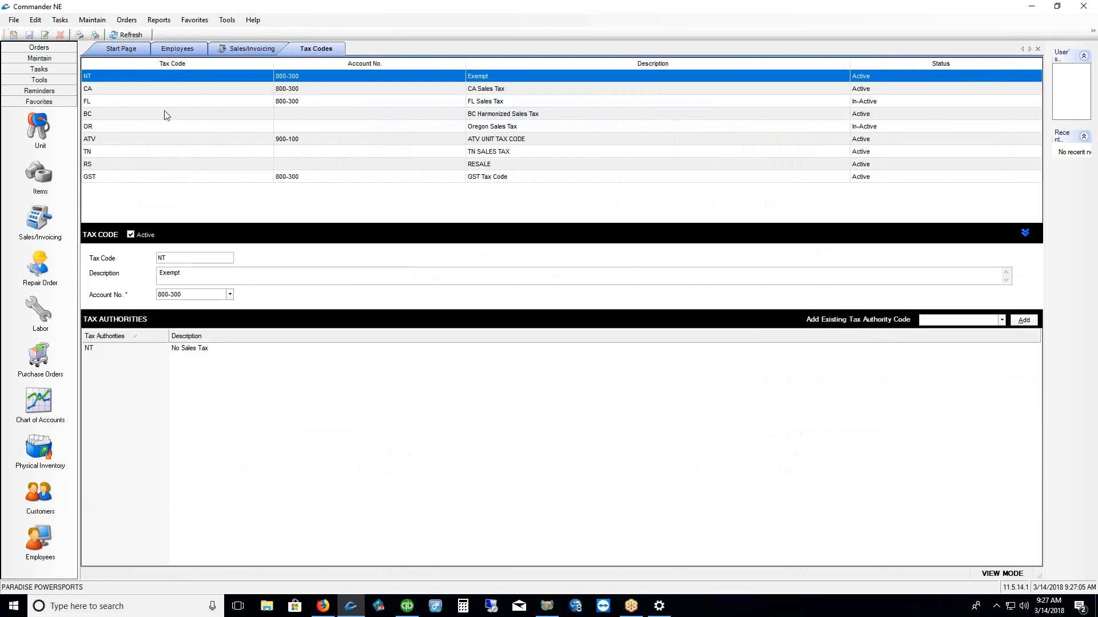
pyautogui.click(108, 90)
pyautogui.click(136, 81)
pyautogui.click(130, 84)
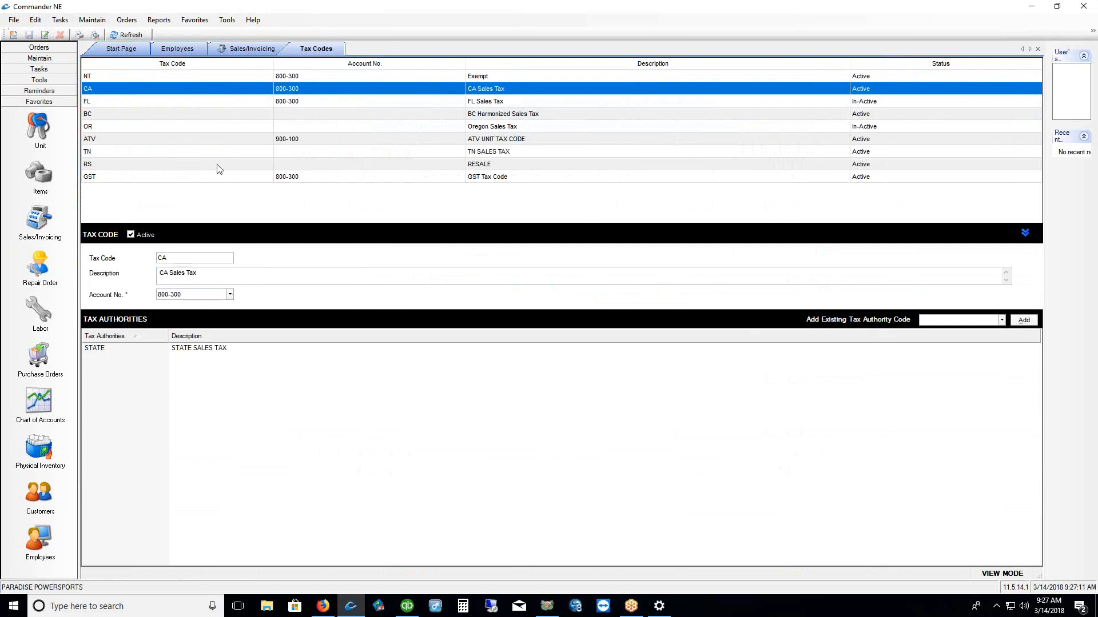
pyautogui.click(125, 167)
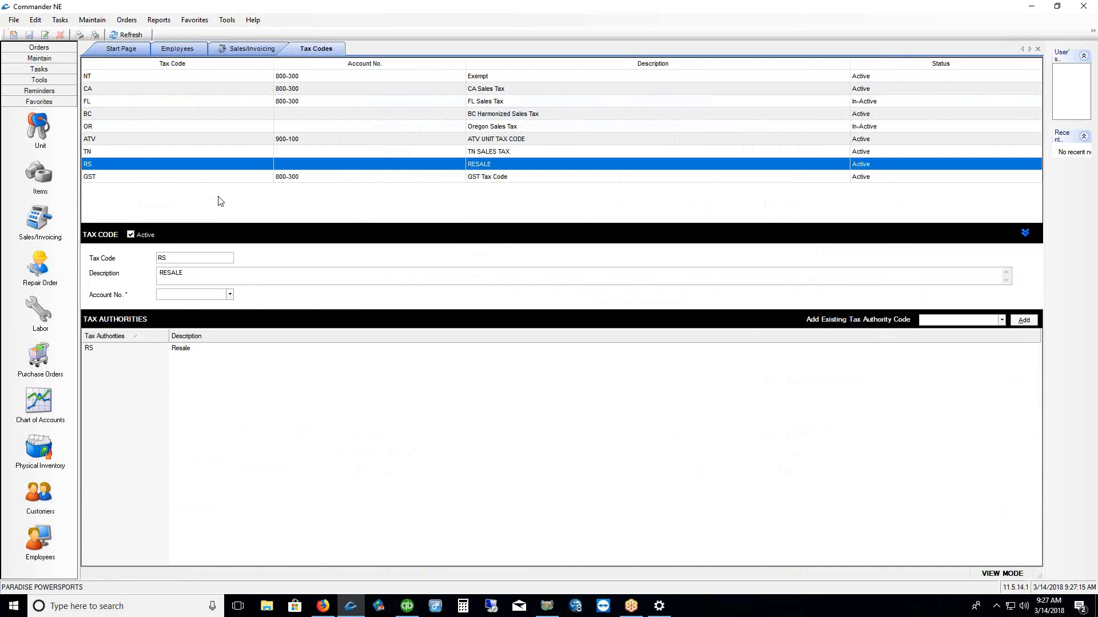
pyautogui.click(120, 81)
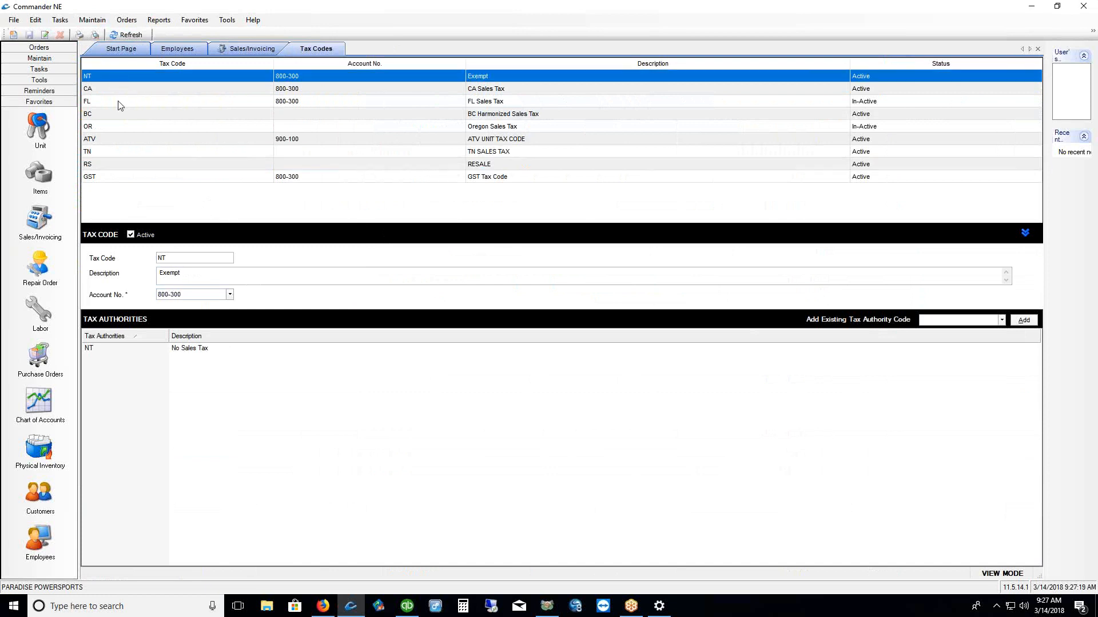
pyautogui.click(143, 351)
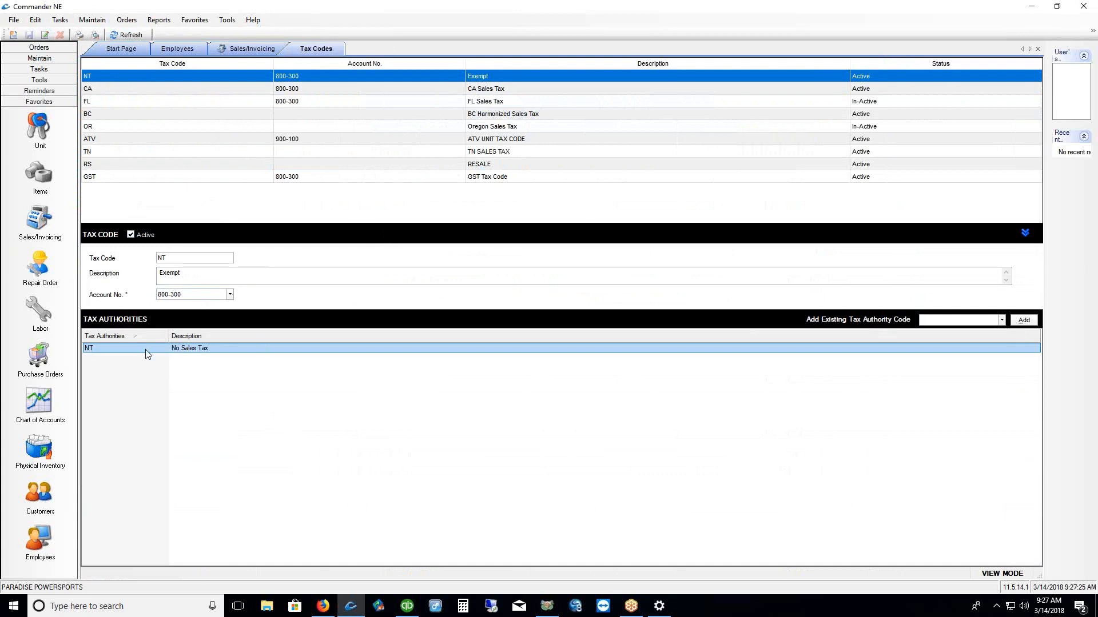
pyautogui.click(147, 90)
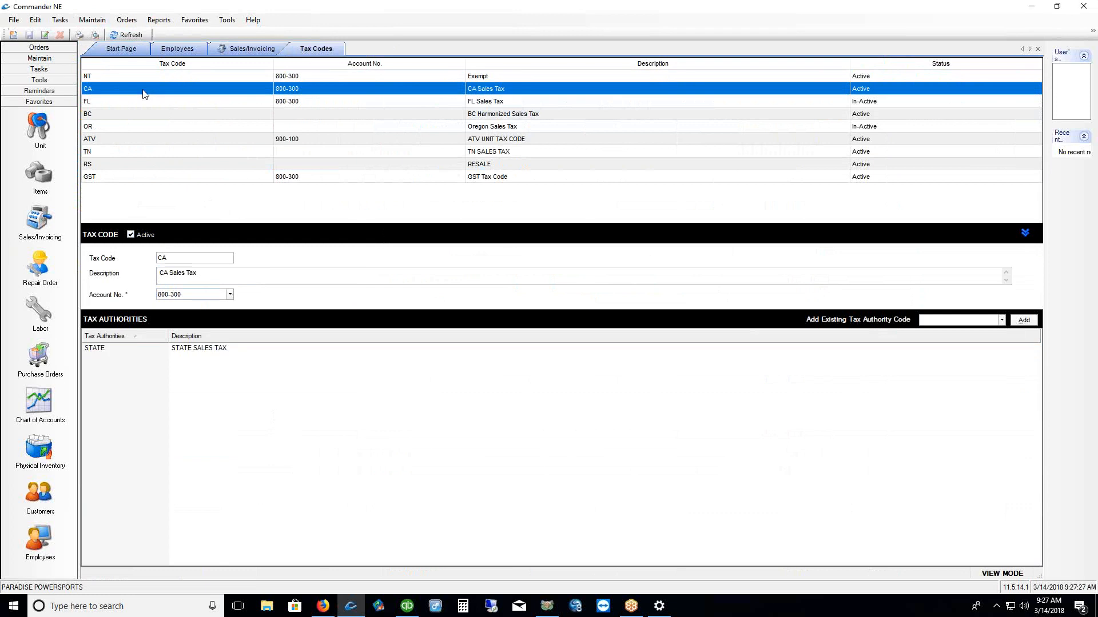
pyautogui.click(163, 349)
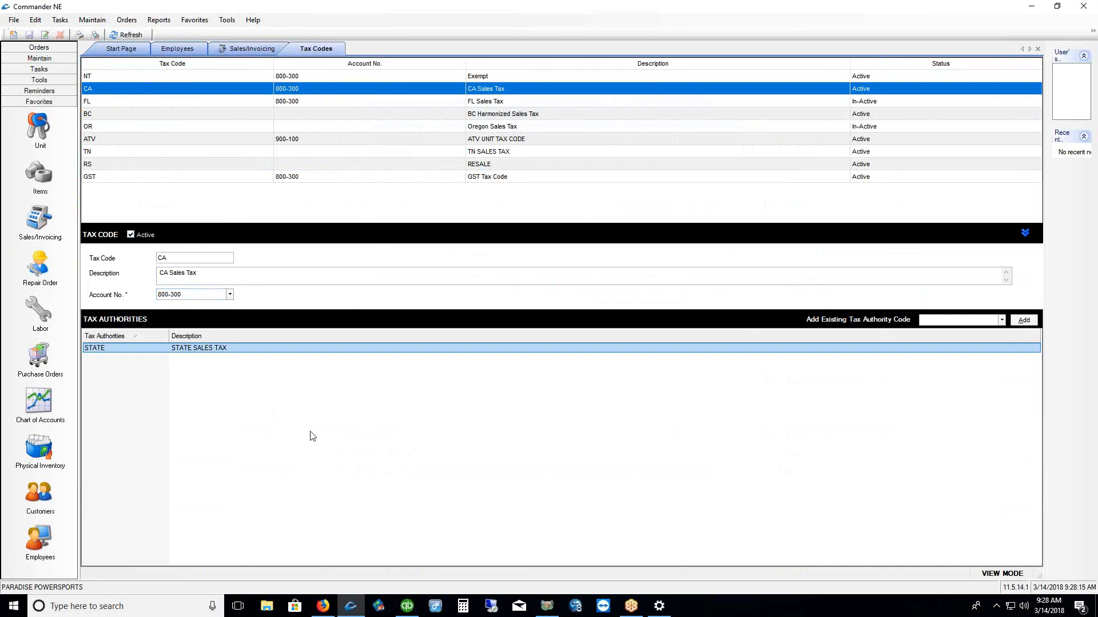
# Select the BC Harmonized Sales Tax code and review its GST TAX and PST TAX authorities
pyautogui.click(132, 119)
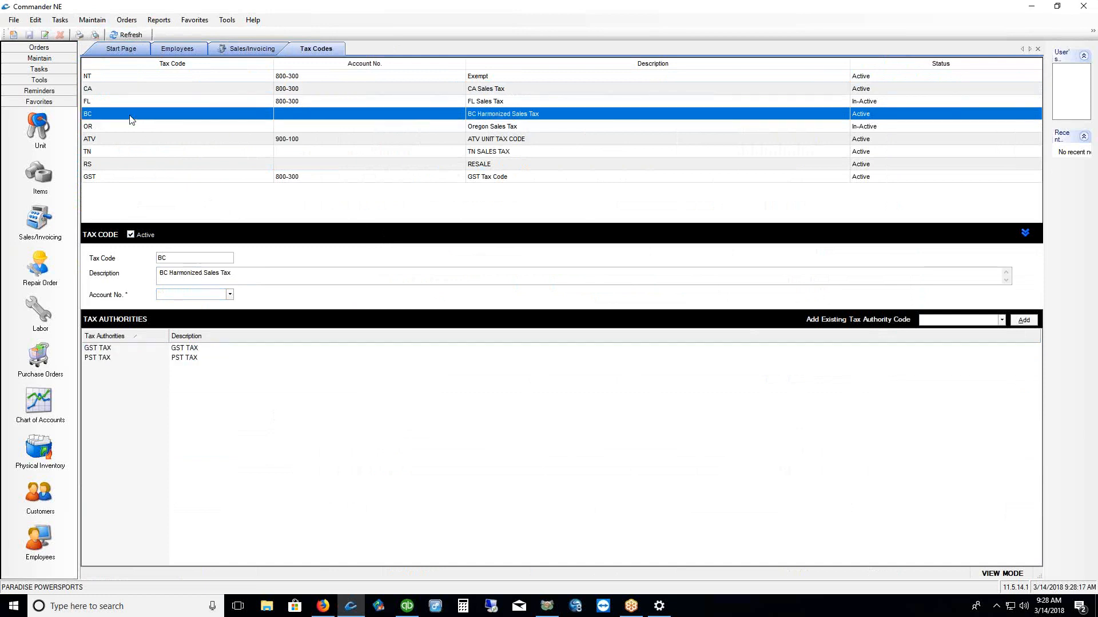
pyautogui.click(133, 348)
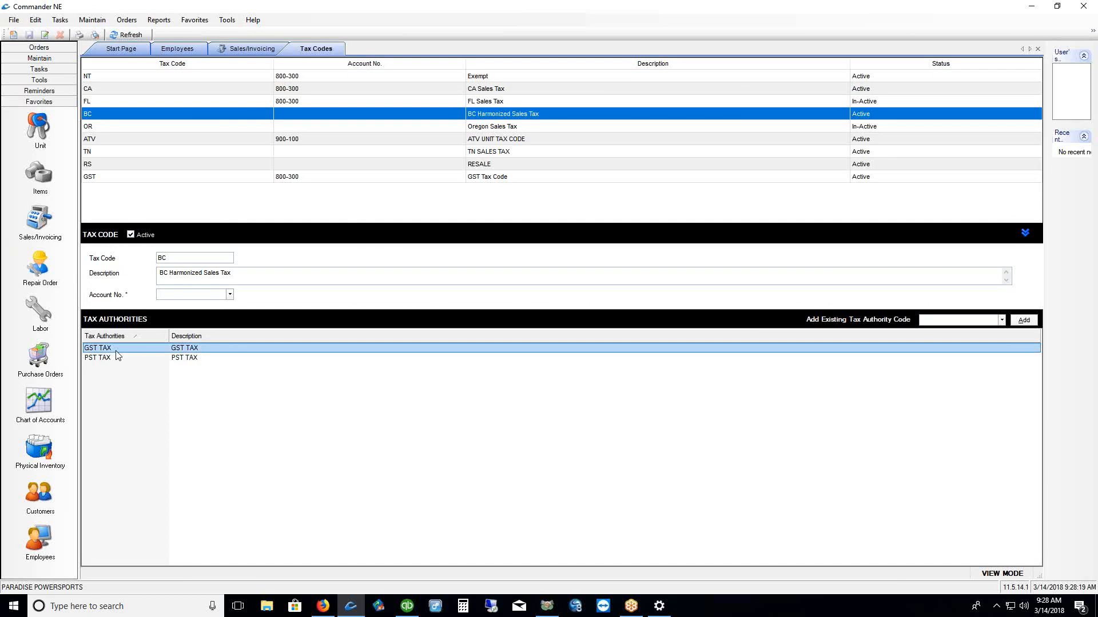
pyautogui.click(115, 359)
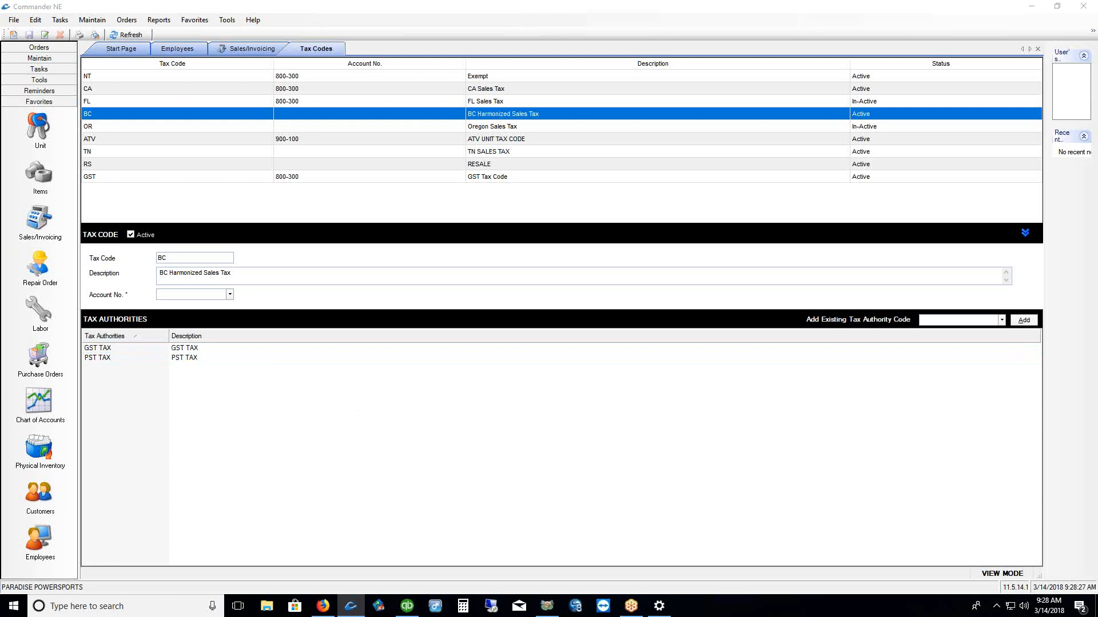
pyautogui.moveTo(941, 344); pyautogui.dragTo(1033, 343)
pyautogui.moveTo(1002, 325); pyautogui.dragTo(1002, 338)
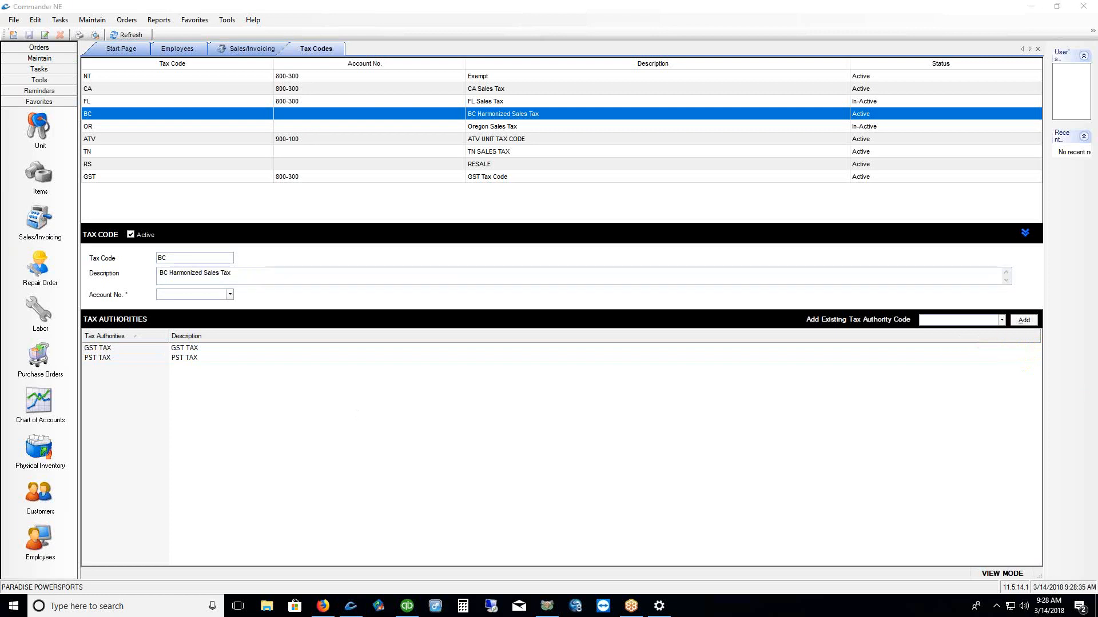
# Pick GST TAX as an existing authority and view its 5% rate details
pyautogui.click(1002, 321)
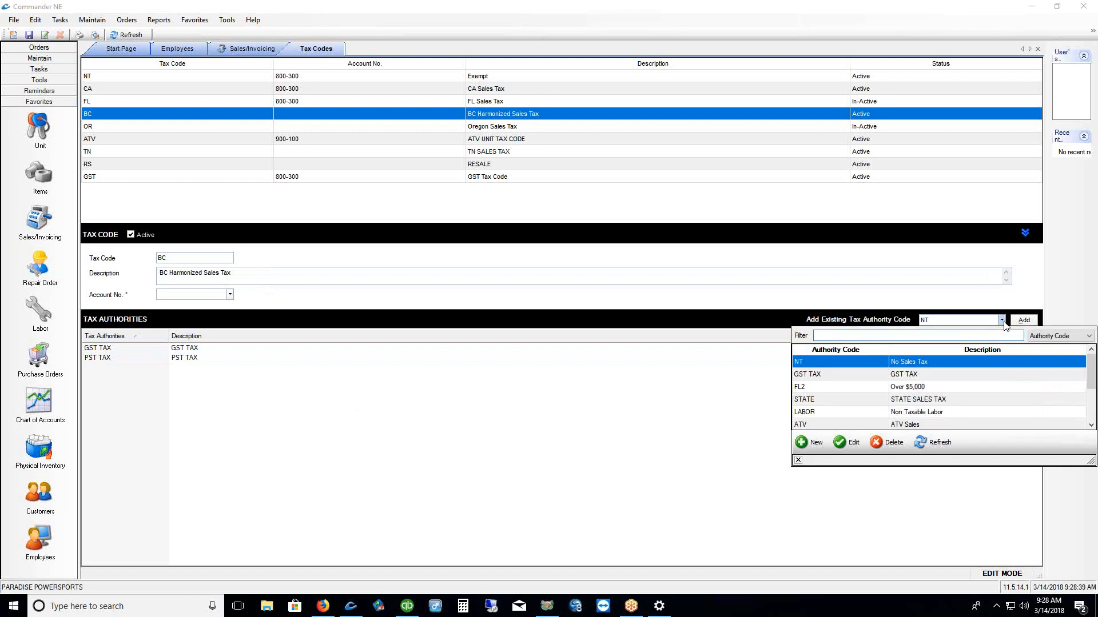
pyautogui.click(850, 375)
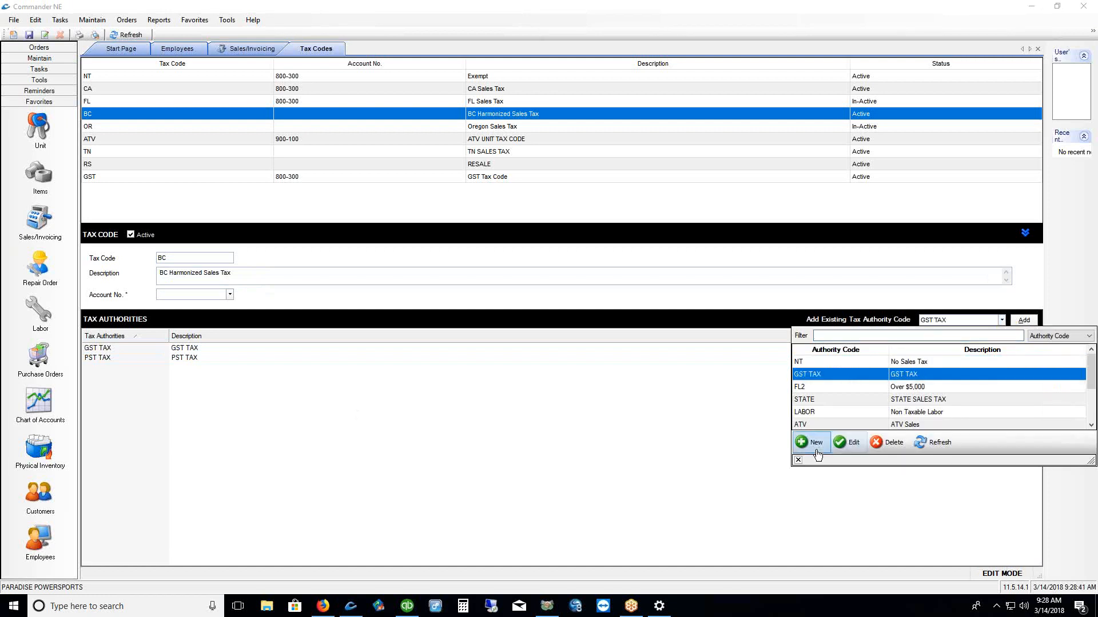
pyautogui.click(851, 444)
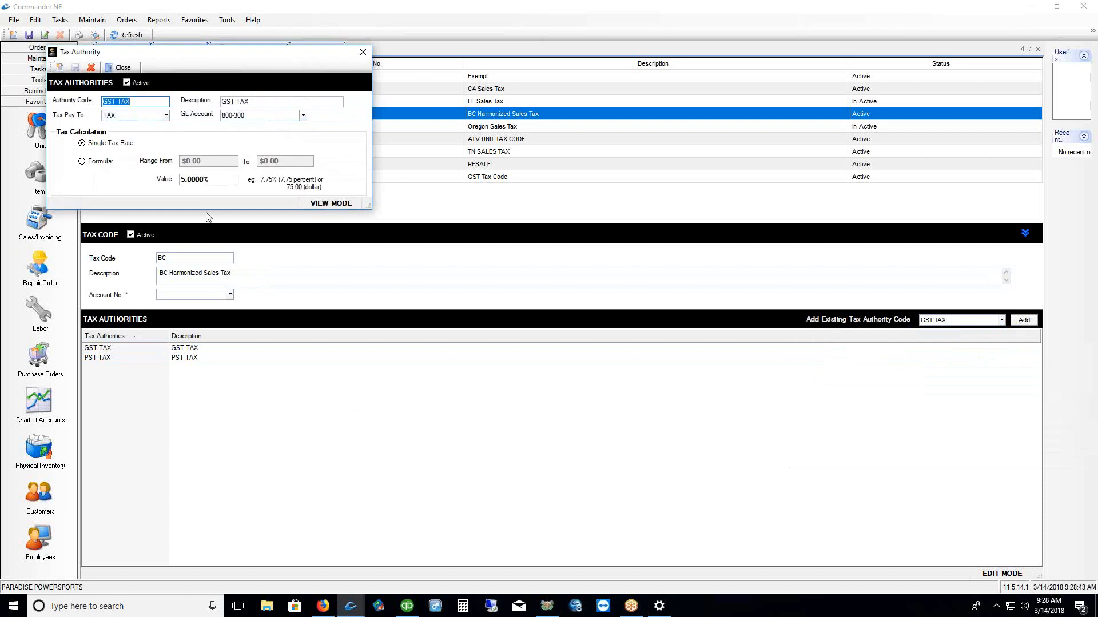
pyautogui.click(194, 179)
pyautogui.moveTo(232, 60); pyautogui.dragTo(478, 80)
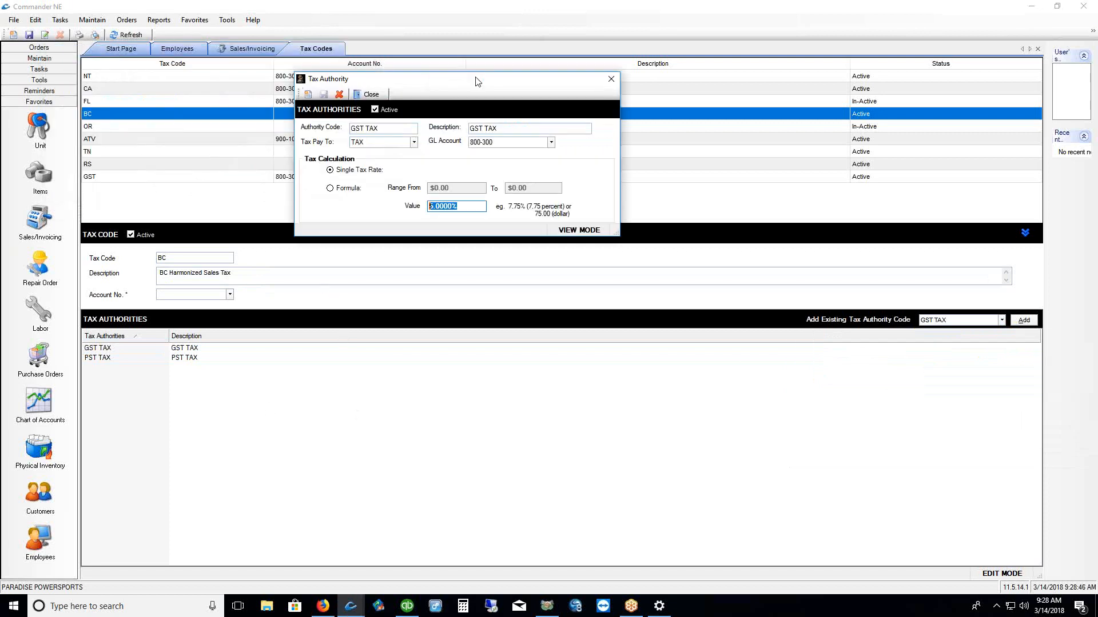
pyautogui.click(610, 80)
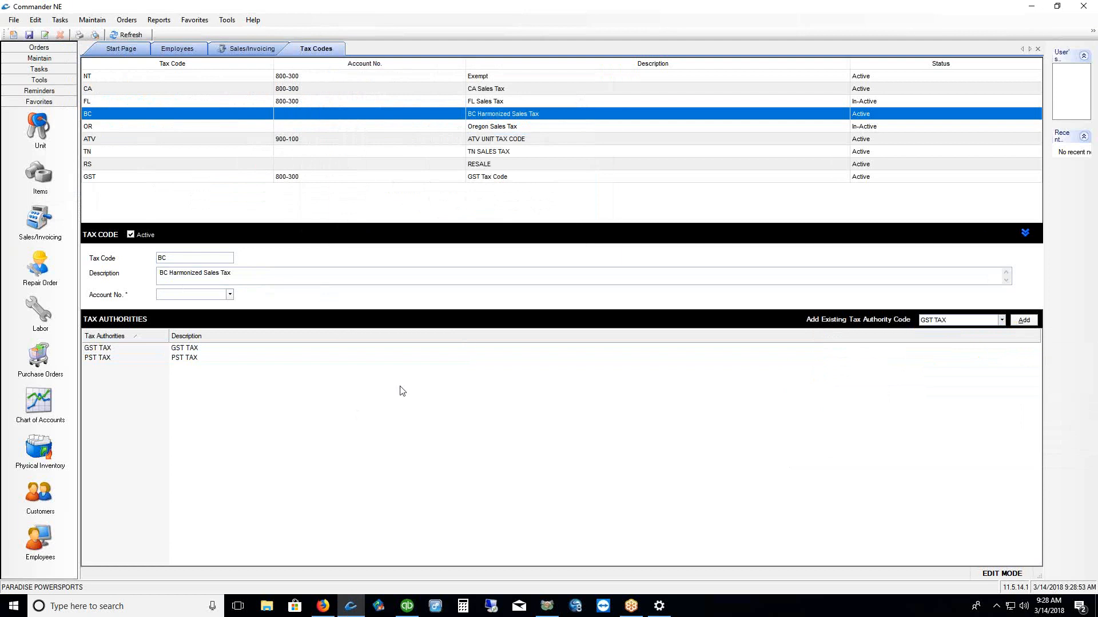
# Save the BC tax code, then open the Discount list and view L3 LESS 3% and its rule
pyautogui.click(30, 34)
pyautogui.click(93, 21)
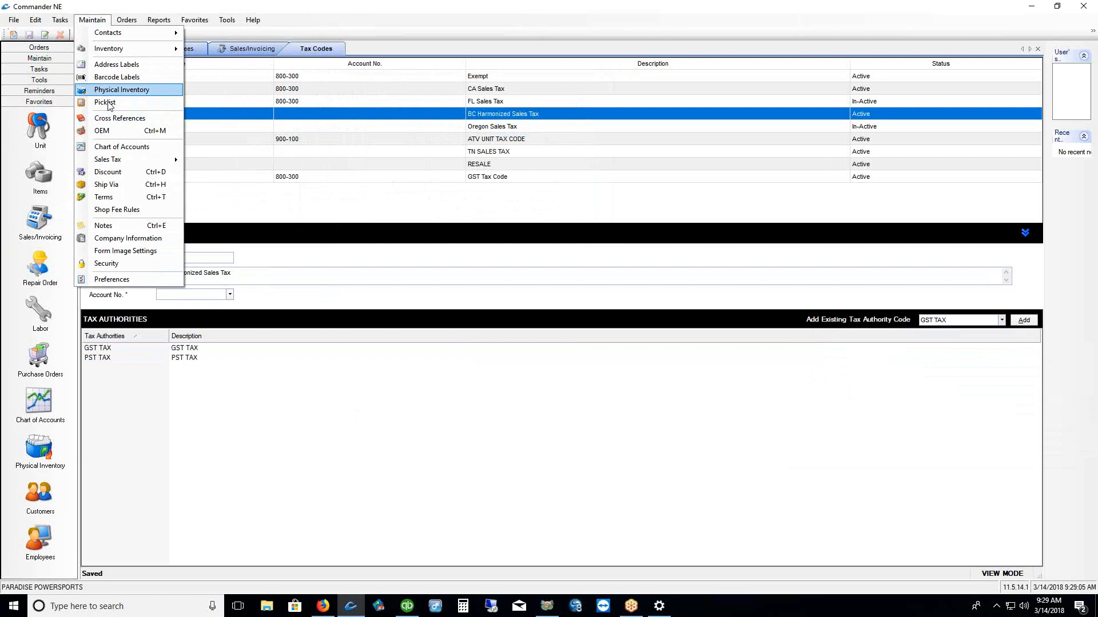
pyautogui.click(110, 172)
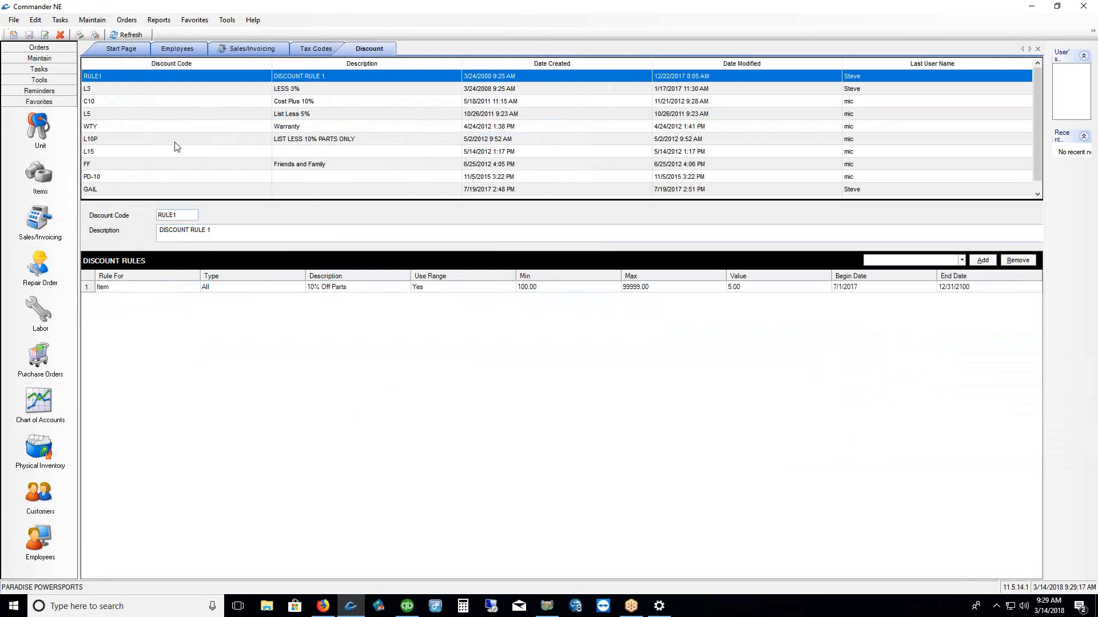
pyautogui.click(166, 89)
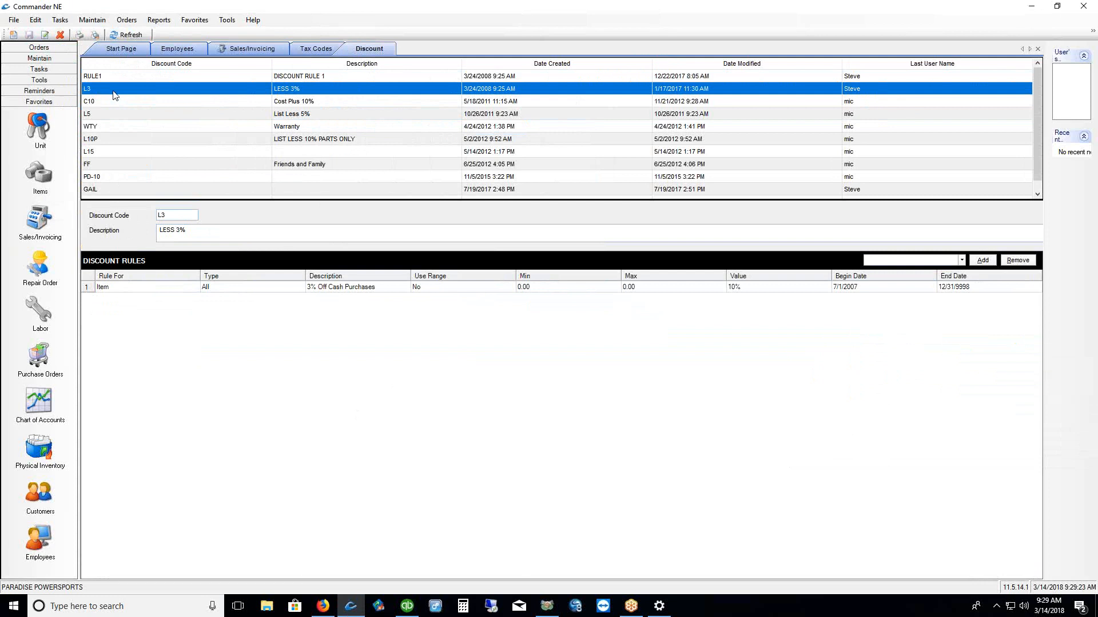
pyautogui.click(259, 290)
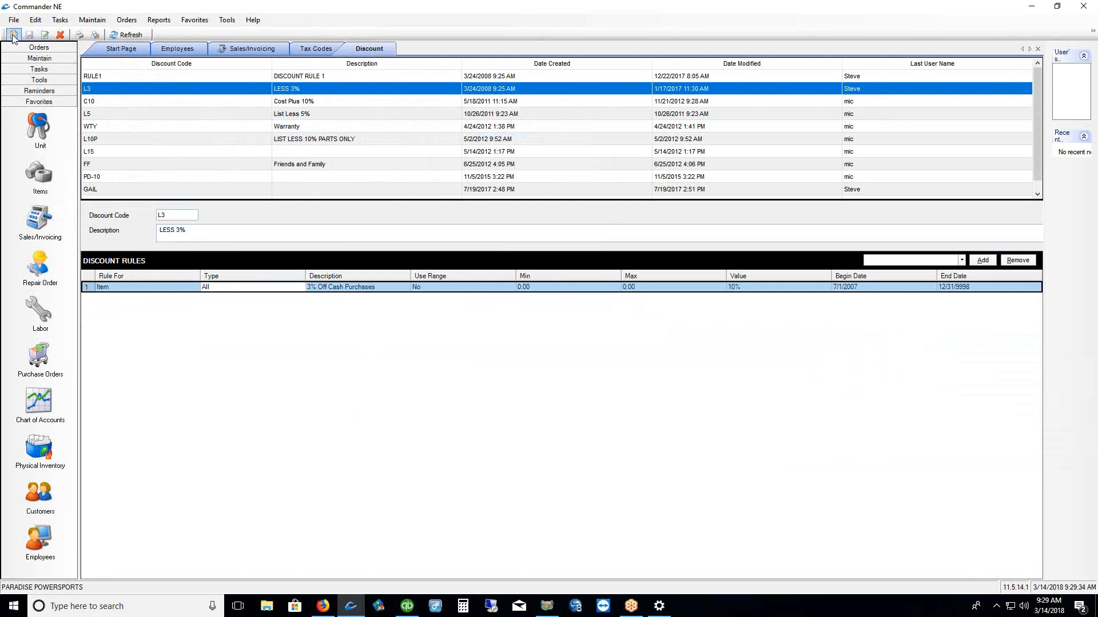
# Add a new discount with code L10 and description 'LIST LESS 10%' and save it
pyautogui.rightClick(337, 91)
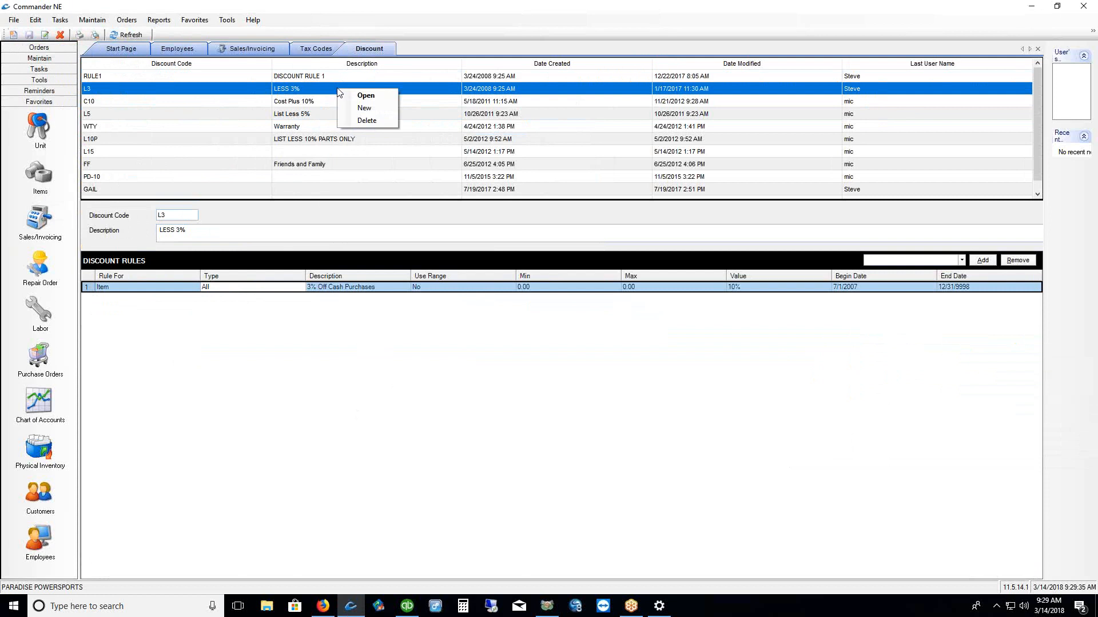
pyautogui.click(346, 109)
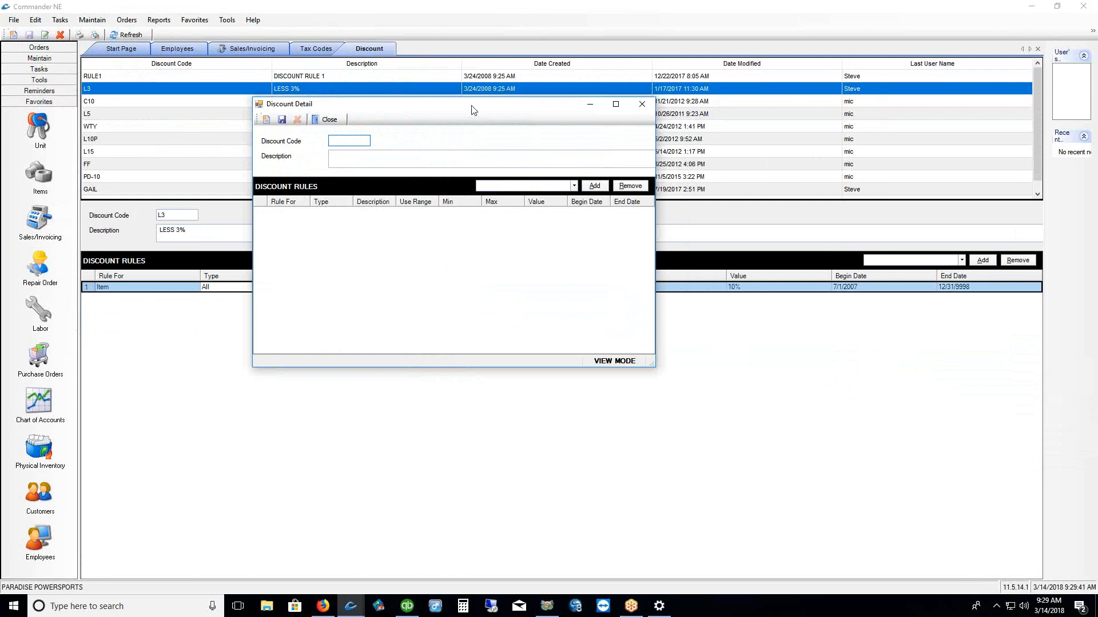
pyautogui.write('L10')
pyautogui.click(378, 152)
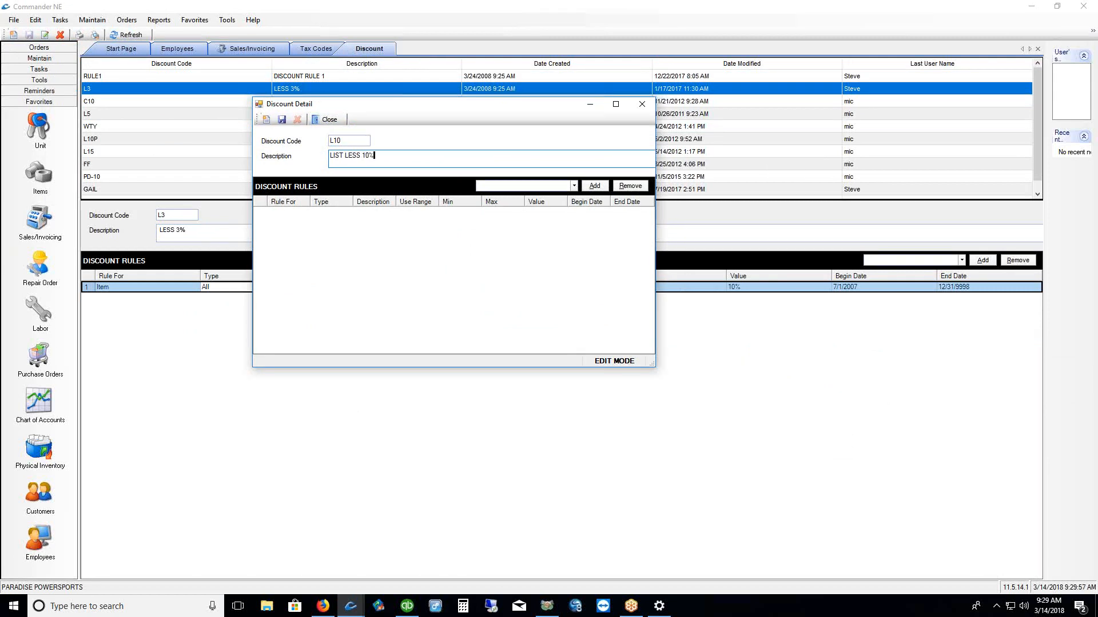
pyautogui.click(281, 120)
pyautogui.click(573, 186)
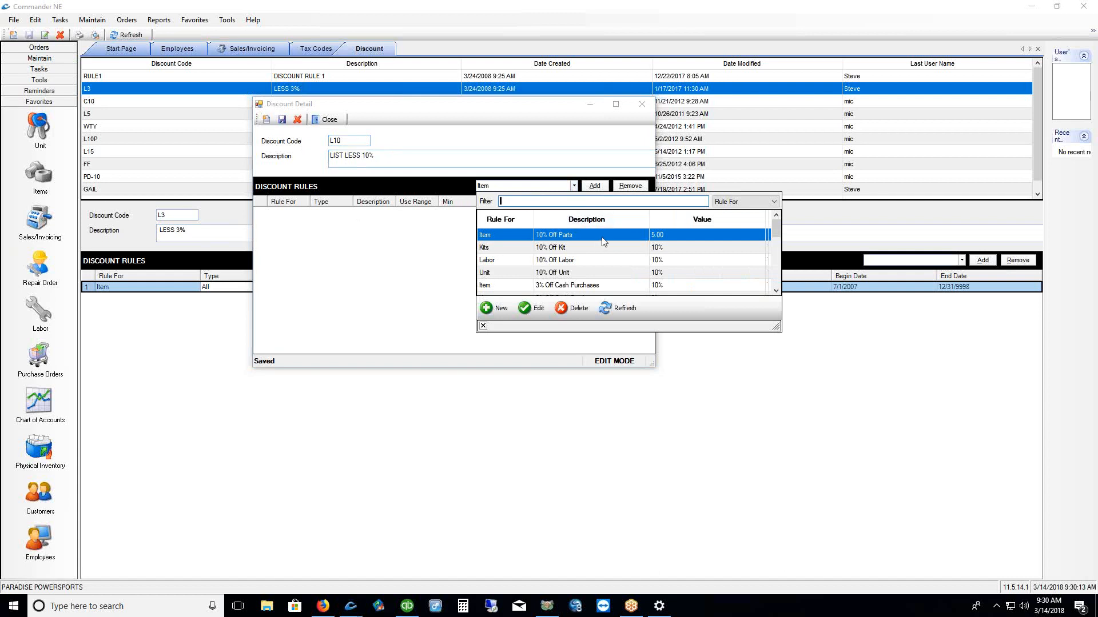
# Edit the 10% Off Parts rule to apply to Item, with no price range and value 10
pyautogui.click(534, 309)
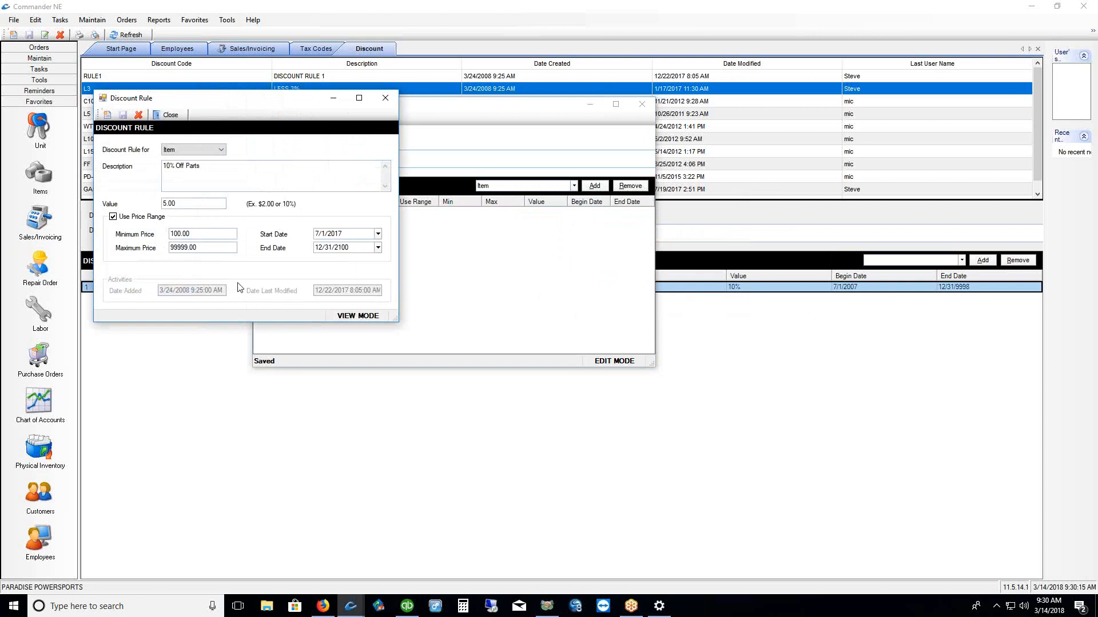
pyautogui.moveTo(246, 101); pyautogui.dragTo(473, 159)
pyautogui.click(450, 208)
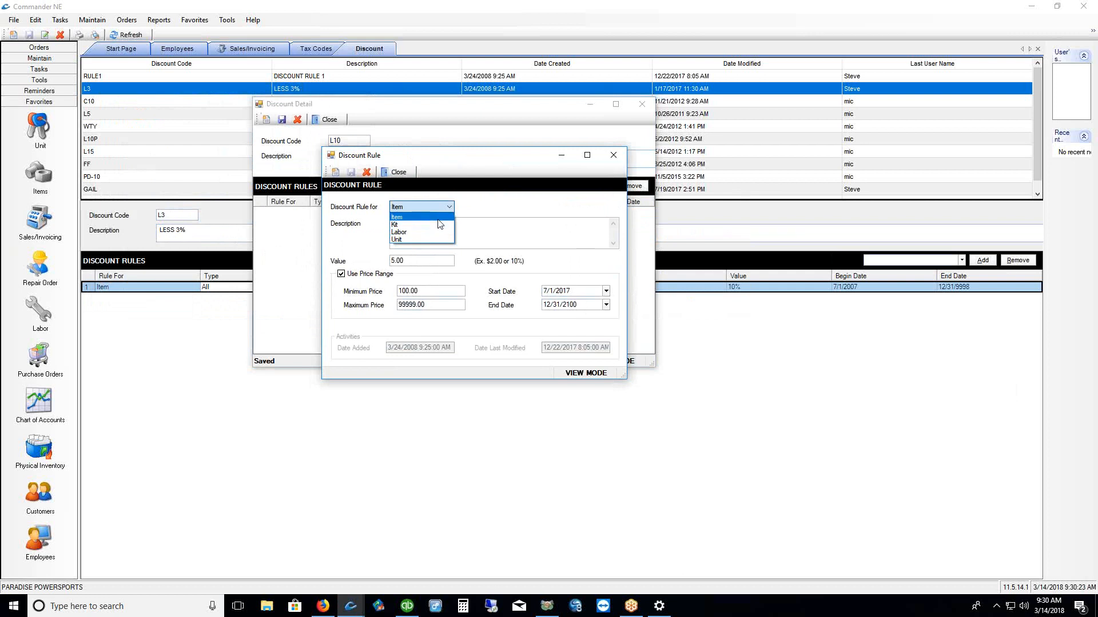
pyautogui.click(438, 220)
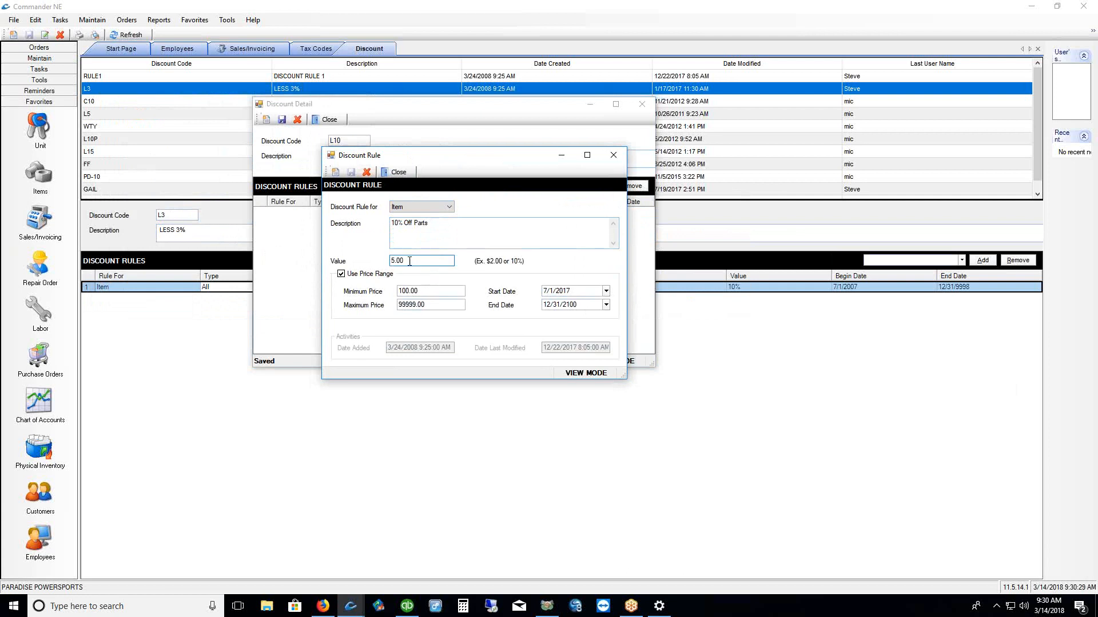
pyautogui.moveTo(410, 260); pyautogui.dragTo(332, 262)
pyautogui.click(342, 275)
pyautogui.click(415, 260)
pyautogui.write('10')
pyautogui.click(351, 172)
pyautogui.click(402, 174)
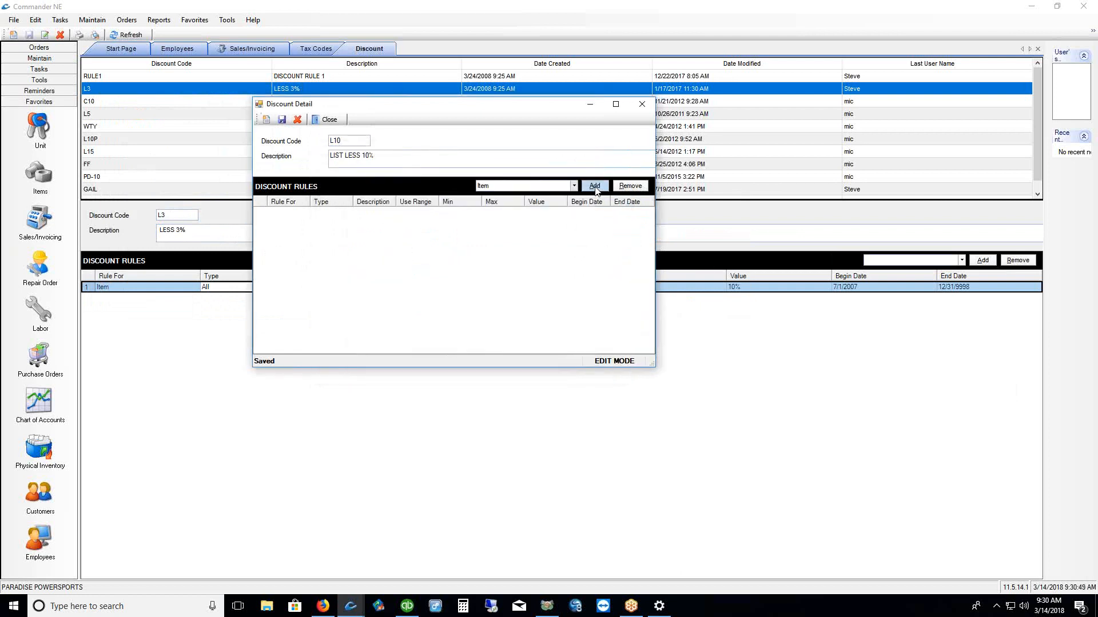
# Add the 10% Off Parts rule to discount L10, save, and close Discount Detail
pyautogui.click(375, 216)
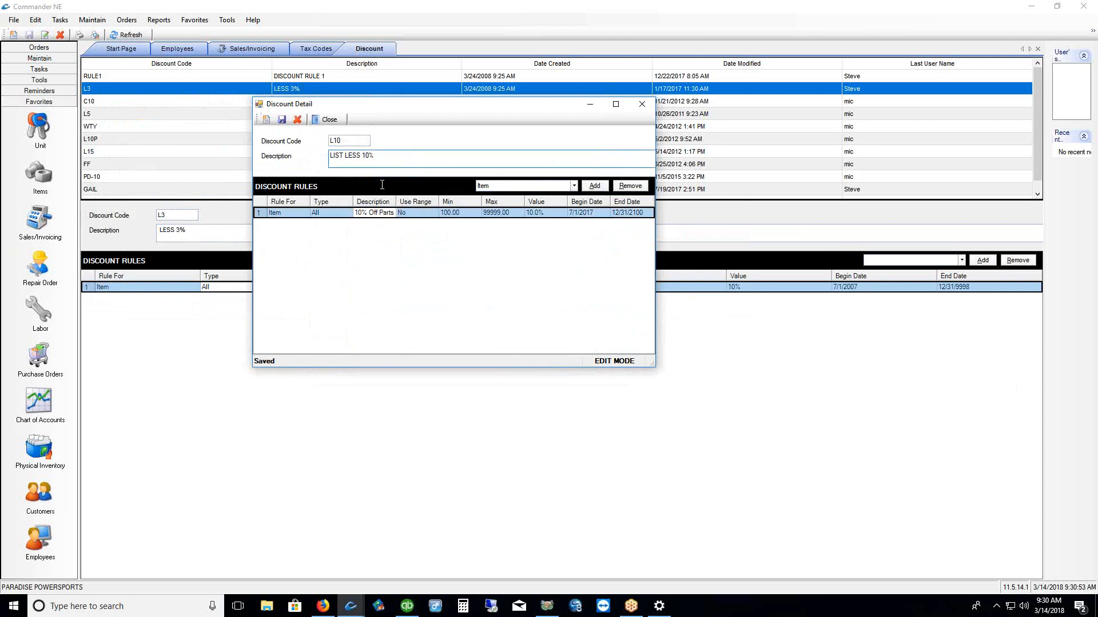
pyautogui.click(282, 120)
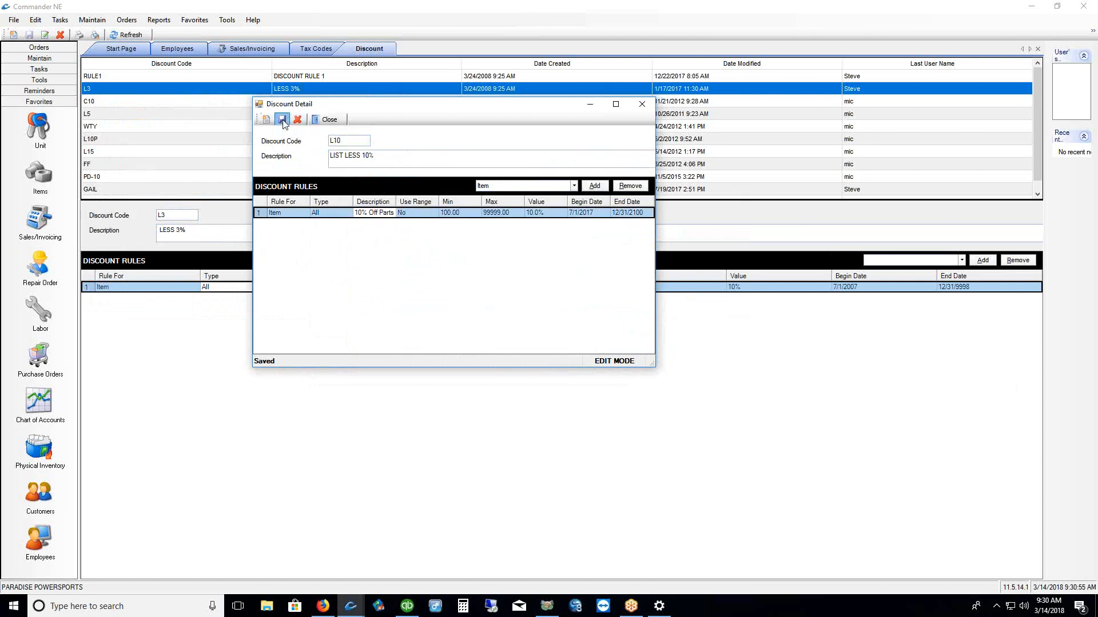
pyautogui.click(642, 104)
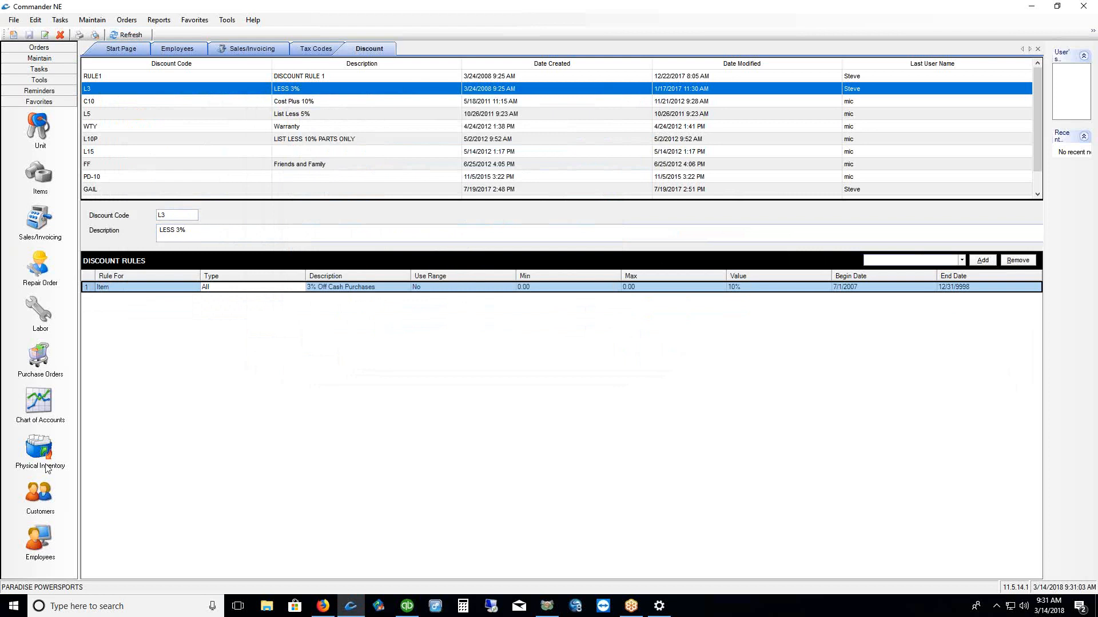
# Open the MIC SYSTEMS & SOFTWARE customer record from the customer list and inspect its full name
pyautogui.click(39, 502)
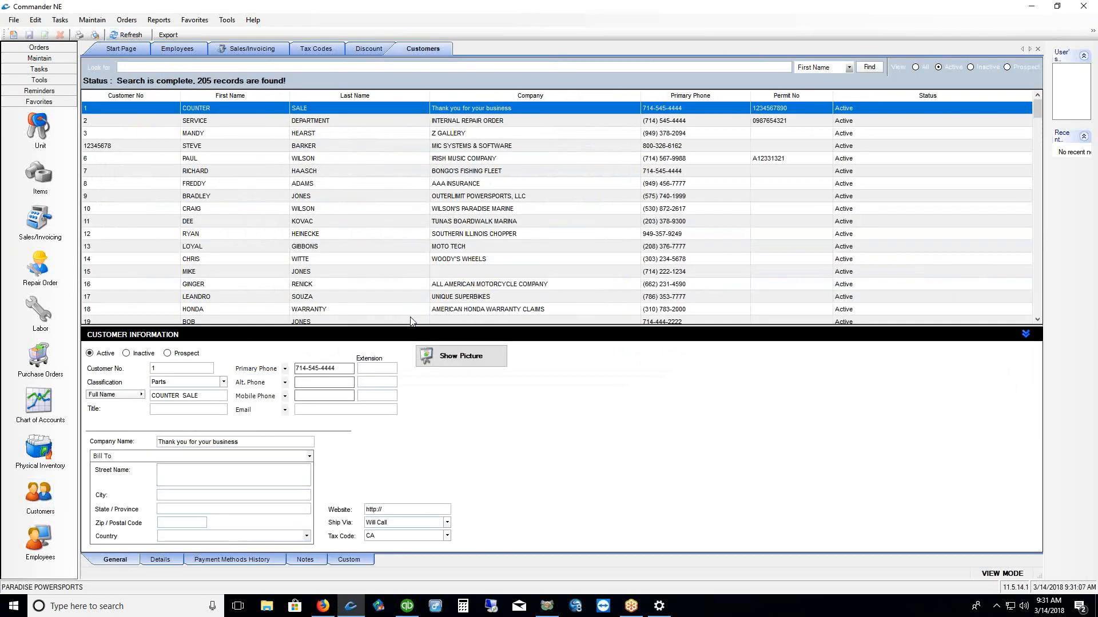
pyautogui.moveTo(409, 326); pyautogui.dragTo(392, 193)
pyautogui.click(297, 148)
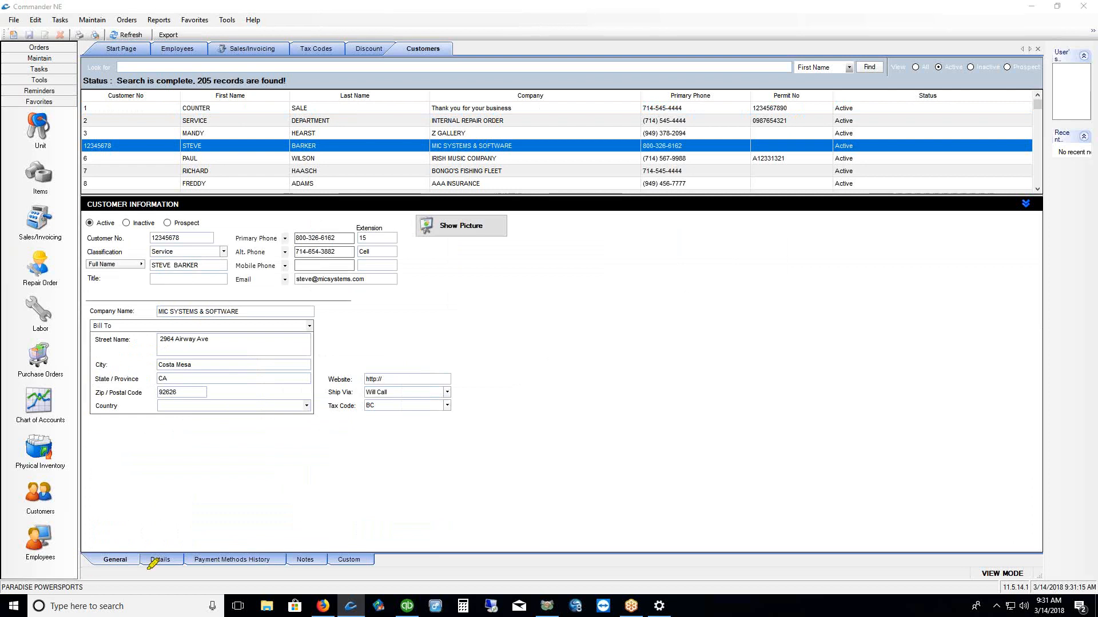
pyautogui.moveTo(143, 570); pyautogui.dragTo(182, 570)
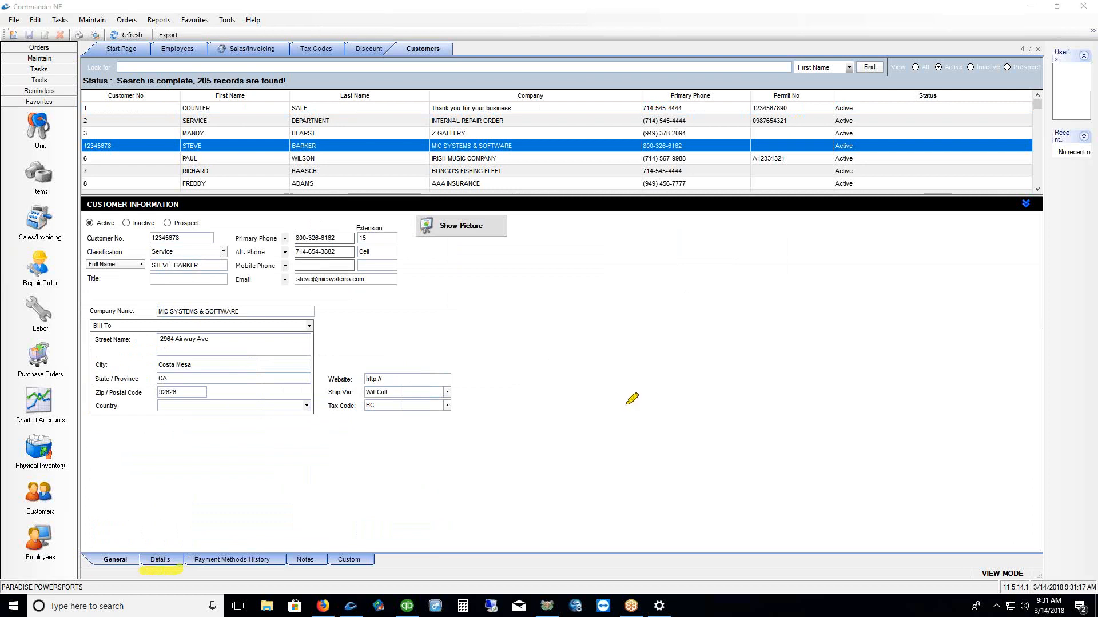
pyautogui.moveTo(151, 278); pyautogui.dragTo(205, 279)
pyautogui.press('Escape')
pyautogui.click(110, 266)
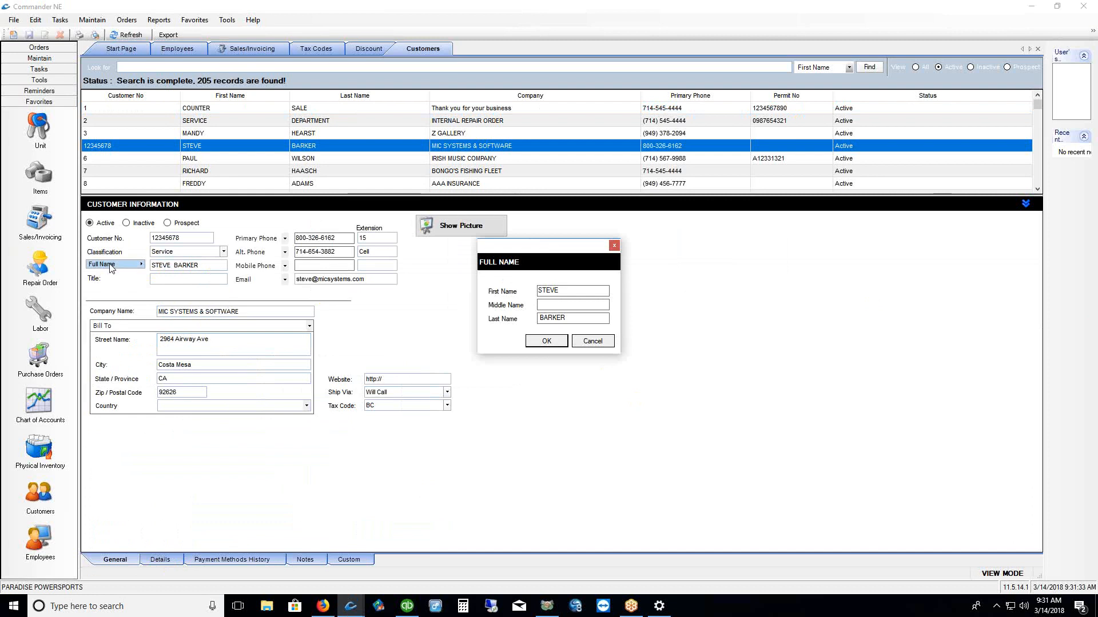
pyautogui.click(593, 341)
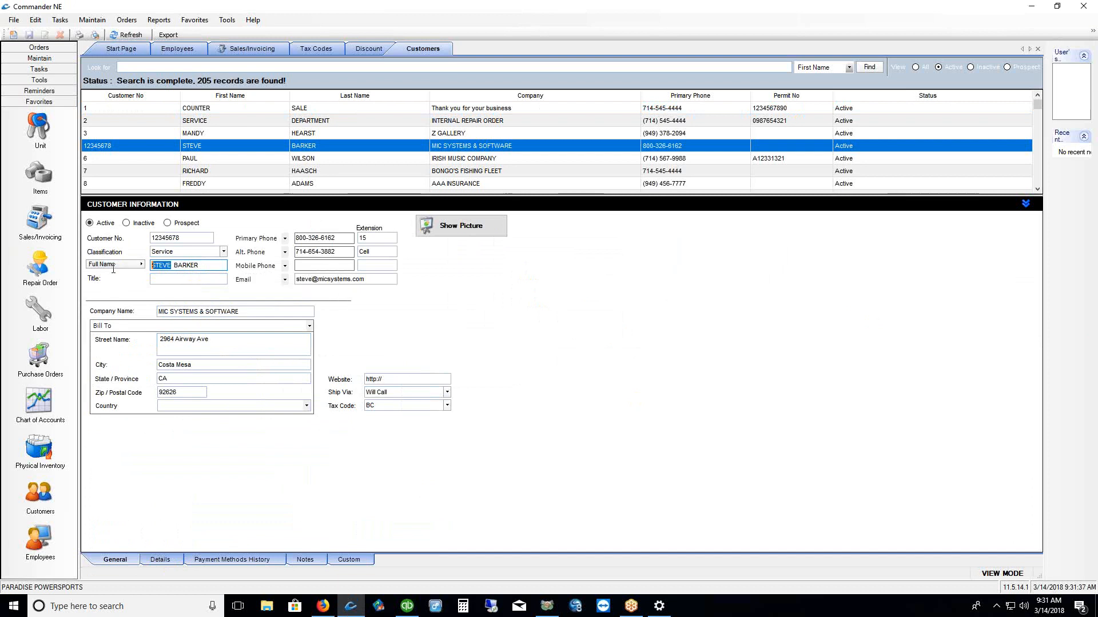
# Add a middle name to the customer's full name, save, then remove it and save again
pyautogui.click(175, 268)
pyautogui.write('CATHY')
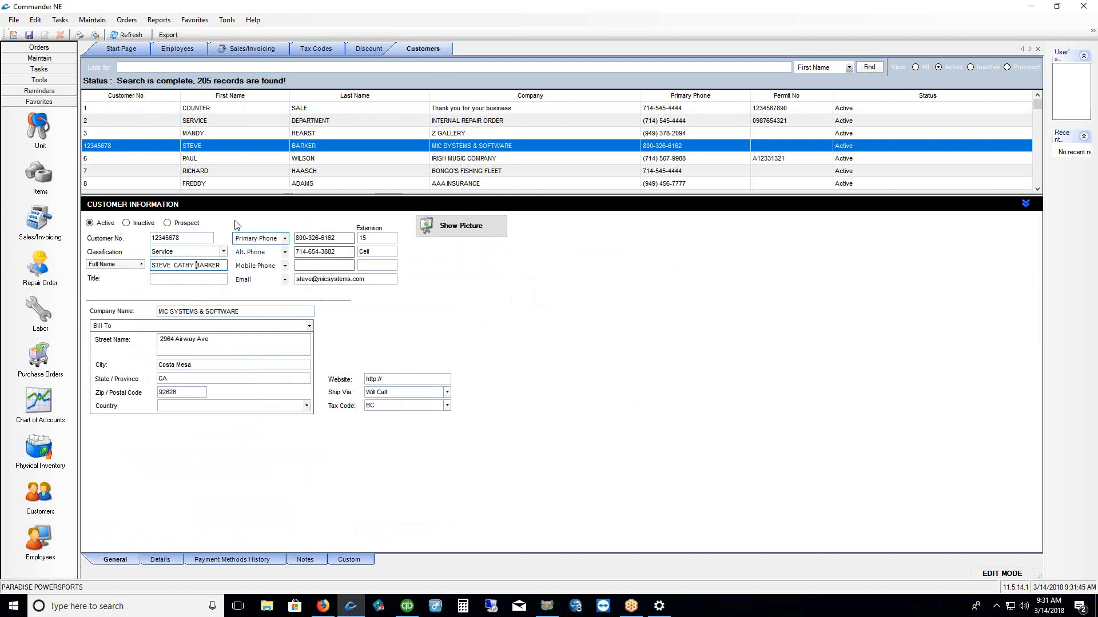
pyautogui.click(29, 35)
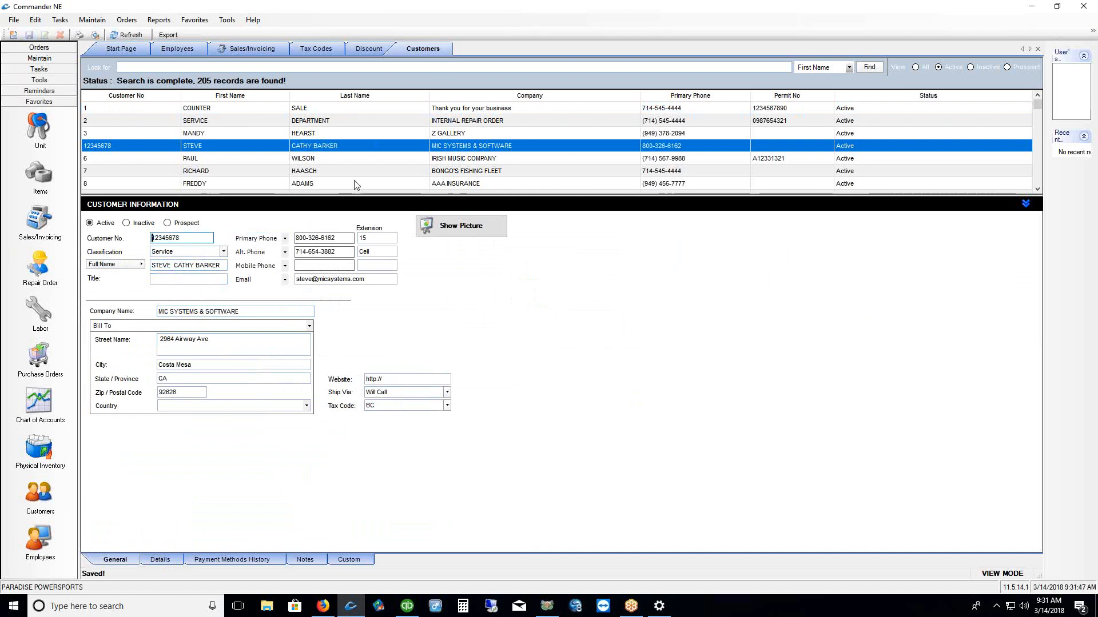
pyautogui.click(125, 265)
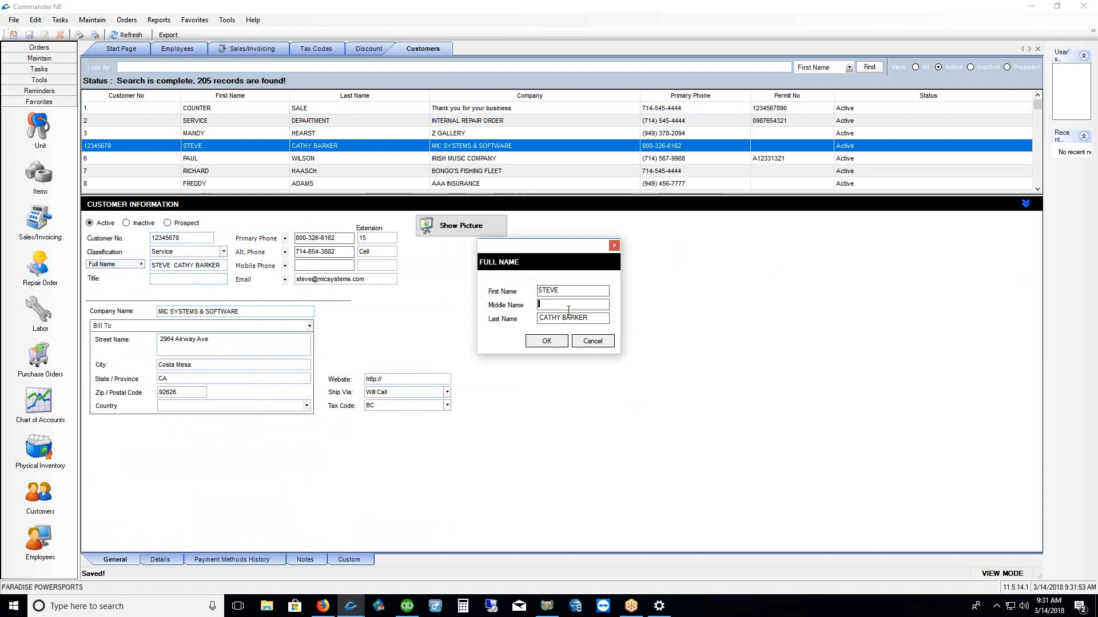
pyautogui.click(545, 339)
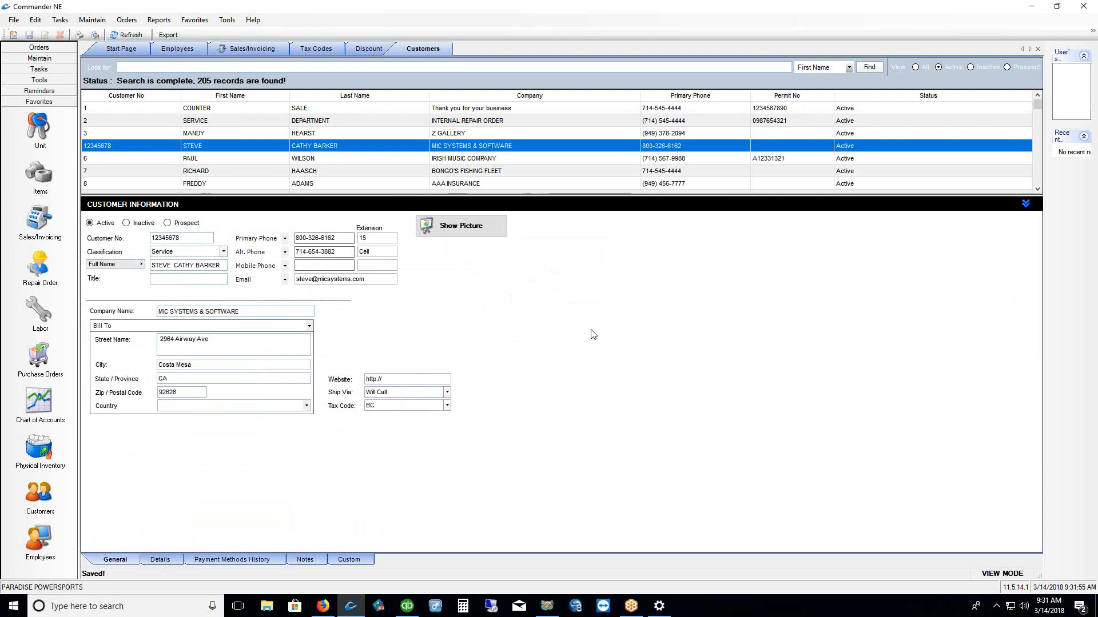
pyautogui.click(196, 266)
pyautogui.press('BackSpace')
pyautogui.press('BackSpace')
pyautogui.press('BackSpace')
pyautogui.press('BackSpace')
pyautogui.press('BackSpace')
pyautogui.press('BackSpace')
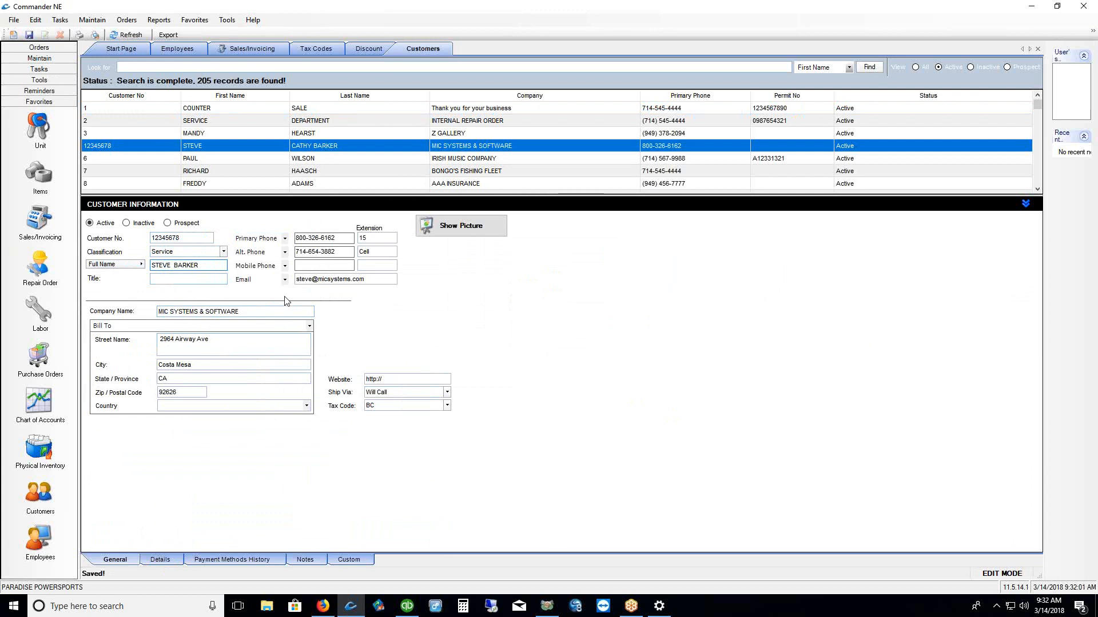
pyautogui.click(27, 34)
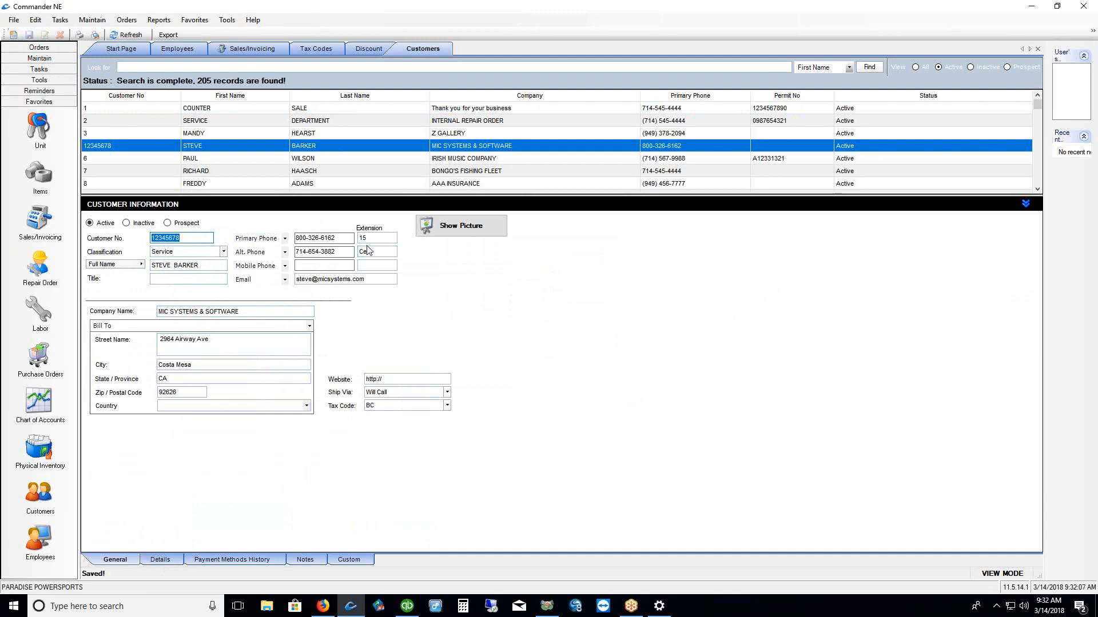
pyautogui.click(373, 279)
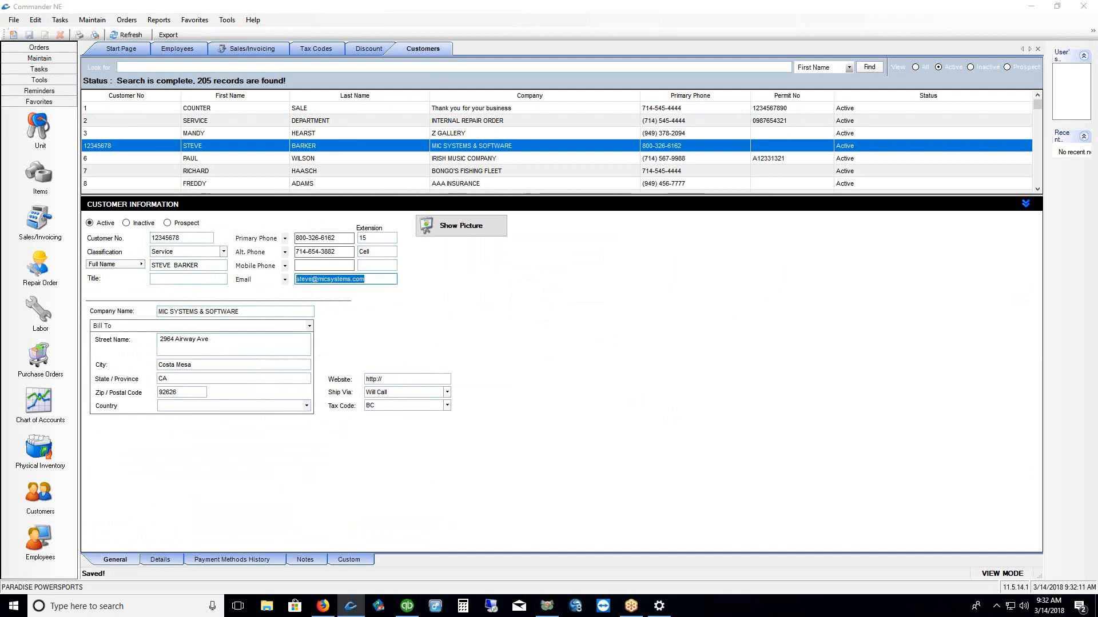
pyautogui.moveTo(337, 419); pyautogui.dragTo(388, 418)
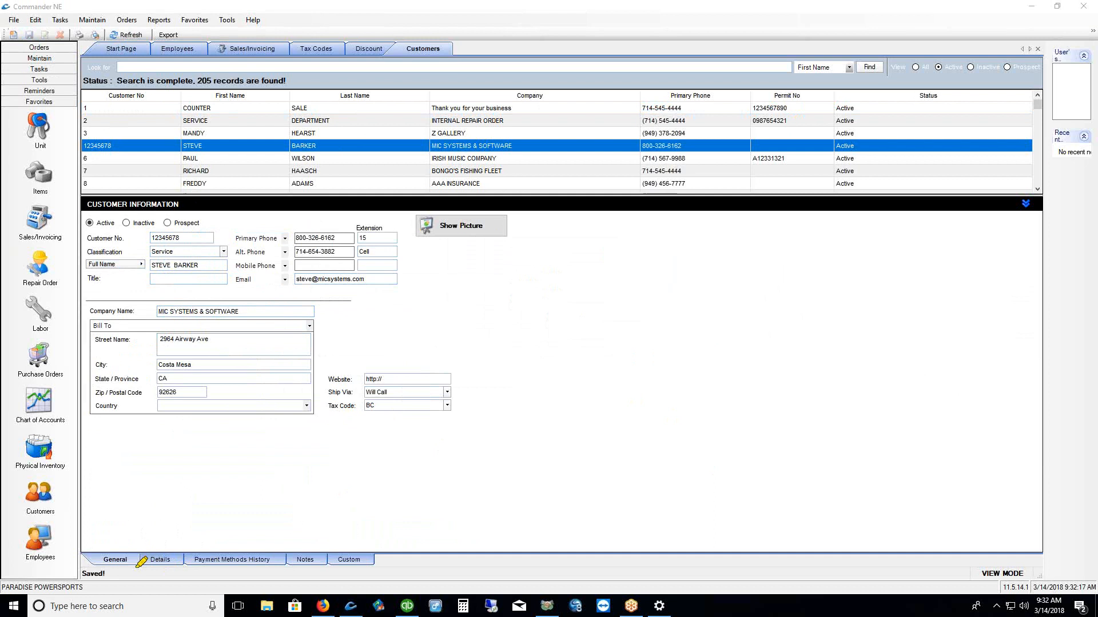
pyautogui.moveTo(137, 572); pyautogui.dragTo(173, 572)
# Choose L10 from the code-sorted Discount Code list on the Details page and save the customer
pyautogui.click(160, 561)
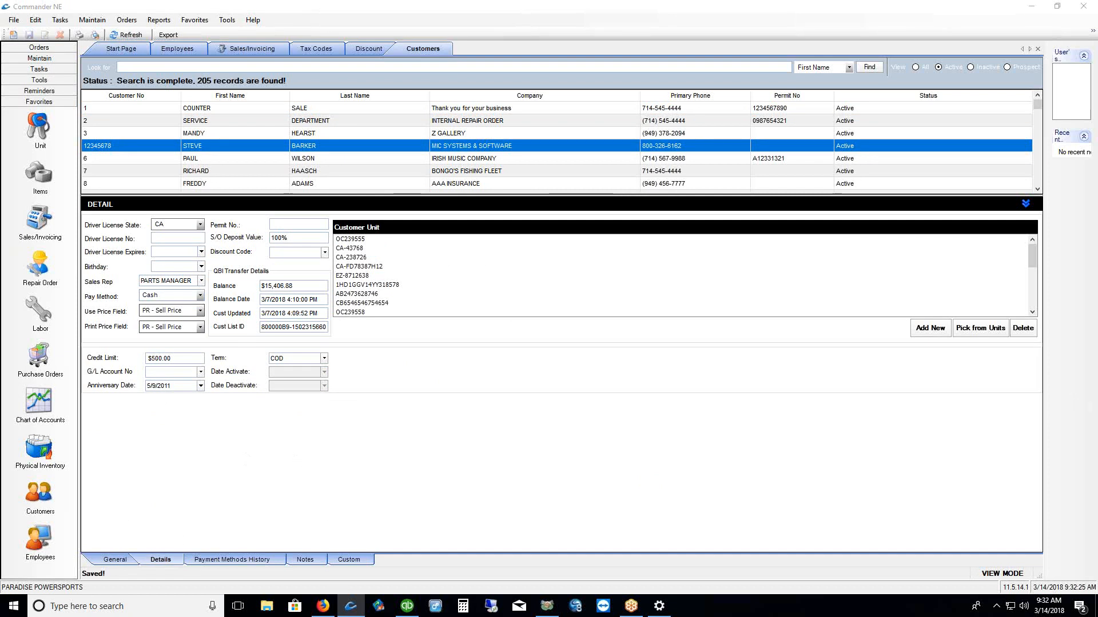
pyautogui.moveTo(221, 261); pyautogui.dragTo(287, 263)
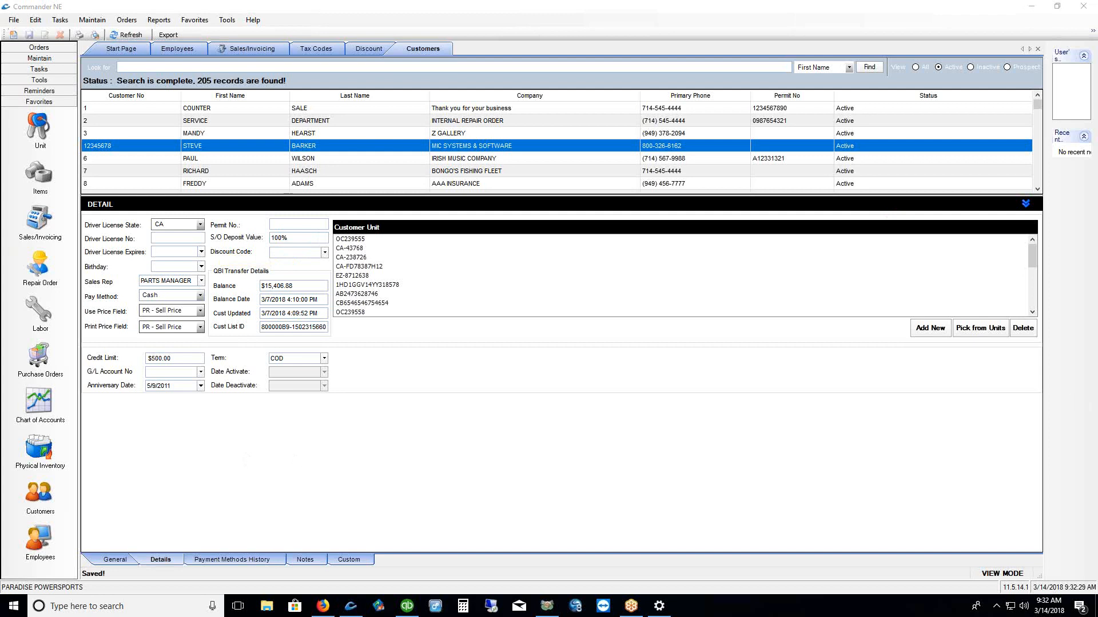
pyautogui.click(324, 253)
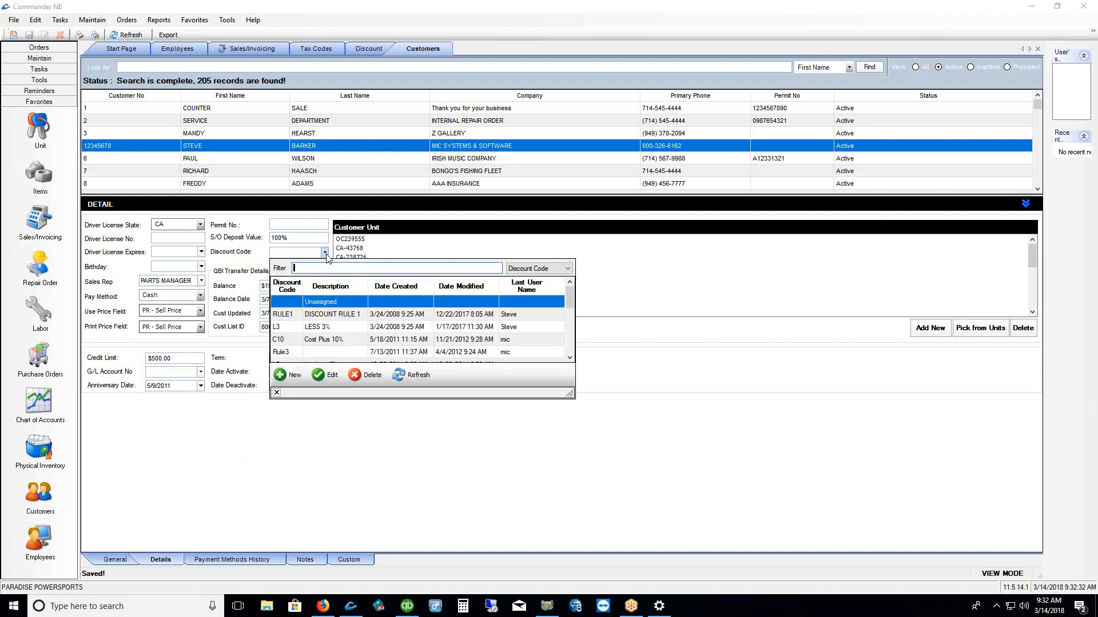
pyautogui.click(416, 382)
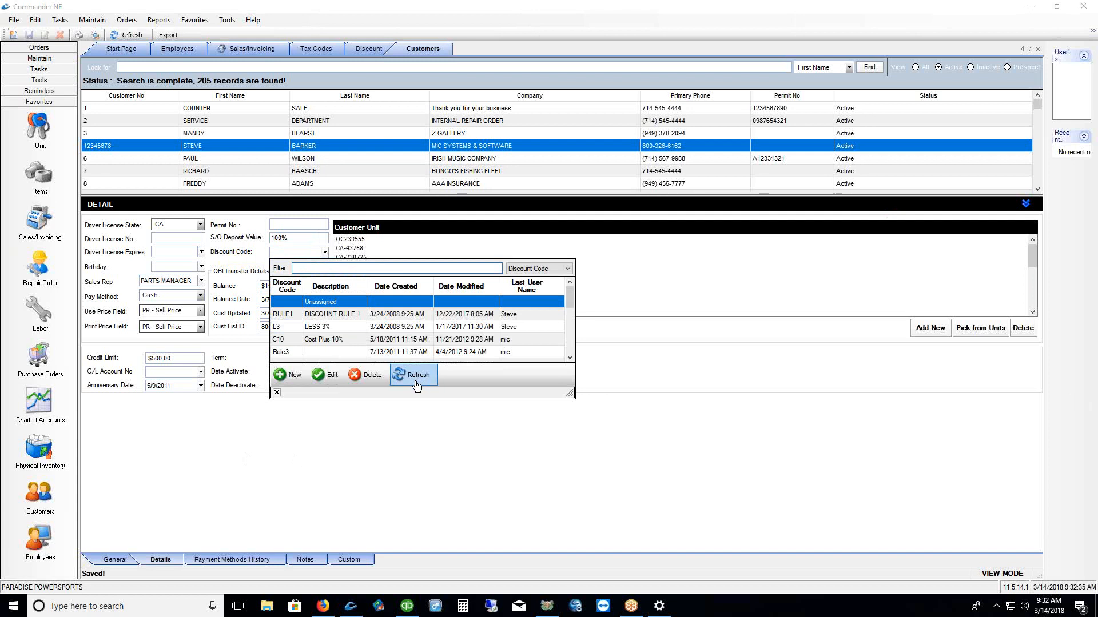
pyautogui.click(416, 379)
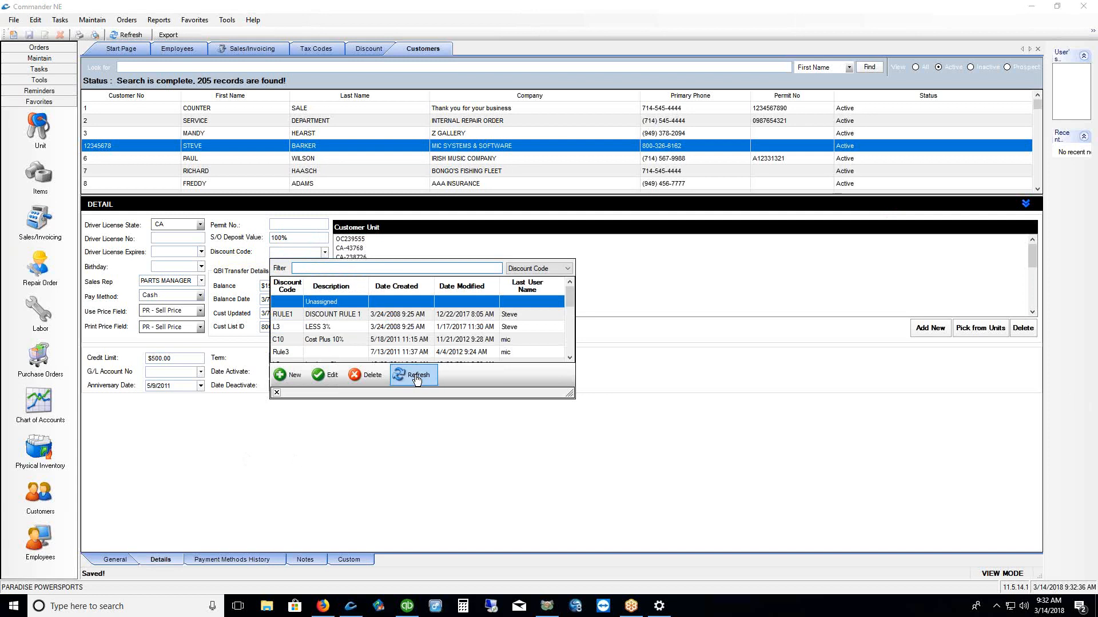
pyautogui.click(284, 291)
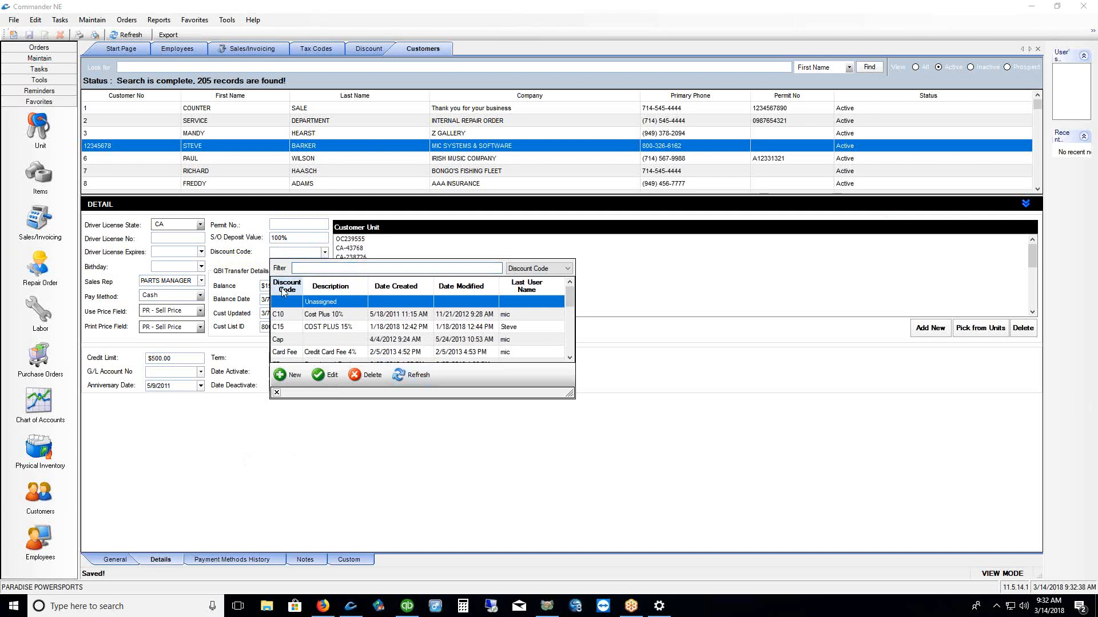
pyautogui.click(570, 326)
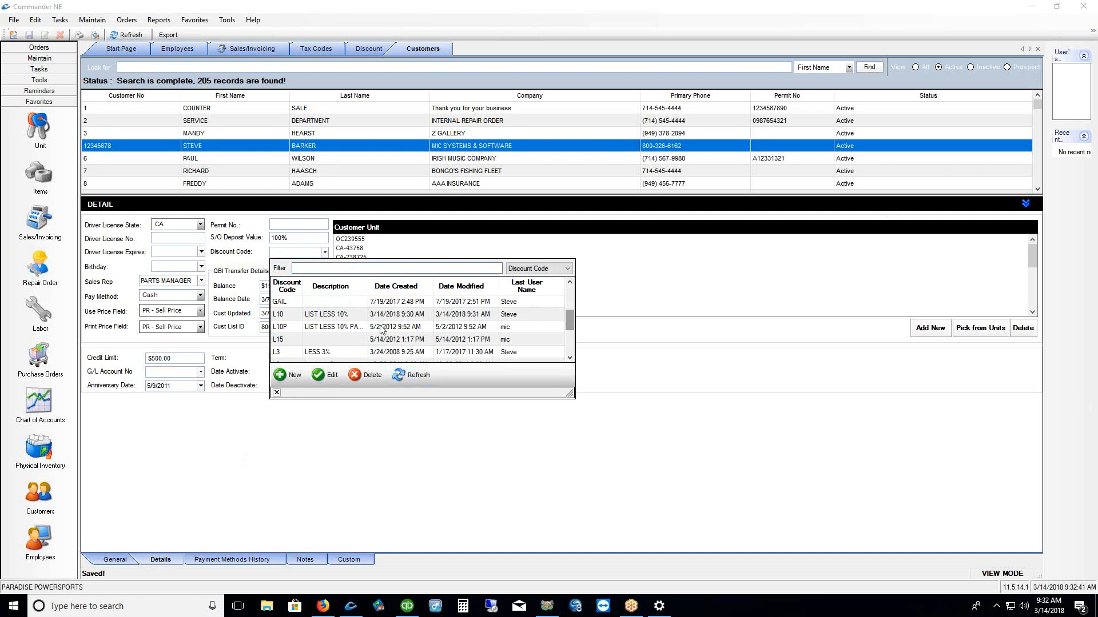
pyautogui.click(353, 319)
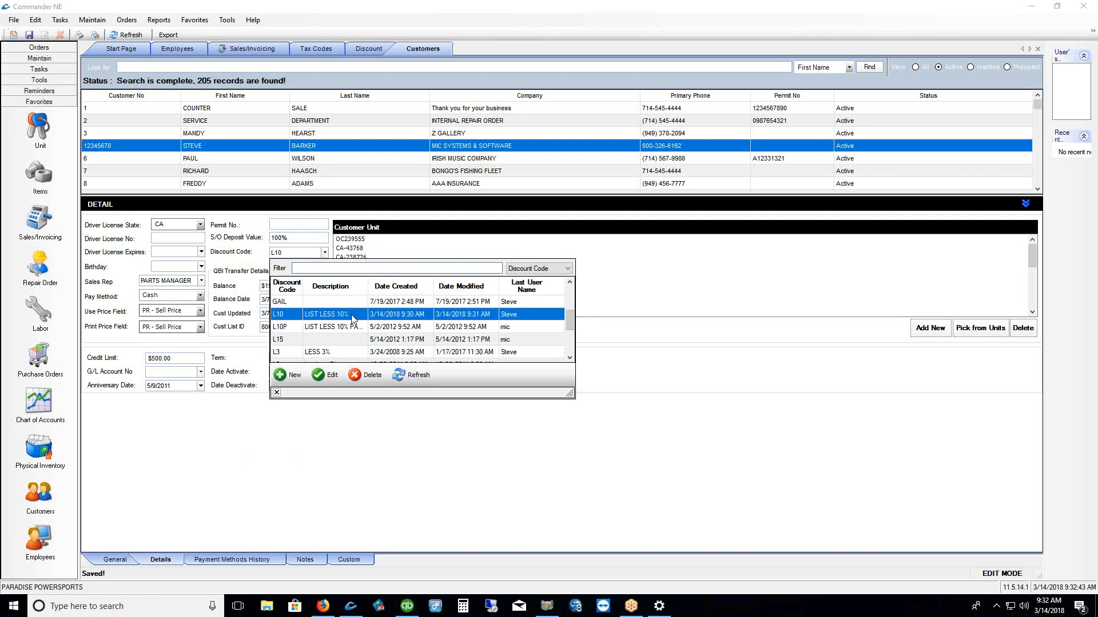
pyautogui.click(276, 393)
pyautogui.moveTo(293, 252); pyautogui.dragTo(267, 252)
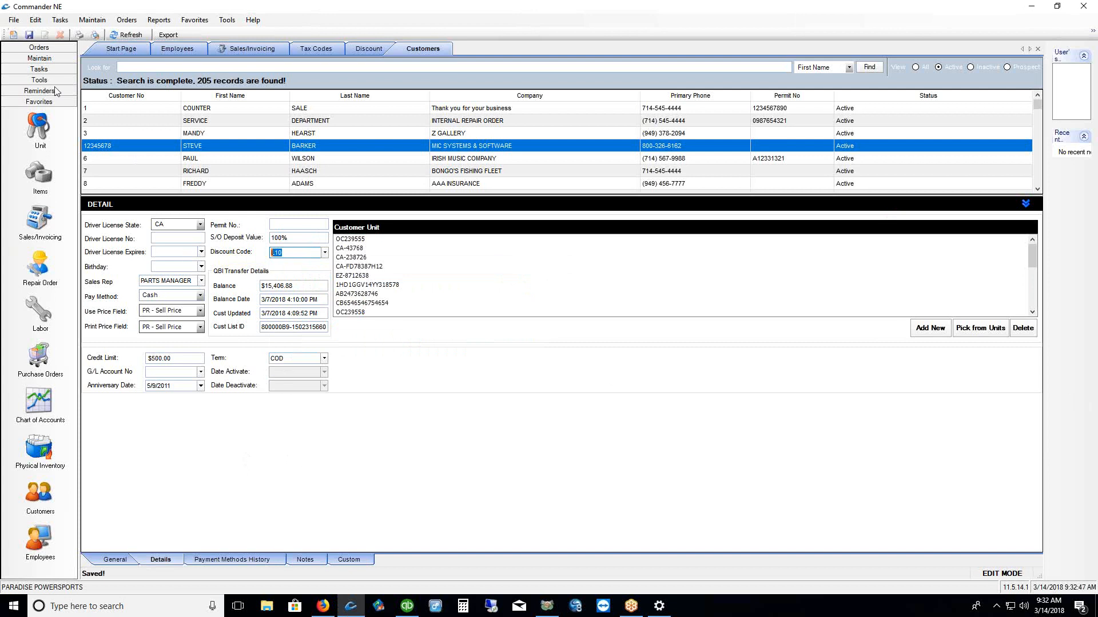
pyautogui.click(30, 36)
pyautogui.moveTo(284, 253); pyautogui.dragTo(250, 254)
pyautogui.click(200, 310)
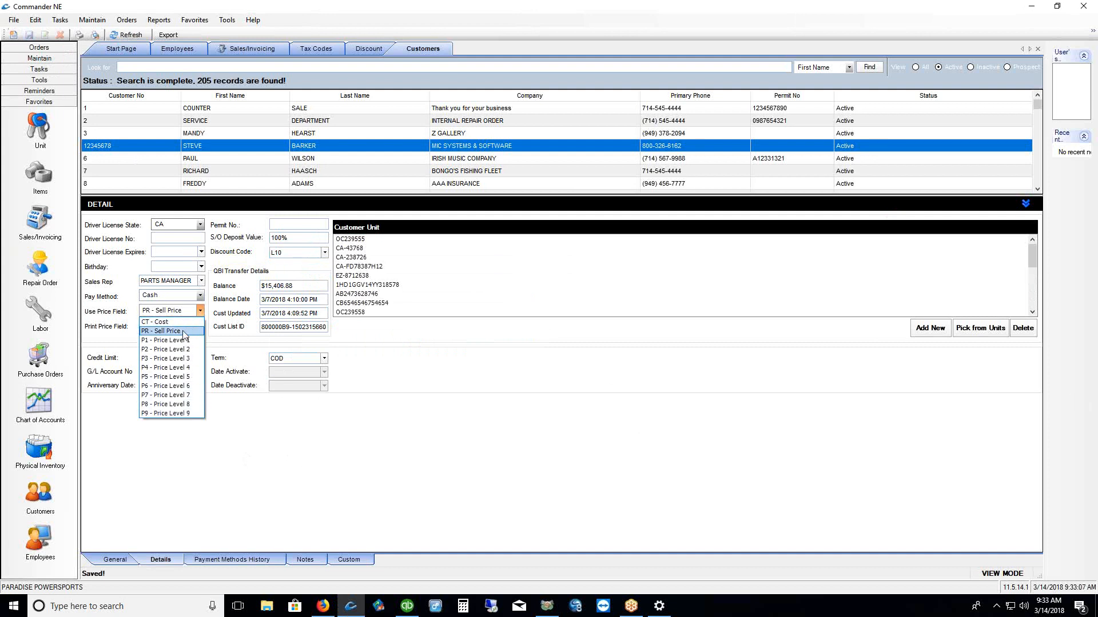
pyautogui.click(181, 332)
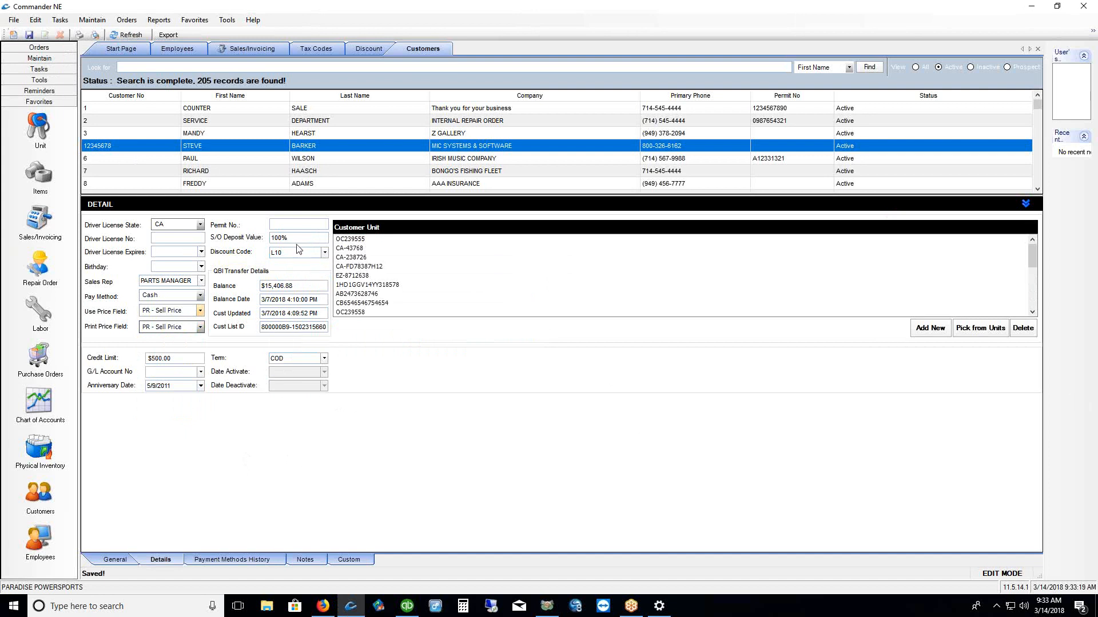
pyautogui.moveTo(297, 239); pyautogui.dragTo(272, 241)
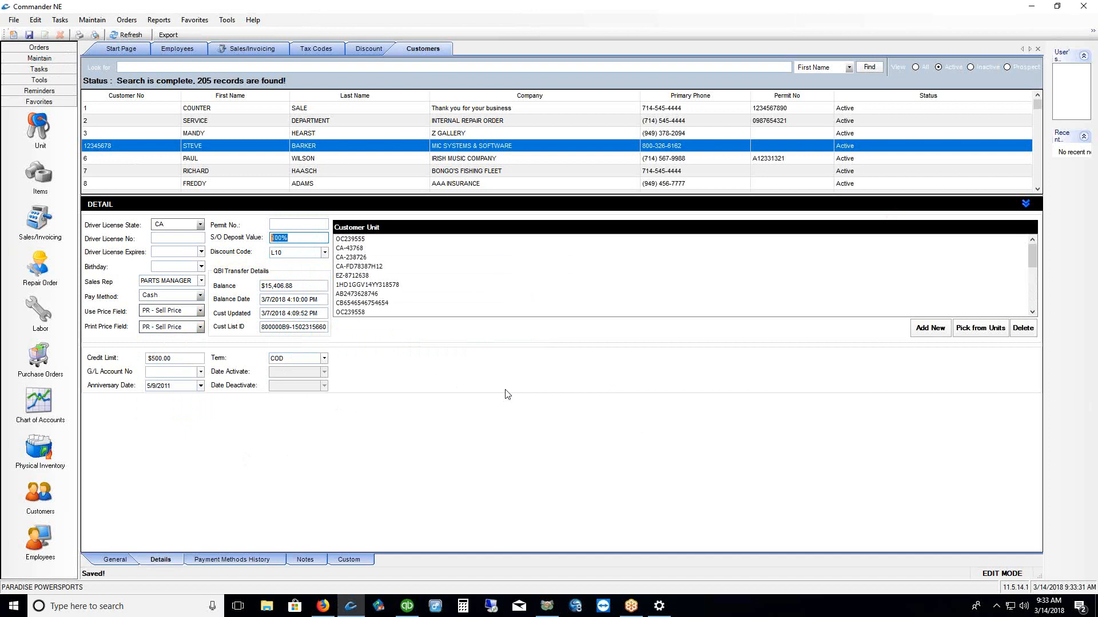
# Open Preferences and inspect the 100% invoice deposit amount in the task settings
pyautogui.click(91, 20)
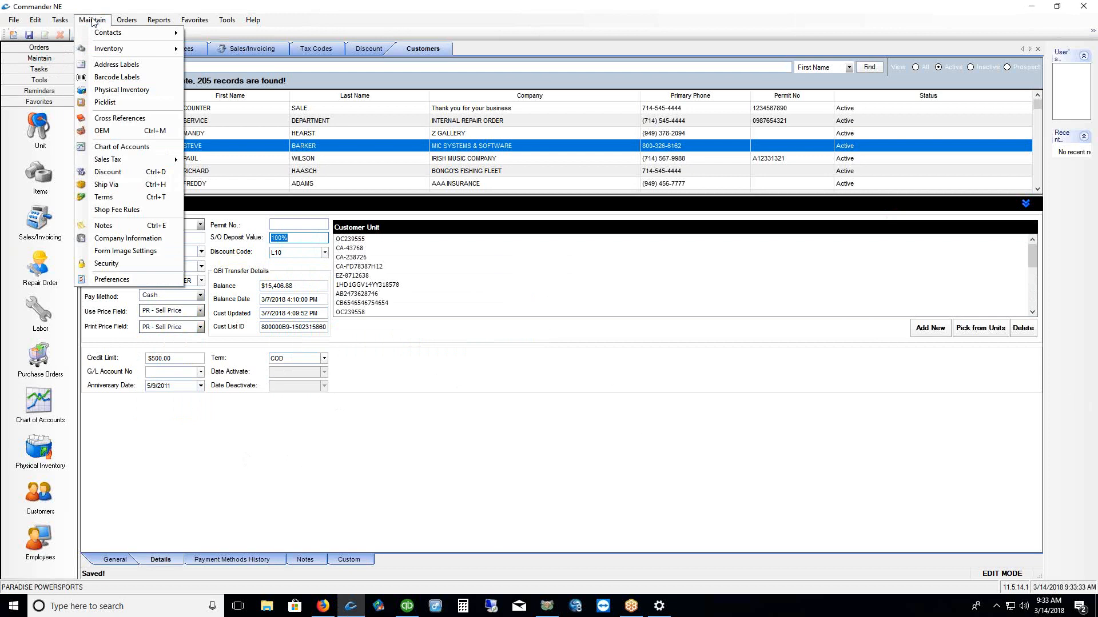
pyautogui.click(119, 281)
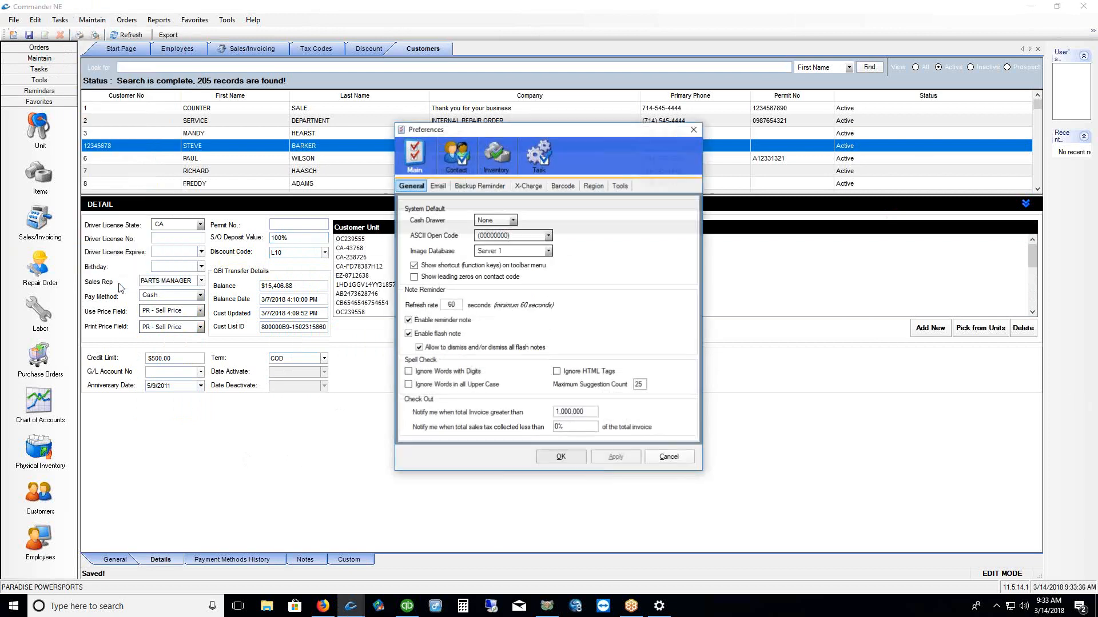
pyautogui.click(539, 159)
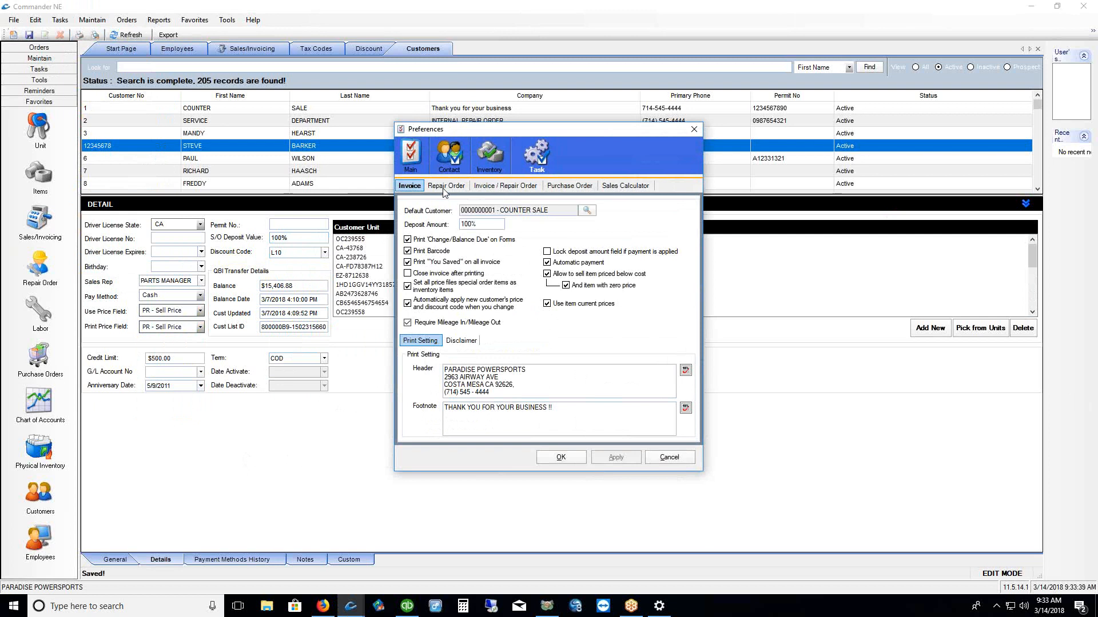
pyautogui.click(423, 188)
pyautogui.click(414, 187)
pyautogui.moveTo(485, 225); pyautogui.dragTo(450, 227)
pyautogui.click(504, 225)
# Compare invoice and repair order deposit amounts, then cancel Preferences without changes
pyautogui.click(448, 187)
pyautogui.click(414, 187)
pyautogui.moveTo(460, 225); pyautogui.dragTo(479, 226)
pyautogui.click(448, 186)
pyautogui.moveTo(460, 221); pyautogui.dragTo(476, 222)
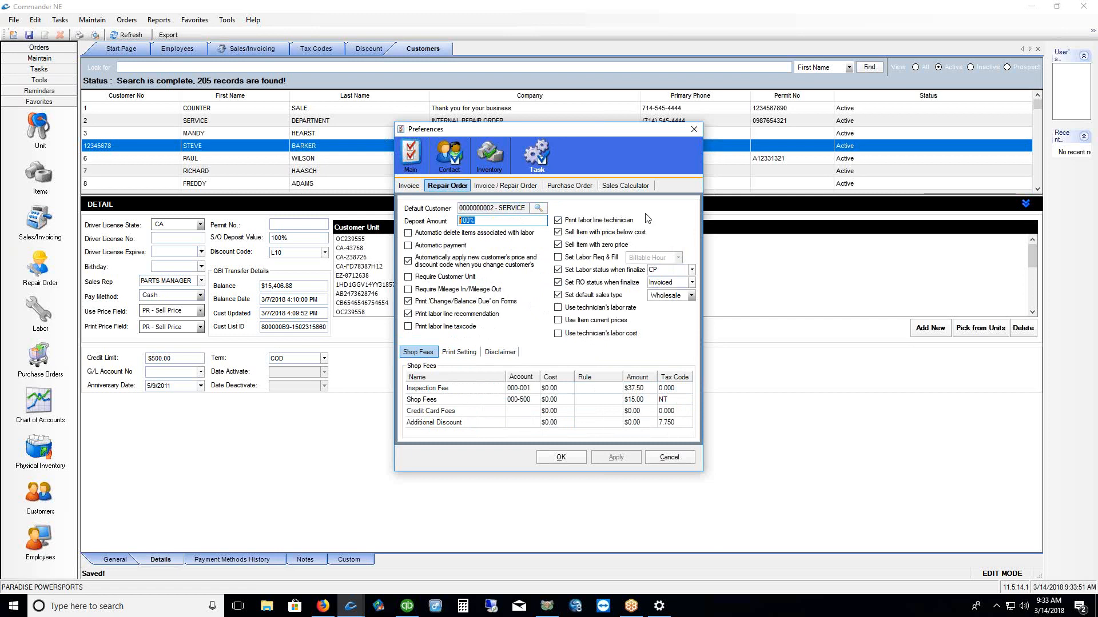
pyautogui.click(410, 187)
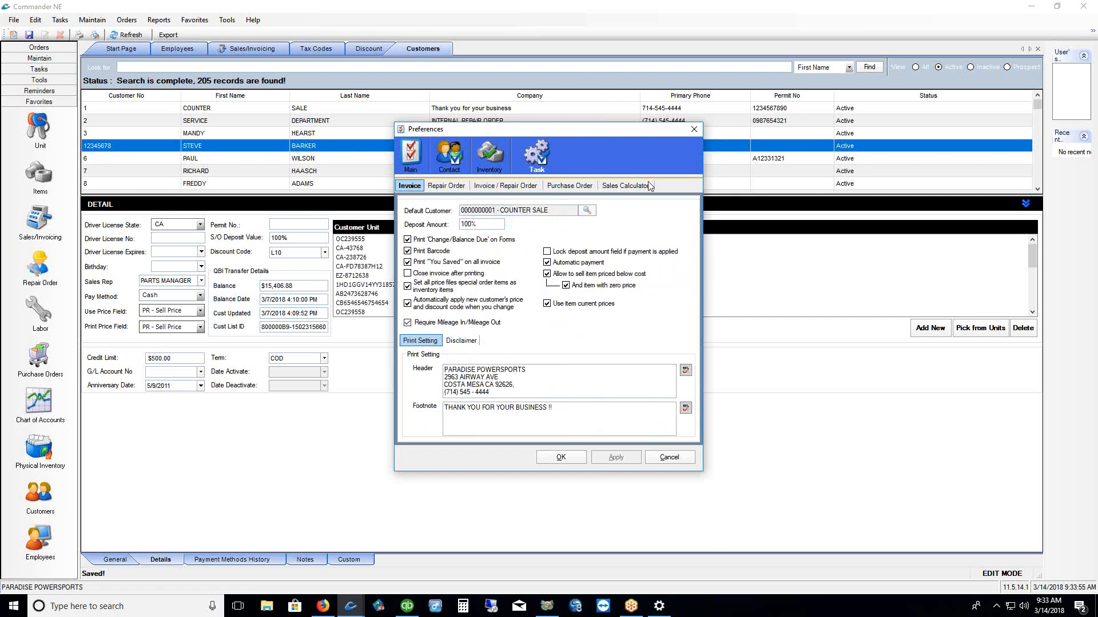
pyautogui.click(666, 457)
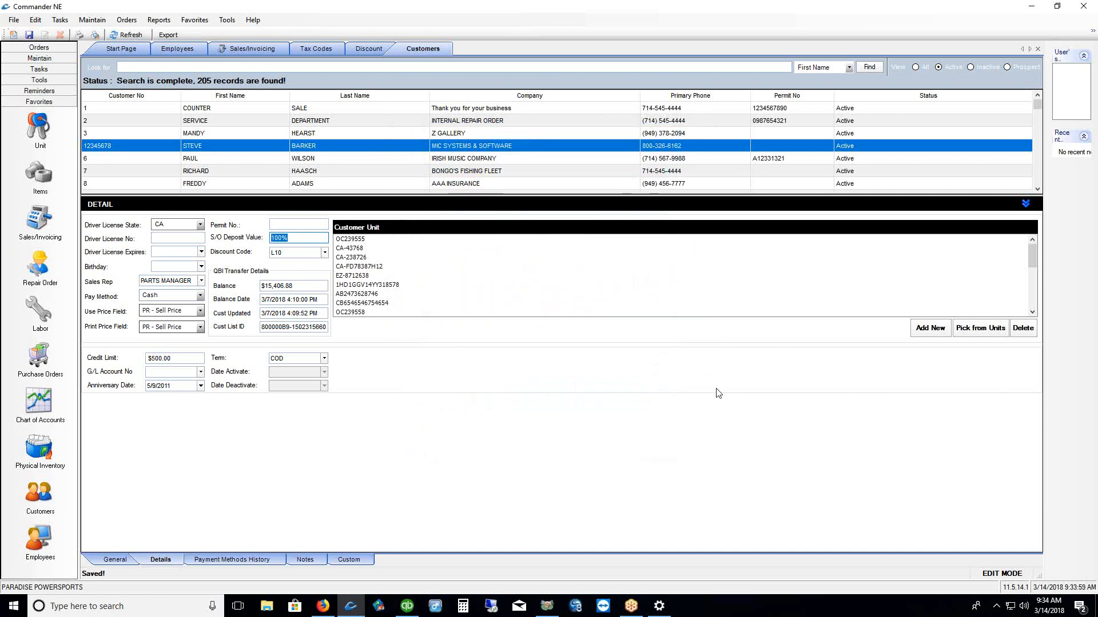
# Set the customer's S/O Deposit Value to 50% and save
pyautogui.write('0%%')
pyautogui.moveTo(294, 238); pyautogui.dragTo(270, 239)
pyautogui.click(30, 34)
pyautogui.click(299, 237)
# Check the customer's BC tax code on the General page, then bring up Sales/Invoicing
pyautogui.click(115, 559)
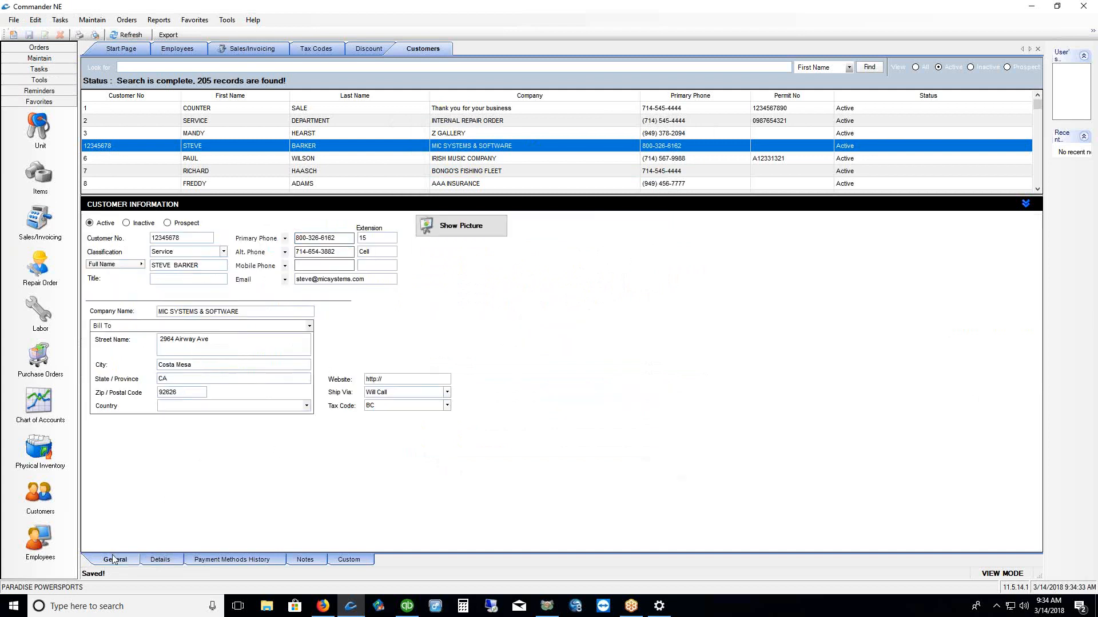
pyautogui.click(386, 406)
pyautogui.click(36, 223)
# Start a new quote and assign the L10-discount customer, found by last-name search
pyautogui.rightClick(349, 189)
pyautogui.click(357, 208)
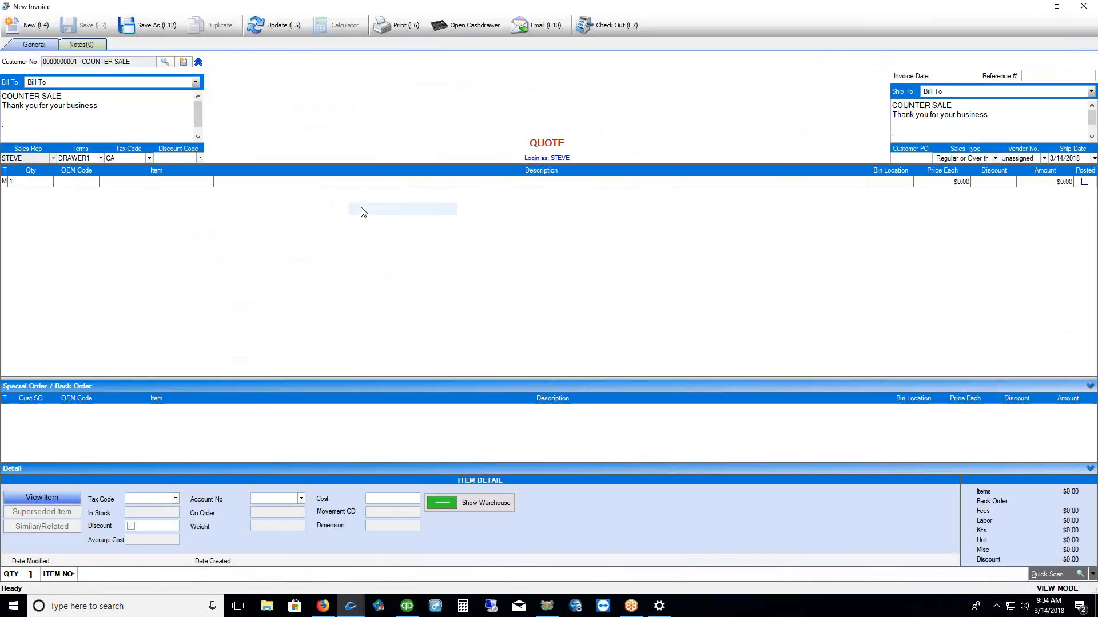
pyautogui.click(165, 61)
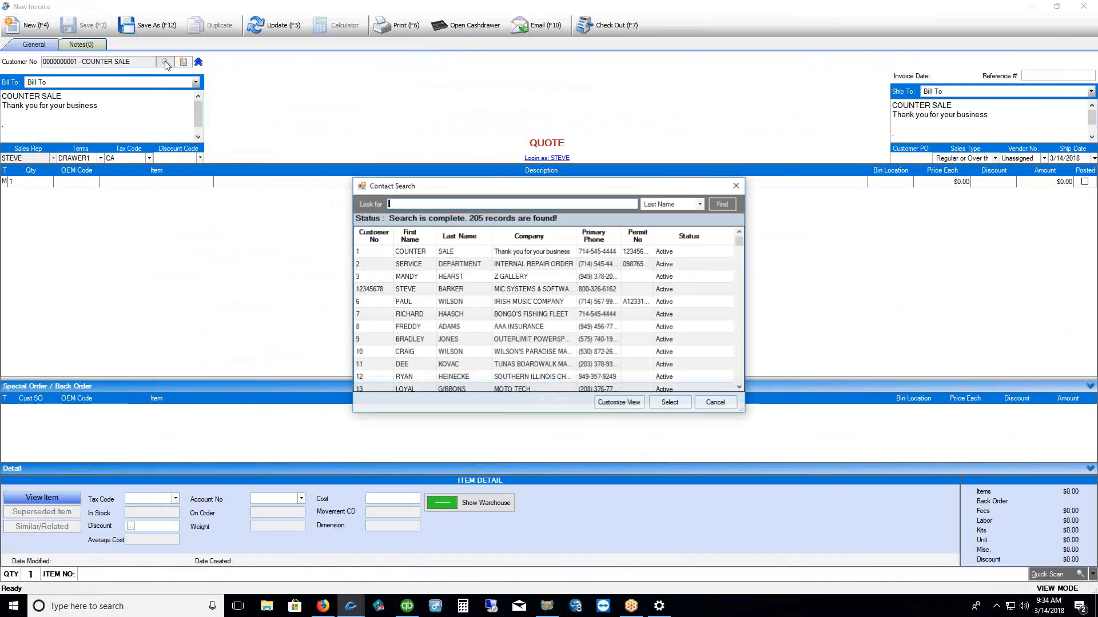
pyautogui.write('BAR')
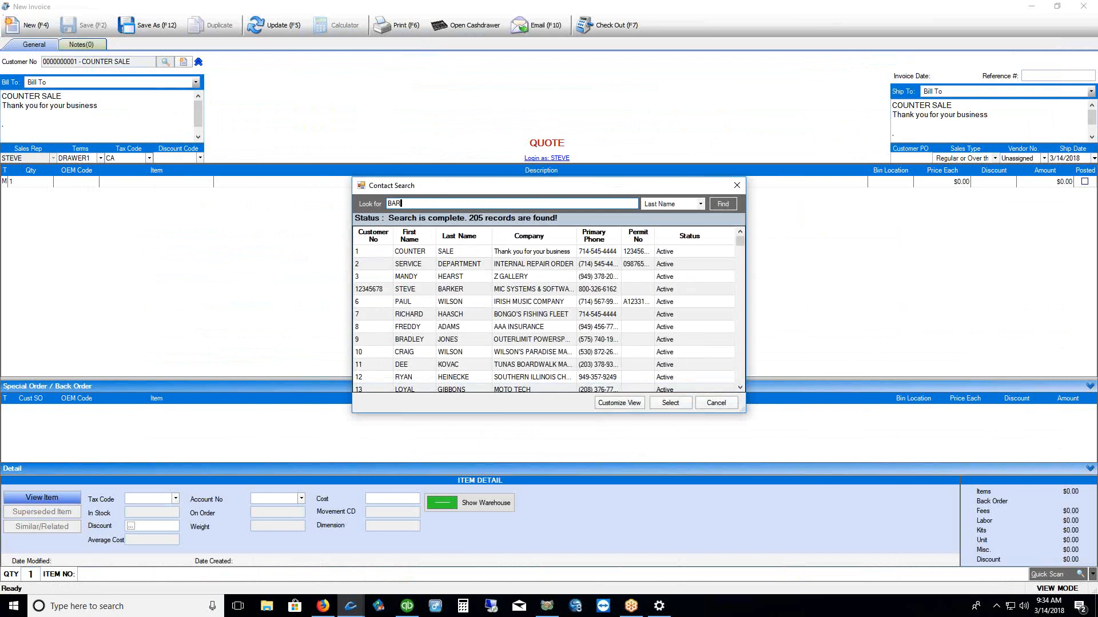
pyautogui.write('K')
pyautogui.click(722, 205)
pyautogui.click(454, 253)
pyautogui.click(669, 404)
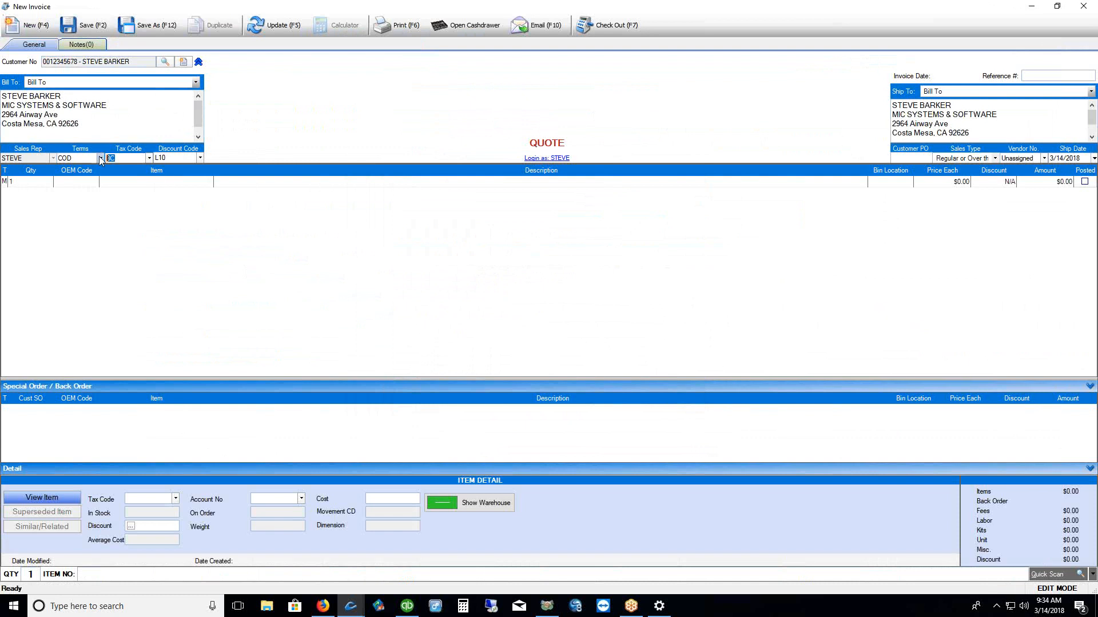
pyautogui.press('Tab')
# Add part 010105 RD27 DIFF CASE 6 BOLT from the ALL ISLAND category as a special order
pyautogui.click(175, 181)
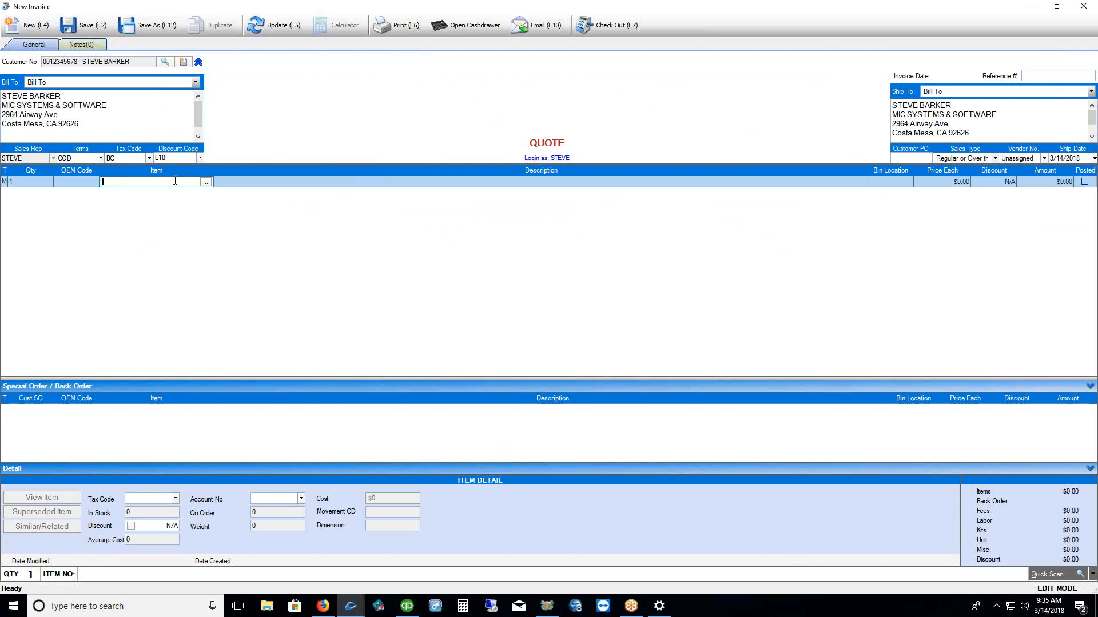
pyautogui.click(205, 182)
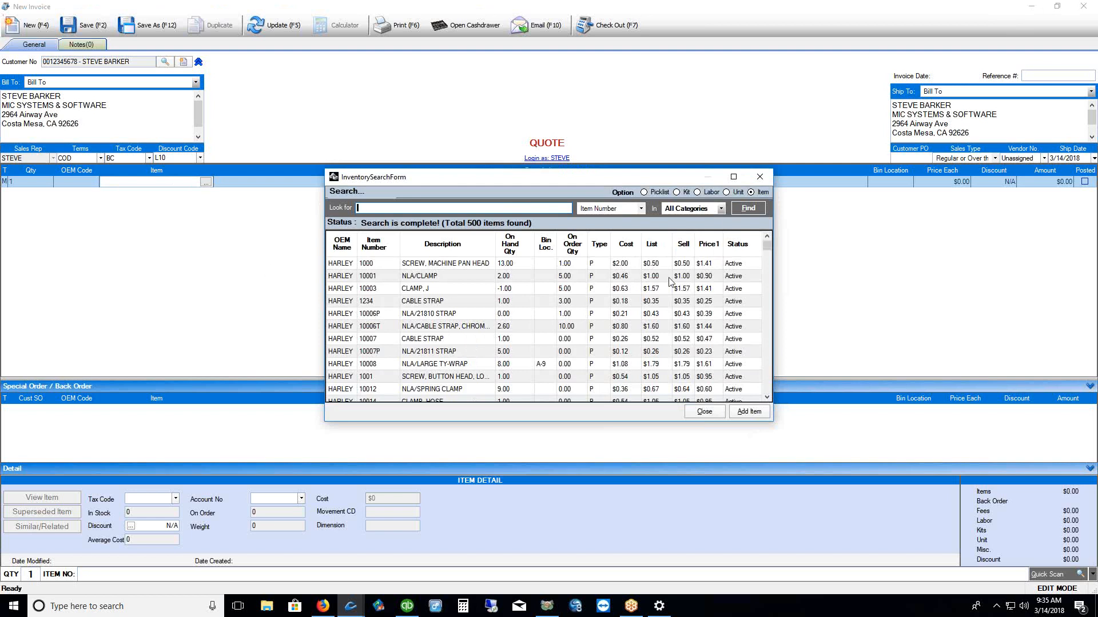
pyautogui.scroll(-10, 669, 281)
pyautogui.click(718, 209)
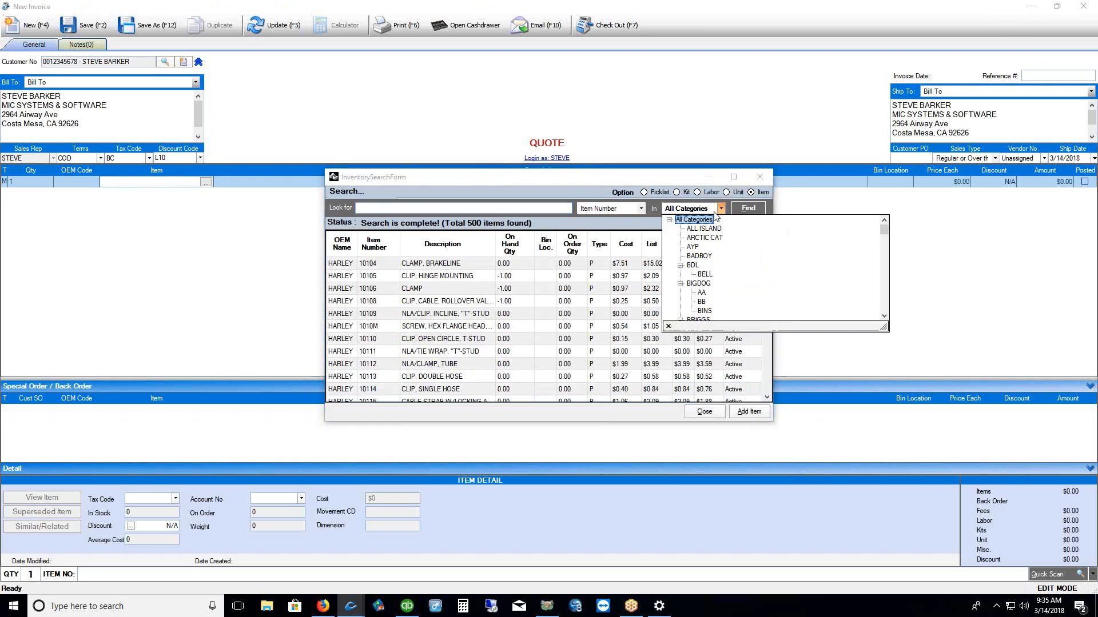
pyautogui.click(704, 228)
pyautogui.click(743, 211)
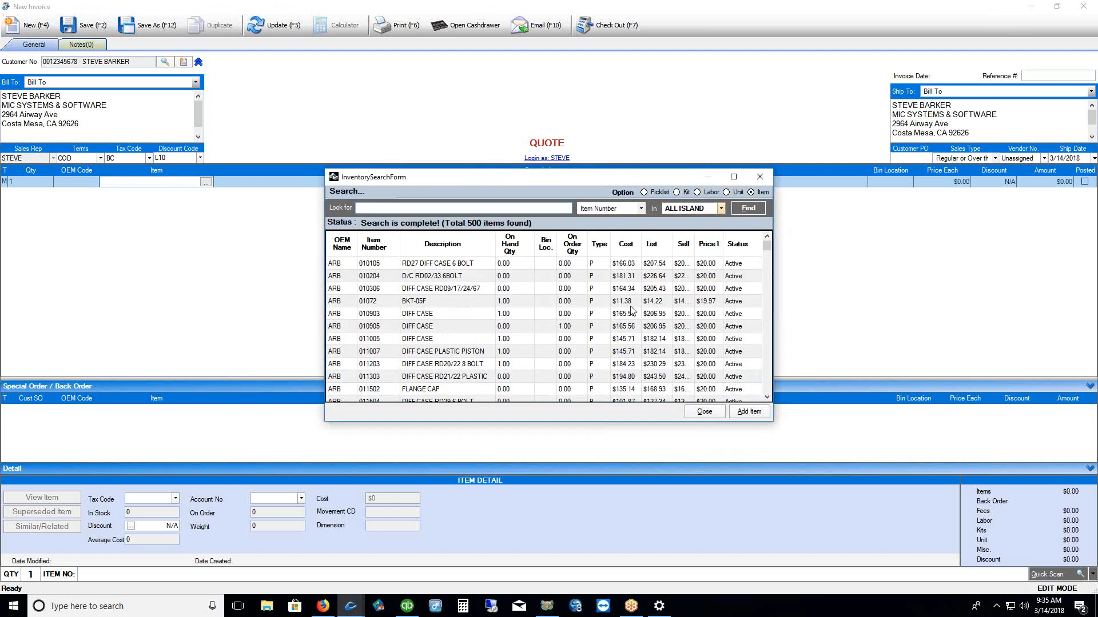
pyautogui.click(578, 268)
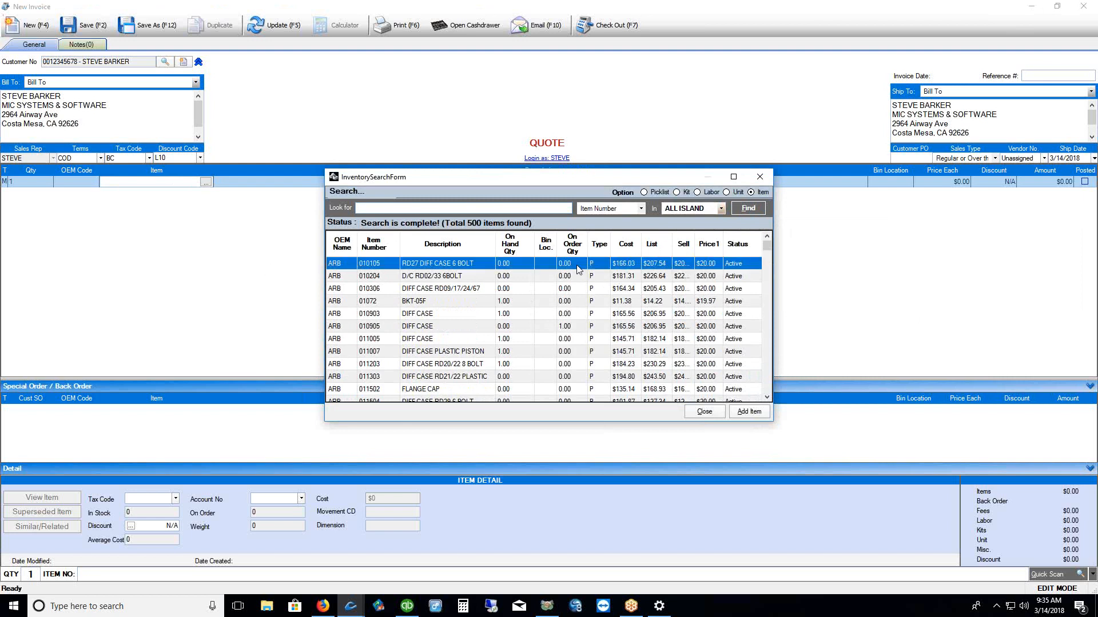
pyautogui.click(747, 413)
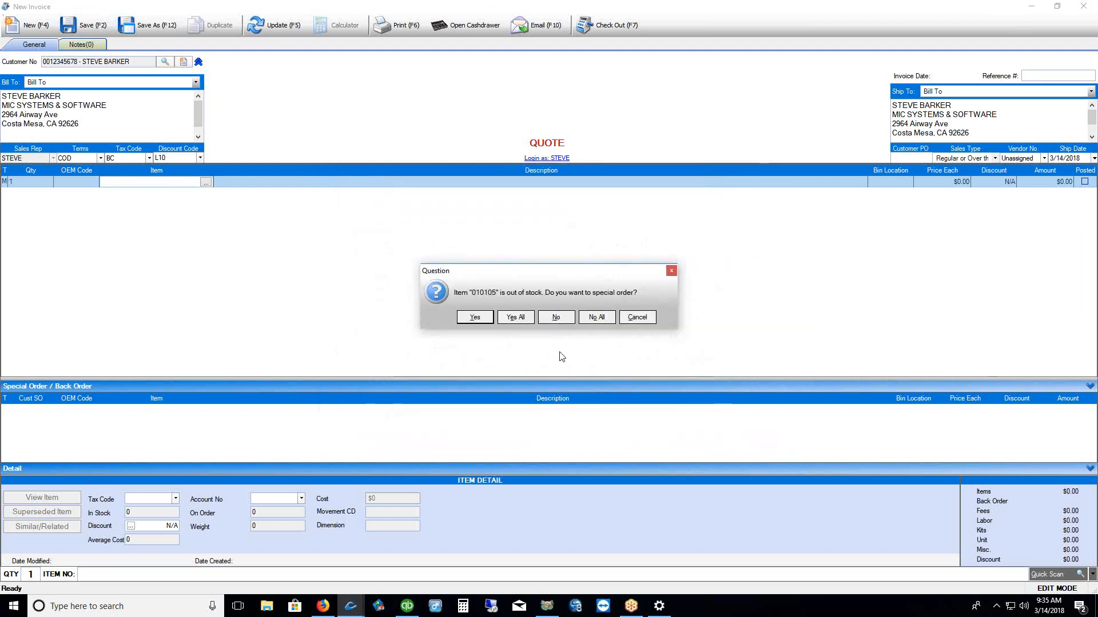
pyautogui.click(476, 317)
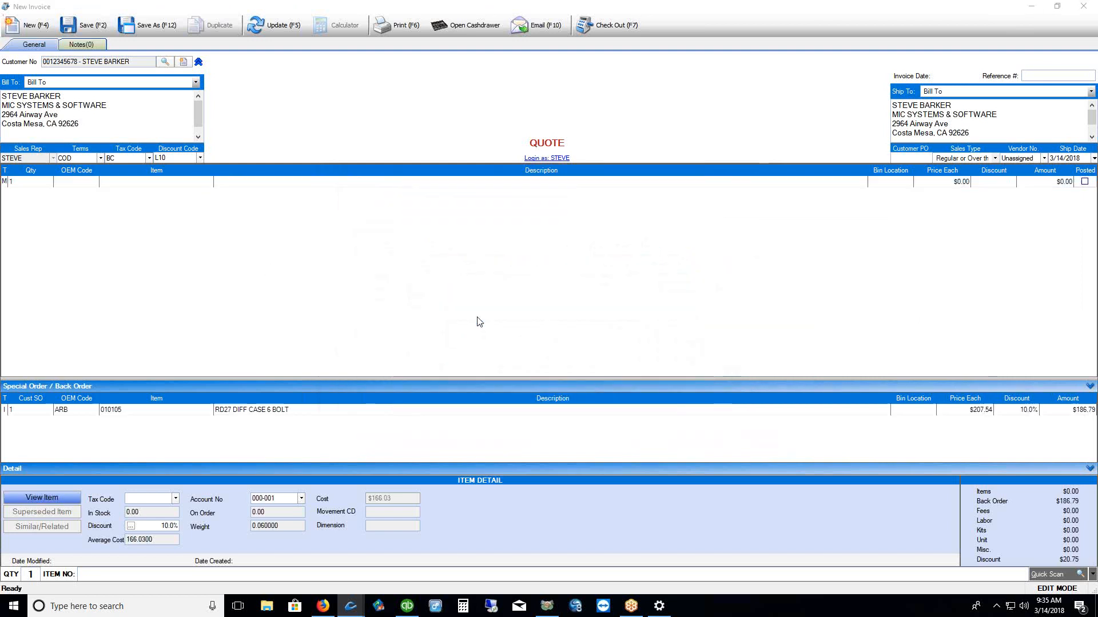
# Raise the checkout's special-order deposit from 50% to 100%, then close checkout and the quote
pyautogui.click(617, 34)
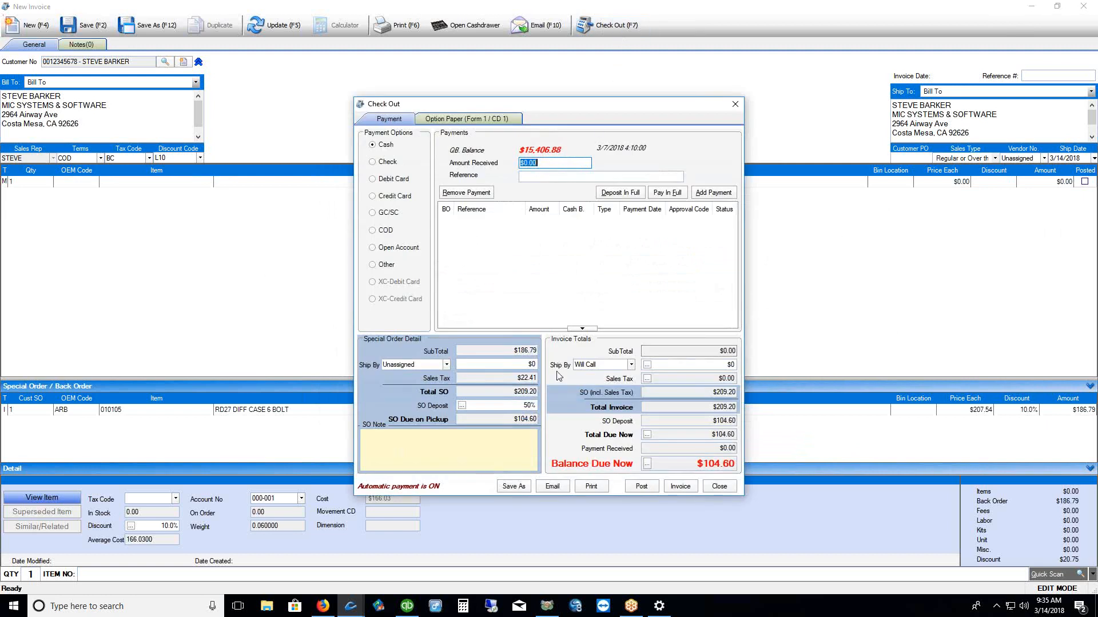
pyautogui.moveTo(521, 406); pyautogui.dragTo(569, 405)
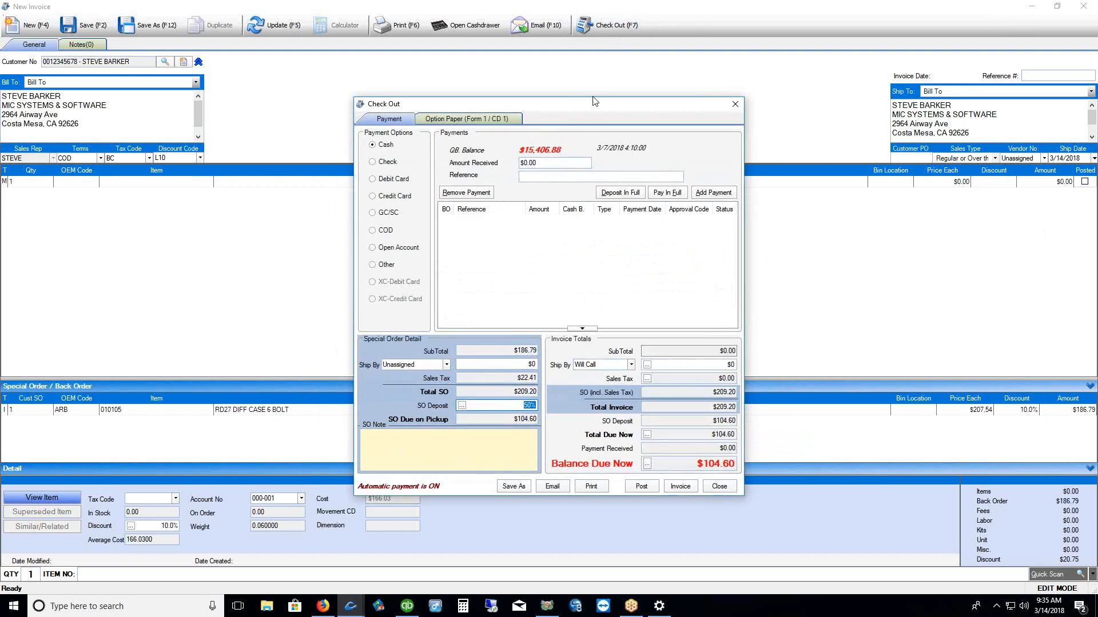
pyautogui.moveTo(568, 109); pyautogui.dragTo(543, 78)
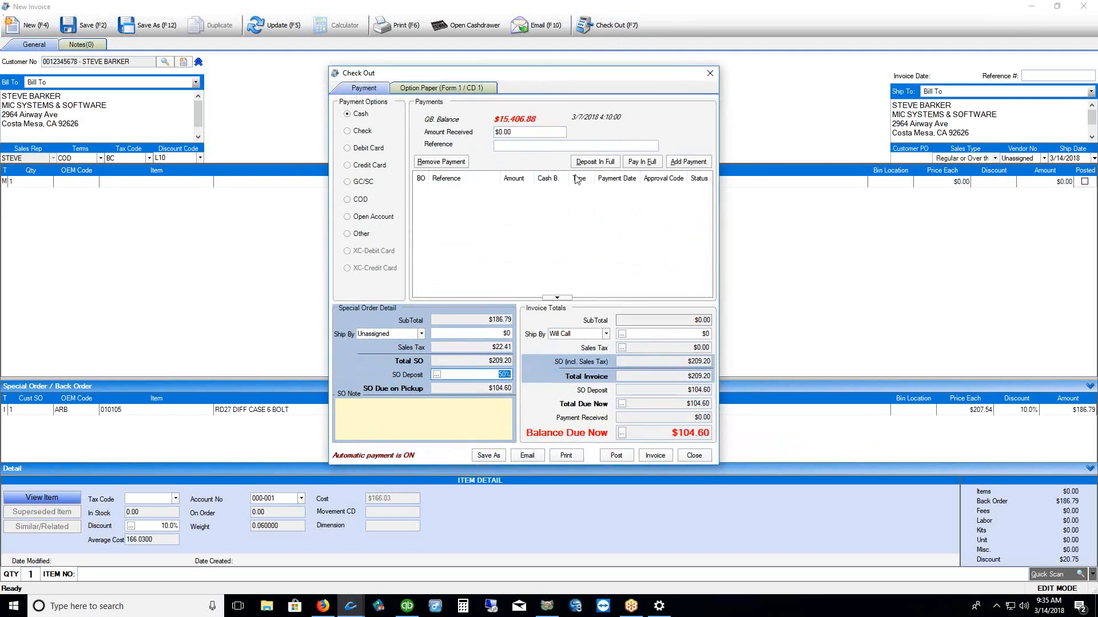
pyautogui.click(694, 433)
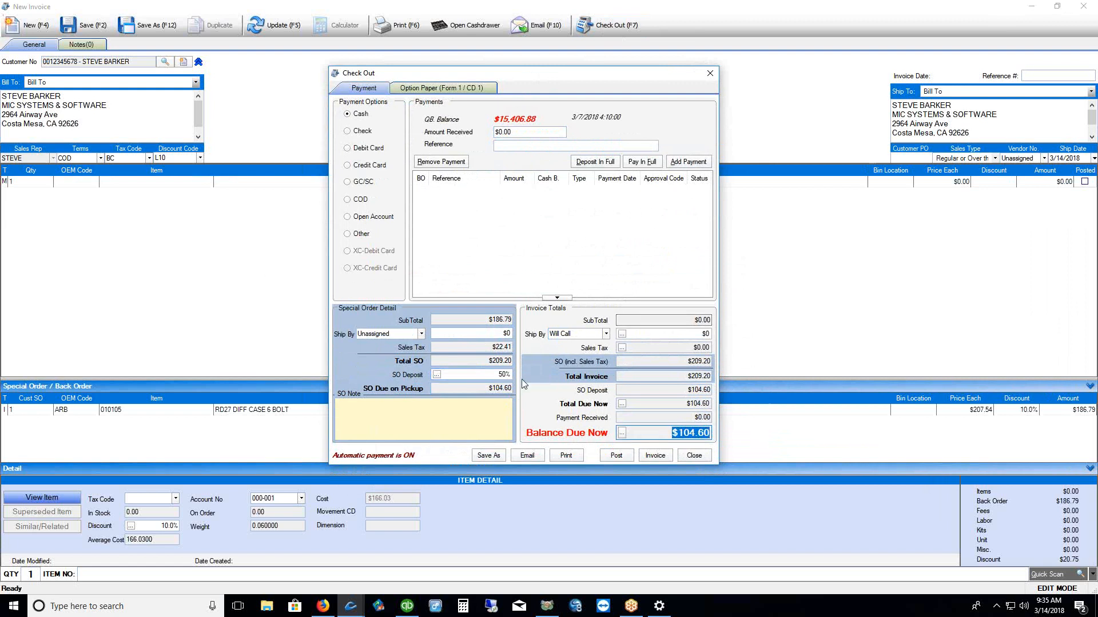
pyautogui.press('Tab')
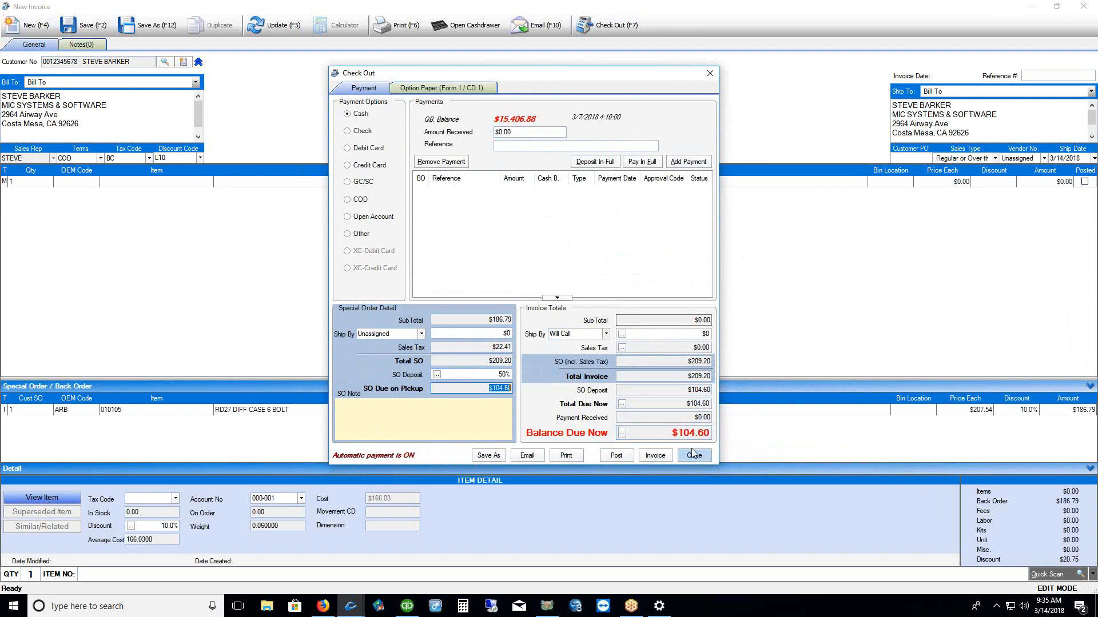
pyautogui.click(497, 375)
pyautogui.write('0')
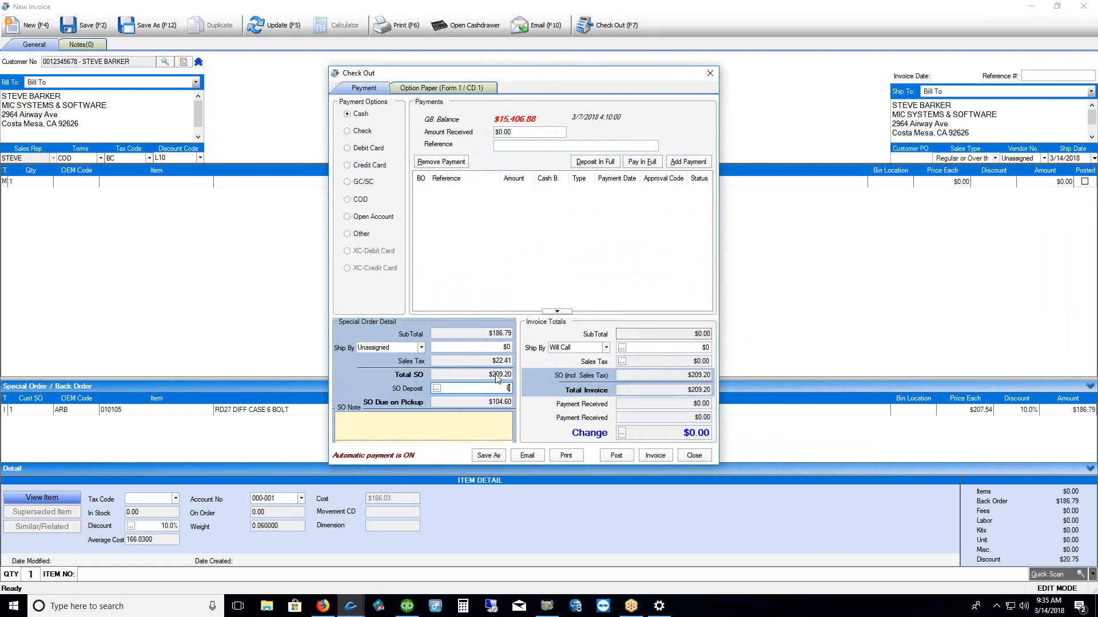
pyautogui.write('100')
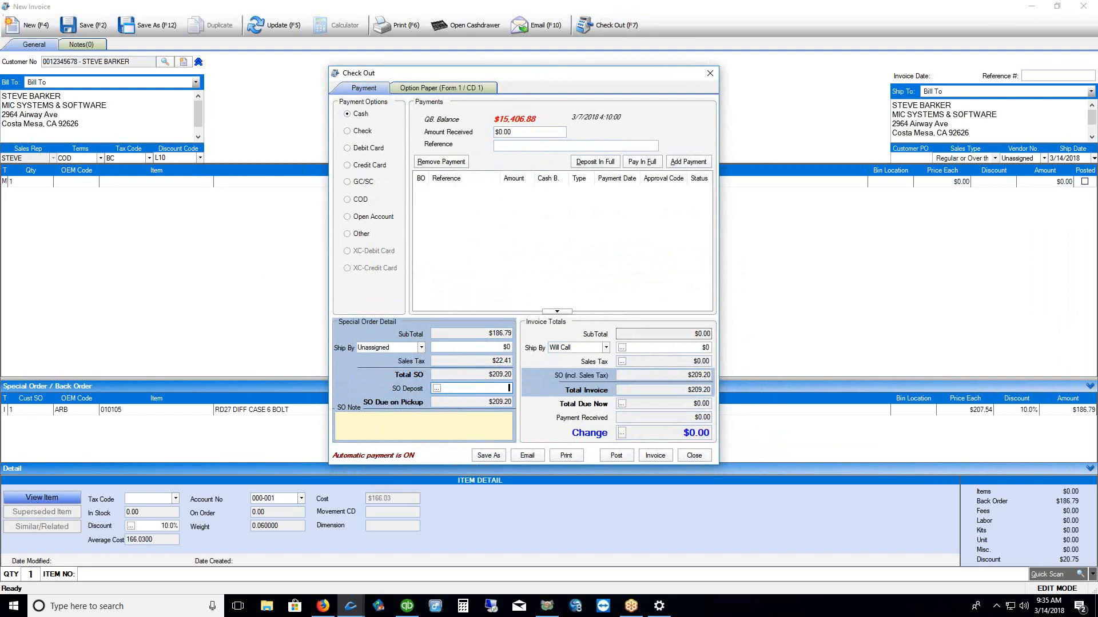
pyautogui.press('Return')
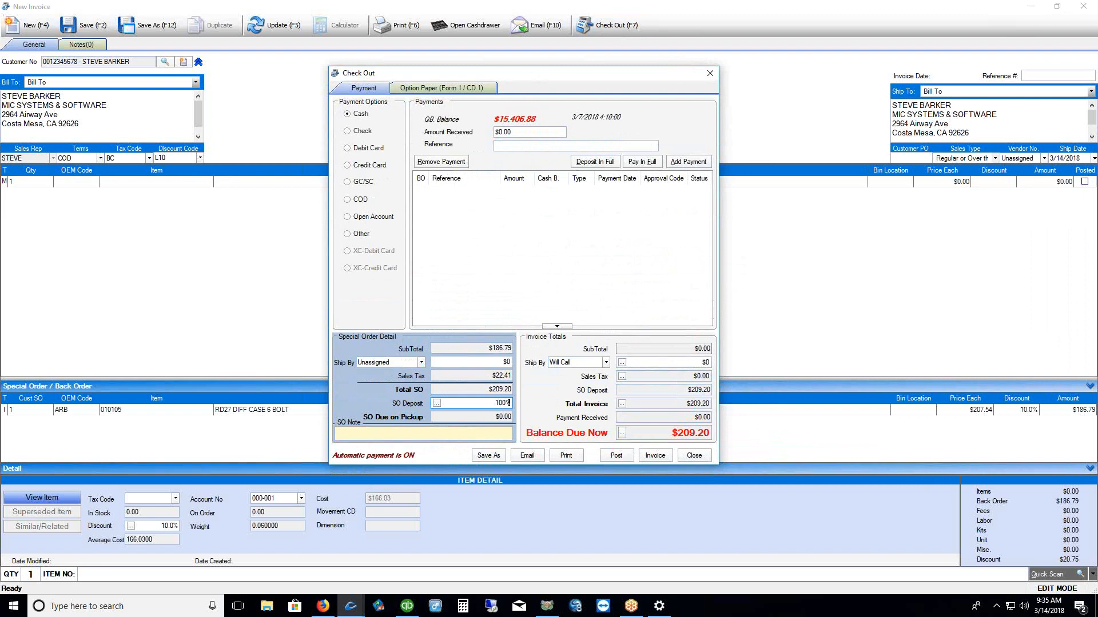
pyautogui.click(710, 75)
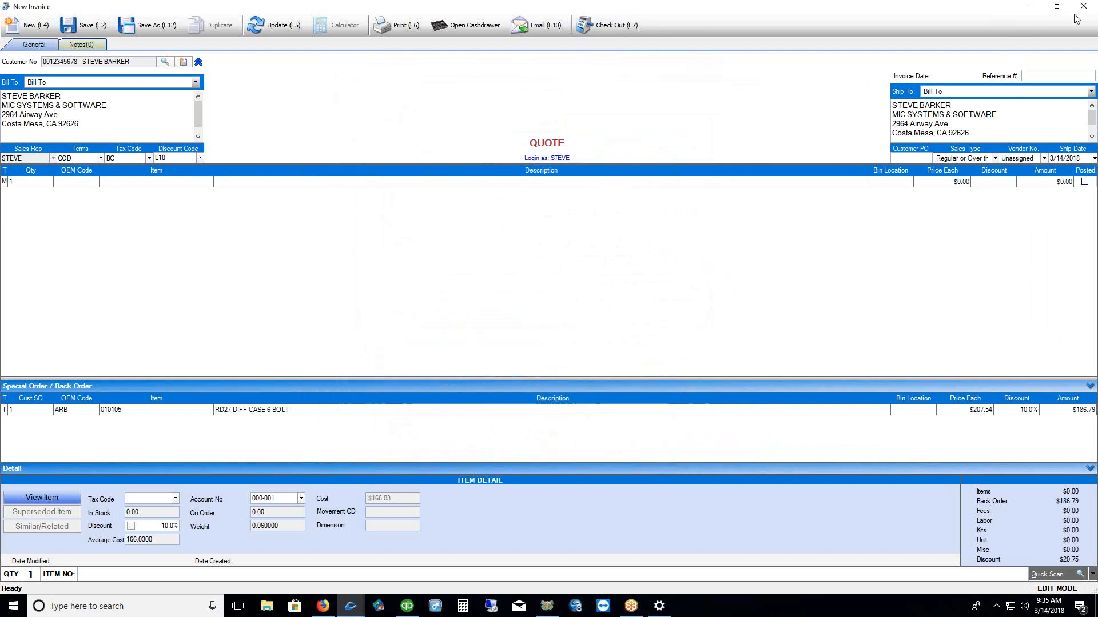
pyautogui.click(579, 326)
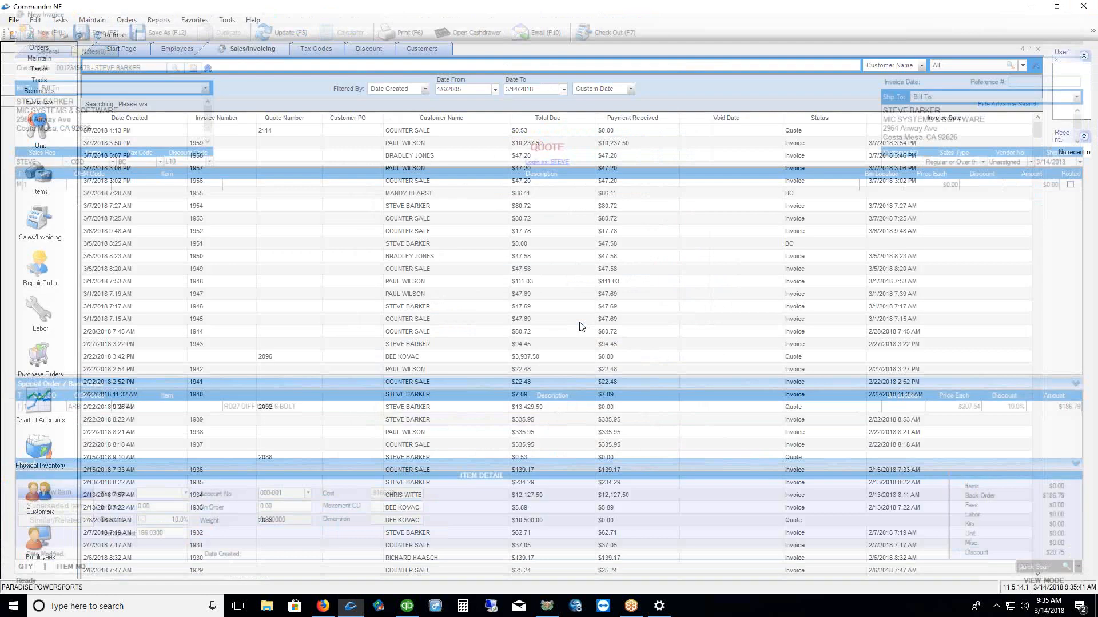
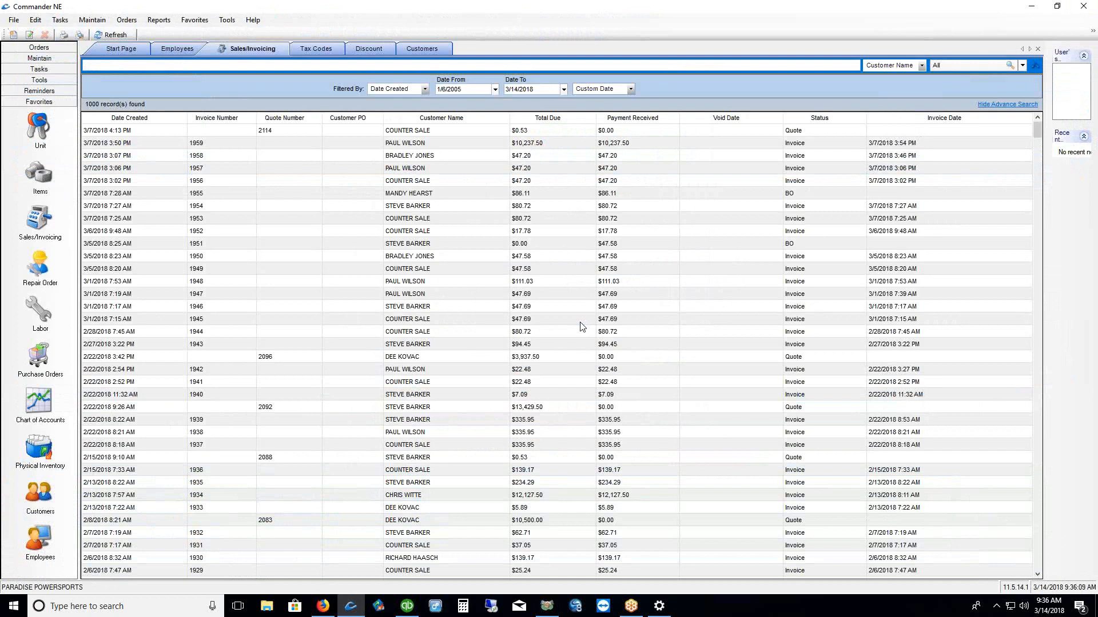
# In Repair Order preferences, set the Shop Fees default to $10.00, keep NT Exempt tax, and apply
pyautogui.click(90, 21)
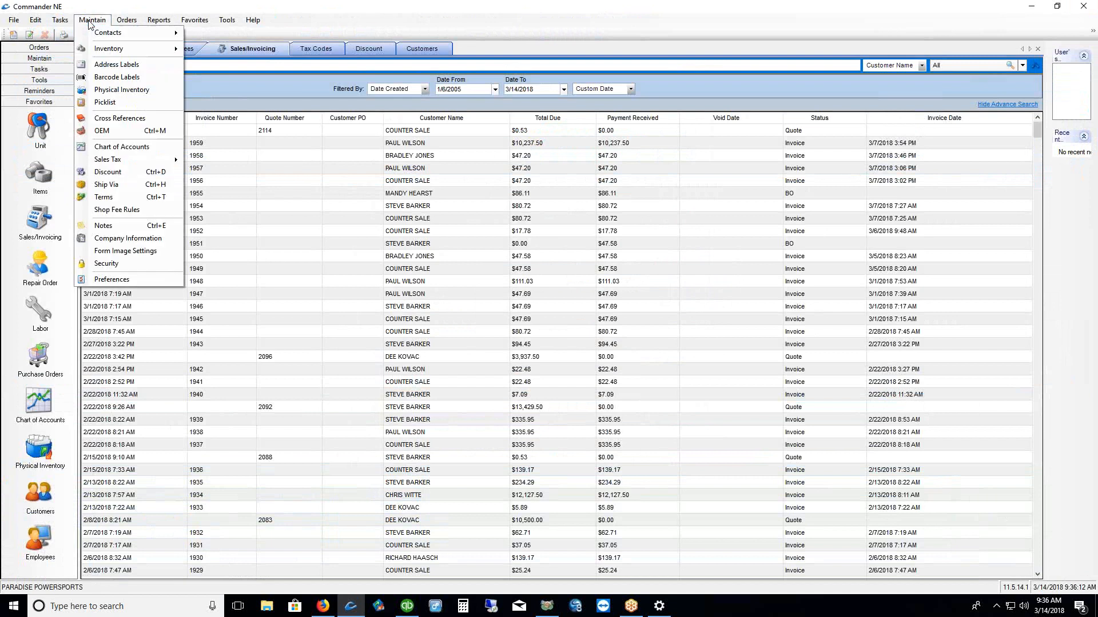
pyautogui.click(110, 280)
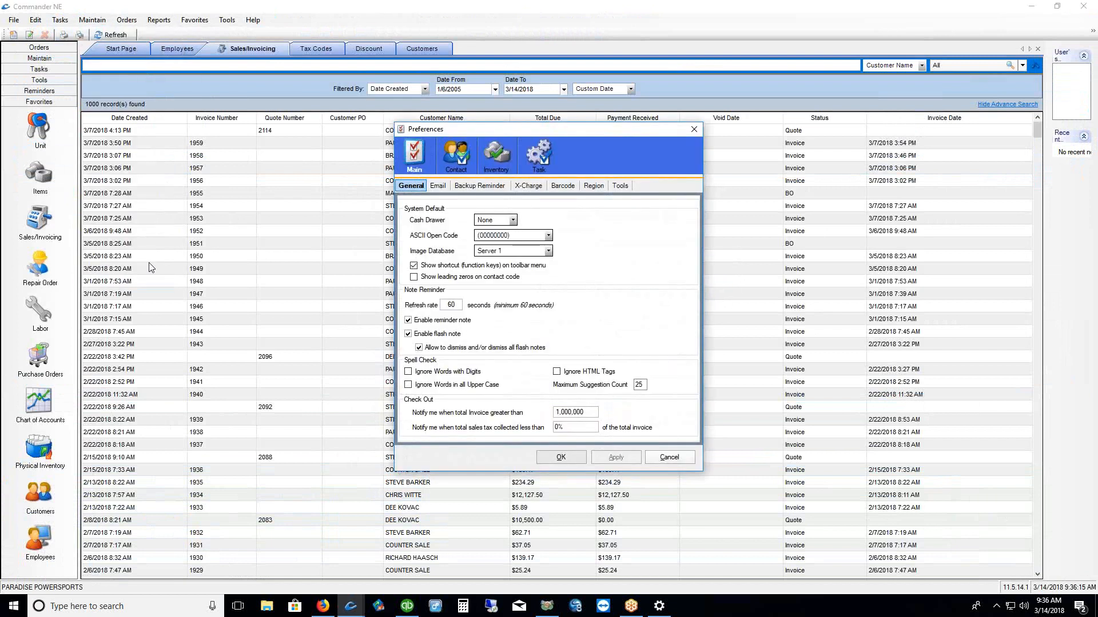
pyautogui.click(538, 159)
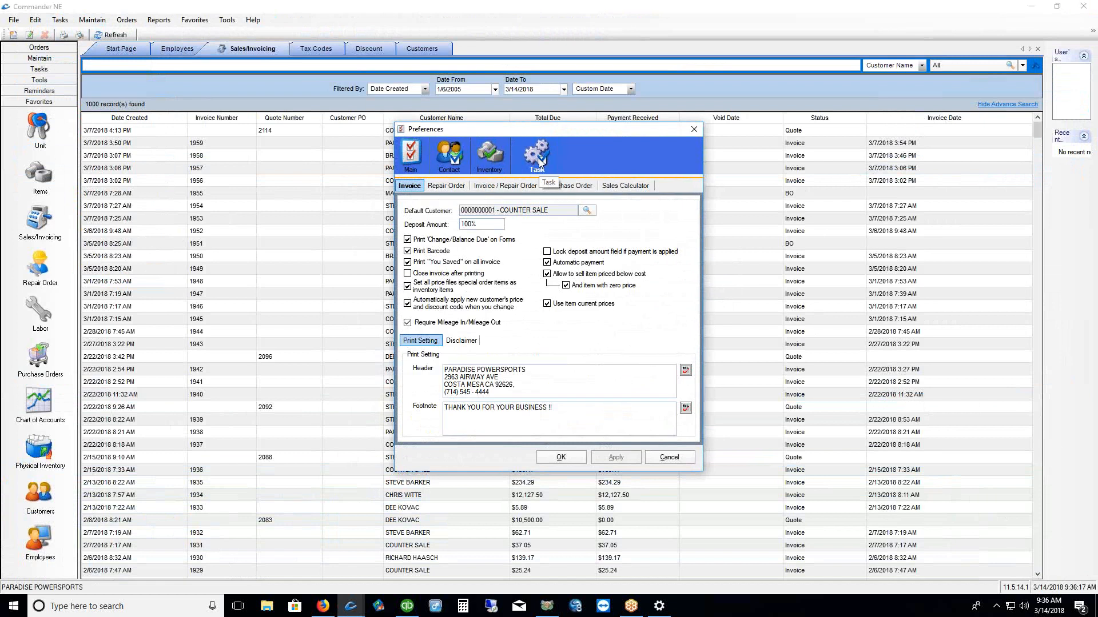
pyautogui.click(452, 188)
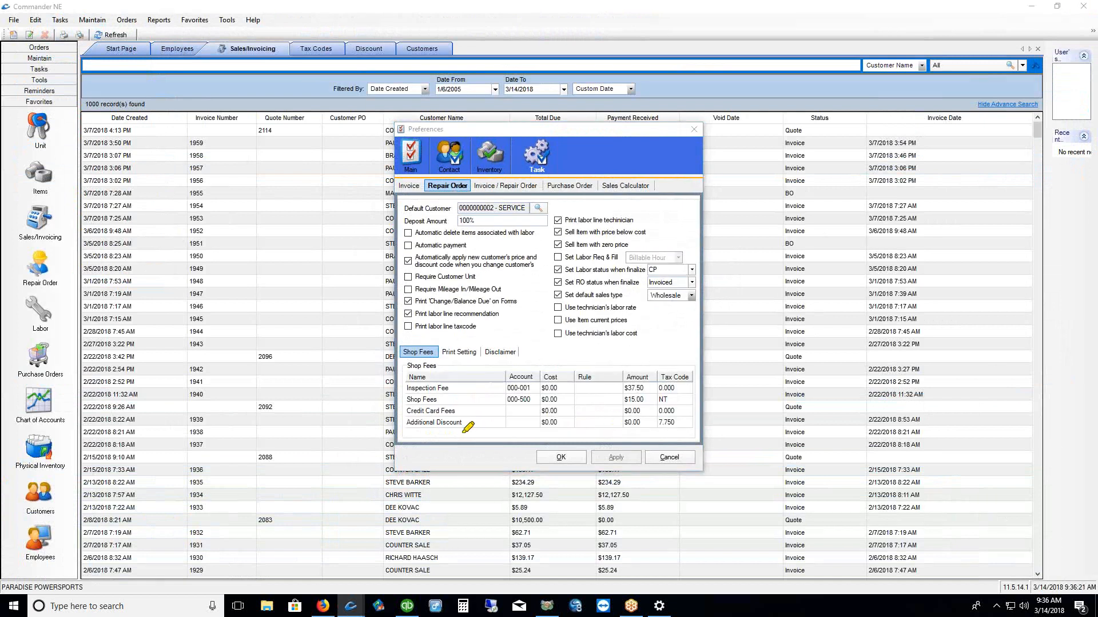
pyautogui.moveTo(398, 380); pyautogui.dragTo(403, 428)
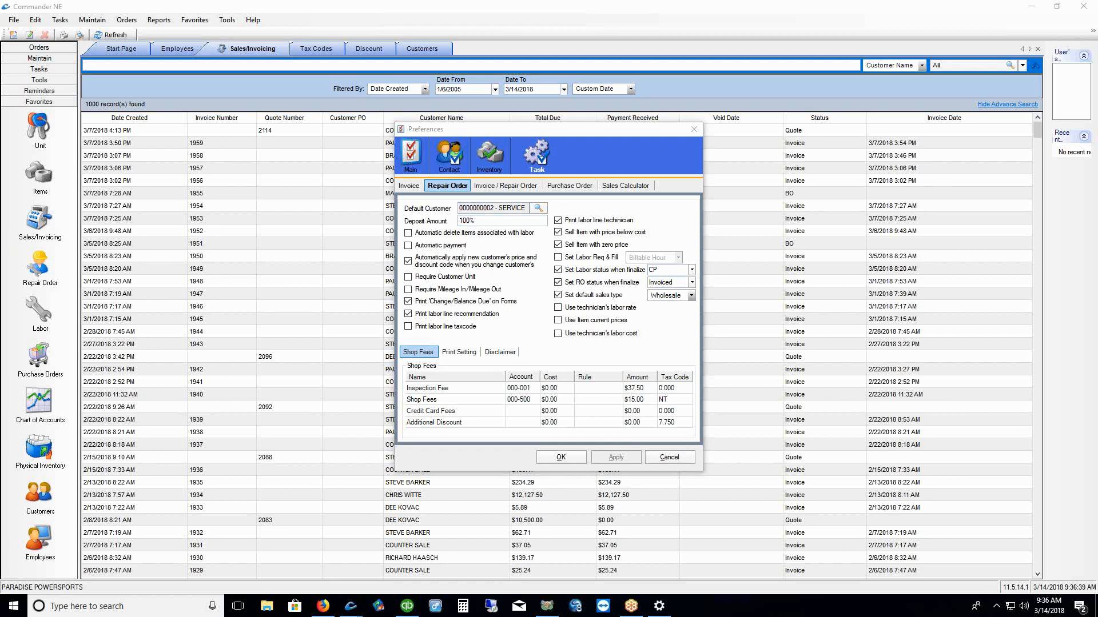
pyautogui.click(639, 399)
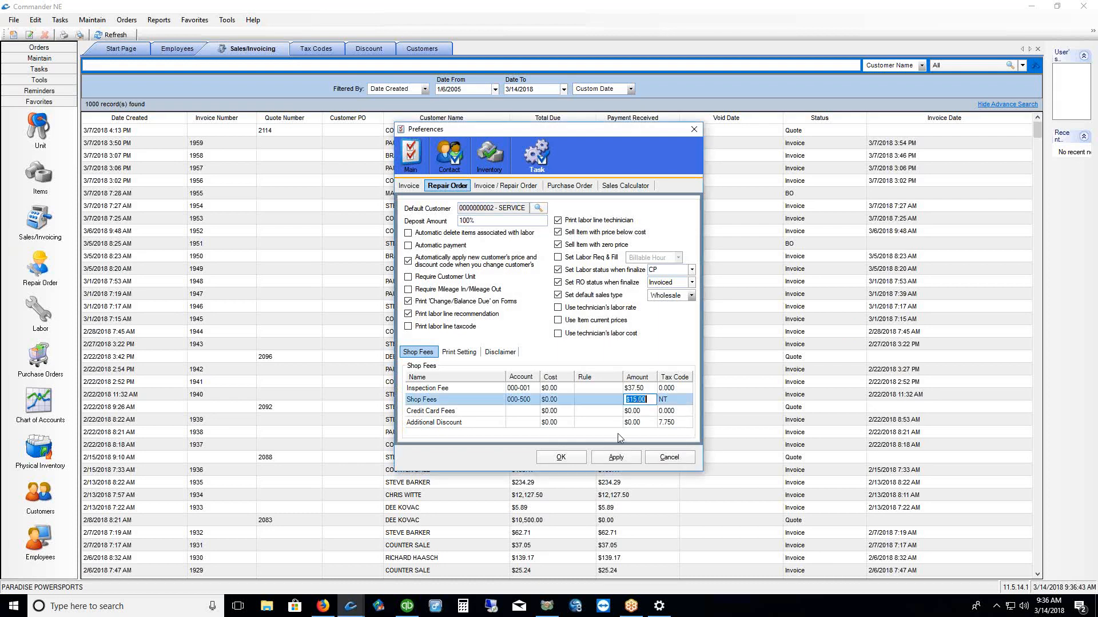
pyautogui.write('$10')
pyautogui.press('Tab')
pyautogui.click(688, 400)
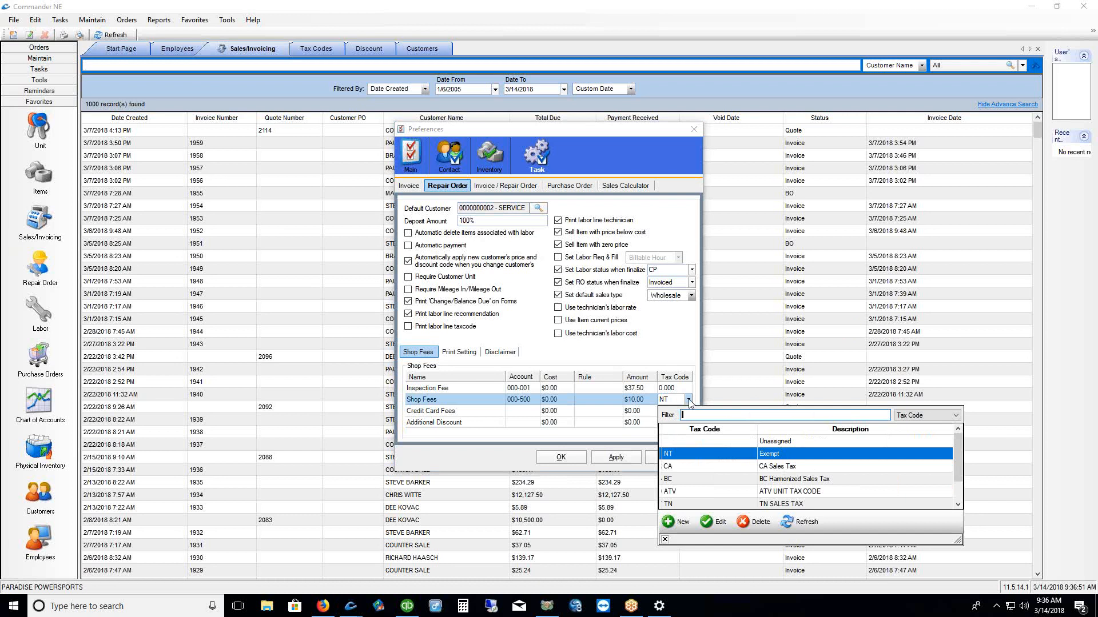
pyautogui.click(665, 540)
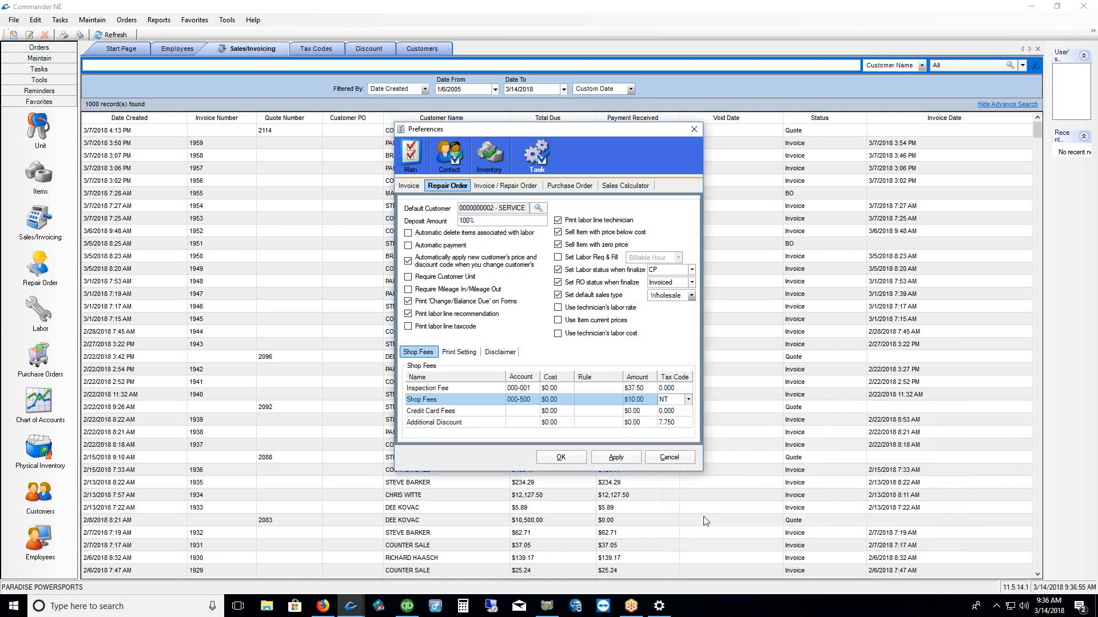
pyautogui.click(617, 459)
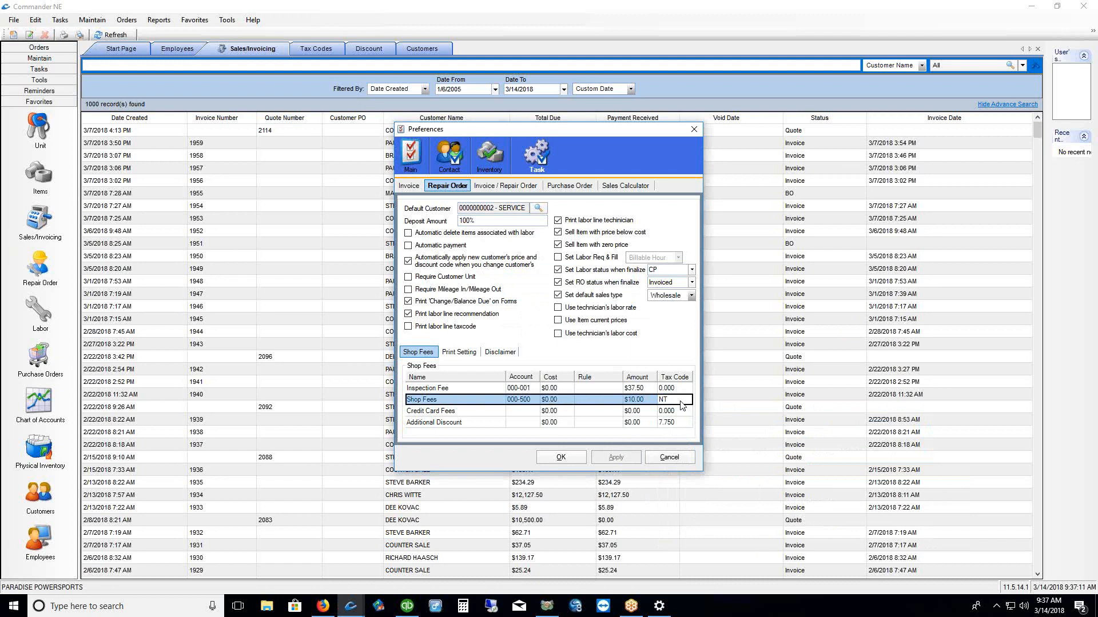
# Set the Inspection Fee to $0.00, apply, and save the preferences
pyautogui.click(432, 389)
pyautogui.click(638, 388)
pyautogui.write('0')
pyautogui.click(615, 459)
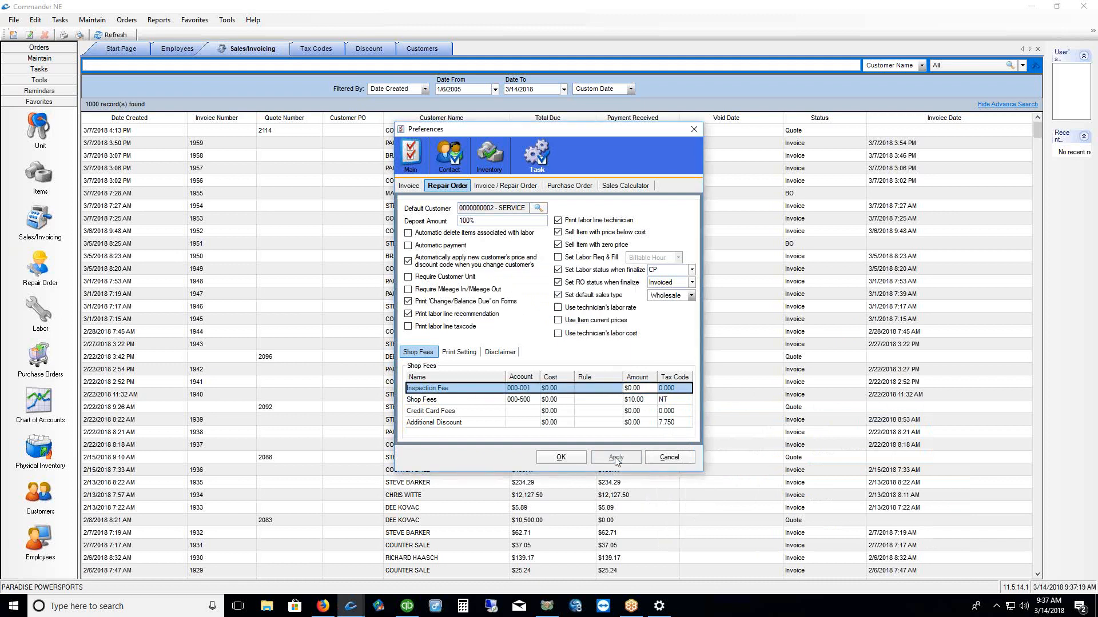
pyautogui.click(450, 400)
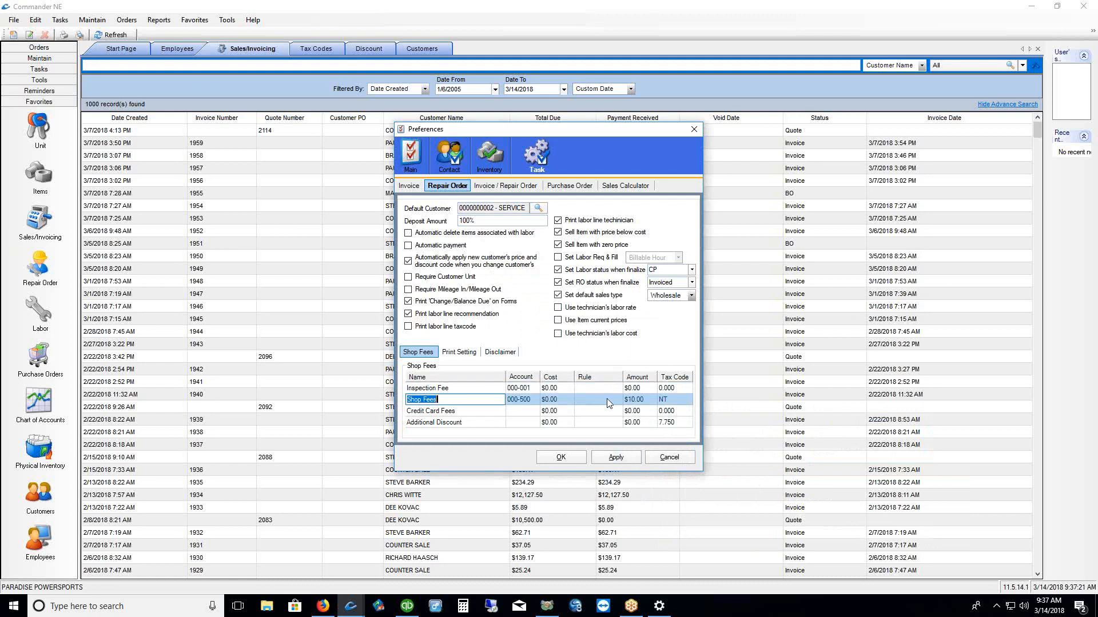
pyautogui.click(568, 456)
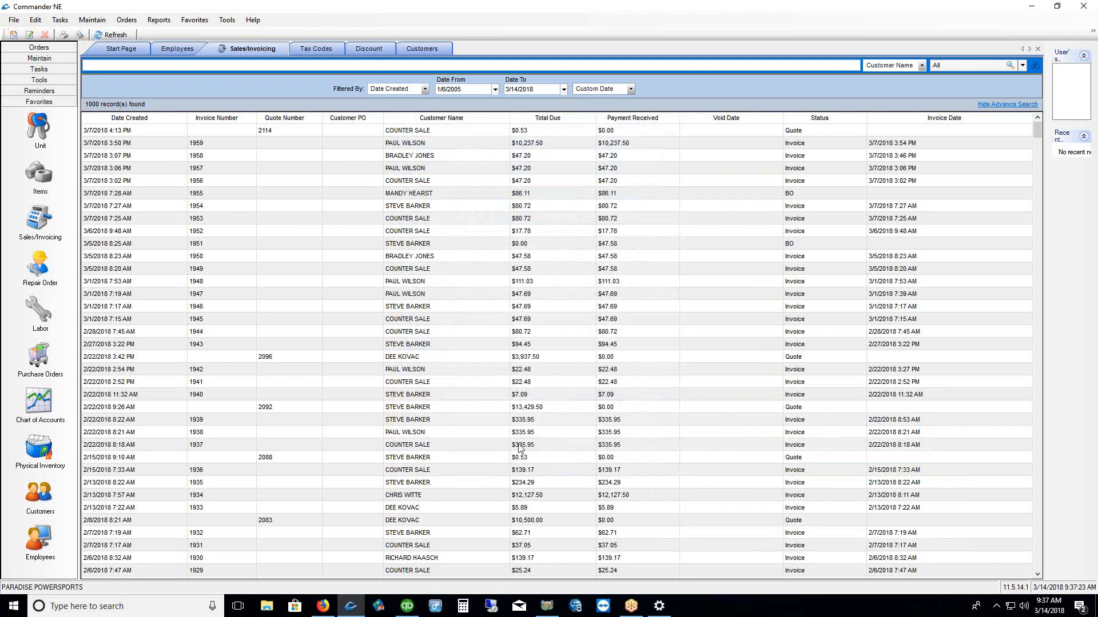
# Start a new repair order and open its checkout shop fee breakdown
pyautogui.click(38, 267)
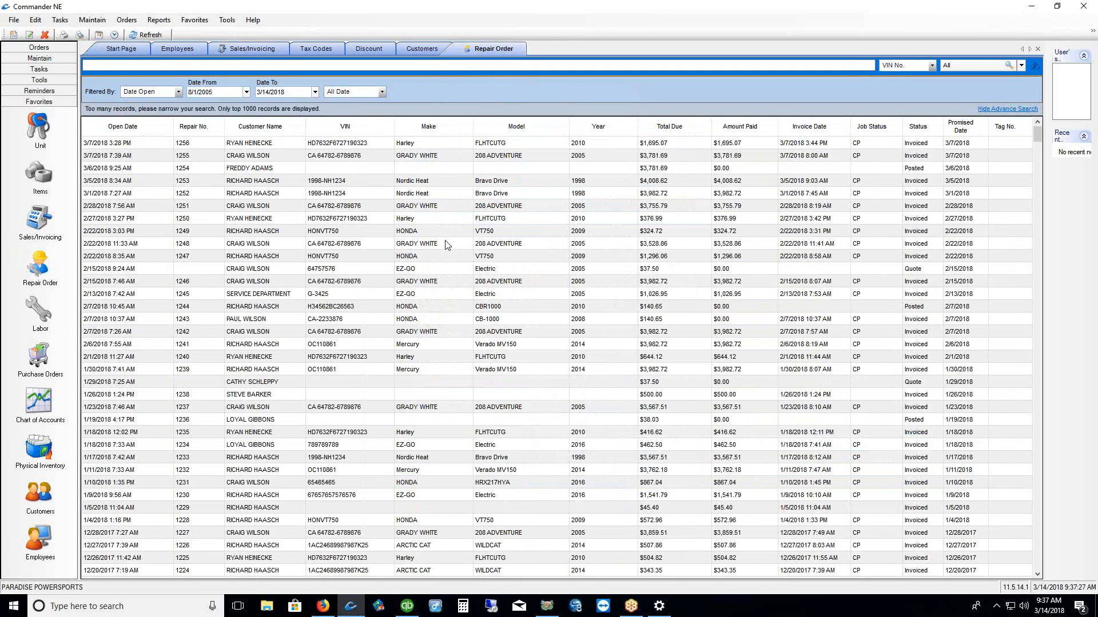
pyautogui.rightClick(447, 243)
pyautogui.click(464, 263)
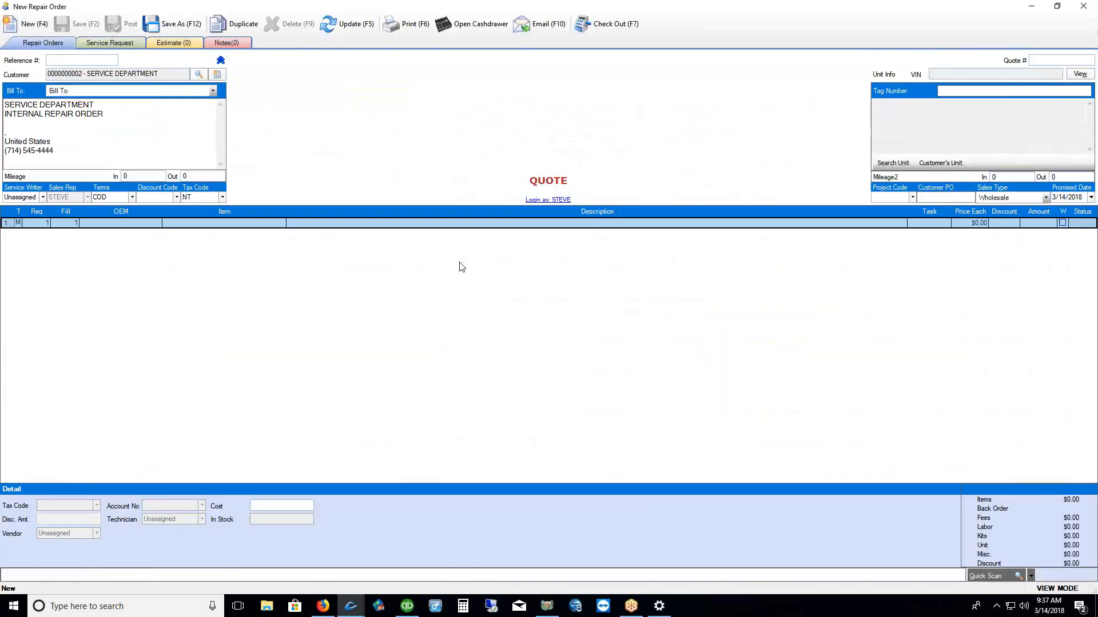
pyautogui.click(603, 30)
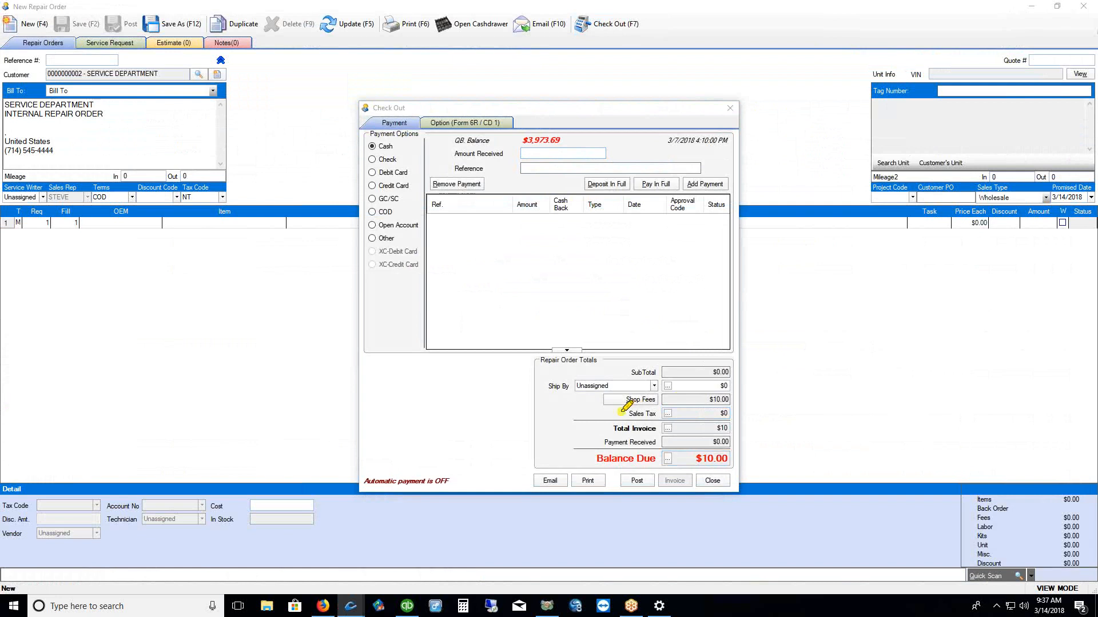
pyautogui.moveTo(622, 410); pyautogui.dragTo(656, 412)
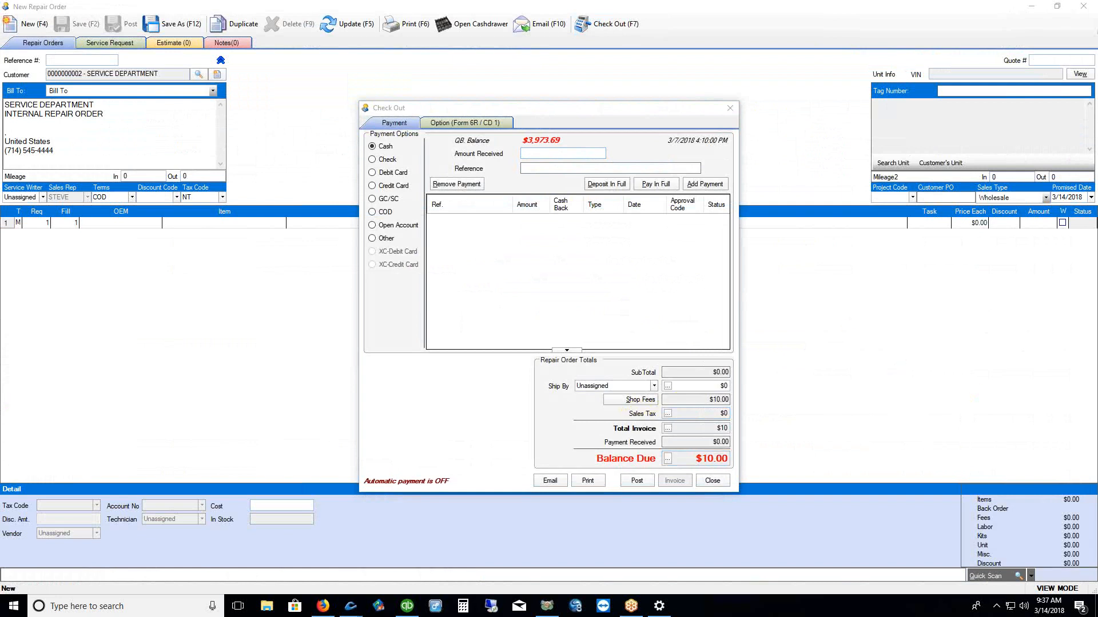
pyautogui.click(637, 403)
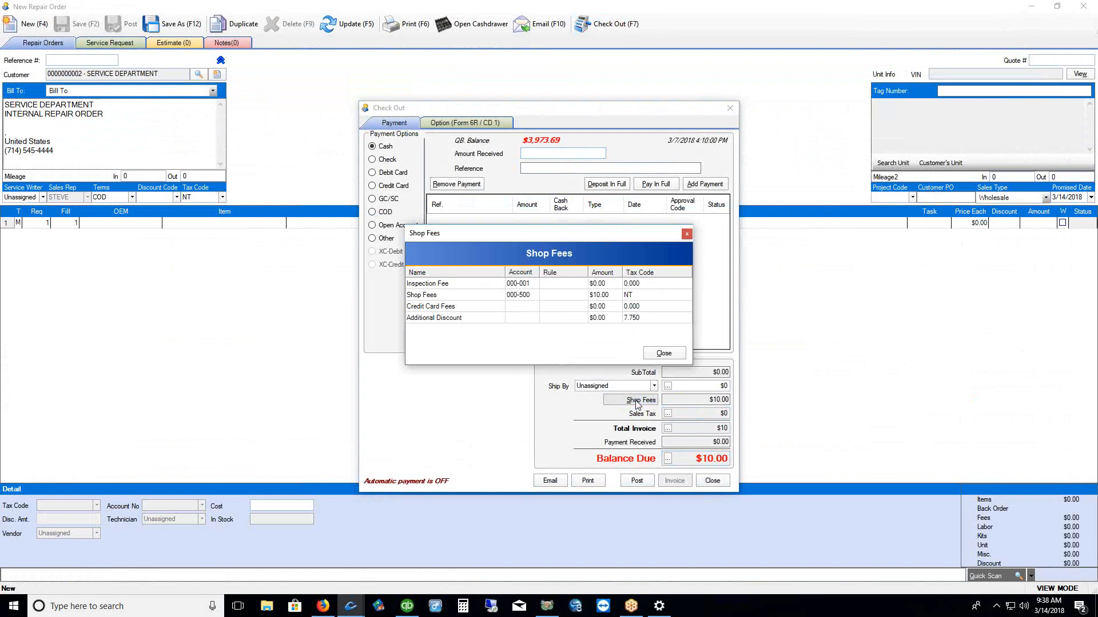
# Change the order's Shop Fees amount to $0, then to $15
pyautogui.click(600, 296)
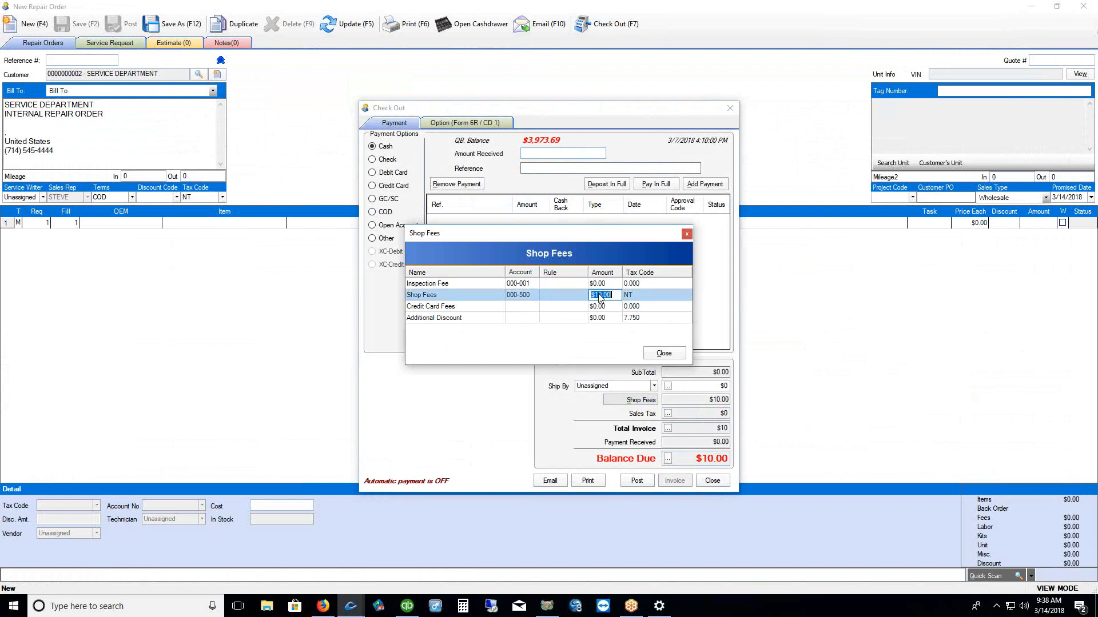
pyautogui.write('$0')
pyautogui.click(651, 355)
pyautogui.click(635, 401)
pyautogui.click(598, 295)
pyautogui.write('$15')
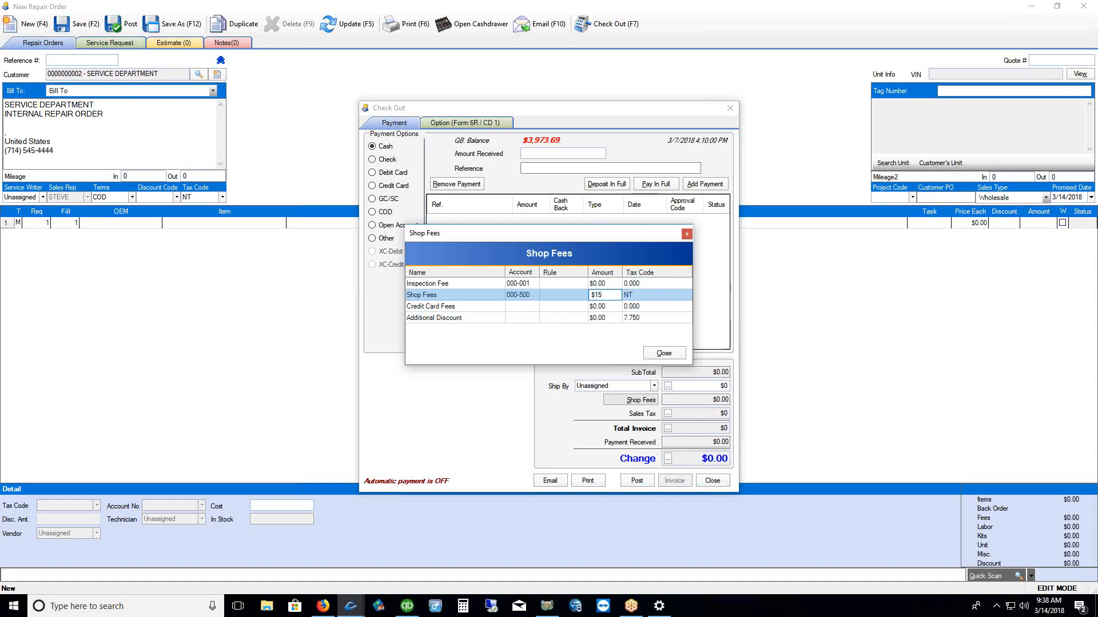
pyautogui.click(665, 353)
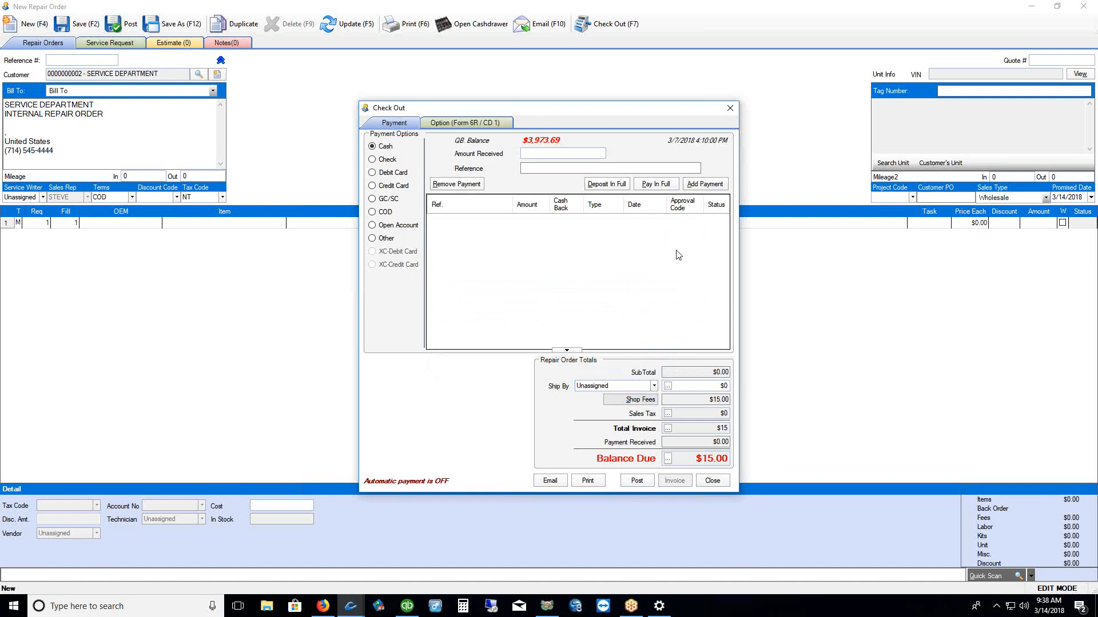
# Close checkout and discard the repair order without saving
pyautogui.click(730, 108)
pyautogui.click(1084, 7)
pyautogui.click(550, 326)
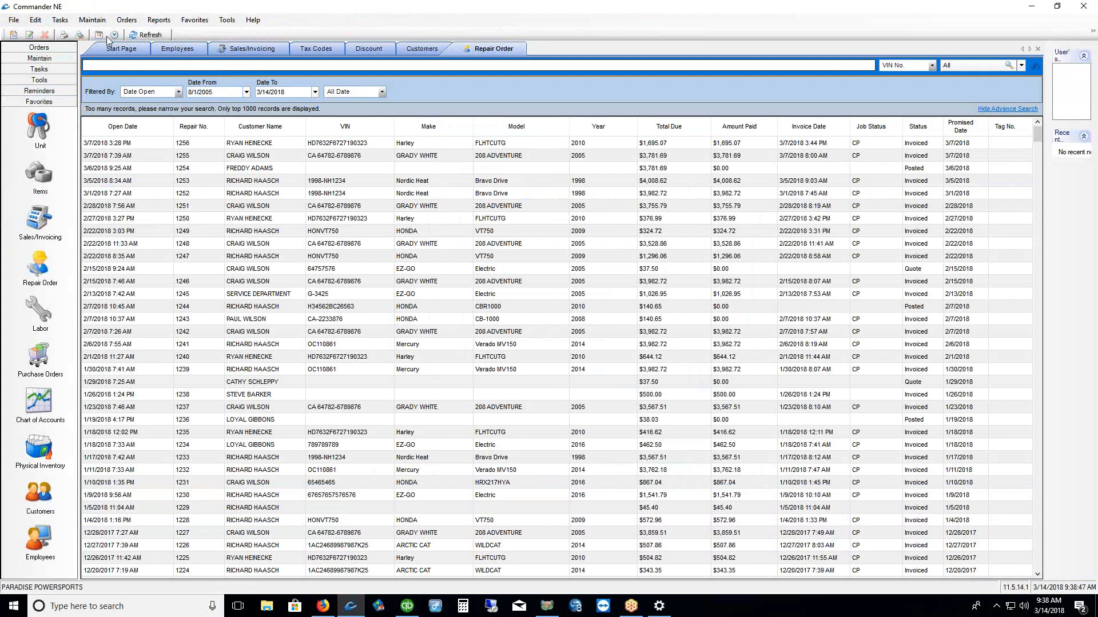
# Open Shop Fee Rules, review the Shop Fee Code and Rule For columns, and start a new rule
pyautogui.click(91, 21)
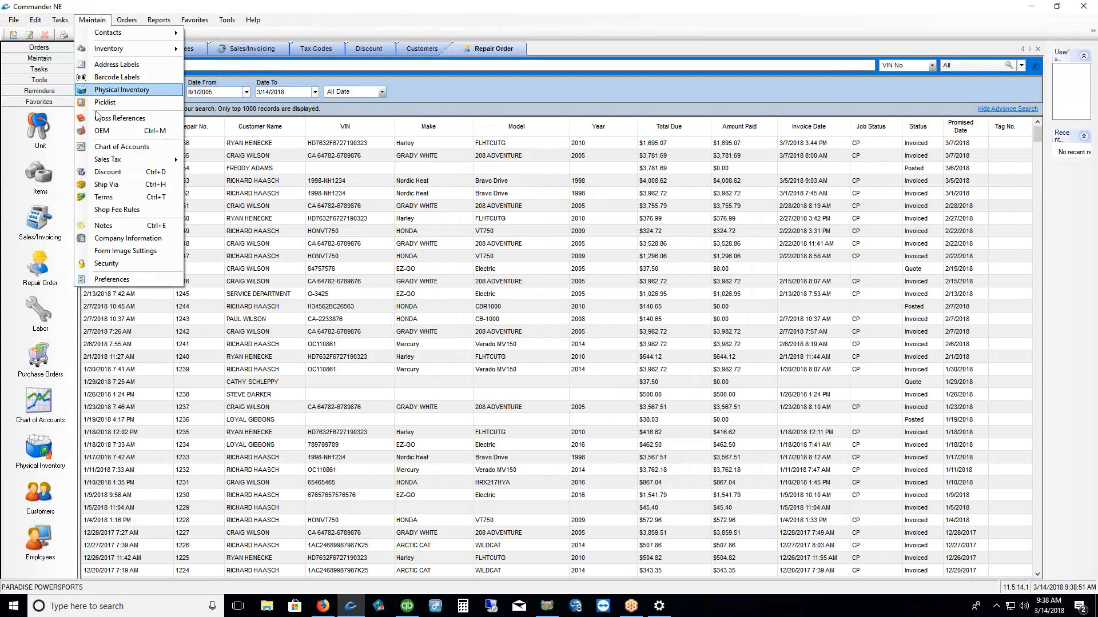
pyautogui.click(112, 211)
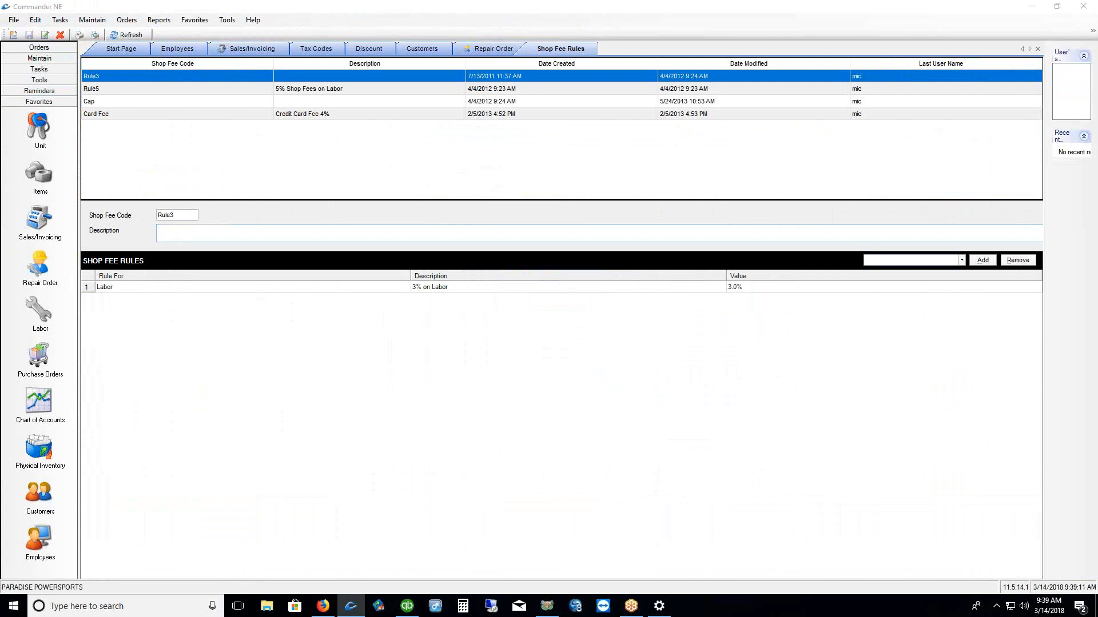
pyautogui.moveTo(147, 74); pyautogui.dragTo(219, 74)
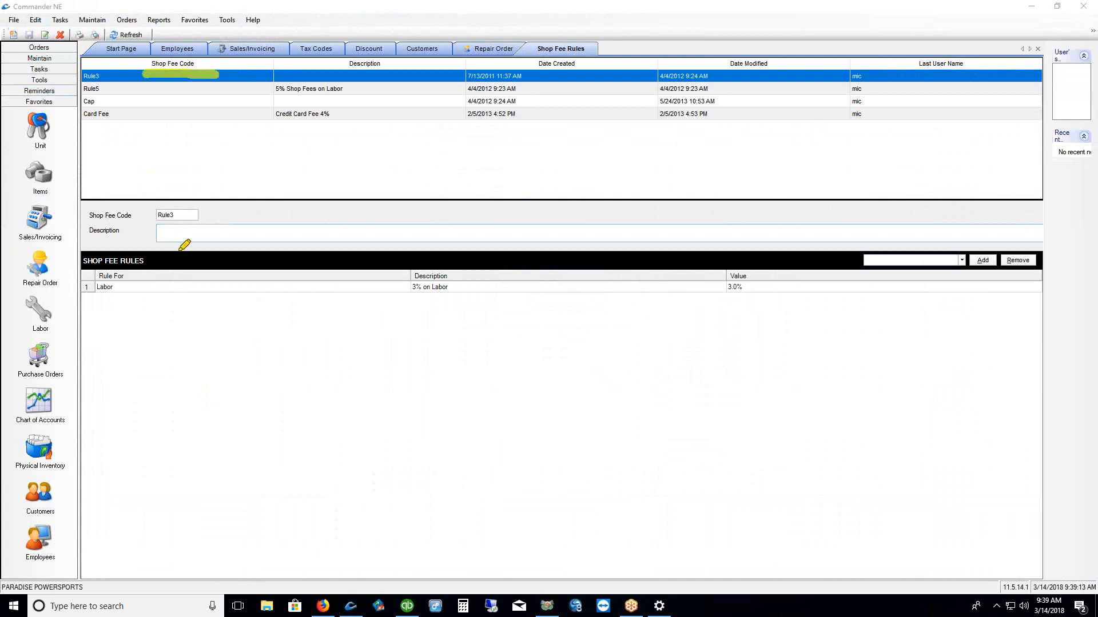
pyautogui.moveTo(86, 275); pyautogui.dragTo(161, 274)
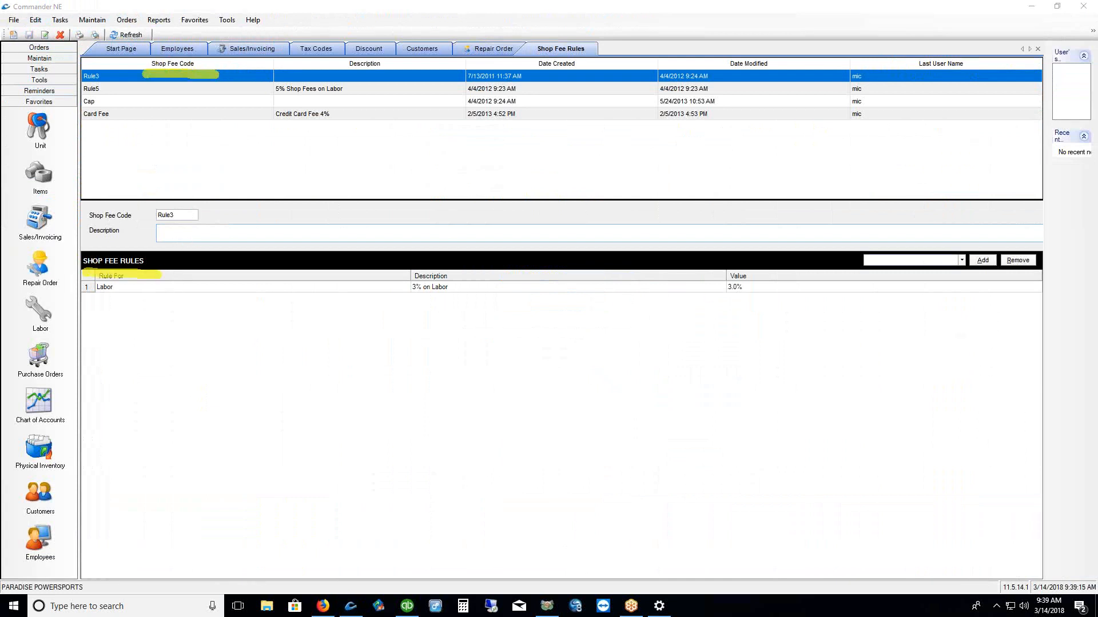
pyautogui.press('Escape')
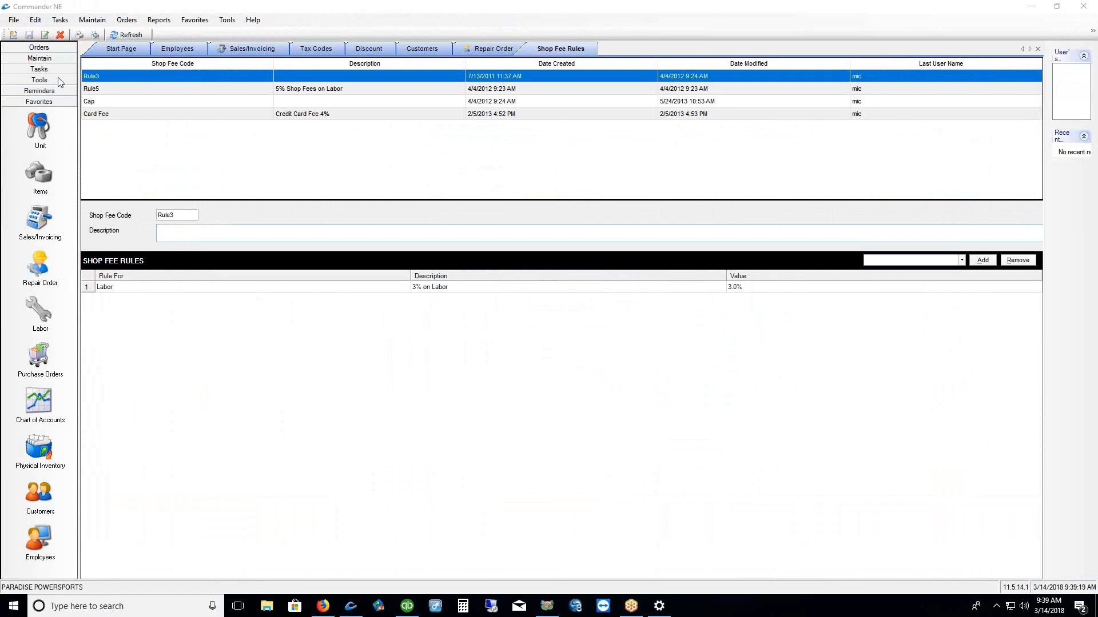
pyautogui.rightClick(305, 138)
pyautogui.click(319, 156)
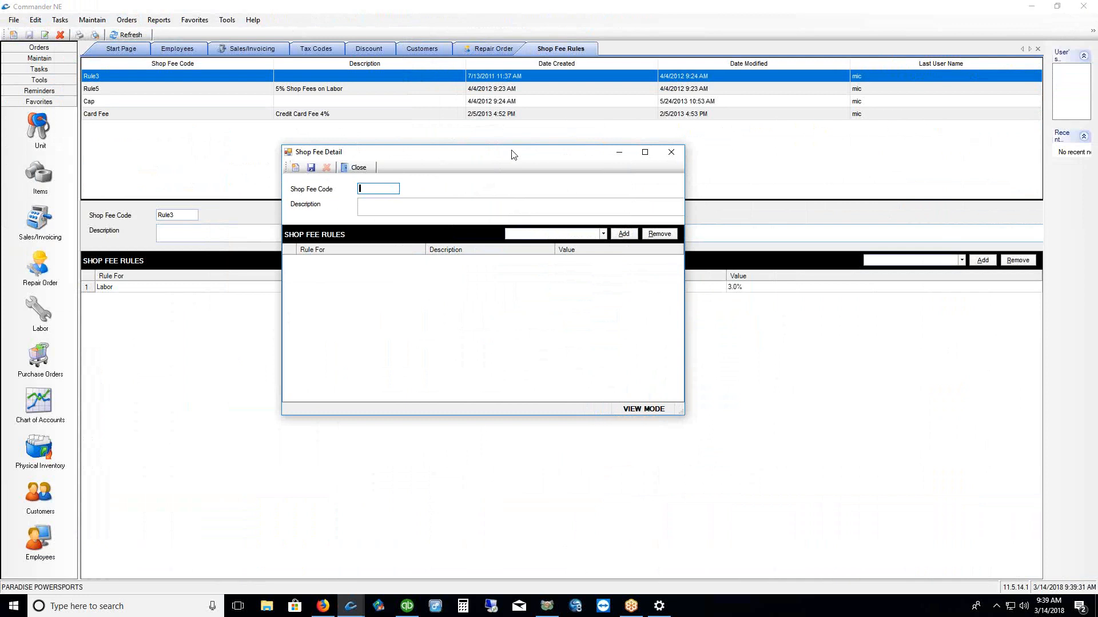
# Save shop fee code Rule4 with description 'Shop Fee Rule @ 4%' and select it in the list
pyautogui.write('Rule')
pyautogui.press('BackSpace')
pyautogui.press('BackSpace')
pyautogui.press('BackSpace')
pyautogui.write('ule4')
pyautogui.click(387, 205)
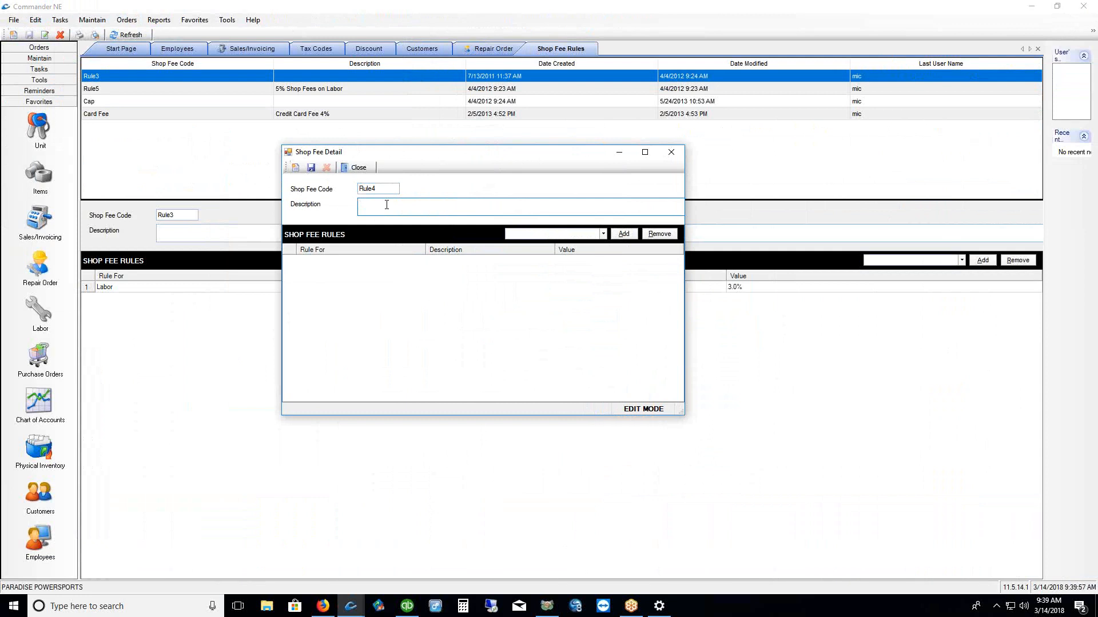
pyautogui.write('Shop Fee Rule @ 4%')
pyautogui.click(311, 168)
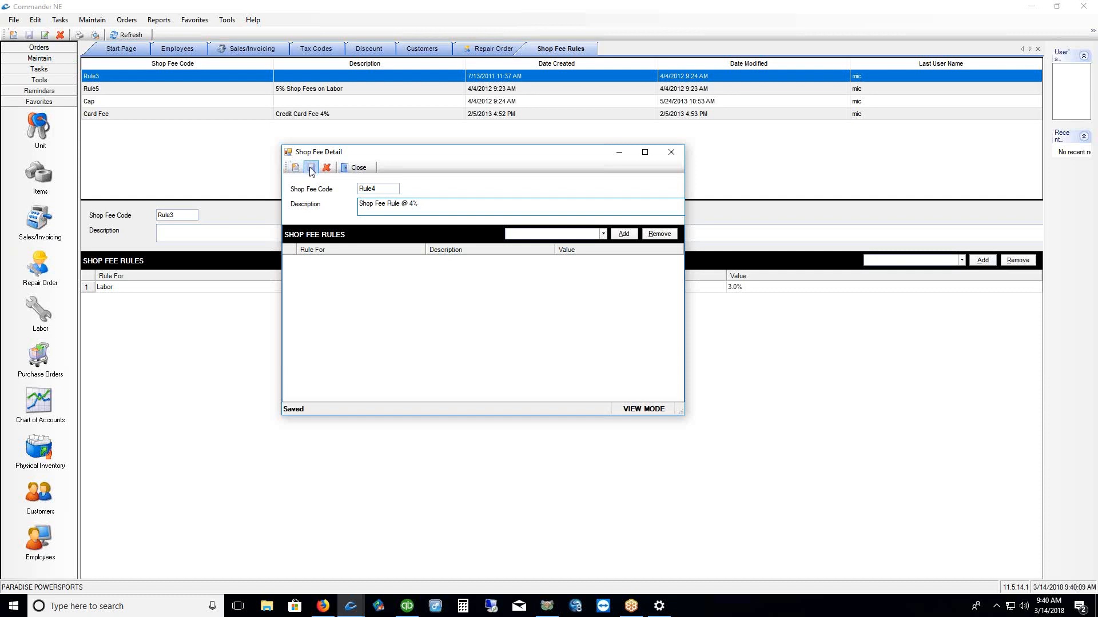
pyautogui.click(358, 169)
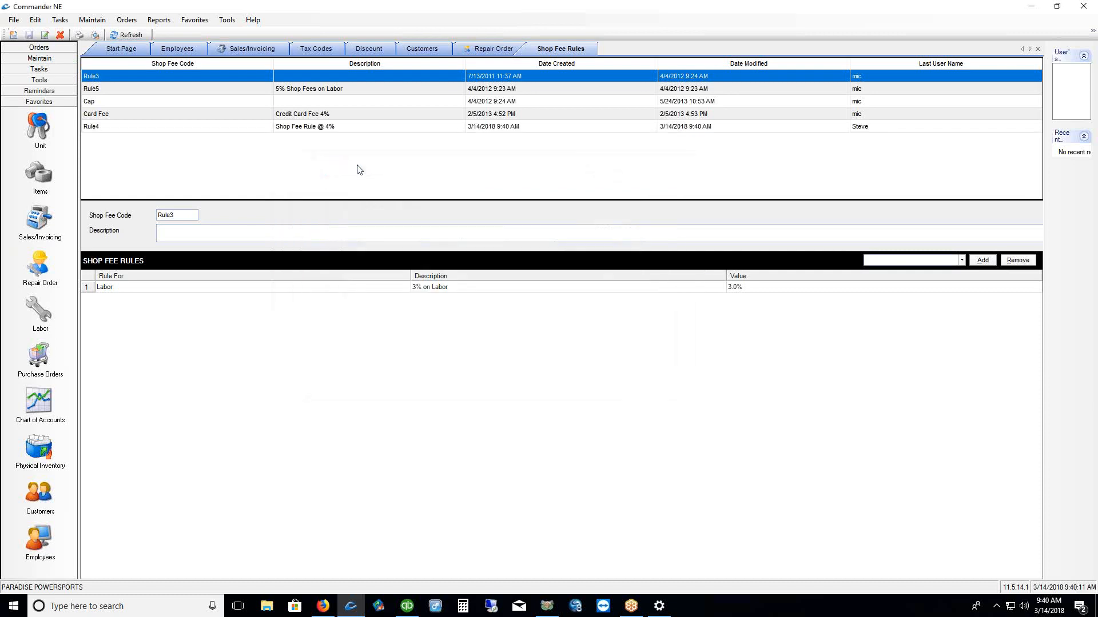
pyautogui.click(158, 127)
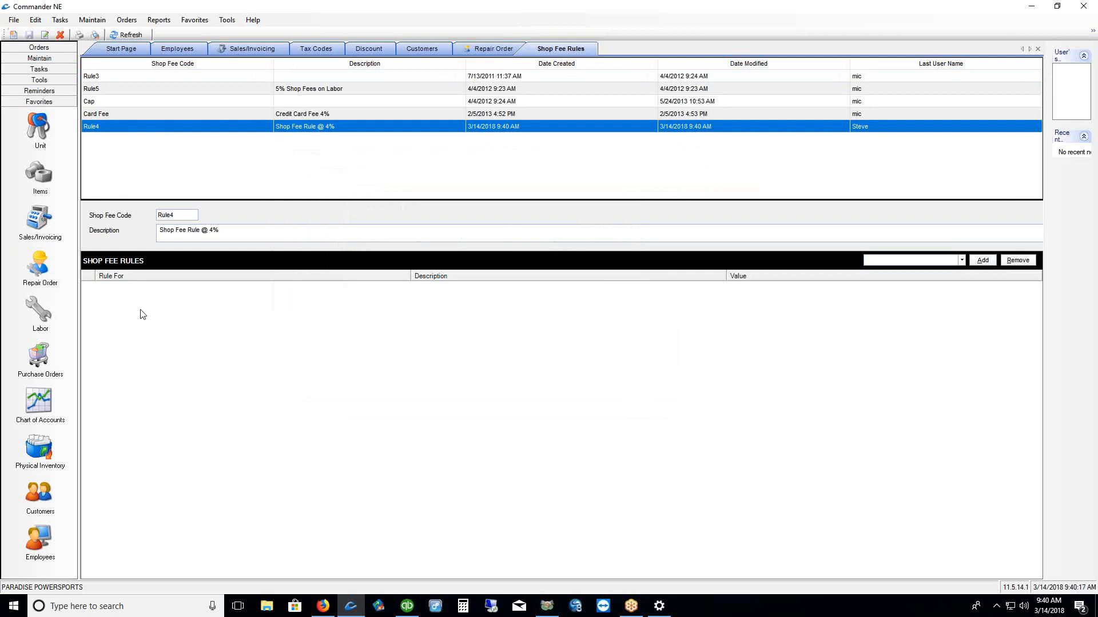
# Create a Labor rule '4% Shop Fees on Labor' with value 4.0%
pyautogui.click(963, 261)
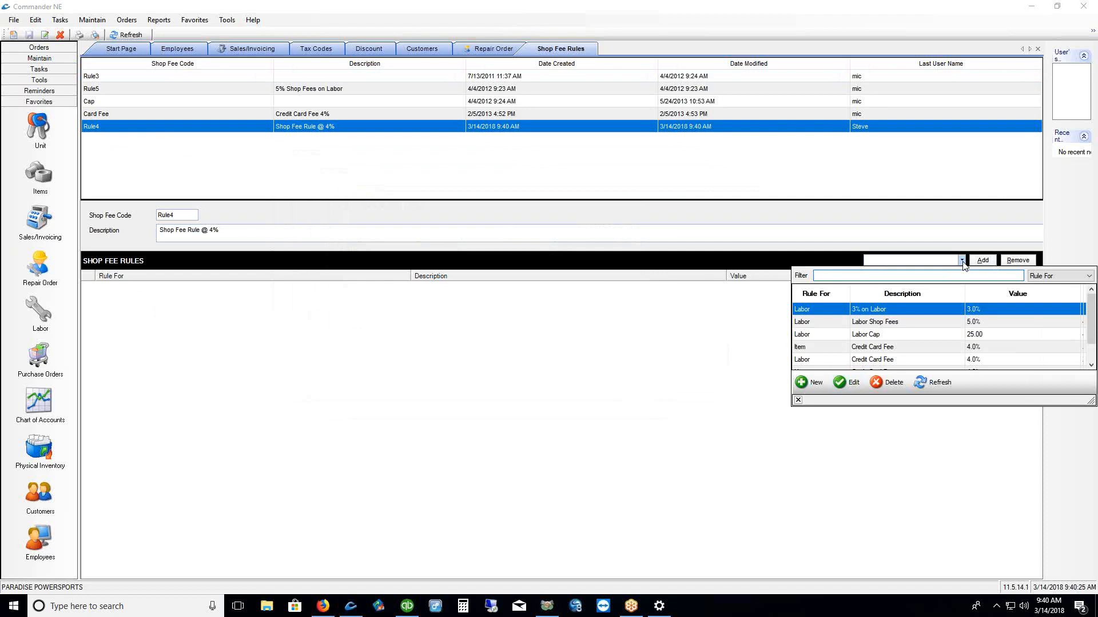
pyautogui.click(810, 382)
pyautogui.moveTo(216, 74); pyautogui.dragTo(463, 170)
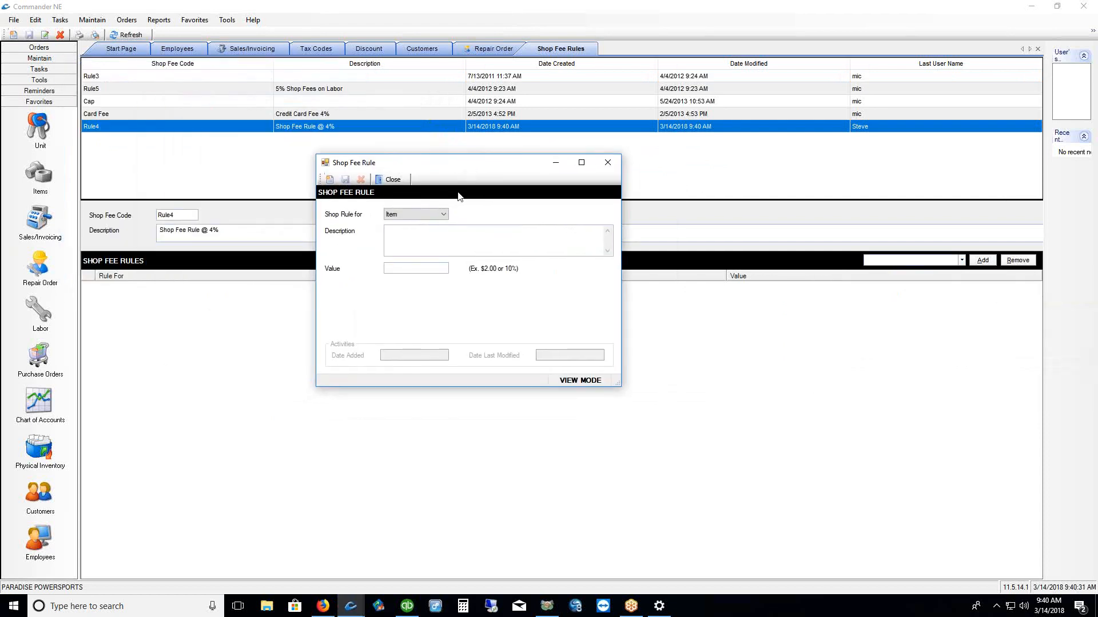
pyautogui.click(444, 215)
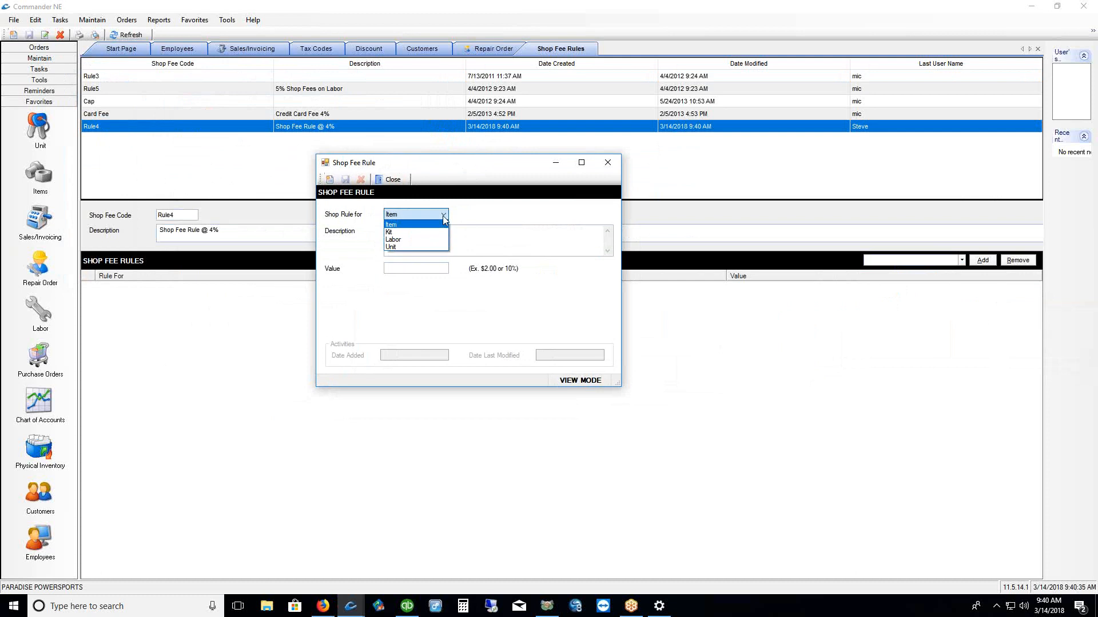
pyautogui.click(416, 239)
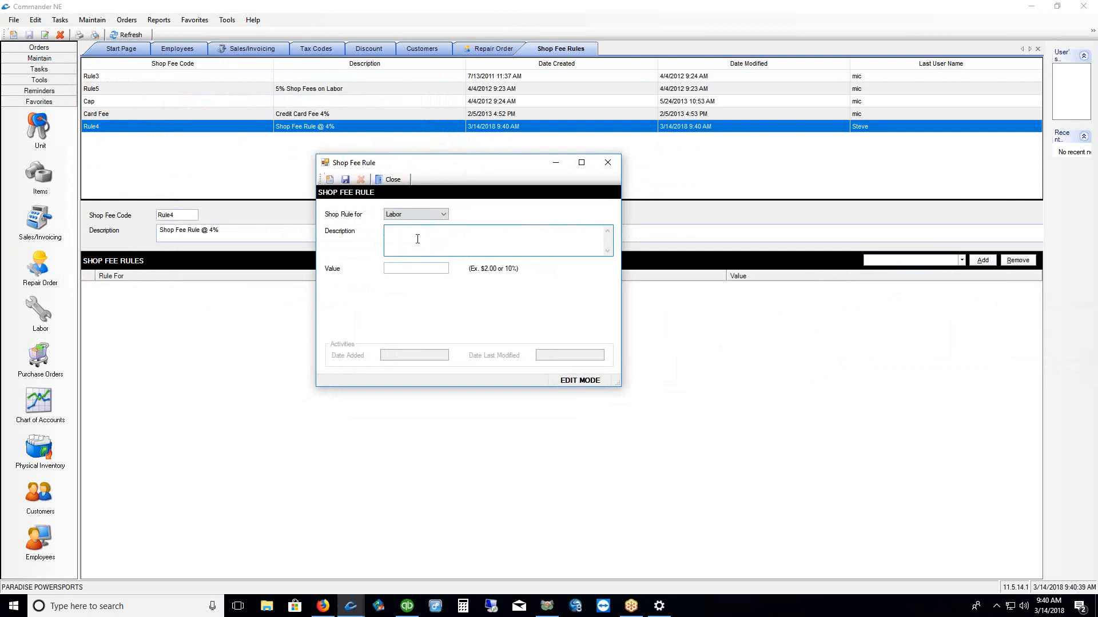
pyautogui.write('4% Shop Fees on Labor')
pyautogui.click(414, 268)
pyautogui.write('4.0%')
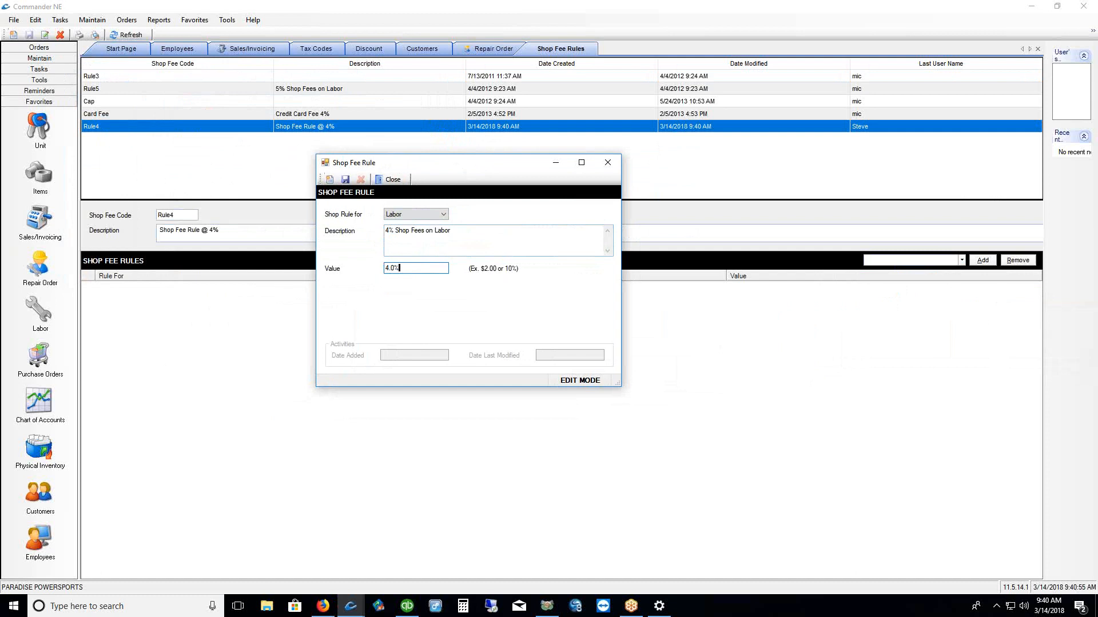
pyautogui.click(346, 180)
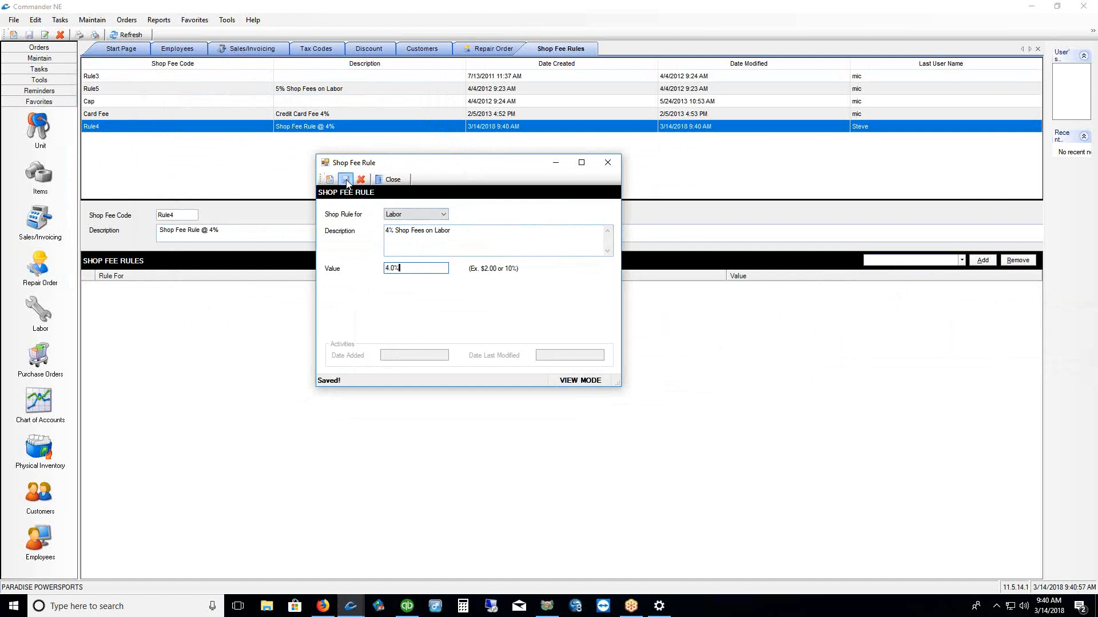
pyautogui.click(393, 179)
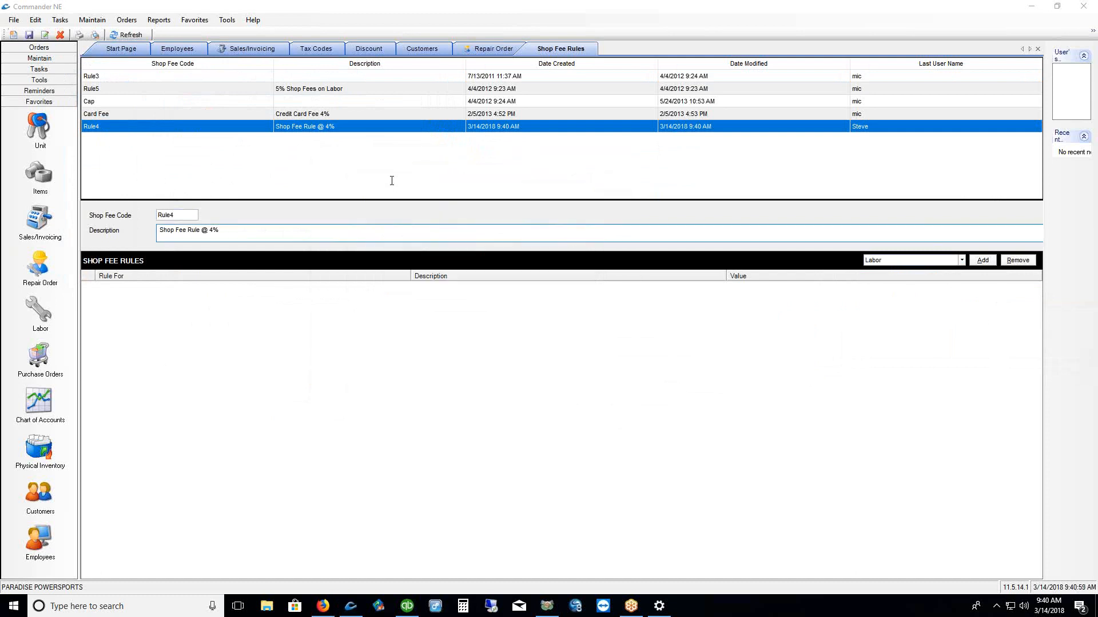
# Add the Labor rule to Rule4 and save Rule4
pyautogui.click(985, 262)
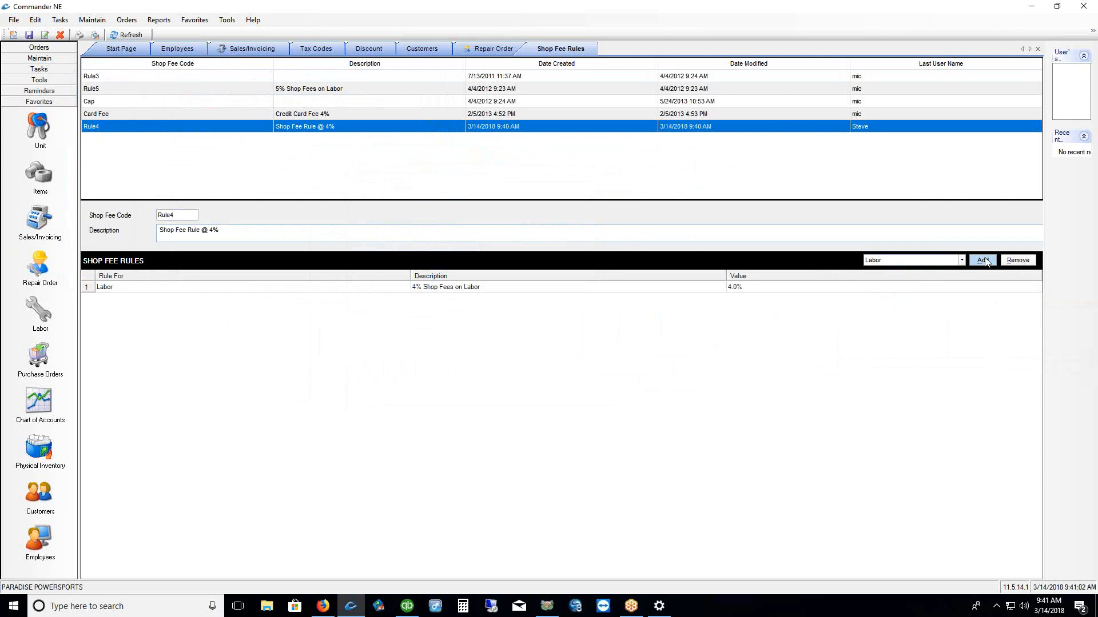
pyautogui.click(336, 291)
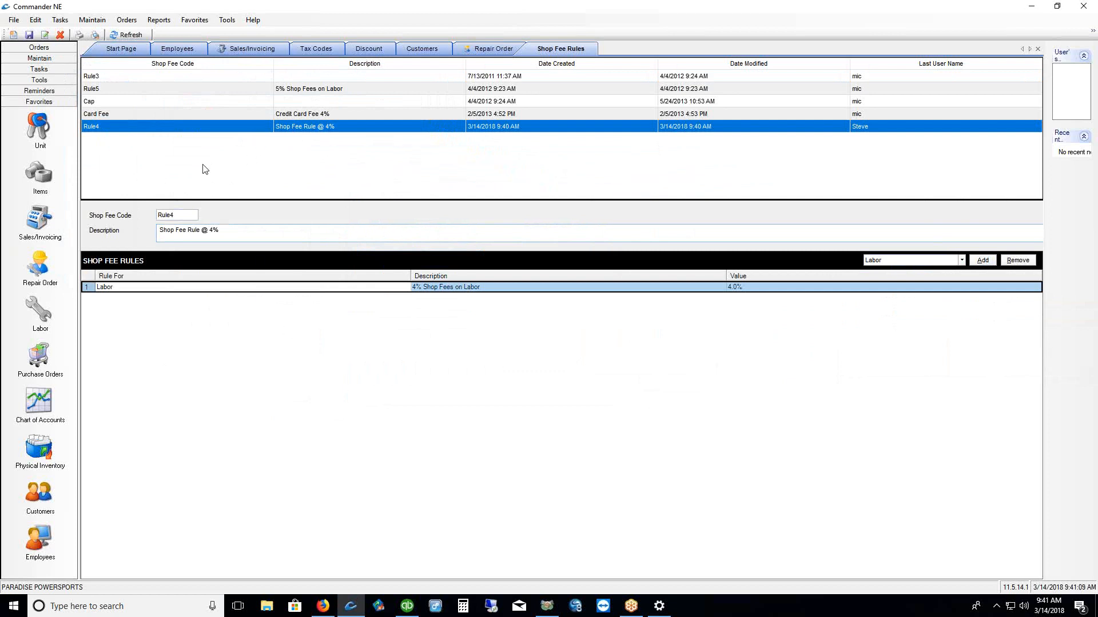
pyautogui.click(29, 35)
# Set the Repair Order Shop Fees amount to $0 with rule Rule4, apply, and close preferences
pyautogui.click(92, 21)
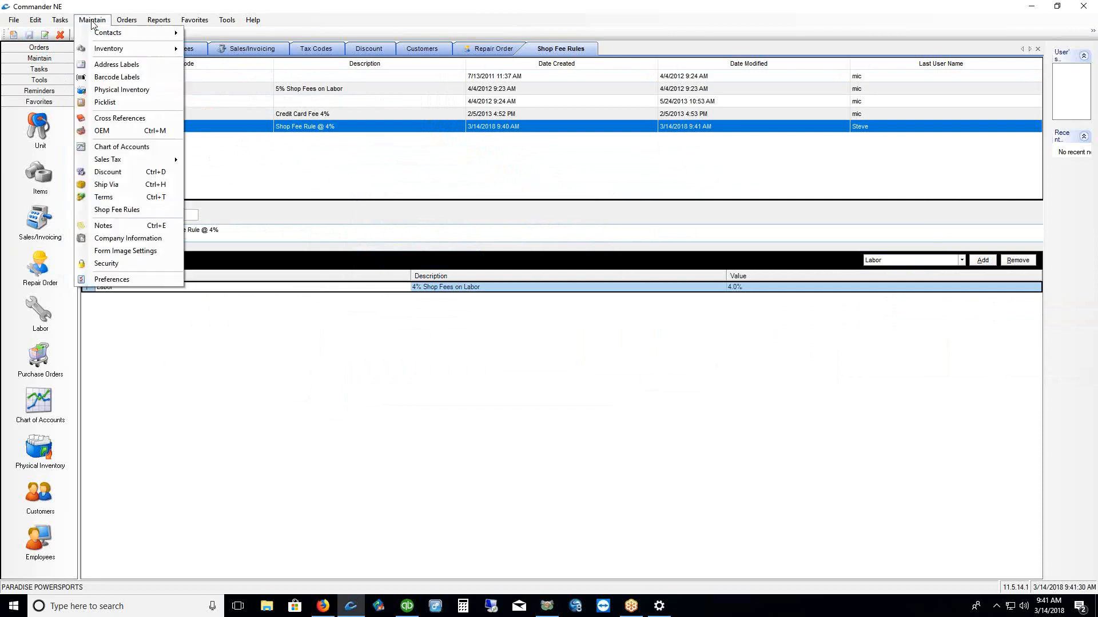
pyautogui.click(103, 282)
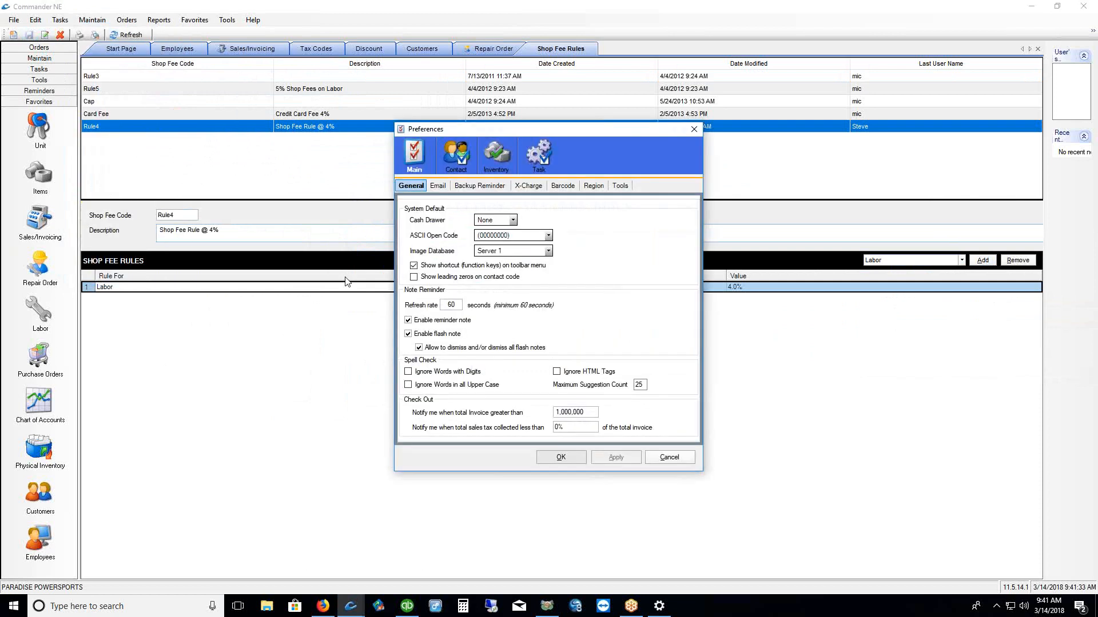
pyautogui.click(548, 155)
pyautogui.click(447, 186)
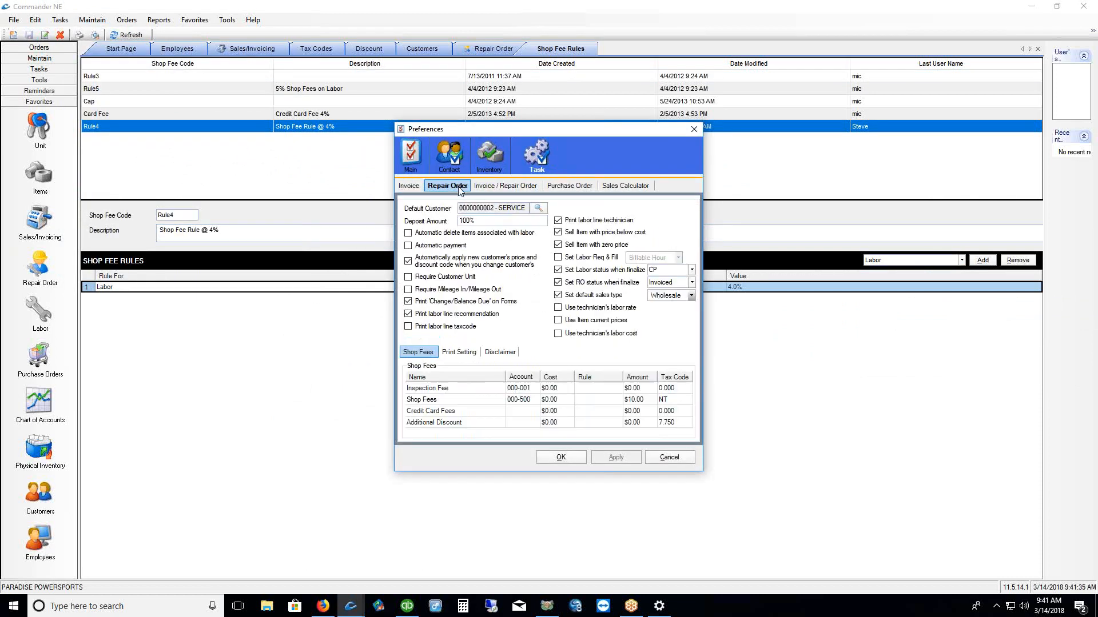
pyautogui.click(442, 401)
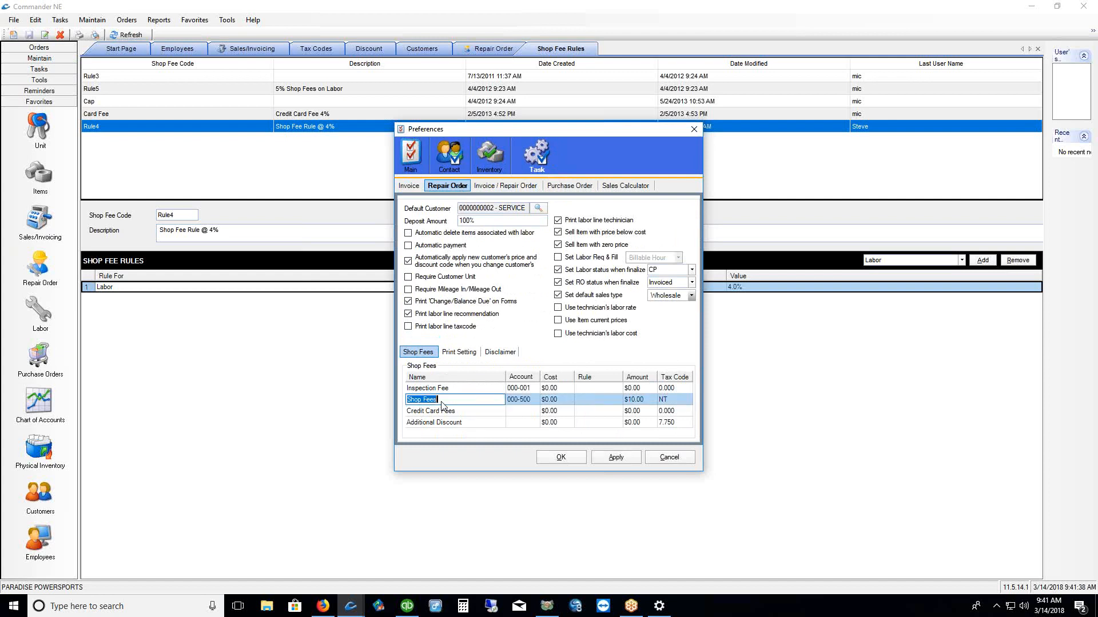
pyautogui.click(635, 401)
pyautogui.write('$0')
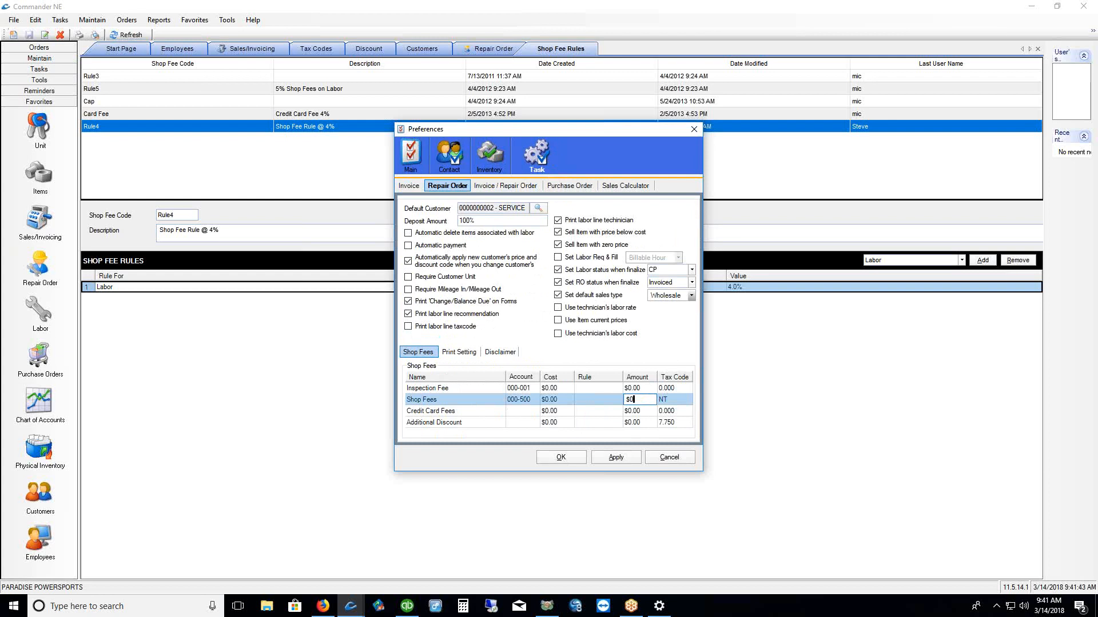
pyautogui.click(594, 403)
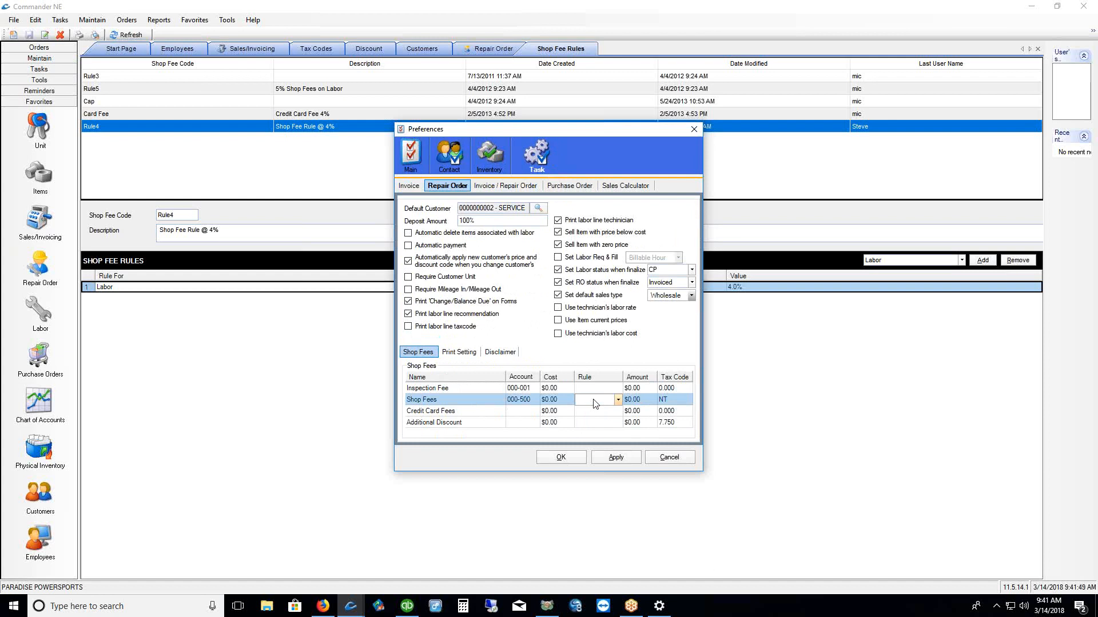
pyautogui.click(618, 400)
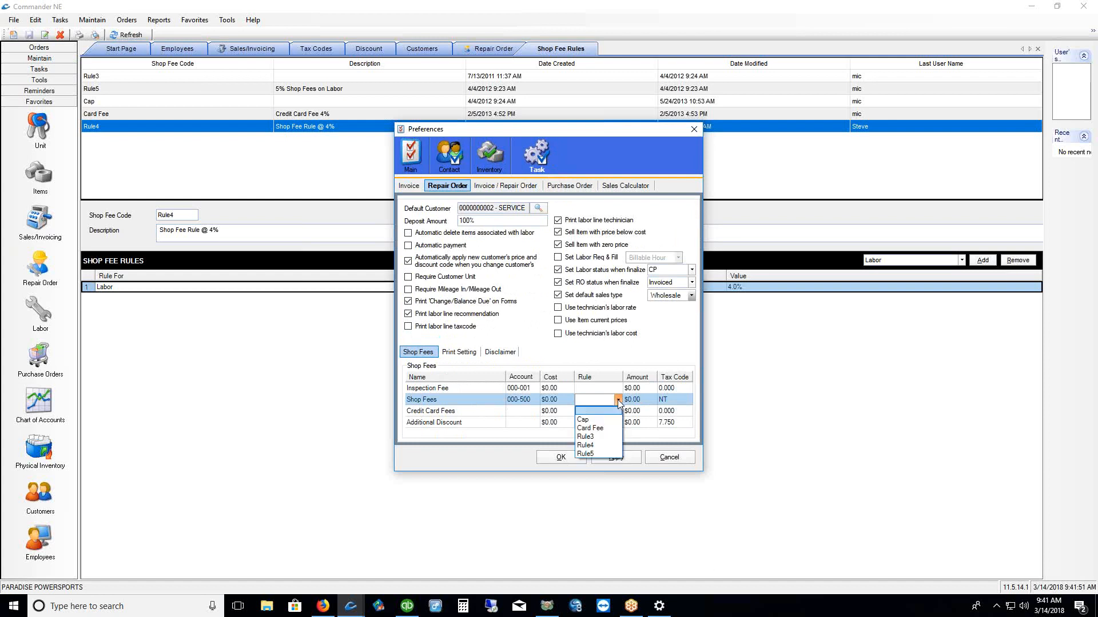
pyautogui.click(602, 446)
pyautogui.click(610, 458)
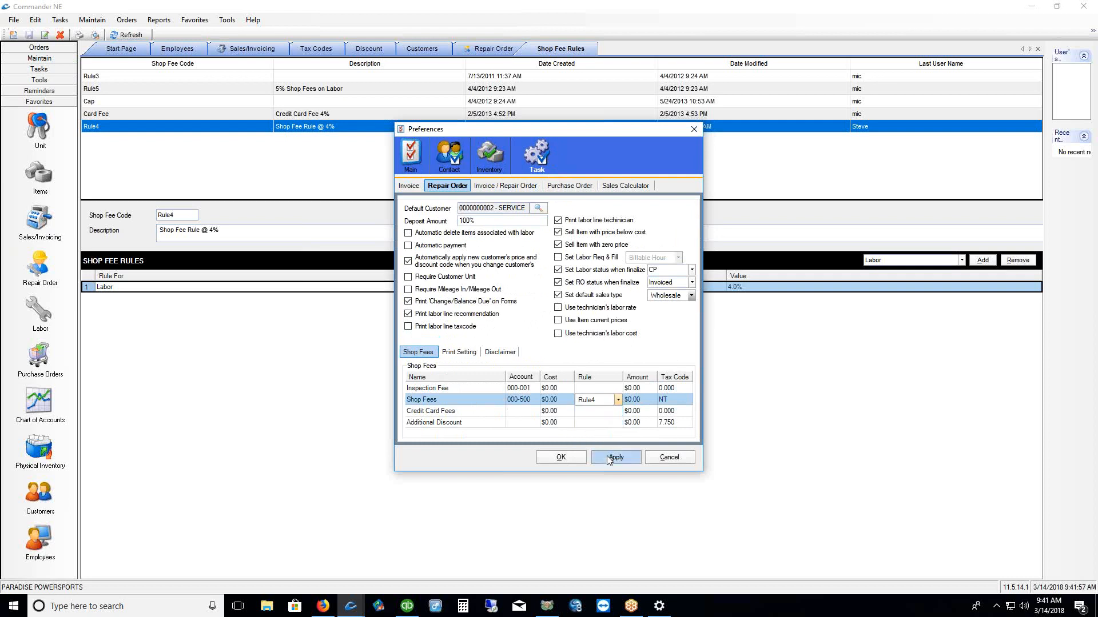
pyautogui.click(560, 458)
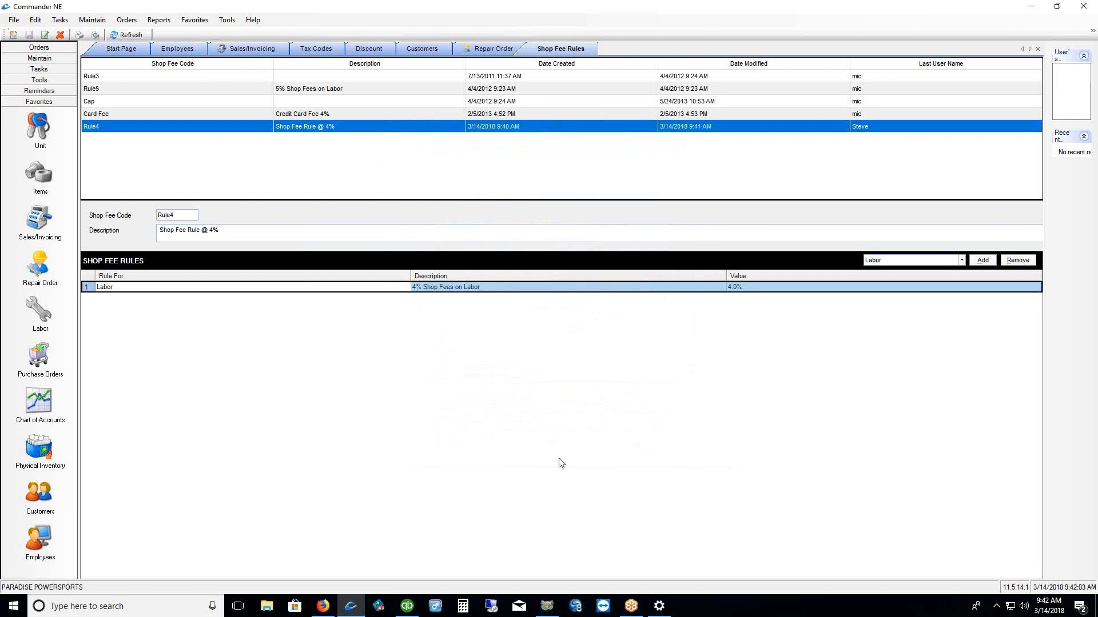
# Start a new repair order and check the shop fees total in its checkout
pyautogui.click(39, 265)
pyautogui.rightClick(400, 219)
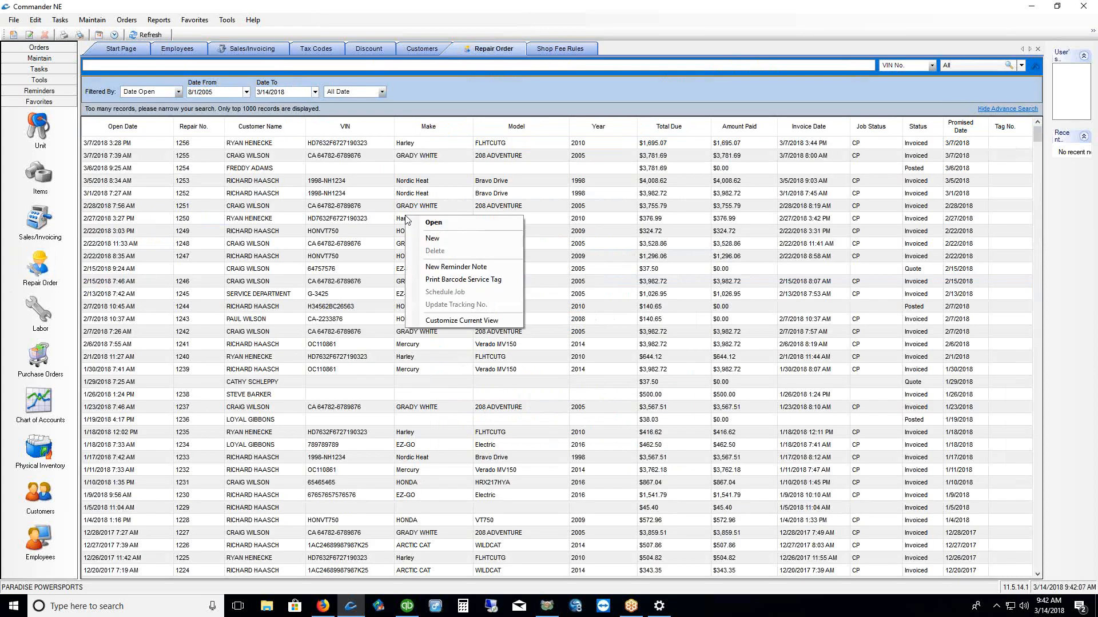
pyautogui.click(430, 241)
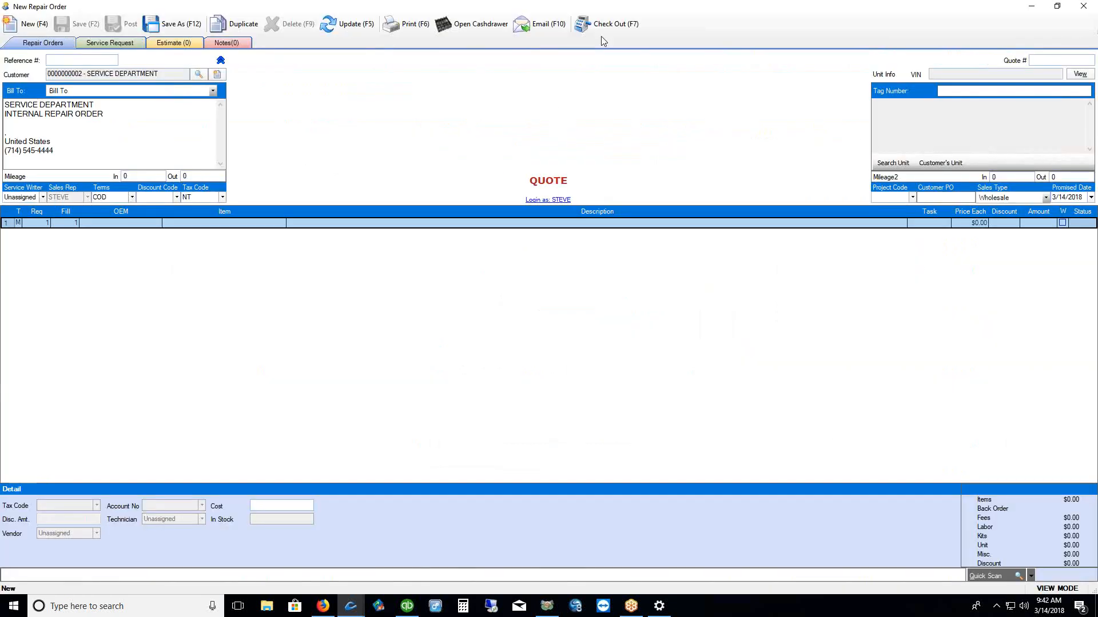
pyautogui.click(607, 24)
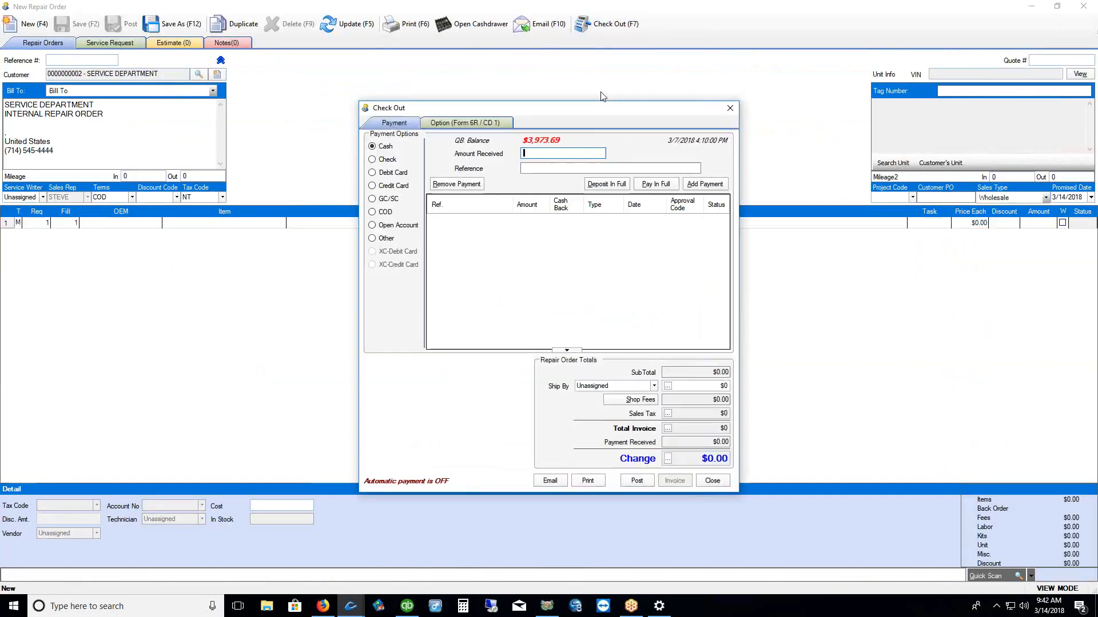
pyautogui.click(708, 402)
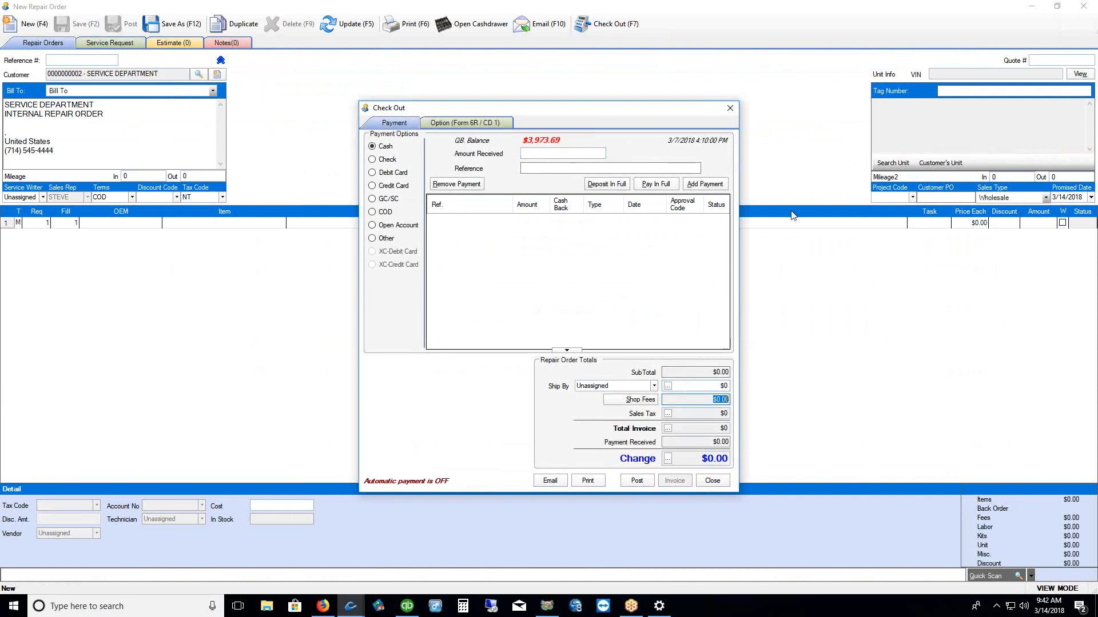
pyautogui.click(731, 109)
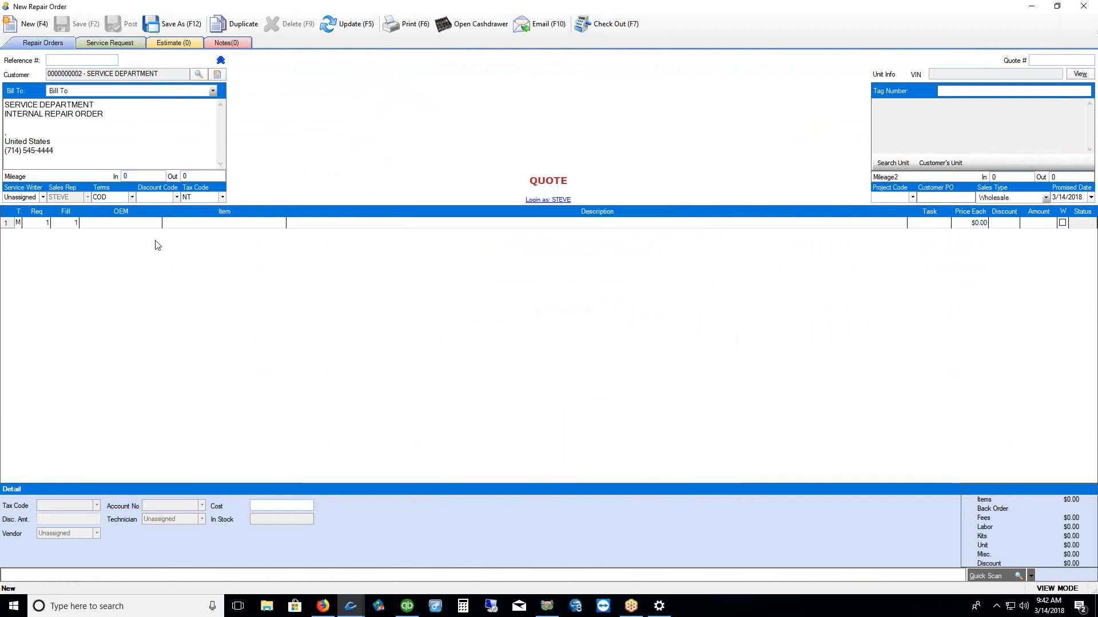
# Assign a customer to the order through Contact Search
pyautogui.click(198, 75)
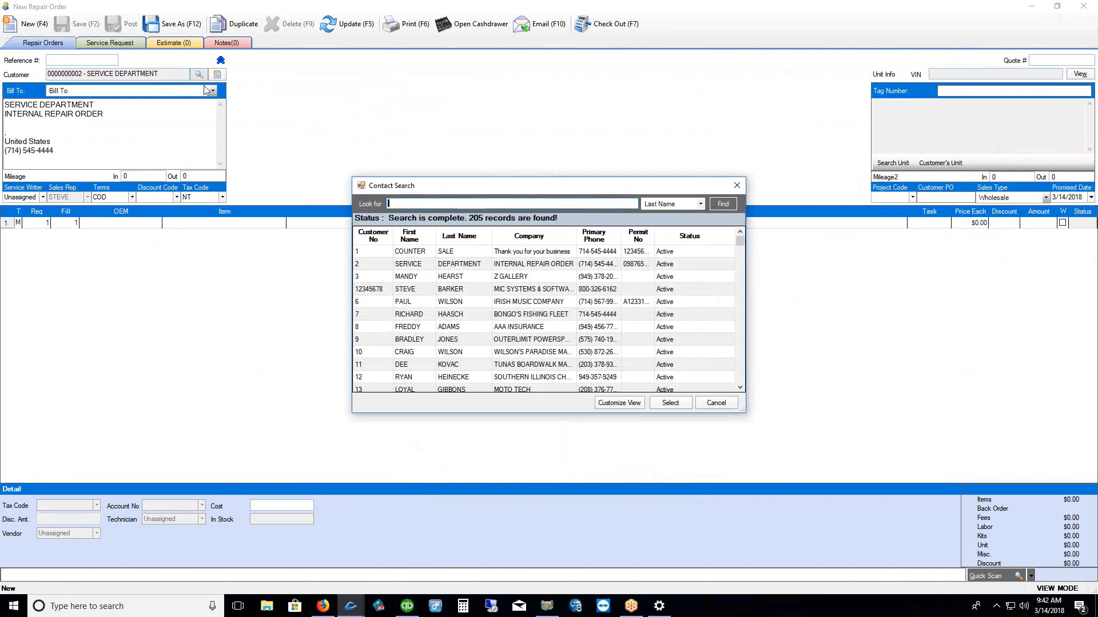
pyautogui.click(420, 304)
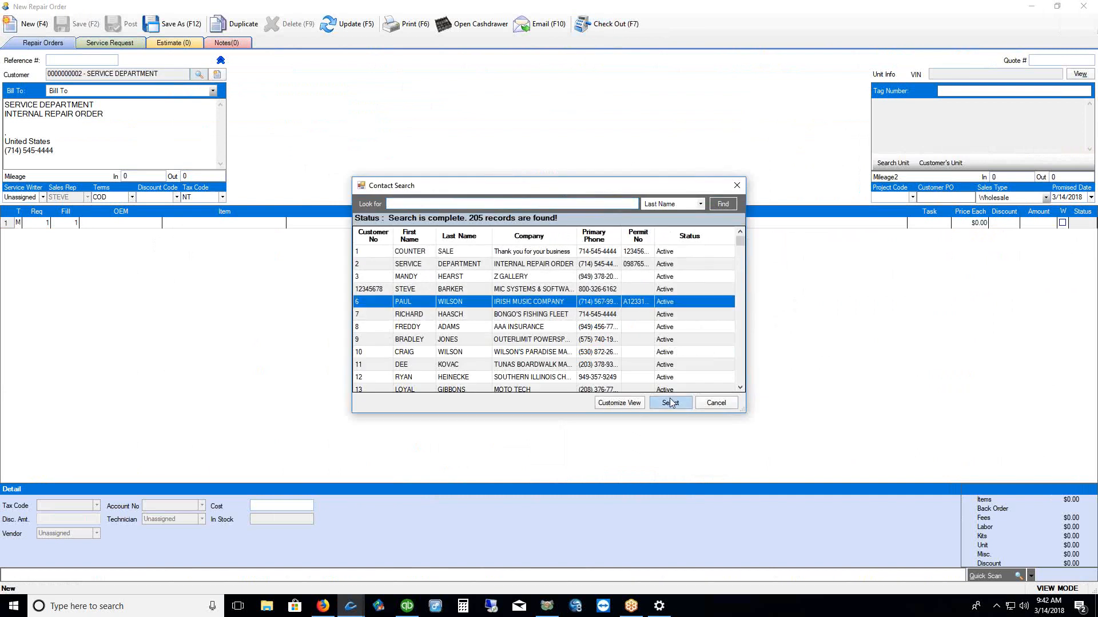
pyautogui.click(672, 404)
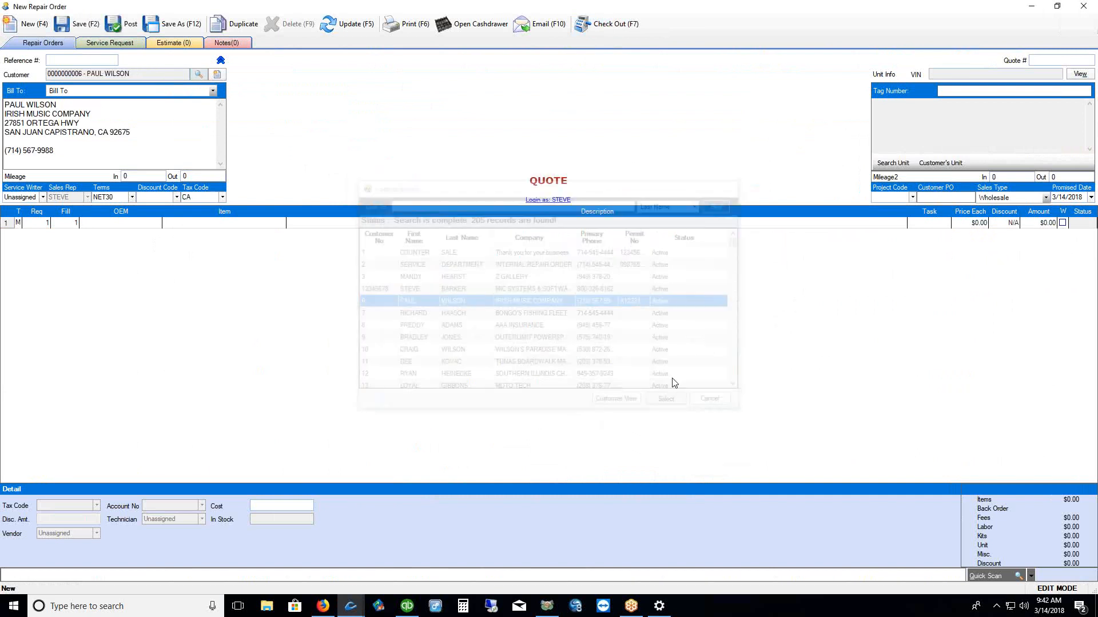
# Add the standard shop LABOR entry to line 1 of the quote
pyautogui.click(194, 224)
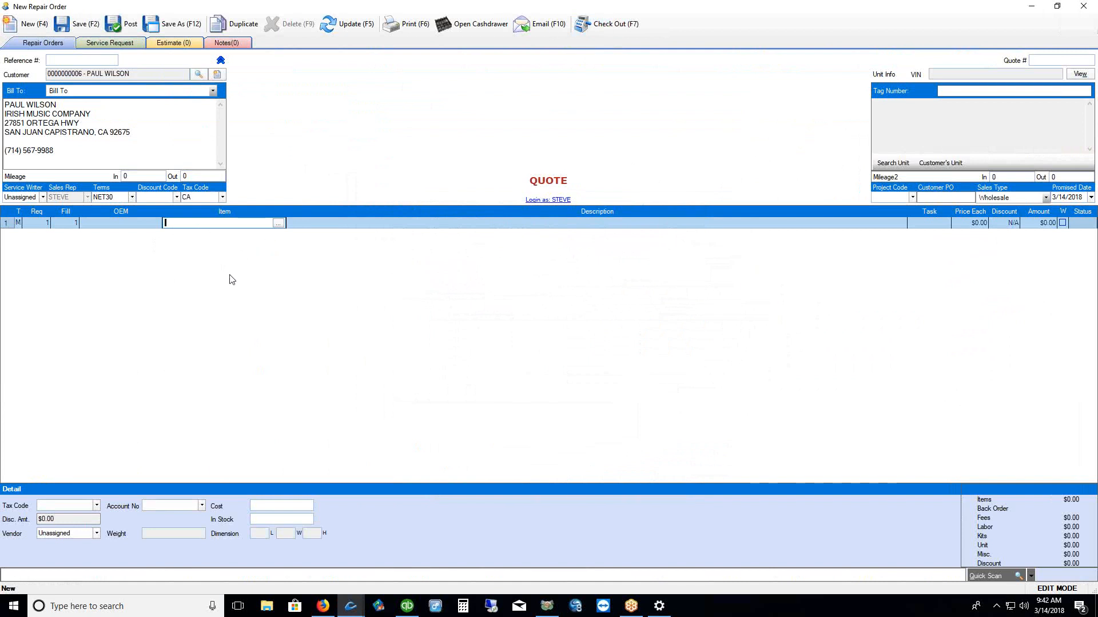
pyautogui.click(278, 224)
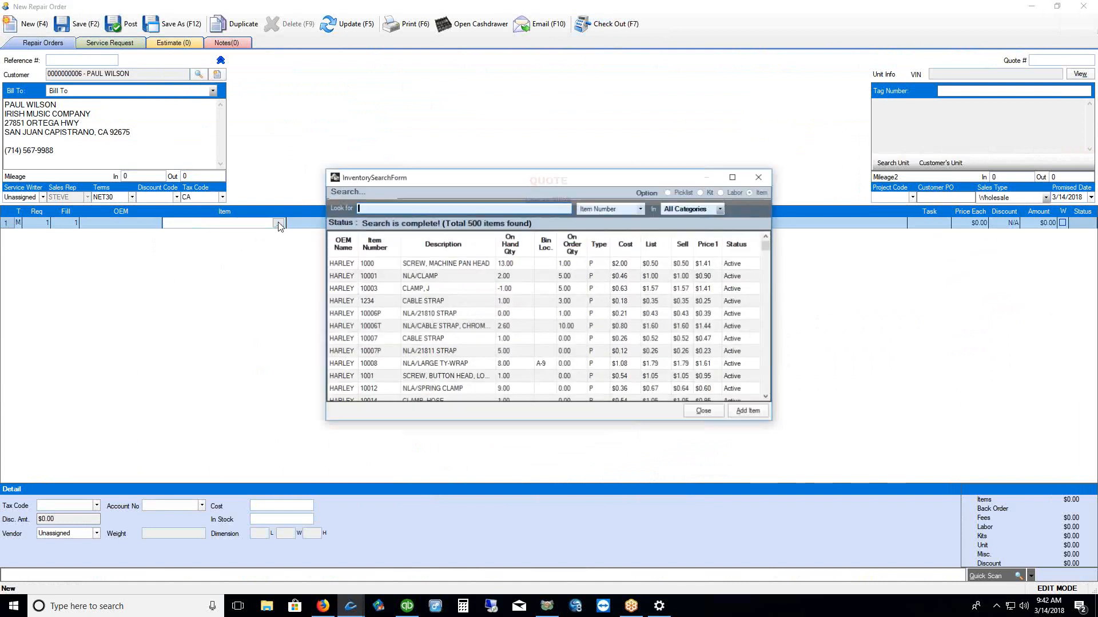
pyautogui.click(722, 193)
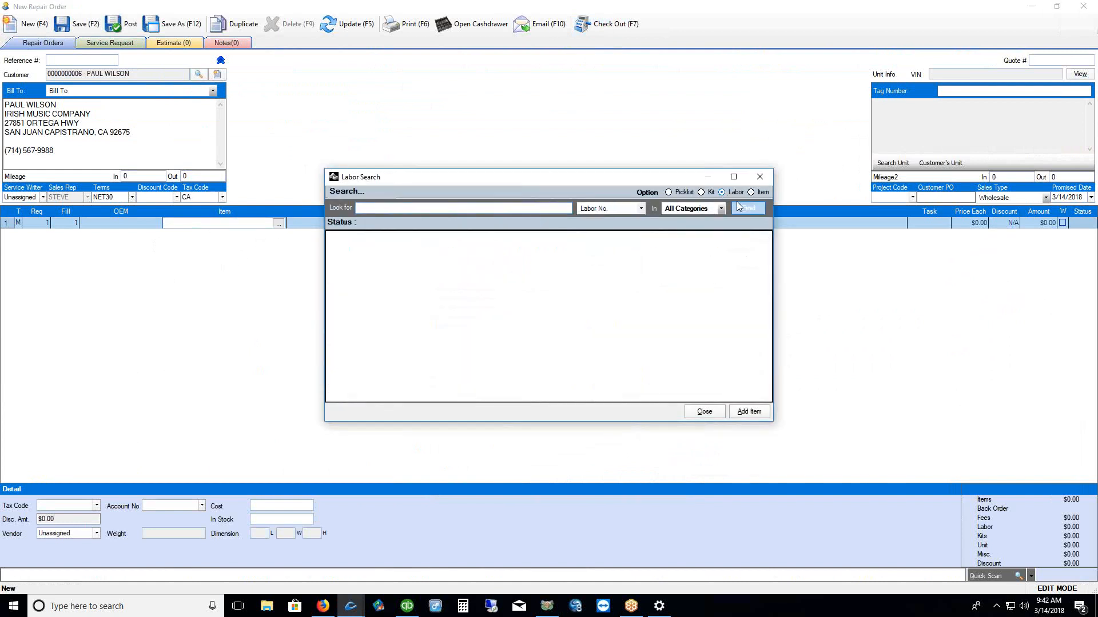
pyautogui.click(391, 296)
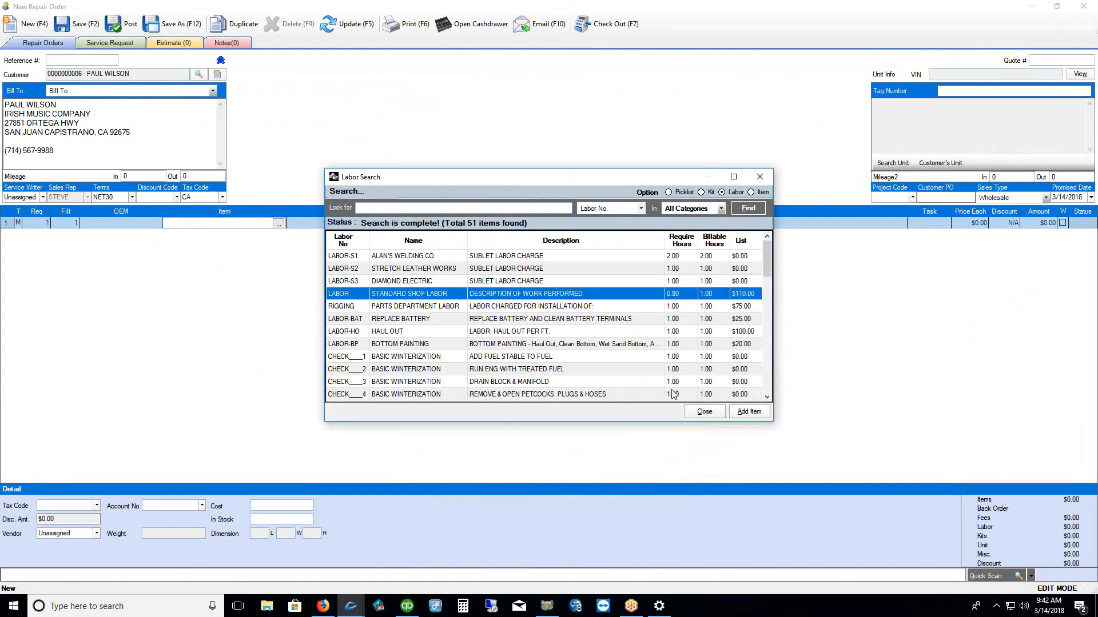
pyautogui.click(749, 412)
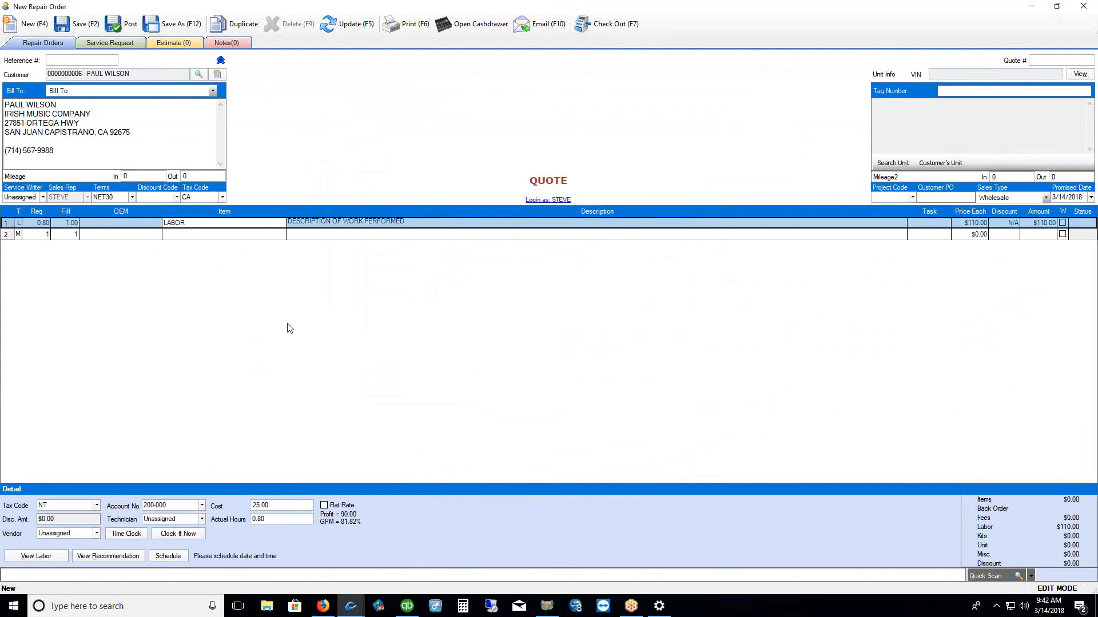
# Set the labor line to 1 hour at $100.00, authorizing the price change with a user ID
pyautogui.click(43, 223)
pyautogui.write('1')
pyautogui.press('Return')
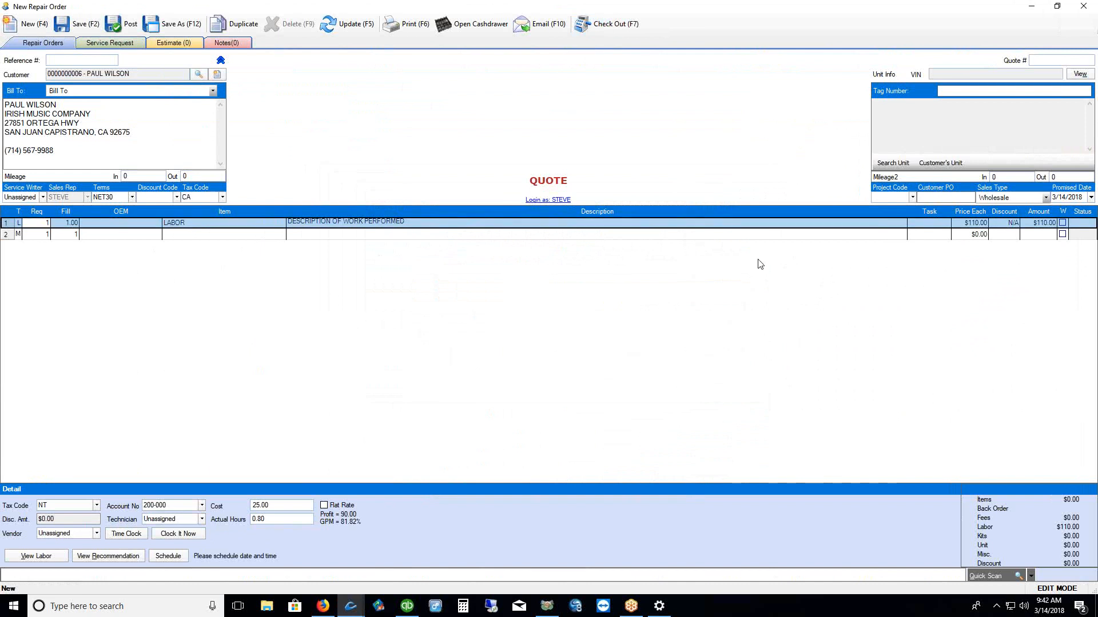
pyautogui.click(965, 224)
pyautogui.write('100')
pyautogui.press('Return')
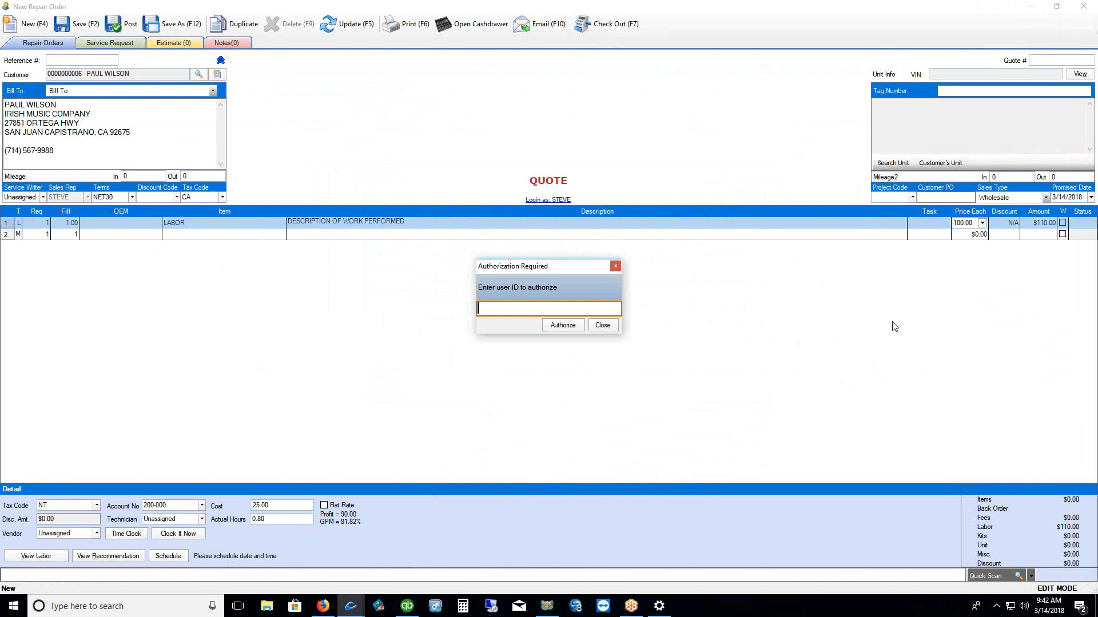
pyautogui.write('**')
pyautogui.click(560, 325)
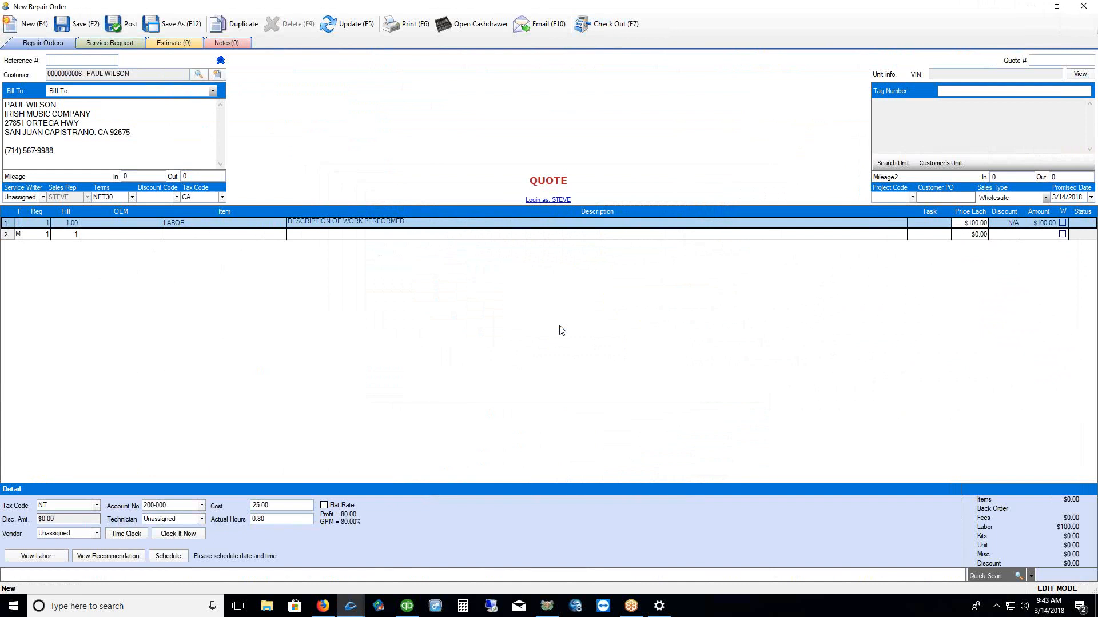
# In checkout, change the order's shop fee rule from the $4.00 default to Rule5
pyautogui.click(596, 31)
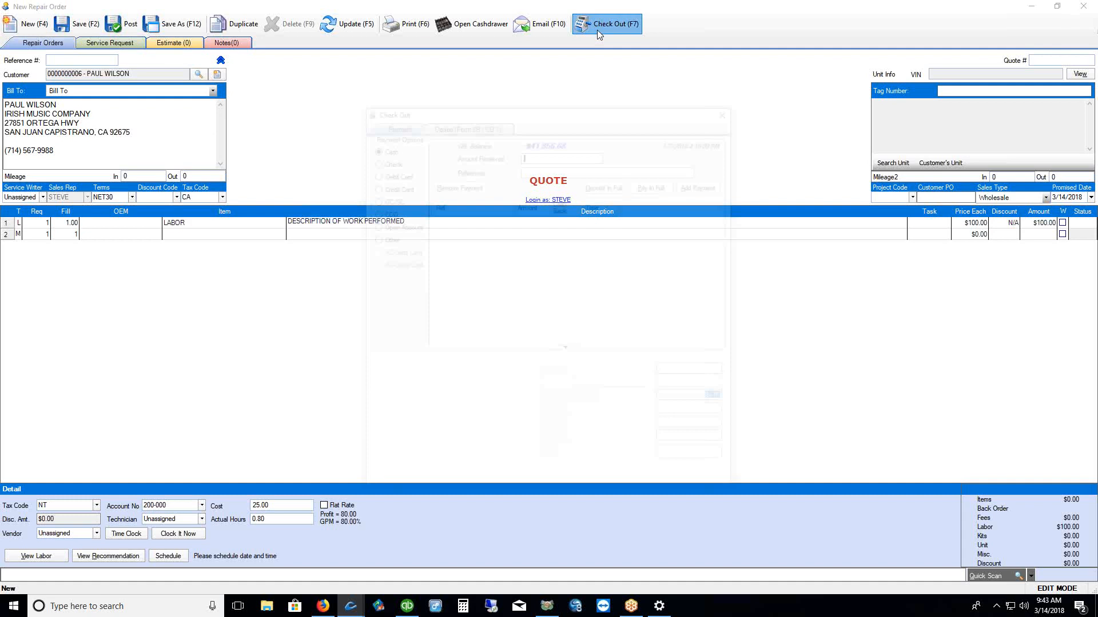
pyautogui.moveTo(596, 109); pyautogui.dragTo(569, 82)
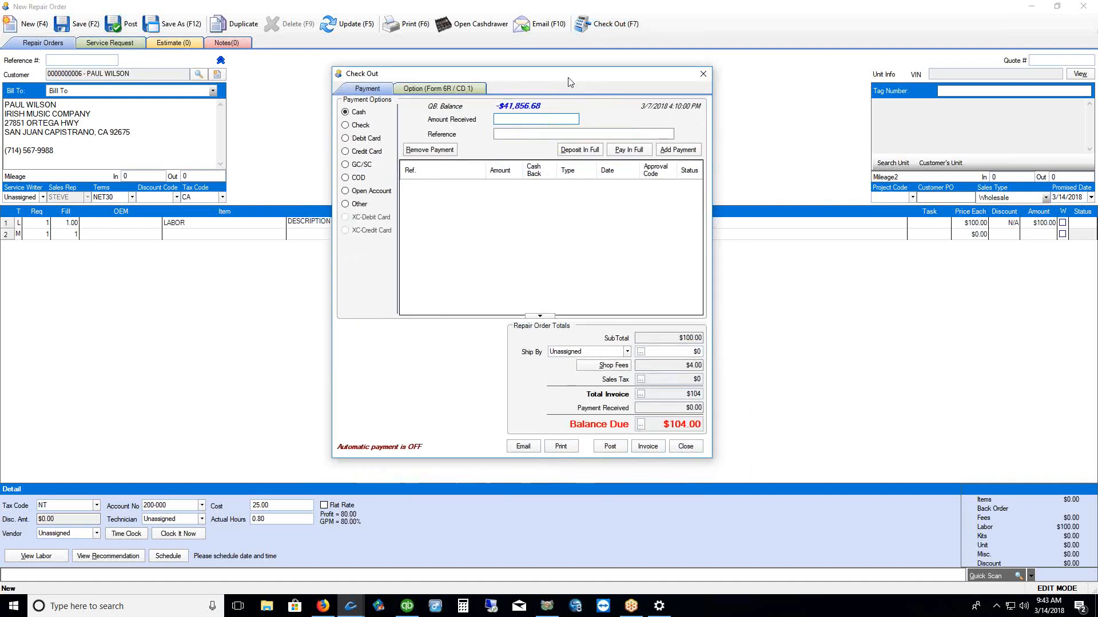
pyautogui.doubleClick(683, 366)
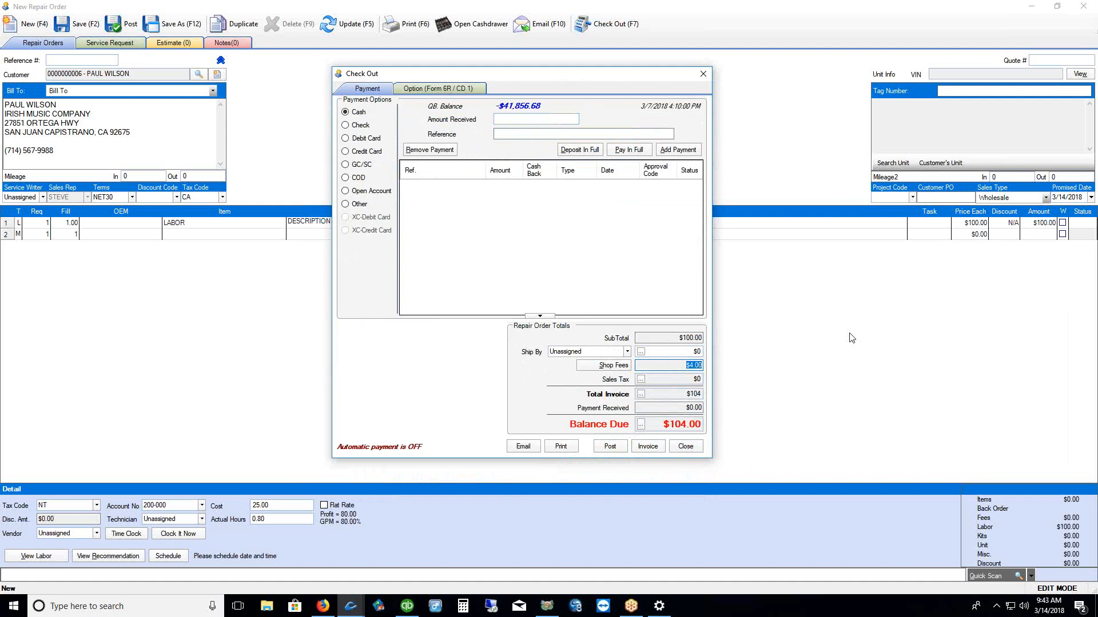
pyautogui.click(606, 366)
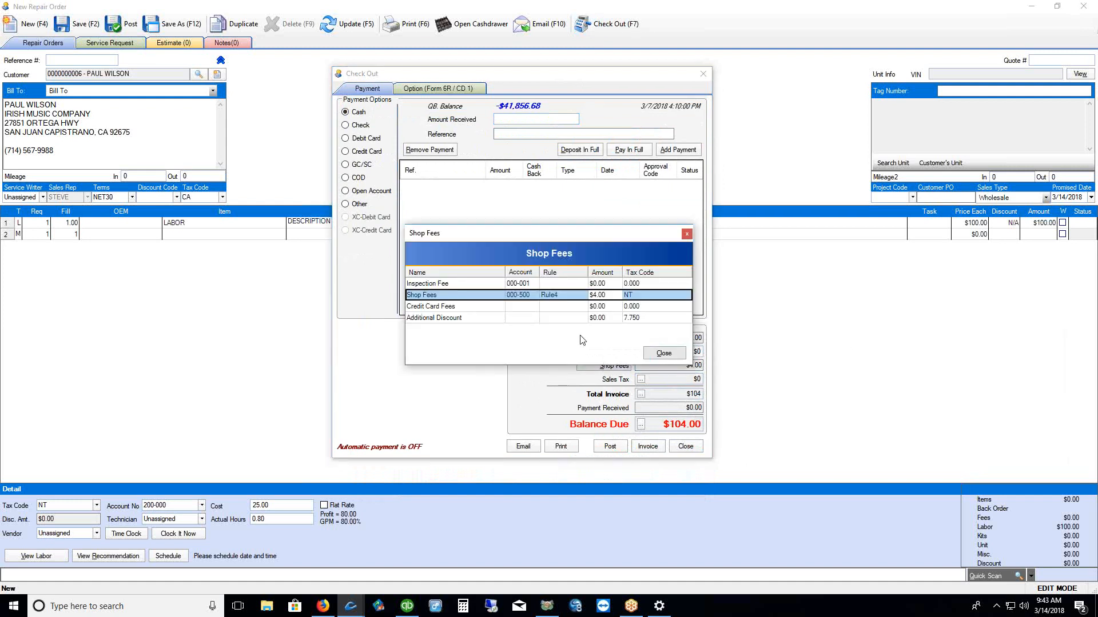
pyautogui.click(568, 296)
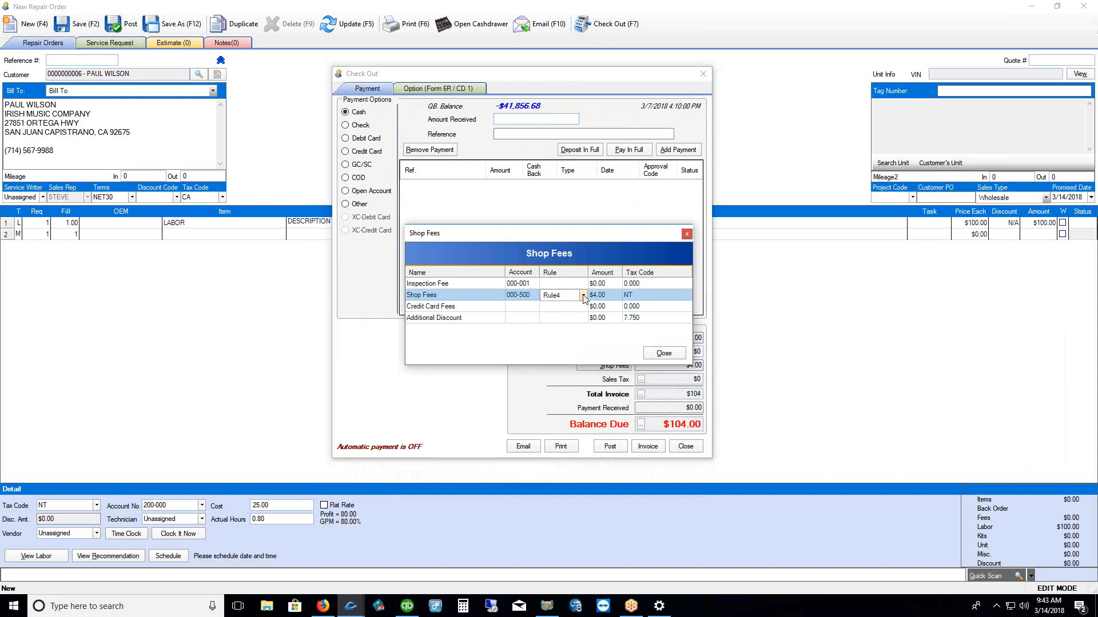
pyautogui.click(583, 296)
pyautogui.click(567, 349)
pyautogui.click(663, 353)
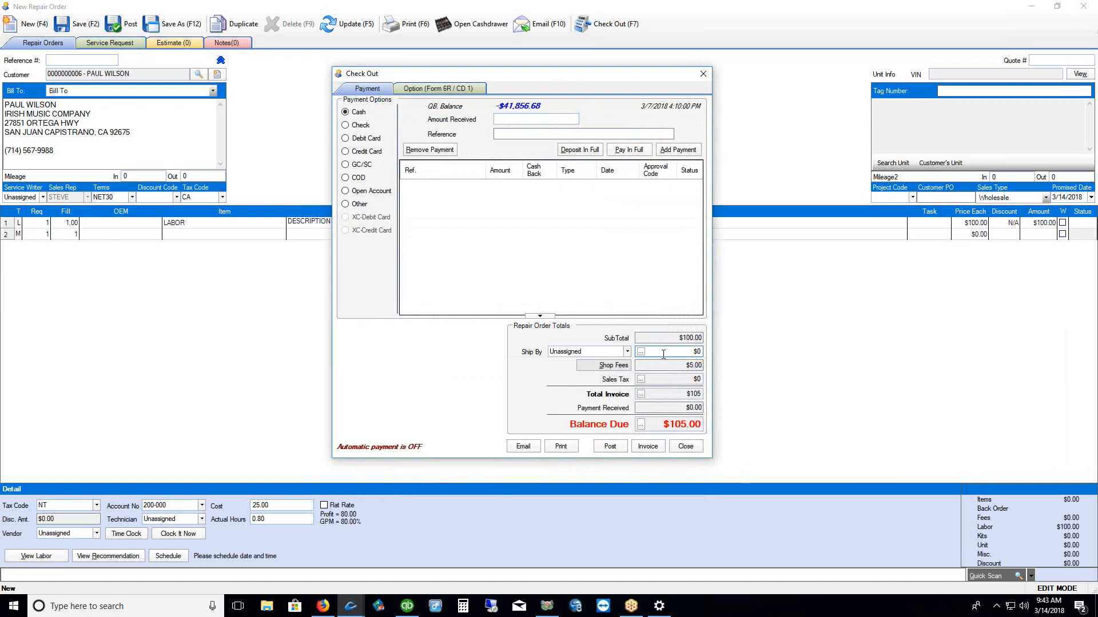
# Switch the shop fee rule to Rule3 for a $3.00 fee and close checkout
pyautogui.click(617, 365)
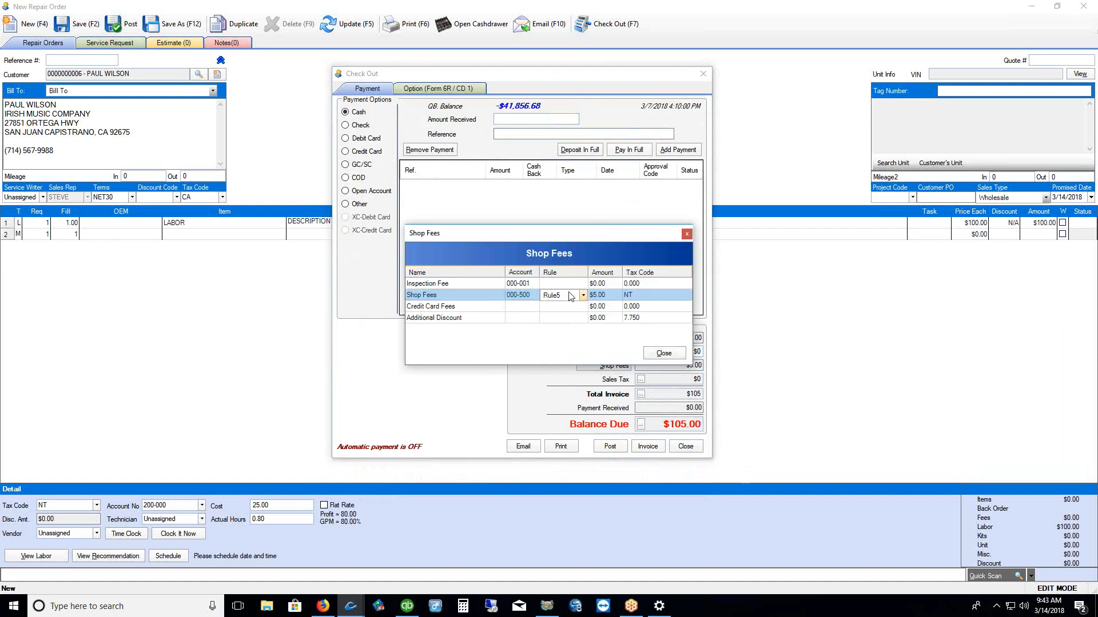
pyautogui.click(583, 296)
pyautogui.click(563, 334)
pyautogui.click(661, 354)
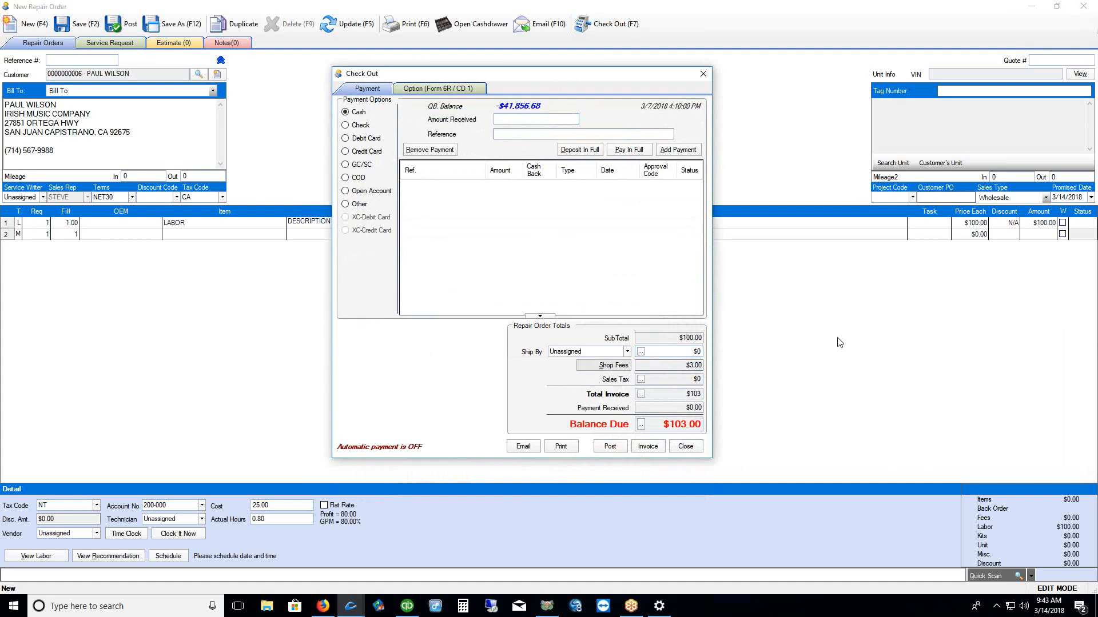
pyautogui.click(703, 73)
pyautogui.click(969, 223)
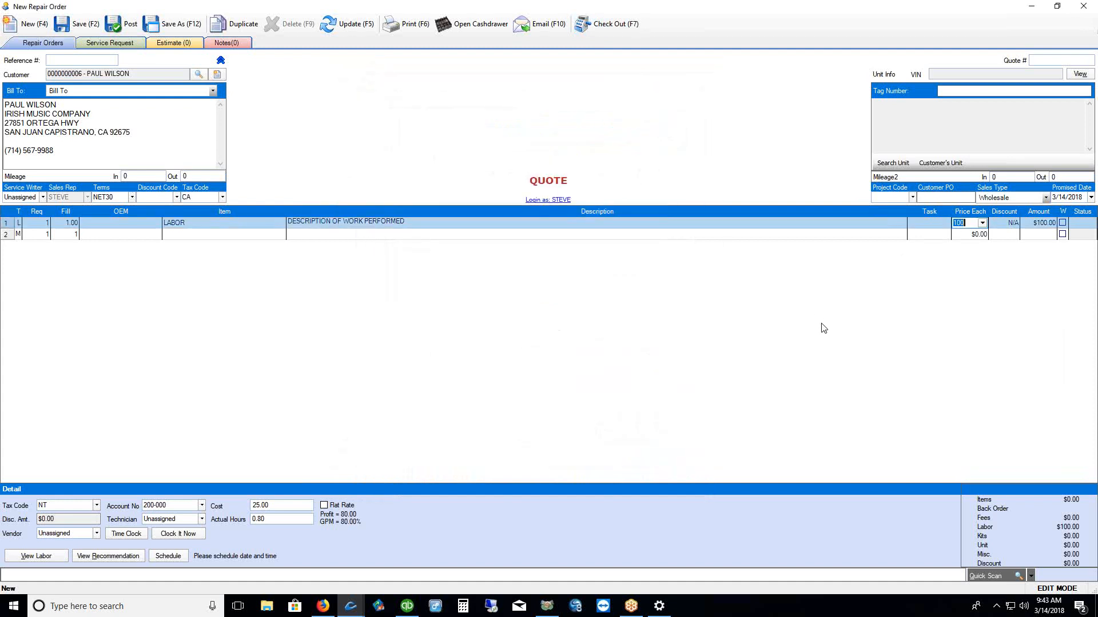
# Reprice the labor line to $85.00 with user authorization and set its hours to 3.5, totaling $297.50
pyautogui.write('85')
pyautogui.press('Return')
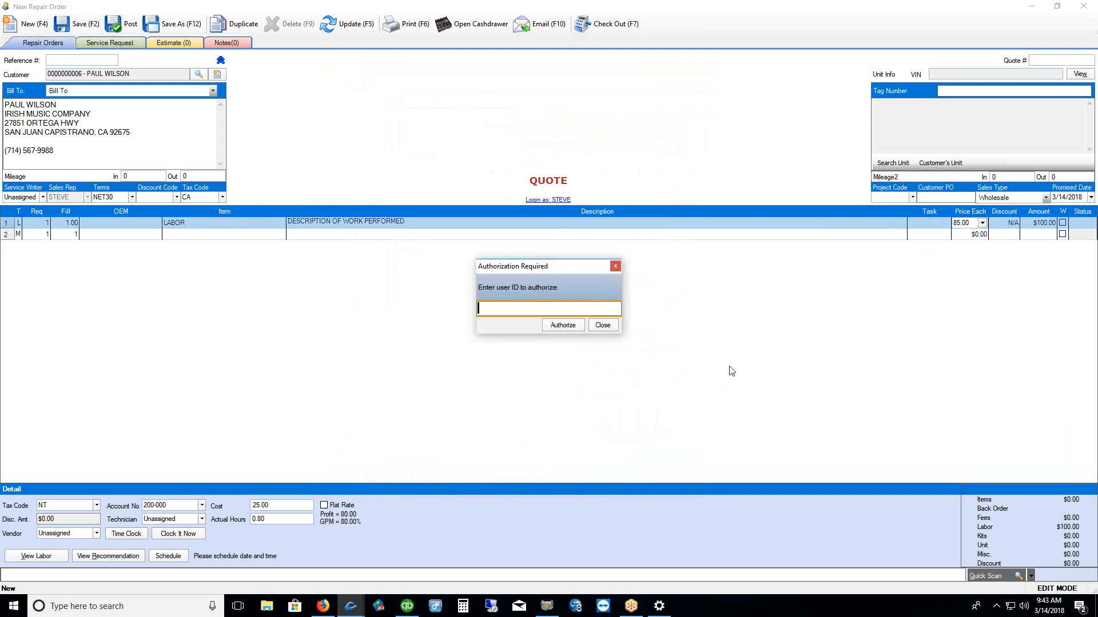
pyautogui.write('**')
pyautogui.click(563, 325)
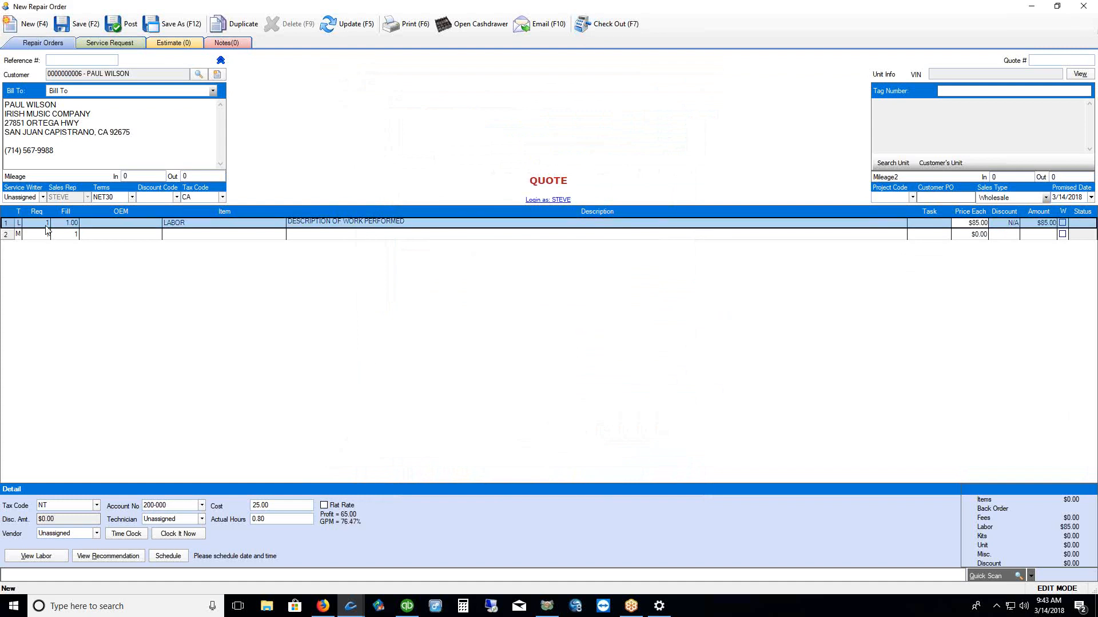
pyautogui.write('3.8')
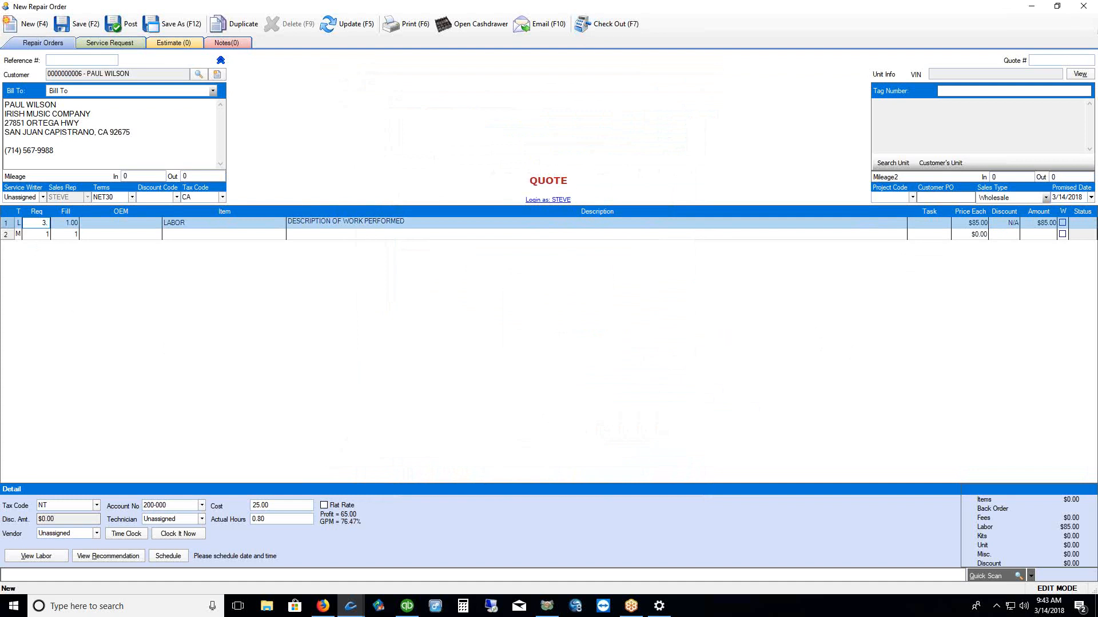
pyautogui.click(70, 227)
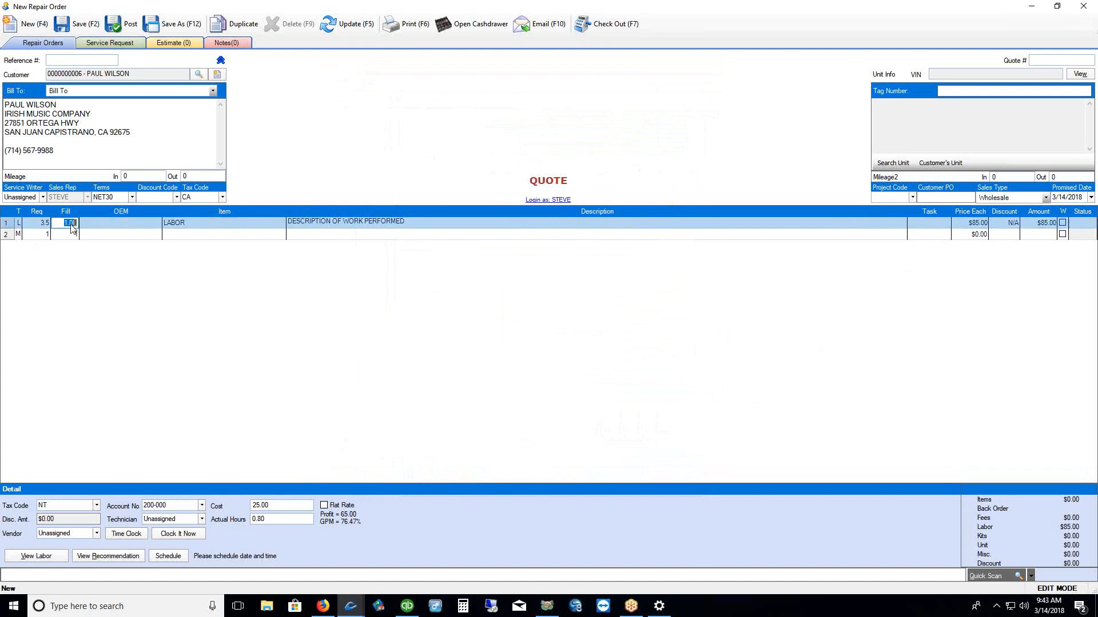
pyautogui.write('3.5')
pyautogui.click(159, 314)
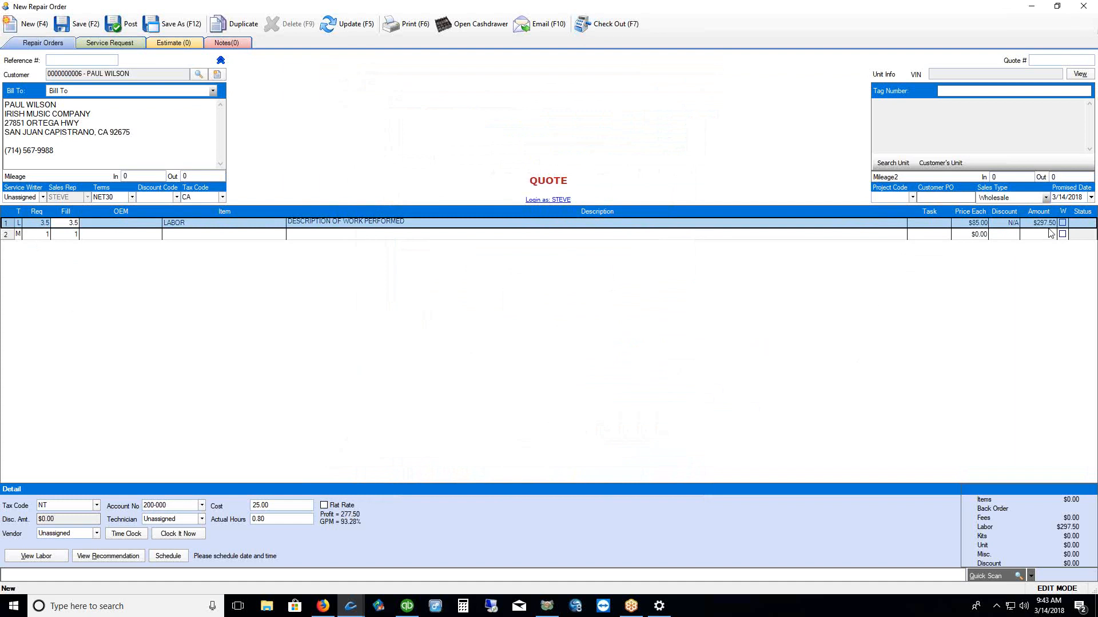
# In Check Out, apply Rule4 to the Shop Fees row, giving an $11.90 shop fee
pyautogui.click(601, 27)
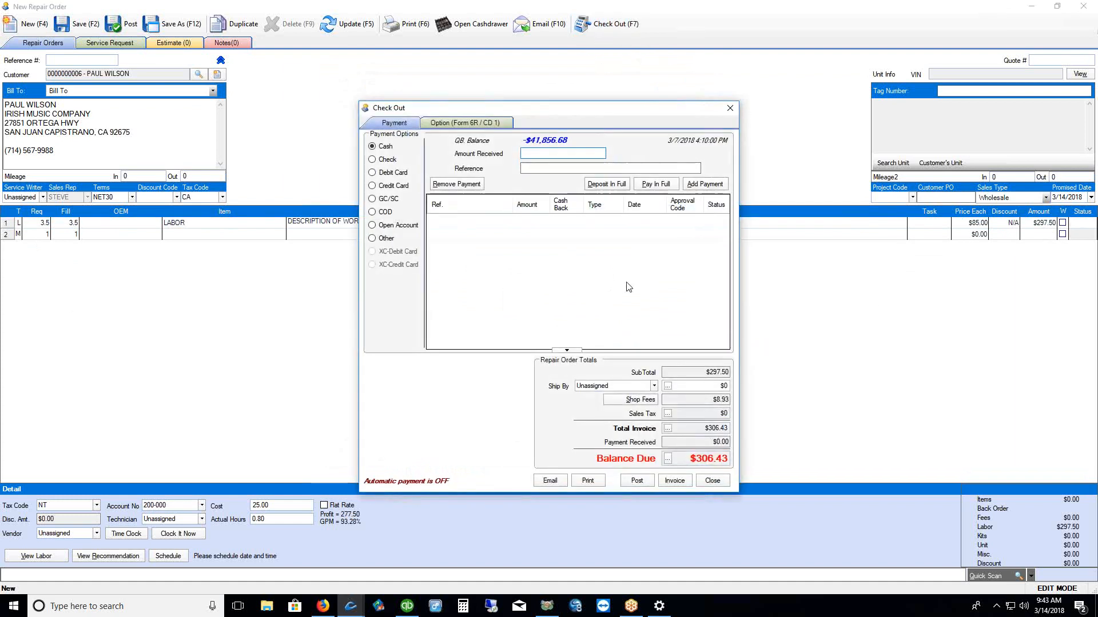
pyautogui.click(630, 402)
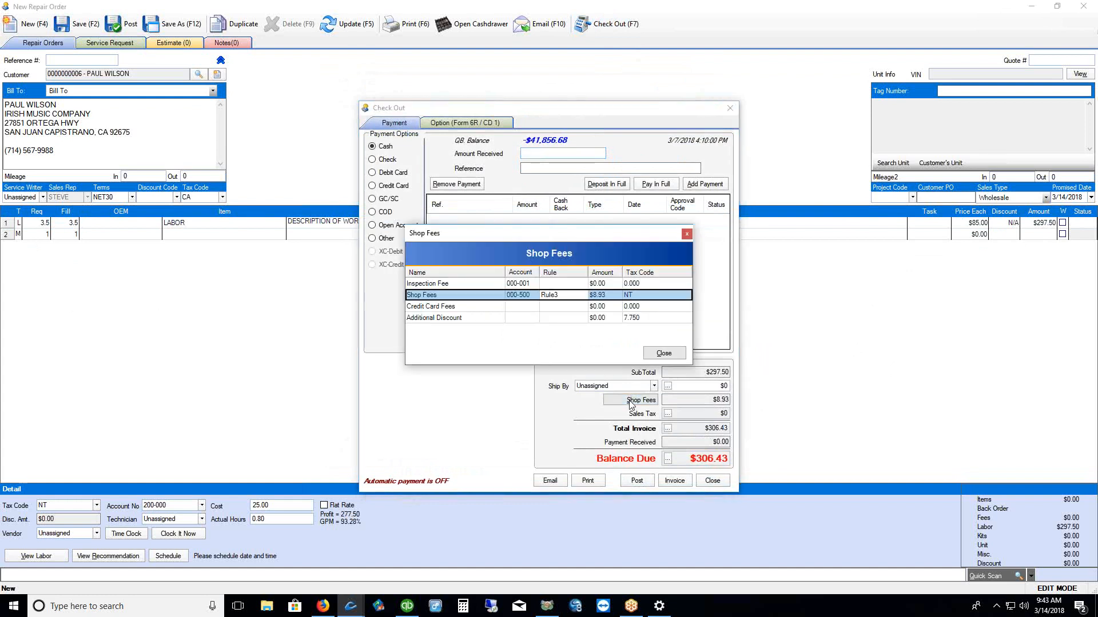
pyautogui.click(569, 297)
pyautogui.click(583, 296)
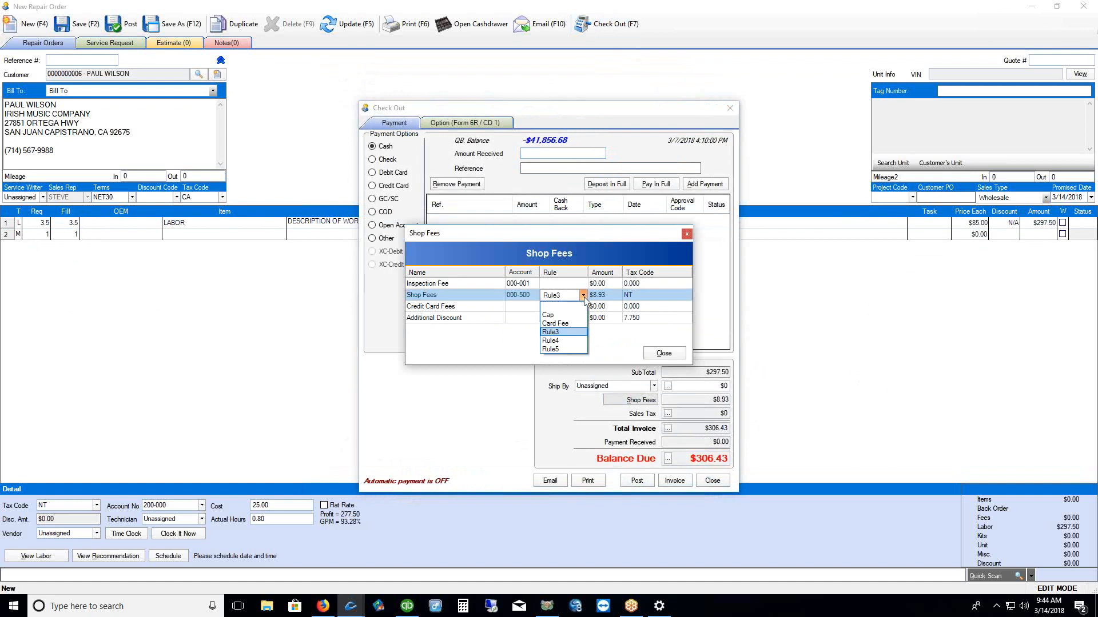
pyautogui.click(565, 342)
pyautogui.click(663, 353)
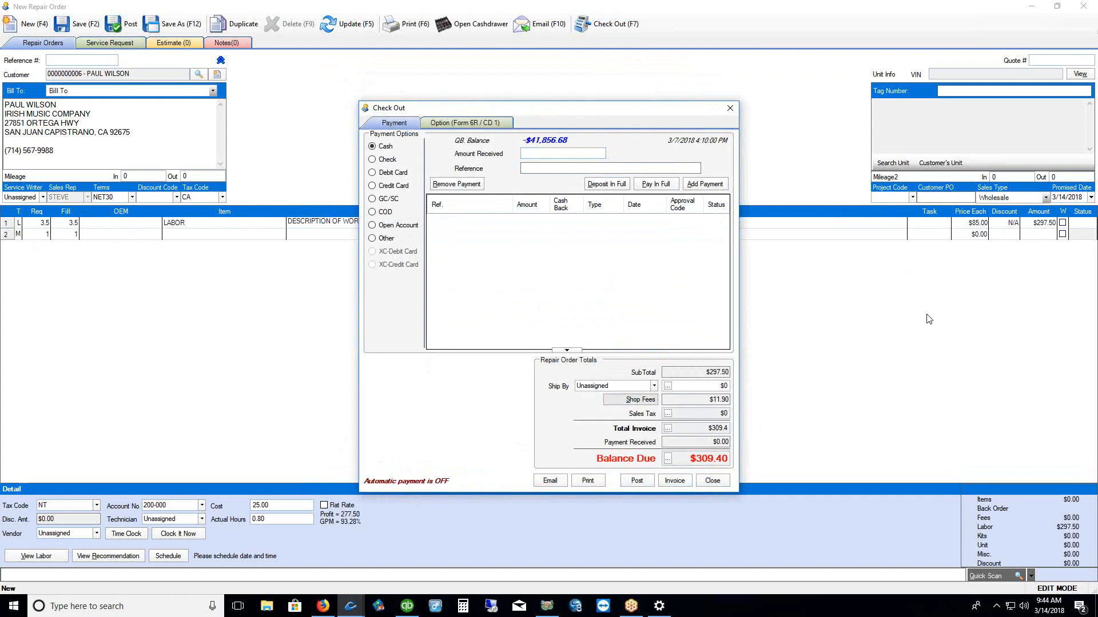
# Remove the shop fee rule, enter a flat $15.00 amount, and close Check Out
pyautogui.click(633, 401)
pyautogui.click(571, 297)
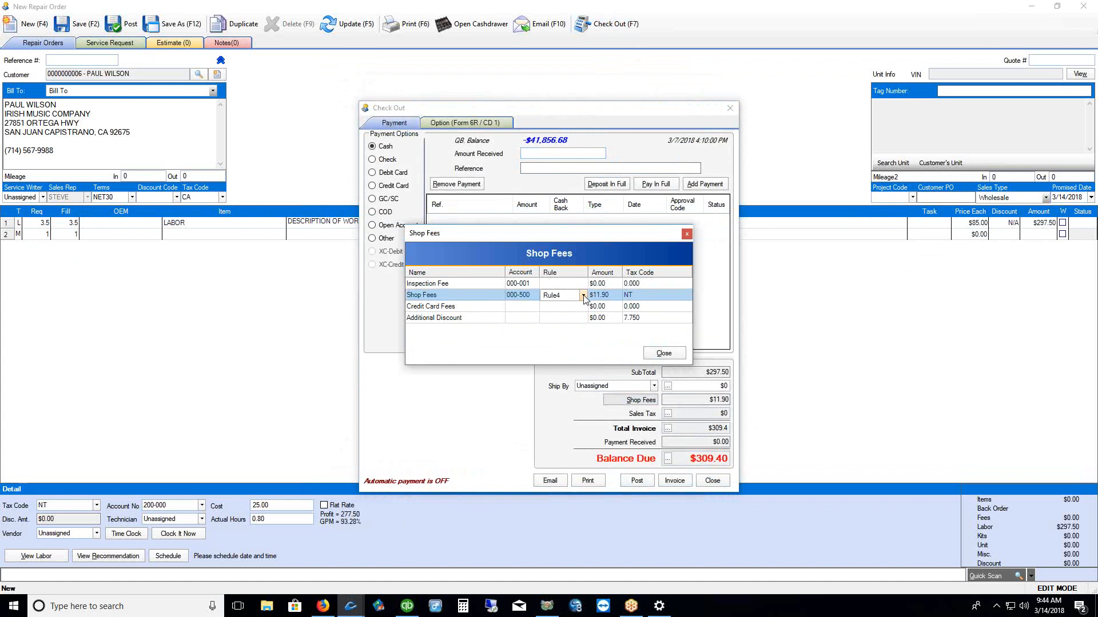
pyautogui.click(583, 296)
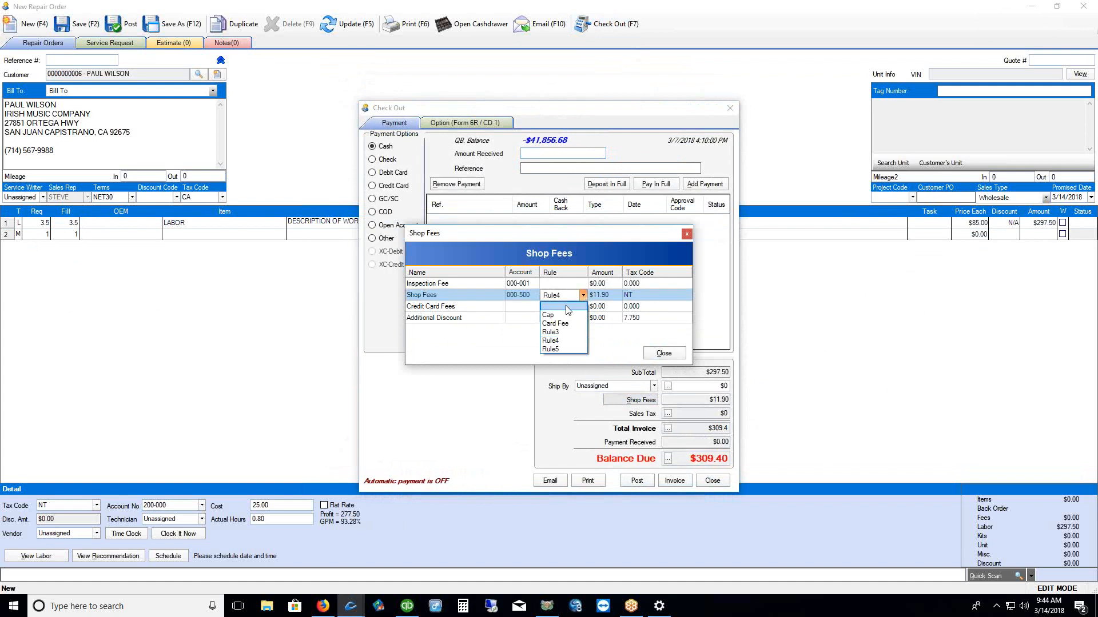
pyautogui.click(566, 308)
pyautogui.click(598, 296)
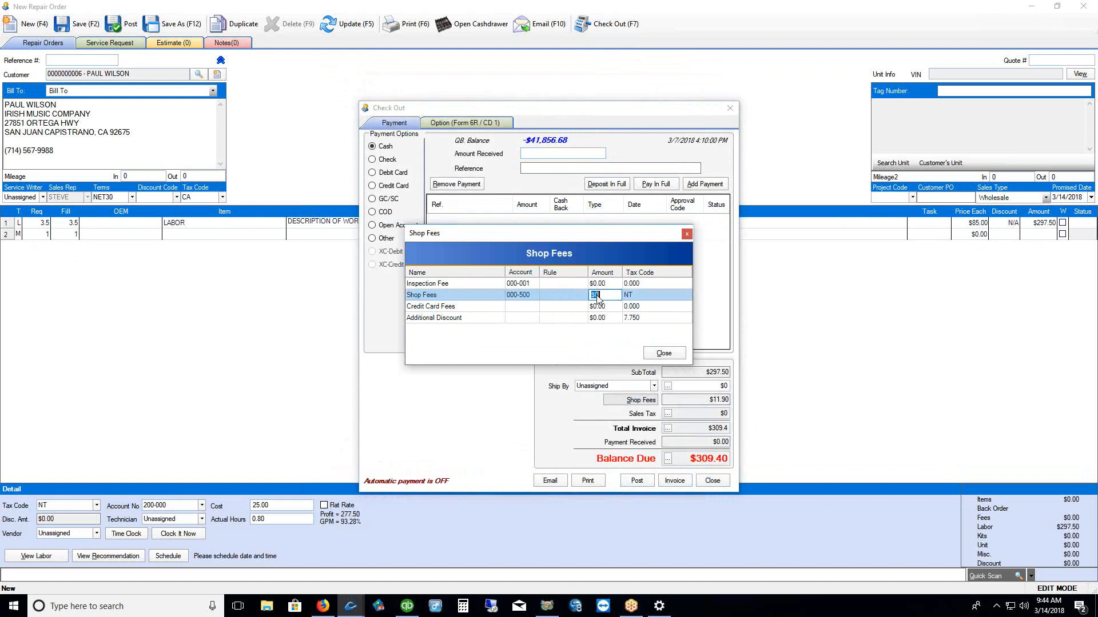
pyautogui.write('$15')
pyautogui.click(663, 353)
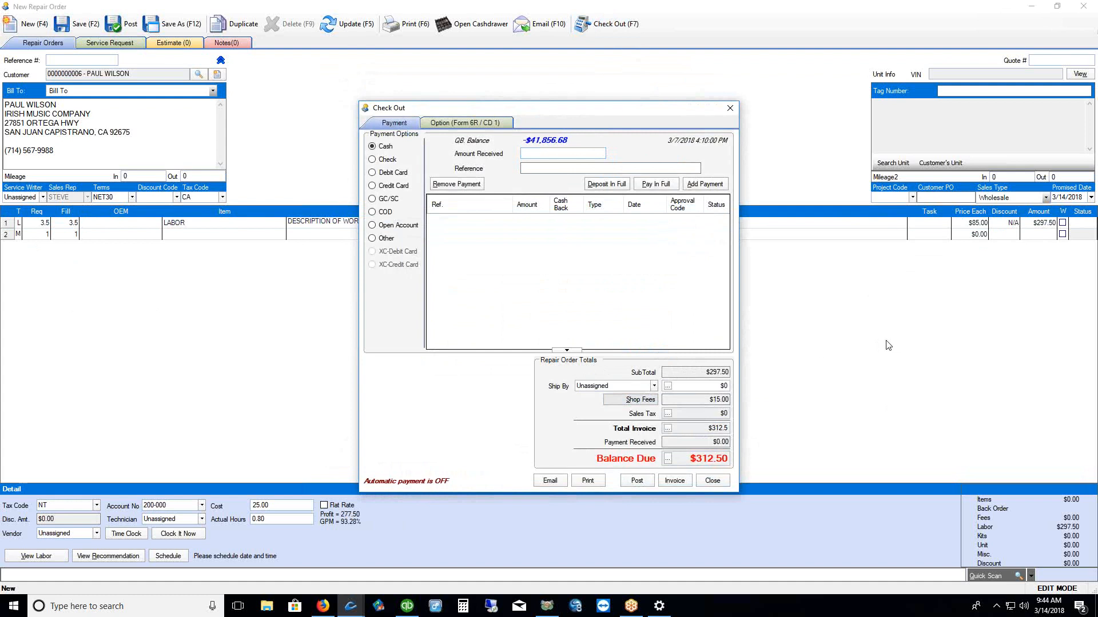
pyautogui.click(730, 109)
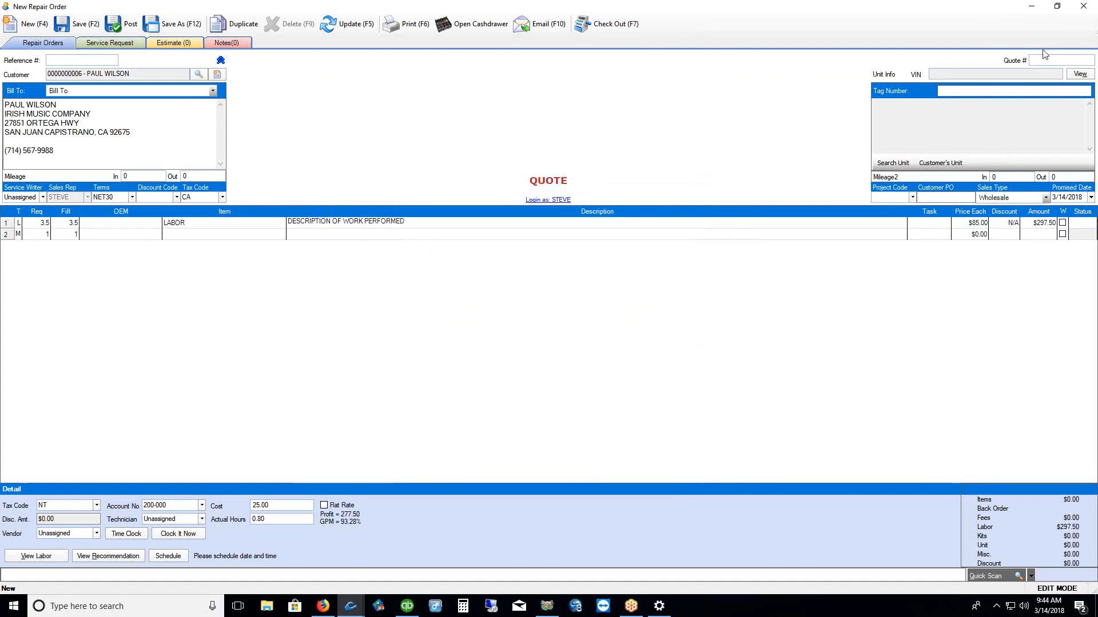
# Close the repair order without saving its changes, then open the Items inventory list
pyautogui.click(1083, 7)
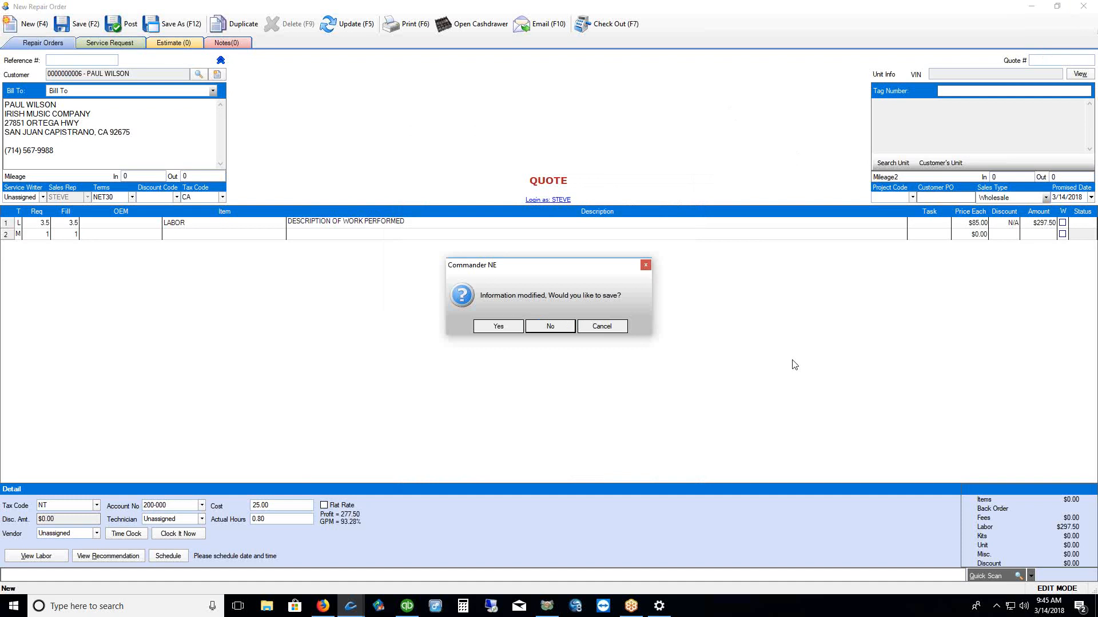
pyautogui.click(551, 327)
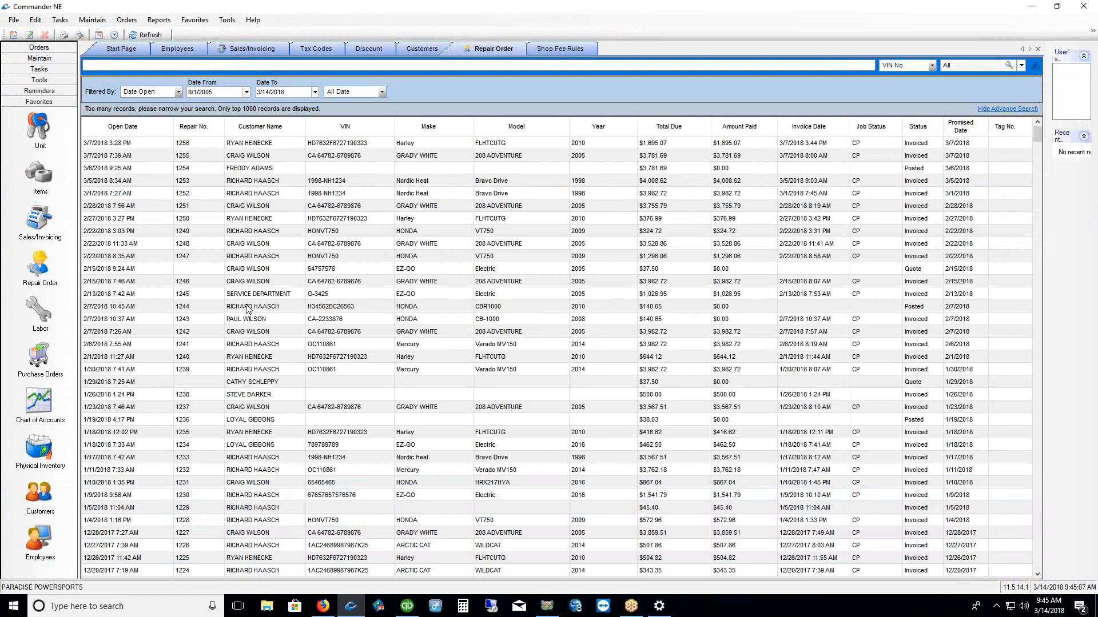
pyautogui.click(40, 176)
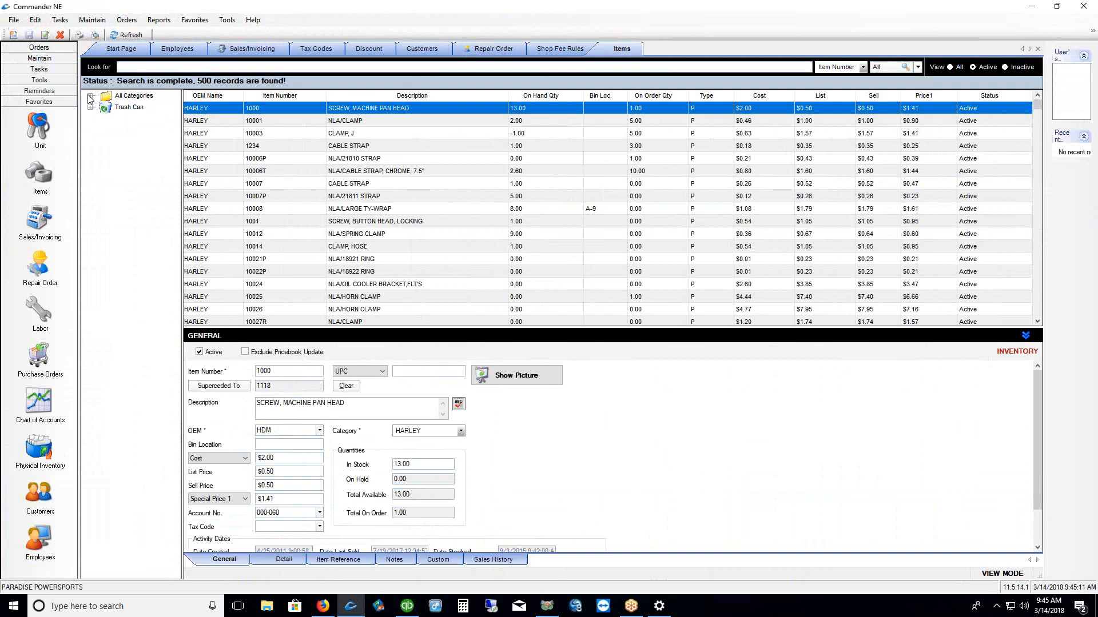
# Filter Items to the FEES category and view the SHOP SUPPLIES item's details
pyautogui.click(90, 97)
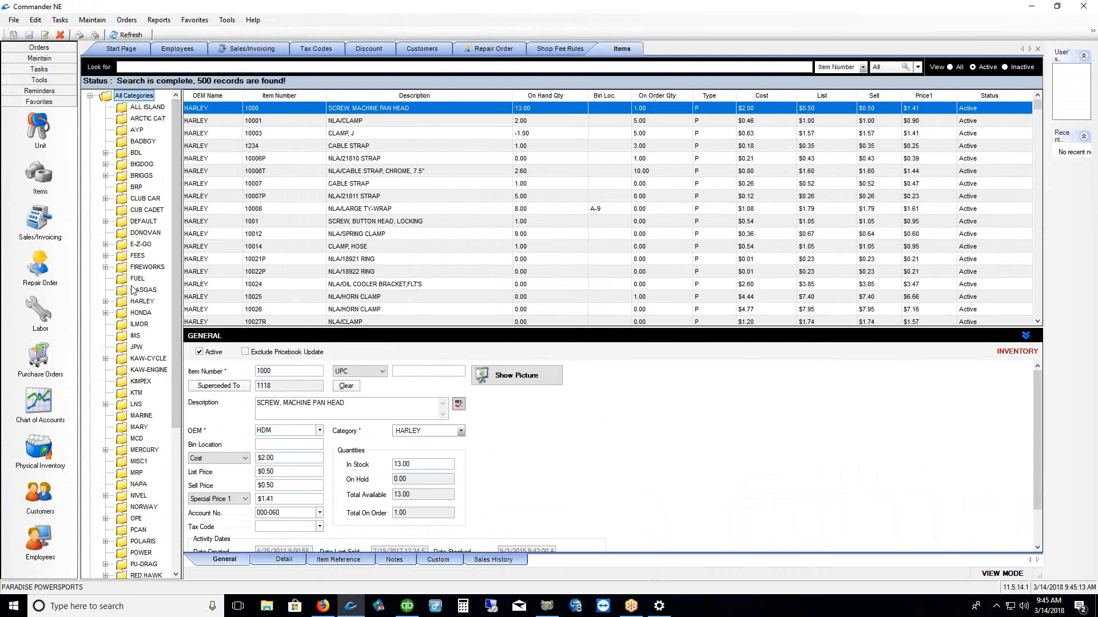
pyautogui.click(125, 256)
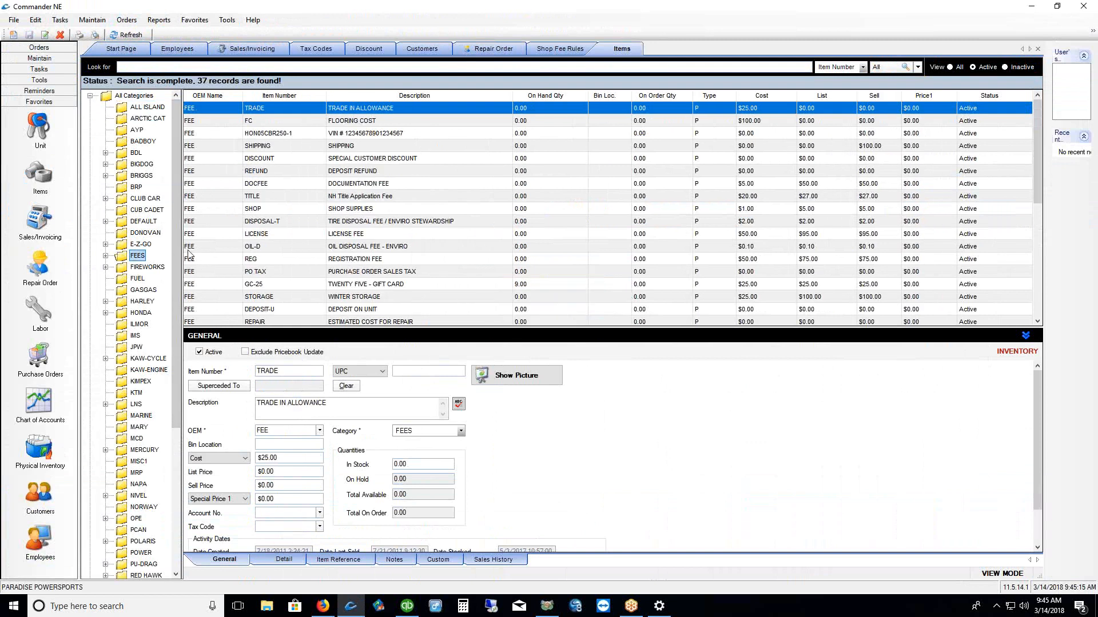
pyautogui.moveTo(183, 254); pyautogui.dragTo(204, 253)
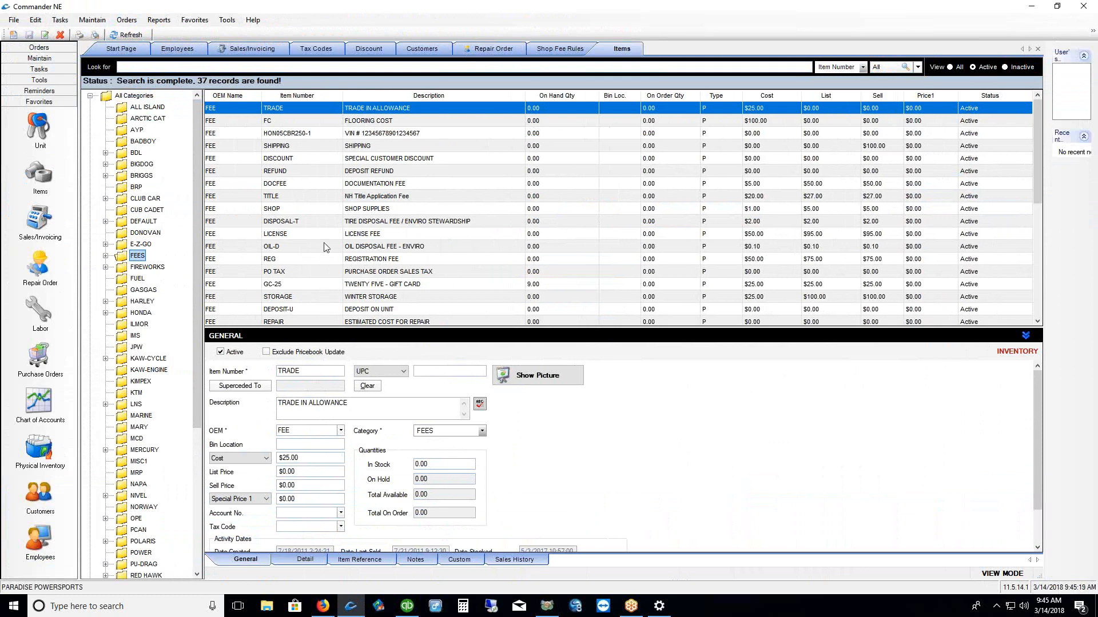
pyautogui.click(303, 210)
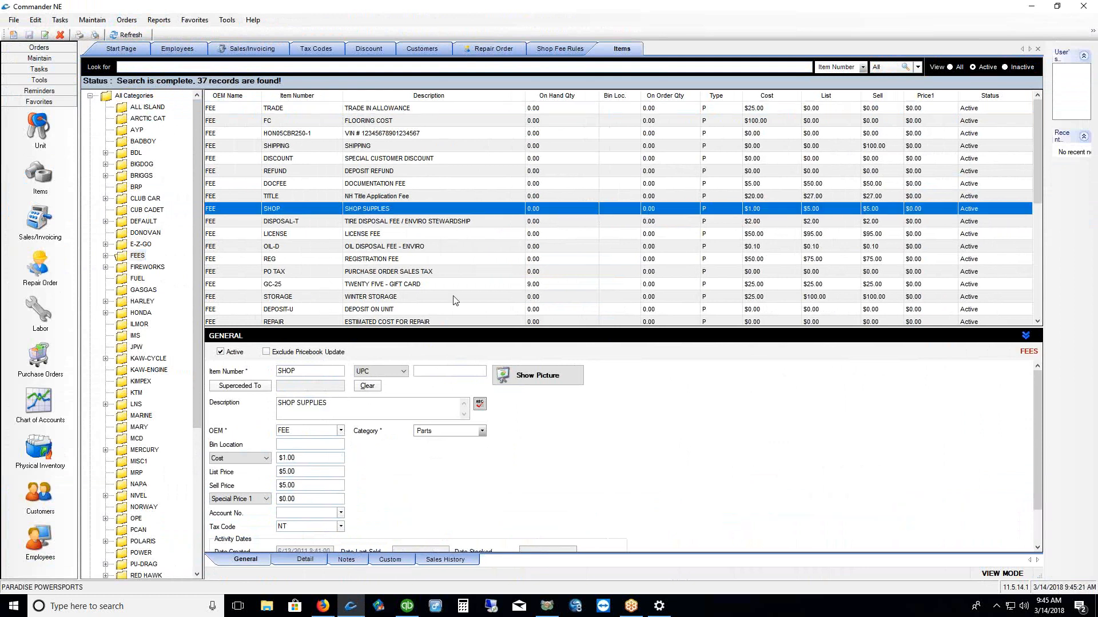
pyautogui.scroll(-1, 505, 271)
pyautogui.scroll(-1, 435, 245)
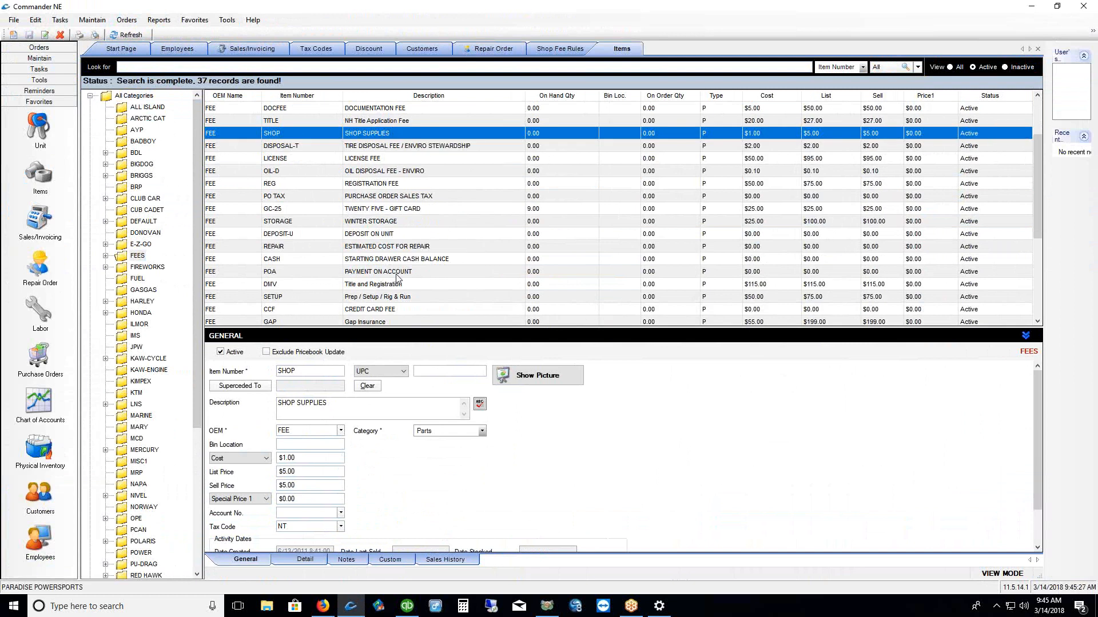
pyautogui.moveTo(349, 202); pyautogui.dragTo(349, 198)
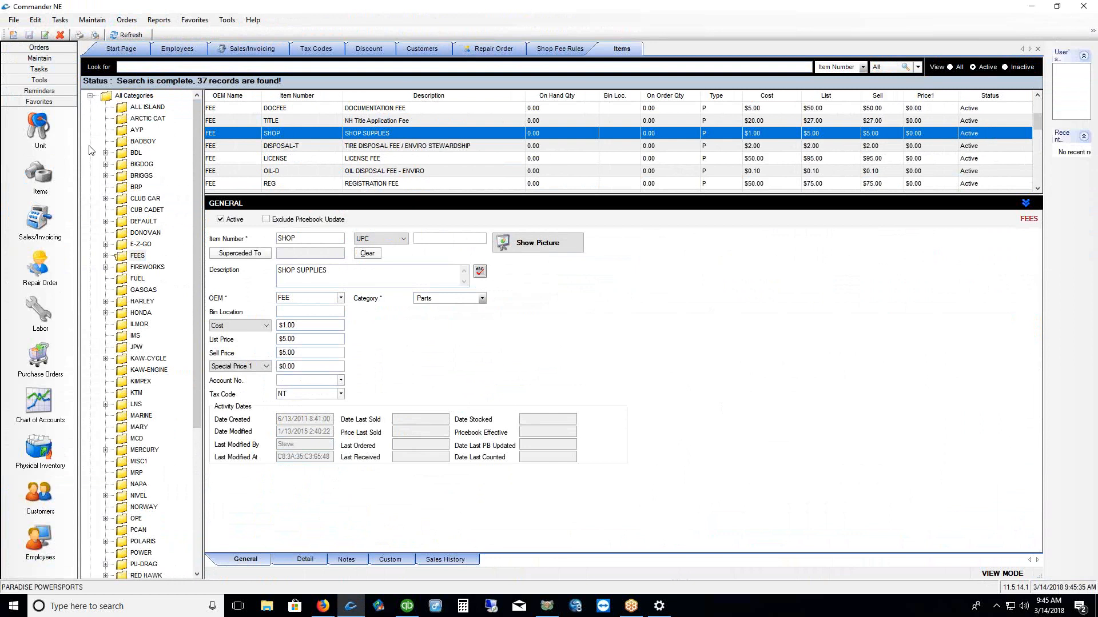
pyautogui.click(13, 35)
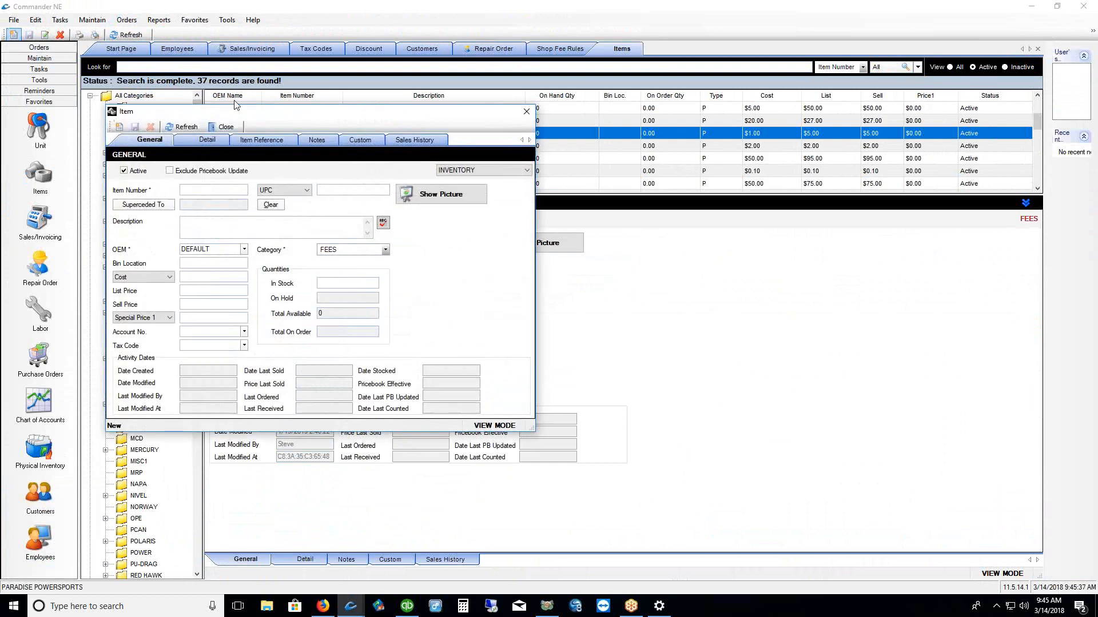
pyautogui.moveTo(309, 113); pyautogui.dragTo(508, 136)
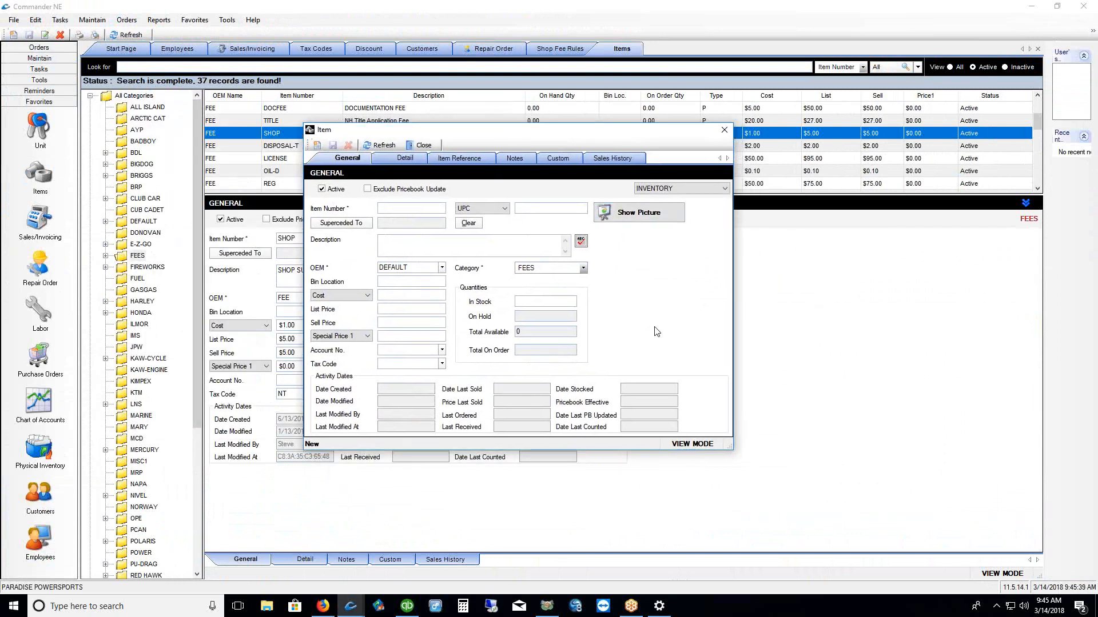
pyautogui.click(408, 207)
pyautogui.moveTo(637, 195); pyautogui.dragTo(663, 193)
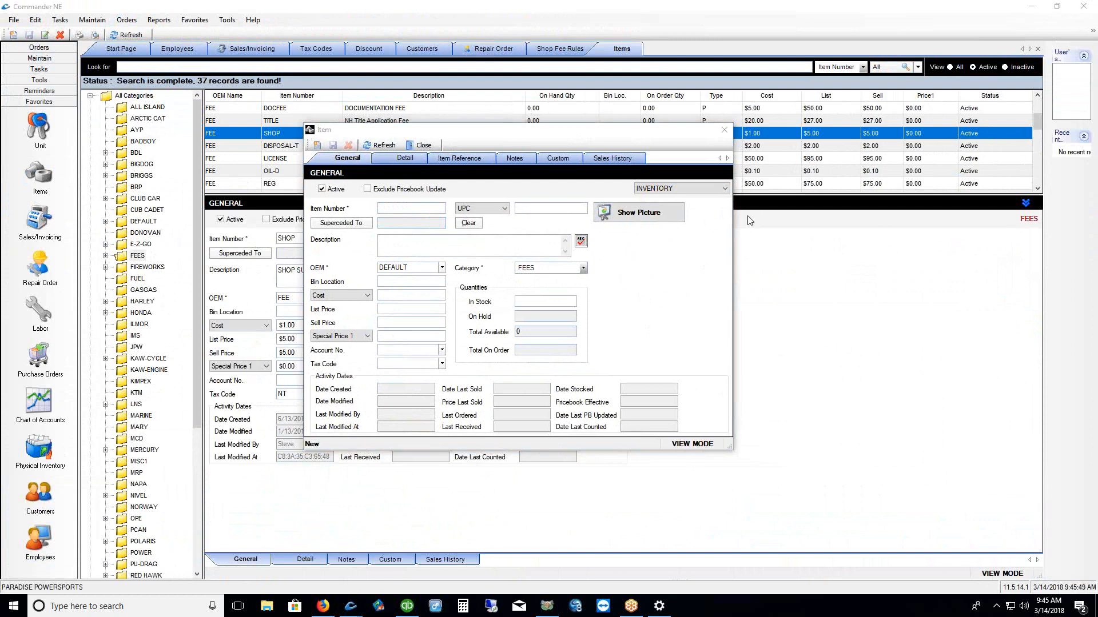
pyautogui.click(724, 190)
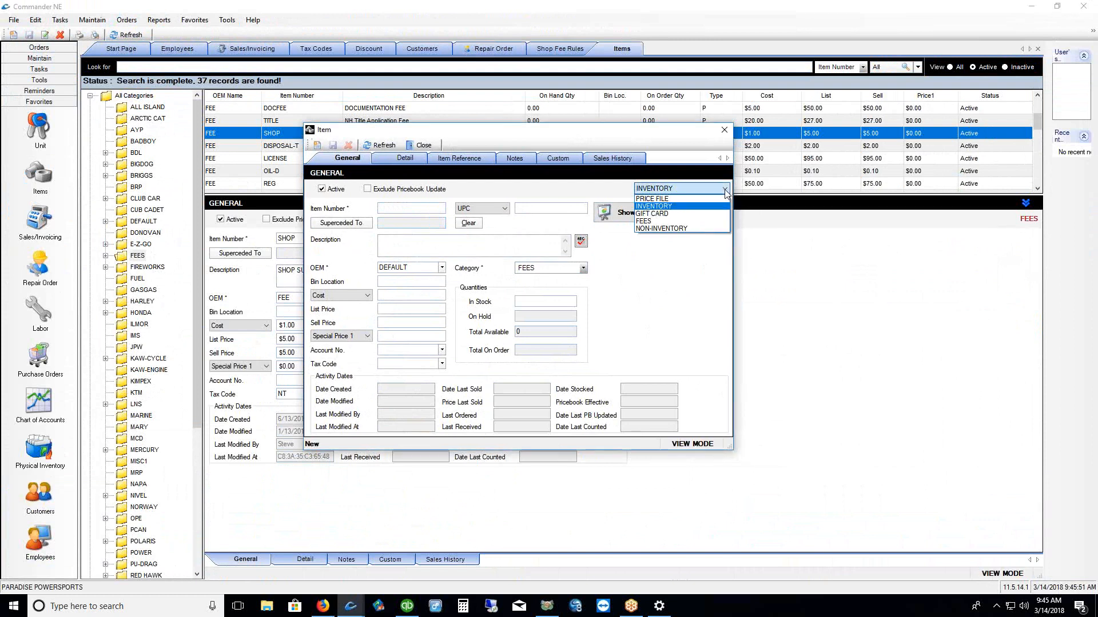
pyautogui.click(675, 222)
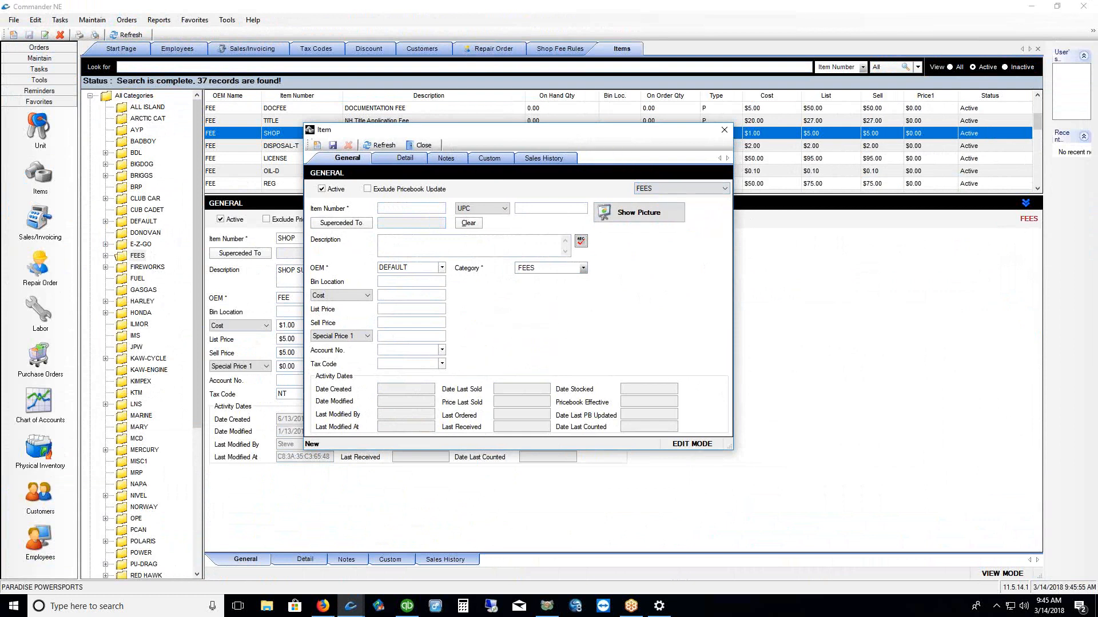
pyautogui.moveTo(493, 284)
pyautogui.mouseDown()
pyautogui.moveTo(475, 303)
pyautogui.moveTo(620, 337)
pyautogui.moveTo(532, 283)
pyautogui.mouseUp()
pyautogui.press('Escape')
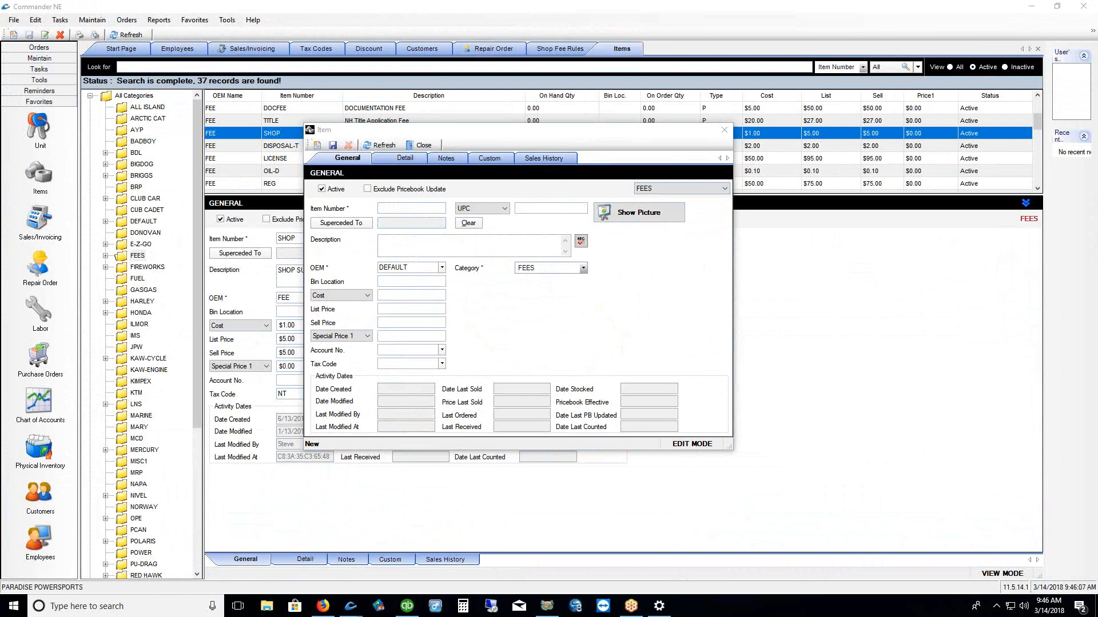
pyautogui.click(724, 190)
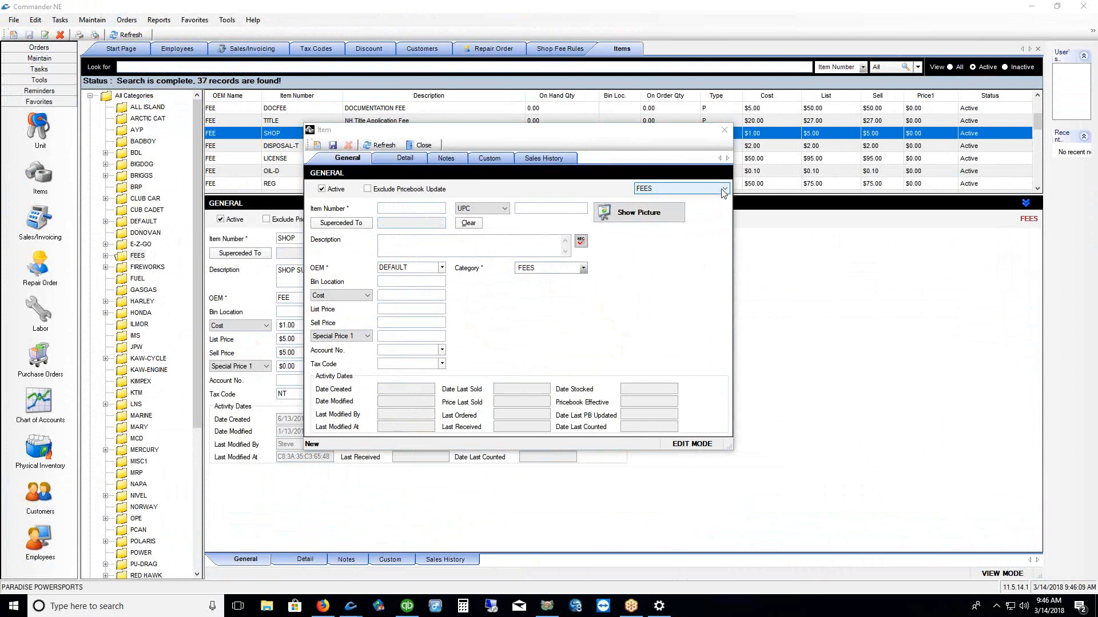
pyautogui.click(680, 206)
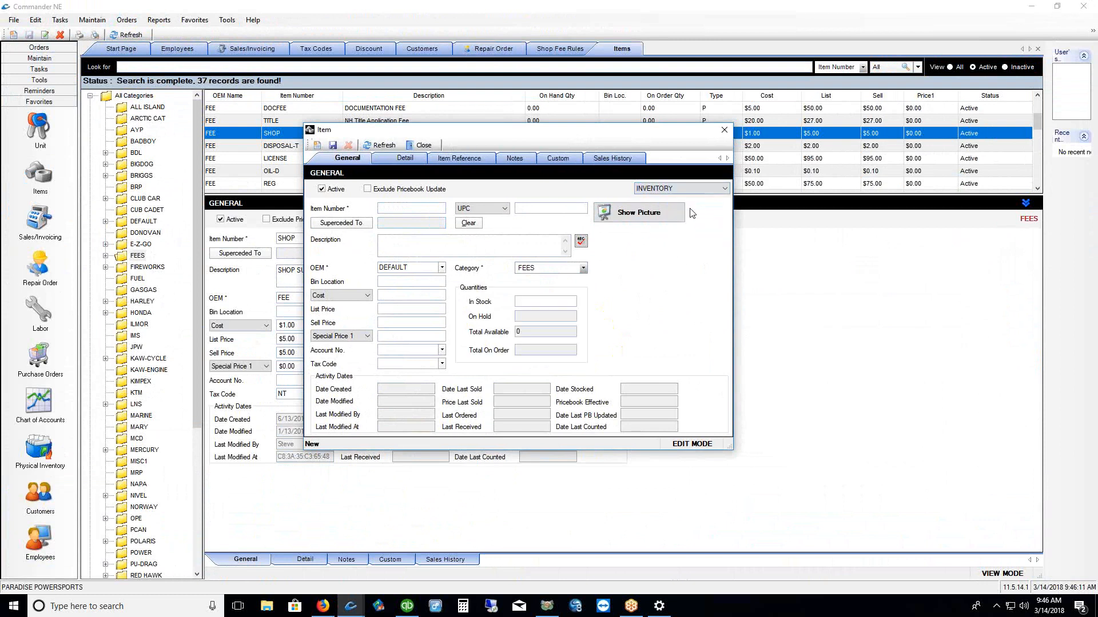
pyautogui.click(545, 304)
pyautogui.click(721, 188)
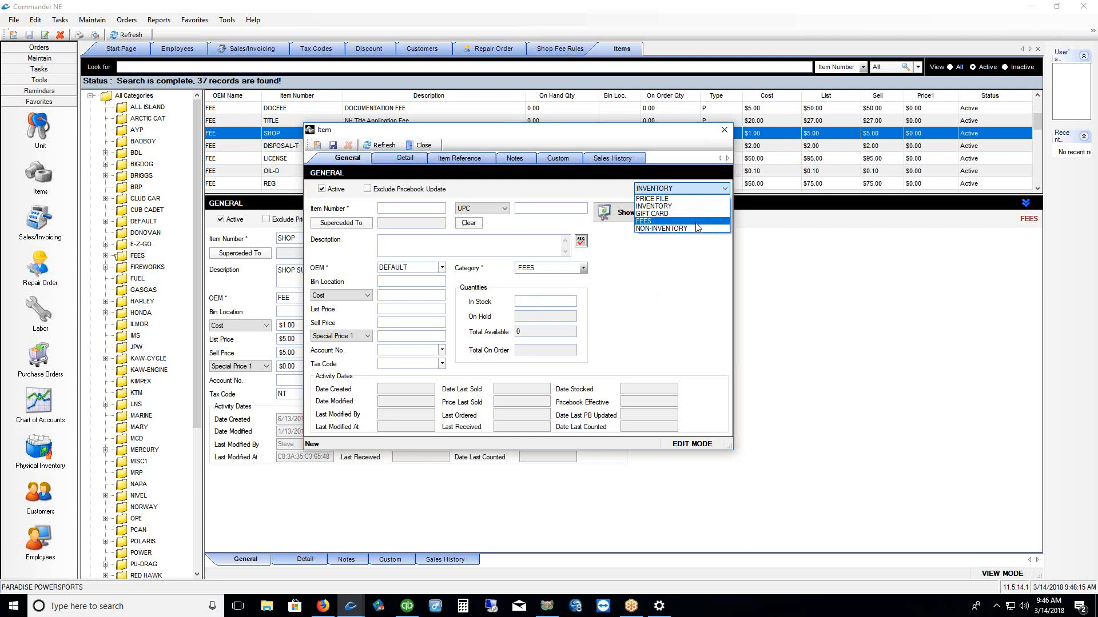
pyautogui.click(699, 225)
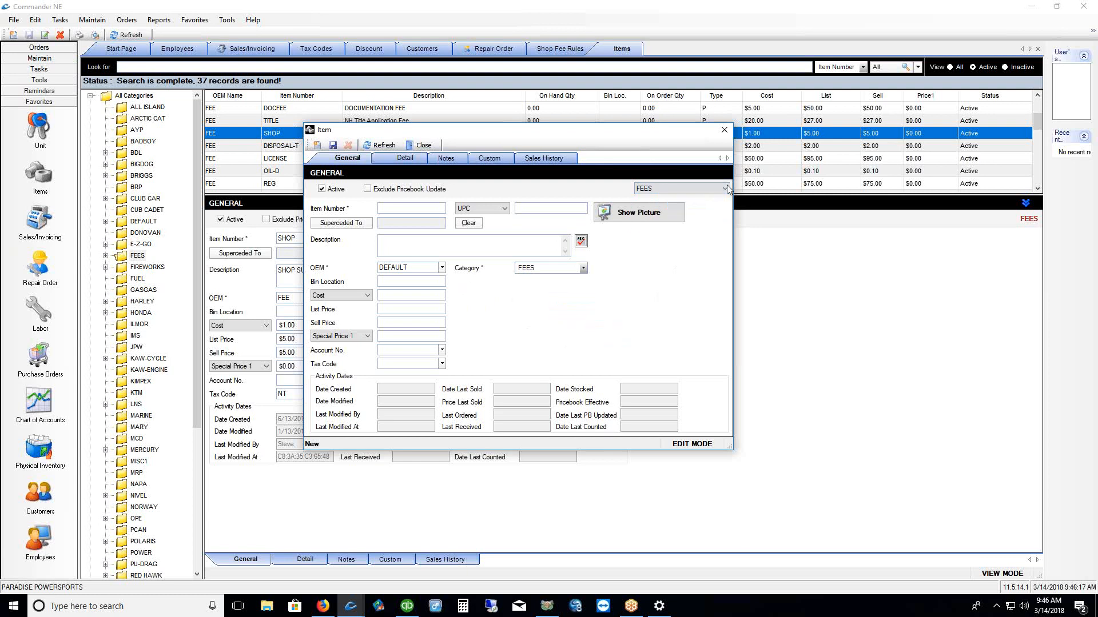
pyautogui.click(724, 130)
pyautogui.click(568, 327)
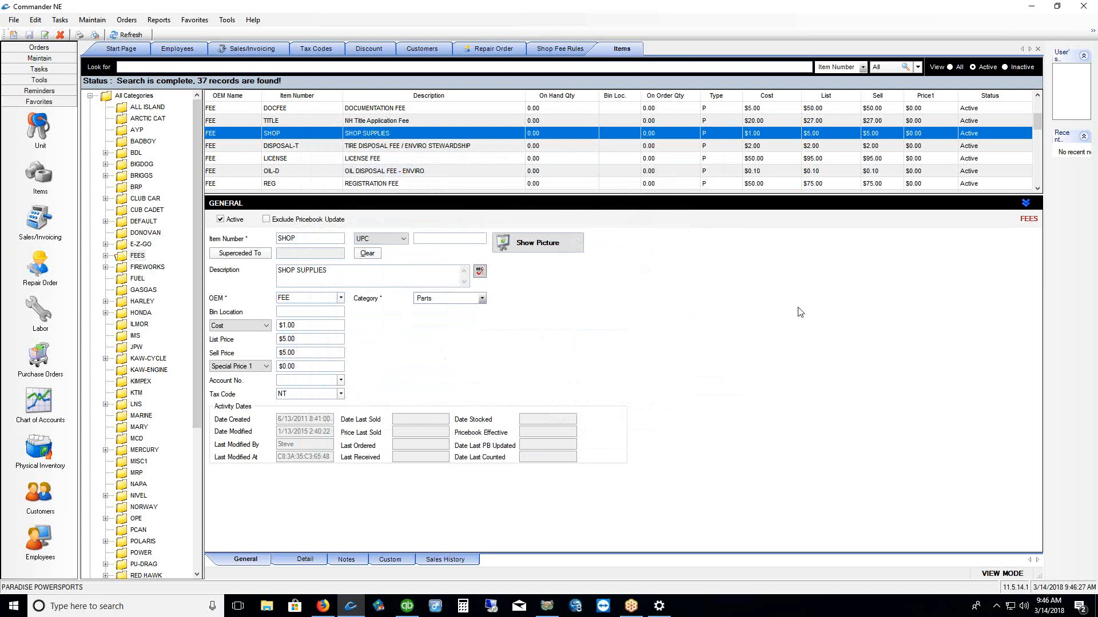
# In Form Image Settings, highlight the logo's address and phone, tick Save to all forms, and Save & Preview
pyautogui.click(90, 20)
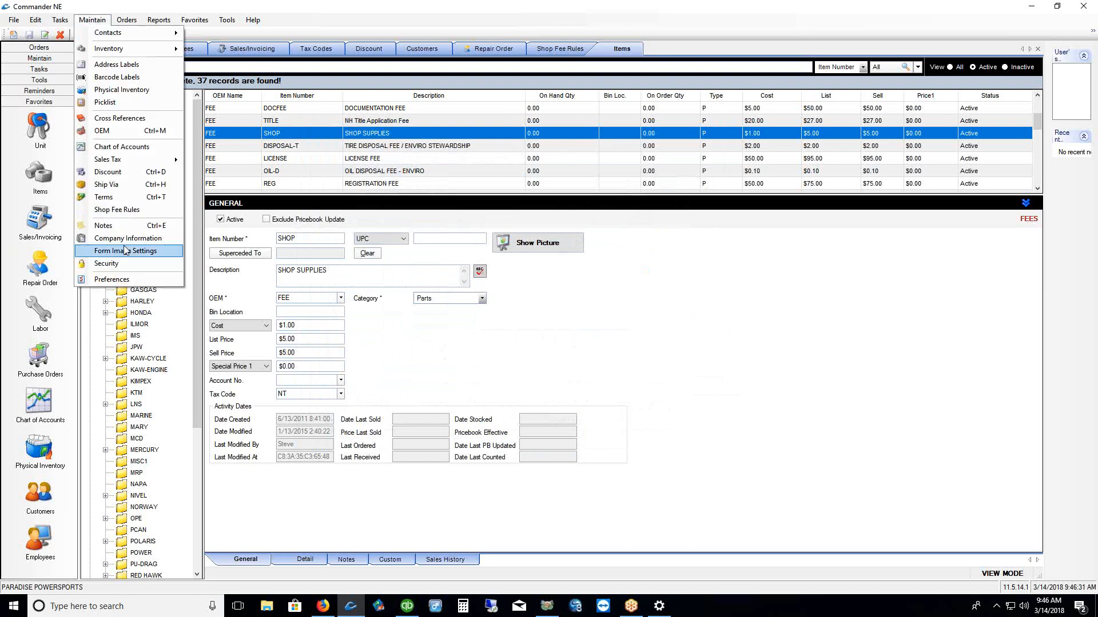
pyautogui.click(126, 252)
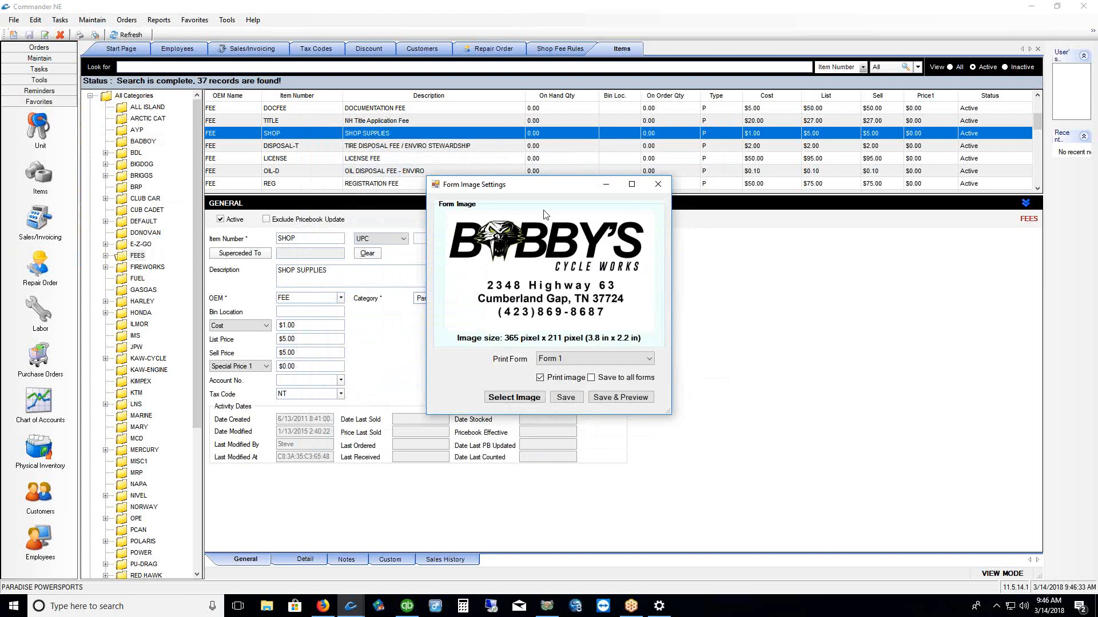
pyautogui.moveTo(553, 180); pyautogui.dragTo(502, 126)
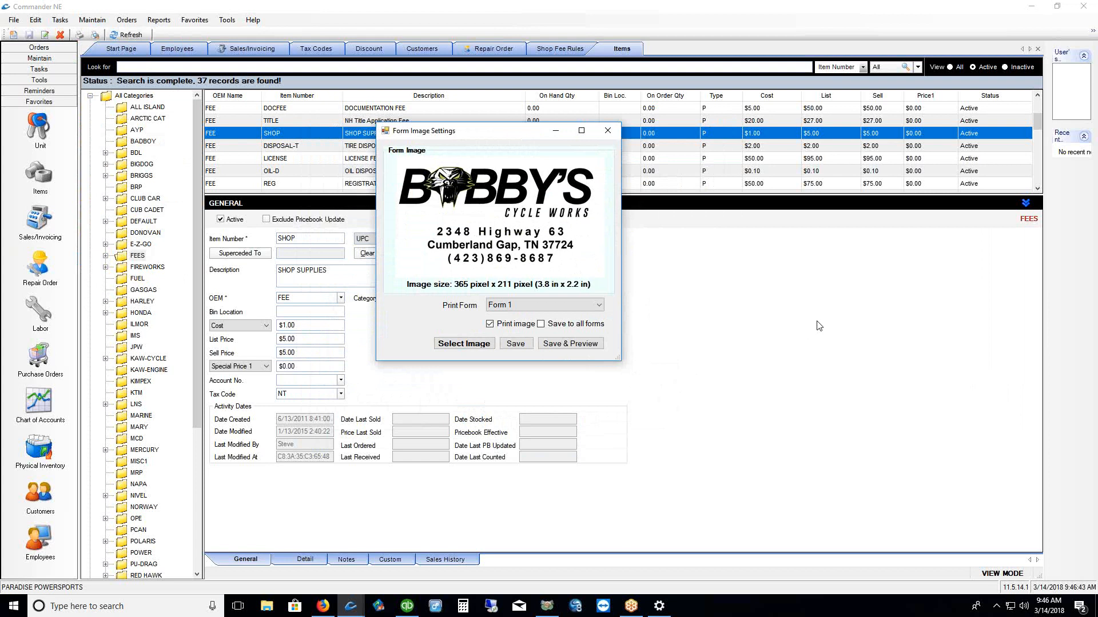
pyautogui.click(1036, 408)
pyautogui.moveTo(453, 235); pyautogui.dragTo(540, 235)
pyautogui.moveTo(449, 259); pyautogui.dragTo(550, 257)
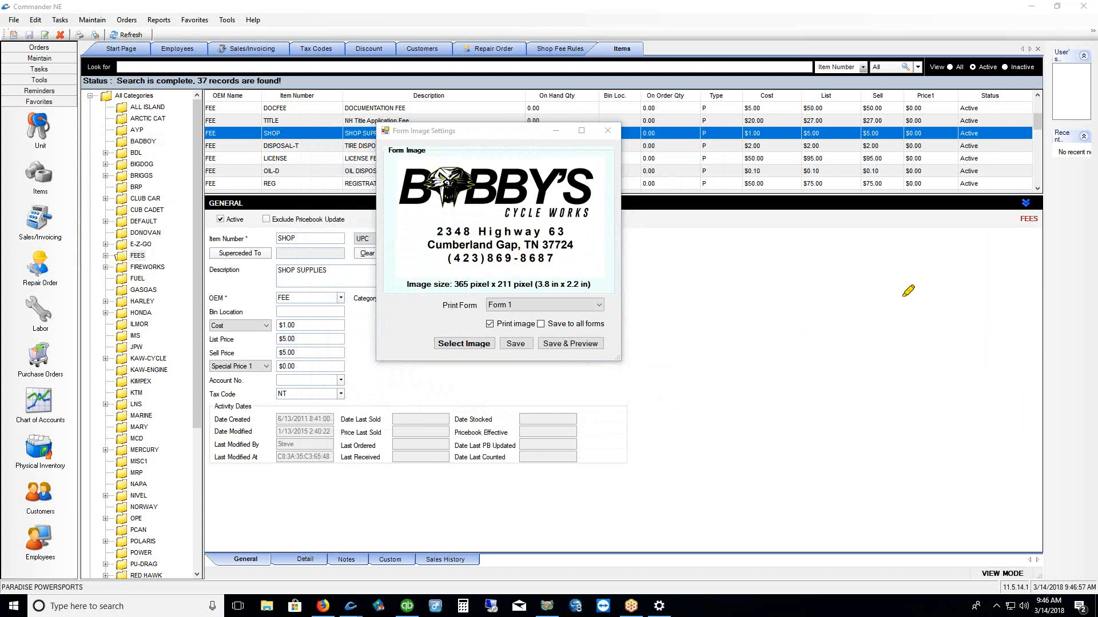
pyautogui.moveTo(399, 151)
pyautogui.mouseDown()
pyautogui.moveTo(408, 199)
pyautogui.moveTo(587, 223)
pyautogui.moveTo(623, 162)
pyautogui.moveTo(362, 160)
pyautogui.mouseUp()
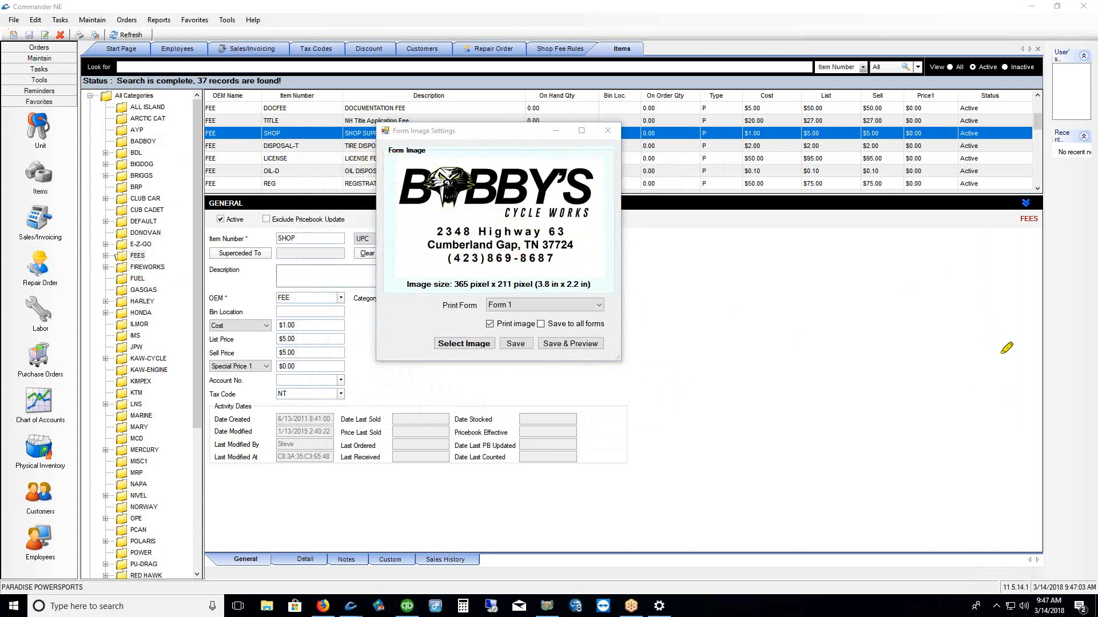
pyautogui.moveTo(414, 229); pyautogui.dragTo(432, 267)
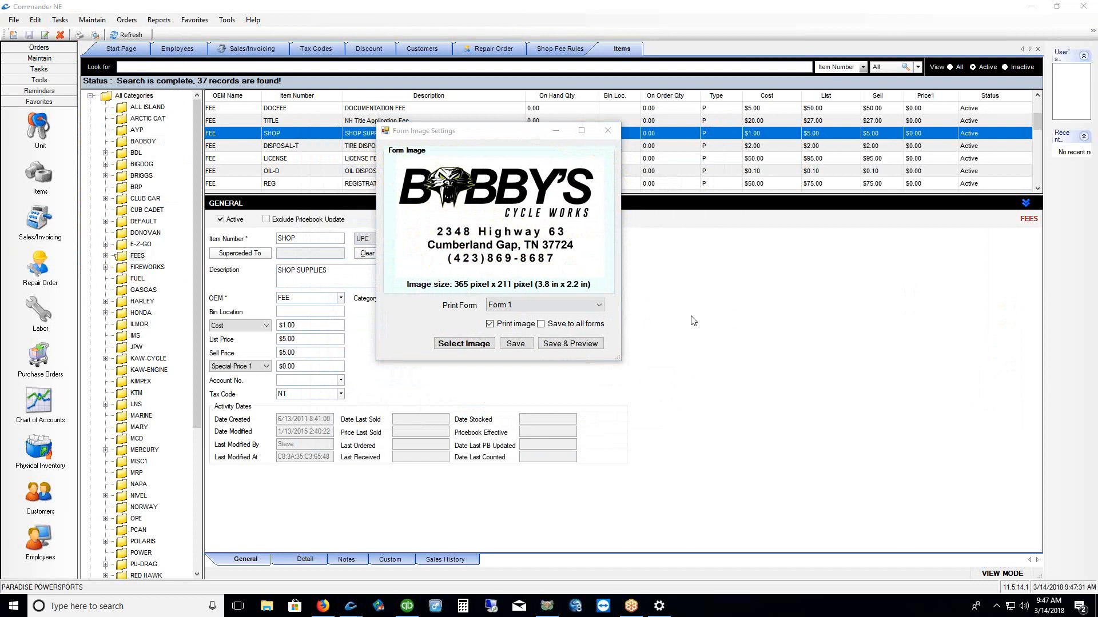
pyautogui.click(541, 325)
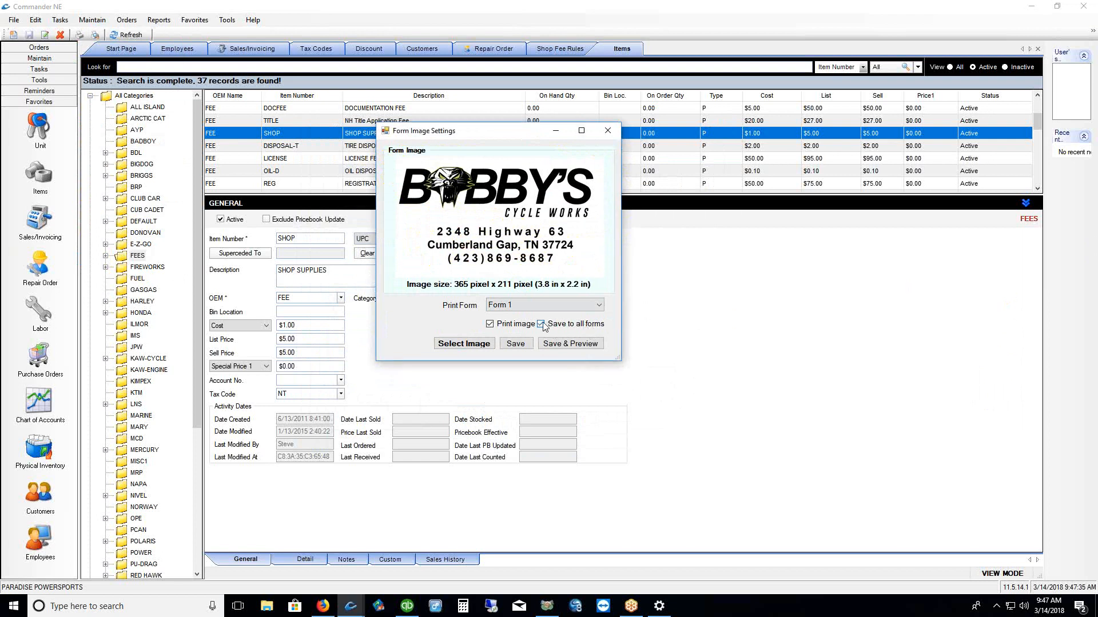
pyautogui.click(568, 345)
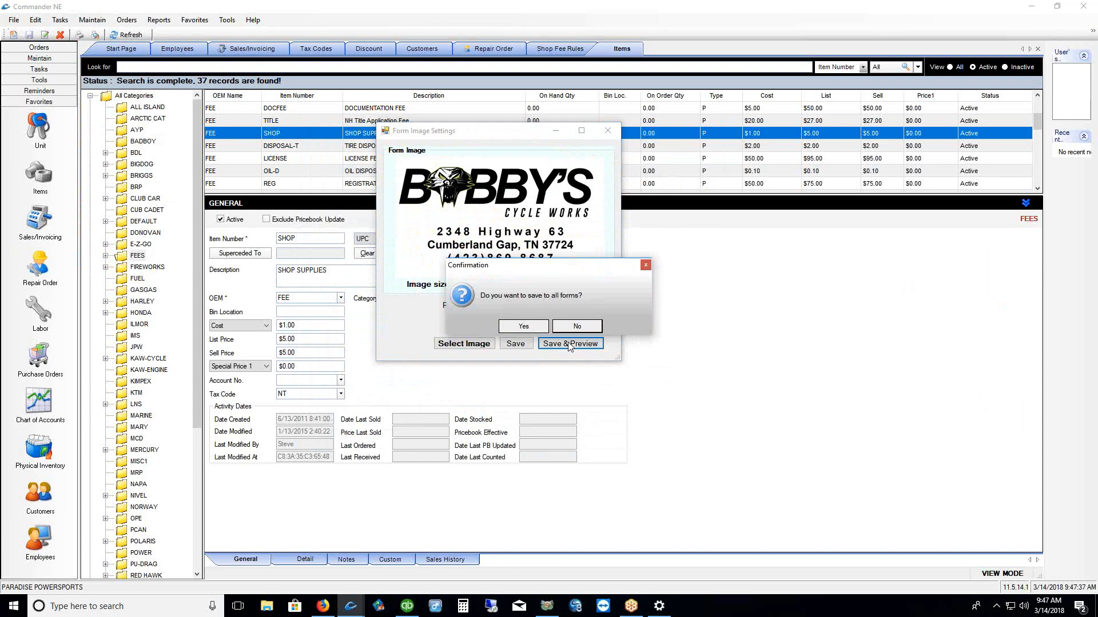
# Confirm saving the logo to all forms, close the report preview, and close Form Image Settings
pyautogui.click(523, 325)
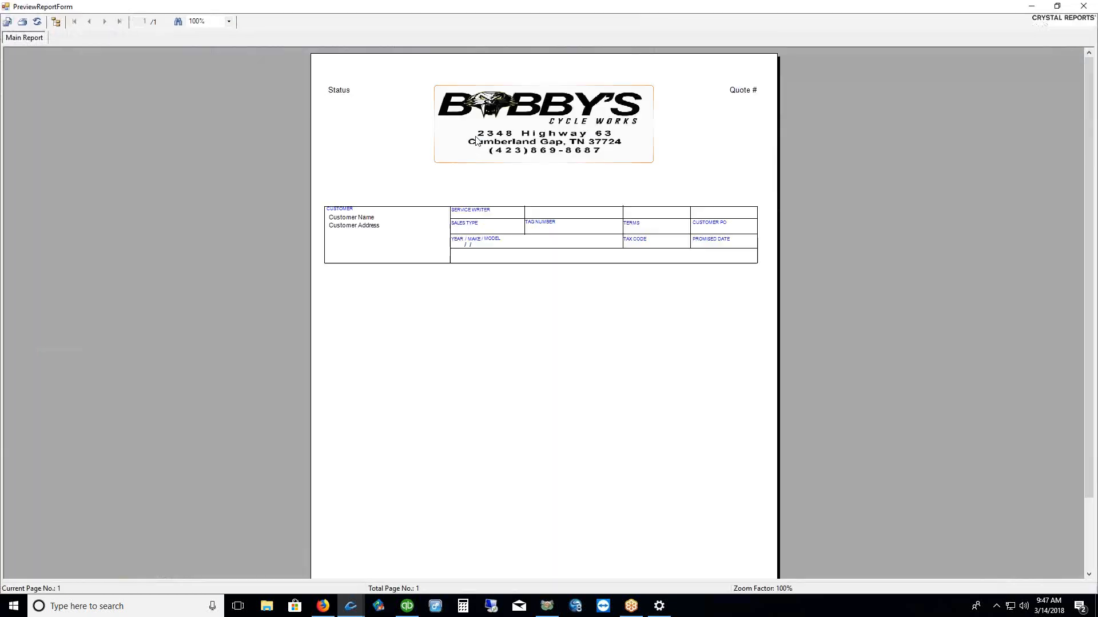
pyautogui.click(1084, 7)
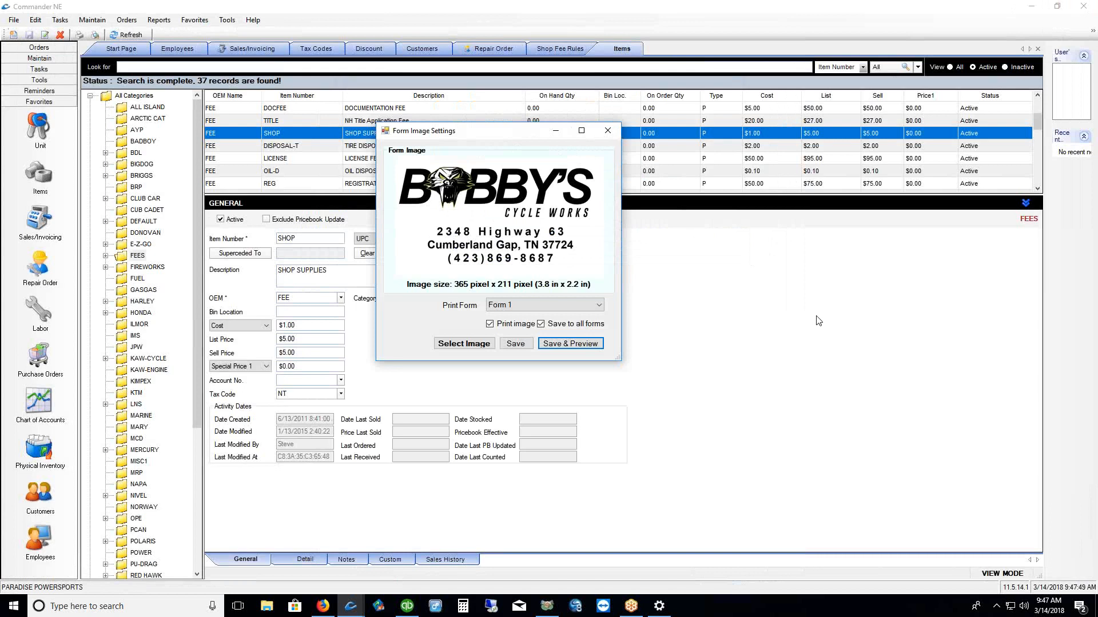
pyautogui.click(609, 133)
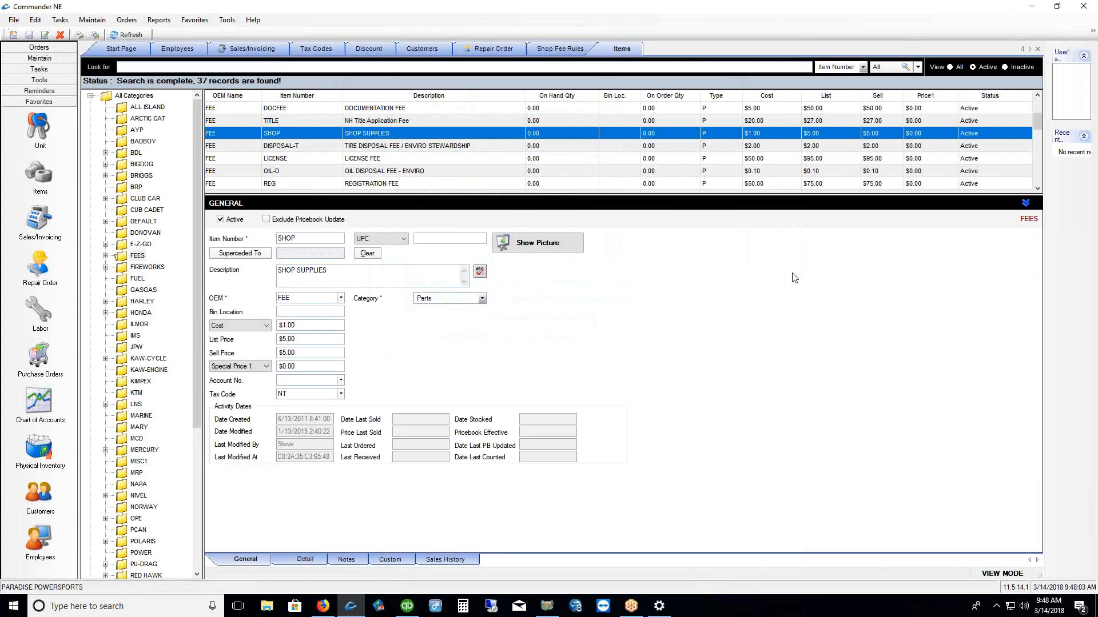
# Go to the sales and invoicing list and start a new invoice
pyautogui.click(41, 219)
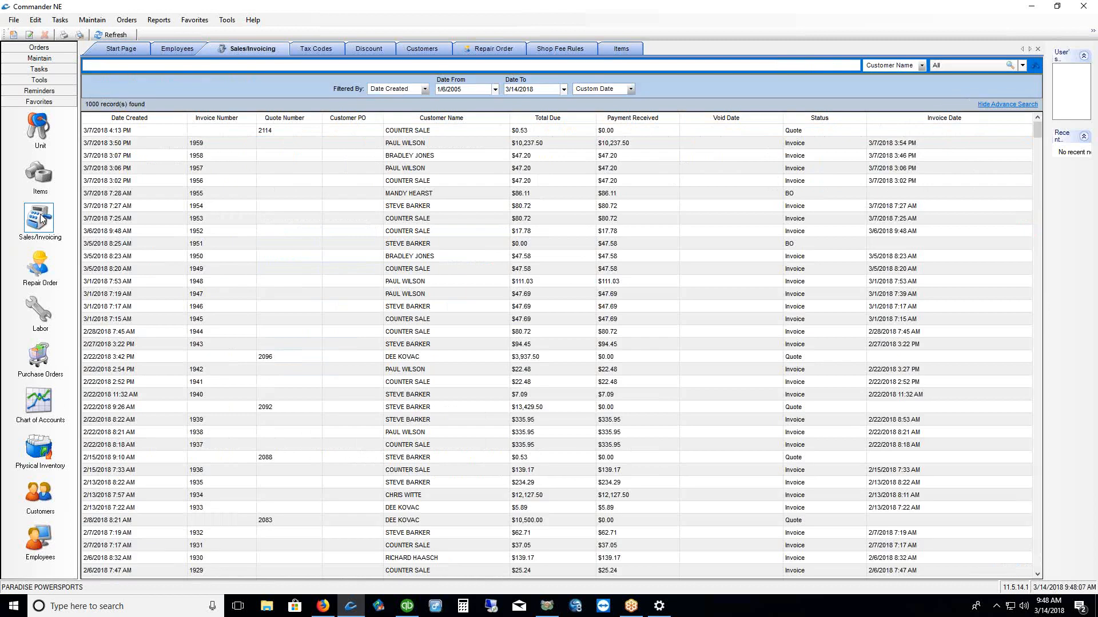
pyautogui.rightClick(392, 205)
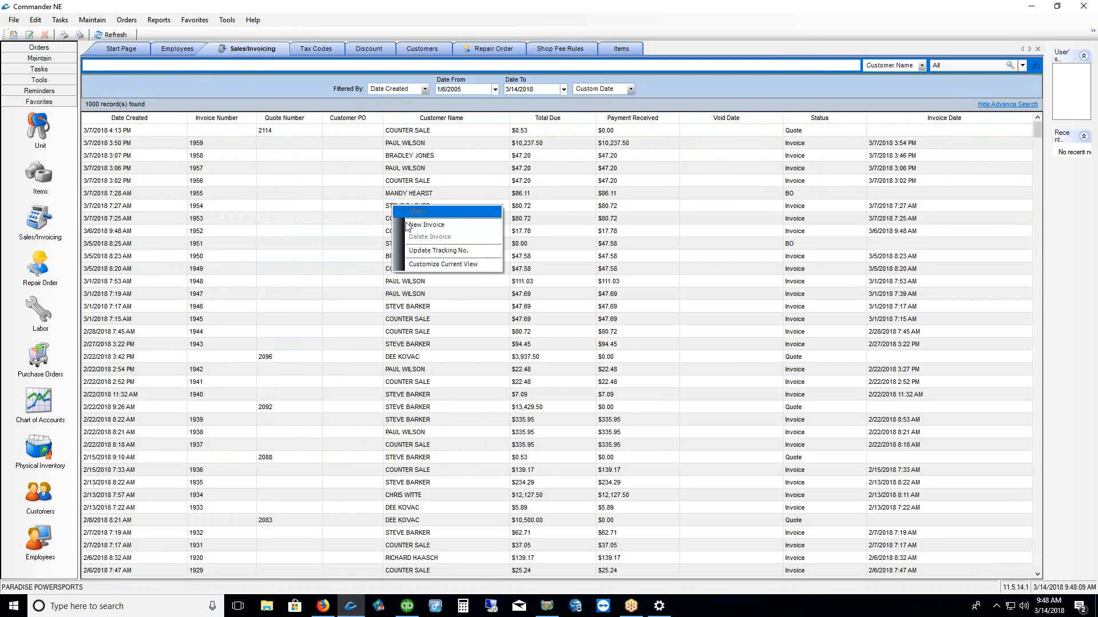
pyautogui.click(415, 226)
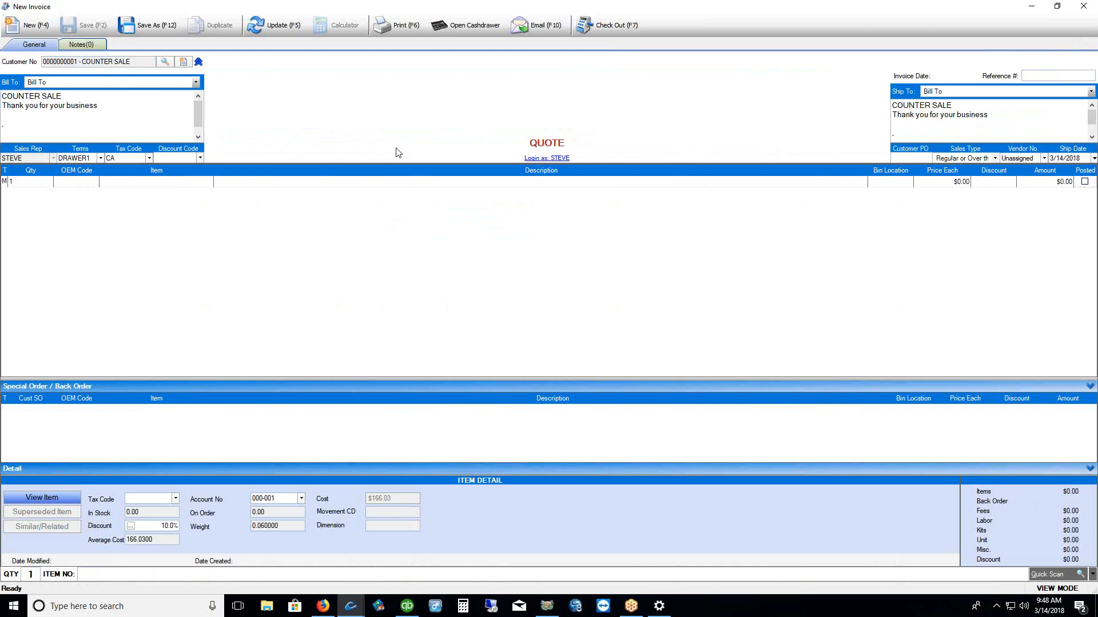
# Set print options to Receipt Paper with Form 1, then close the quote without saving
pyautogui.click(401, 32)
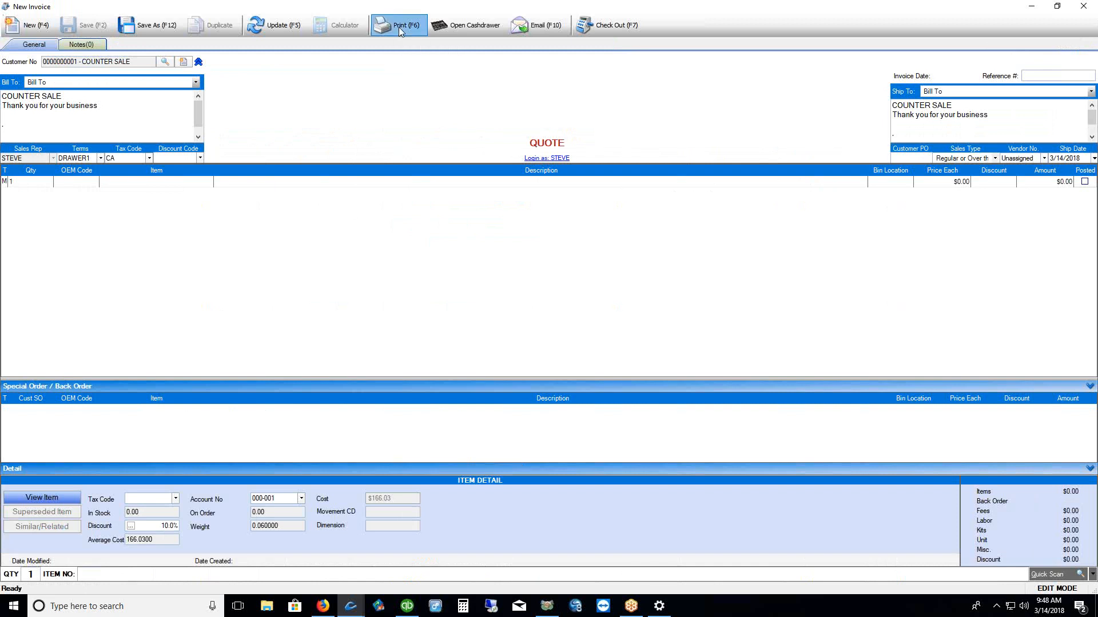
pyautogui.moveTo(538, 232); pyautogui.dragTo(492, 124)
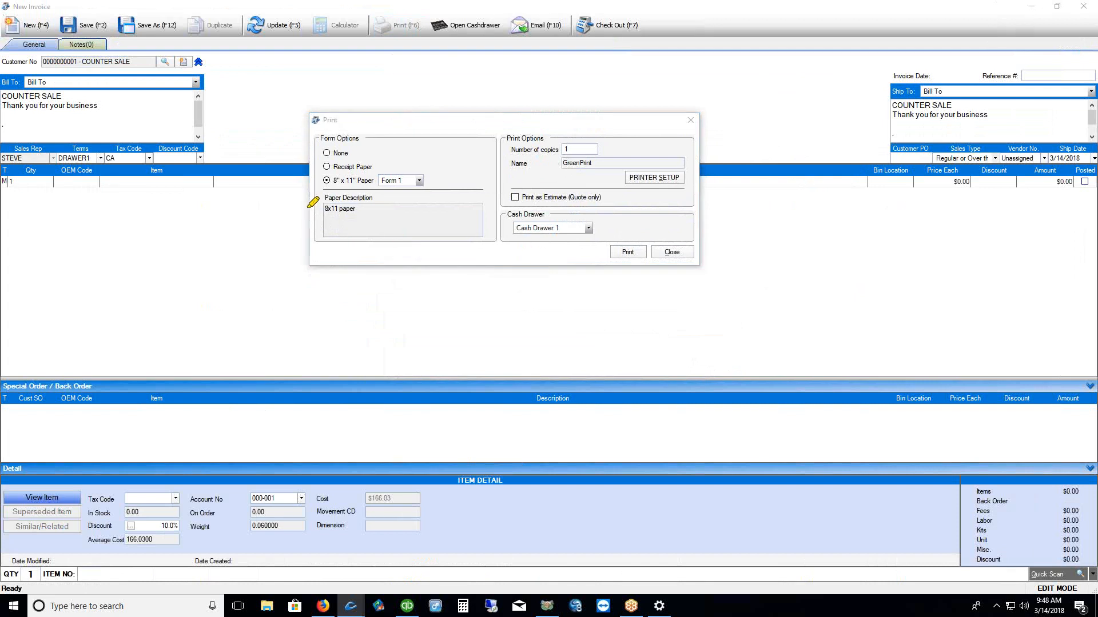
pyautogui.moveTo(287, 187); pyautogui.dragTo(317, 187)
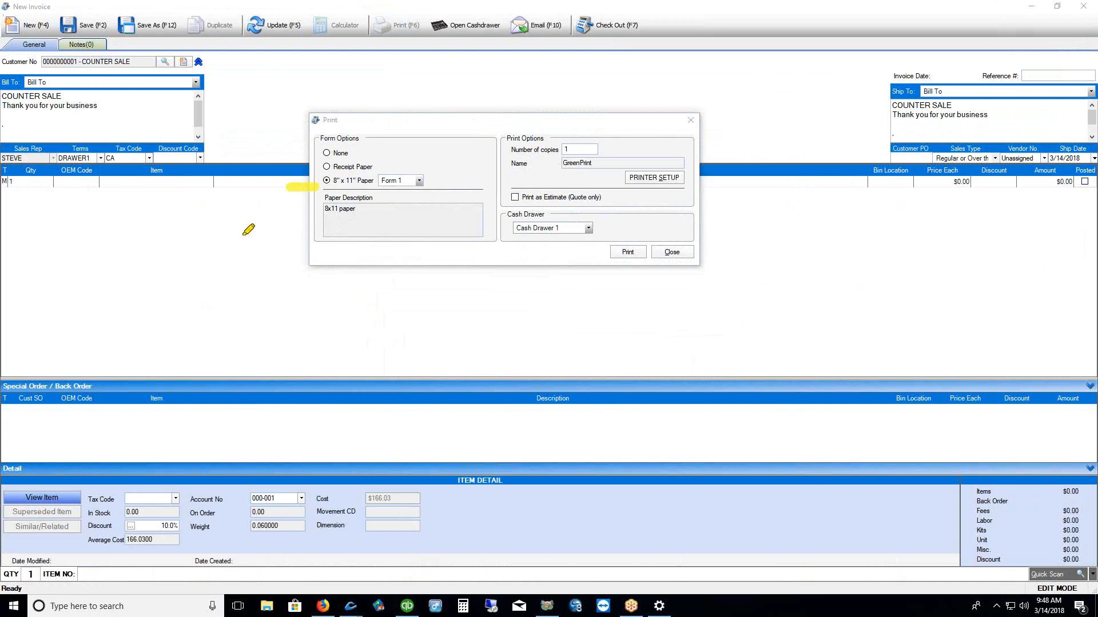
pyautogui.moveTo(293, 167); pyautogui.dragTo(317, 166)
pyautogui.press('Escape')
pyautogui.click(364, 168)
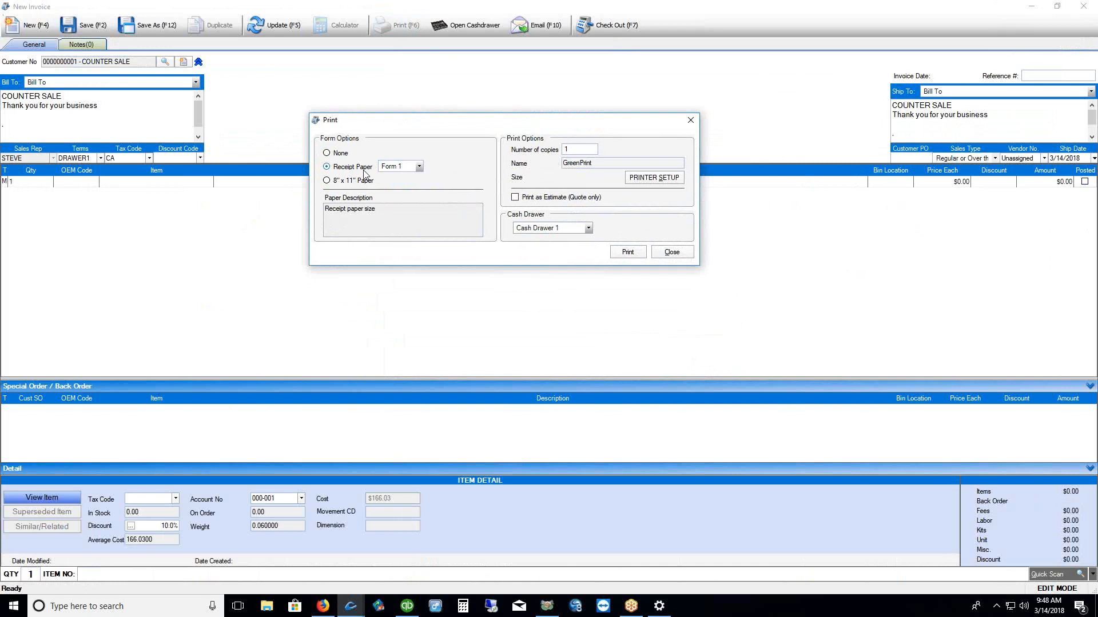
pyautogui.click(419, 166)
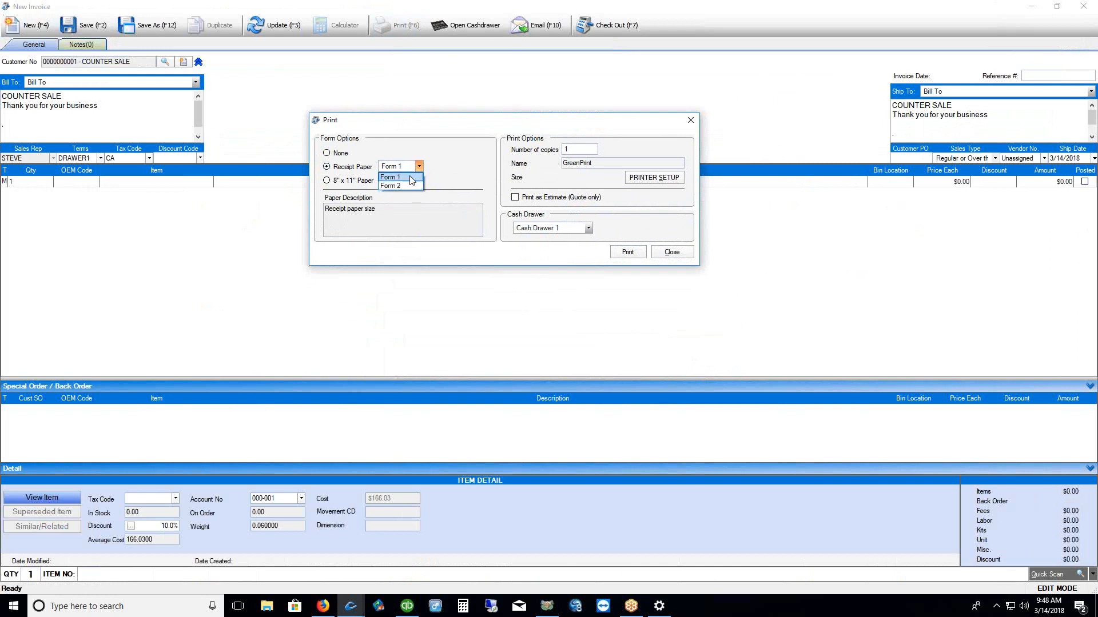
pyautogui.click(411, 178)
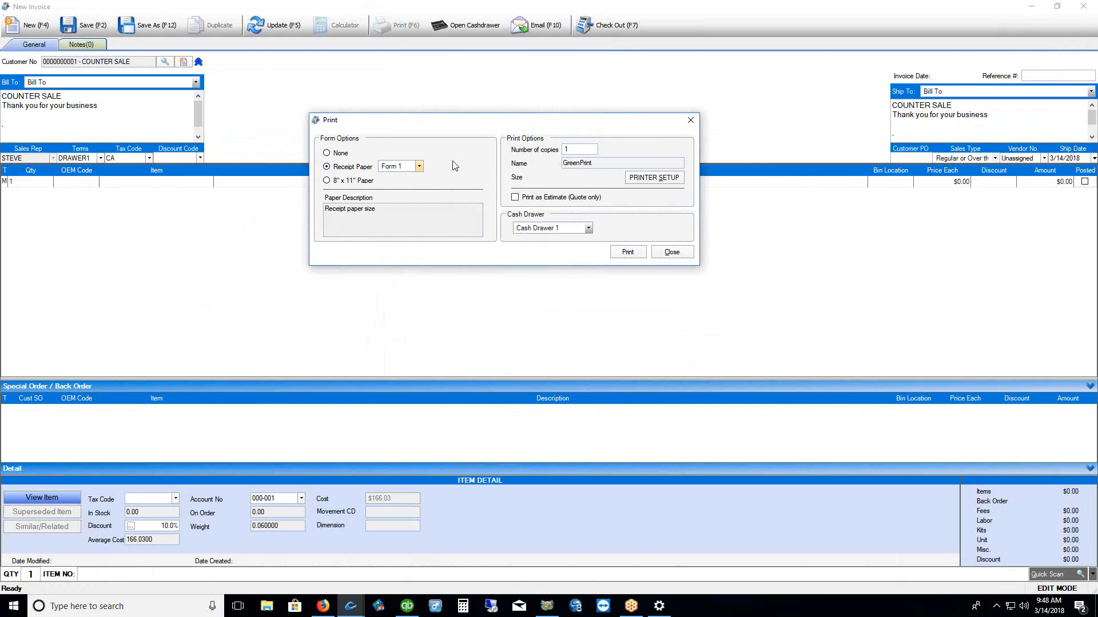
pyautogui.click(675, 252)
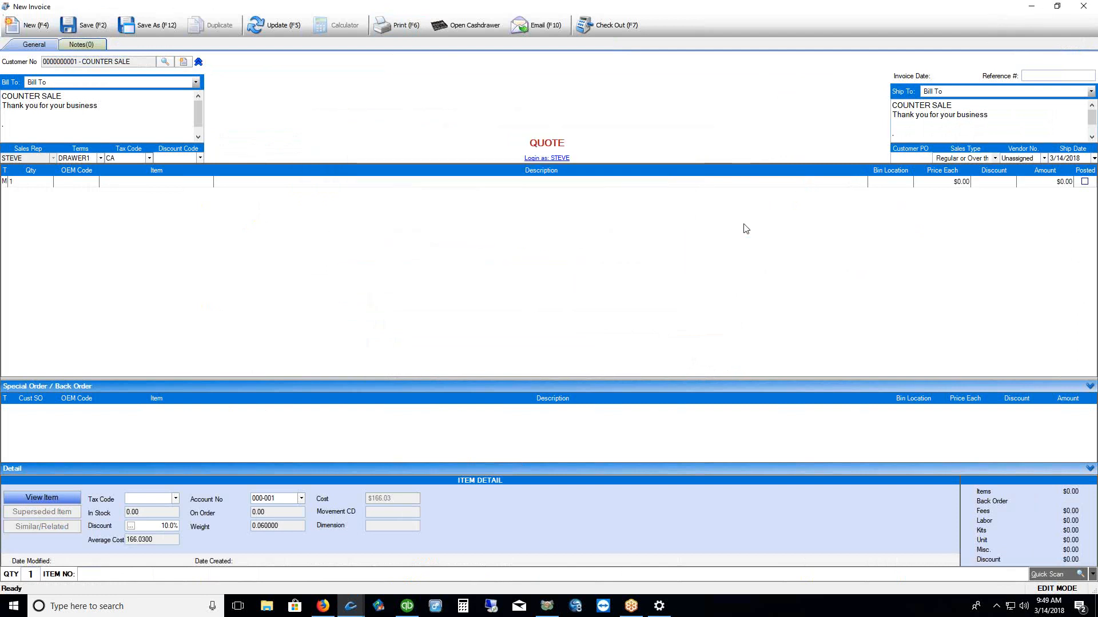
pyautogui.click(1083, 6)
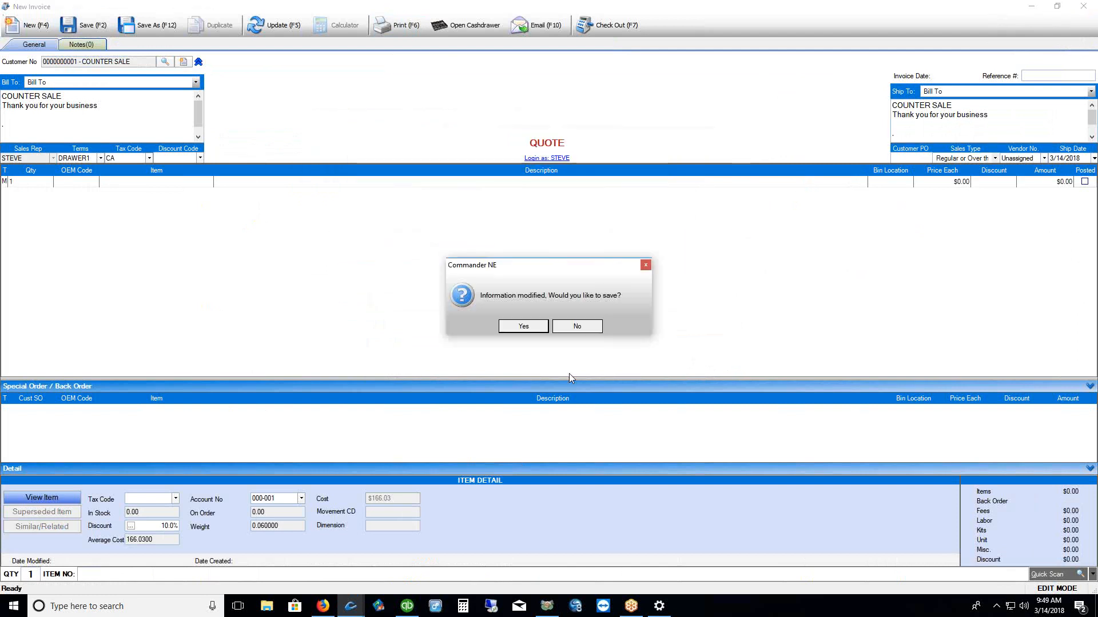
pyautogui.click(575, 326)
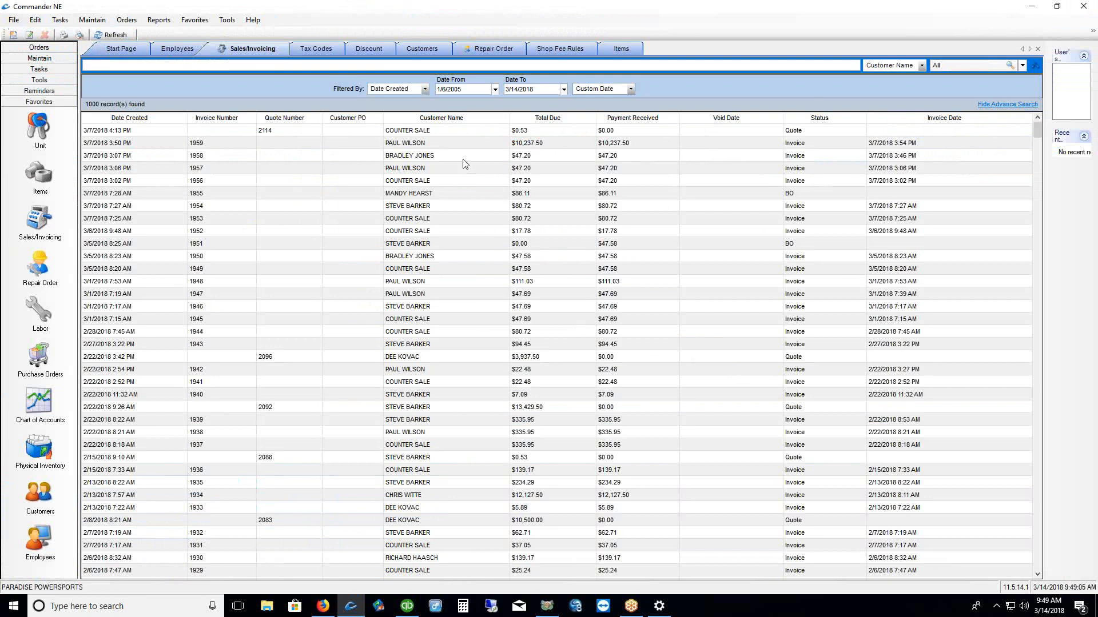
# Open the wheel drive shaft invoice, preview its $47.20 receipt printout, then cancel the print job
pyautogui.click(433, 156)
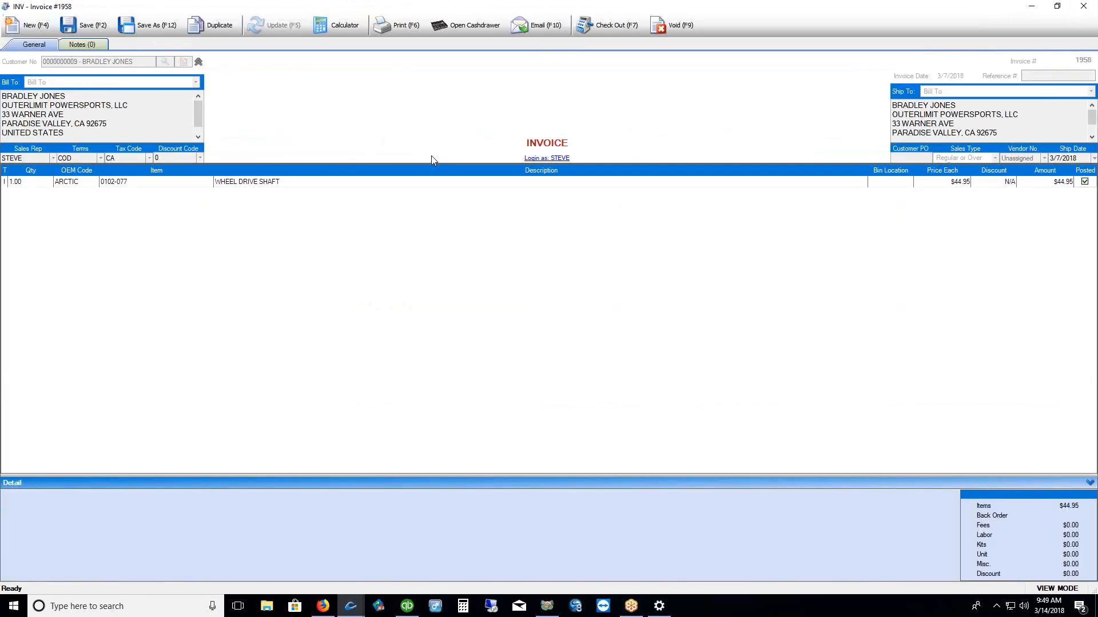
pyautogui.click(396, 27)
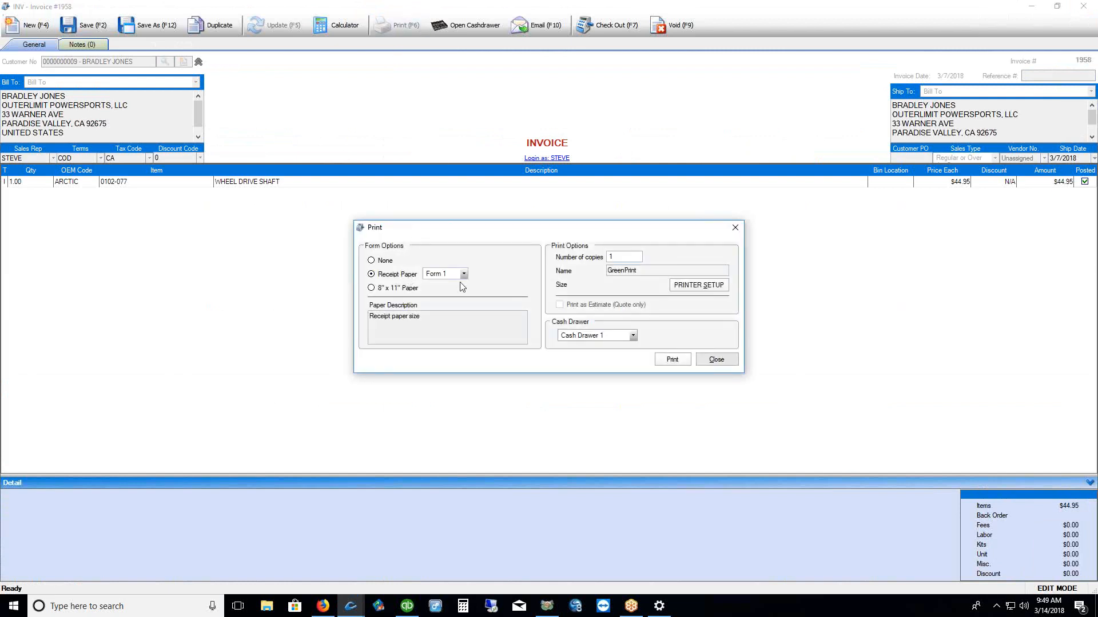
pyautogui.click(674, 363)
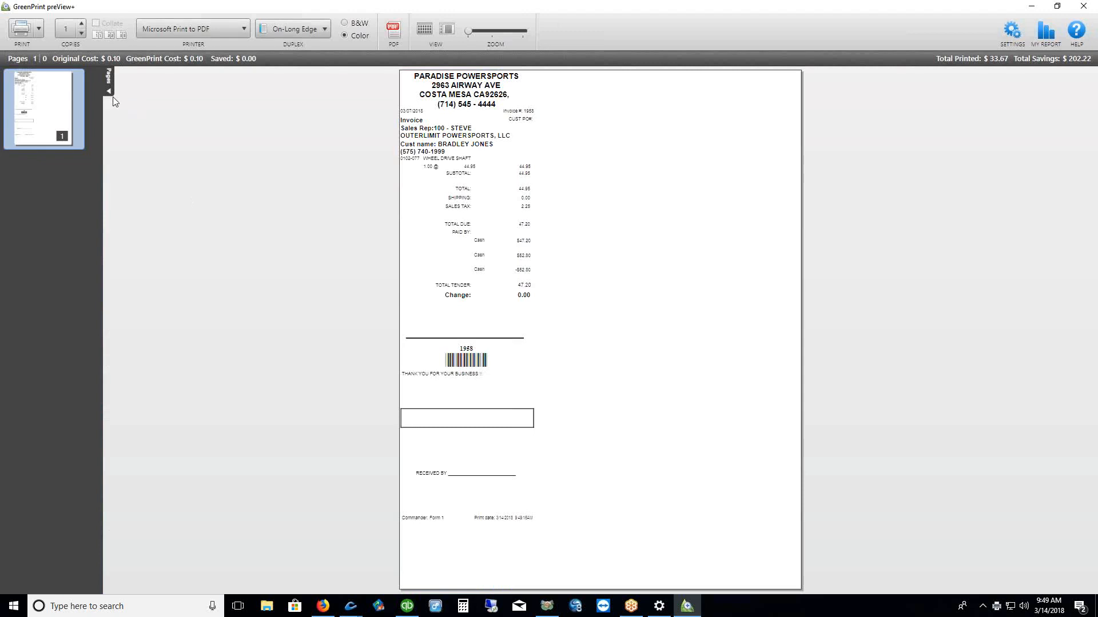
pyautogui.click(109, 90)
pyautogui.moveTo(468, 31); pyautogui.dragTo(482, 31)
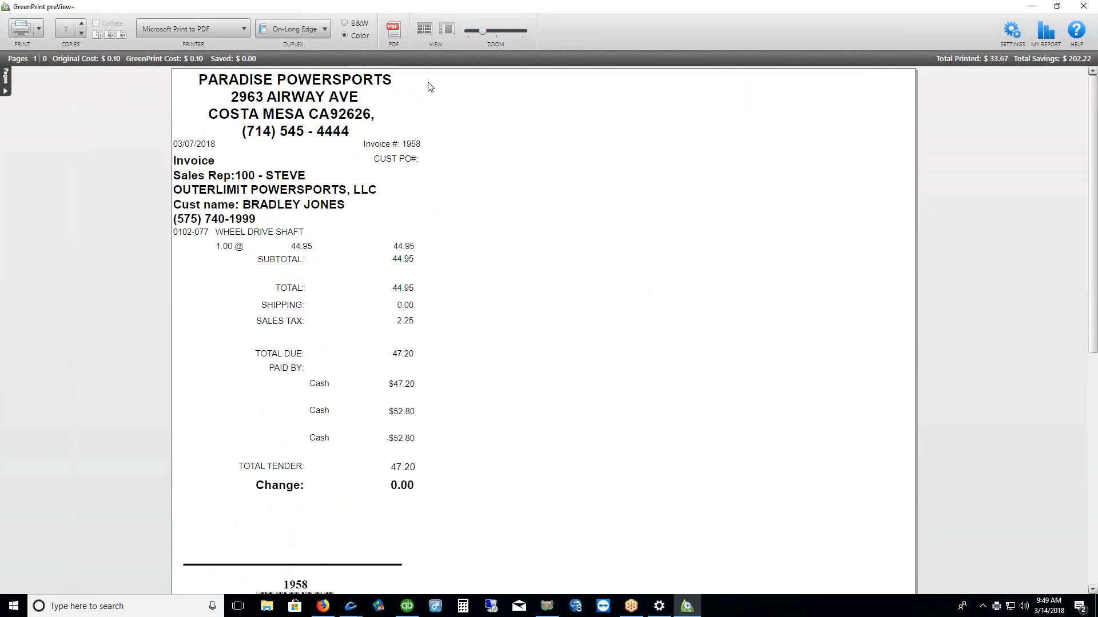
pyautogui.moveTo(483, 37); pyautogui.dragTo(480, 35)
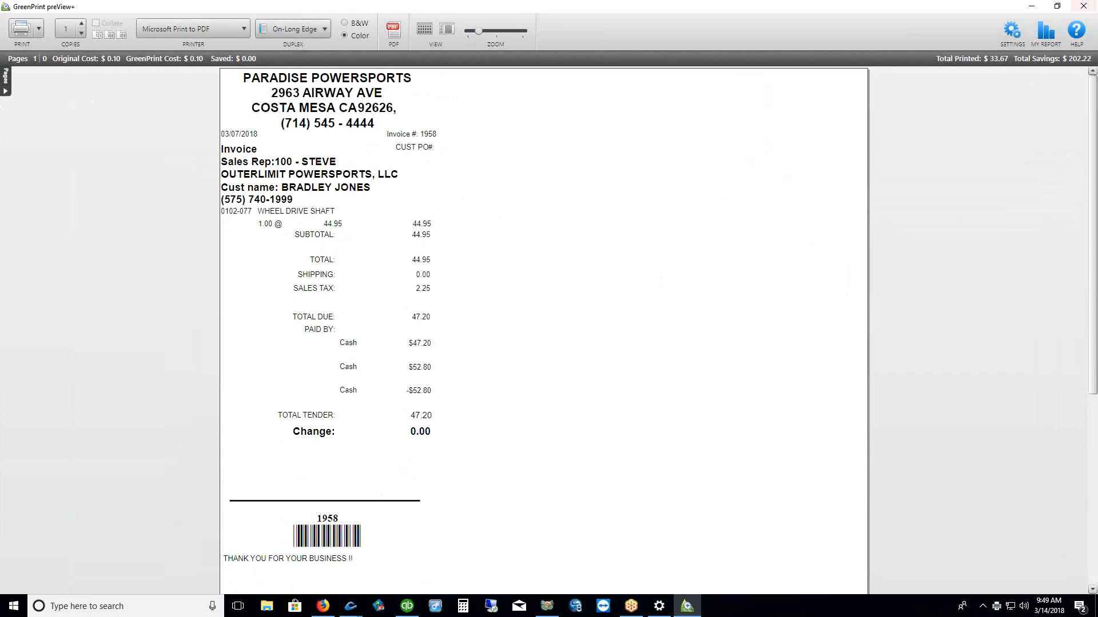
pyautogui.click(1083, 7)
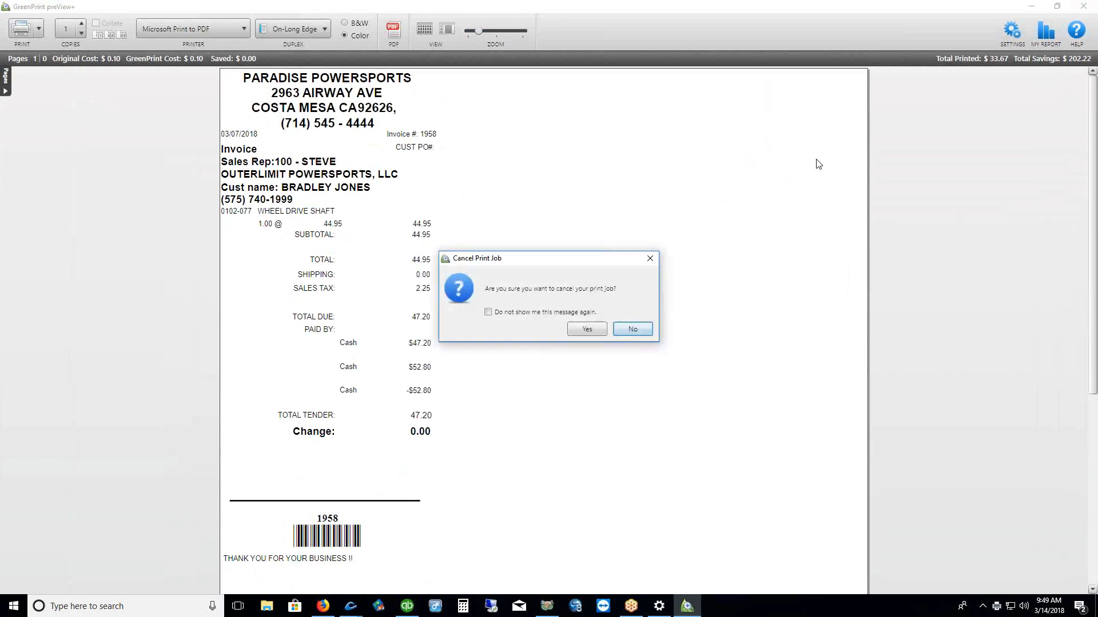
pyautogui.click(587, 329)
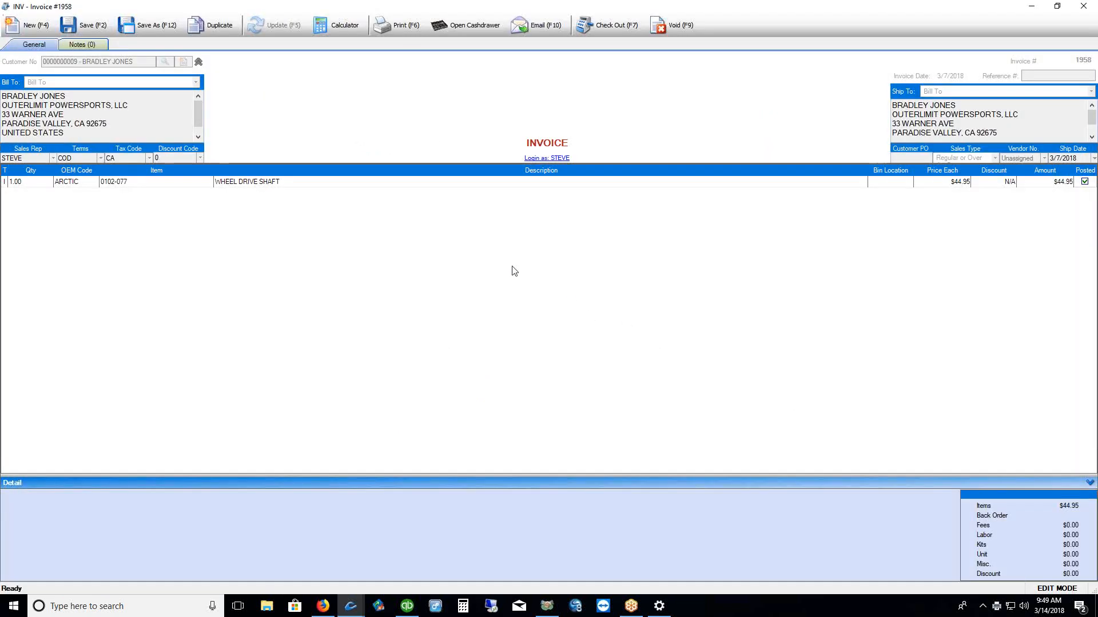
# Switch the invoice's print form to 8" x 11" paper, then bring up Check Out
pyautogui.click(395, 28)
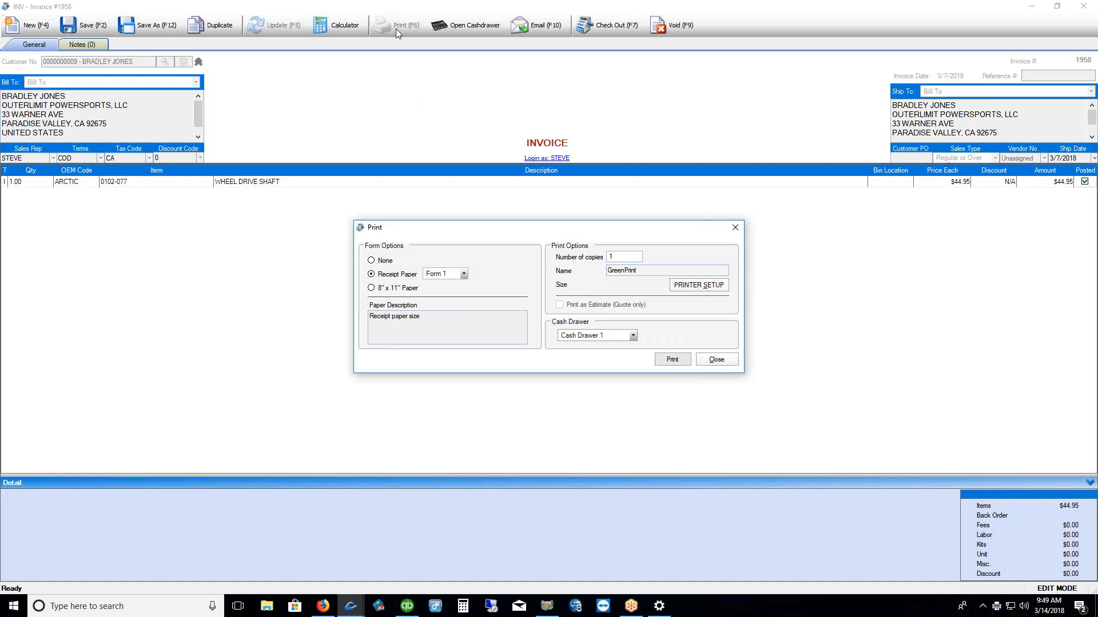
pyautogui.click(392, 288)
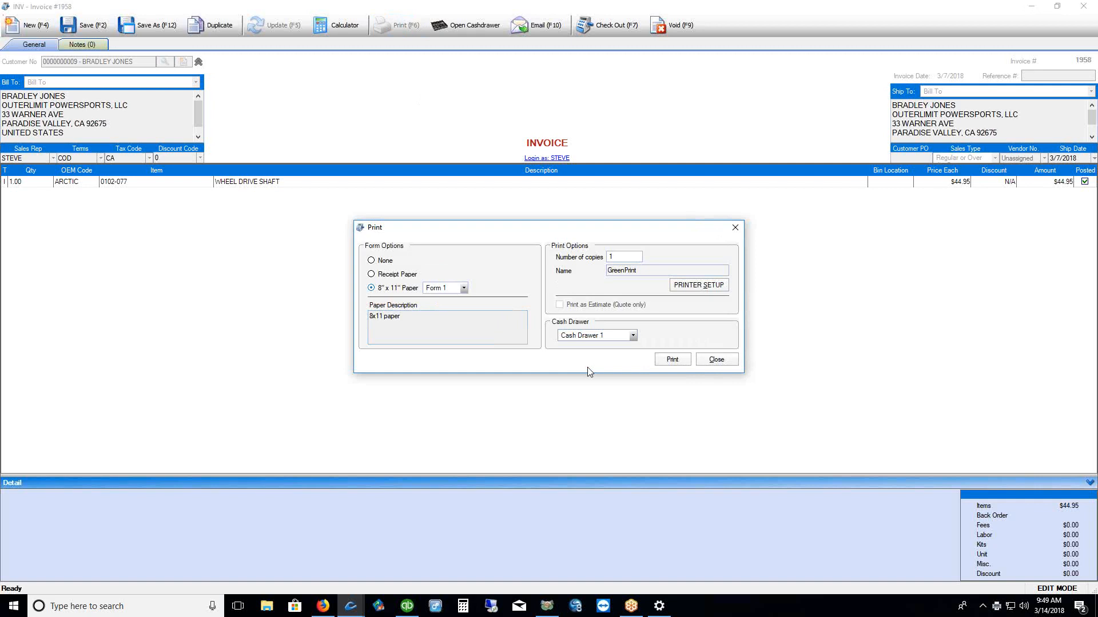
pyautogui.click(716, 360)
pyautogui.click(605, 25)
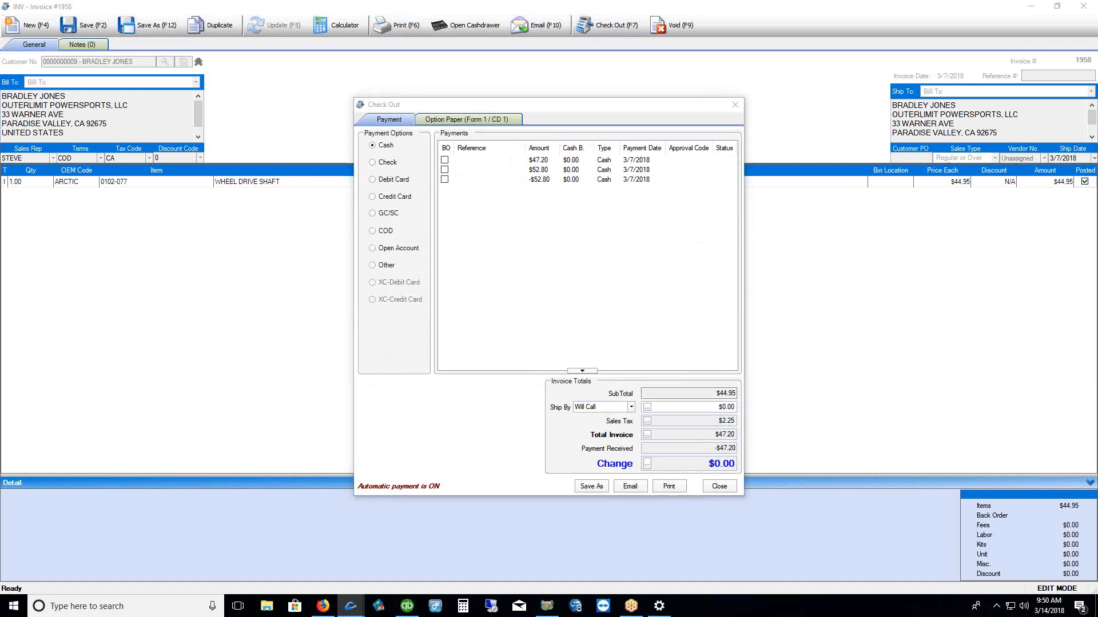
# Review Check Out's paper options and Form list, highlighting the Cash Drawer 1 setting
pyautogui.moveTo(372, 136); pyautogui.dragTo(484, 133)
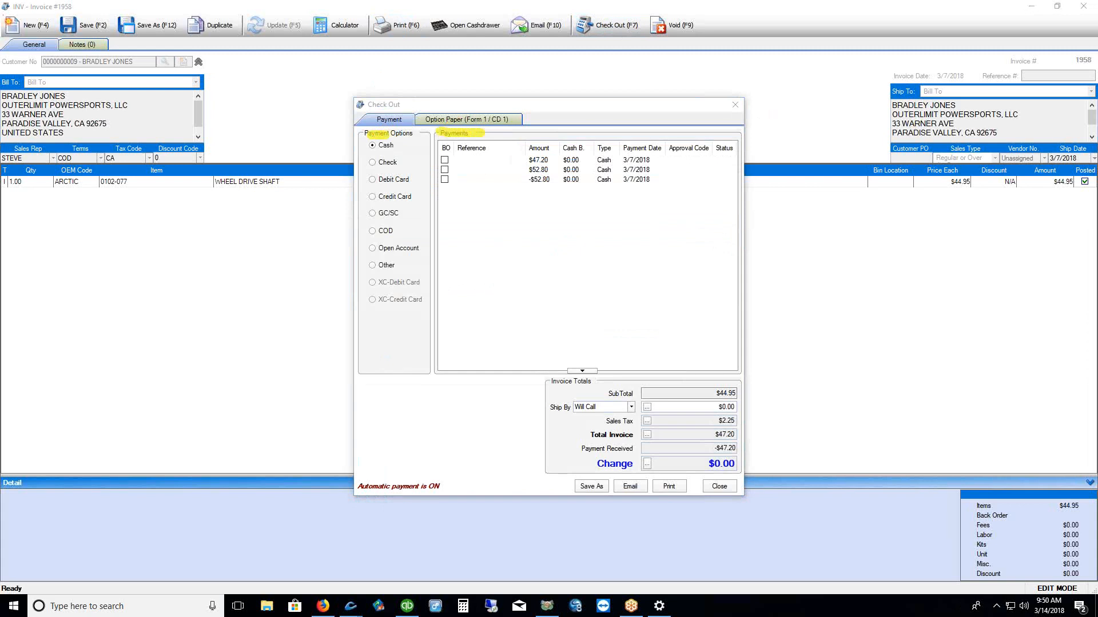
pyautogui.press('Escape')
pyautogui.click(493, 120)
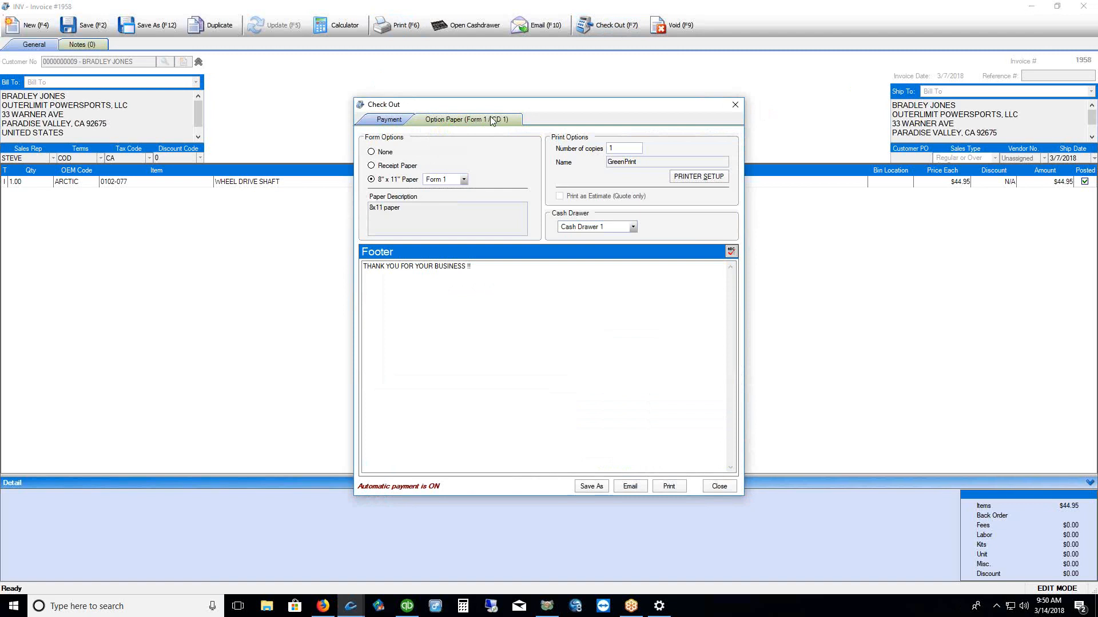
pyautogui.click(463, 179)
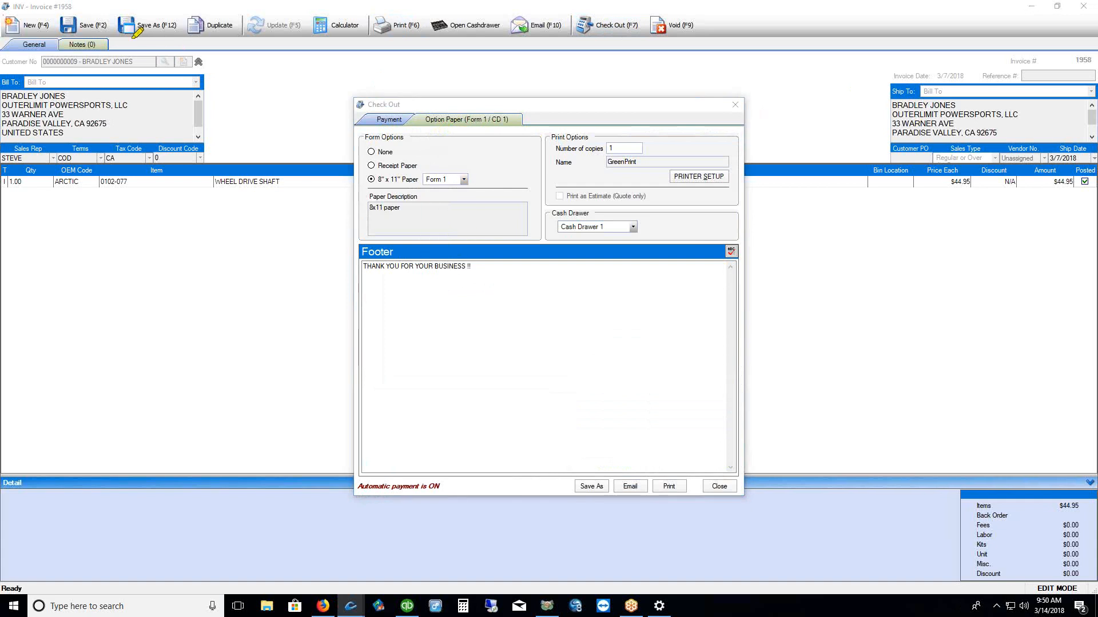
pyautogui.moveTo(130, 38); pyautogui.dragTo(175, 40)
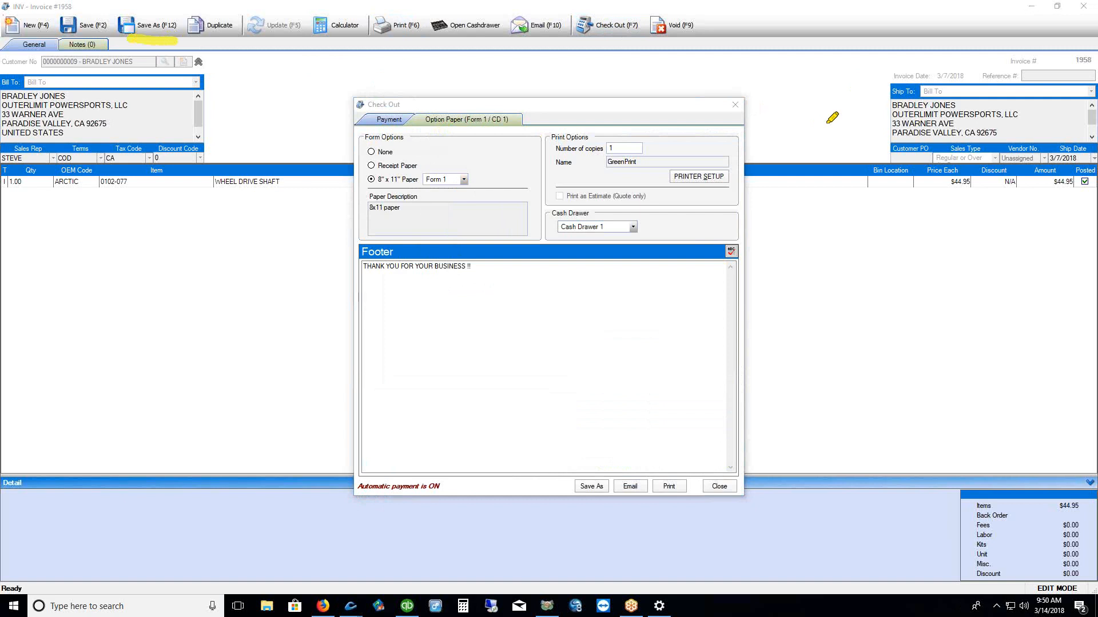
pyautogui.moveTo(566, 238); pyautogui.dragTo(598, 238)
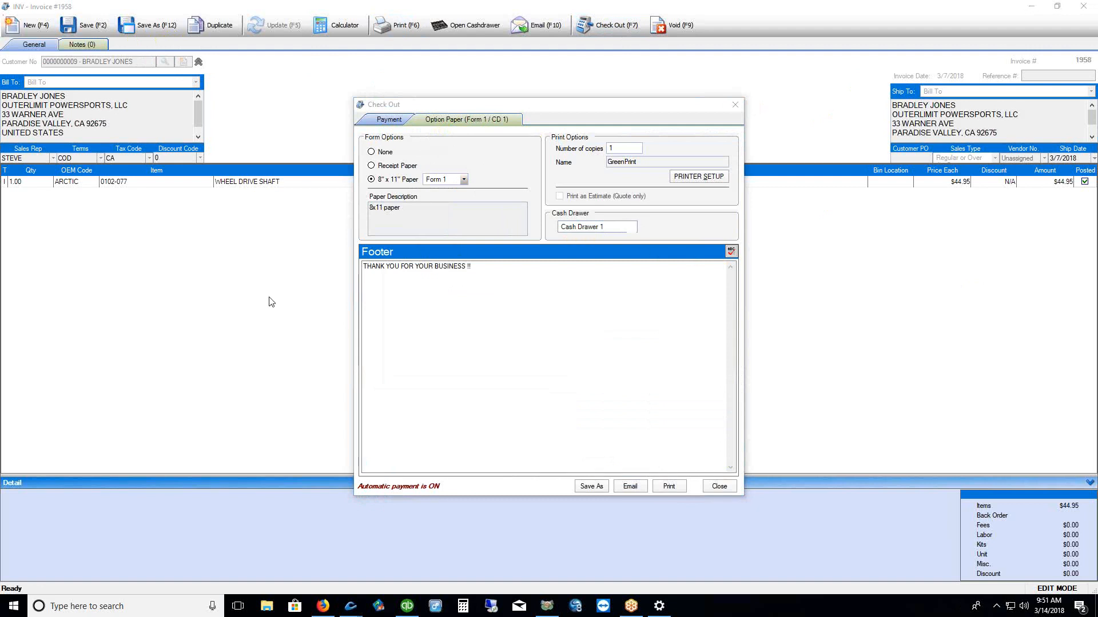
# Try Cash Drawer 2, revert to Cash Drawer 1, and print invoice 1958 on 8" x 11" Form 1
pyautogui.click(633, 228)
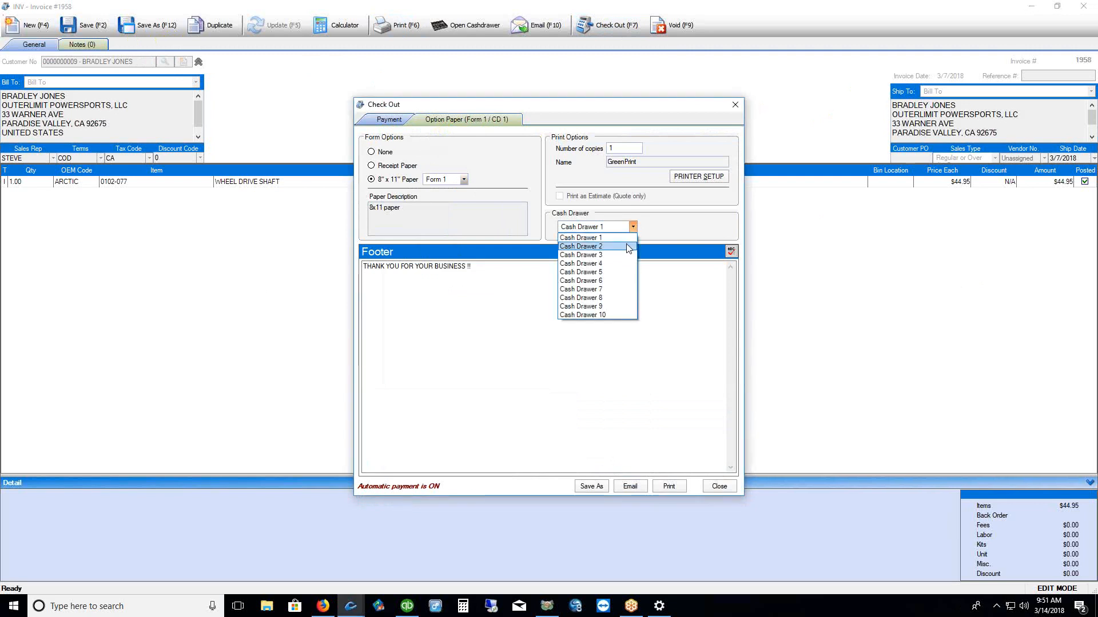
pyautogui.click(629, 247)
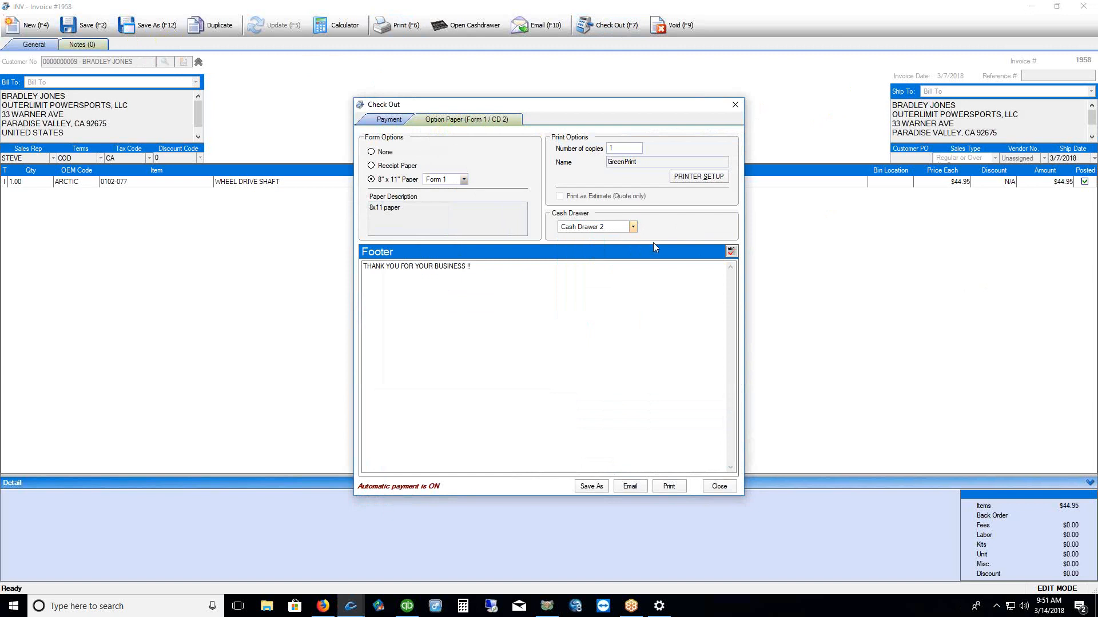
pyautogui.click(633, 227)
pyautogui.click(623, 242)
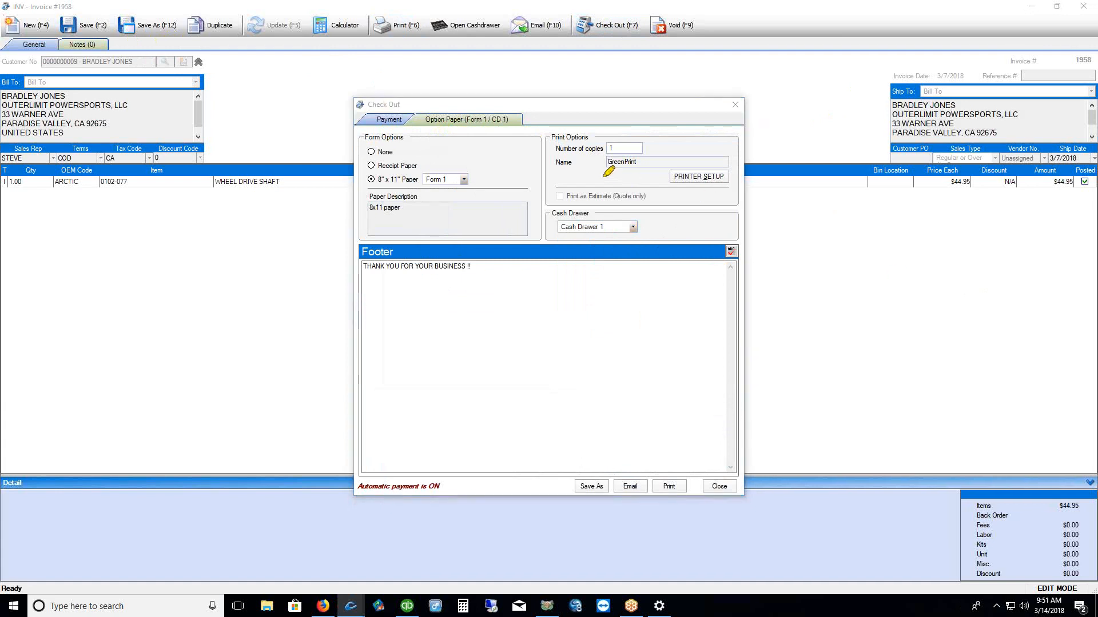
pyautogui.moveTo(599, 175); pyautogui.dragTo(639, 176)
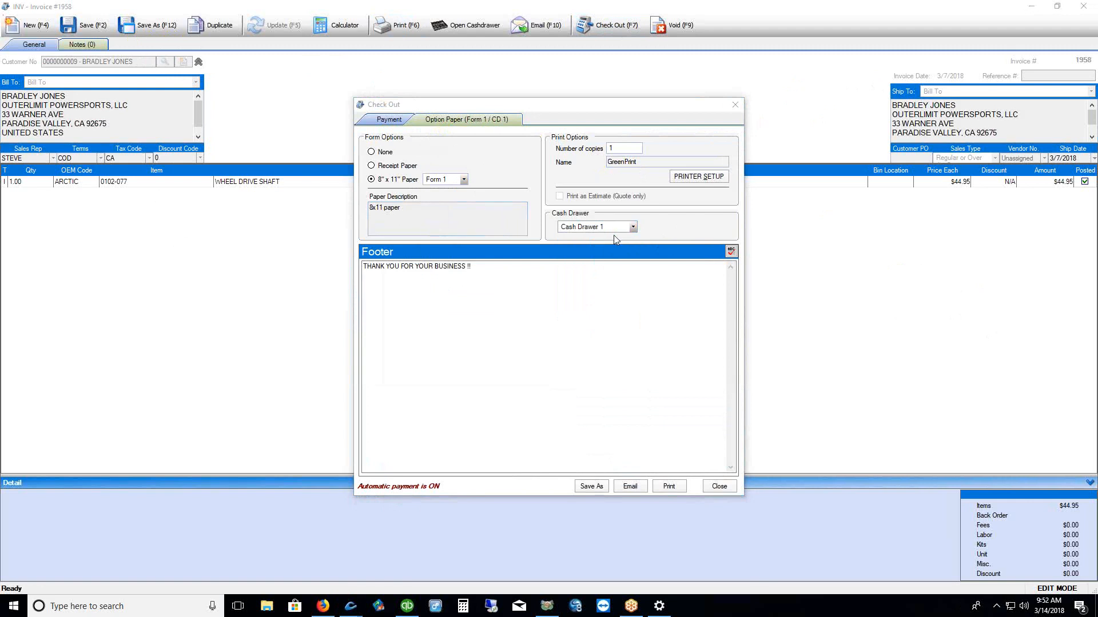
pyautogui.click(670, 486)
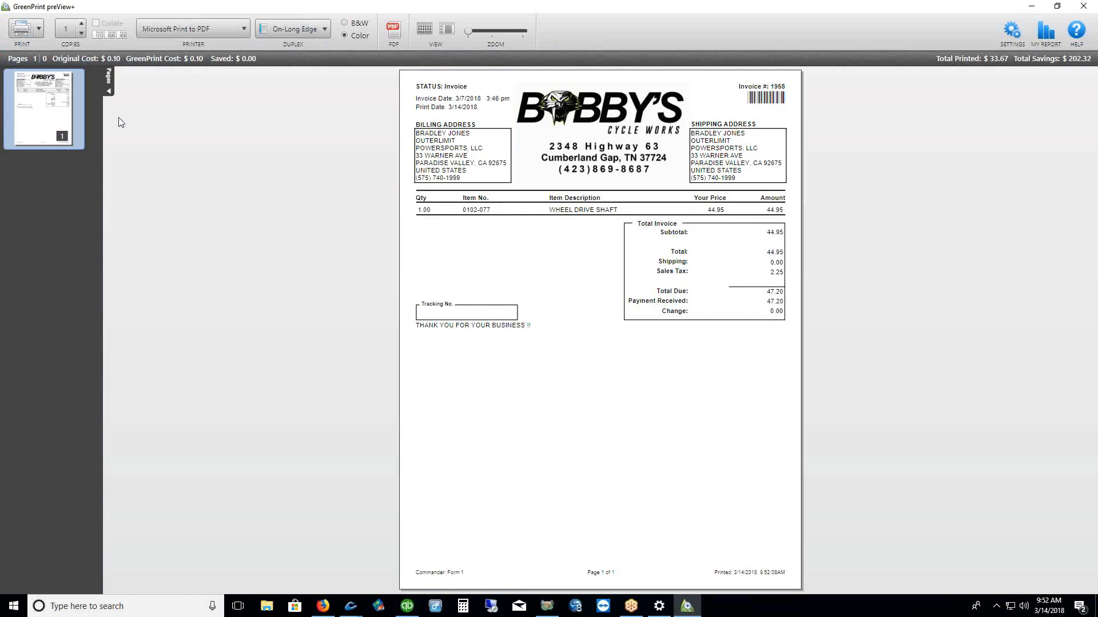
# Close the GreenPrint preview and cancel the full-page invoice print job
pyautogui.click(109, 92)
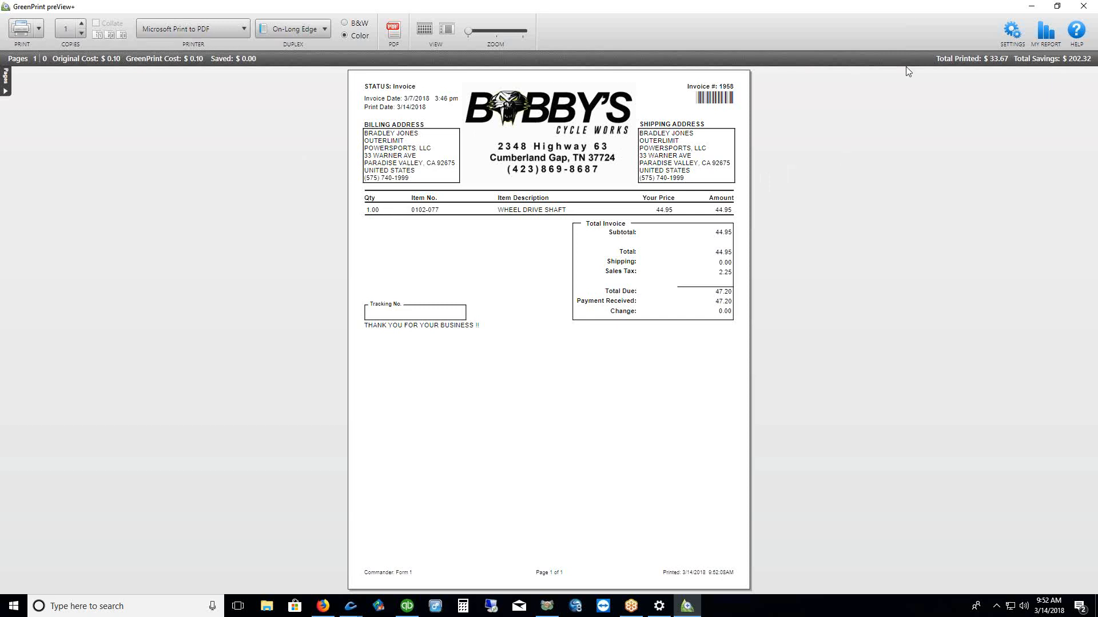
pyautogui.click(1082, 8)
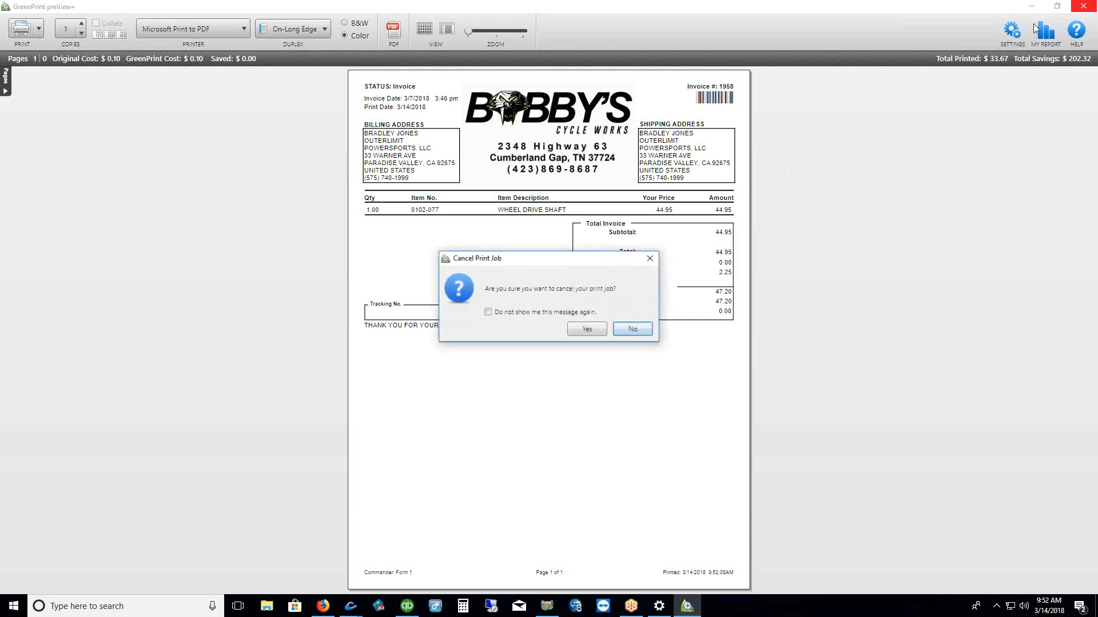
pyautogui.click(588, 334)
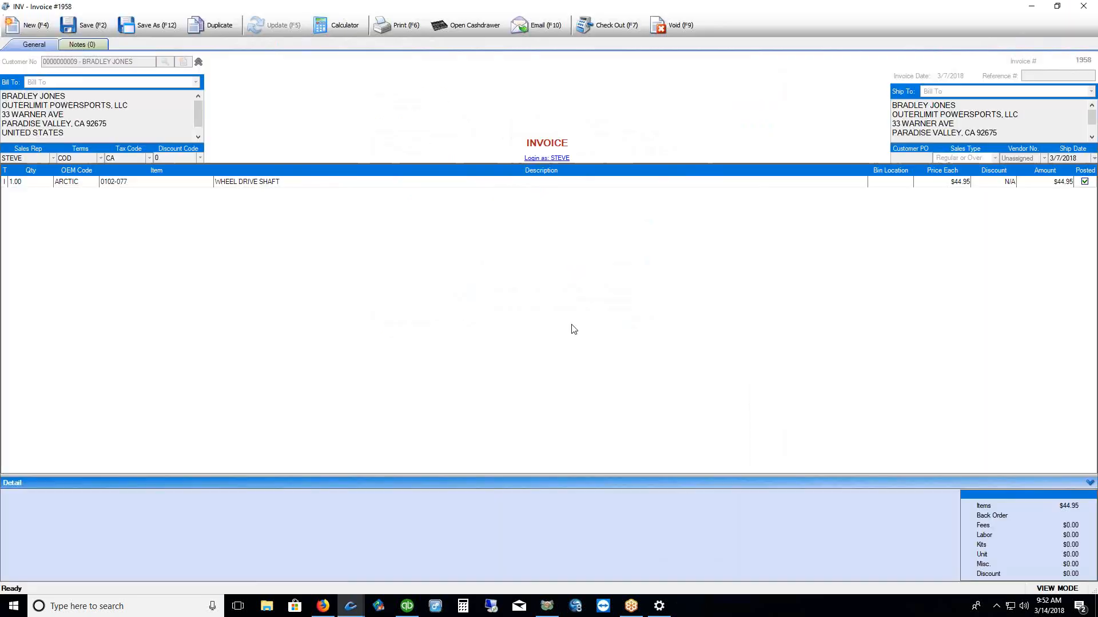
# Check the print forms, leaving Form 1 selected, then close invoice 1958
pyautogui.click(393, 28)
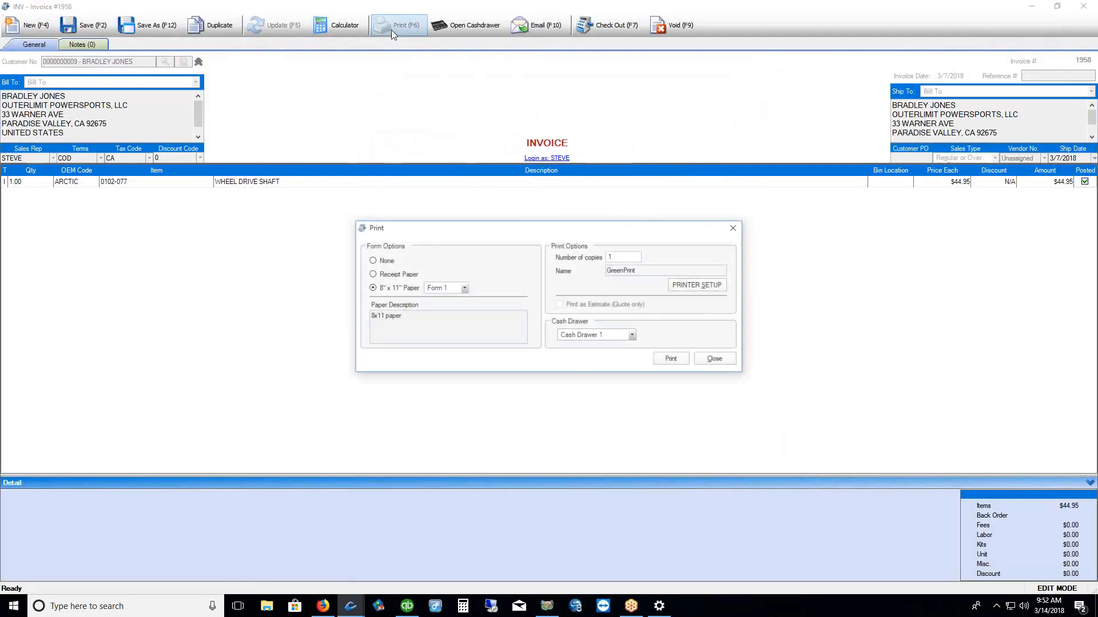
pyautogui.click(464, 288)
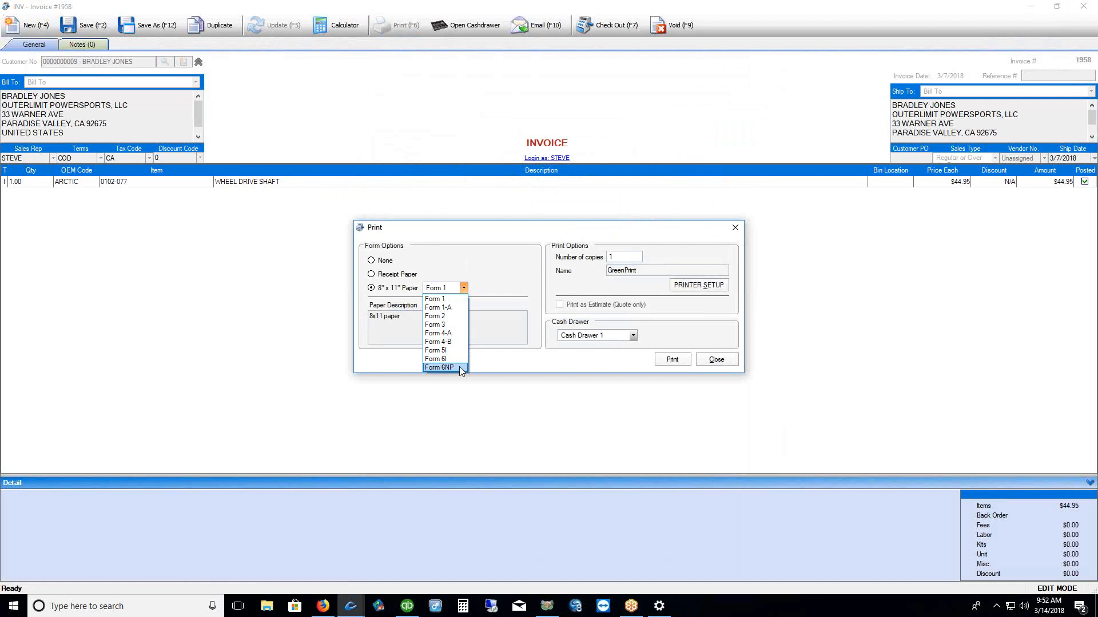
pyautogui.click(529, 365)
pyautogui.click(715, 359)
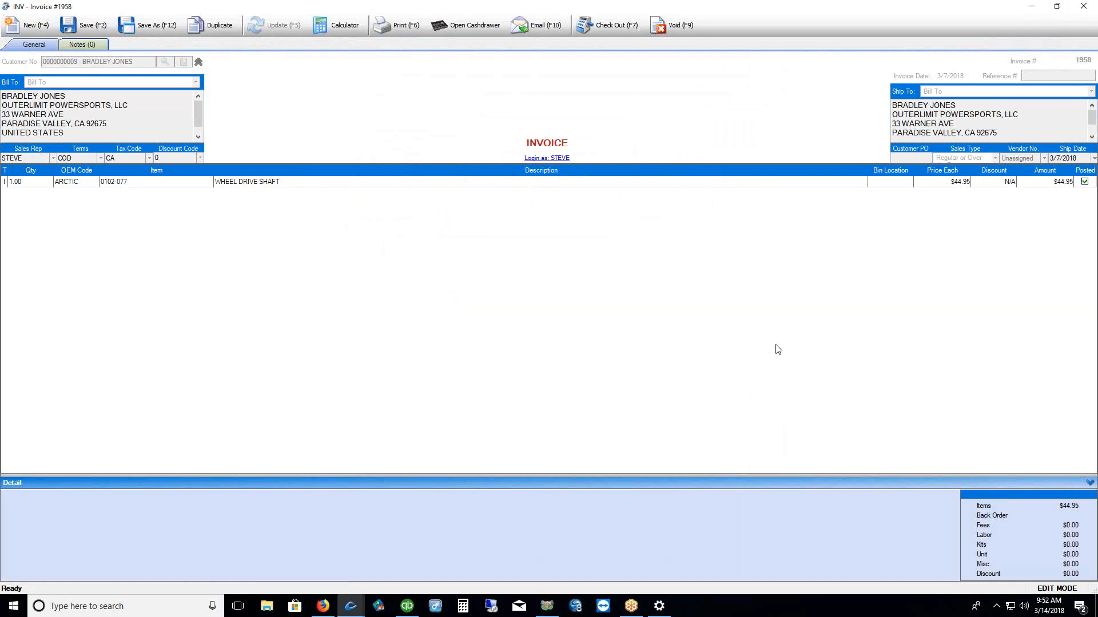
pyautogui.click(1082, 7)
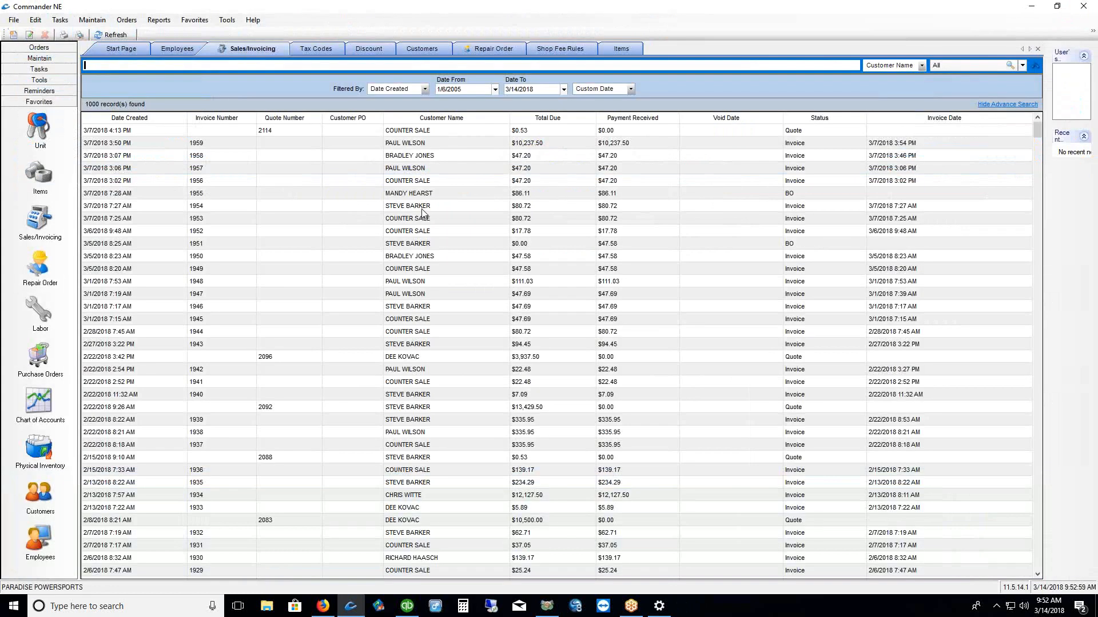
# Show the Repair Order list and open the Maintain menu
pyautogui.click(47, 273)
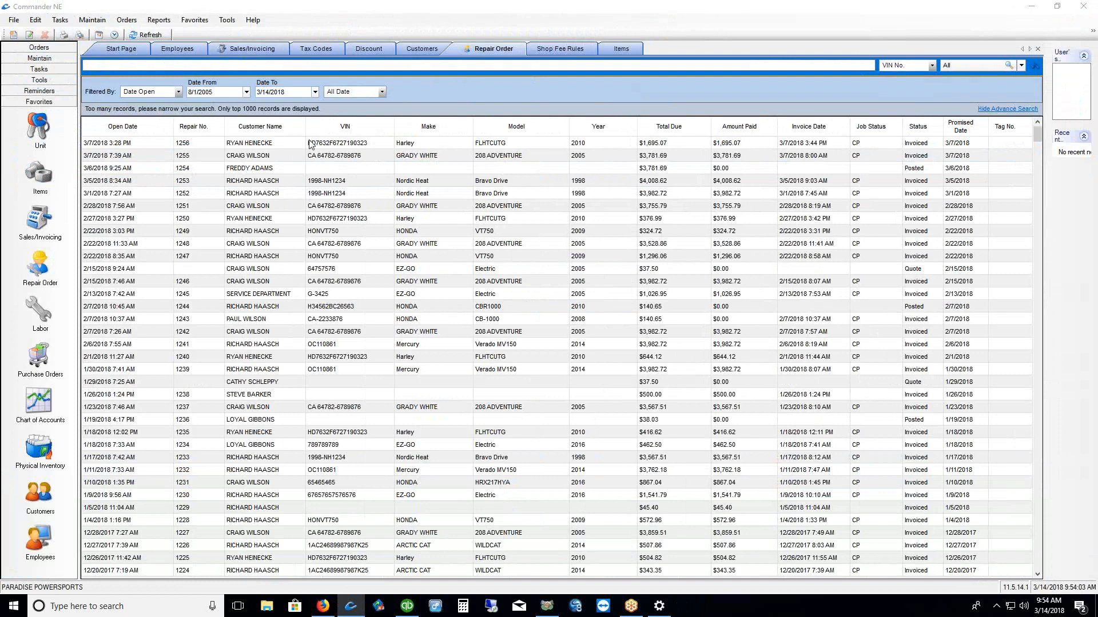
pyautogui.click(93, 21)
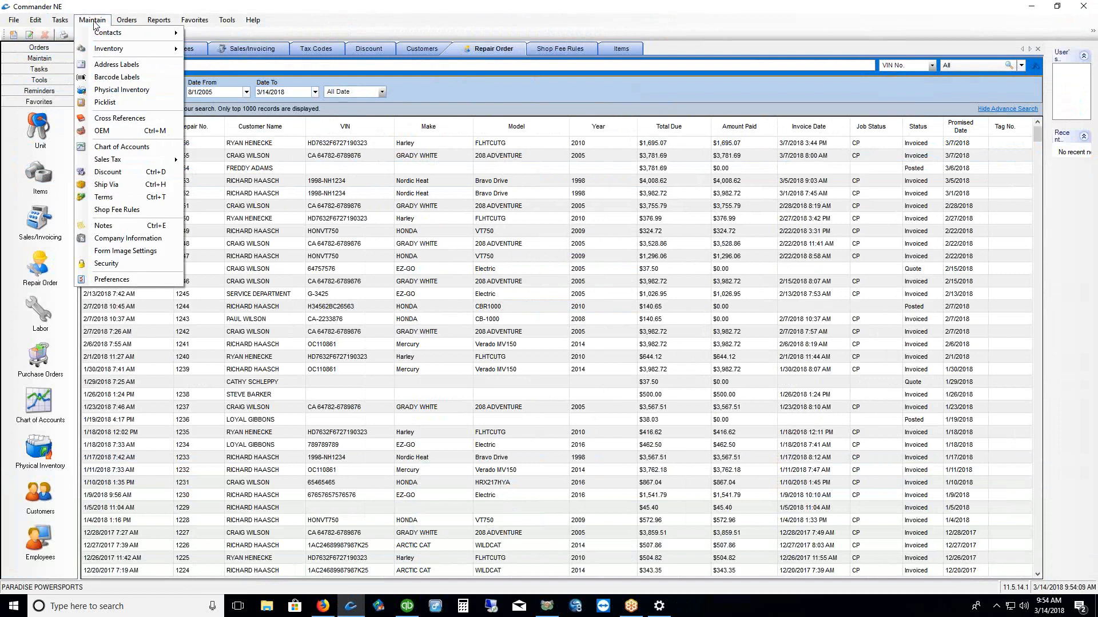
pyautogui.click(110, 280)
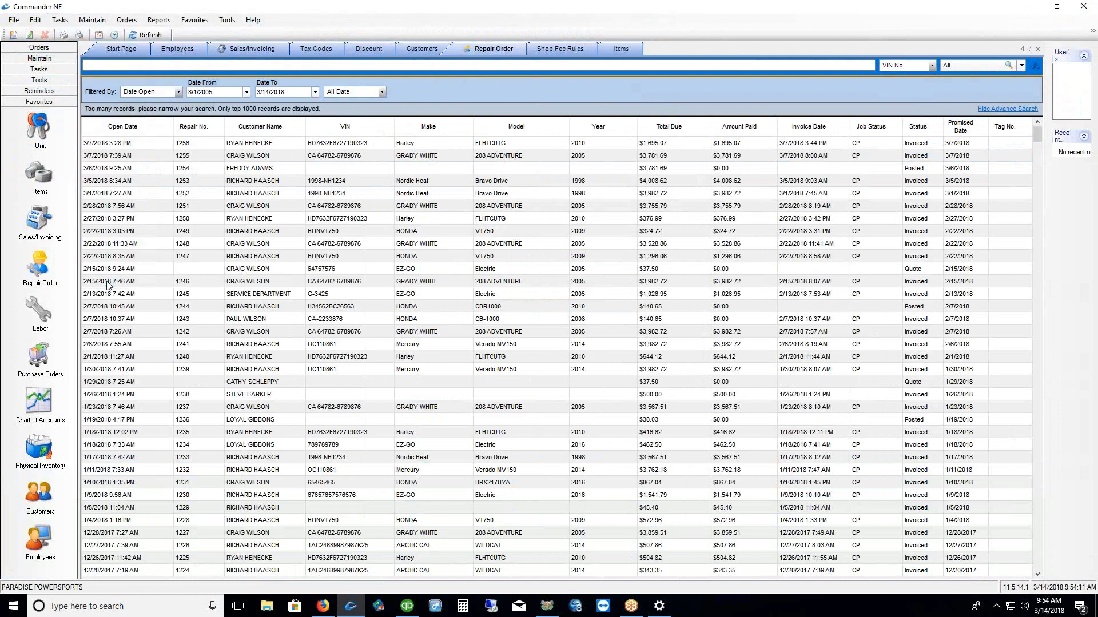
pyautogui.click(540, 154)
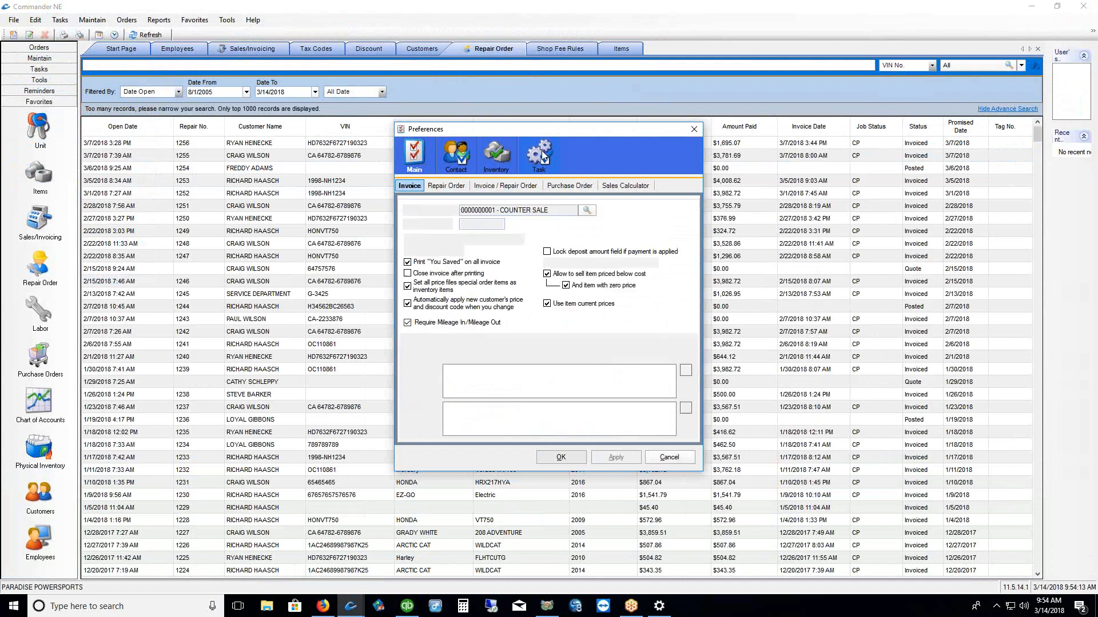
pyautogui.click(448, 187)
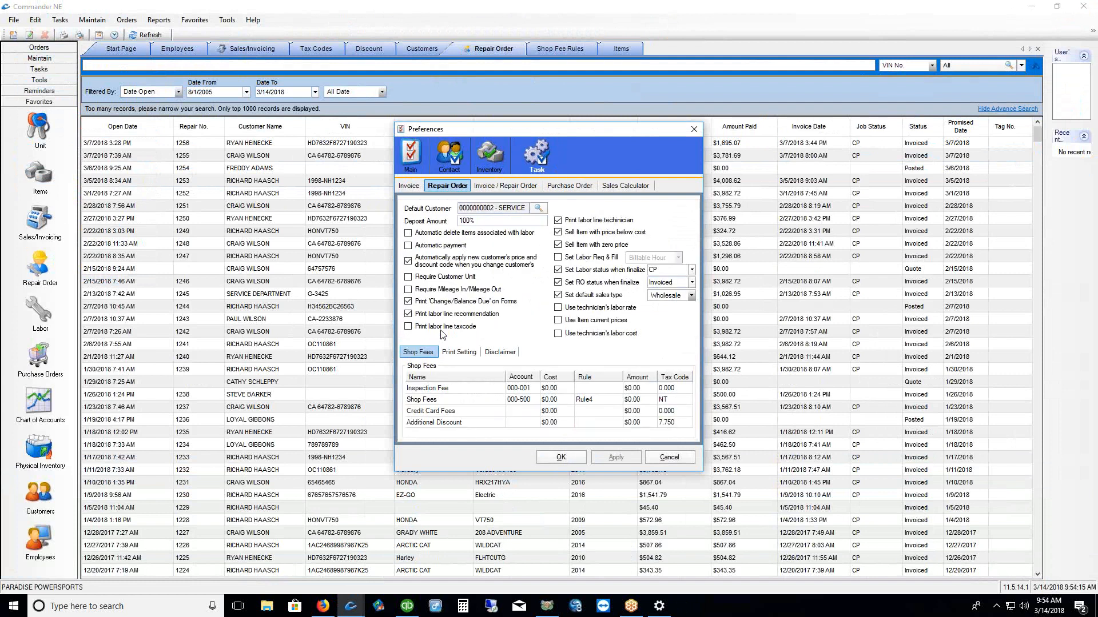
pyautogui.click(459, 352)
pyautogui.moveTo(505, 393); pyautogui.dragTo(439, 378)
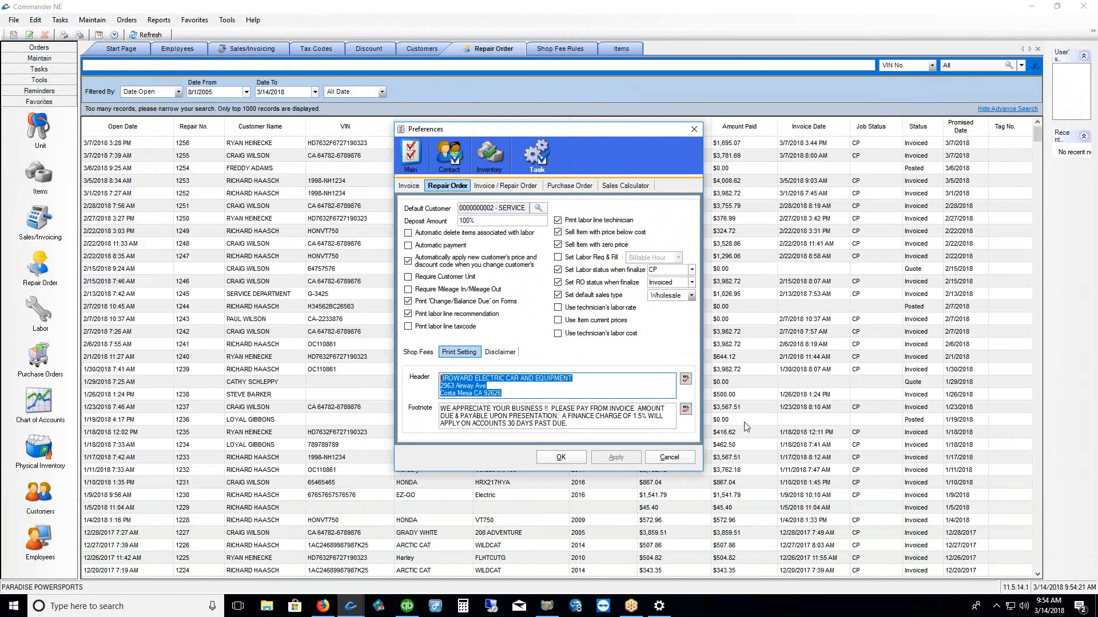
pyautogui.click(677, 460)
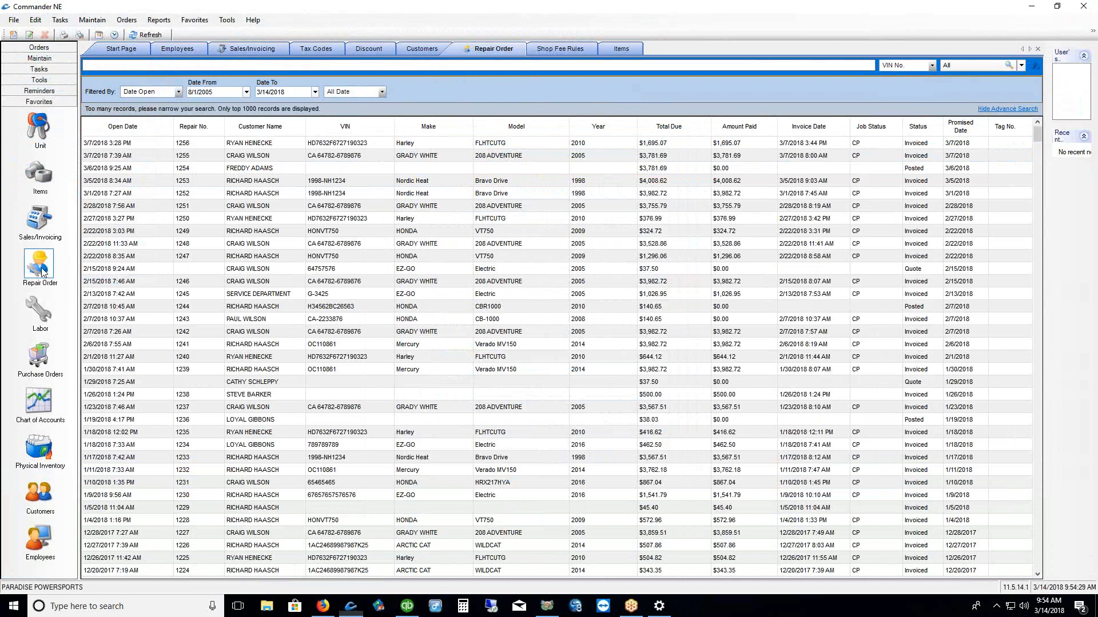
# Create a new repair order and review its check-out print forms, keeping Form 6R
pyautogui.rightClick(344, 237)
pyautogui.click(367, 258)
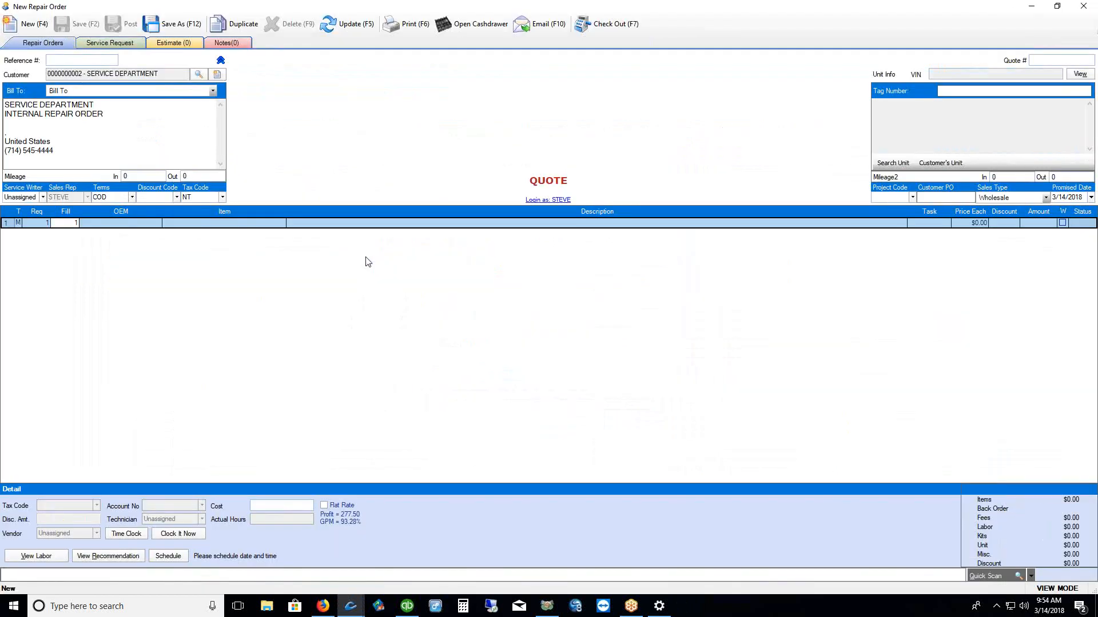
pyautogui.click(410, 29)
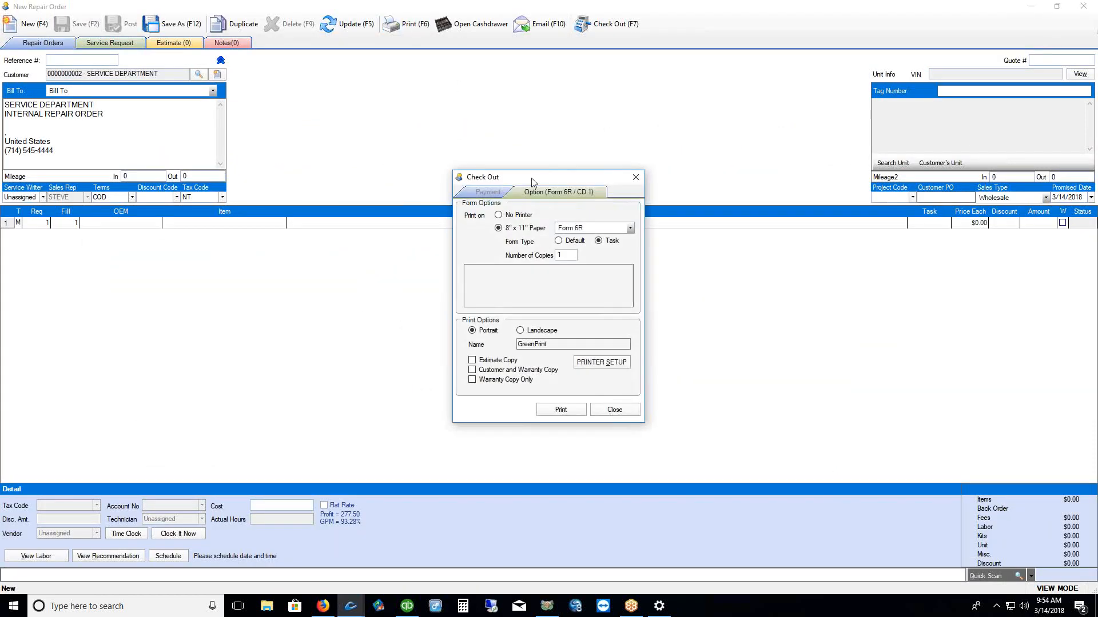
pyautogui.moveTo(534, 179); pyautogui.dragTo(484, 97)
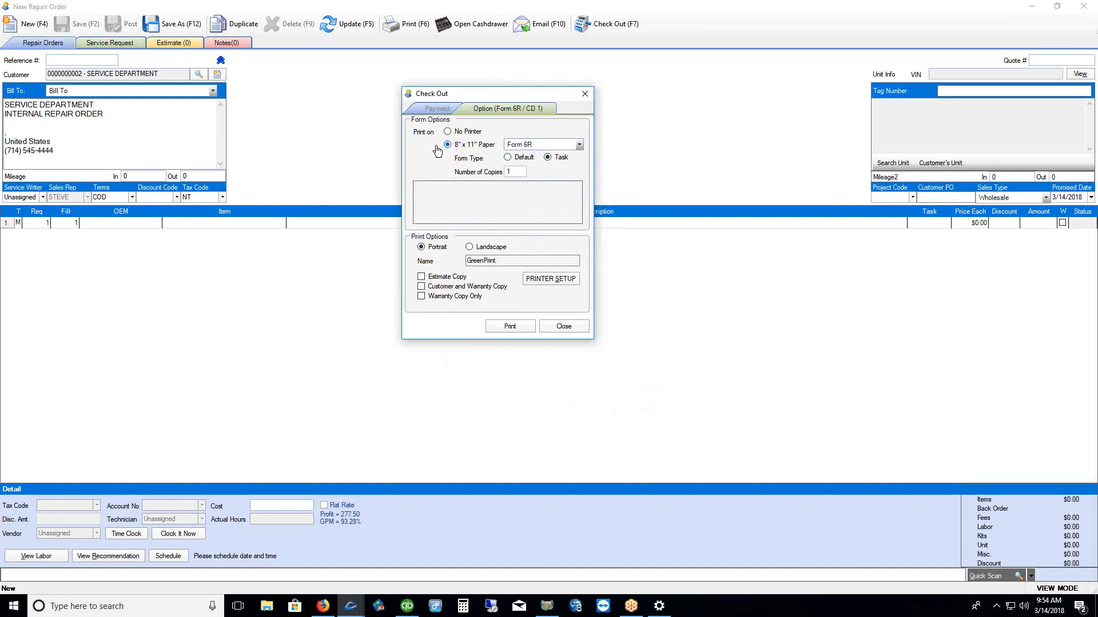
pyautogui.click(580, 145)
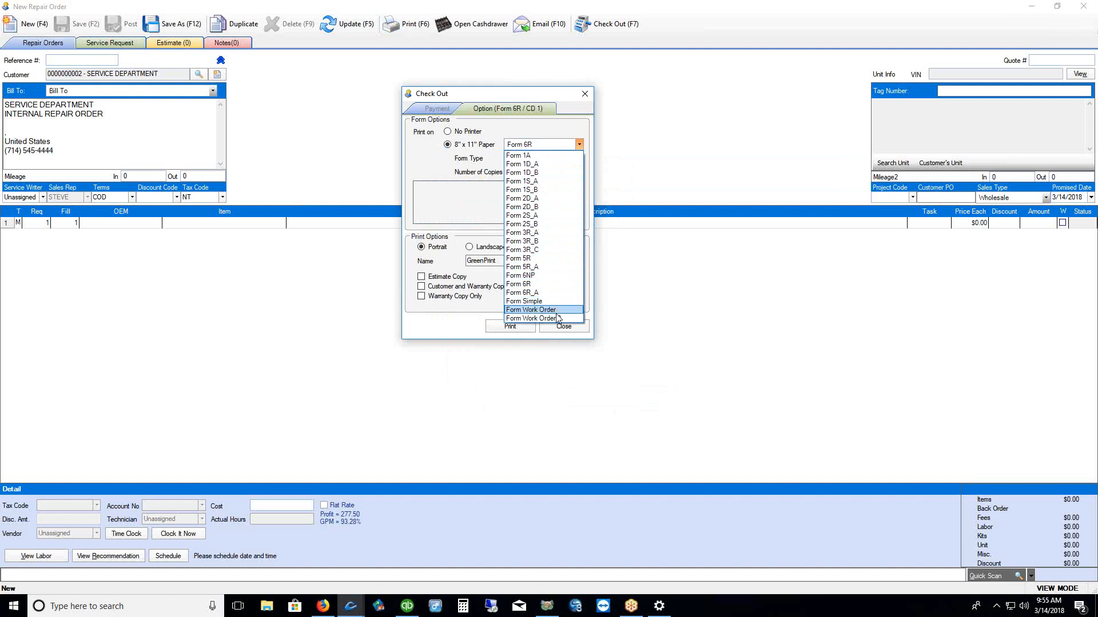
pyautogui.click(739, 287)
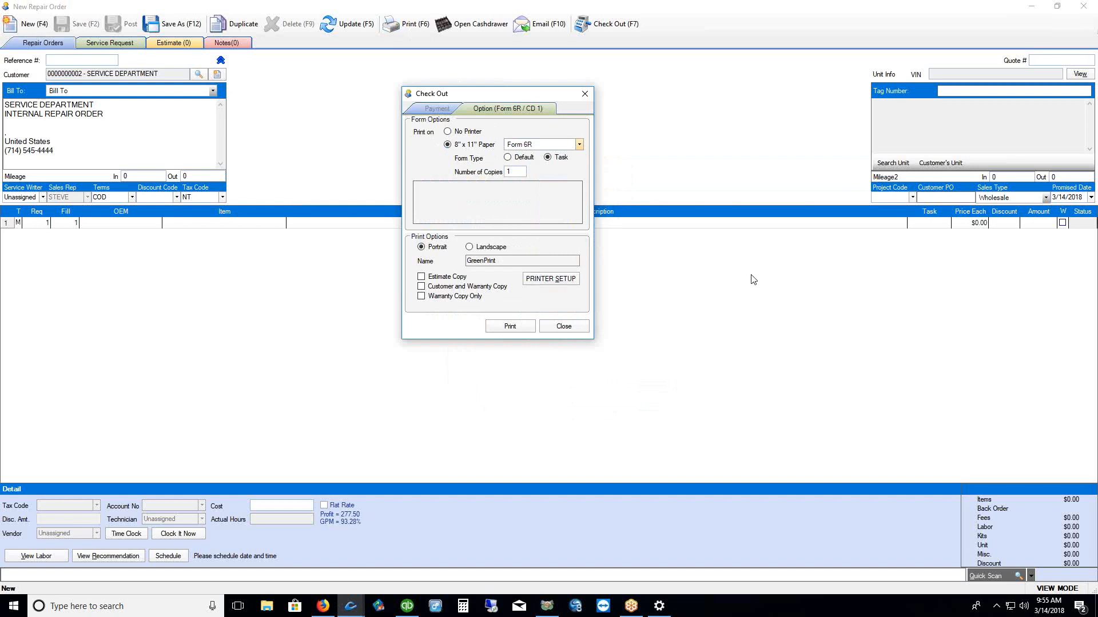
pyautogui.click(564, 326)
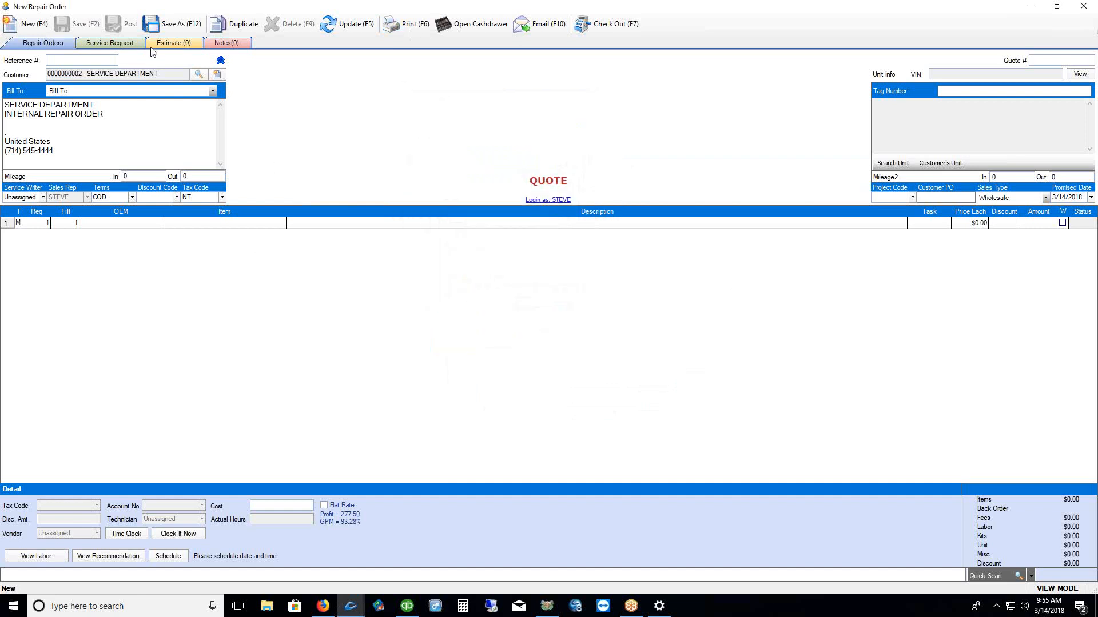
# Reopen the print options, keeping Form 6R with form type Task in portrait orientation
pyautogui.click(111, 43)
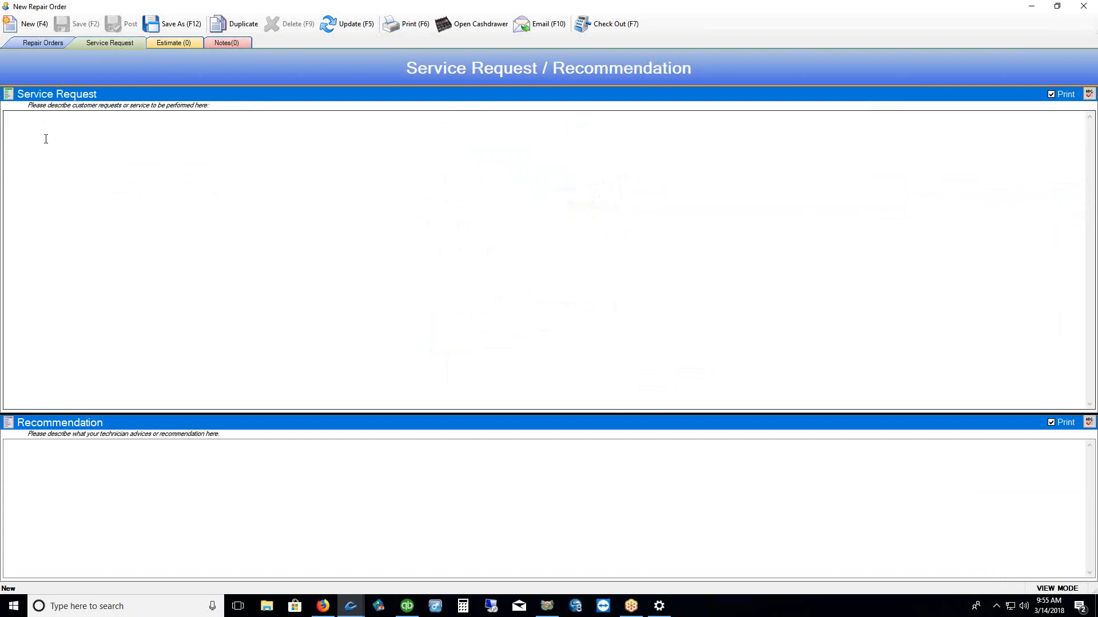
pyautogui.click(25, 45)
pyautogui.click(404, 29)
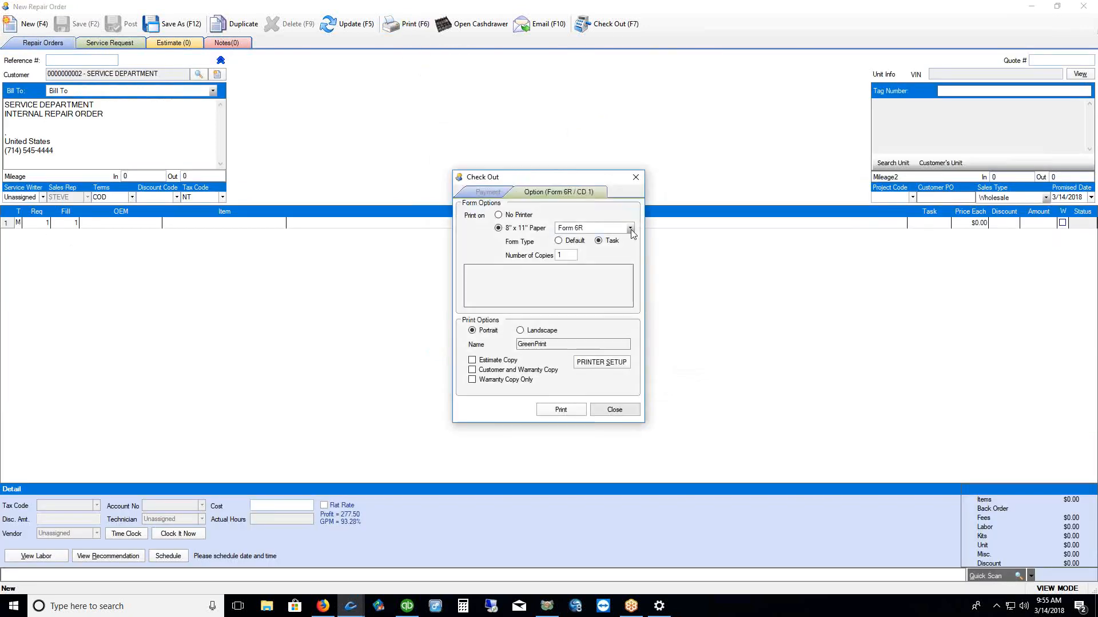
pyautogui.click(630, 229)
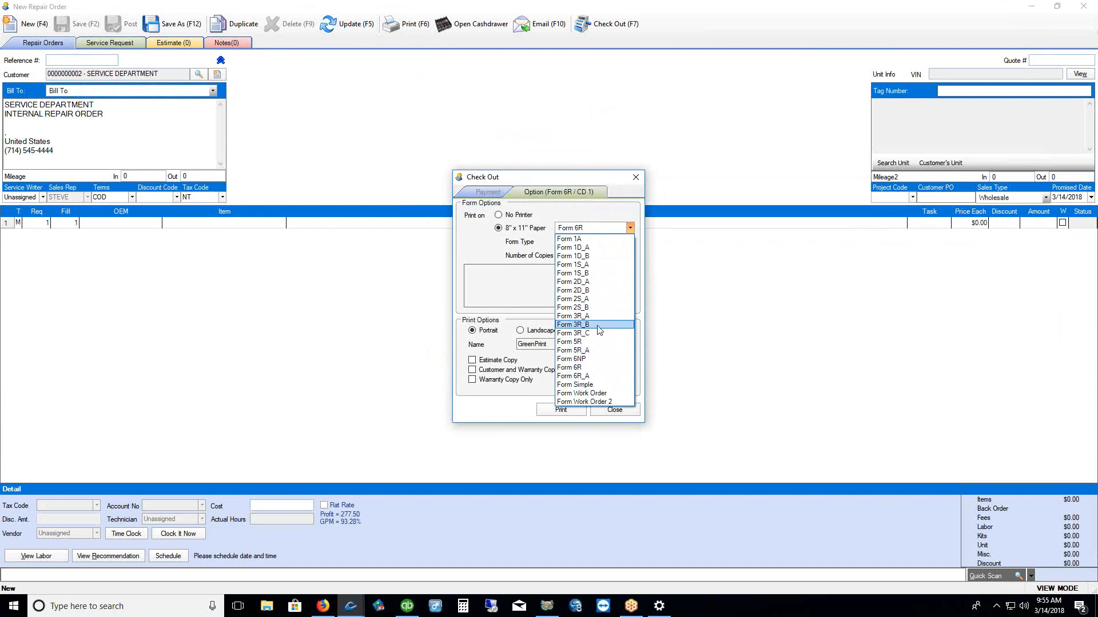
pyautogui.click(700, 295)
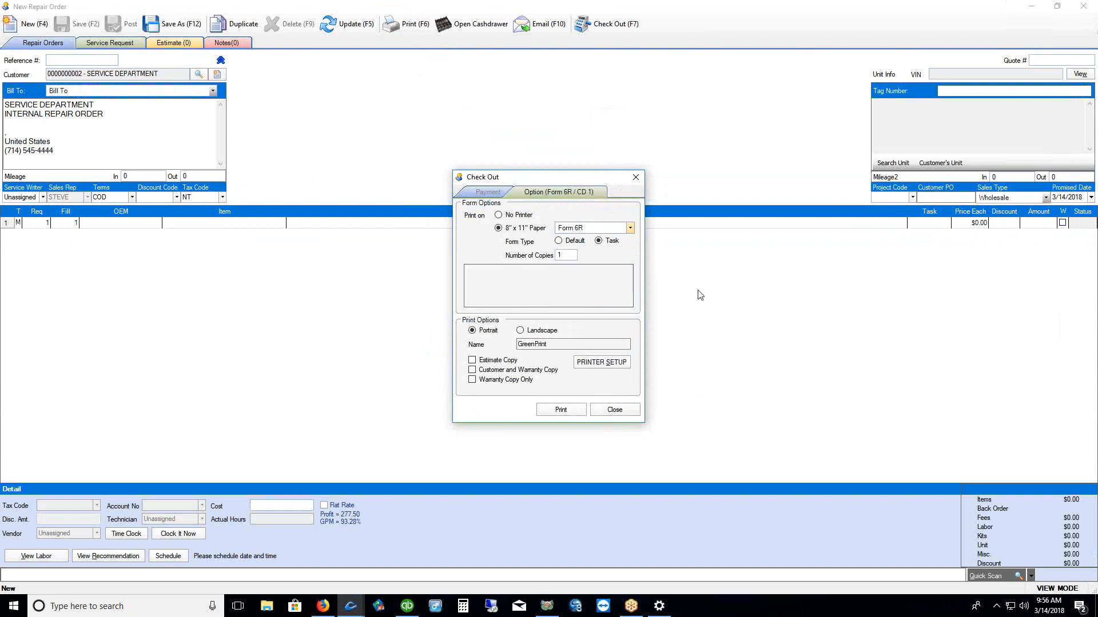
pyautogui.click(575, 242)
pyautogui.click(600, 242)
pyautogui.click(552, 332)
pyautogui.click(491, 334)
# Close the Check Out window and the new repair order quote
pyautogui.click(636, 179)
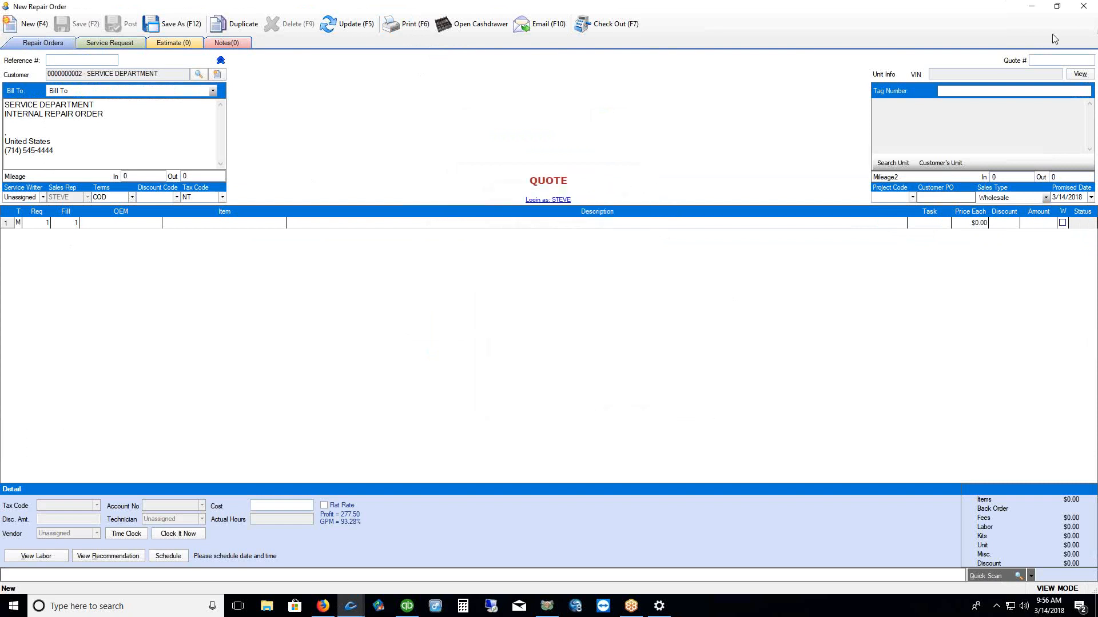
pyautogui.click(1081, 7)
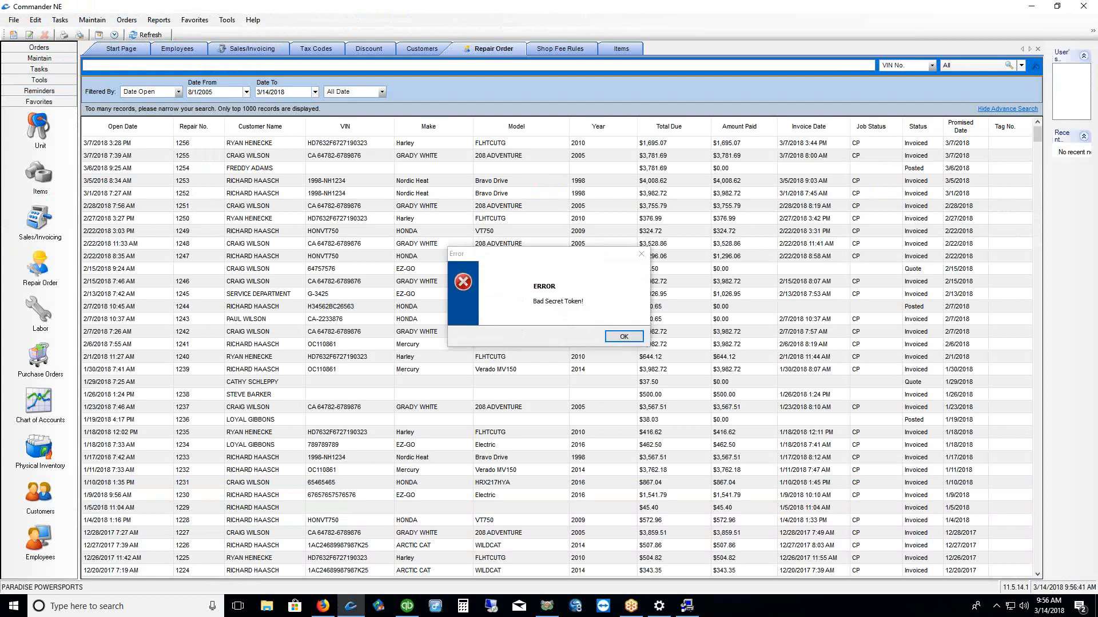
# Dismiss the 'Bad Secret Token!' error and the system account notification
pyautogui.click(625, 337)
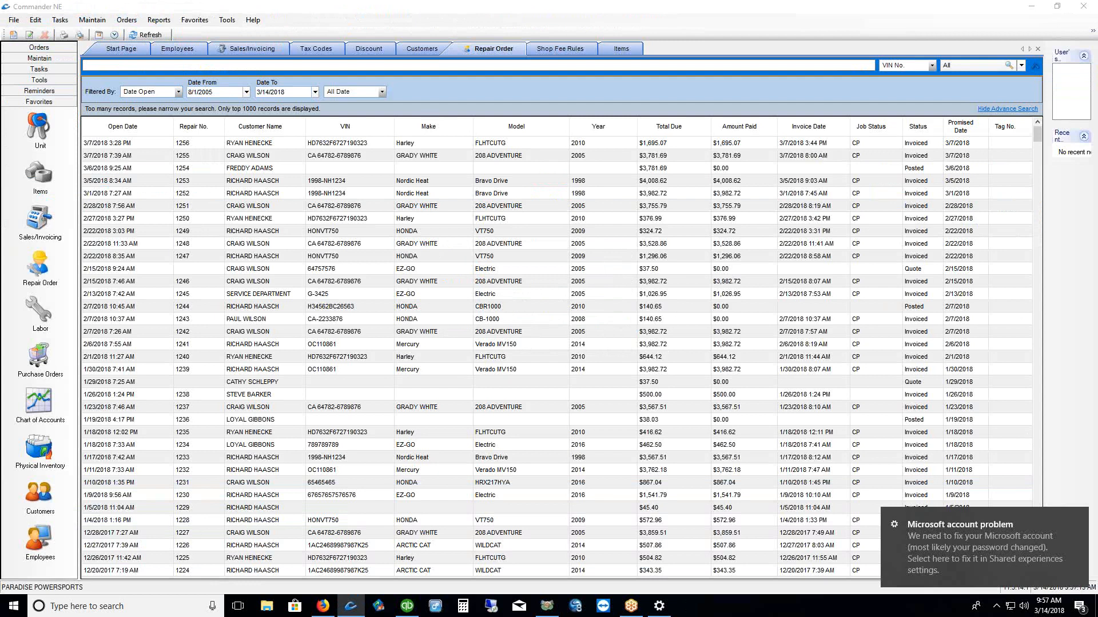
pyautogui.click(1079, 519)
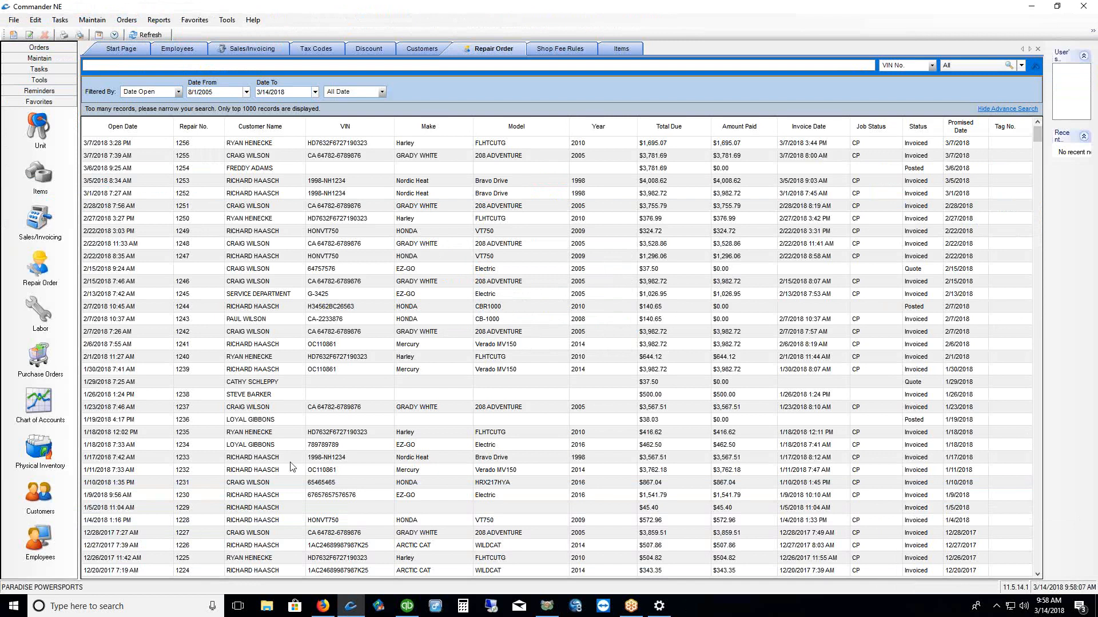
pyautogui.click(43, 406)
pyautogui.moveTo(11, 379)
pyautogui.mouseDown()
pyautogui.moveTo(4, 389)
pyautogui.moveTo(25, 378)
pyautogui.mouseUp()
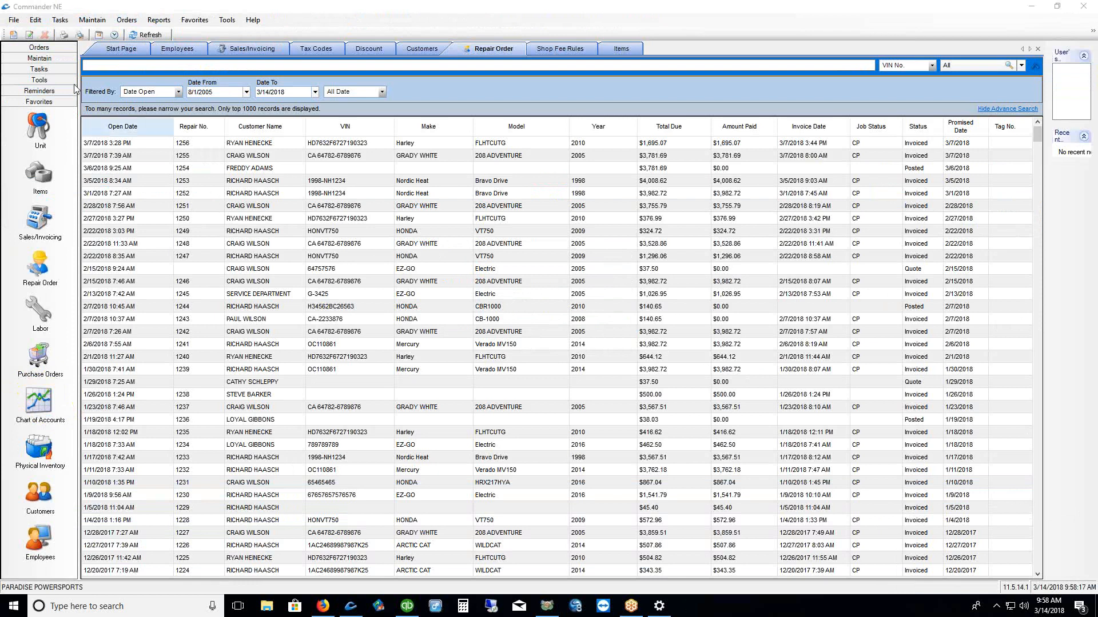
pyautogui.click(90, 24)
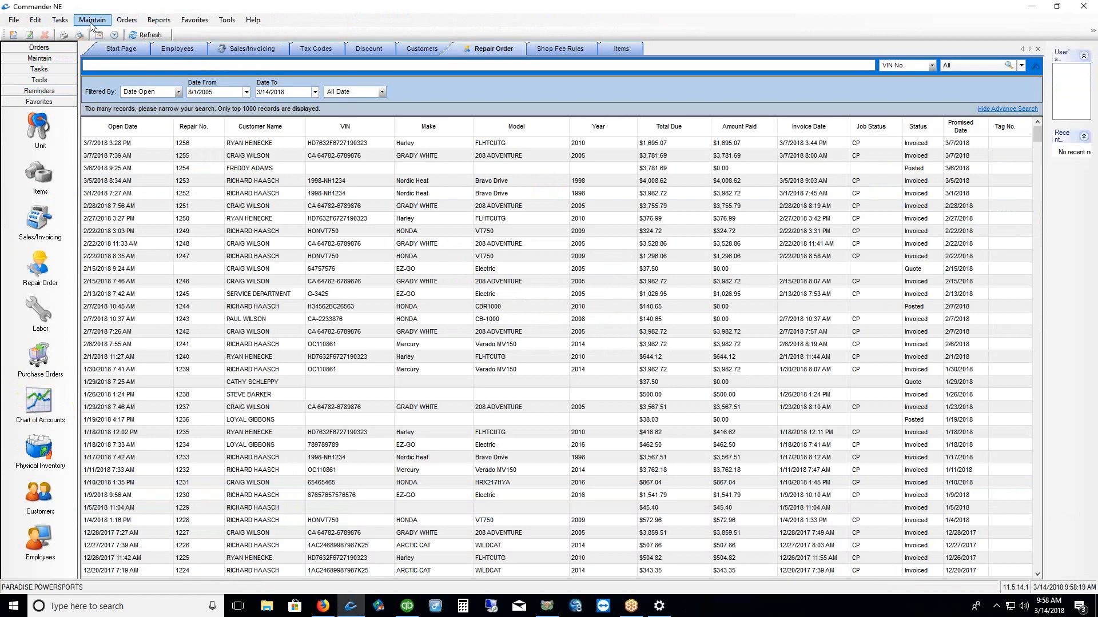
# Open the Chart of Accounts from the Maintain menu
pyautogui.click(90, 22)
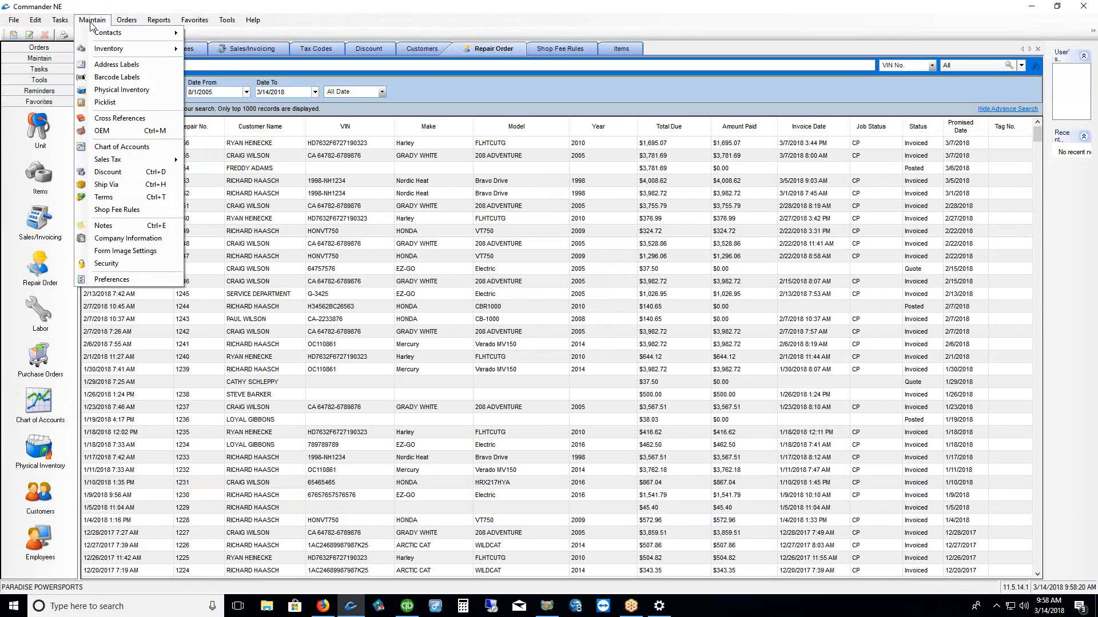
pyautogui.click(112, 148)
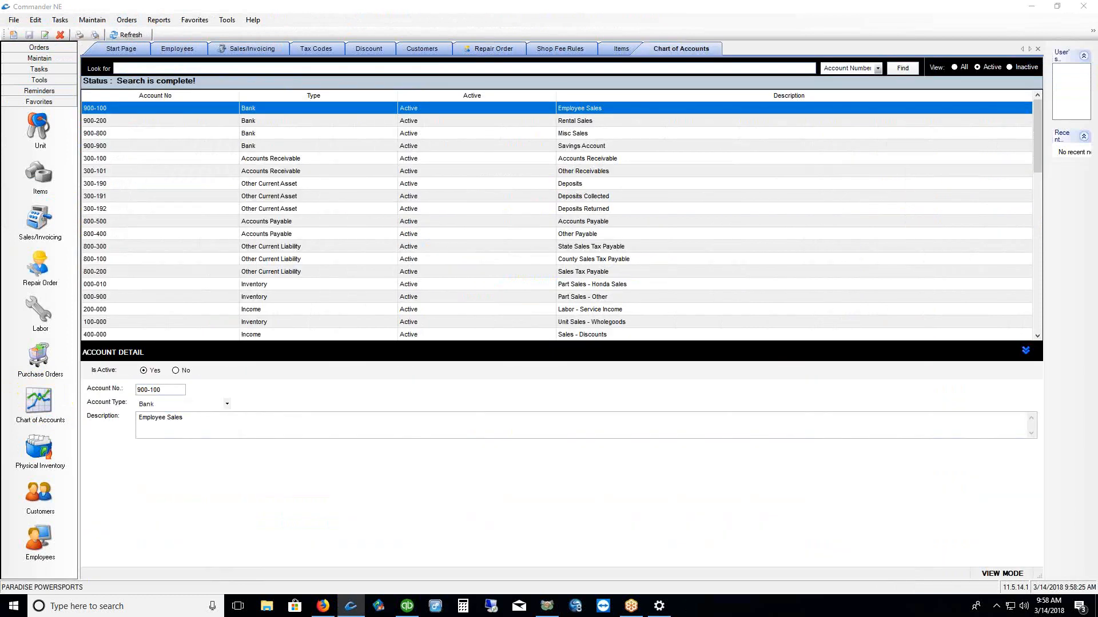
pyautogui.moveTo(636, 64); pyautogui.dragTo(700, 58)
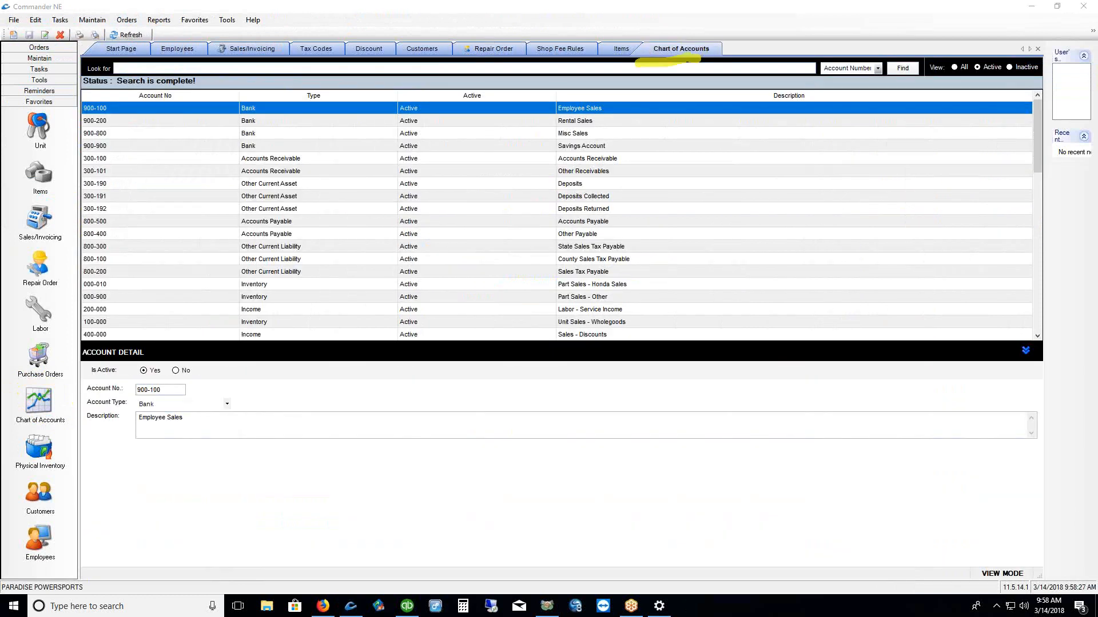
pyautogui.press('Escape')
# Remove Chart of Accounts from Favorites, then add it back again
pyautogui.click(193, 23)
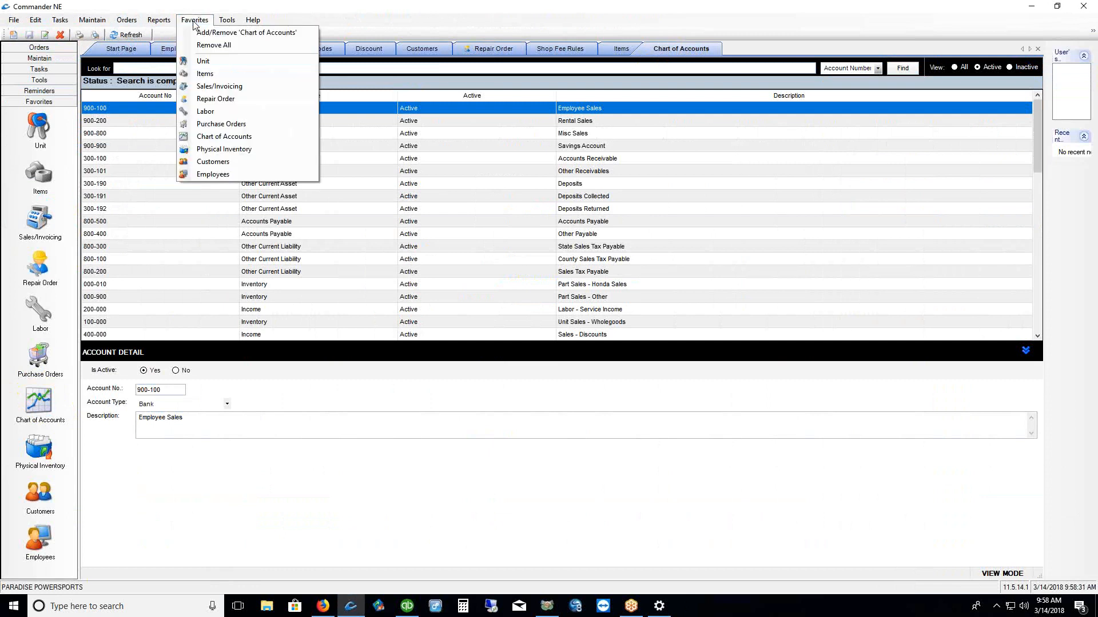
pyautogui.click(207, 33)
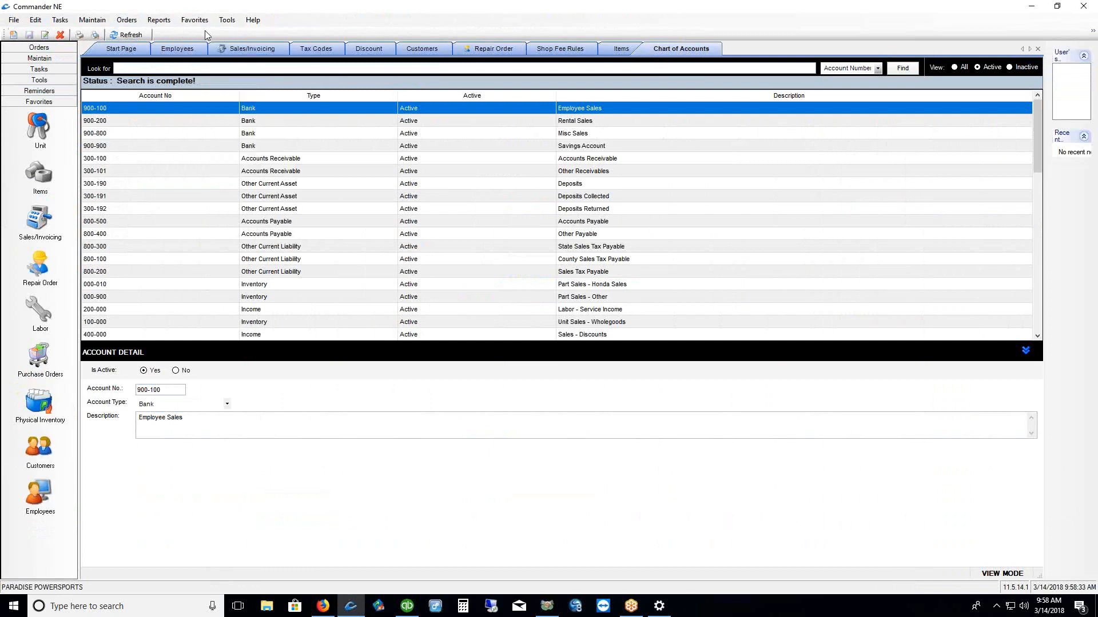
pyautogui.click(195, 25)
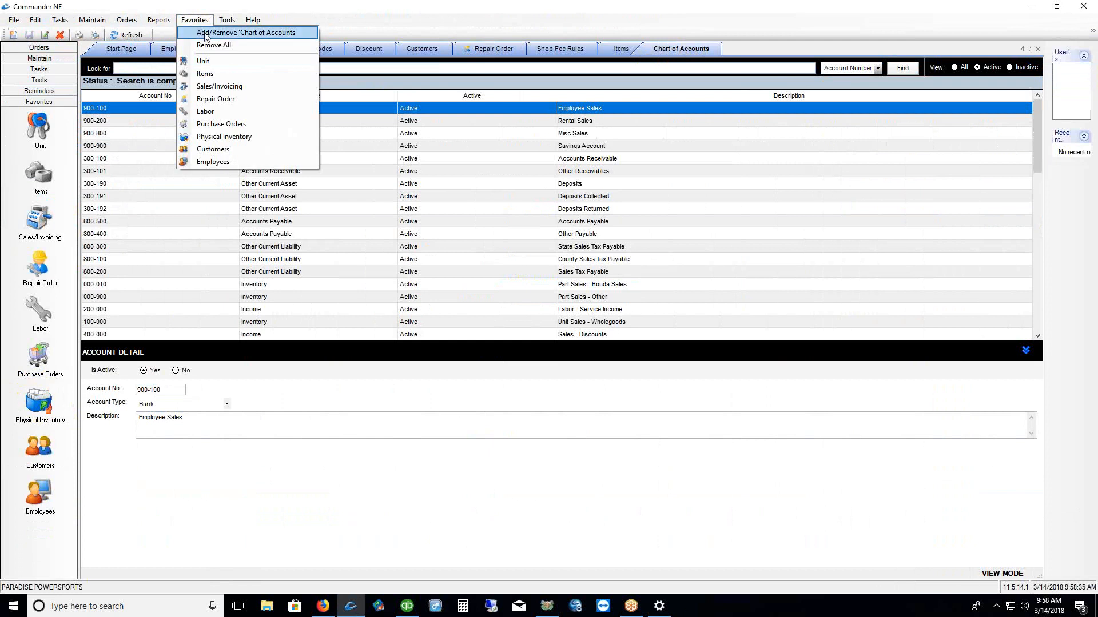
pyautogui.click(206, 32)
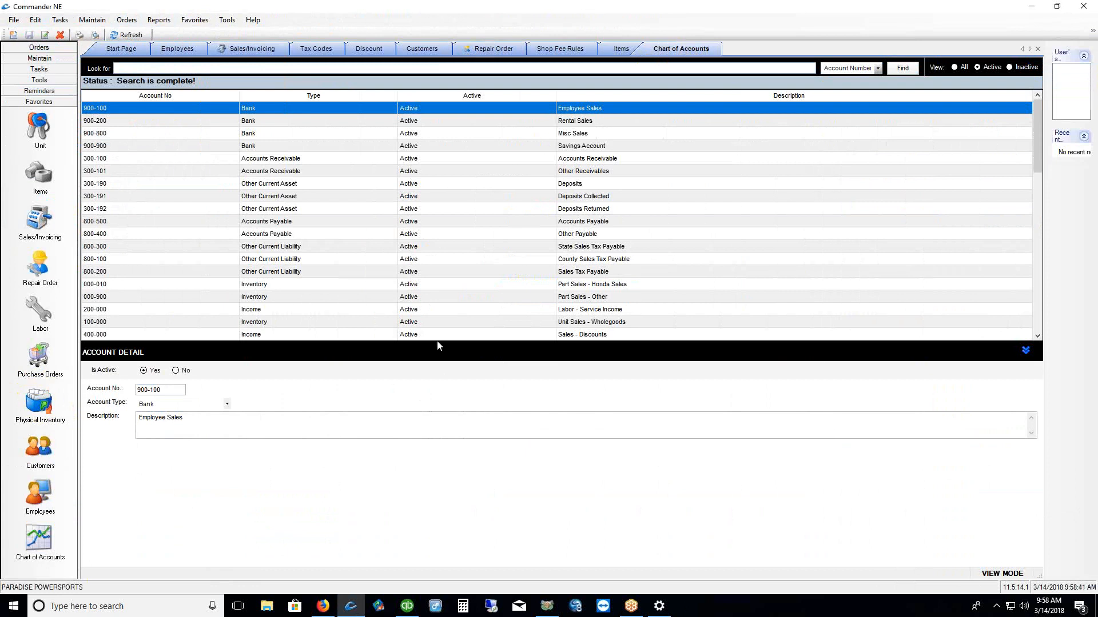
# Shrink the accounts grid so the Account Detail area gets more room
pyautogui.moveTo(438, 343); pyautogui.dragTo(427, 221)
pyautogui.scroll(-6, 441, 158)
pyautogui.scroll(3, 441, 158)
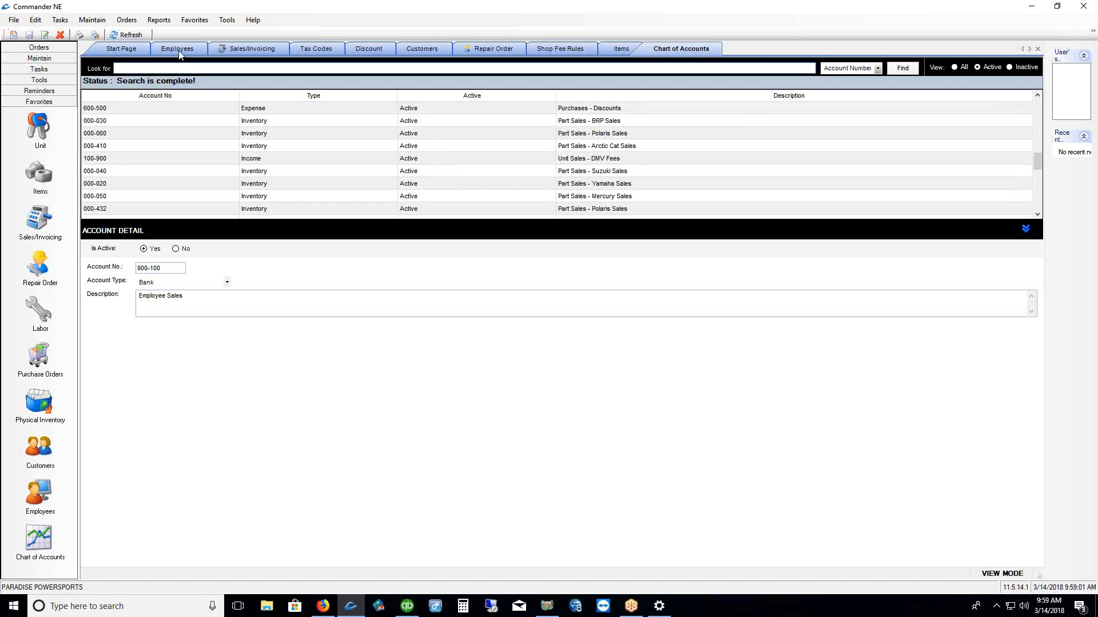
# Run the General Ledger report for Year To Date, 1/1/2018 to 3/14/2018, based on cost
pyautogui.click(162, 22)
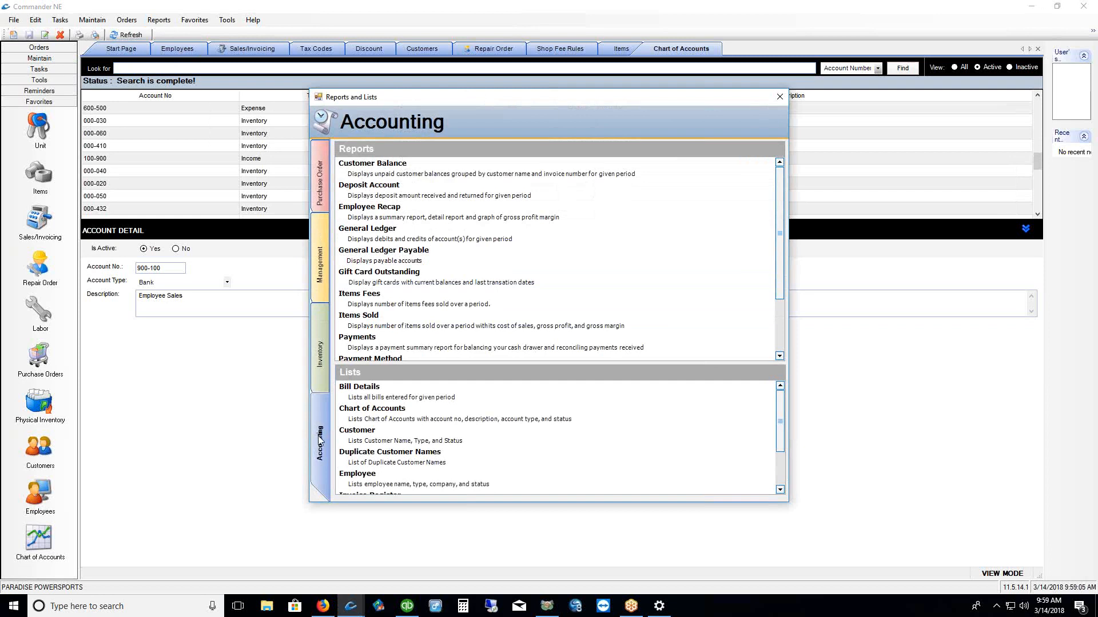
pyautogui.doubleClick(500, 236)
pyautogui.click(507, 271)
pyautogui.press('BackSpace')
pyautogui.write('7')
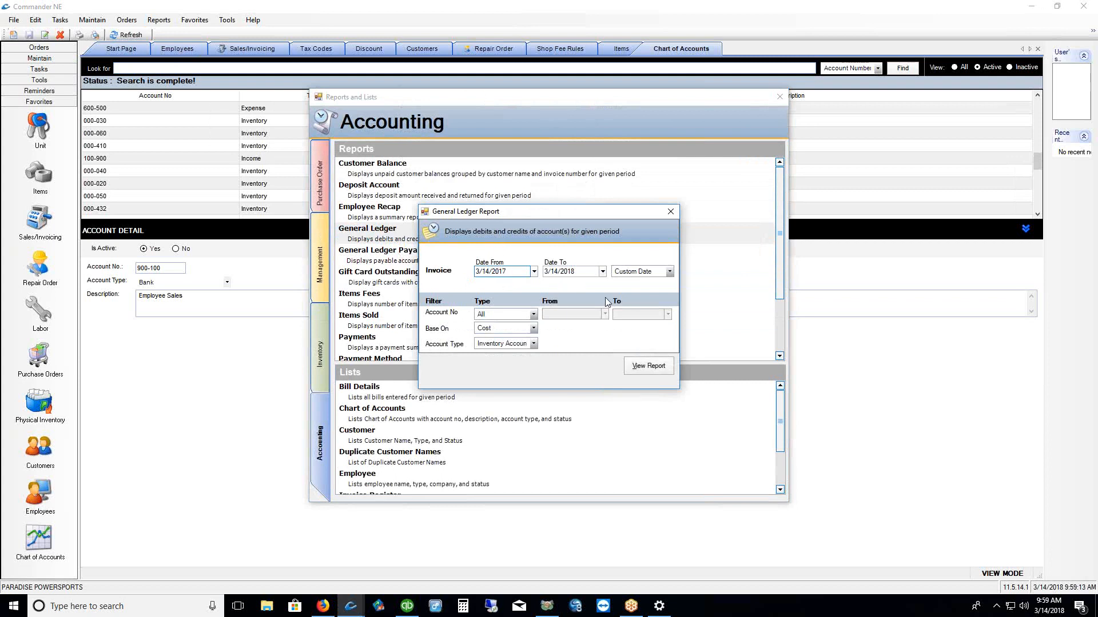
pyautogui.click(669, 273)
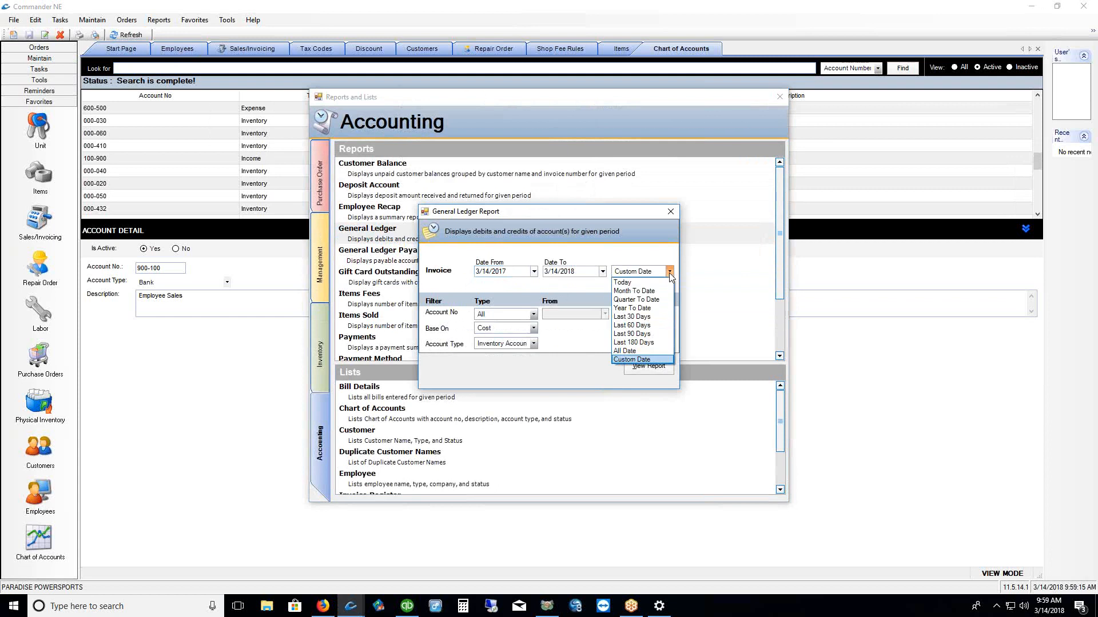
pyautogui.click(632, 308)
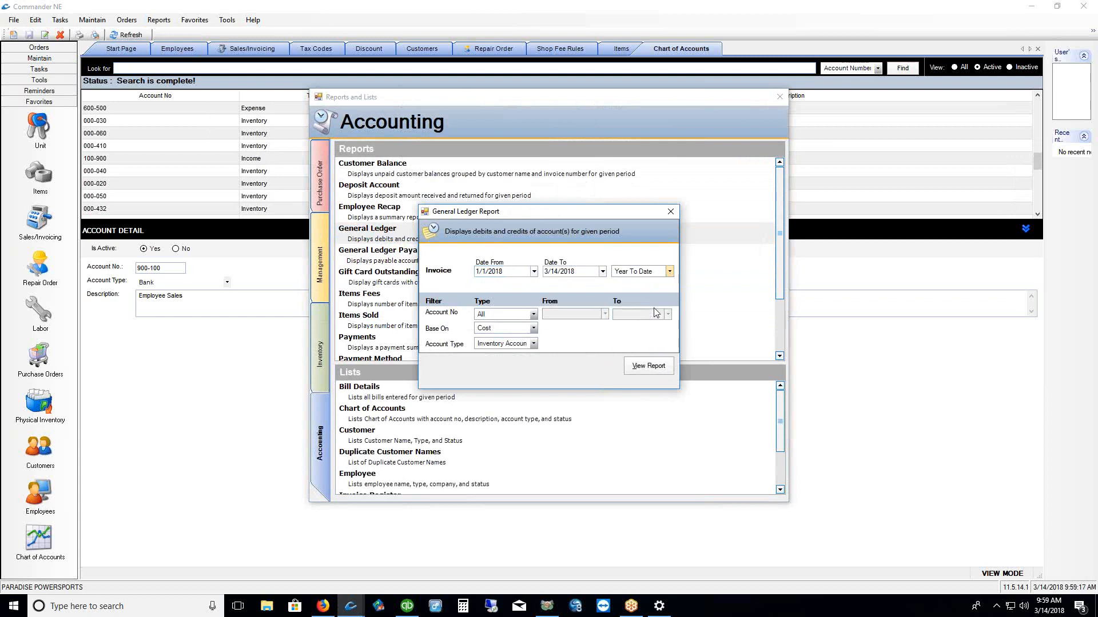
pyautogui.click(651, 369)
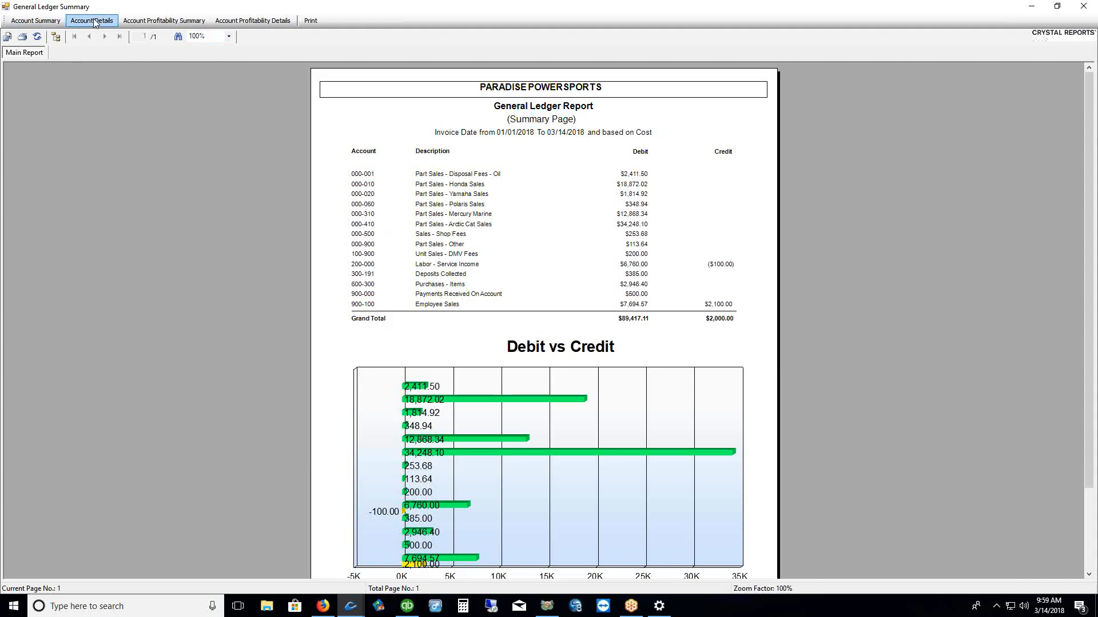
# Show the Account Profitability Summary report at 150% zoom
pyautogui.click(166, 21)
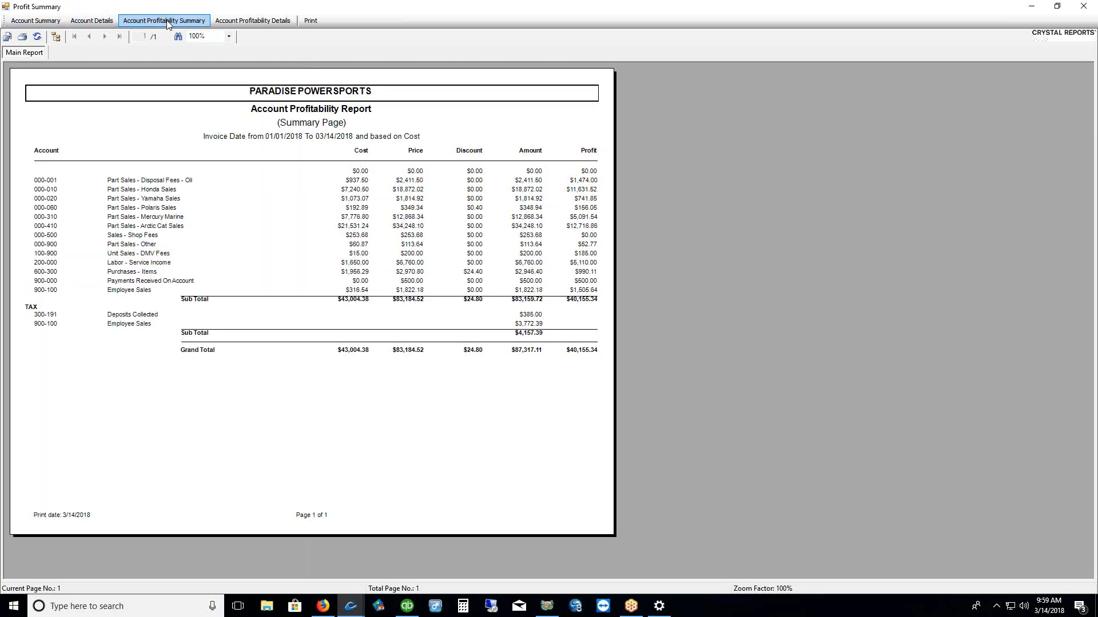
pyautogui.click(228, 36)
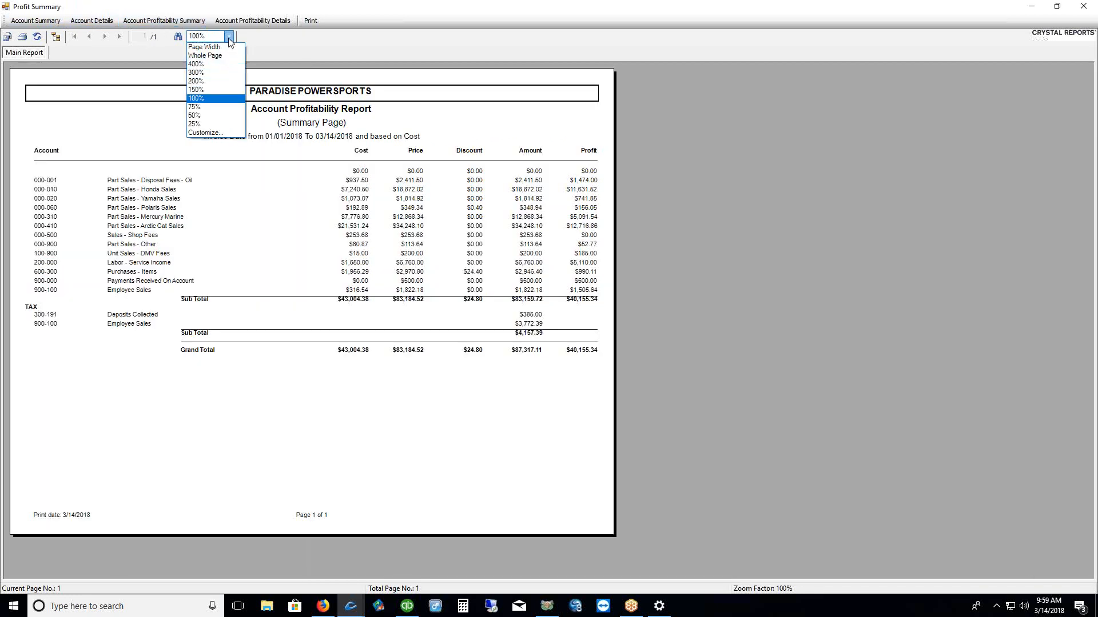
pyautogui.click(217, 89)
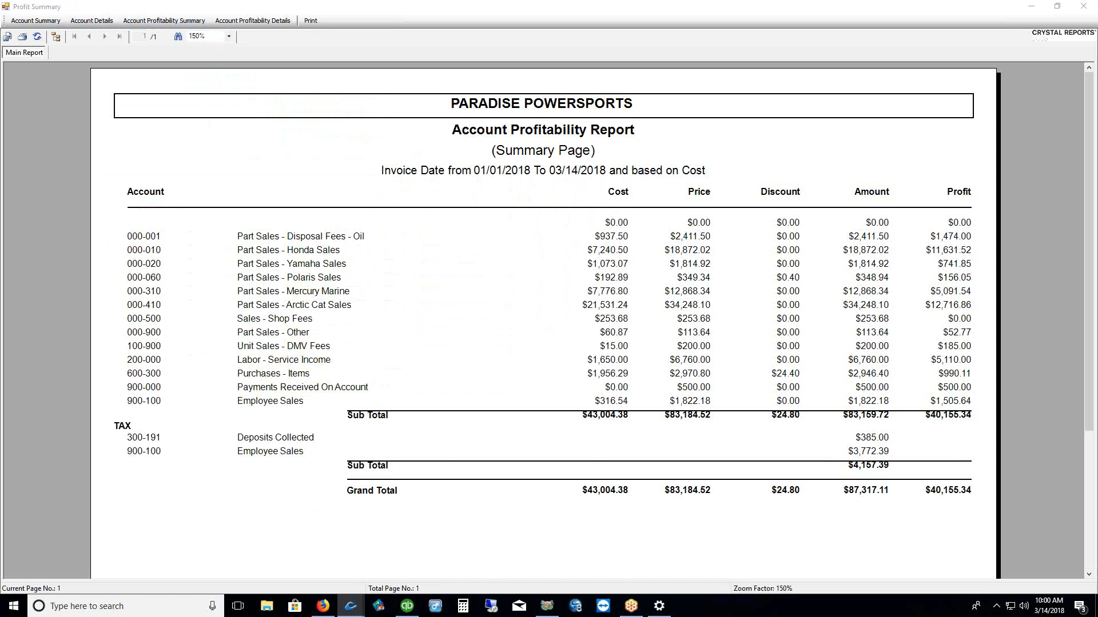
# Mark the Cost, Price and $40,155.34 Profit figures, clear the marks, and close the report
pyautogui.moveTo(638, 234); pyautogui.dragTo(630, 303)
pyautogui.moveTo(735, 236); pyautogui.dragTo(728, 283)
pyautogui.moveTo(978, 238); pyautogui.dragTo(979, 297)
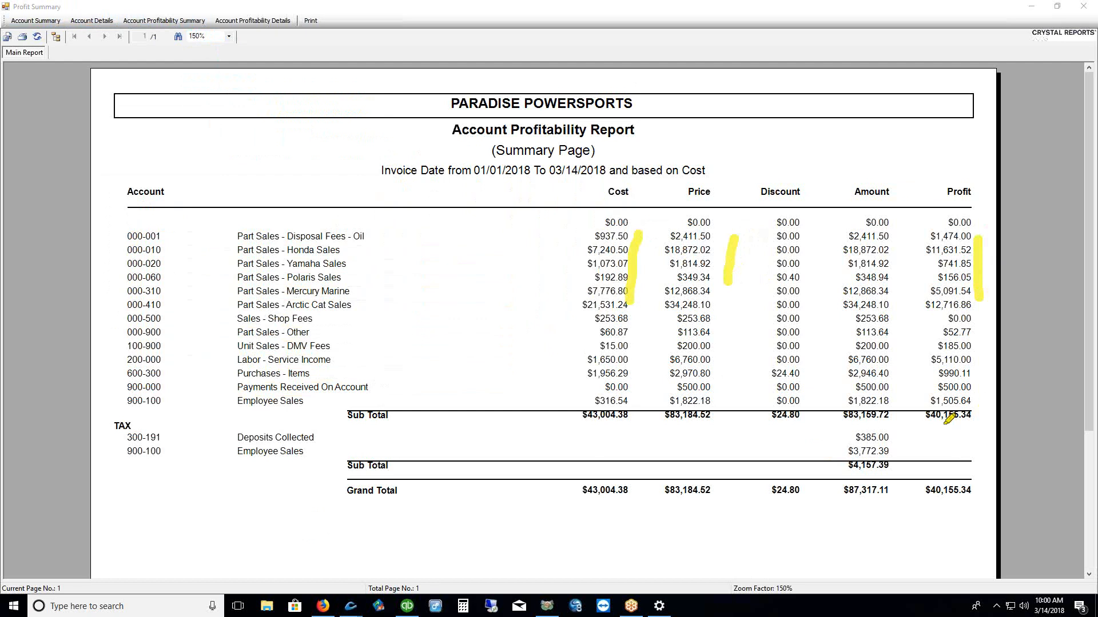
pyautogui.moveTo(927, 428); pyautogui.dragTo(966, 428)
pyautogui.press('Escape')
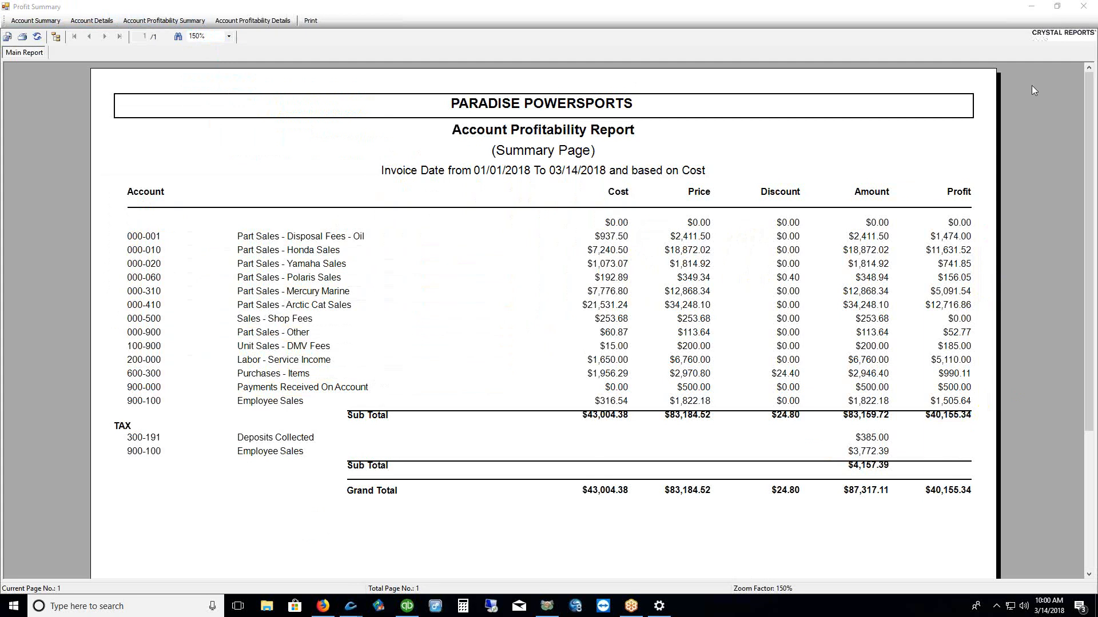
pyautogui.click(1083, 6)
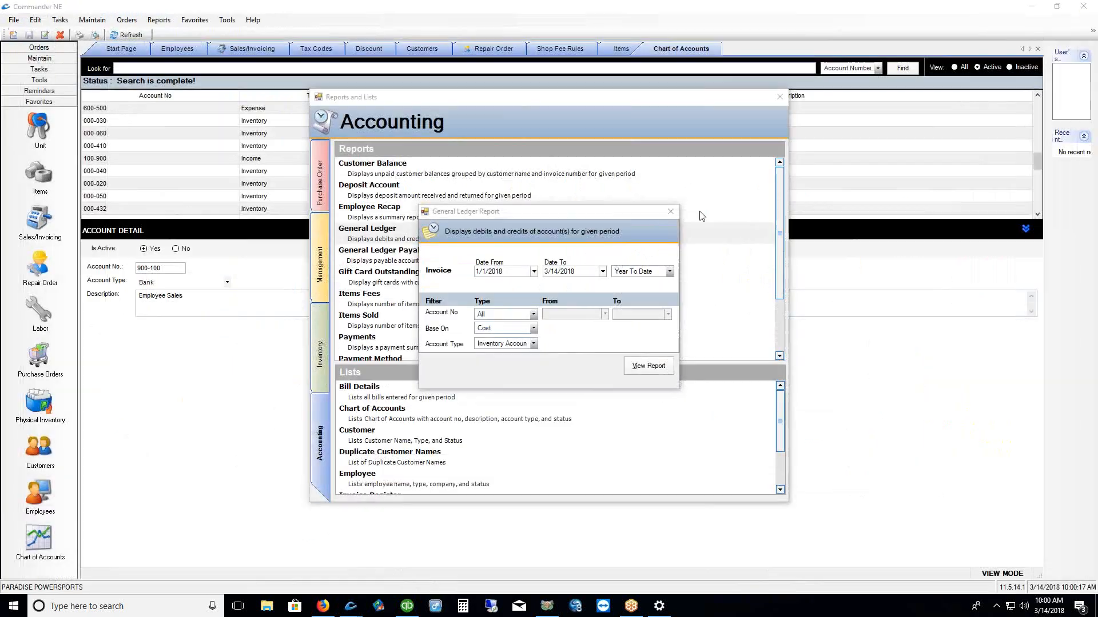
# Close the report dialogs and open account 000-030 Part Sales - BRP Sales
pyautogui.click(670, 212)
pyautogui.click(780, 97)
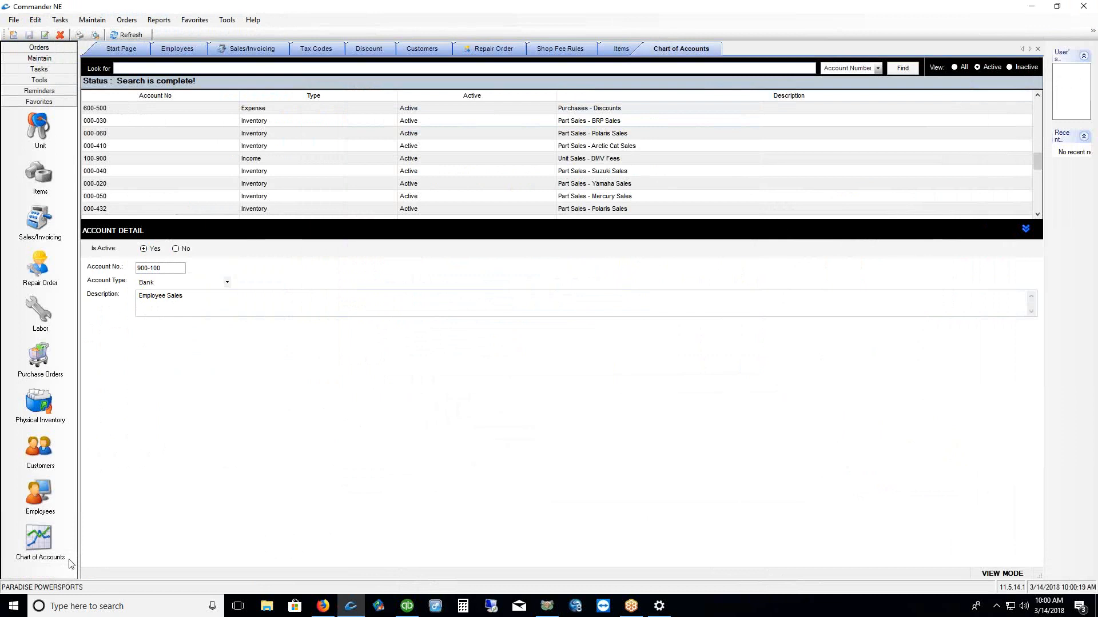
pyautogui.click(97, 110)
pyautogui.scroll(-5, 547, 164)
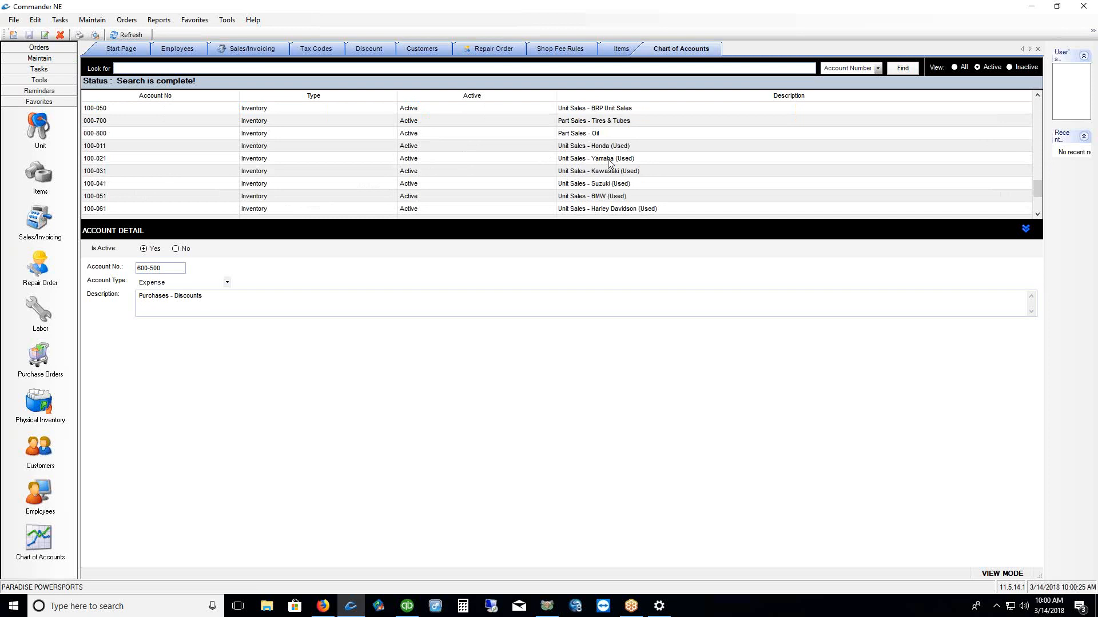
pyautogui.click(601, 121)
pyautogui.scroll(1, 609, 132)
pyautogui.scroll(1, 610, 132)
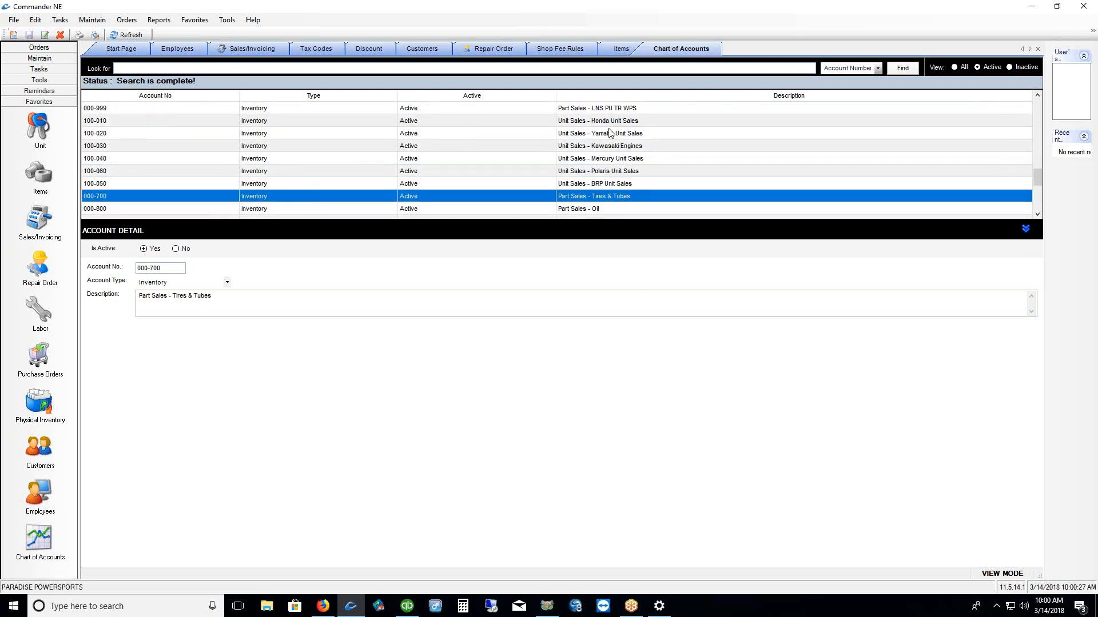
pyautogui.scroll(3, 619, 125)
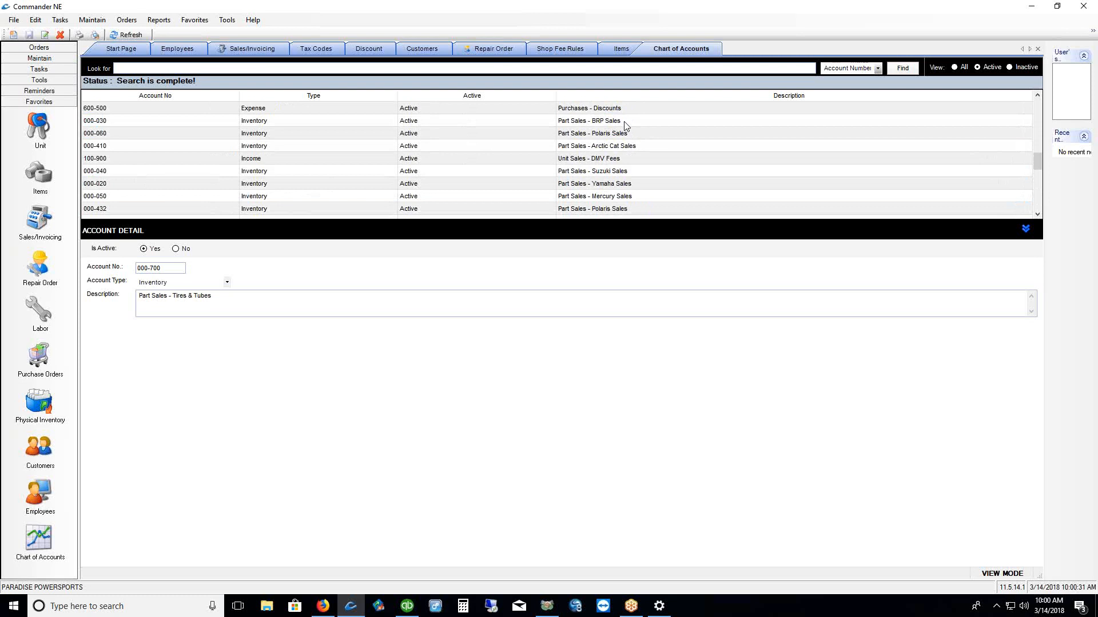
pyautogui.click(625, 123)
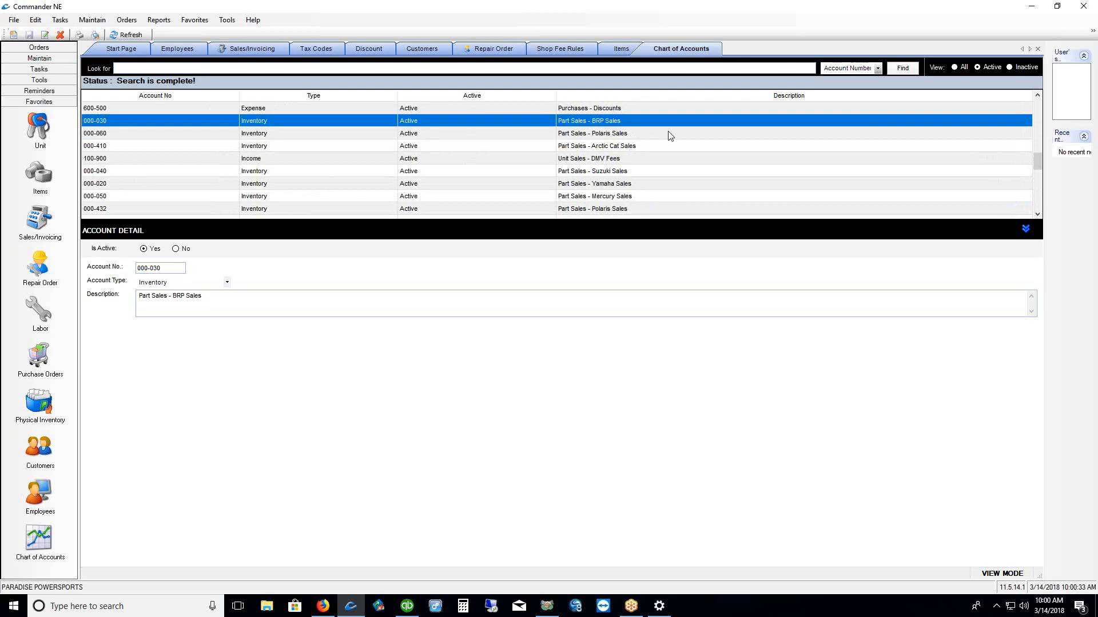
# Change account 000-030 to type Income, save it, and go to Items
pyautogui.moveTo(168, 270); pyautogui.dragTo(138, 271)
pyautogui.click(227, 282)
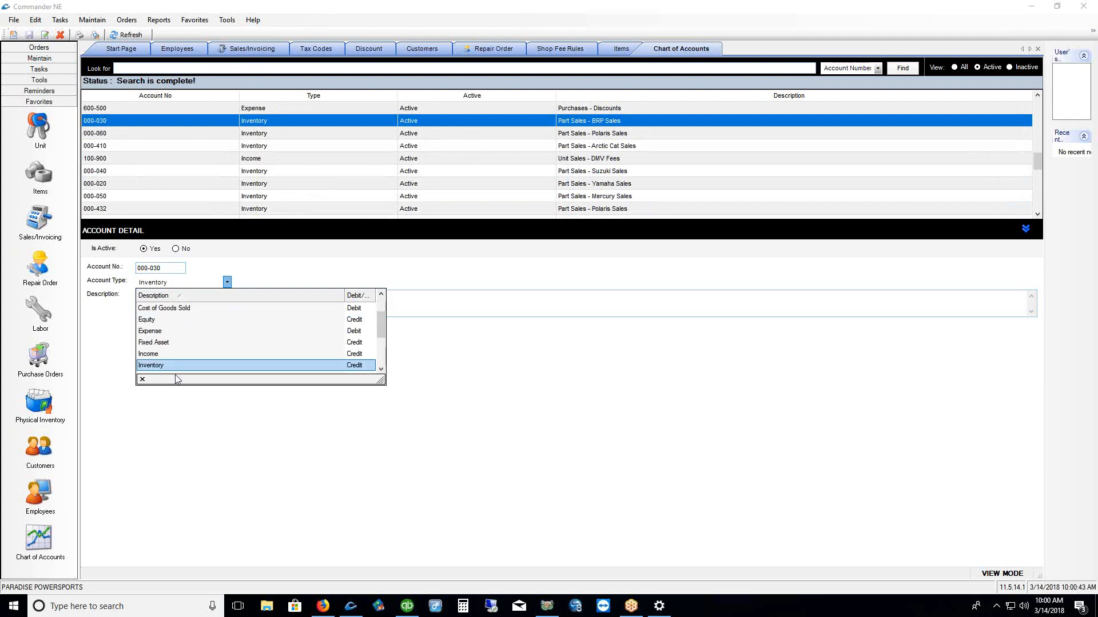
pyautogui.click(153, 355)
pyautogui.press('Tab')
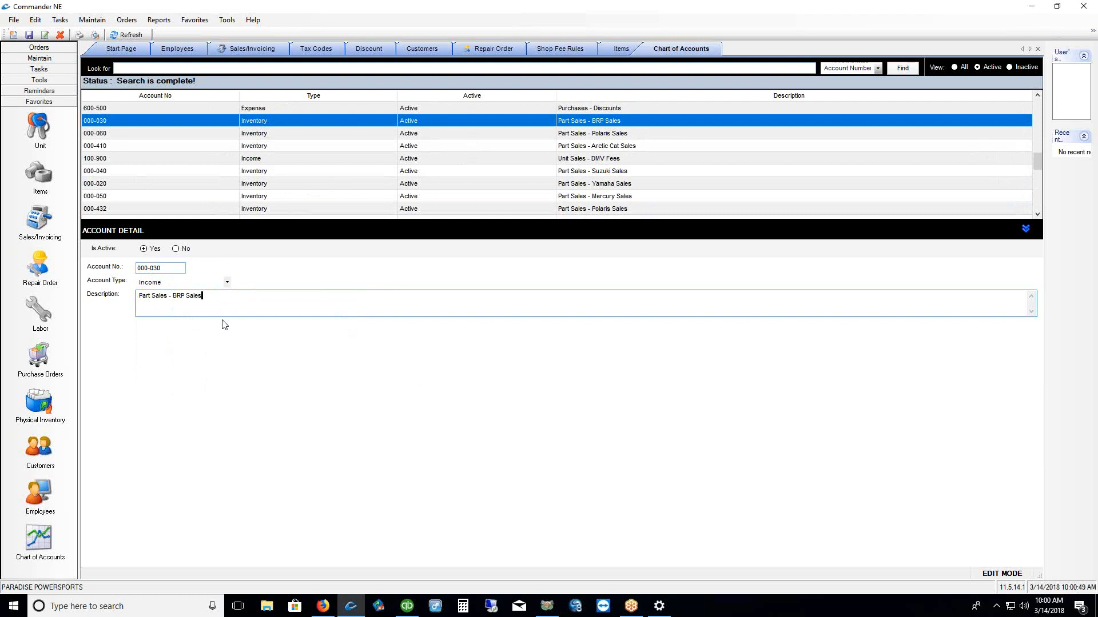
pyautogui.moveTo(202, 296); pyautogui.dragTo(139, 297)
pyautogui.click(29, 35)
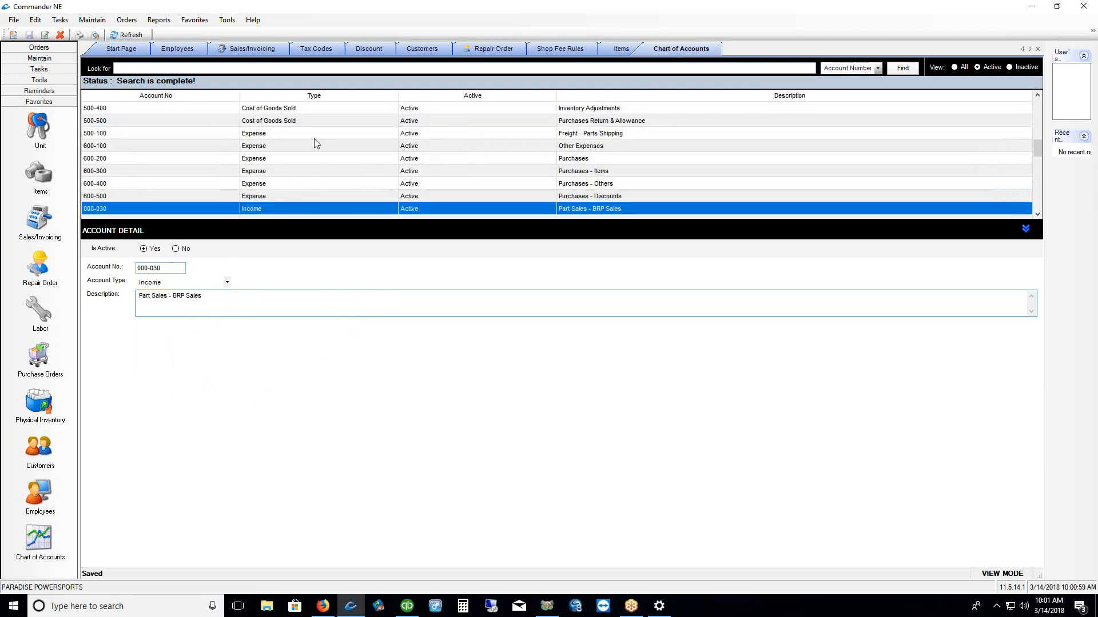
pyautogui.click(38, 174)
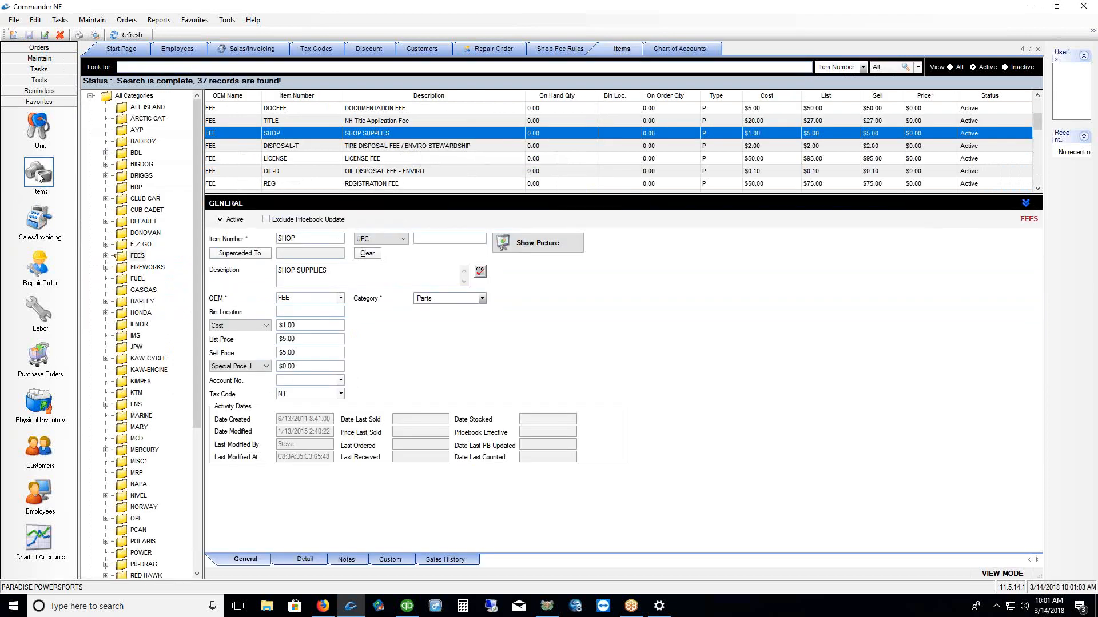
# Filter the Items list to the BRP category so 500 records show
pyautogui.click(121, 188)
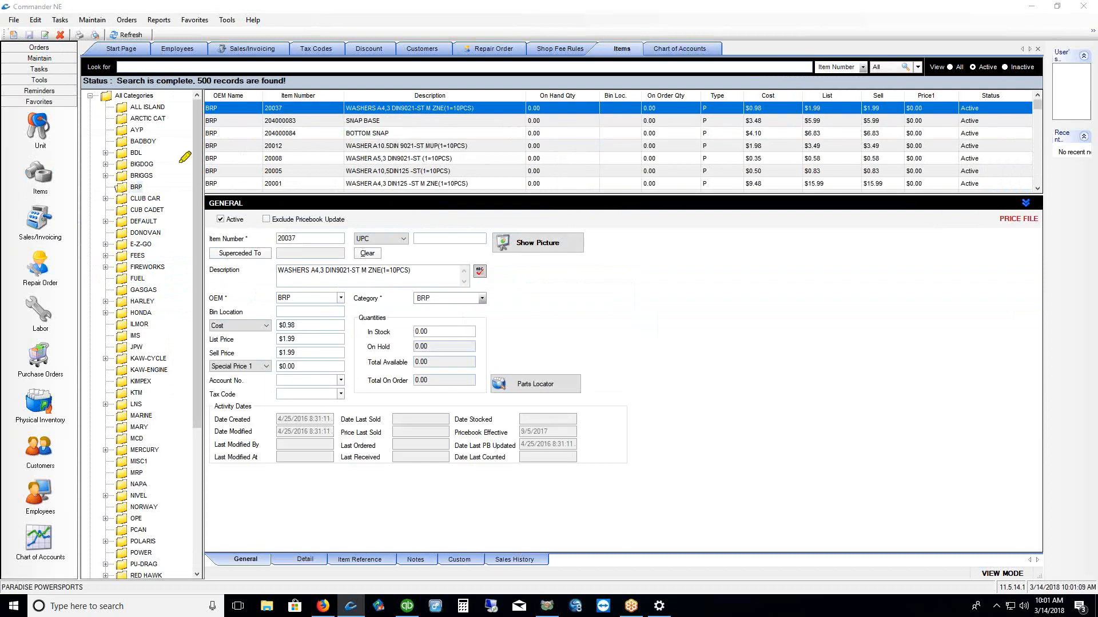
pyautogui.moveTo(121, 167)
pyautogui.mouseDown()
pyautogui.moveTo(103, 186)
pyautogui.moveTo(140, 200)
pyautogui.moveTo(130, 170)
pyautogui.mouseUp()
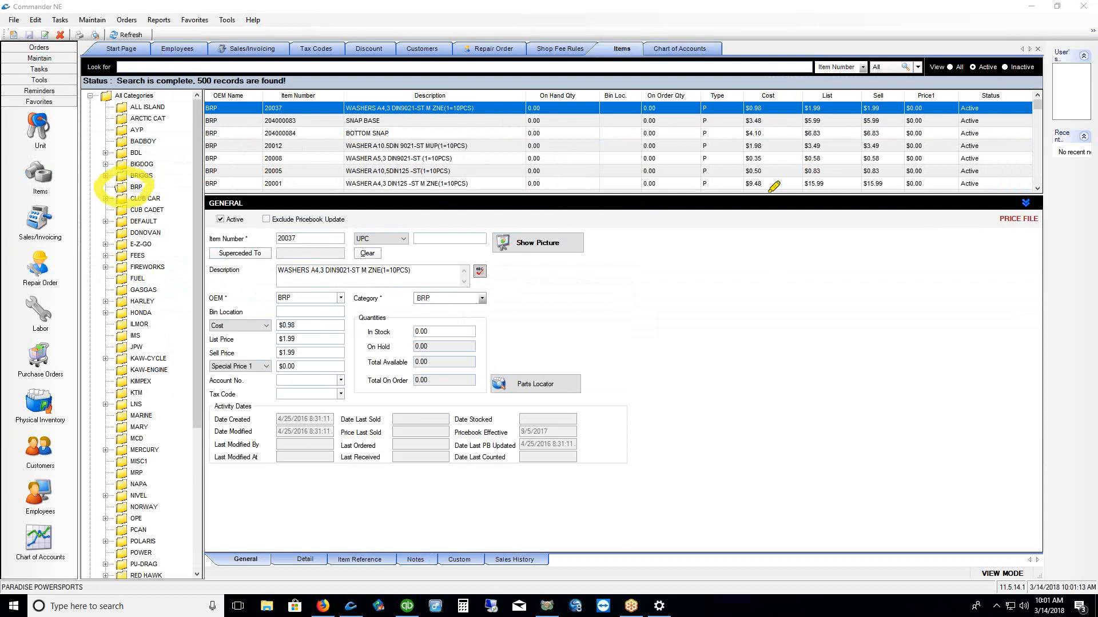
pyautogui.press('Escape')
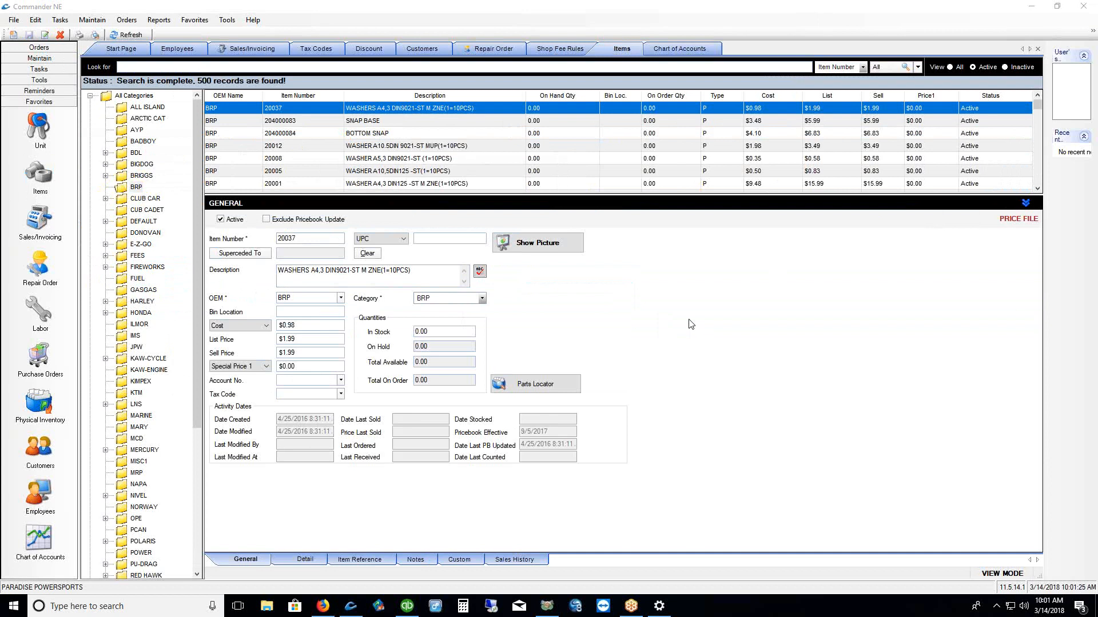
pyautogui.click(121, 188)
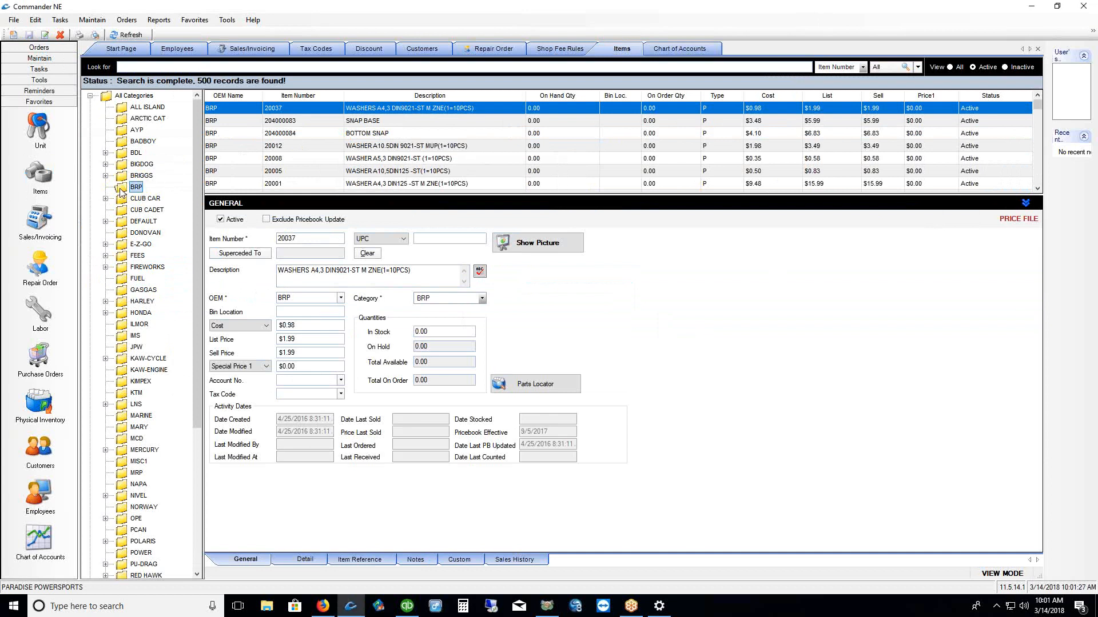
# Open the BRP category's details and choose account 000-030 Part Sales - BRP Sales
pyautogui.rightClick(120, 192)
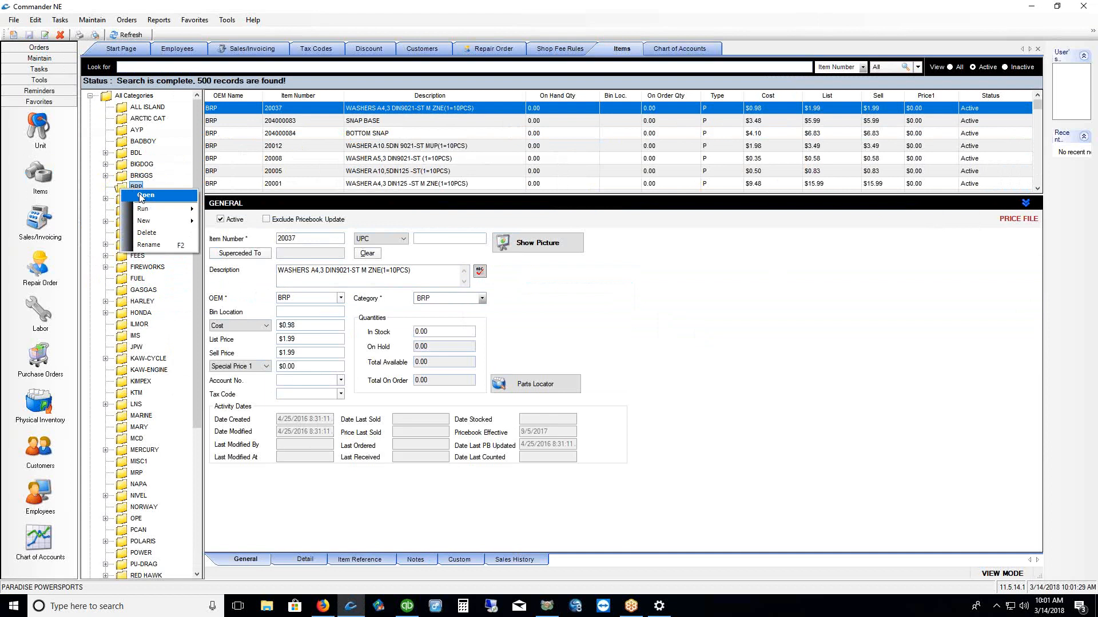
pyautogui.click(144, 196)
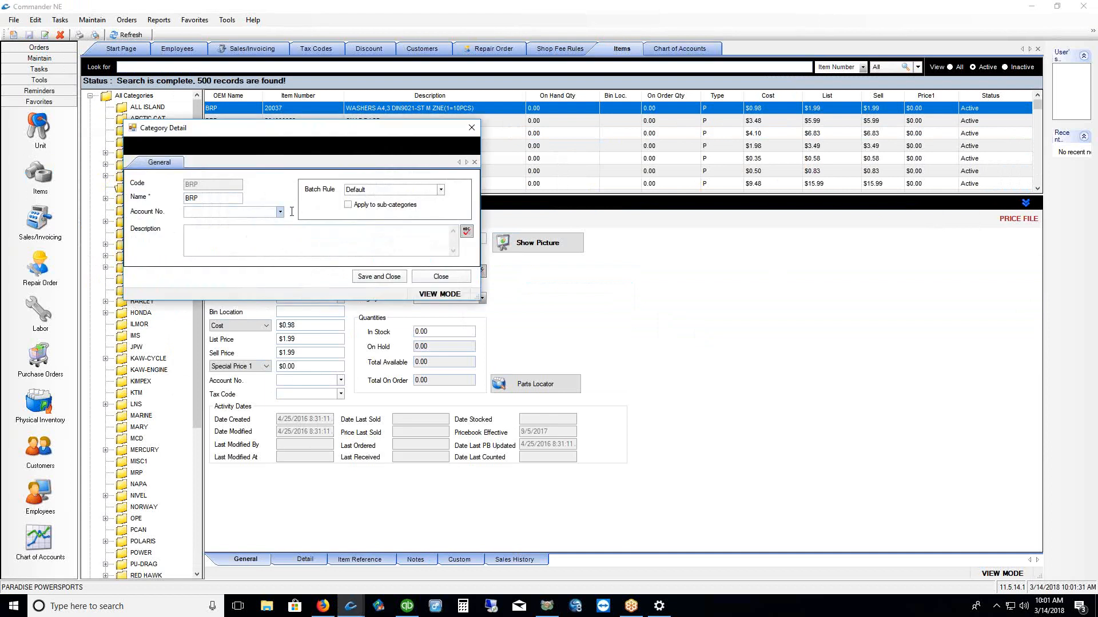
pyautogui.click(280, 212)
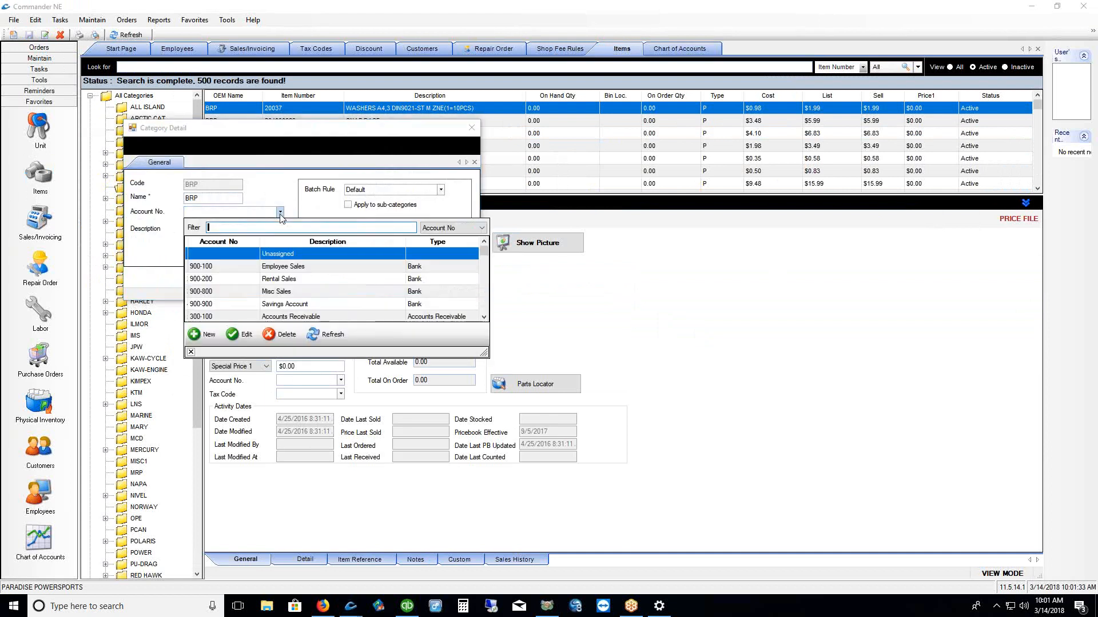
pyautogui.write('000-03')
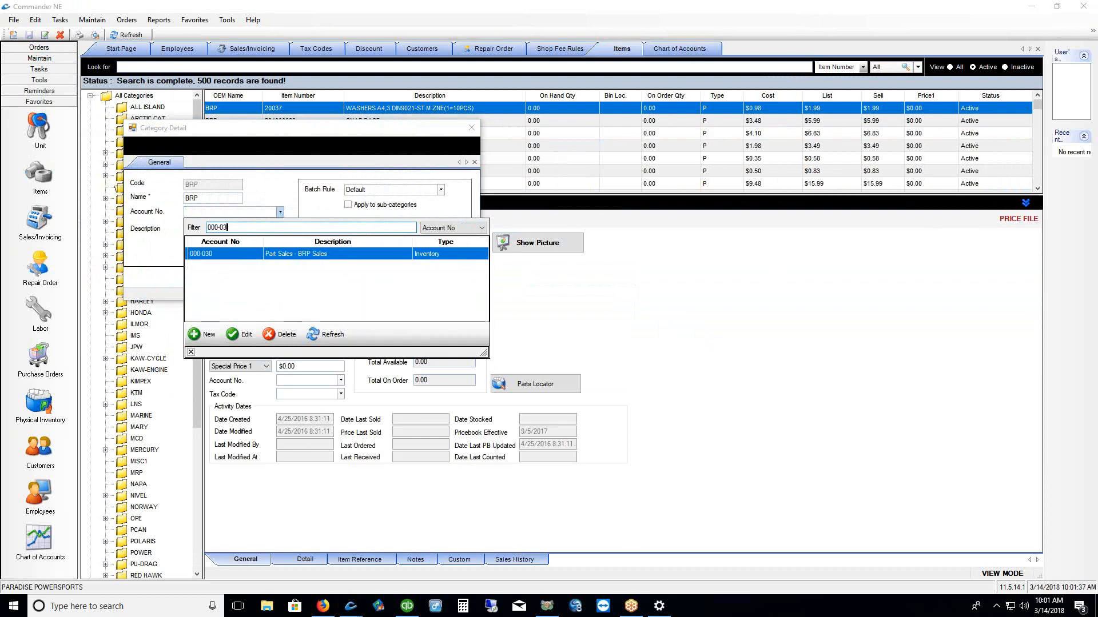
pyautogui.click(290, 255)
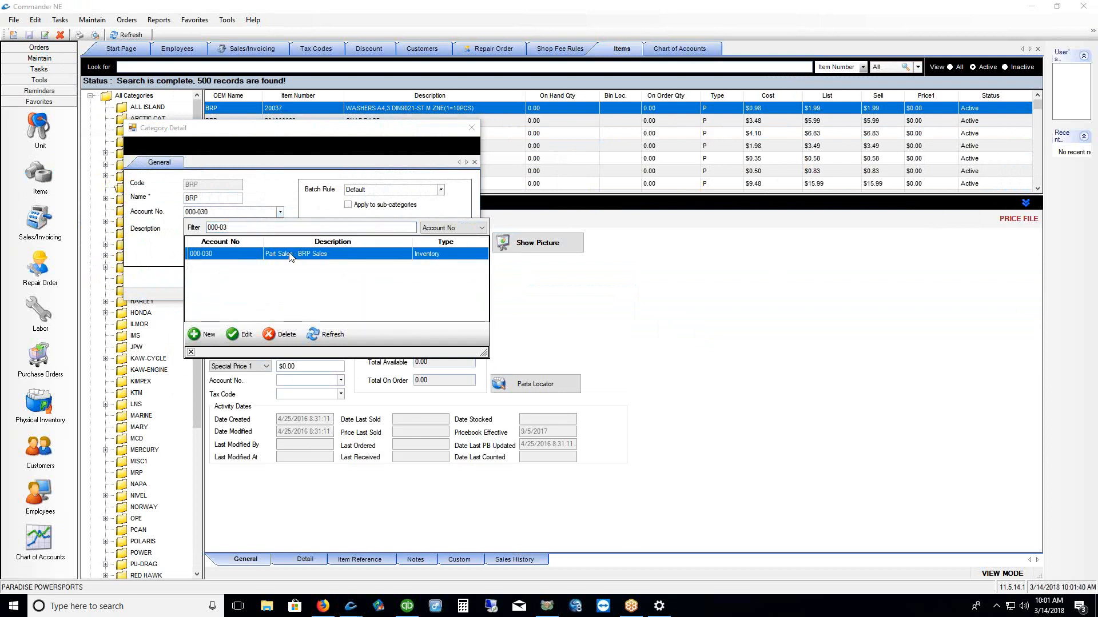
pyautogui.click(191, 353)
pyautogui.click(380, 277)
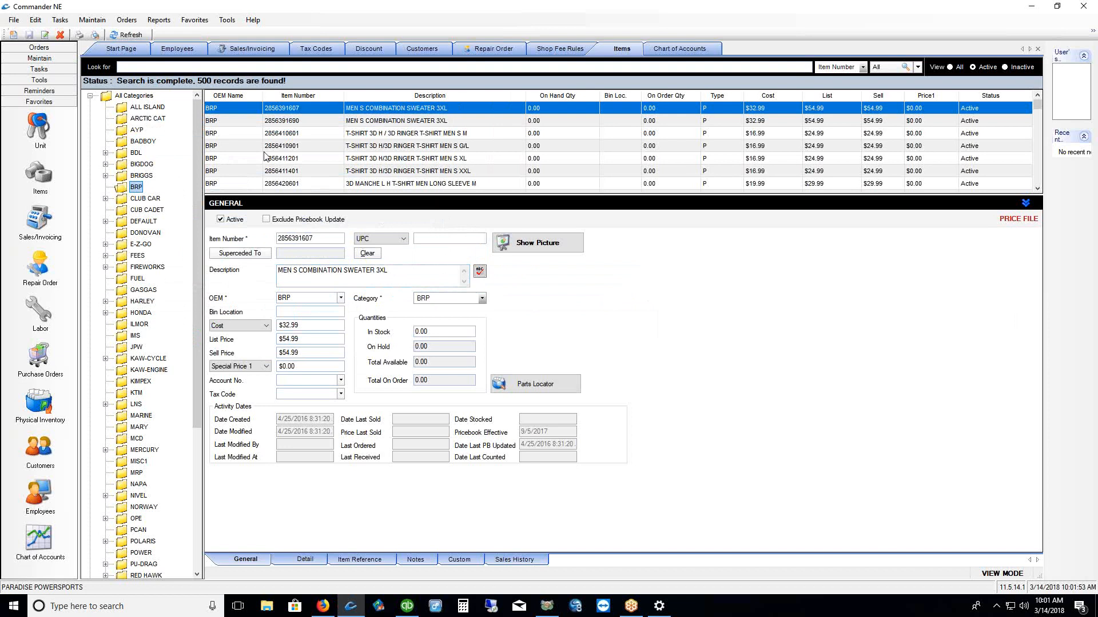
pyautogui.click(281, 149)
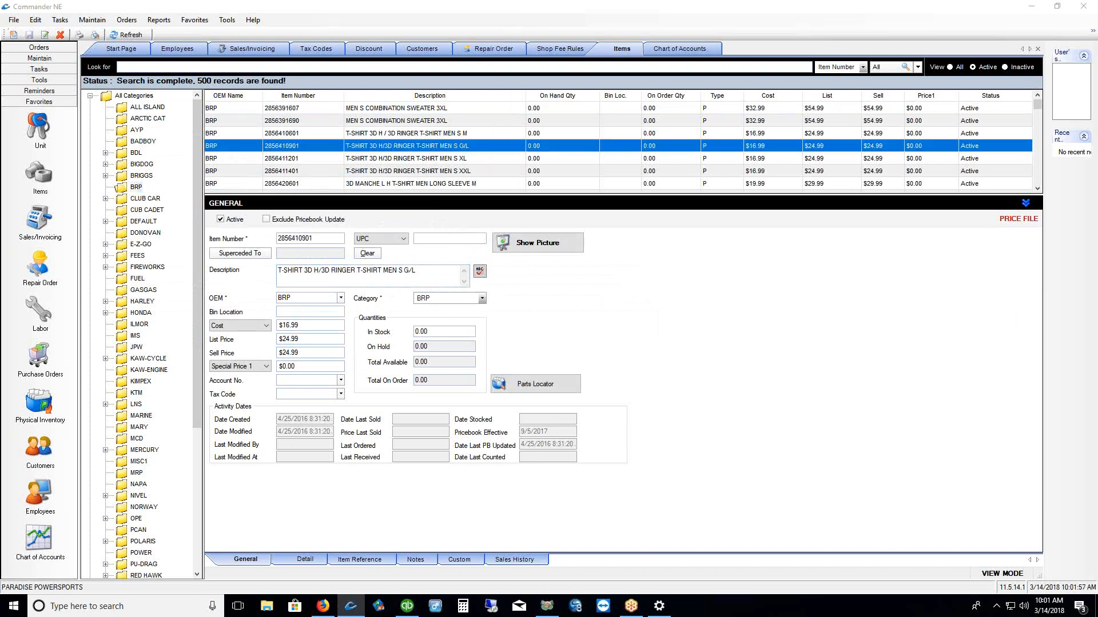
pyautogui.moveTo(277, 380); pyautogui.dragTo(323, 380)
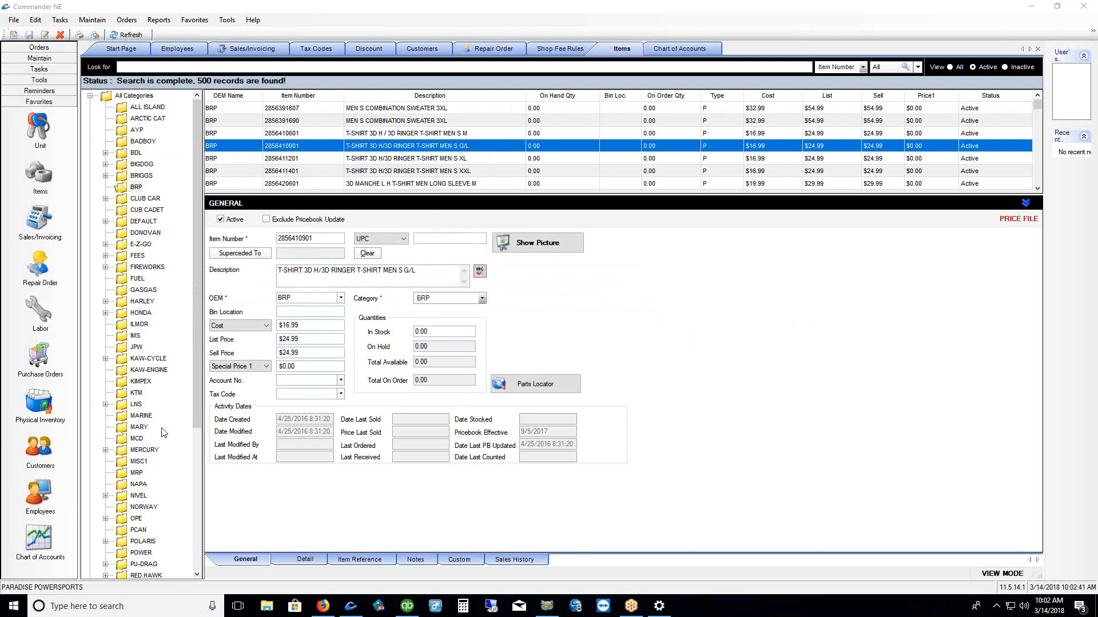
# Open the Labor list of 51 records, showing the LABOR-S1 sublet labor charge details
pyautogui.click(40, 312)
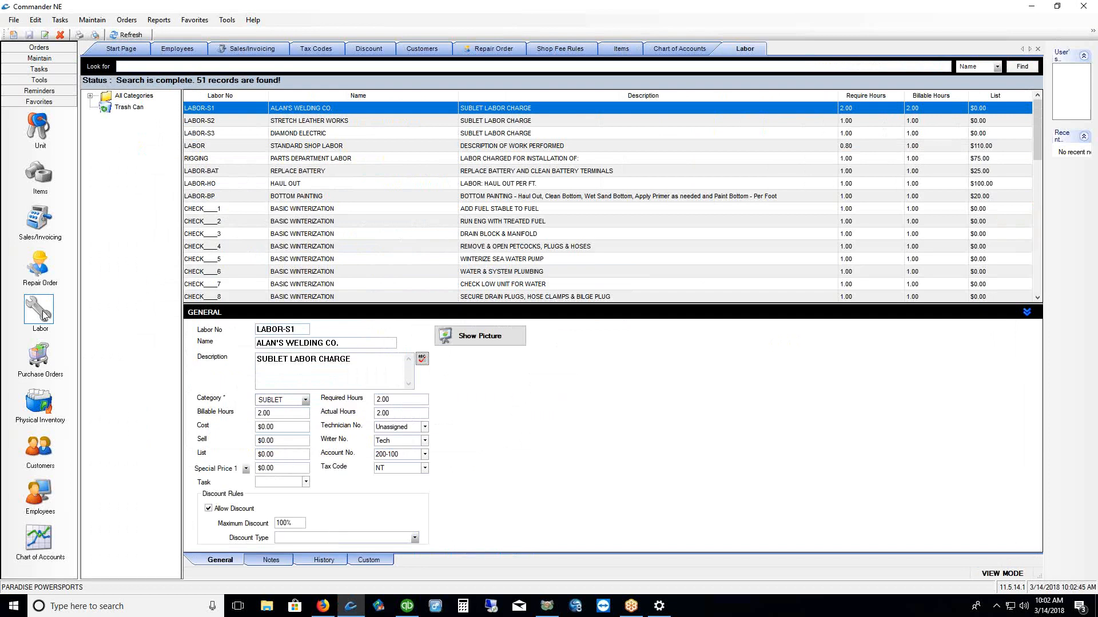
# Check STANDARD SHOP LABOR's 200-000 account, then show the eight LABOR CODES records
pyautogui.click(232, 147)
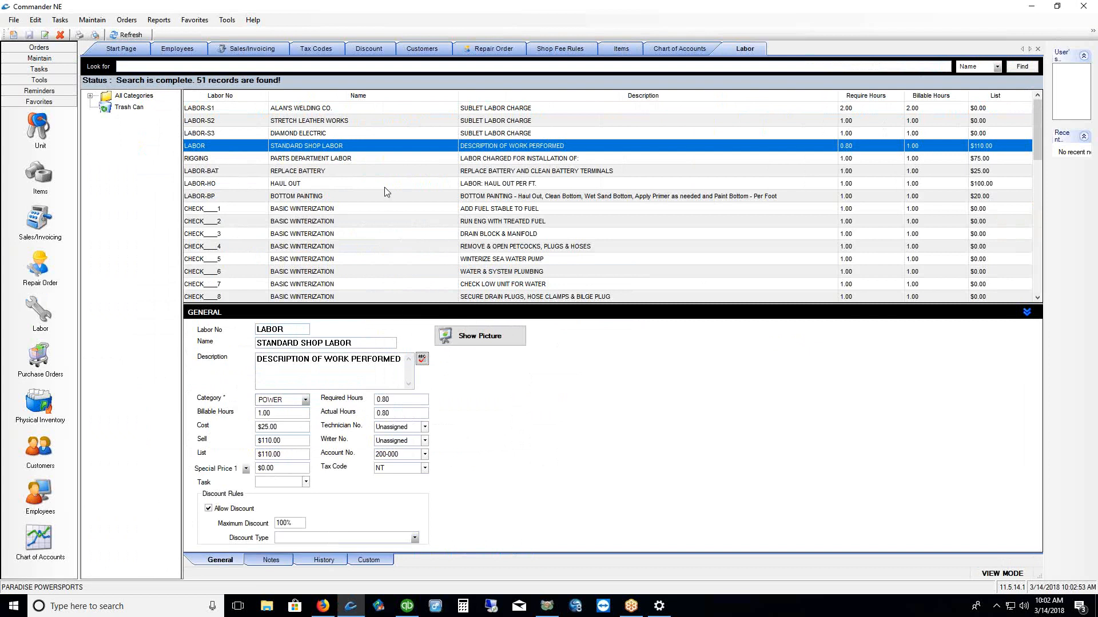
pyautogui.moveTo(400, 455); pyautogui.dragTo(366, 449)
pyautogui.click(89, 96)
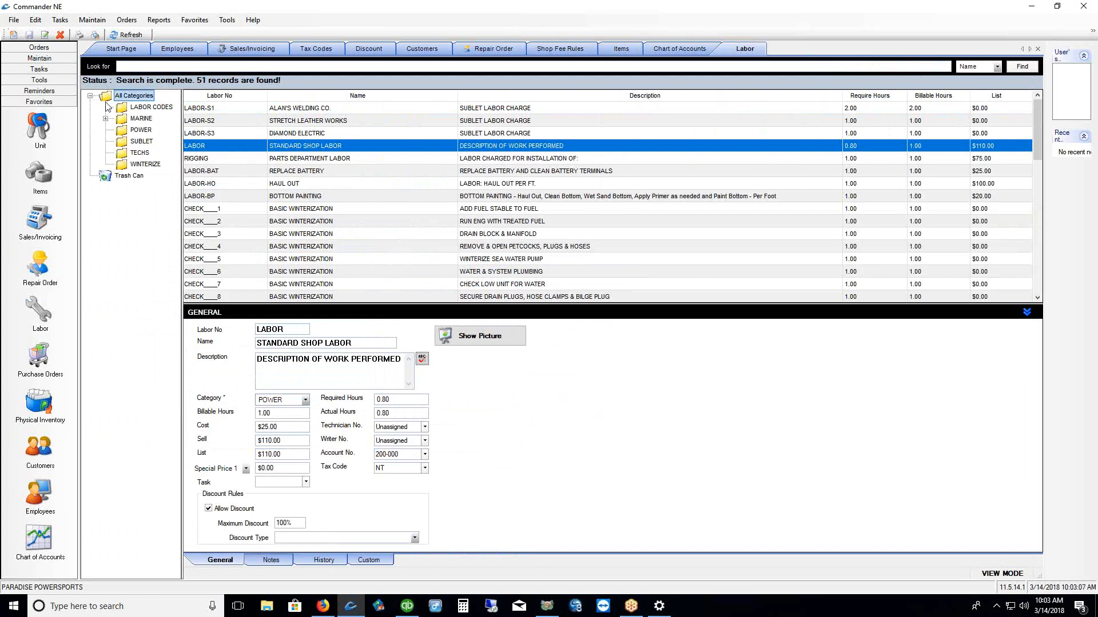
pyautogui.click(143, 107)
# Open and close the LABOR CODES category details, then enlarge the record form below the list
pyautogui.rightClick(139, 108)
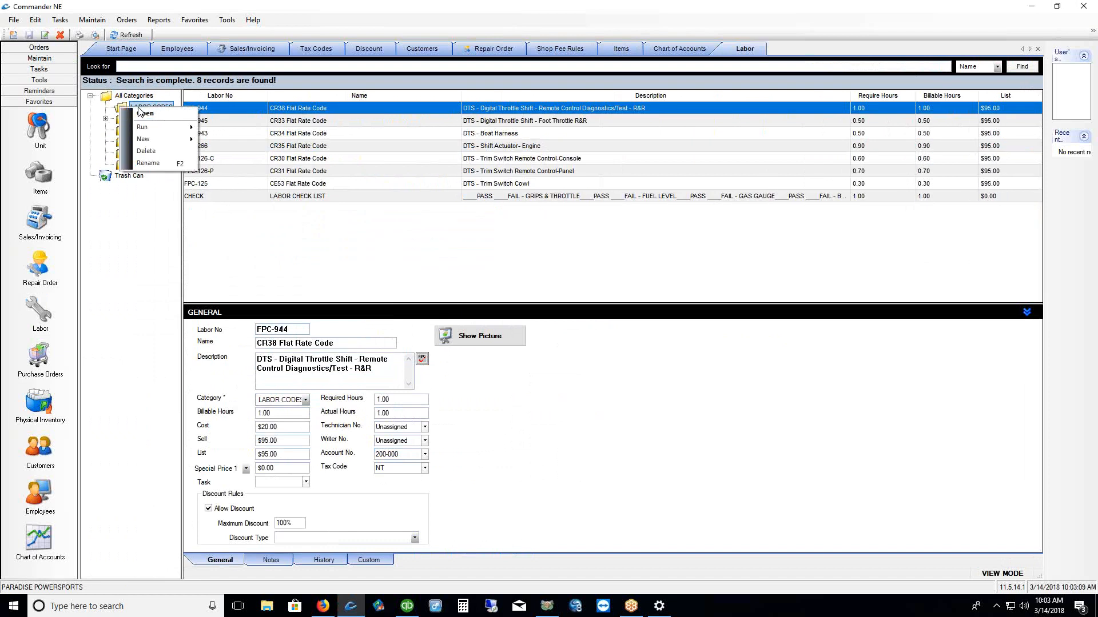
pyautogui.click(143, 113)
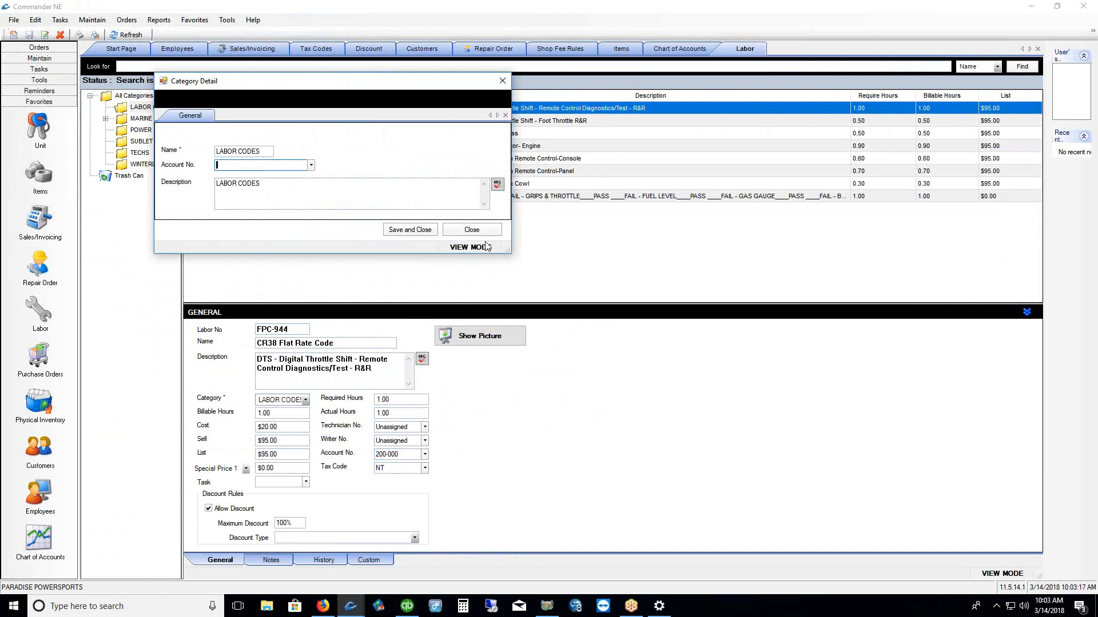
pyautogui.click(472, 231)
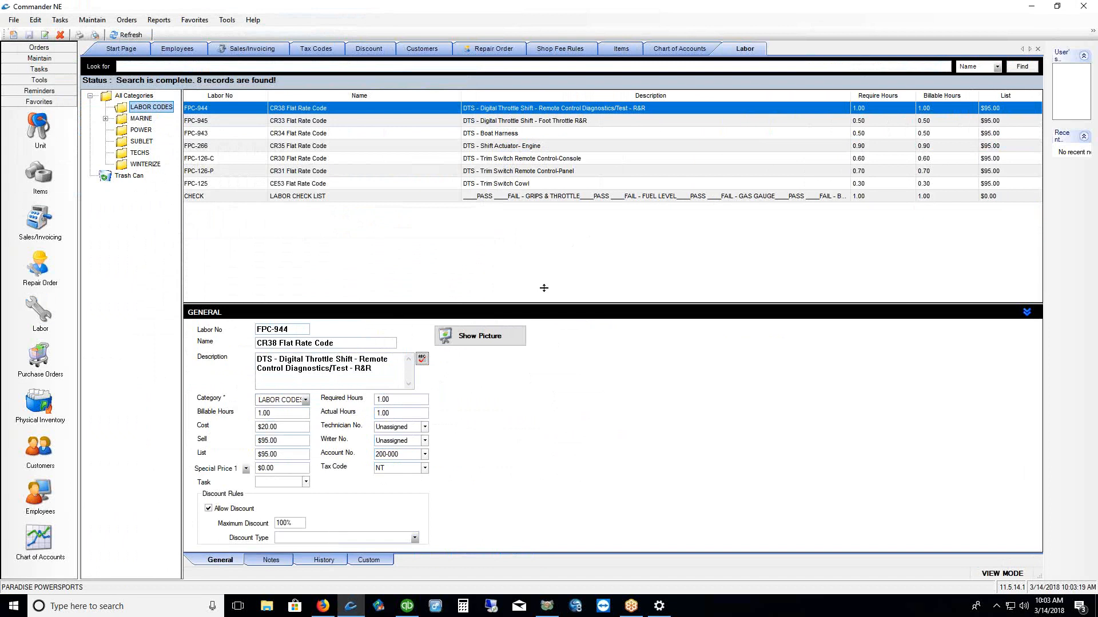
pyautogui.moveTo(541, 306); pyautogui.dragTo(522, 220)
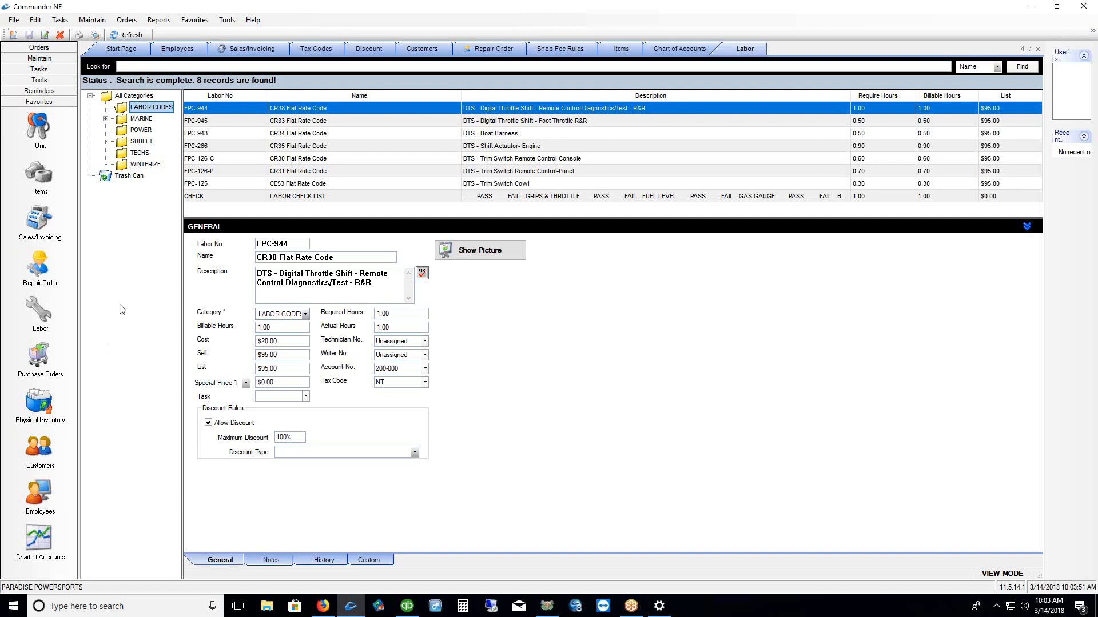
pyautogui.click(159, 21)
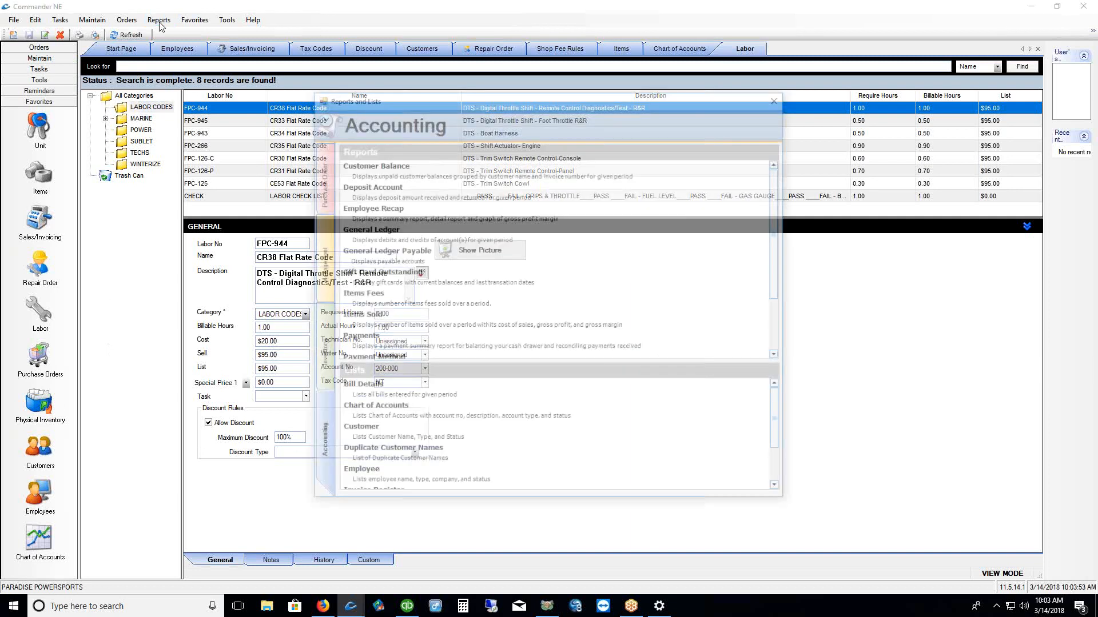
pyautogui.click(386, 231)
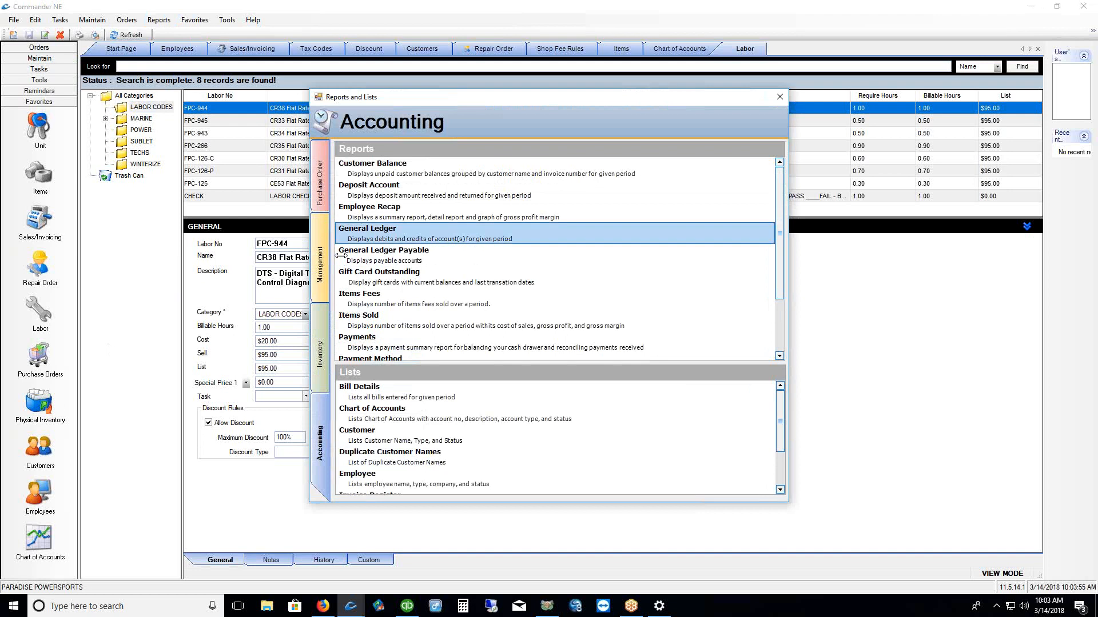
pyautogui.click(780, 97)
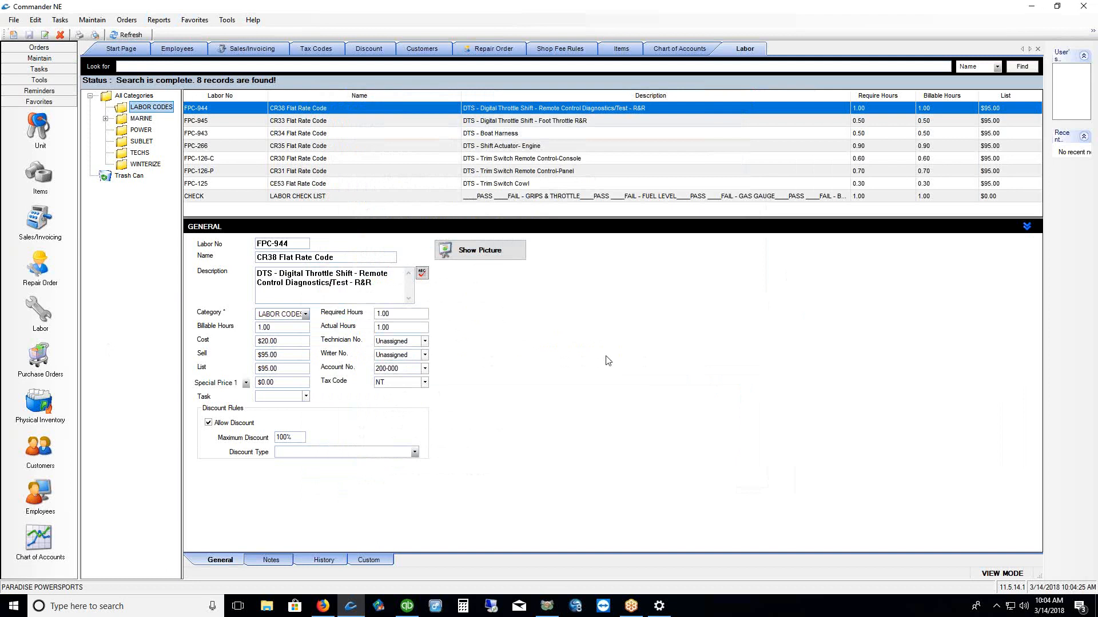
# Open the Sales/Invoicing list and start a new counter-sale invoice
pyautogui.click(39, 219)
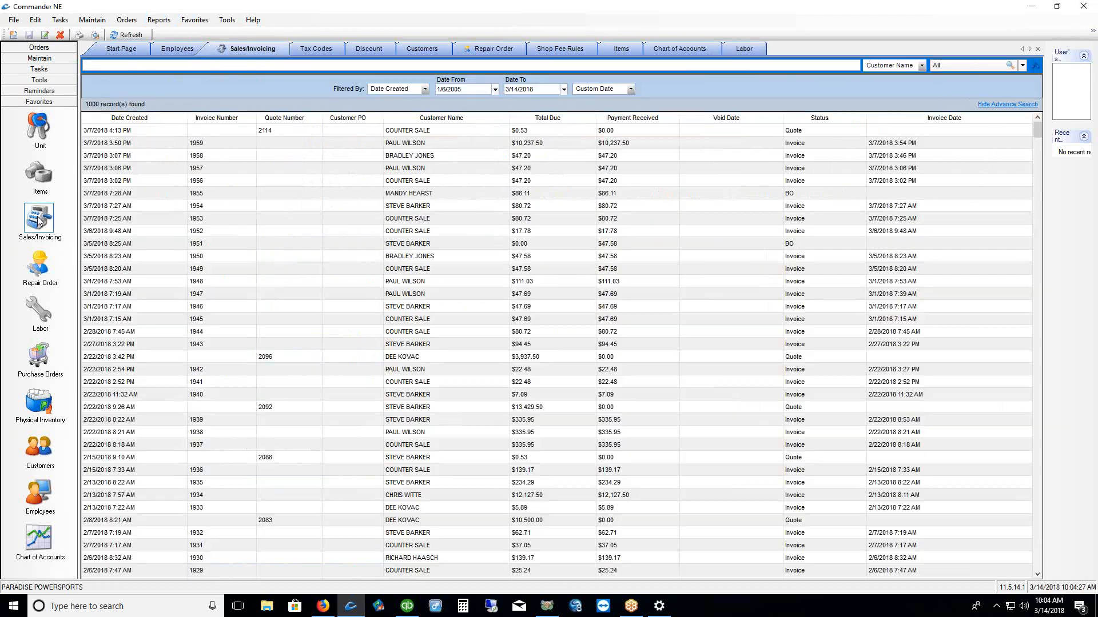
pyautogui.rightClick(369, 210)
pyautogui.click(391, 229)
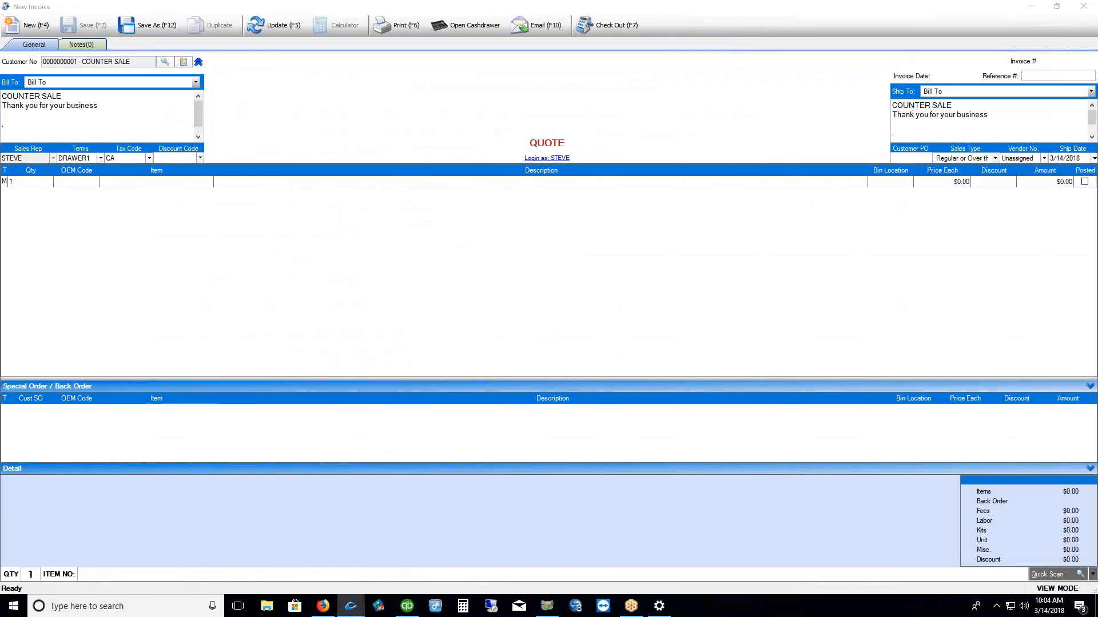
pyautogui.moveTo(150, 50)
pyautogui.mouseDown()
pyautogui.moveTo(218, 68)
pyautogui.moveTo(190, 43)
pyautogui.moveTo(155, 45)
pyautogui.mouseUp()
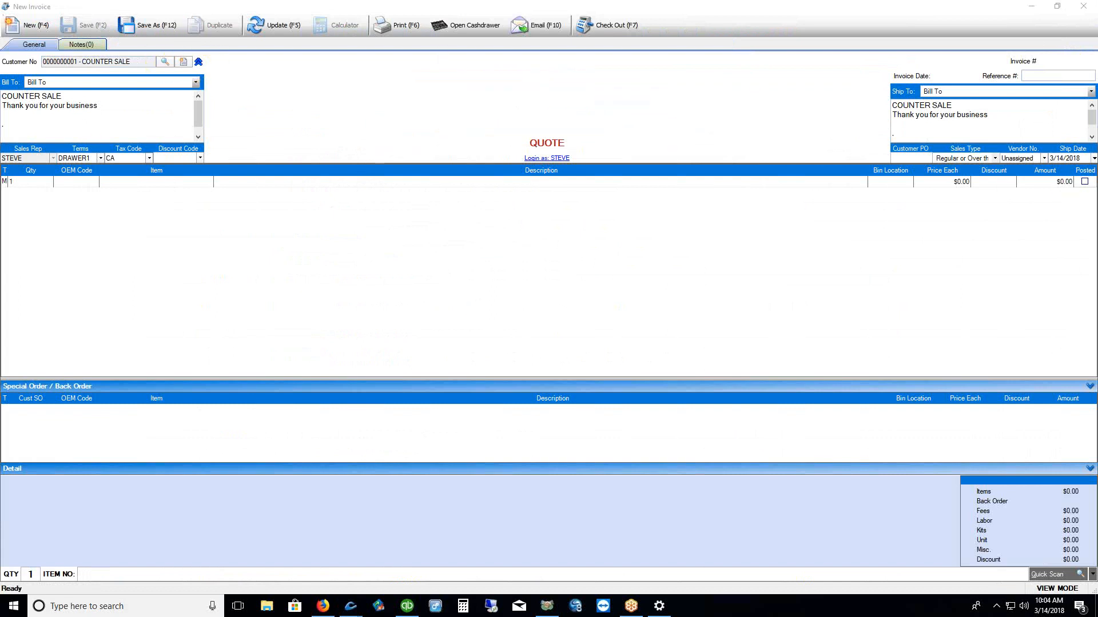
# Open and close a blank new customer record, then close the quote without saving
pyautogui.click(184, 62)
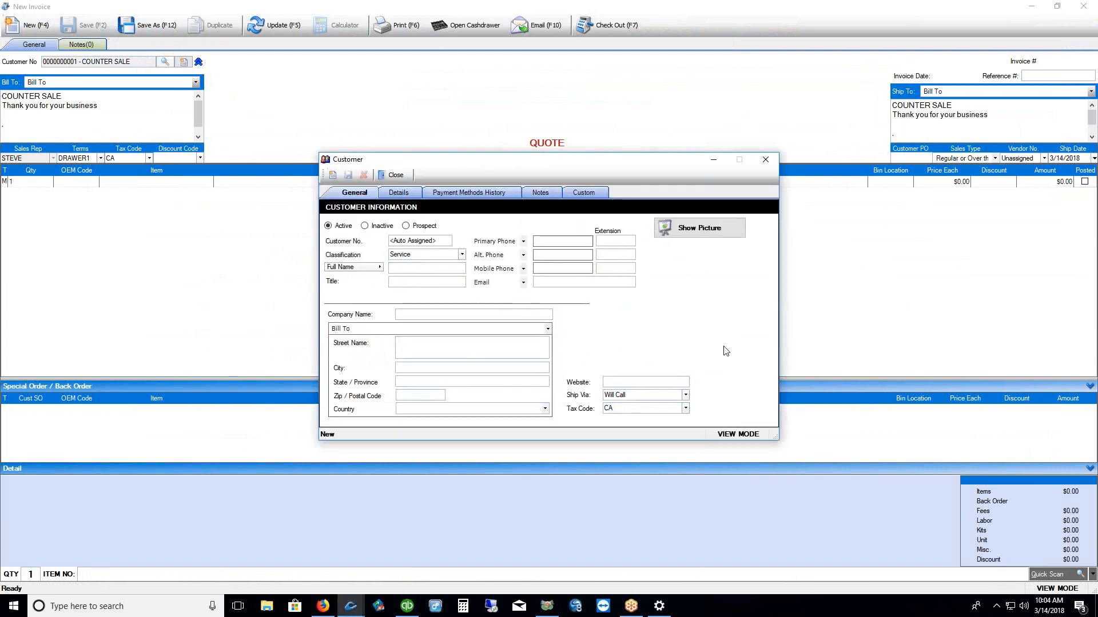
pyautogui.click(765, 160)
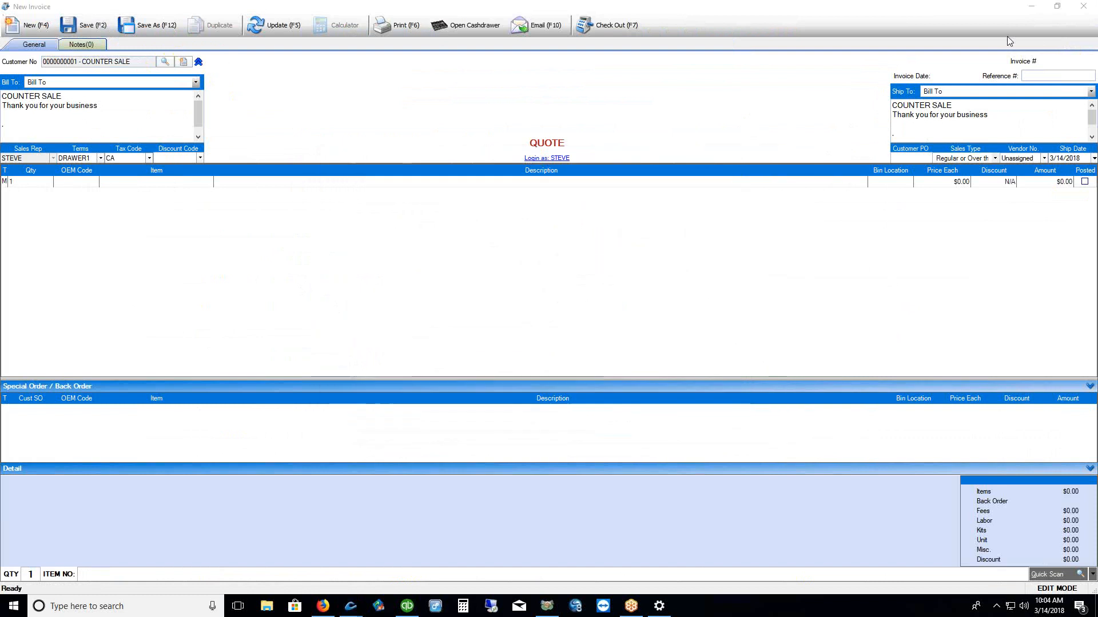
pyautogui.click(1083, 6)
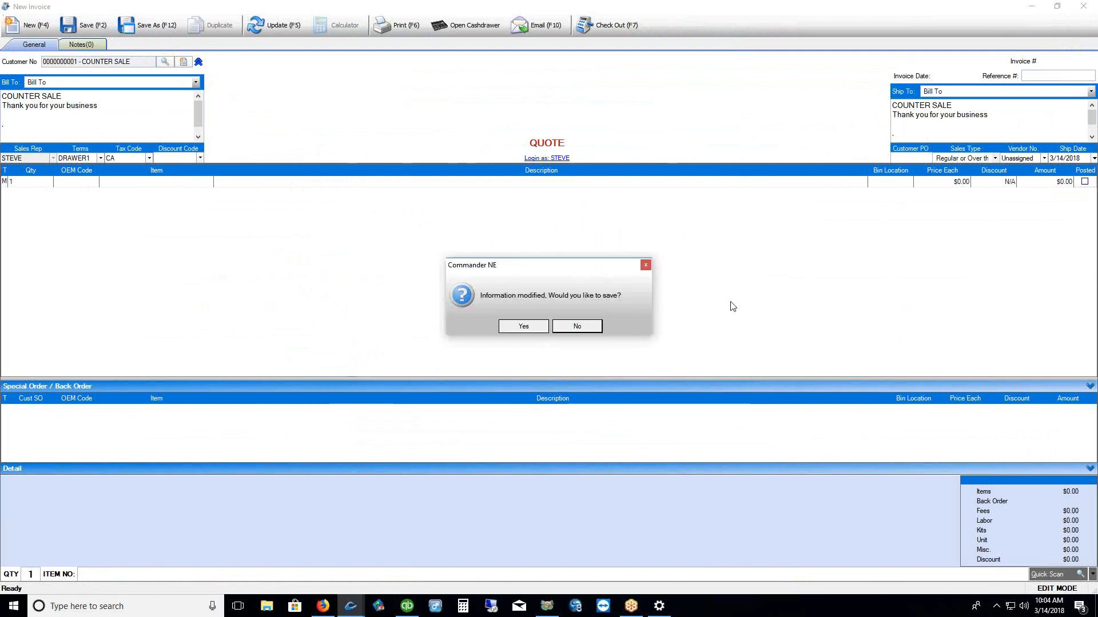
pyautogui.click(595, 332)
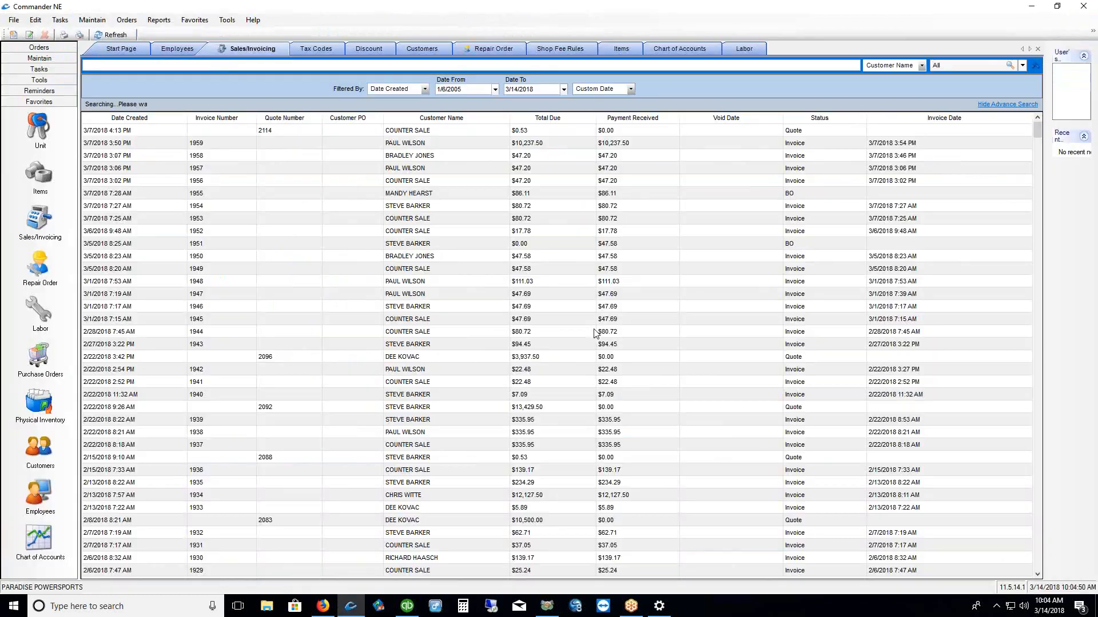
# Open the Repair Order list and start a new repair order
pyautogui.click(39, 264)
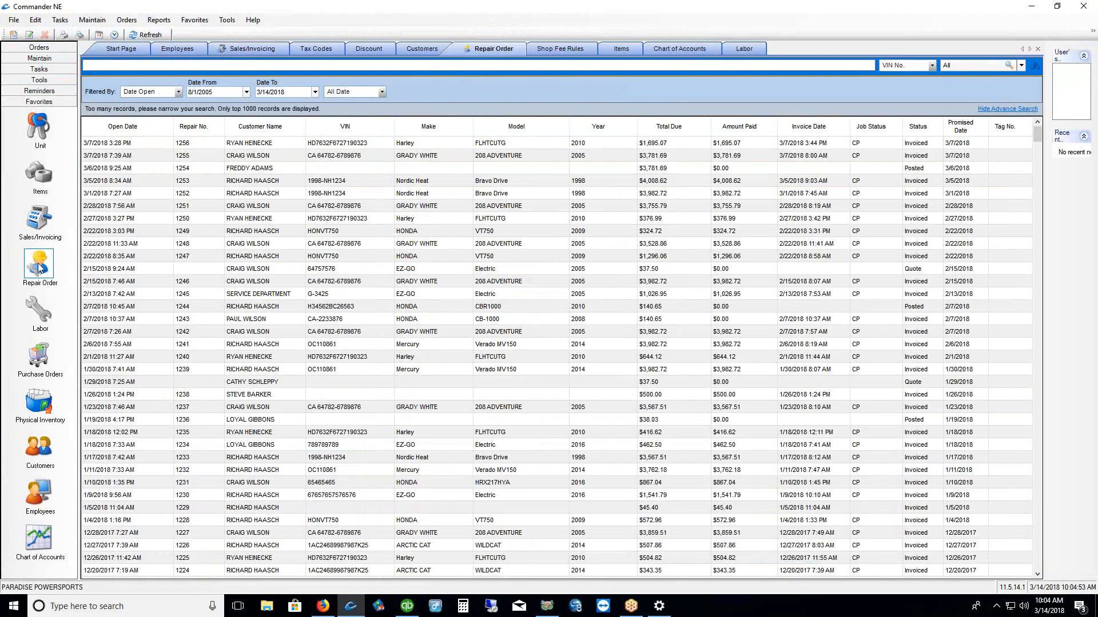
pyautogui.rightClick(309, 226)
pyautogui.click(323, 244)
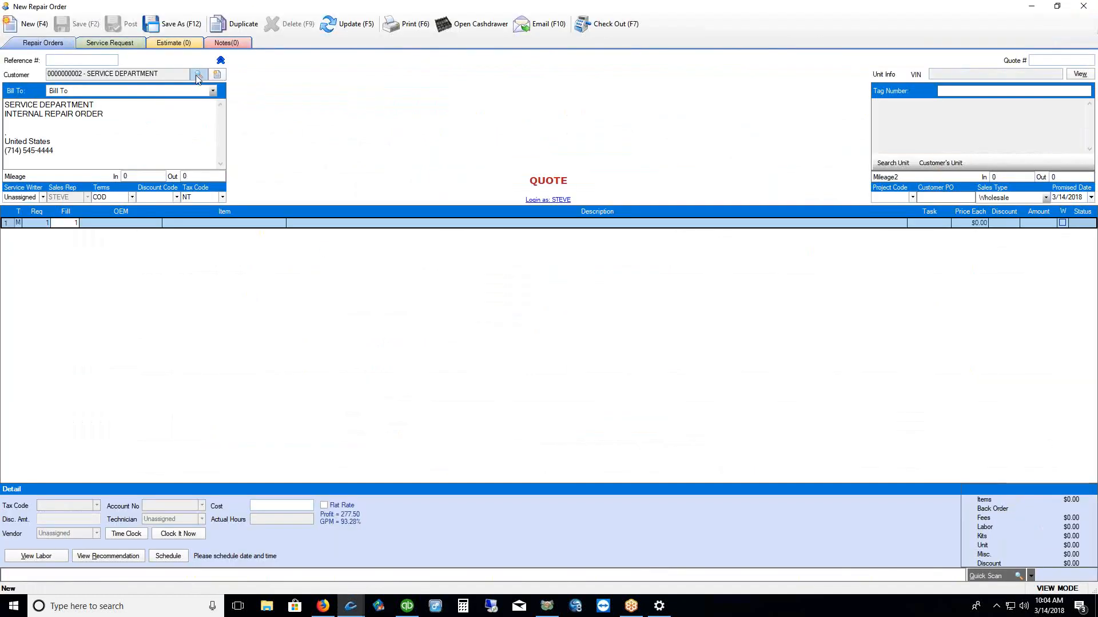
# Open and close a blank new customer record, then discard the repair order unsaved
pyautogui.click(217, 75)
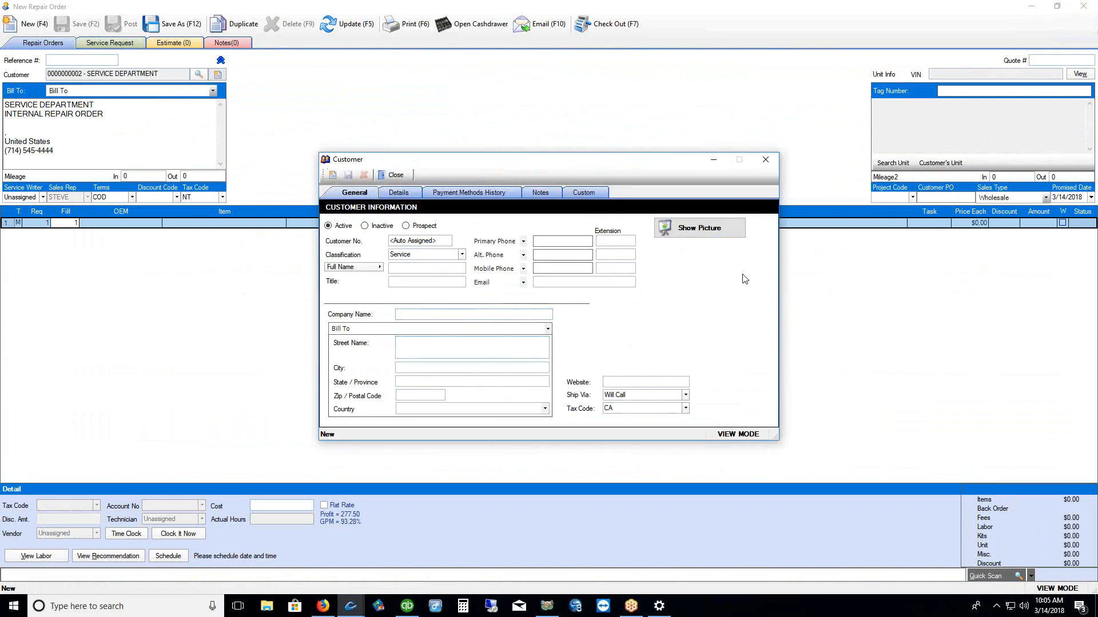
pyautogui.click(777, 159)
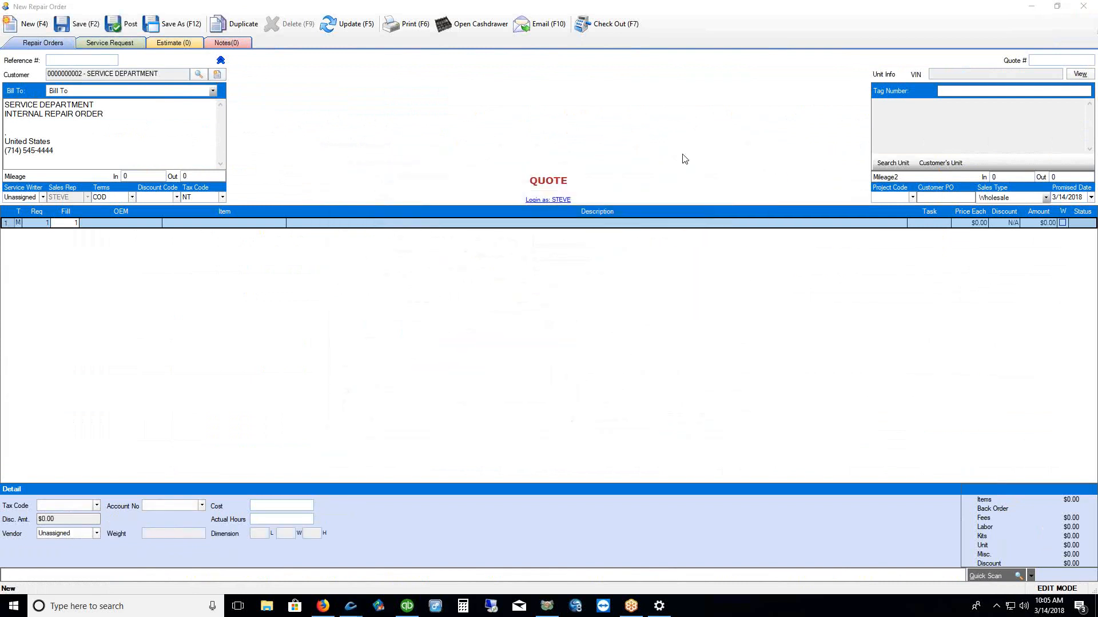
pyautogui.click(1085, 9)
pyautogui.click(550, 326)
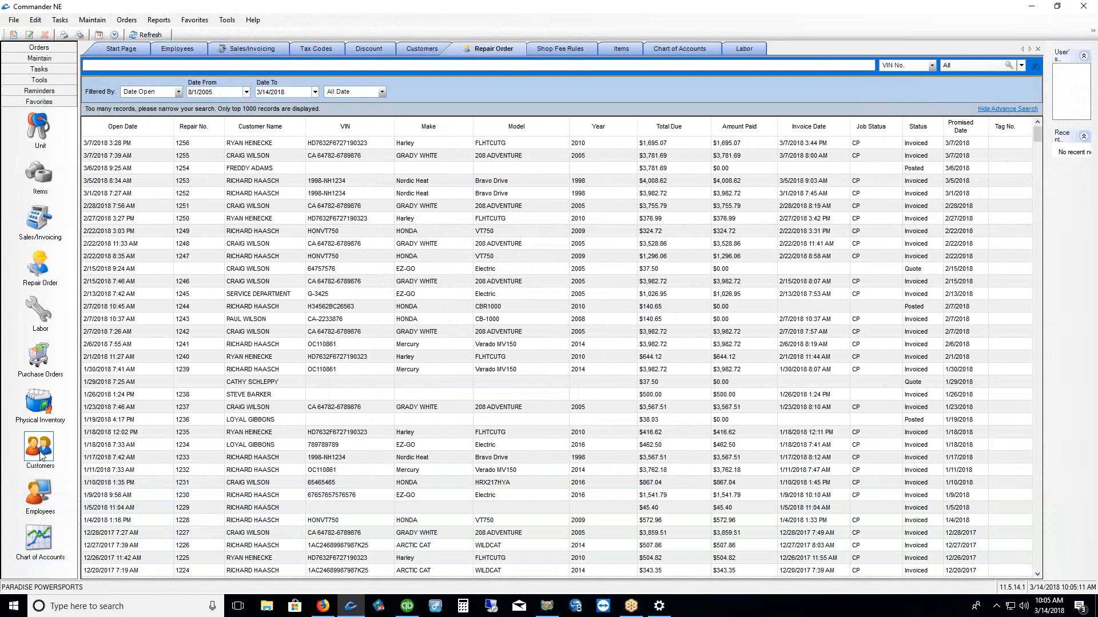
# Open the Customers list from the Maintenance menu
pyautogui.click(92, 22)
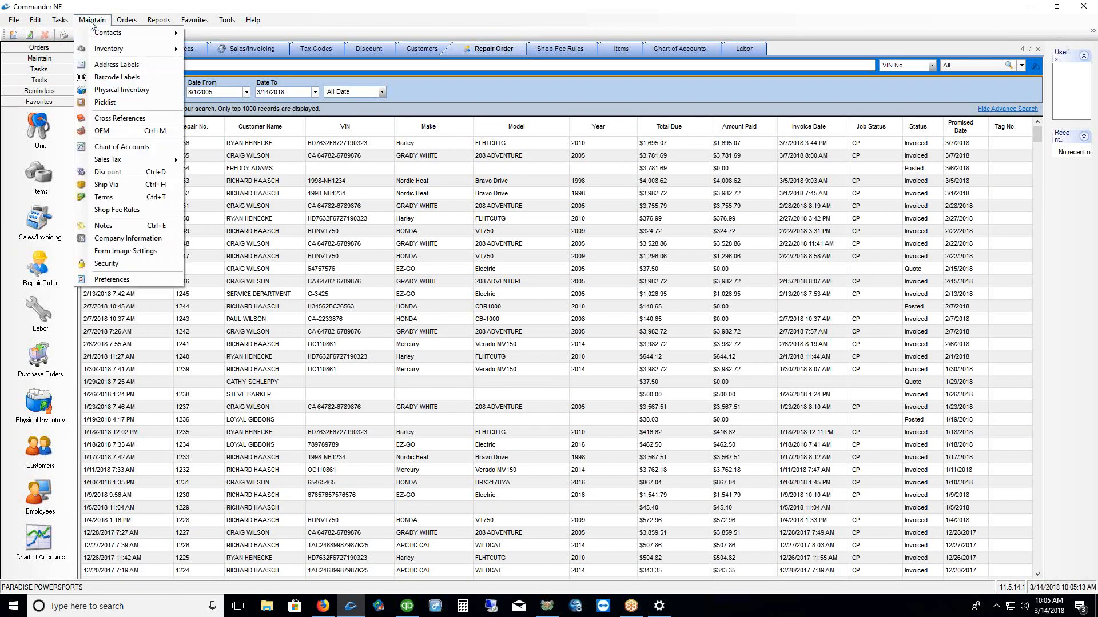
pyautogui.moveTo(100, 32)
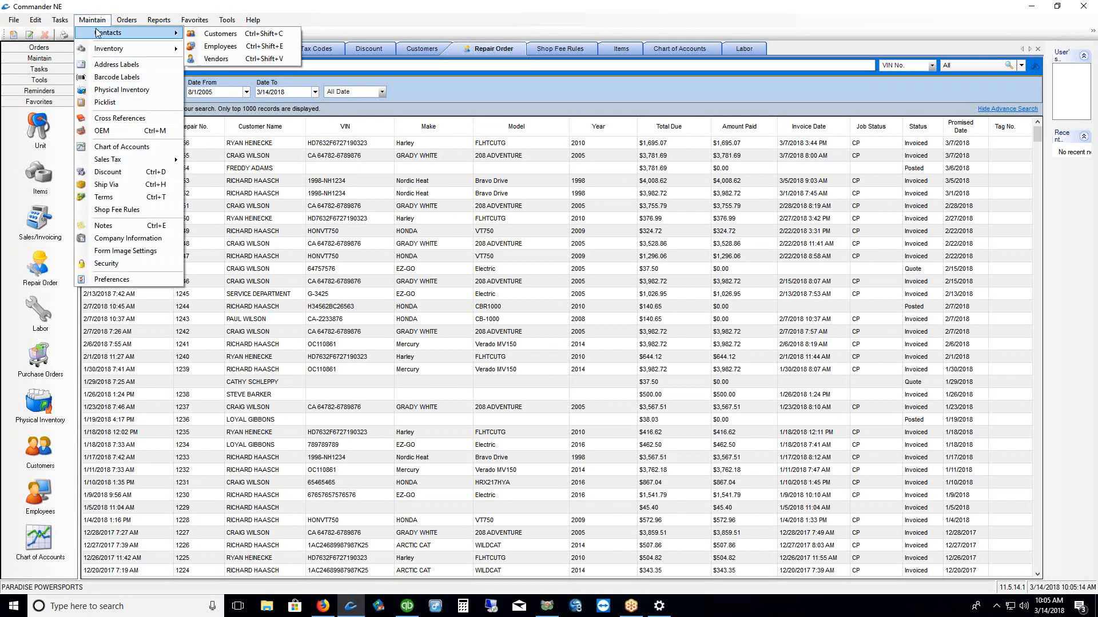
pyautogui.click(220, 34)
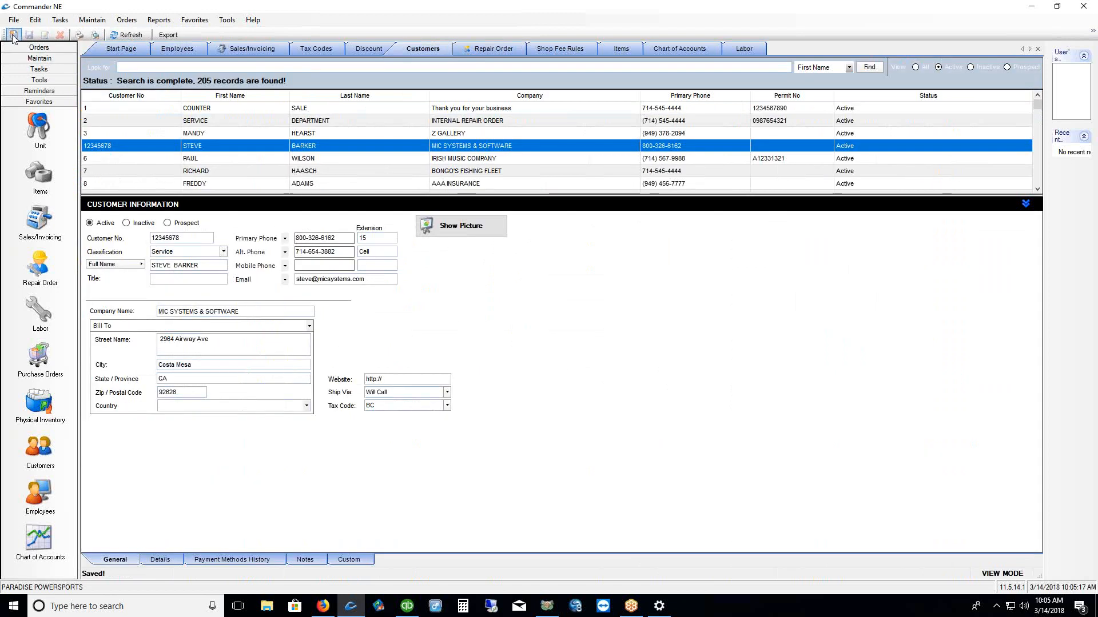
# Start and close a blank customer record, then select MIC SYSTEMS & SOFTWARE's primary phone number
pyautogui.rightClick(348, 121)
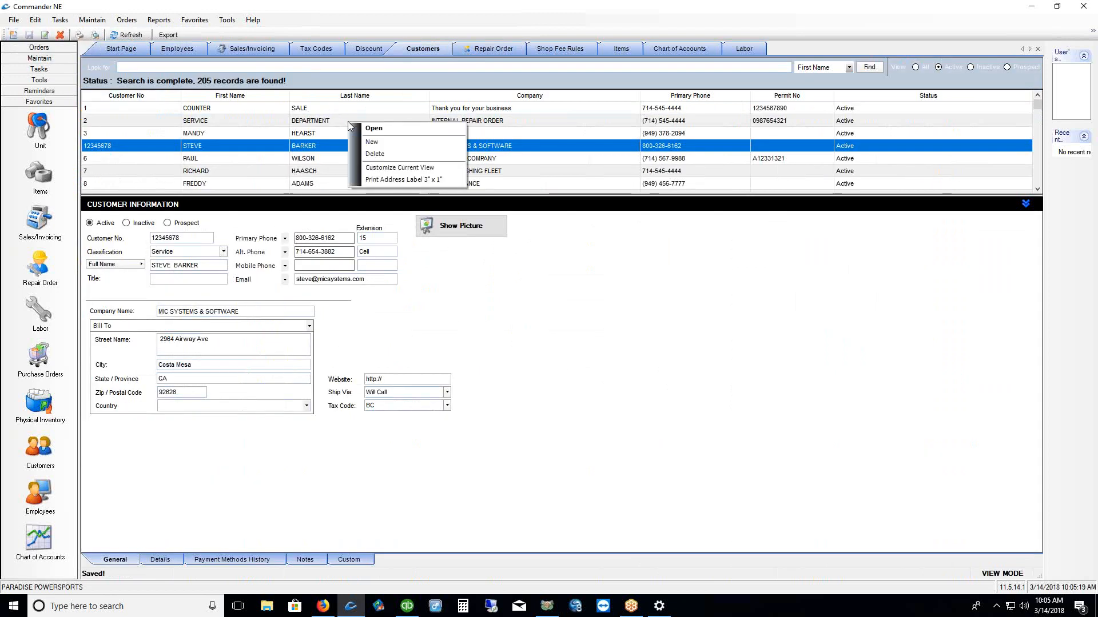
pyautogui.click(371, 143)
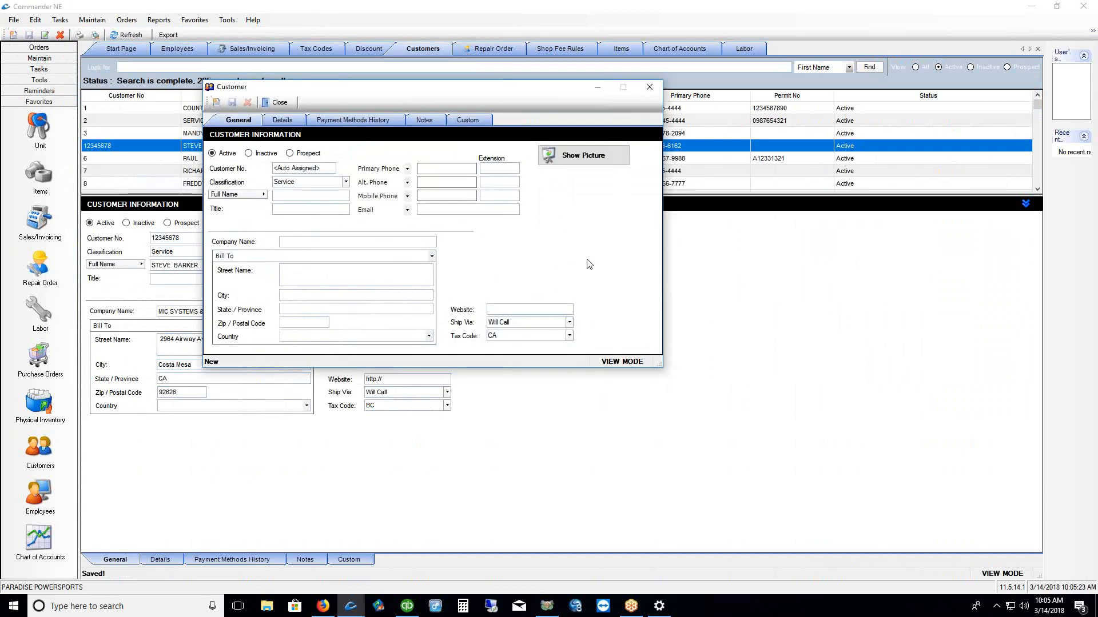
pyautogui.click(649, 87)
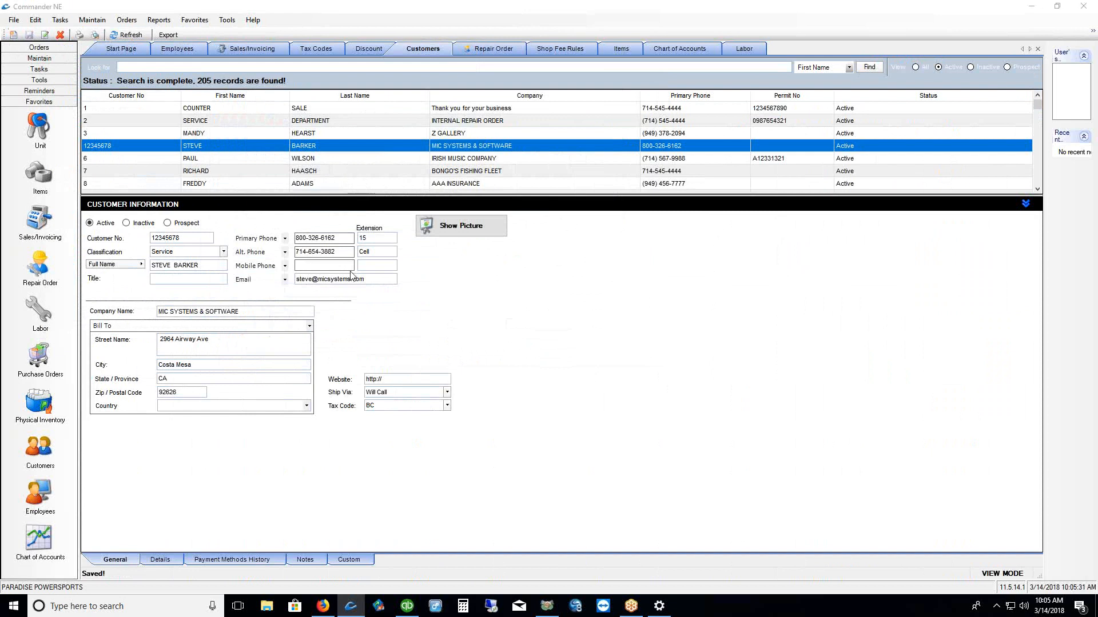
pyautogui.moveTo(345, 238); pyautogui.dragTo(231, 241)
# Start a new repair order for customer MIC SYSTEMS & SOFTWARE
pyautogui.click(38, 265)
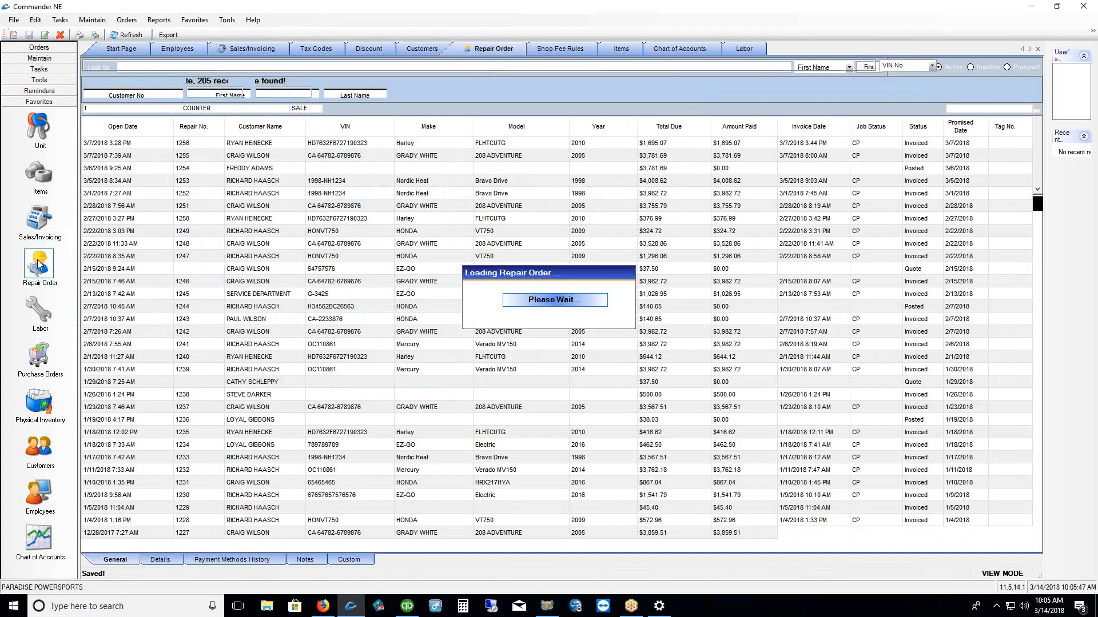
pyautogui.rightClick(396, 206)
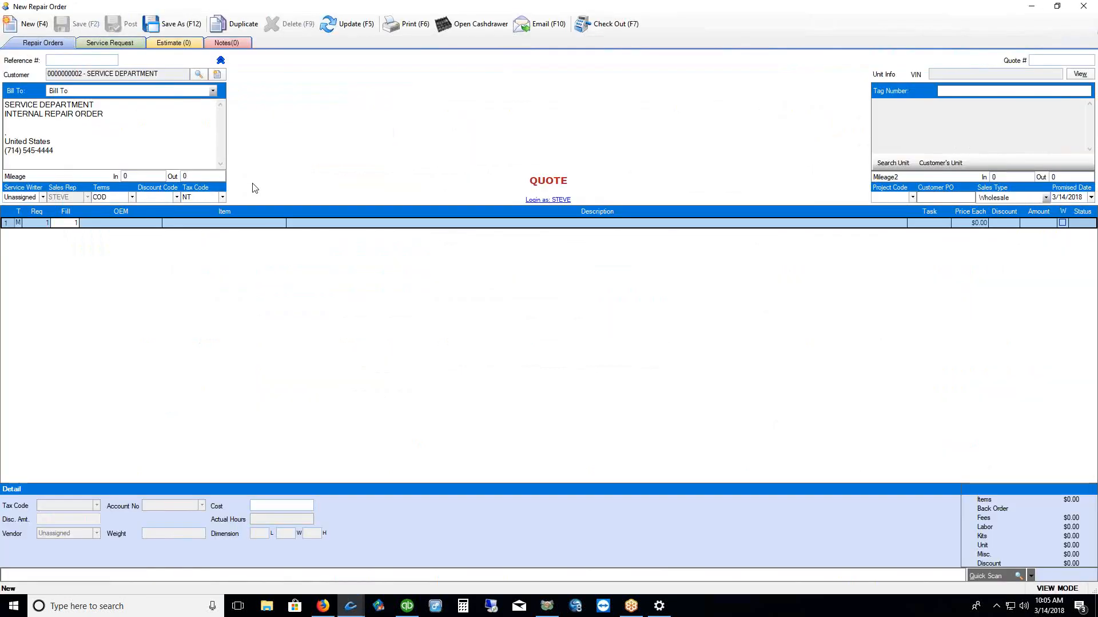
pyautogui.click(199, 76)
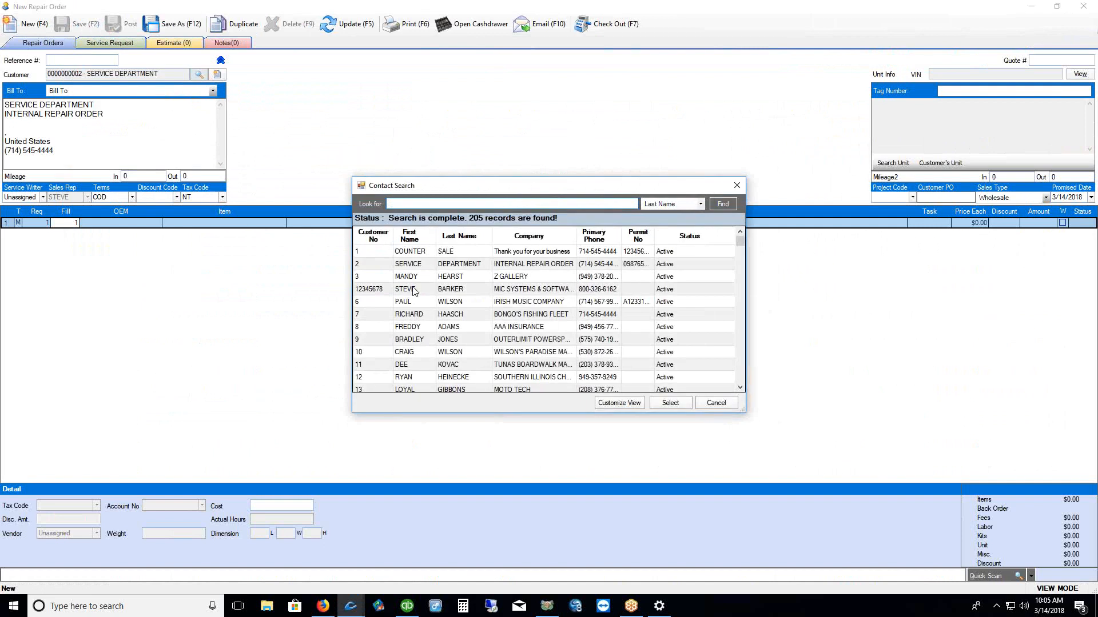
pyautogui.click(410, 290)
pyautogui.click(671, 404)
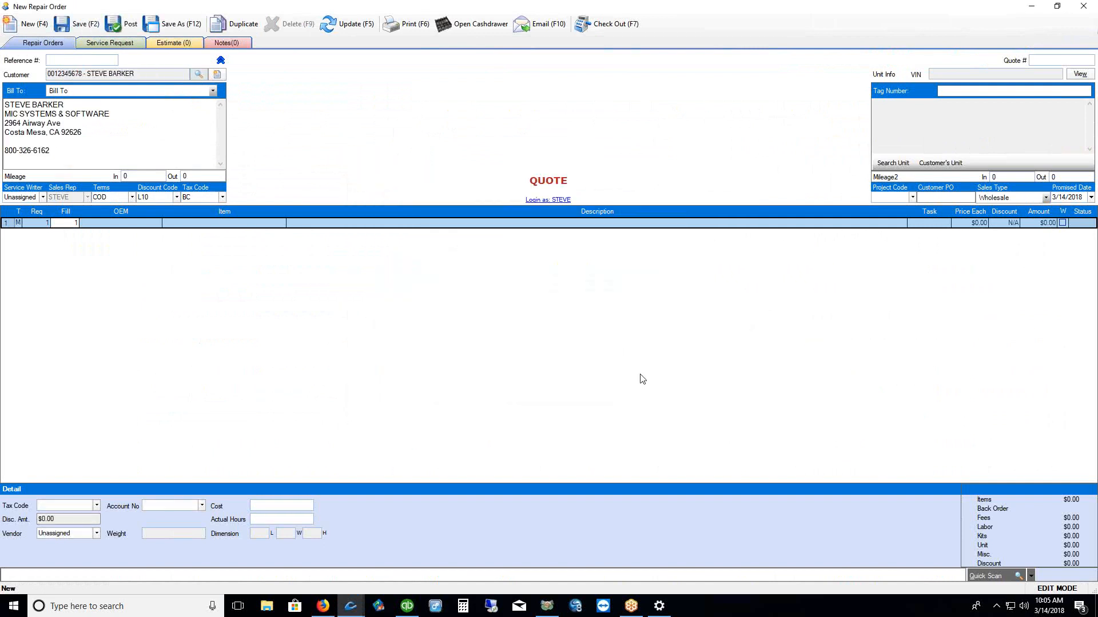
pyautogui.click(16, 140)
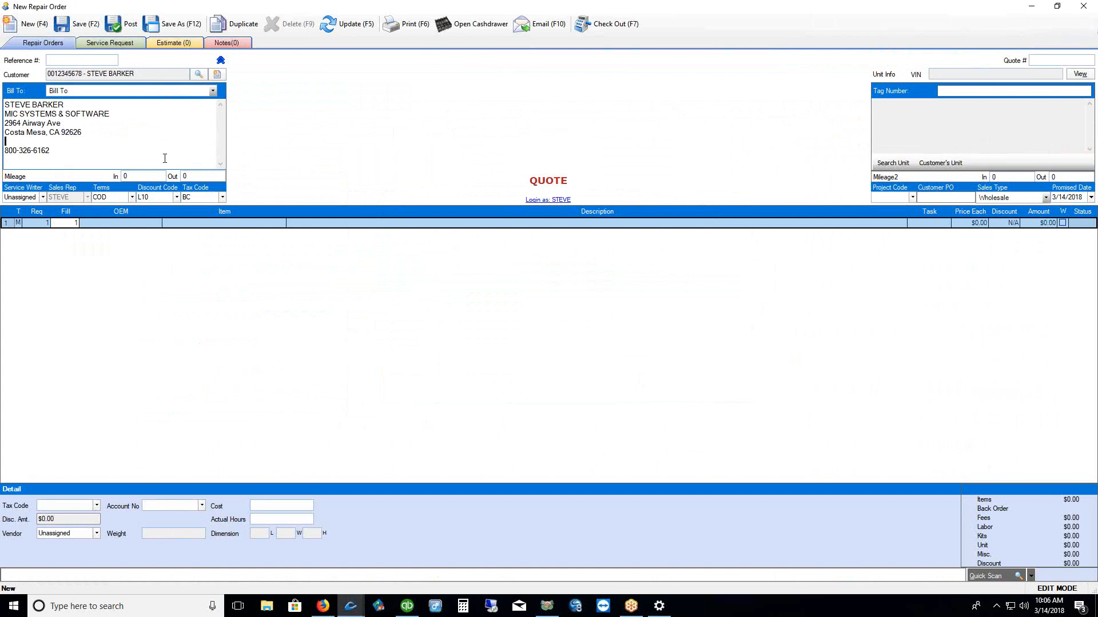
pyautogui.moveTo(52, 143); pyautogui.dragTo(3, 103)
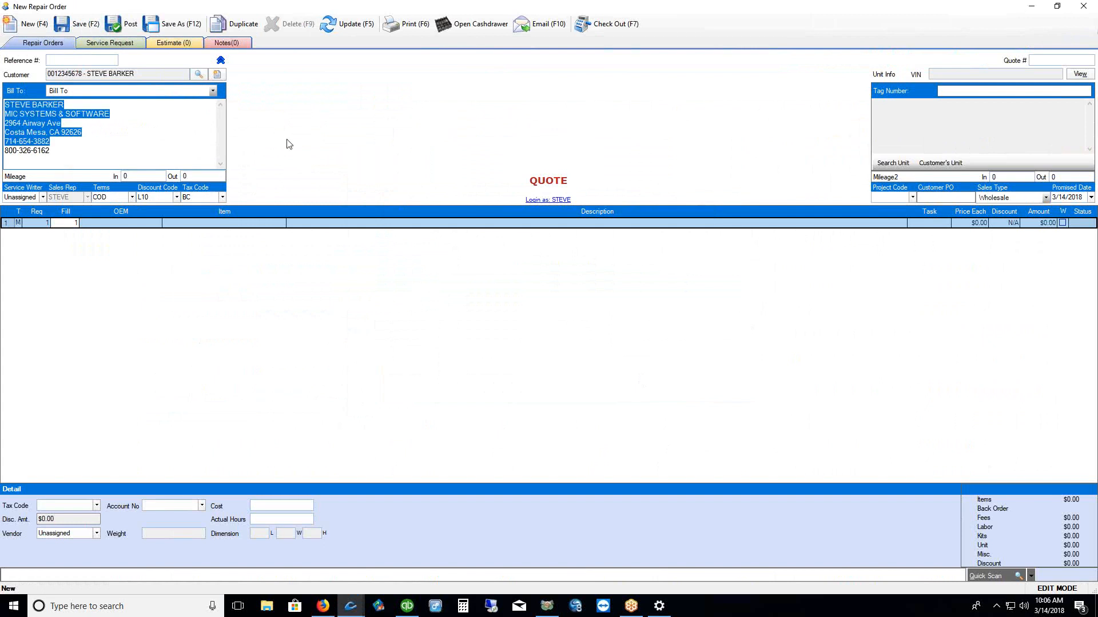
pyautogui.moveTo(63, 151); pyautogui.dragTo(2, 161)
pyautogui.press('Delete')
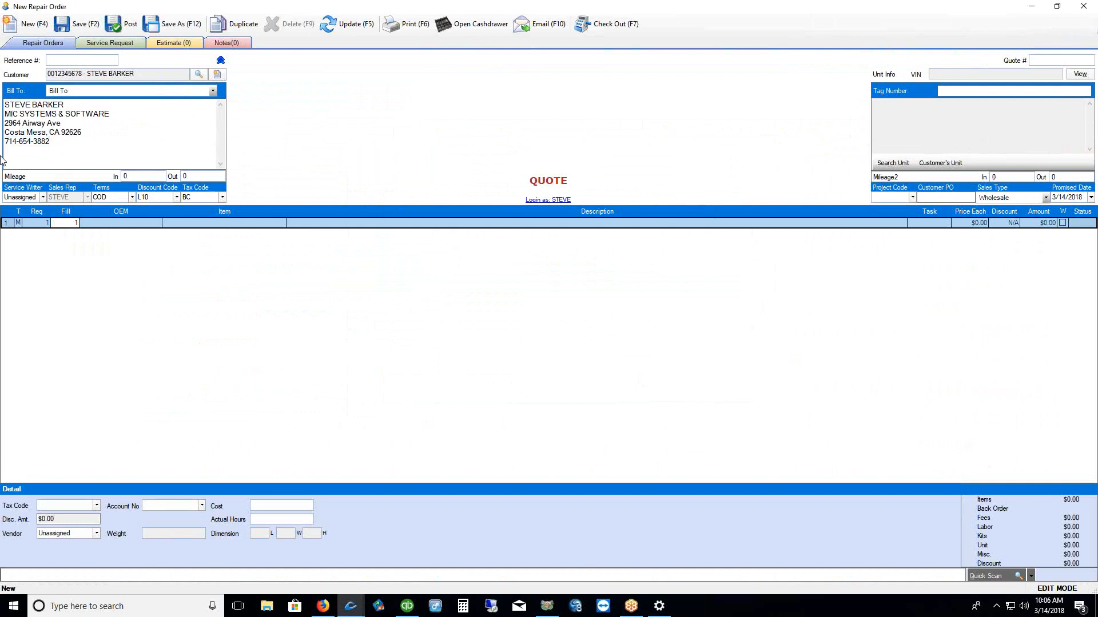
# Add then remove a 'call after five' line, and close the quote without saving
pyautogui.write('call after five')
pyautogui.moveTo(54, 152); pyautogui.dragTo(4, 151)
pyautogui.press('BackSpace')
pyautogui.click(1083, 7)
pyautogui.click(544, 323)
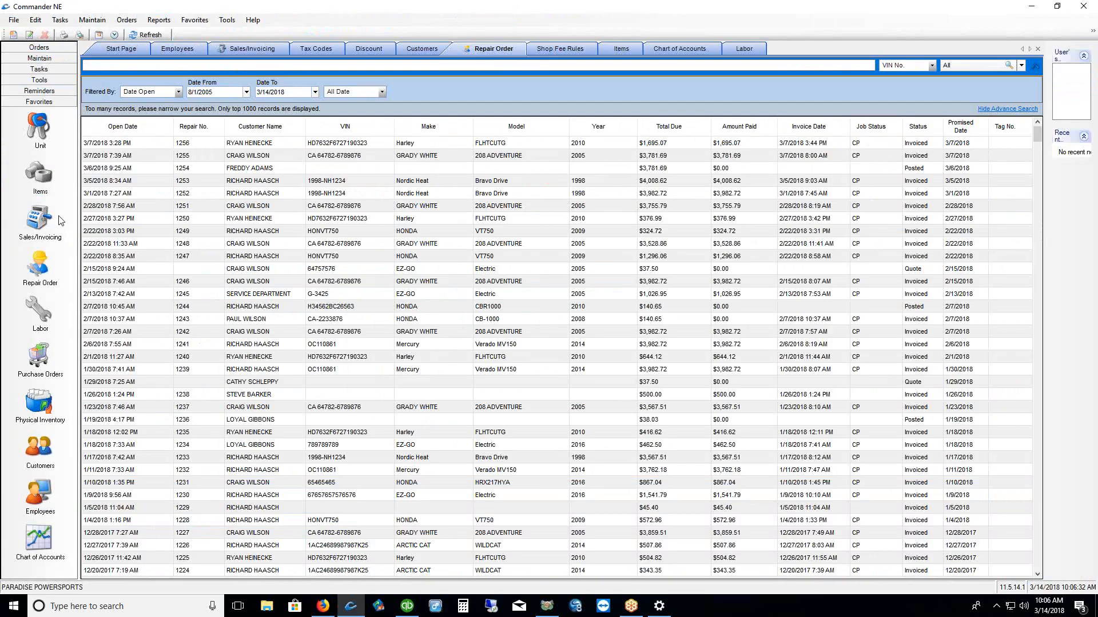
# Start a new counter-sale invoice and show the checkout's print form and footer options
pyautogui.click(40, 219)
pyautogui.rightClick(375, 202)
pyautogui.click(403, 218)
pyautogui.click(602, 30)
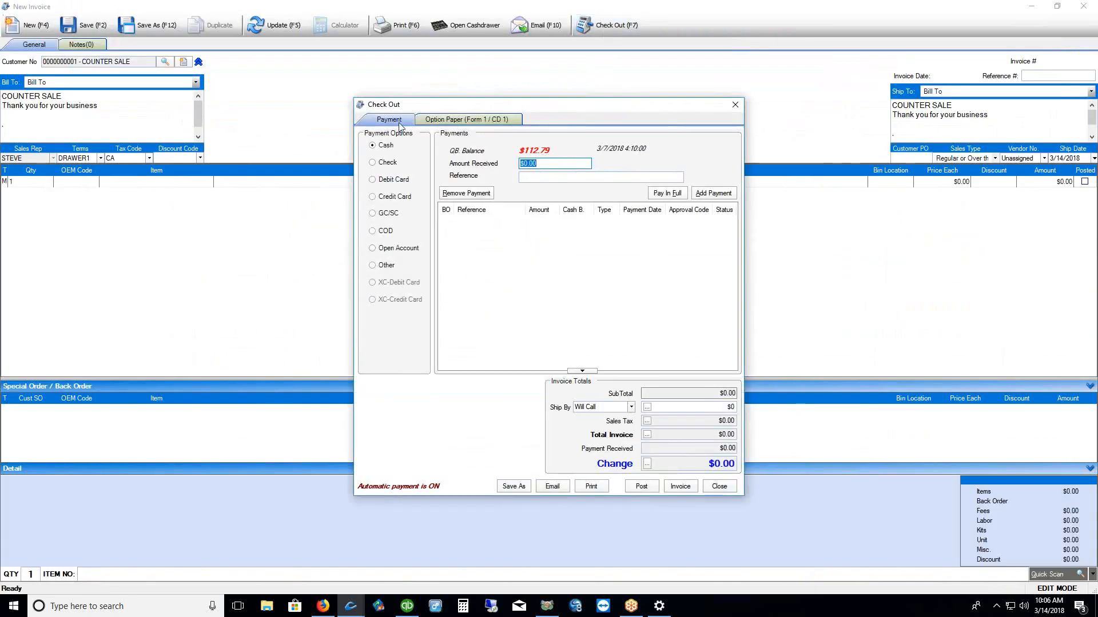
pyautogui.click(474, 120)
pyautogui.tripleClick(421, 265)
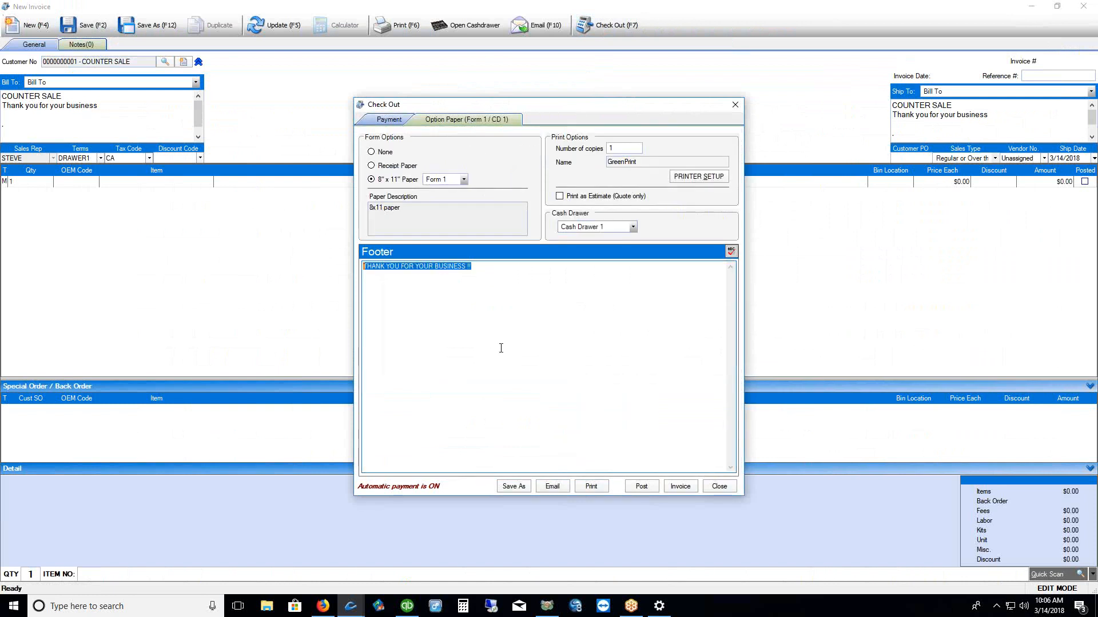
pyautogui.click(479, 267)
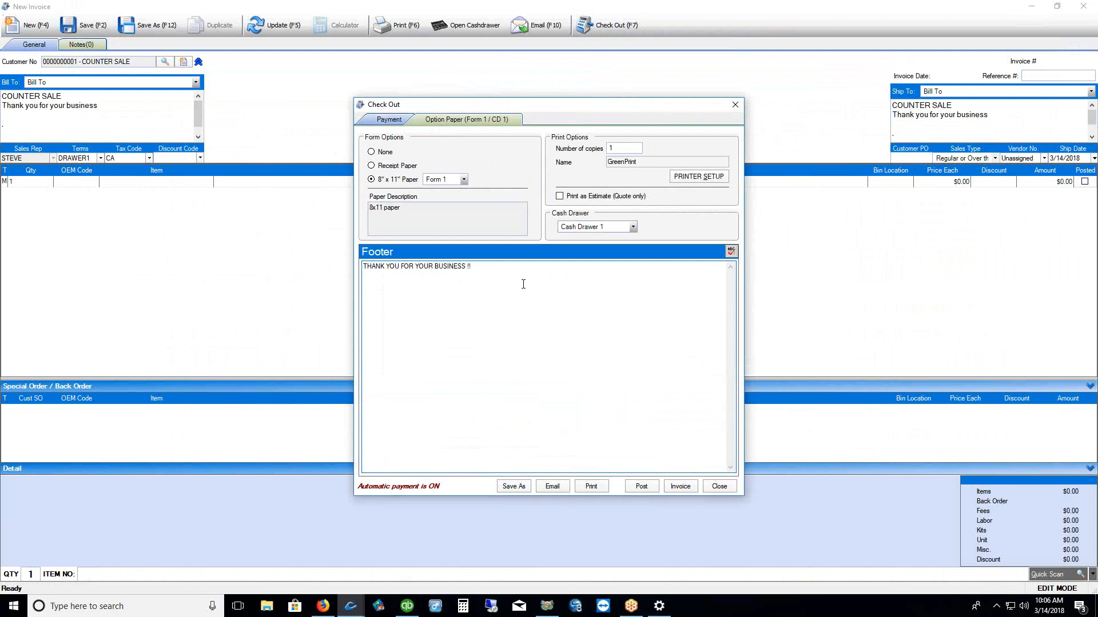
pyautogui.press('Return')
pyautogui.click(720, 486)
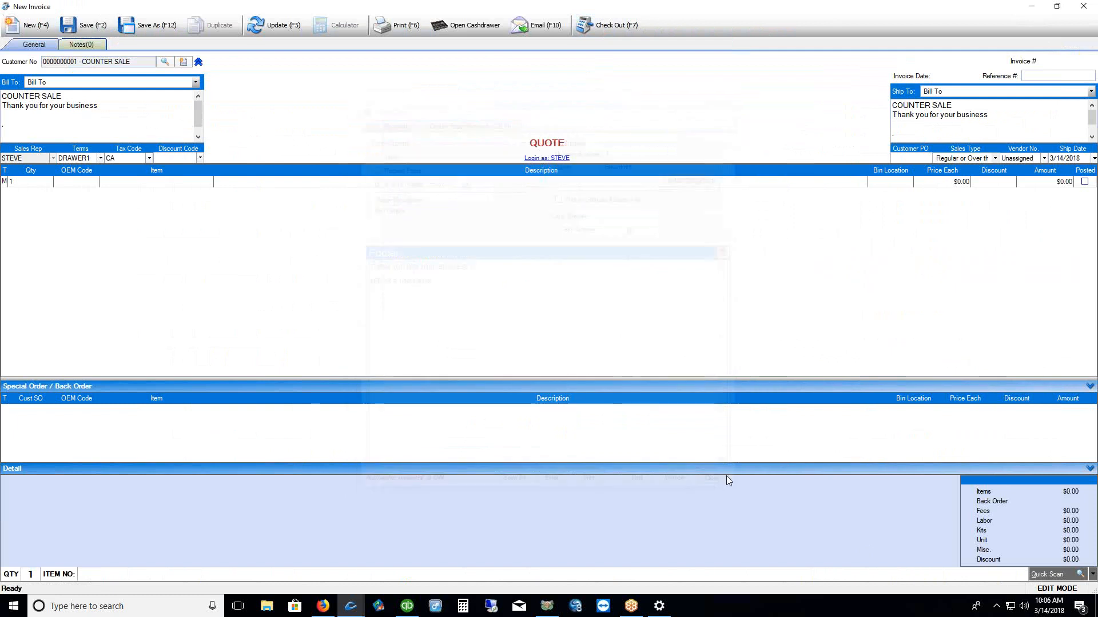
pyautogui.click(1083, 6)
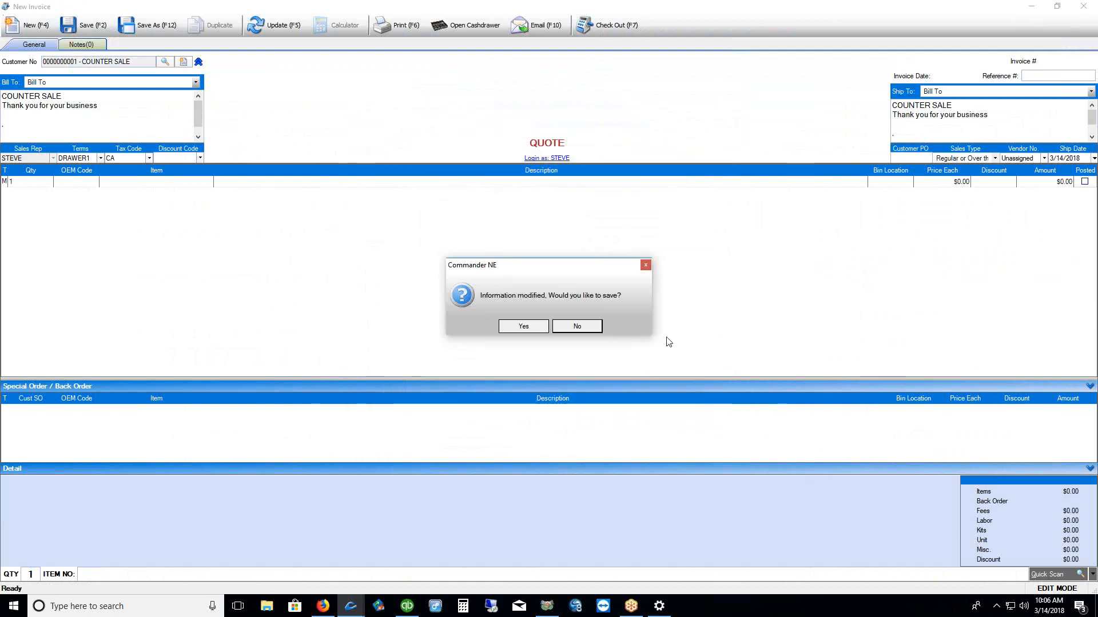
pyautogui.click(577, 326)
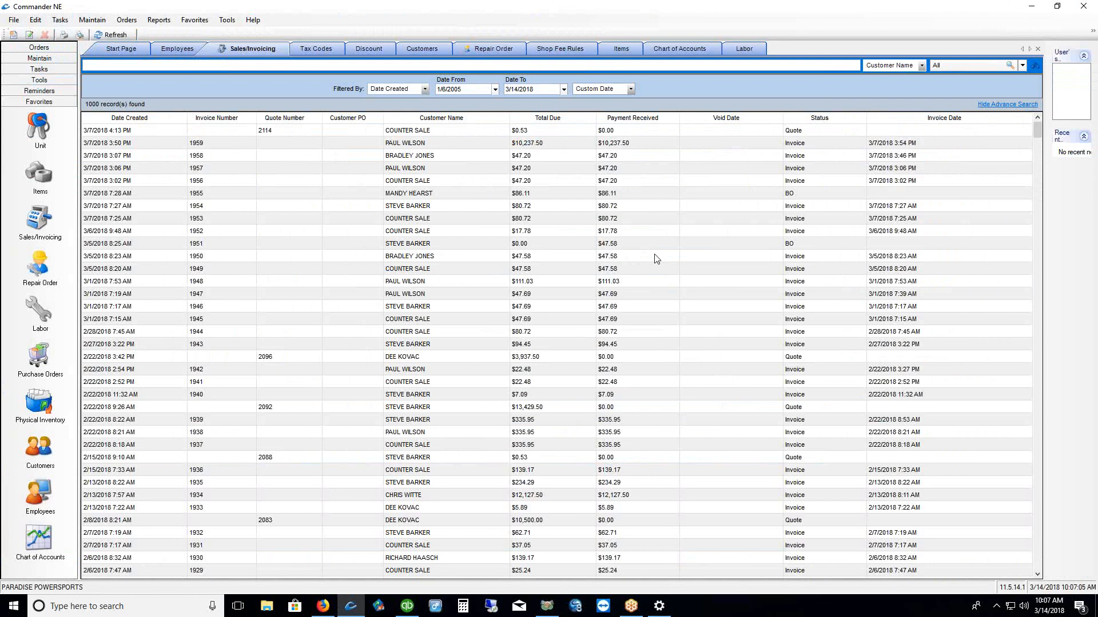
# Show the Items list, re-expand All Categories to its manufacturer folders, and view its New options
pyautogui.click(39, 177)
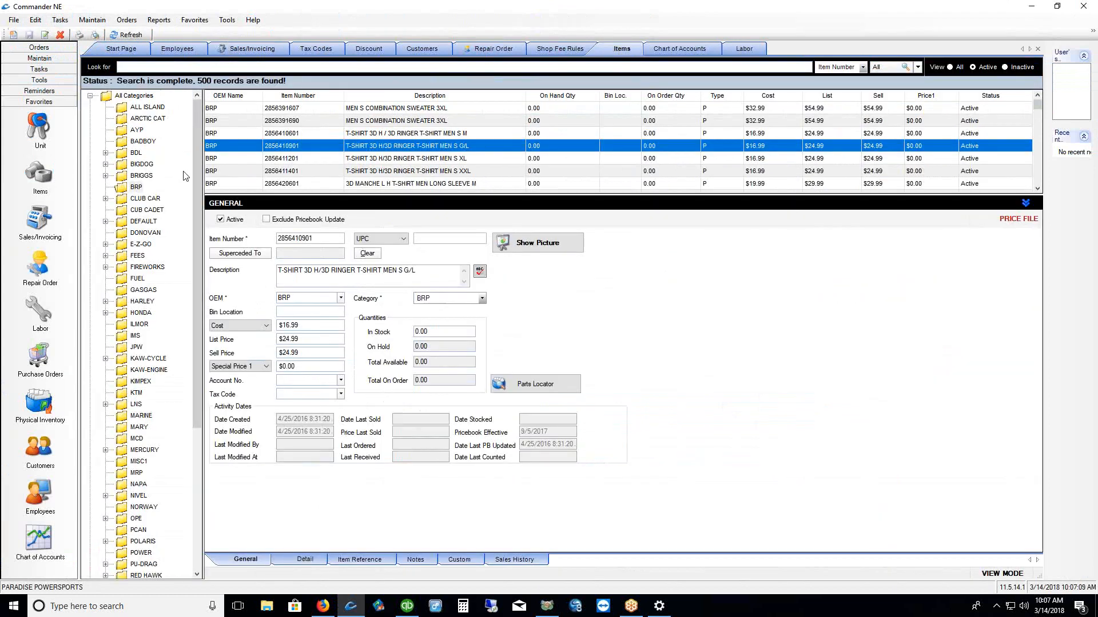
pyautogui.click(90, 97)
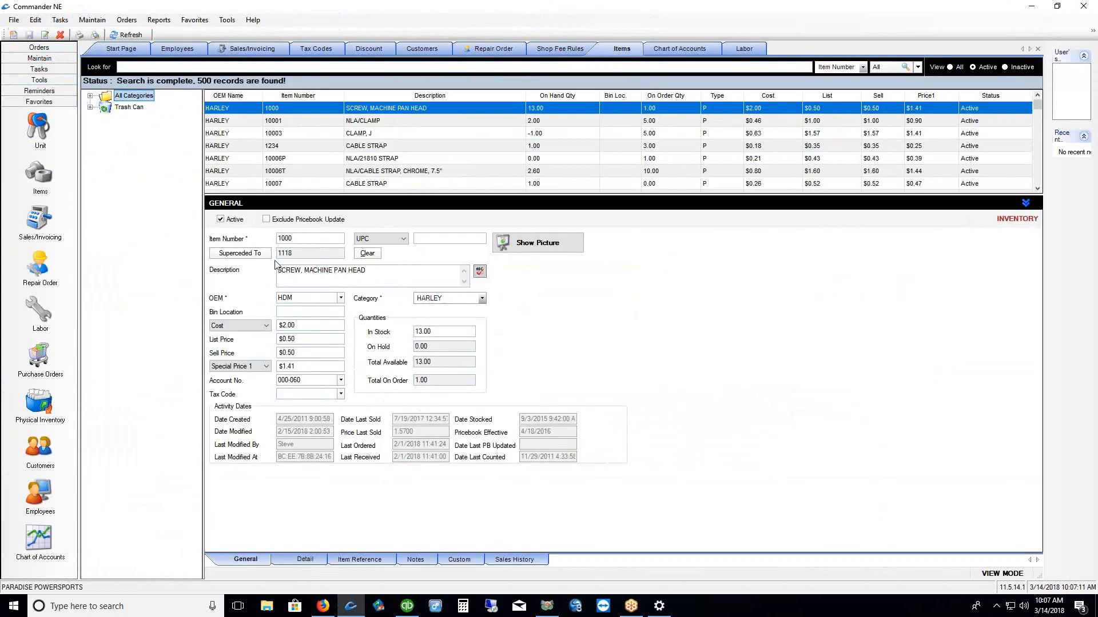
pyautogui.click(90, 96)
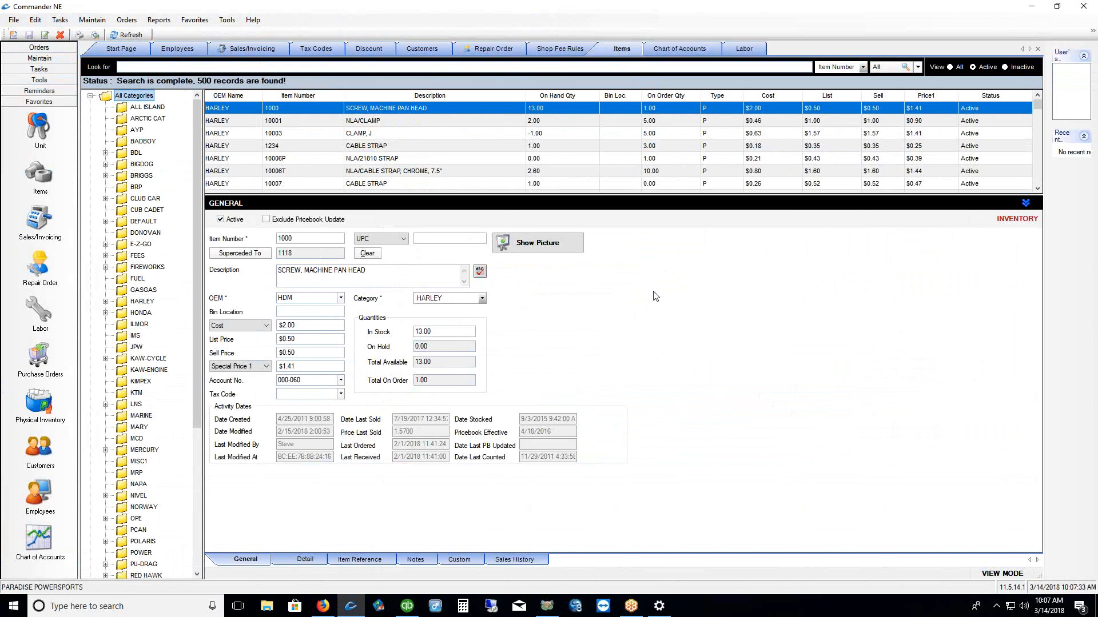
pyautogui.rightClick(107, 99)
pyautogui.moveTo(131, 128)
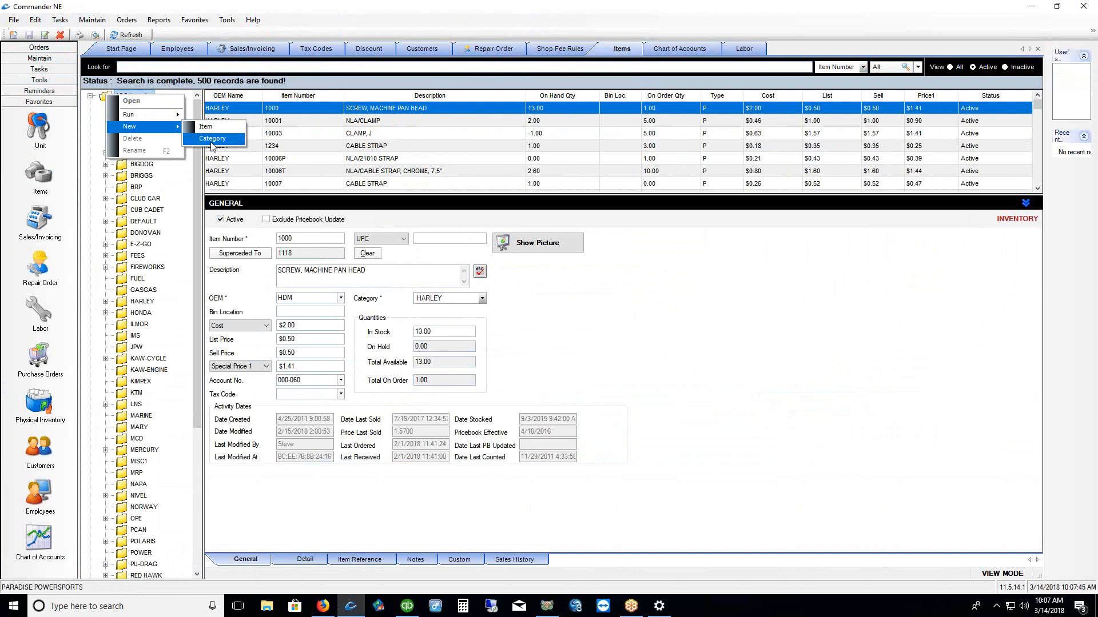
pyautogui.click(742, 312)
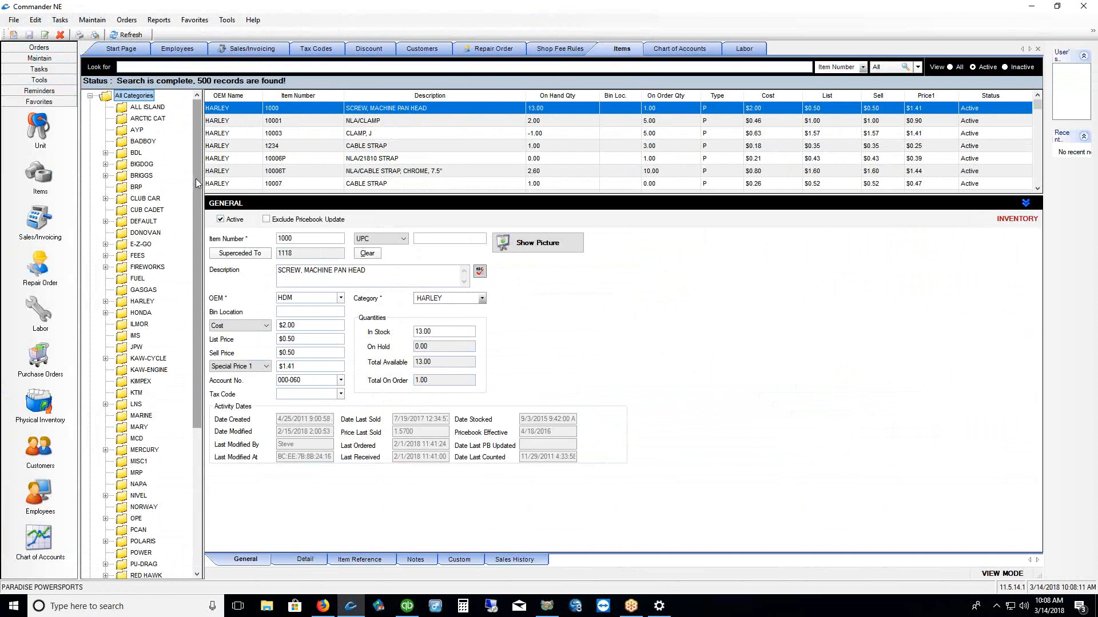
# Copy item number 1010019 from the CLUB CAR list and search for it
pyautogui.click(127, 199)
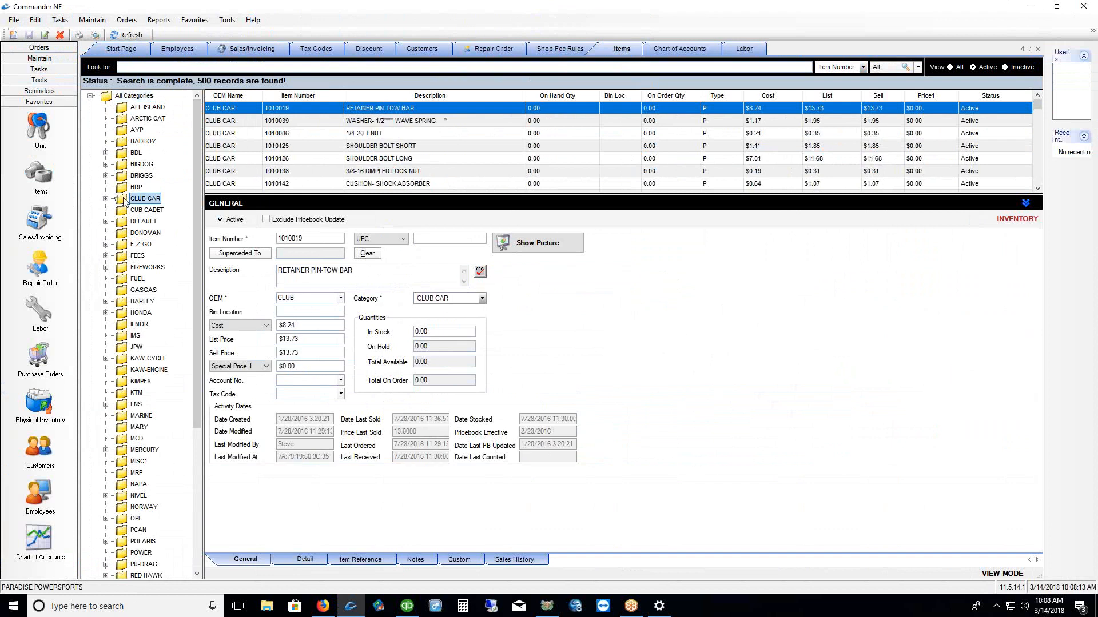
pyautogui.moveTo(313, 239); pyautogui.dragTo(266, 239)
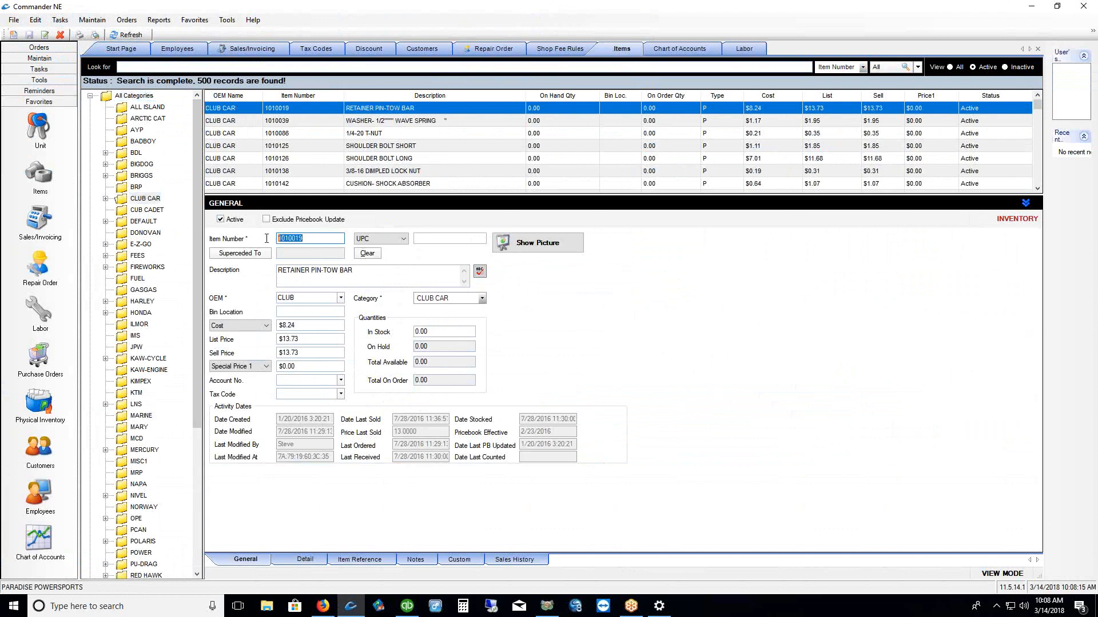
pyautogui.rightClick(285, 239)
pyautogui.click(313, 277)
pyautogui.click(132, 66)
pyautogui.rightClick(132, 65)
pyautogui.click(153, 114)
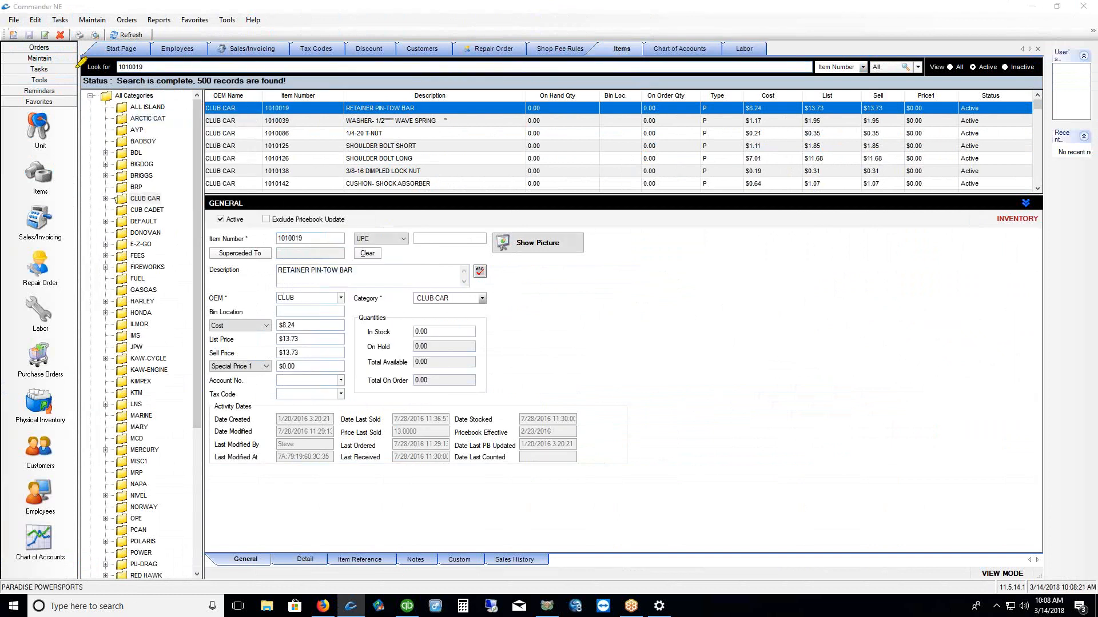
pyautogui.moveTo(114, 83); pyautogui.dragTo(152, 83)
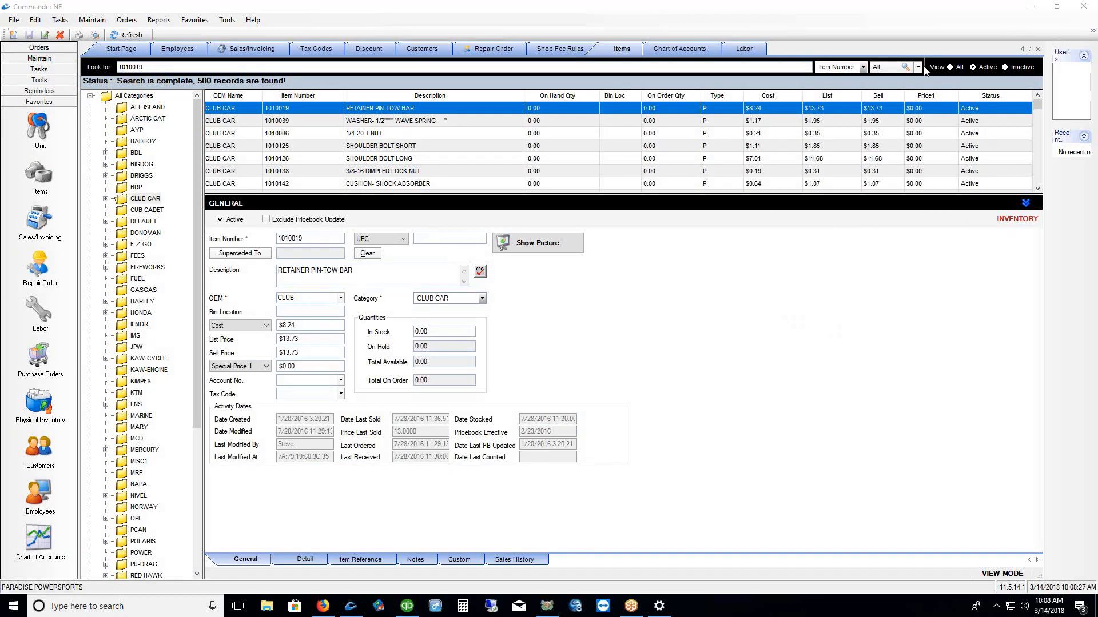
pyautogui.click(890, 70)
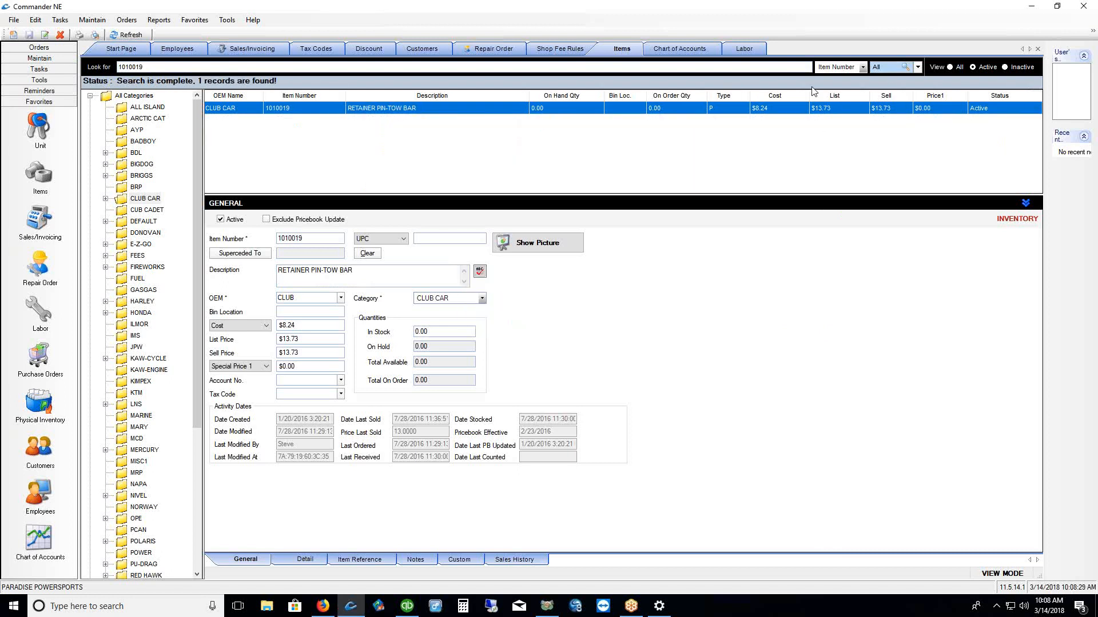
# Set In Stock to 2 and Bin Location to AAA, saving each change
pyautogui.click(434, 332)
pyautogui.doubleClick(435, 332)
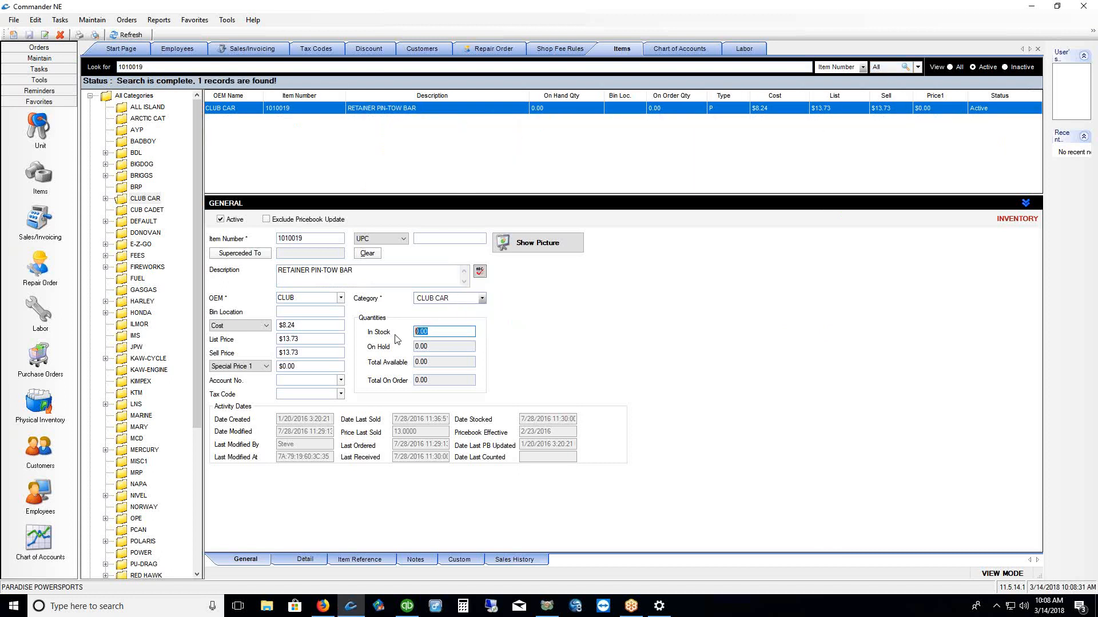
pyautogui.write('2')
pyautogui.hotkey('ctrl', 's')
pyautogui.click(313, 312)
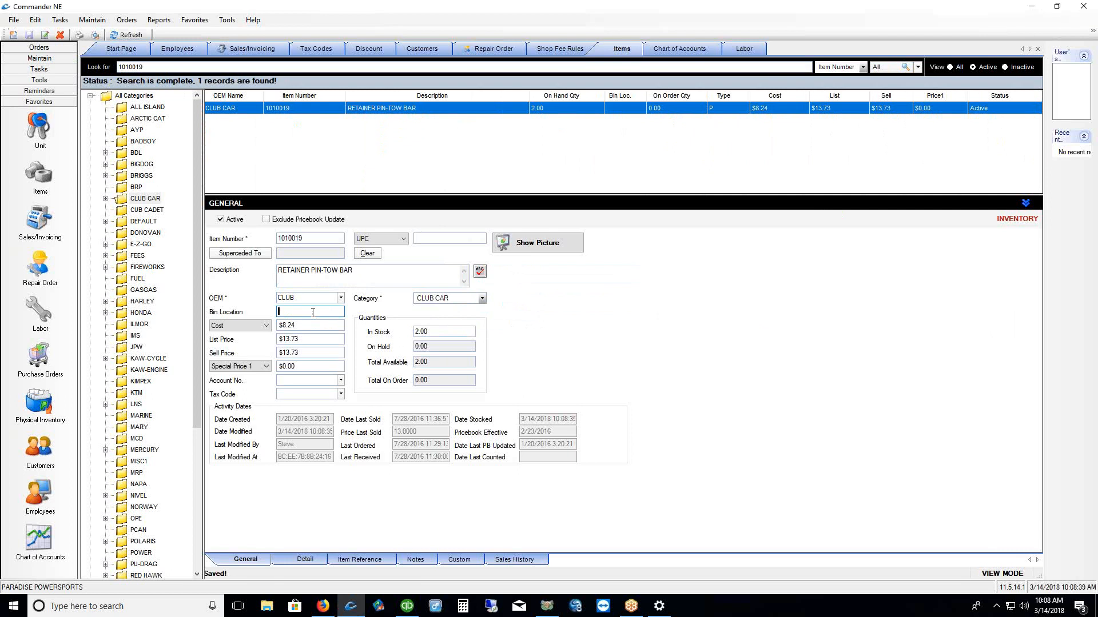
pyautogui.write('AAA')
pyautogui.click(30, 36)
# Select the ALL ISLAND category and open a blank new item form
pyautogui.click(122, 110)
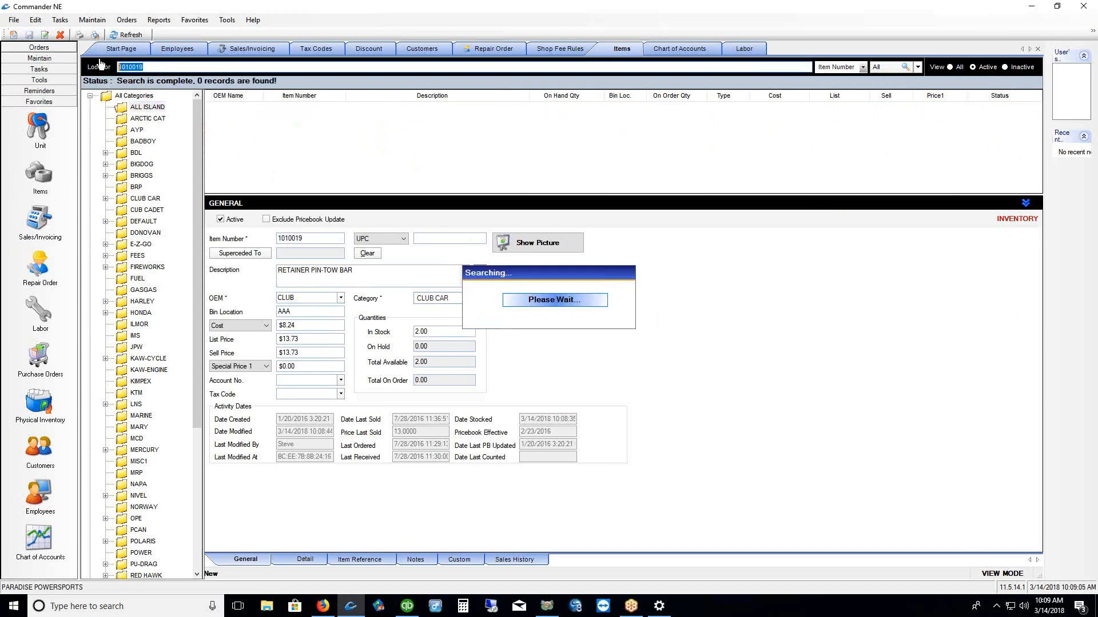
pyautogui.click(120, 106)
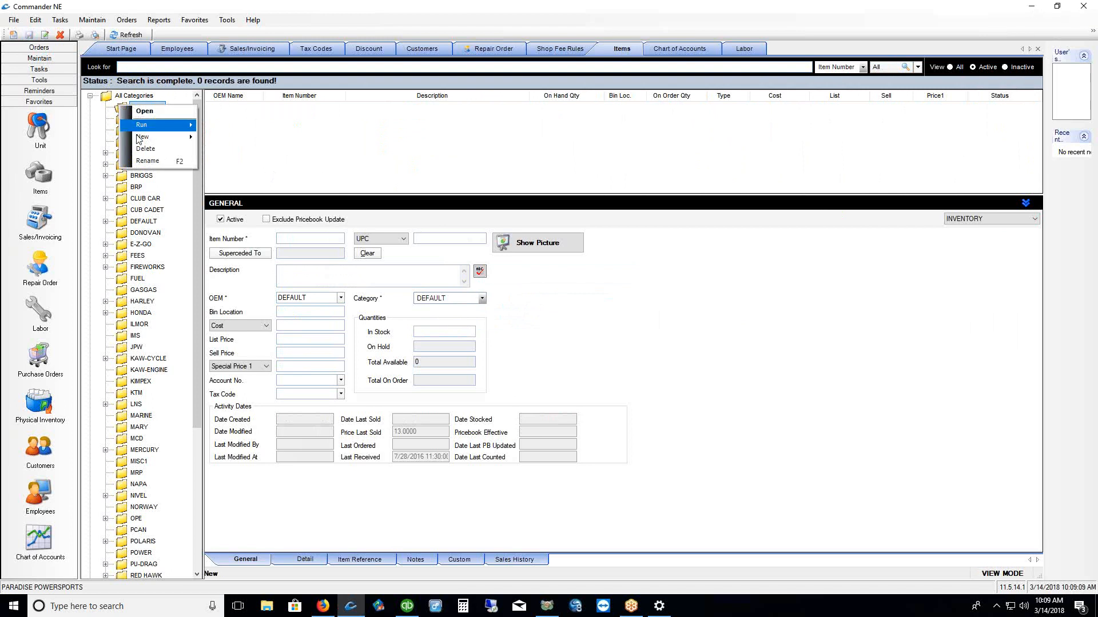
pyautogui.moveTo(166, 137)
pyautogui.click(220, 138)
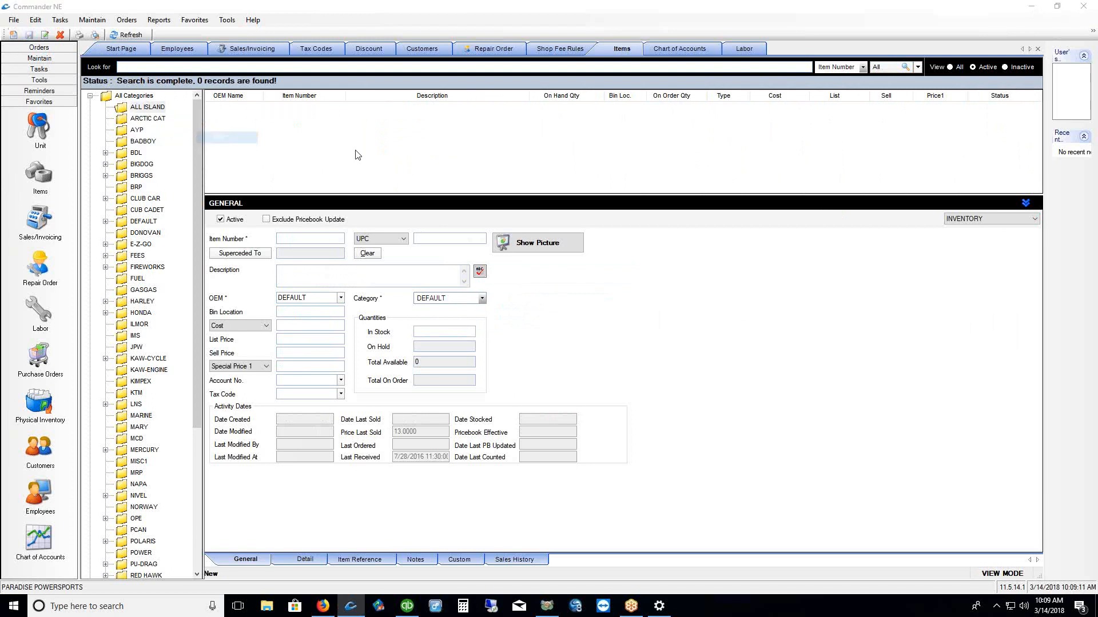
pyautogui.moveTo(327, 76); pyautogui.dragTo(544, 87)
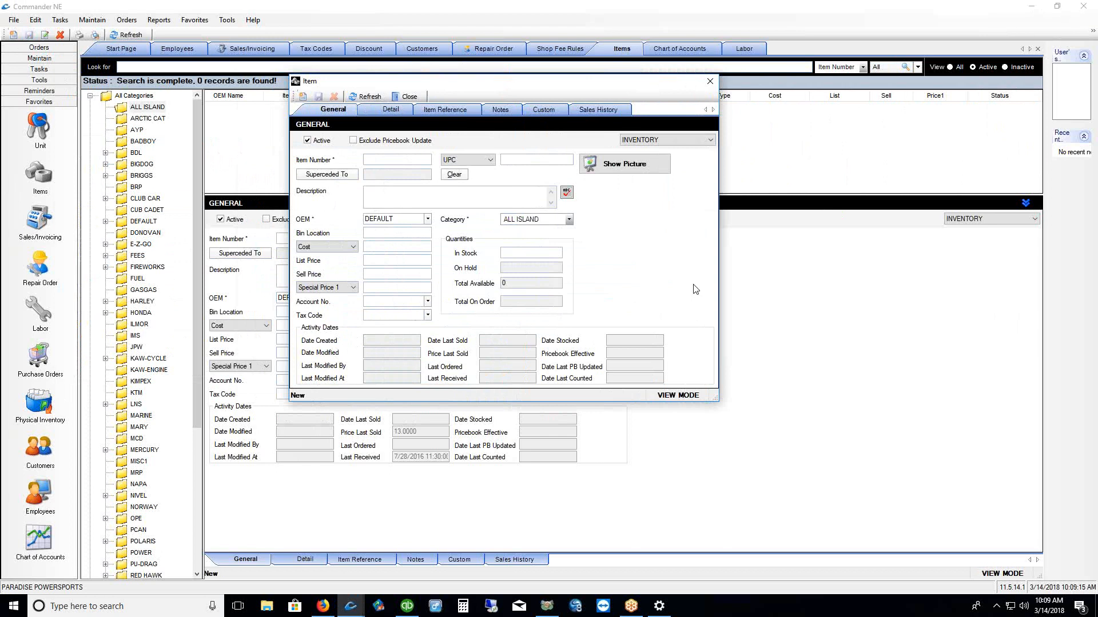
pyautogui.click(398, 161)
pyautogui.write('123456')
pyautogui.click(518, 162)
pyautogui.write('27349087493287')
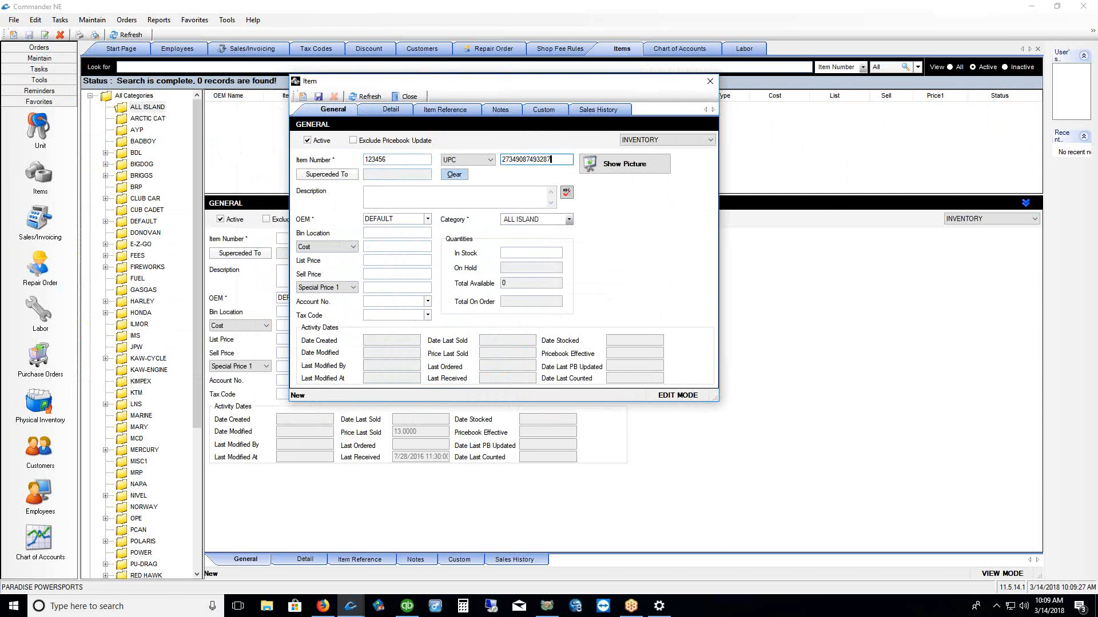
pyautogui.click(408, 195)
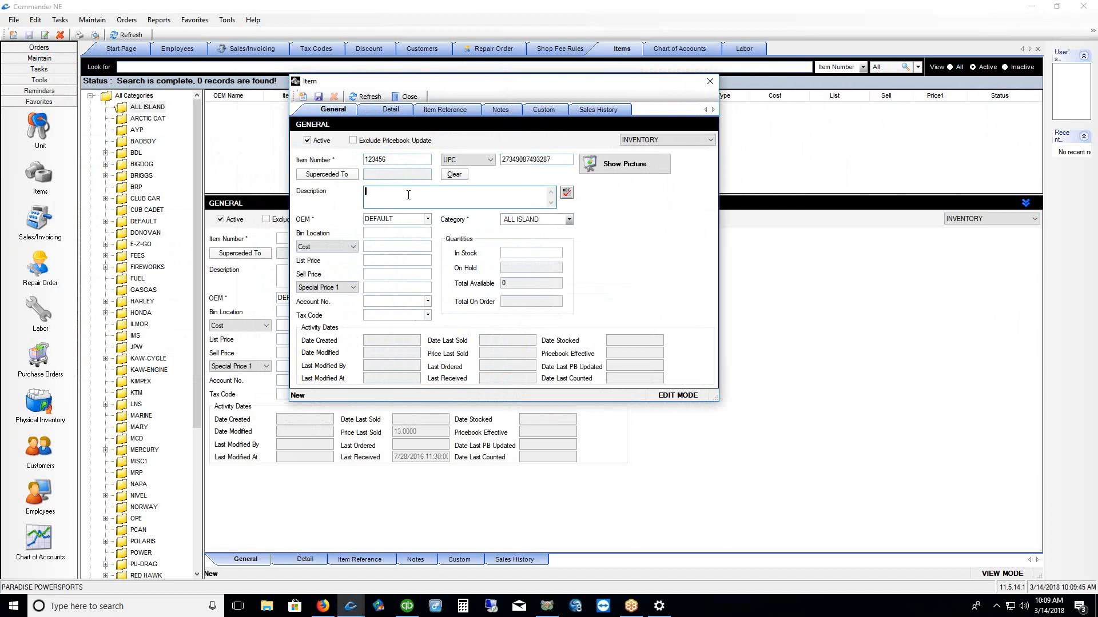
pyautogui.write('FISHING POLE')
# Set In Stock to 5 and cost to $50.00, accepting the average cost recalculation
pyautogui.click(534, 252)
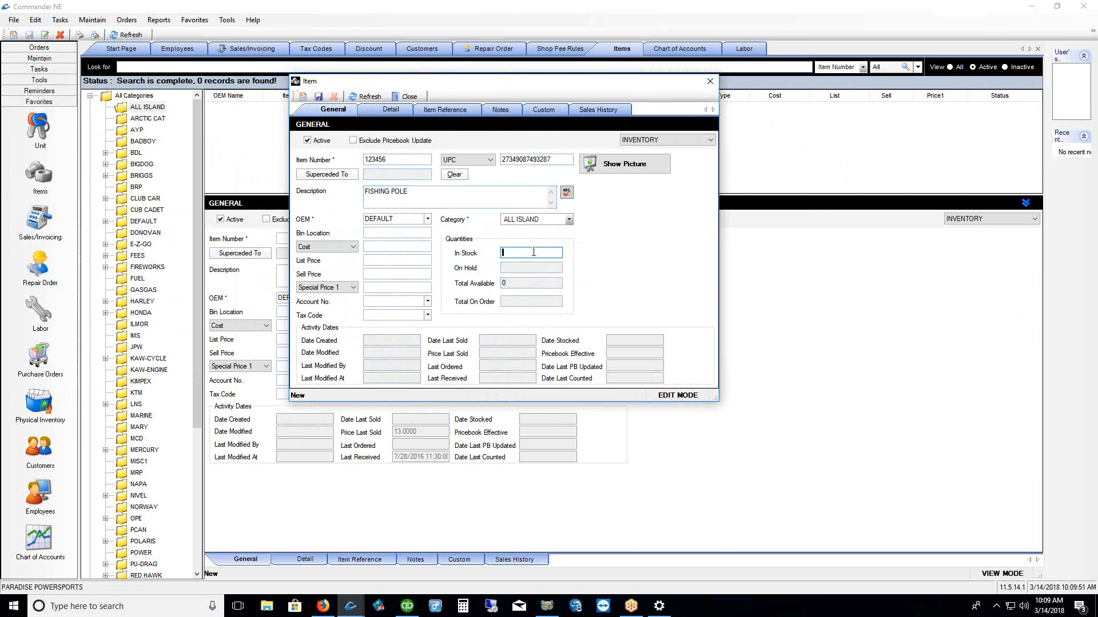
pyautogui.write('5')
pyautogui.click(387, 247)
pyautogui.write('$5')
pyautogui.click(389, 260)
pyautogui.write('0')
pyautogui.press('Tab')
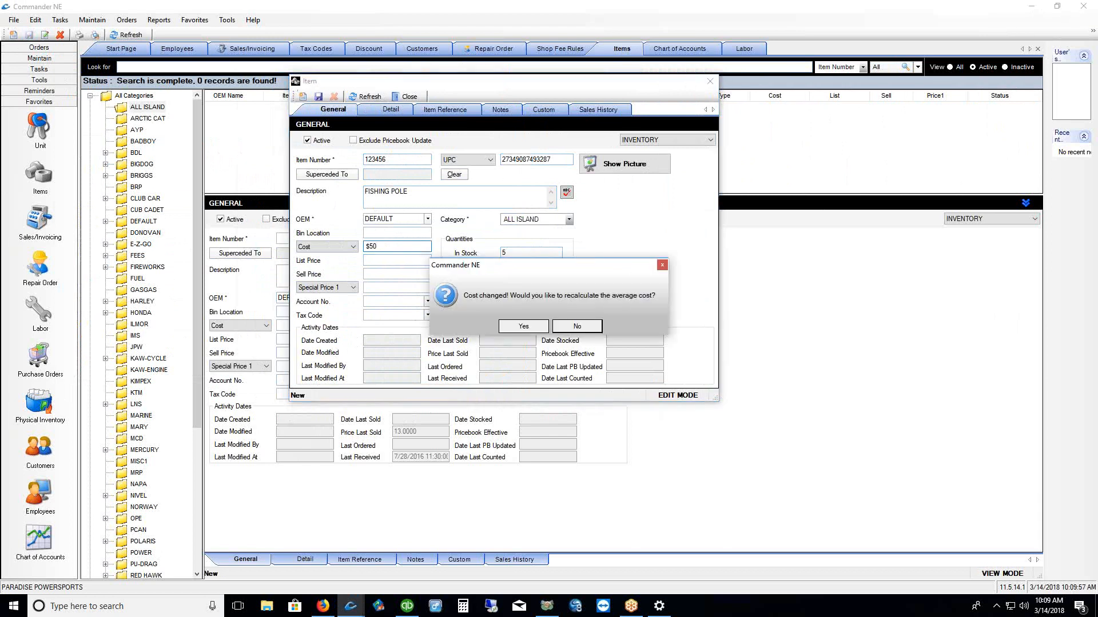
pyautogui.click(528, 329)
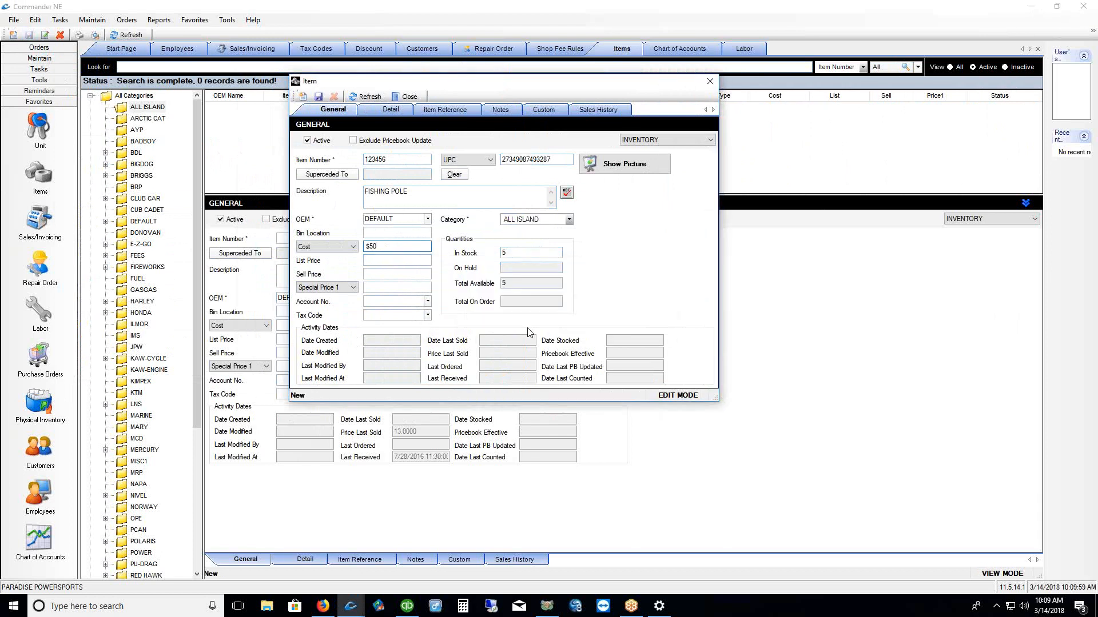
# Set list and sell prices to $75, then save and close the item
pyautogui.click(395, 260)
pyautogui.write('$75')
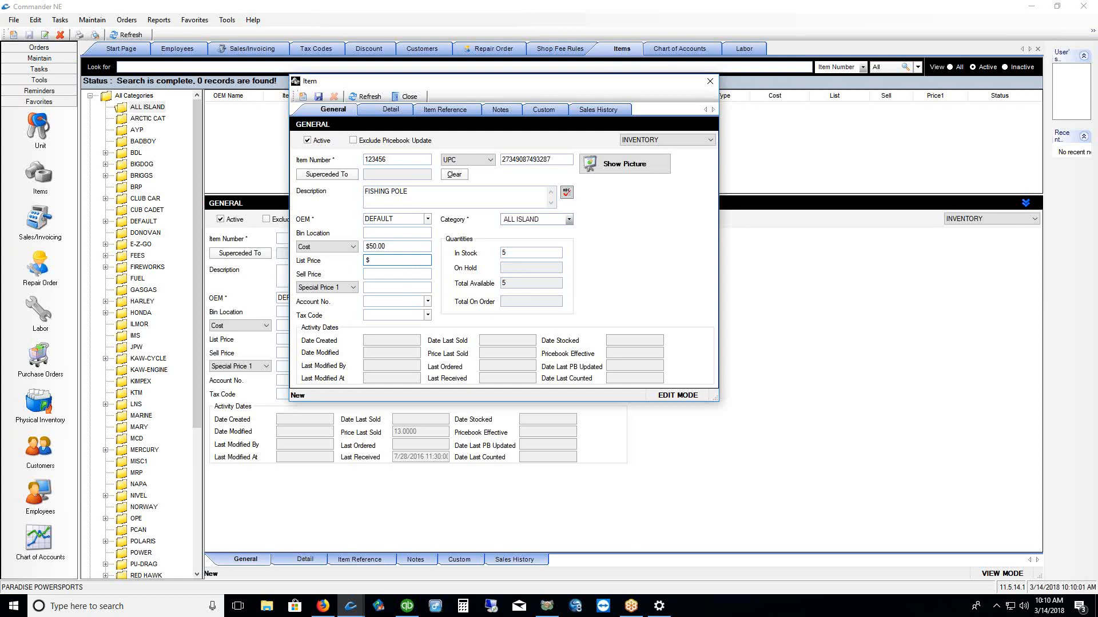
pyautogui.click(402, 277)
pyautogui.write('$75')
pyautogui.press('Tab')
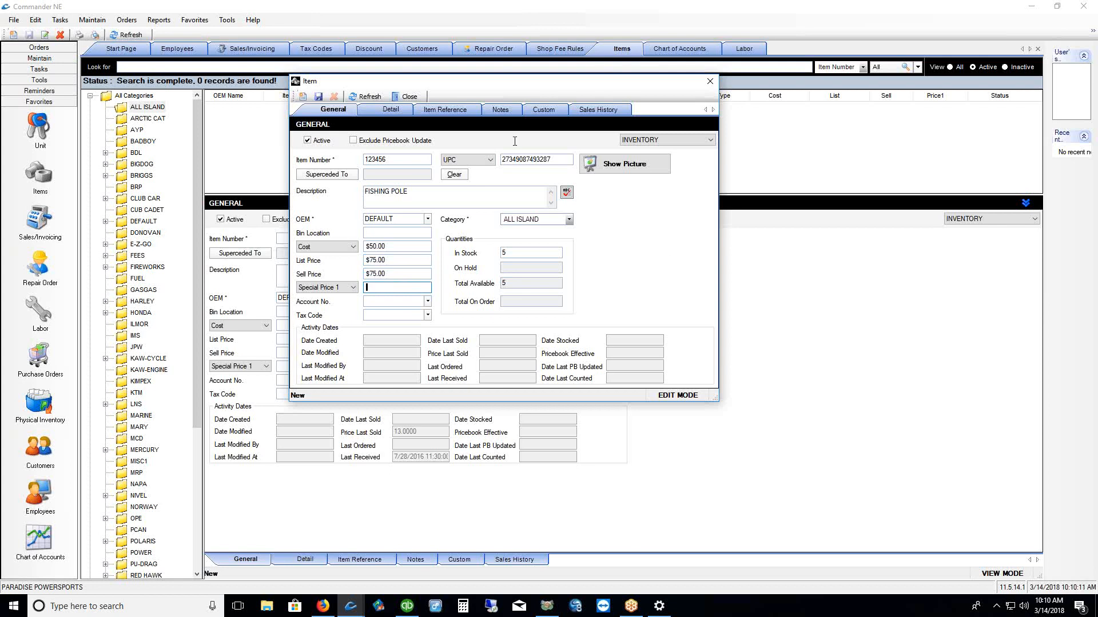
pyautogui.click(319, 98)
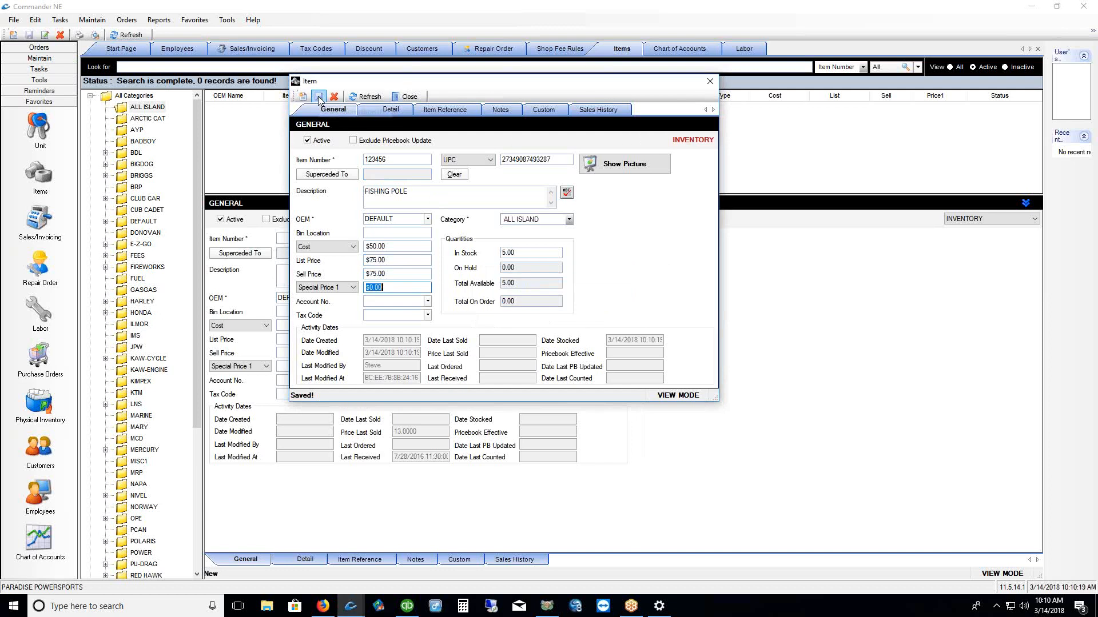
pyautogui.click(405, 97)
# Search items for 123456 to show only FISHING POLE, then close its row menu without printing
pyautogui.click(172, 69)
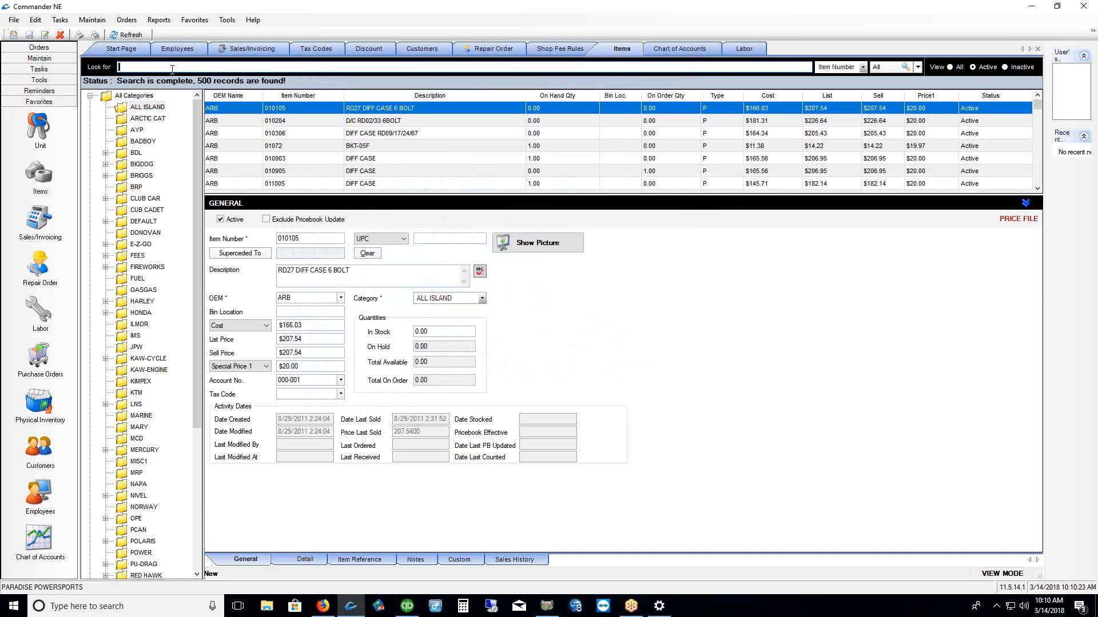
pyautogui.write('123456')
pyautogui.press('Return')
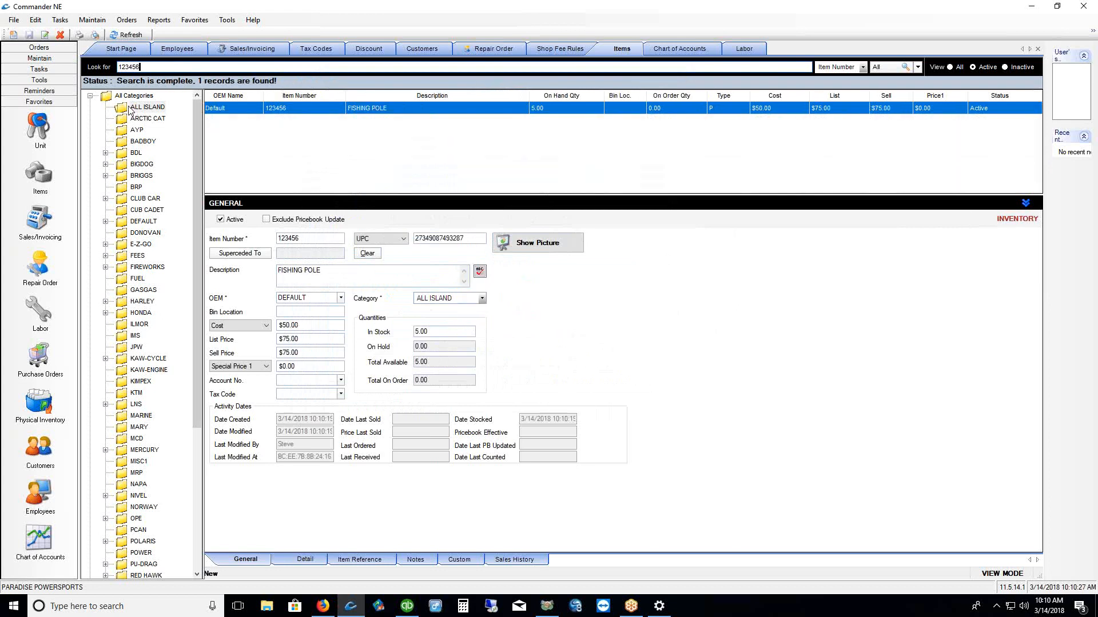
pyautogui.rightClick(380, 111)
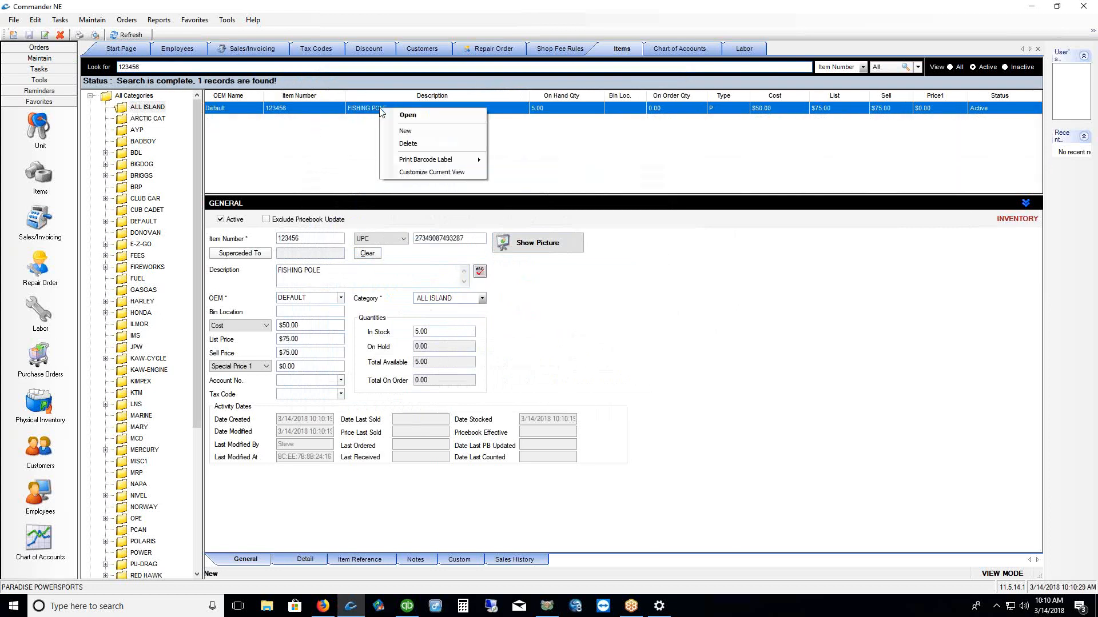
pyautogui.moveTo(477, 160)
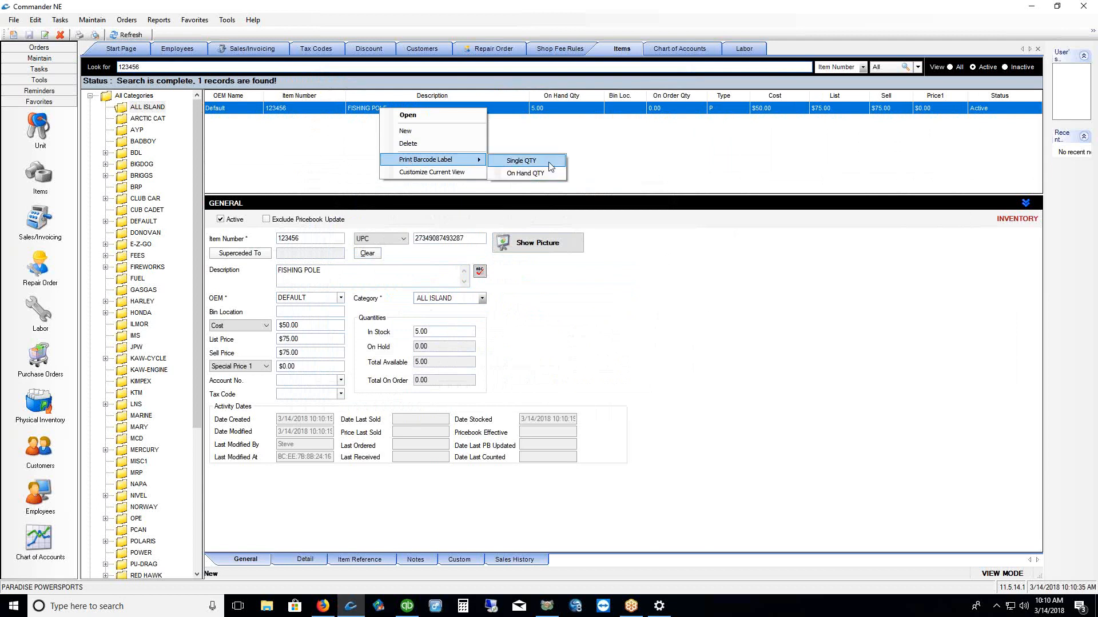
pyautogui.click(613, 155)
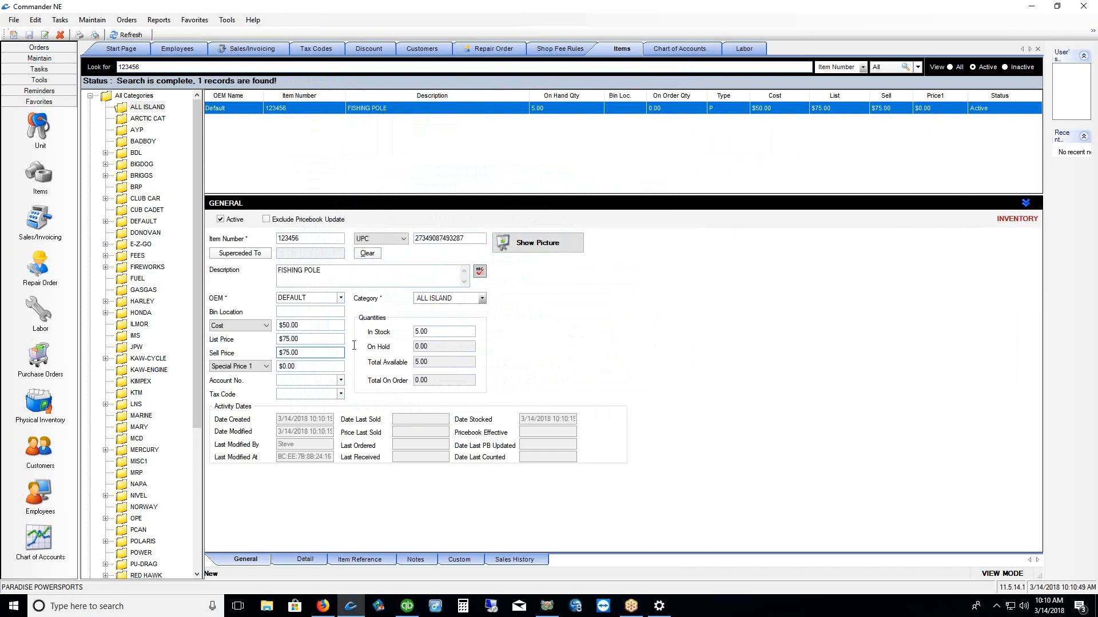
# Change the FISHING POLE cost from $50.00 to $60.00 and save, recalculating average cost
pyautogui.click(297, 324)
pyautogui.moveTo(253, 324); pyautogui.dragTo(252, 326)
pyautogui.write('60')
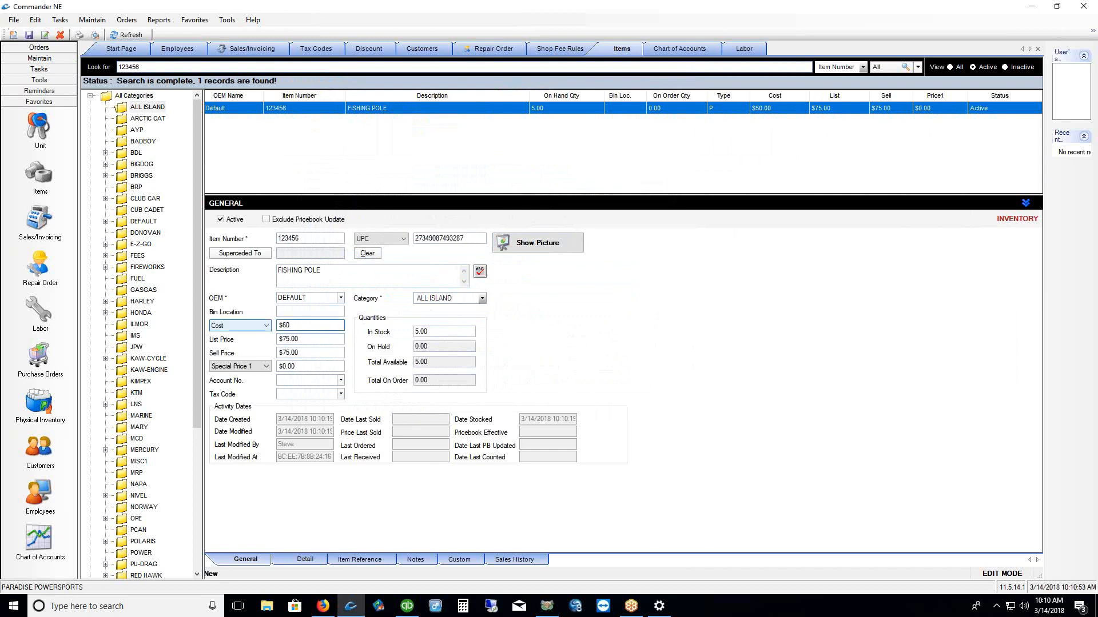
pyautogui.click(29, 34)
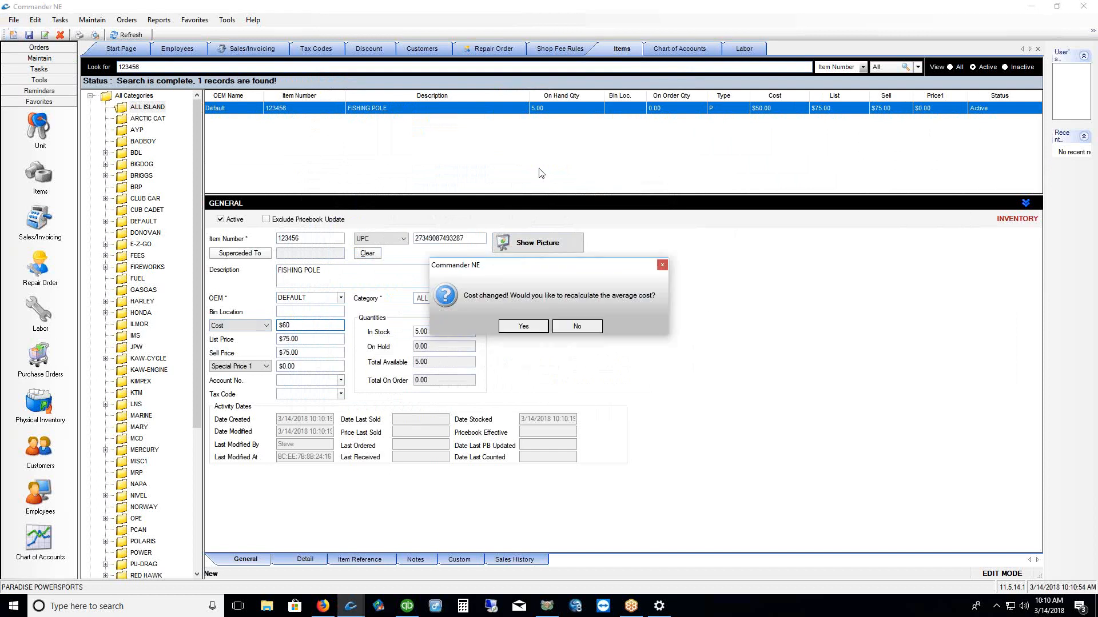
pyautogui.click(544, 327)
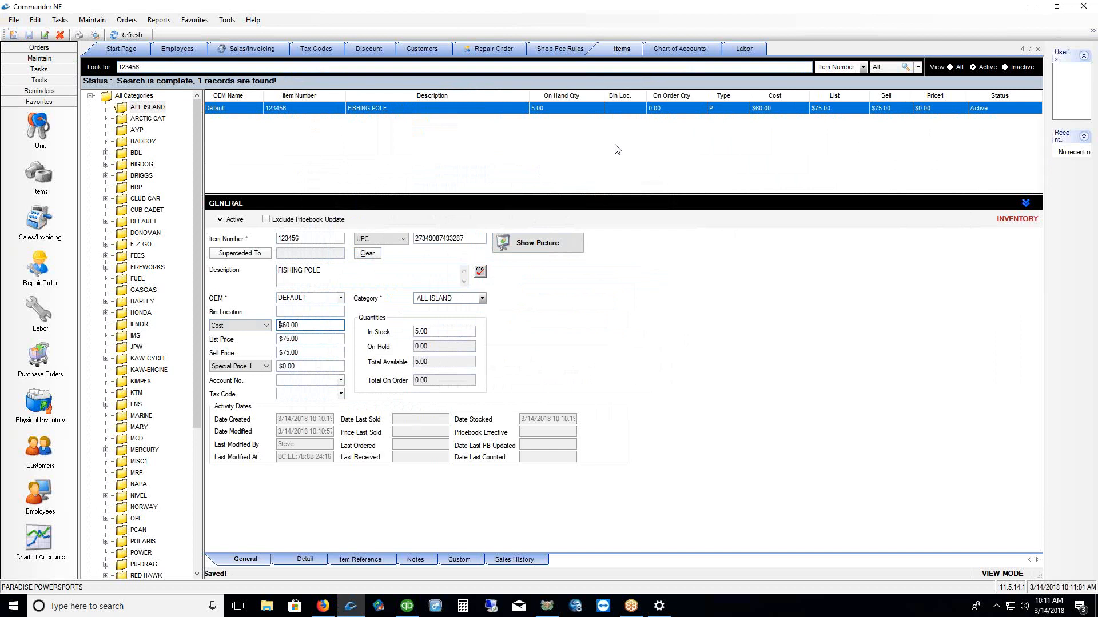
# Mark the item Exclude Pricebook Update and save the change
pyautogui.moveTo(304, 326); pyautogui.dragTo(276, 325)
pyautogui.click(267, 220)
pyautogui.click(29, 34)
pyautogui.click(12, 610)
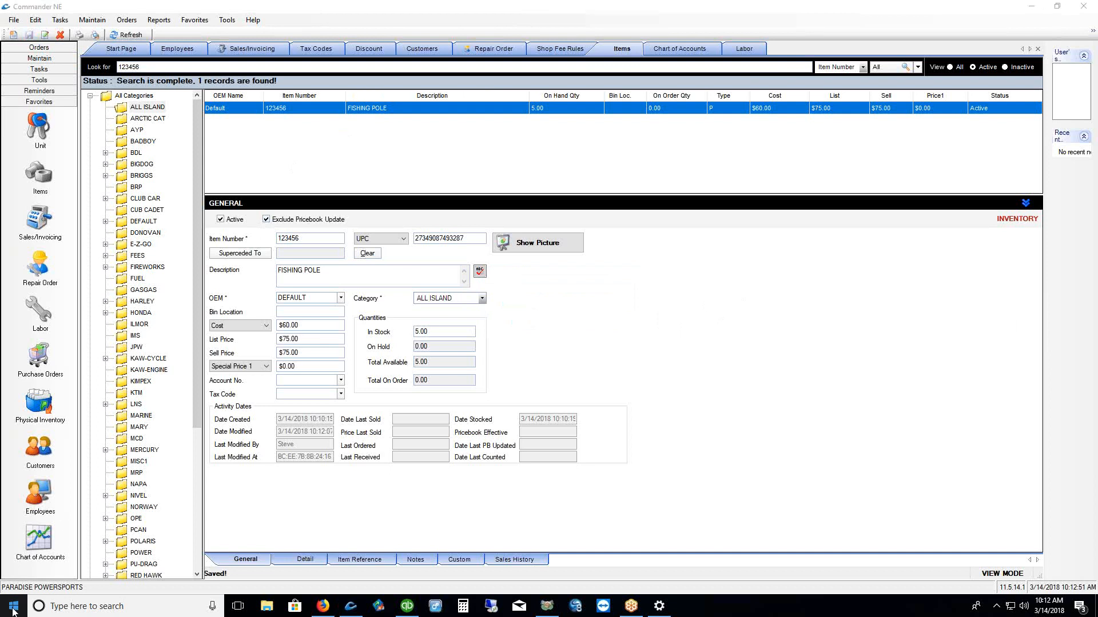
# Show the desktop and launch Commander Pricefiles Loader, nudging its window higher
pyautogui.click(41, 597)
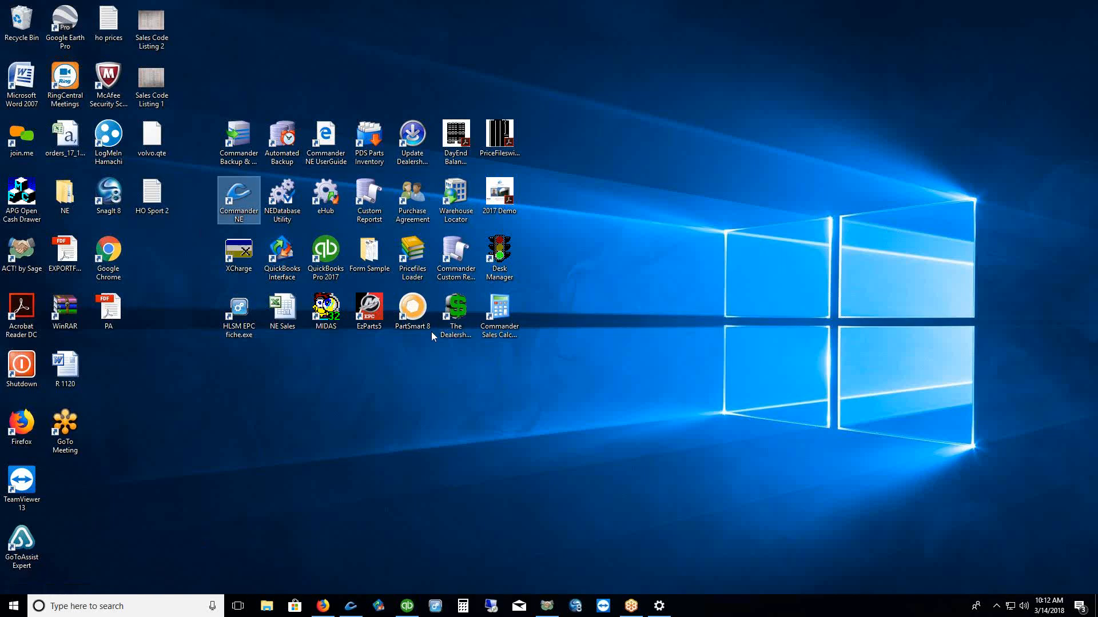
pyautogui.moveTo(413, 255); pyautogui.dragTo(692, 216)
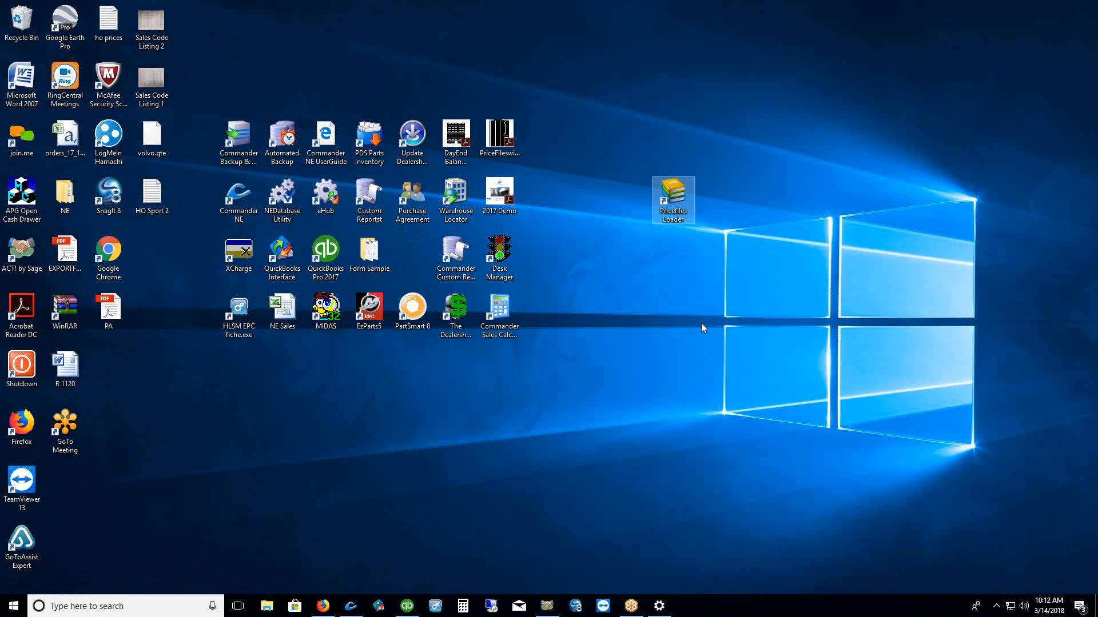
pyautogui.doubleClick(679, 196)
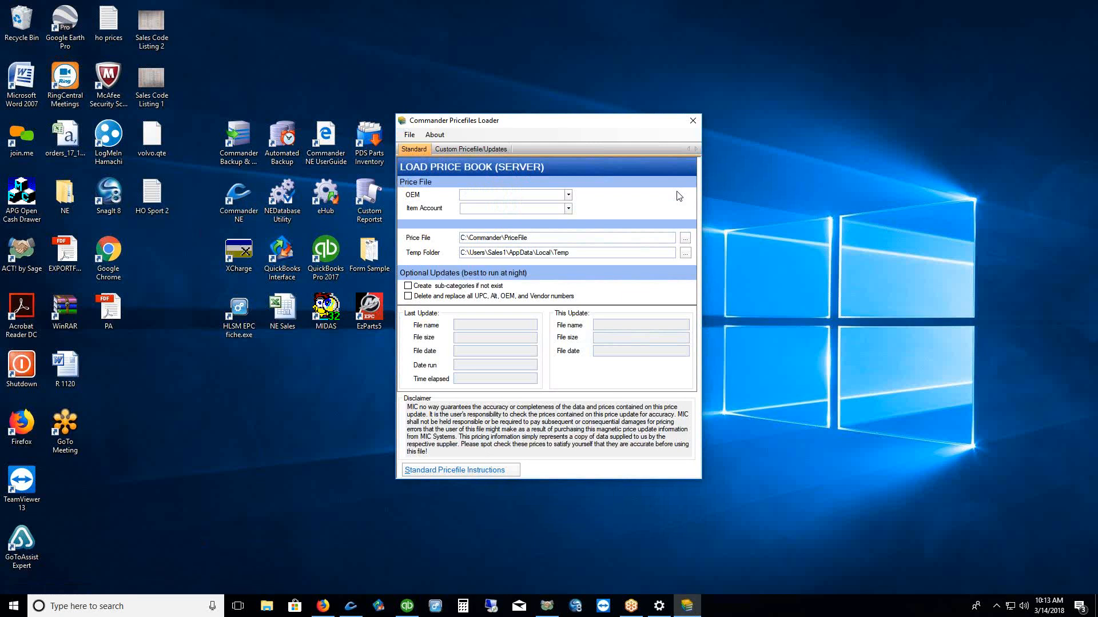
pyautogui.moveTo(582, 126); pyautogui.dragTo(586, 84)
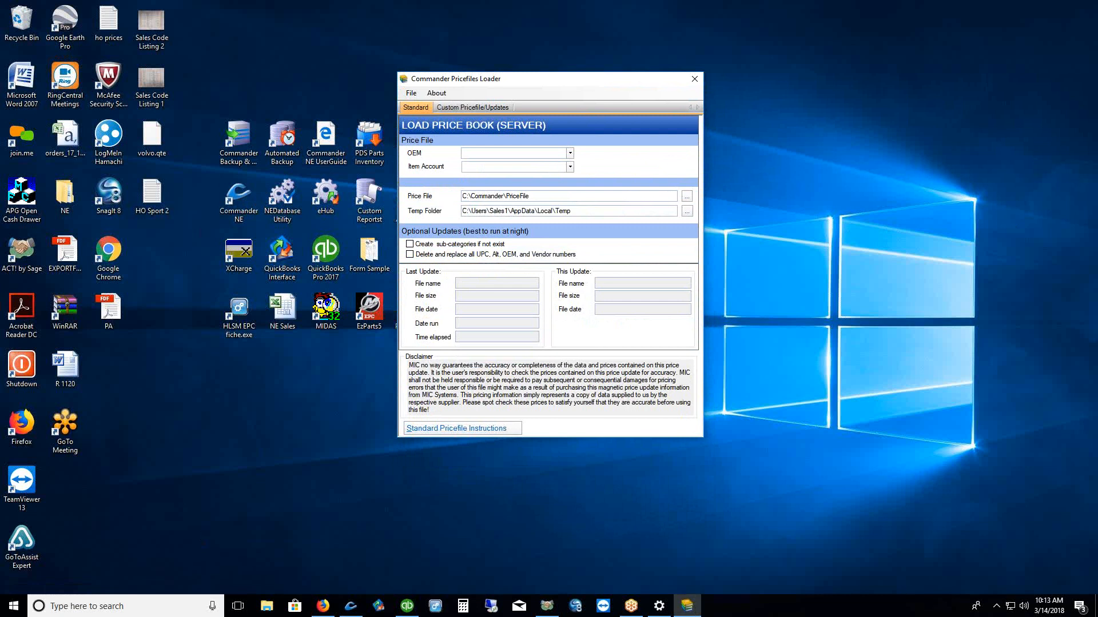
# Look at the Custom Pricefile/Updates tab, return to Standard, and drop down the OEM price book list
pyautogui.moveTo(416, 111); pyautogui.dragTo(371, 73)
pyautogui.moveTo(509, 110); pyautogui.dragTo(549, 76)
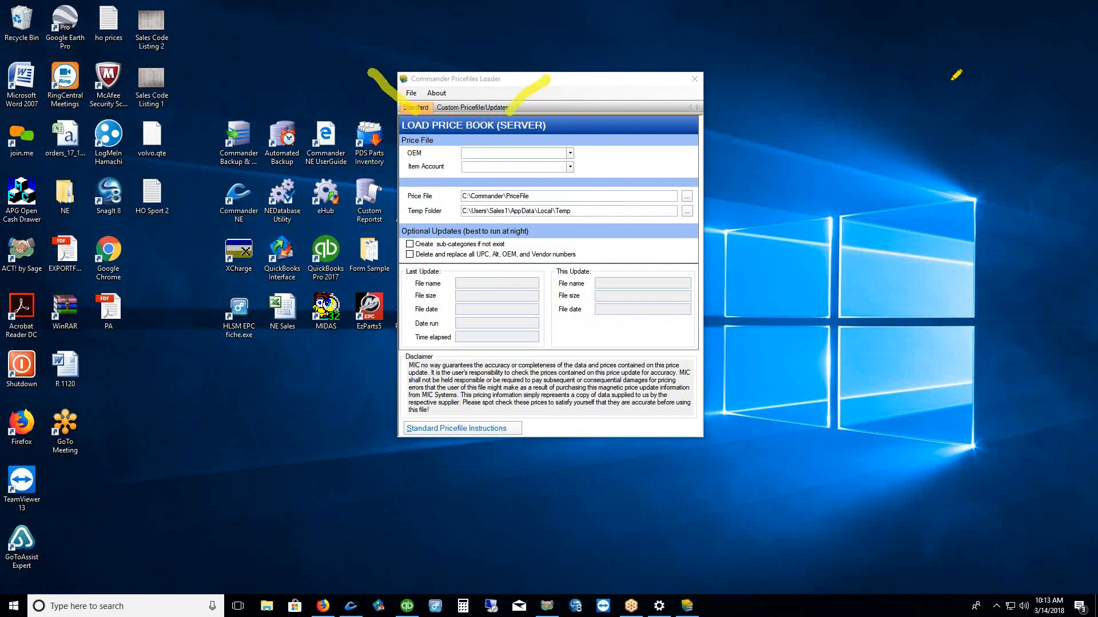
pyautogui.press('Escape')
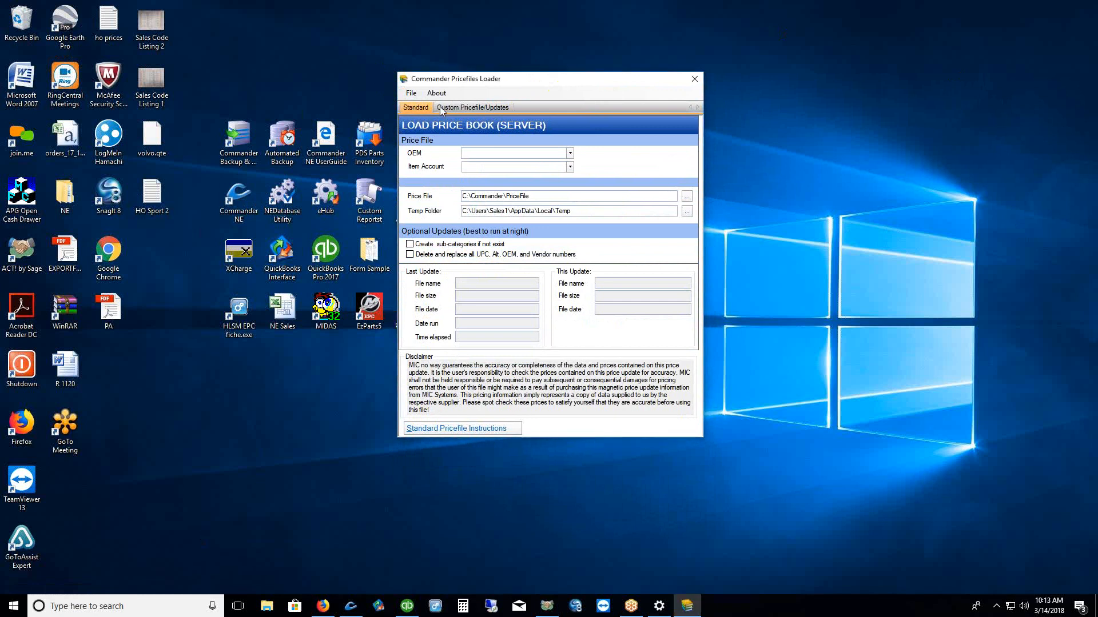
pyautogui.click(464, 108)
pyautogui.click(414, 109)
pyautogui.click(570, 153)
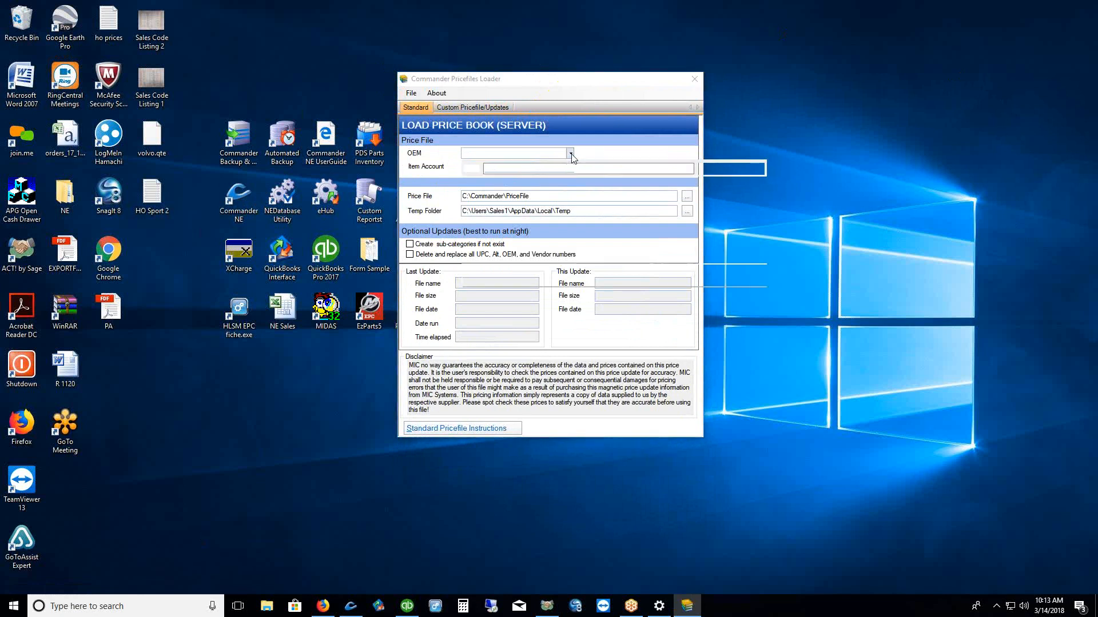
# Choose KAW-CYCLE as the OEM and check the server for price book updates
pyautogui.click(489, 259)
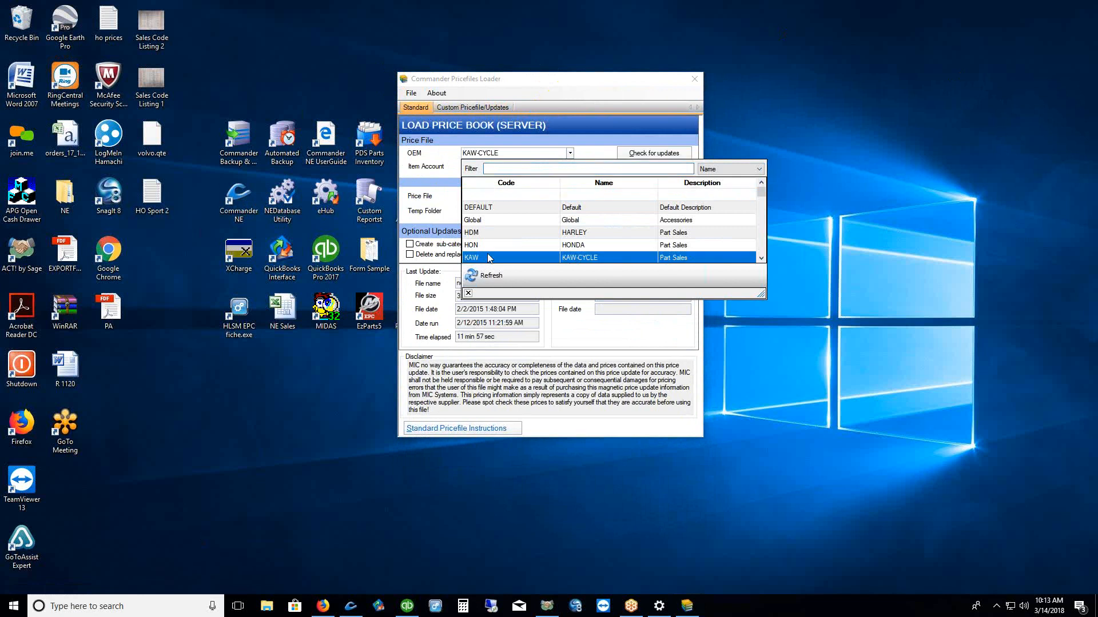
pyautogui.click(467, 293)
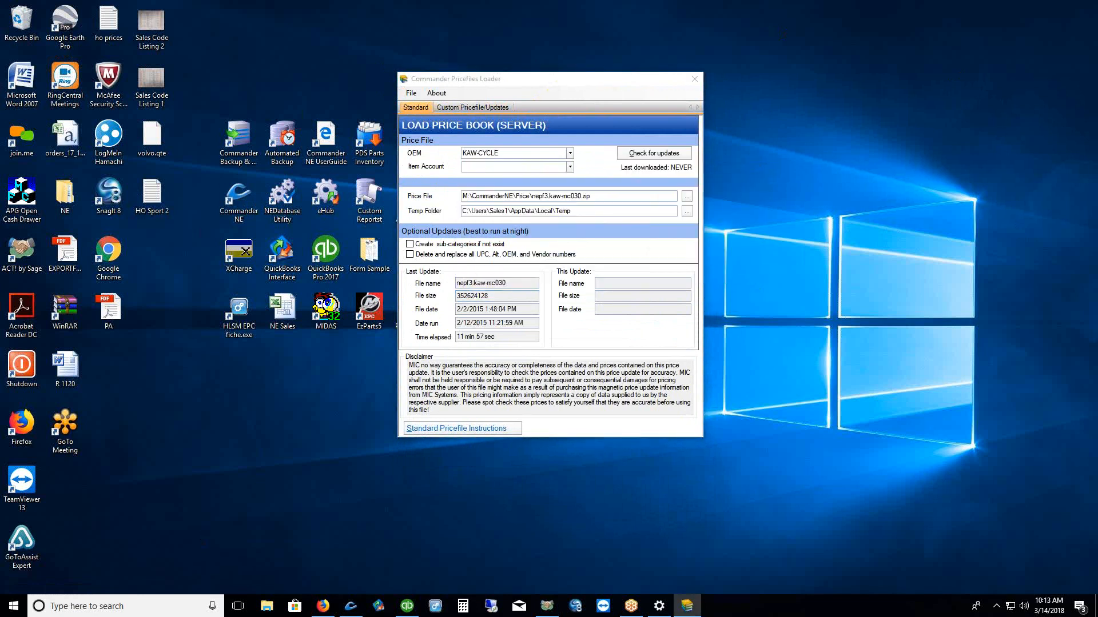
pyautogui.moveTo(632, 129)
pyautogui.mouseDown()
pyautogui.moveTo(605, 140)
pyautogui.moveTo(699, 178)
pyautogui.moveTo(651, 125)
pyautogui.moveTo(635, 129)
pyautogui.mouseUp()
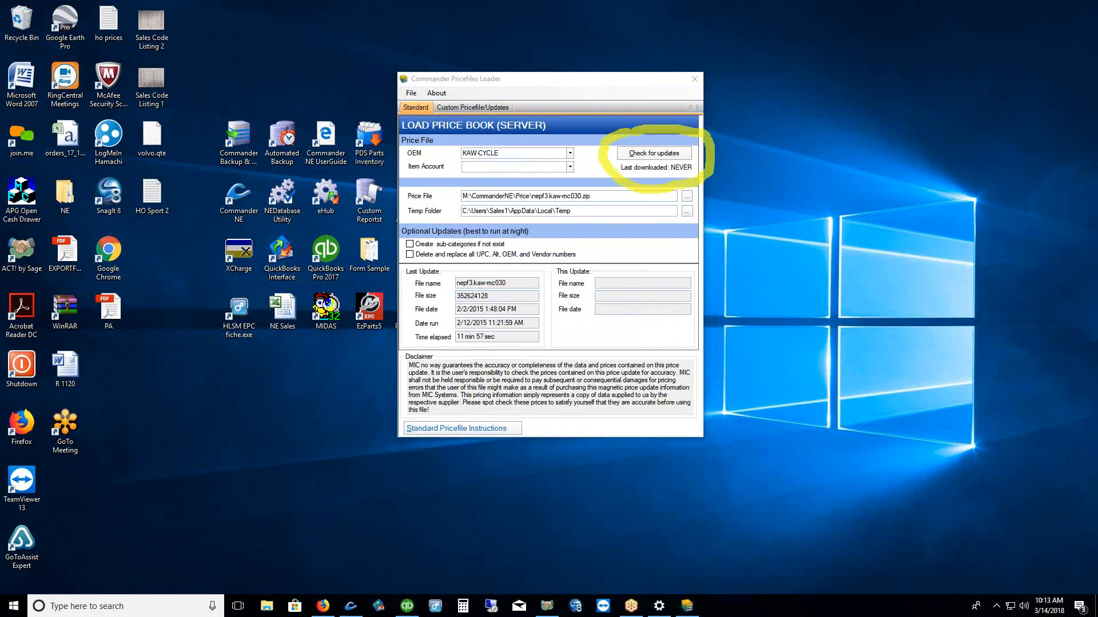
pyautogui.press('Escape')
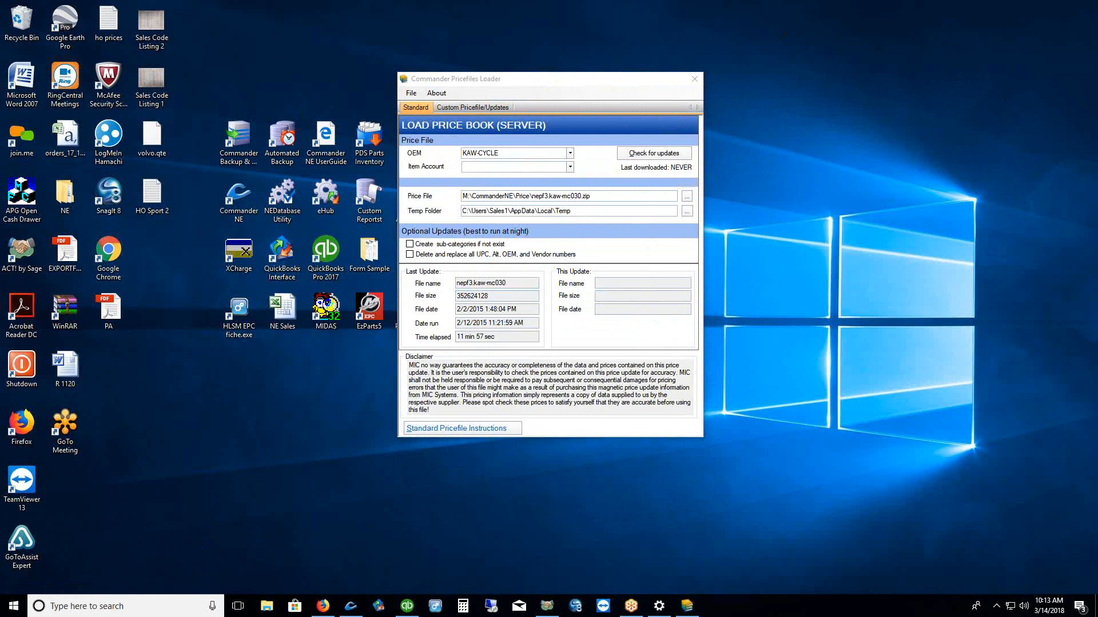
pyautogui.click(656, 155)
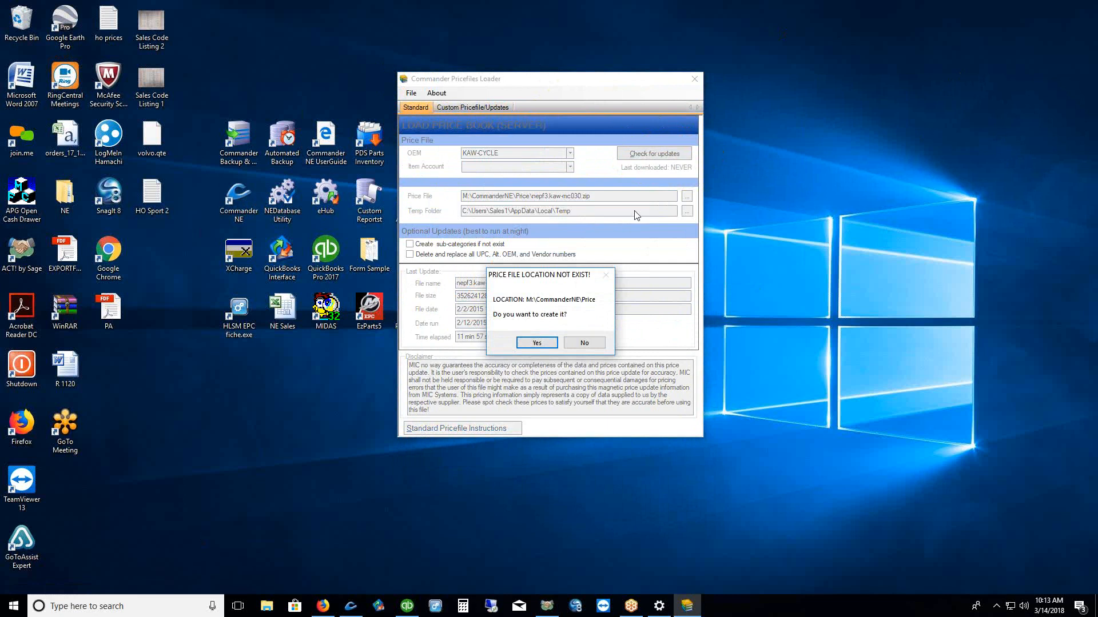
# Create the missing M:\CommanderNE\Price location and dismiss the Partially Downloaded notice
pyautogui.click(536, 345)
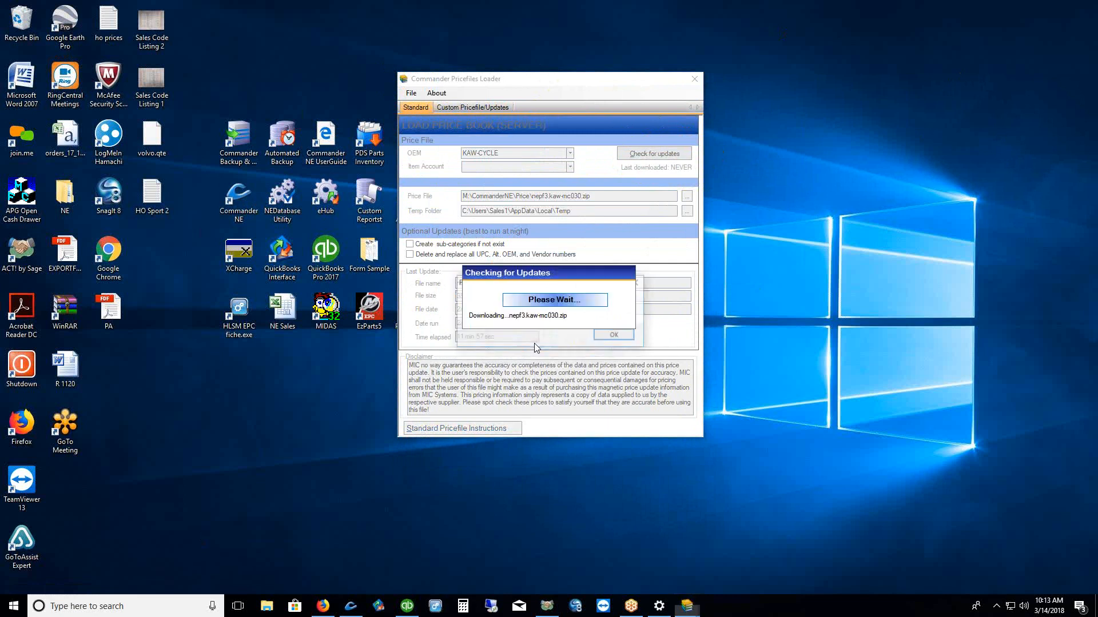
pyautogui.click(596, 335)
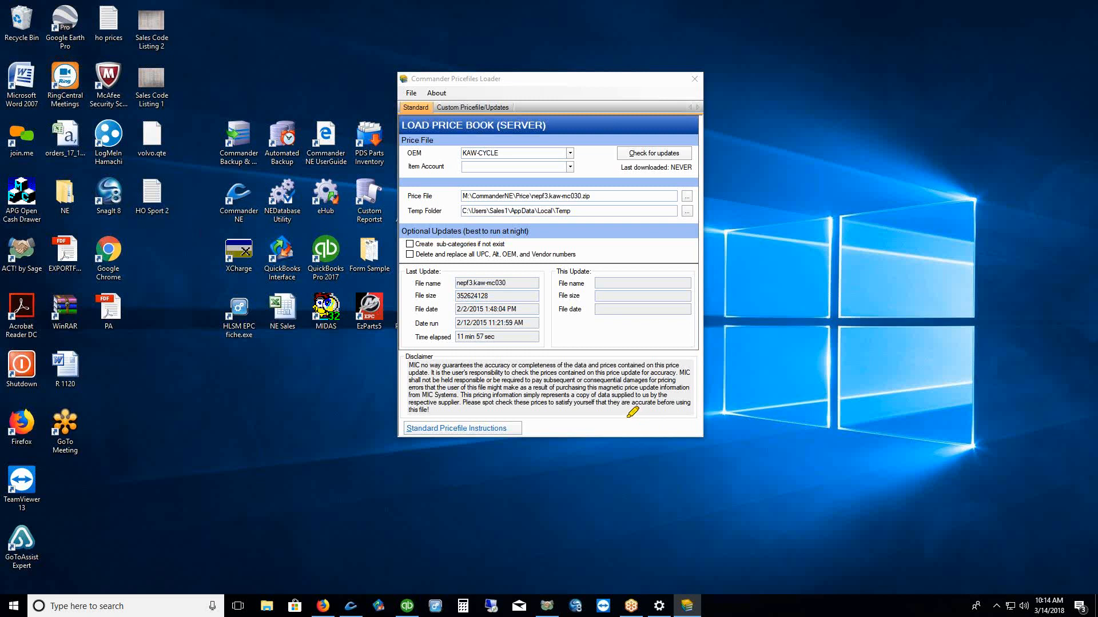
pyautogui.moveTo(629, 426)
pyautogui.mouseDown()
pyautogui.moveTo(658, 439)
pyautogui.moveTo(694, 428)
pyautogui.moveTo(689, 415)
pyautogui.moveTo(626, 418)
pyautogui.mouseUp()
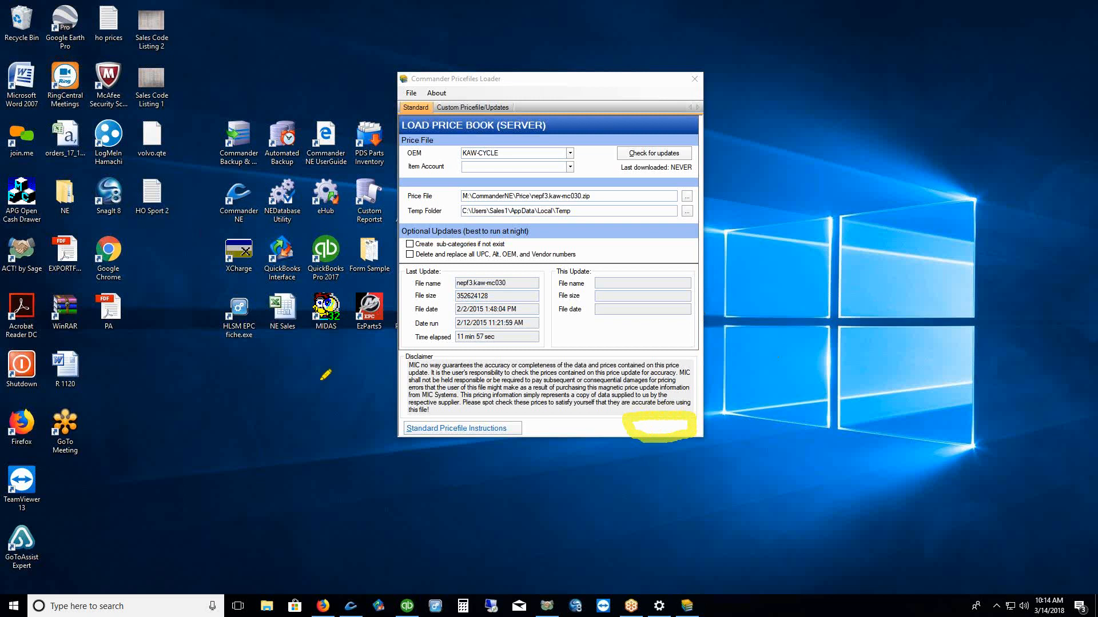
pyautogui.moveTo(400, 354)
pyautogui.mouseDown()
pyautogui.moveTo(395, 405)
pyautogui.moveTo(406, 415)
pyautogui.mouseUp()
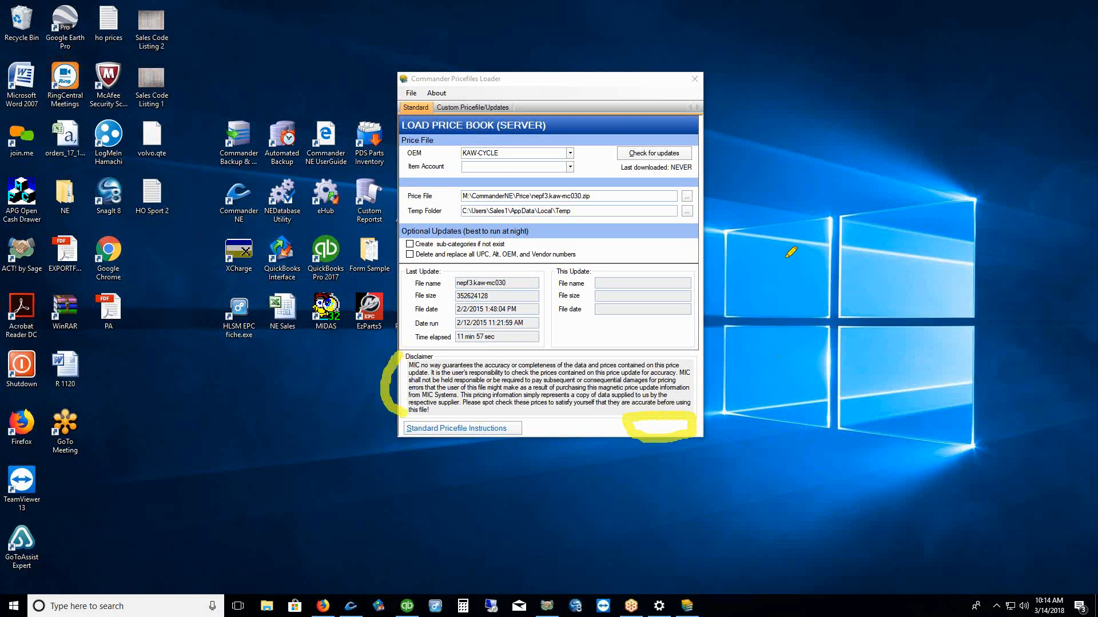
pyautogui.press('Escape')
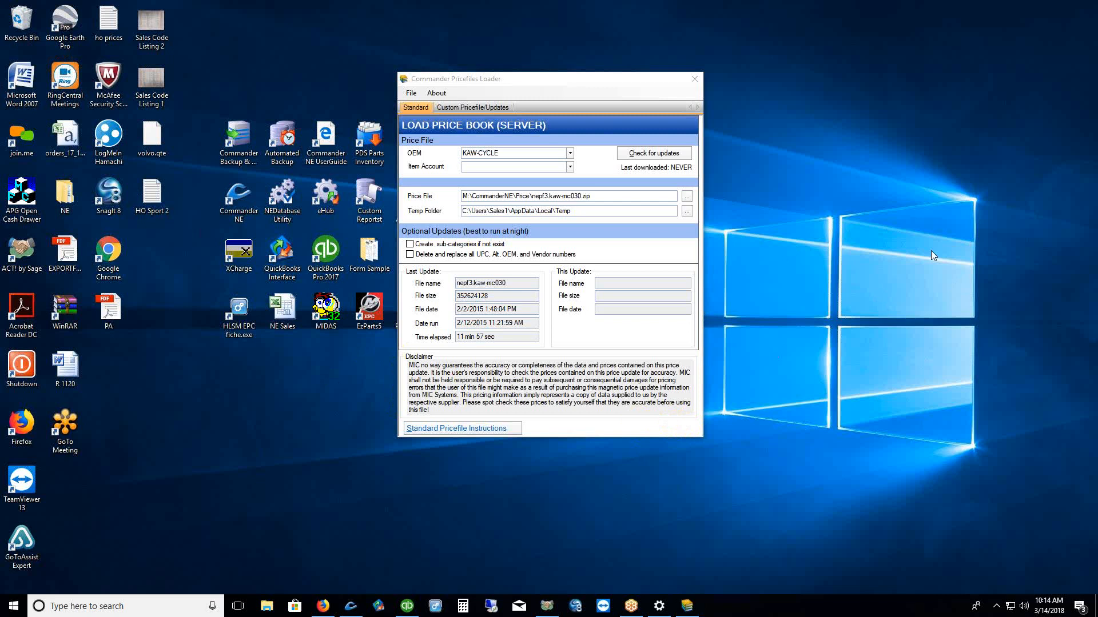
# Review the Custom Pricefile/Updates settings and PriceFile Mapping formats, then close the loader
pyautogui.click(468, 109)
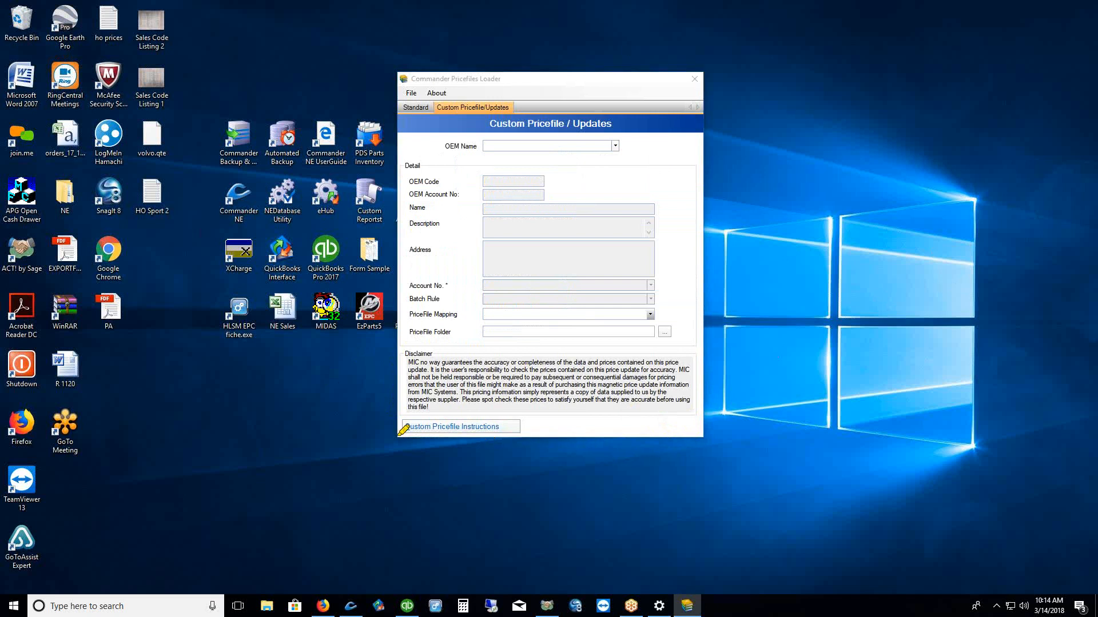
pyautogui.moveTo(403, 440); pyautogui.dragTo(513, 440)
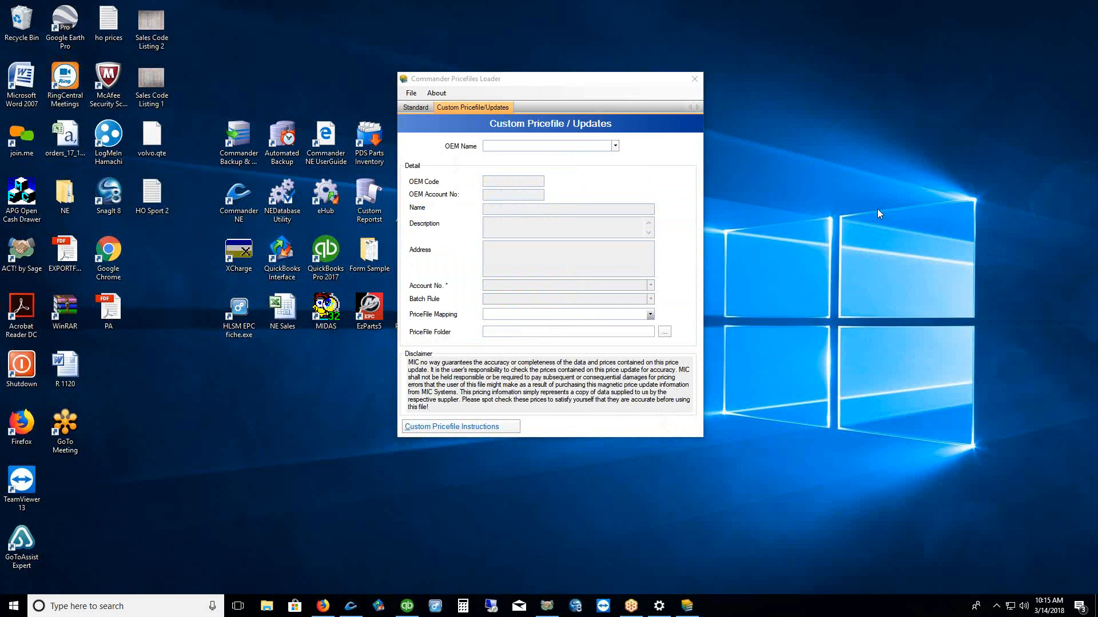
pyautogui.click(650, 314)
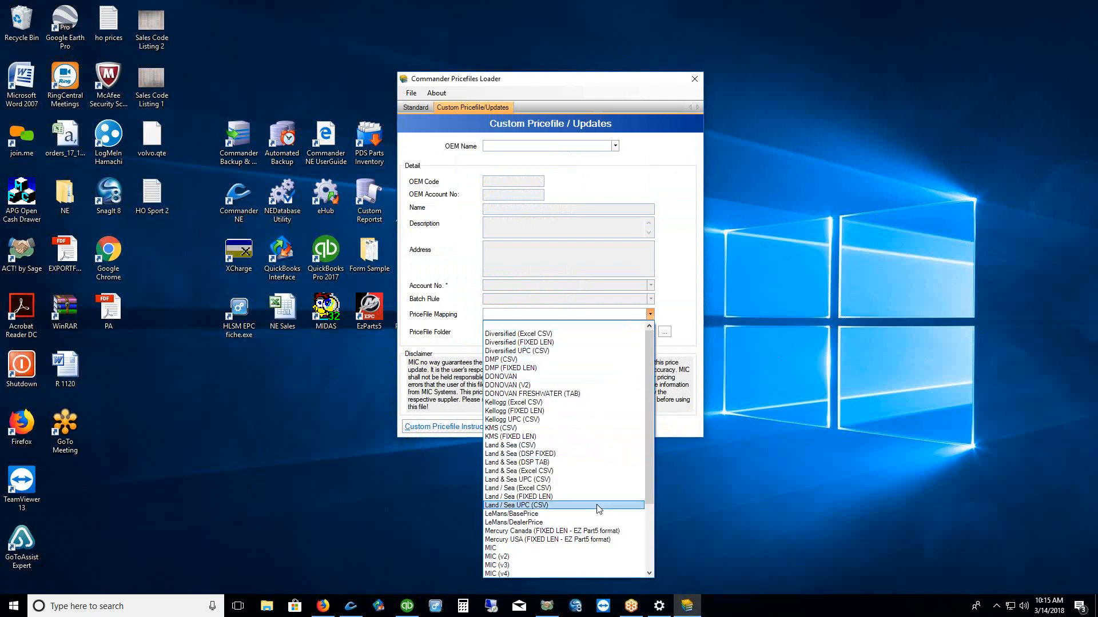
pyautogui.click(785, 444)
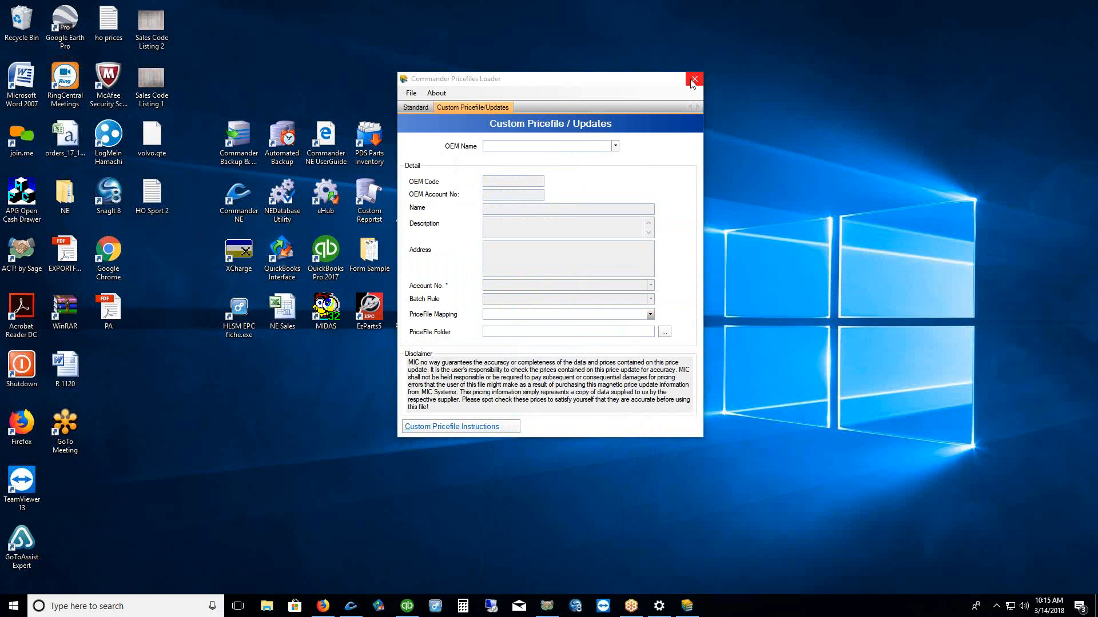
pyautogui.click(693, 81)
pyautogui.moveTo(673, 197); pyautogui.dragTo(426, 248)
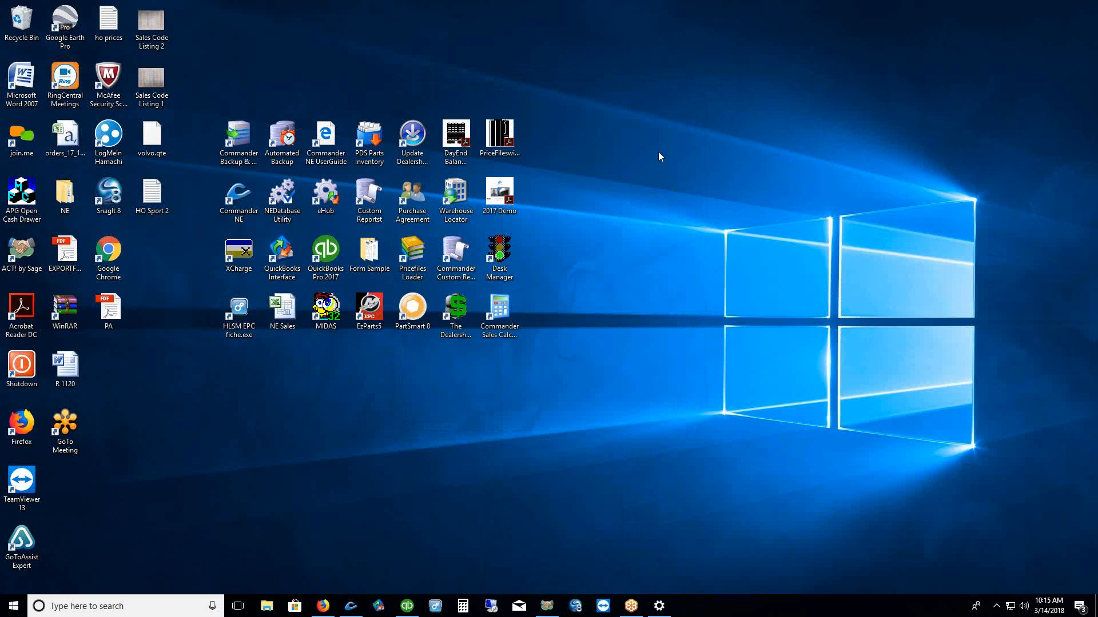
# Restore Commander NE and uncheck Exclude Pricebook Update on the FISHING POLE item
pyautogui.click(351, 606)
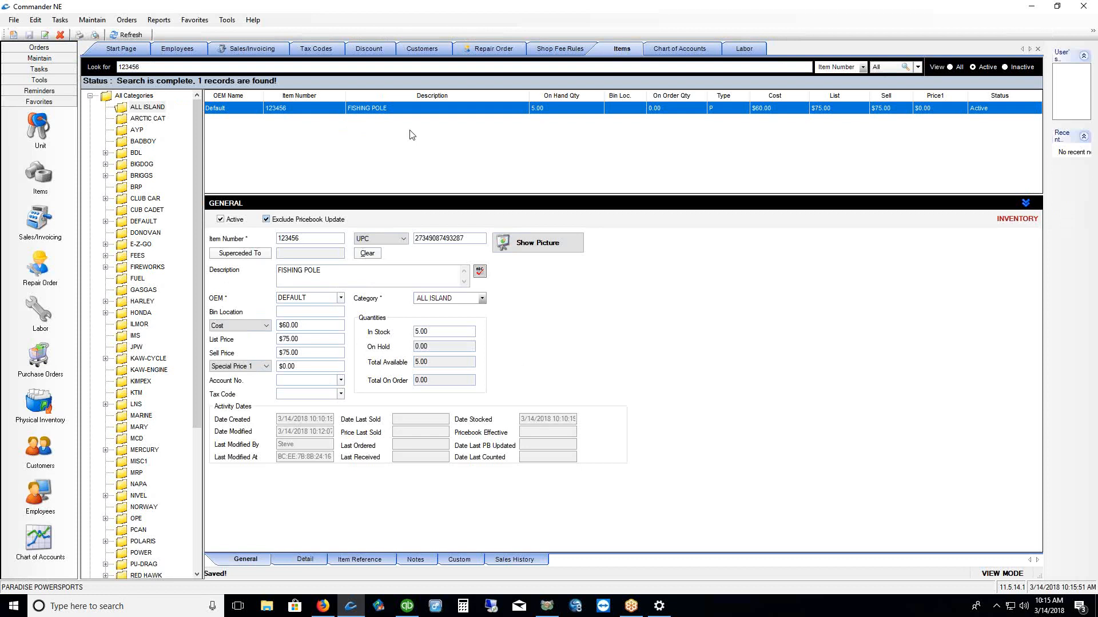
pyautogui.moveTo(436, 195); pyautogui.dragTo(429, 161)
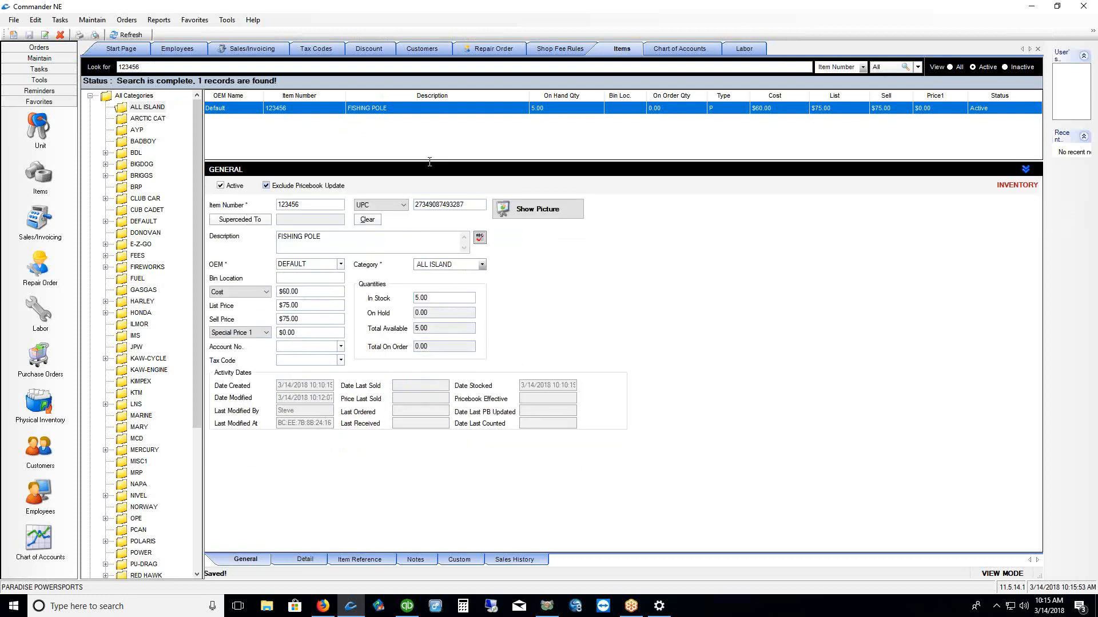
pyautogui.click(266, 186)
pyautogui.click(266, 185)
pyautogui.click(122, 108)
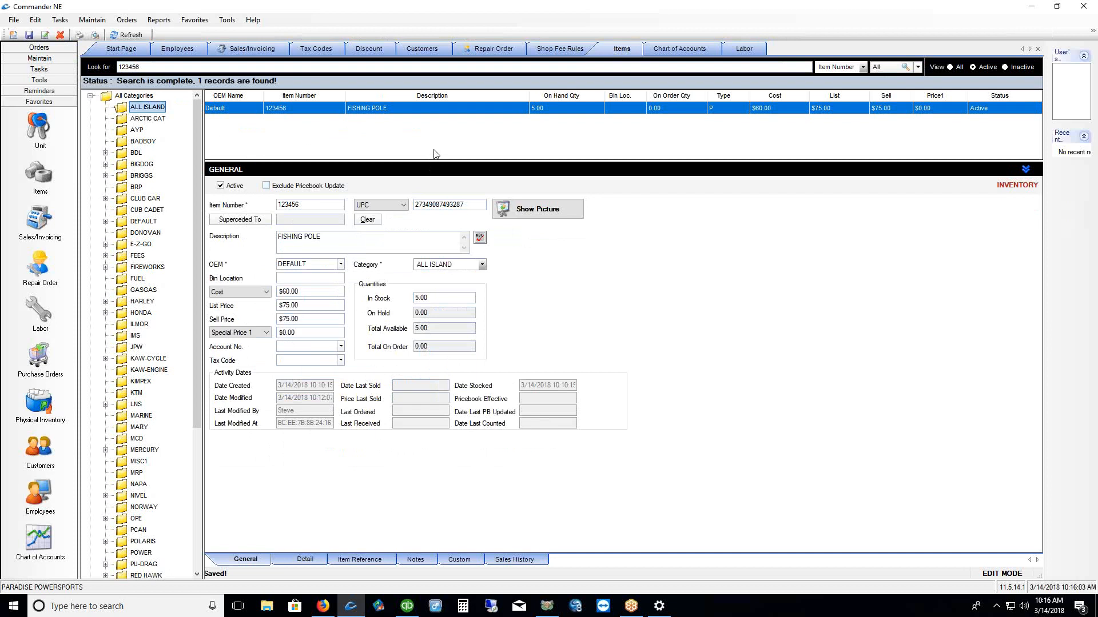
# Open the ALL ISLAND category details and list its batch rules, currently GP PERCENT
pyautogui.rightClick(120, 109)
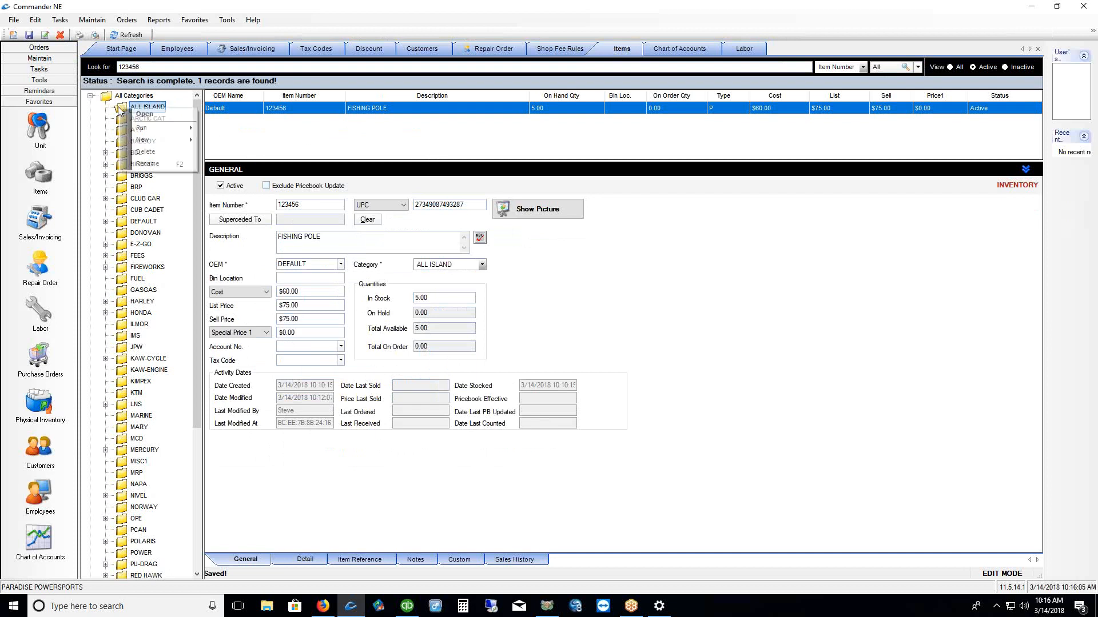
pyautogui.click(144, 115)
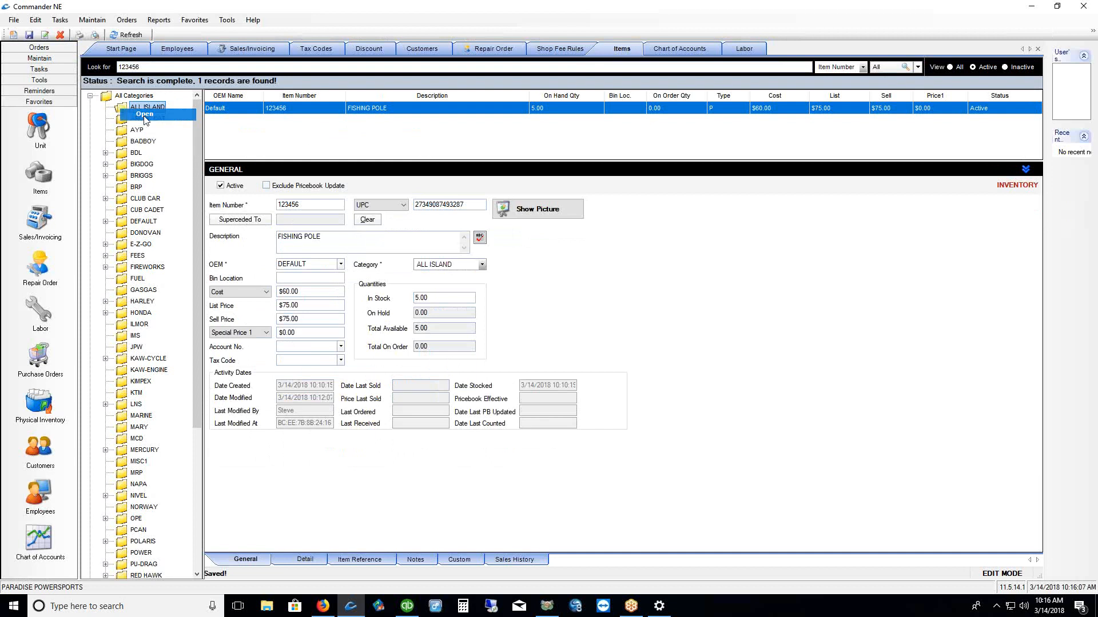
pyautogui.moveTo(258, 82); pyautogui.dragTo(368, 111)
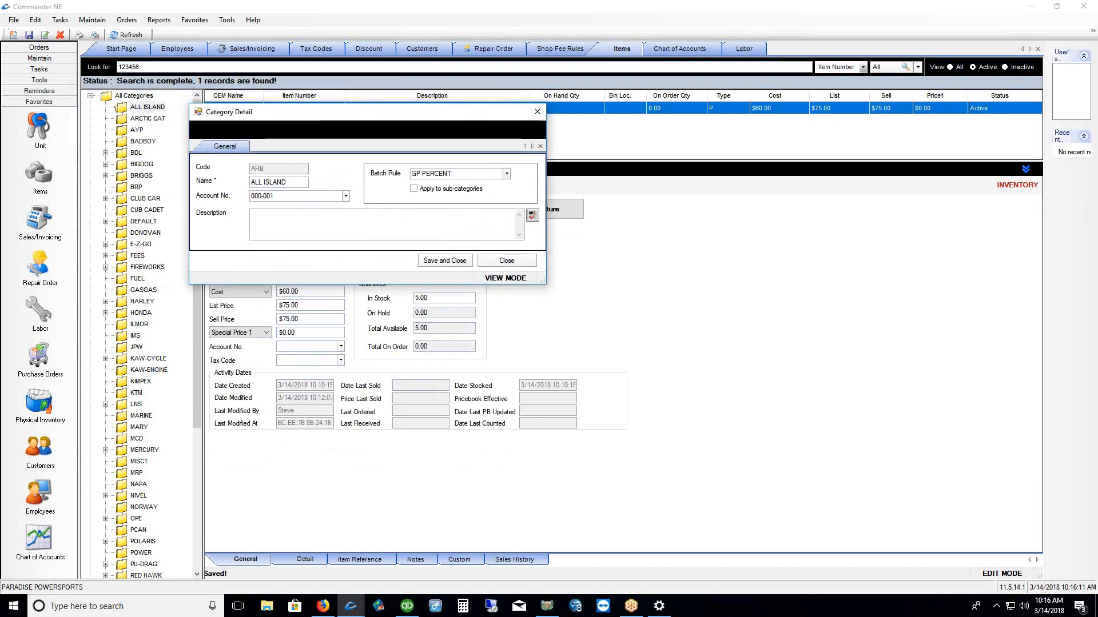
pyautogui.moveTo(369, 184); pyautogui.dragTo(399, 181)
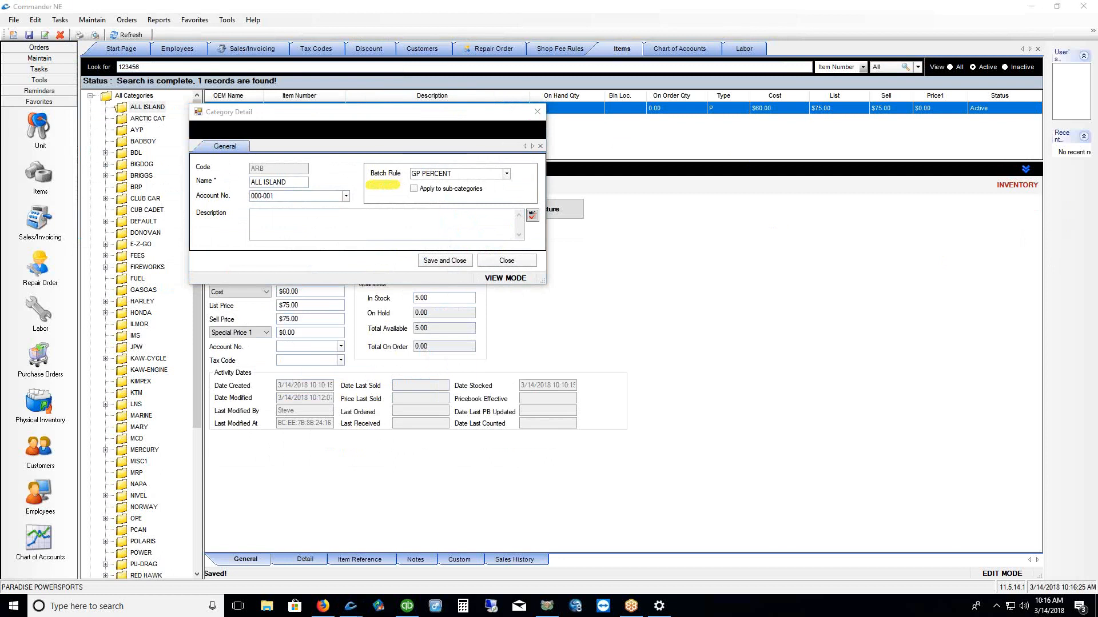
pyautogui.press('Escape')
pyautogui.click(506, 174)
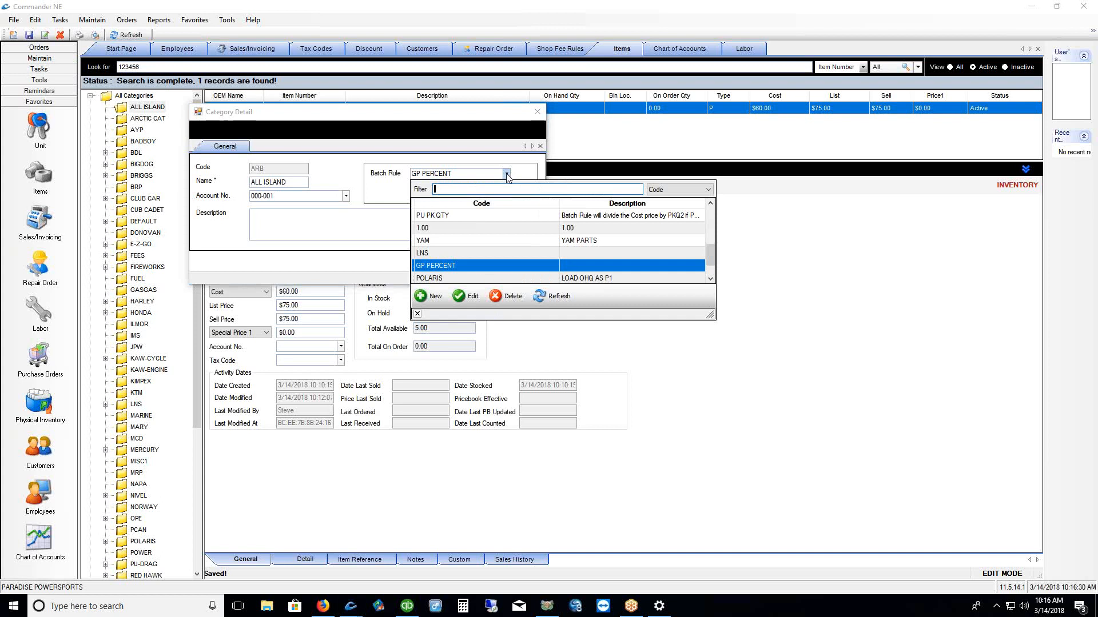
# Edit the GP PERCENT batch rule and begin a new price calculation formula under Pricing
pyautogui.click(470, 297)
pyautogui.moveTo(288, 105); pyautogui.dragTo(446, 101)
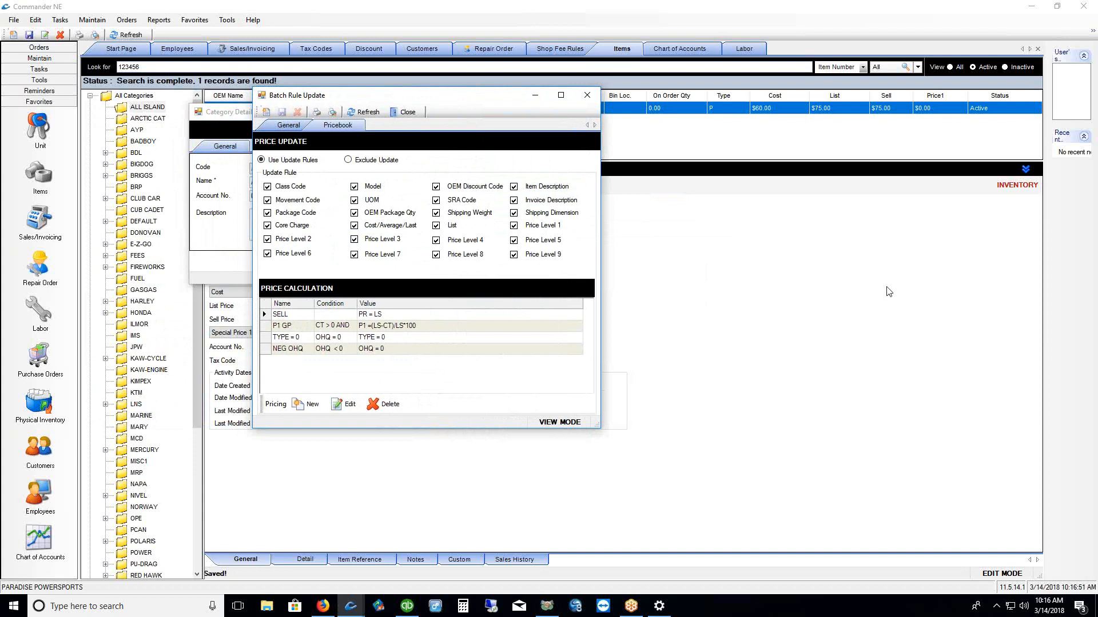
pyautogui.click(304, 407)
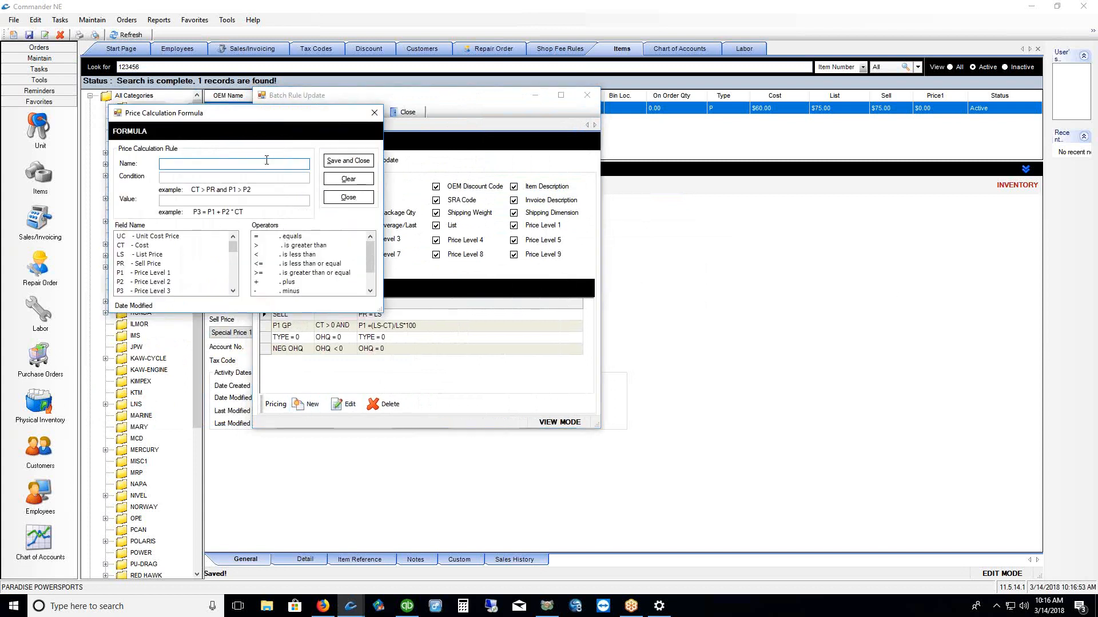
# Draft a COST formula with value CT = LS*0.7 (cost at 70% of list) and close it unsaved
pyautogui.moveTo(250, 117); pyautogui.dragTo(418, 156)
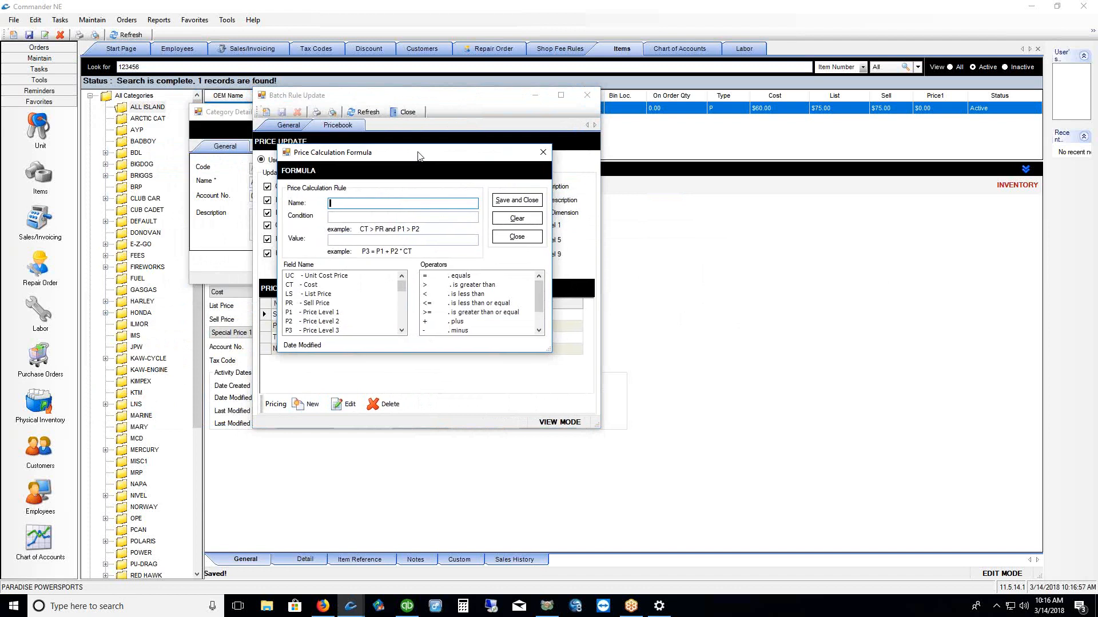
pyautogui.write('COST')
pyautogui.click(359, 243)
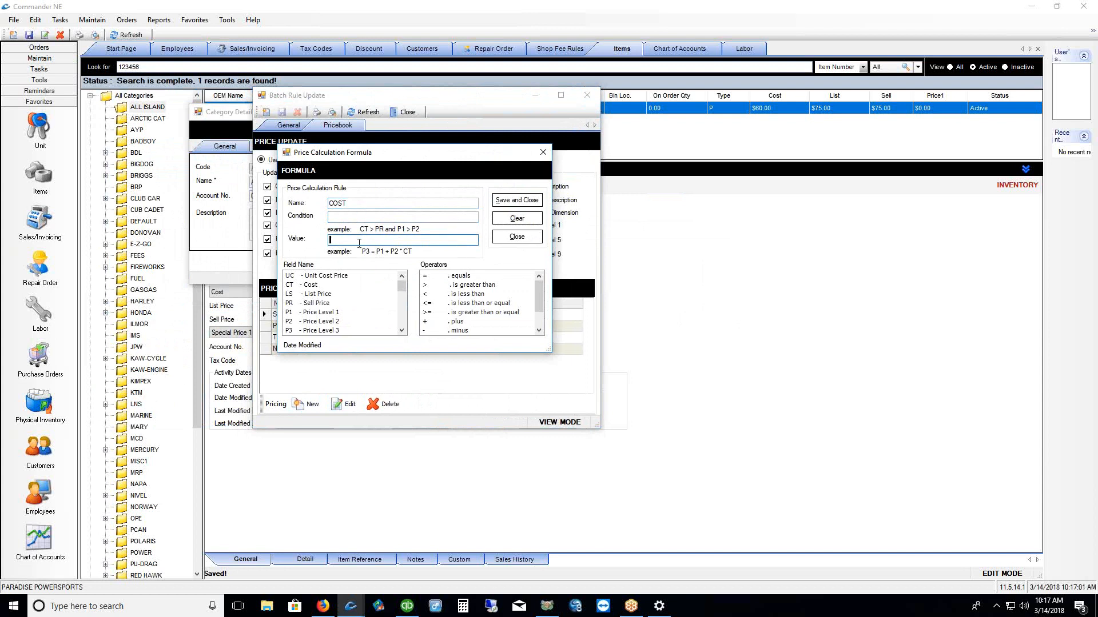
pyautogui.doubleClick(307, 284)
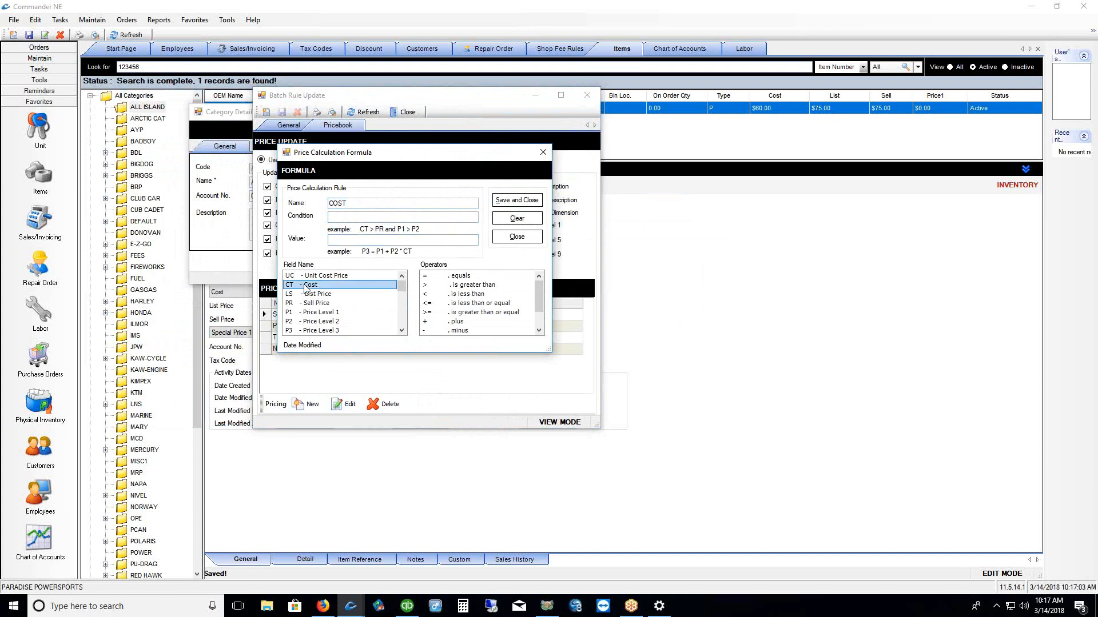
pyautogui.doubleClick(464, 276)
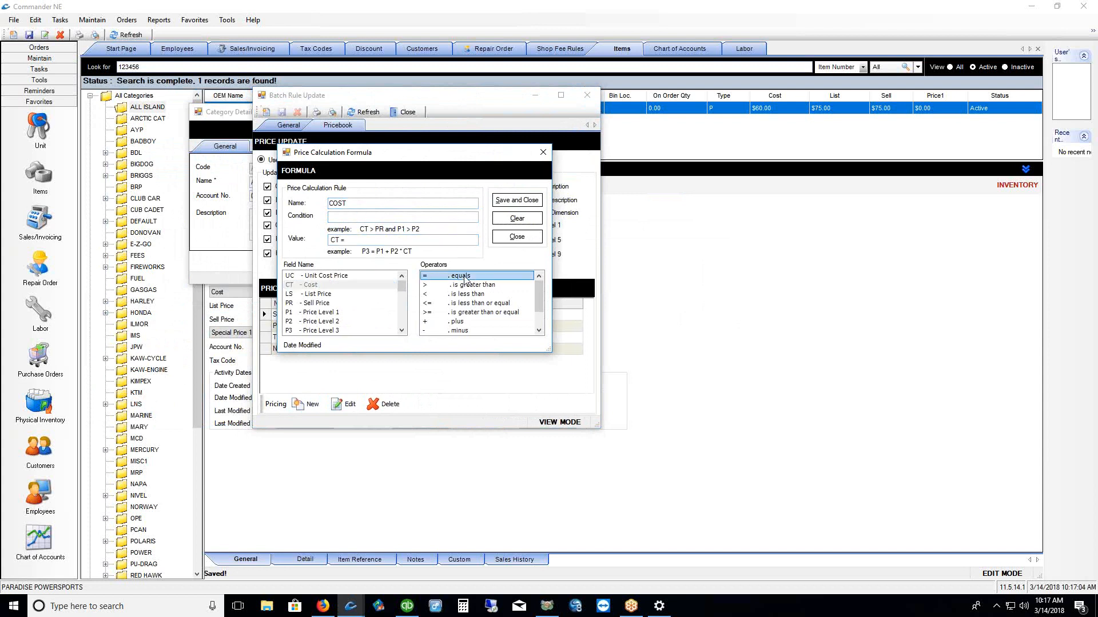
pyautogui.doubleClick(318, 294)
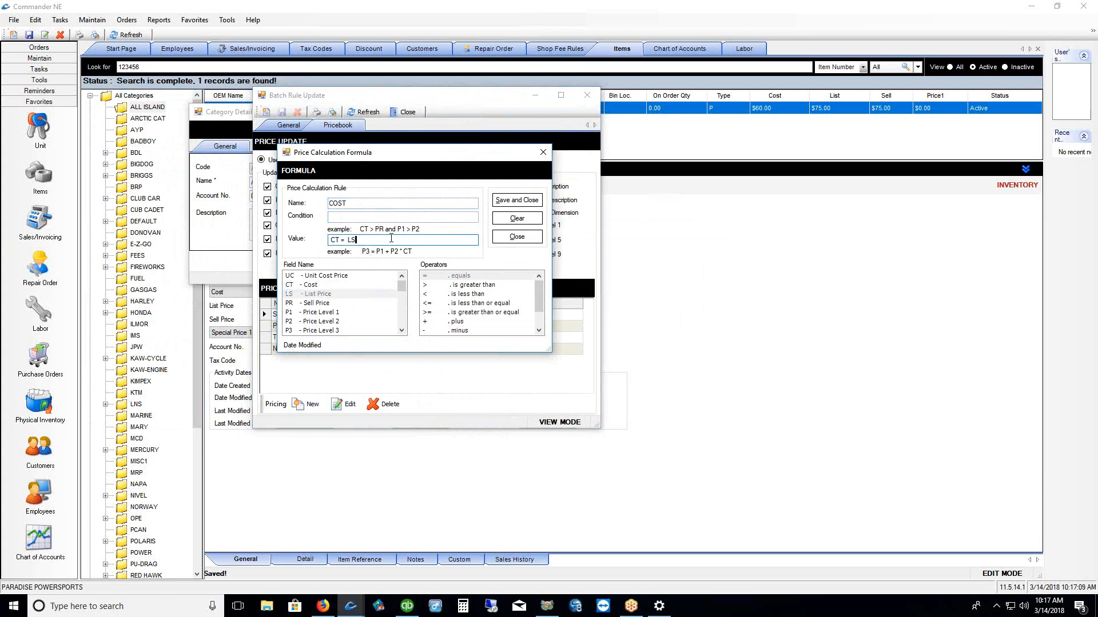
pyautogui.write('*0.7')
pyautogui.hotkey('ctrl', 'a')
pyautogui.click(528, 241)
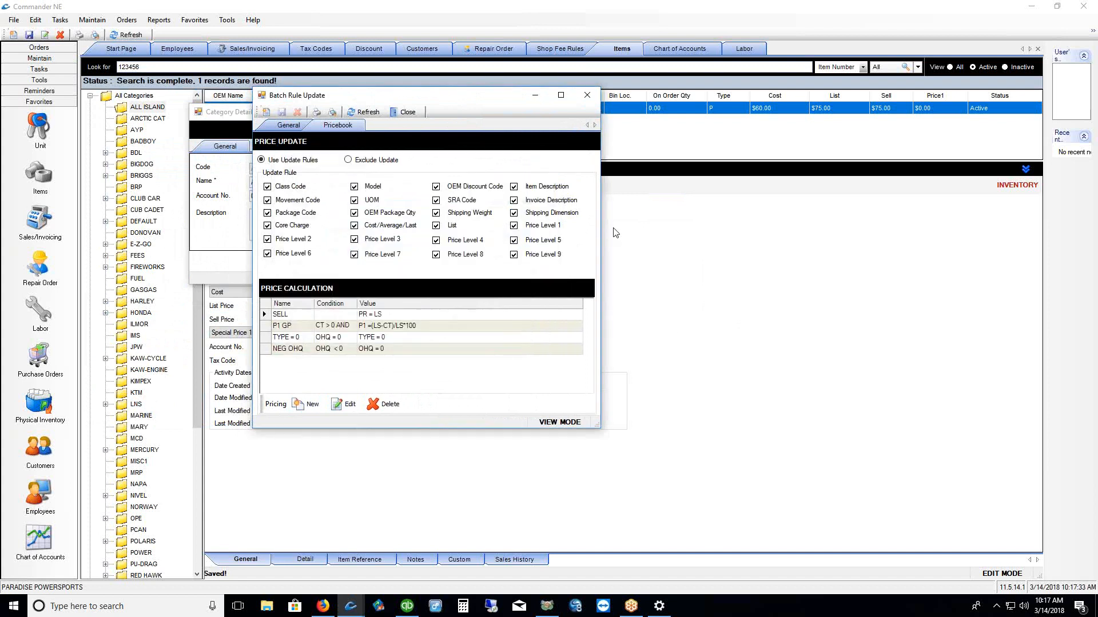
# Close the GP PERCENT batch rule and the ALL ISLAND category details, discarding changes both times
pyautogui.click(355, 227)
pyautogui.click(355, 227)
pyautogui.click(587, 95)
pyautogui.click(579, 326)
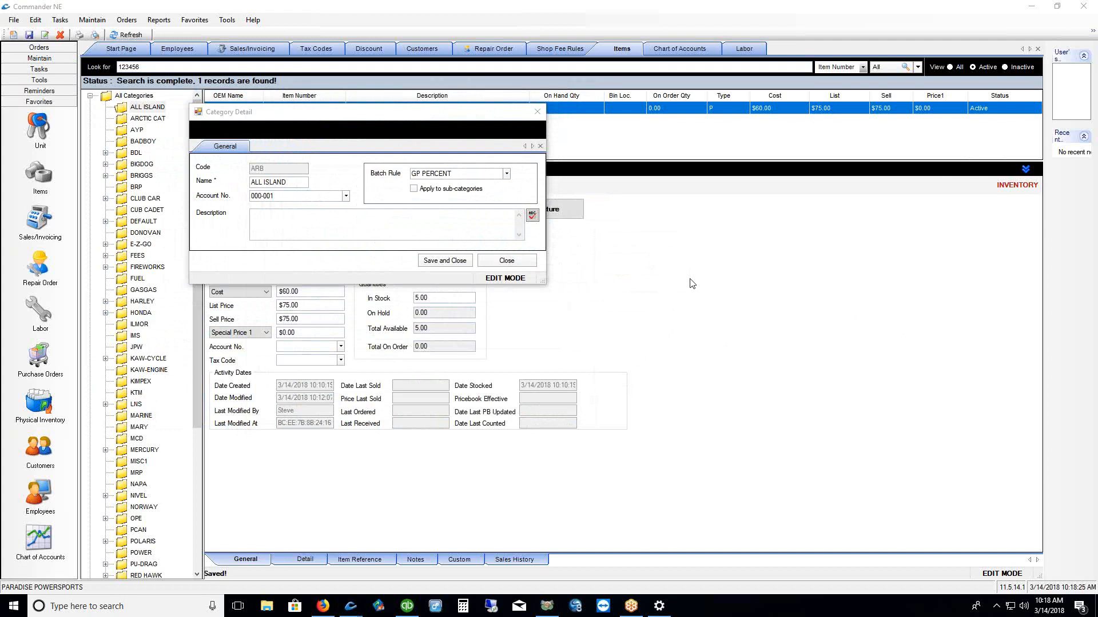
pyautogui.click(537, 112)
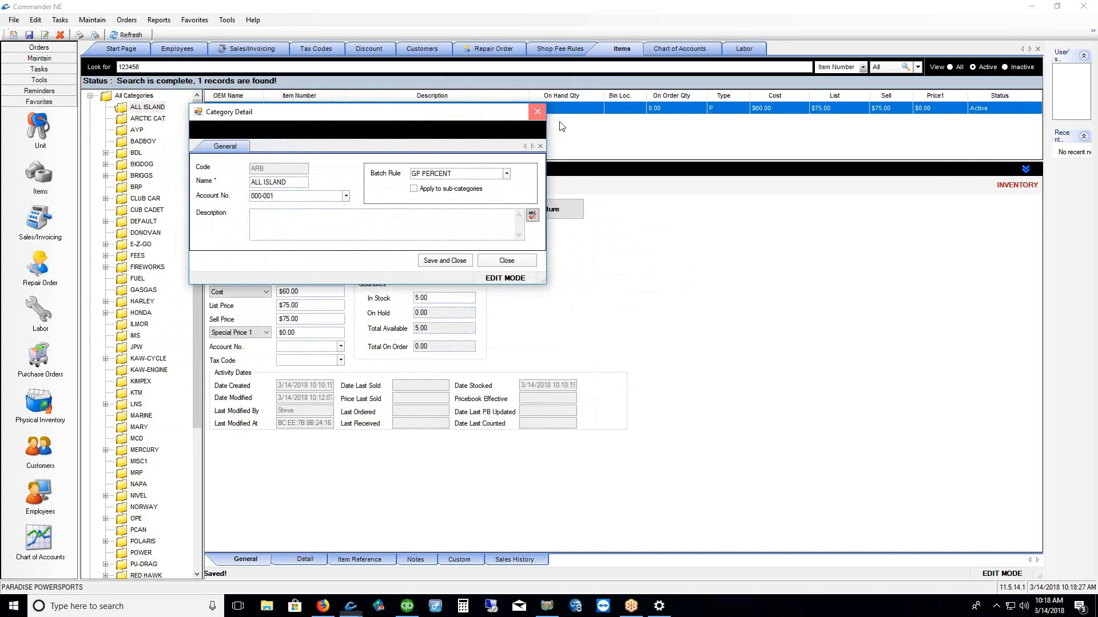
pyautogui.click(577, 326)
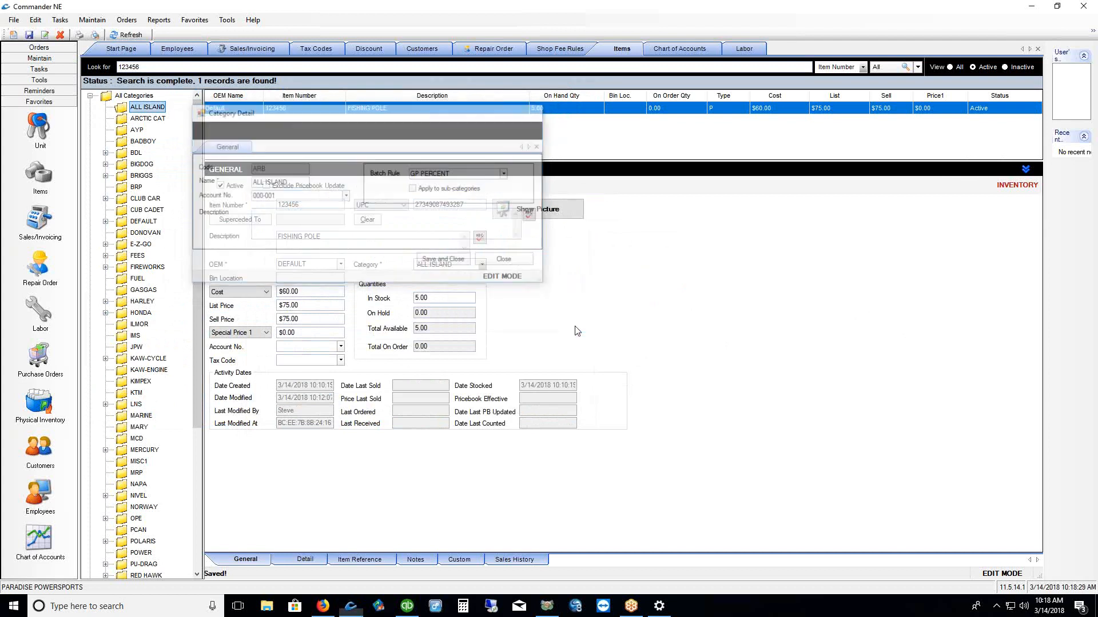
# Keep Special Price 1 at $0.00 and save the FISHING POLE item
pyautogui.click(266, 334)
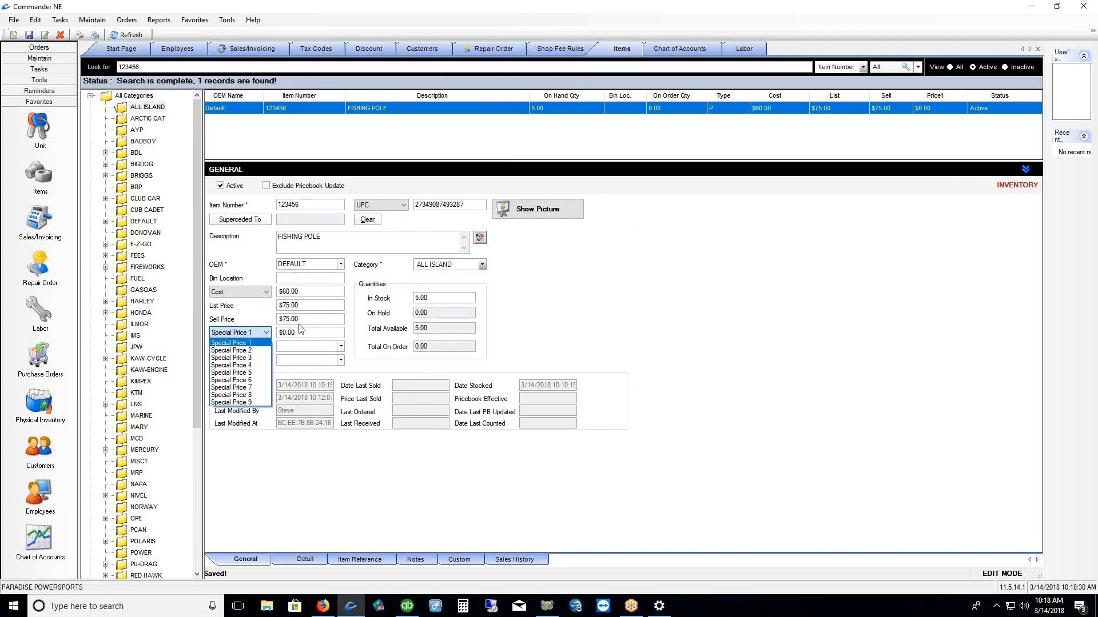
pyautogui.click(256, 343)
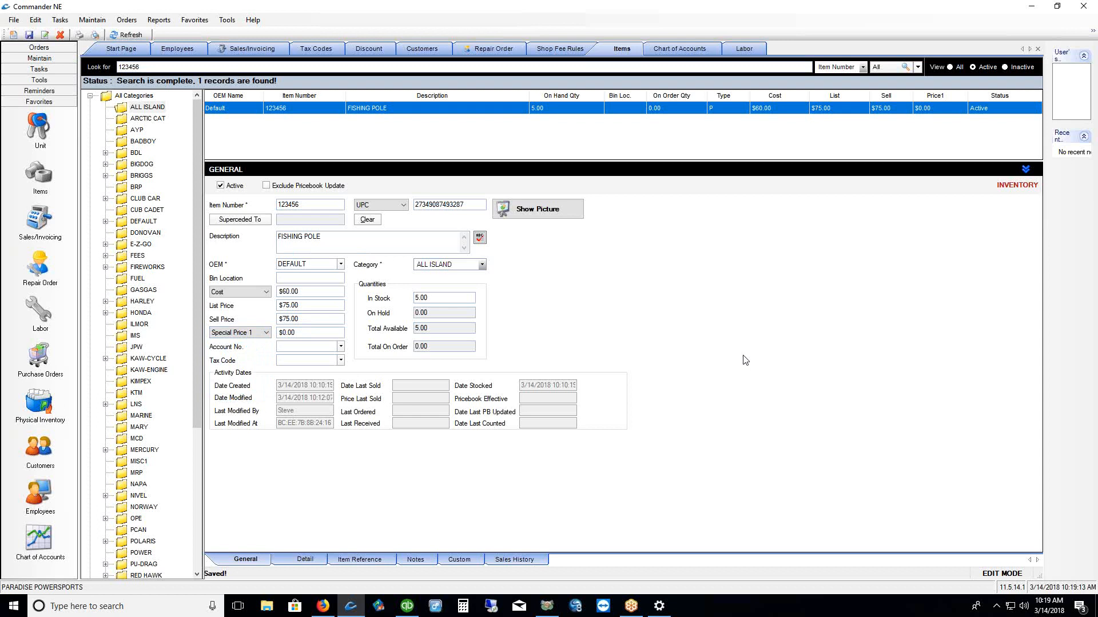
pyautogui.click(29, 35)
pyautogui.click(122, 110)
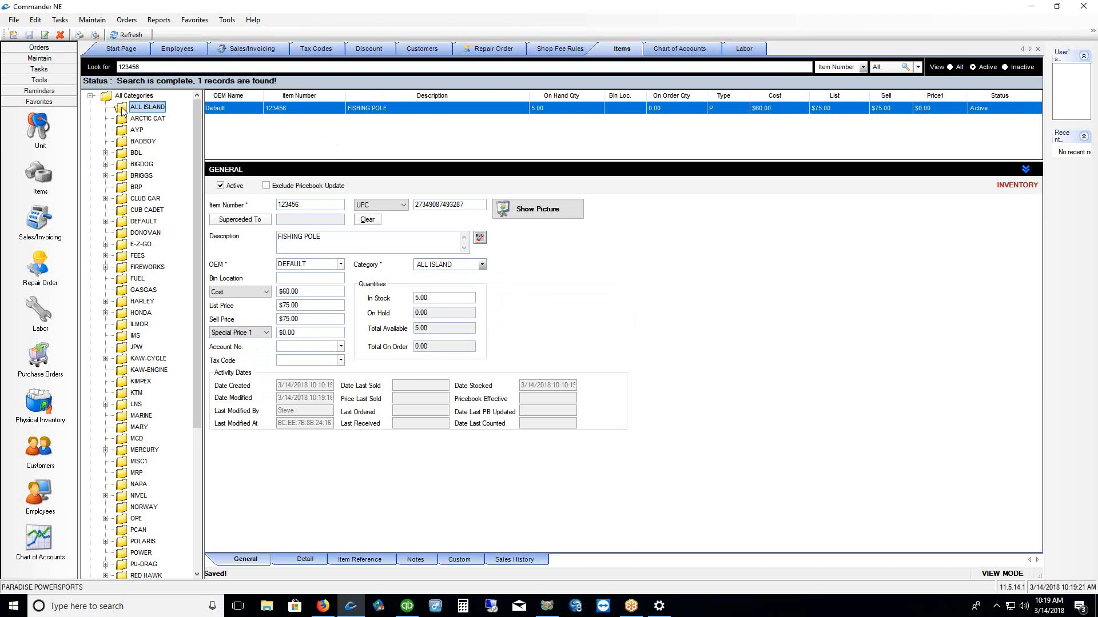
pyautogui.rightClick(122, 110)
pyautogui.click(141, 118)
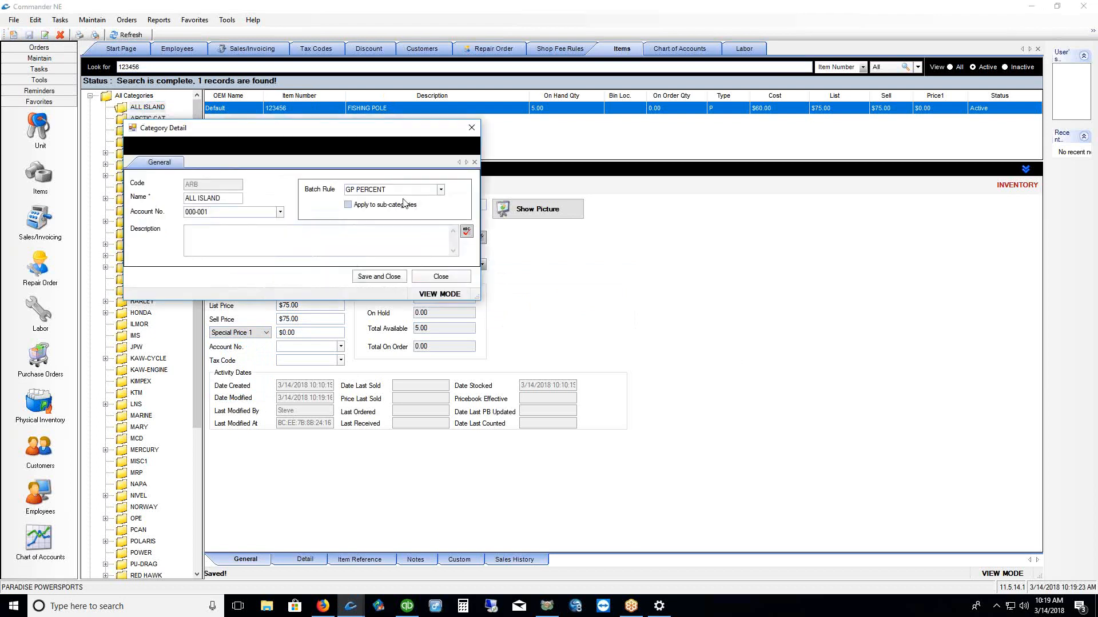
pyautogui.click(441, 189)
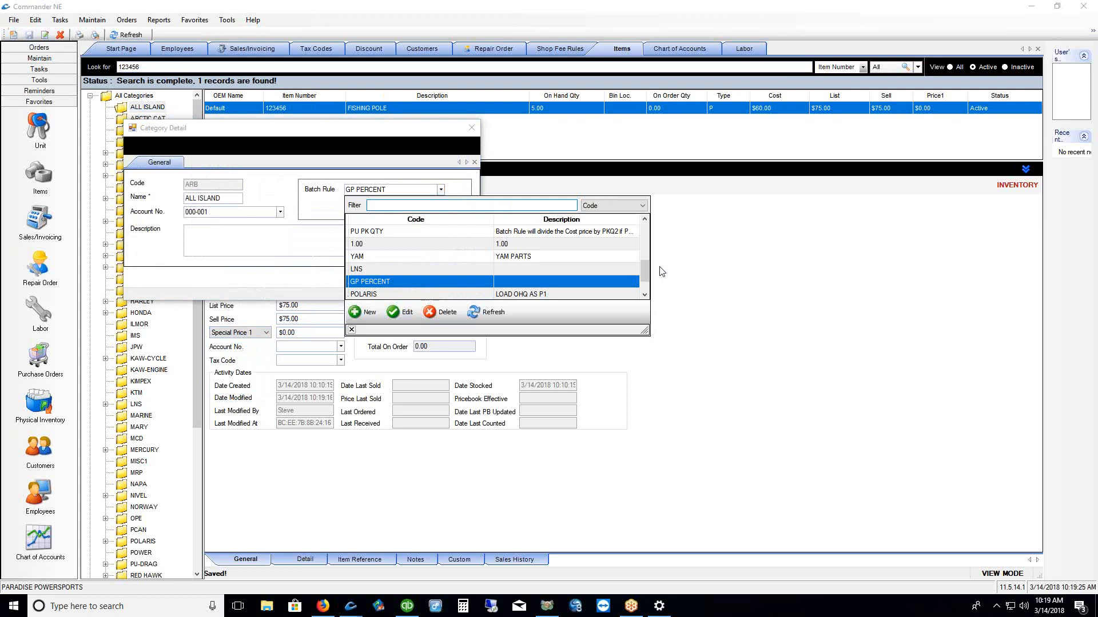
pyautogui.moveTo(644, 276)
pyautogui.mouseDown()
pyautogui.moveTo(637, 234)
pyautogui.moveTo(643, 269)
pyautogui.mouseUp()
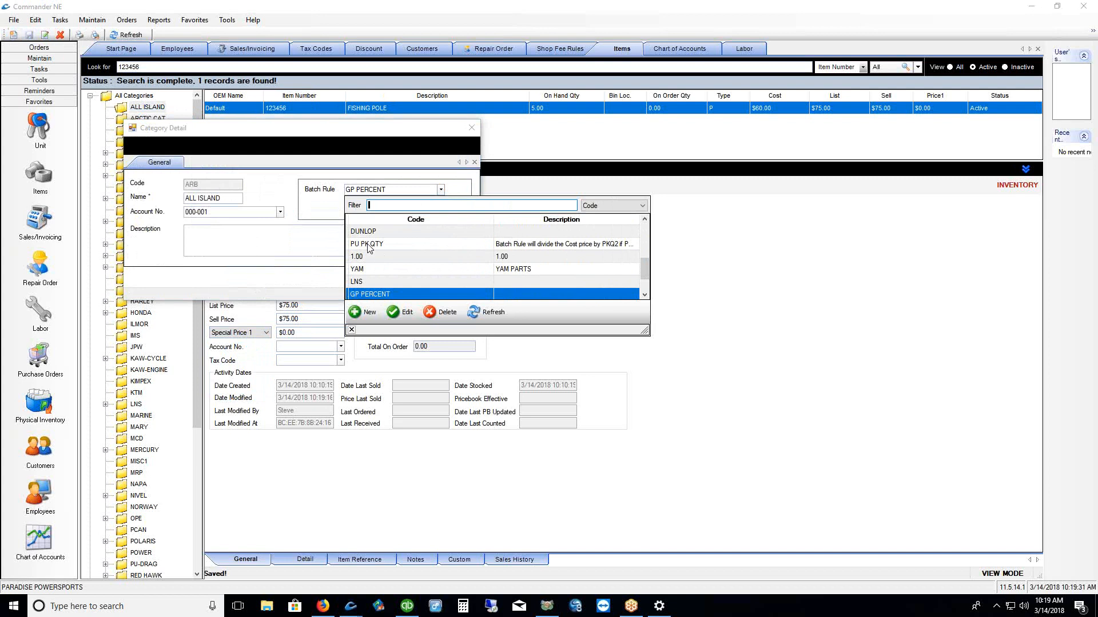
pyautogui.click(352, 330)
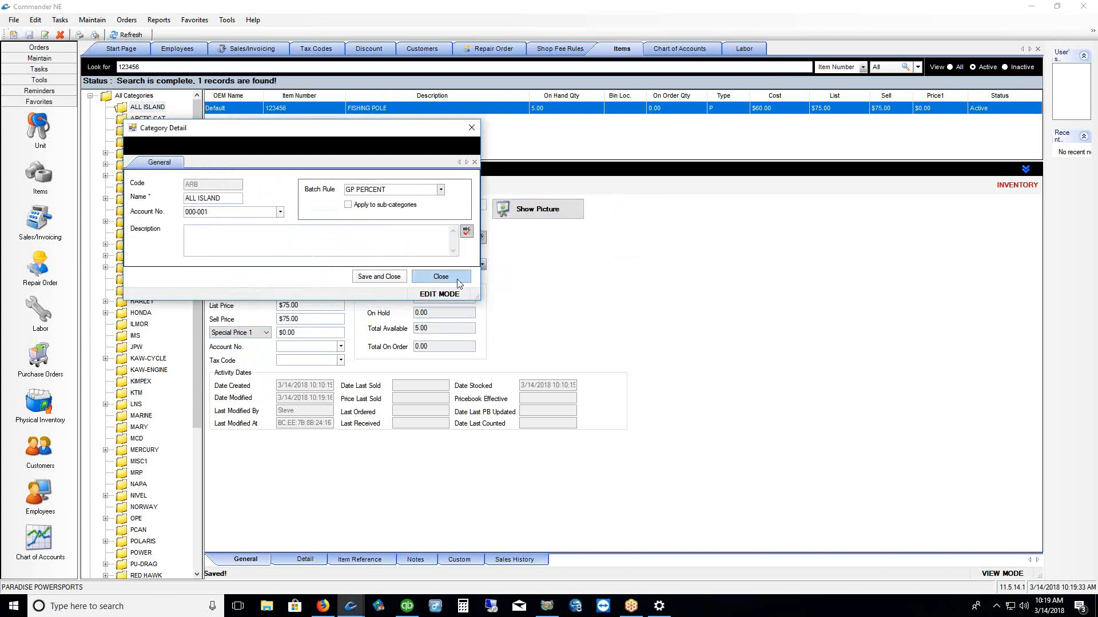
pyautogui.click(458, 284)
pyautogui.click(571, 327)
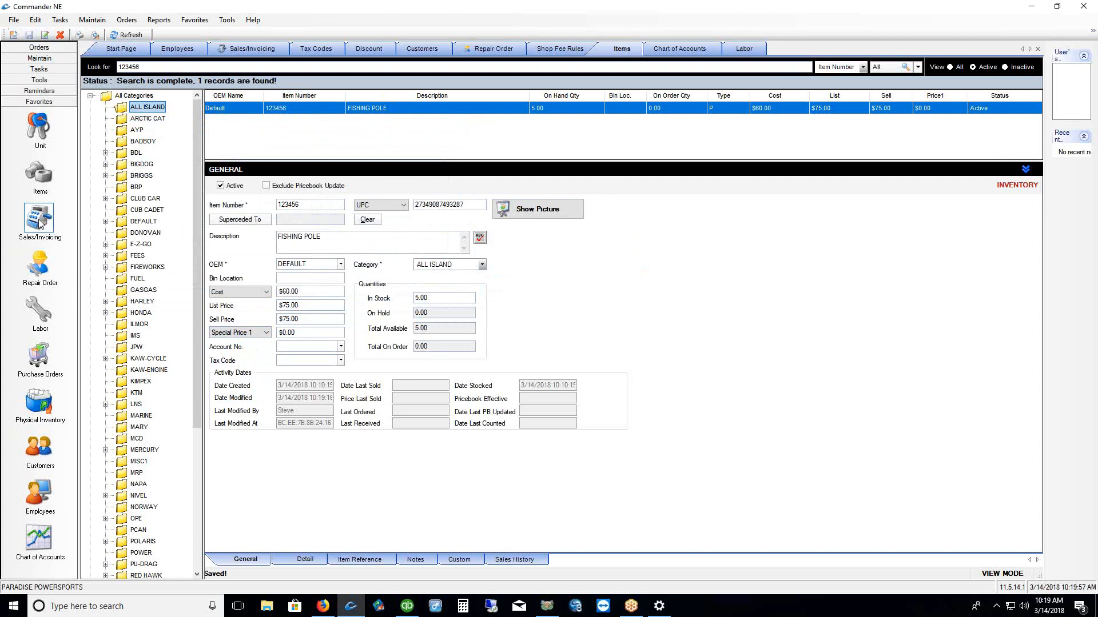
# Create a new repair order quote with LABOR as its first line item
pyautogui.click(40, 273)
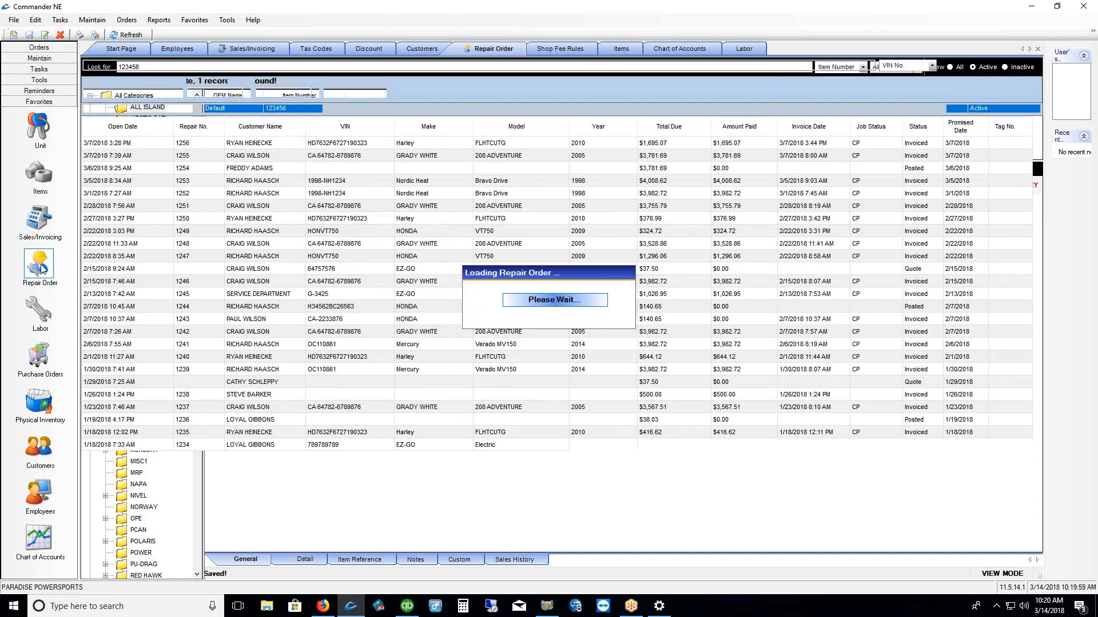
pyautogui.rightClick(364, 178)
pyautogui.click(385, 201)
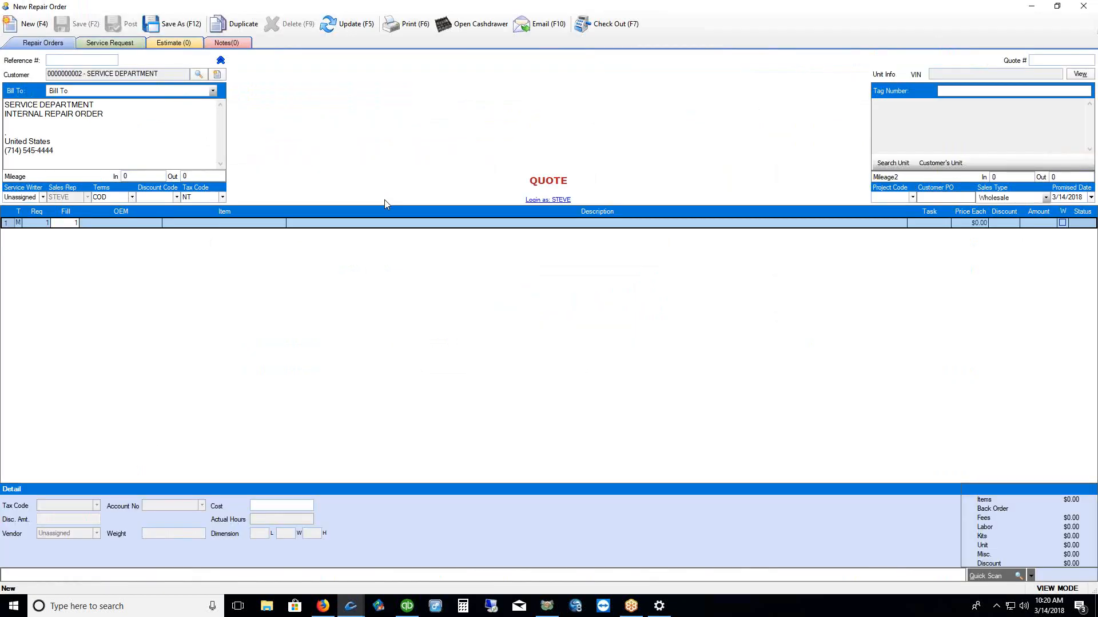
pyautogui.click(188, 224)
pyautogui.write('LABOR')
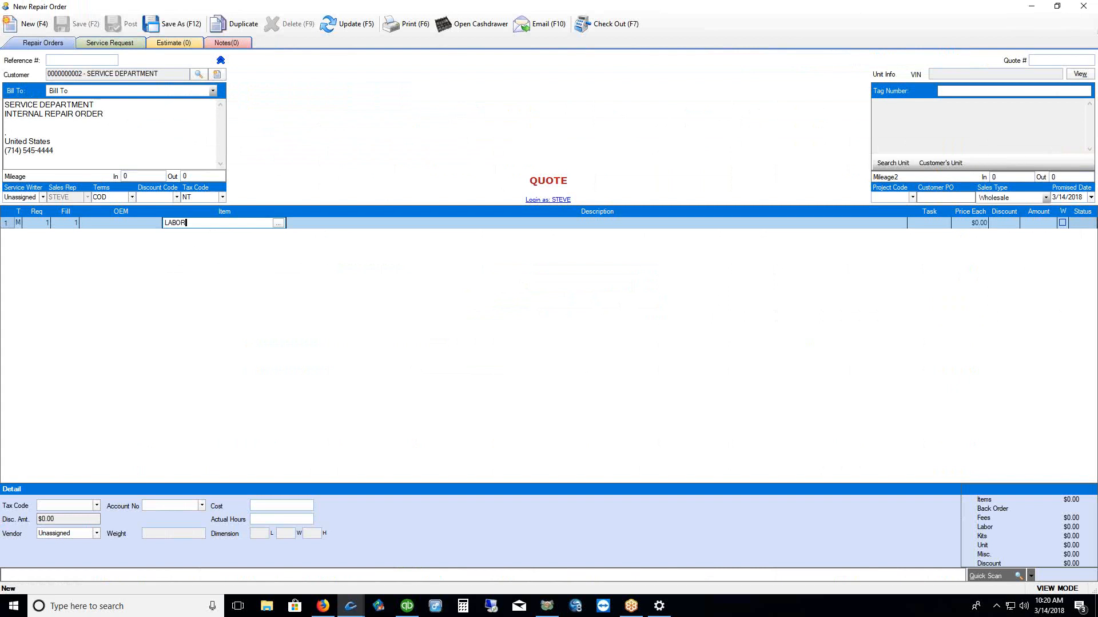
pyautogui.press('Return')
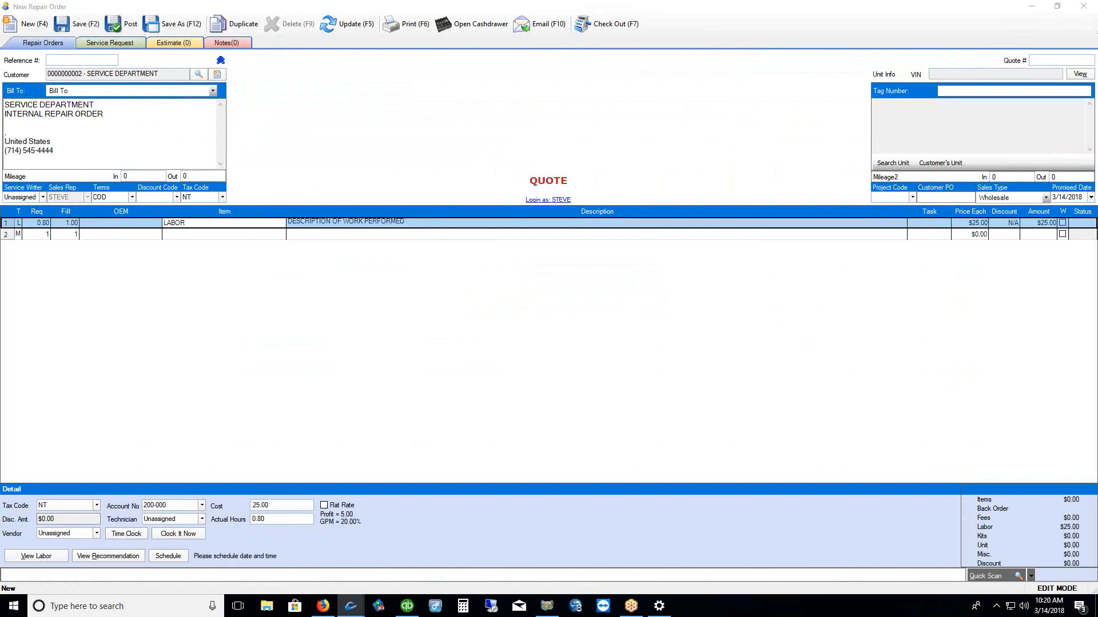
# Highlight the repair order's time clock and technician assignment areas
pyautogui.moveTo(109, 534); pyautogui.dragTo(190, 523)
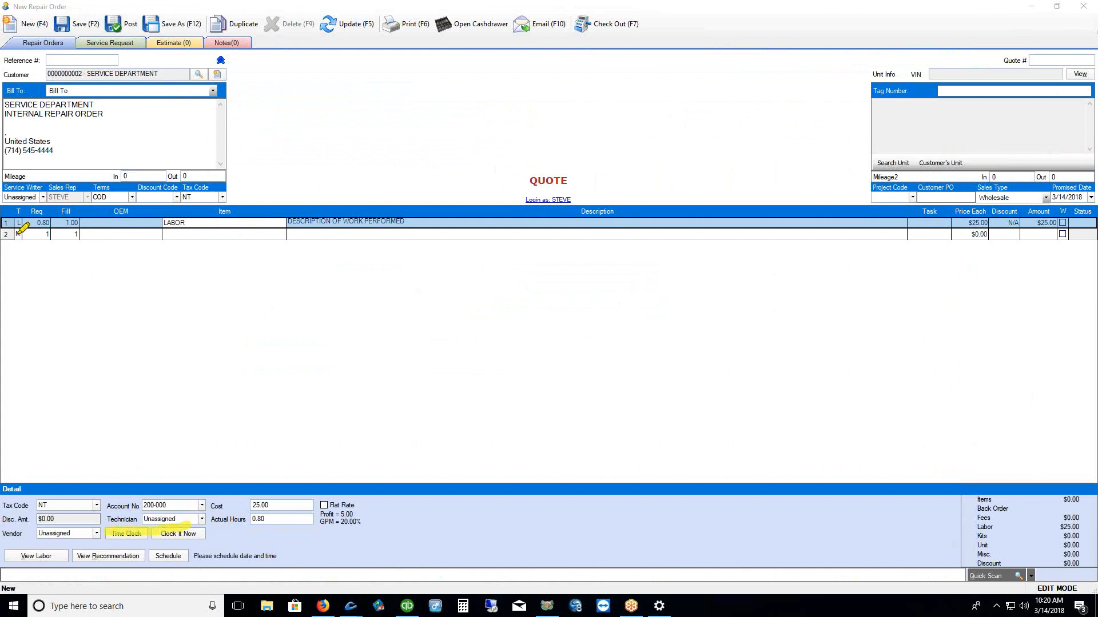
pyautogui.moveTo(134, 525)
pyautogui.mouseDown()
pyautogui.moveTo(89, 491)
pyautogui.moveTo(26, 226)
pyautogui.mouseUp()
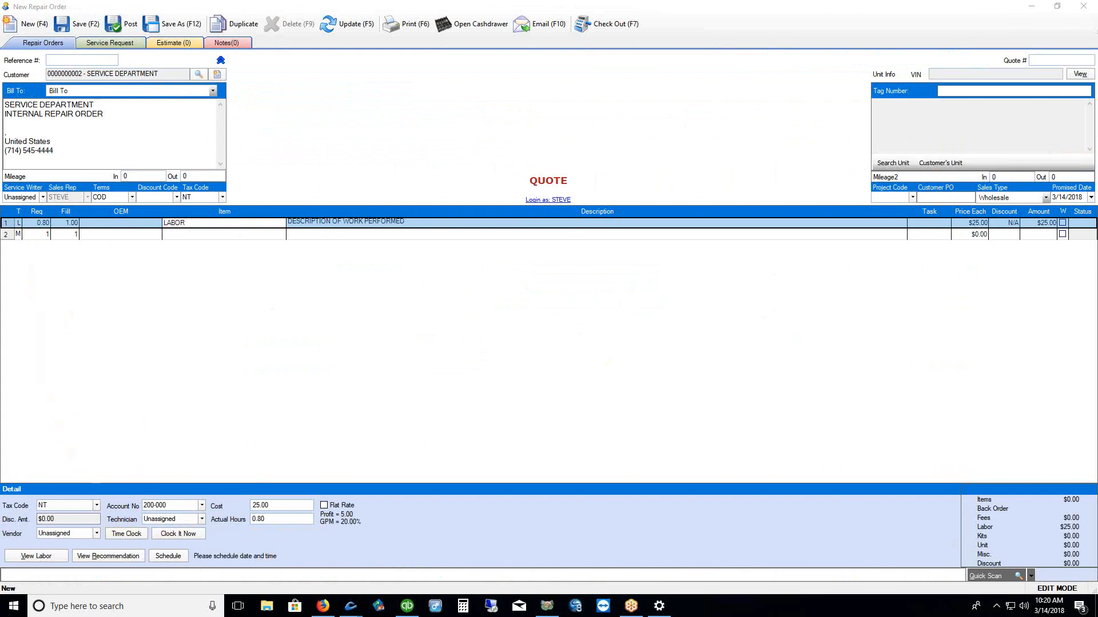
pyautogui.click(192, 236)
# Describe the repair order's second line as 'THIS IS WHAT WE DID'
pyautogui.click(303, 235)
pyautogui.write('THSI I')
pyautogui.press('BackSpace')
pyautogui.press('BackSpace')
pyautogui.press('BackSpace')
pyautogui.press('BackSpace')
pyautogui.write('IS IS WHQAT')
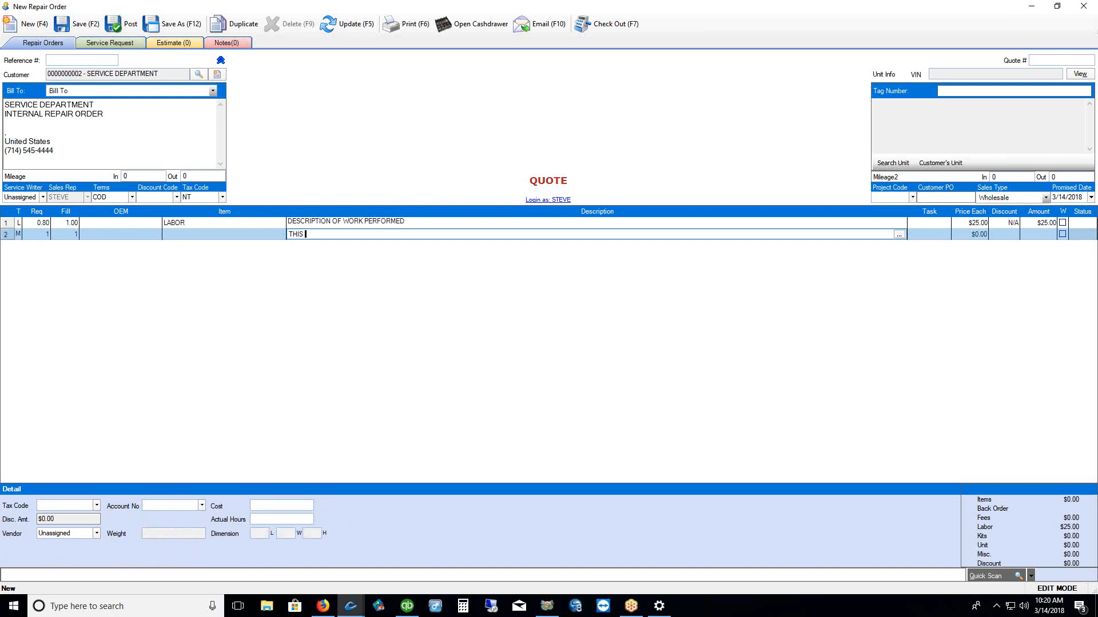
pyautogui.press('BackSpace')
pyautogui.press('BackSpace')
pyautogui.press('BackSpace')
pyautogui.write('AT WQE')
pyautogui.press('BackSpace')
pyautogui.press('BackSpace')
pyautogui.write('E DID')
pyautogui.press('Return')
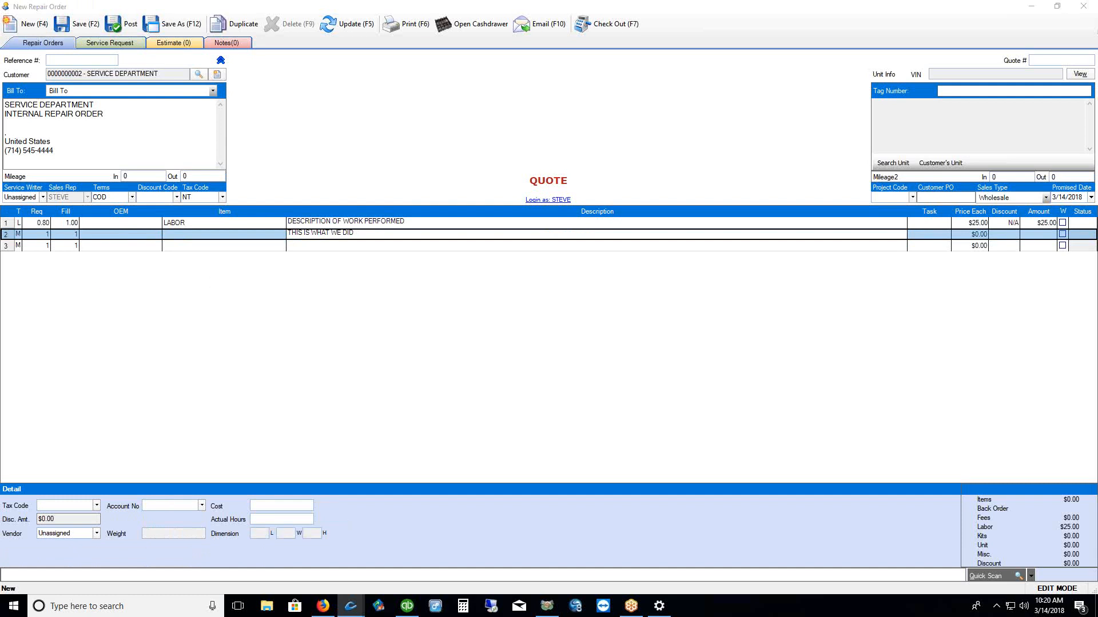
pyautogui.click(27, 235)
# Search ALL ISLAND inventory and add item 010105 RD27 DIFF CASE 6 BOLT to line two
pyautogui.click(180, 225)
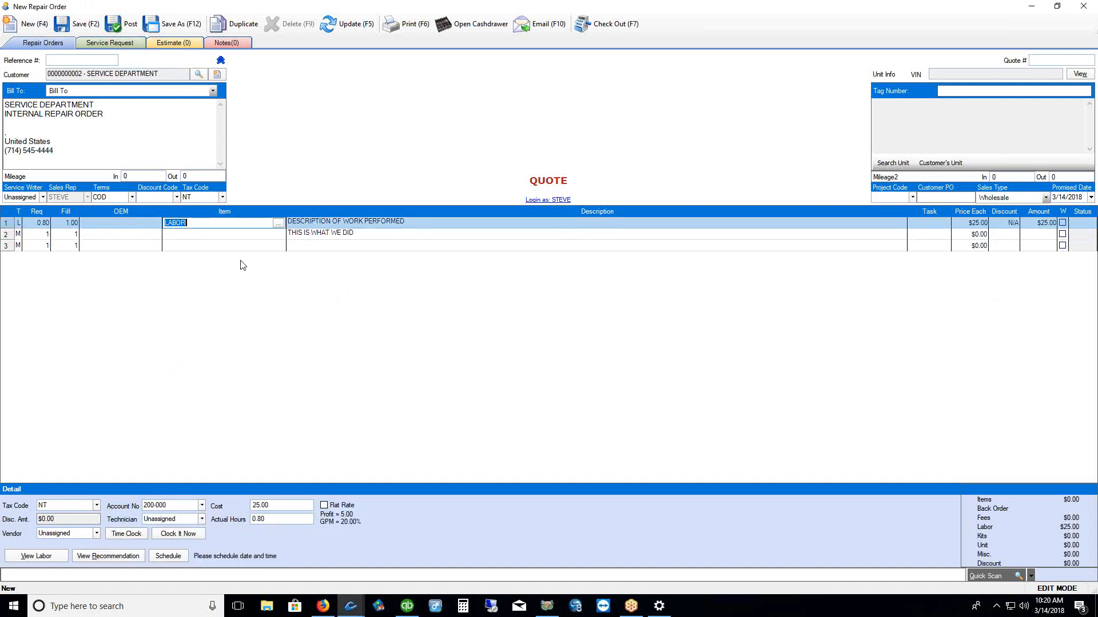
pyautogui.click(182, 236)
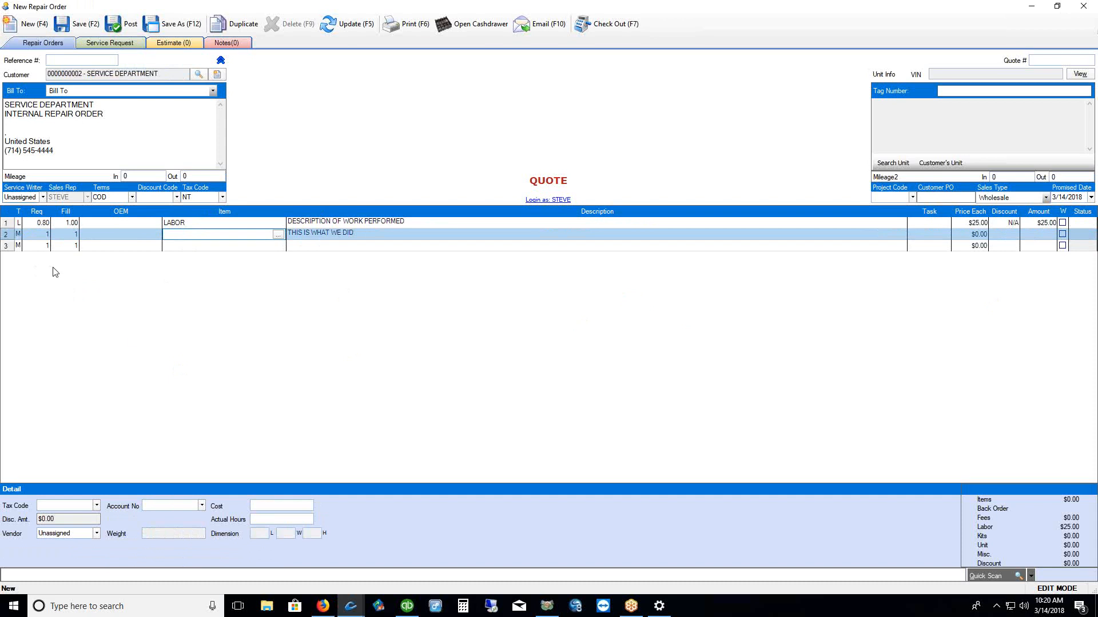
pyautogui.click(278, 237)
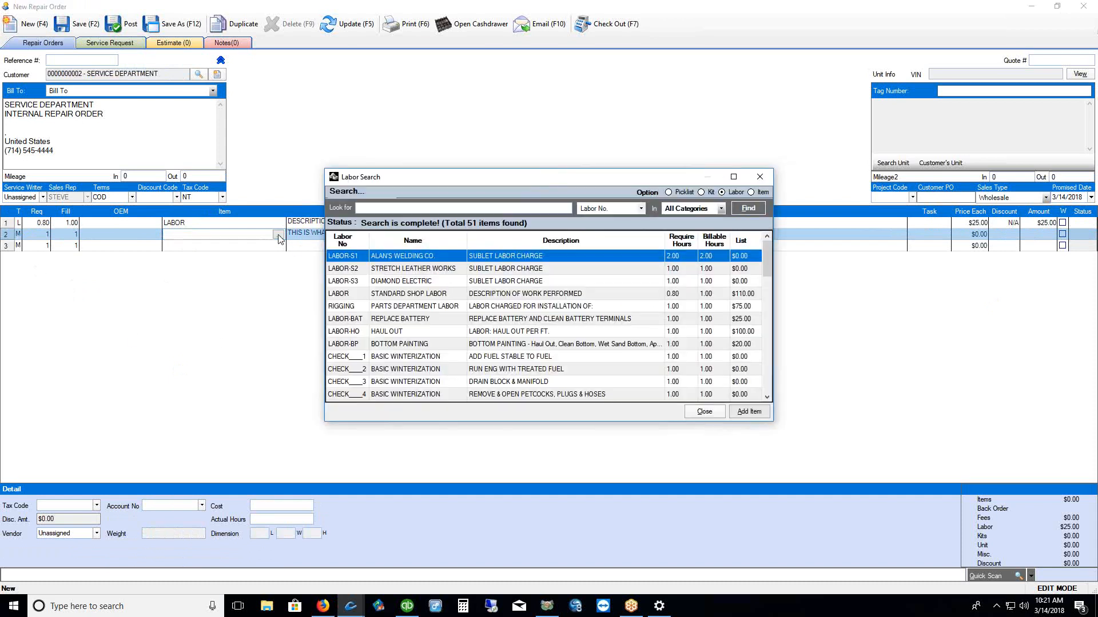
pyautogui.click(751, 193)
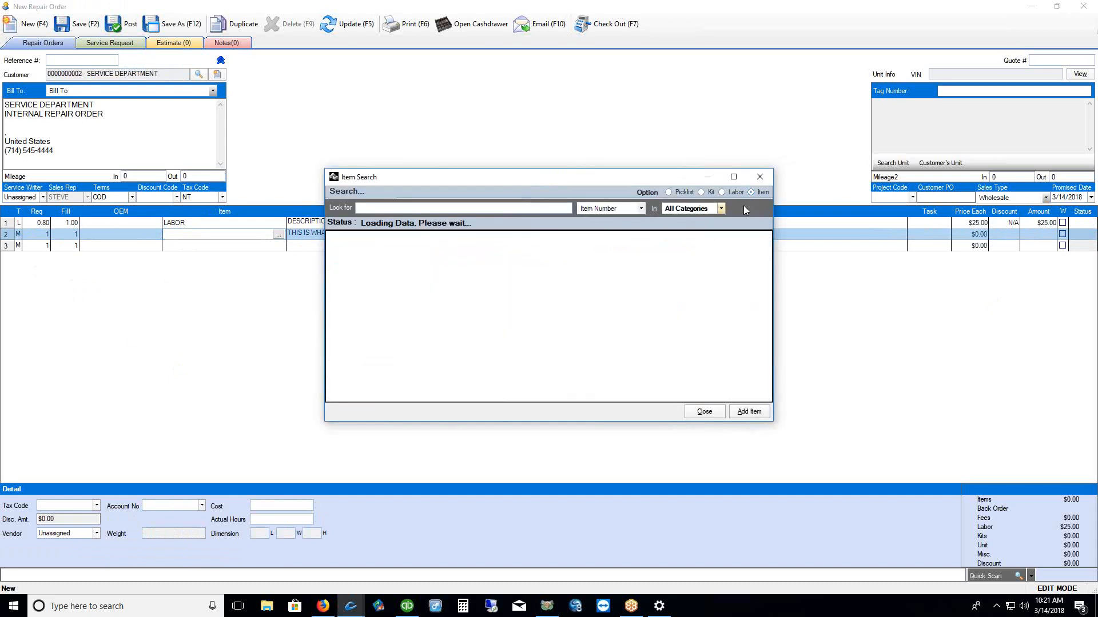
pyautogui.scroll(-5, 613, 320)
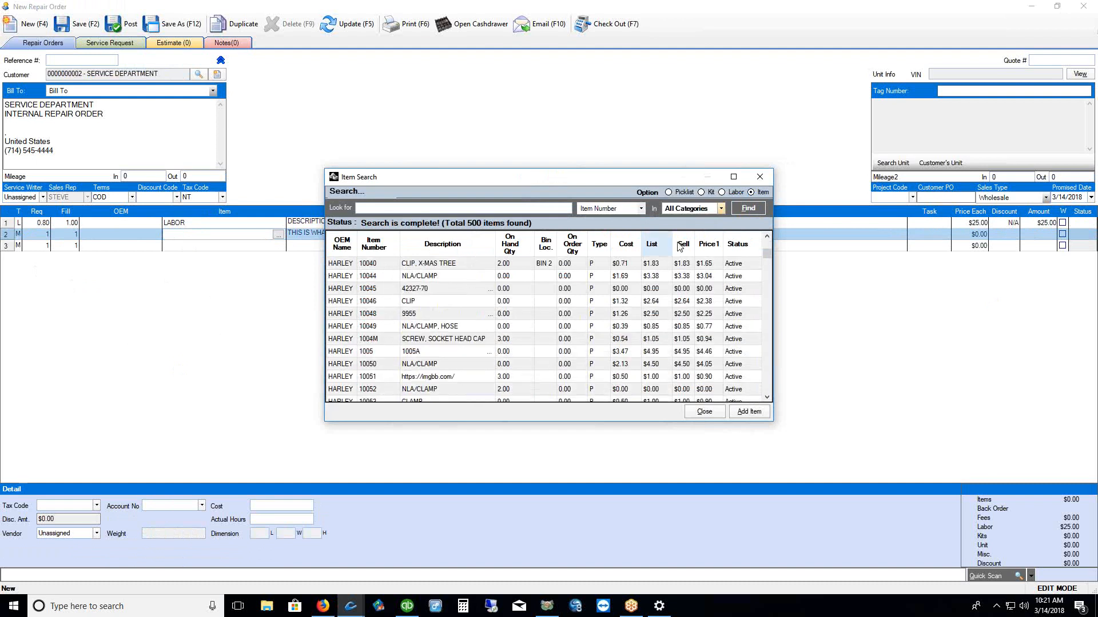
pyautogui.click(721, 209)
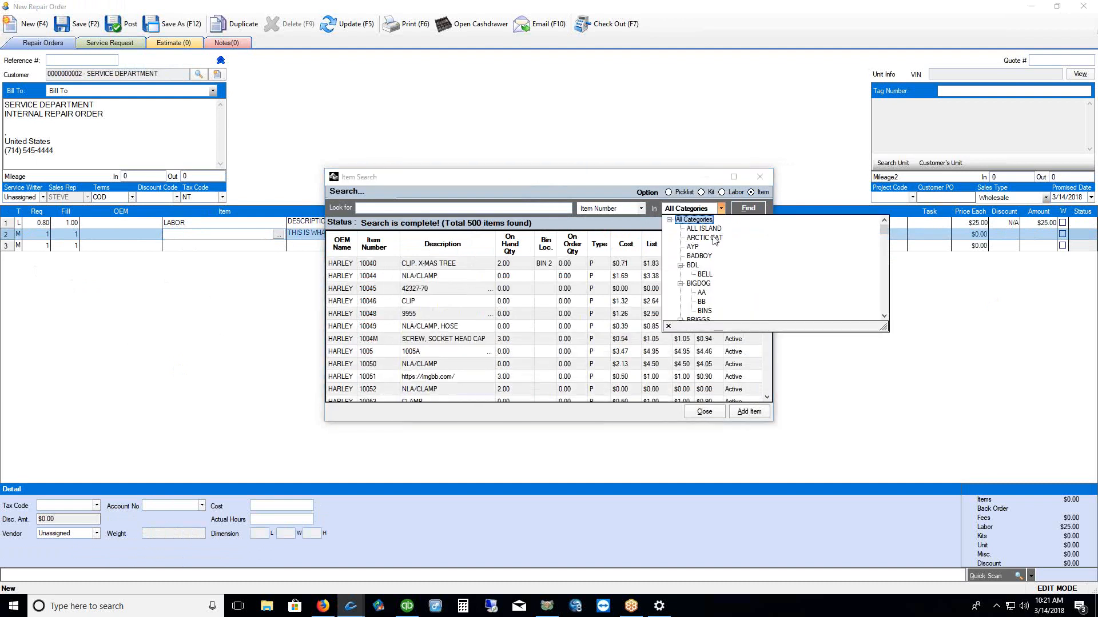
pyautogui.click(707, 229)
pyautogui.click(753, 212)
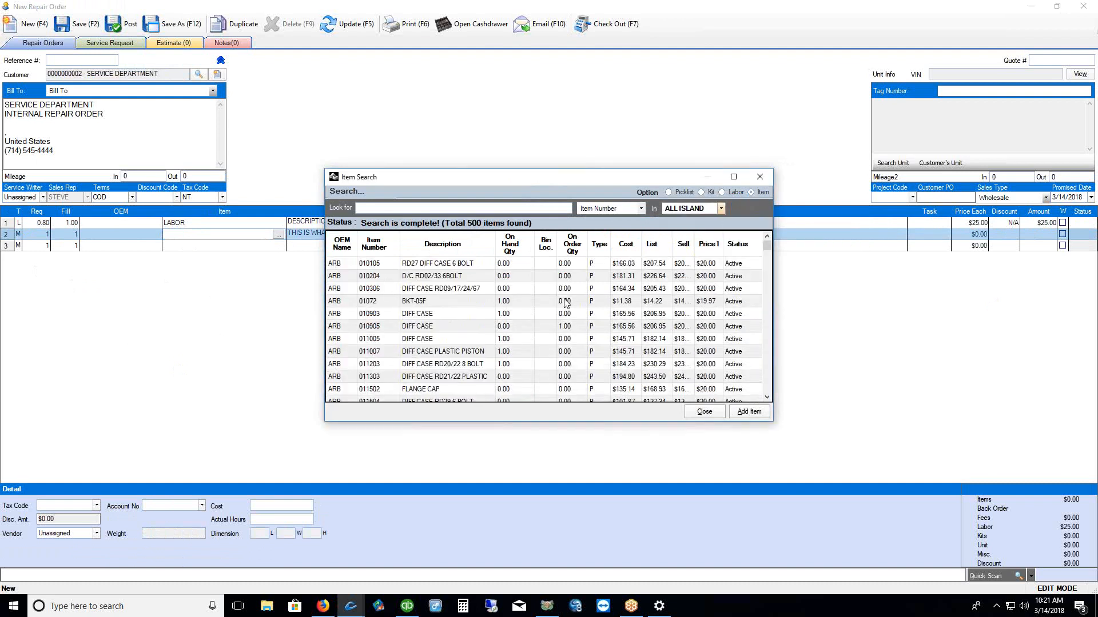
pyautogui.click(759, 413)
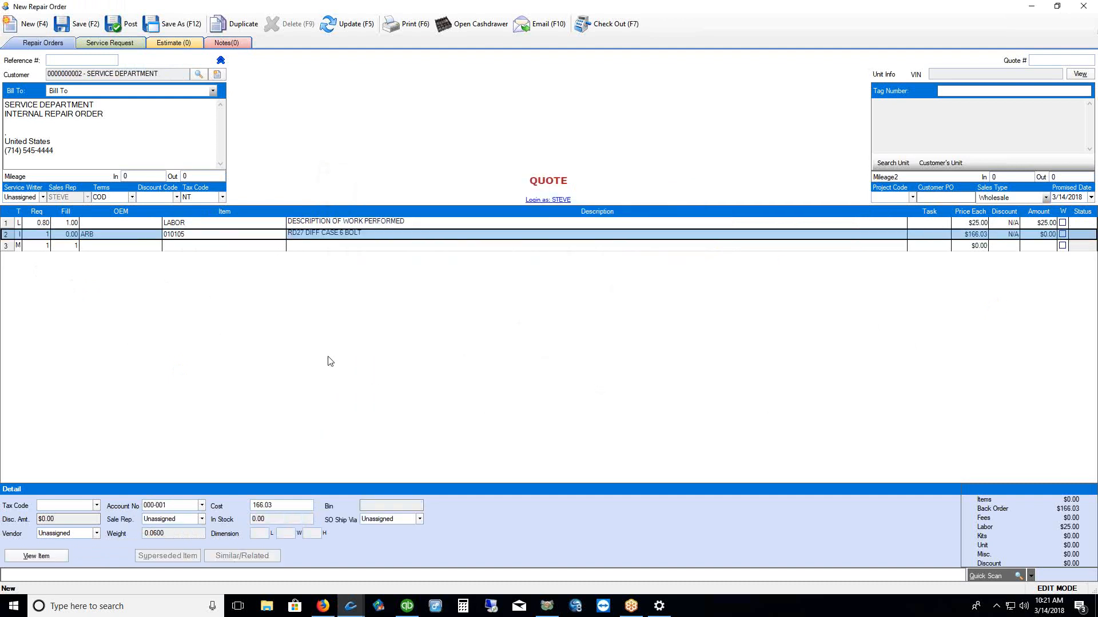
pyautogui.click(22, 224)
pyautogui.click(22, 234)
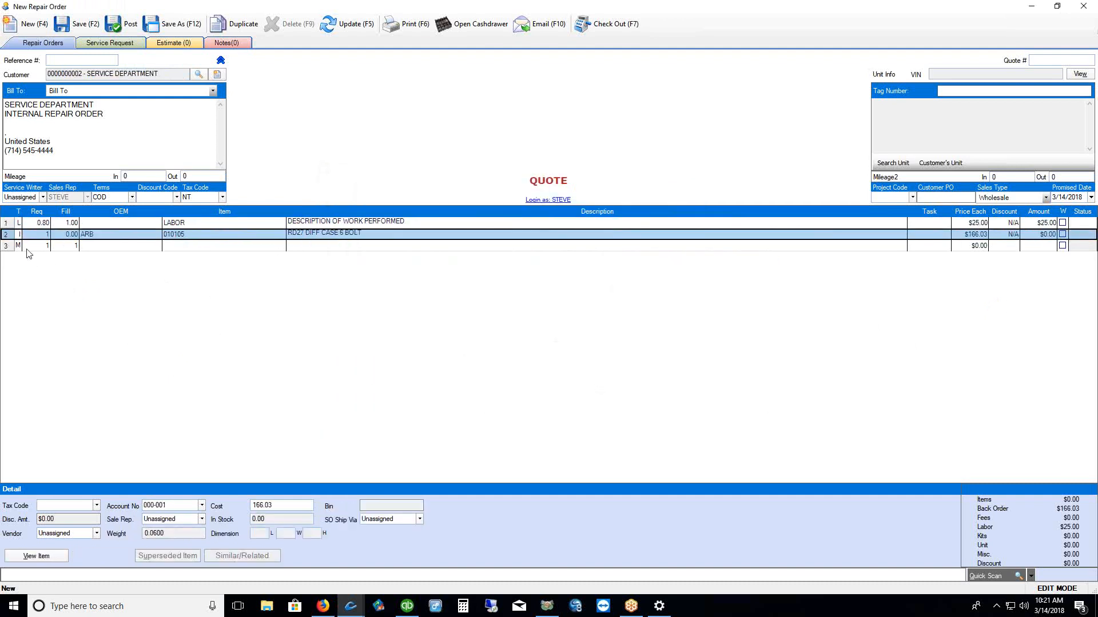
pyautogui.click(29, 247)
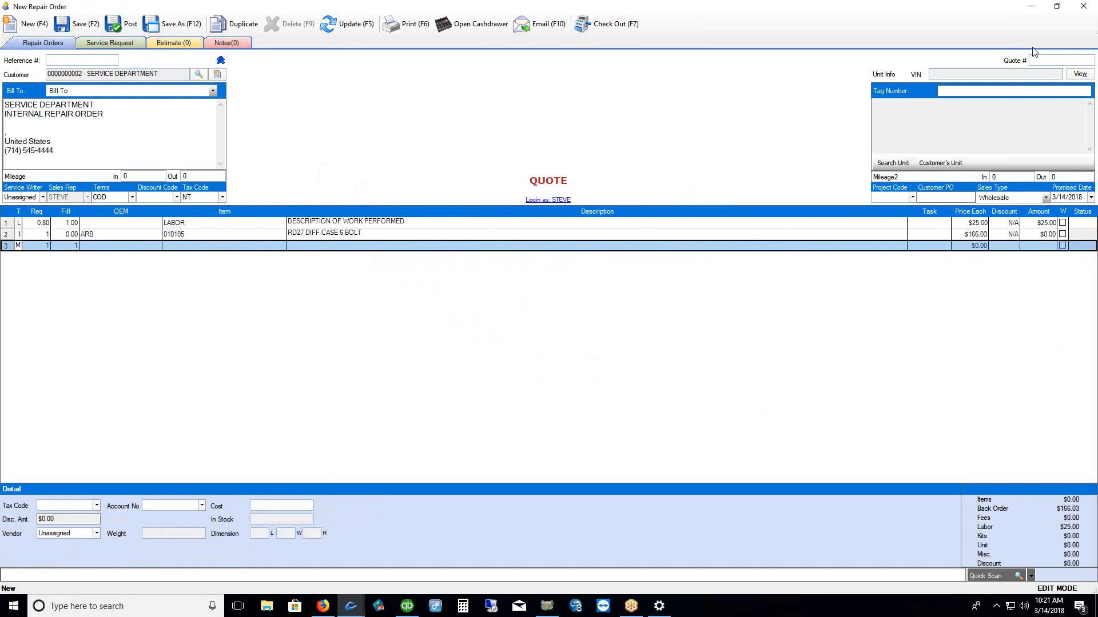
# Assign employee 400 as the technician on the LABOR line
pyautogui.click(1083, 8)
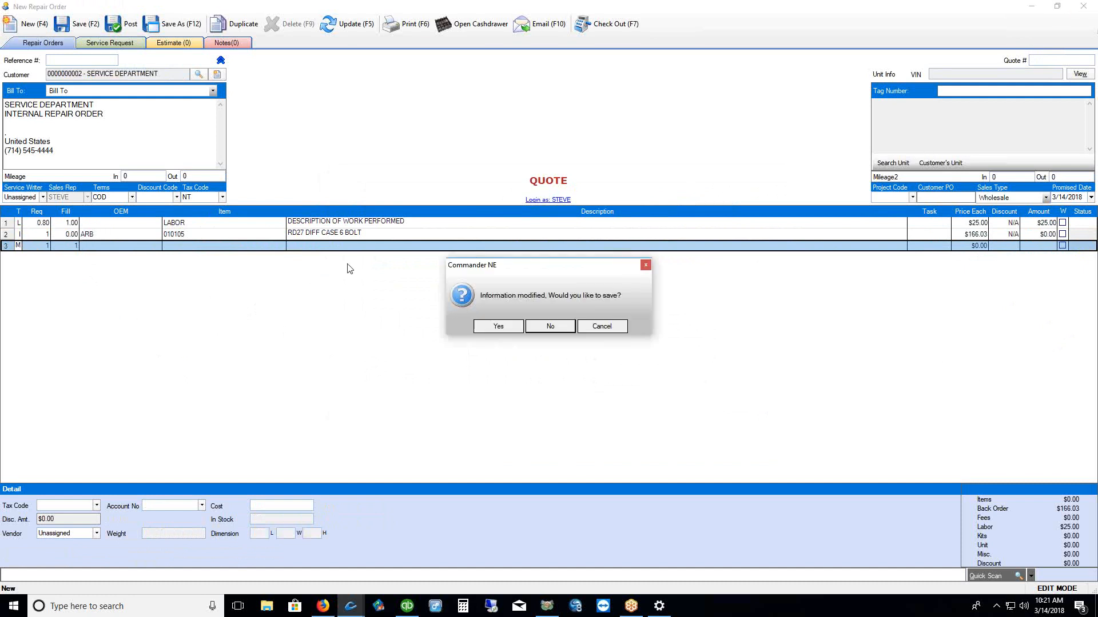
pyautogui.click(601, 326)
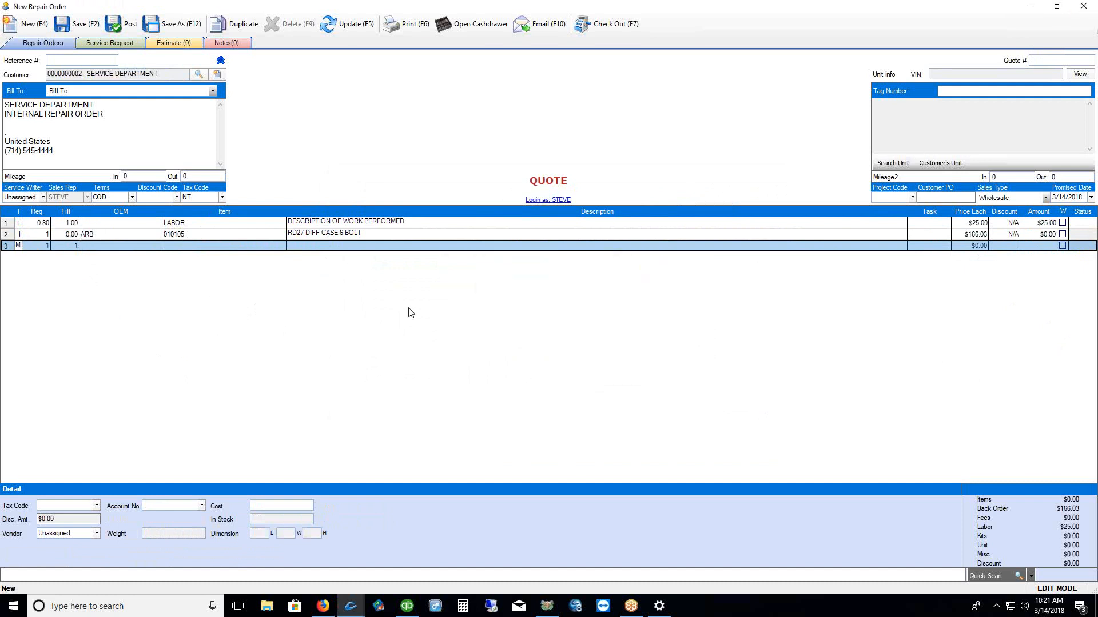
pyautogui.click(8, 223)
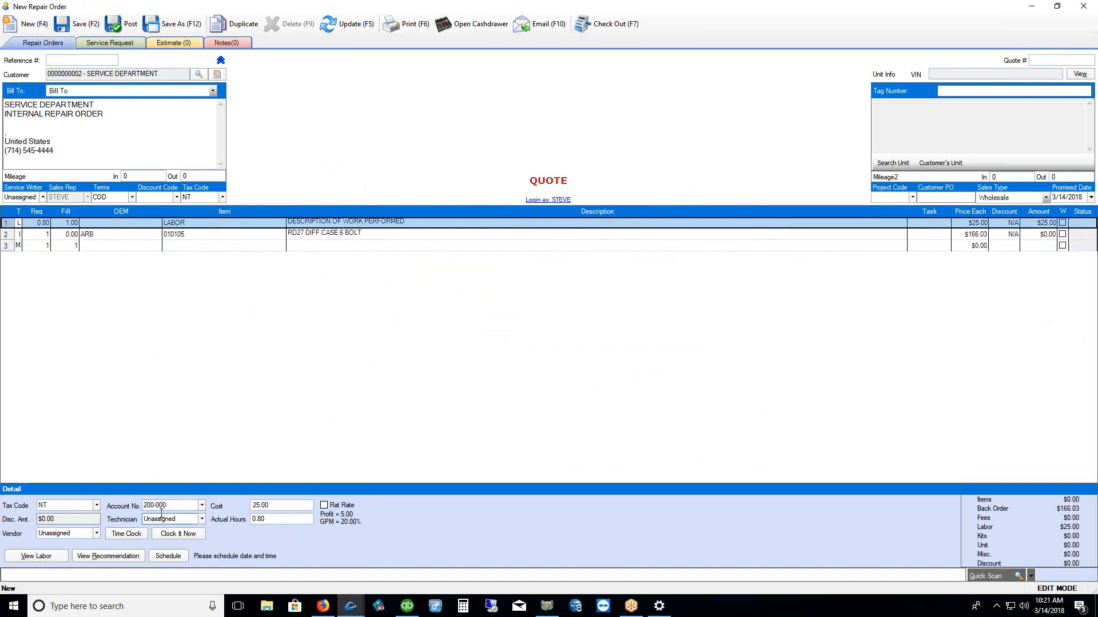
pyautogui.click(202, 521)
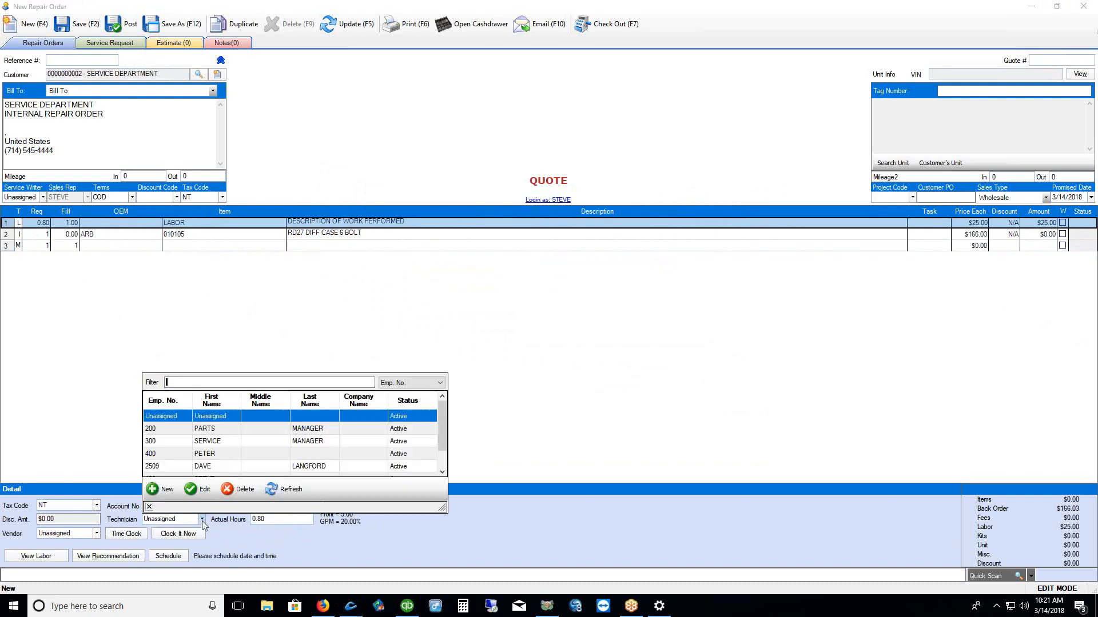
pyautogui.click(209, 455)
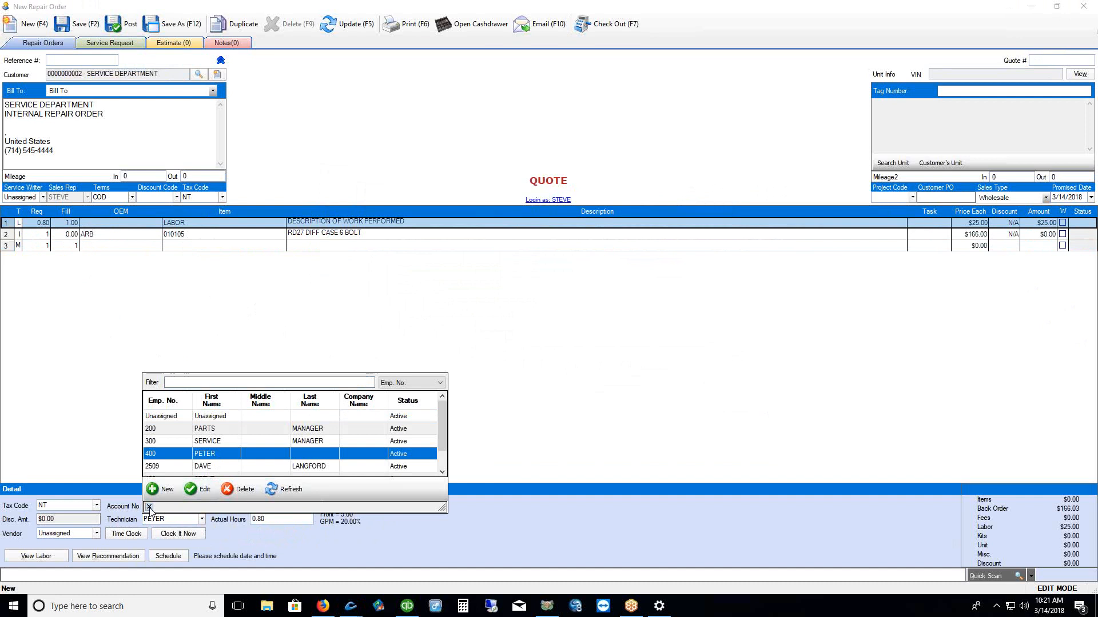
pyautogui.click(149, 506)
# Set the LABOR line's requested and filled quantity to 3, closing the order unsaved
pyautogui.doubleClick(43, 225)
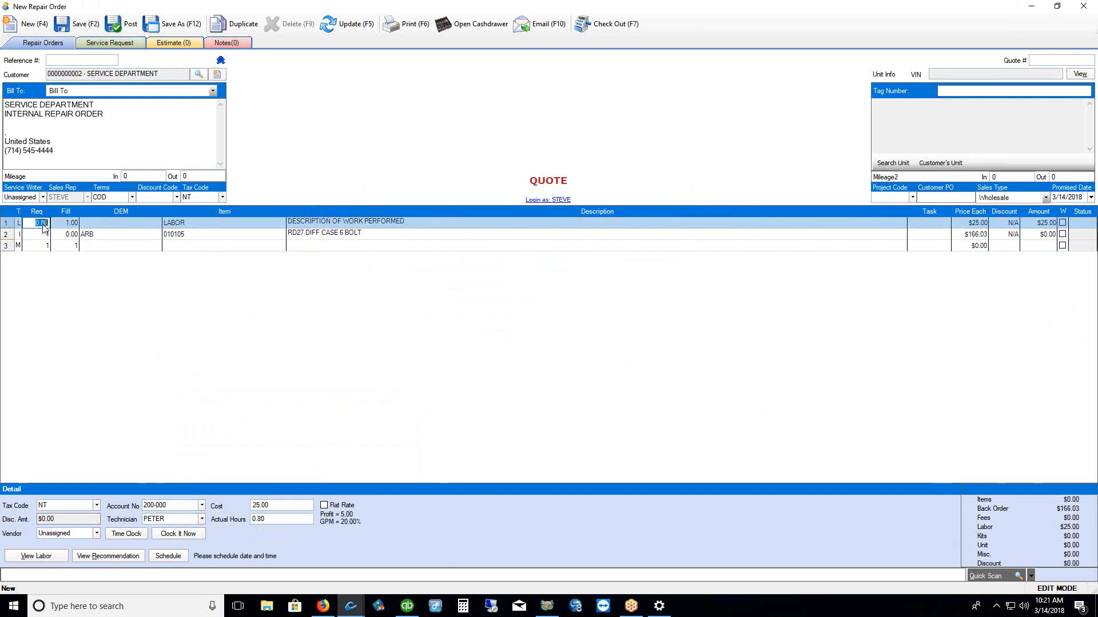
pyautogui.write('3')
pyautogui.click(72, 222)
pyautogui.write('3')
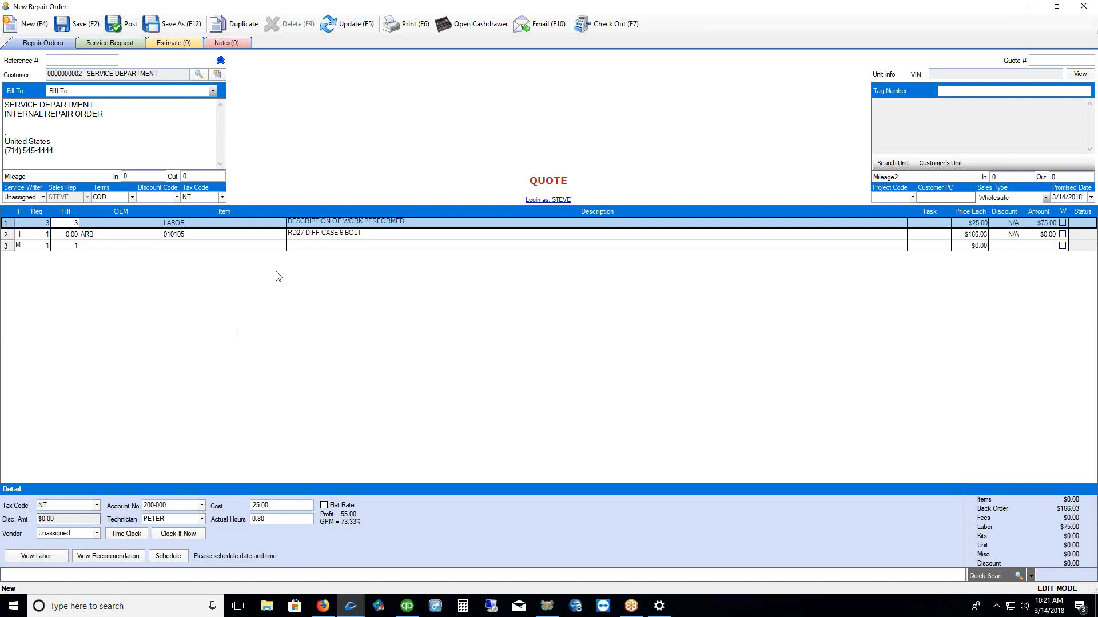
pyautogui.click(1083, 6)
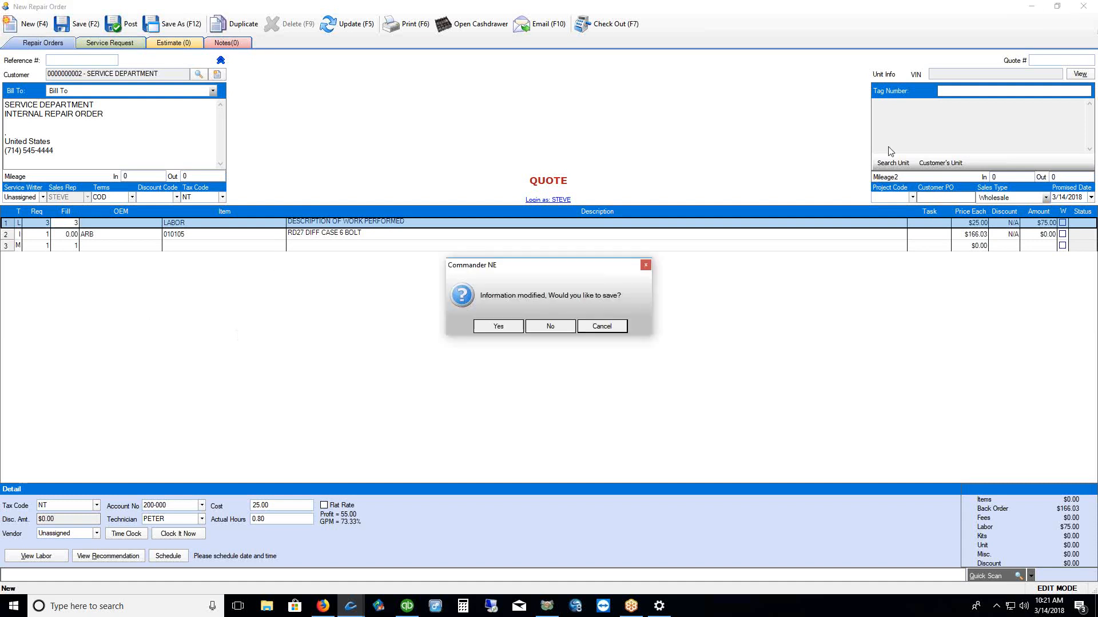
pyautogui.click(551, 326)
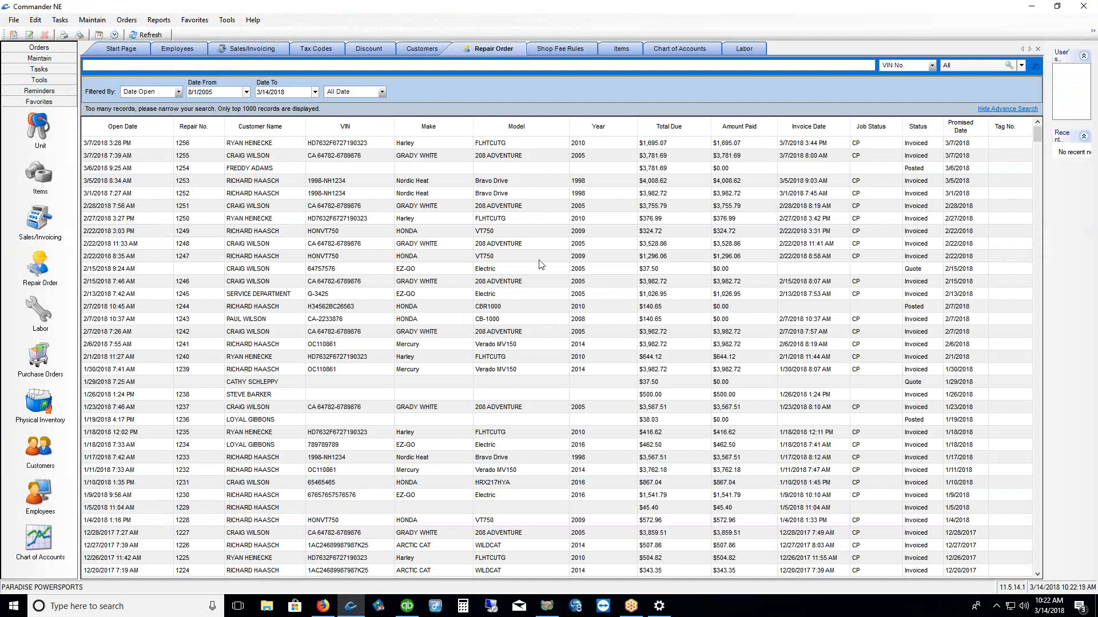
# Switch to the Sales/Invoicing list showing 1000 records
pyautogui.click(40, 223)
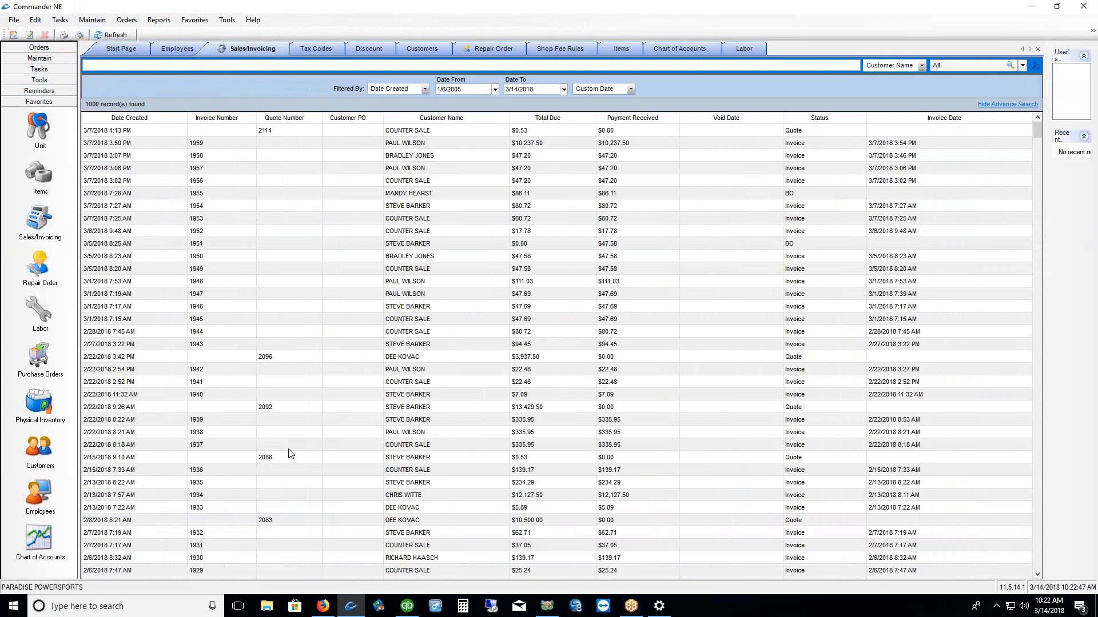
# Create a new counter-sale invoice quote from the invoice list's context menu
pyautogui.rightClick(394, 243)
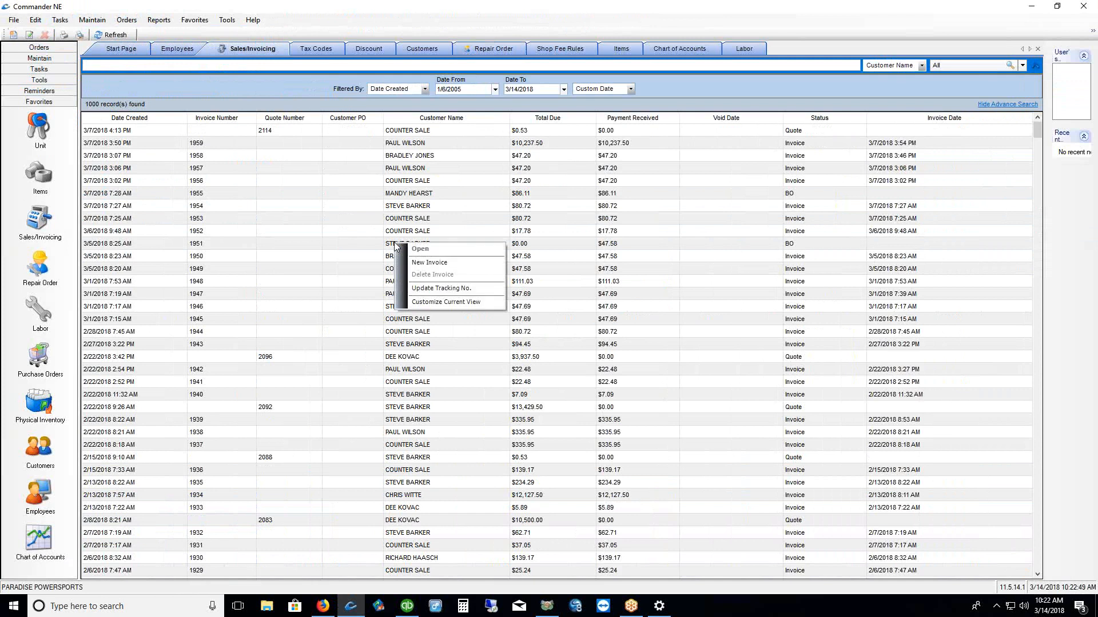
pyautogui.click(429, 263)
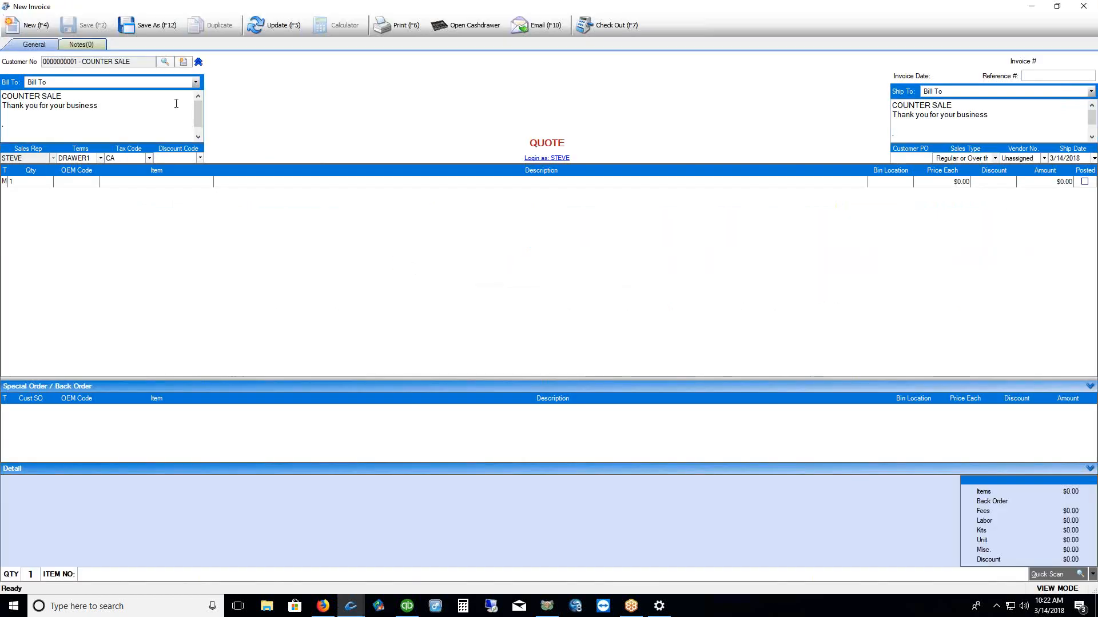
pyautogui.moveTo(108, 106); pyautogui.dragTo(2, 95)
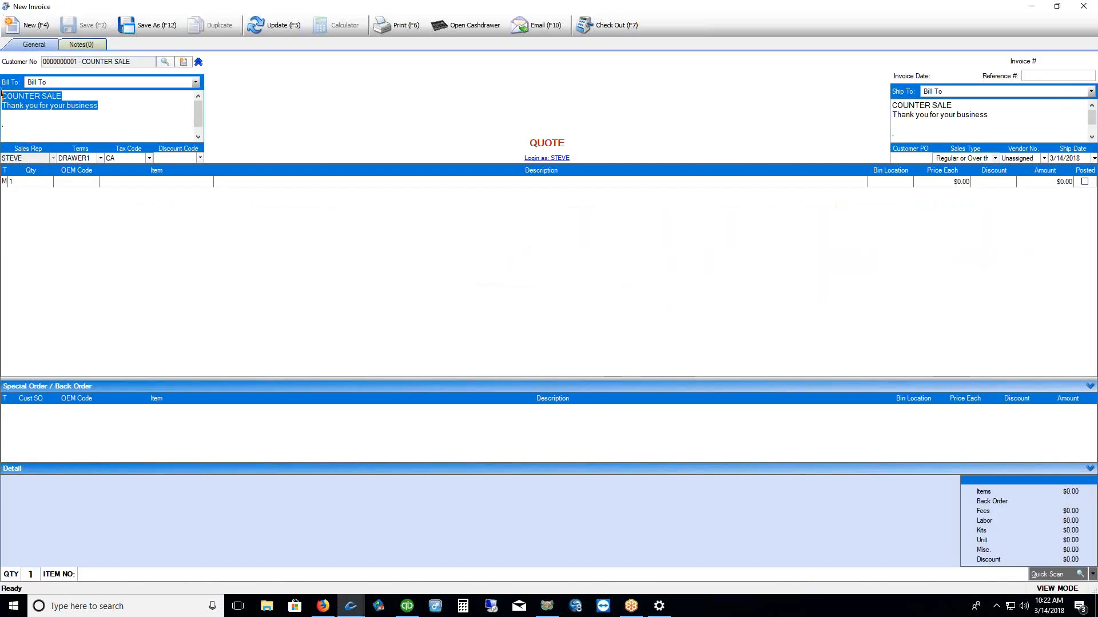
pyautogui.click(112, 105)
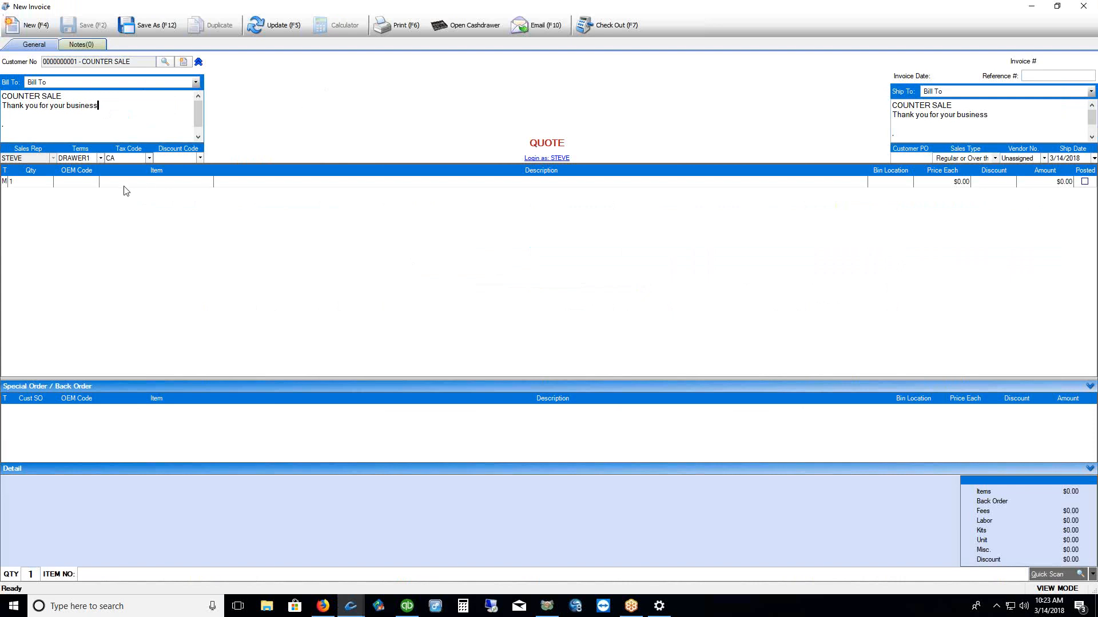
# Look up the customer by last name and bill the quote to them, filling COD terms and CA tax
pyautogui.click(164, 62)
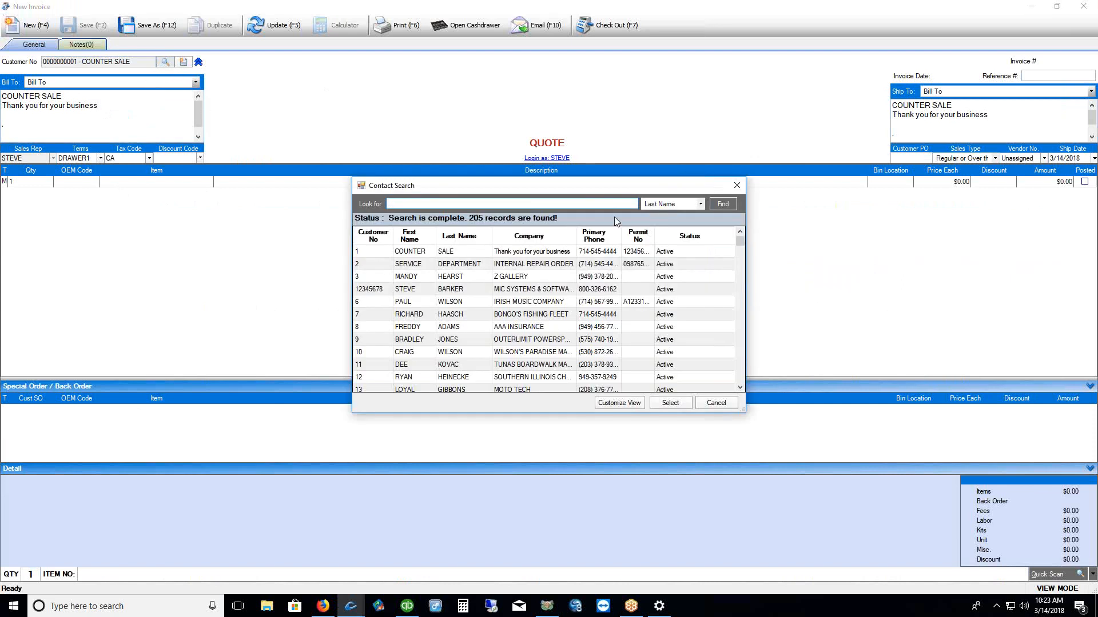
pyautogui.click(700, 204)
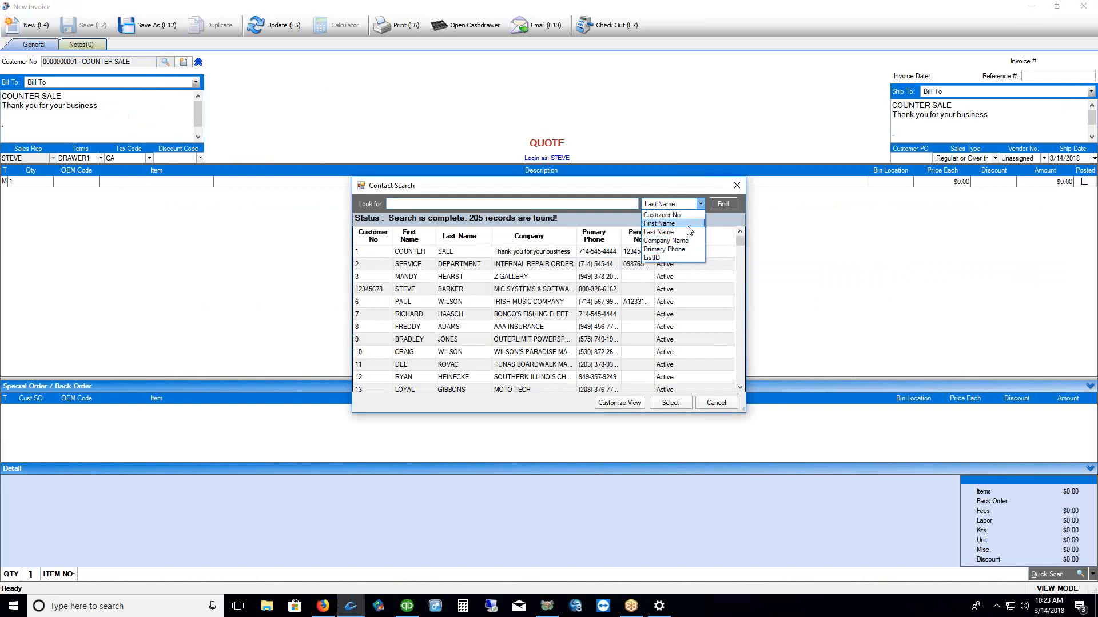
pyautogui.click(666, 232)
pyautogui.click(422, 203)
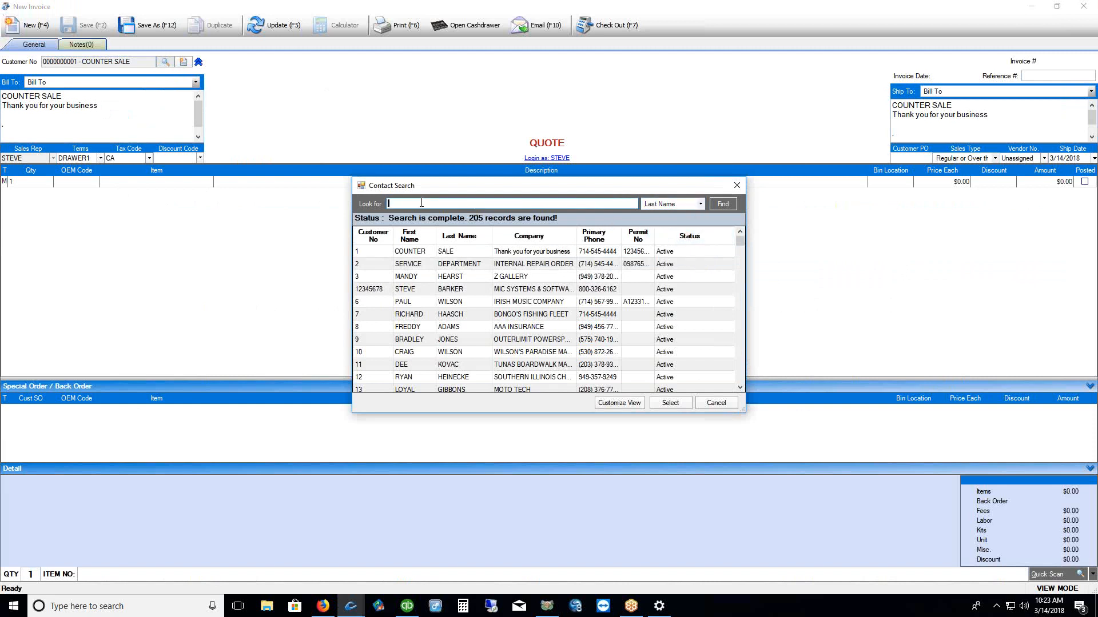
pyautogui.write('WILS')
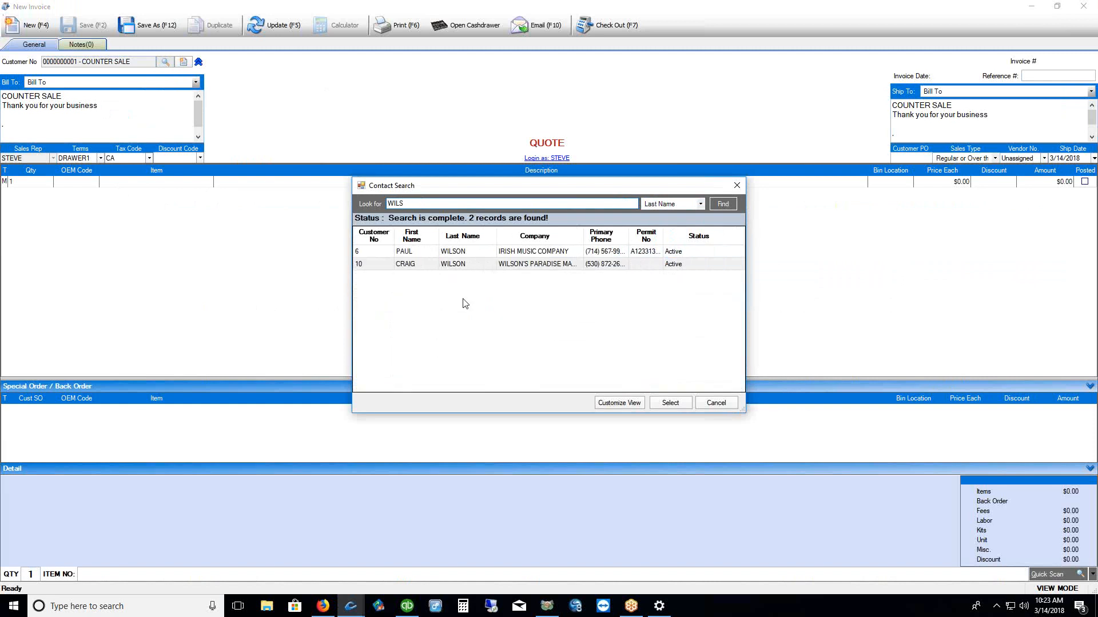
pyautogui.click(447, 266)
pyautogui.click(444, 252)
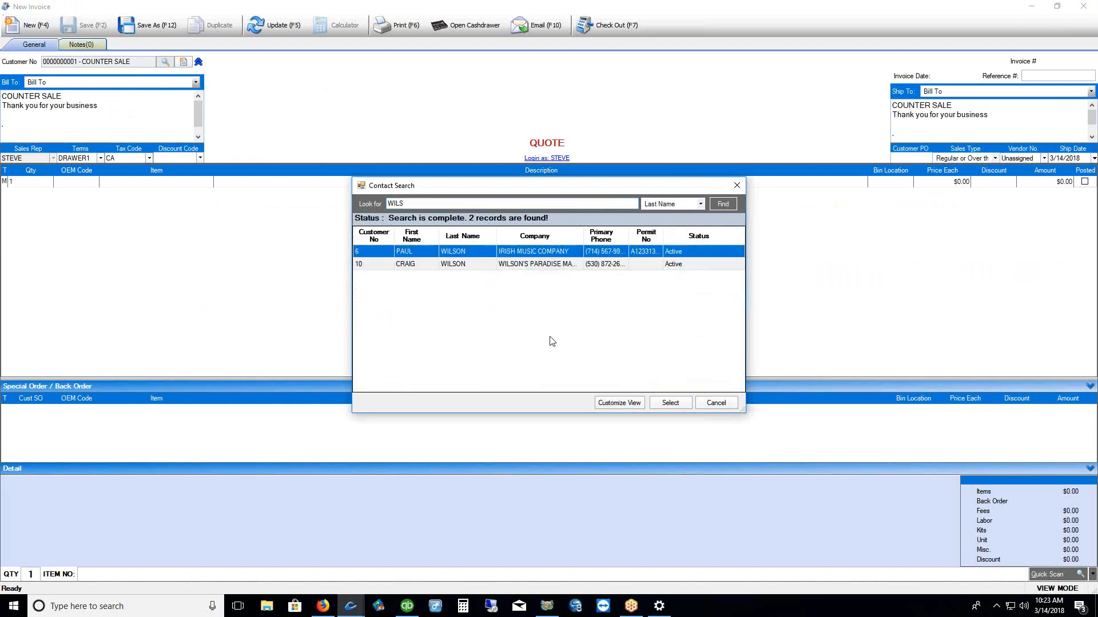
pyautogui.click(454, 269)
pyautogui.click(669, 402)
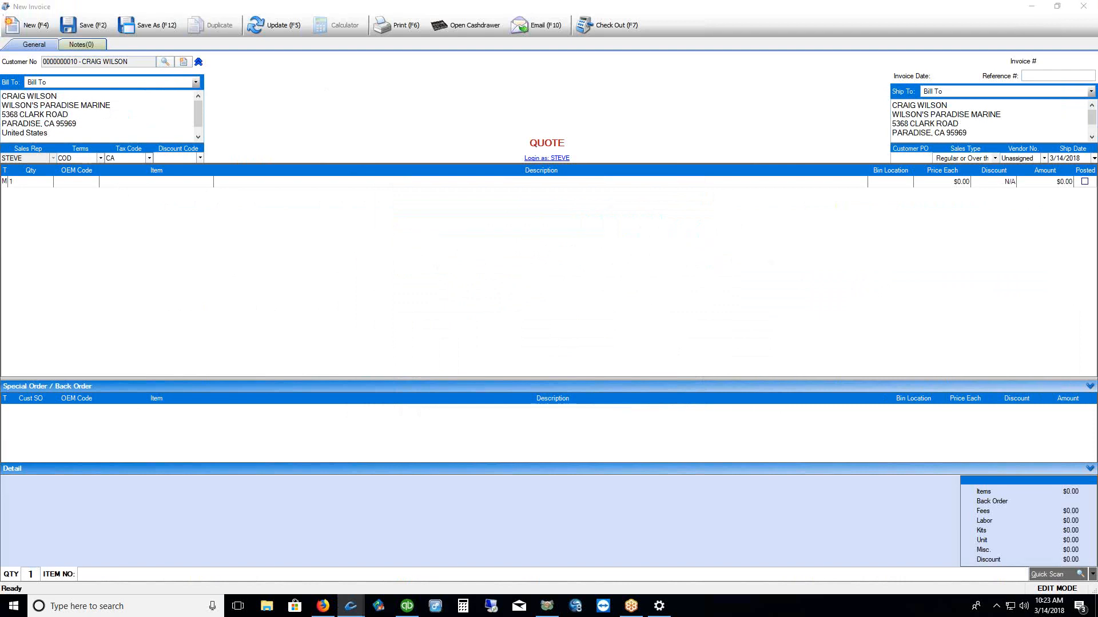
pyautogui.moveTo(109, 187); pyautogui.dragTo(175, 185)
pyautogui.click(127, 183)
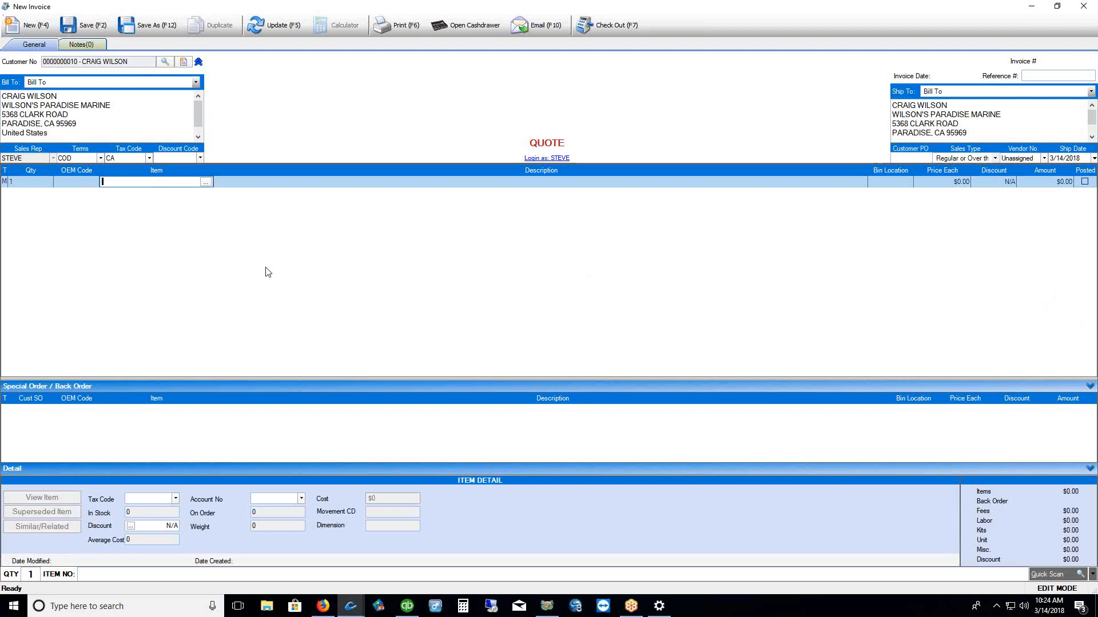
pyautogui.click(206, 182)
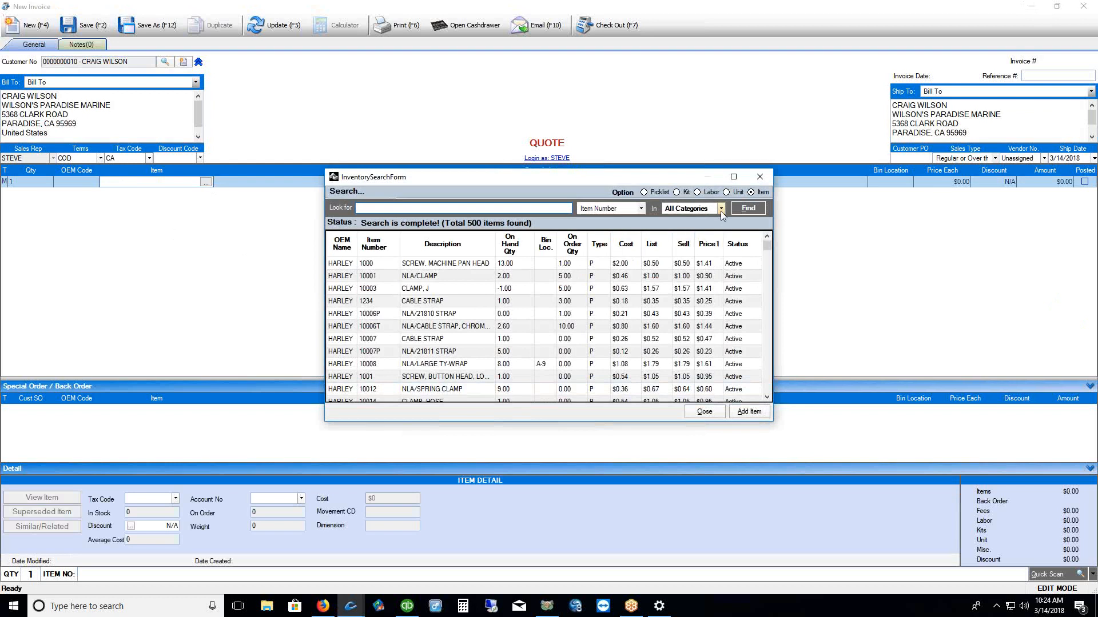
pyautogui.click(720, 211)
pyautogui.click(715, 230)
pyautogui.click(743, 208)
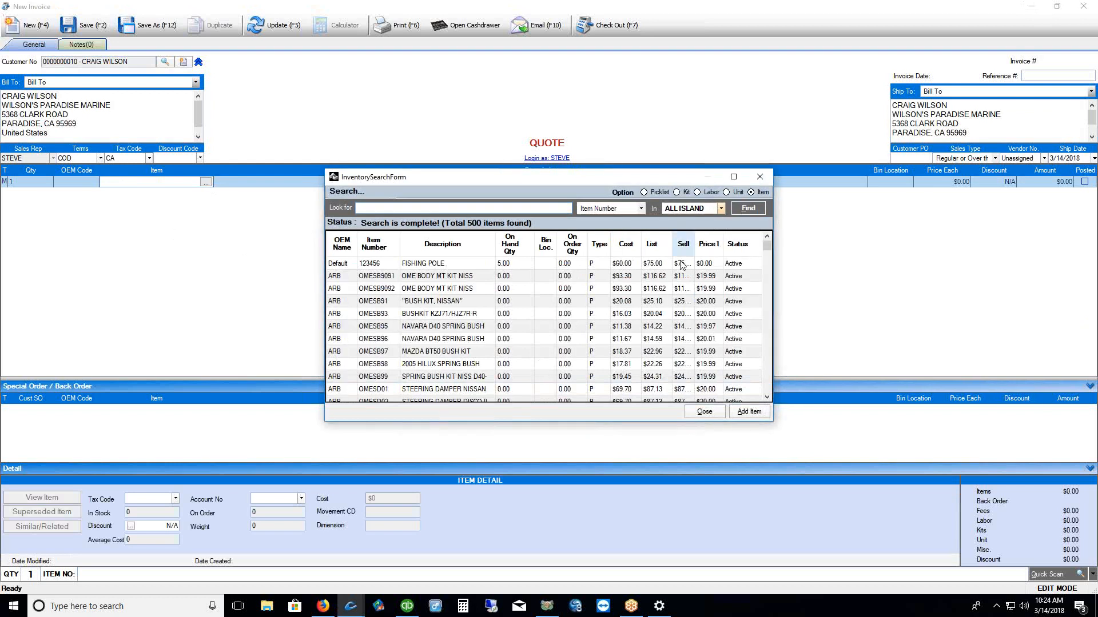
pyautogui.click(383, 305)
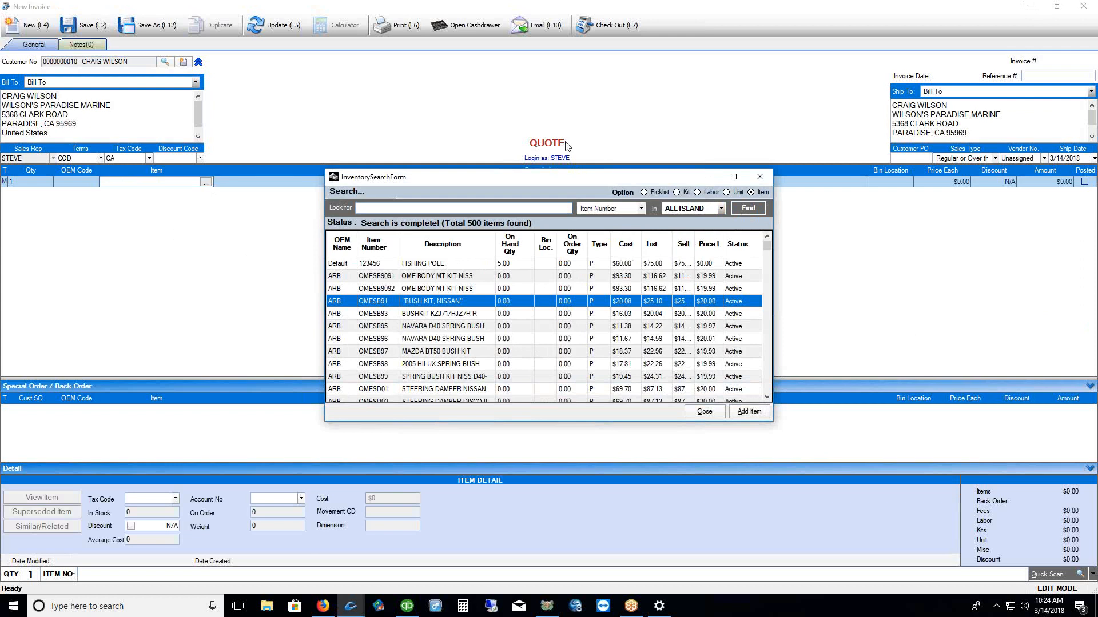
pyautogui.click(759, 177)
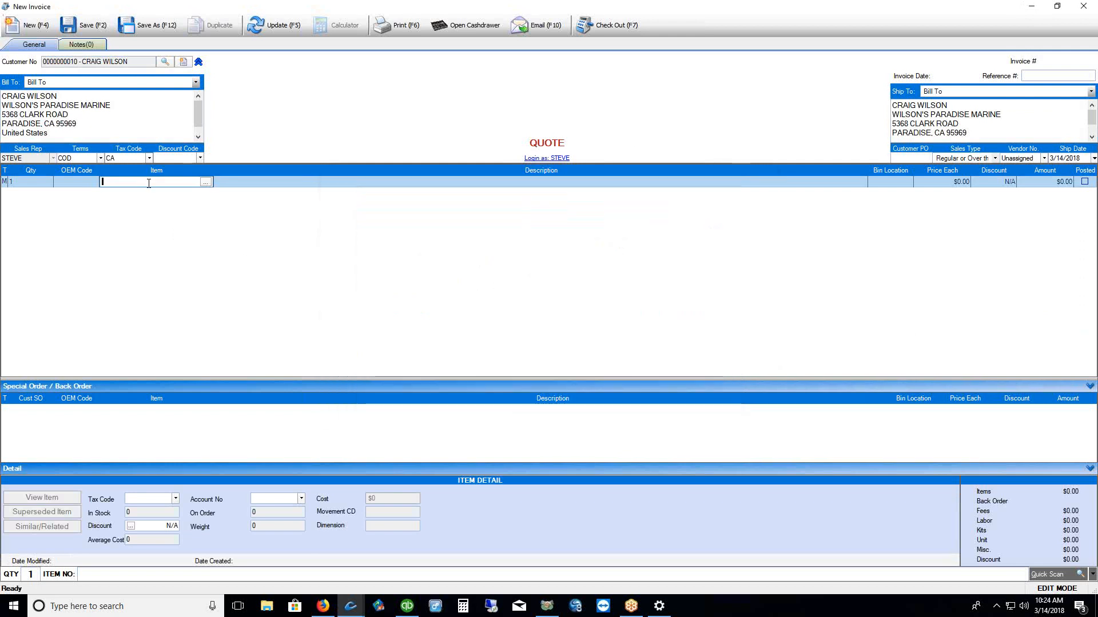
# Add item OMESB91 (BUSH KIT, NISSAN) to the quote at $25.10, declining the special order
pyautogui.write('OMES')
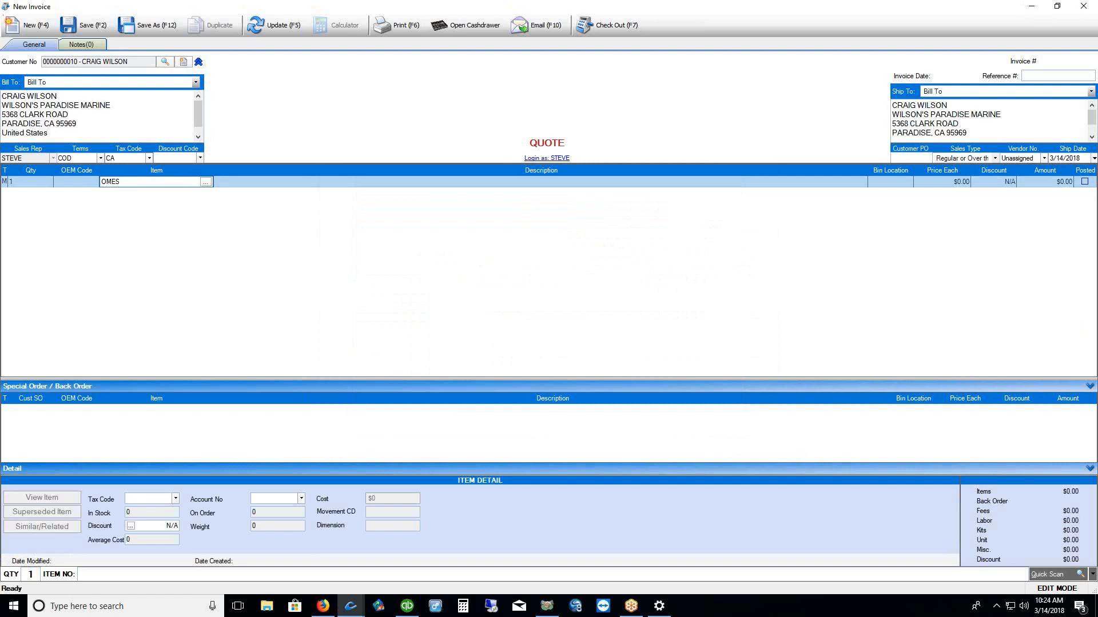
pyautogui.write('B91')
pyautogui.press('Return')
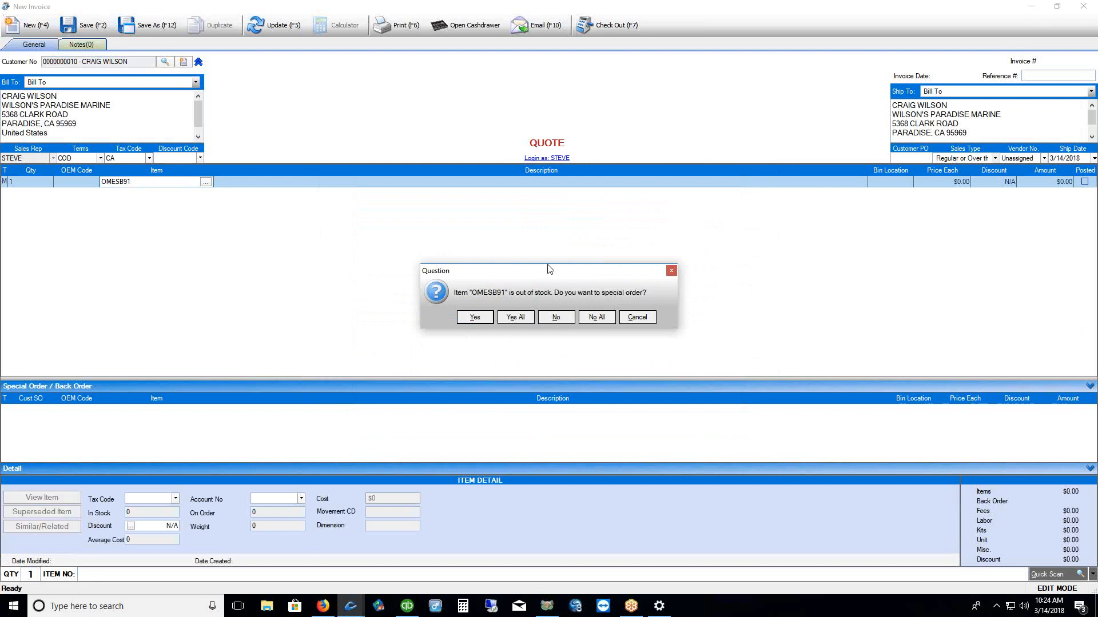
pyautogui.moveTo(549, 270); pyautogui.dragTo(537, 228)
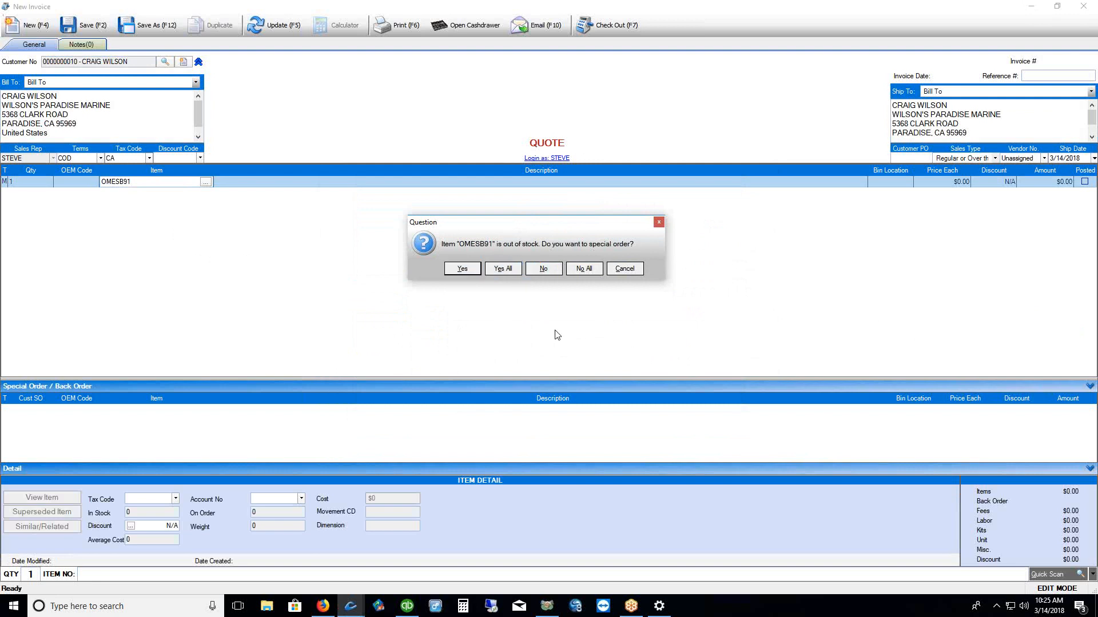
pyautogui.click(544, 268)
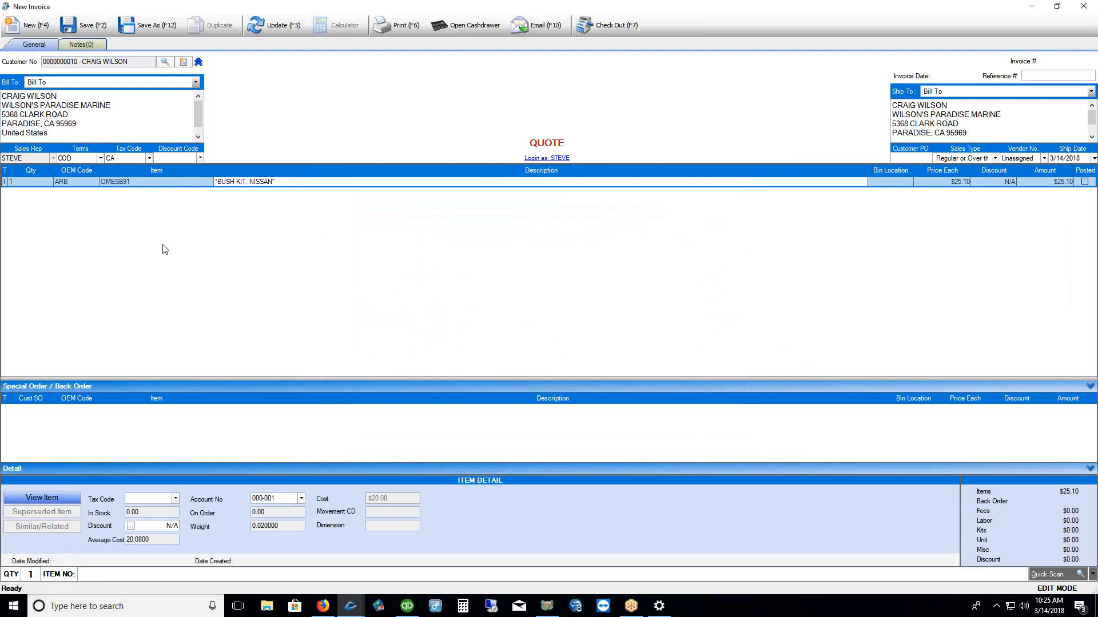
# Remove the ARB line from the quote and enter partial item OMES on the first row
pyautogui.rightClick(6, 186)
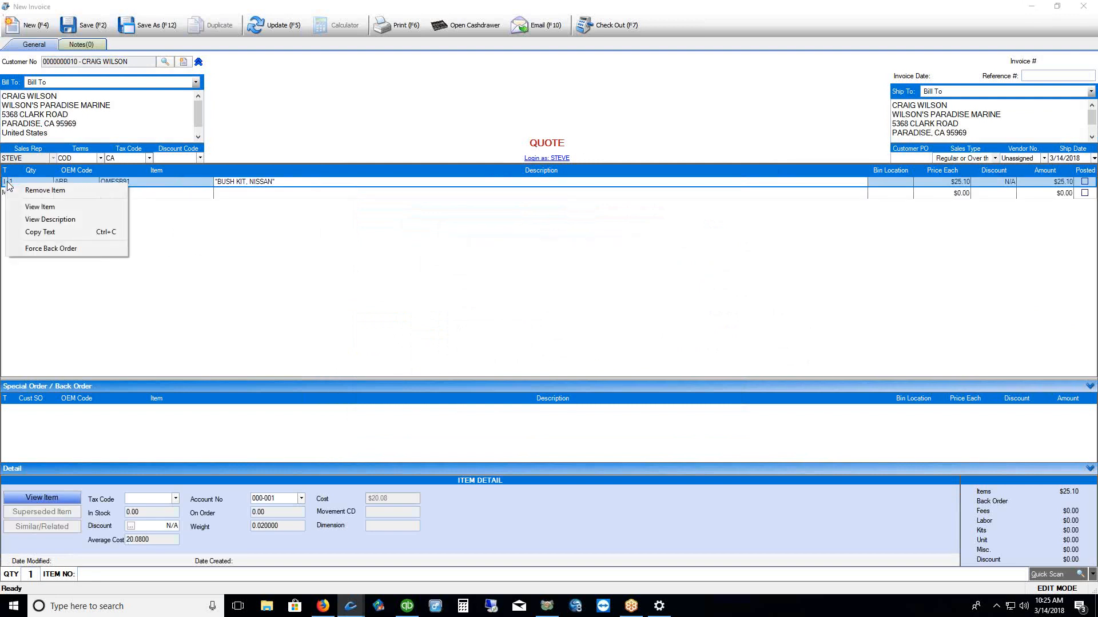
pyautogui.click(44, 190)
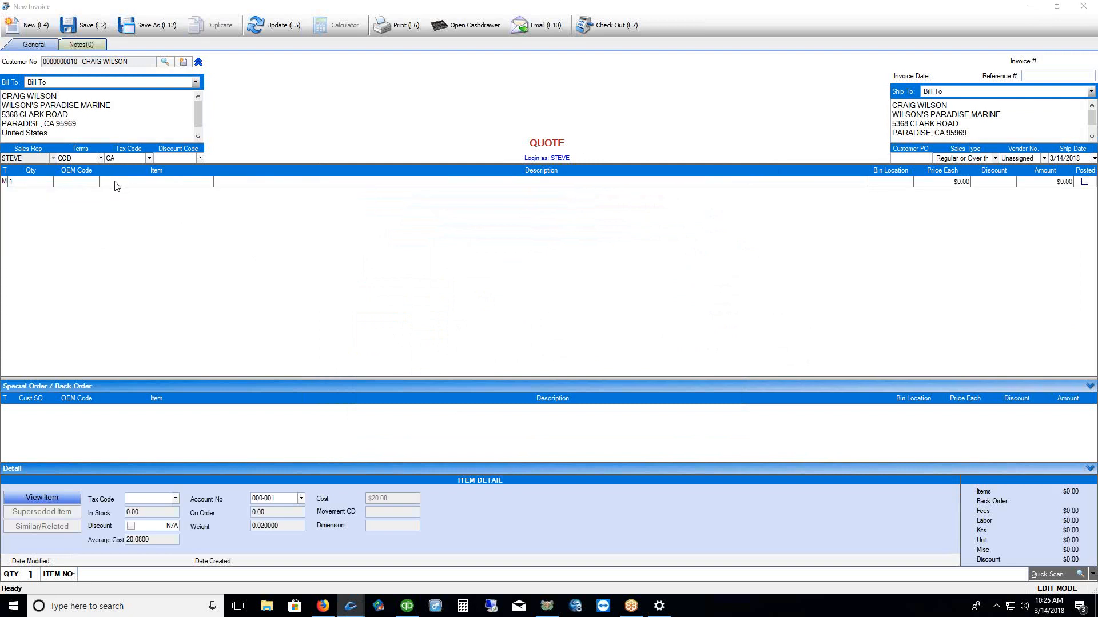
pyautogui.click(116, 184)
pyautogui.write('OMES')
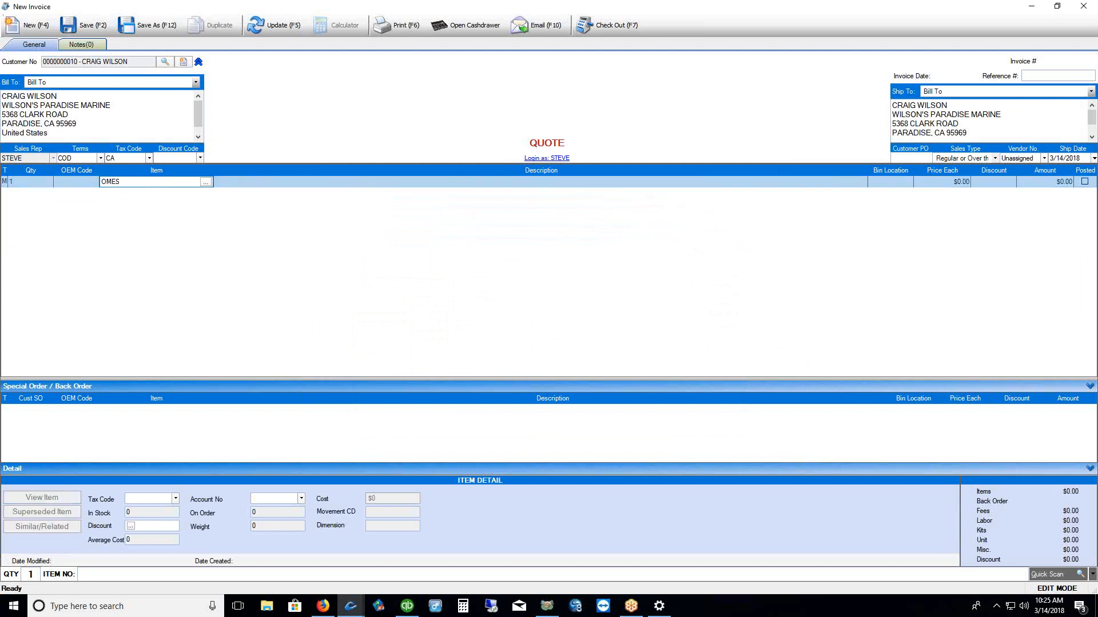
pyautogui.press('Return')
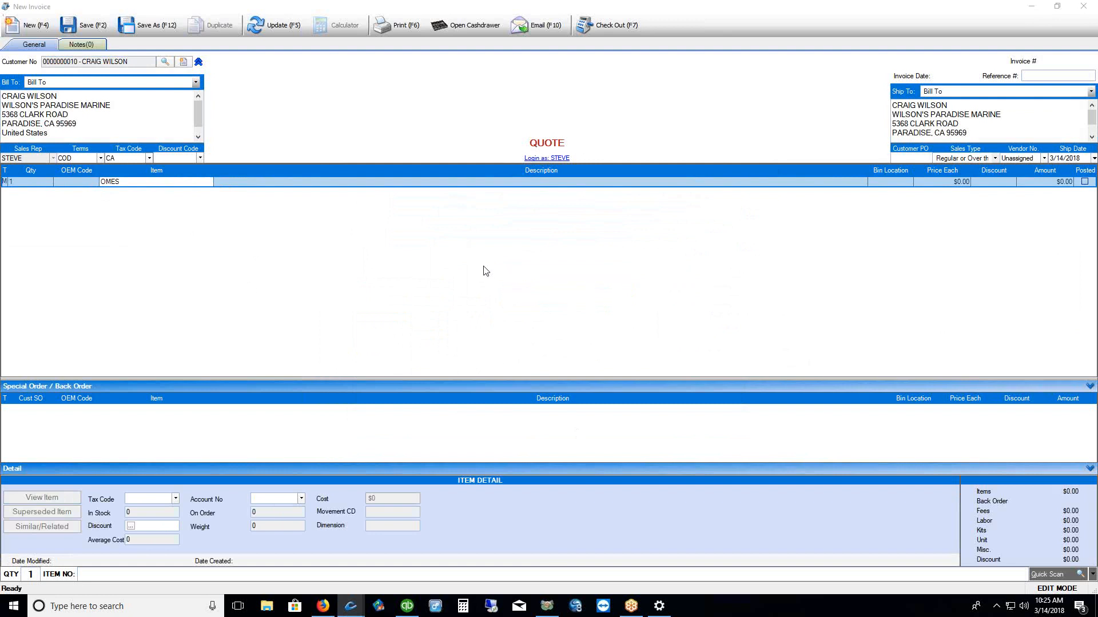
# Add a blank second row below the OMES line, leaving the item cell unchanged
pyautogui.click(4, 182)
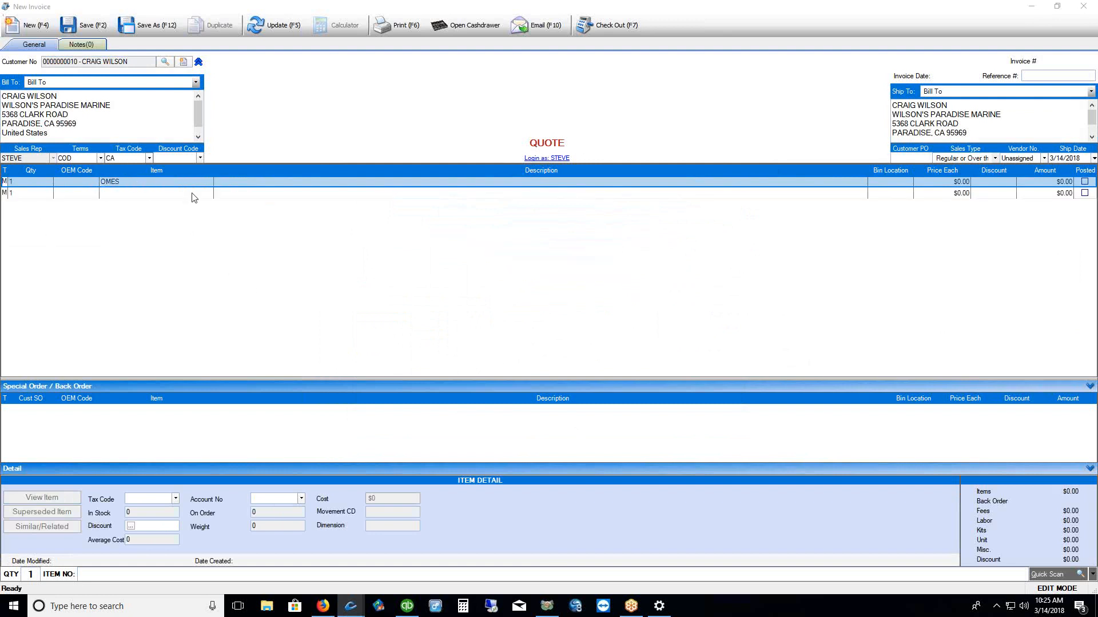
pyautogui.click(132, 183)
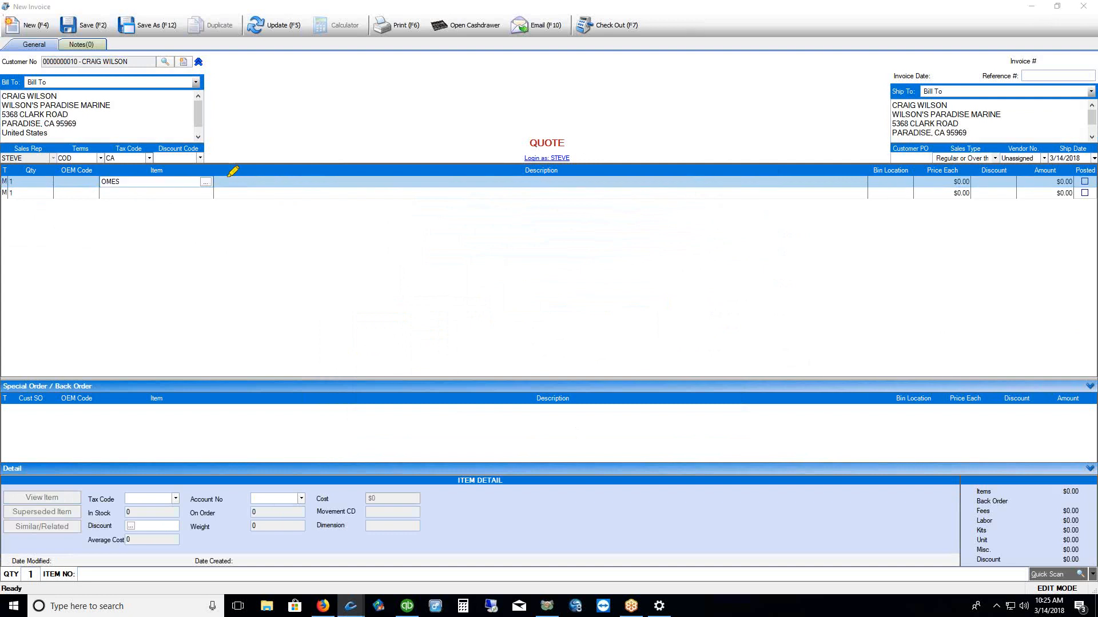
pyautogui.moveTo(199, 169)
pyautogui.mouseDown()
pyautogui.moveTo(186, 186)
pyautogui.moveTo(230, 177)
pyautogui.moveTo(206, 167)
pyautogui.mouseUp()
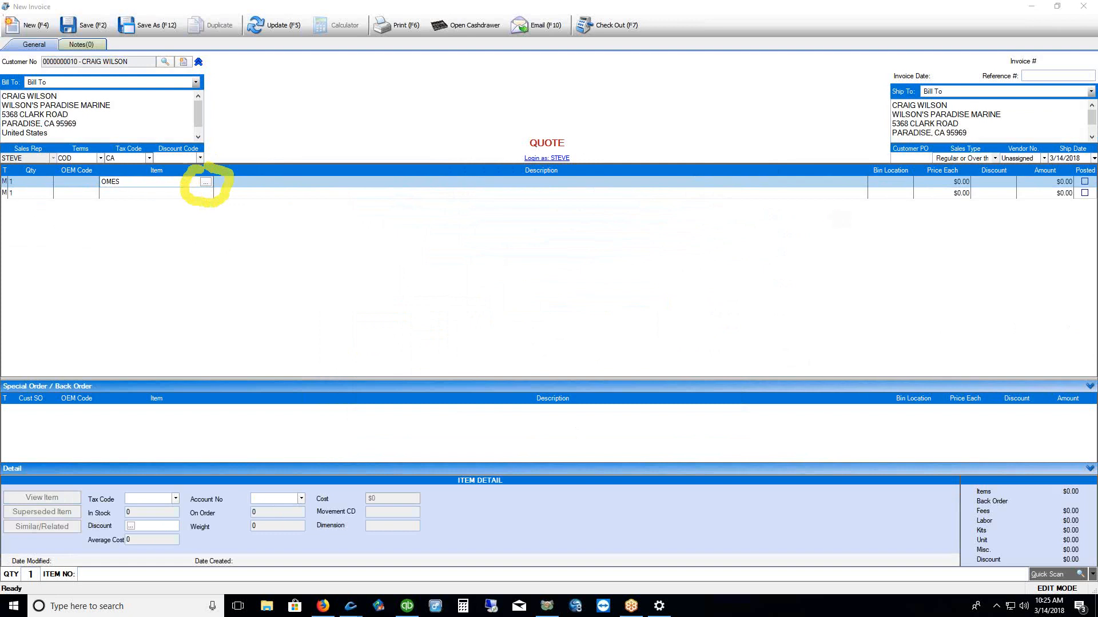
pyautogui.press('Escape')
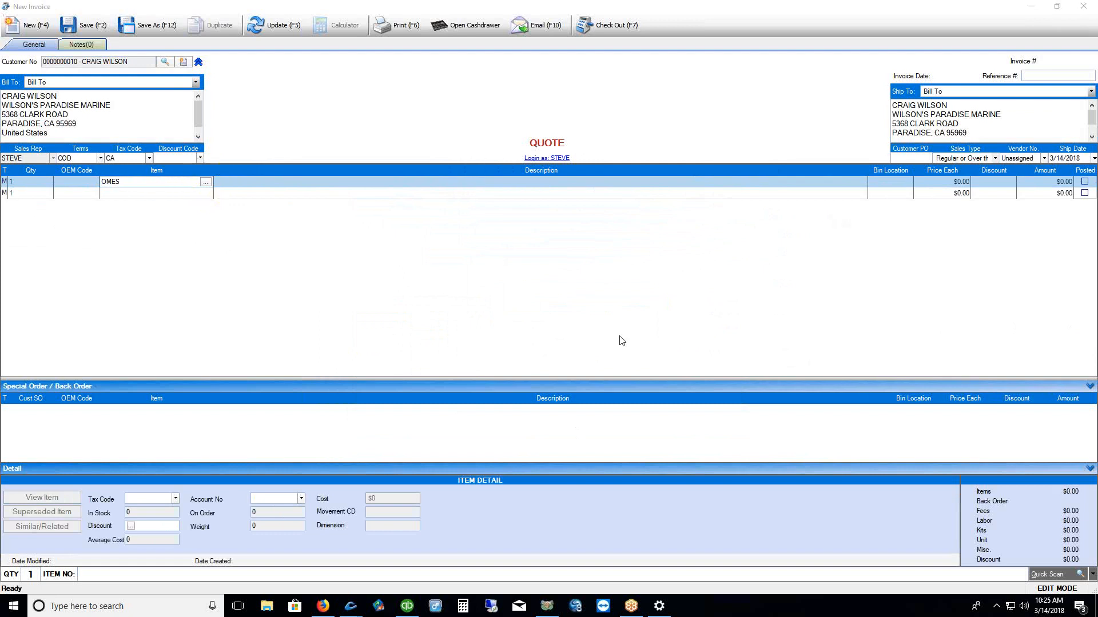
pyautogui.click(206, 183)
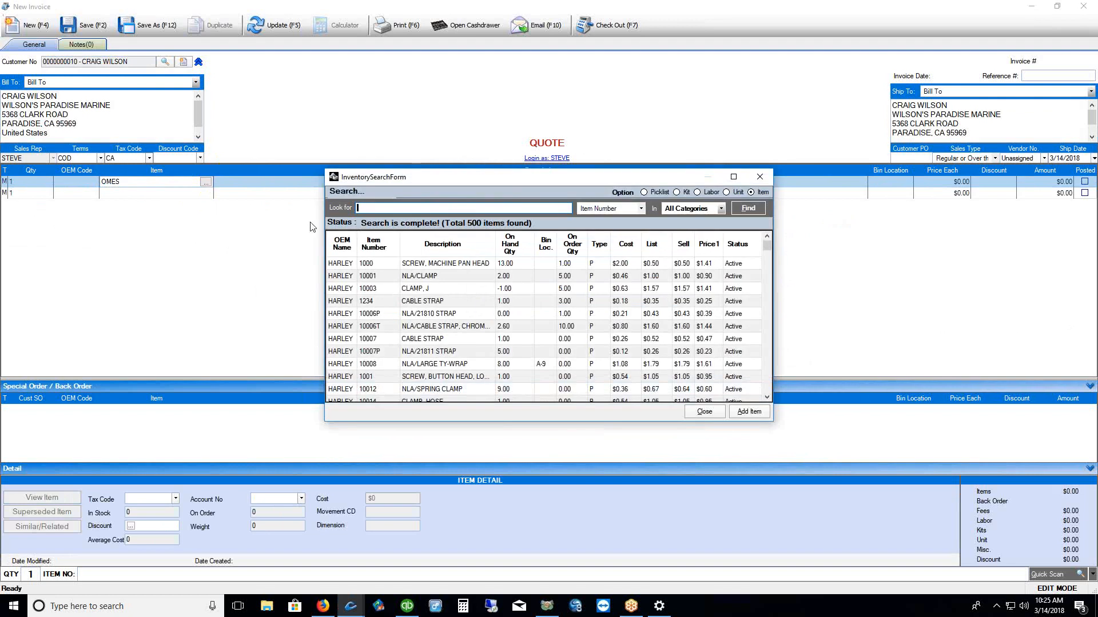
pyautogui.moveTo(563, 179); pyautogui.dragTo(537, 117)
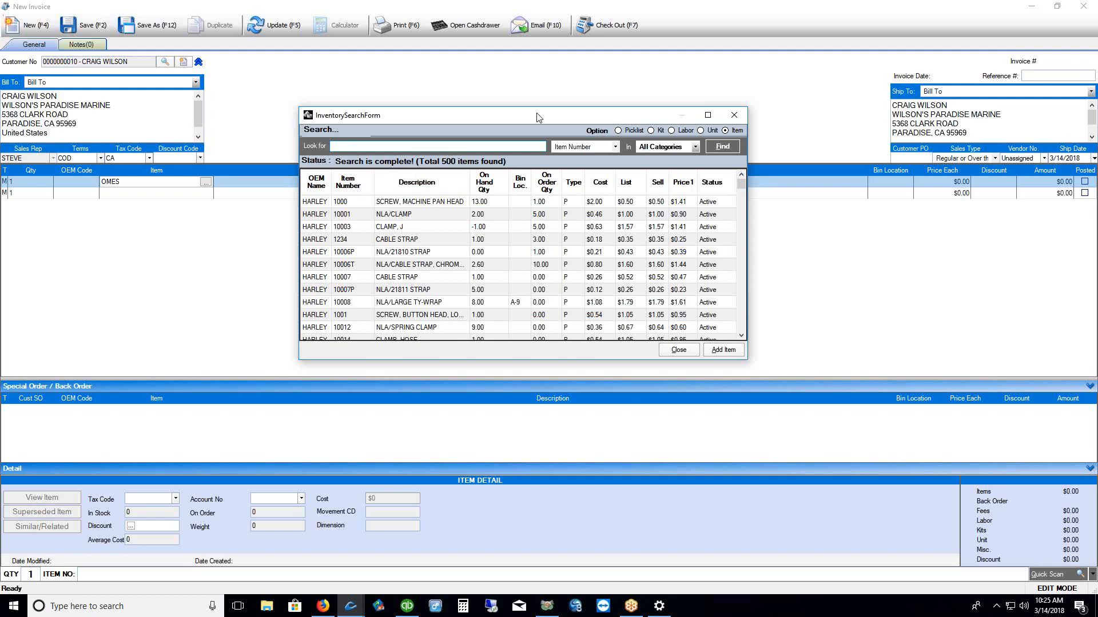
pyautogui.write('OMES')
pyautogui.press('Return')
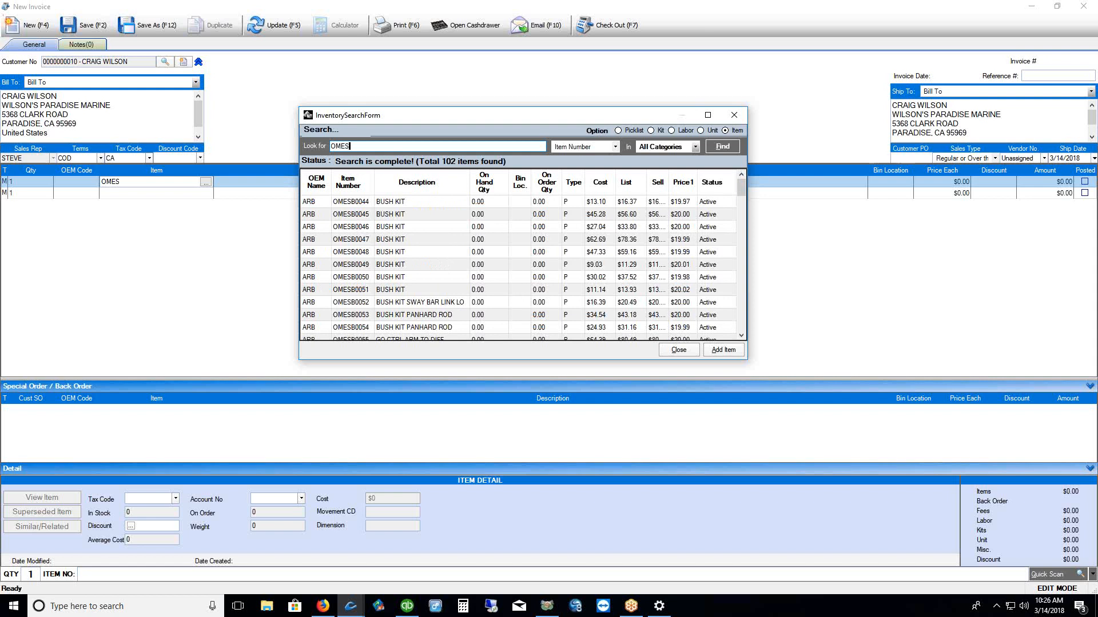
pyautogui.write('B')
pyautogui.press('Return')
pyautogui.write('9')
pyautogui.press('Return')
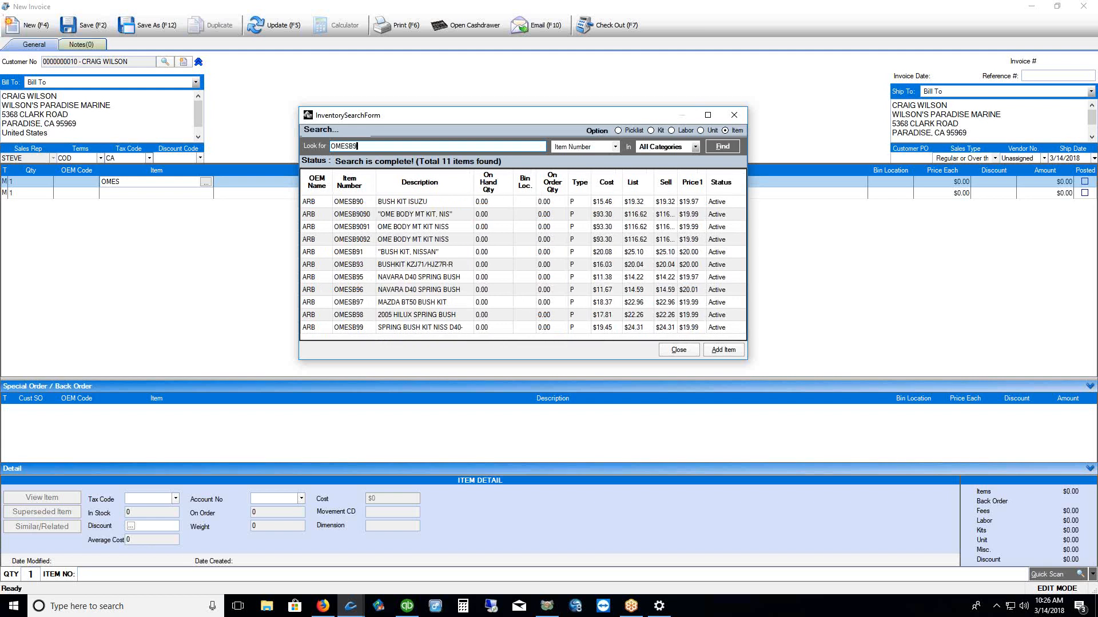
pyautogui.write('1')
pyautogui.press('Return')
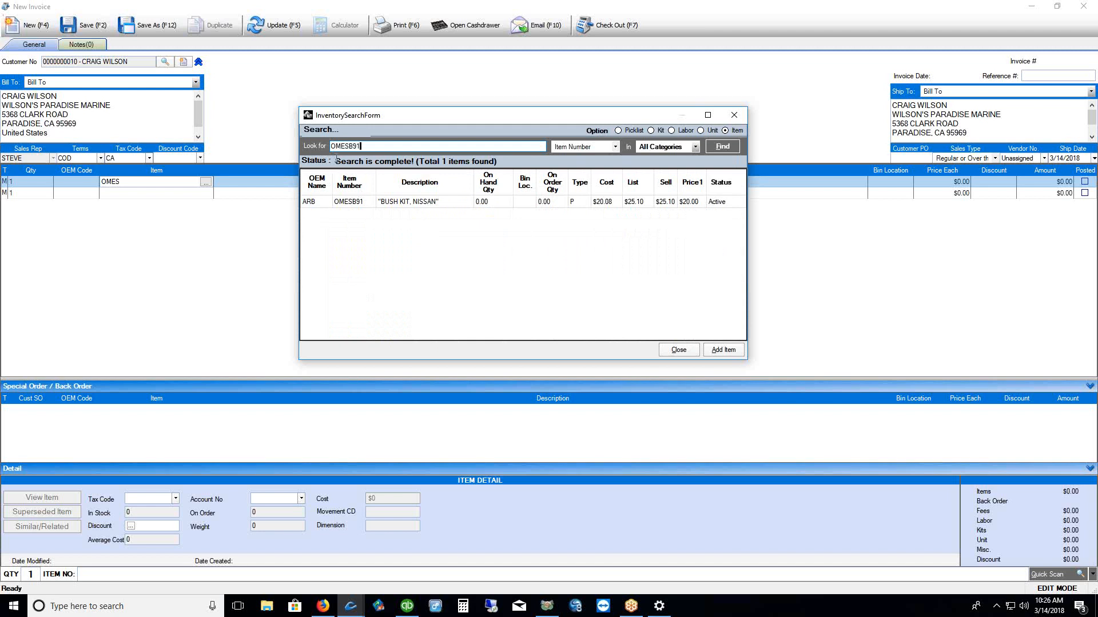
pyautogui.moveTo(332, 146); pyautogui.dragTo(360, 146)
pyautogui.press('BackSpace')
pyautogui.write('ESB91')
pyautogui.press('Return')
pyautogui.click(338, 201)
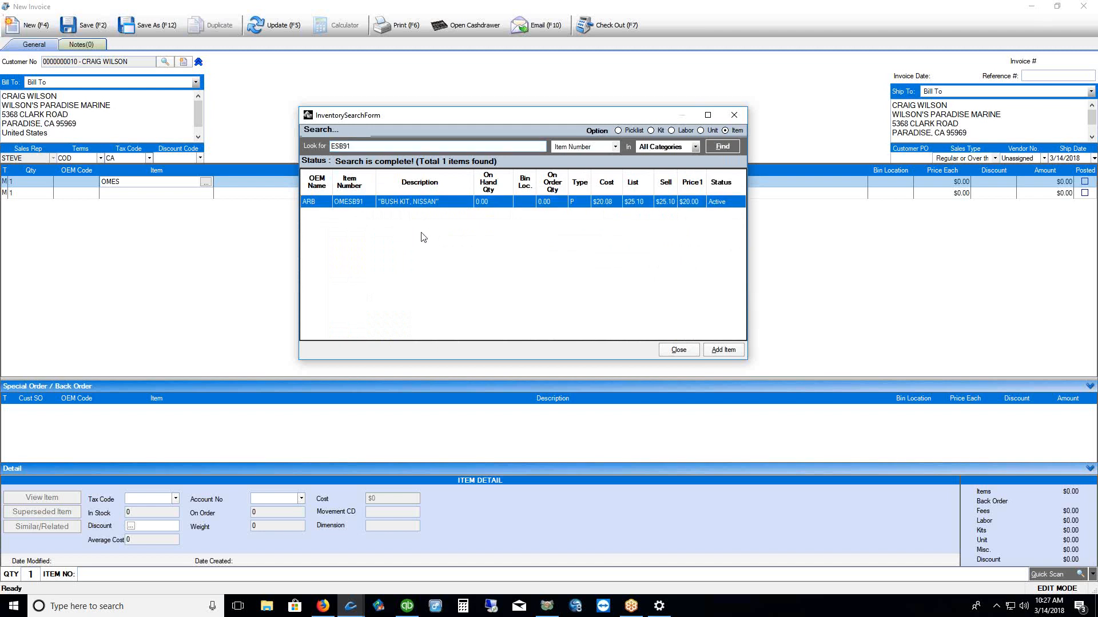
pyautogui.doubleClick(352, 148)
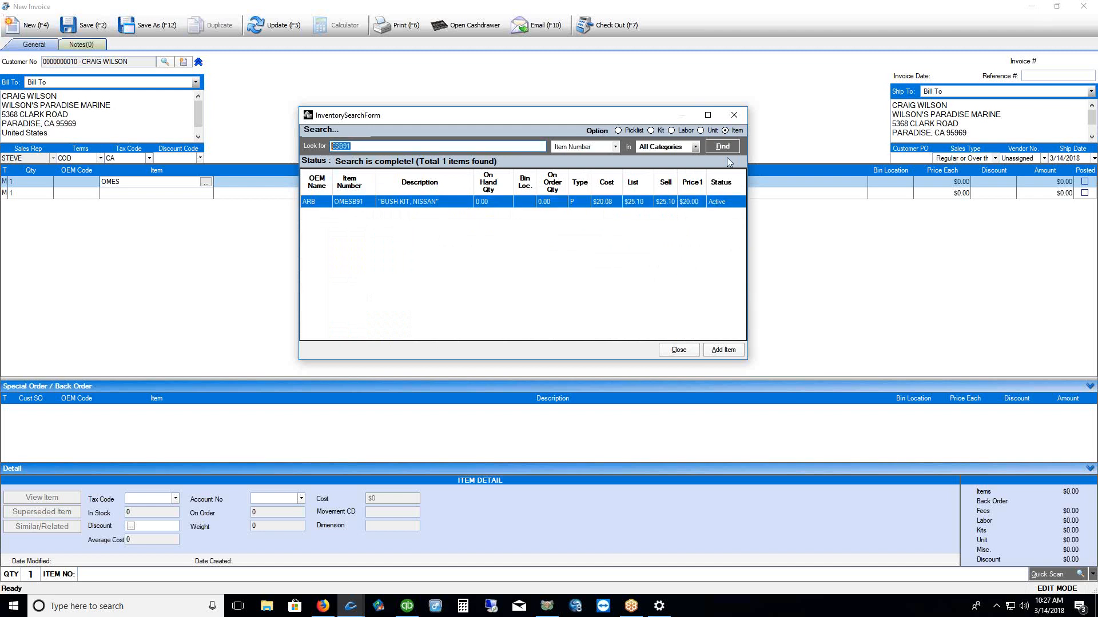
pyautogui.click(735, 115)
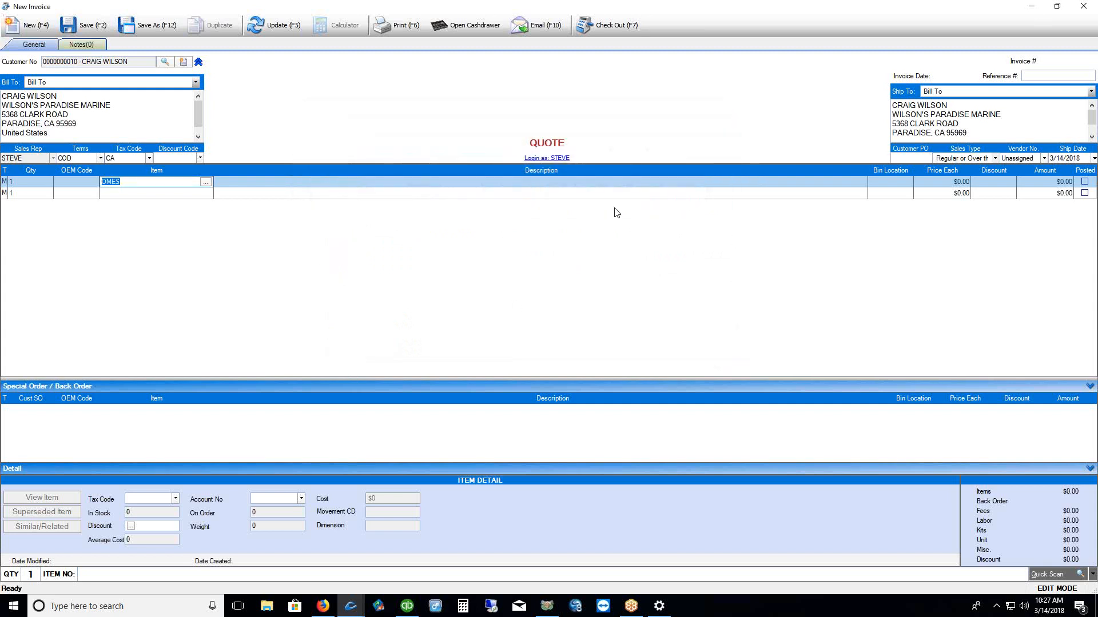
# Close the quote without saving, and keep Enable keyword search ticked in Inventory preferences
pyautogui.click(1083, 7)
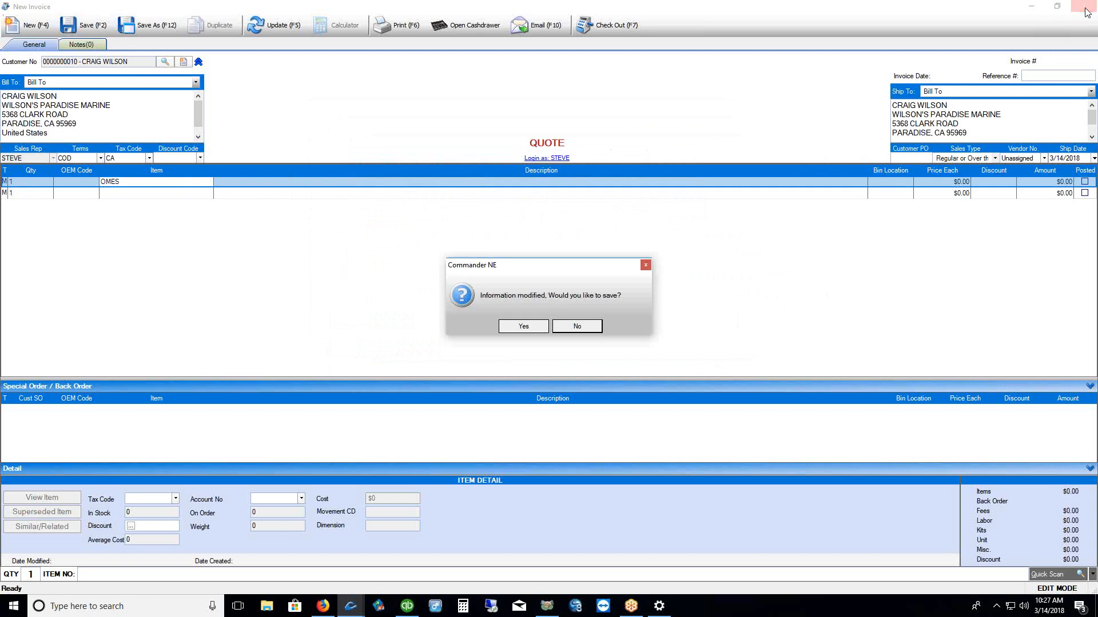
pyautogui.click(571, 326)
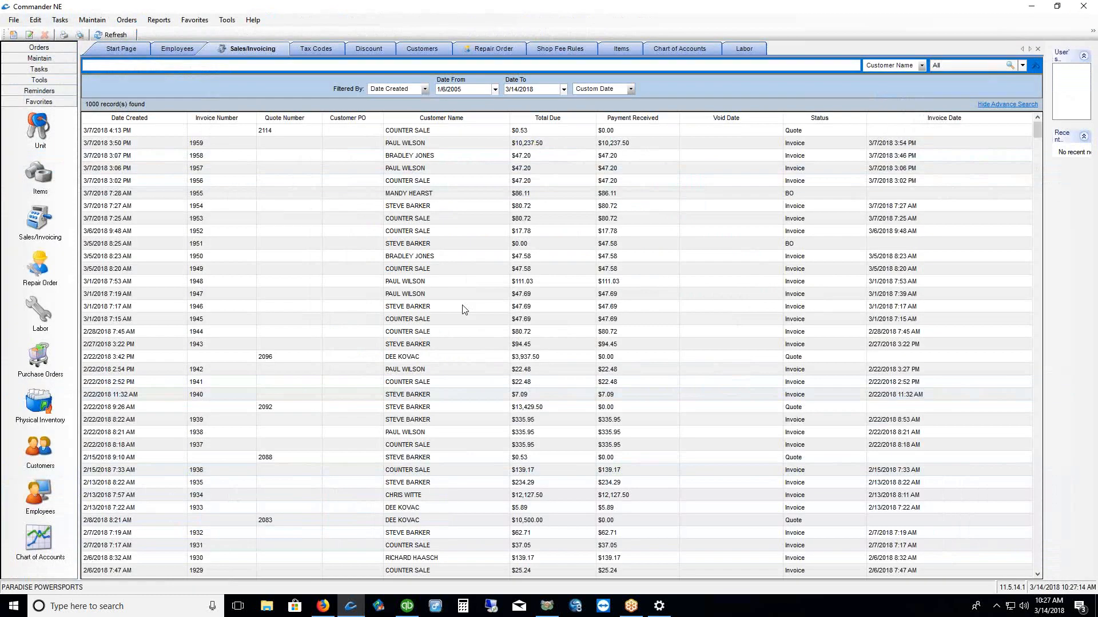
pyautogui.click(90, 22)
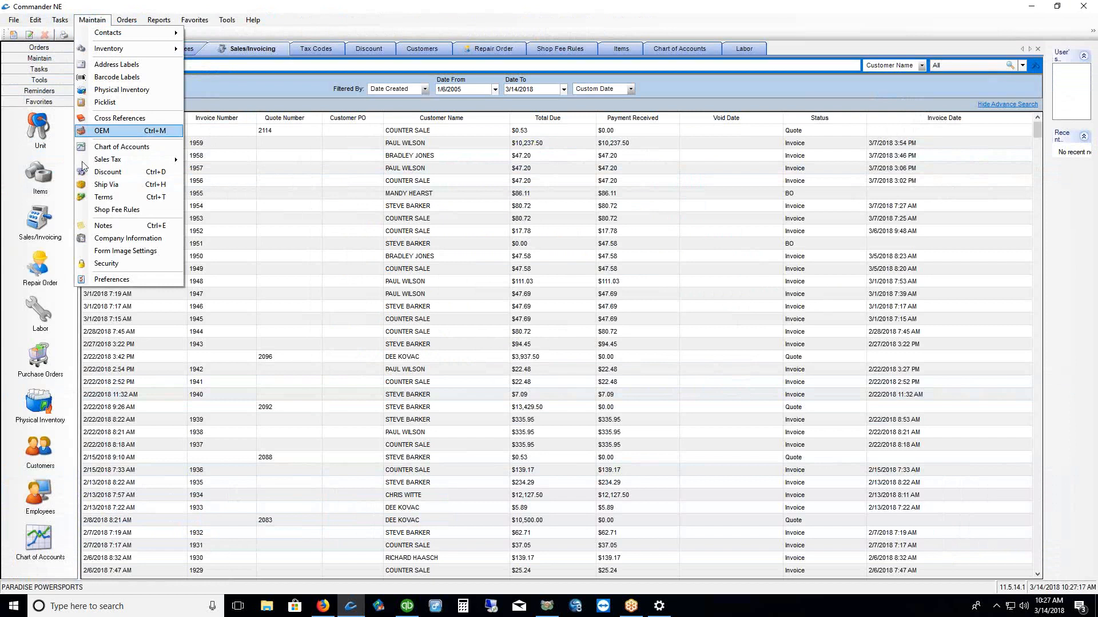
pyautogui.click(97, 283)
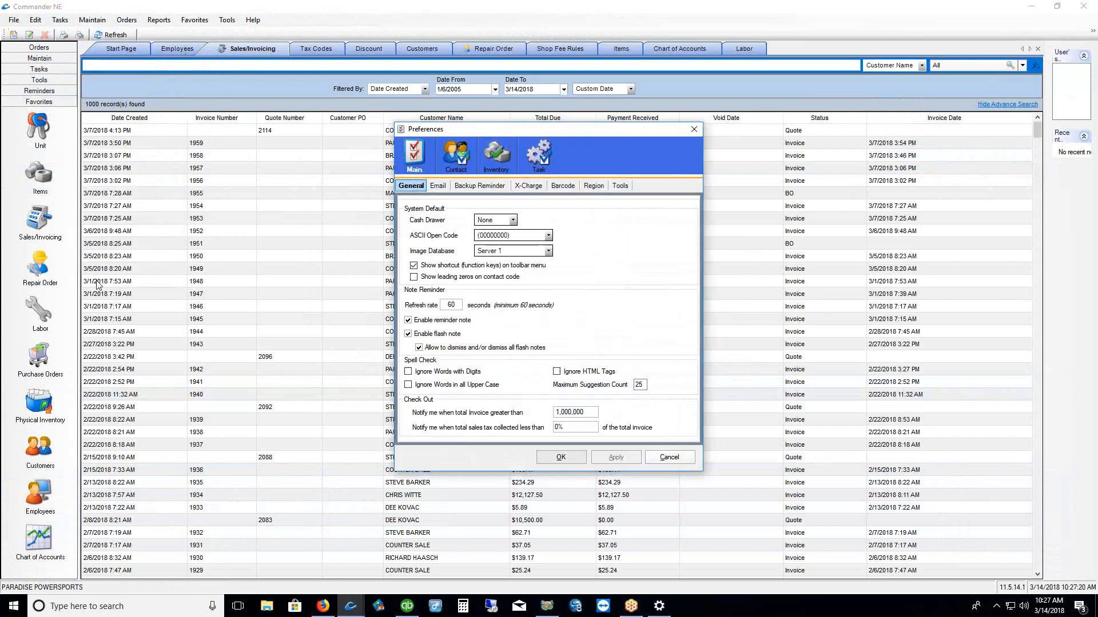
pyautogui.click(496, 155)
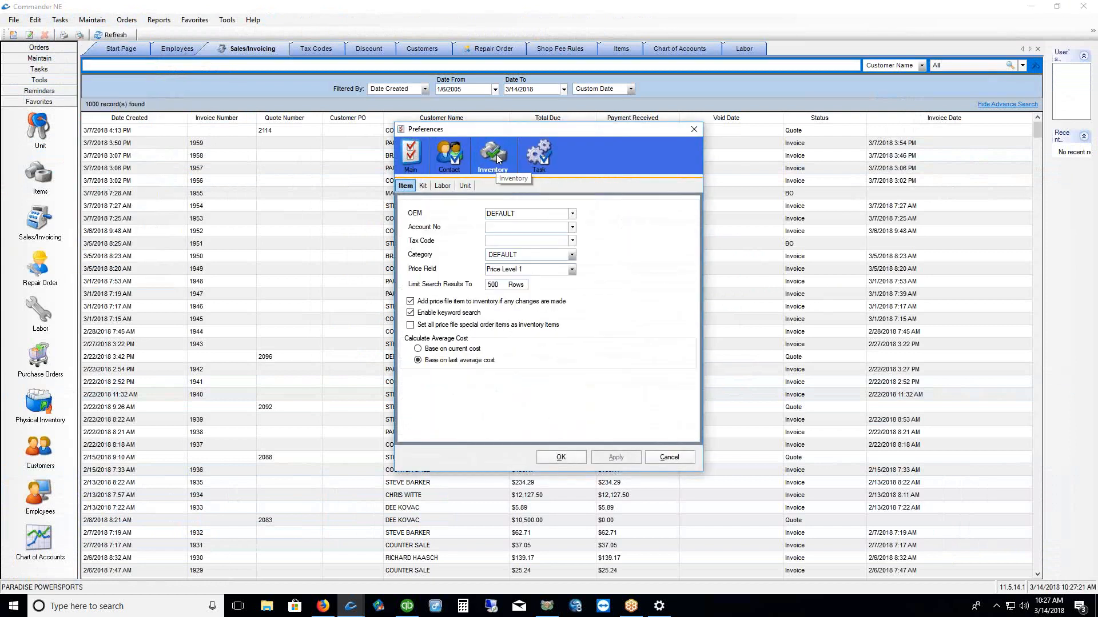
pyautogui.click(412, 314)
pyautogui.click(412, 314)
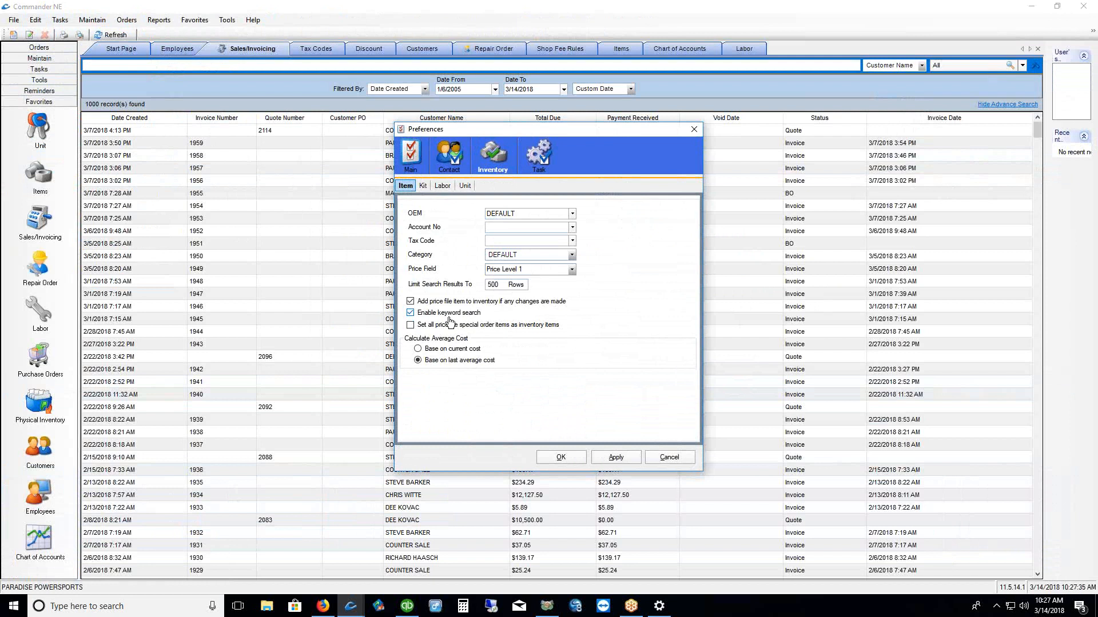
pyautogui.click(411, 313)
pyautogui.click(411, 312)
pyautogui.click(559, 458)
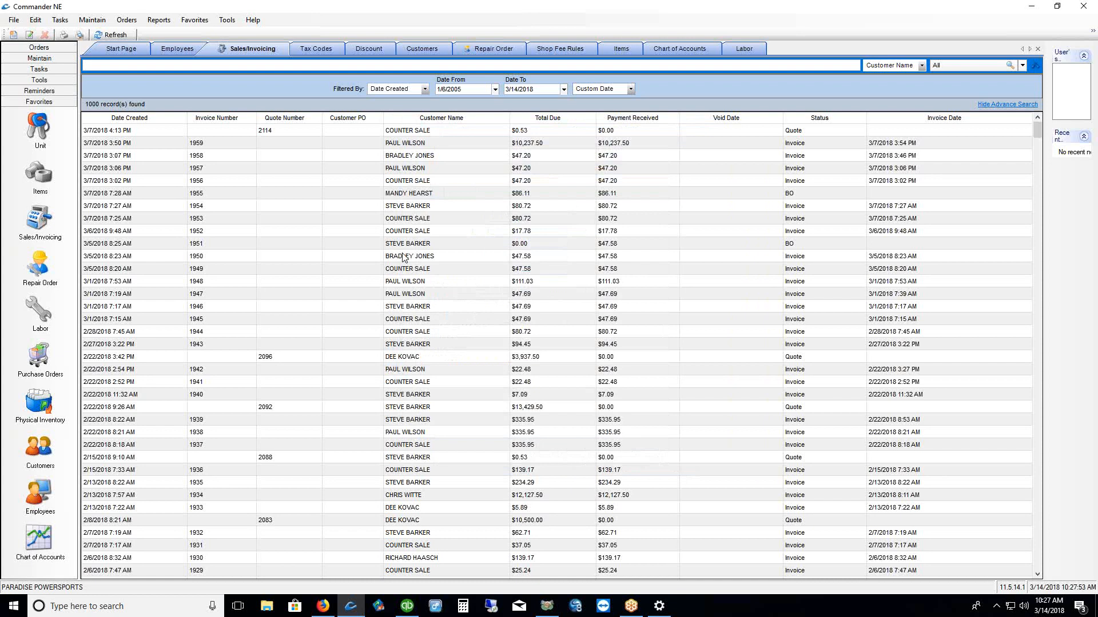
# In the Items list, replace search term 123456 with 9052 across All Categories
pyautogui.click(40, 175)
pyautogui.moveTo(146, 68); pyautogui.dragTo(120, 67)
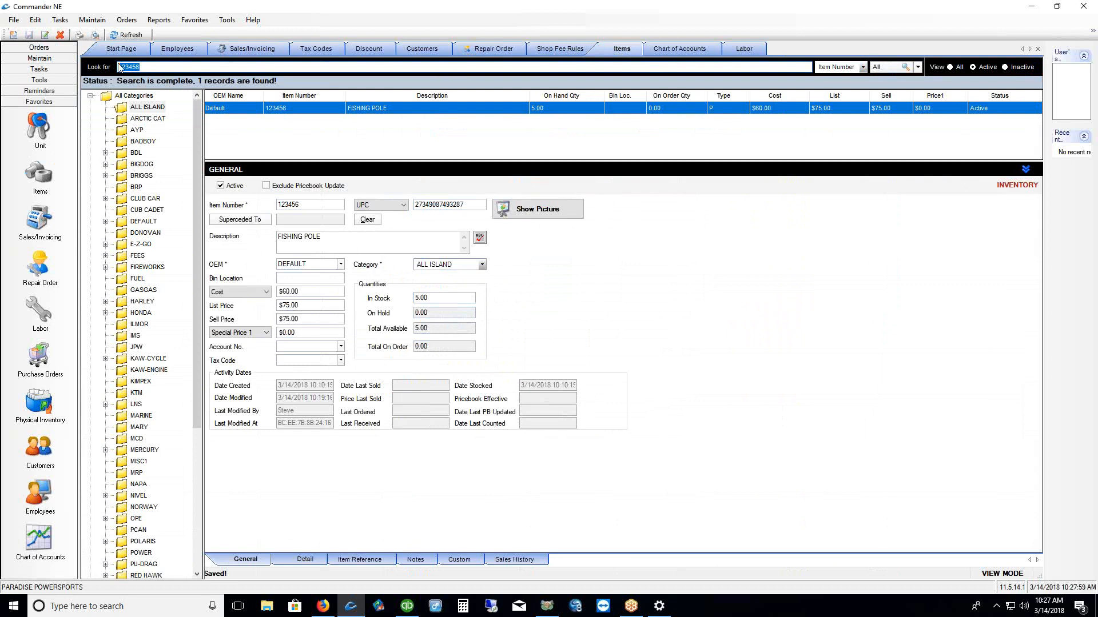
pyautogui.press('BackSpace')
pyautogui.click(108, 98)
pyautogui.click(145, 67)
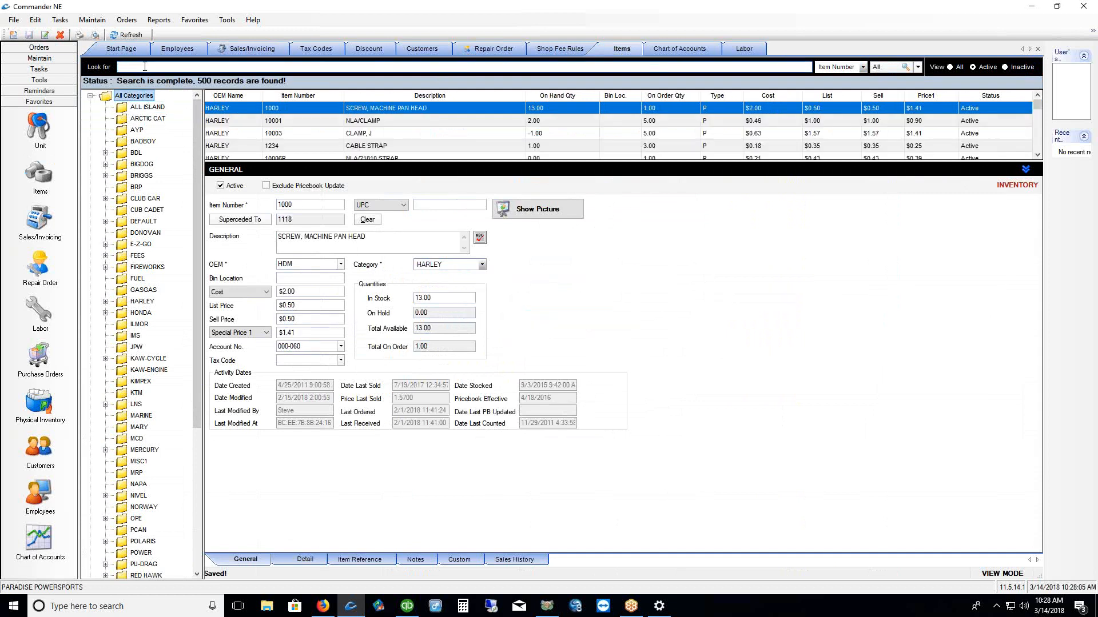
pyautogui.write('9052')
pyautogui.press('Return')
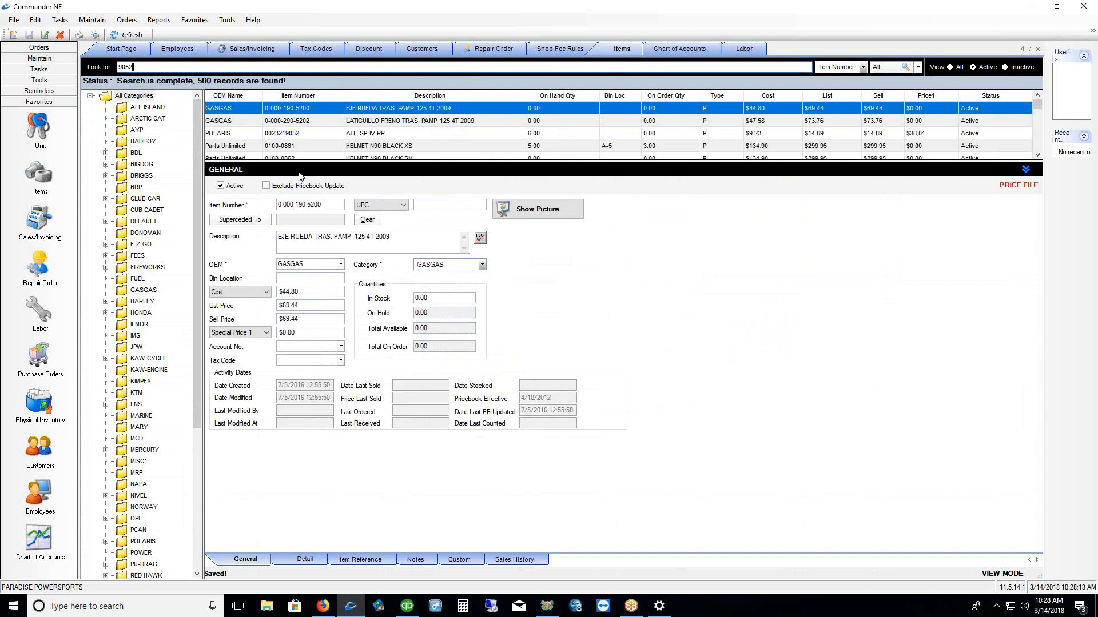
pyautogui.moveTo(300, 162); pyautogui.dragTo(299, 166)
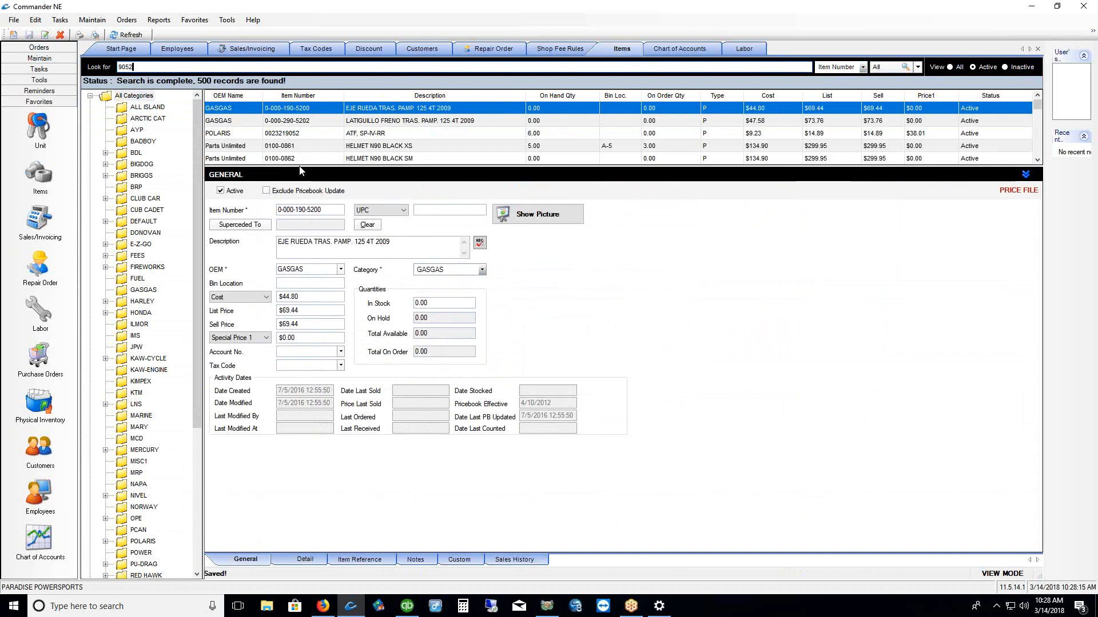
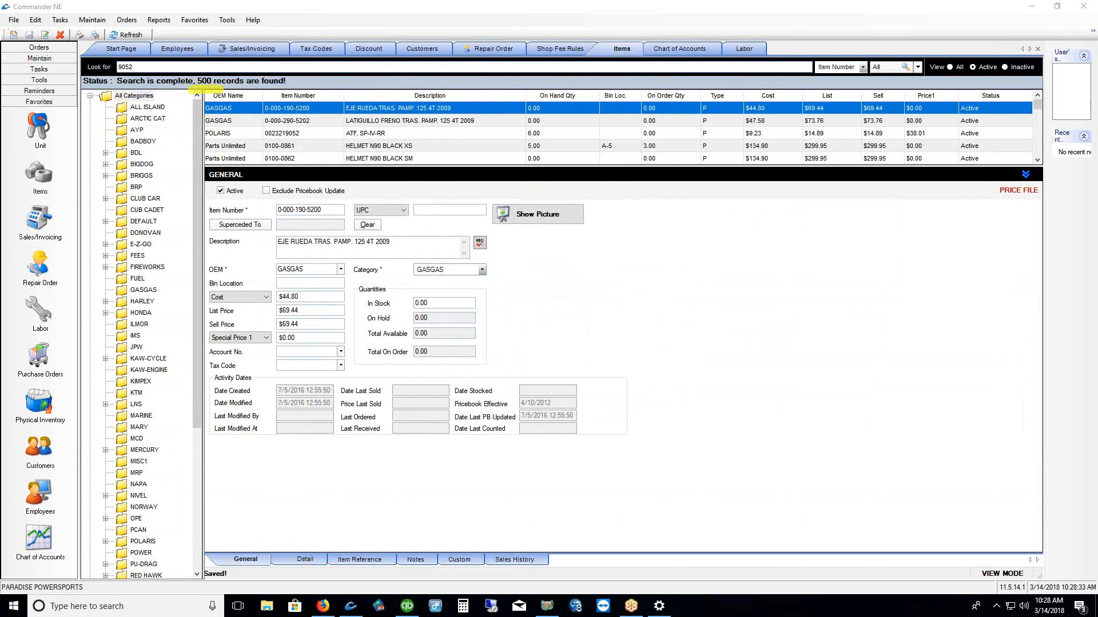
# Collapse the item details panel and scroll through the full 500-record list for 9052
pyautogui.click(1025, 175)
pyautogui.scroll(-20, 606, 168)
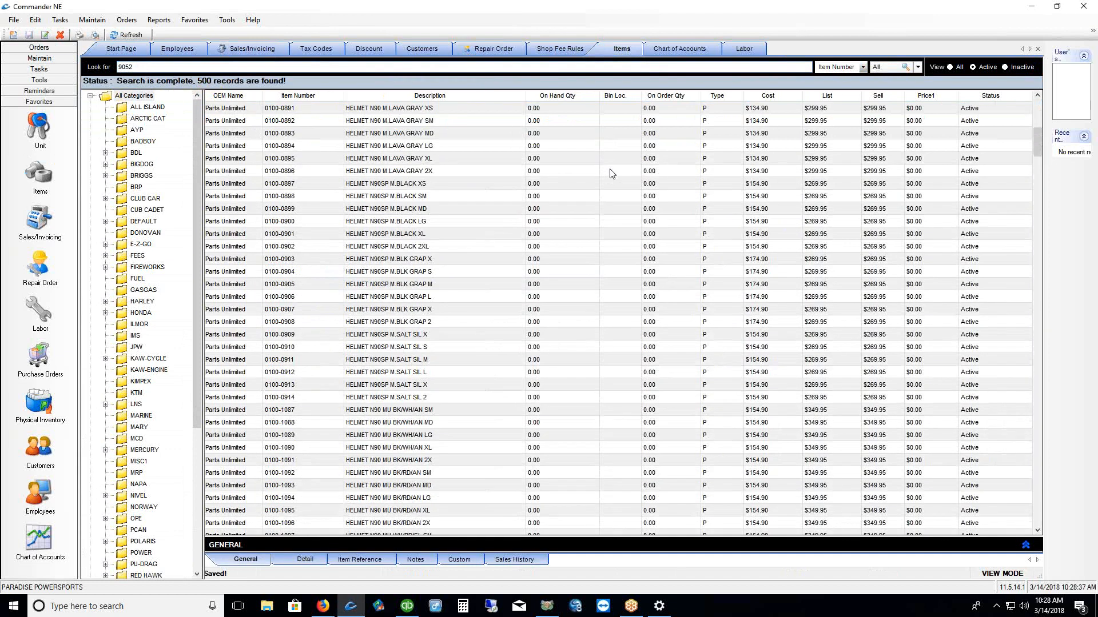
pyautogui.scroll(-20, 614, 177)
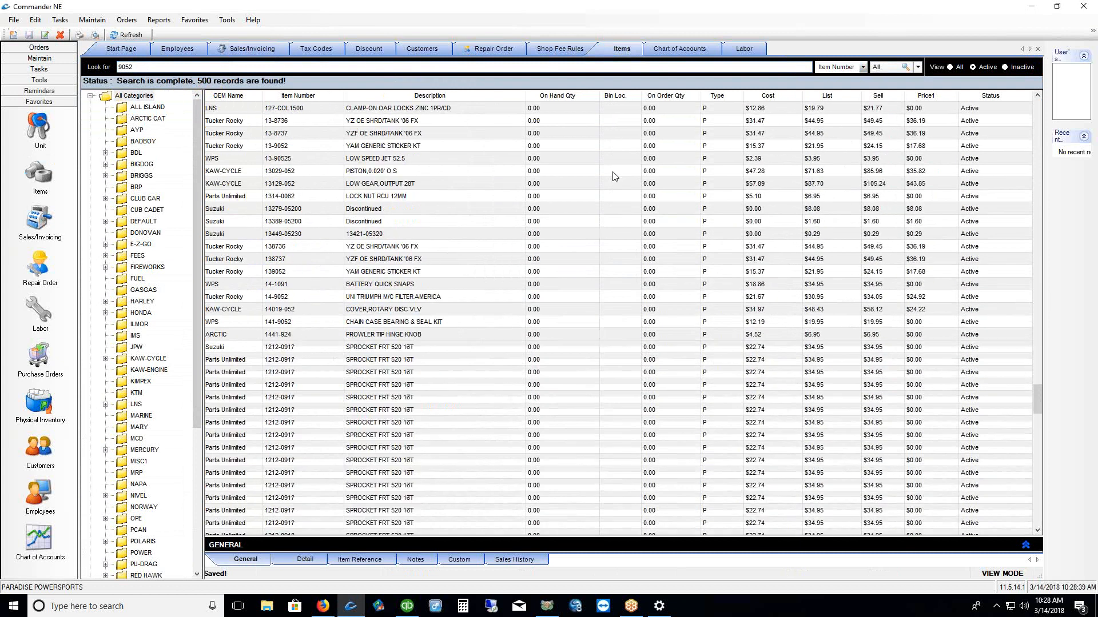
pyautogui.moveTo(1035, 402); pyautogui.dragTo(1013, 100)
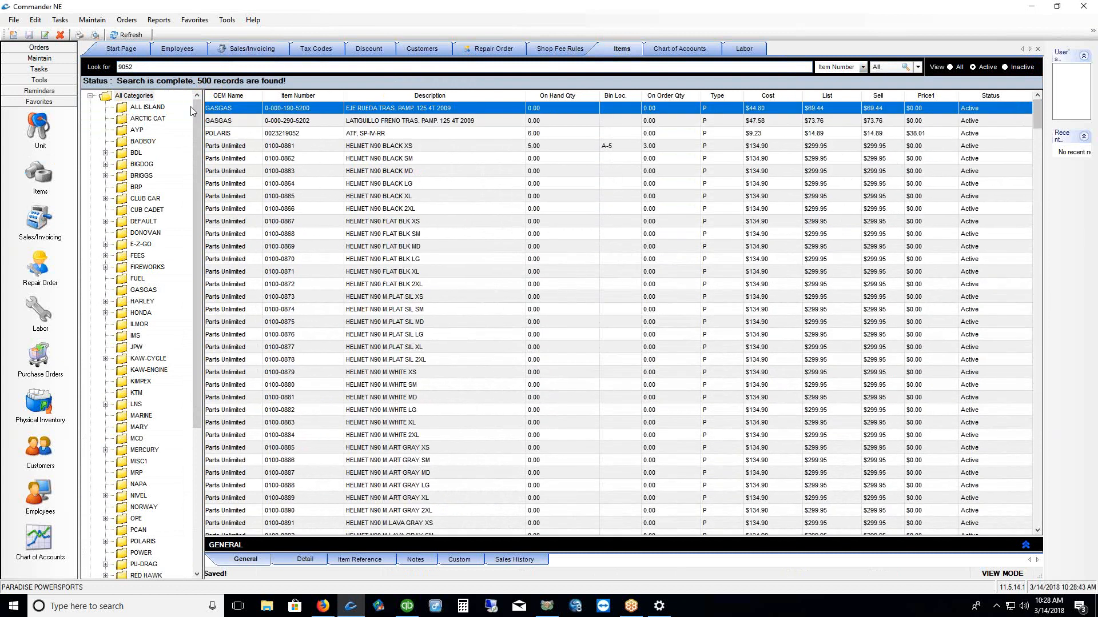
pyautogui.click(92, 20)
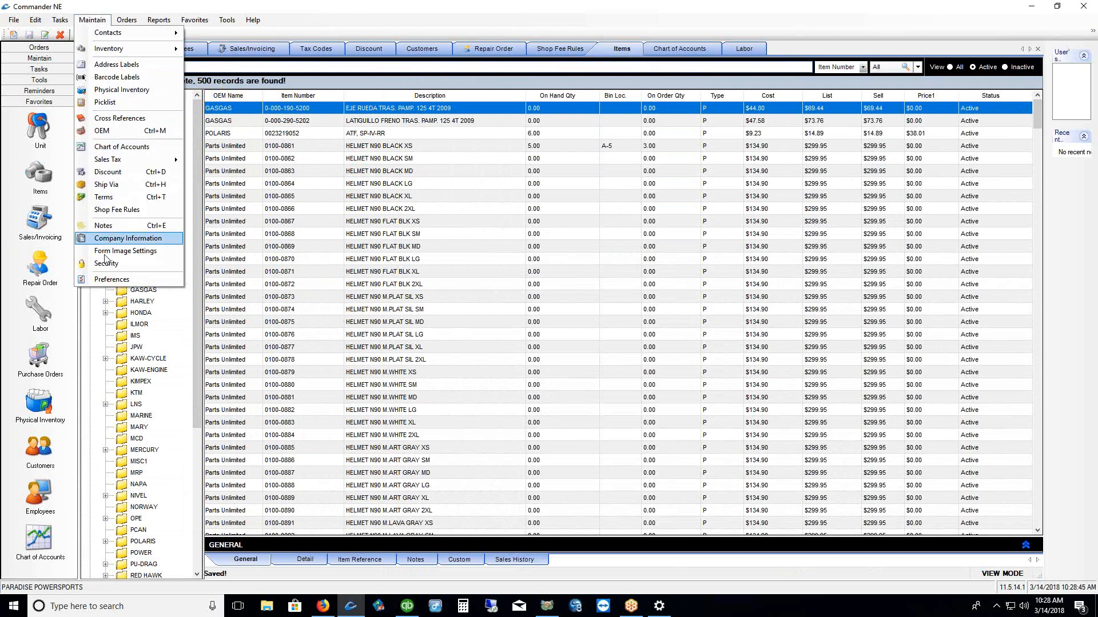
# Set Inventory > Item Limit Search Results To 25, then rerun the 9052 search
pyautogui.click(108, 279)
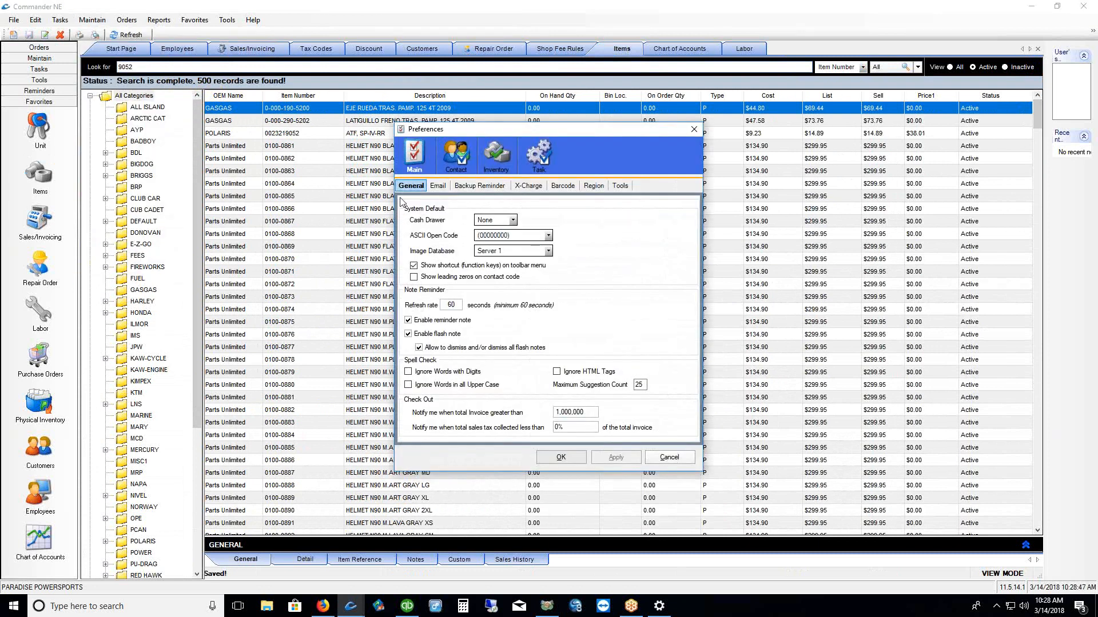
pyautogui.click(501, 151)
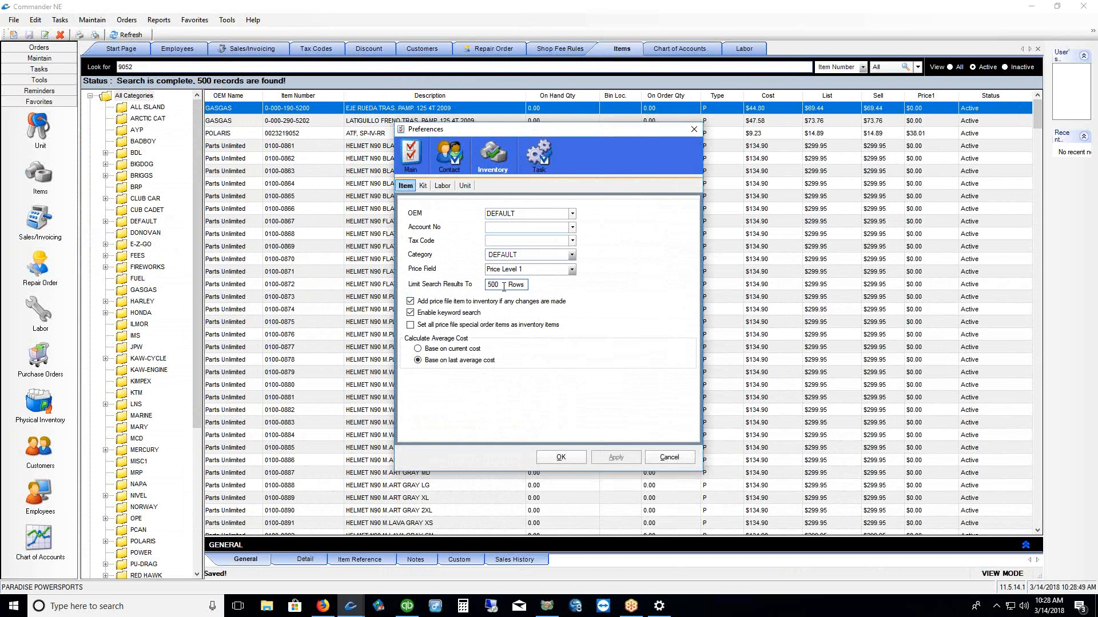
pyautogui.doubleClick(493, 285)
pyautogui.write('25')
pyautogui.click(617, 457)
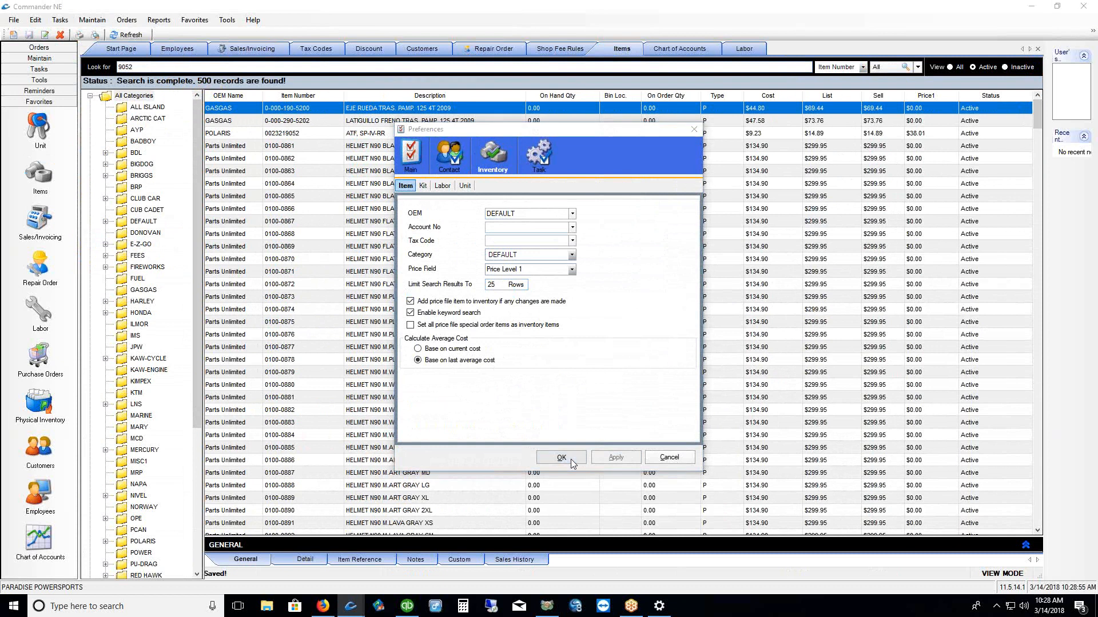
pyautogui.click(571, 458)
pyautogui.doubleClick(125, 67)
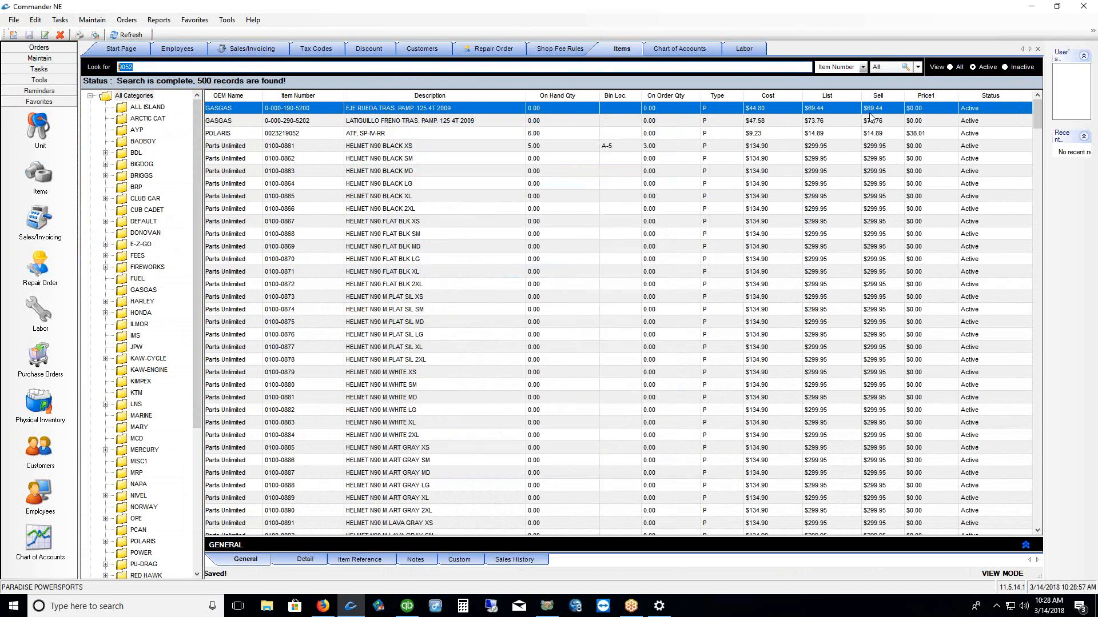
pyautogui.click(893, 70)
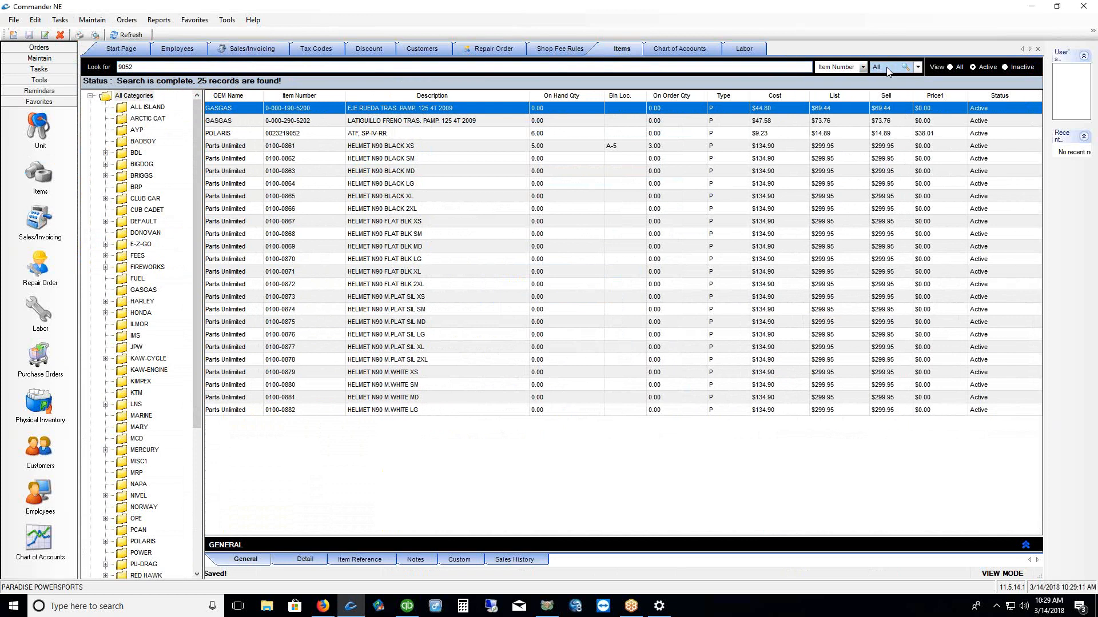
# Wrap the 9052 search term in quotes for an exact match
pyautogui.click(165, 67)
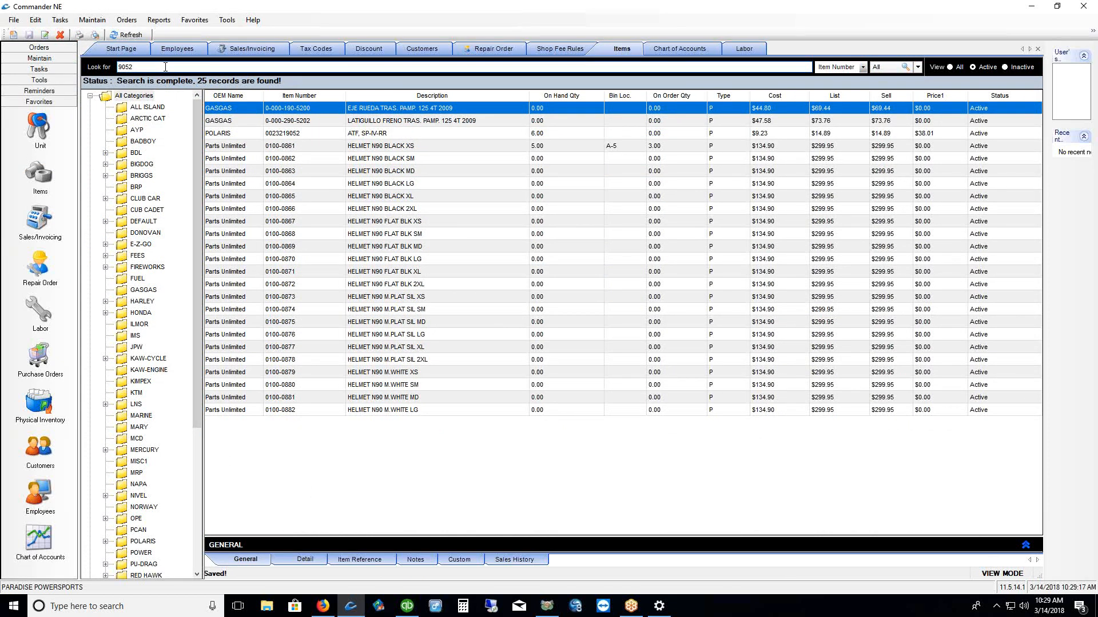
pyautogui.press('Right')
pyautogui.press('Right')
pyautogui.press('Right')
pyautogui.press('Right')
pyautogui.write('"')
# Check the HELMET N90 BLACK XL's Alt and OEM numbers, reset to UPC, and run the exact search
pyautogui.moveTo(594, 537); pyautogui.dragTo(315, 227)
pyautogui.click(296, 197)
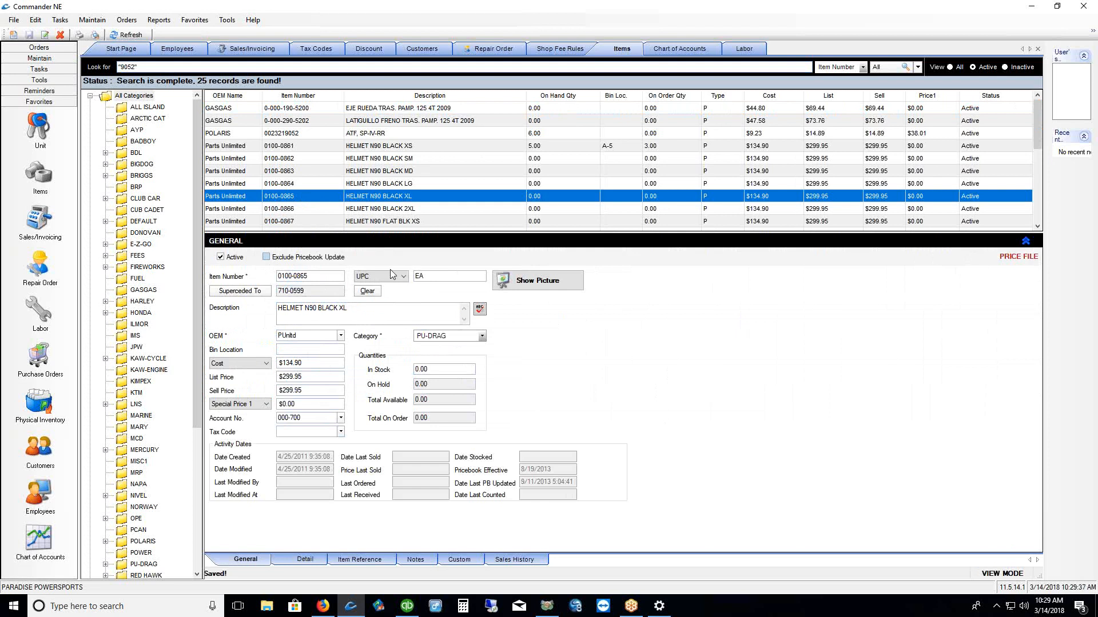
pyautogui.click(403, 277)
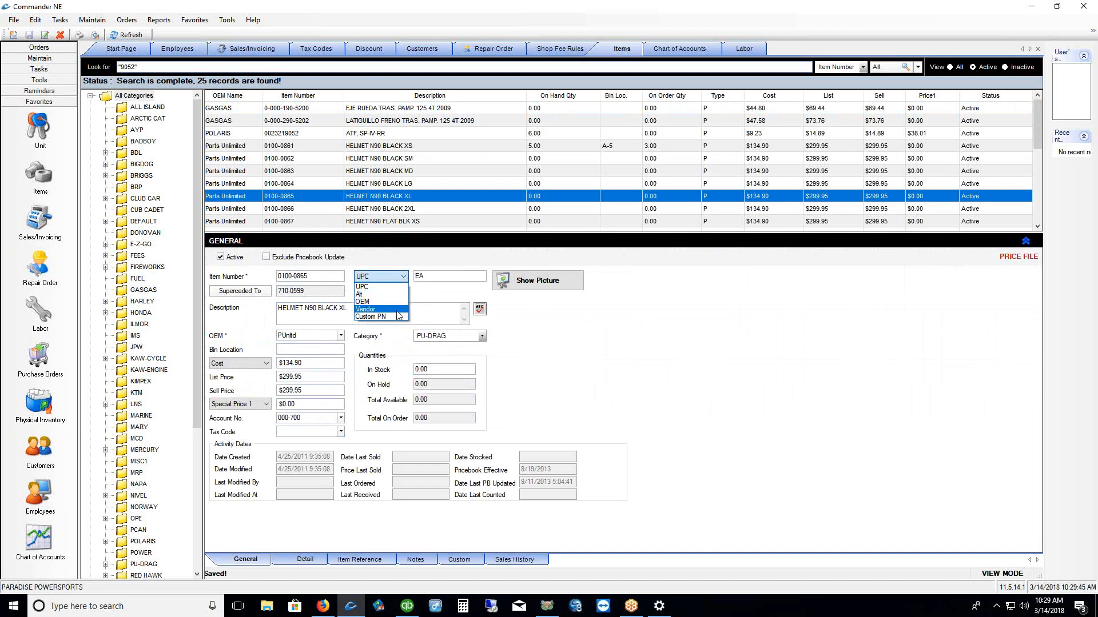
pyautogui.click(398, 295)
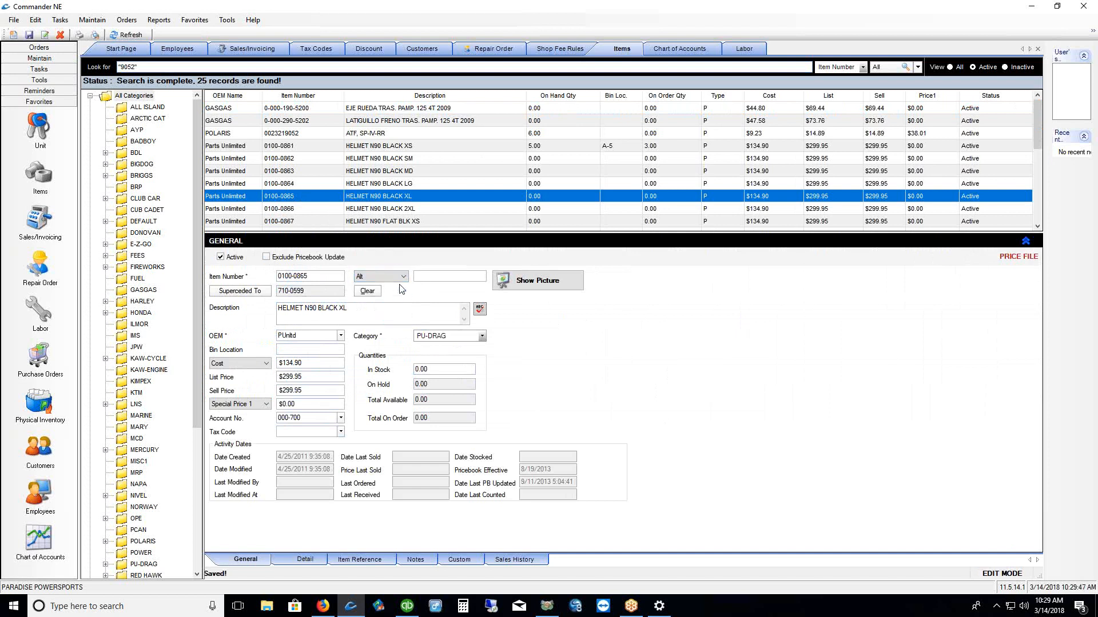
pyautogui.click(404, 277)
pyautogui.click(396, 301)
pyautogui.click(431, 277)
pyautogui.moveTo(434, 276); pyautogui.dragTo(419, 277)
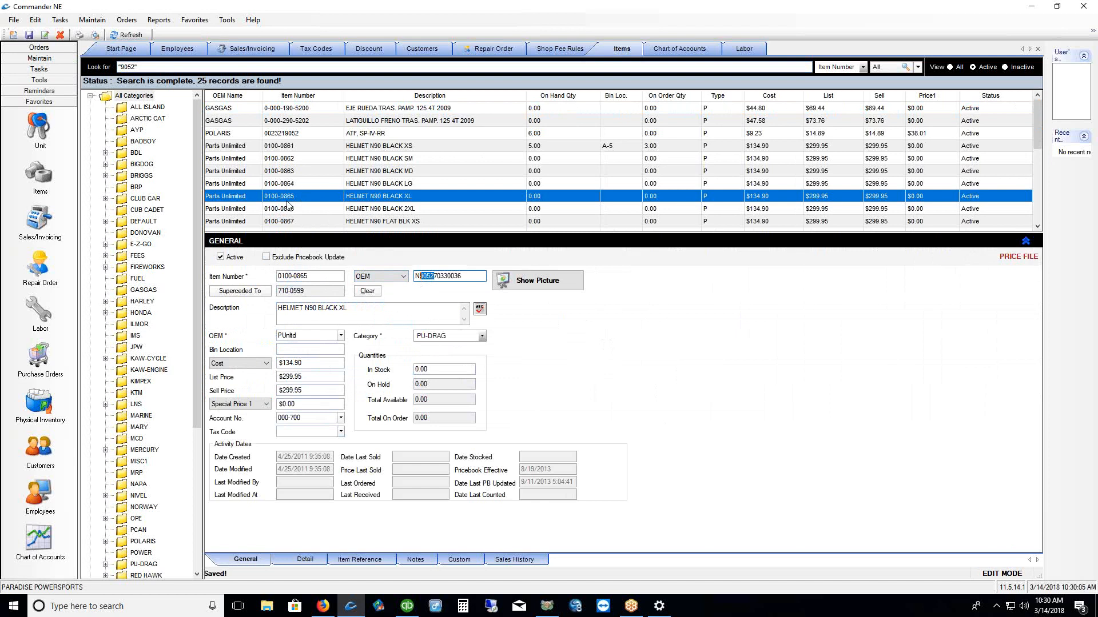
pyautogui.click(402, 276)
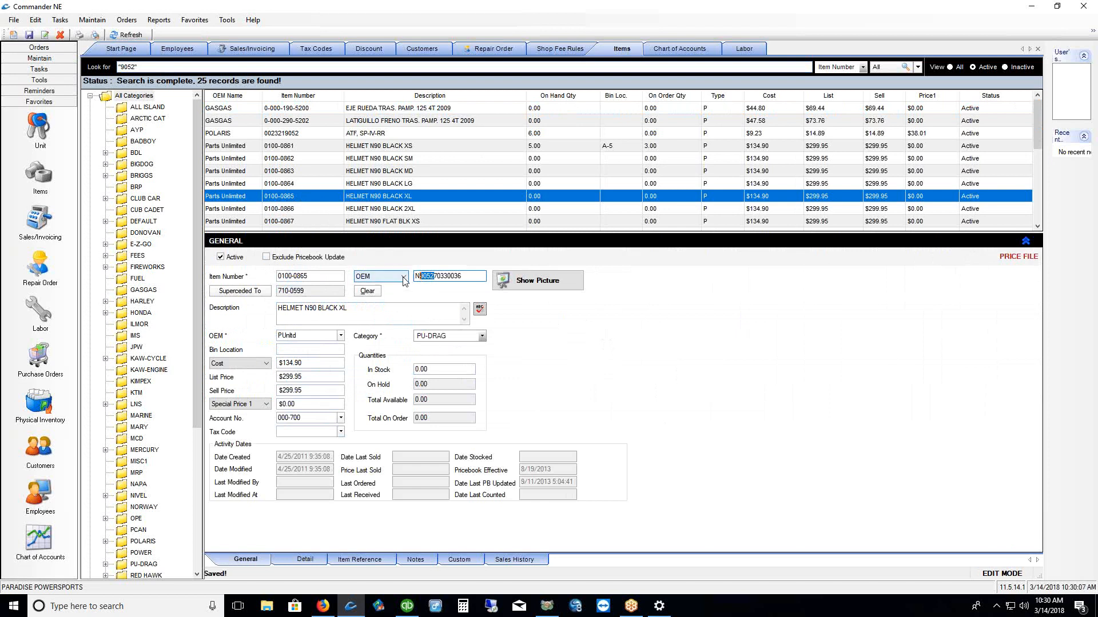
pyautogui.click(393, 287)
pyautogui.moveTo(147, 66); pyautogui.dragTo(70, 71)
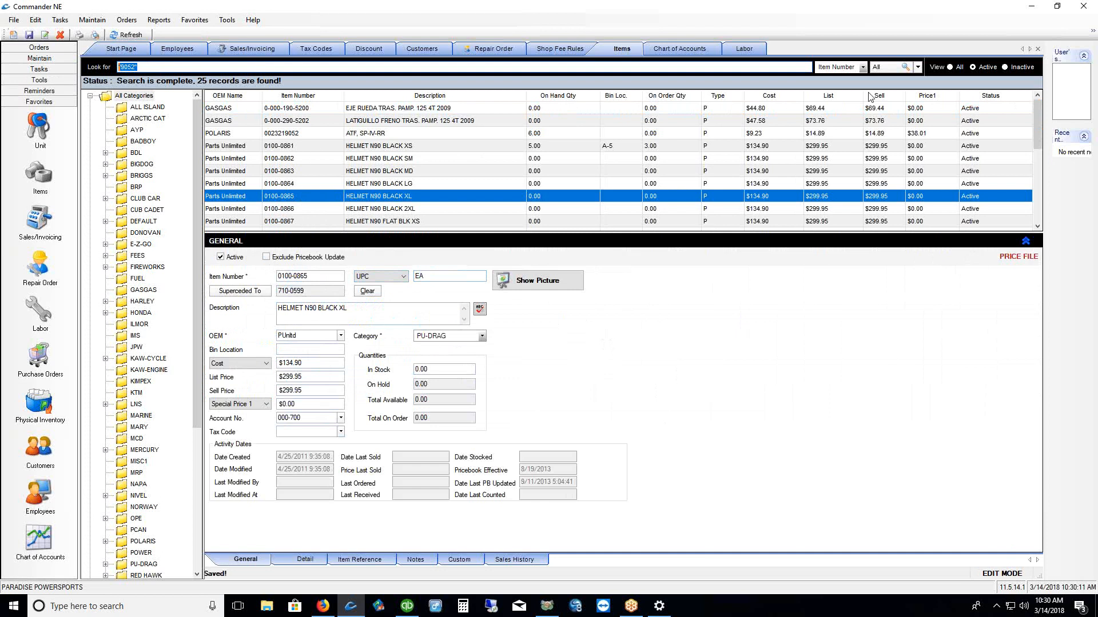
pyautogui.press('Return')
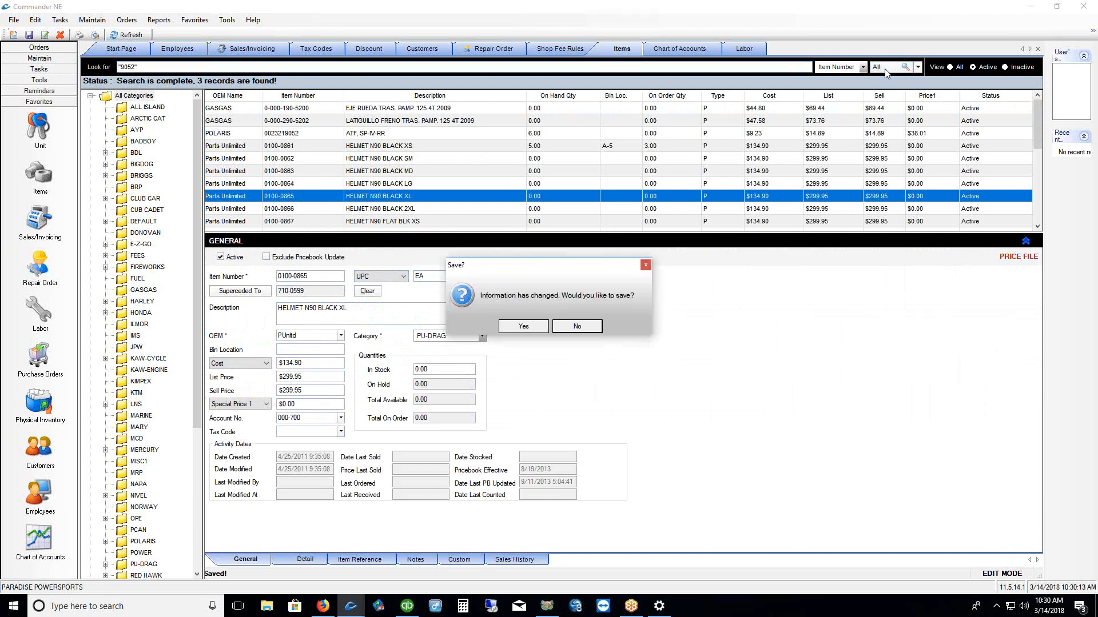
# Discard the helmet changes, filter the 9052 results to MERCURY, and open Sales/Invoicing
pyautogui.click(593, 329)
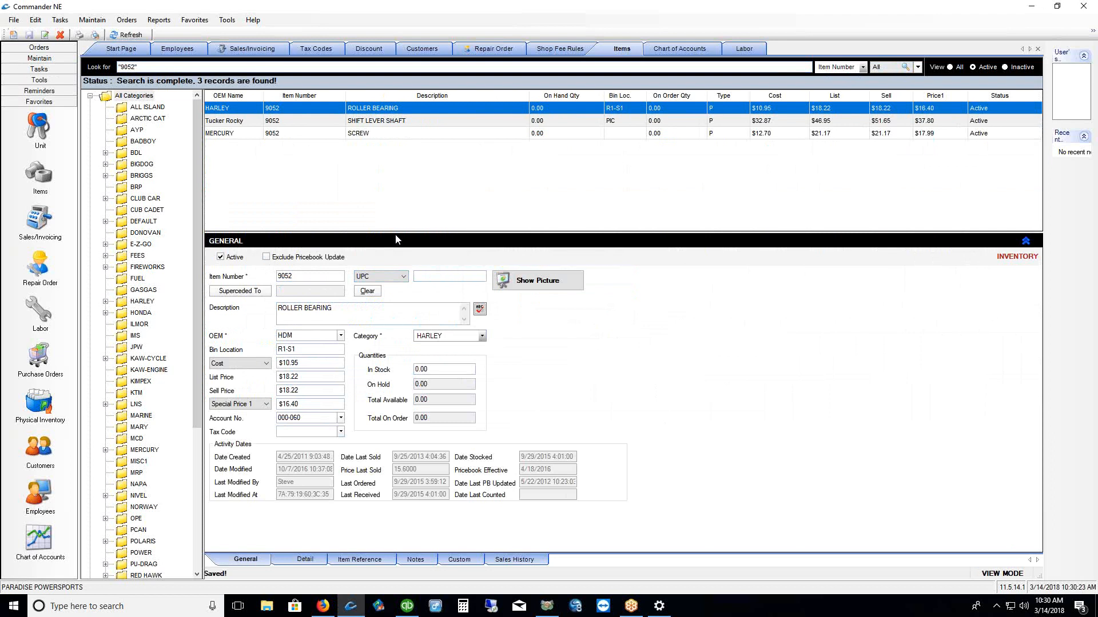
pyautogui.moveTo(396, 239); pyautogui.dragTo(385, 170)
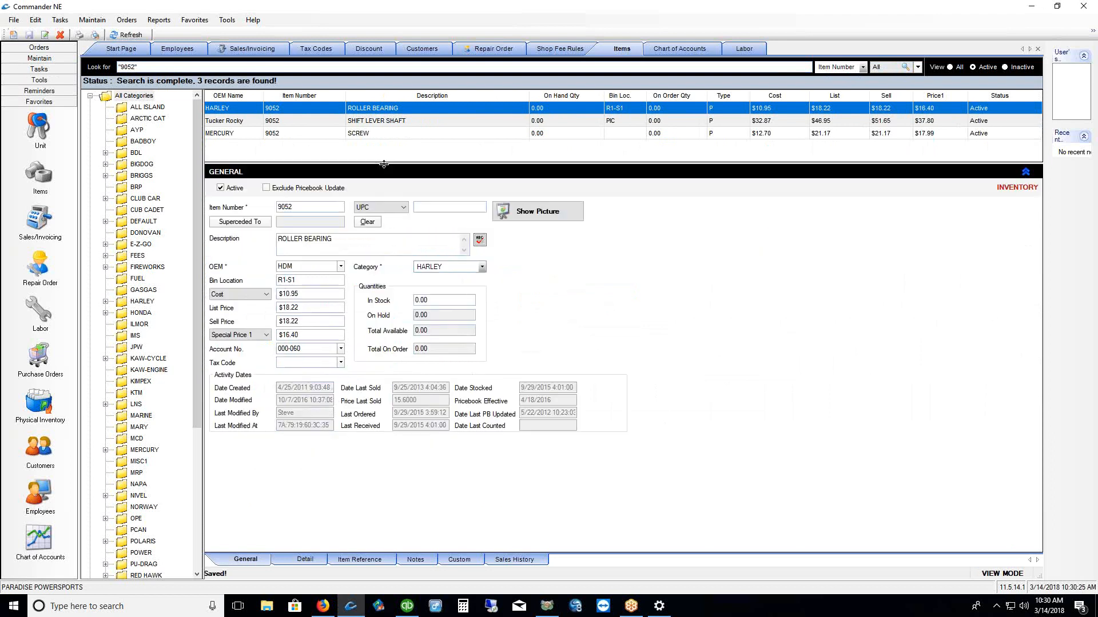
pyautogui.click(107, 96)
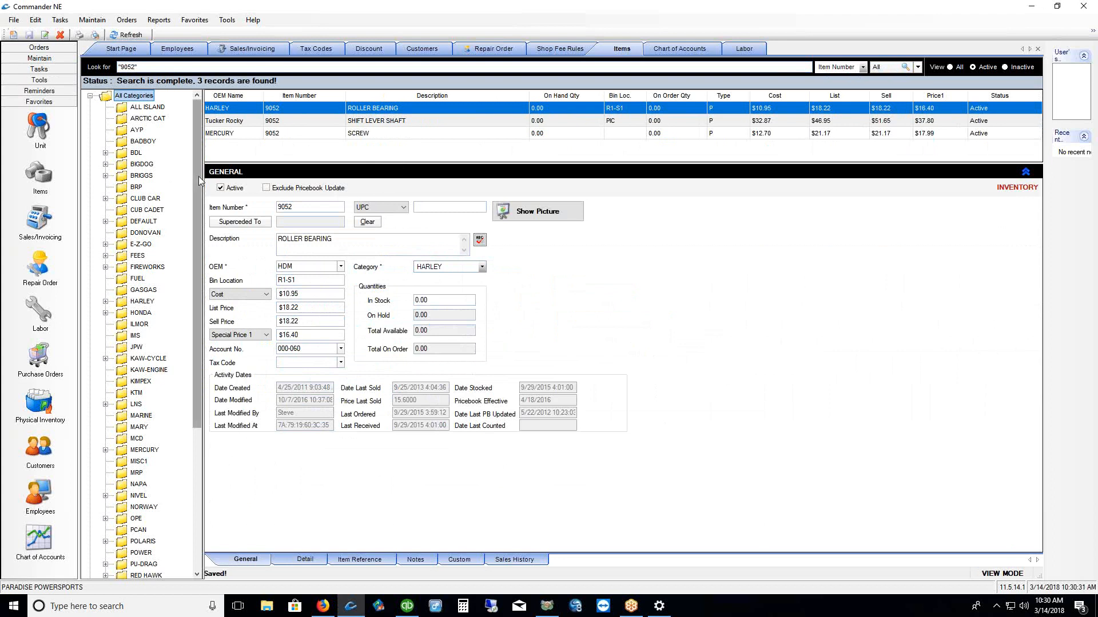
pyautogui.scroll(-1, 196, 204)
pyautogui.scroll(-1, 197, 204)
pyautogui.click(123, 383)
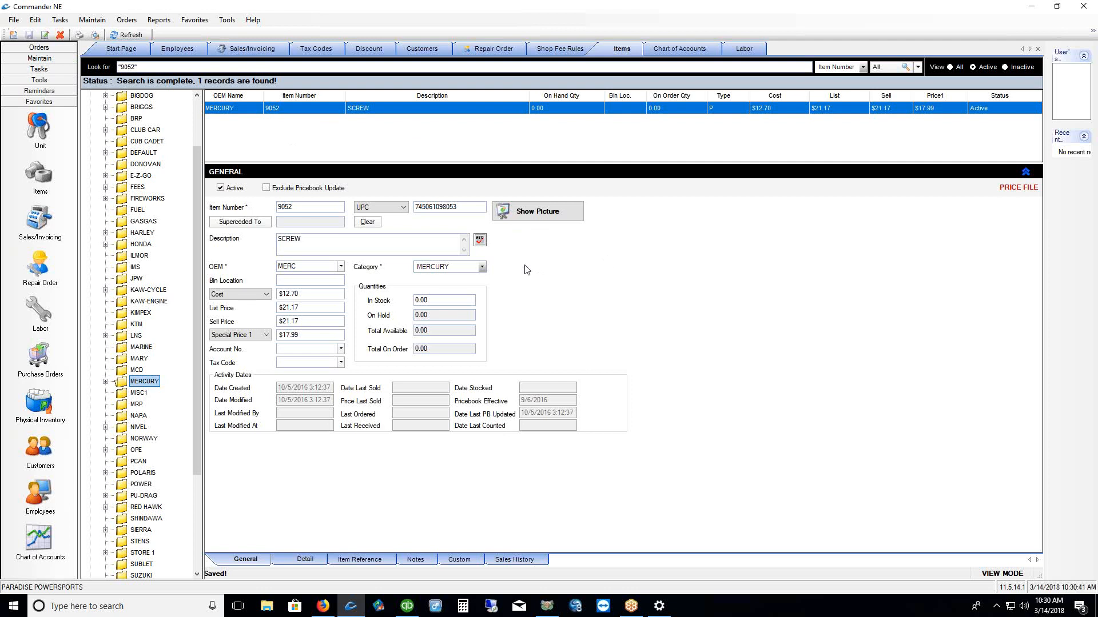
pyautogui.click(40, 220)
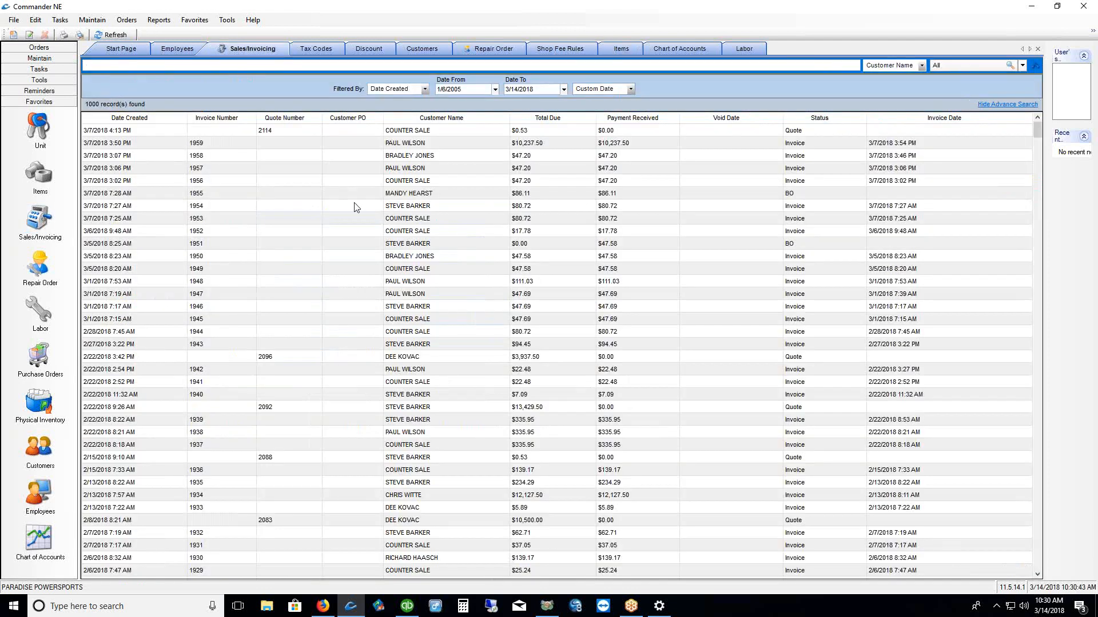
# Start a new invoice and search inventory for *9052*, closing the search without adding an item
pyautogui.rightClick(370, 206)
pyautogui.click(403, 226)
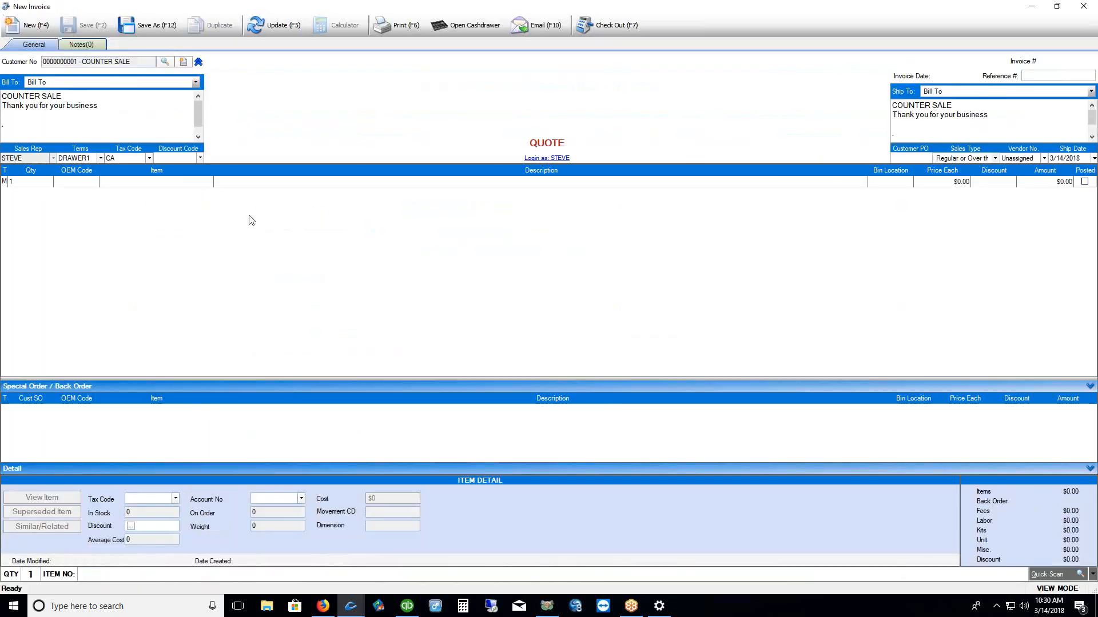
pyautogui.click(205, 183)
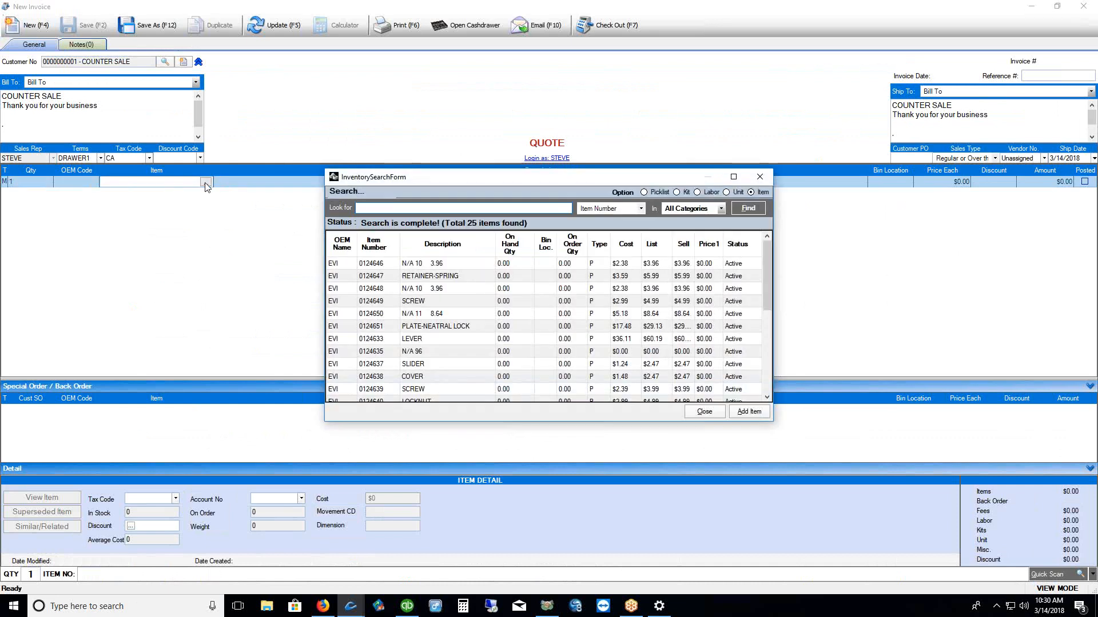
pyautogui.write('*9052*')
pyautogui.press('Return')
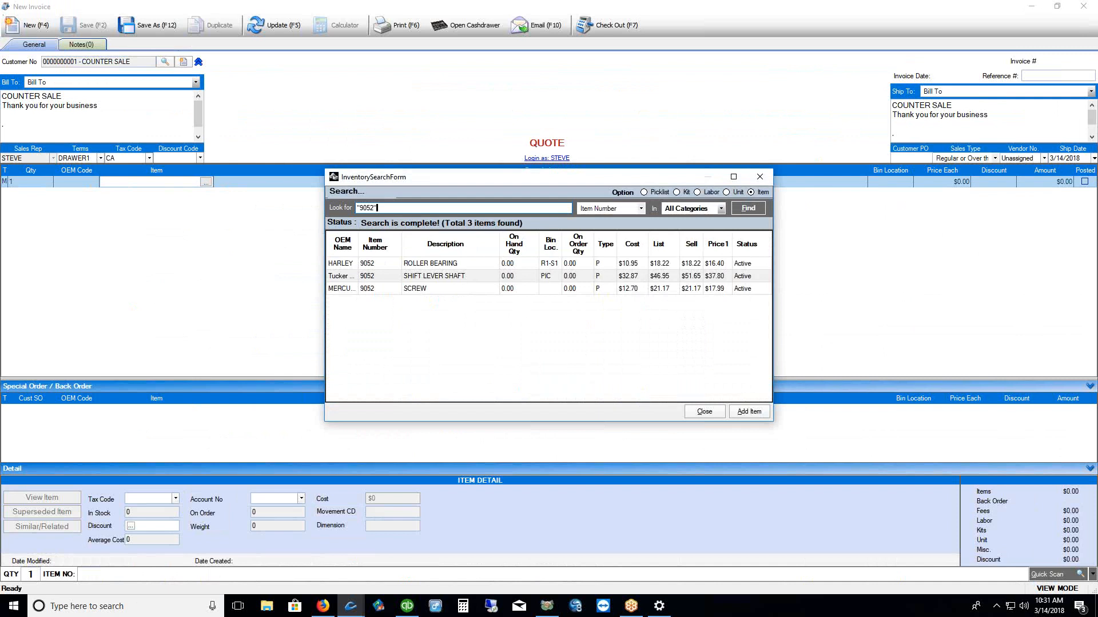
pyautogui.moveTo(359, 249); pyautogui.dragTo(379, 248)
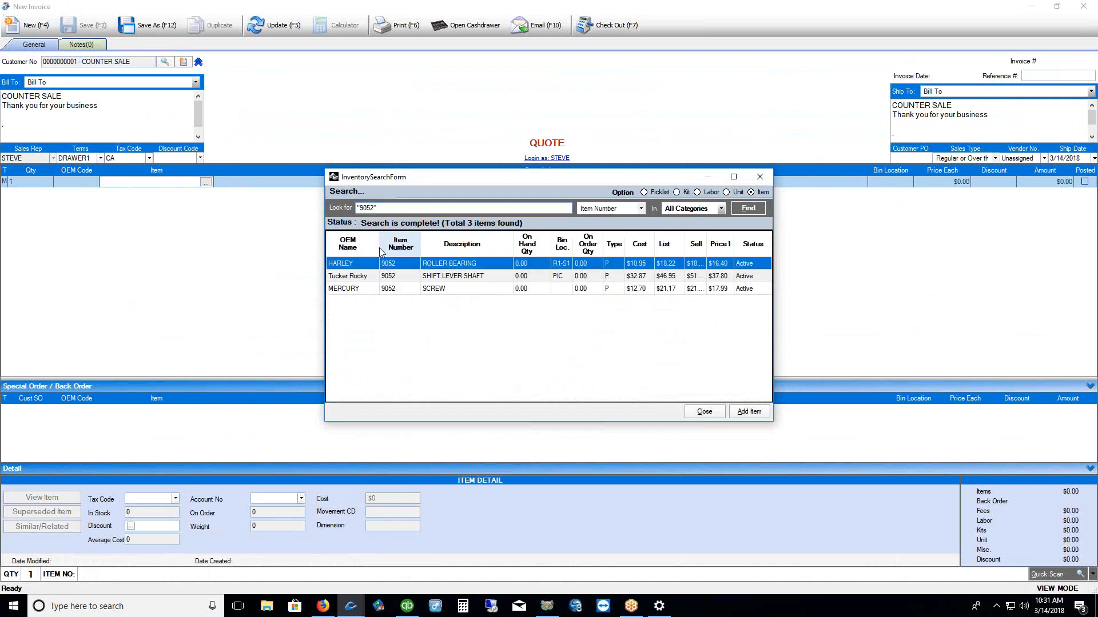
pyautogui.click(759, 177)
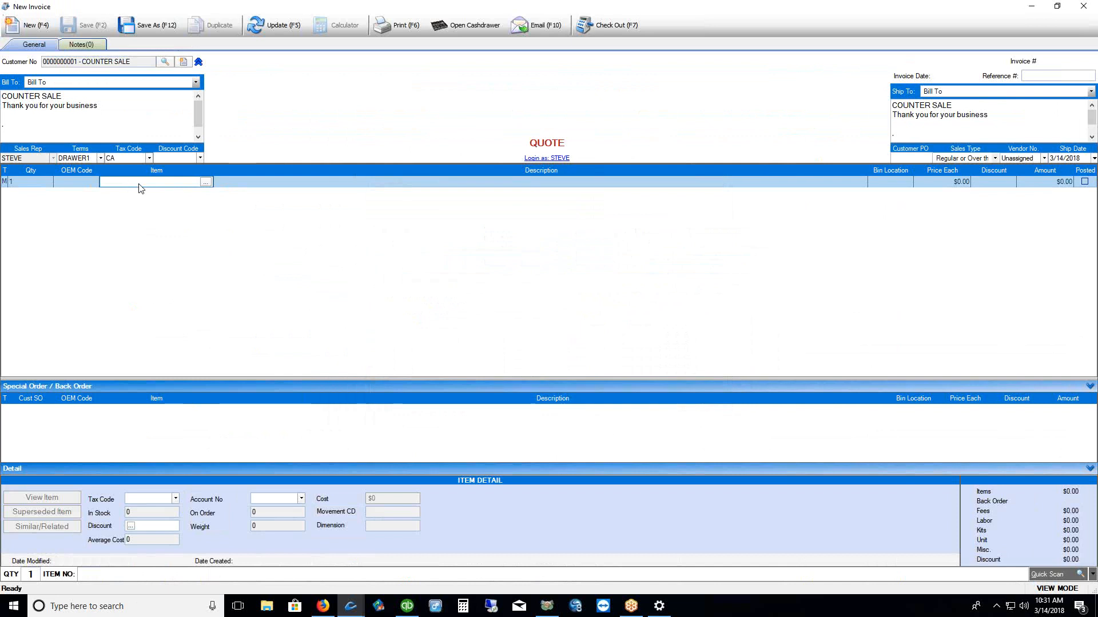
# Add three ARB items from ALL ISLAND to the quote, declining special order, totaling $446.29
pyautogui.click(205, 182)
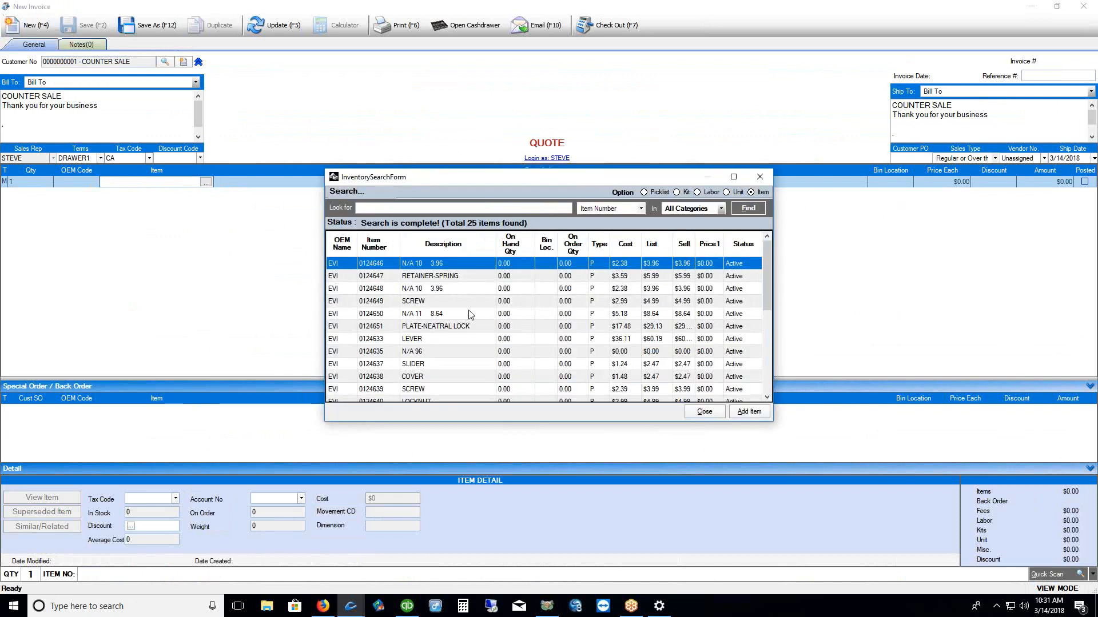
pyautogui.click(722, 208)
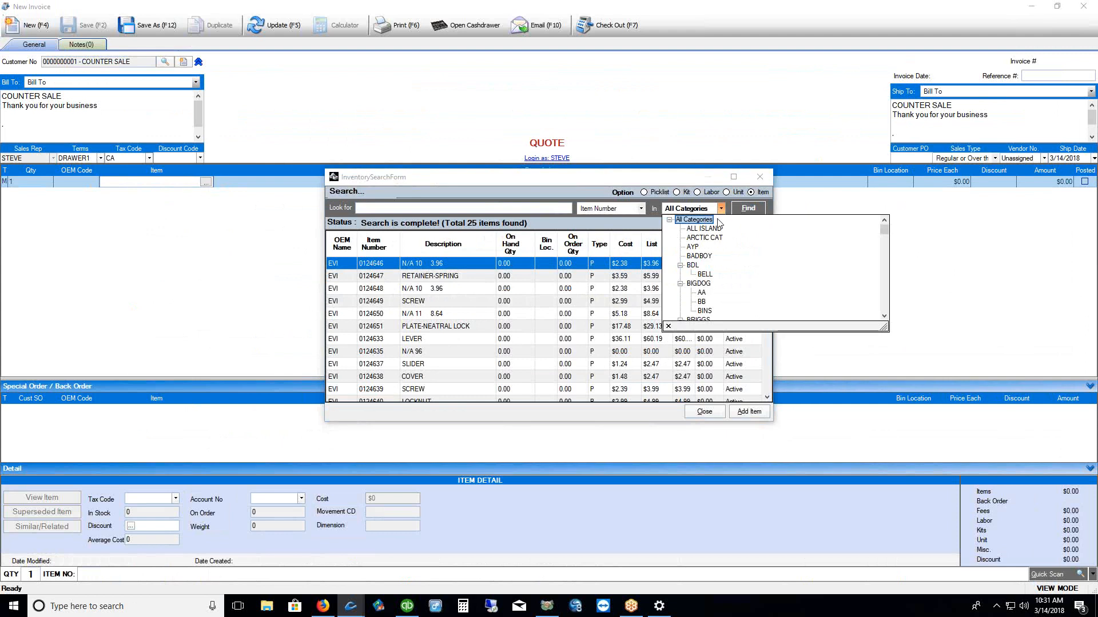
pyautogui.click(719, 229)
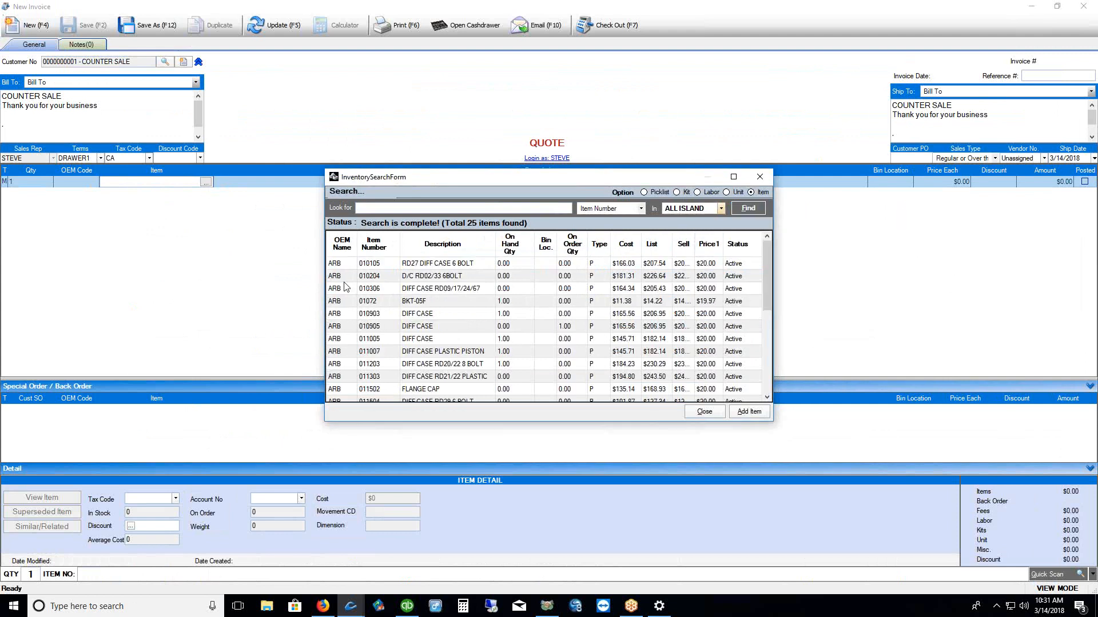
pyautogui.moveTo(343, 277); pyautogui.dragTo(345, 302)
pyautogui.click(749, 412)
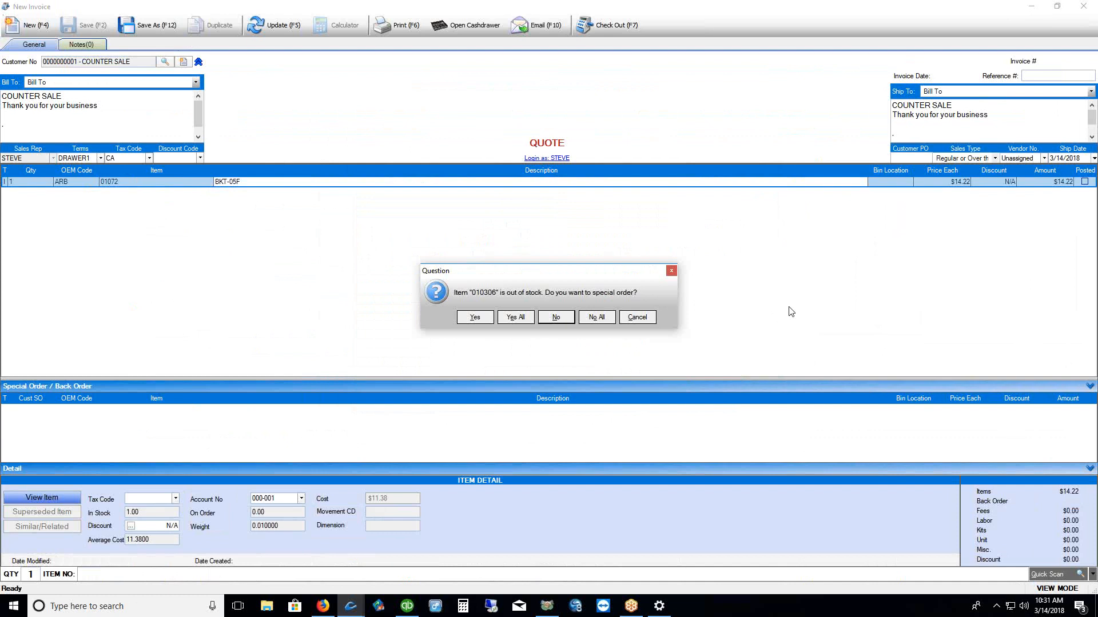
pyautogui.click(598, 317)
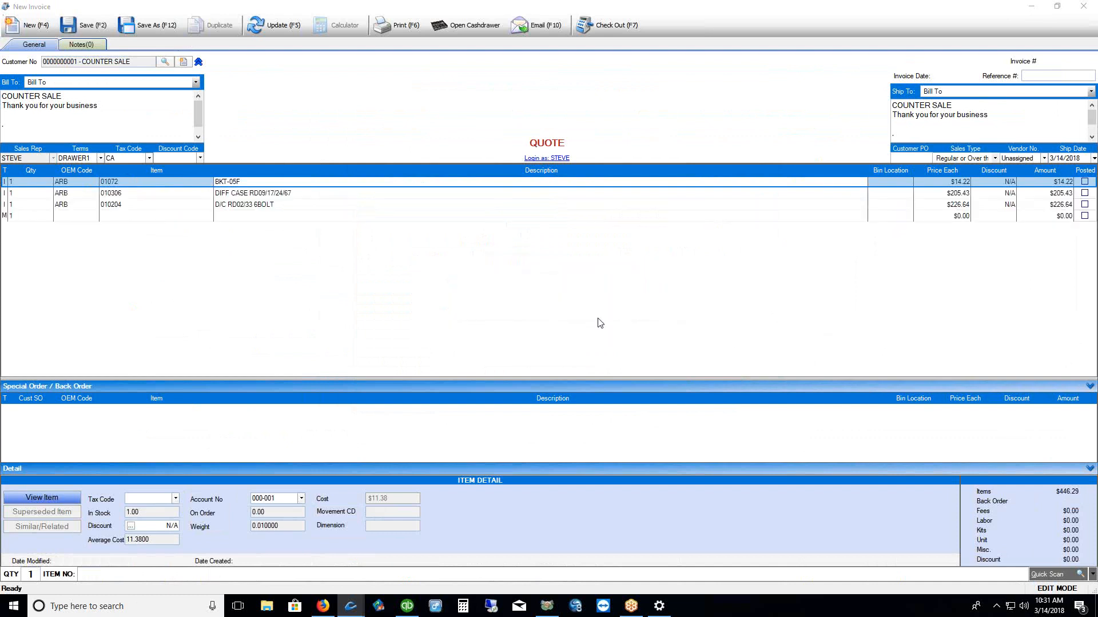
pyautogui.moveTo(304, 375); pyautogui.dragTo(303, 347)
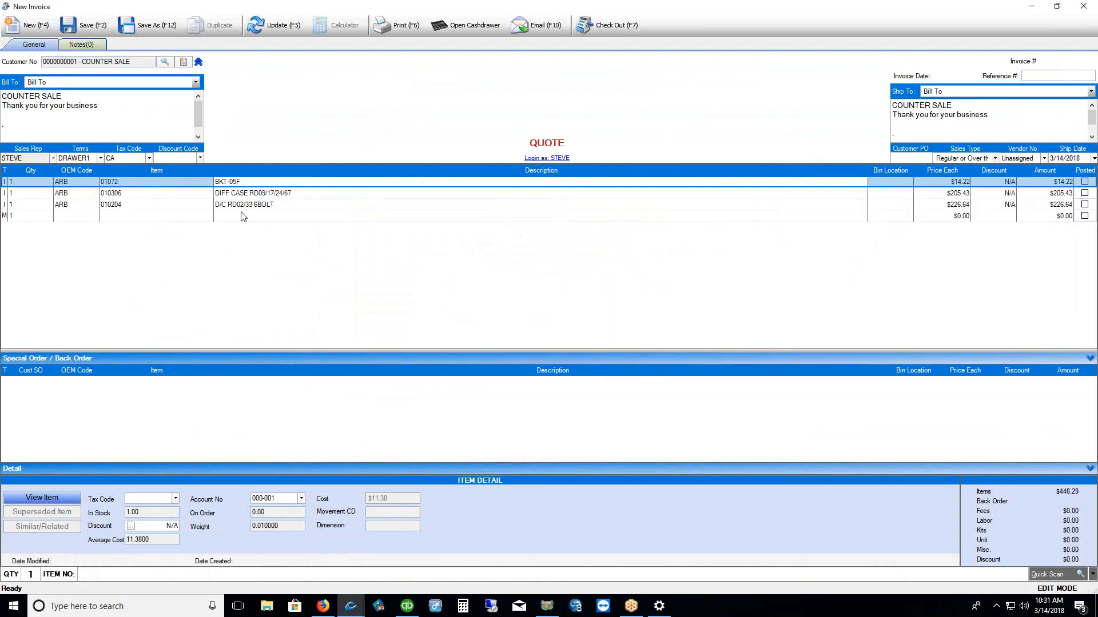
pyautogui.click(165, 62)
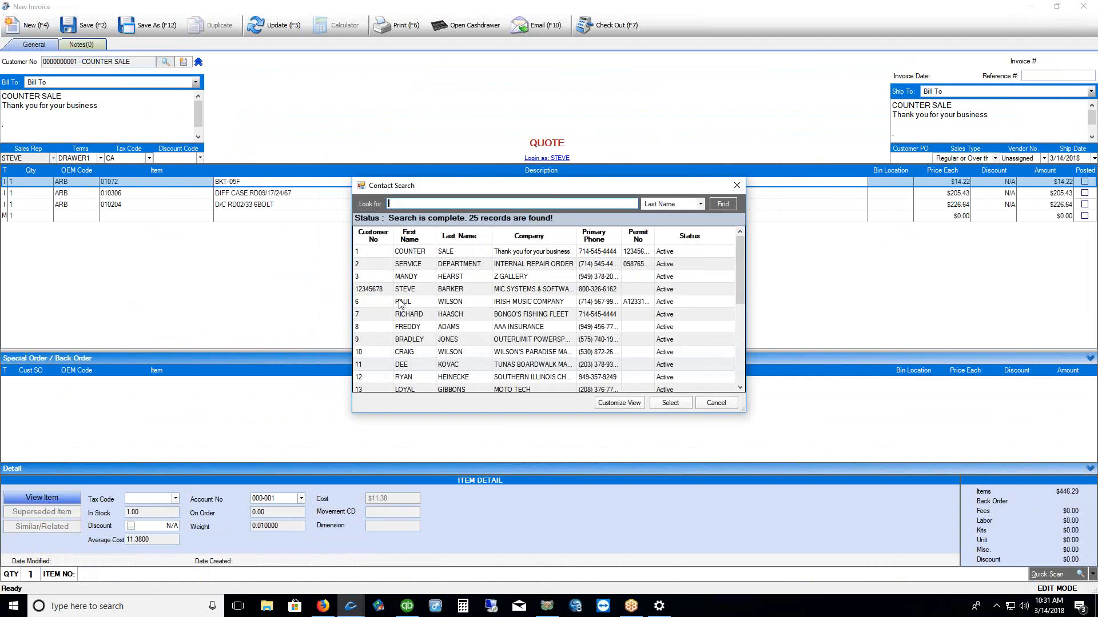
# Assign the Irish Music Company customer to the quote
pyautogui.click(405, 289)
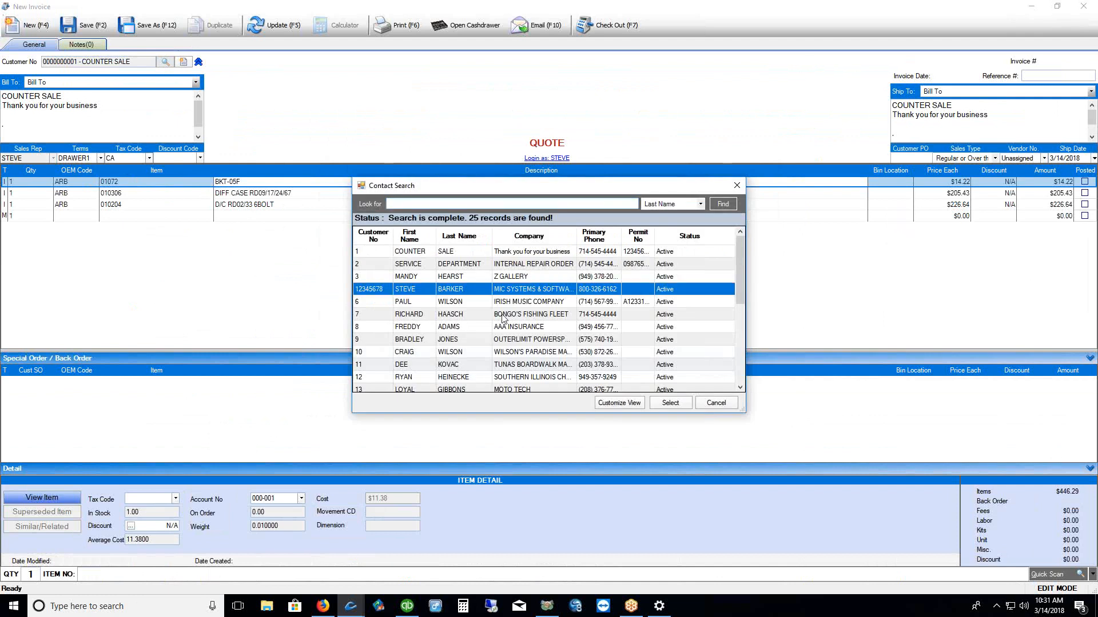
pyautogui.click(441, 302)
pyautogui.click(670, 403)
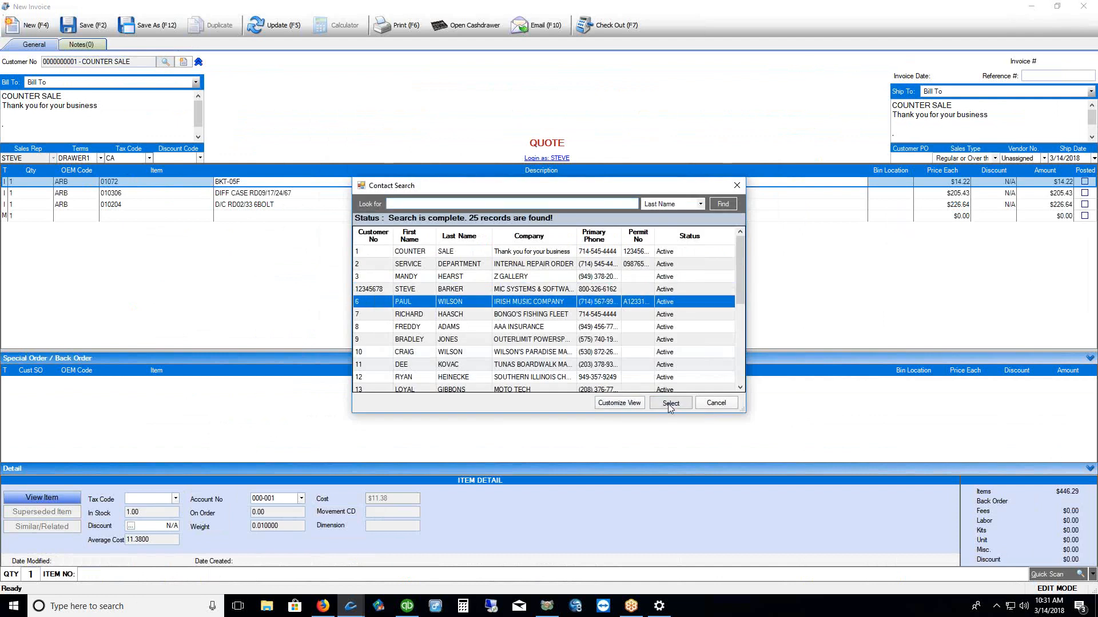
# At checkout, record a $500.00 cash payment and then remove it
pyautogui.click(609, 26)
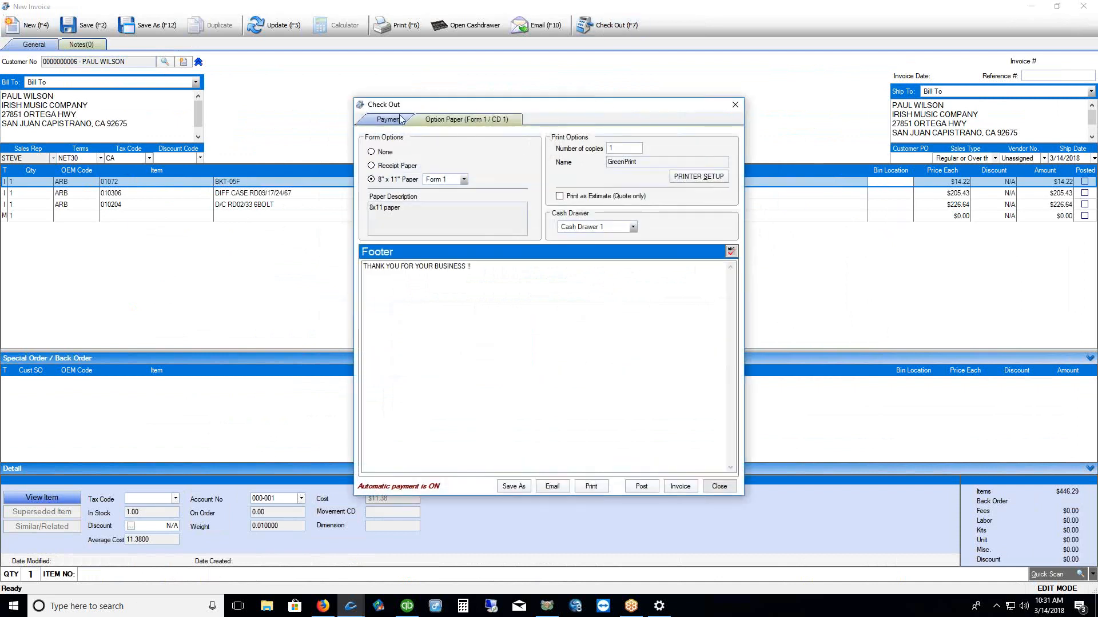
pyautogui.click(399, 118)
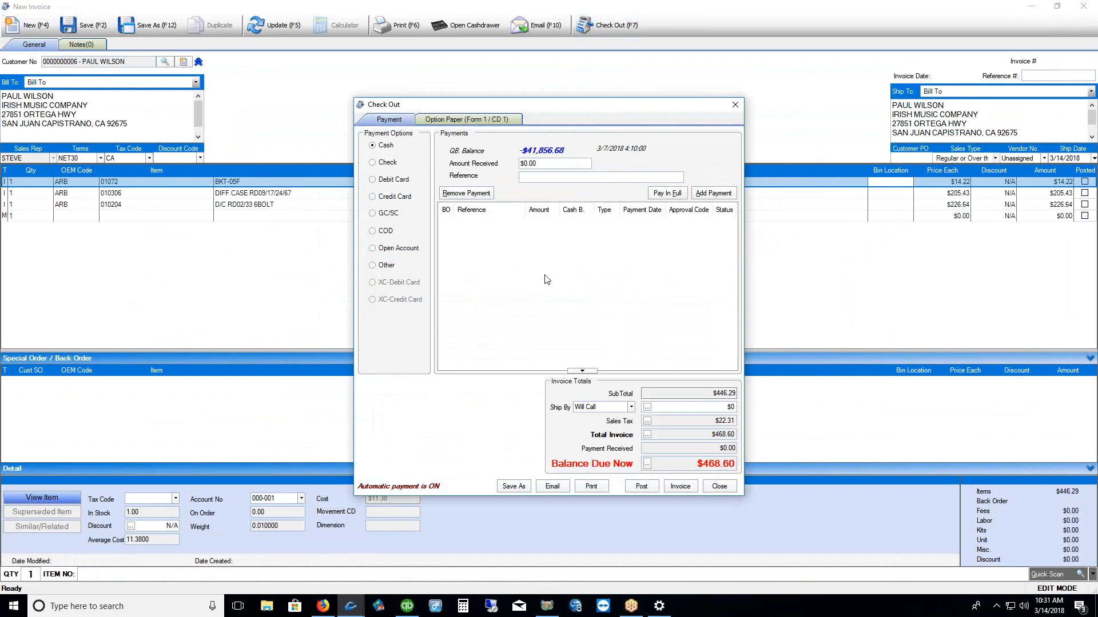
pyautogui.click(392, 149)
pyautogui.write('500')
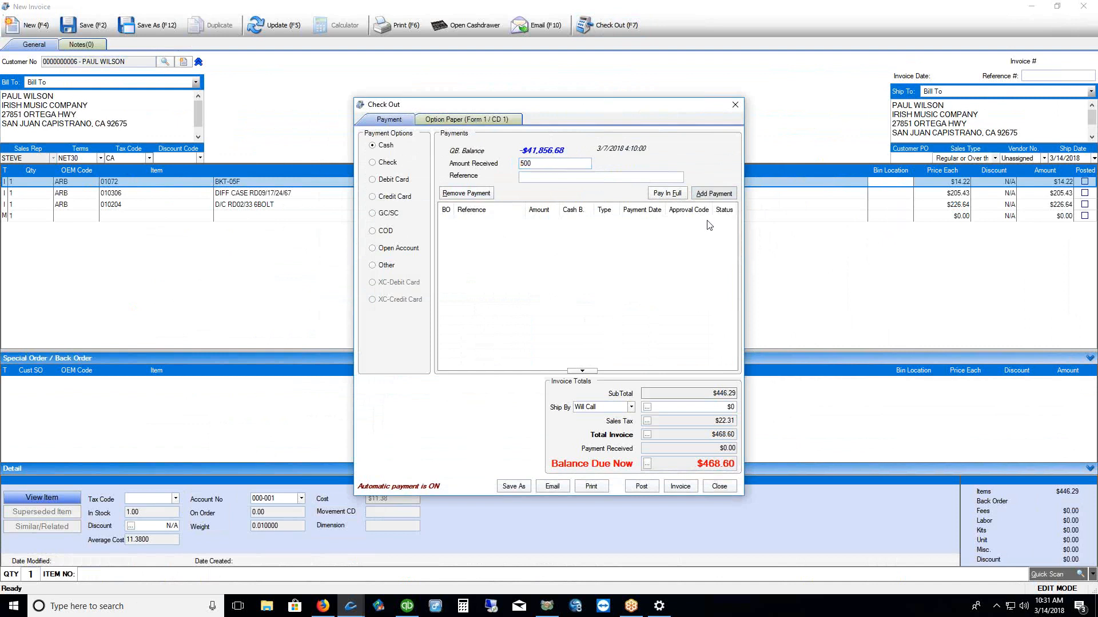
pyautogui.click(712, 193)
pyautogui.click(700, 464)
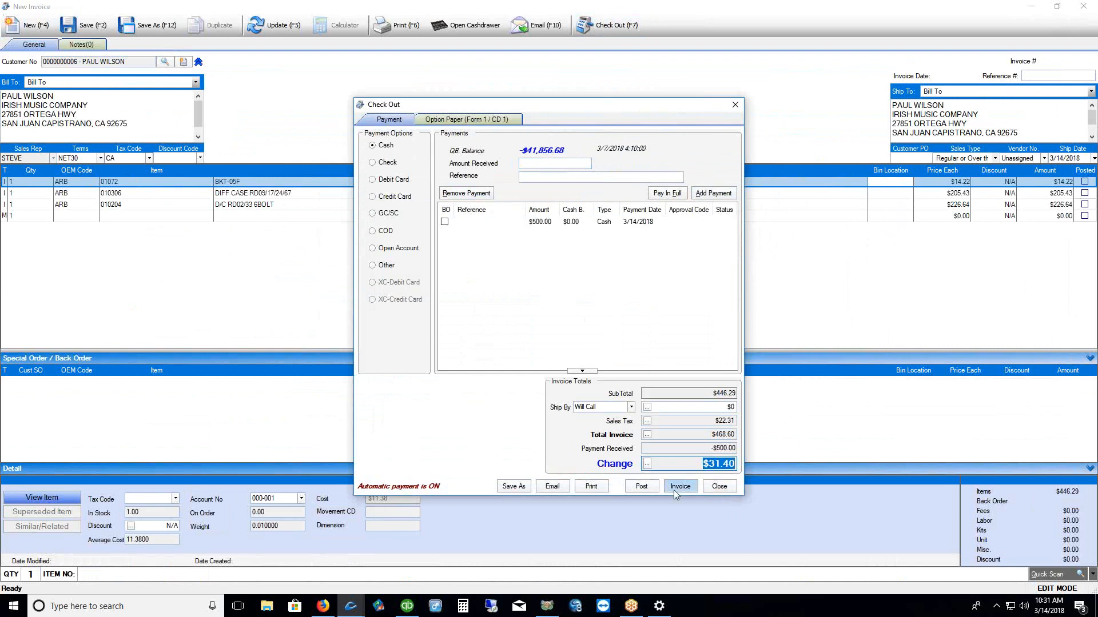
pyautogui.click(550, 223)
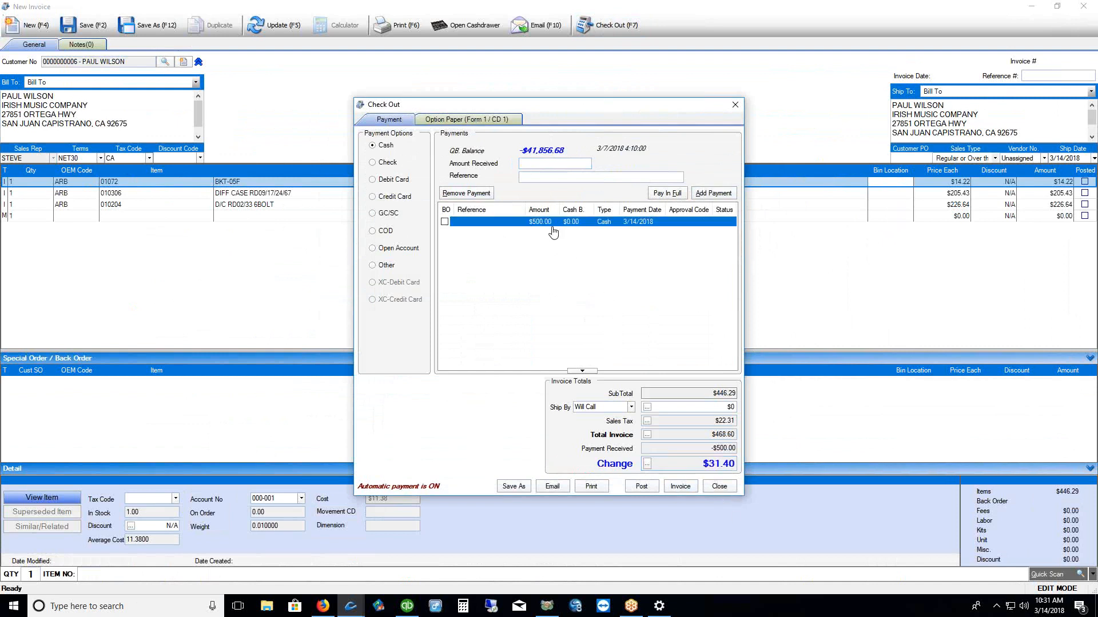
pyautogui.click(458, 196)
# Try a check payment with reference 65465, then credit card, and close checkout unpaid
pyautogui.click(394, 171)
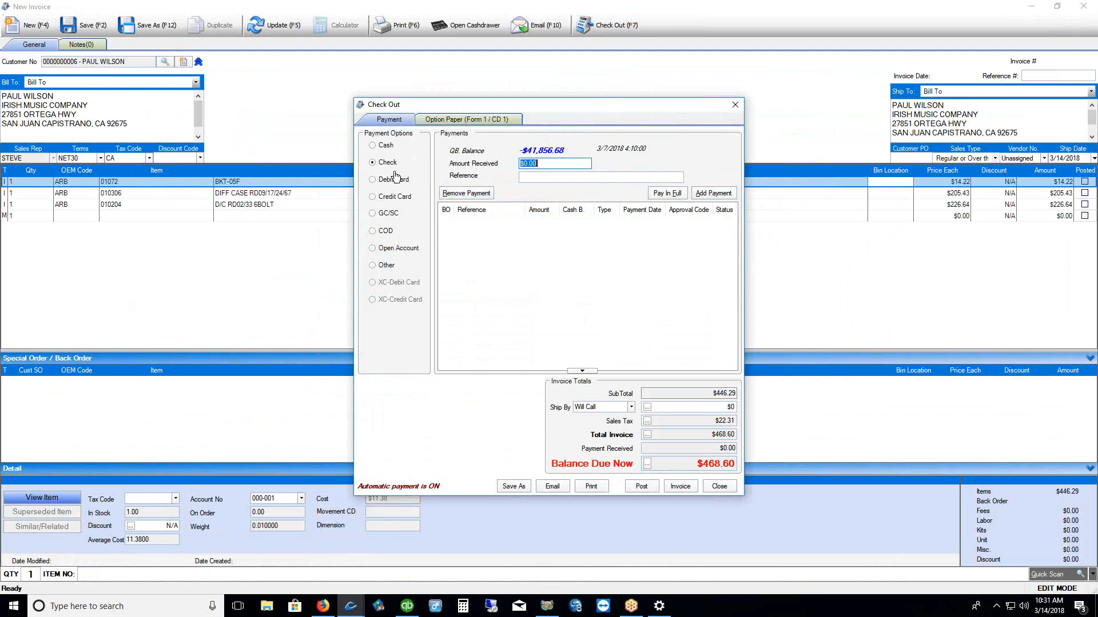
pyautogui.click(540, 178)
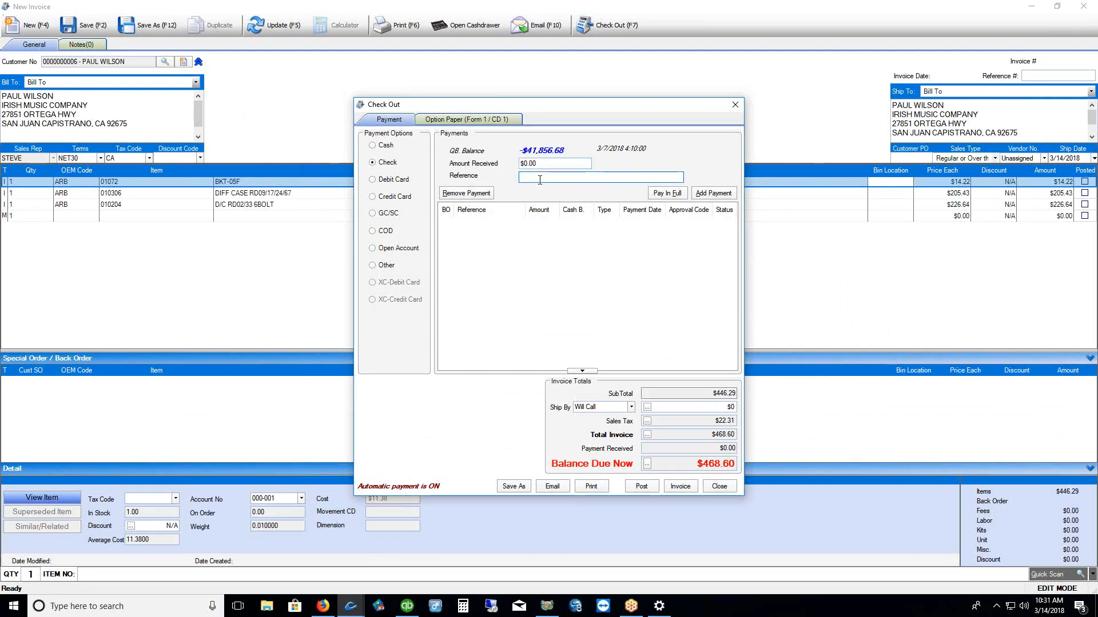
pyautogui.write('65465')
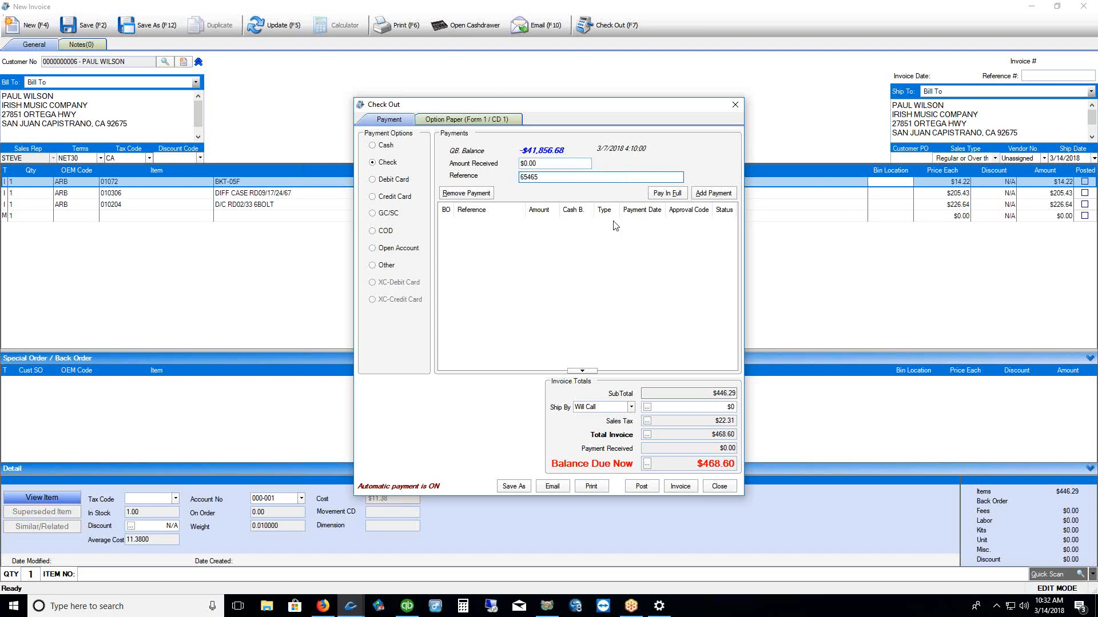
pyautogui.moveTo(546, 177); pyautogui.dragTo(489, 182)
pyautogui.click(392, 197)
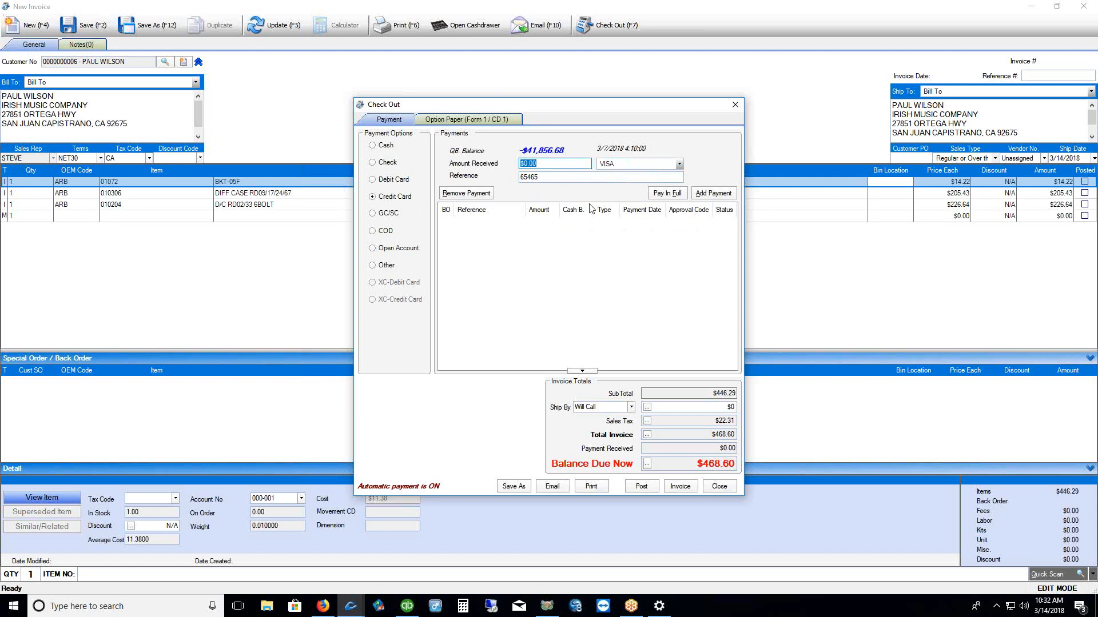
pyautogui.press('Tab')
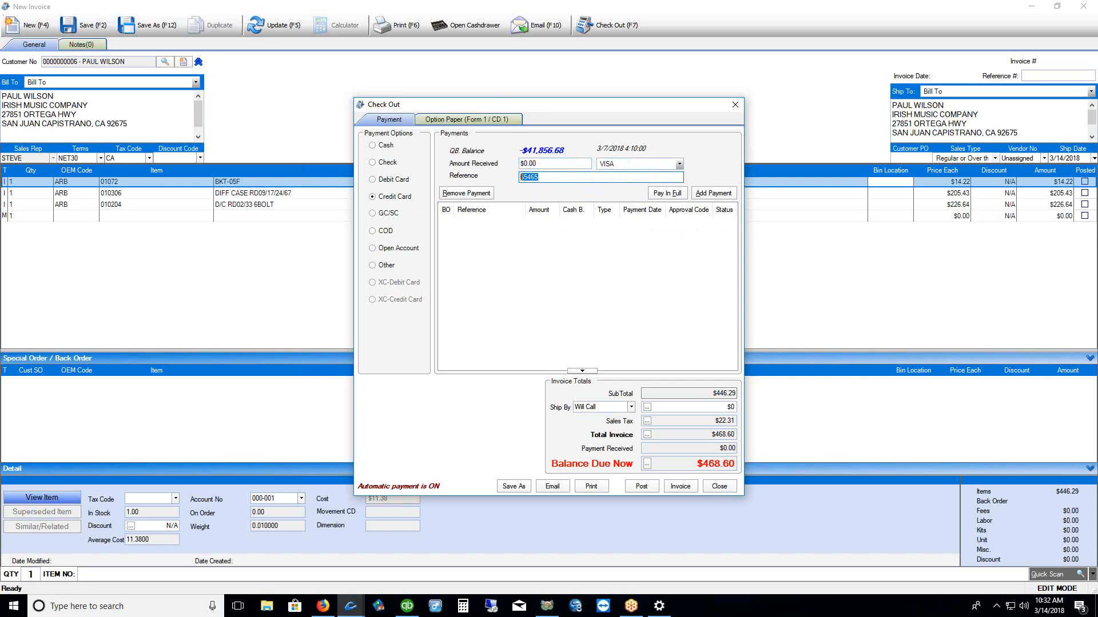
pyautogui.moveTo(362, 277)
pyautogui.mouseDown()
pyautogui.moveTo(360, 304)
pyautogui.moveTo(382, 313)
pyautogui.mouseUp()
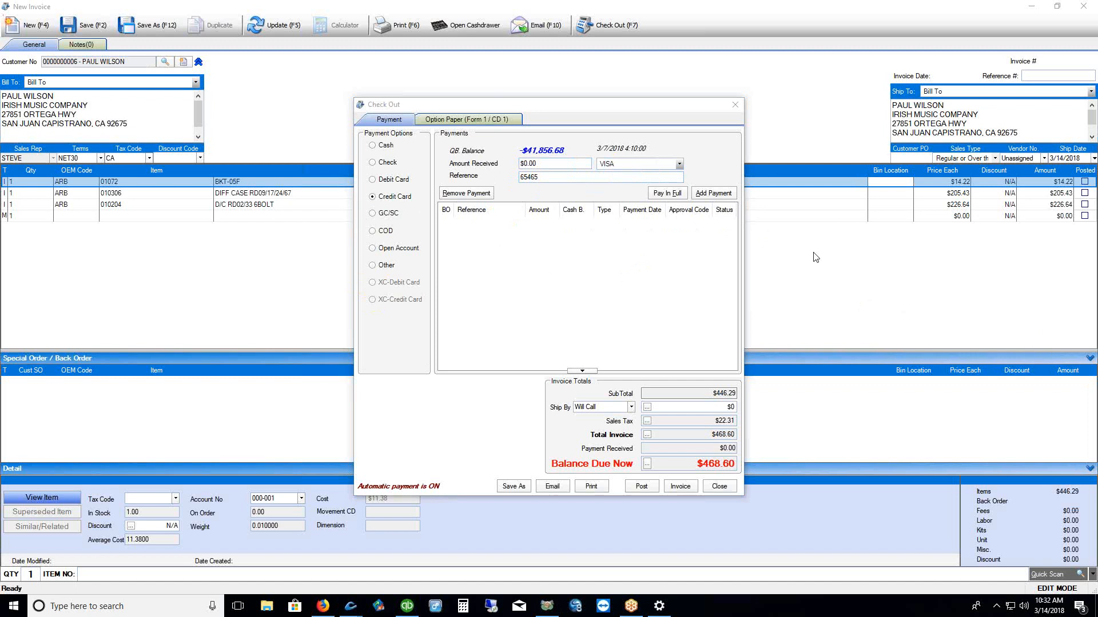
pyautogui.click(737, 107)
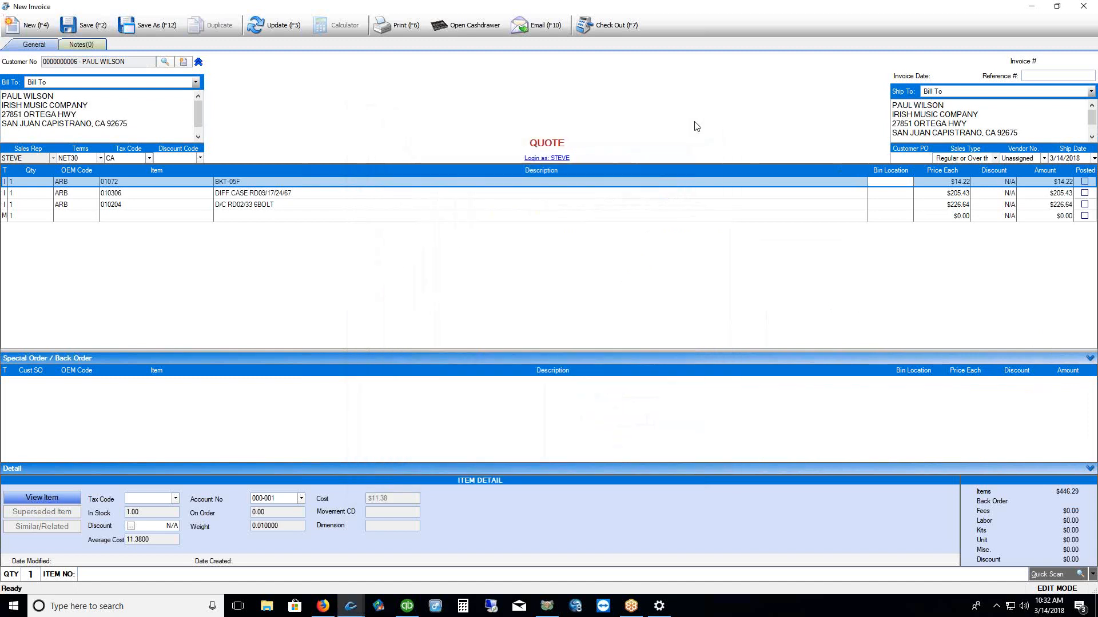
# Discard the quote and start a new invoice for the Irish Music Company customer
pyautogui.click(1083, 6)
pyautogui.click(589, 330)
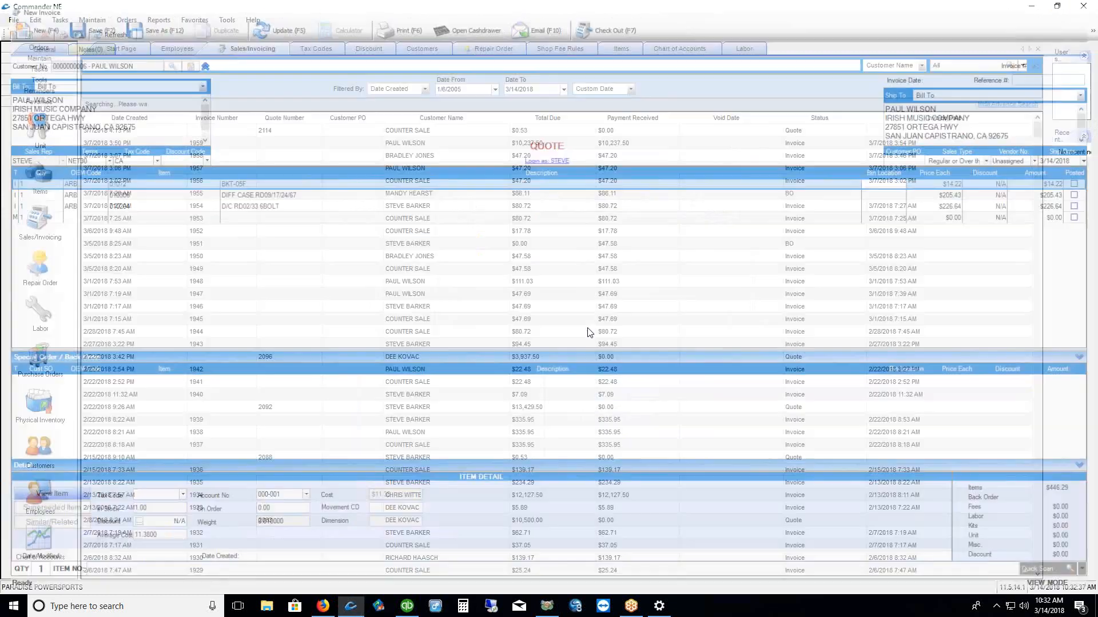
pyautogui.rightClick(382, 185)
pyautogui.click(414, 204)
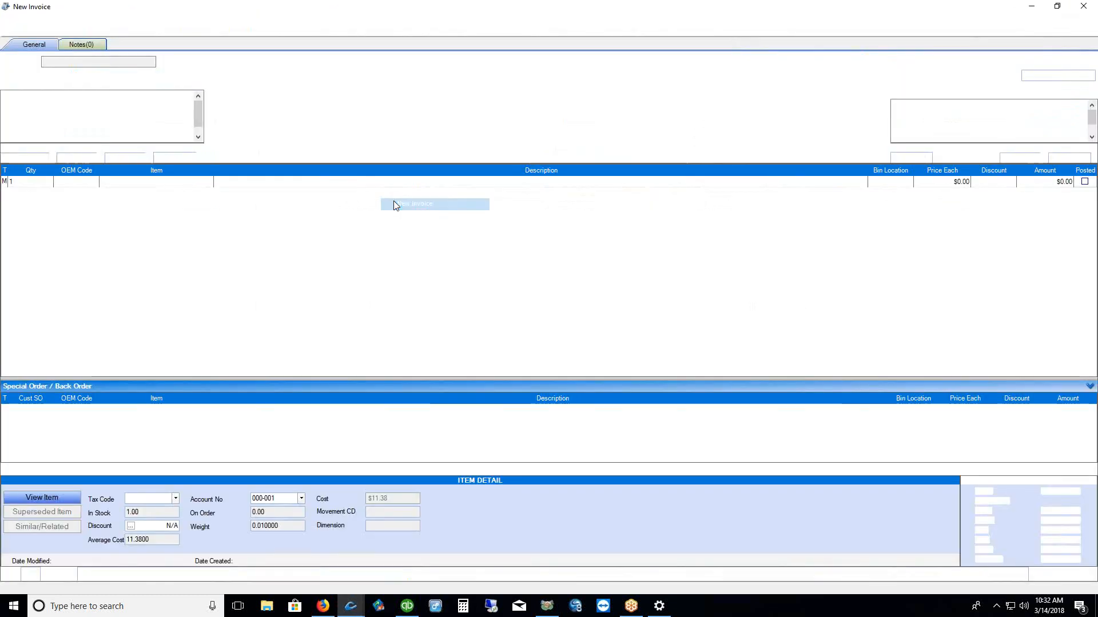
pyautogui.click(164, 61)
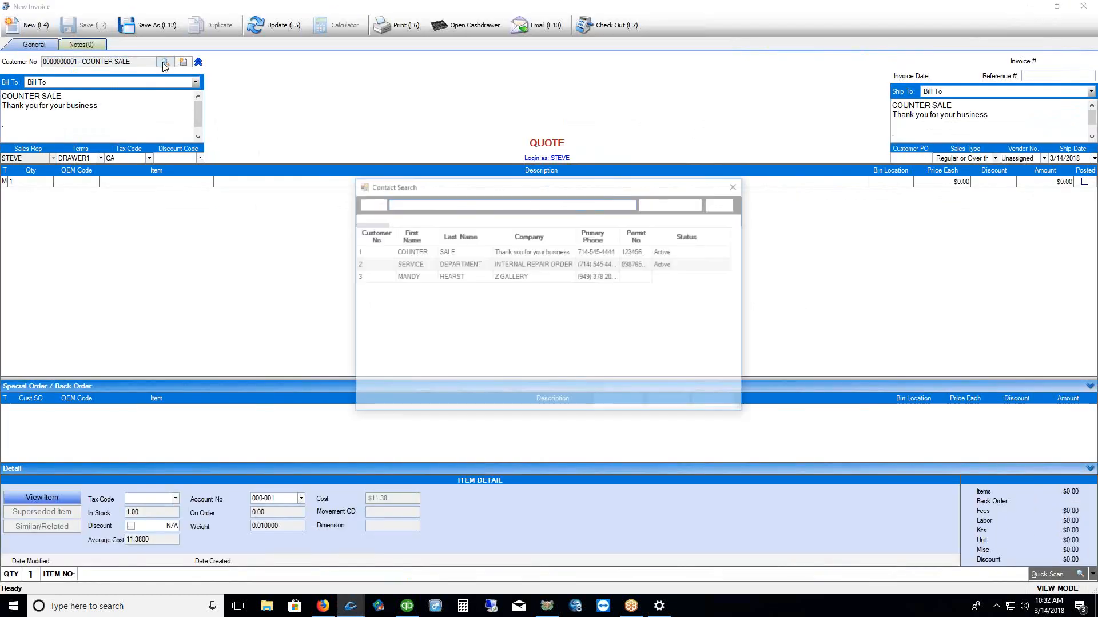
pyautogui.click(421, 302)
pyautogui.click(663, 403)
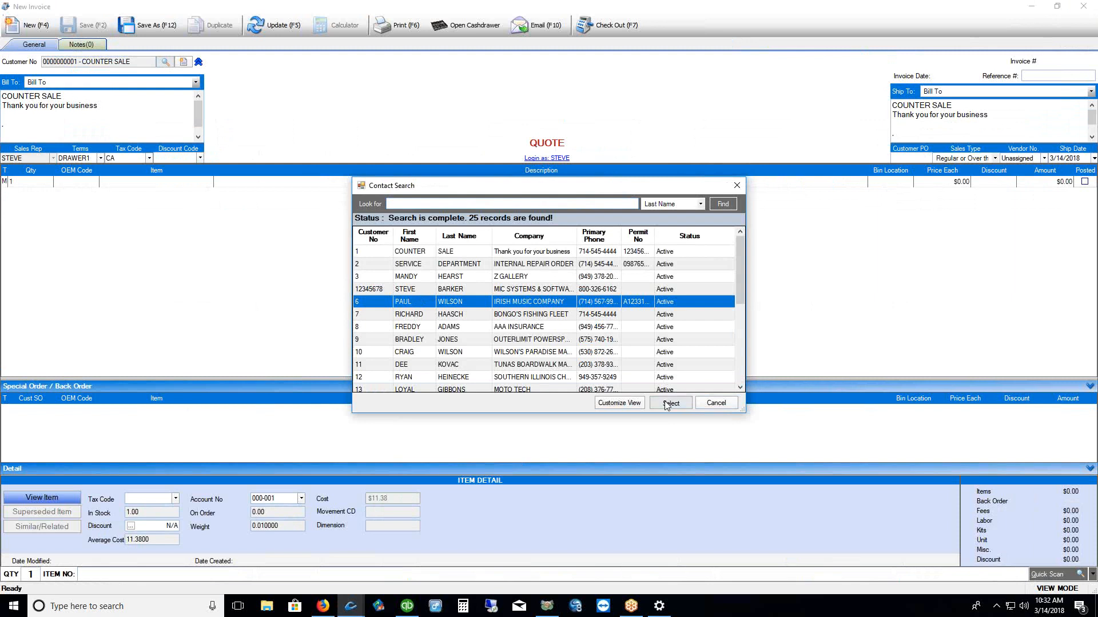
# Special-order ALL ISLAND items 010306, 010204 and 010105 and enlarge the back-order list
pyautogui.click(201, 183)
pyautogui.click(203, 183)
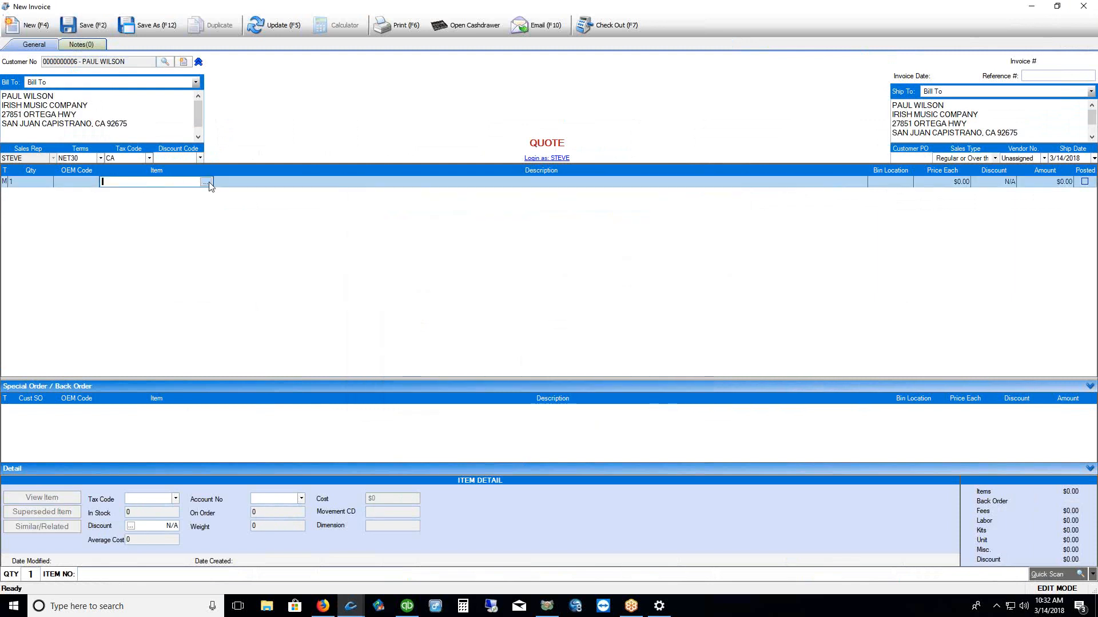
pyautogui.click(721, 209)
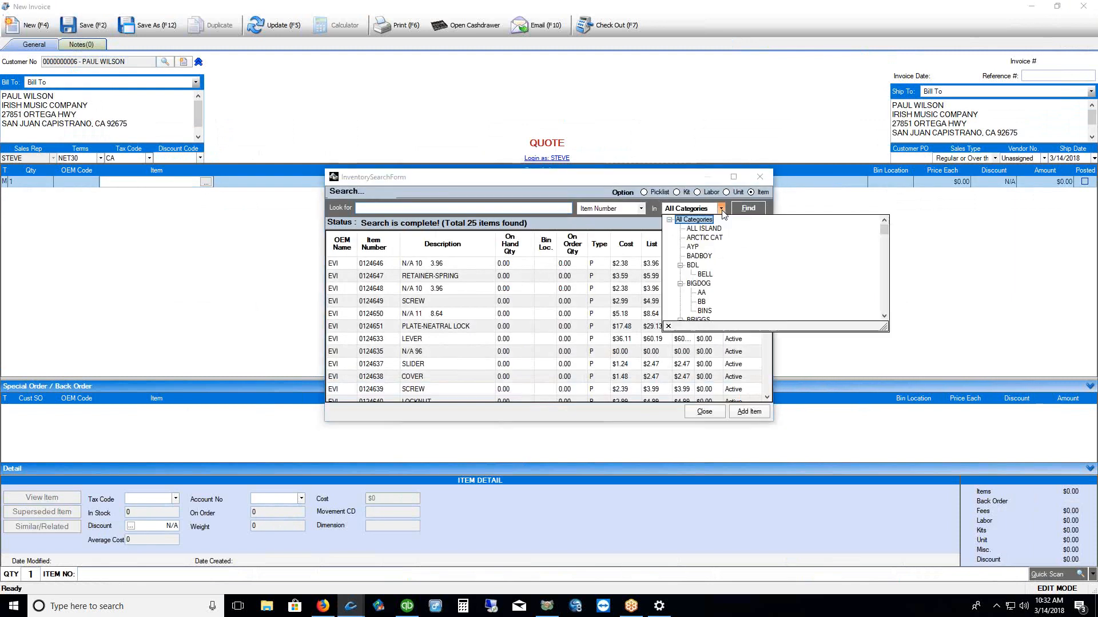
pyautogui.click(750, 210)
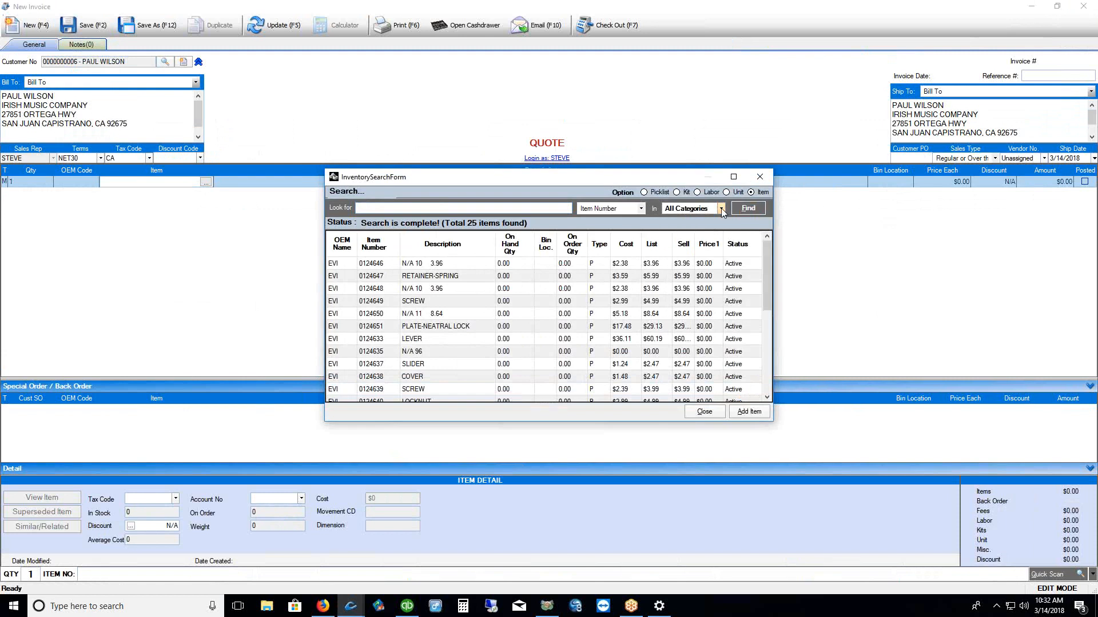
pyautogui.click(722, 210)
pyautogui.click(709, 229)
pyautogui.click(747, 209)
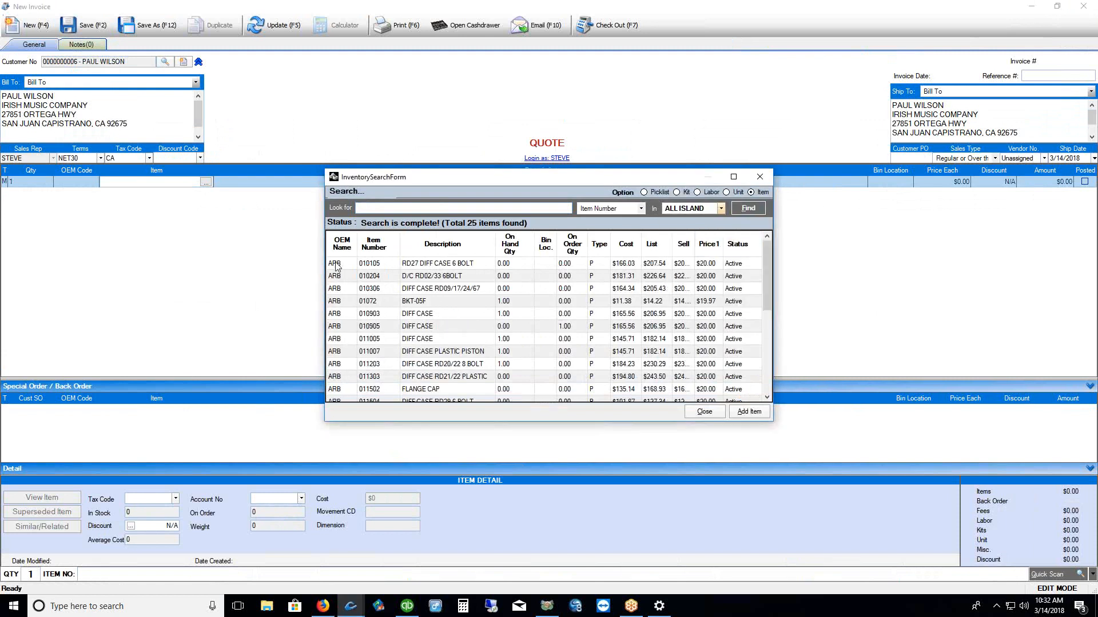
pyautogui.moveTo(337, 265); pyautogui.dragTo(338, 291)
pyautogui.click(743, 411)
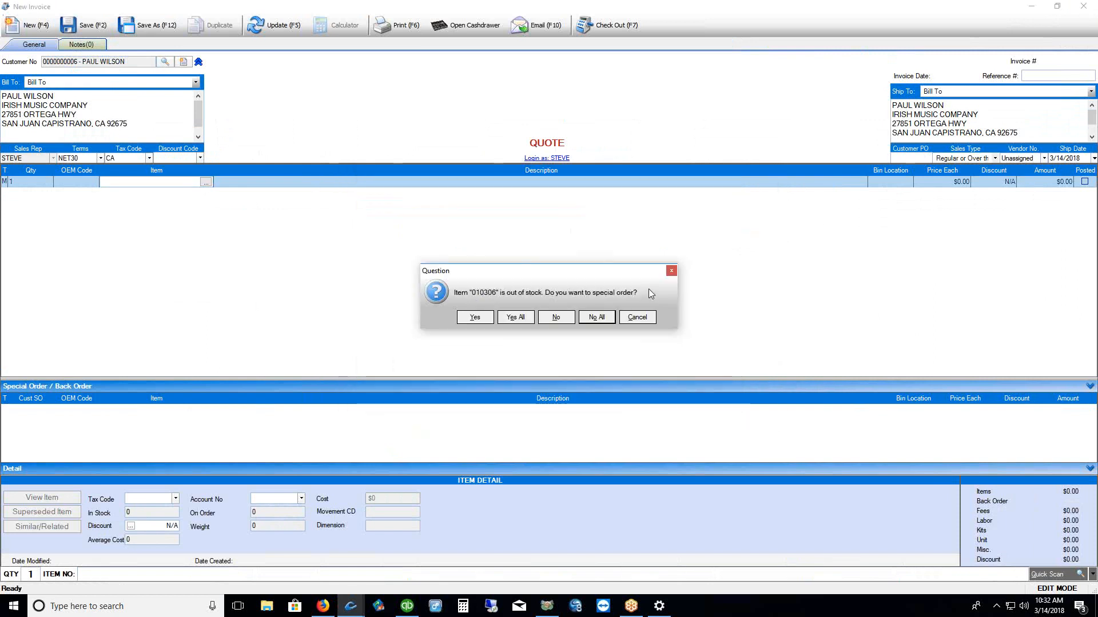
pyautogui.click(515, 318)
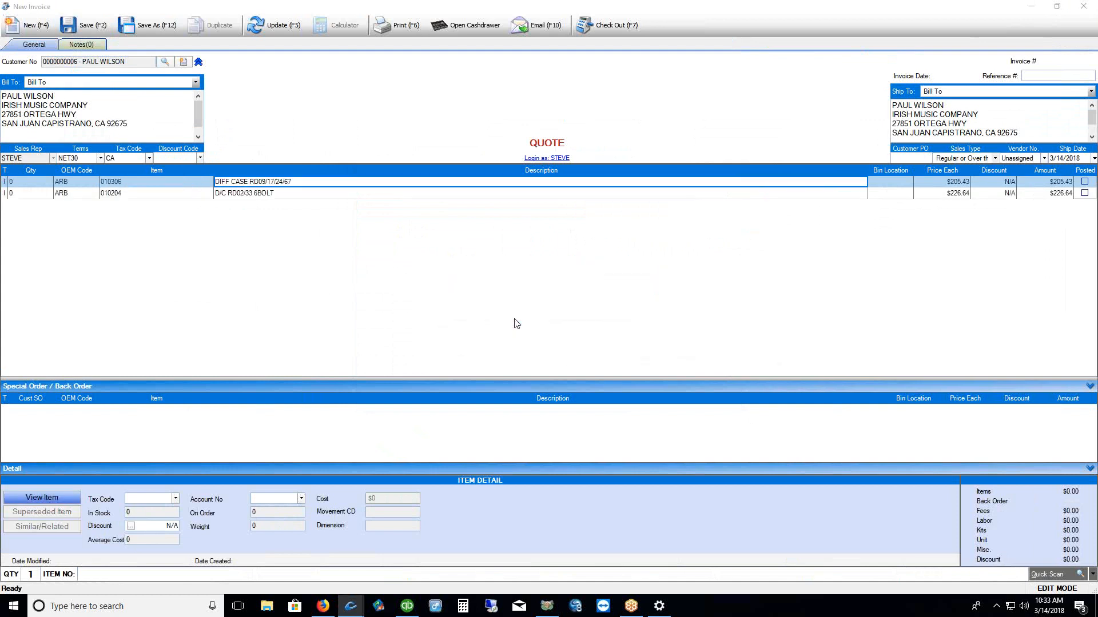
pyautogui.moveTo(411, 376); pyautogui.dragTo(440, 280)
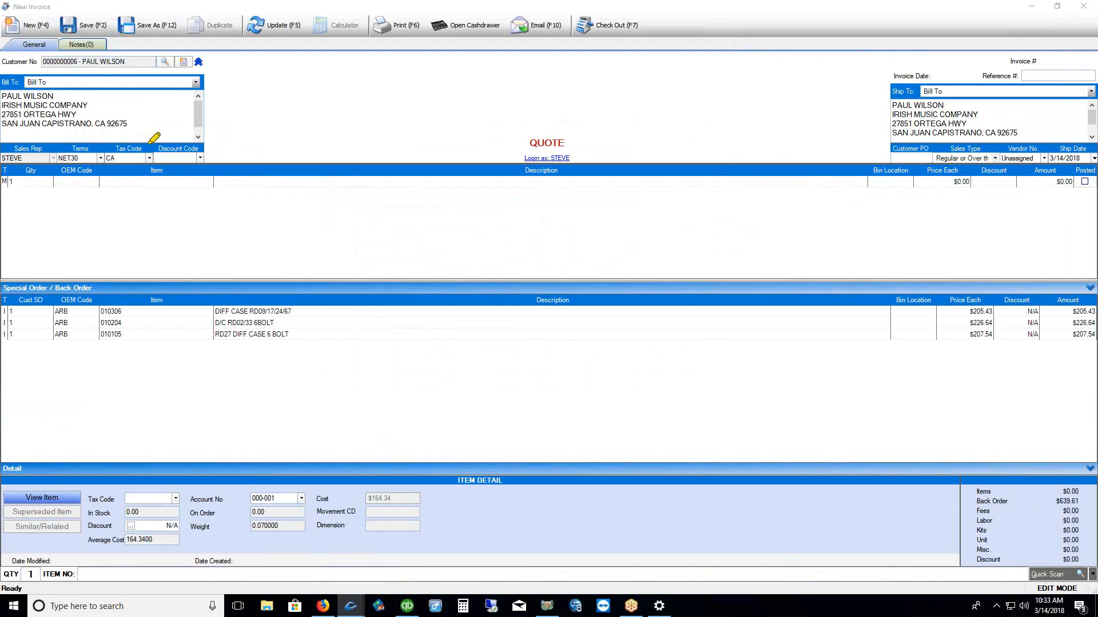
pyautogui.moveTo(157, 146)
pyautogui.mouseDown()
pyautogui.moveTo(171, 170)
pyautogui.moveTo(201, 150)
pyautogui.moveTo(165, 139)
pyautogui.mouseUp()
pyautogui.press('Escape')
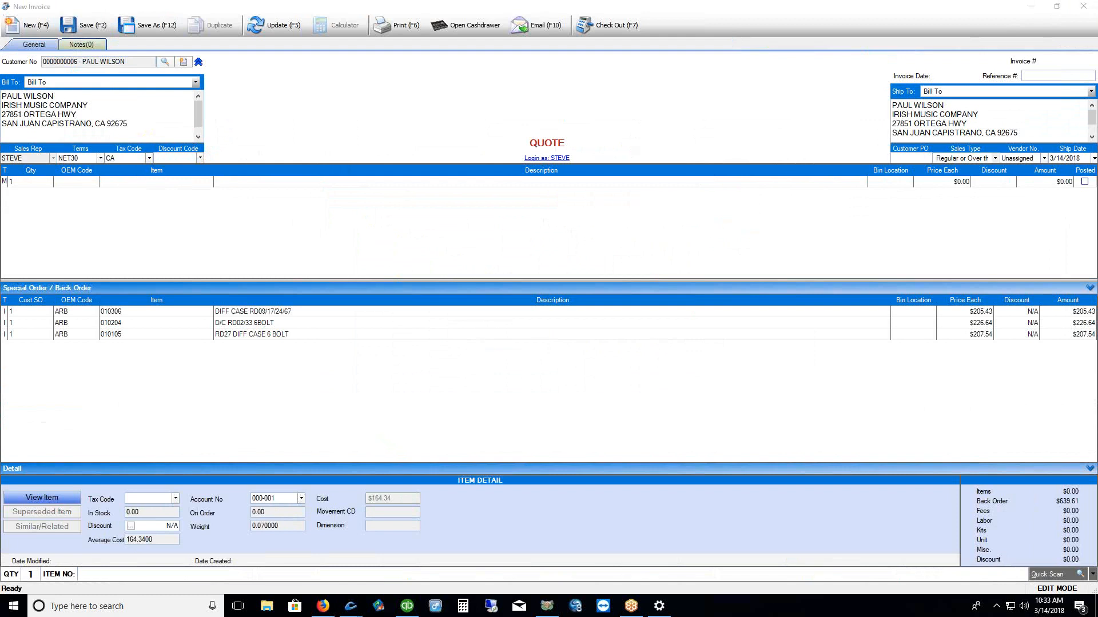
pyautogui.click(200, 158)
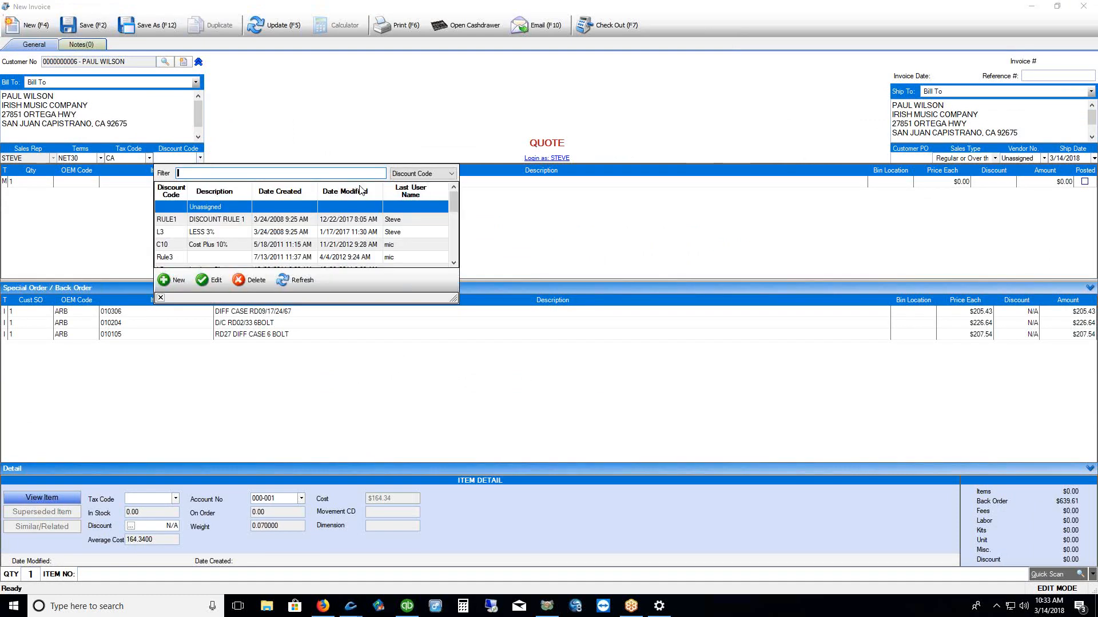
pyautogui.click(170, 191)
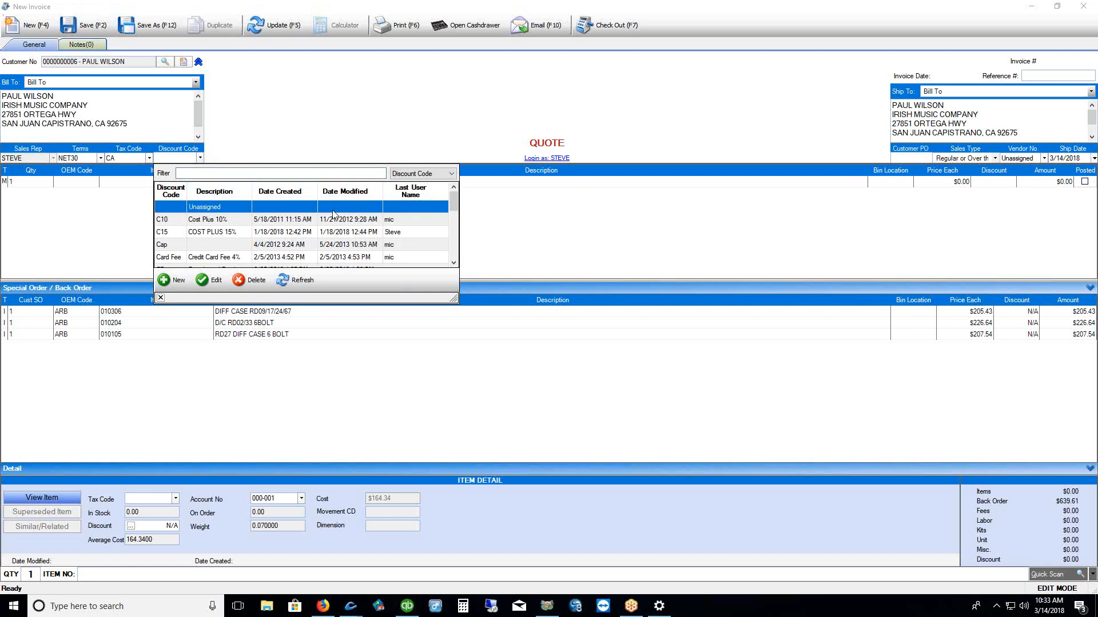
pyautogui.moveTo(454, 204); pyautogui.dragTo(451, 230)
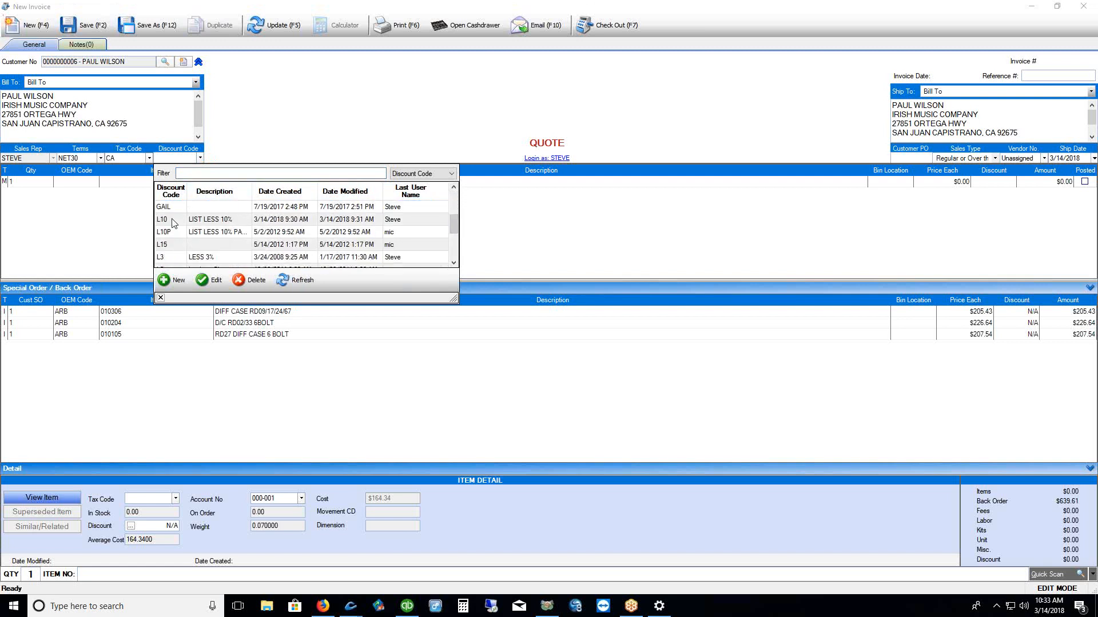
pyautogui.click(174, 220)
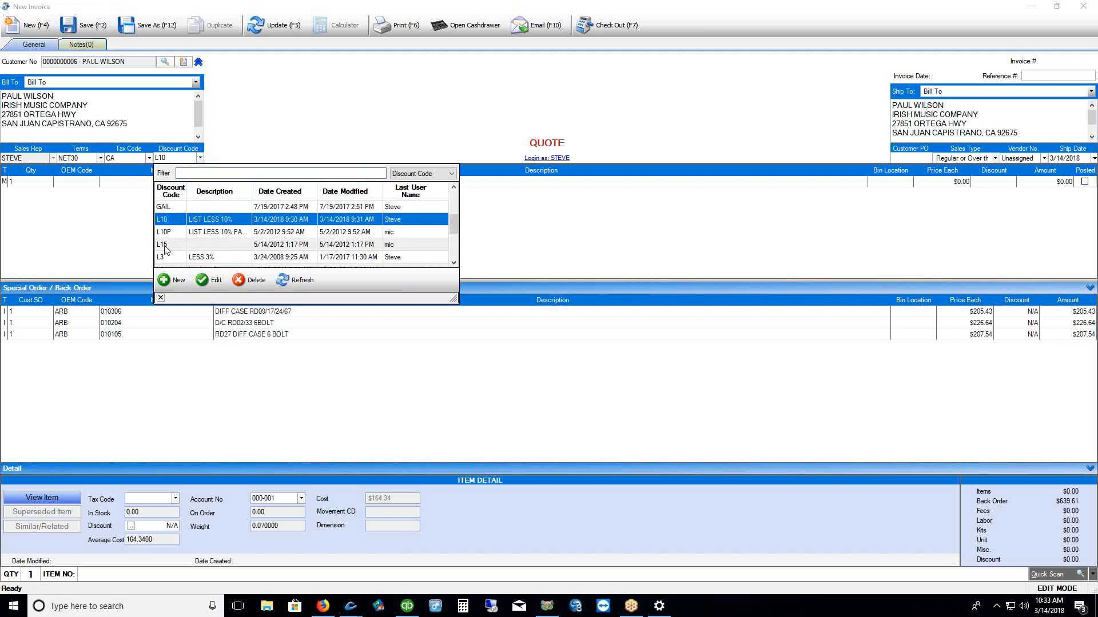
pyautogui.click(161, 297)
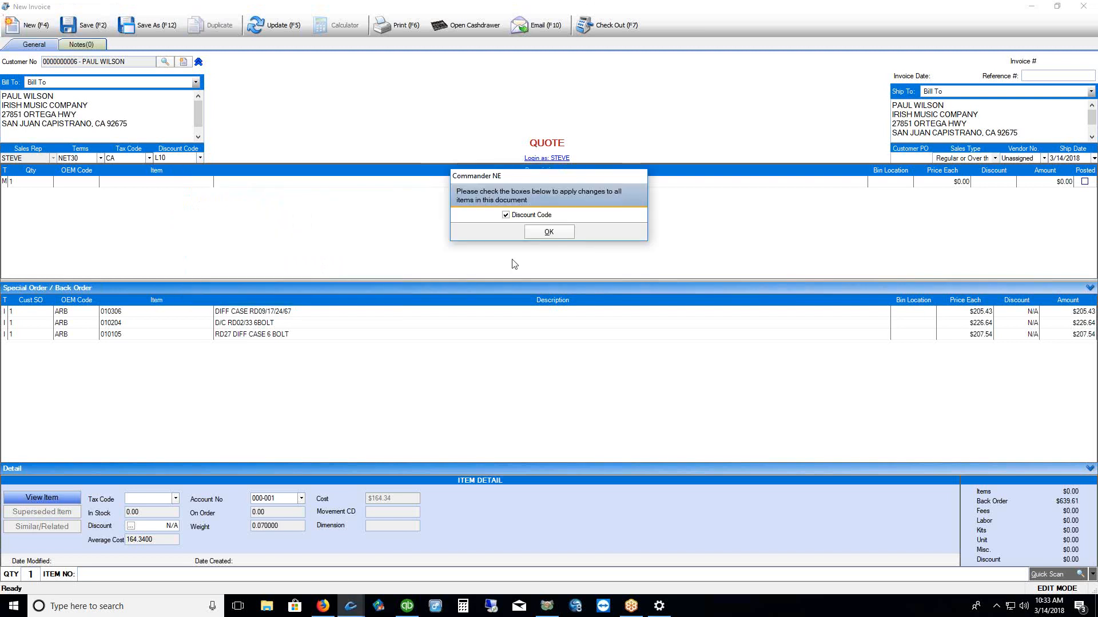
pyautogui.click(546, 233)
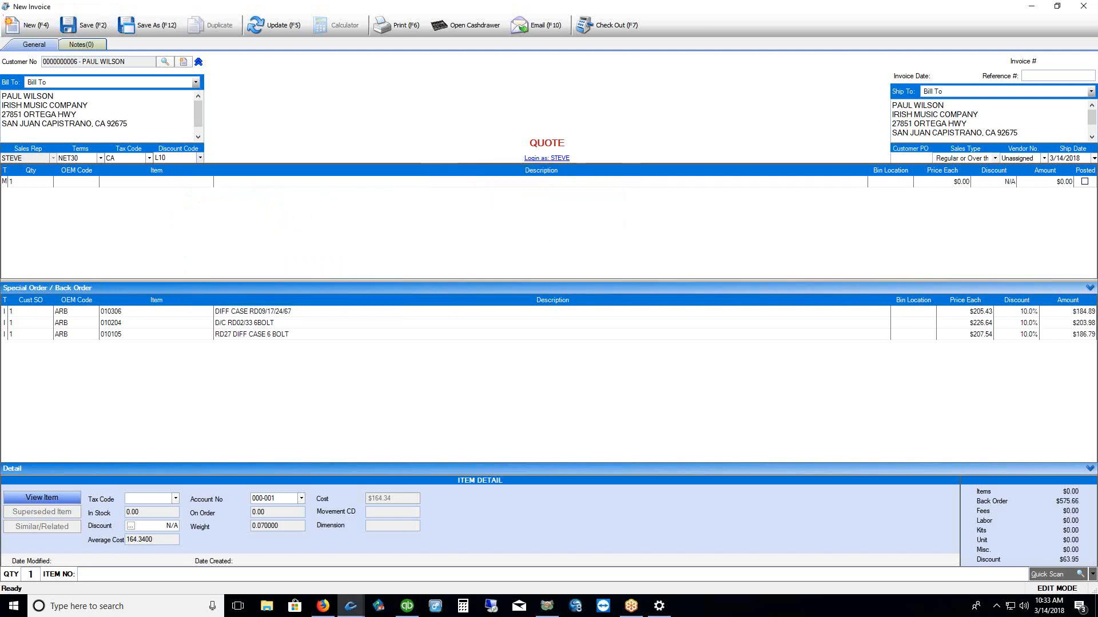
pyautogui.moveTo(1016, 298); pyautogui.dragTo(1011, 343)
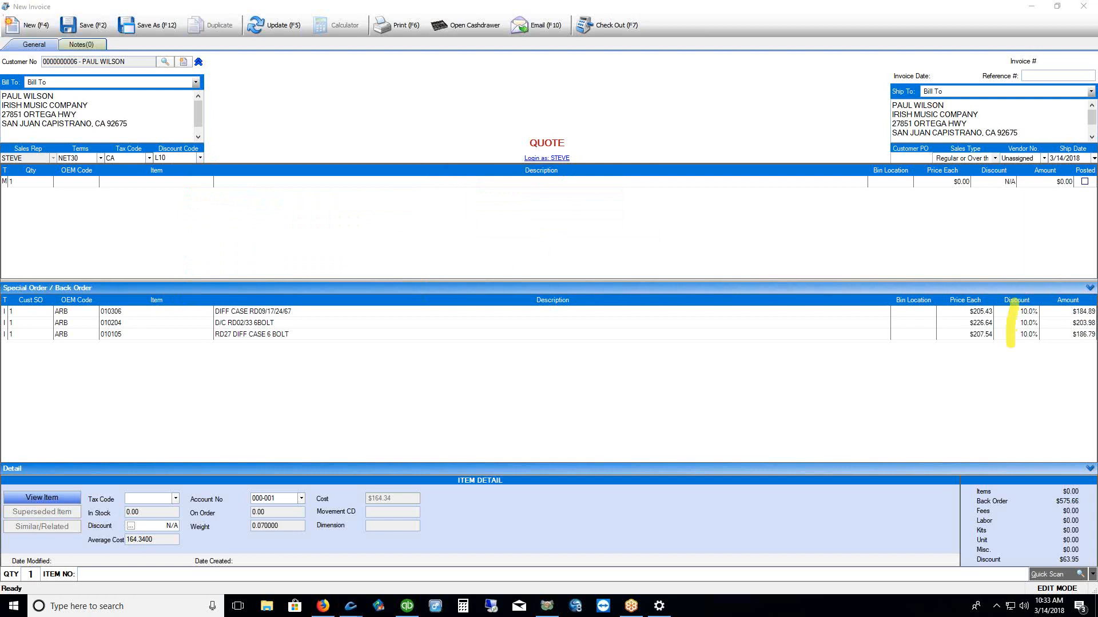
pyautogui.moveTo(145, 171); pyautogui.dragTo(181, 173)
pyautogui.press('Escape')
pyautogui.click(200, 159)
pyautogui.moveTo(455, 248); pyautogui.dragTo(452, 191)
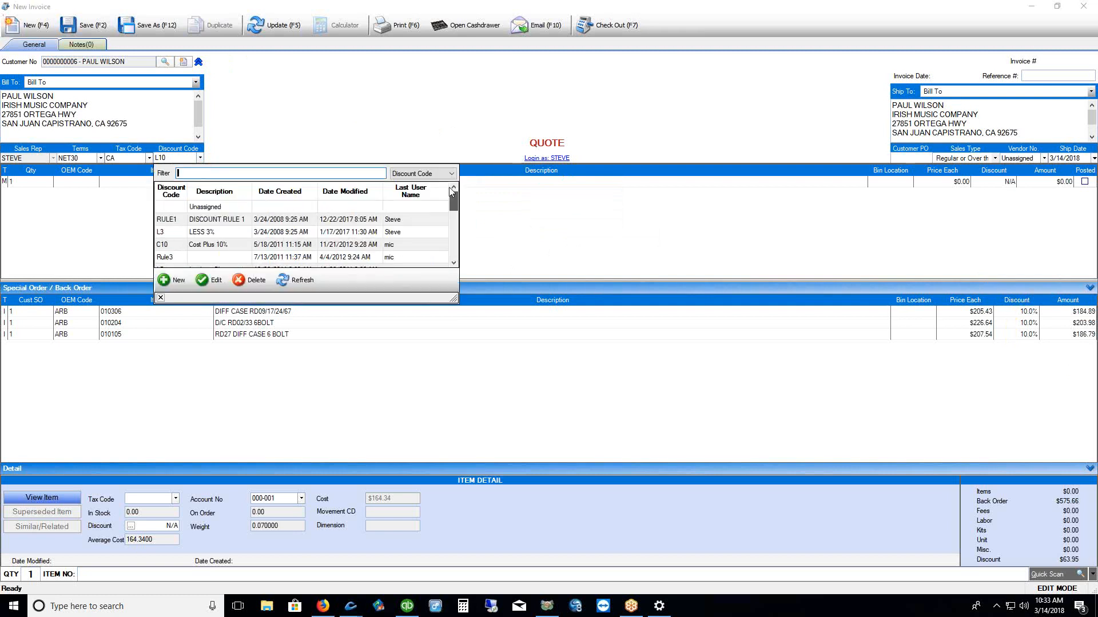
pyautogui.click(168, 209)
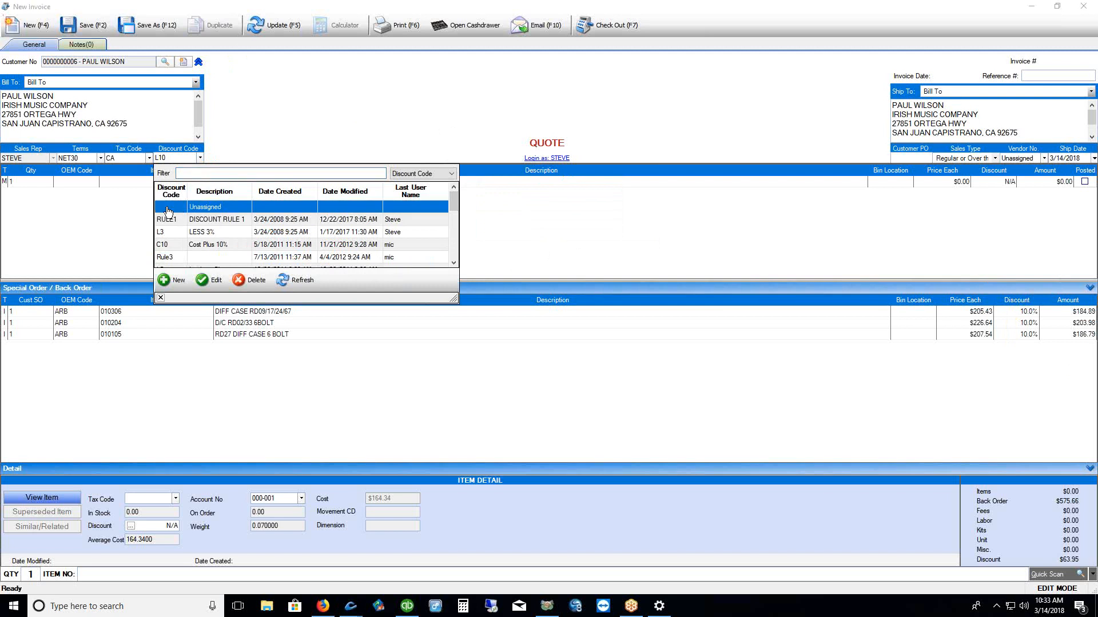
pyautogui.click(160, 298)
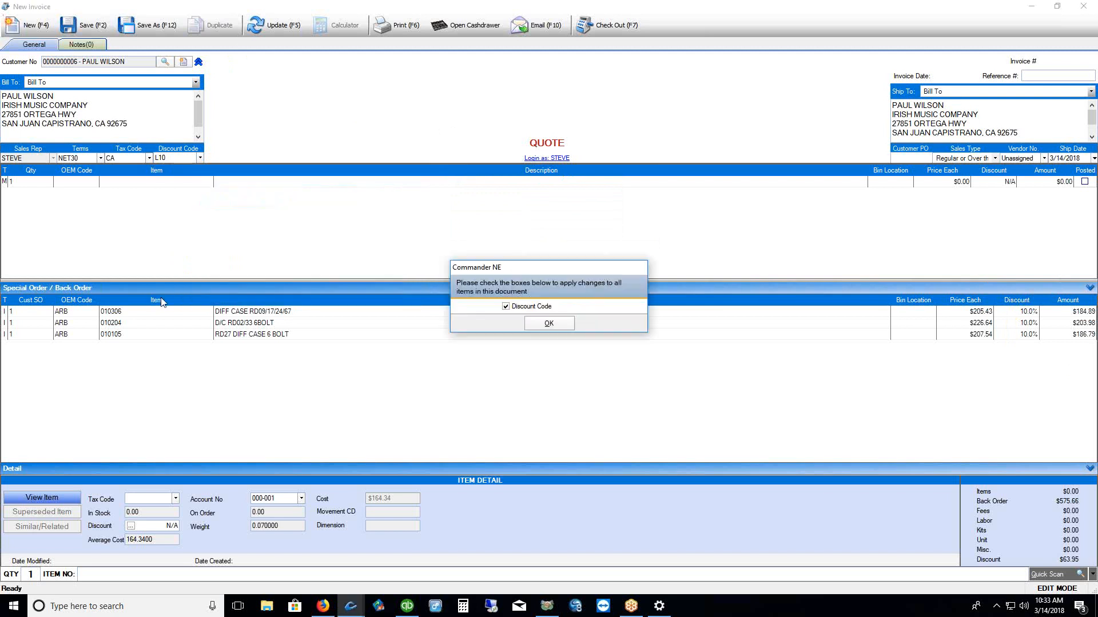
pyautogui.click(550, 324)
pyautogui.click(200, 158)
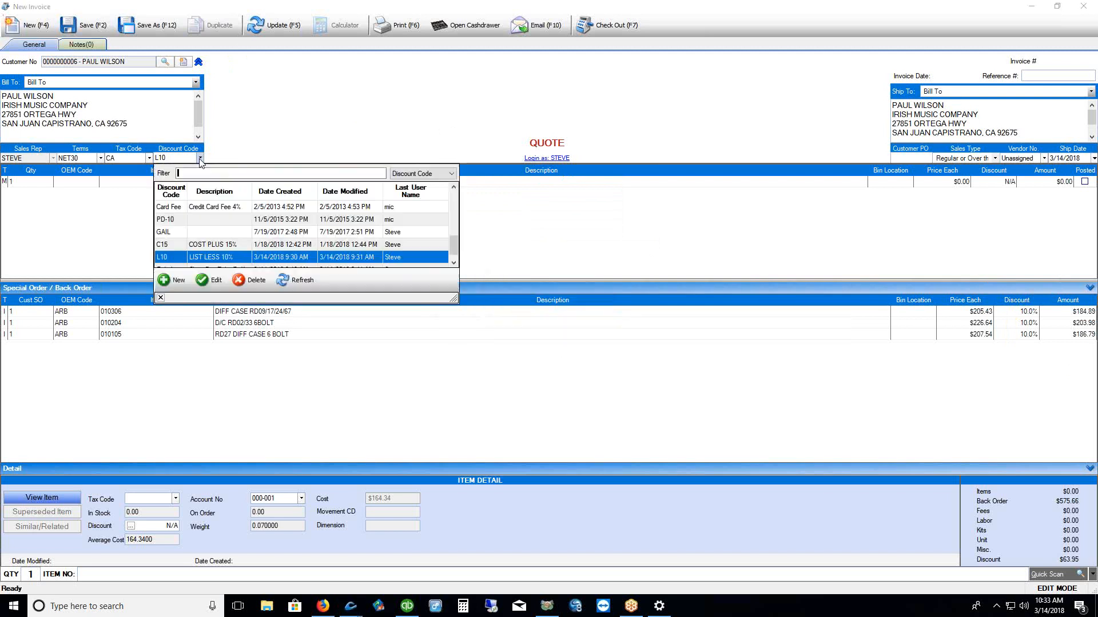
pyautogui.moveTo(454, 247); pyautogui.dragTo(453, 197)
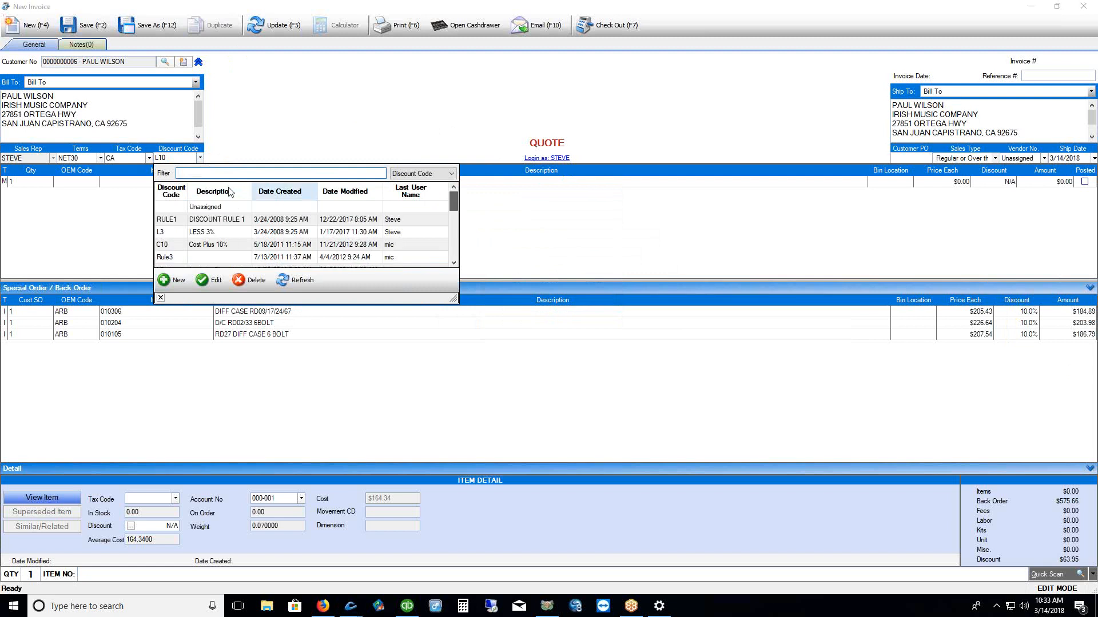
pyautogui.click(205, 207)
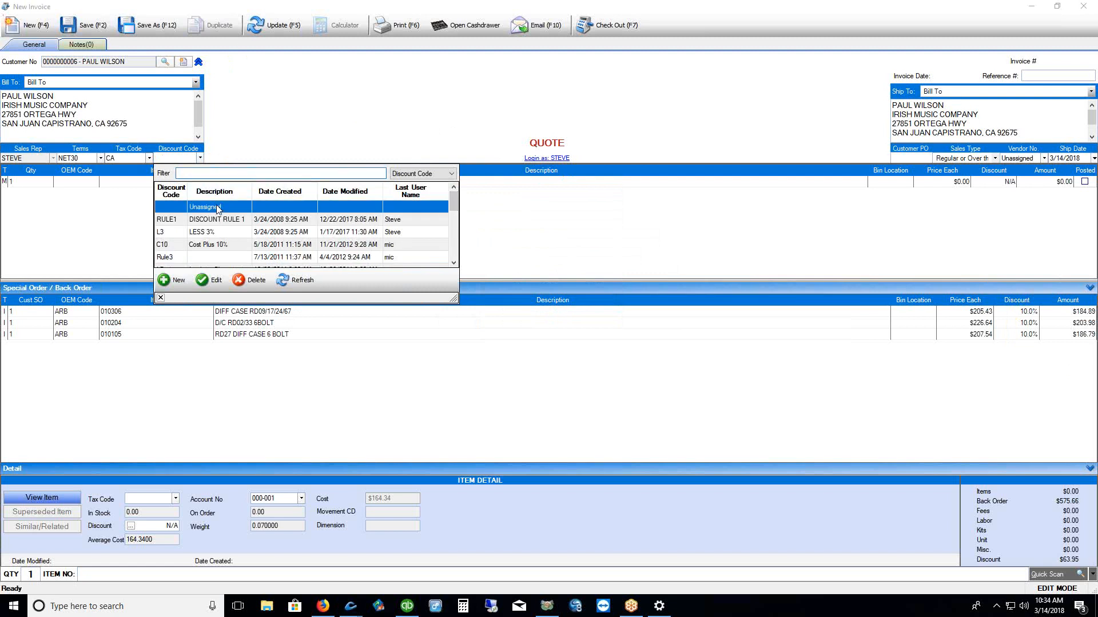
pyautogui.click(161, 298)
pyautogui.click(550, 322)
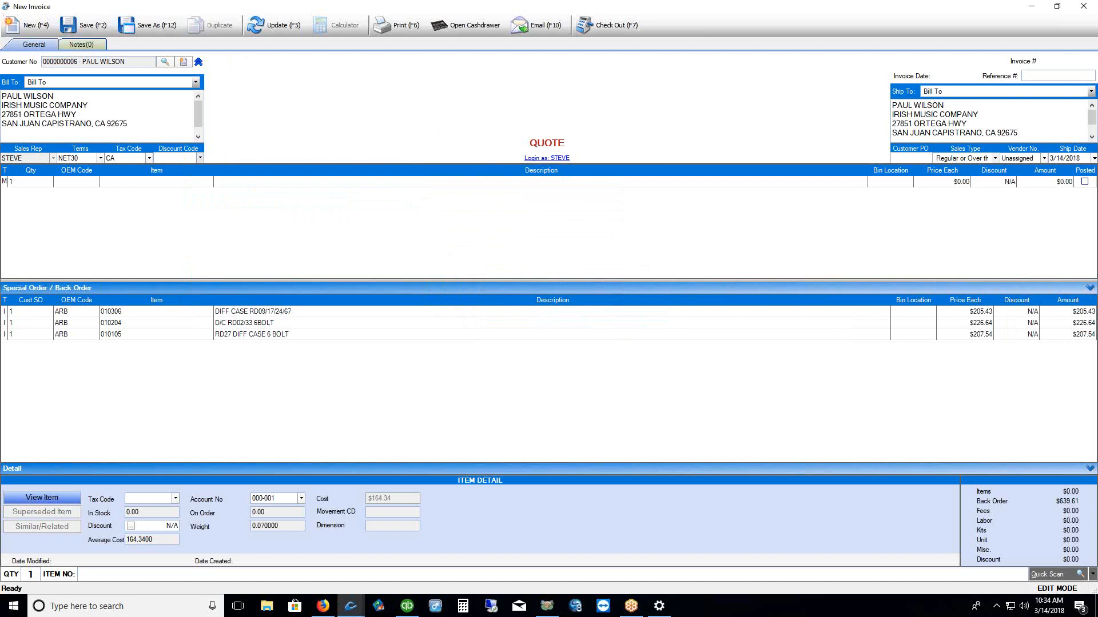
# Give back-order item 010306 a 10% discount
pyautogui.moveTo(1043, 299); pyautogui.dragTo(1046, 344)
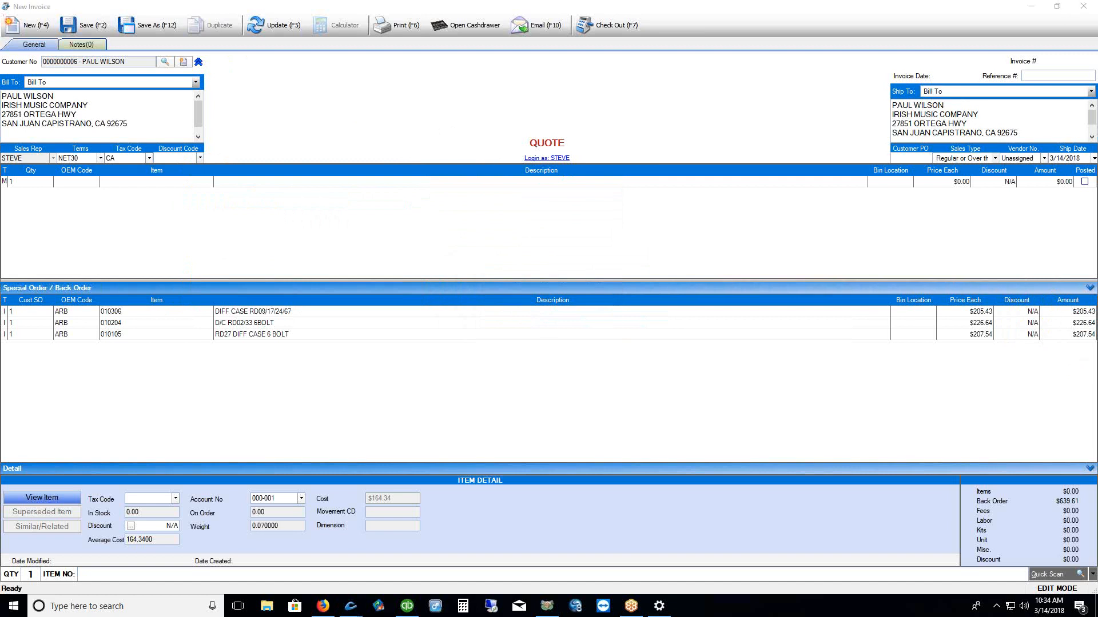
pyautogui.click(1026, 311)
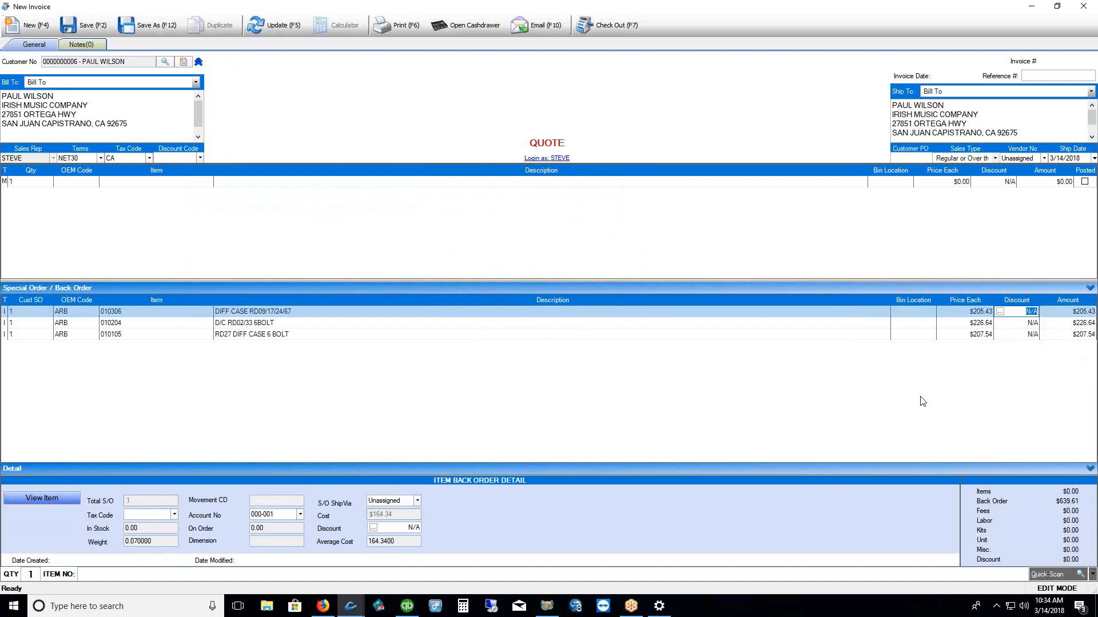
pyautogui.press('BackSpace')
pyautogui.write('10%')
pyautogui.click(888, 404)
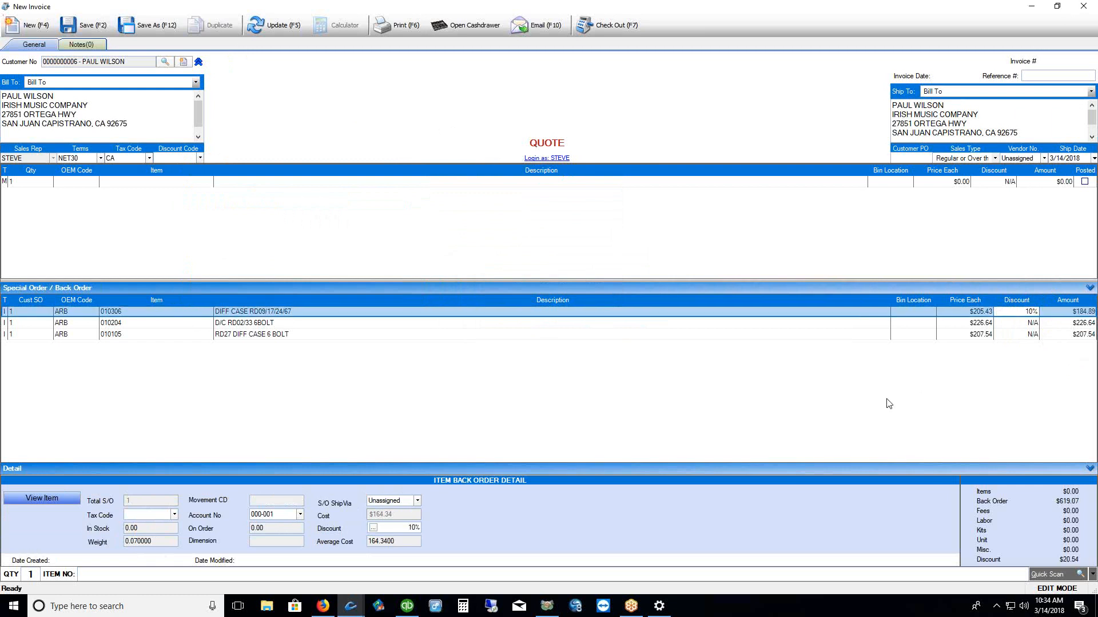
pyautogui.click(1031, 311)
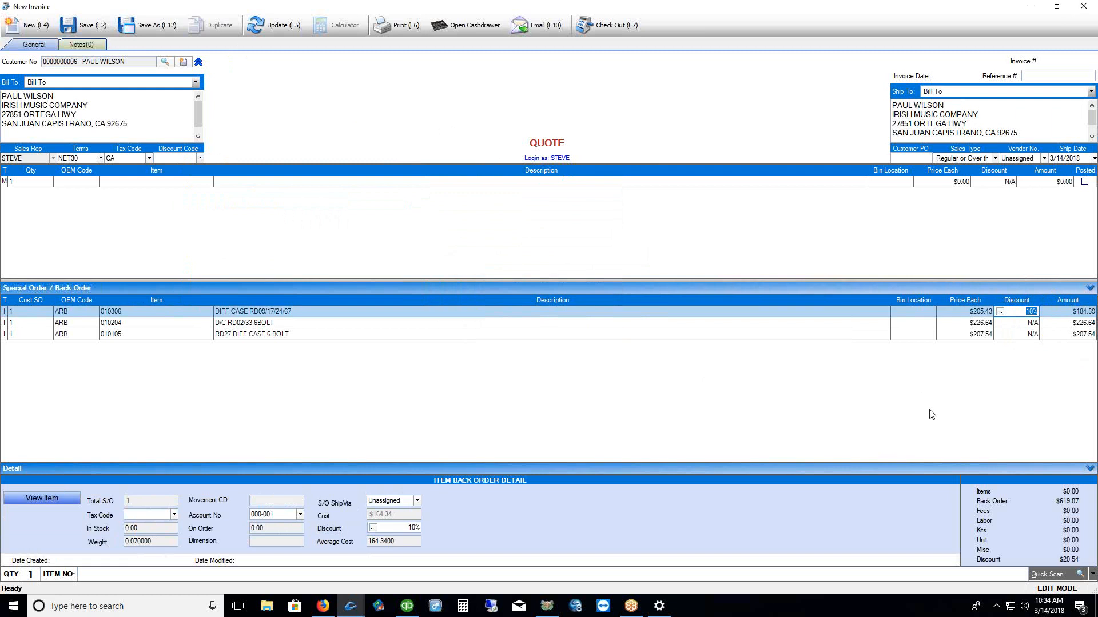
pyautogui.write('10')
pyautogui.press('Return')
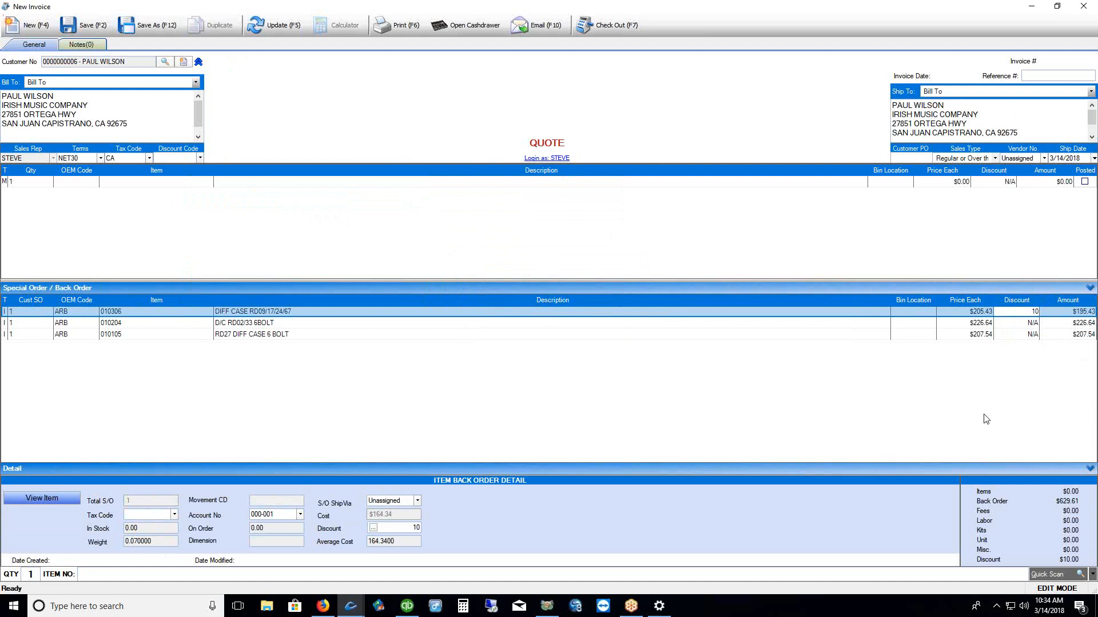
pyautogui.click(1027, 312)
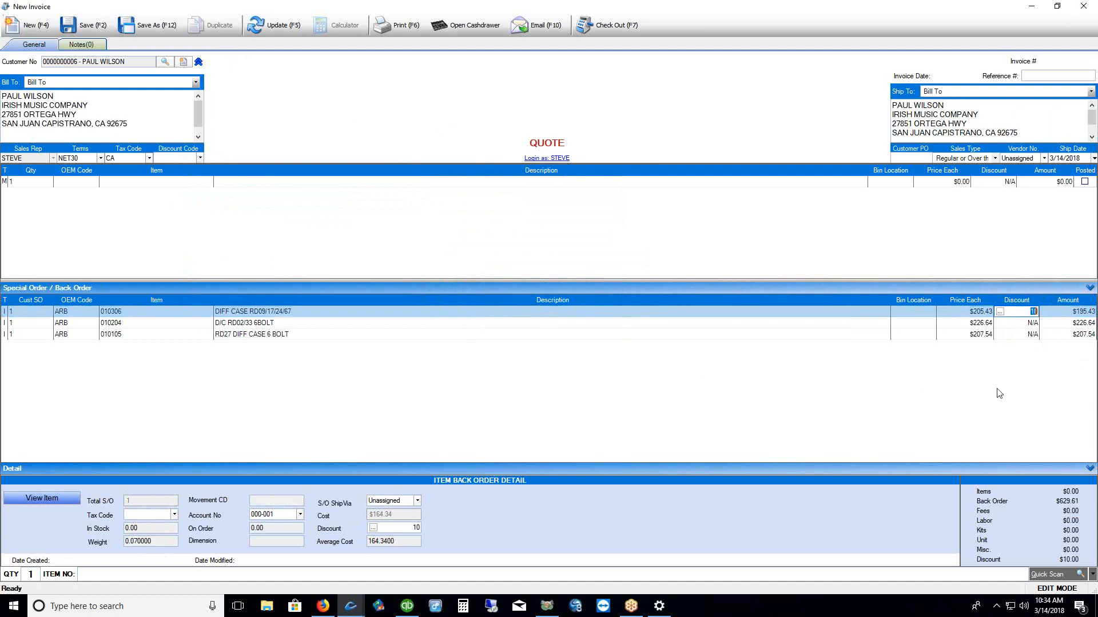
pyautogui.click(1029, 312)
pyautogui.write('%')
pyautogui.click(983, 392)
# Give item 010204 a 5% discount, bringing the back-order total to $607.74
pyautogui.click(1028, 323)
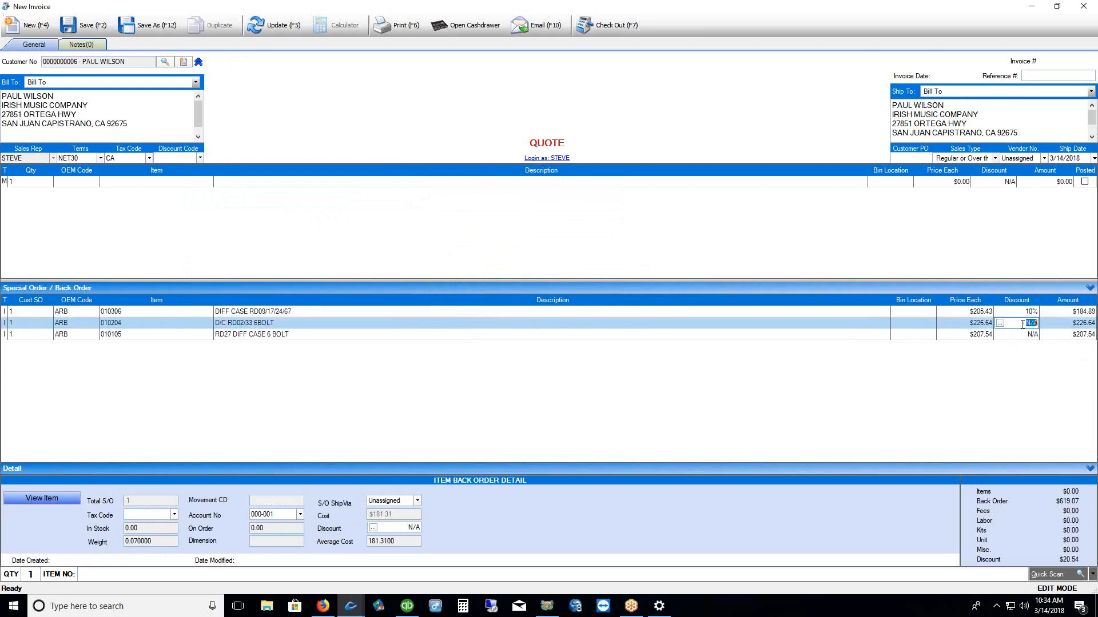
pyautogui.write('5%')
pyautogui.click(754, 418)
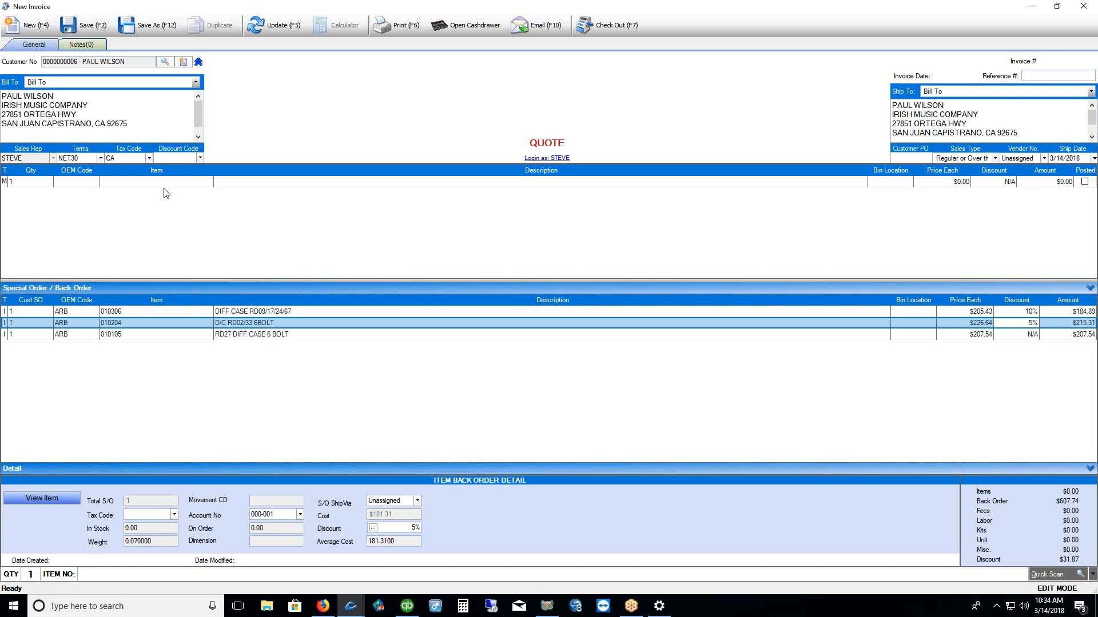
pyautogui.click(952, 311)
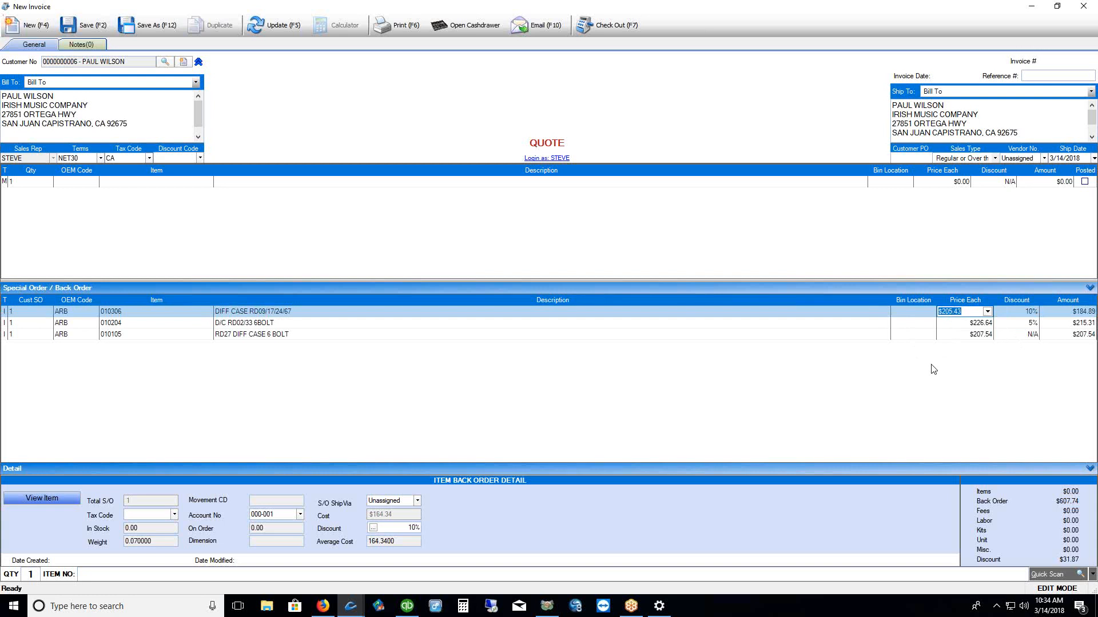
# Set item 010306 to a $175 price with 0 discount
pyautogui.click(987, 312)
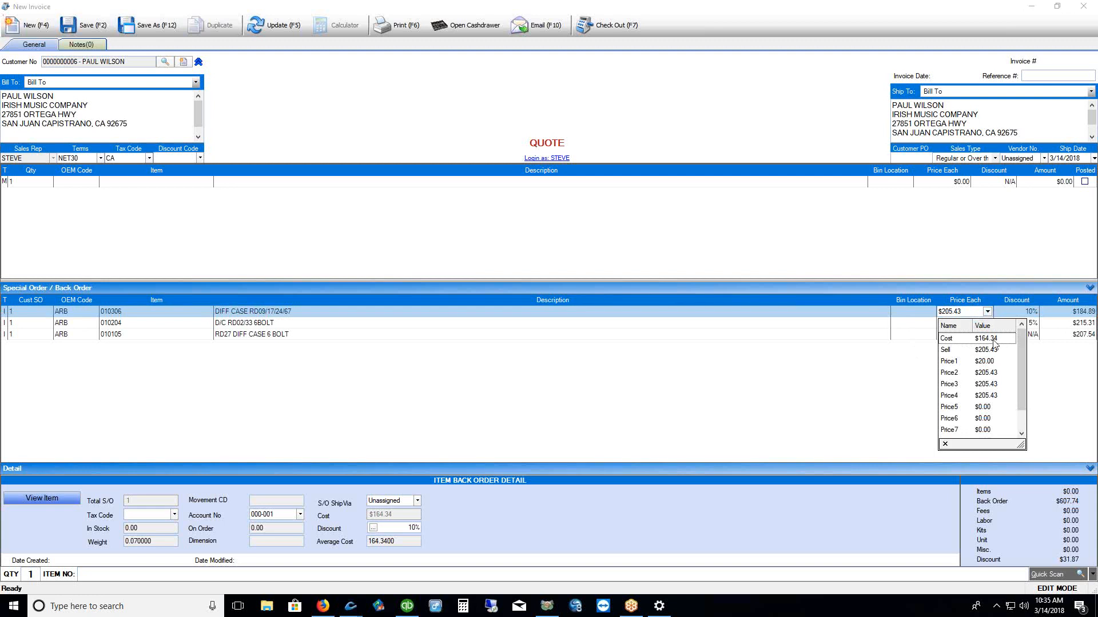
pyautogui.click(781, 378)
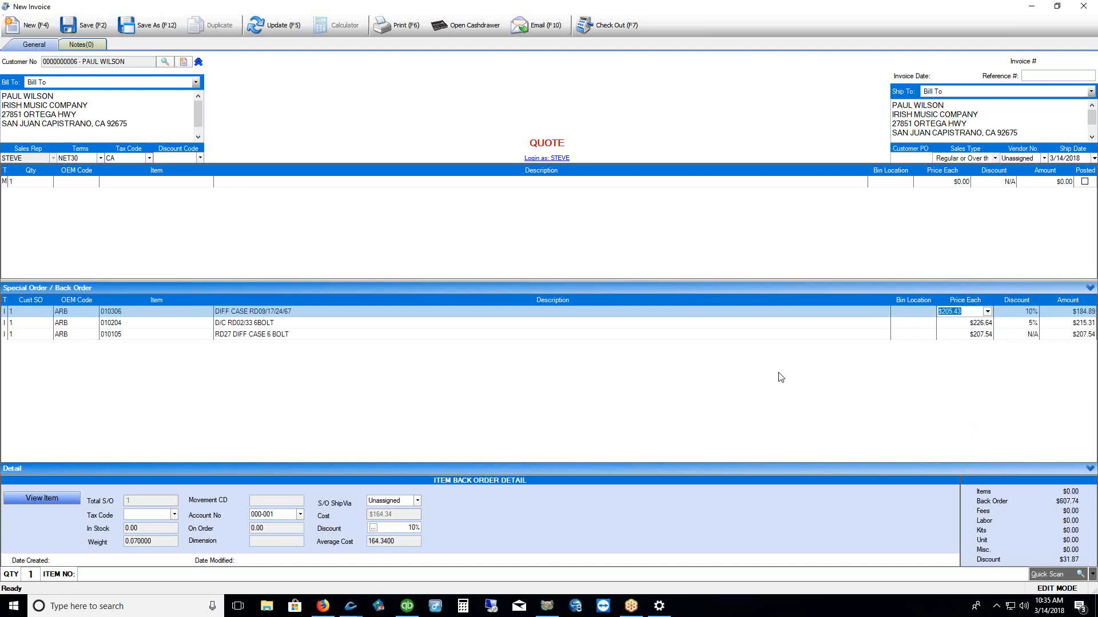
pyautogui.click(1020, 313)
pyautogui.write('0')
pyautogui.hotkey('shift', 'Tab')
pyautogui.write('$1')
pyautogui.click(922, 410)
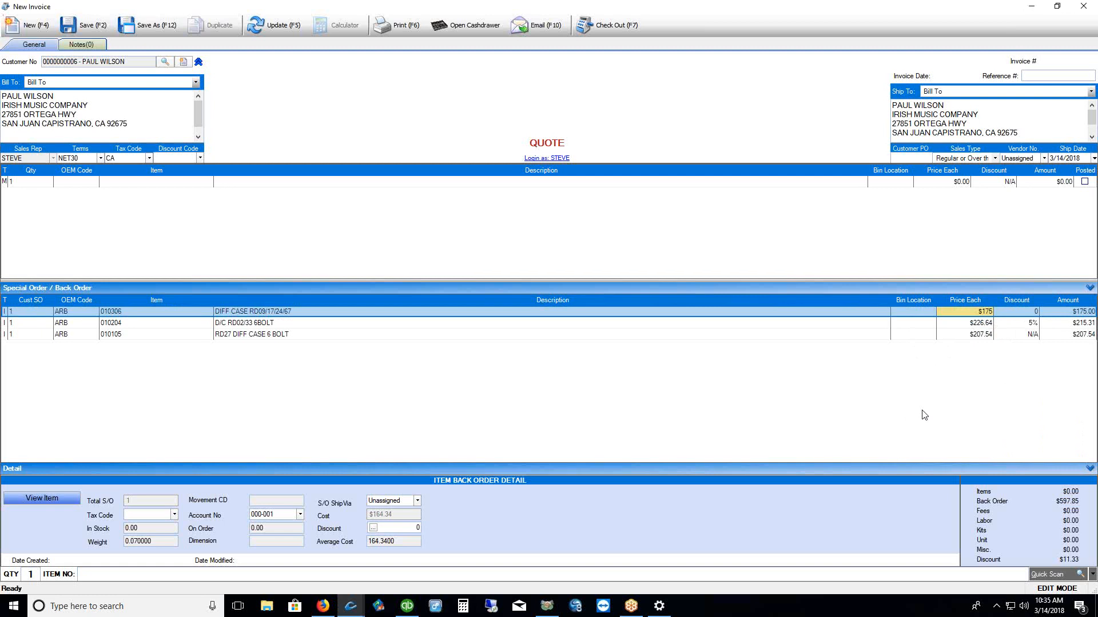
# Clear the 5% discount on item 010204 and check out the $639.64 special order
pyautogui.click(1032, 324)
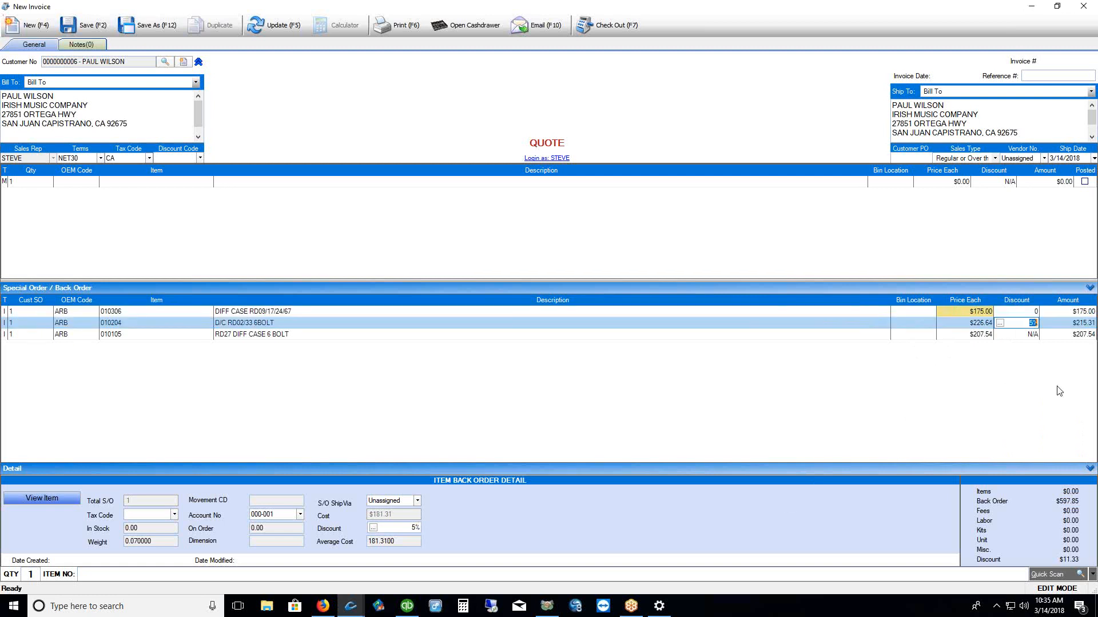
pyautogui.write('0')
pyautogui.press('Return')
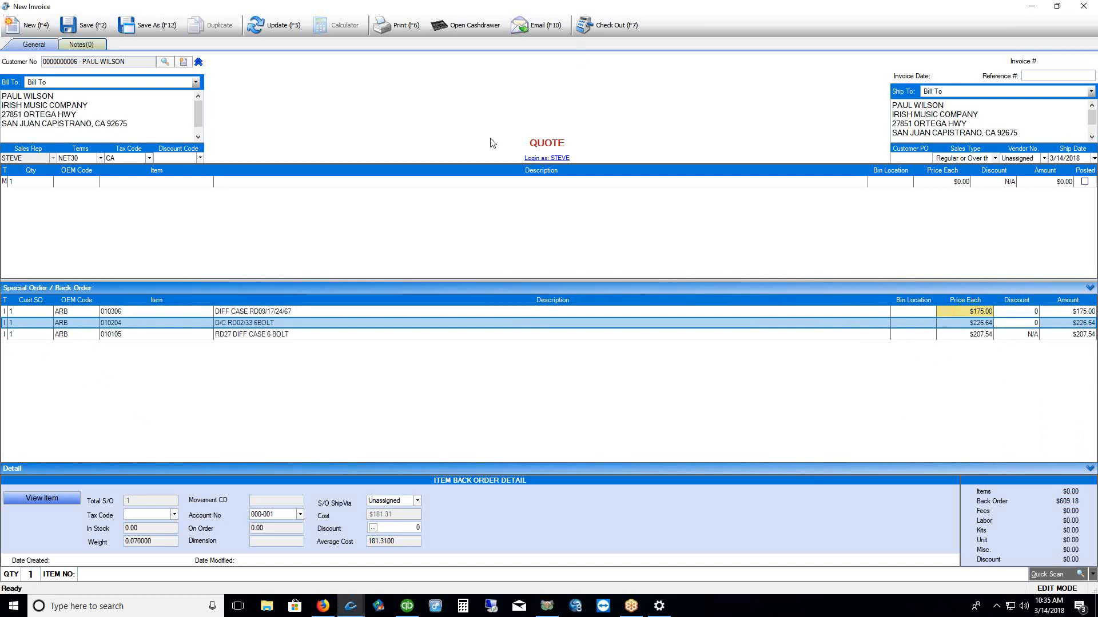
pyautogui.click(604, 24)
# Take a 100% credit-card deposit of $639.64 and post invoice #1960
pyautogui.click(503, 406)
pyautogui.write('100')
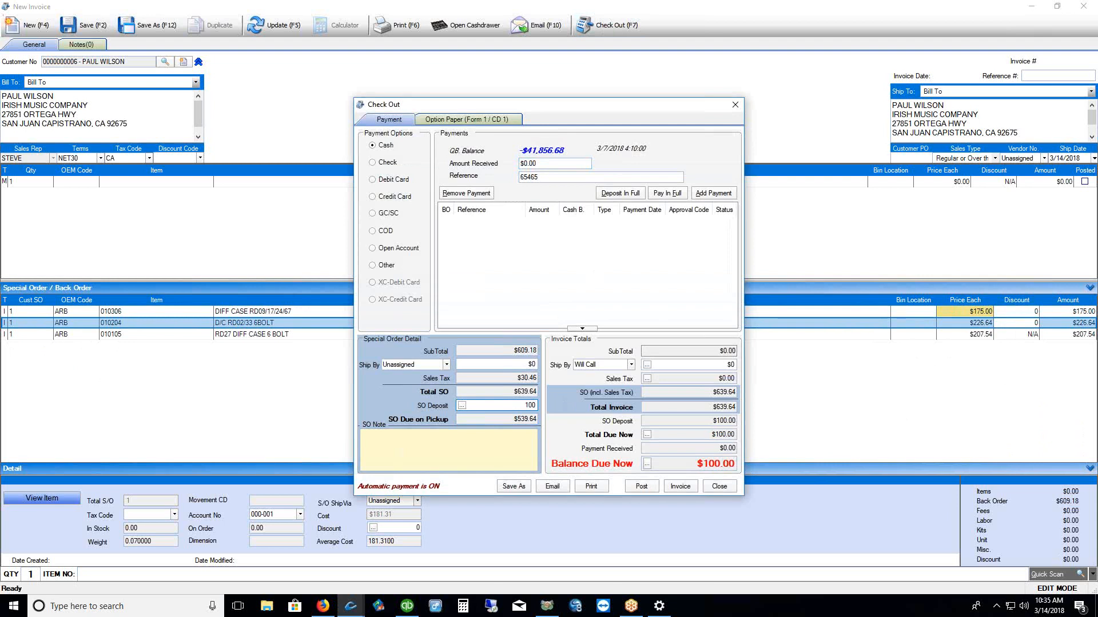
pyautogui.write('%')
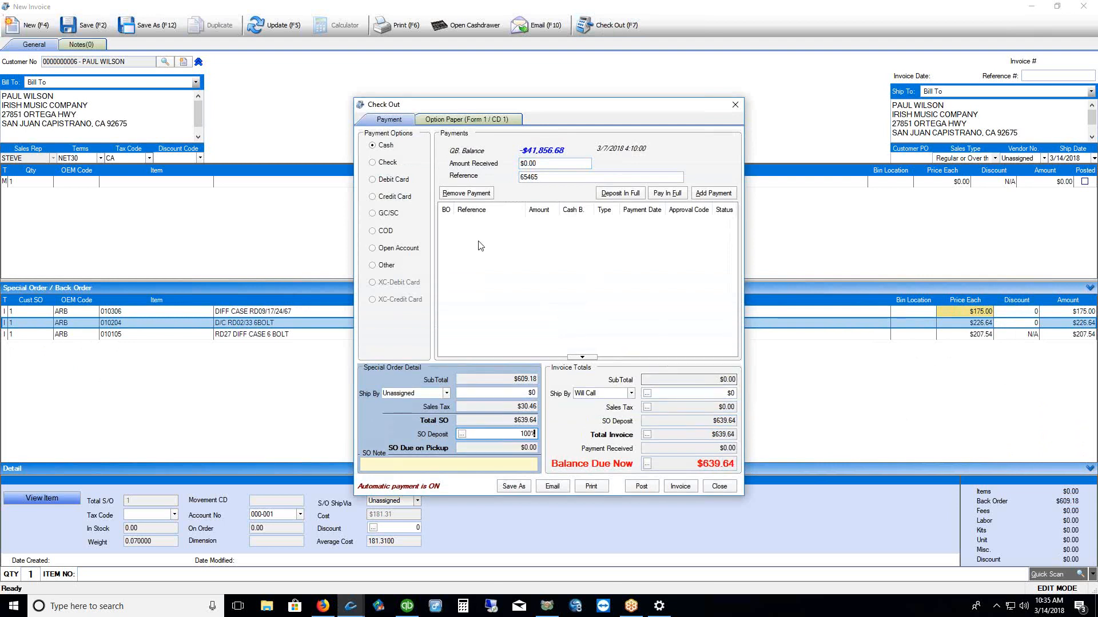
pyautogui.click(373, 196)
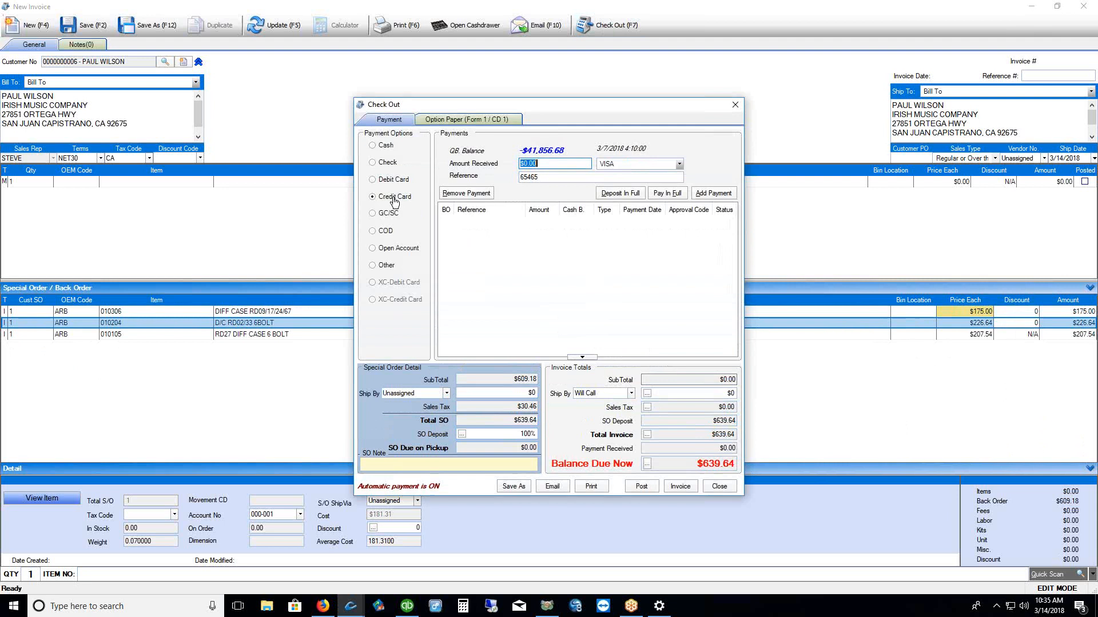
pyautogui.click(663, 194)
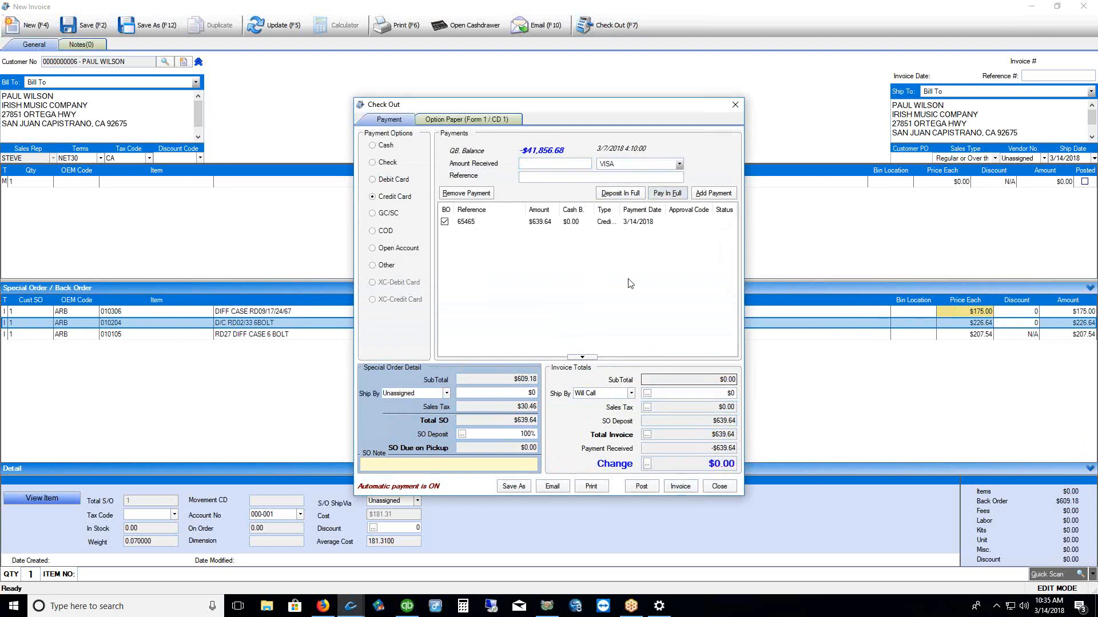
pyautogui.moveTo(603, 111); pyautogui.dragTo(577, 84)
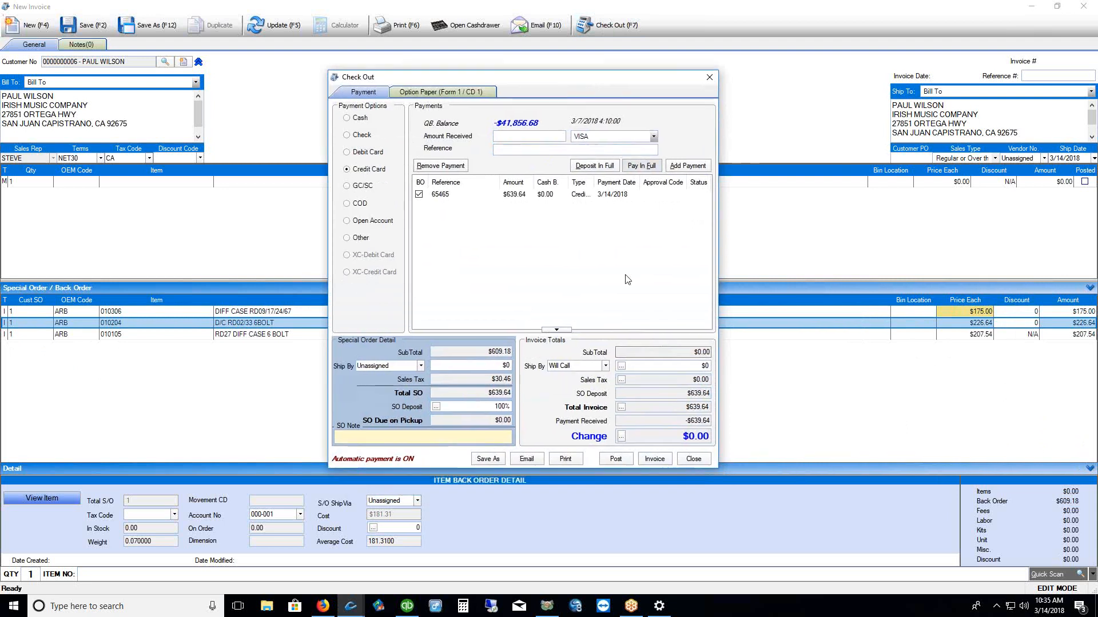
pyautogui.click(614, 459)
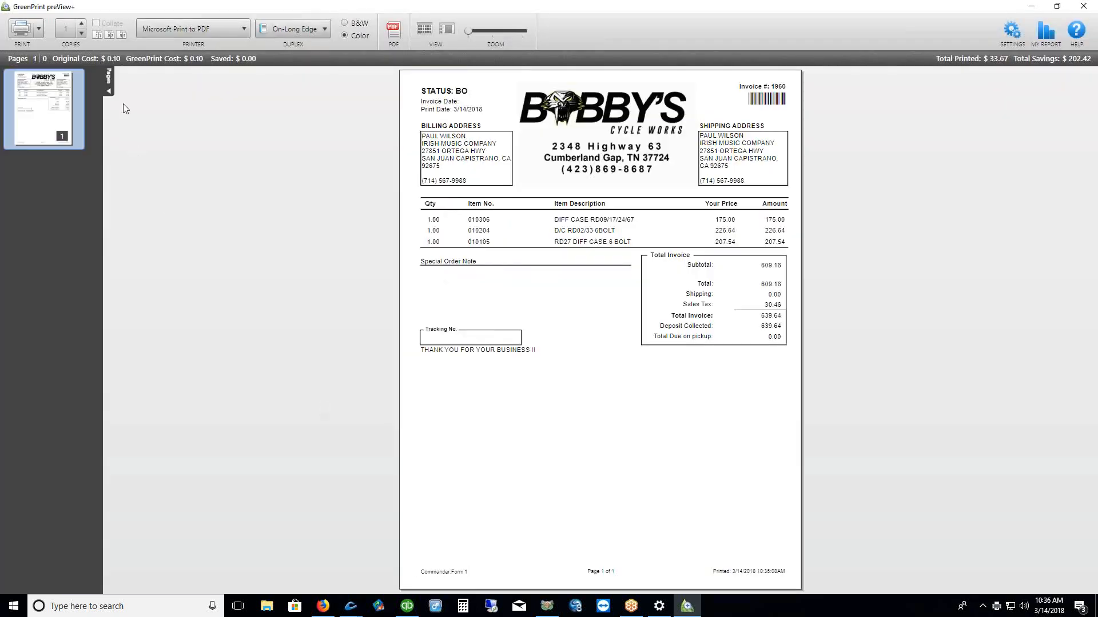
# Hide the Pages panel and zoom in to review the invoice #1960 printout
pyautogui.click(109, 91)
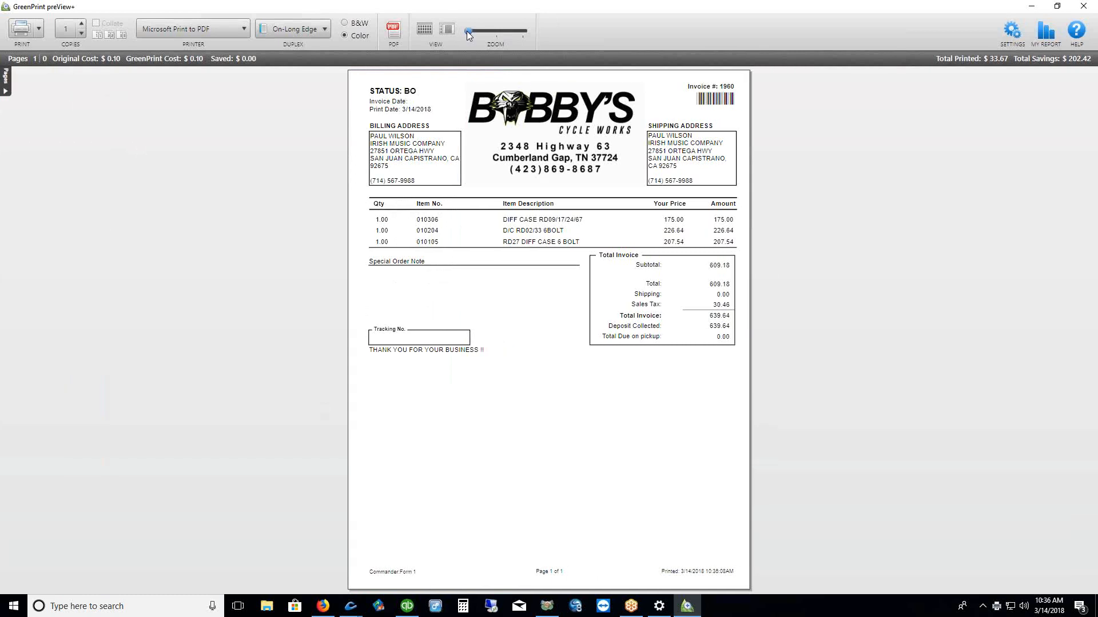
pyautogui.moveTo(469, 32); pyautogui.dragTo(480, 31)
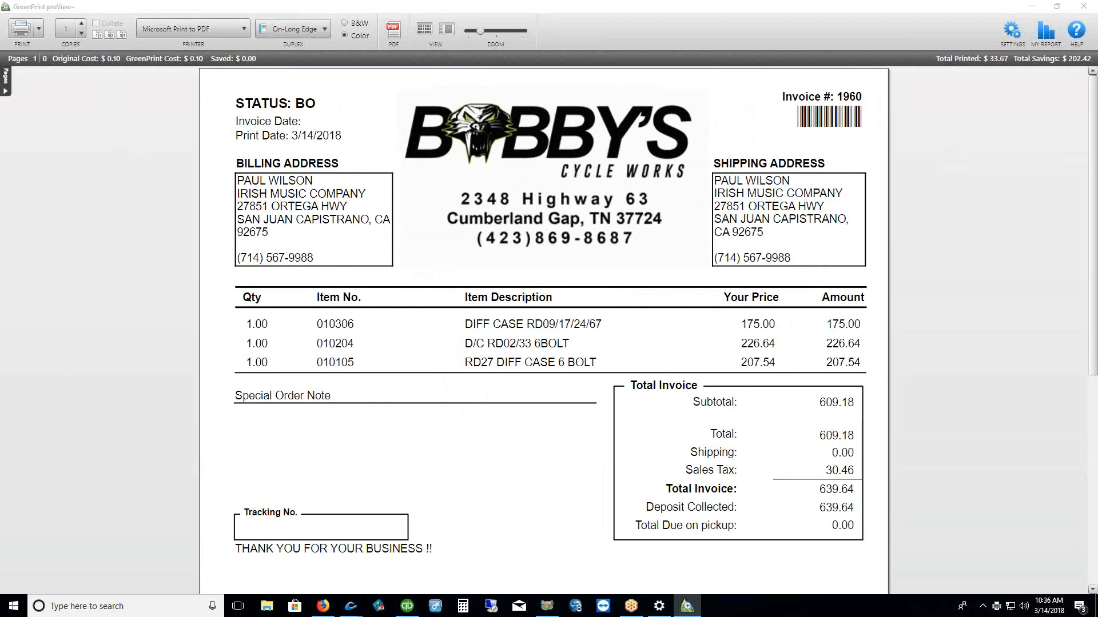
pyautogui.moveTo(870, 511); pyautogui.dragTo(911, 502)
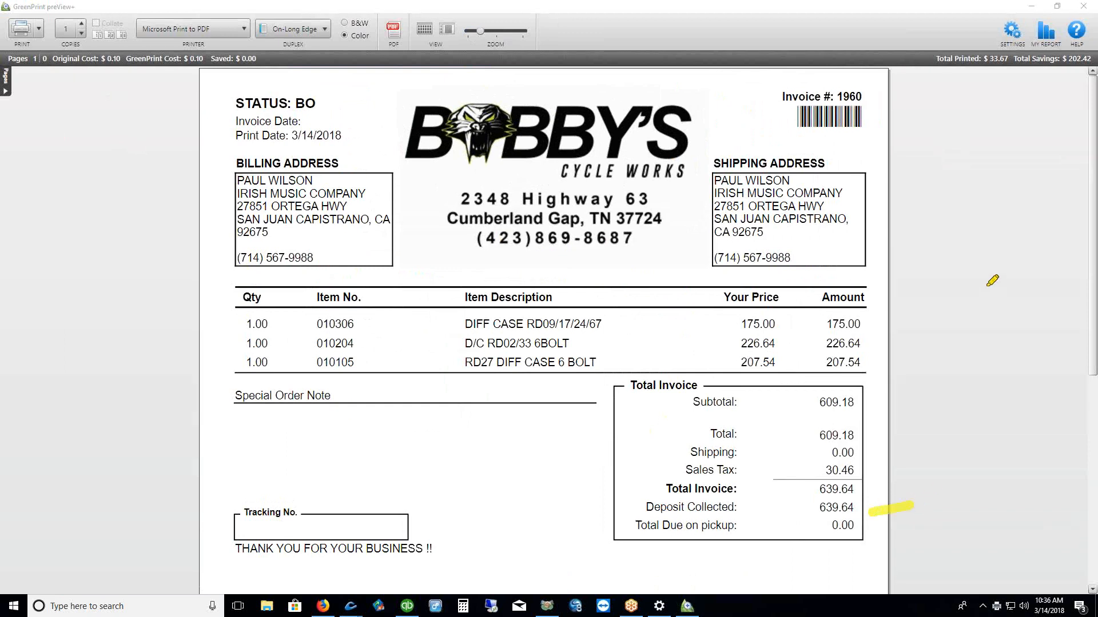
pyautogui.moveTo(866, 537); pyautogui.dragTo(824, 545)
# Close the preview, cancel the print job, and enlarge the invoice's back-order items area
pyautogui.press('Escape')
pyautogui.click(1083, 6)
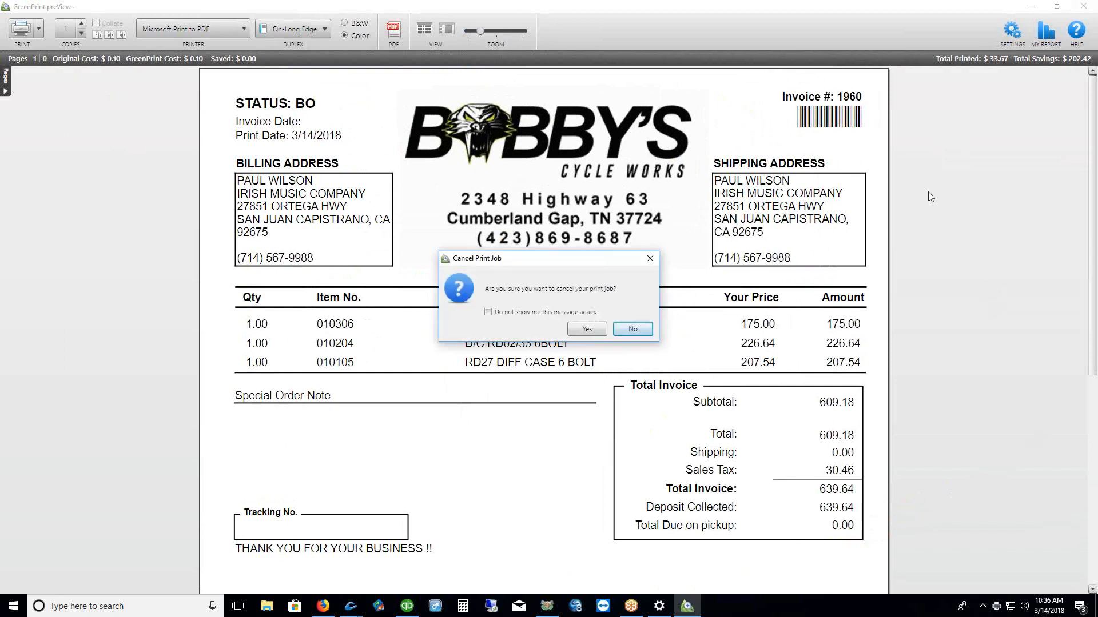
pyautogui.click(576, 329)
pyautogui.moveTo(206, 380); pyautogui.dragTo(229, 300)
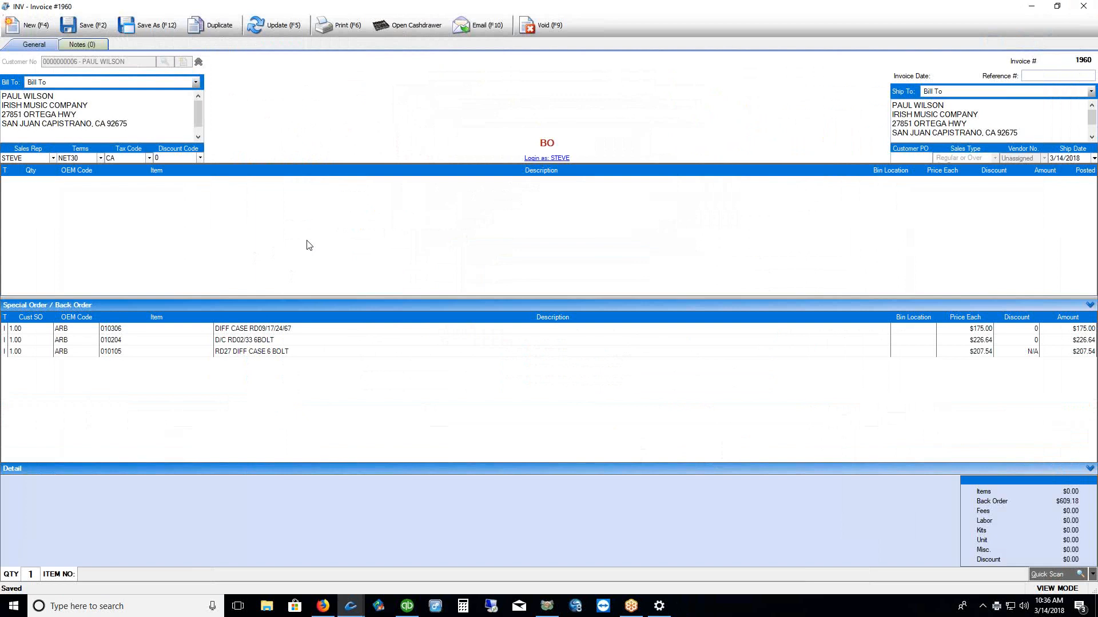
# Close invoice #1960, select it in the Sales/Invoicing list, and show the Orders tools
pyautogui.click(1090, 7)
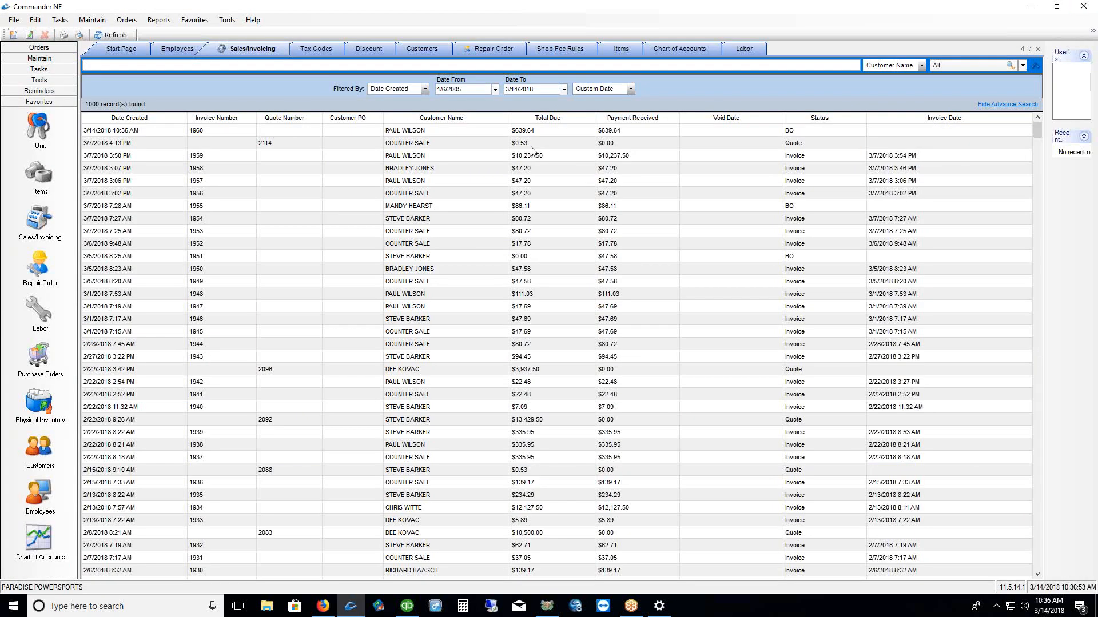
pyautogui.click(458, 134)
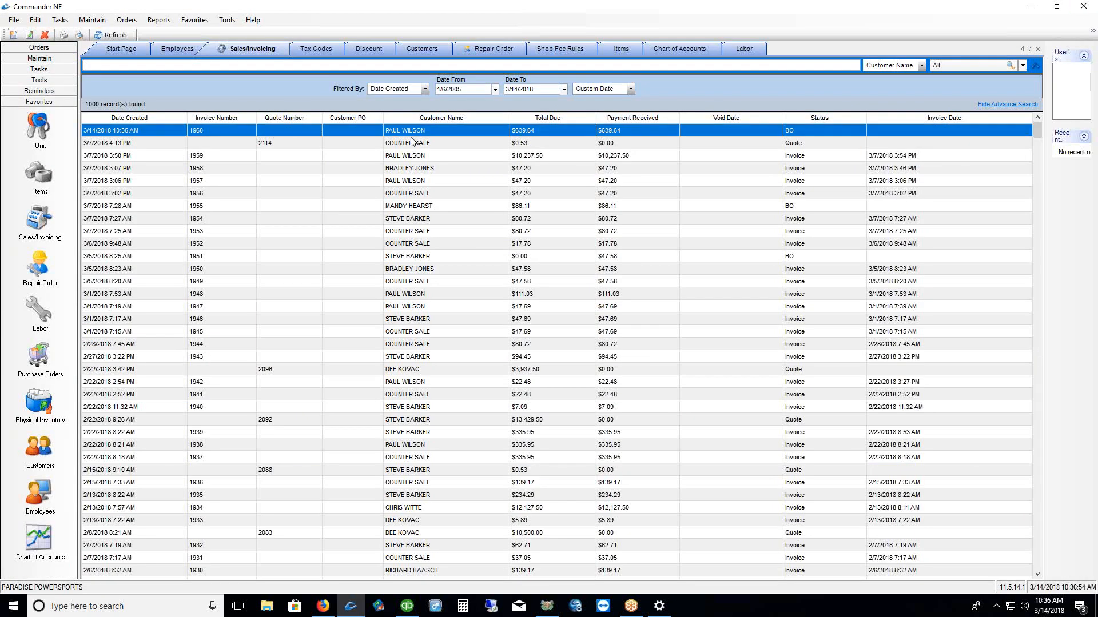
pyautogui.click(37, 49)
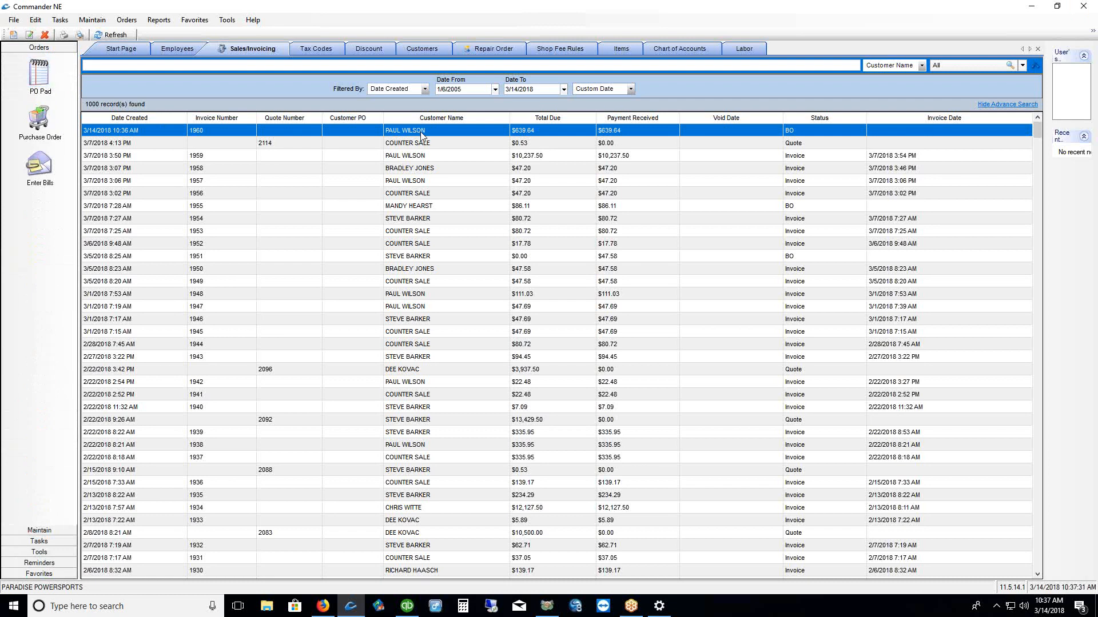
# Open the PO Pad and enlarge its detail panel to see the three ARB items
pyautogui.click(40, 83)
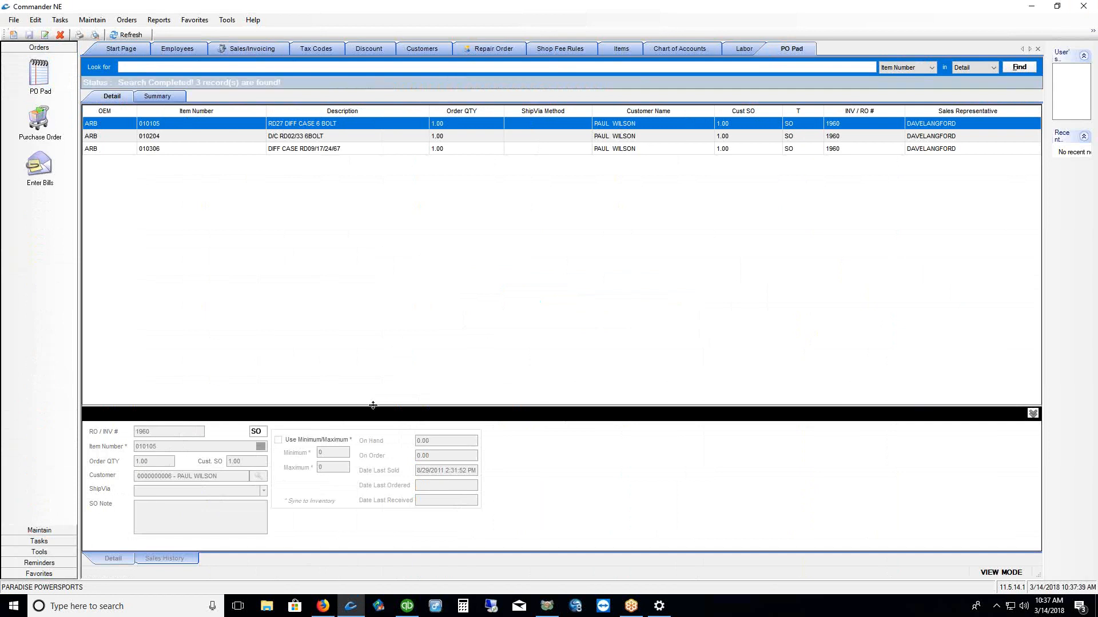
pyautogui.moveTo(373, 405); pyautogui.dragTo(350, 244)
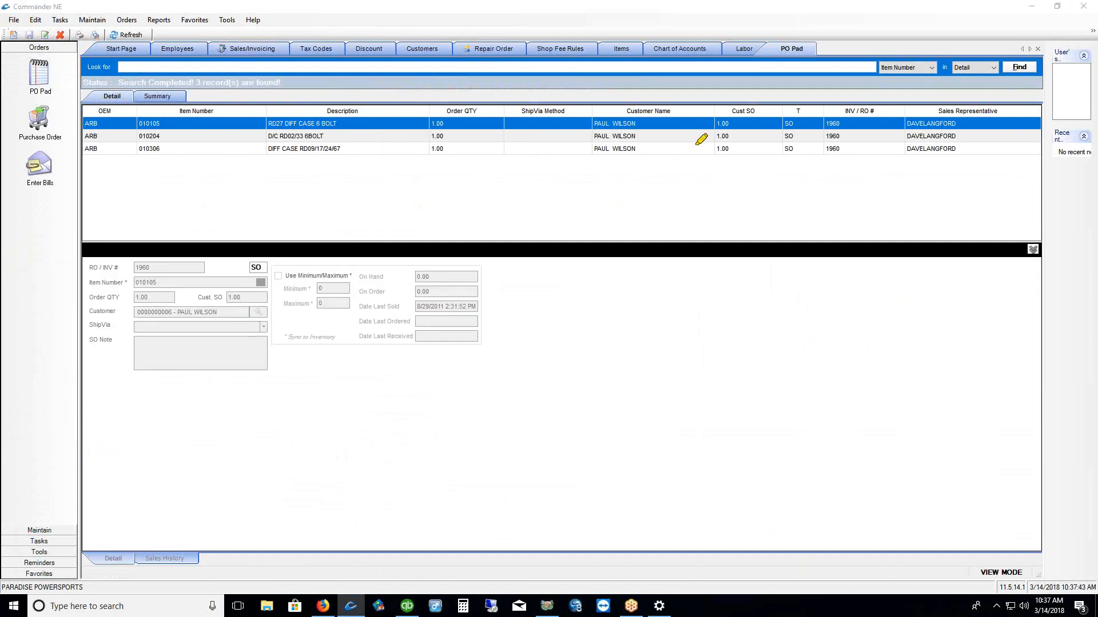
pyautogui.moveTo(645, 124); pyautogui.dragTo(665, 126)
pyautogui.moveTo(798, 123)
pyautogui.mouseDown()
pyautogui.moveTo(797, 162)
pyautogui.moveTo(858, 162)
pyautogui.mouseUp()
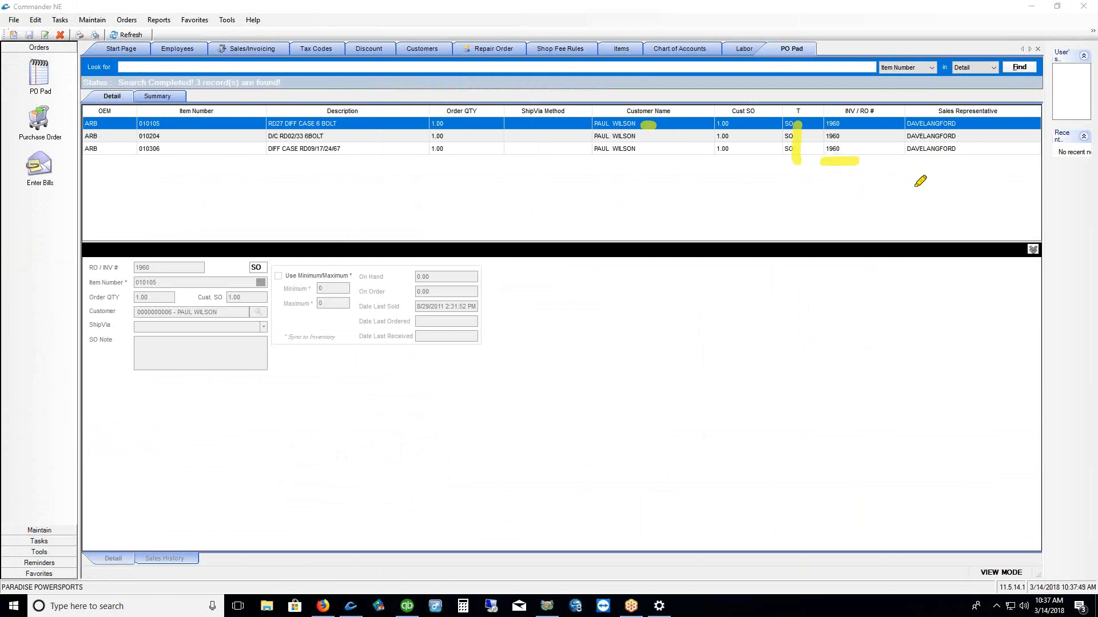
pyautogui.press('Escape')
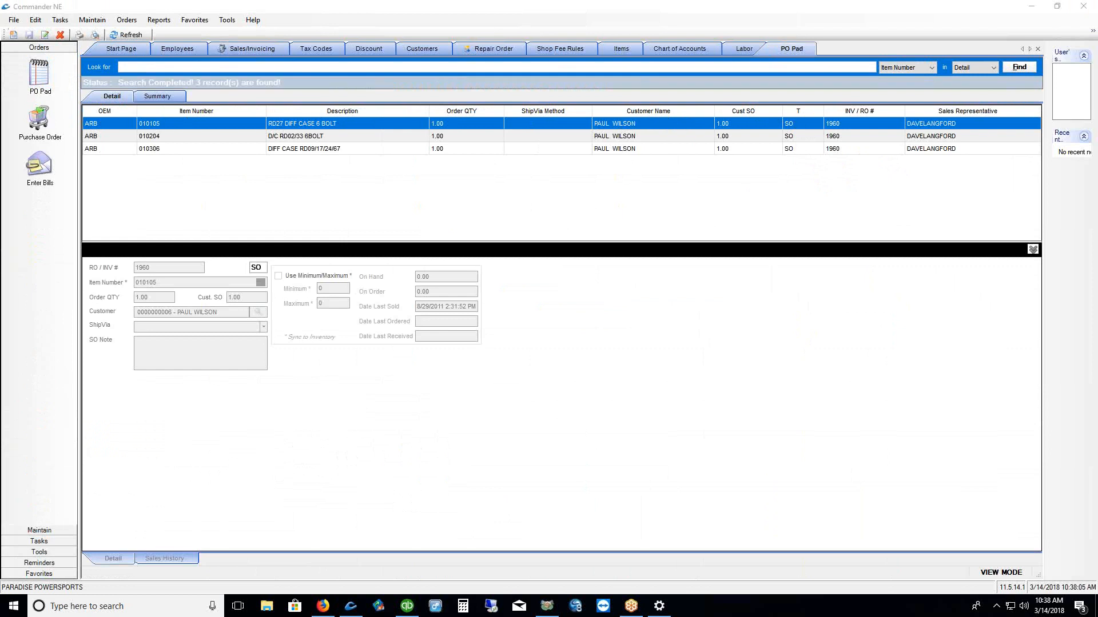
# In the Items list, set item 9052's in-stock quantity to 2 and save
pyautogui.click(39, 574)
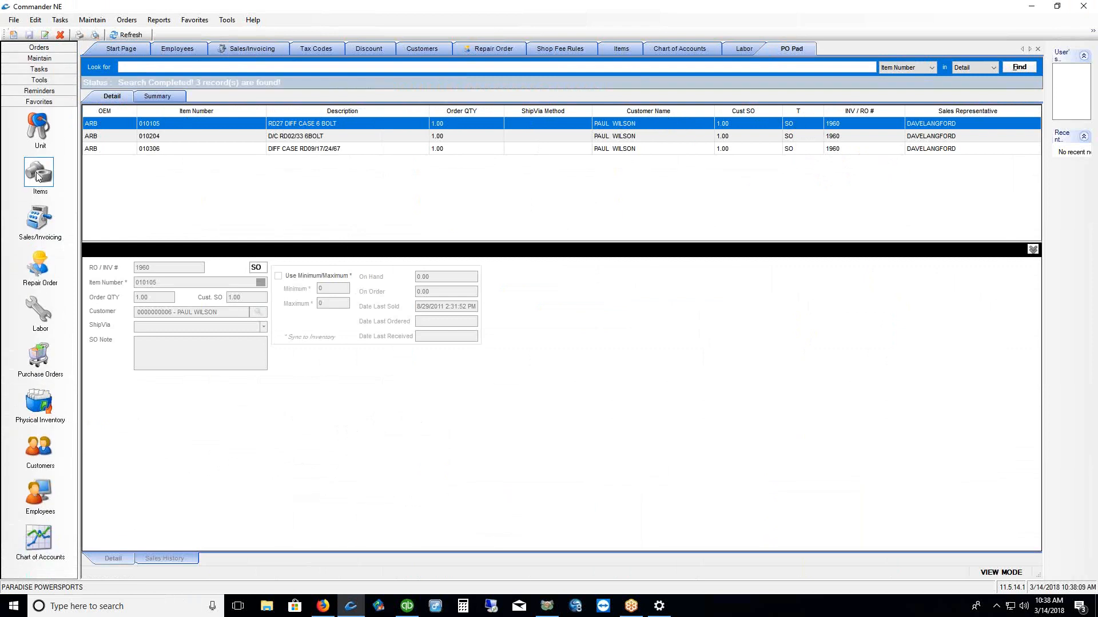
pyautogui.click(39, 174)
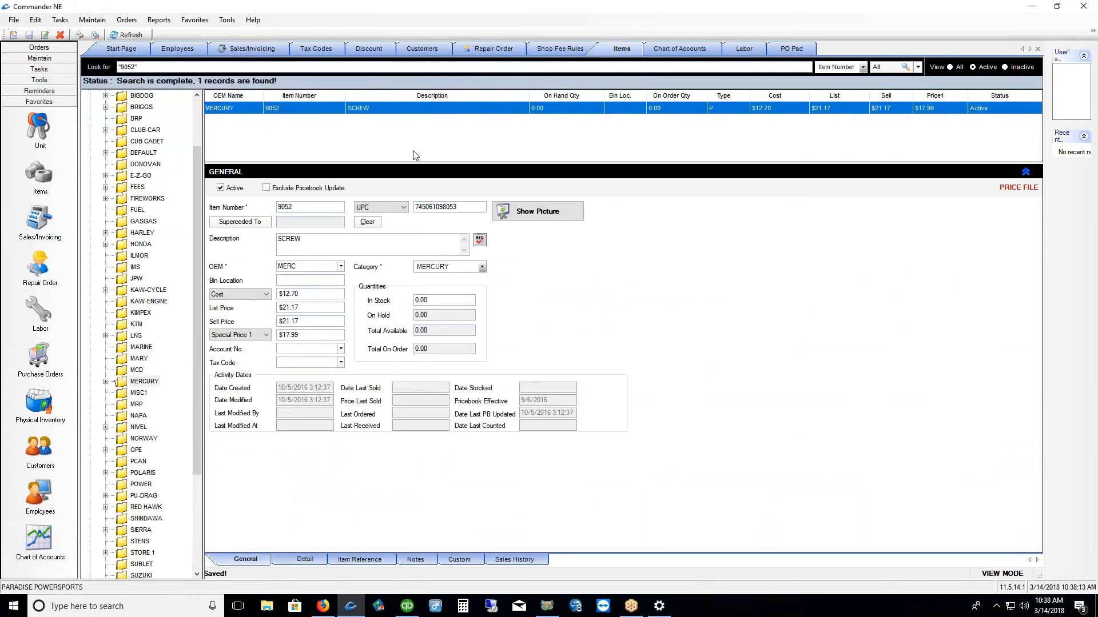
pyautogui.click(445, 300)
pyautogui.write('2')
pyautogui.click(29, 35)
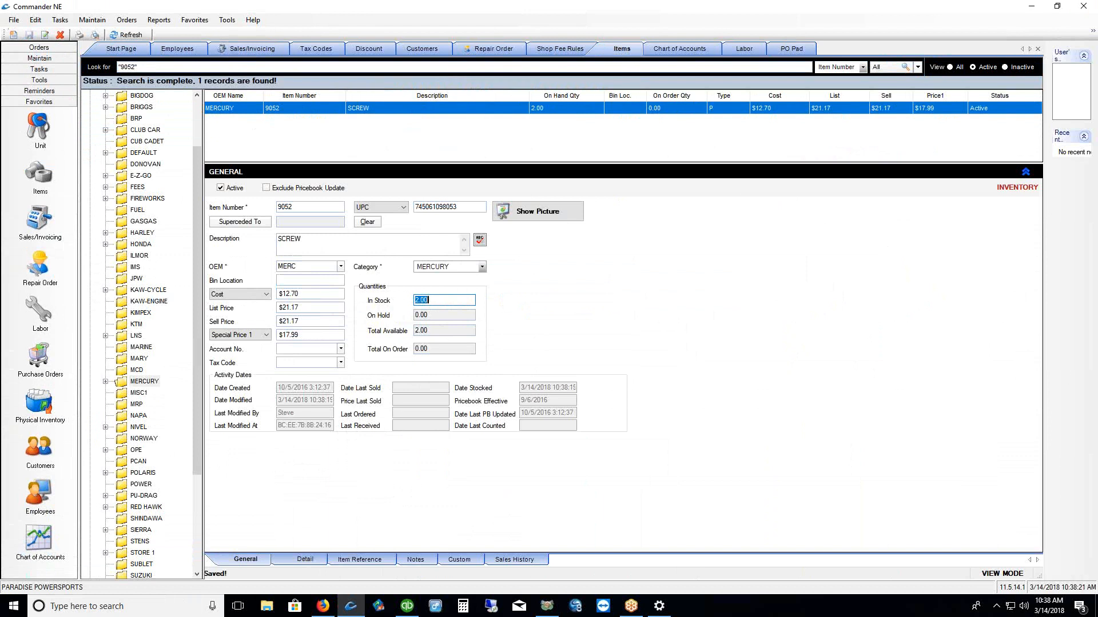
# Switch item 9052 to minimum/maximum reordering with minimum 4, maximum 24, and save
pyautogui.moveTo(266, 573); pyautogui.dragTo(330, 575)
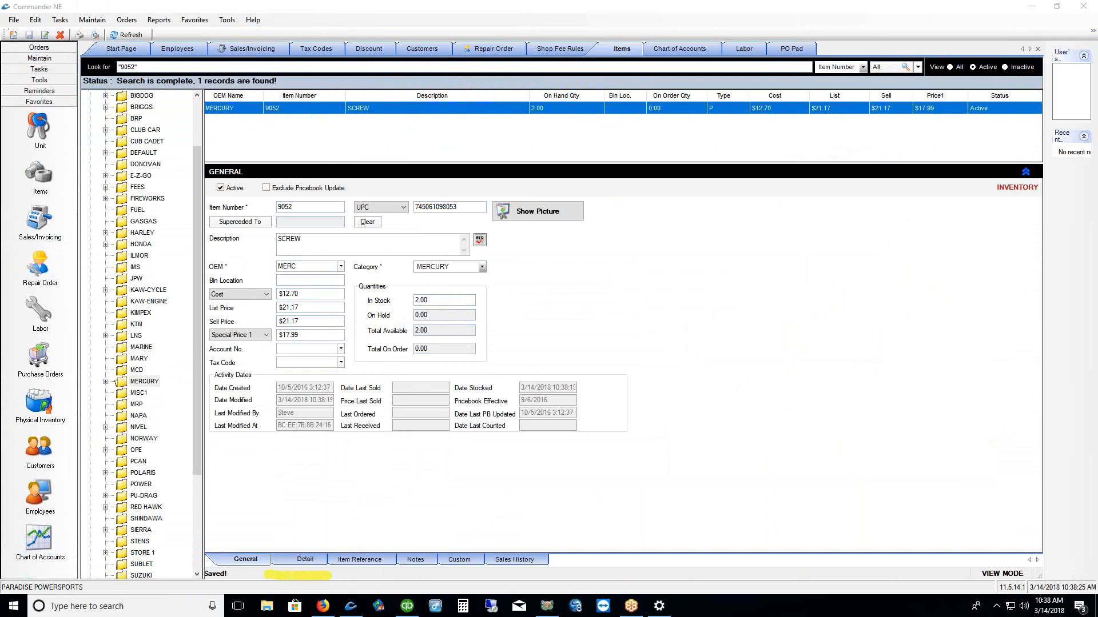
pyautogui.click(293, 560)
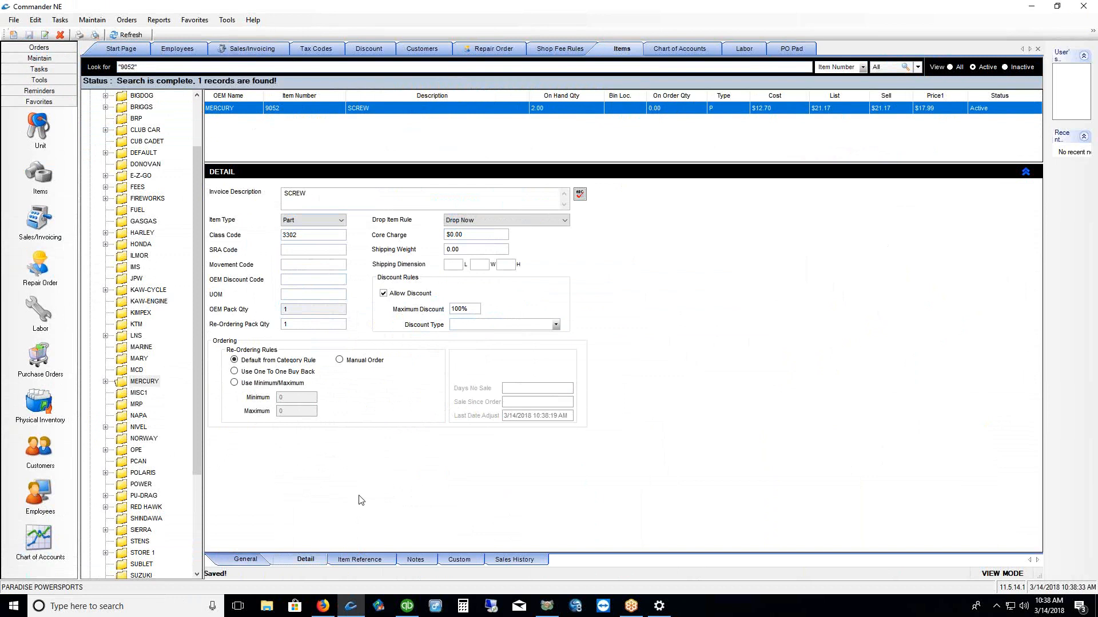
pyautogui.click(234, 382)
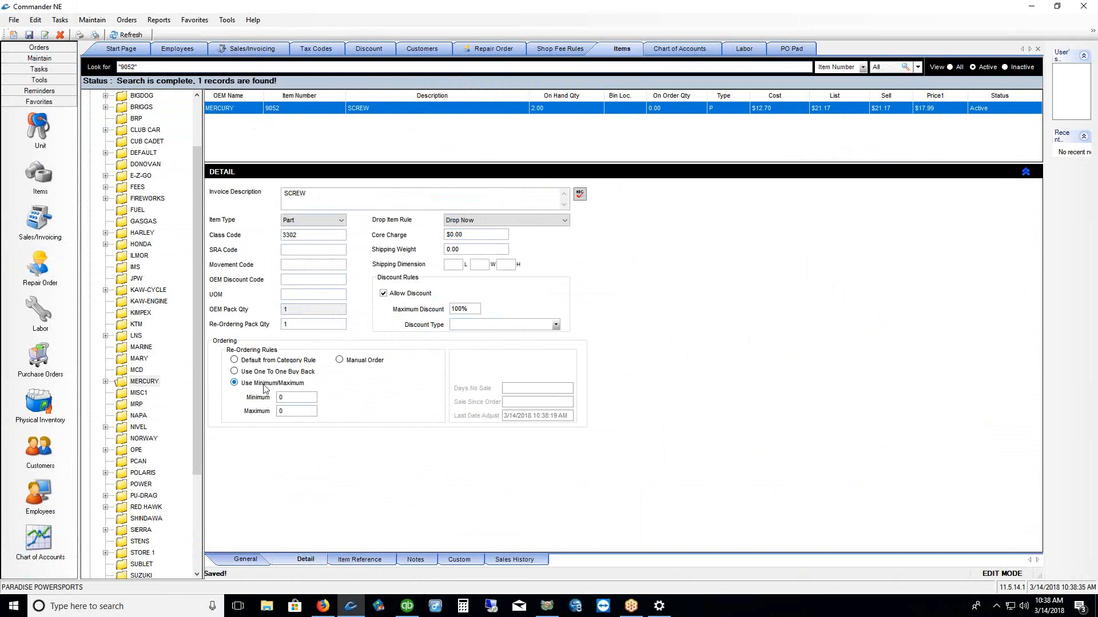
pyautogui.click(291, 398)
pyautogui.write('4')
pyautogui.click(288, 411)
pyautogui.write('24')
pyautogui.click(30, 35)
# Review the saved item: in-stock 2.00 on General, maximum 24 on Detail
pyautogui.click(294, 398)
pyautogui.click(303, 399)
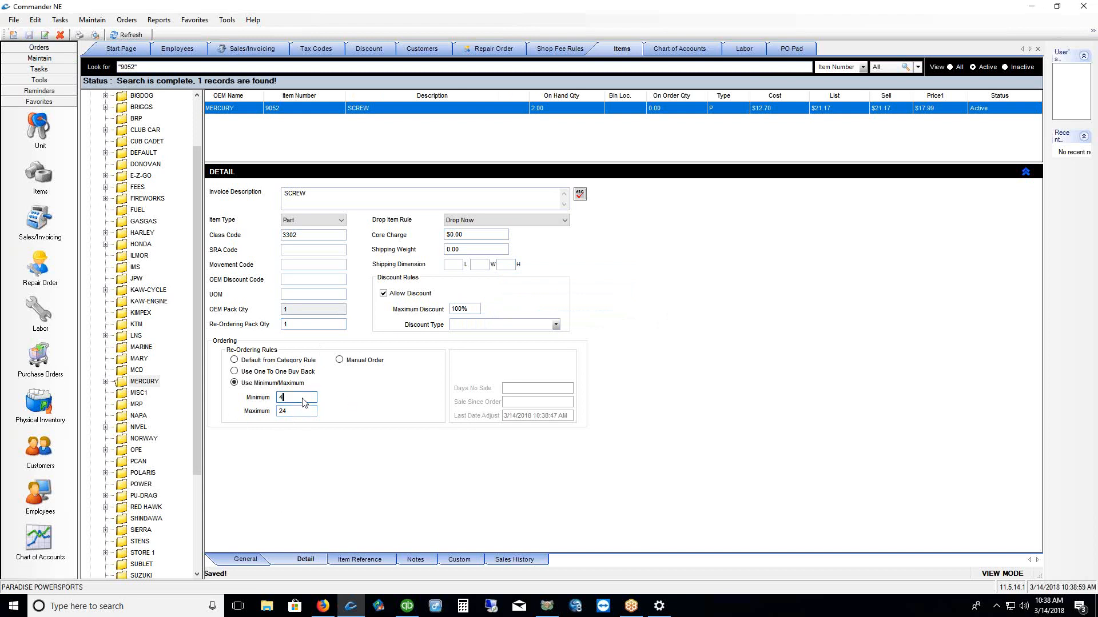
pyautogui.click(247, 559)
pyautogui.click(433, 302)
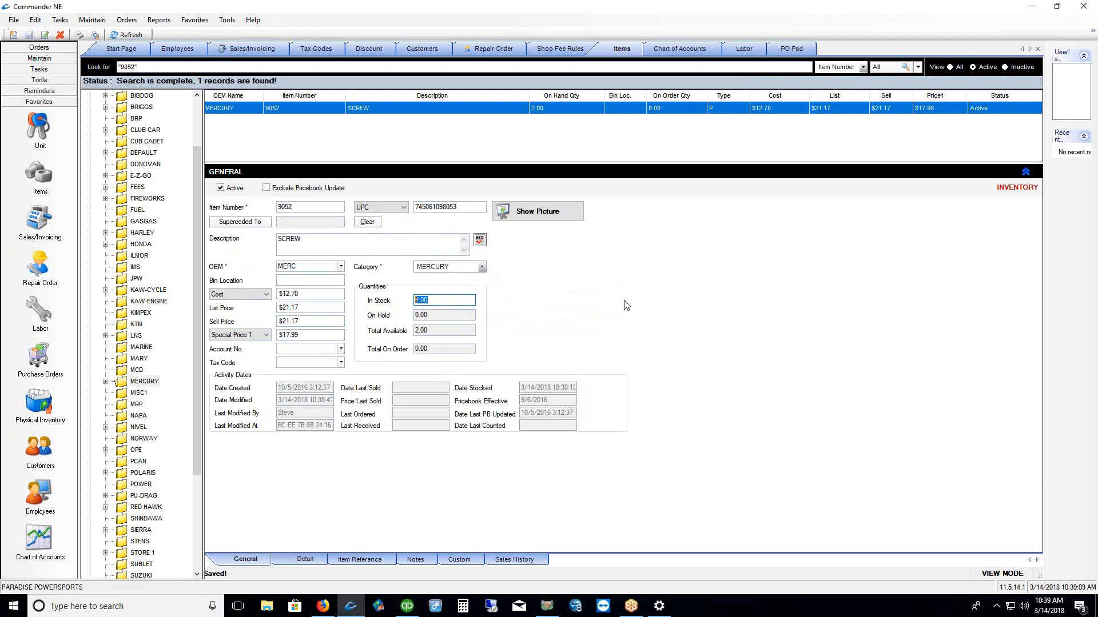
pyautogui.click(304, 560)
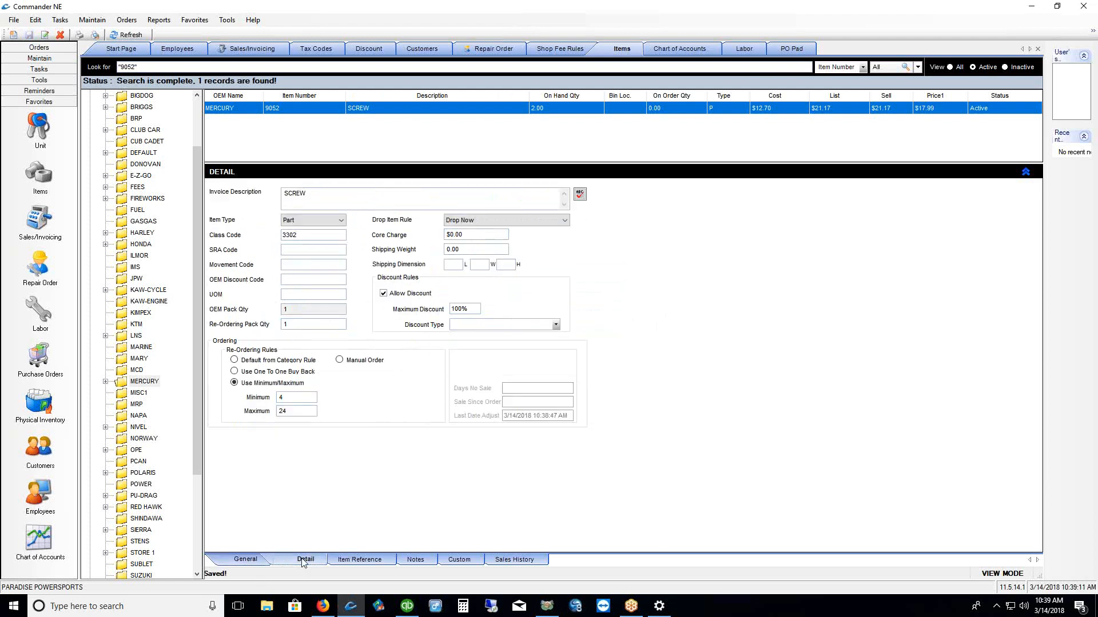
pyautogui.doubleClick(286, 411)
pyautogui.click(246, 563)
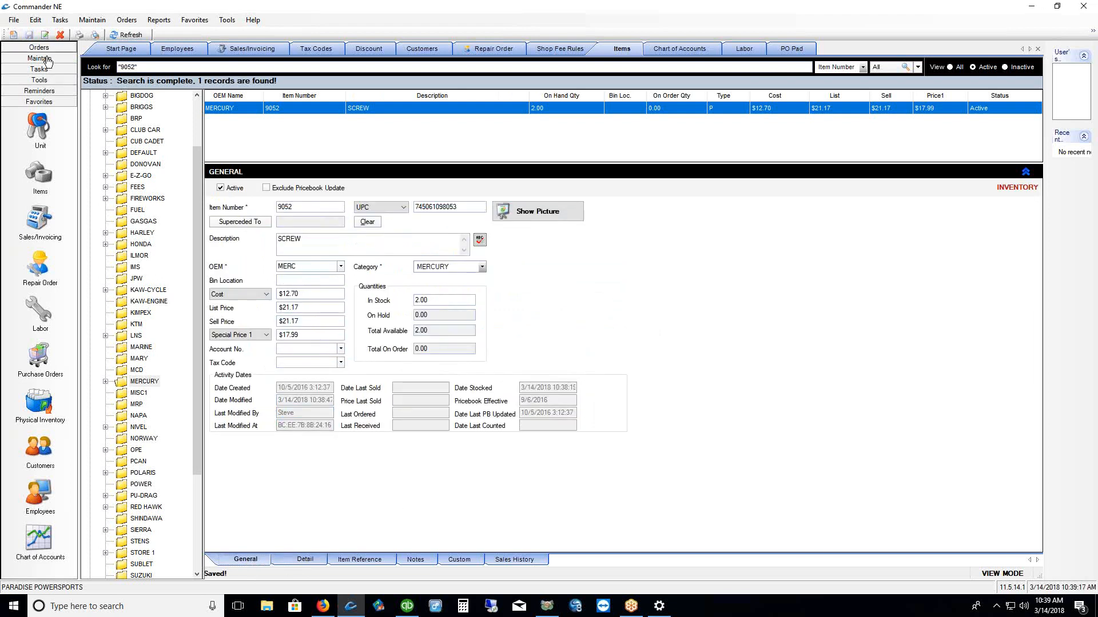
# Return to the PO Pad and refresh its list of RO 1960 ARB lines
pyautogui.click(786, 50)
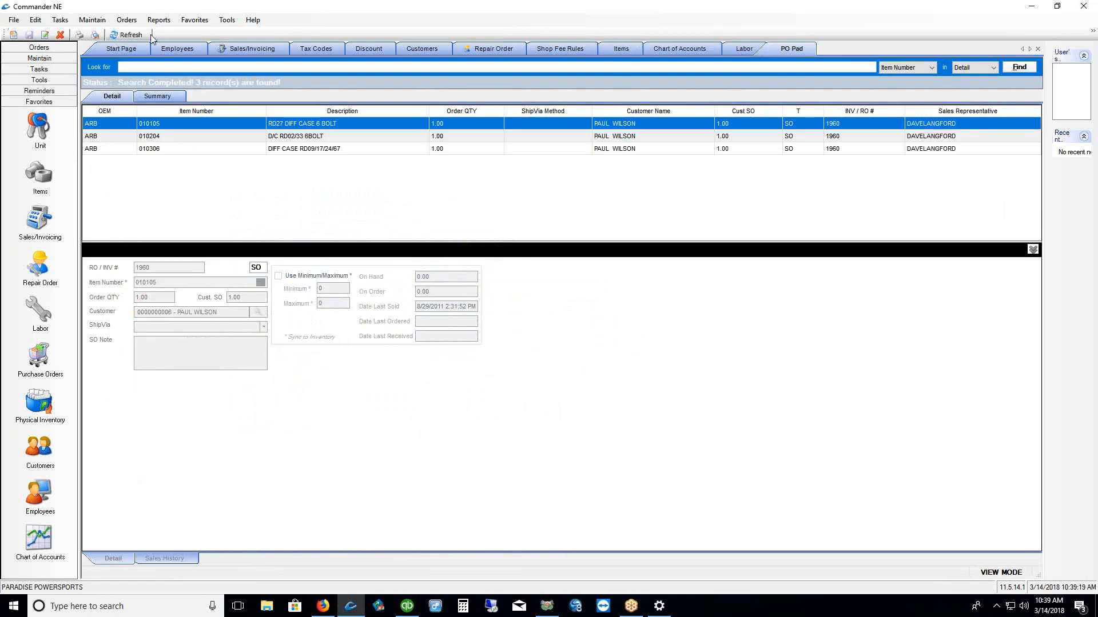
pyautogui.click(124, 38)
# Generate min/max stock orders, previewing SCREW 9052 at 22, and add three items to PO Pad
pyautogui.click(127, 22)
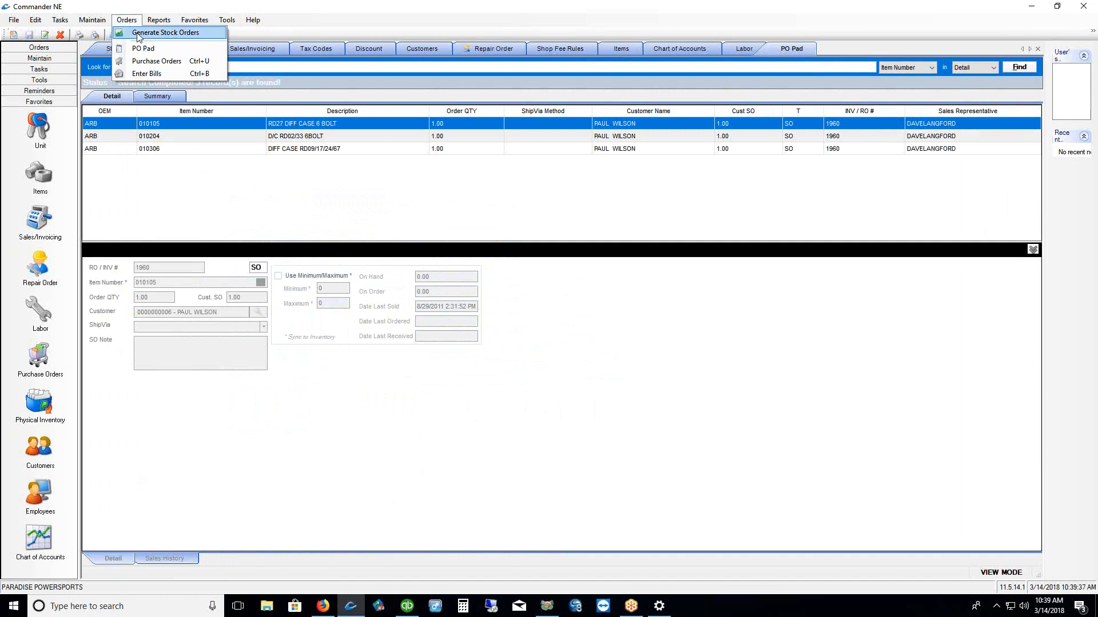
pyautogui.click(138, 34)
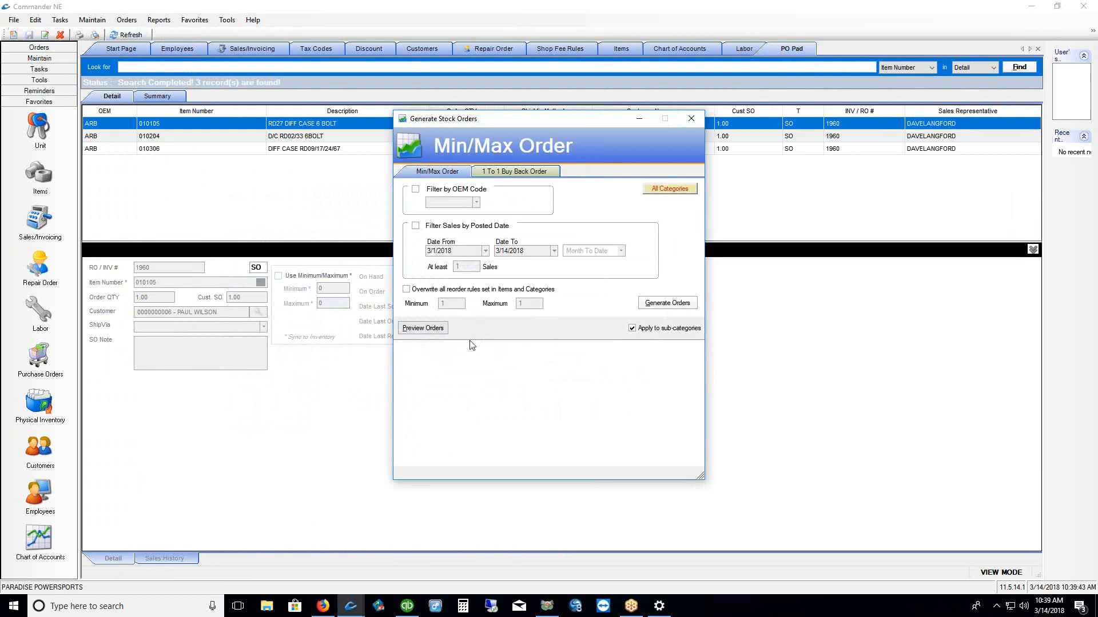
pyautogui.click(423, 329)
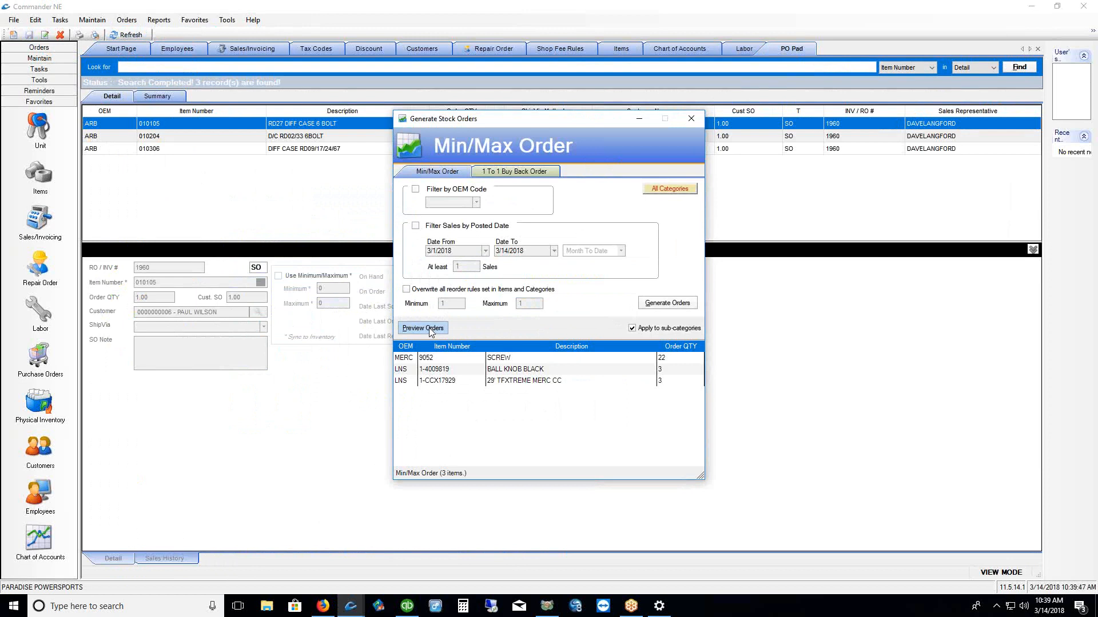
pyautogui.click(411, 363)
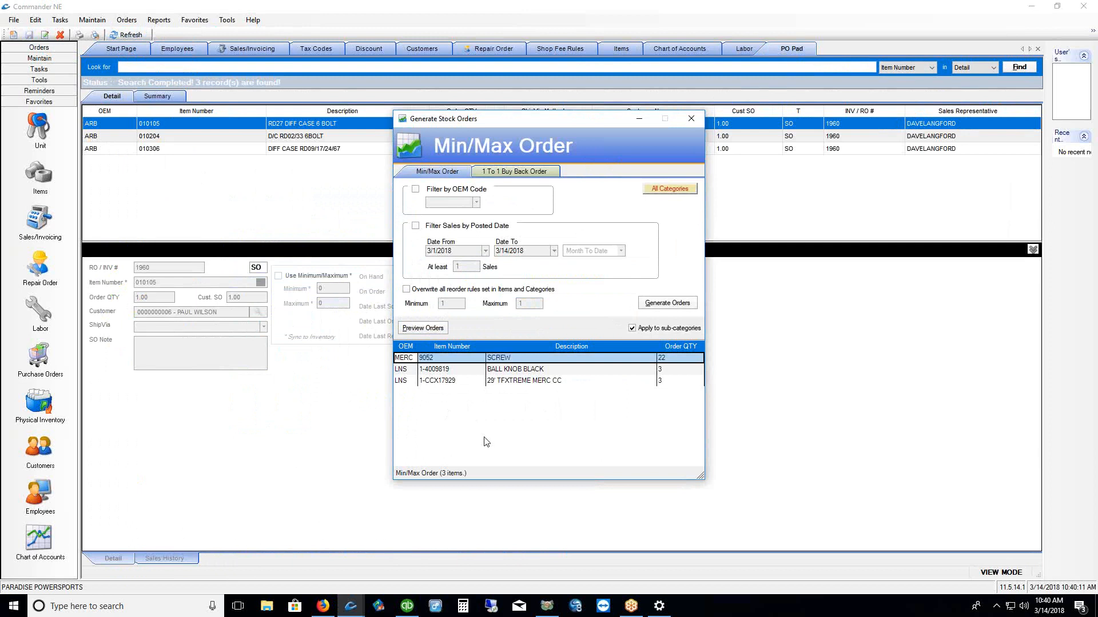
pyautogui.click(675, 305)
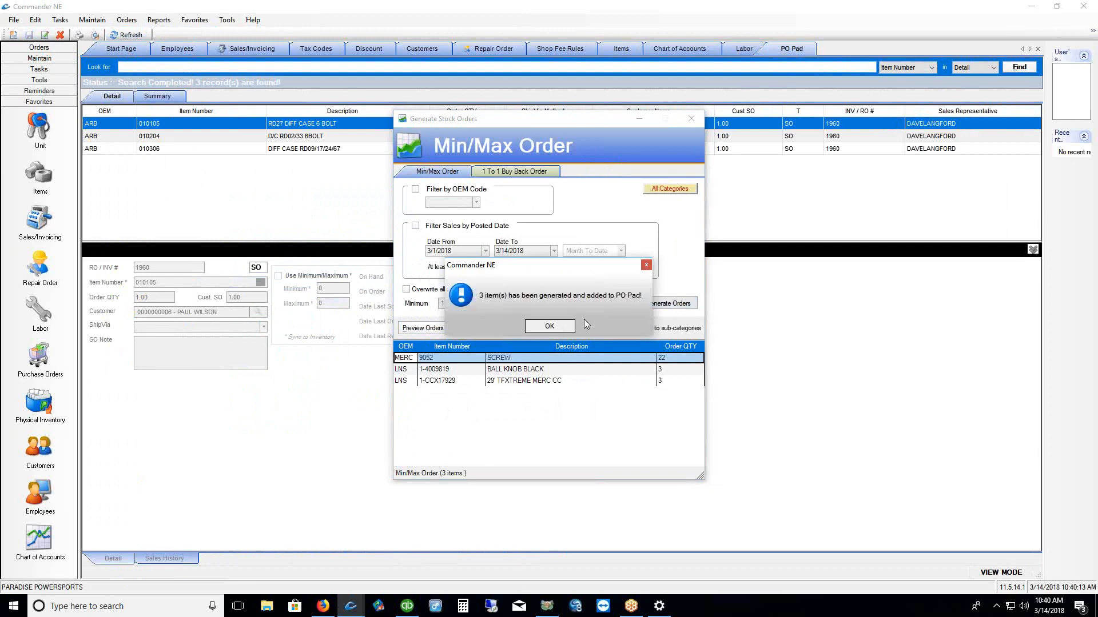
pyautogui.click(549, 327)
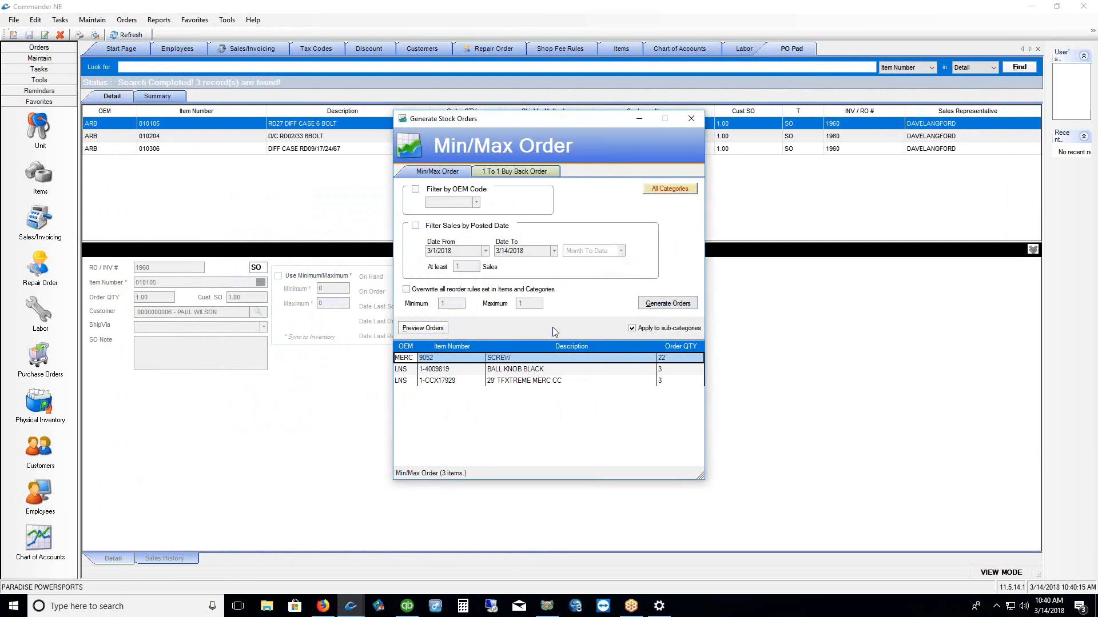
# Refresh the PO Pad to six lines and highlight the three new MM rows
pyautogui.click(132, 36)
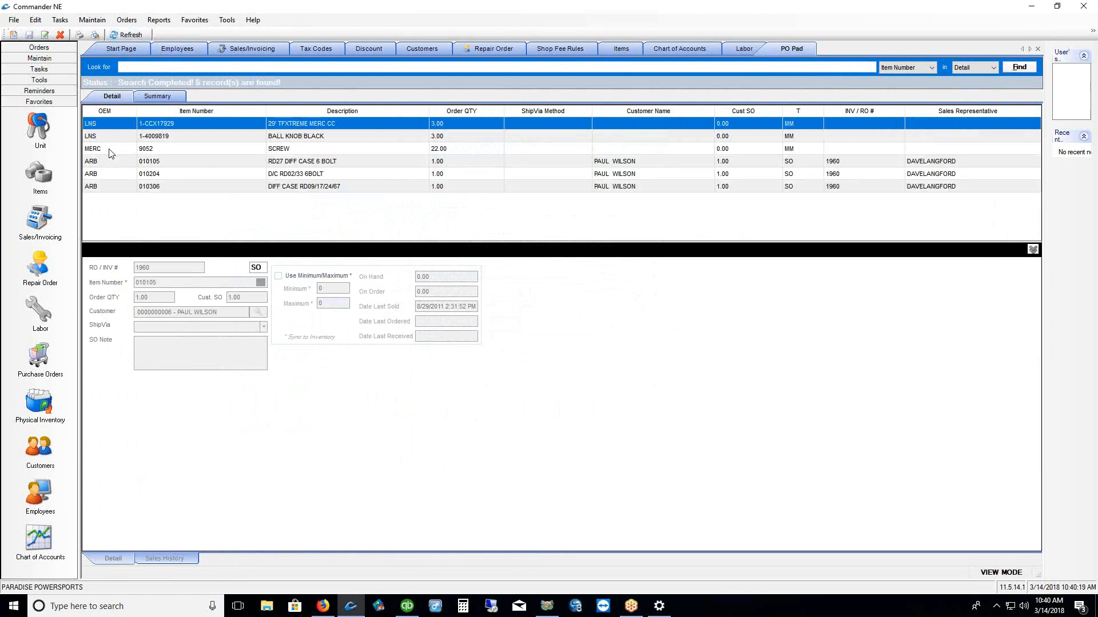
pyautogui.moveTo(110, 149); pyautogui.dragTo(104, 124)
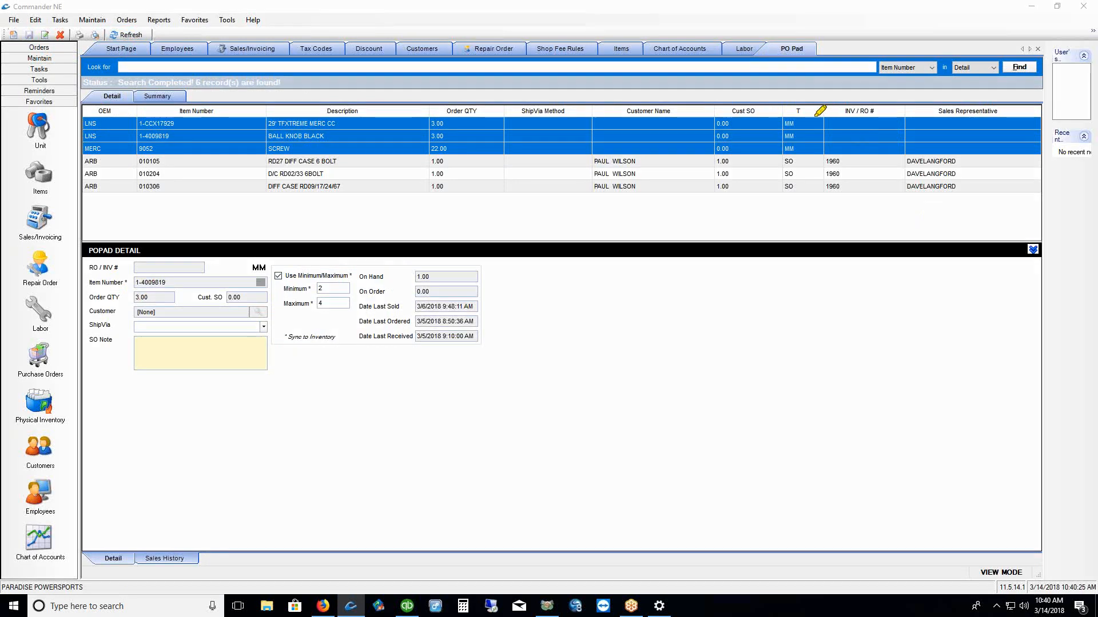
pyautogui.moveTo(804, 118); pyautogui.dragTo(801, 198)
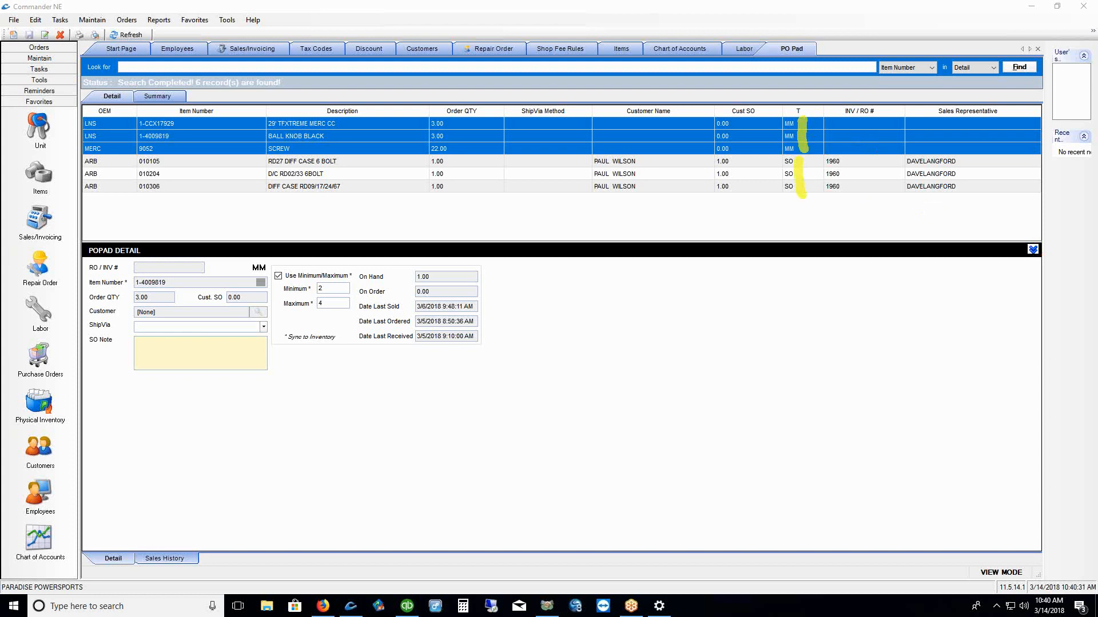
pyautogui.press('Escape')
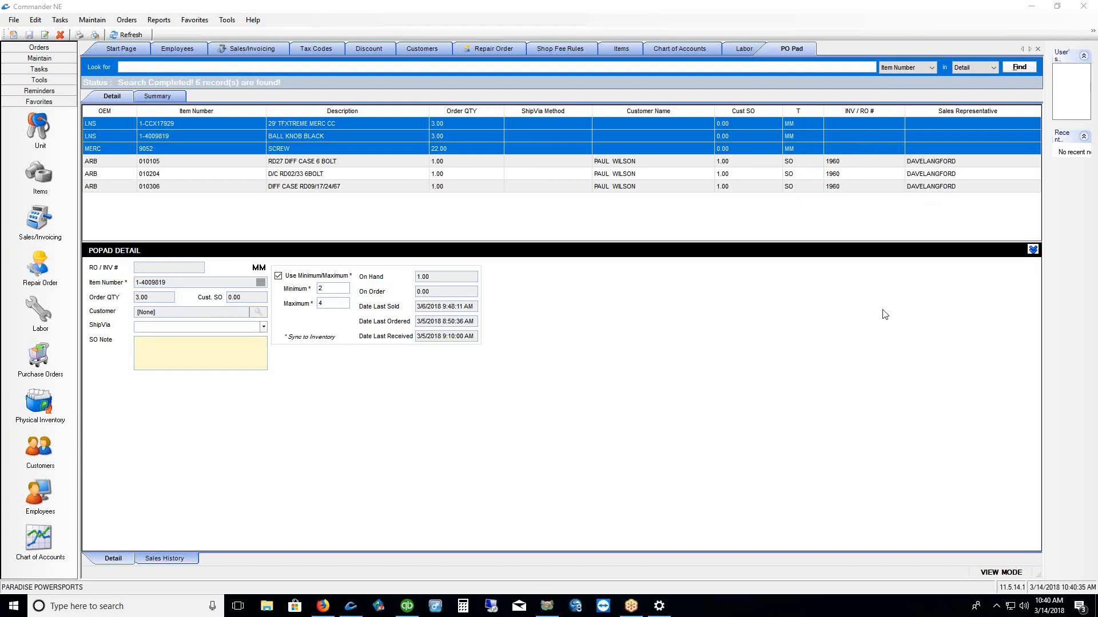
# Review the 29' TFXTREME MERC CC line: on-hand 1.00, maximum 4, order quantity 3.00
pyautogui.click(300, 124)
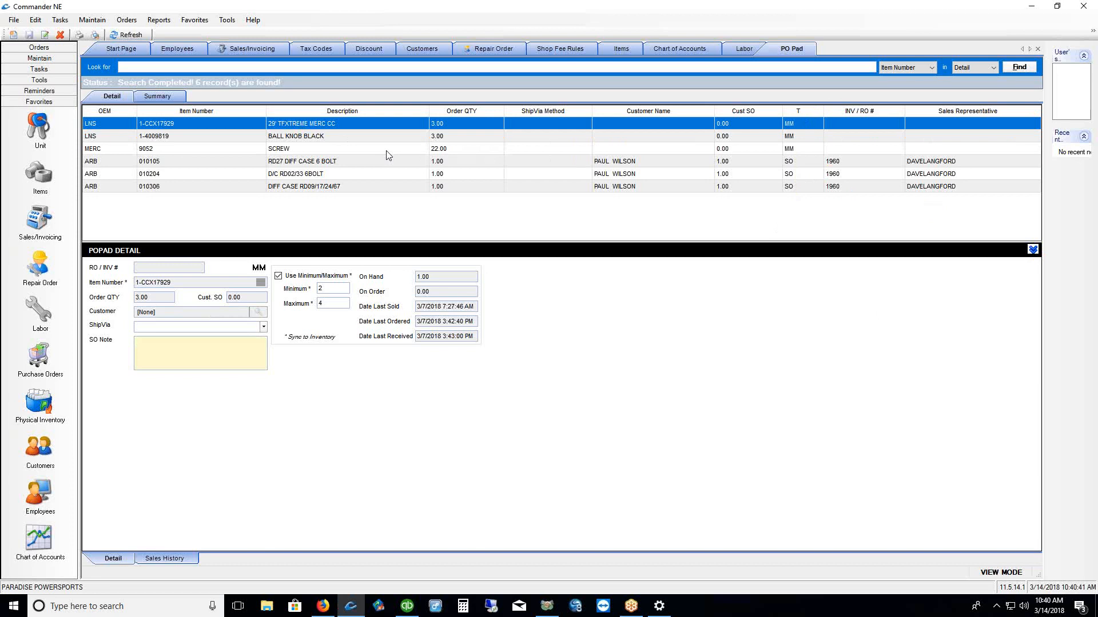
pyautogui.doubleClick(431, 278)
pyautogui.moveTo(392, 195); pyautogui.dragTo(486, 216)
pyautogui.moveTo(453, 123); pyautogui.dragTo(464, 119)
pyautogui.moveTo(151, 300); pyautogui.dragTo(169, 282)
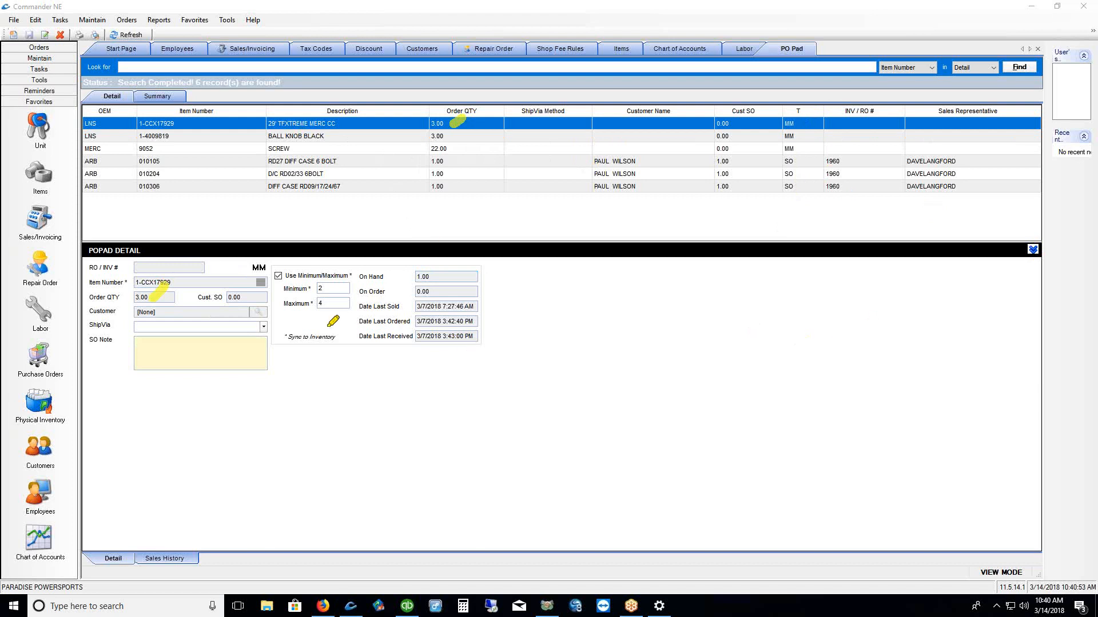
pyautogui.moveTo(290, 316); pyautogui.dragTo(328, 316)
pyautogui.click(137, 297)
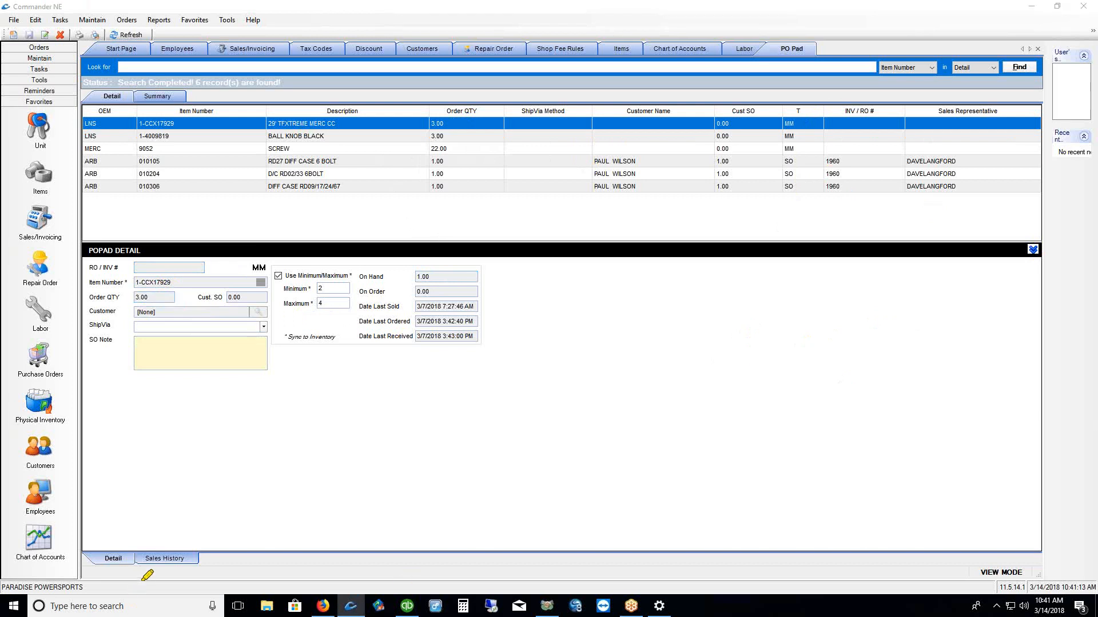
pyautogui.moveTo(137, 573); pyautogui.dragTo(197, 572)
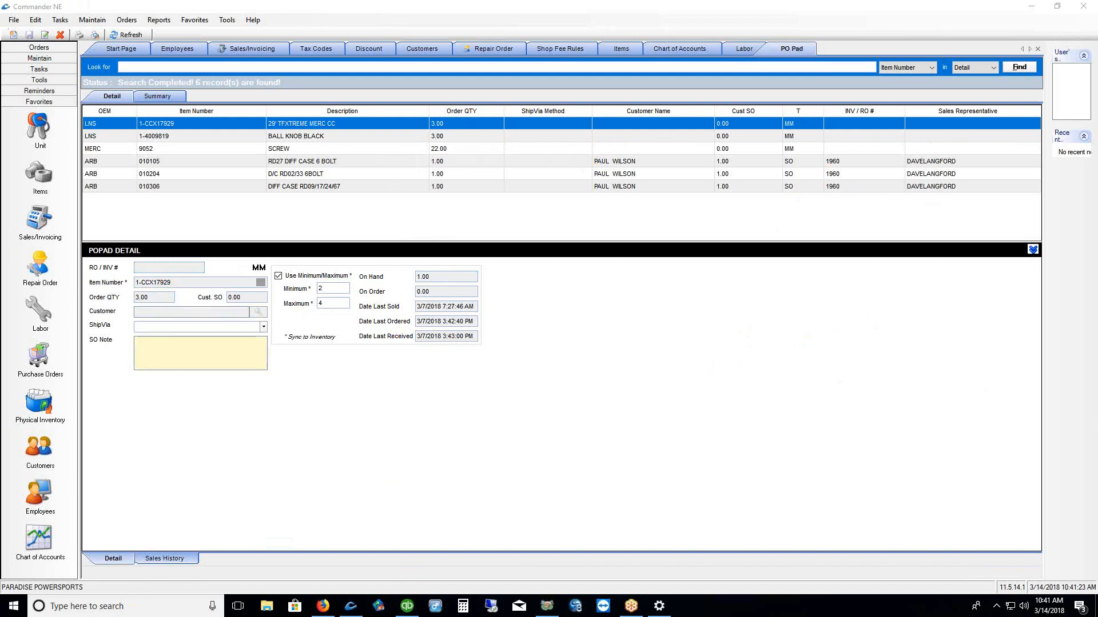
# View the item's sales history from 1/1/2017 and widen the Customer Name column
pyautogui.click(168, 560)
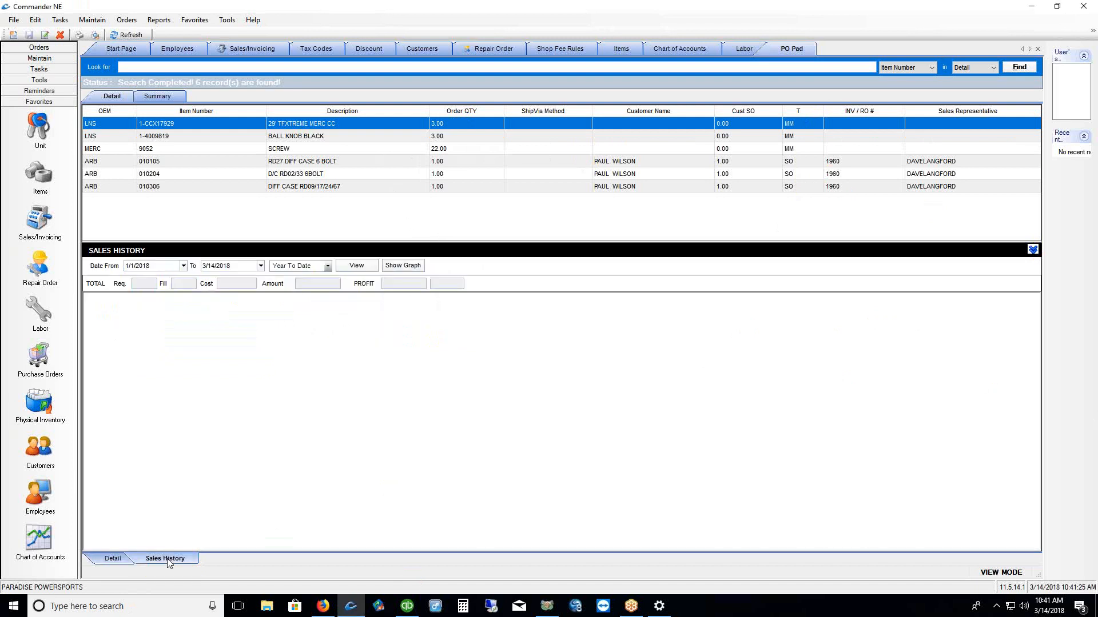
pyautogui.click(143, 267)
pyautogui.click(232, 270)
pyautogui.click(164, 270)
pyautogui.press('BackSpace')
pyautogui.write('7')
pyautogui.click(358, 266)
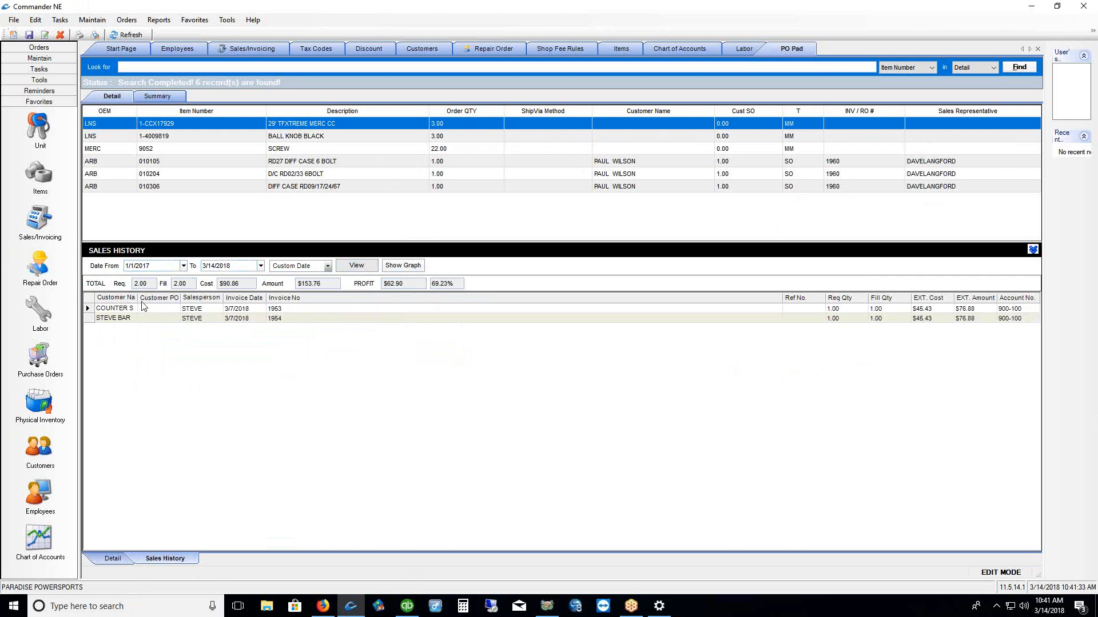
pyautogui.moveTo(137, 298); pyautogui.dragTo(157, 297)
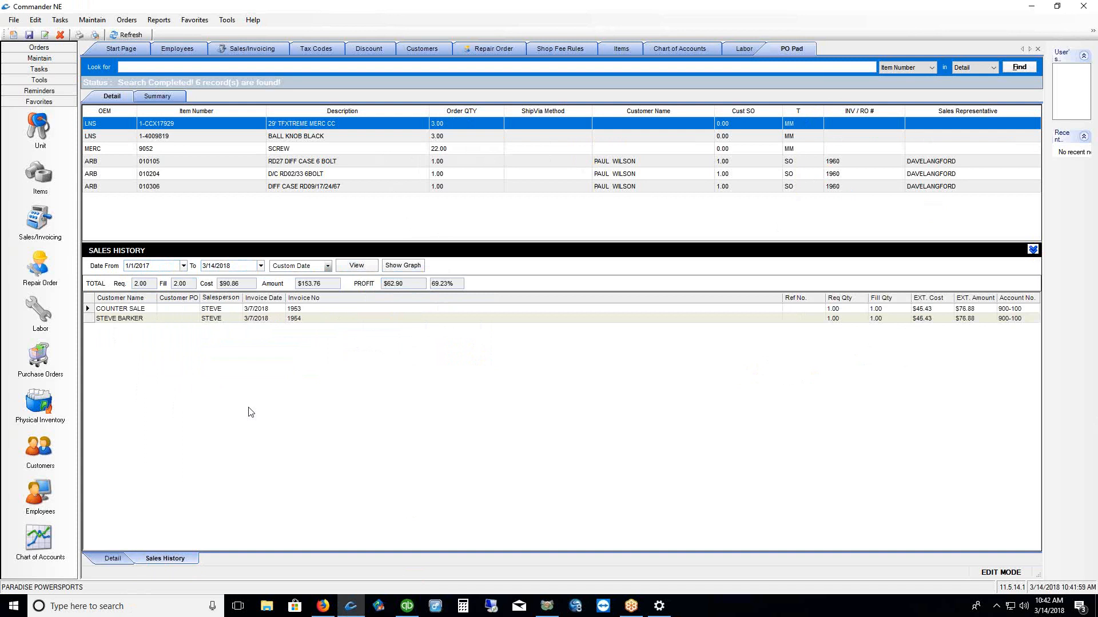
# Change the 29' TFXTREME MERC CC line's maximum from 4 to 2 on Detail and save
pyautogui.click(113, 558)
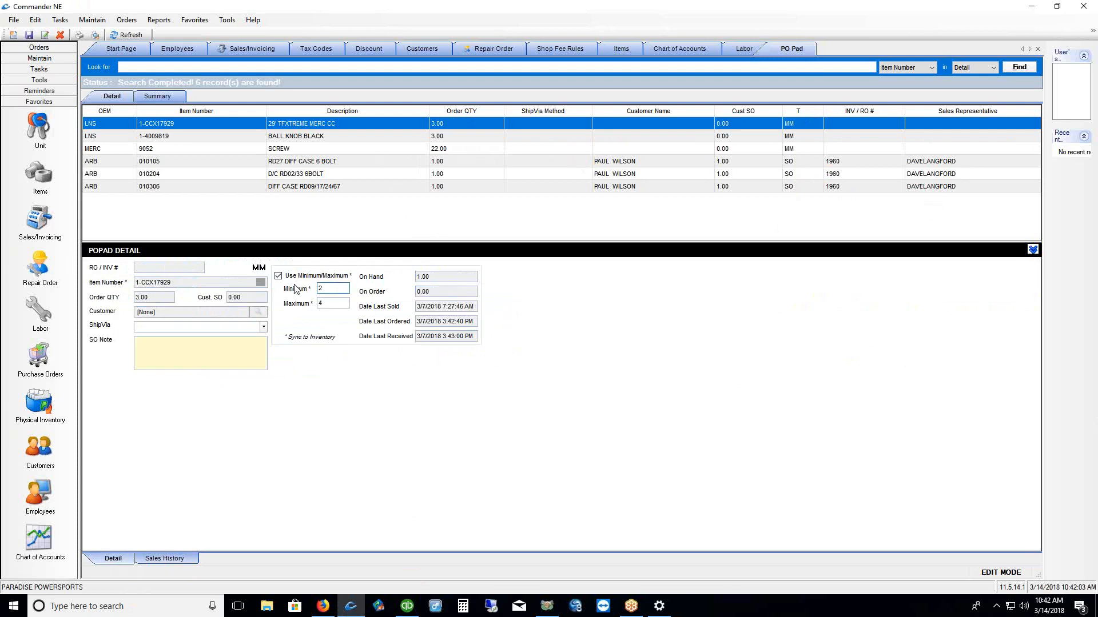
pyautogui.moveTo(327, 304); pyautogui.dragTo(294, 307)
pyautogui.write('2')
pyautogui.click(157, 298)
pyautogui.click(30, 35)
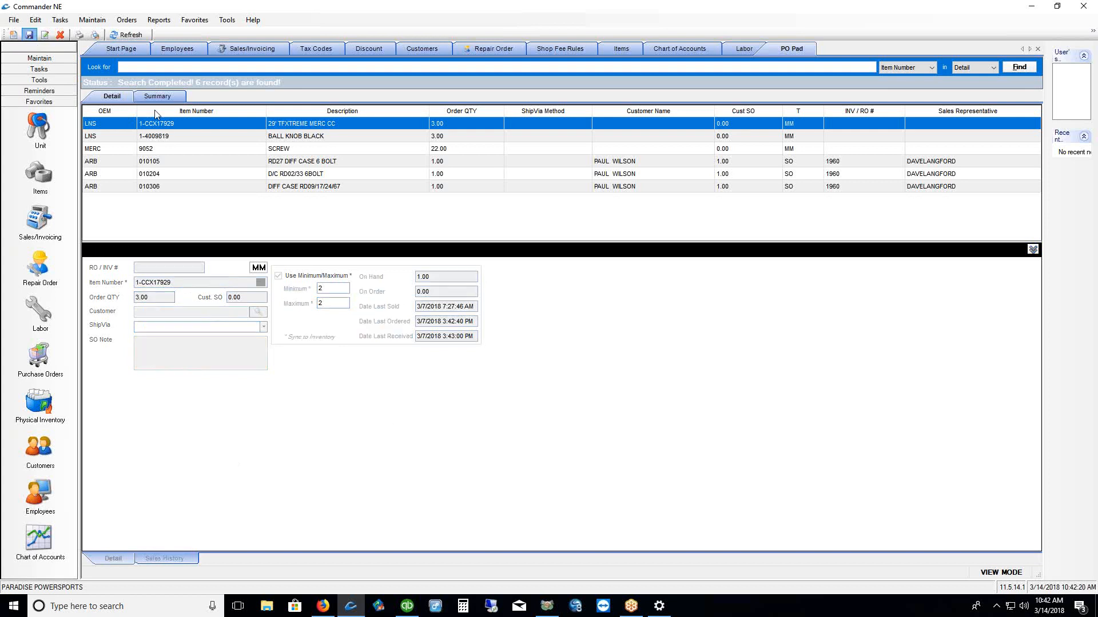
pyautogui.click(125, 22)
pyautogui.click(132, 34)
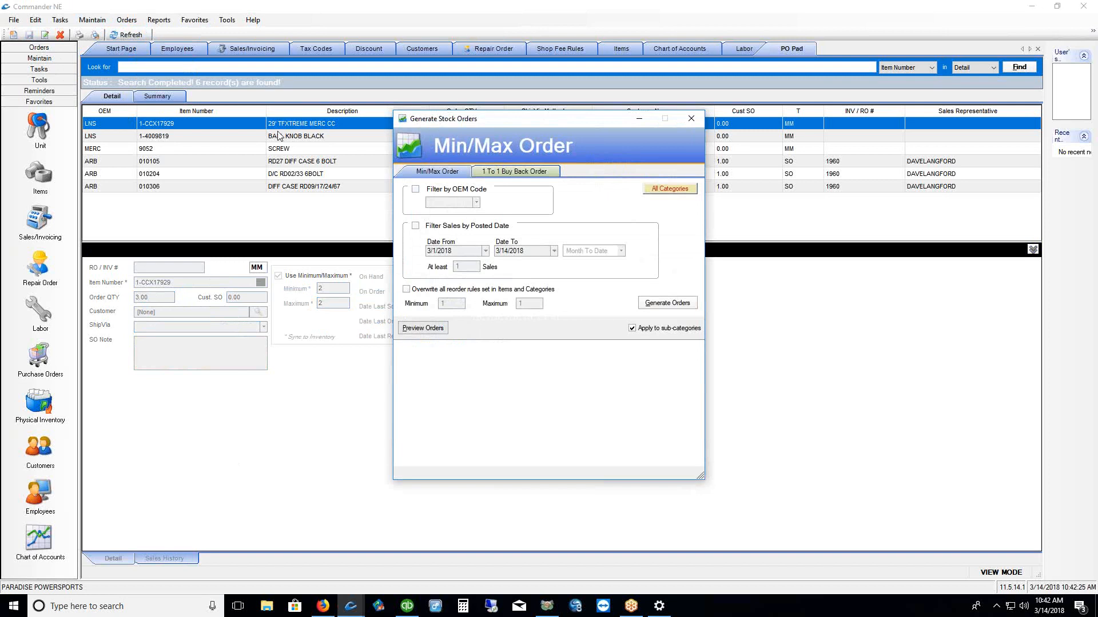
pyautogui.moveTo(527, 122); pyautogui.dragTo(474, 120)
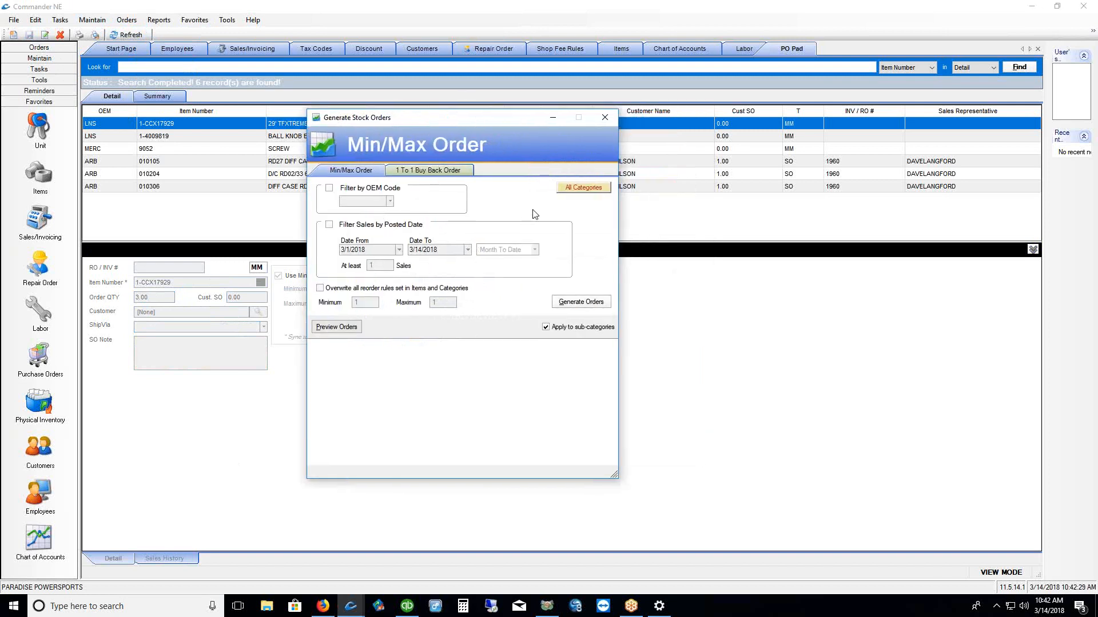
pyautogui.click(330, 191)
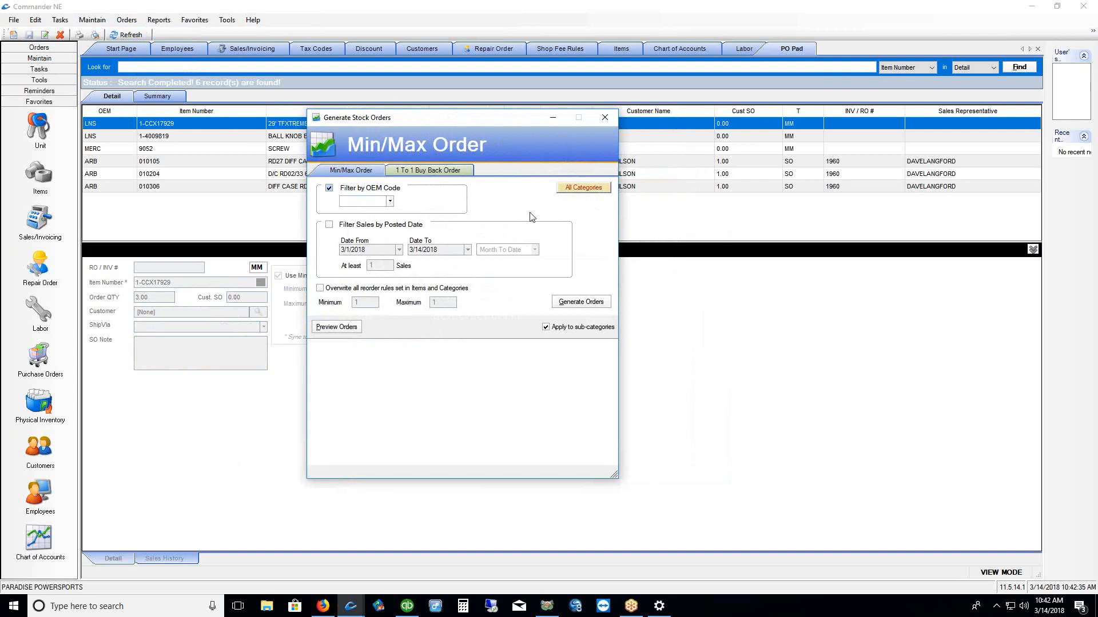
pyautogui.click(605, 117)
pyautogui.click(104, 176)
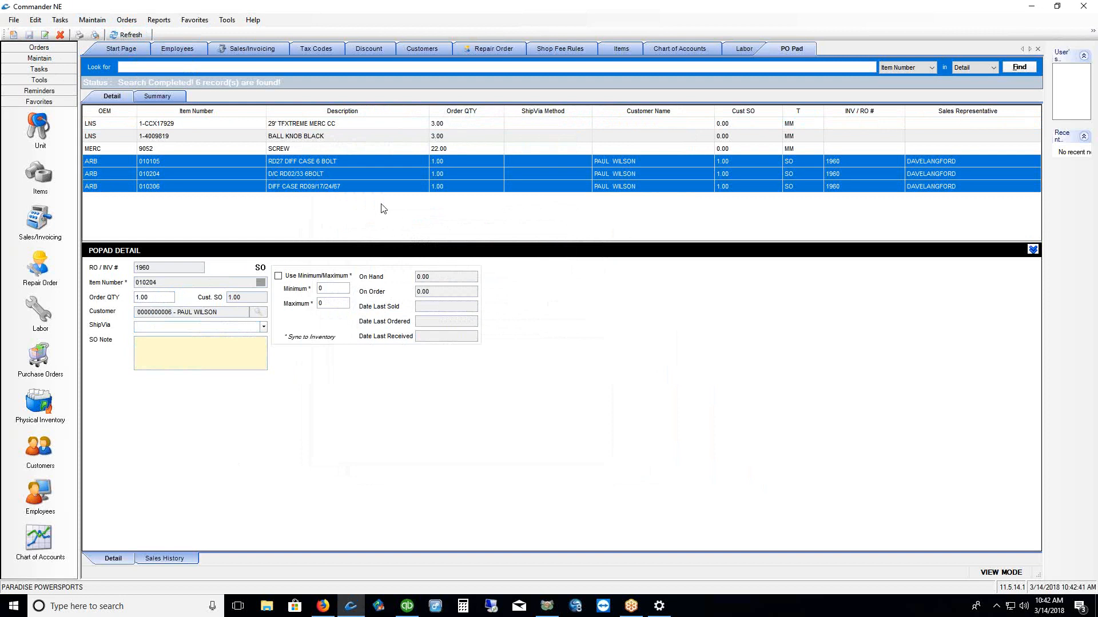
pyautogui.click(108, 125)
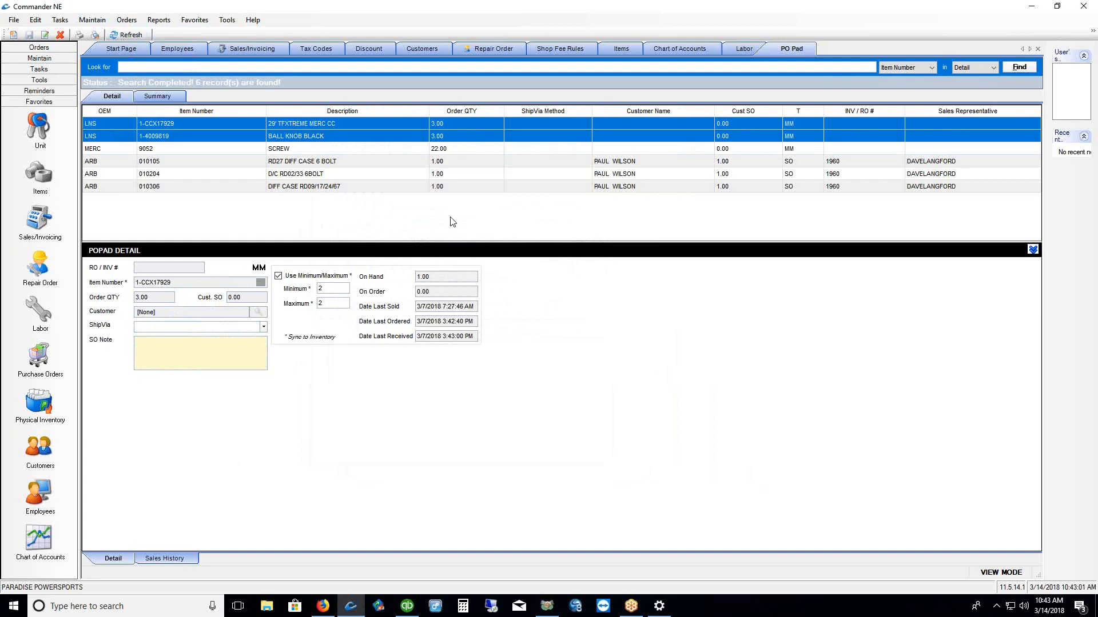
pyautogui.click(127, 20)
pyautogui.click(134, 33)
pyautogui.click(416, 190)
pyautogui.click(476, 203)
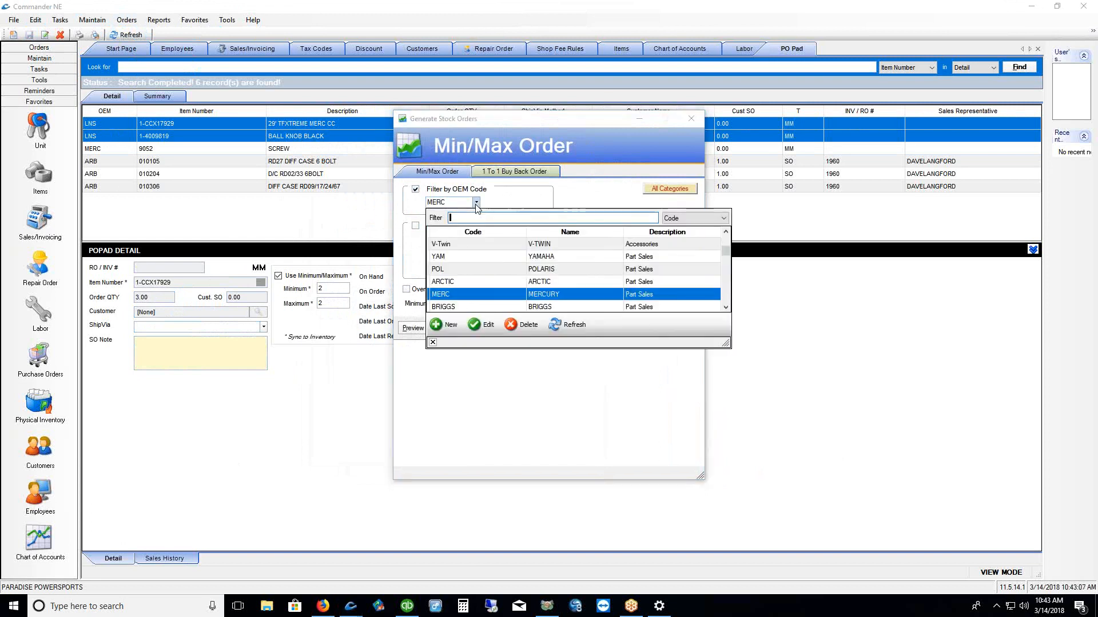
pyautogui.click(450, 296)
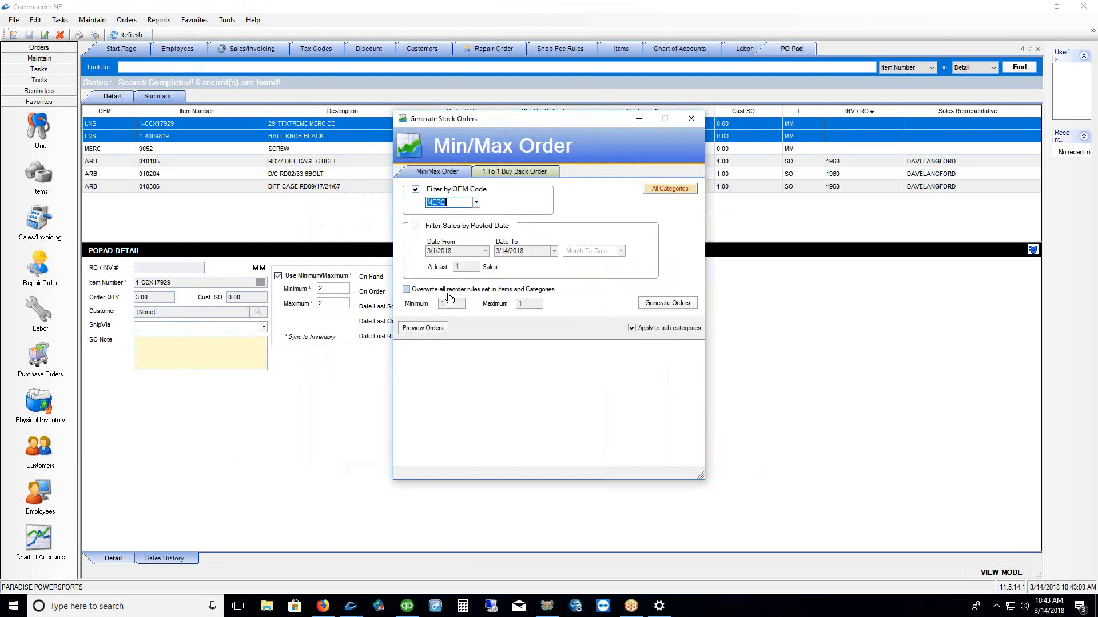
pyautogui.click(425, 328)
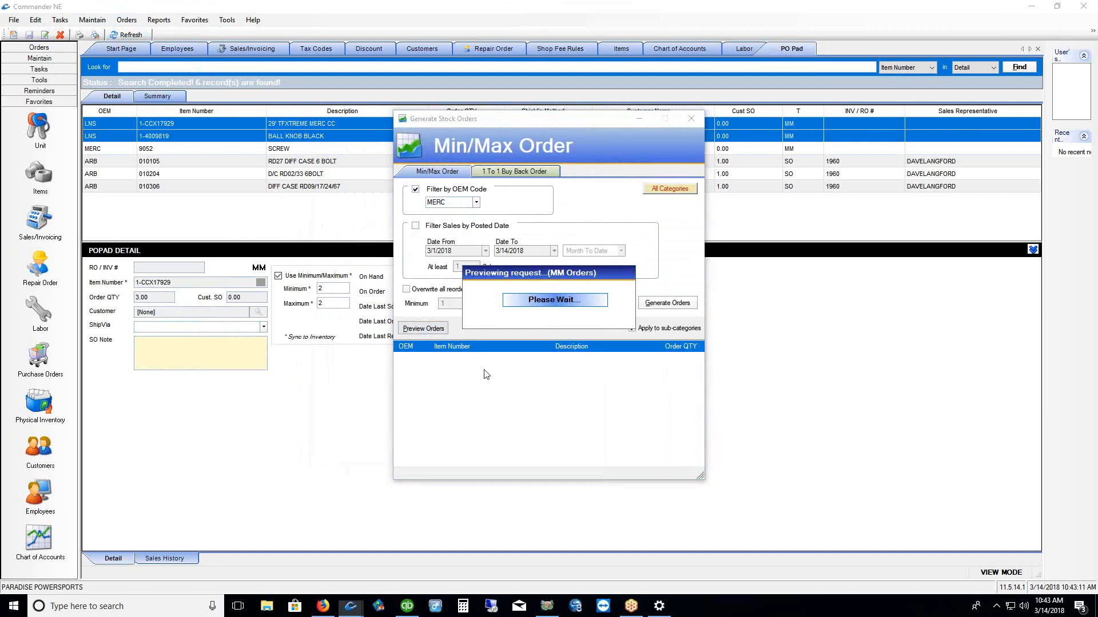
pyautogui.click(690, 118)
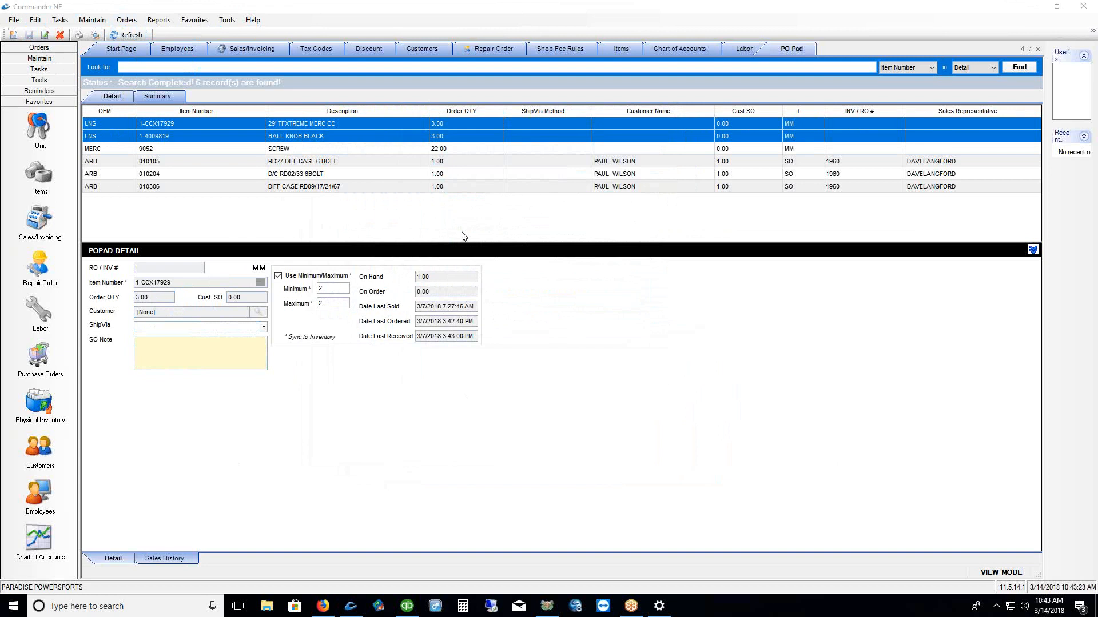
# Select MERC 9052 SCREW on the PO Pad and open its inventory record, showing 2.00 in stock
pyautogui.click(123, 149)
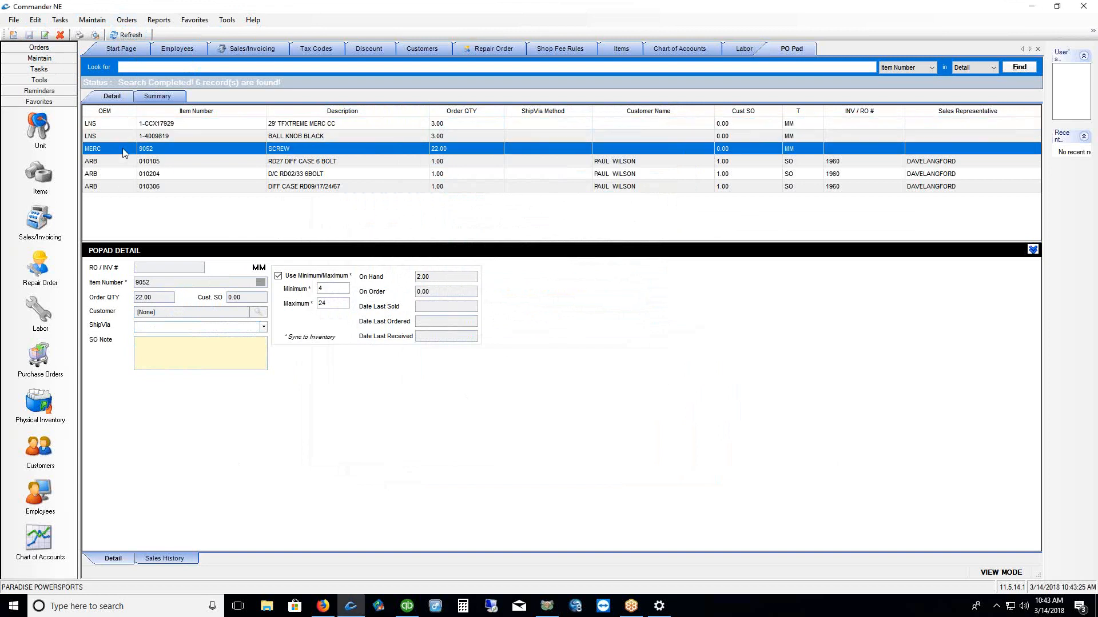
pyautogui.click(92, 20)
pyautogui.moveTo(98, 33)
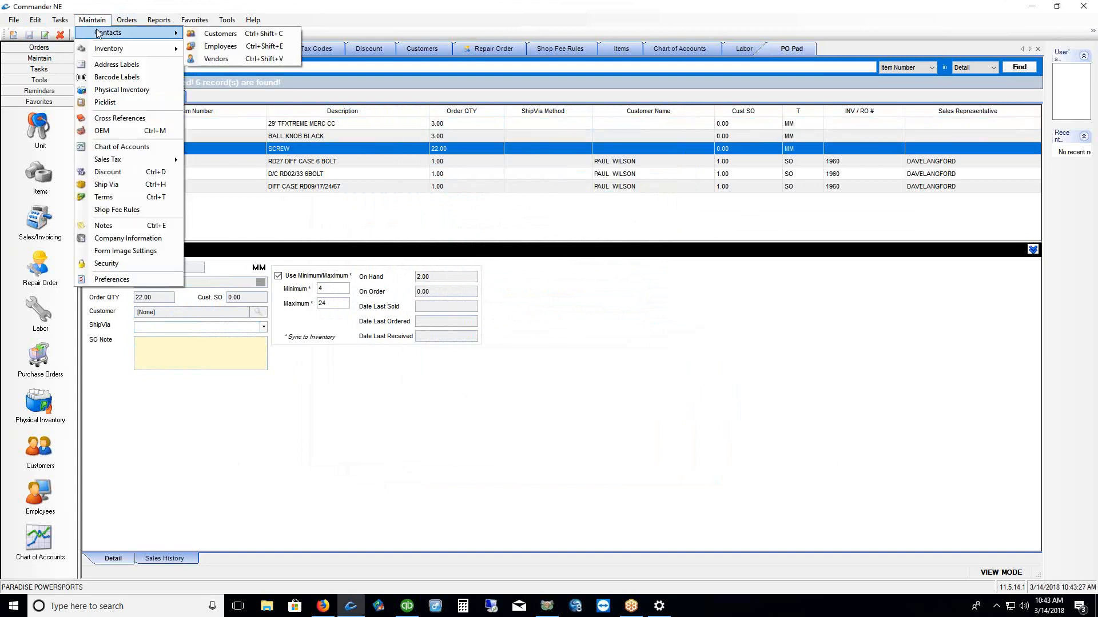
pyautogui.click(379, 20)
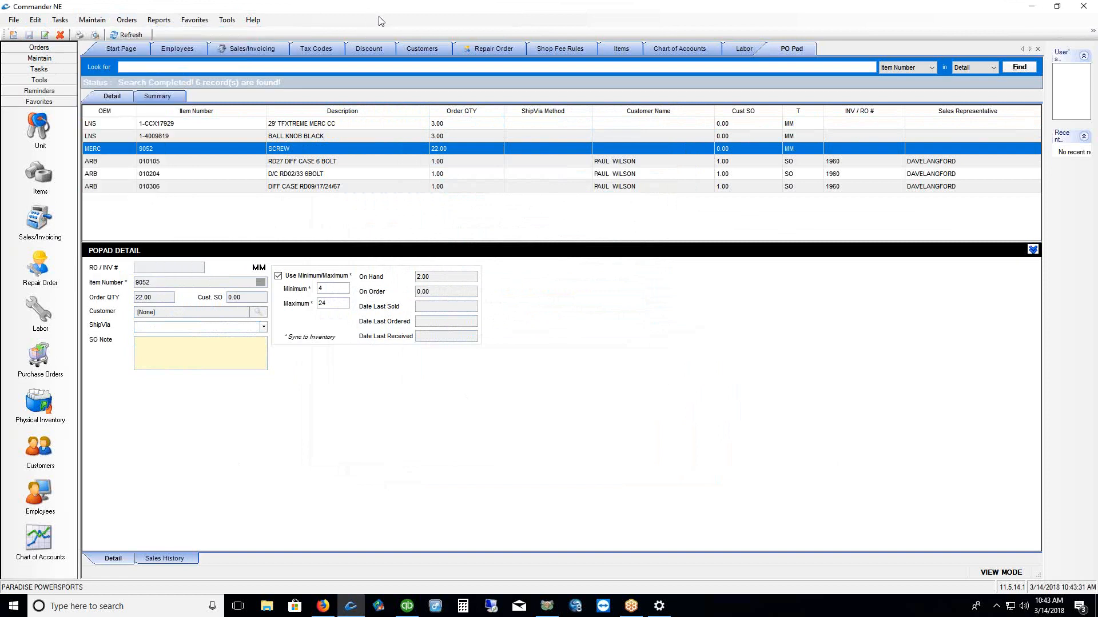
pyautogui.click(39, 174)
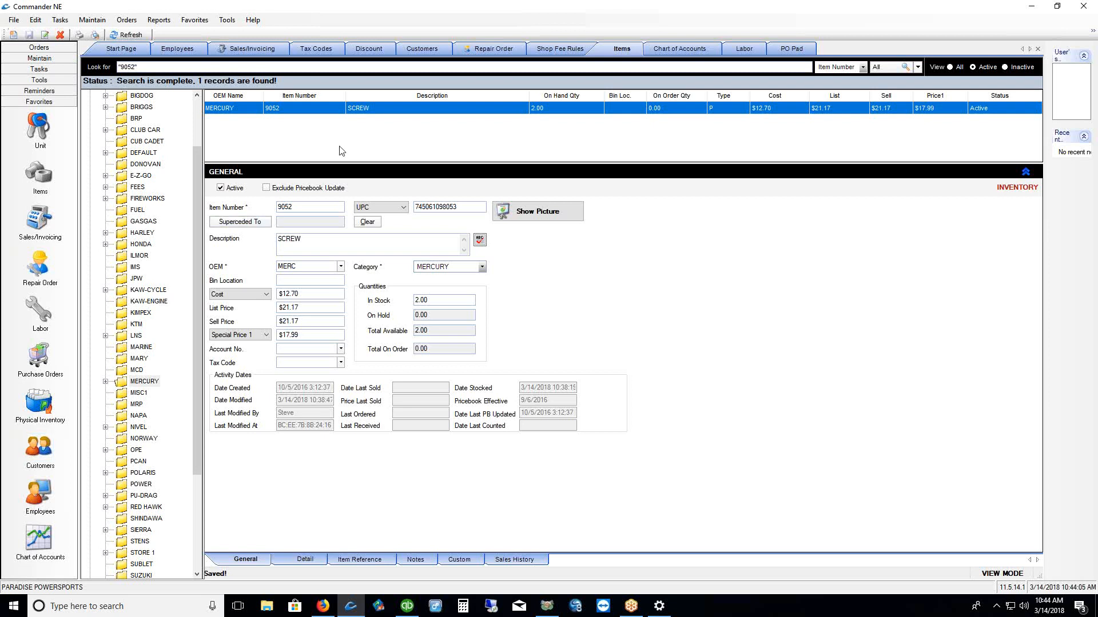
pyautogui.click(85, 21)
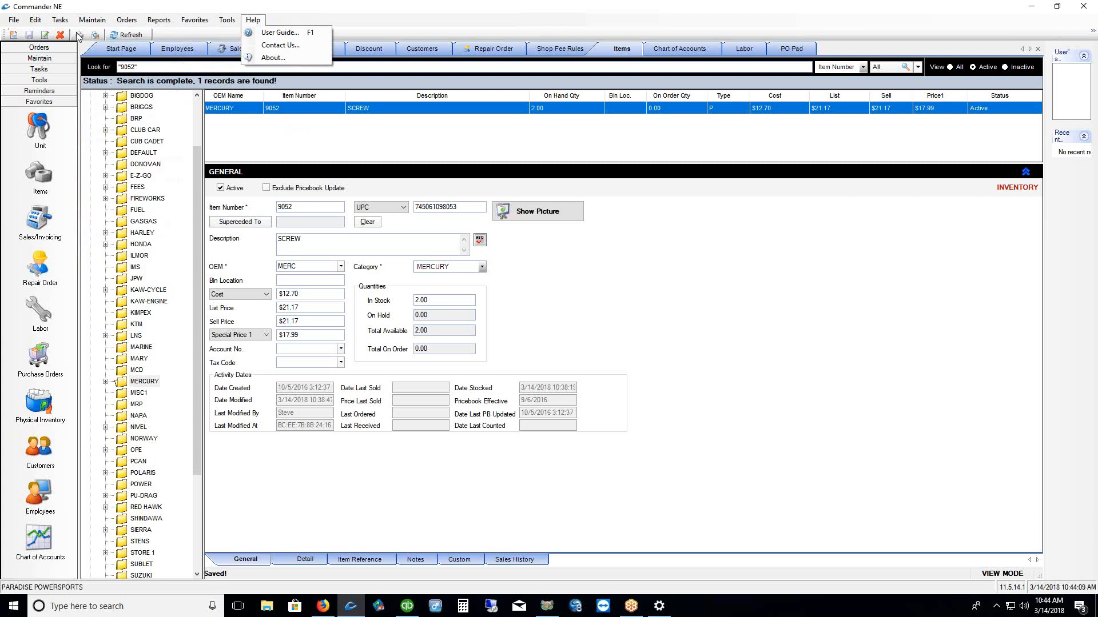
# Open the vendor records sorted by company name, with a larger vendor information panel
pyautogui.moveTo(108, 35)
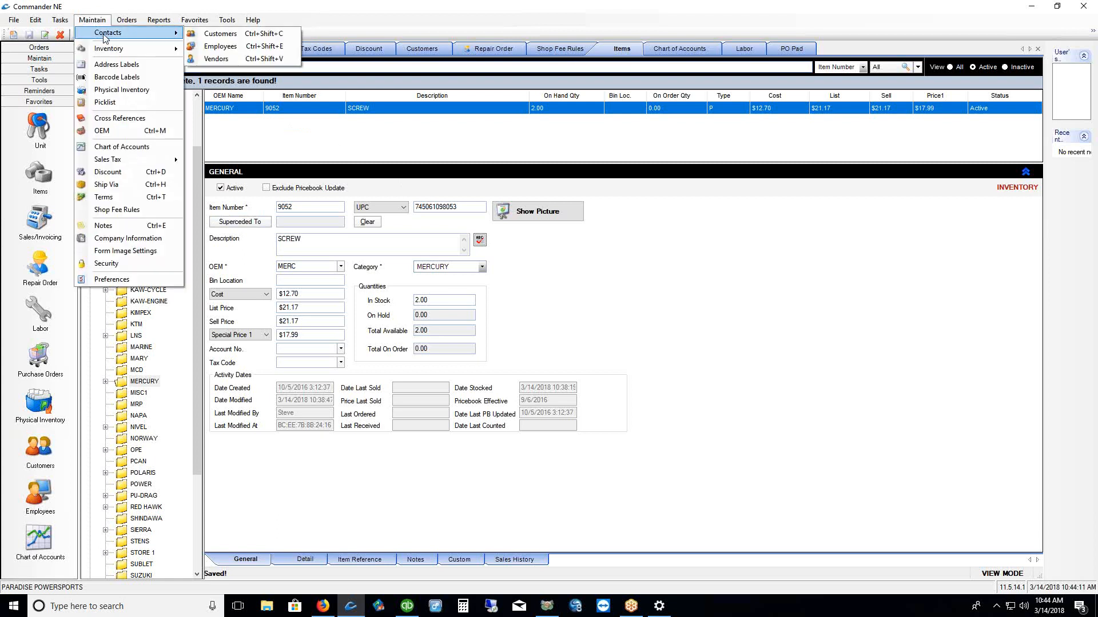
pyautogui.click(238, 59)
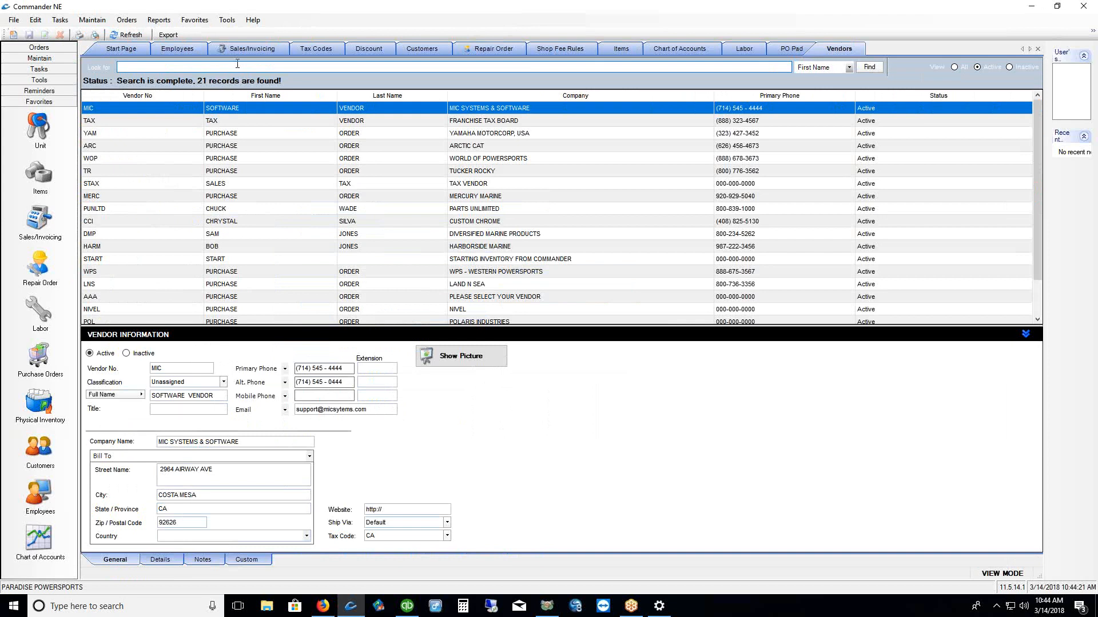
pyautogui.click(496, 94)
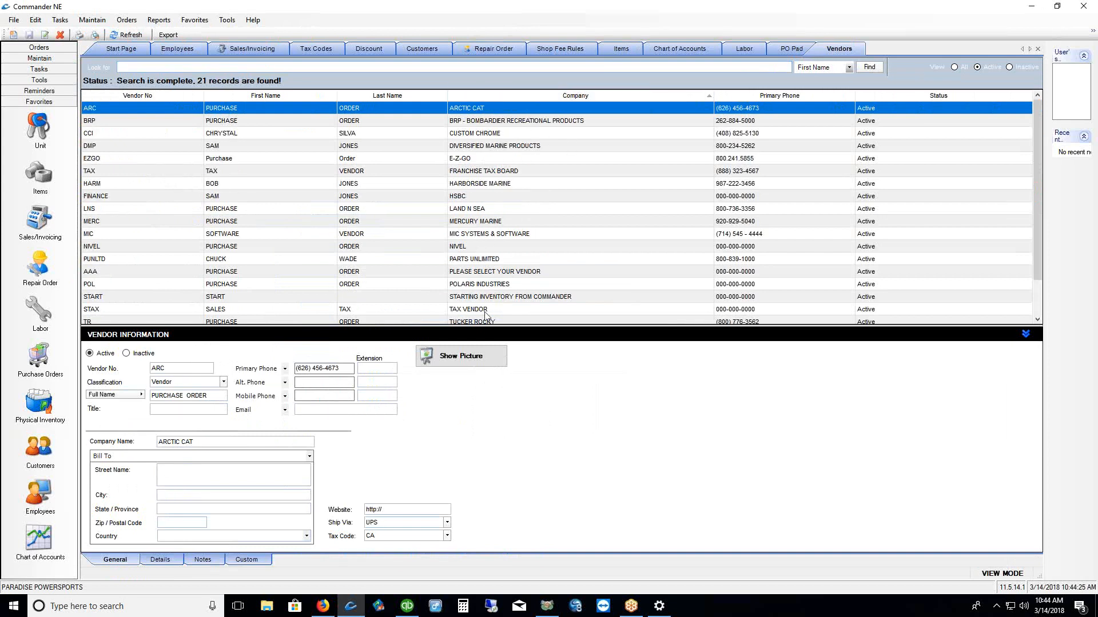
pyautogui.moveTo(479, 325); pyautogui.dragTo(473, 207)
pyautogui.scroll(-1, 491, 209)
# Check that LAND N SEA's details give free freight on orders over $100.00
pyautogui.click(490, 173)
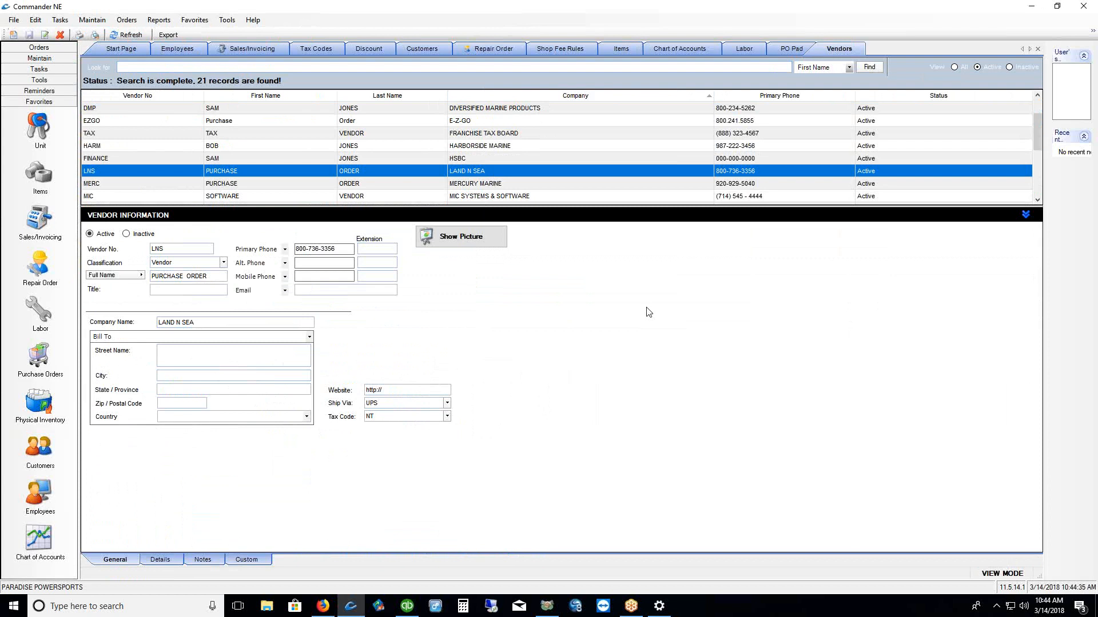
pyautogui.click(165, 561)
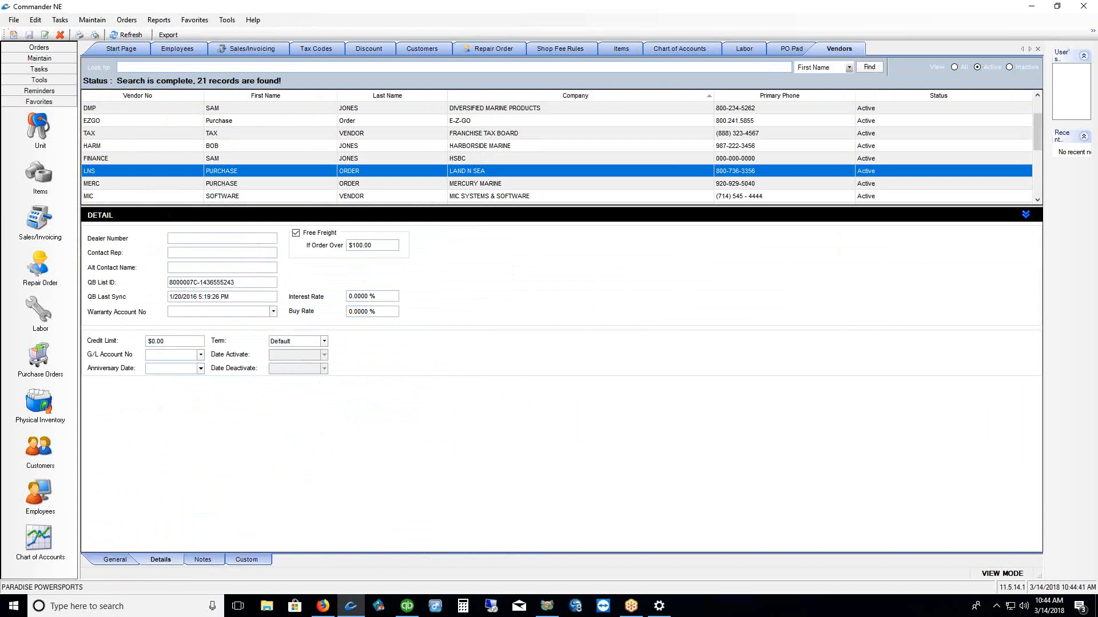
pyautogui.moveTo(142, 579); pyautogui.dragTo(200, 573)
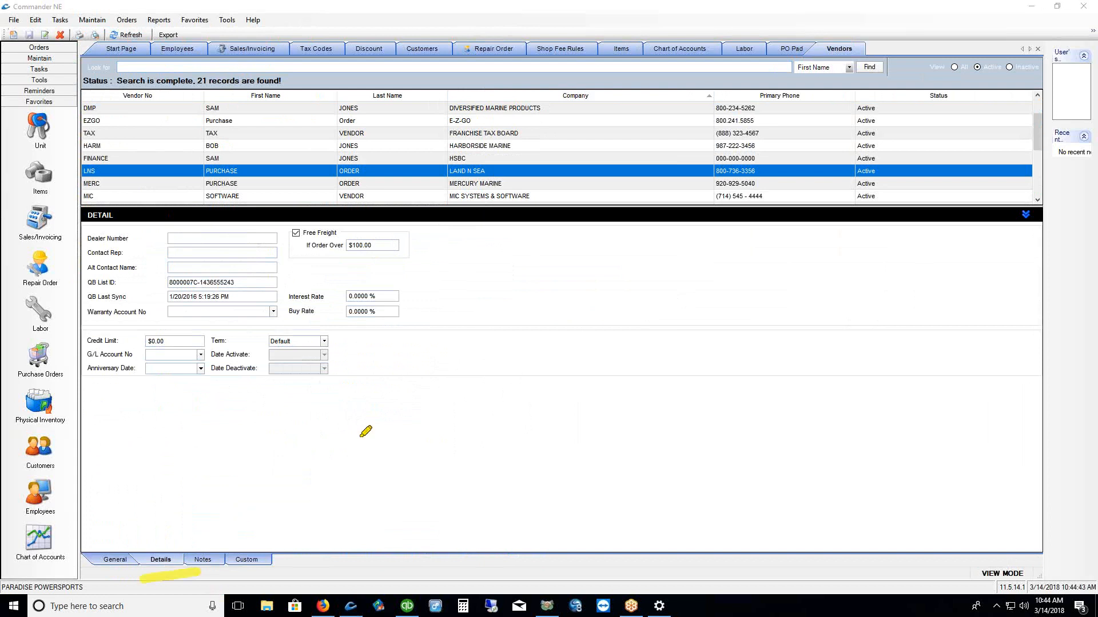
pyautogui.moveTo(280, 219)
pyautogui.mouseDown()
pyautogui.moveTo(275, 236)
pyautogui.moveTo(406, 240)
pyautogui.moveTo(370, 214)
pyautogui.mouseUp()
pyautogui.click(384, 247)
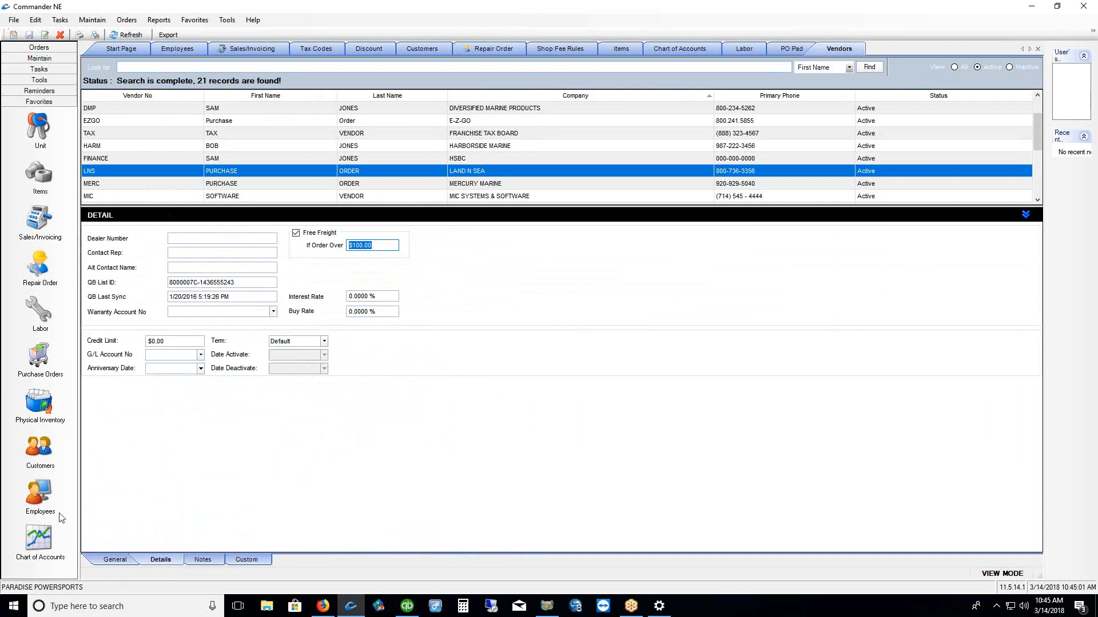
pyautogui.click(116, 561)
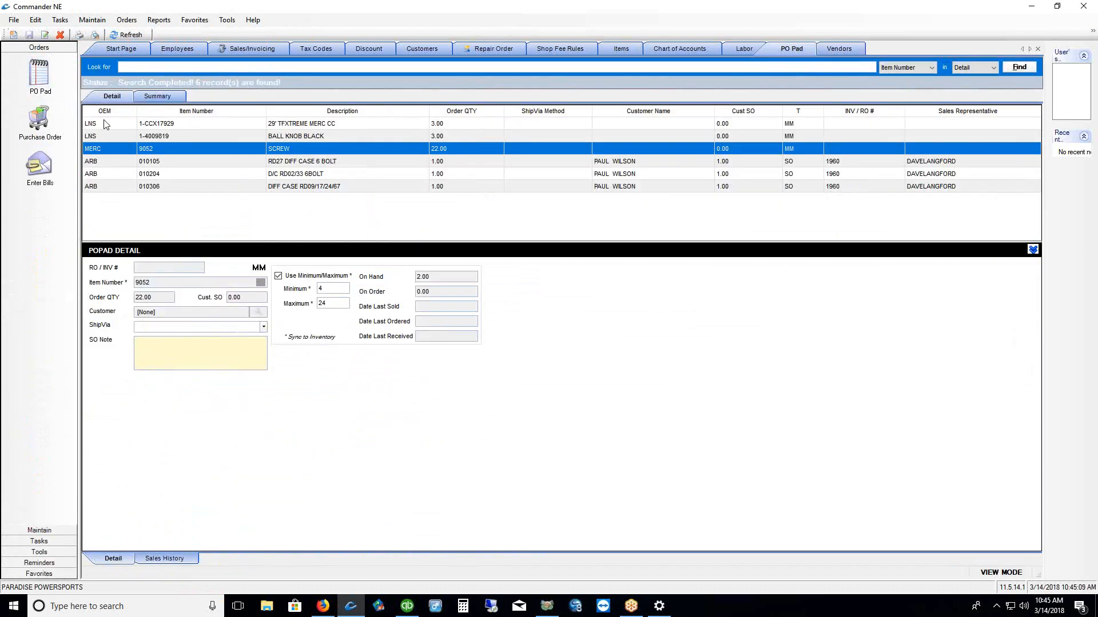
# Select the two LNS items on the PO Pad and start a new purchase order
pyautogui.moveTo(106, 124); pyautogui.dragTo(106, 135)
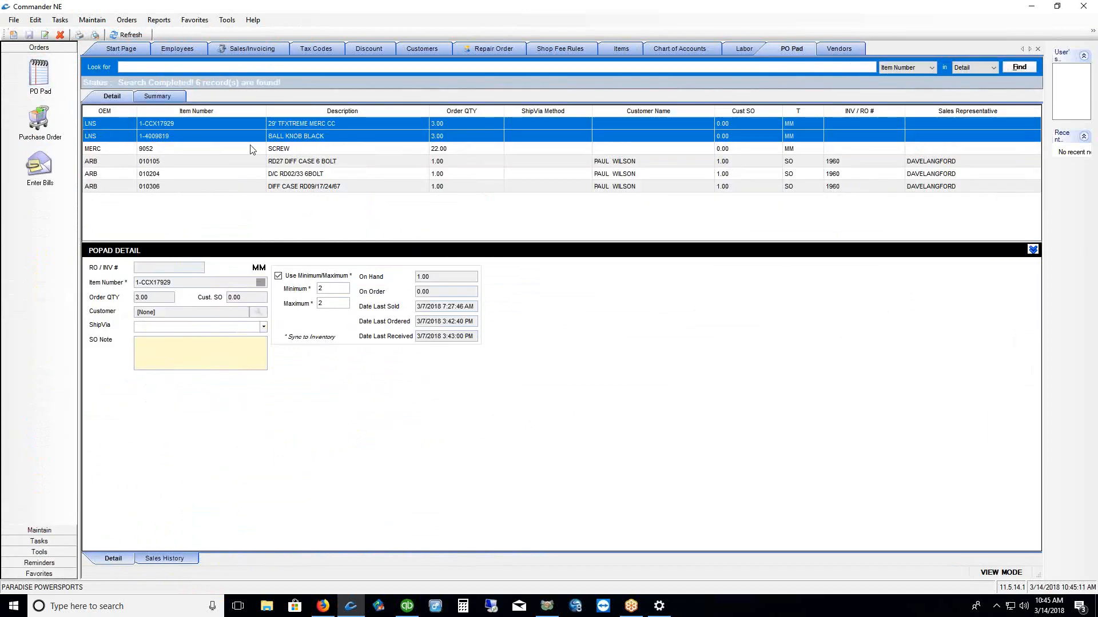
pyautogui.click(40, 123)
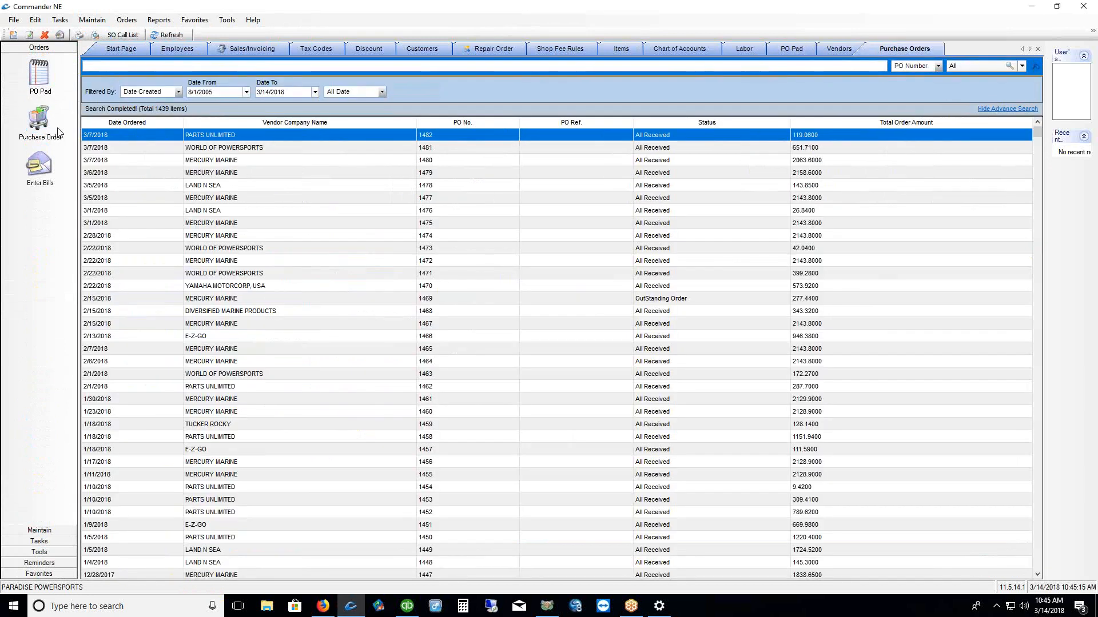
pyautogui.rightClick(284, 201)
pyautogui.click(295, 219)
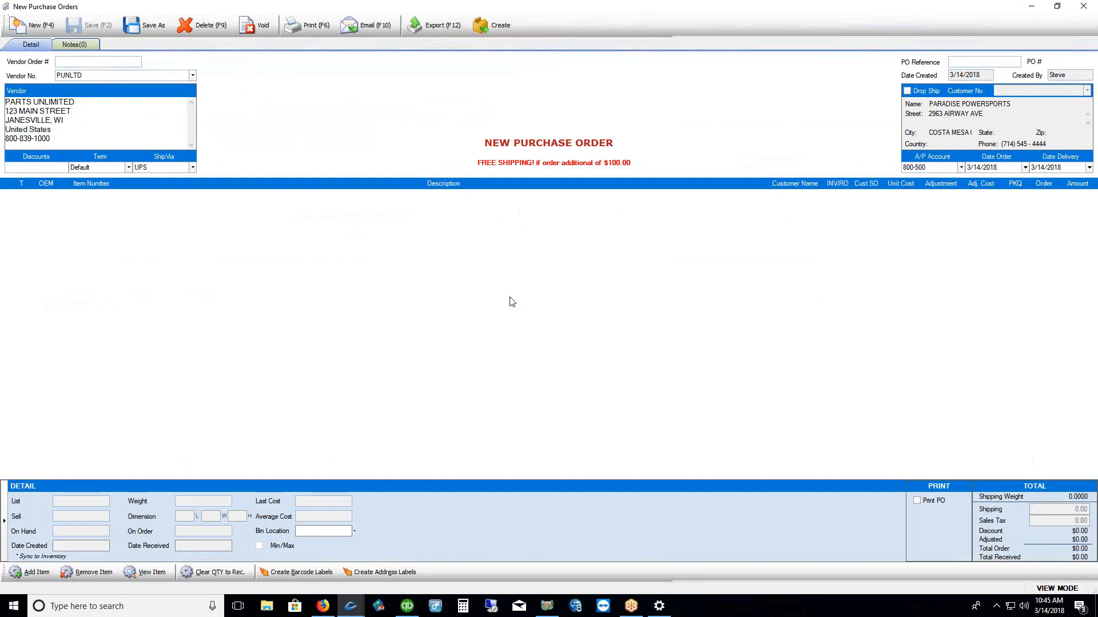
pyautogui.moveTo(15, 148); pyautogui.dragTo(108, 95)
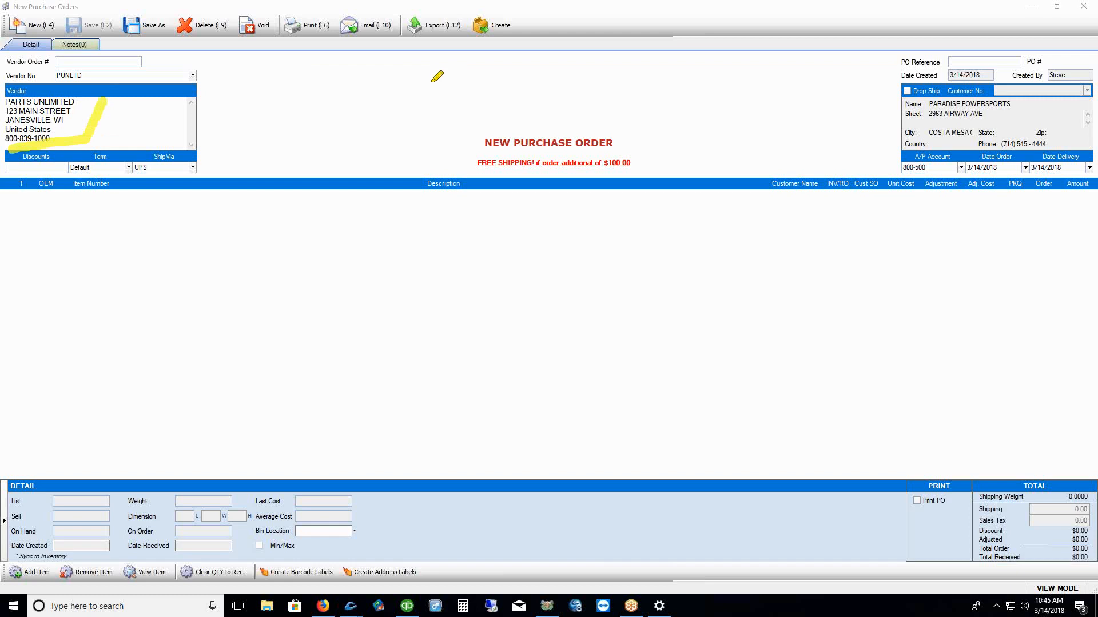
pyautogui.moveTo(520, 176); pyautogui.dragTo(621, 166)
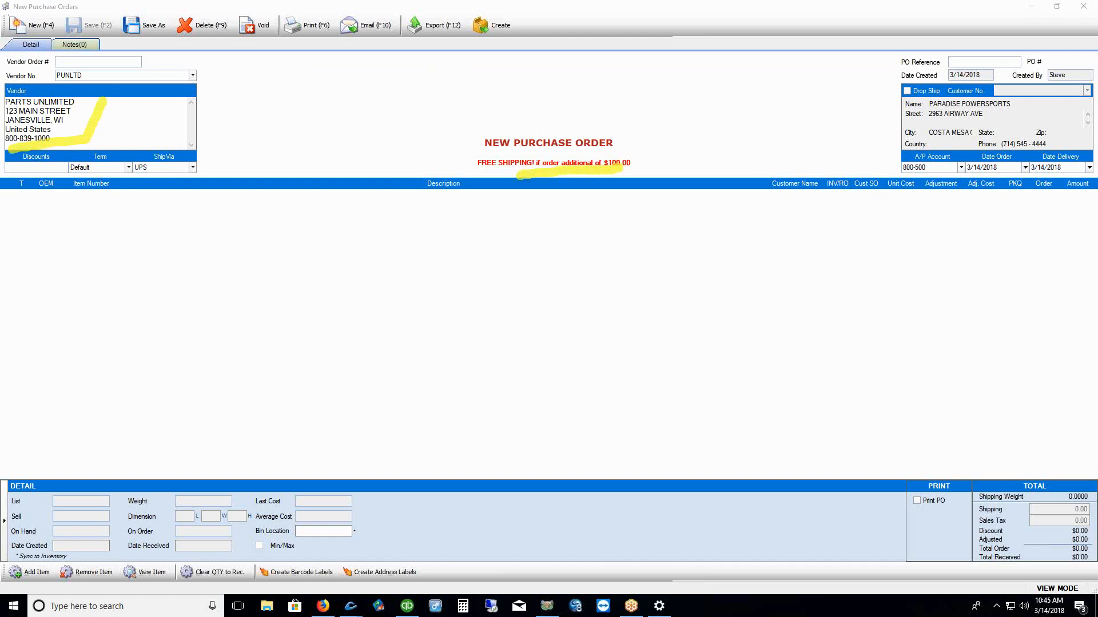
pyautogui.press('Escape')
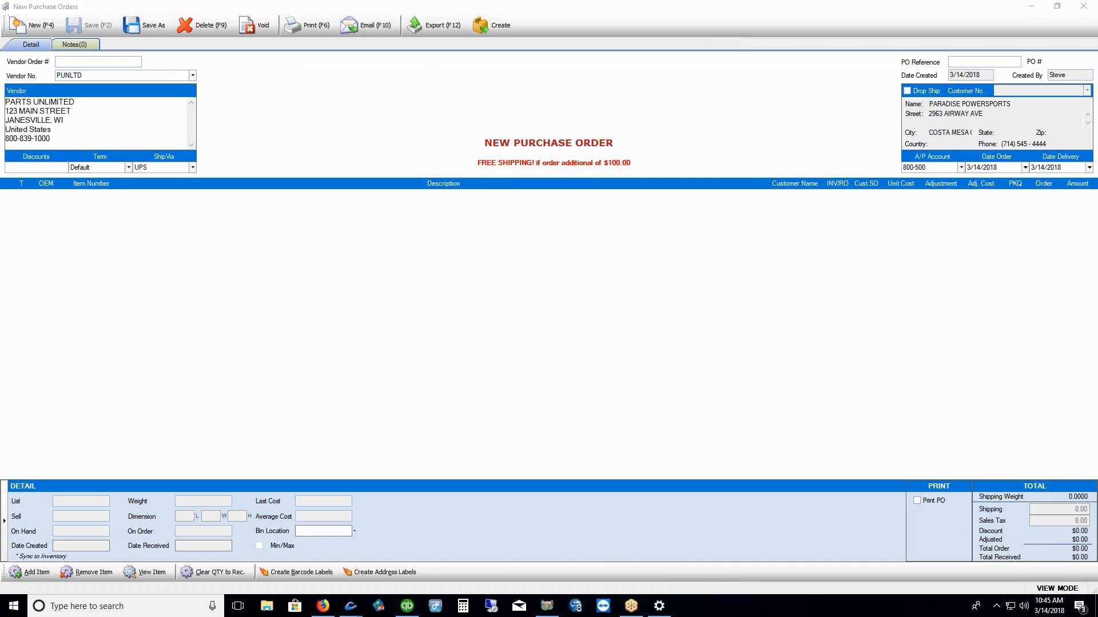
# Set the new order's vendor to MERCURY MARINE (MERC)
pyautogui.click(192, 76)
pyautogui.click(192, 77)
pyautogui.click(141, 163)
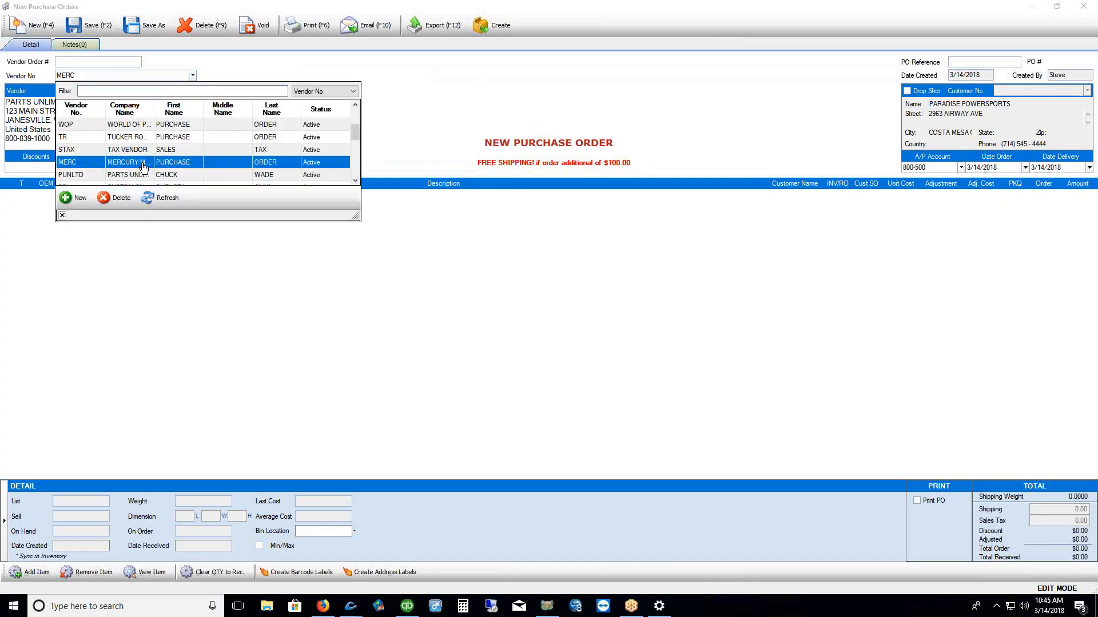
pyautogui.click(62, 215)
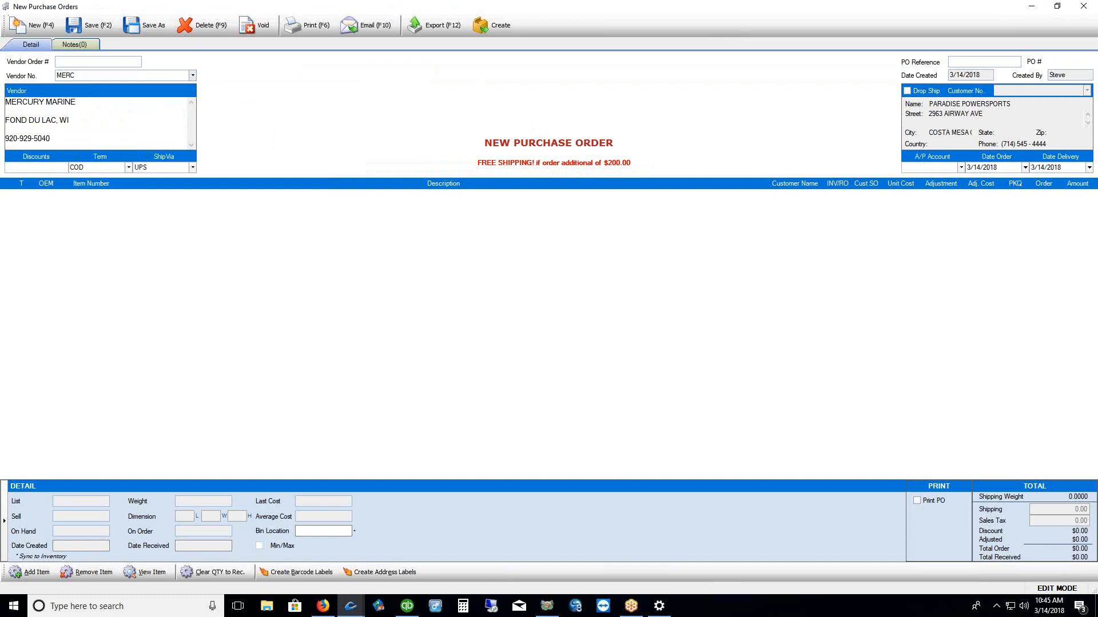
# Sort the vendor choices by company and switch the vendor to LAND N SEA (LNS)
pyautogui.moveTo(603, 171); pyautogui.dragTo(635, 171)
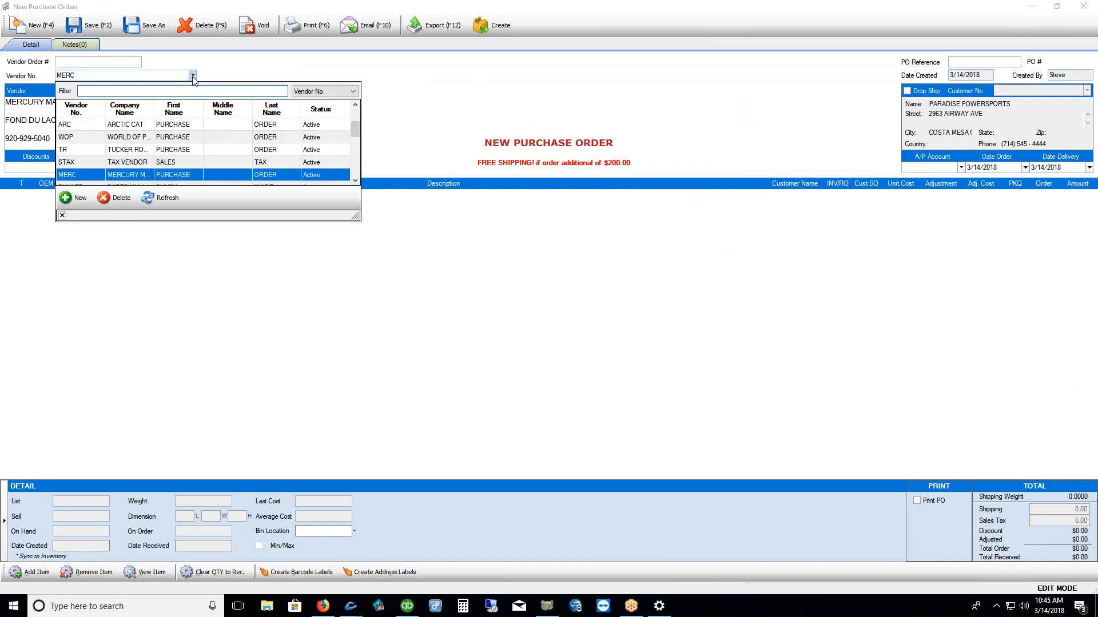
pyautogui.moveTo(355, 132)
pyautogui.mouseDown()
pyautogui.moveTo(355, 153)
pyautogui.moveTo(355, 115)
pyautogui.moveTo(351, 146)
pyautogui.mouseUp()
pyautogui.click(140, 109)
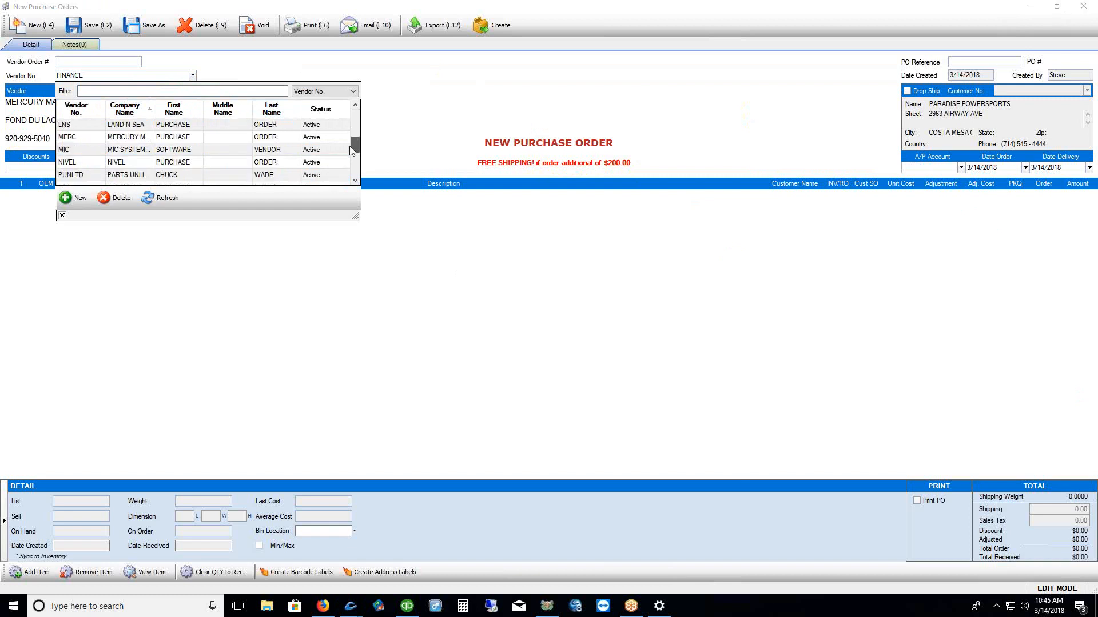
pyautogui.click(138, 125)
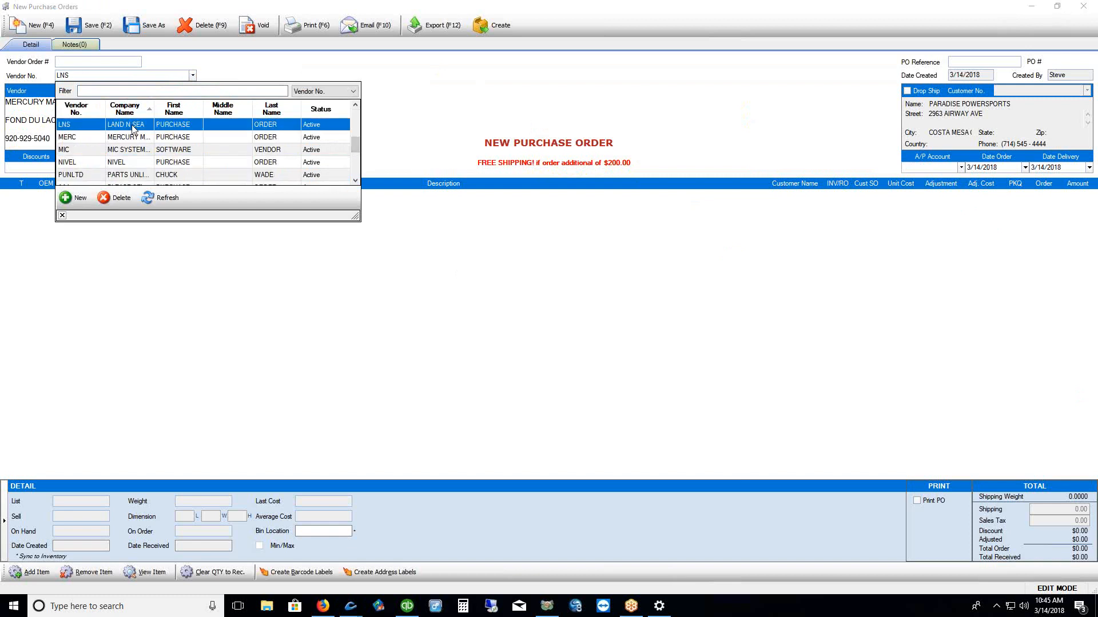
pyautogui.click(63, 216)
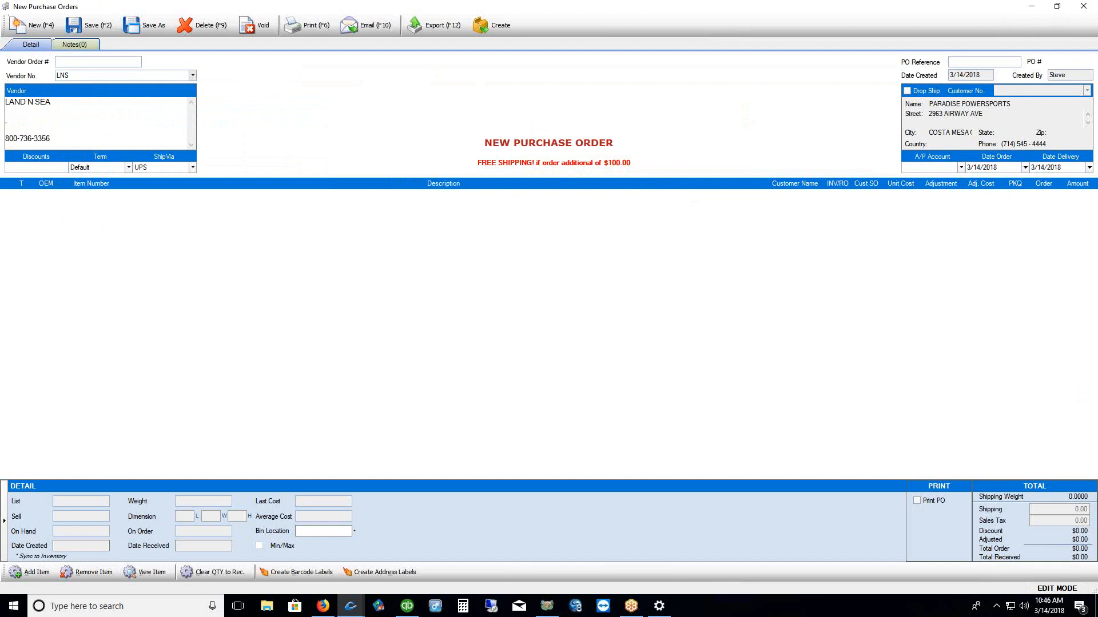
pyautogui.moveTo(72, 196); pyautogui.dragTo(113, 196)
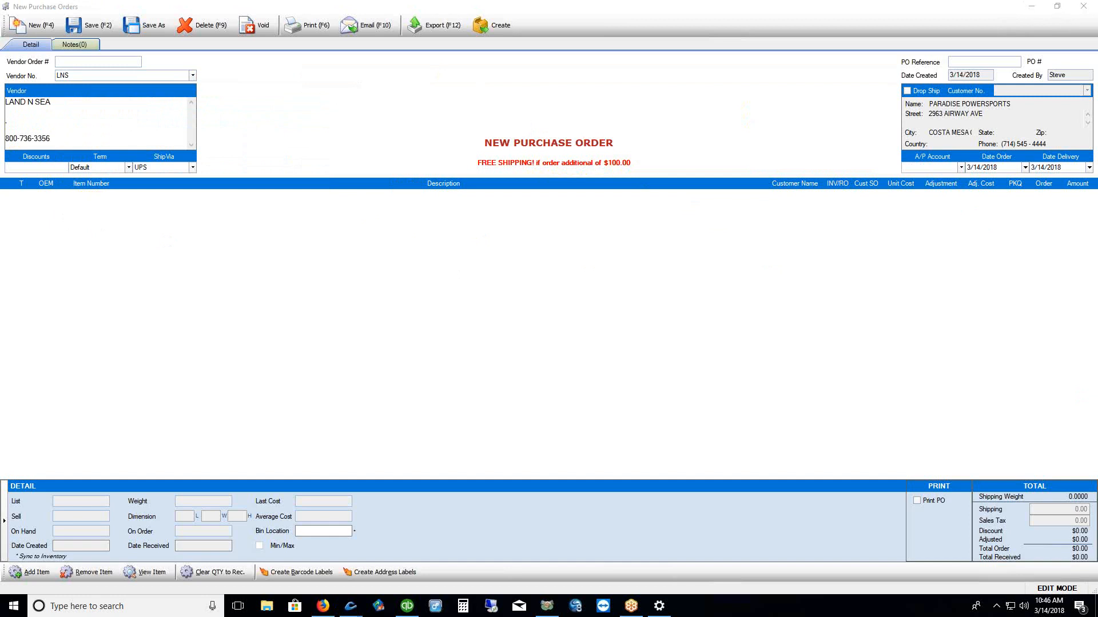
pyautogui.moveTo(12, 550)
pyautogui.mouseDown()
pyautogui.moveTo(3, 563)
pyautogui.moveTo(62, 549)
pyautogui.mouseUp()
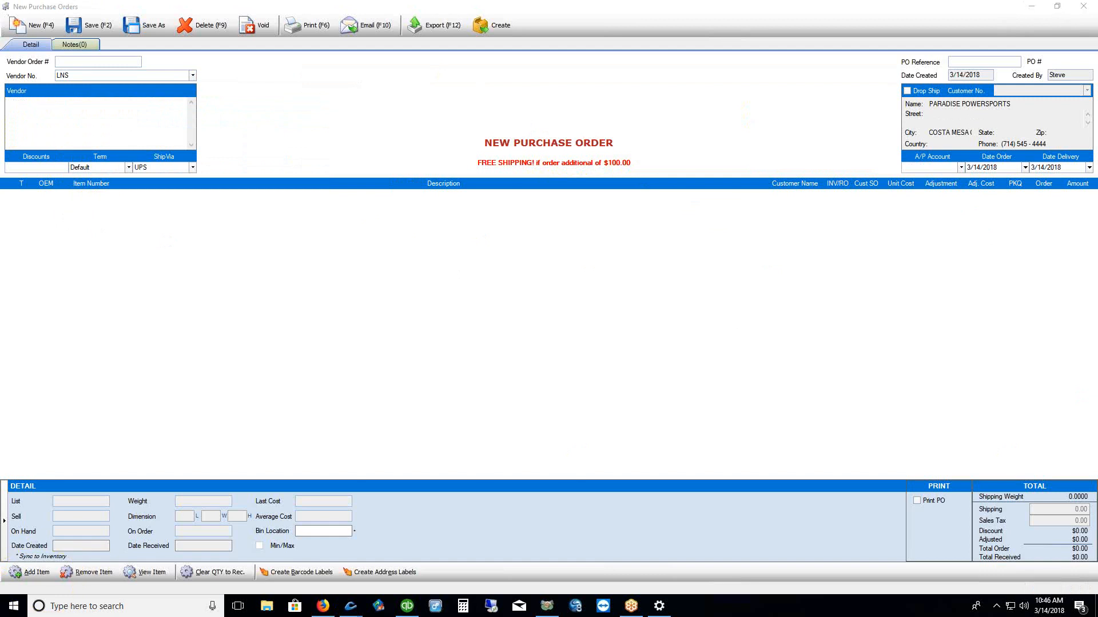
# Open Add Item and compare the inventory search with the PO Pad item list
pyautogui.rightClick(478, 242)
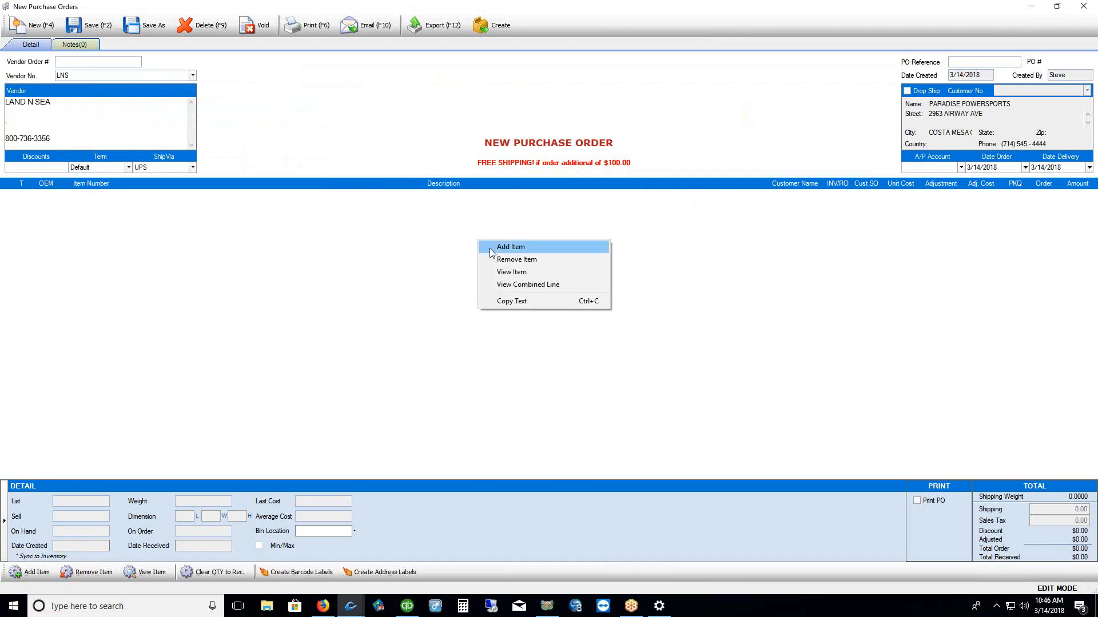
pyautogui.click(494, 247)
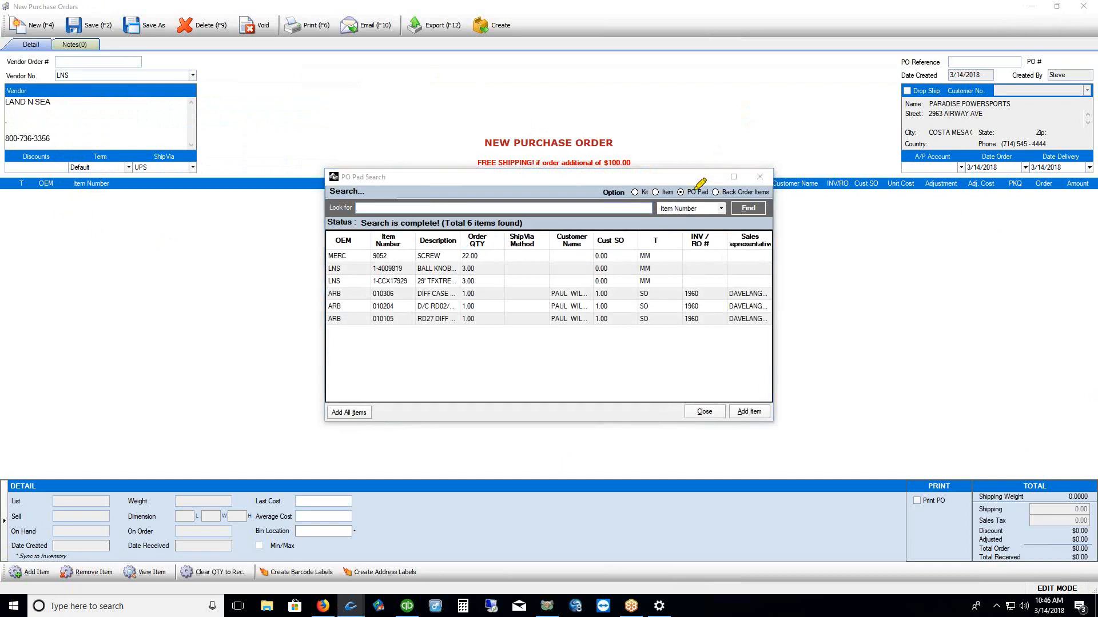
pyautogui.moveTo(682, 186); pyautogui.dragTo(710, 139)
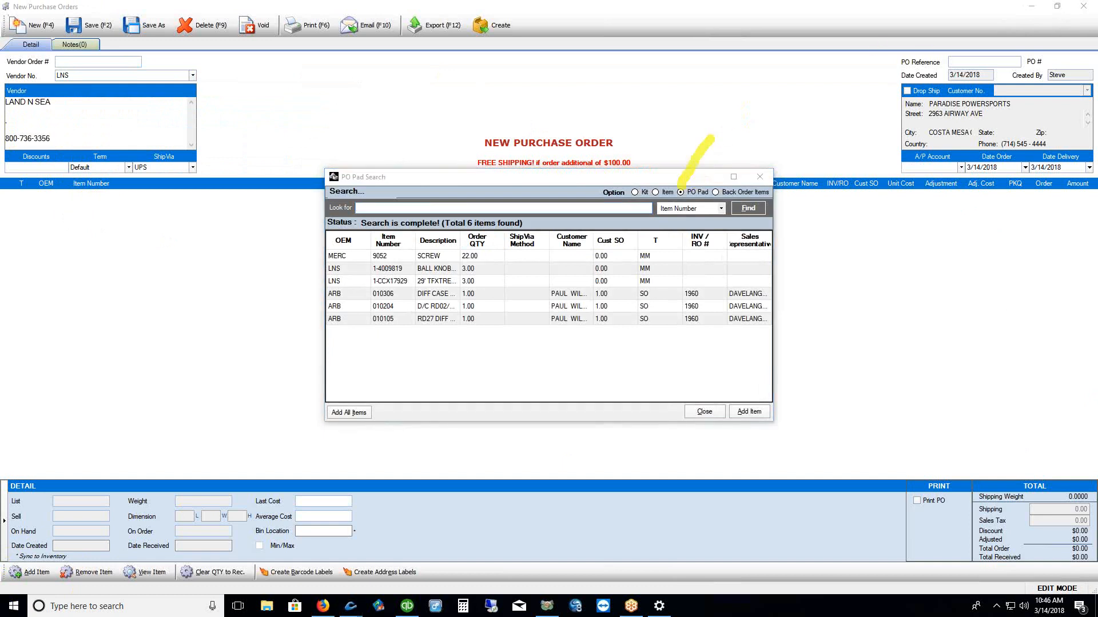
pyautogui.press('Escape')
pyautogui.click(666, 192)
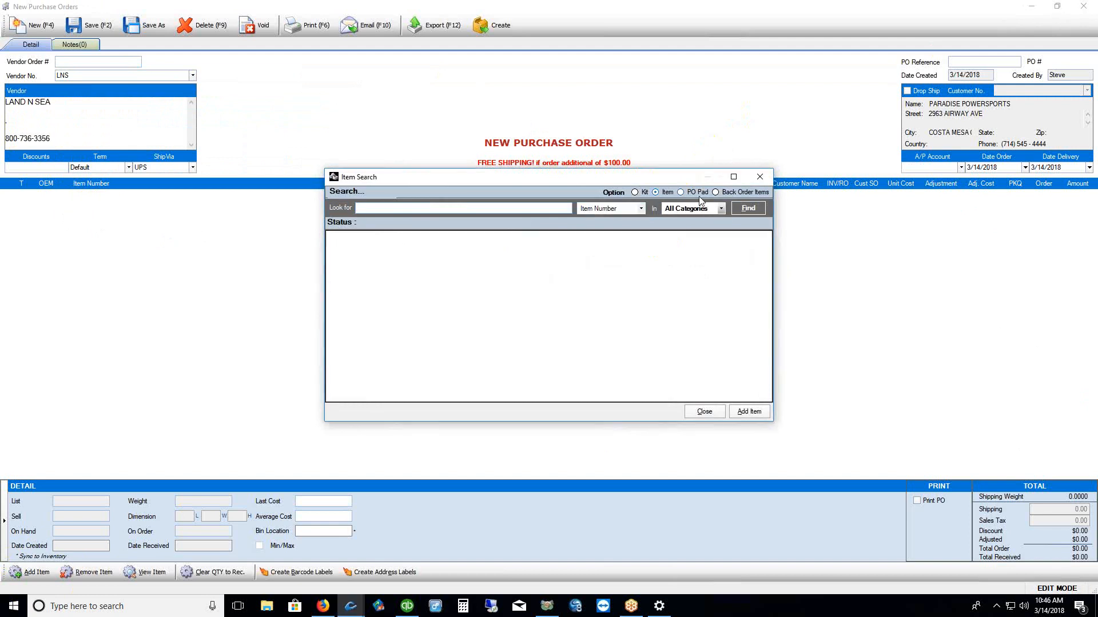
pyautogui.click(737, 209)
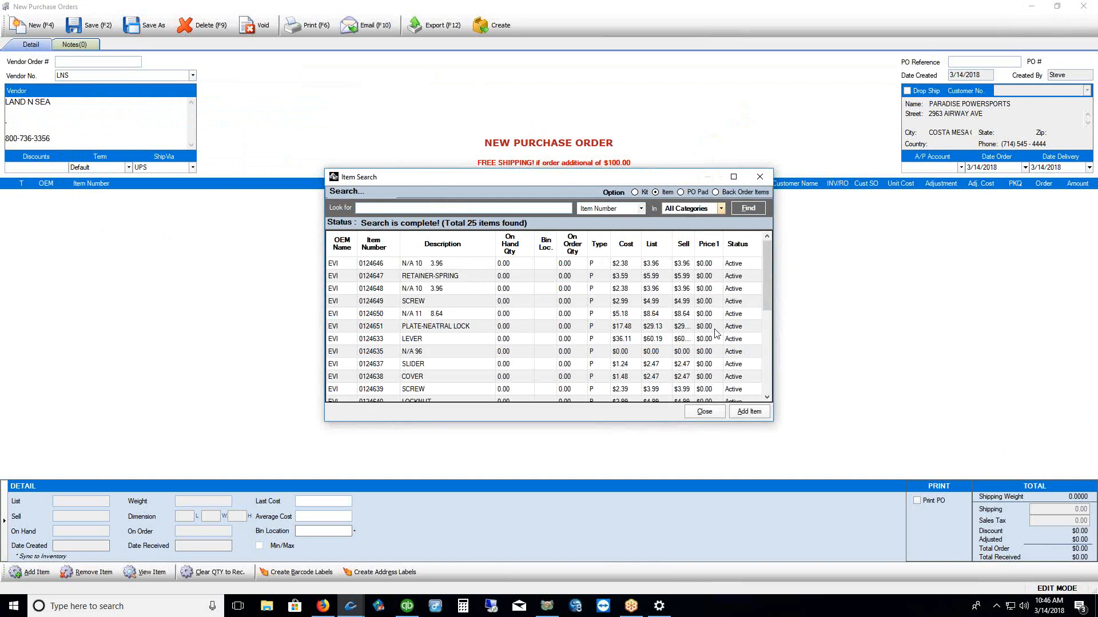
pyautogui.click(691, 195)
pyautogui.click(748, 210)
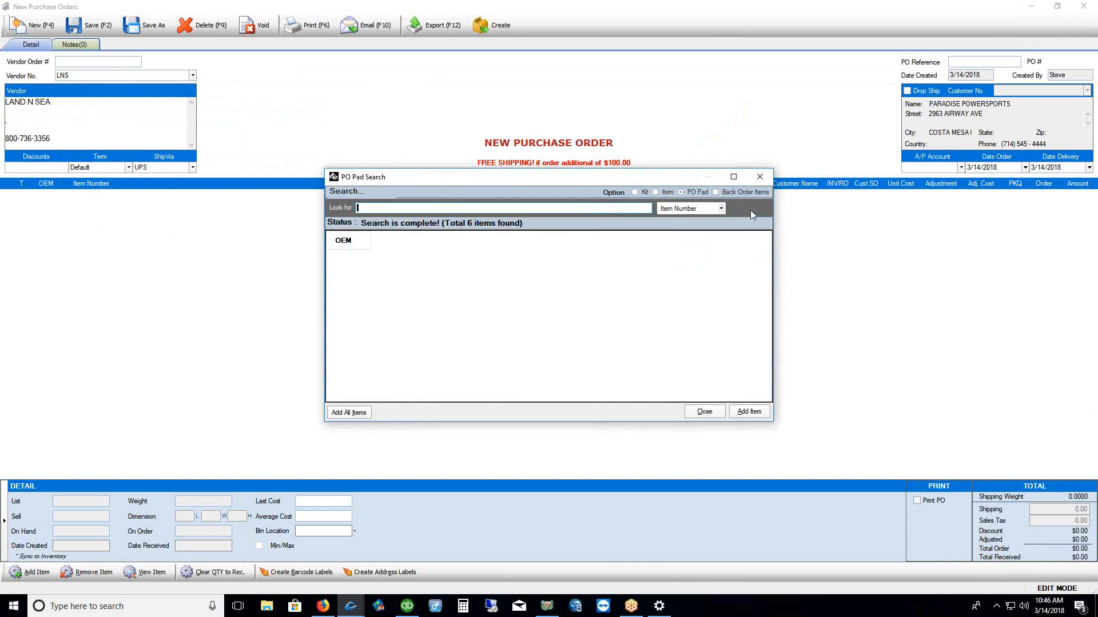
# Select all six PO Pad items, MERC 9052 SCREW through the ARB items, and add them
pyautogui.click(366, 257)
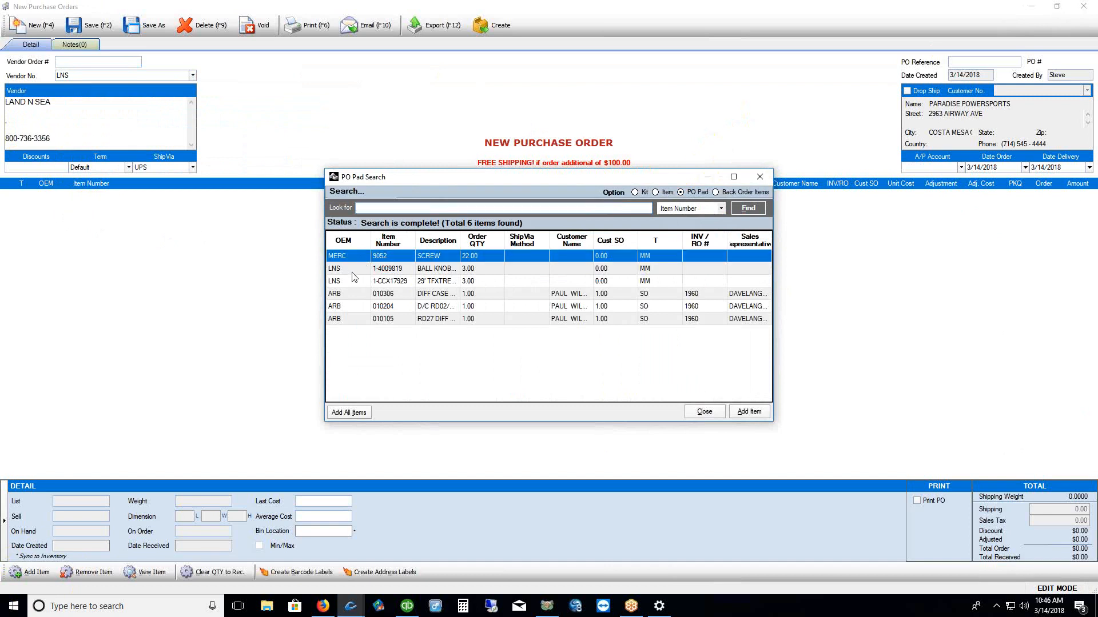
pyautogui.click(344, 272)
pyautogui.click(344, 283)
pyautogui.moveTo(347, 295); pyautogui.dragTo(499, 366)
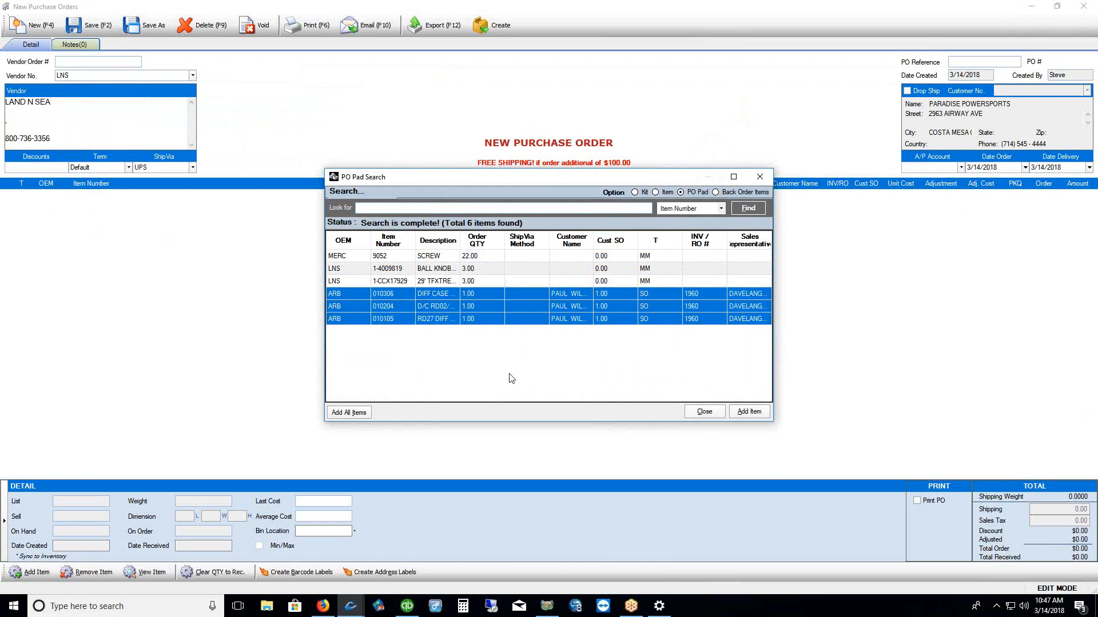
pyautogui.moveTo(345, 261); pyautogui.dragTo(339, 309)
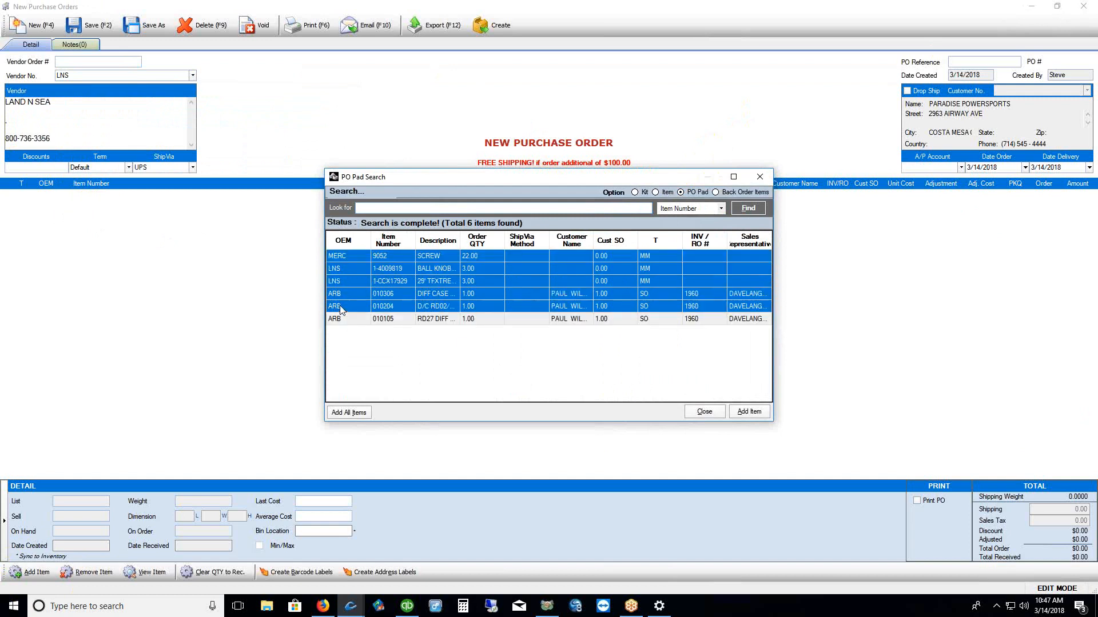
pyautogui.moveTo(361, 267); pyautogui.dragTo(347, 331)
pyautogui.click(348, 412)
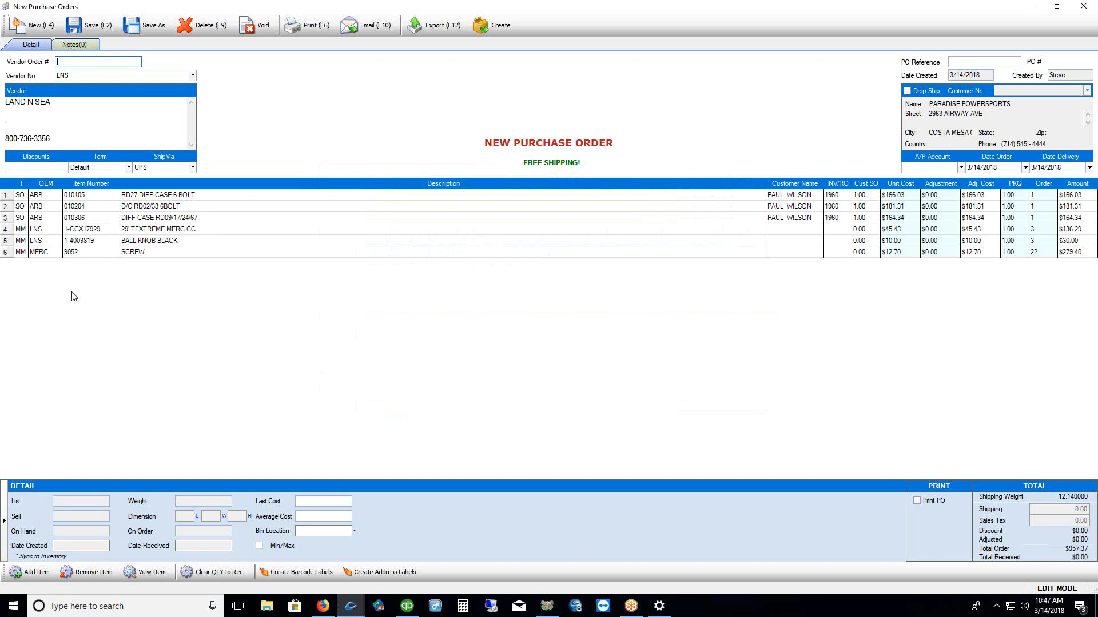
# Change the order's vendor to WORLD OF POWERSPORTS (WOP)
pyautogui.click(193, 77)
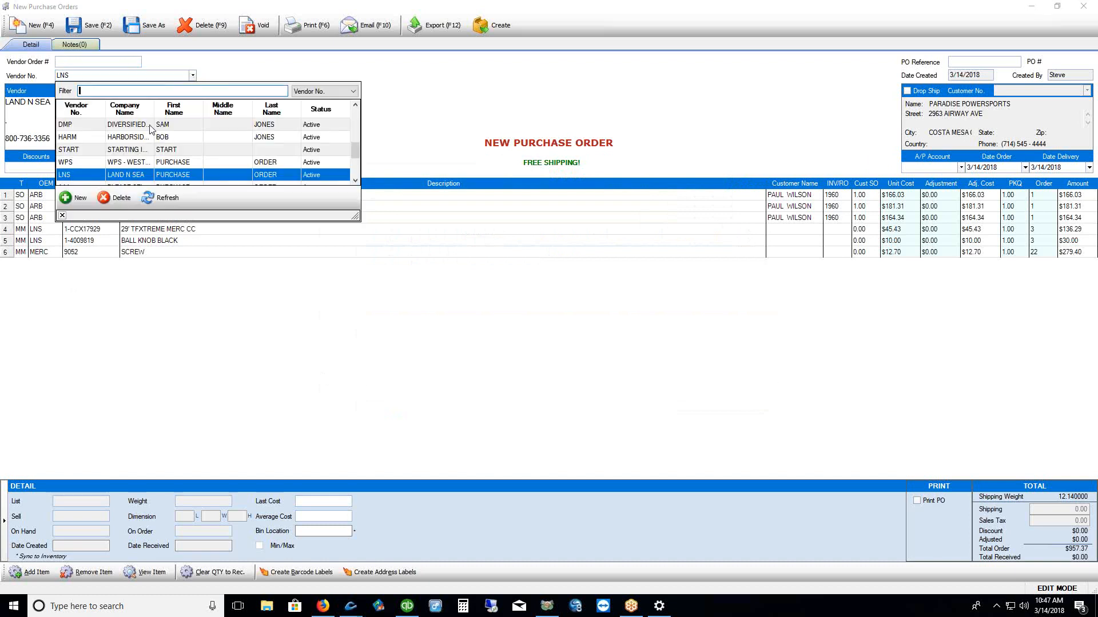
pyautogui.moveTo(155, 112); pyautogui.dragTo(204, 112)
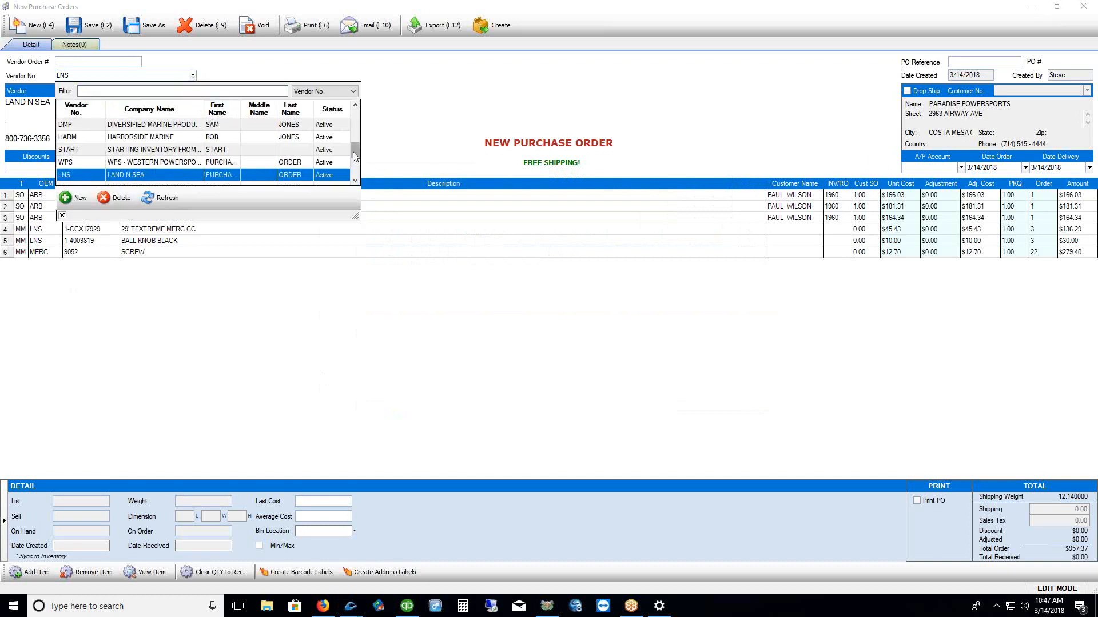
pyautogui.moveTo(357, 149); pyautogui.dragTo(357, 131)
pyautogui.click(163, 138)
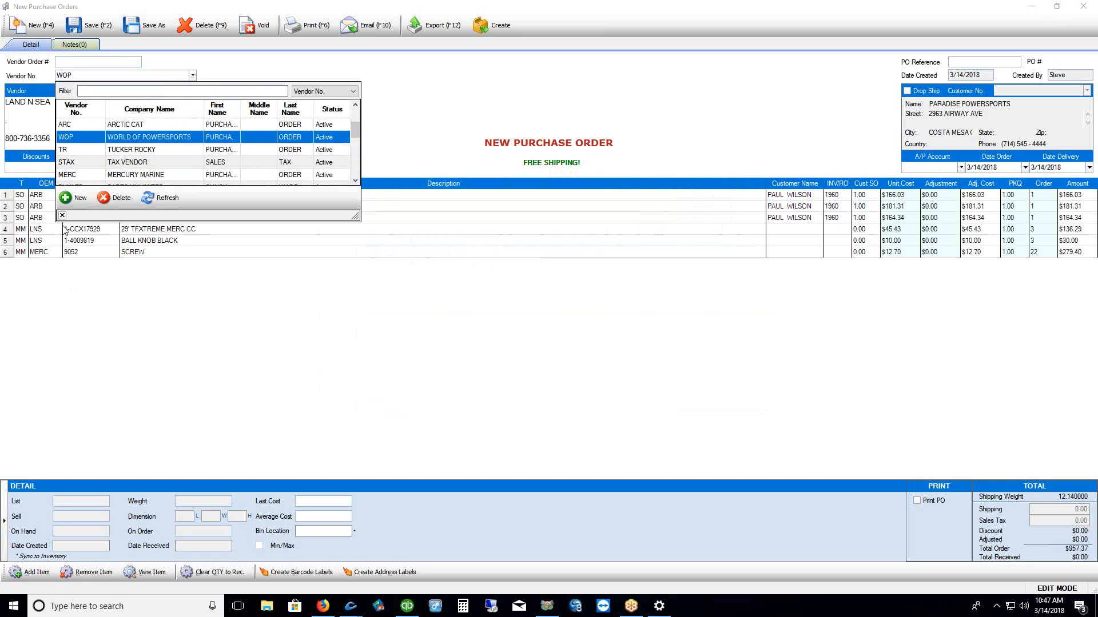
pyautogui.click(65, 230)
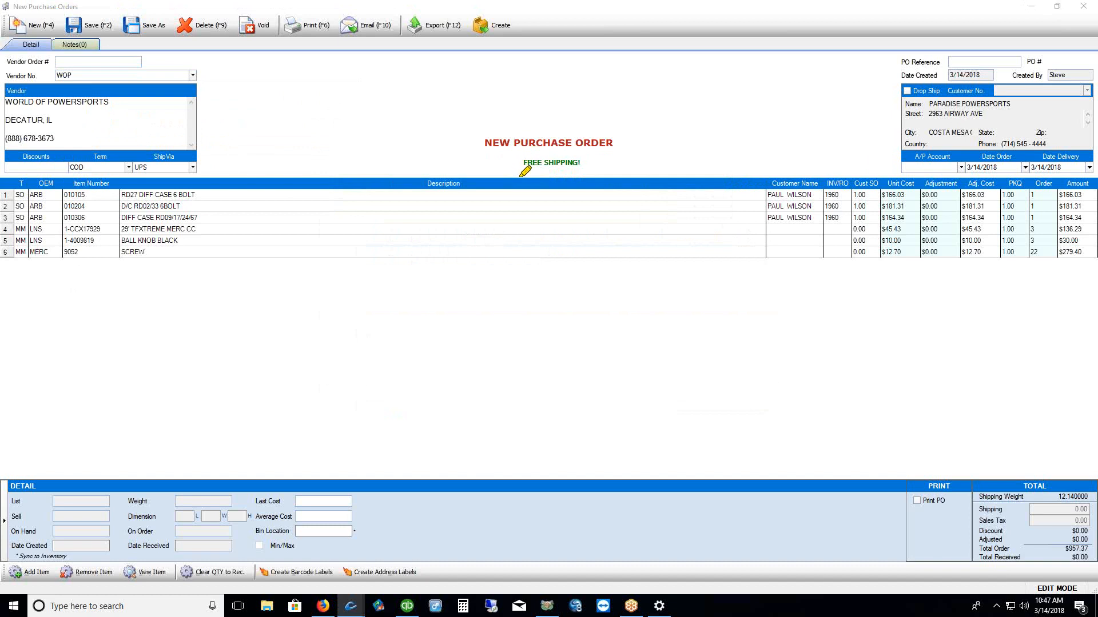
# Point out the FREE SHIPPING! notice and order totals, then close the order without saving
pyautogui.moveTo(519, 176); pyautogui.dragTo(604, 168)
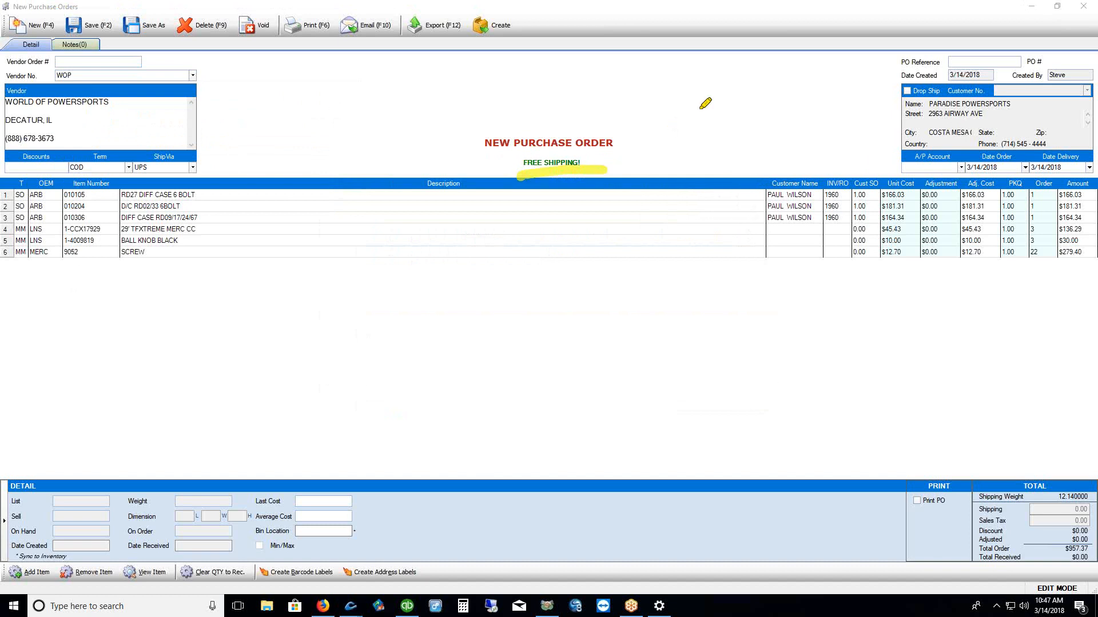
pyautogui.moveTo(1048, 531)
pyautogui.mouseDown()
pyautogui.moveTo(1044, 568)
pyautogui.moveTo(1096, 573)
pyautogui.mouseUp()
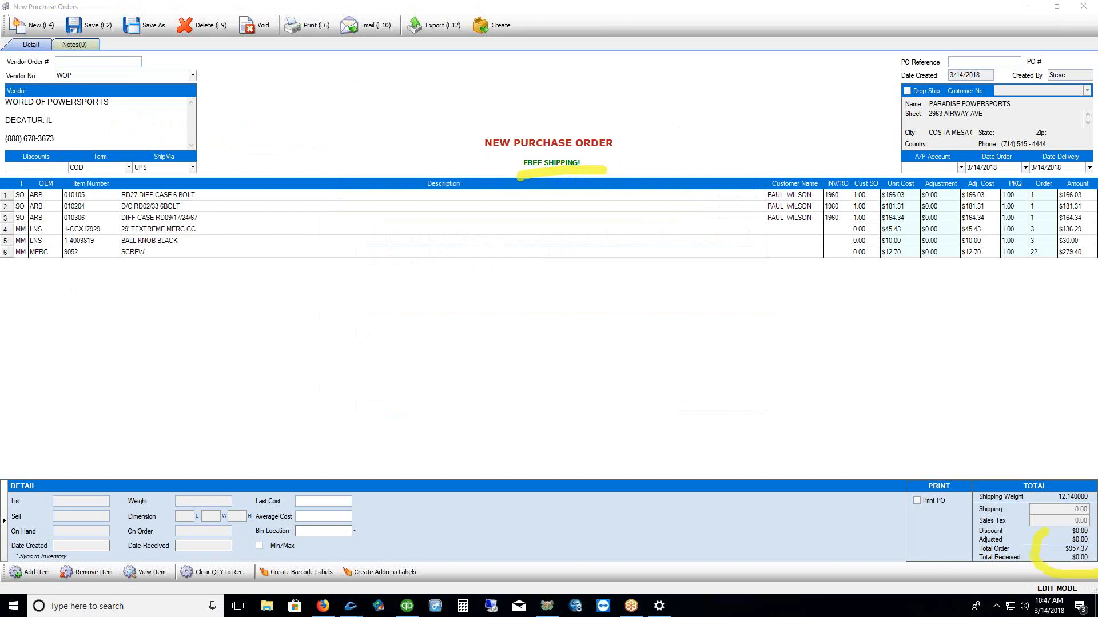
pyautogui.press('Escape')
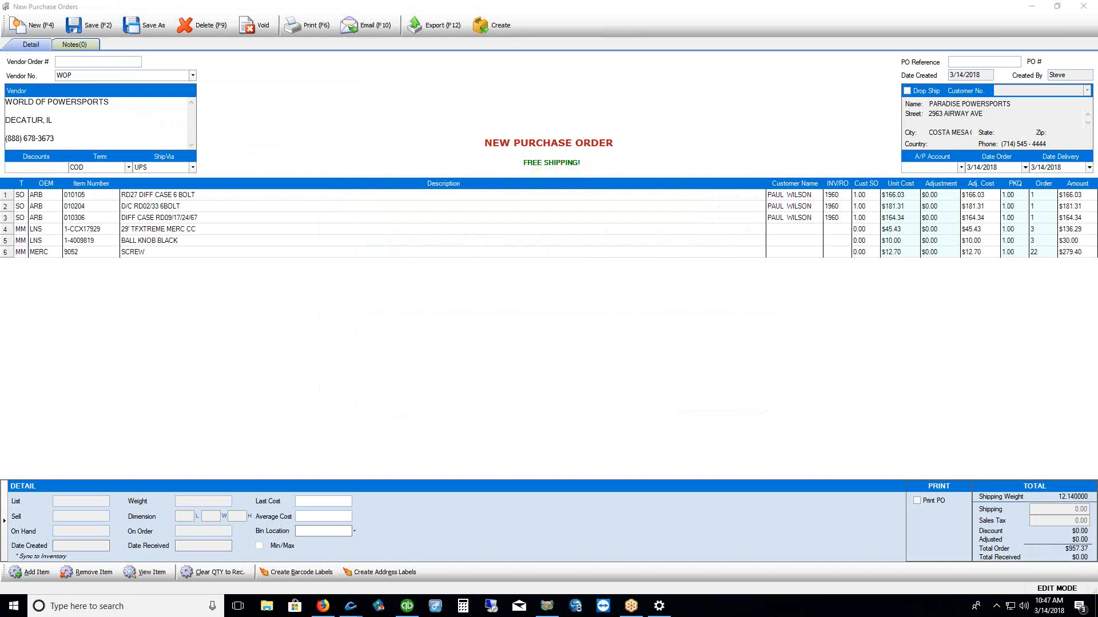
pyautogui.click(1082, 6)
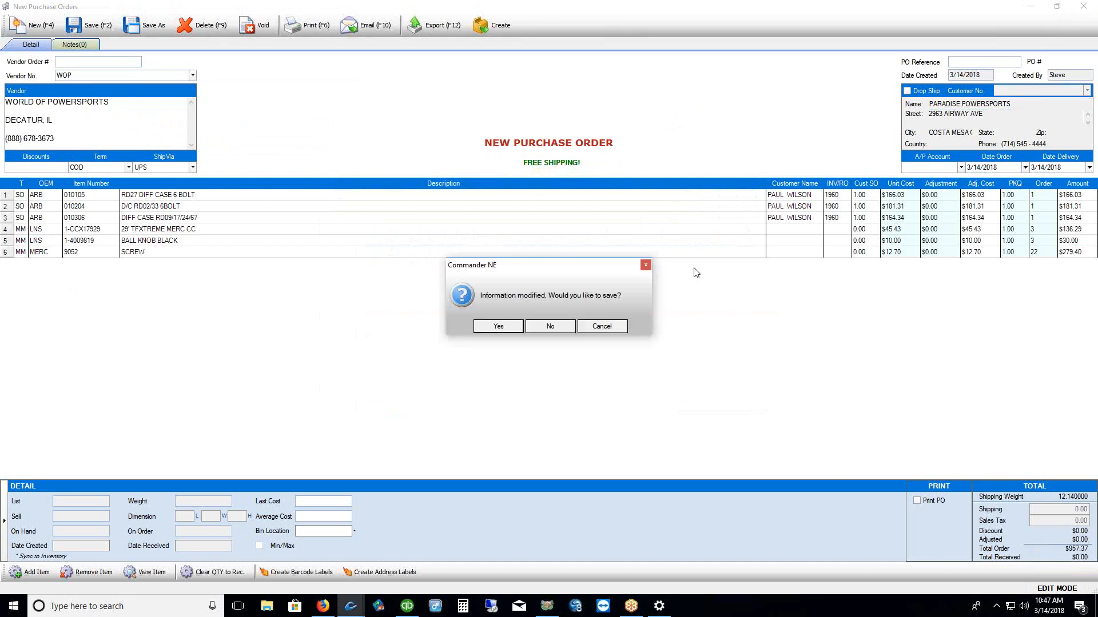
pyautogui.click(545, 330)
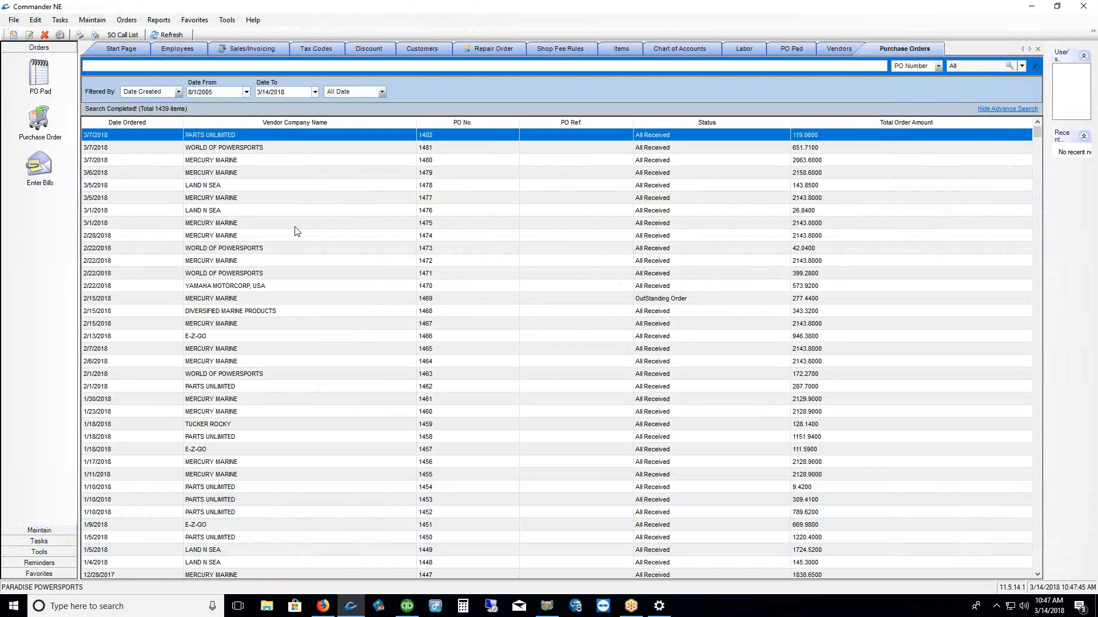
# Start a new purchase order holding PO Pad items 1-4009819 and 1-CCX17929
pyautogui.rightClick(366, 200)
pyautogui.click(383, 216)
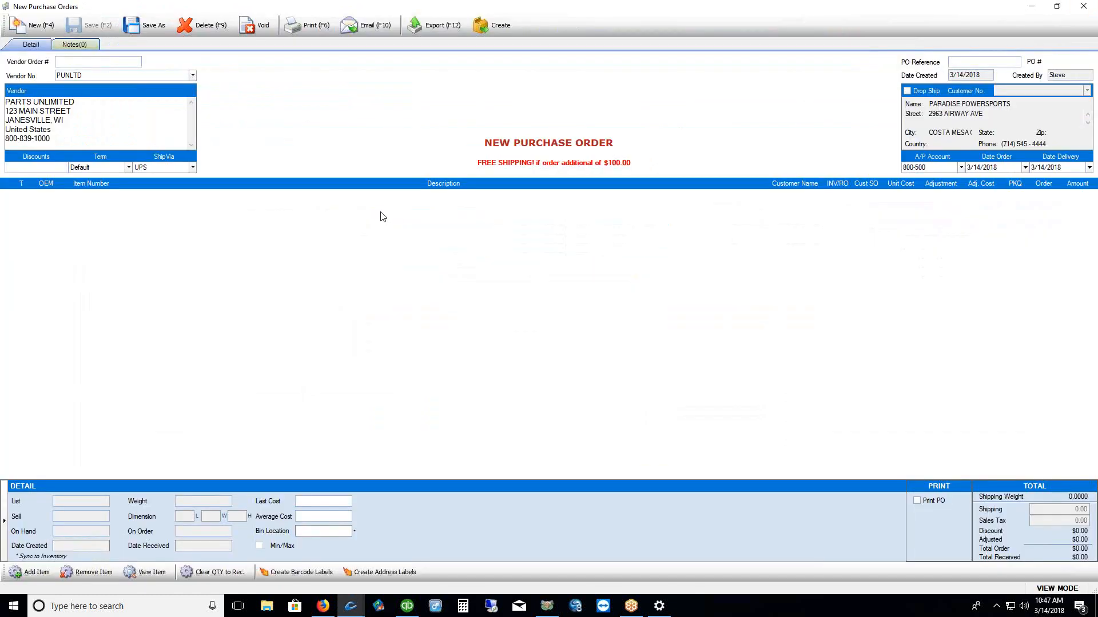
pyautogui.click(26, 573)
pyautogui.click(350, 269)
pyautogui.keyDown('shift'); pyautogui.click(350, 280); pyautogui.keyUp('shift')
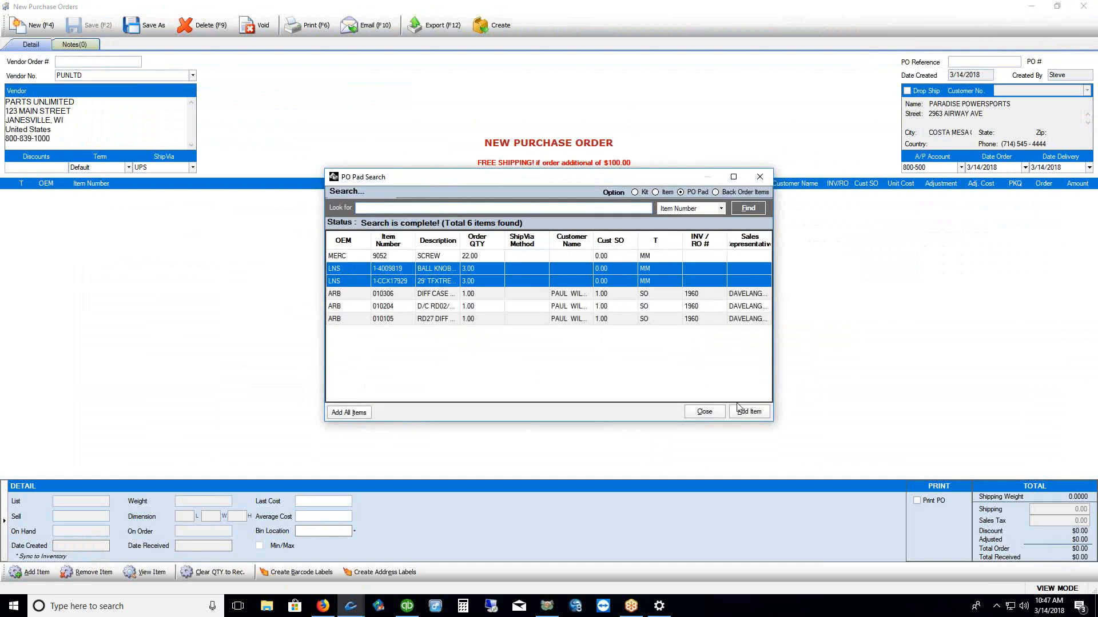
pyautogui.click(749, 413)
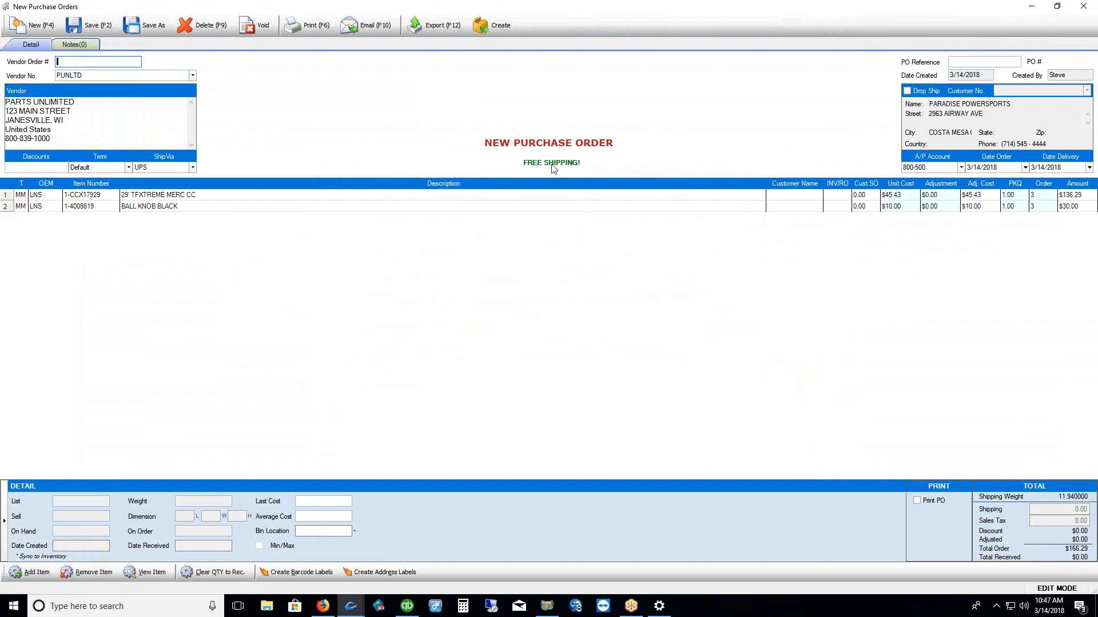
# Set the order's vendor to LAND N SEA
pyautogui.click(193, 76)
pyautogui.click(176, 113)
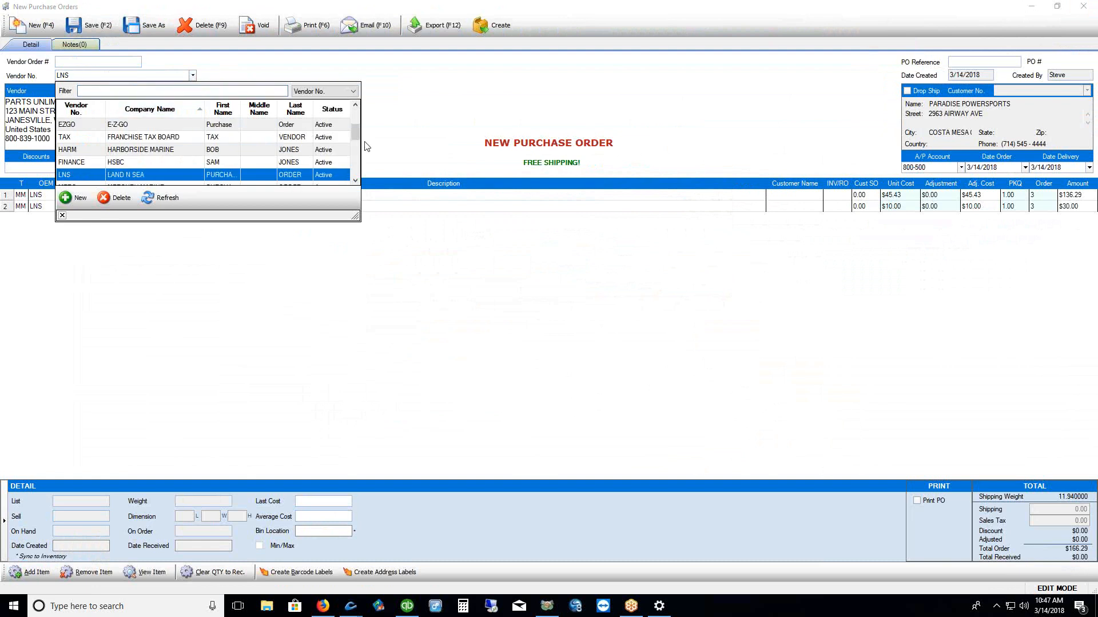
pyautogui.click(61, 215)
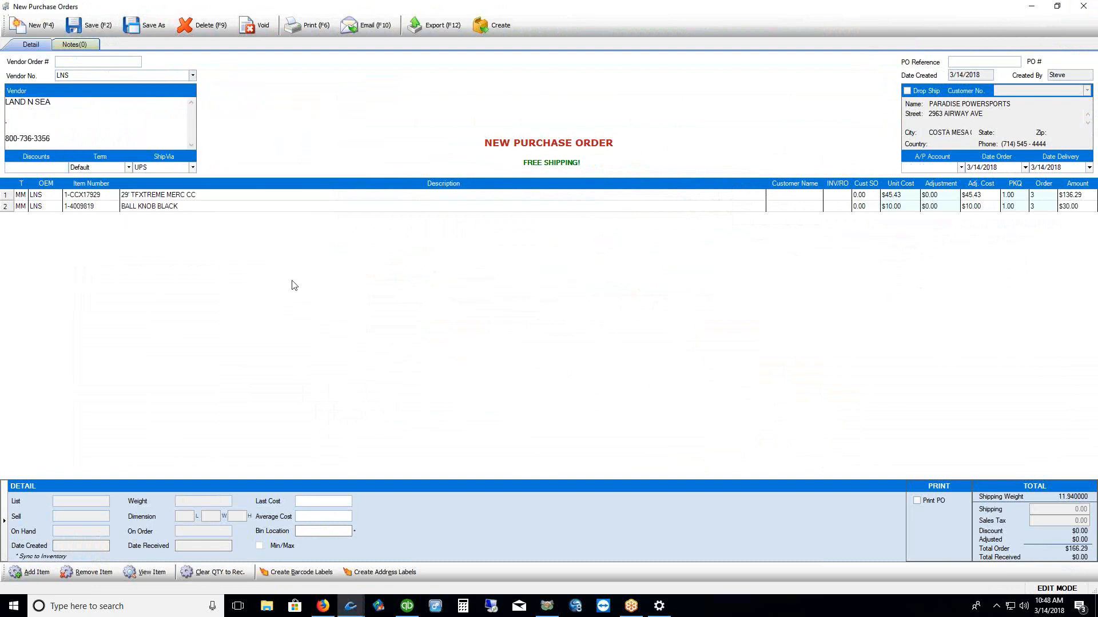
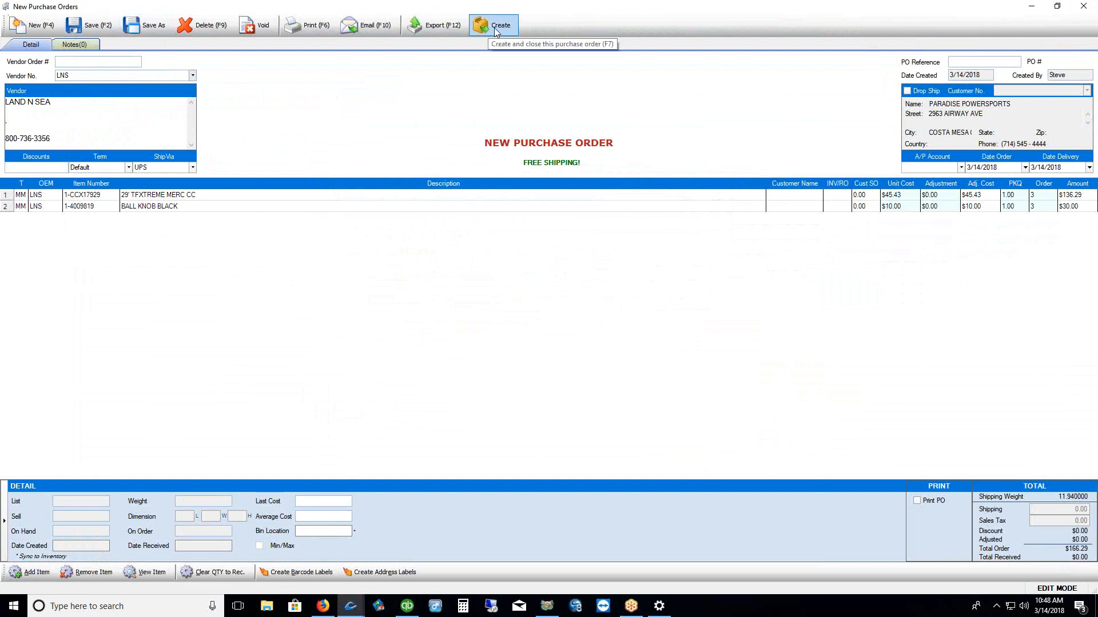
# Save the $166.29 LAND N SEA purchase order, noting the empty PO number field, and close it
pyautogui.click(93, 26)
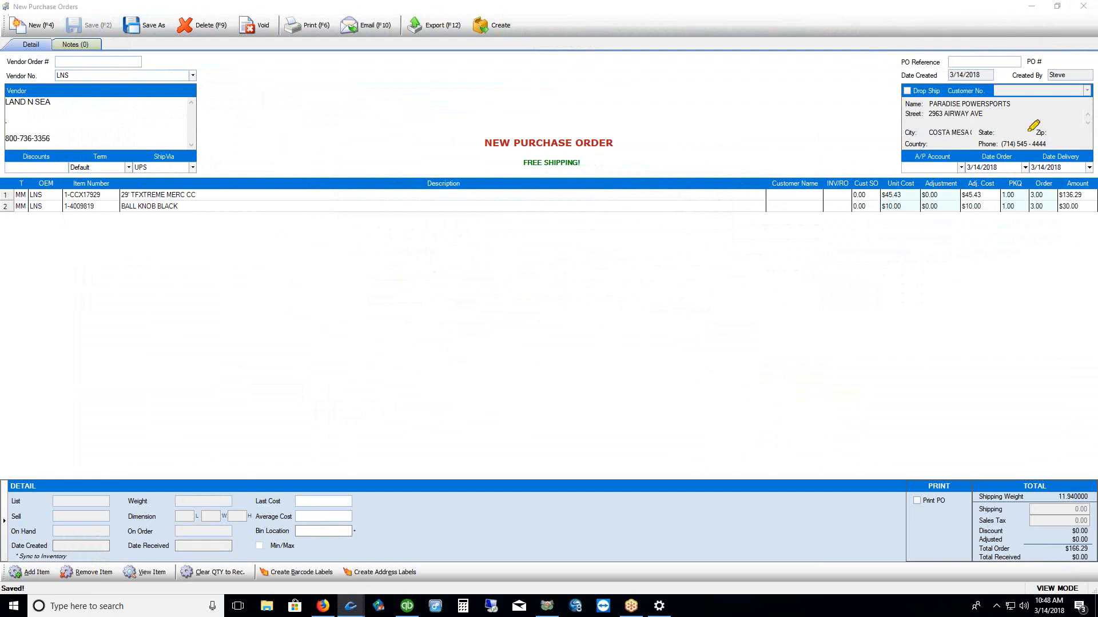
pyautogui.moveTo(1050, 61); pyautogui.dragTo(1091, 61)
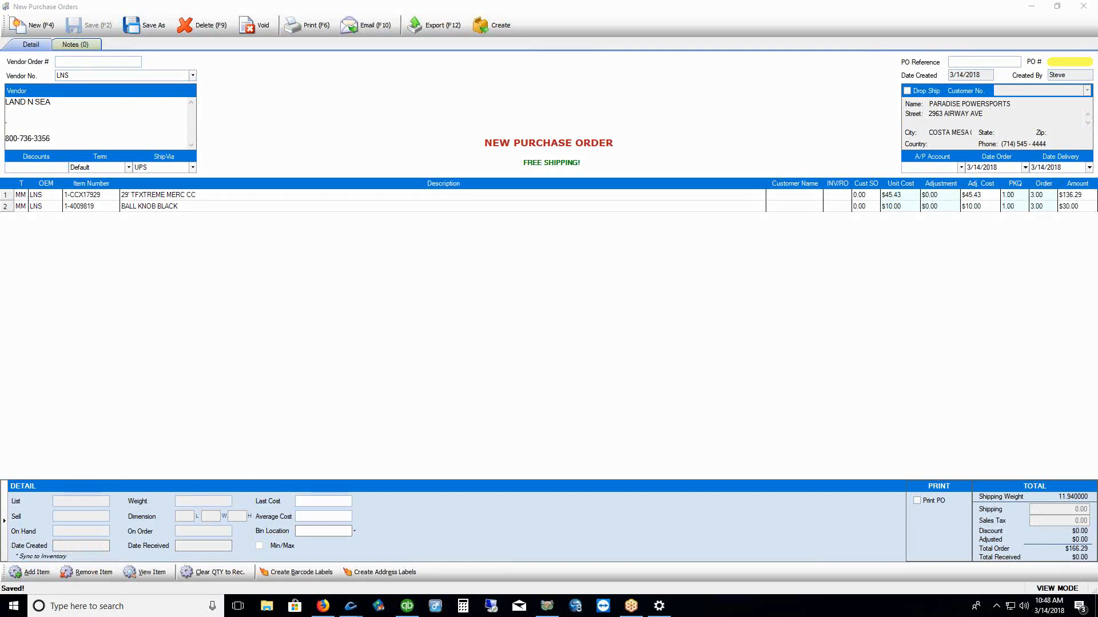
pyautogui.press('Escape')
pyautogui.click(1083, 6)
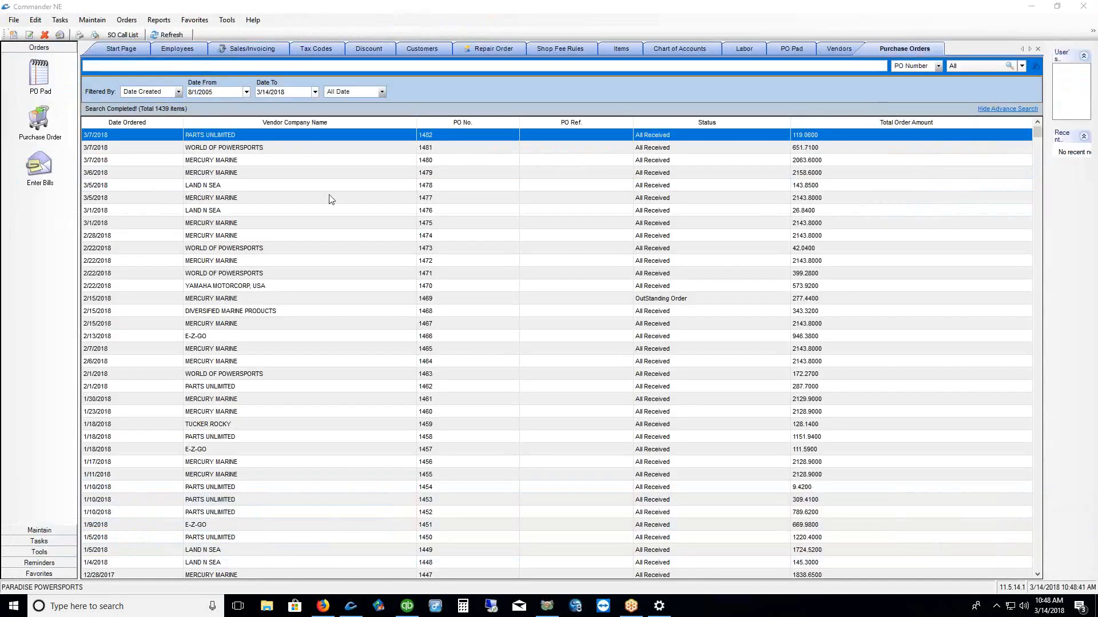
pyautogui.click(125, 23)
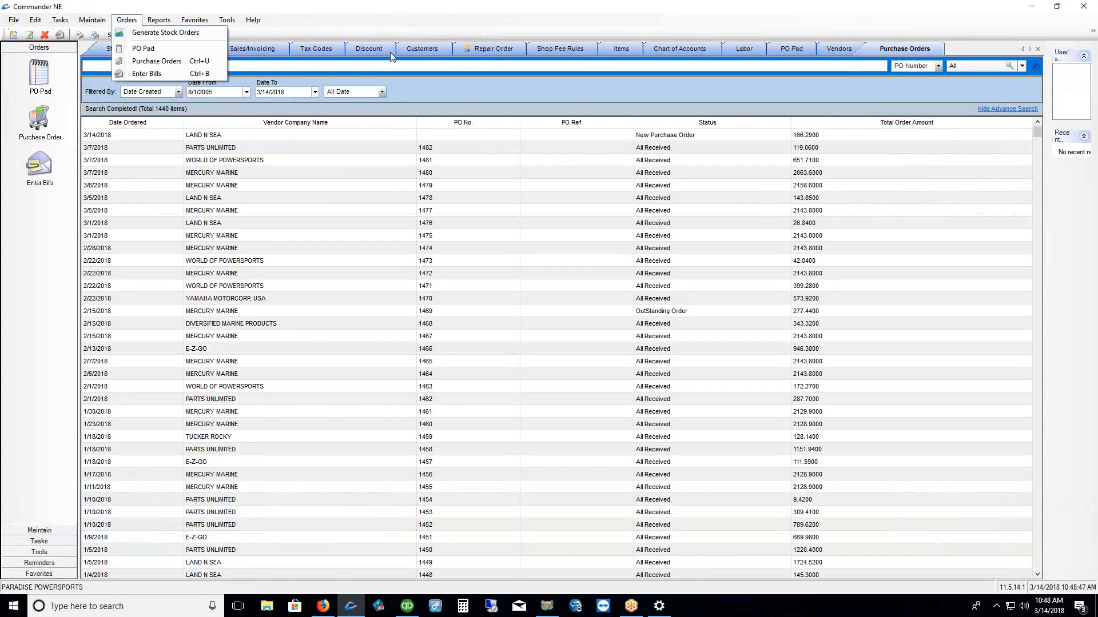
pyautogui.click(401, 21)
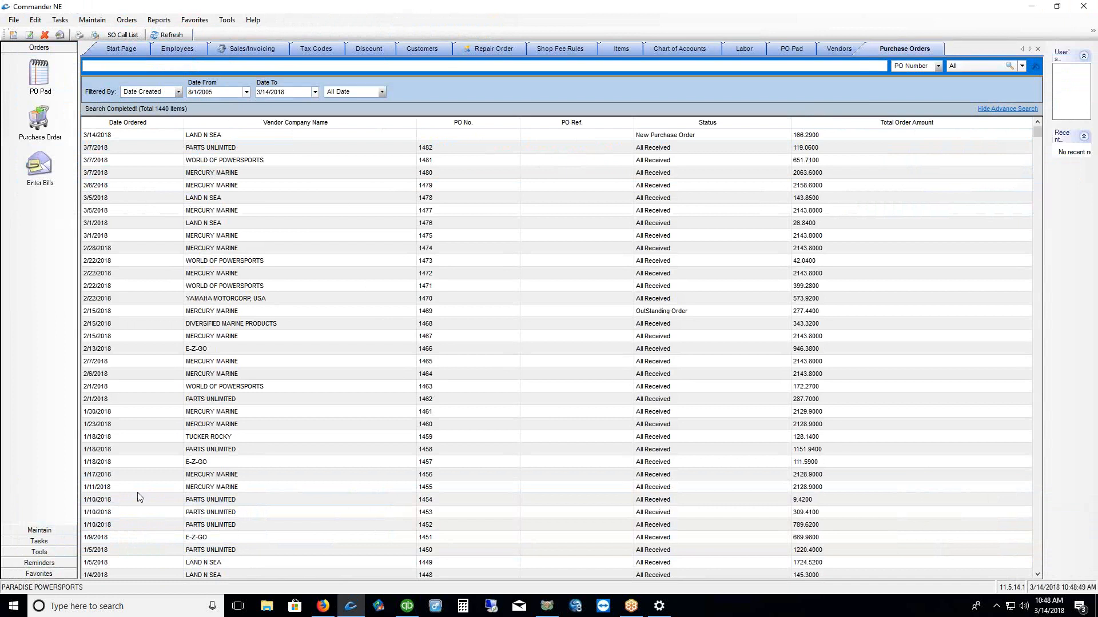
pyautogui.click(48, 577)
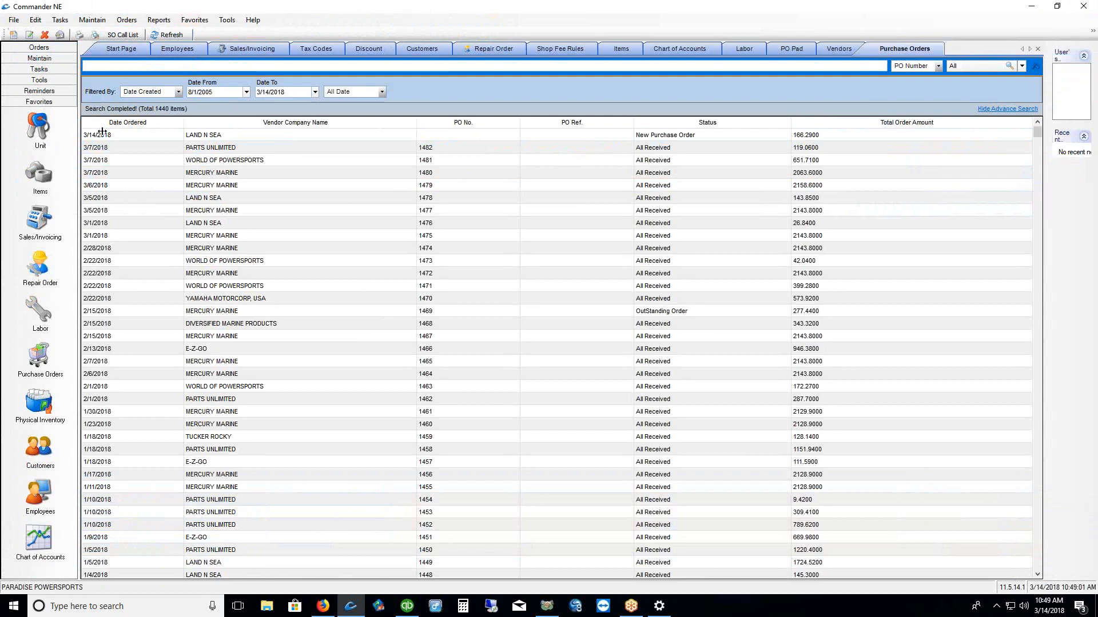
pyautogui.click(39, 48)
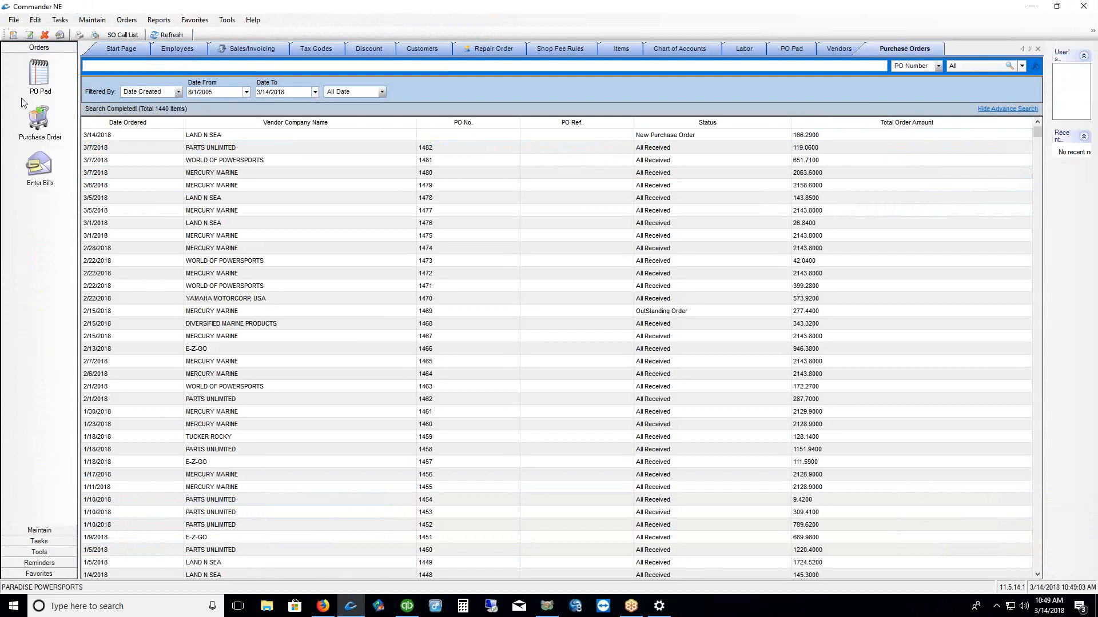
# Open the PO Pad, dismiss the item-deleted message, and view the 010105 differential case details
pyautogui.click(39, 573)
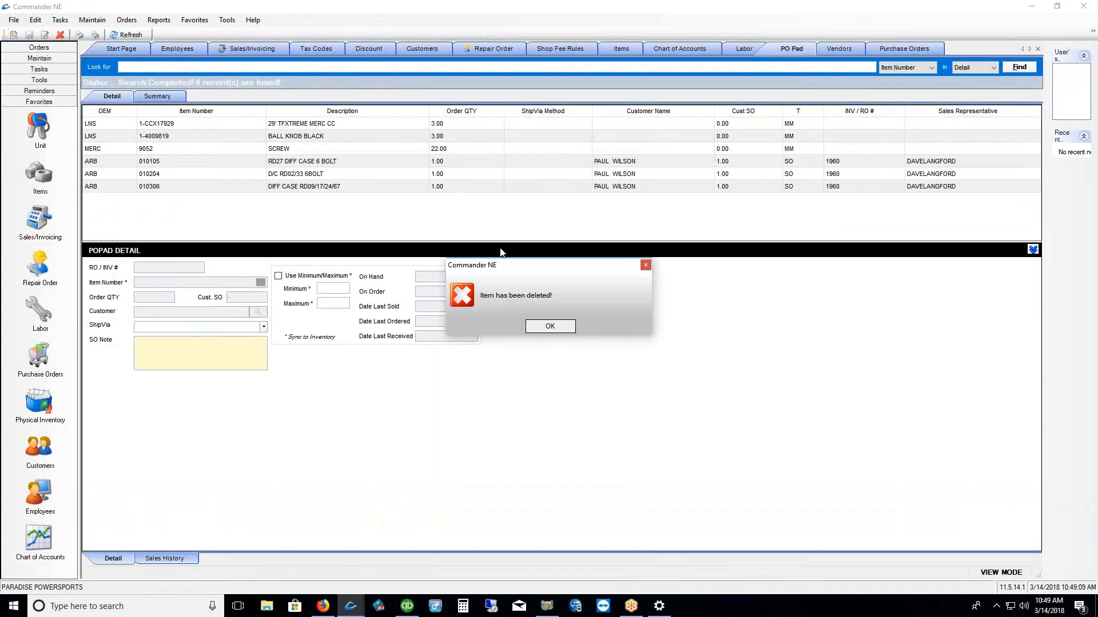
pyautogui.click(561, 326)
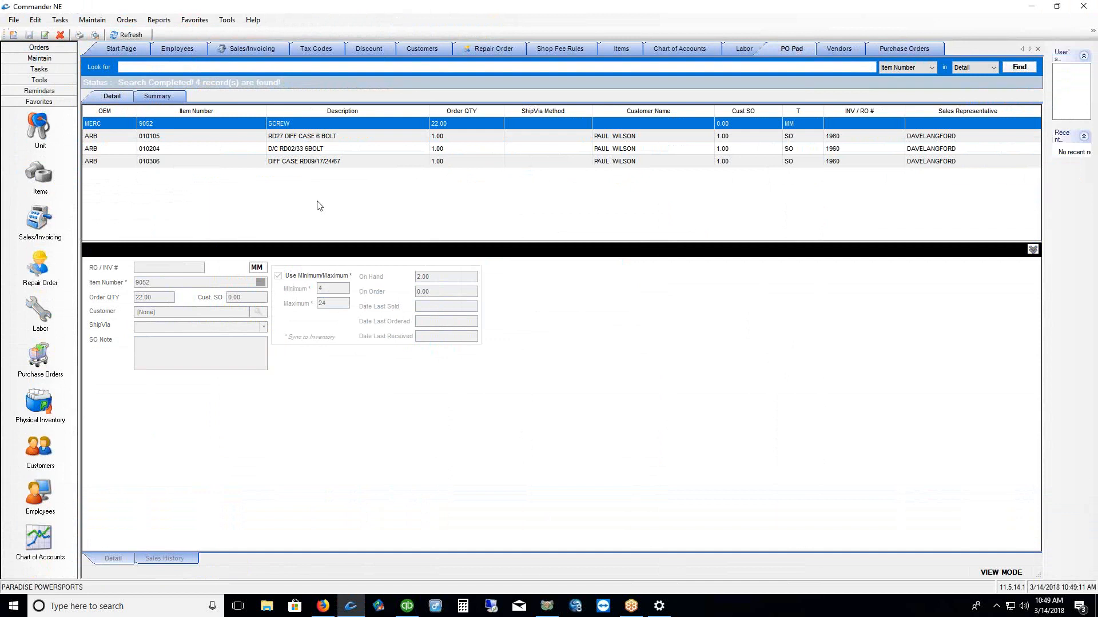
pyautogui.click(352, 138)
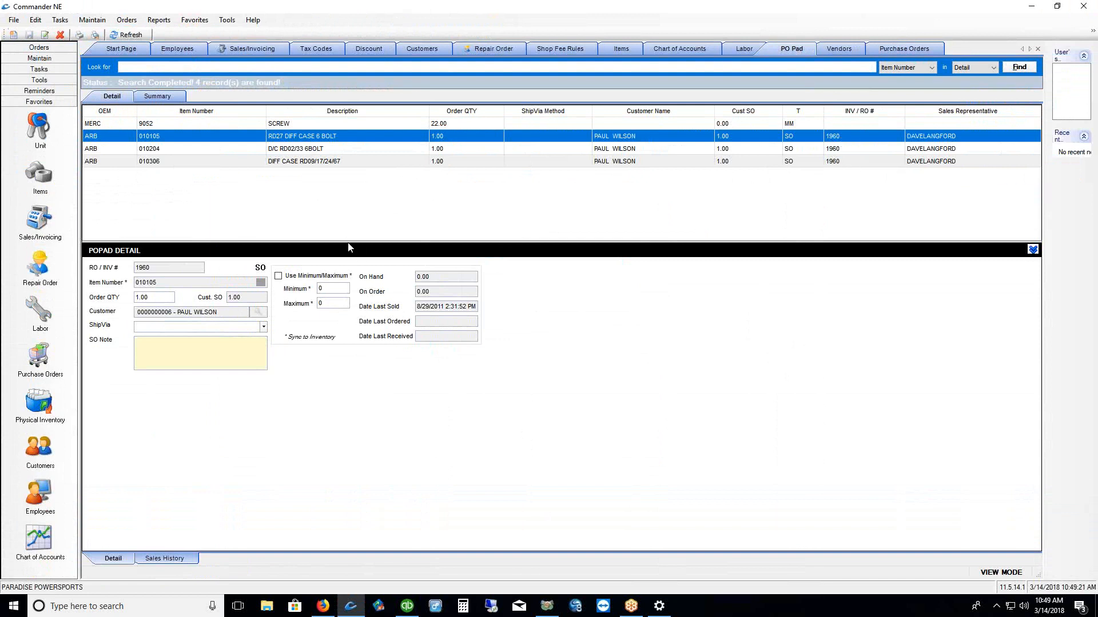
pyautogui.moveTo(421, 240); pyautogui.dragTo(423, 215)
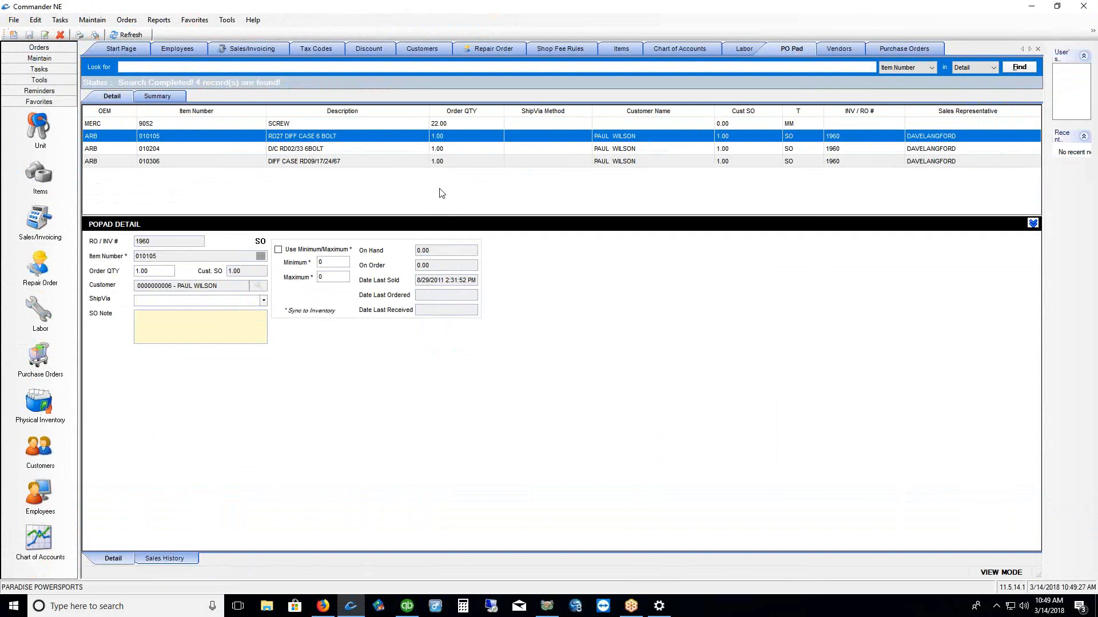
# Try deleting the 010105 item with a user ID, then cancel to keep it
pyautogui.rightClick(445, 139)
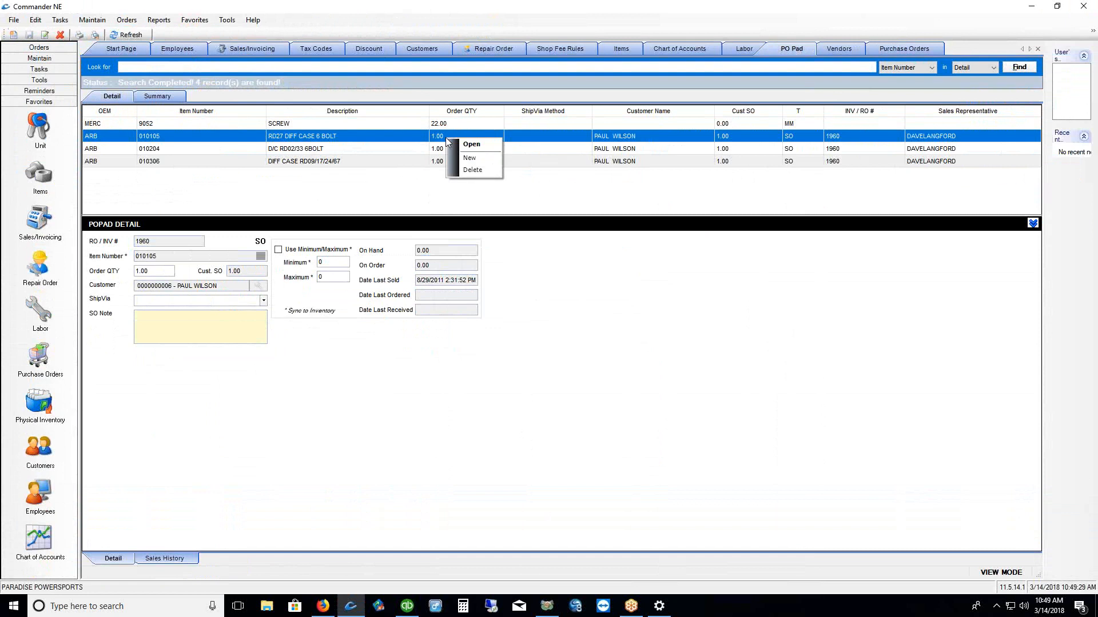
pyautogui.click(461, 171)
pyautogui.write('**')
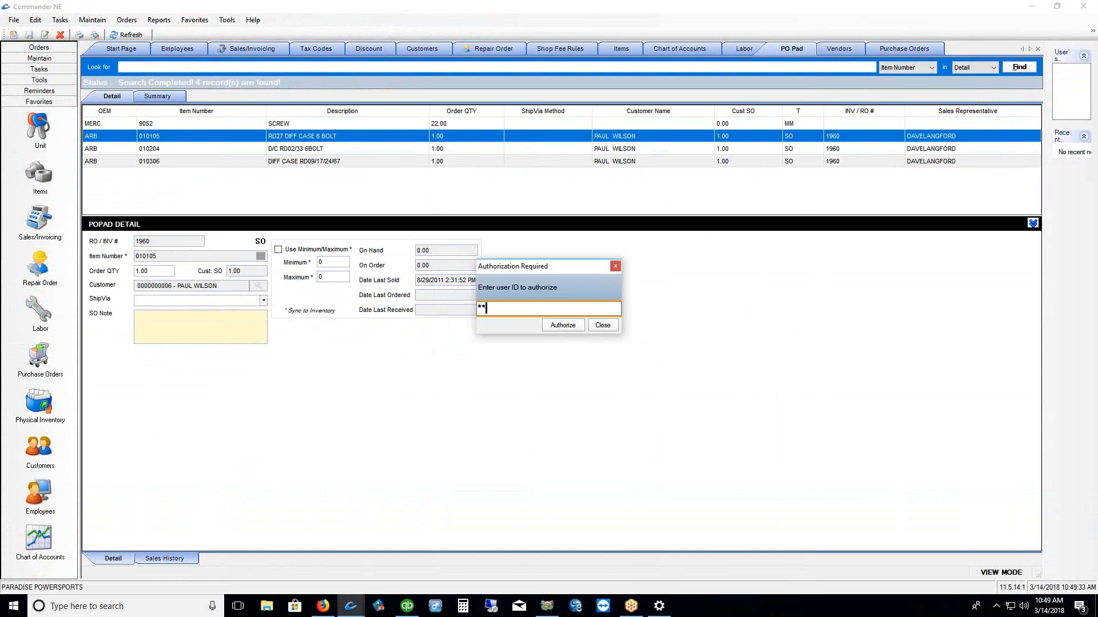
pyautogui.press('Return')
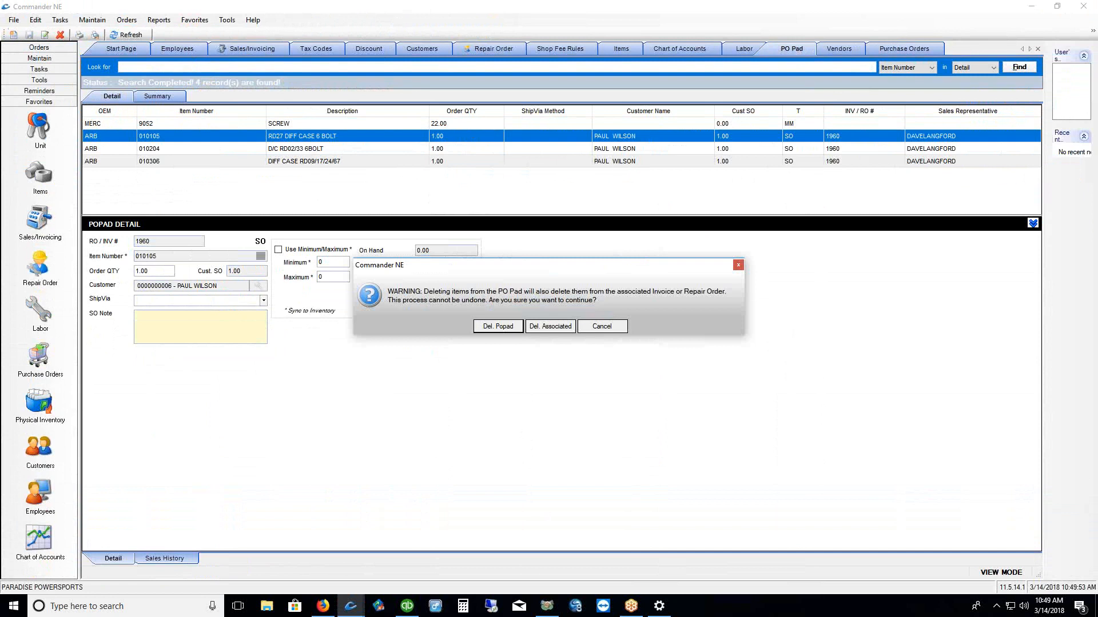
pyautogui.click(595, 328)
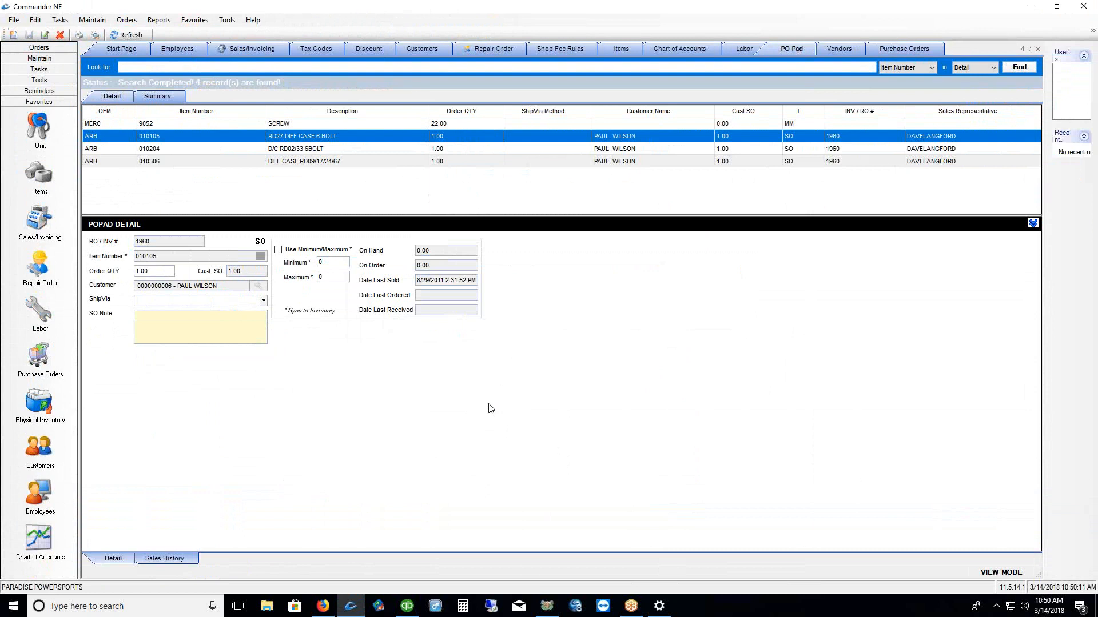
# Start a new repair order for customer Wilson's Paradise Marine, found by searching WILS
pyautogui.click(39, 273)
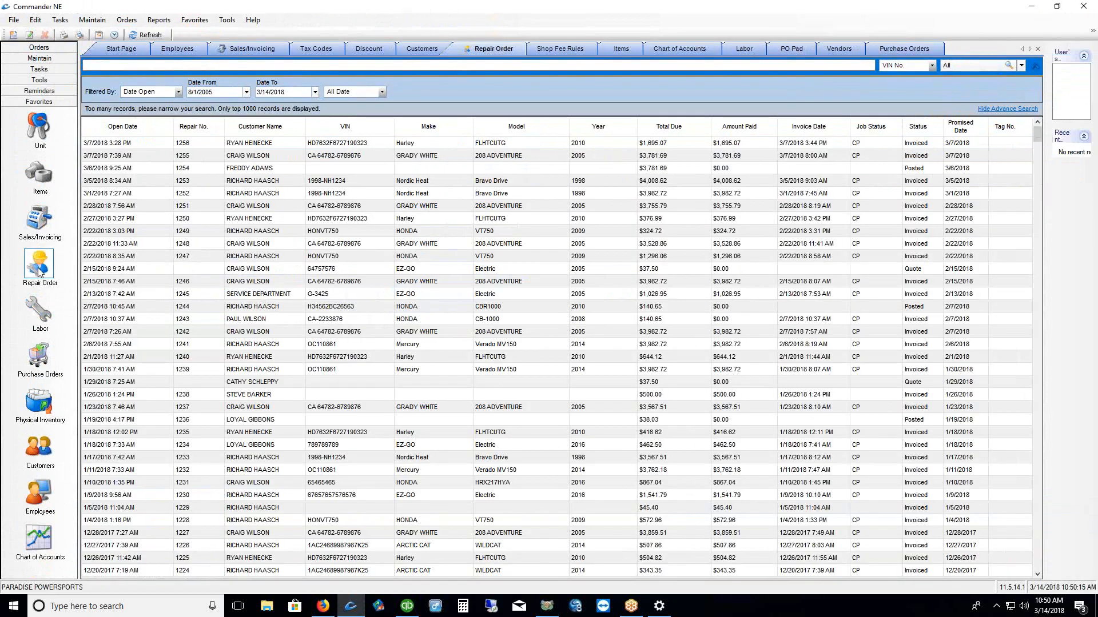
pyautogui.rightClick(443, 203)
pyautogui.click(458, 226)
pyautogui.click(198, 74)
pyautogui.write('WILS')
pyautogui.press('Return')
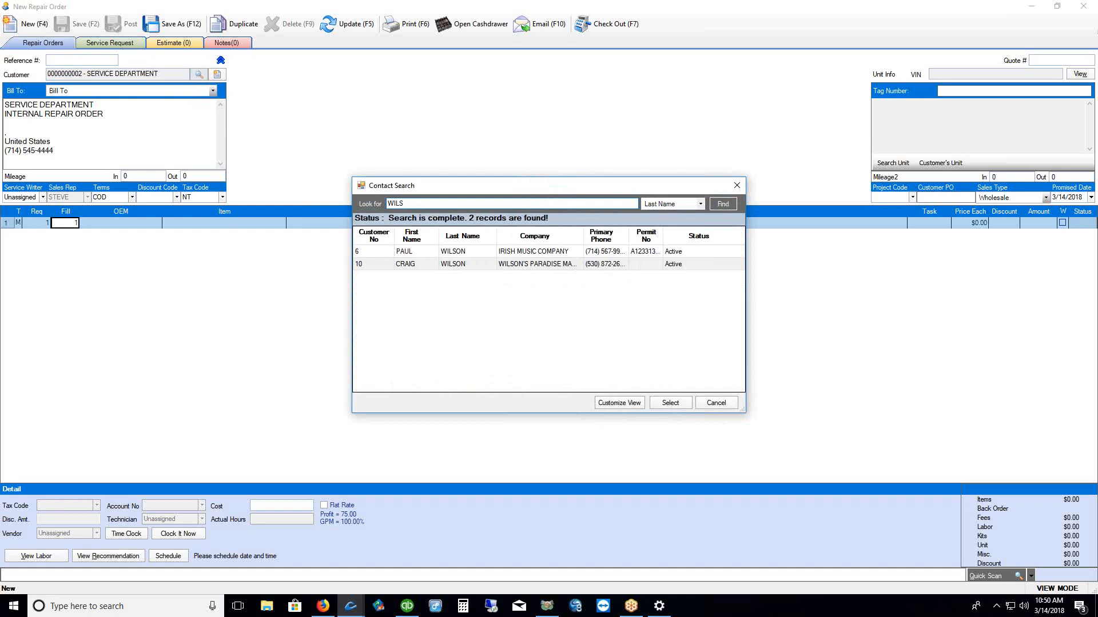
pyautogui.click(464, 266)
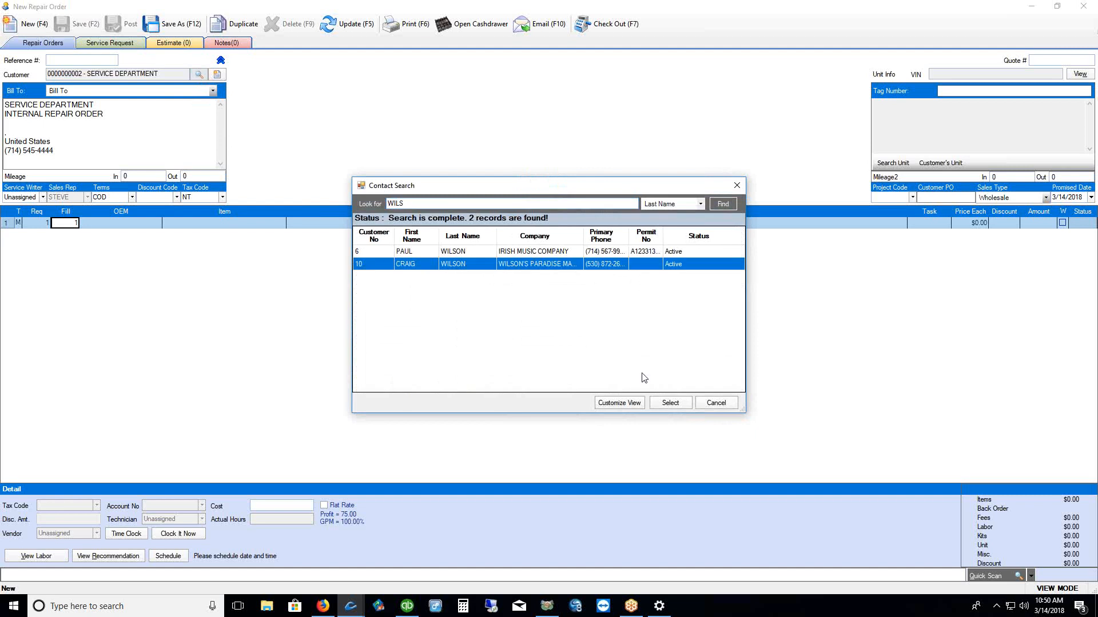
pyautogui.click(670, 404)
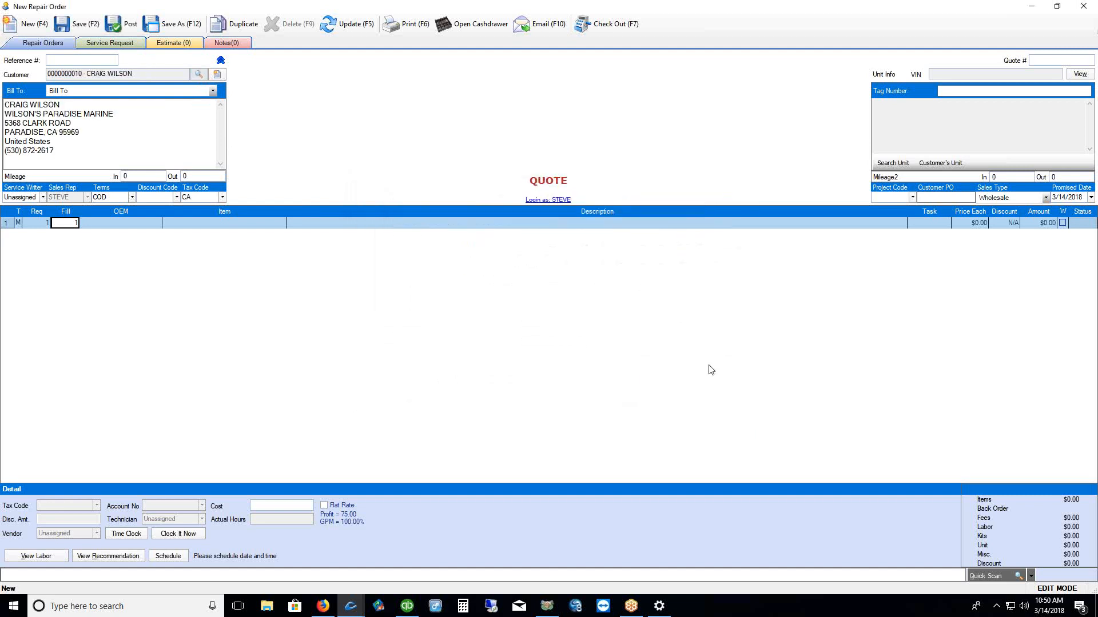
# Browse the unit search filtered to the customer's own units, then close it
pyautogui.click(895, 164)
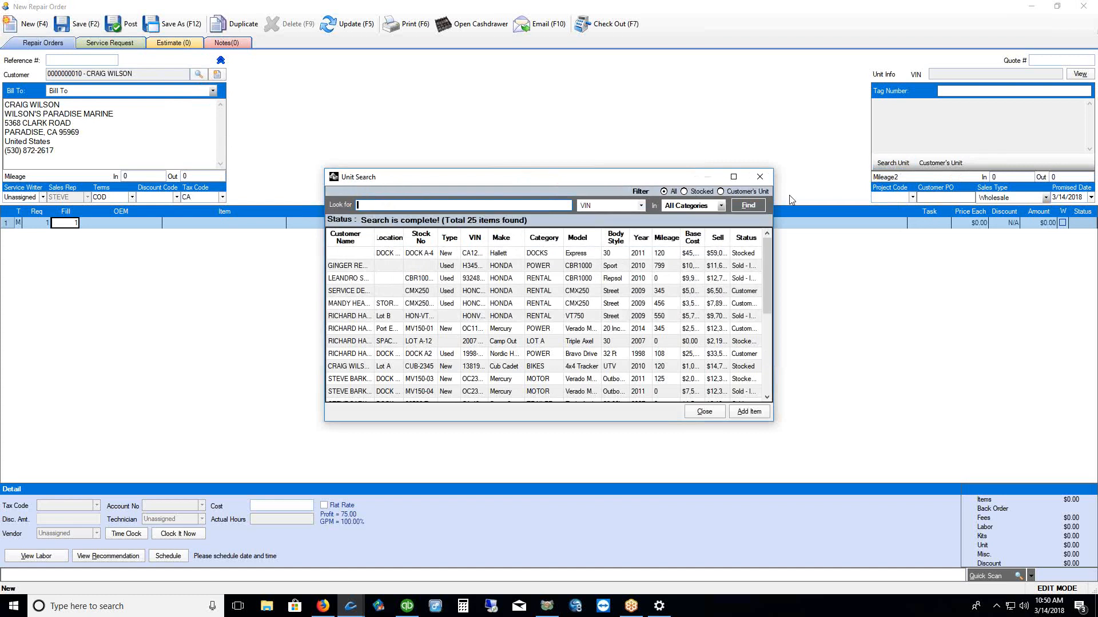
pyautogui.click(747, 191)
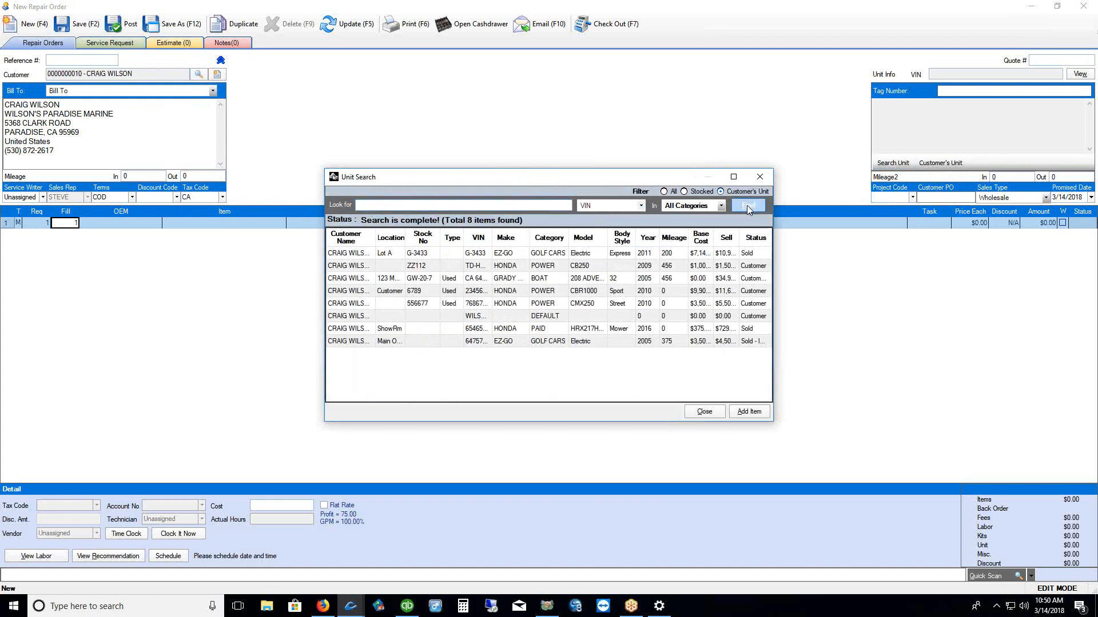
pyautogui.moveTo(588, 181); pyautogui.dragTo(568, 125)
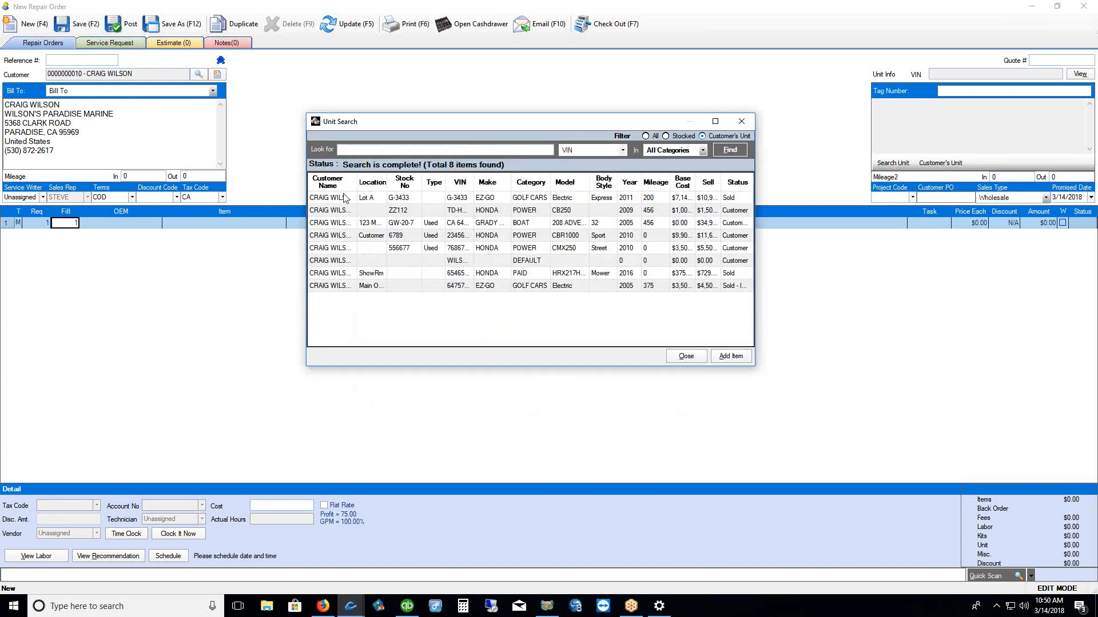
pyautogui.moveTo(356, 184); pyautogui.dragTo(372, 185)
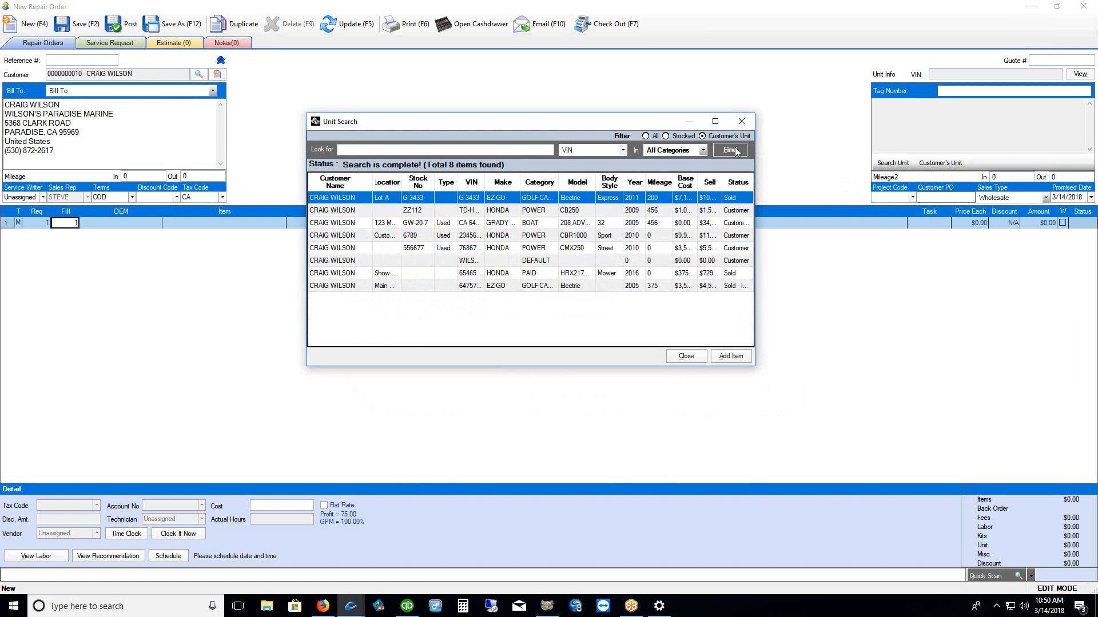
pyautogui.click(742, 121)
# Review the Add New unit form's fields, then close everything without saving the quote
pyautogui.click(959, 165)
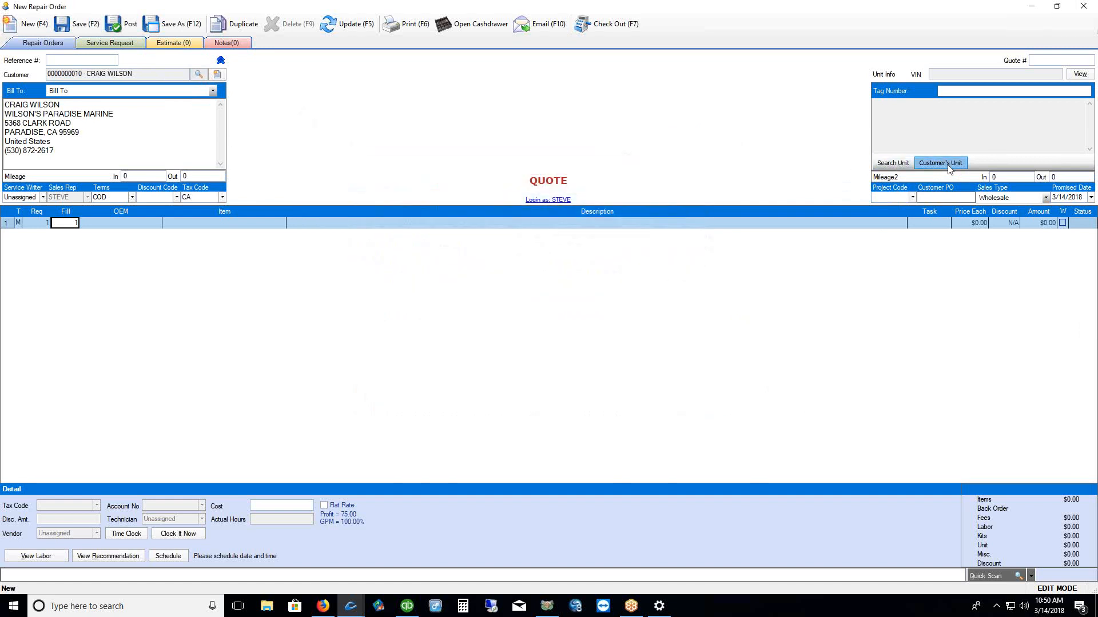
pyautogui.click(475, 377)
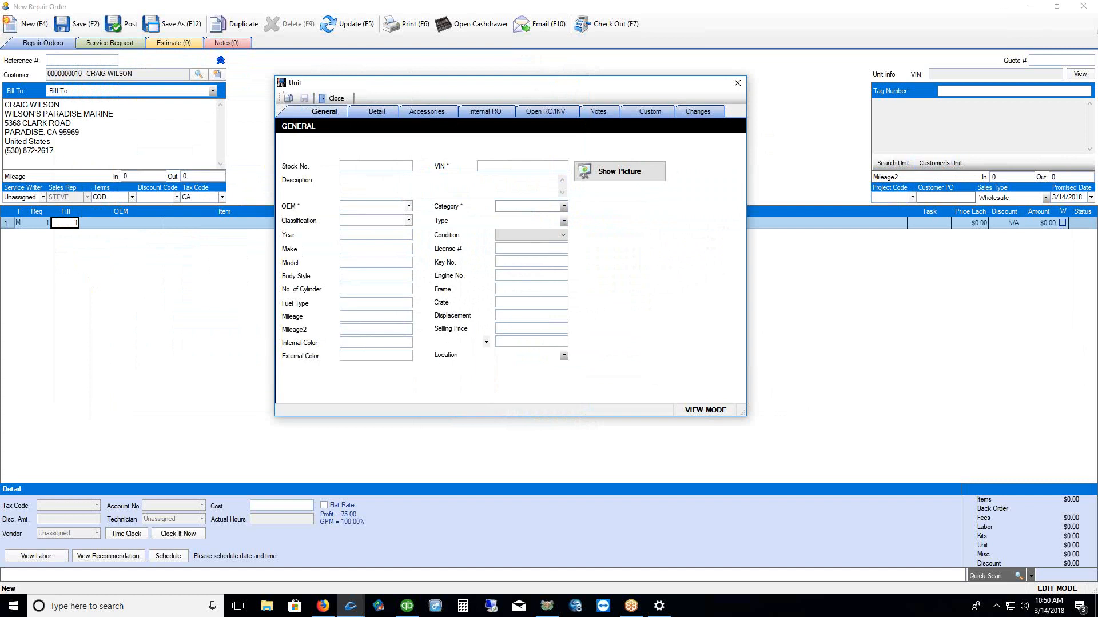
pyautogui.moveTo(423, 216); pyautogui.dragTo(427, 341)
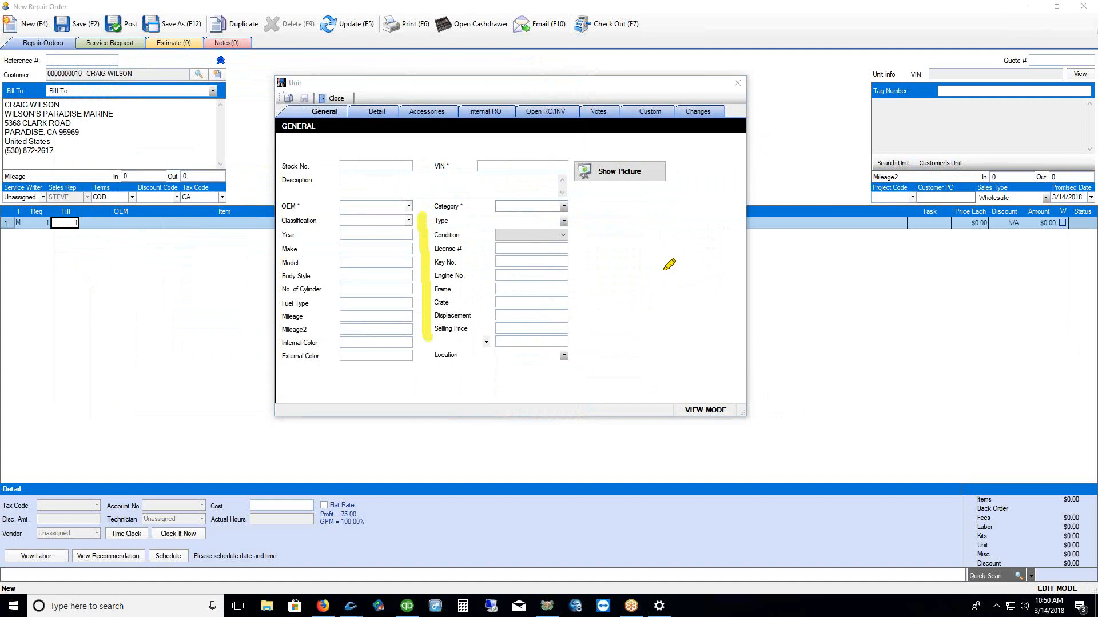
pyautogui.moveTo(277, 303); pyautogui.dragTo(276, 338)
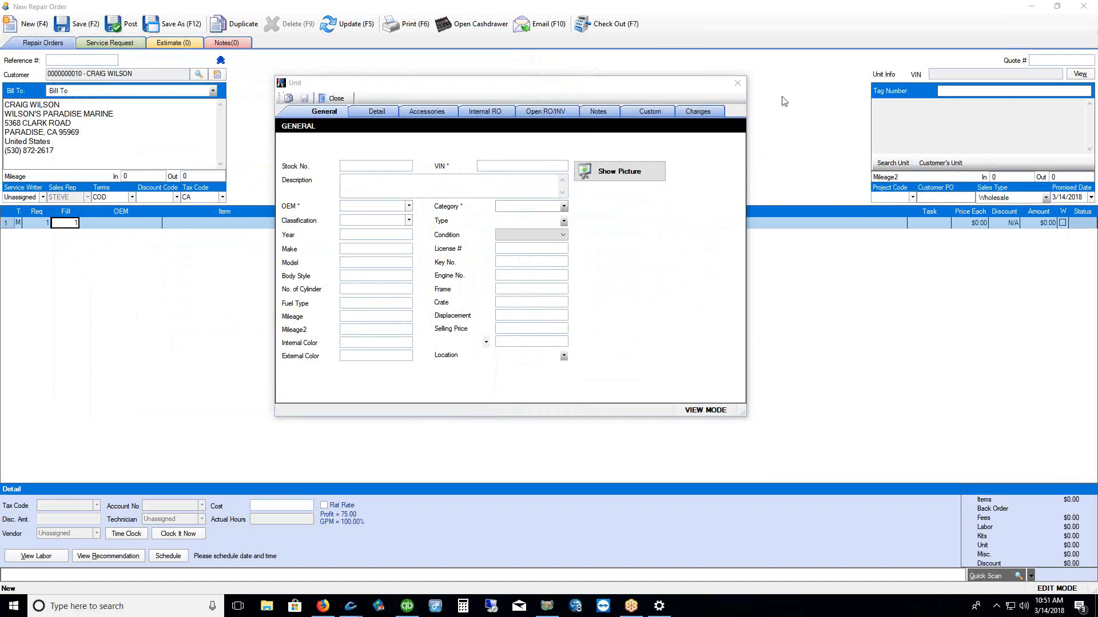
pyautogui.click(737, 83)
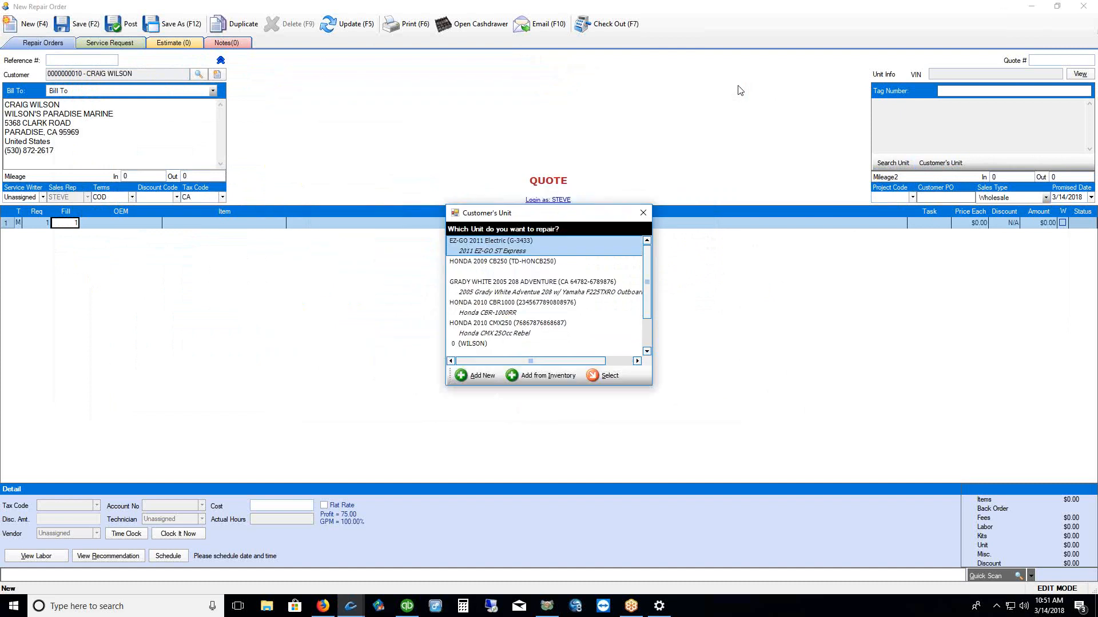
pyautogui.click(643, 212)
pyautogui.click(1032, 11)
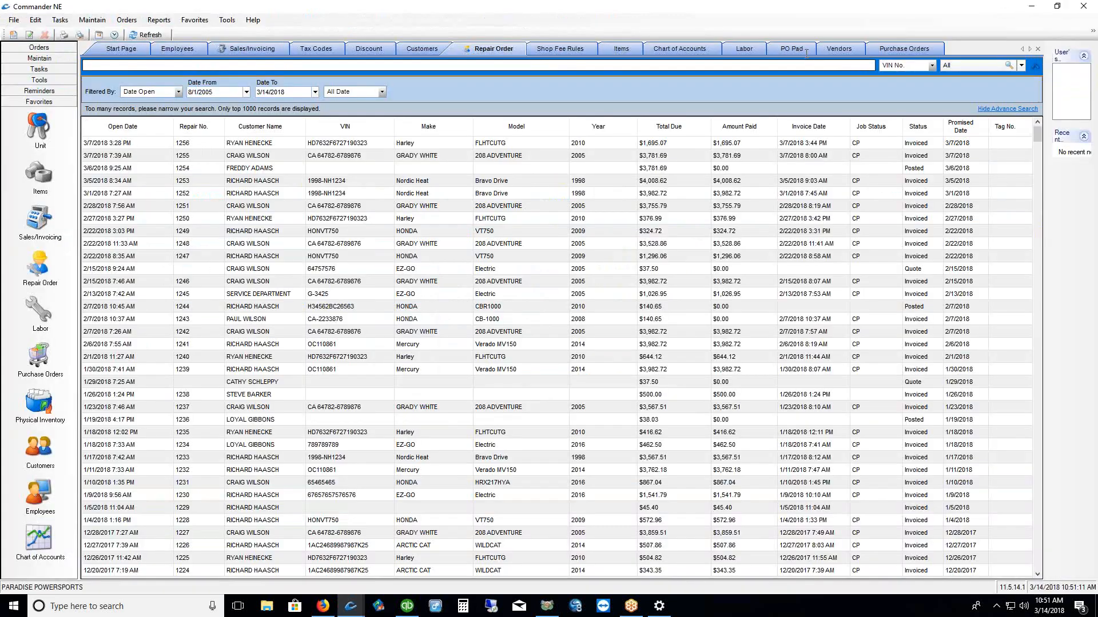
# In Inventory > Unit preferences, switch field labels to Marine and rename Unit Name to Boats
pyautogui.click(93, 21)
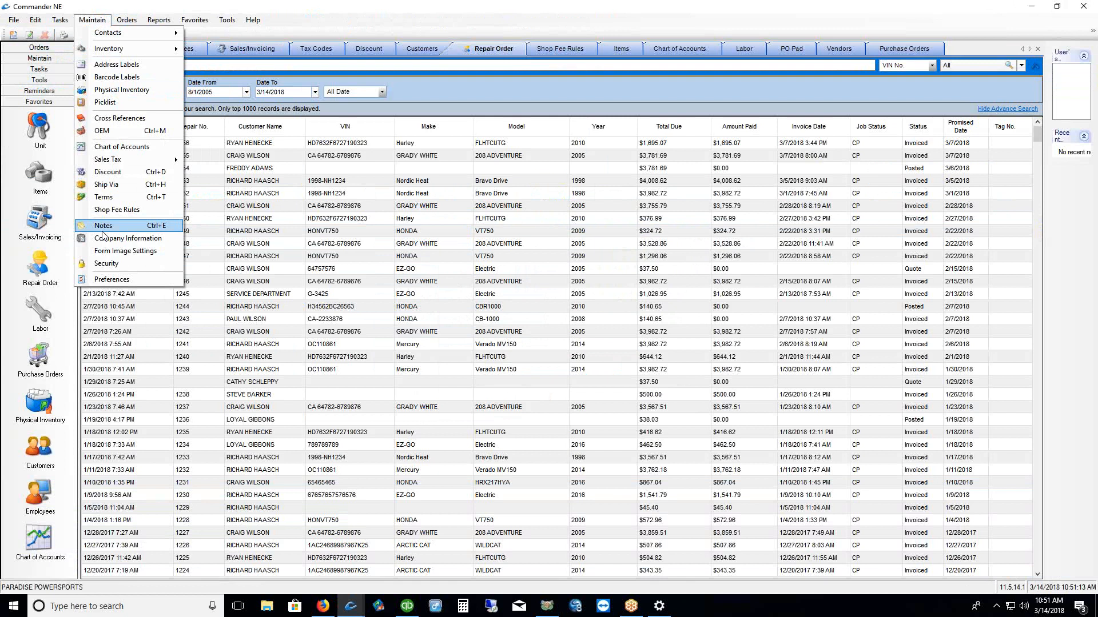
pyautogui.click(106, 280)
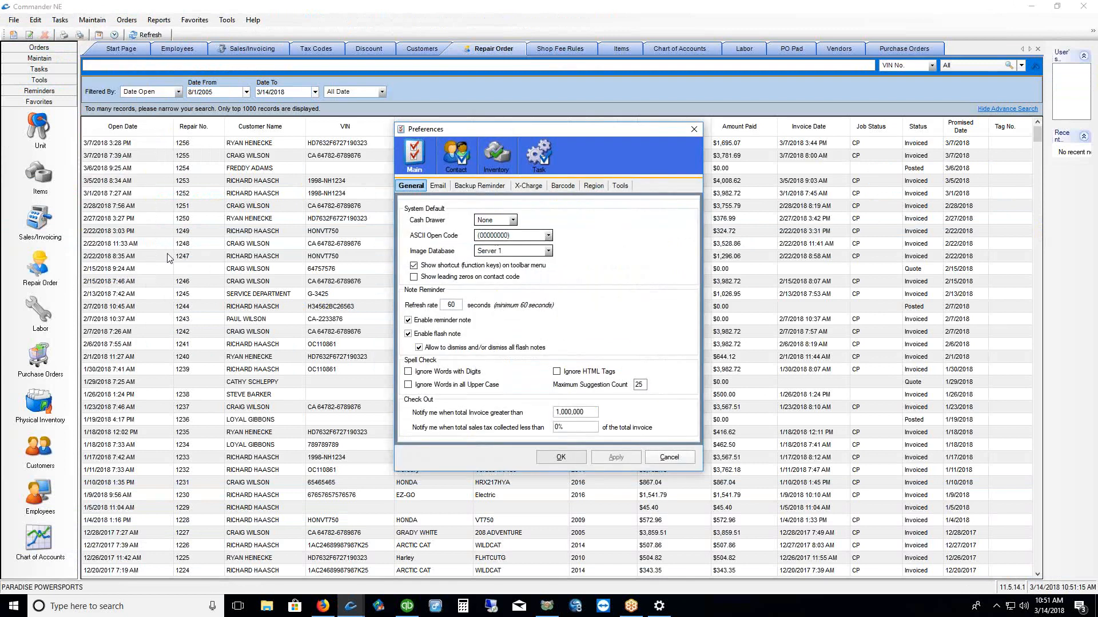
pyautogui.click(503, 161)
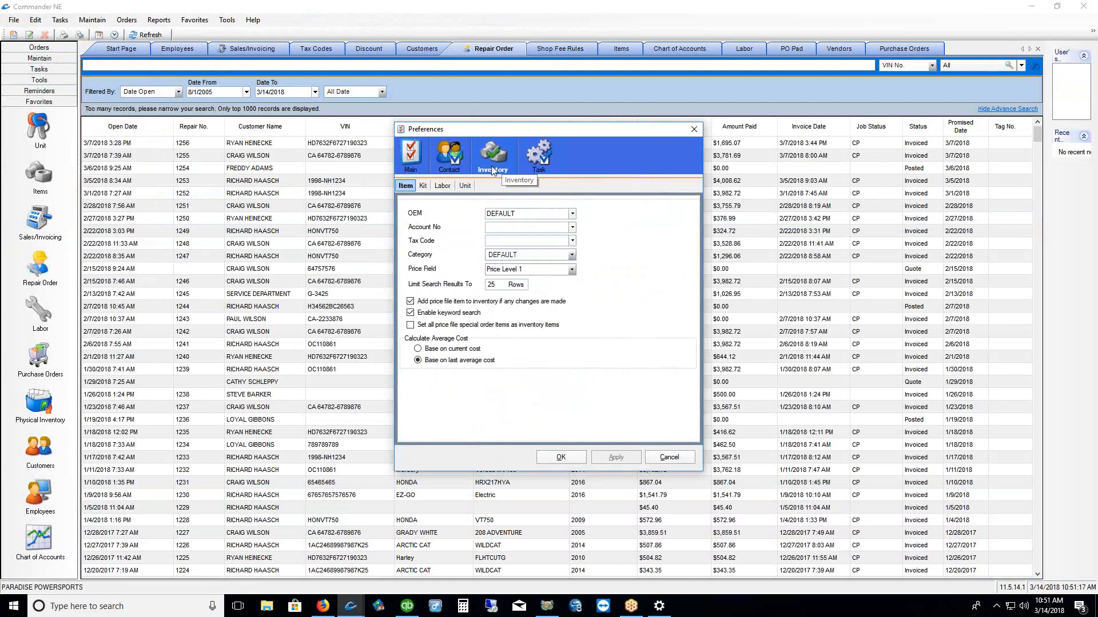
pyautogui.click(470, 189)
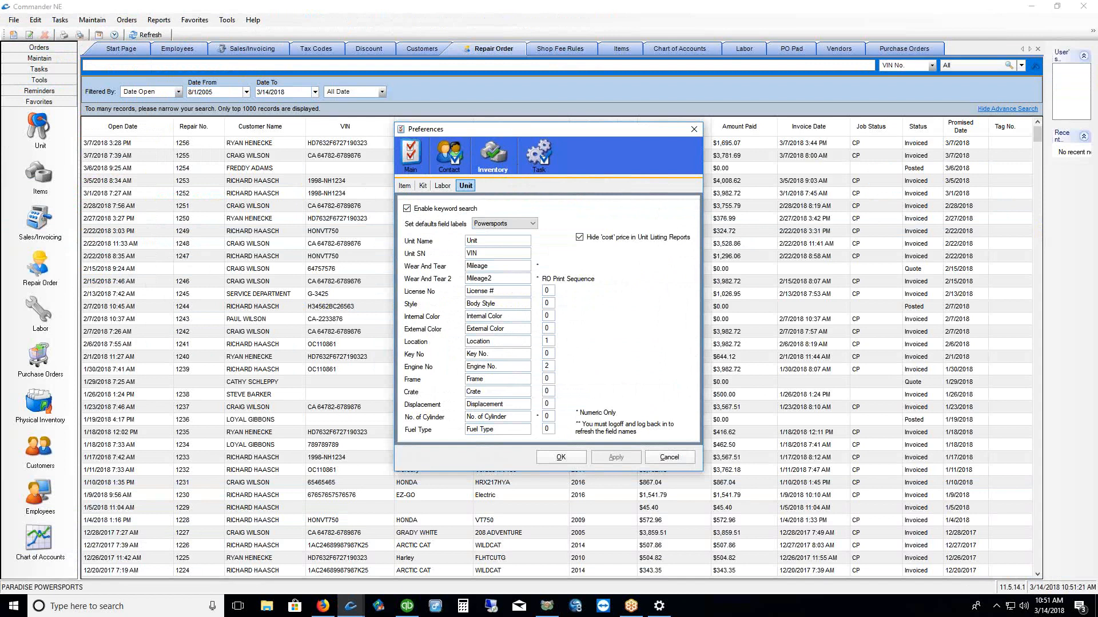
pyautogui.moveTo(472, 232); pyautogui.dragTo(504, 229)
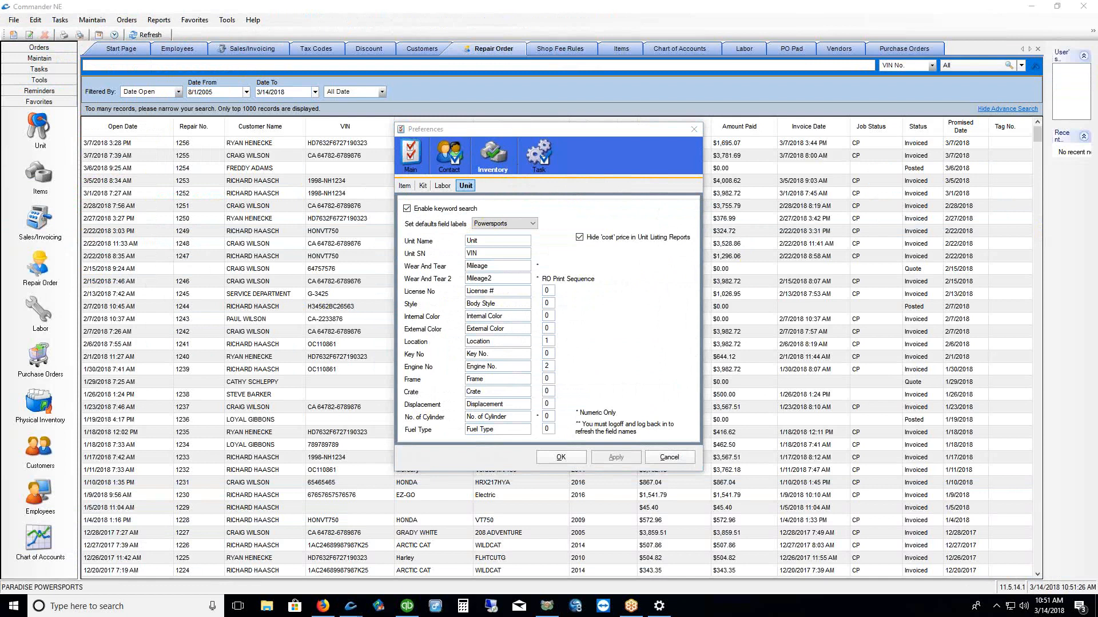
pyautogui.click(532, 224)
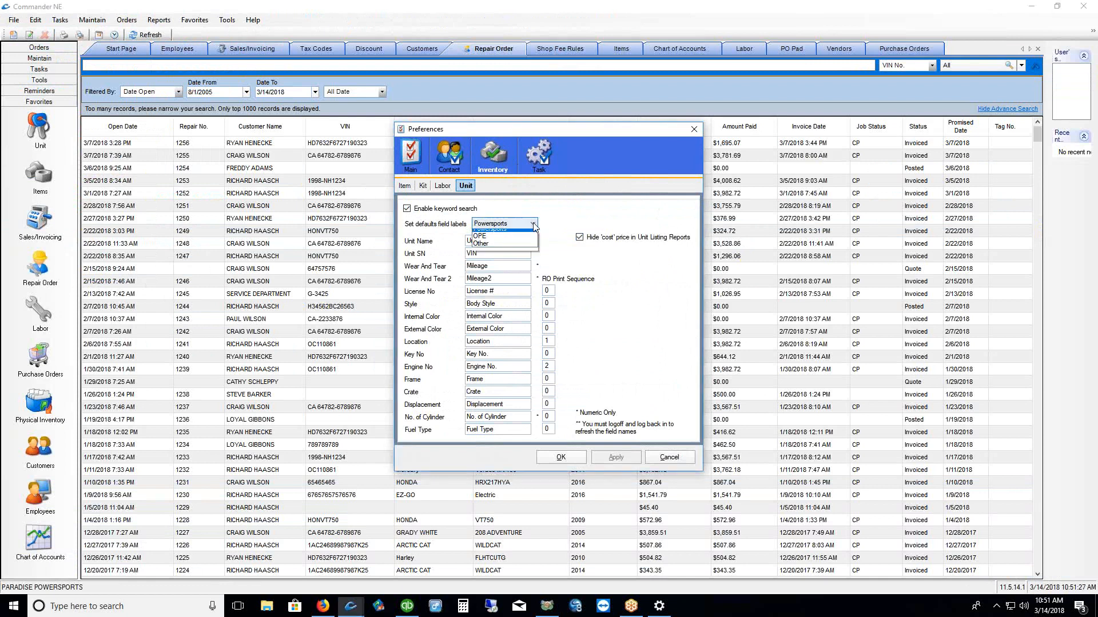
pyautogui.click(525, 242)
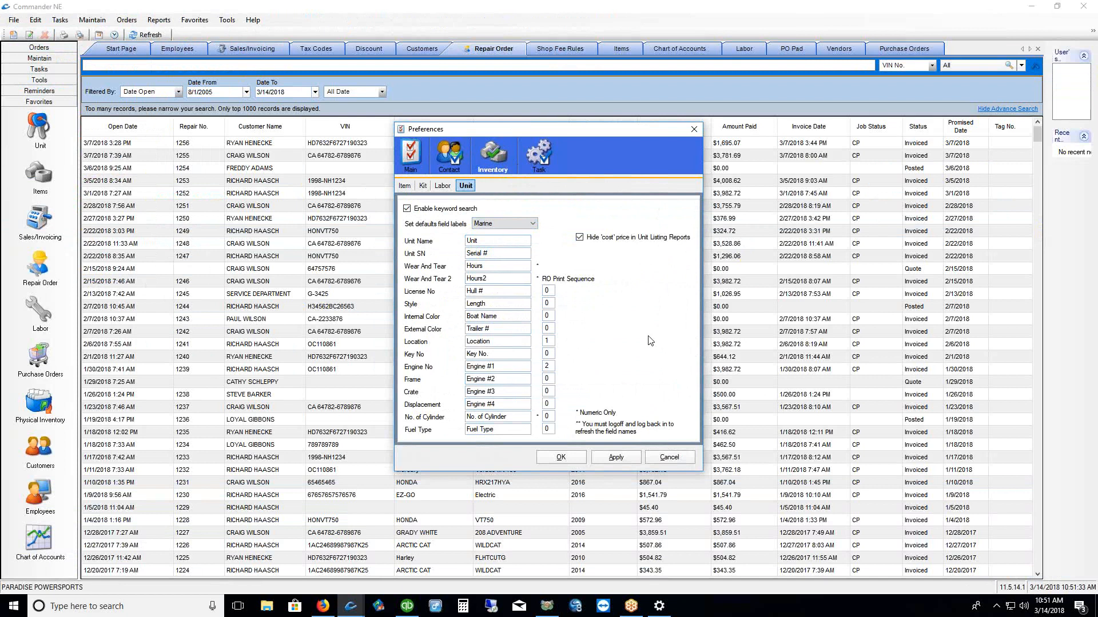
pyautogui.doubleClick(489, 241)
pyautogui.write('Boats')
pyautogui.click(616, 458)
pyautogui.click(560, 458)
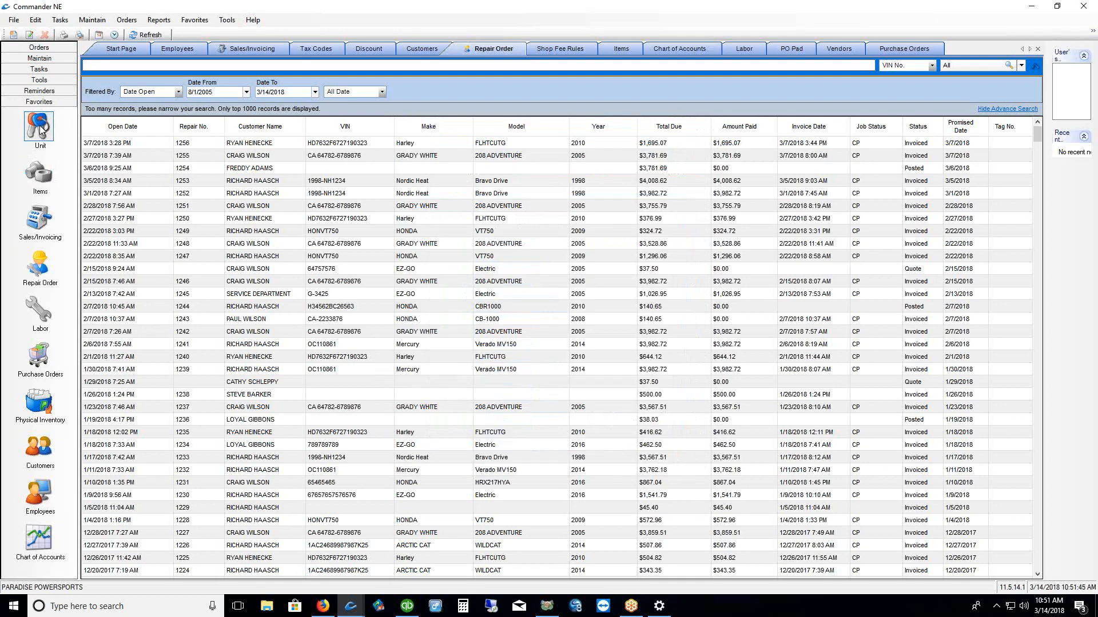
# Review a boat in the Boats inventory, then return to repair orders with 1250 selected
pyautogui.click(360, 233)
pyautogui.keyDown('shift'); pyautogui.click(314, 218); pyautogui.keyUp('shift')
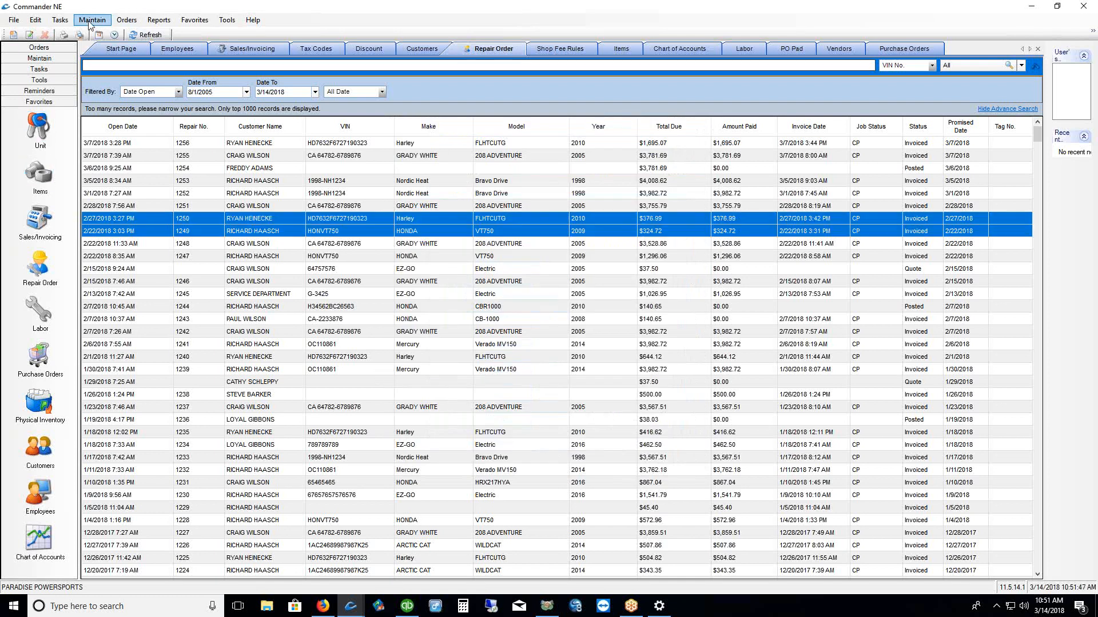
pyautogui.click(93, 19)
pyautogui.moveTo(98, 49)
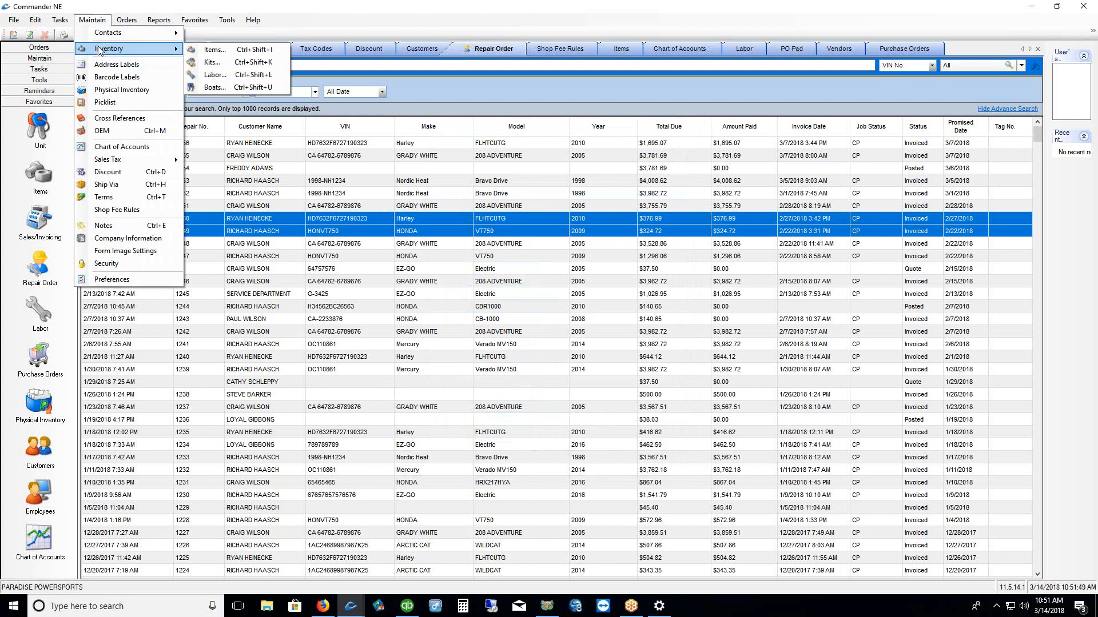
pyautogui.click(223, 90)
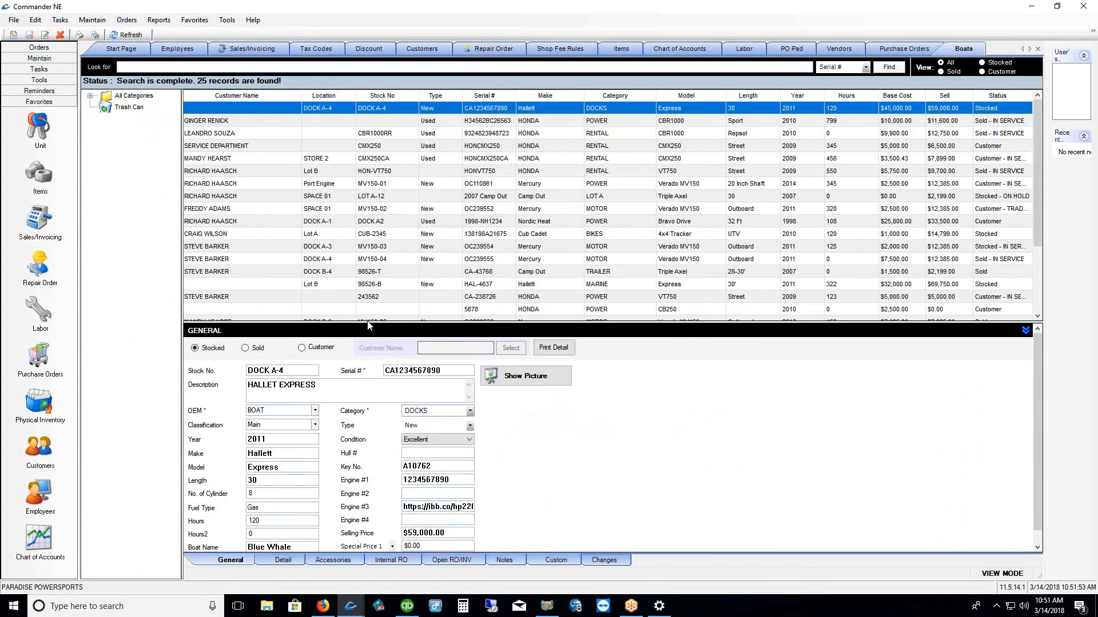
pyautogui.moveTo(367, 326); pyautogui.dragTo(372, 180)
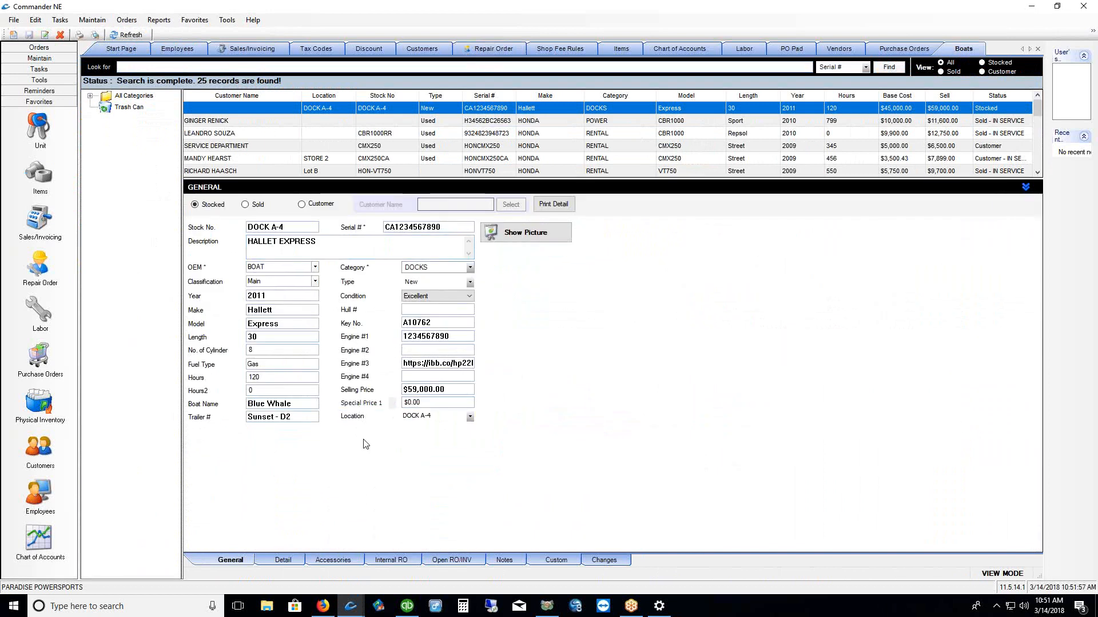
pyautogui.click(39, 265)
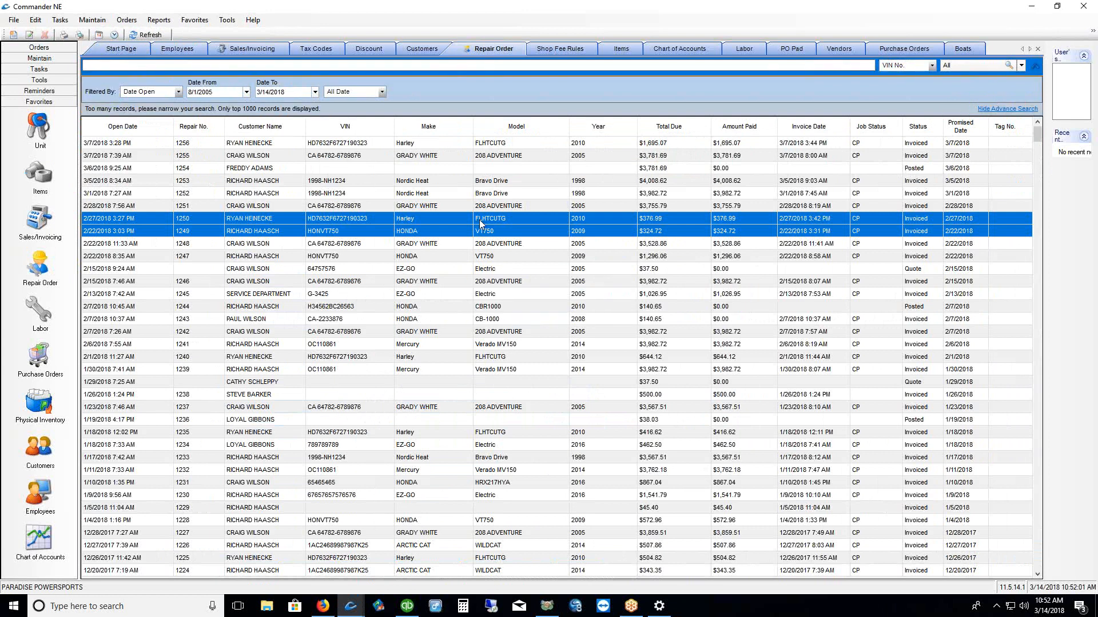
pyautogui.click(419, 220)
# On the new repair order, open a blank boat Unit form, moved aside to show the billing address
pyautogui.moveTo(351, 607)
pyautogui.click(391, 566)
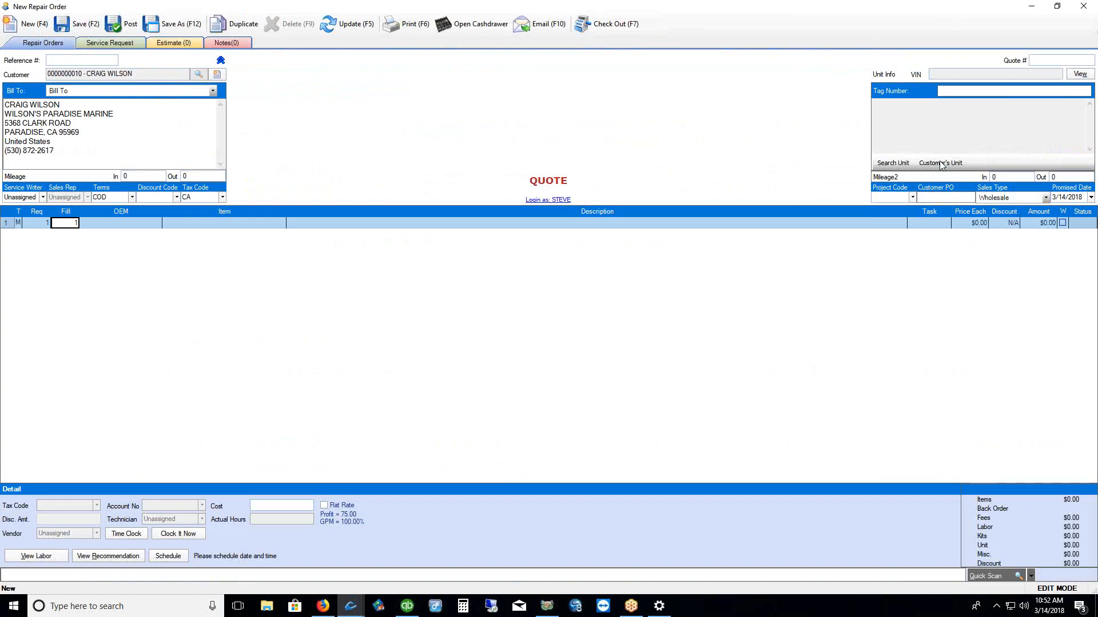
pyautogui.click(940, 163)
pyautogui.click(475, 382)
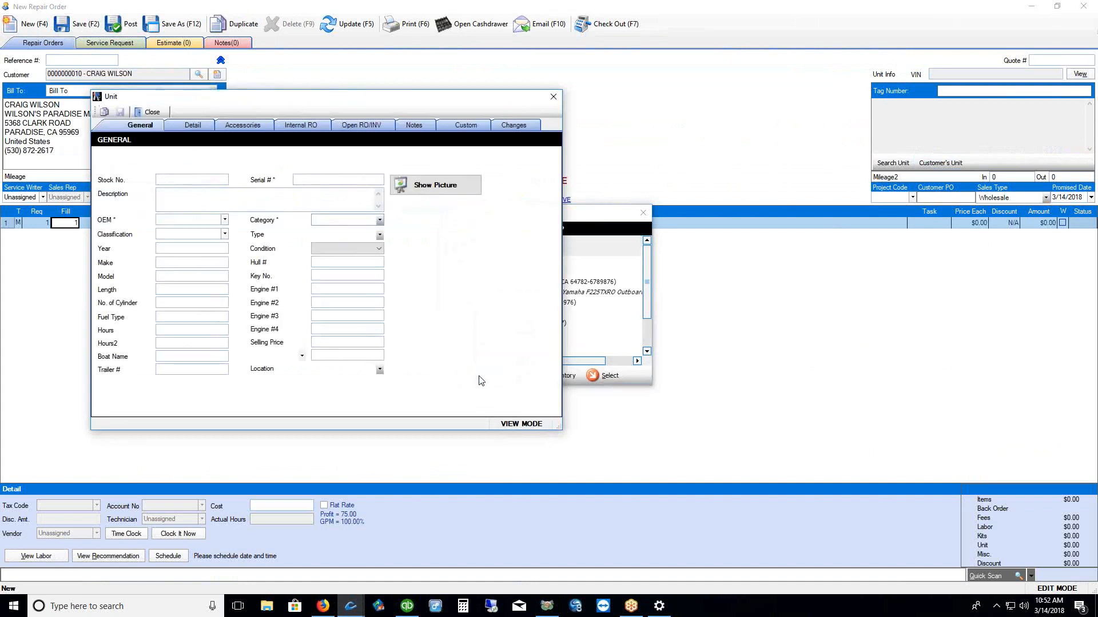
pyautogui.moveTo(365, 103); pyautogui.dragTo(550, 101)
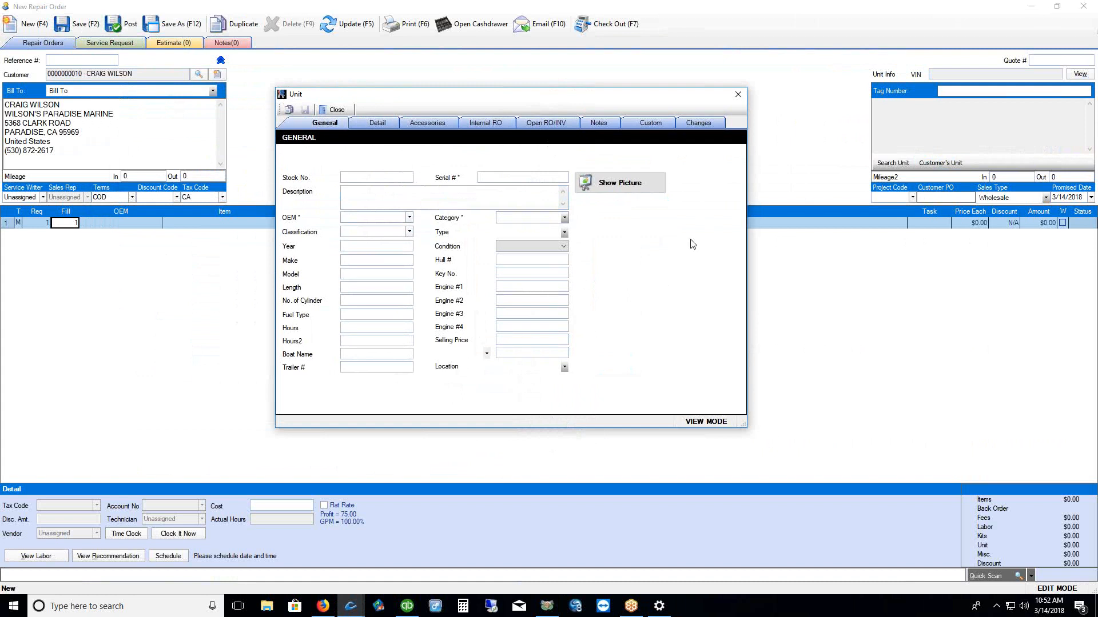
# Add the customer's GW-20-7 GRADY WHITE boat to the quote from Search Unit
pyautogui.click(738, 95)
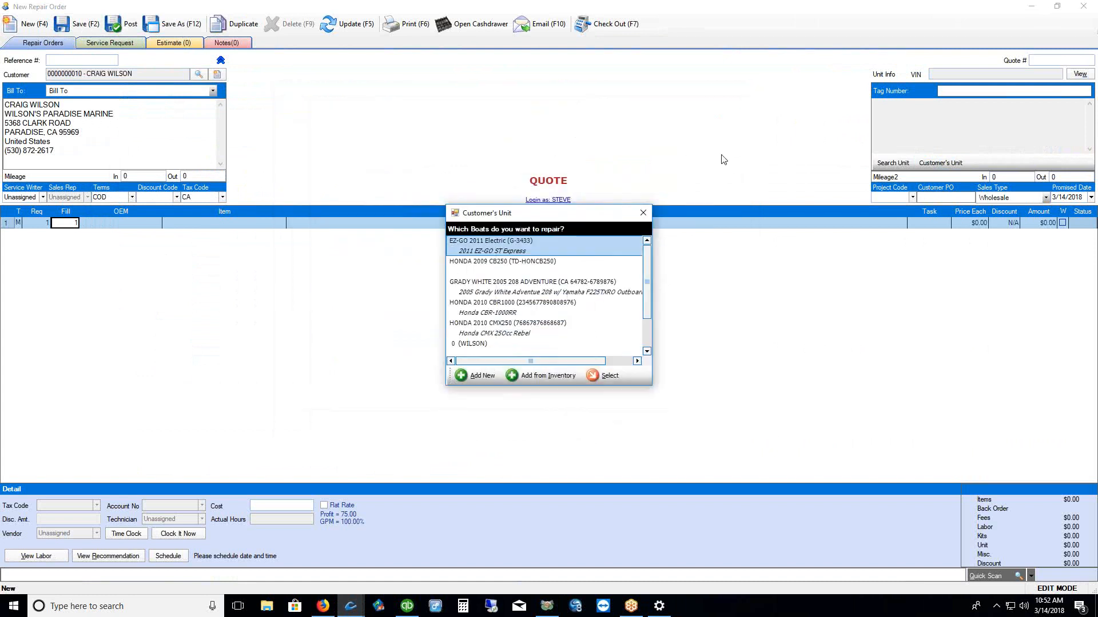
pyautogui.click(643, 213)
pyautogui.click(902, 165)
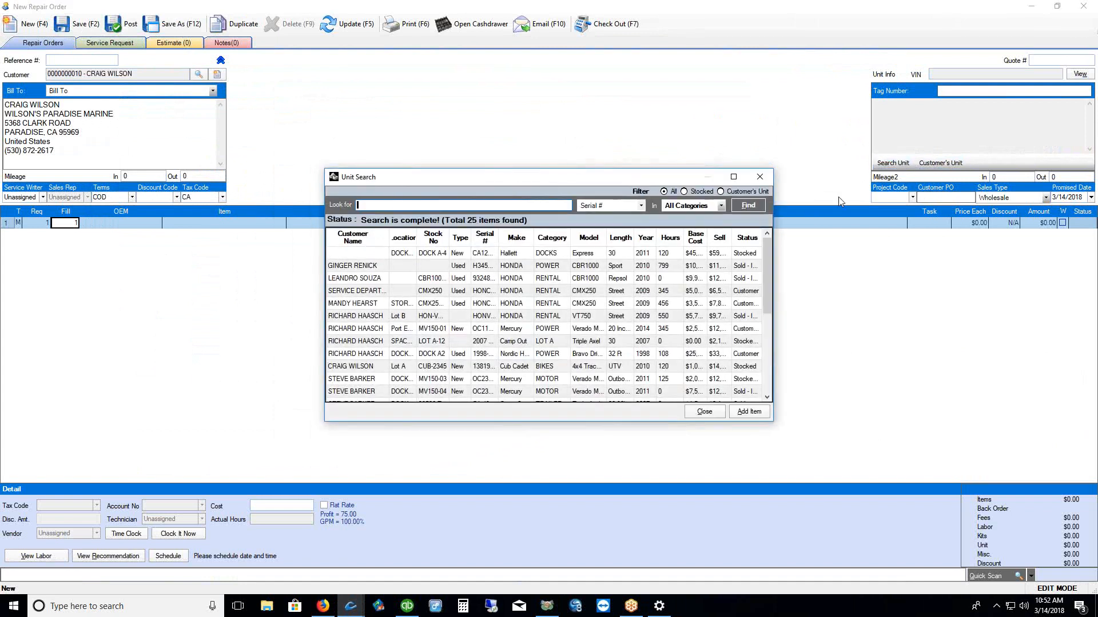
pyautogui.click(756, 191)
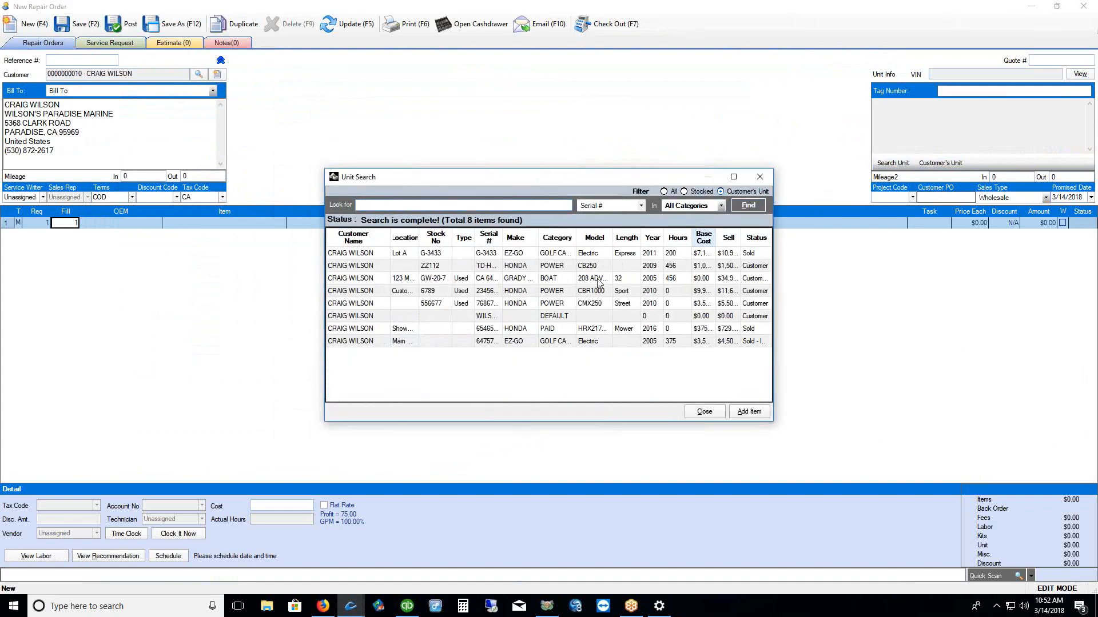
pyautogui.click(524, 279)
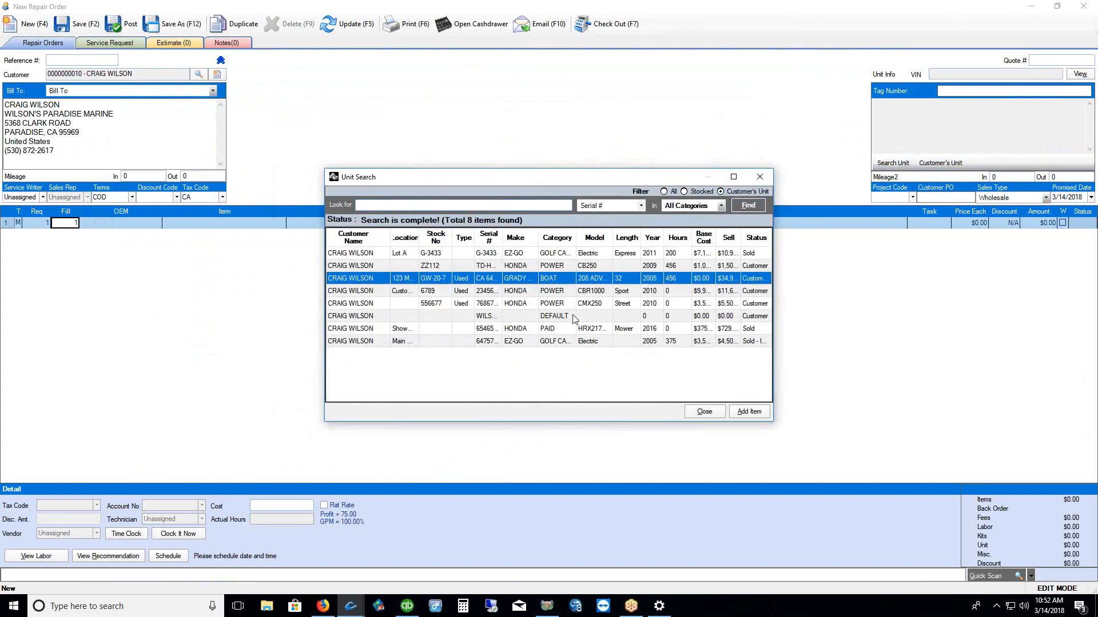
pyautogui.click(747, 413)
# Copy the boat's VIN, then close the quote without saving
pyautogui.moveTo(970, 129); pyautogui.dragTo(871, 103)
pyautogui.moveTo(67, 156); pyautogui.dragTo(2, 104)
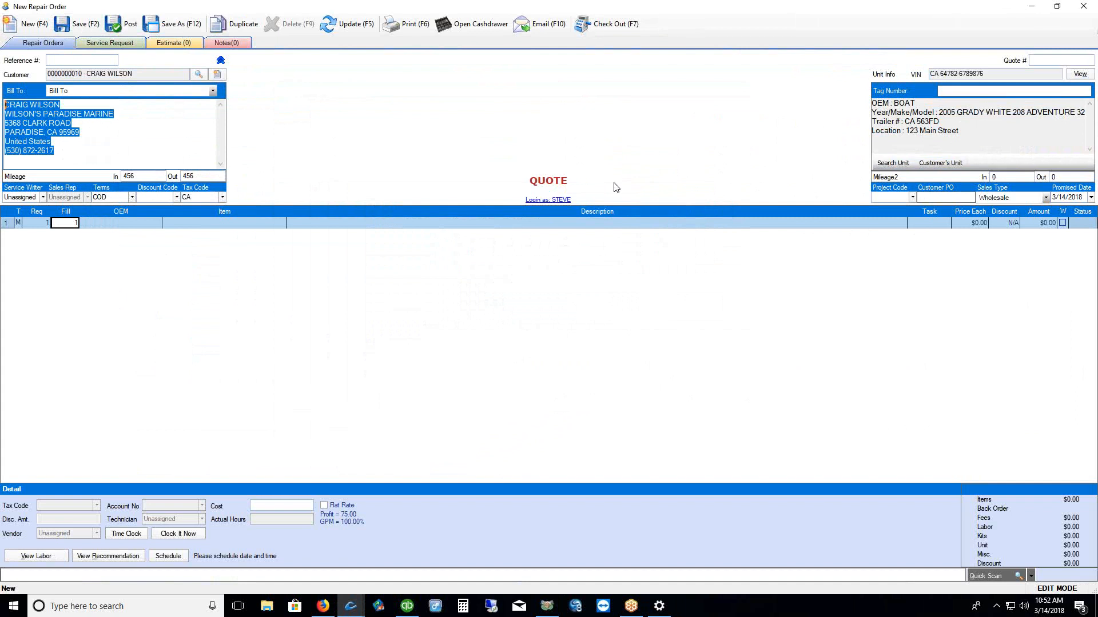
pyautogui.moveTo(986, 73); pyautogui.dragTo(925, 73)
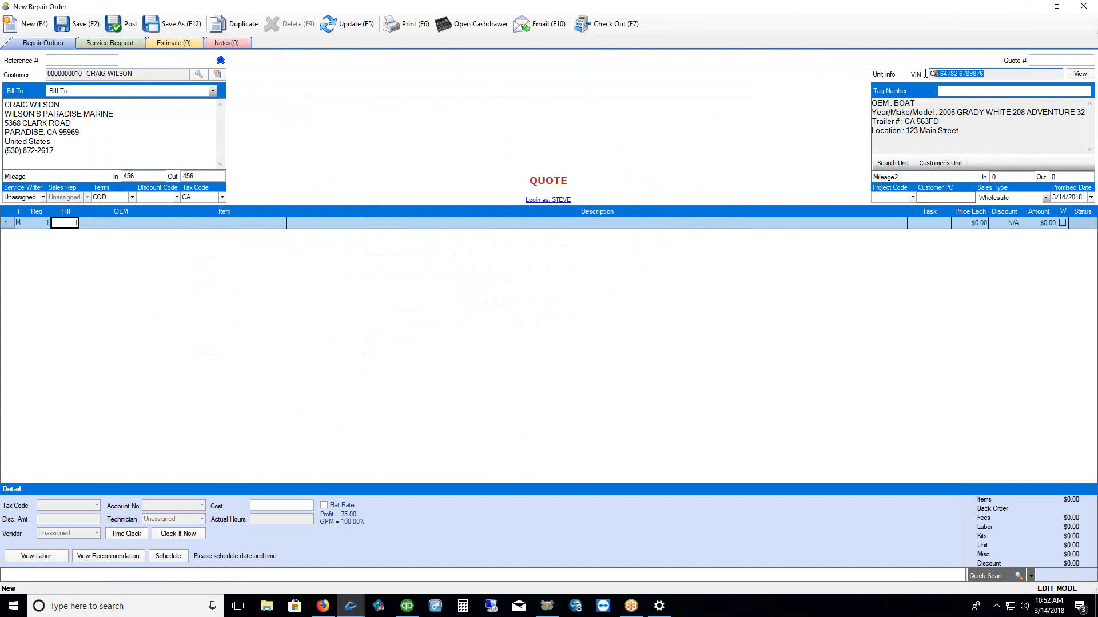
pyautogui.rightClick(953, 76)
pyautogui.click(972, 110)
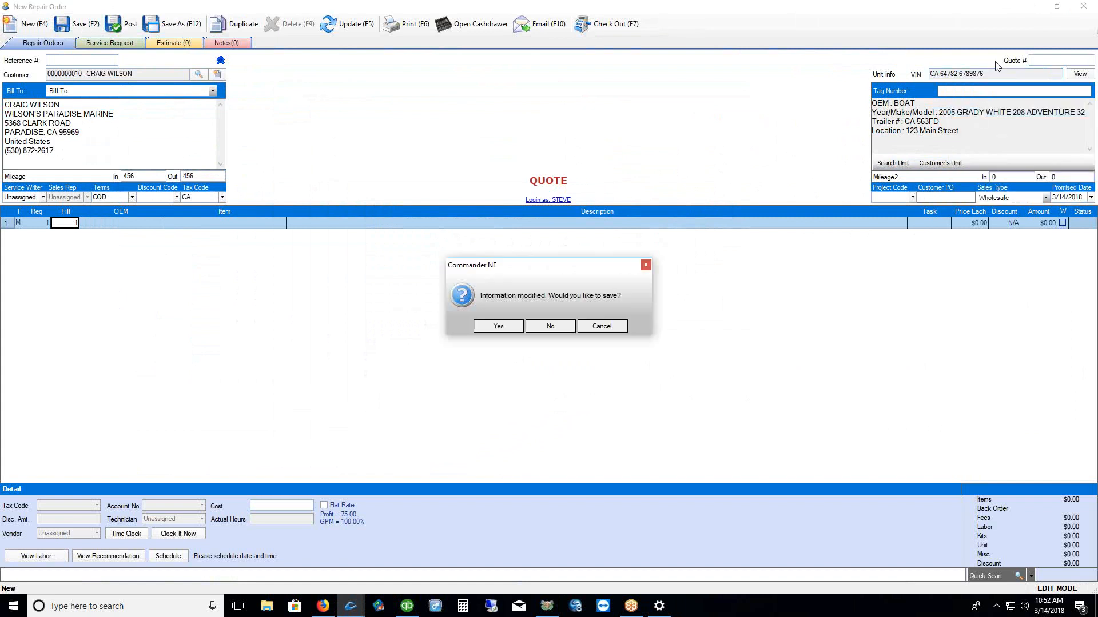
pyautogui.click(550, 326)
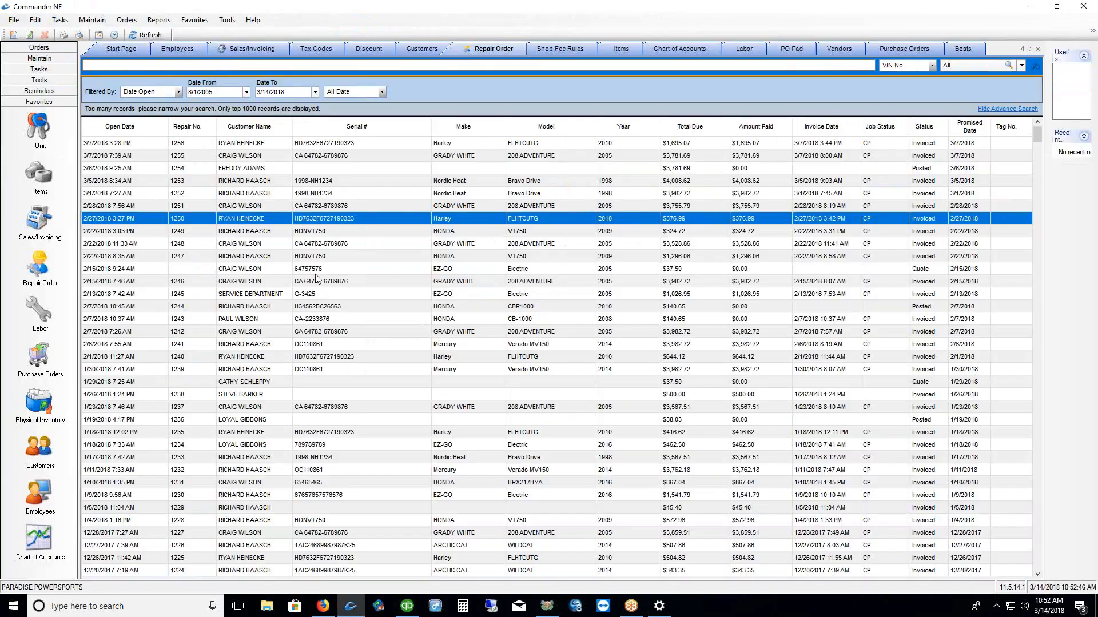
pyautogui.rightClick(421, 168)
# On a new quote, find the Grady White boat by its pasted VIN and load its owner
pyautogui.click(442, 191)
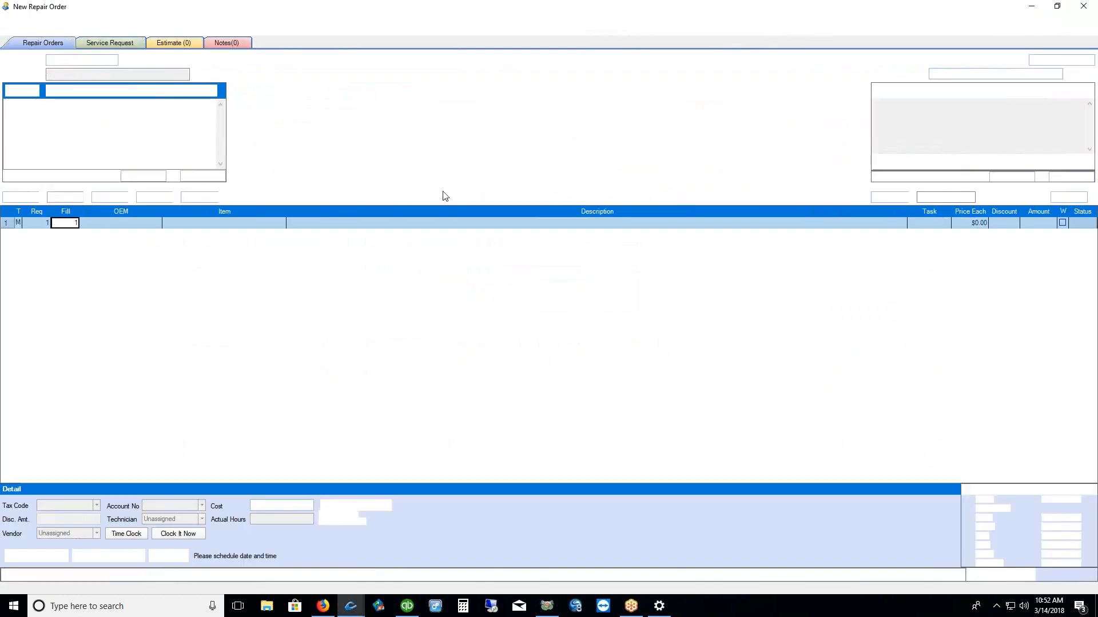
pyautogui.moveTo(66, 153); pyautogui.dragTo(4, 102)
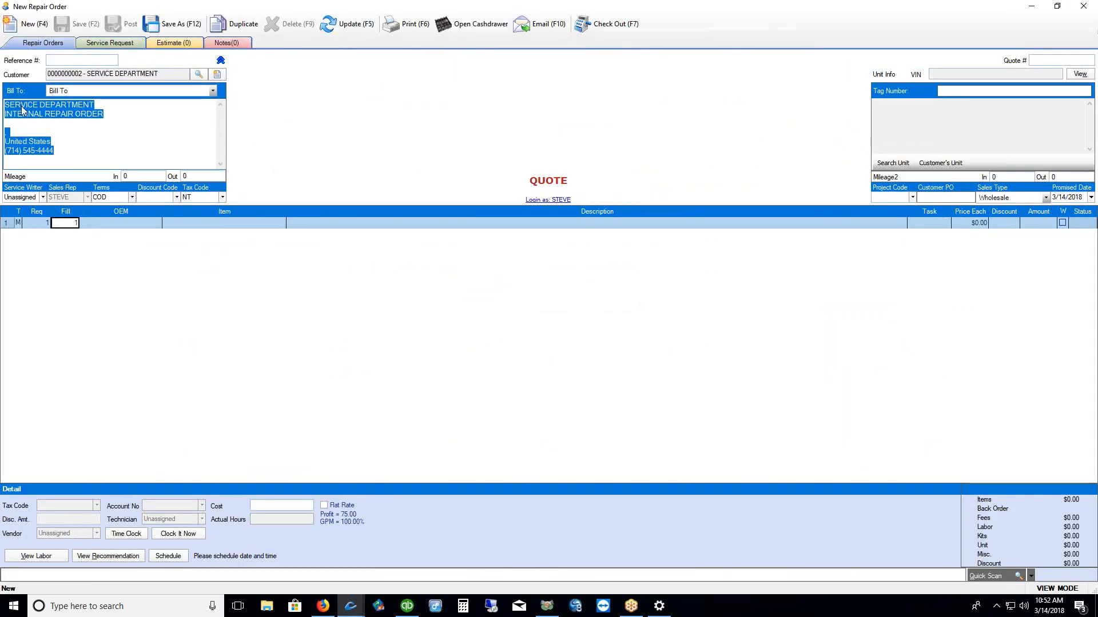
pyautogui.click(893, 164)
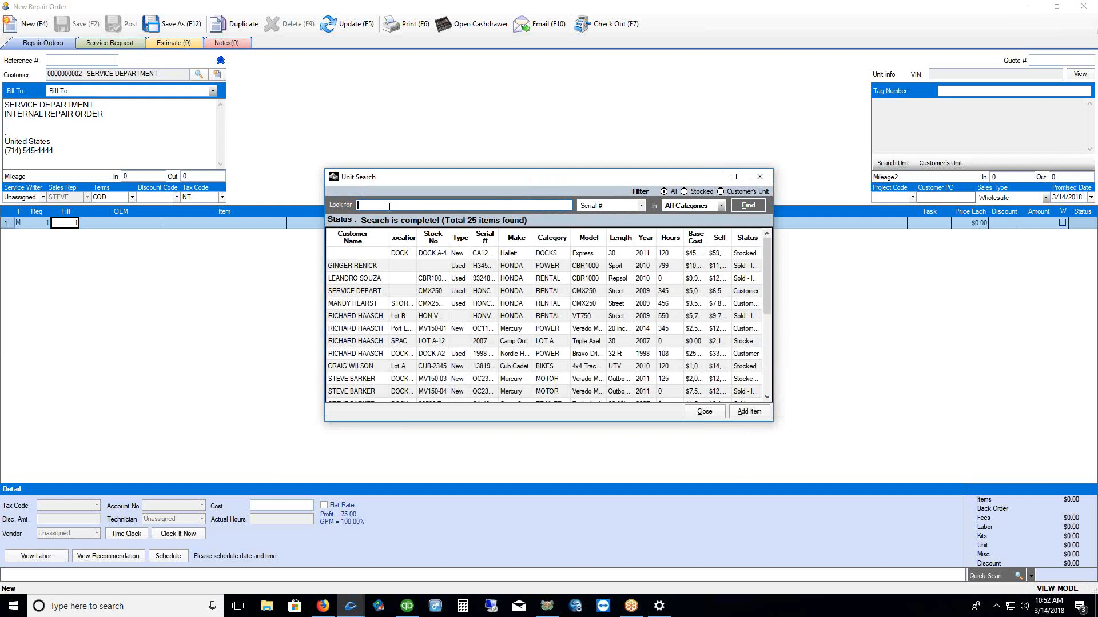
pyautogui.rightClick(388, 207)
pyautogui.click(407, 257)
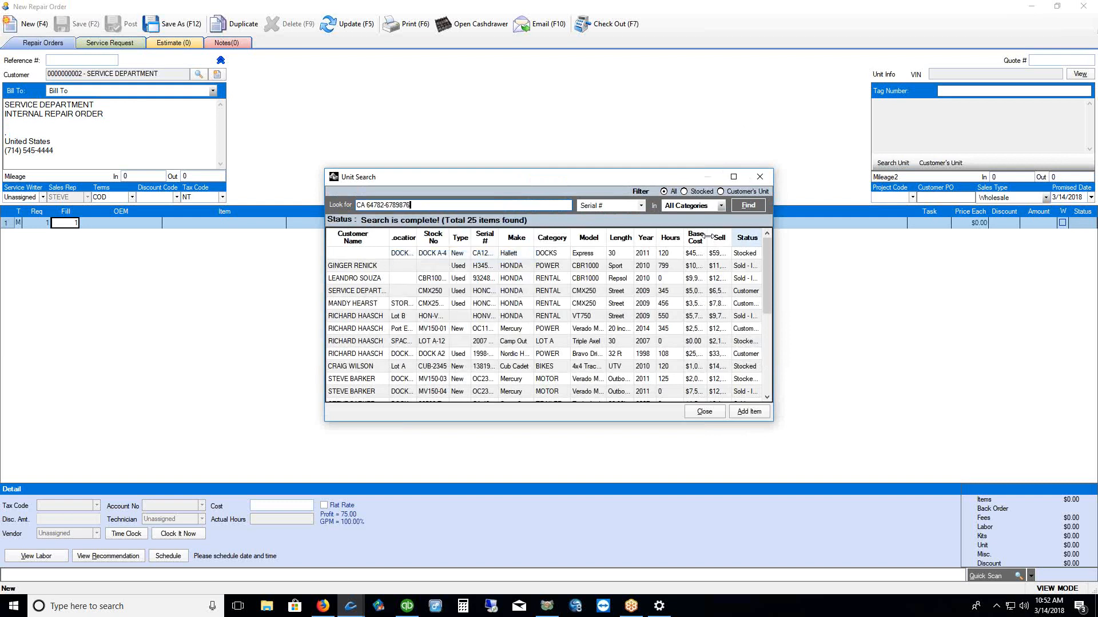
pyautogui.click(749, 208)
pyautogui.click(556, 254)
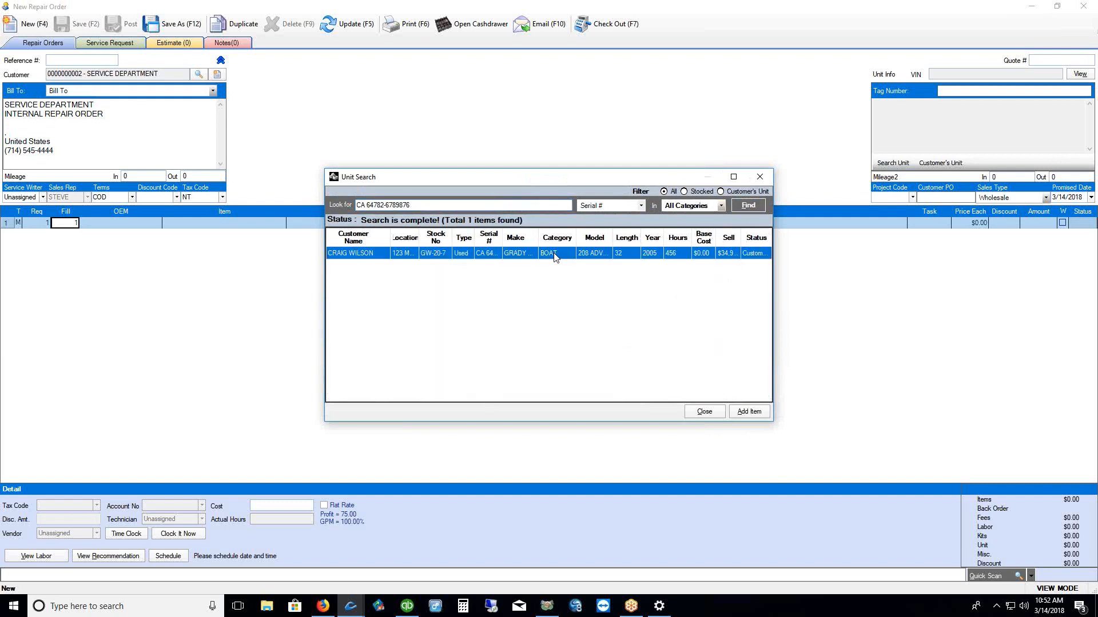
pyautogui.click(749, 412)
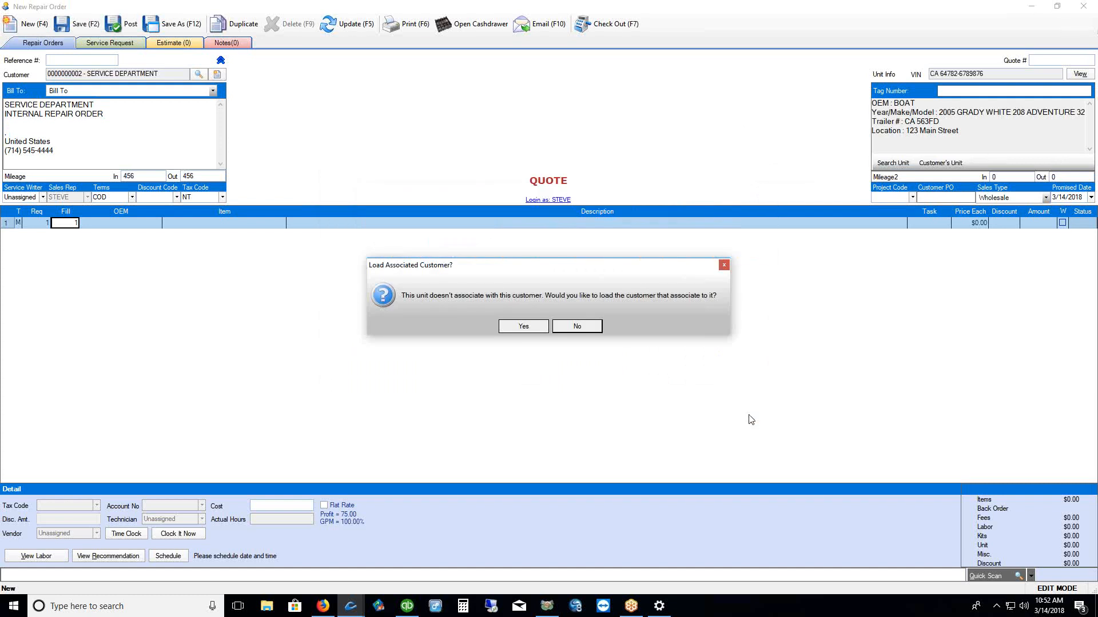
pyautogui.click(523, 328)
pyautogui.moveTo(71, 153); pyautogui.dragTo(3, 107)
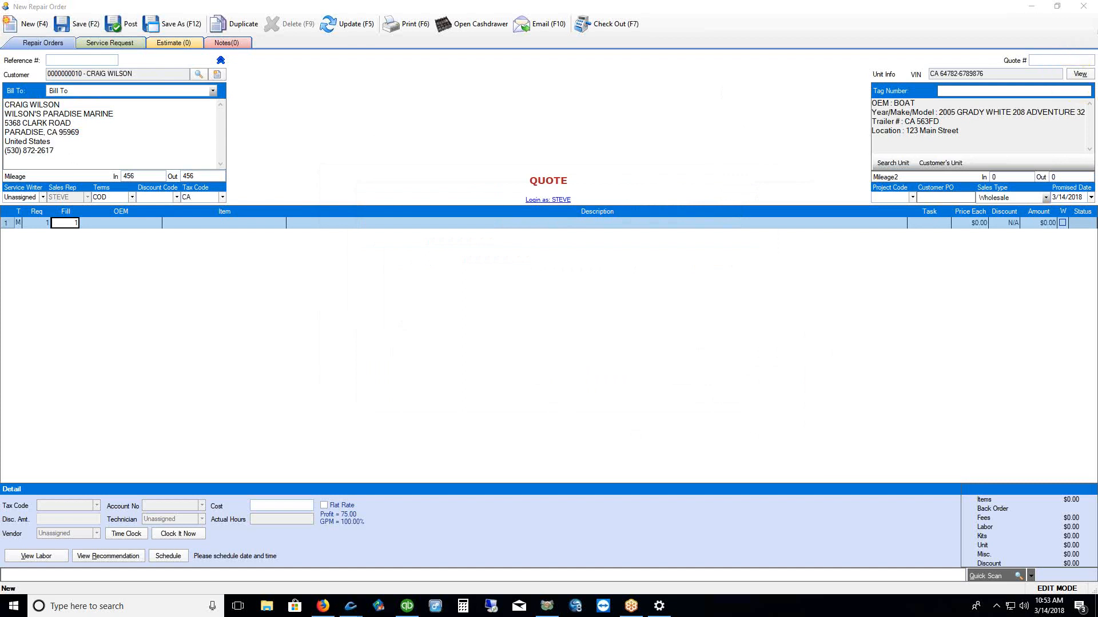
pyautogui.click(1080, 76)
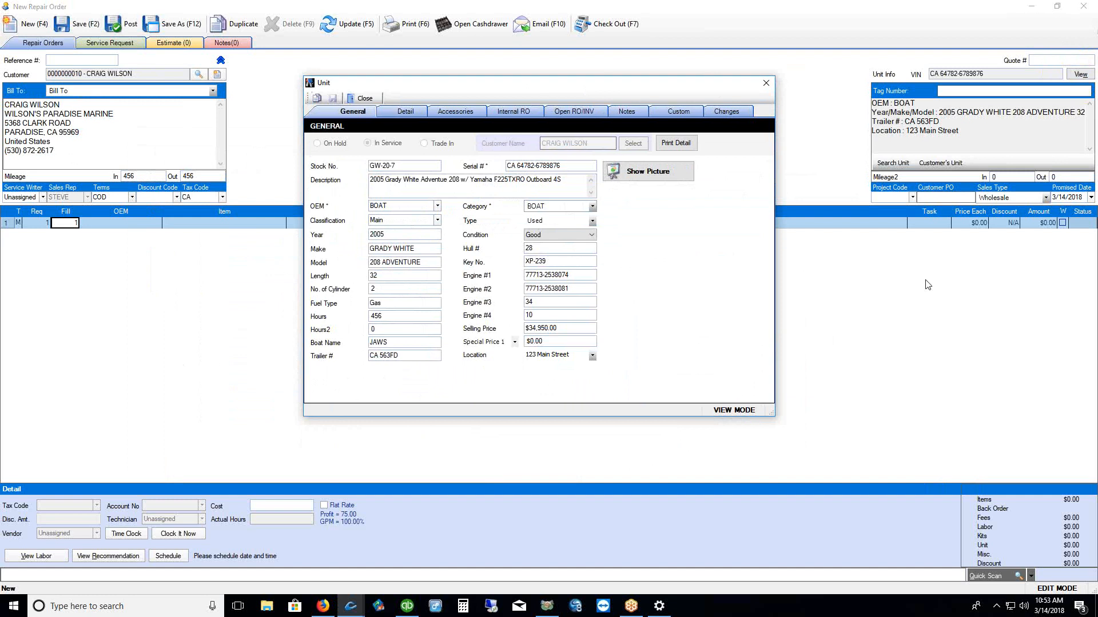
pyautogui.moveTo(526, 366); pyautogui.dragTo(597, 364)
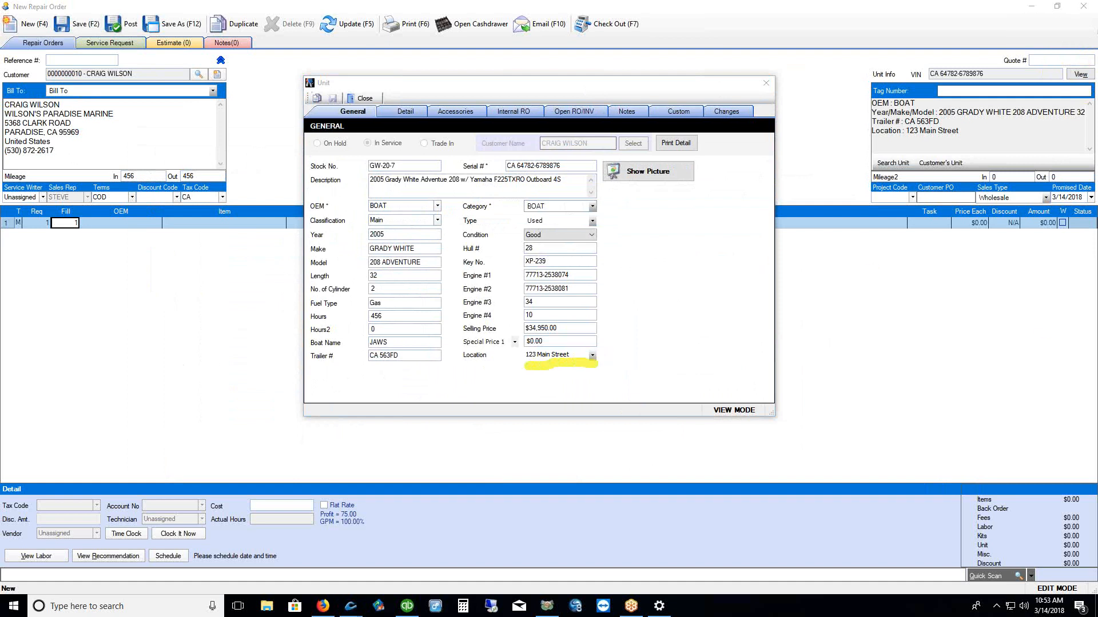
pyautogui.press('Escape')
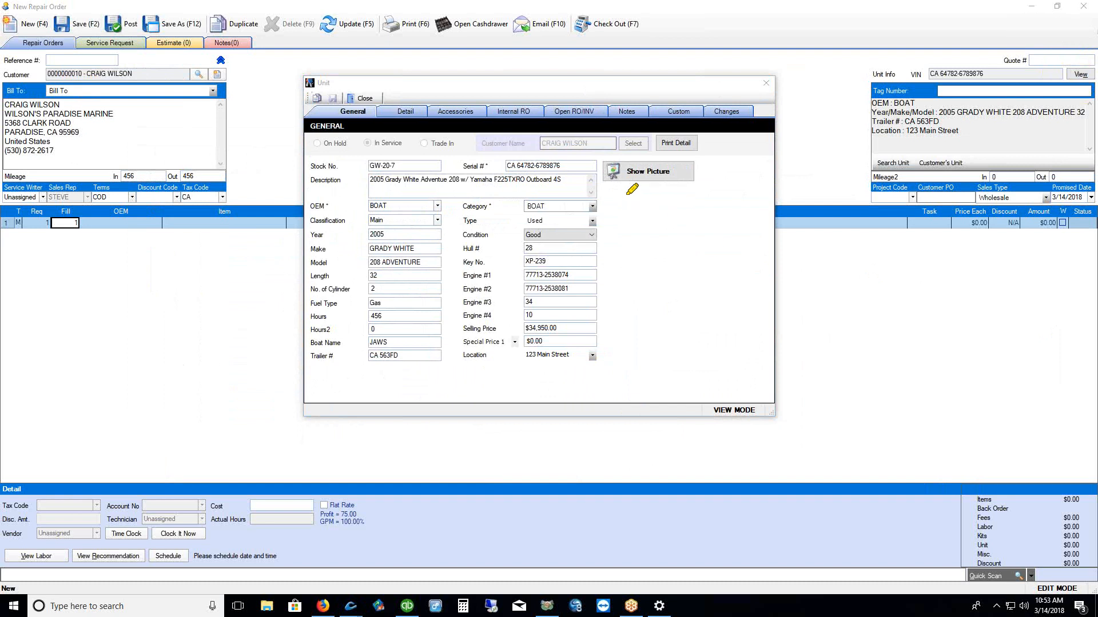
pyautogui.moveTo(616, 189); pyautogui.dragTo(690, 189)
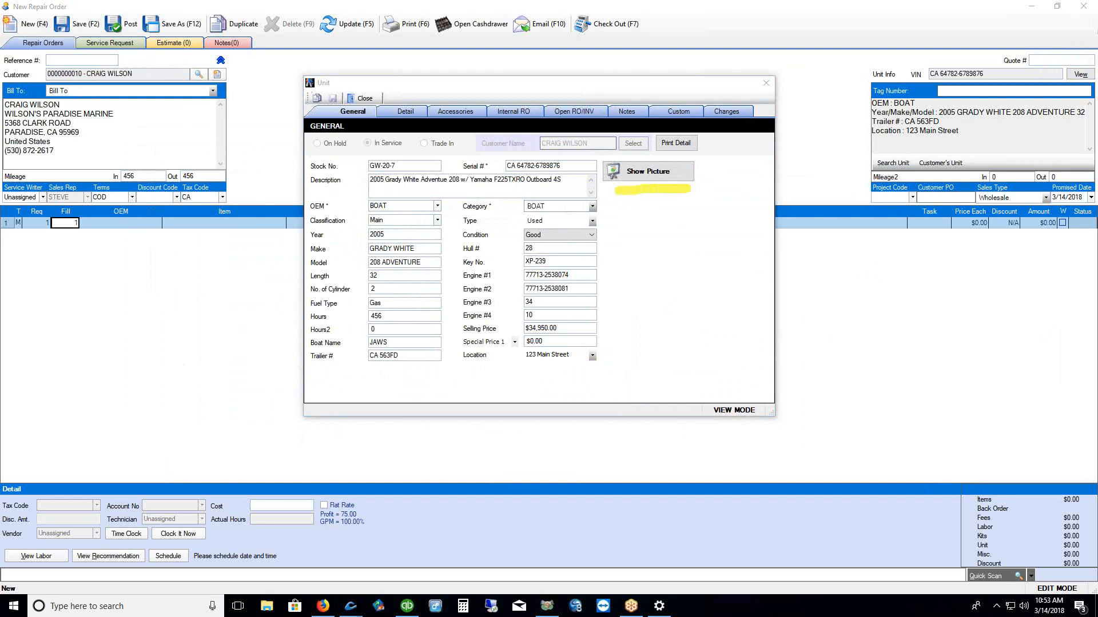
pyautogui.click(640, 173)
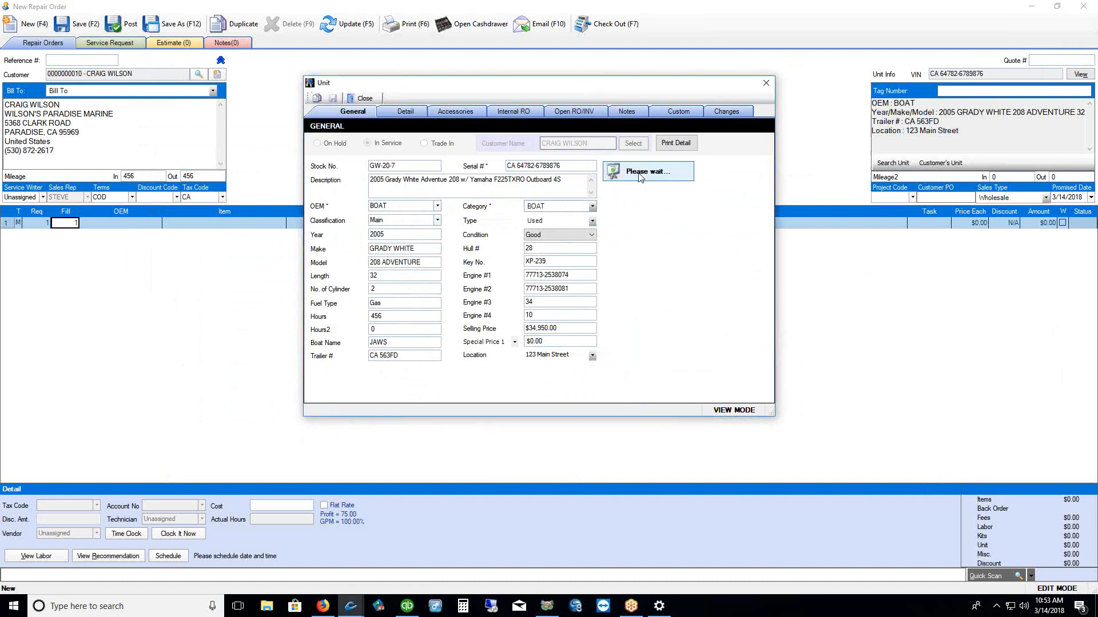
pyautogui.click(661, 221)
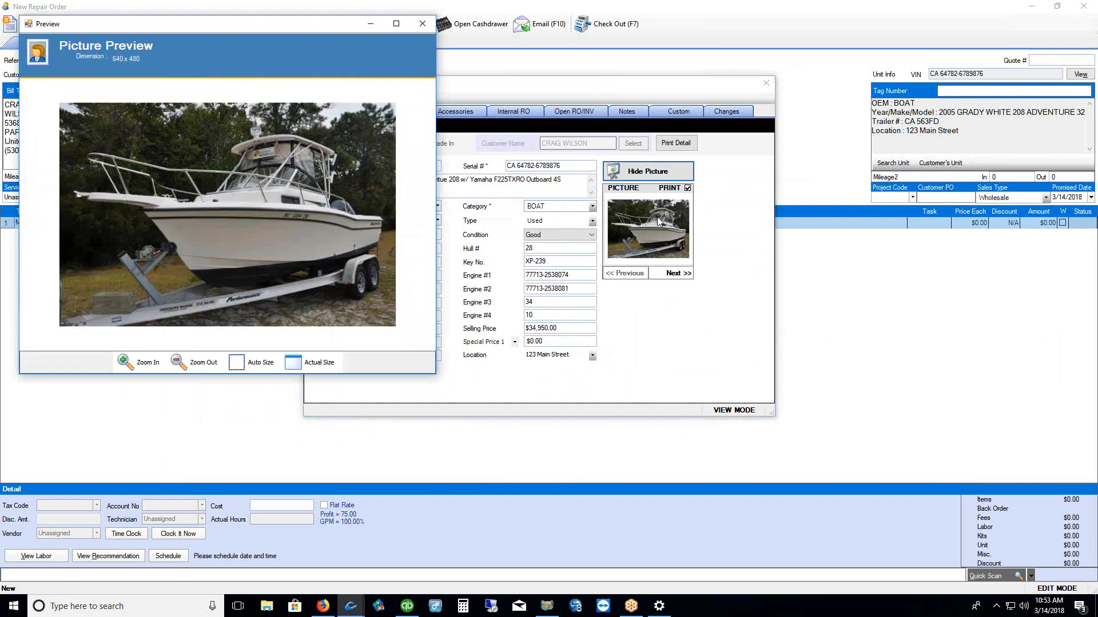
pyautogui.moveTo(295, 34); pyautogui.dragTo(330, 80)
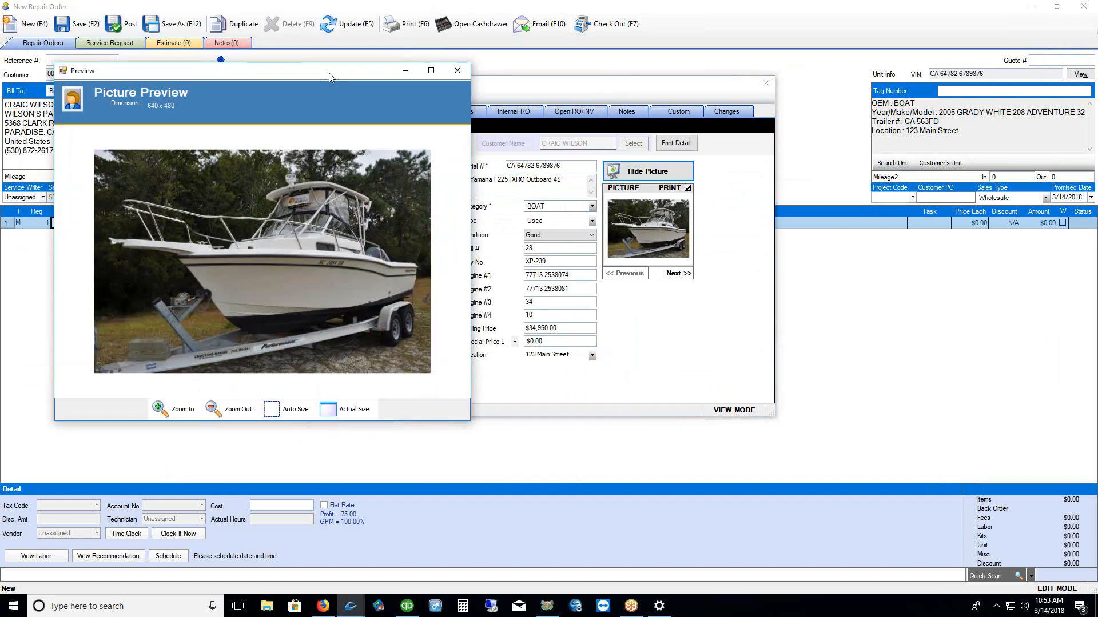
pyautogui.click(460, 72)
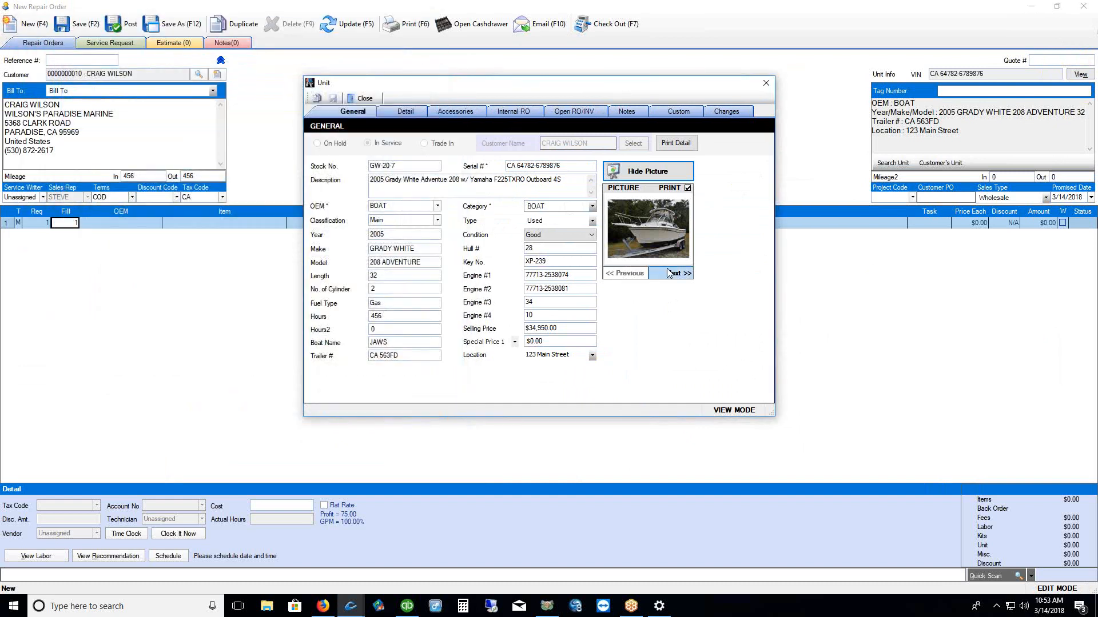
pyautogui.click(672, 273)
pyautogui.click(672, 274)
pyautogui.click(672, 274)
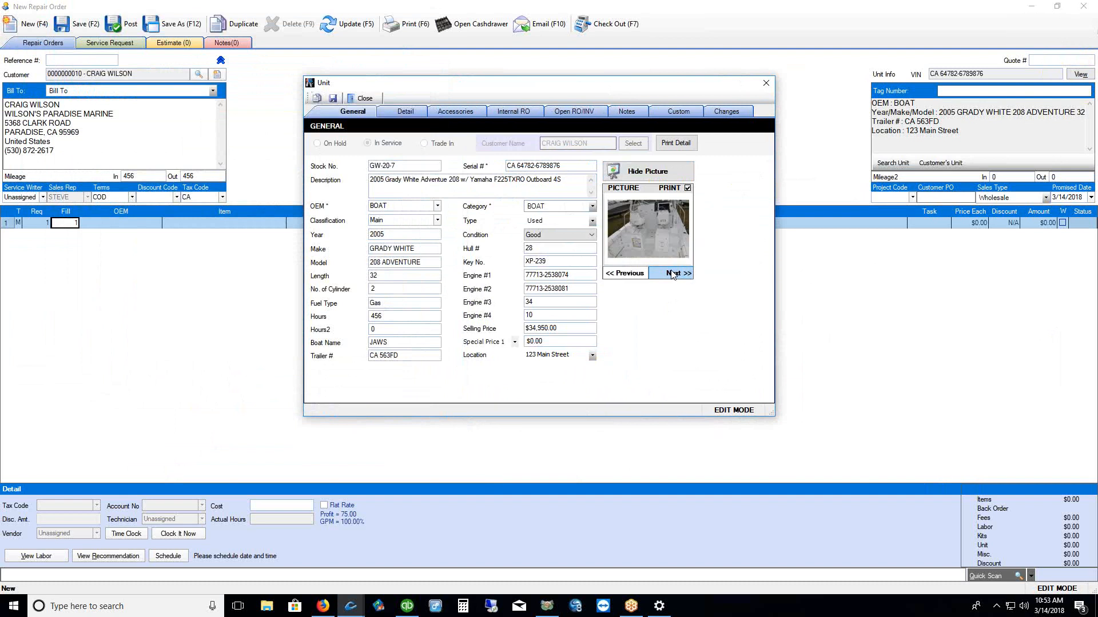
pyautogui.click(673, 274)
pyautogui.doubleClick(664, 250)
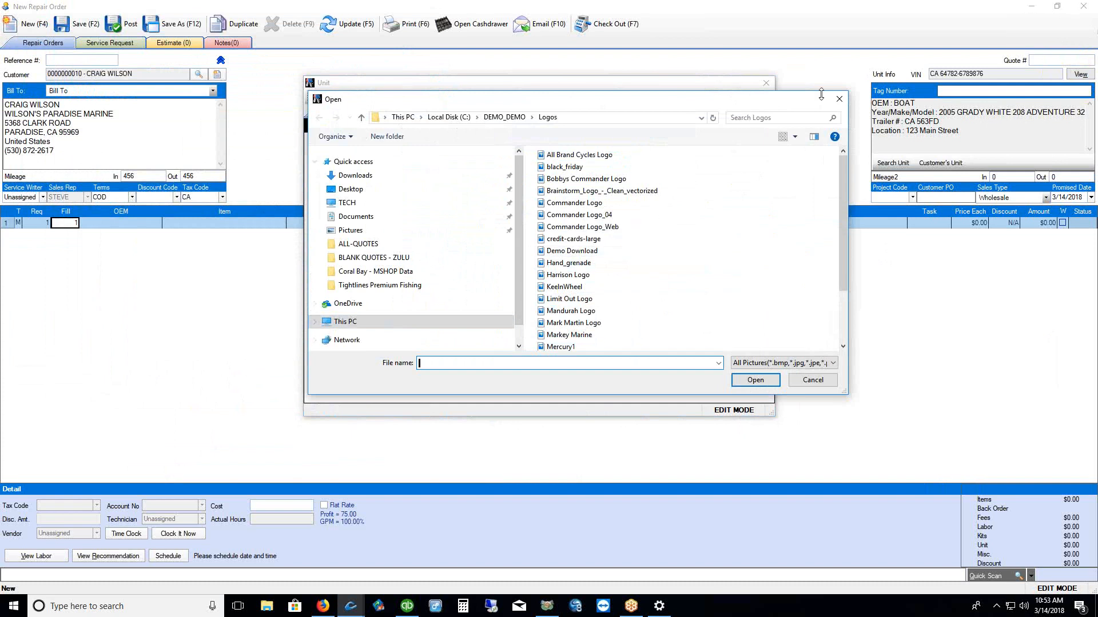
pyautogui.click(838, 99)
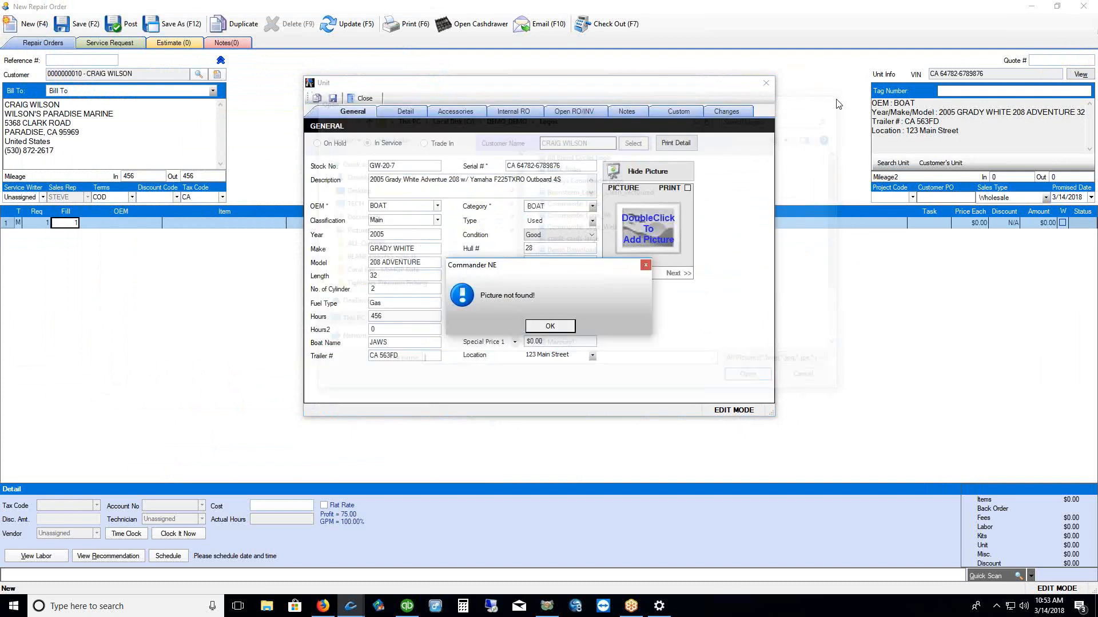
pyautogui.click(565, 328)
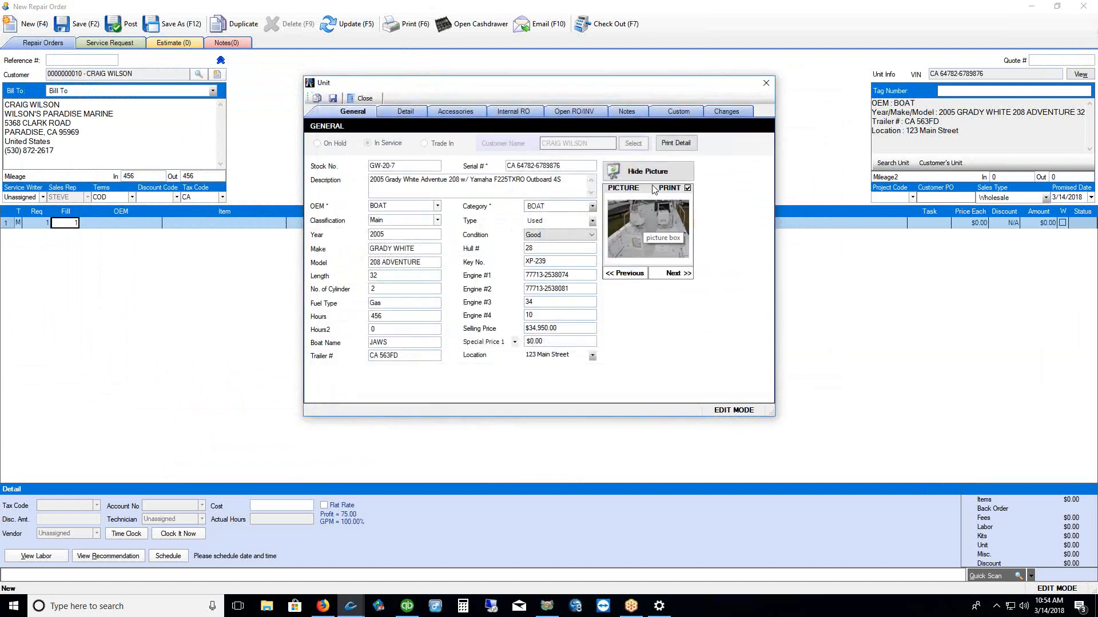
pyautogui.click(630, 275)
pyautogui.click(630, 274)
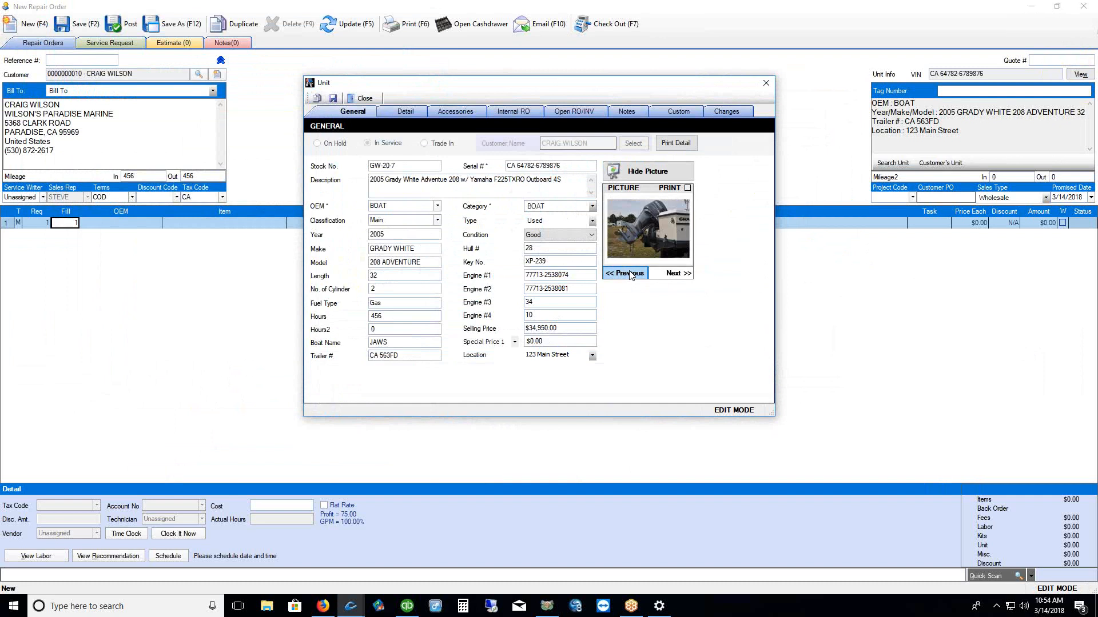
pyautogui.doubleClick(654, 223)
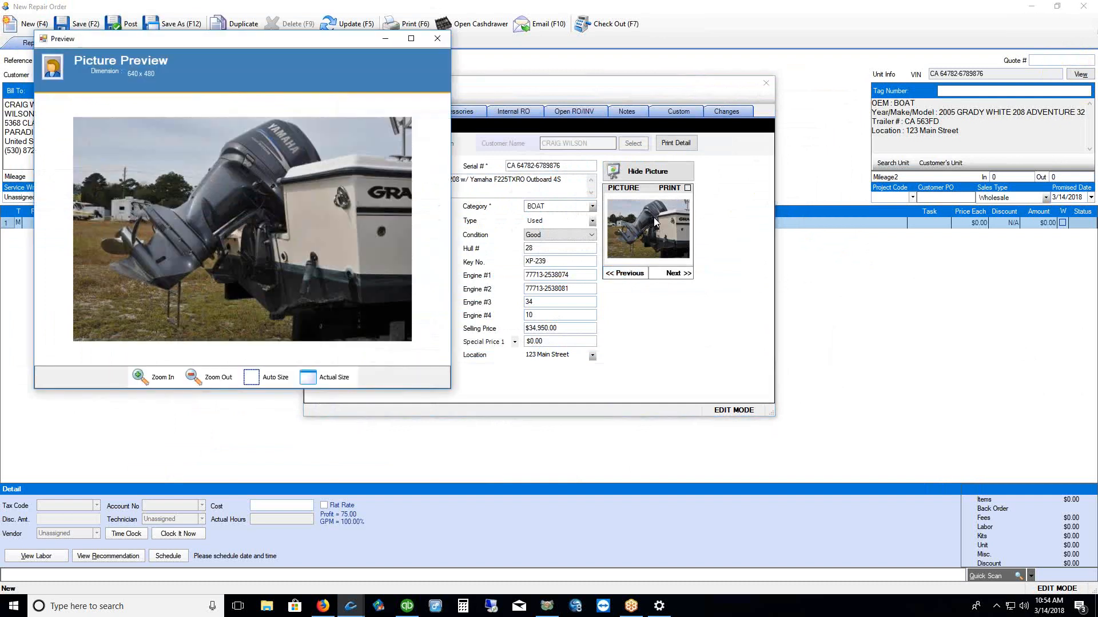
pyautogui.click(437, 39)
pyautogui.click(648, 172)
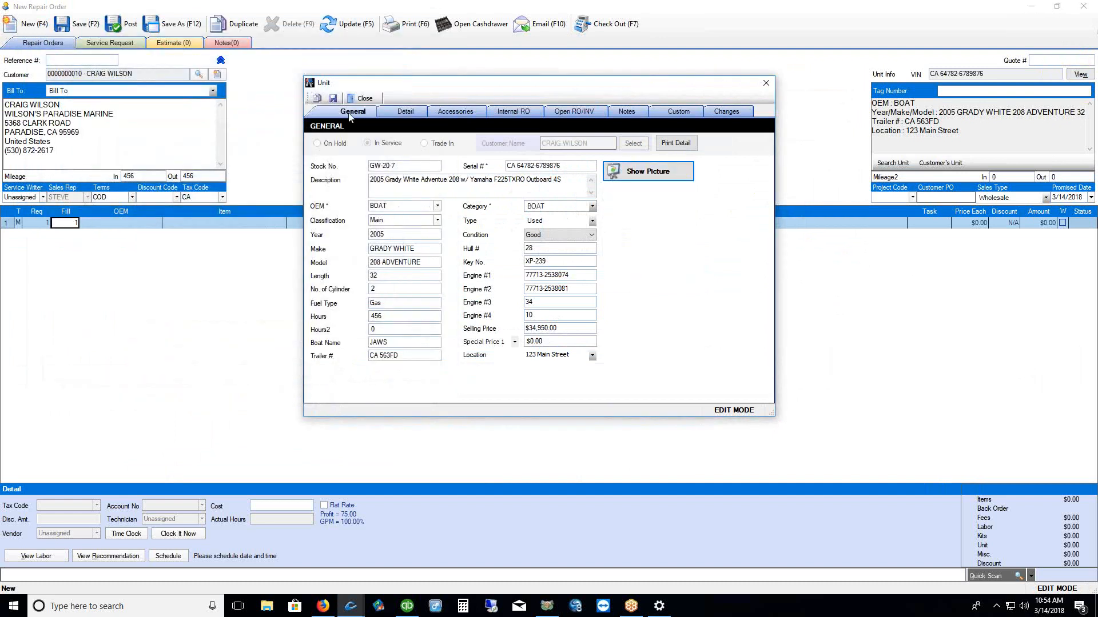
# Save and close the boat's Unit record, resize the Service Request and Recommendation boxes, then return to the lines
pyautogui.click(333, 98)
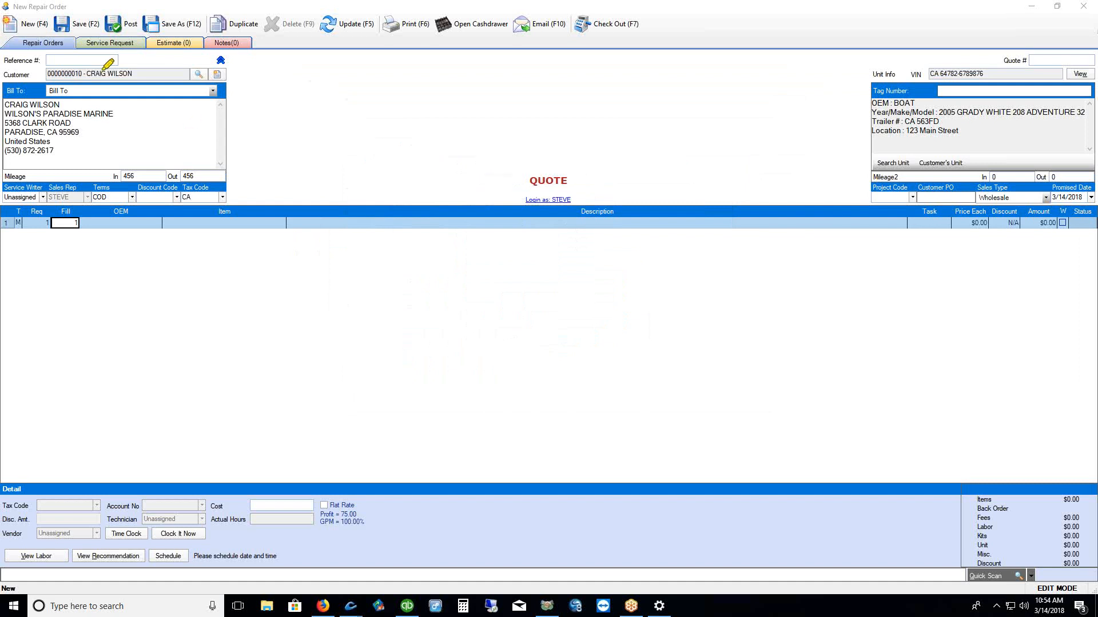
pyautogui.moveTo(83, 55); pyautogui.dragTo(134, 54)
pyautogui.click(128, 46)
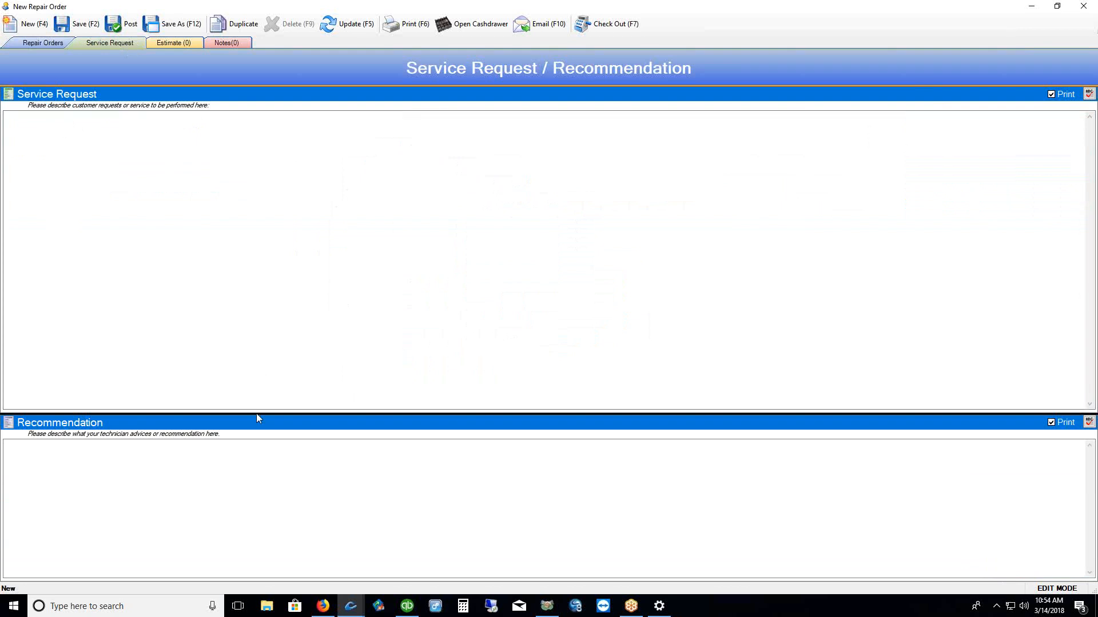
pyautogui.moveTo(252, 415); pyautogui.dragTo(256, 235)
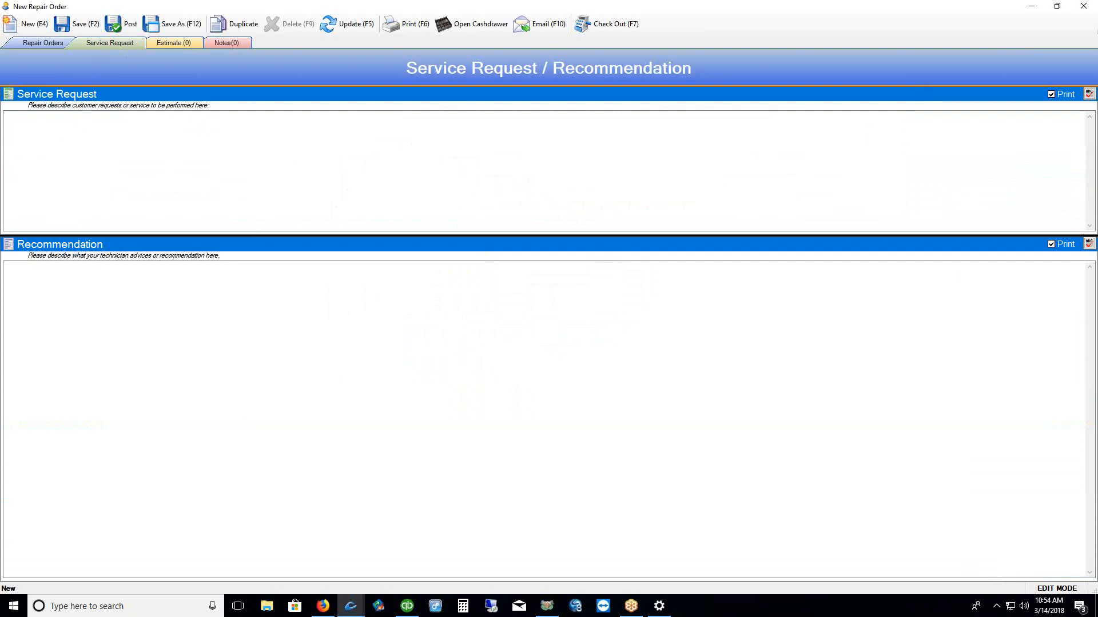
pyautogui.moveTo(1039, 105); pyautogui.dragTo(1067, 106)
pyautogui.moveTo(1049, 260); pyautogui.dragTo(1090, 255)
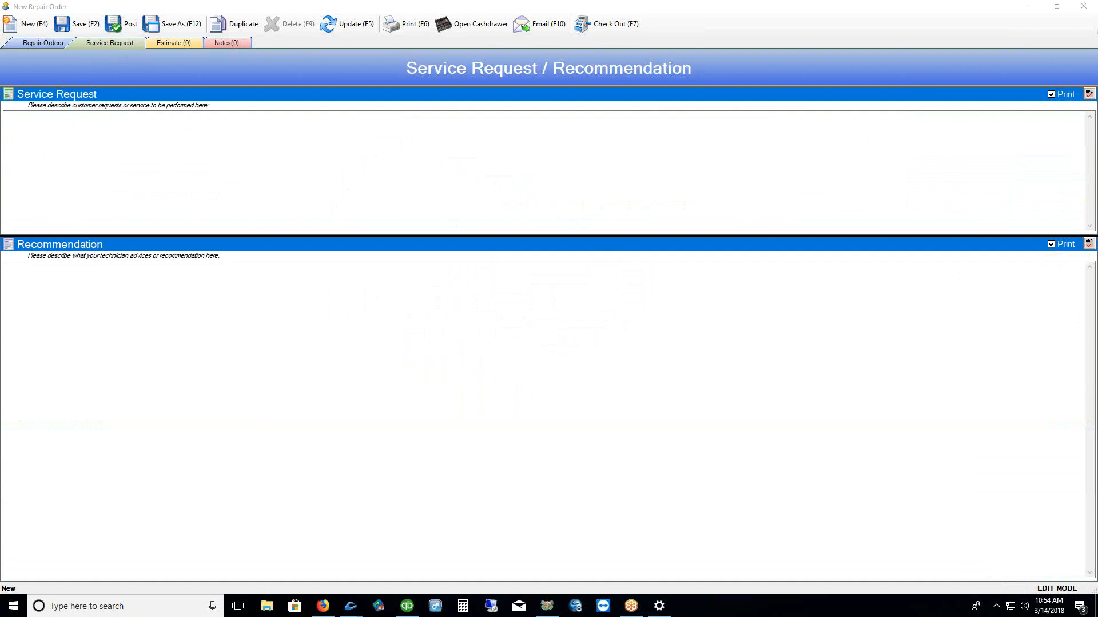
pyautogui.click(42, 119)
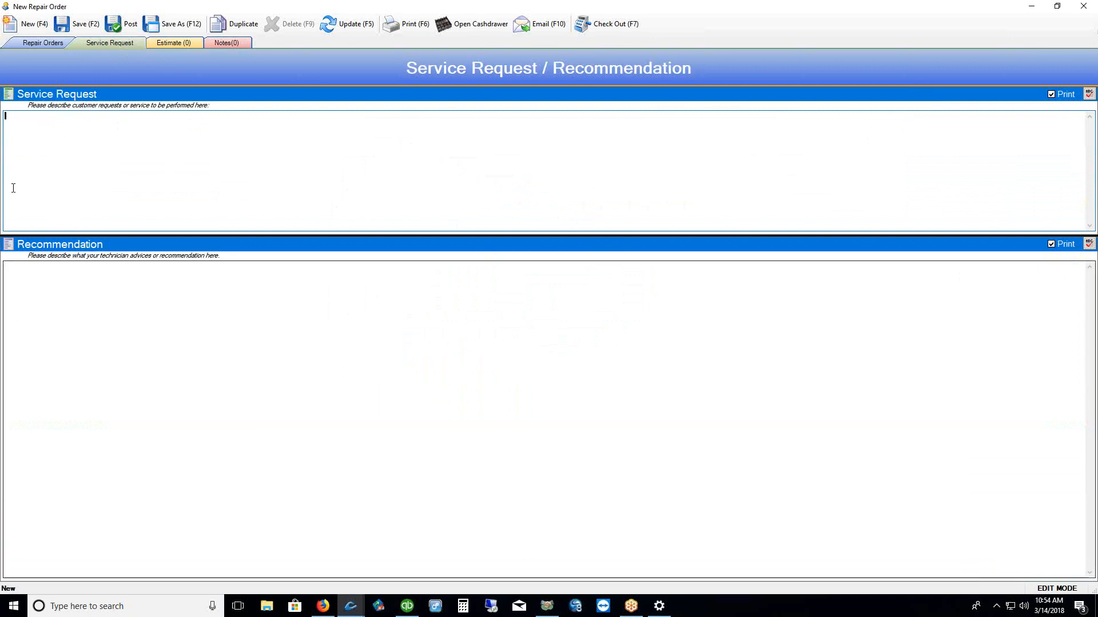
pyautogui.click(13, 276)
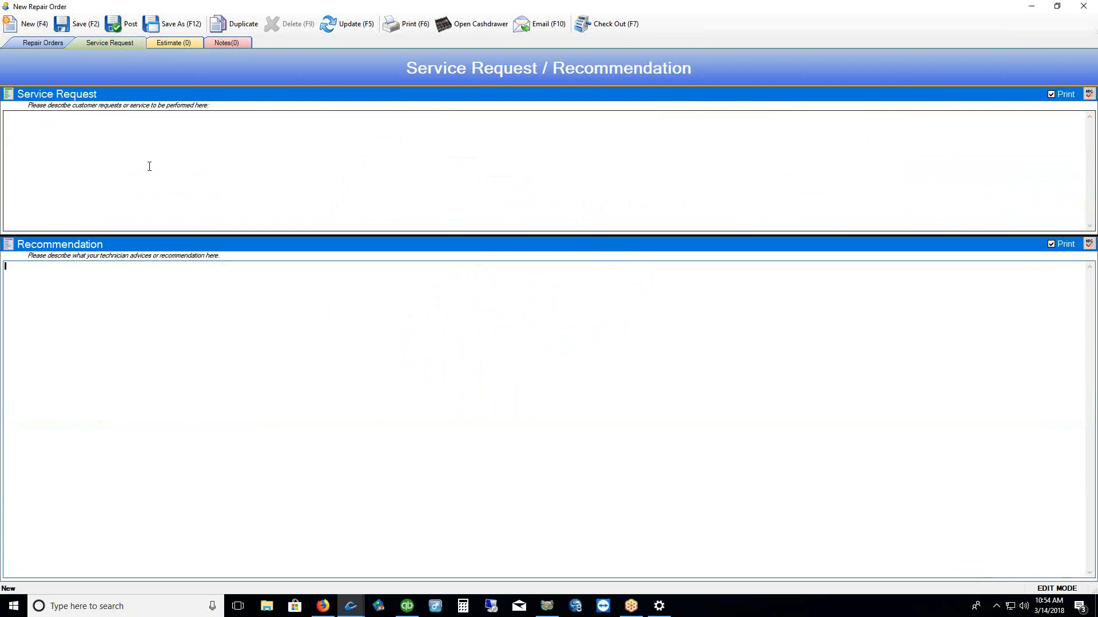
pyautogui.click(41, 46)
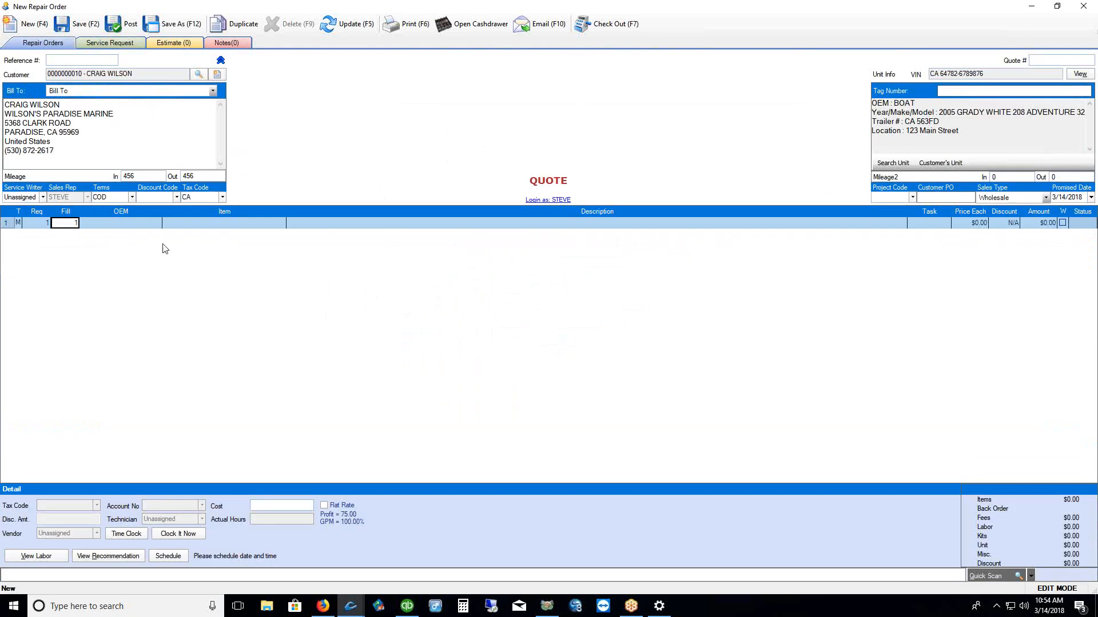
# Add a STANDARD SHOP LABOR line to the repair order
pyautogui.click(191, 226)
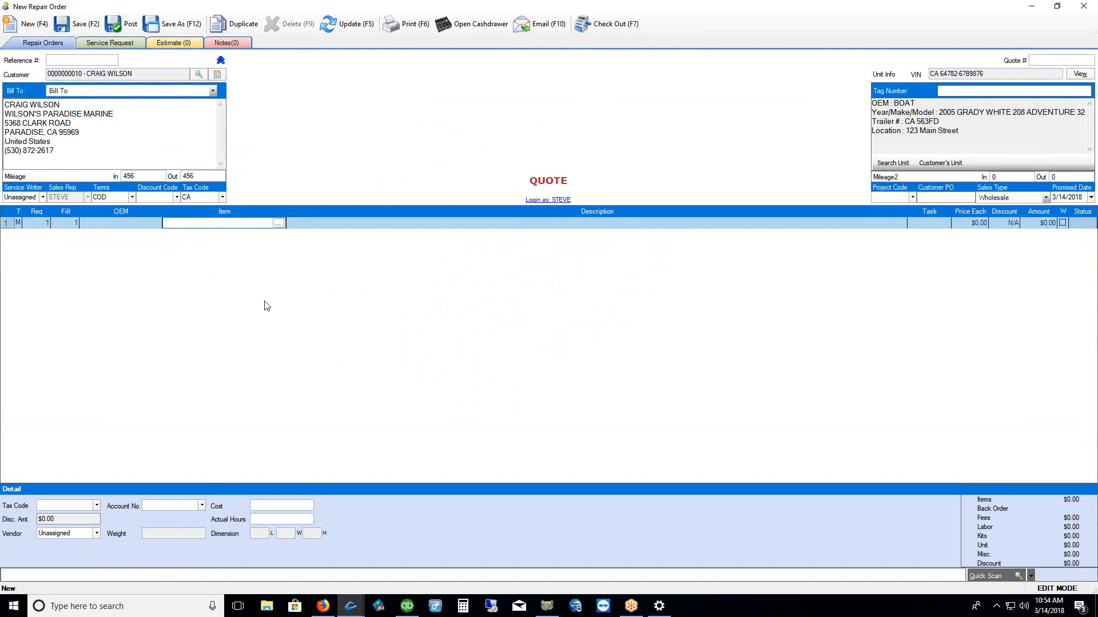
pyautogui.click(278, 223)
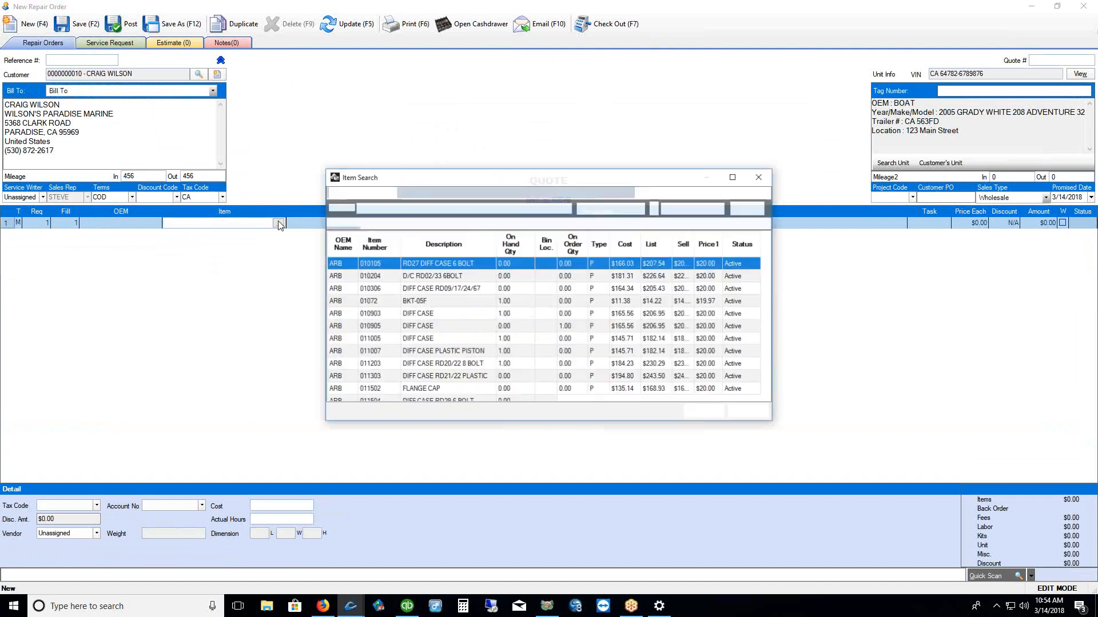
pyautogui.click(733, 193)
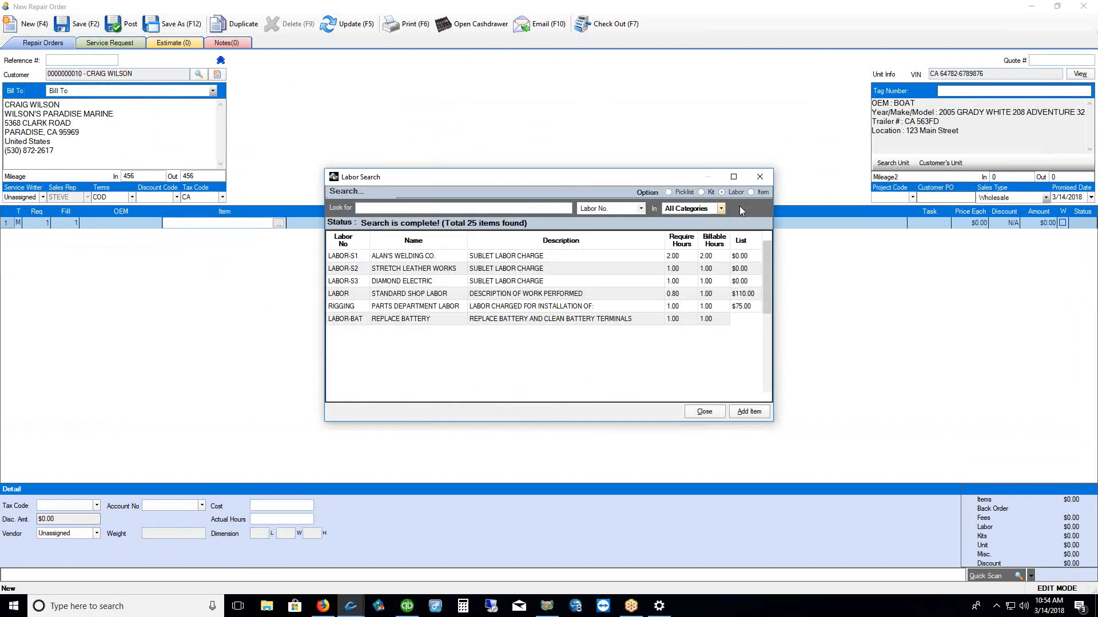
pyautogui.click(357, 295)
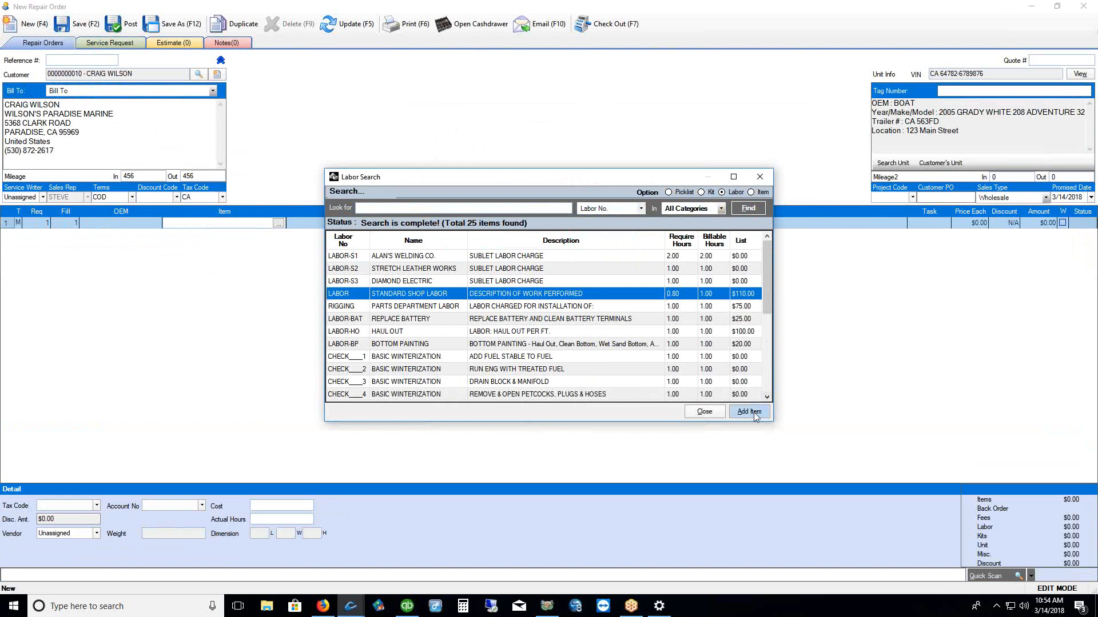
pyautogui.click(749, 412)
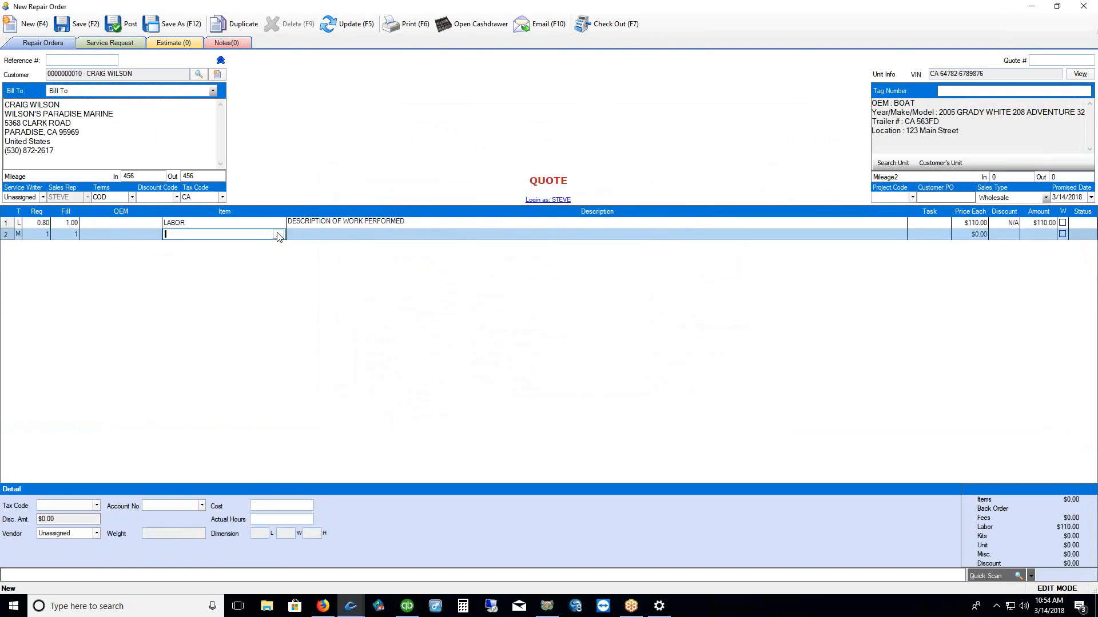
# Search NIVEL parts and add items 1021900-05 through 102248301 to the order
pyautogui.click(278, 235)
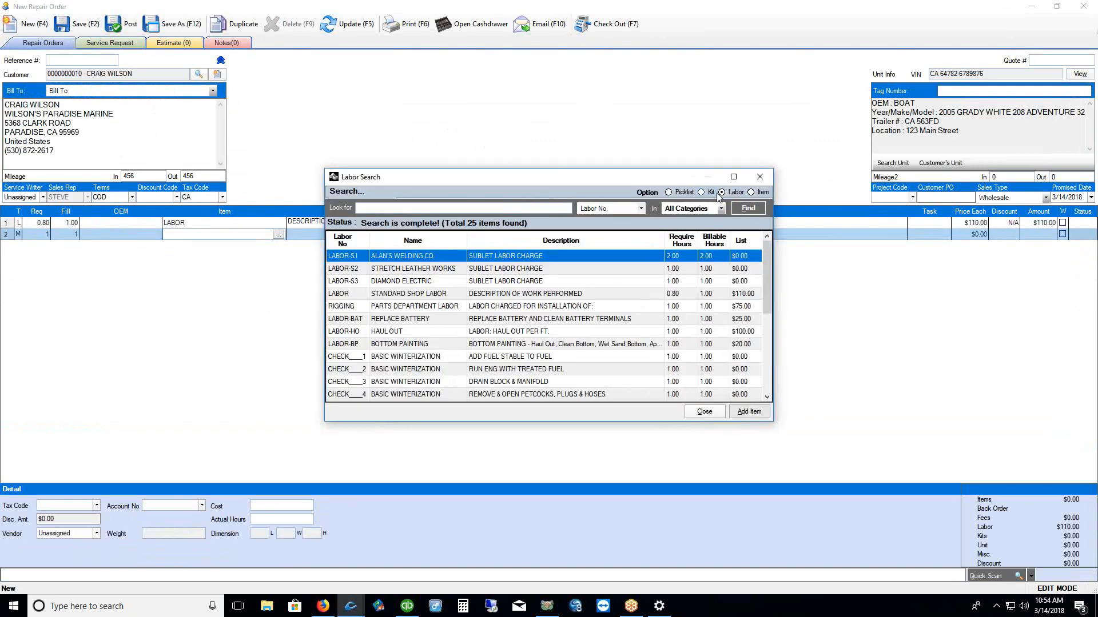
pyautogui.click(751, 192)
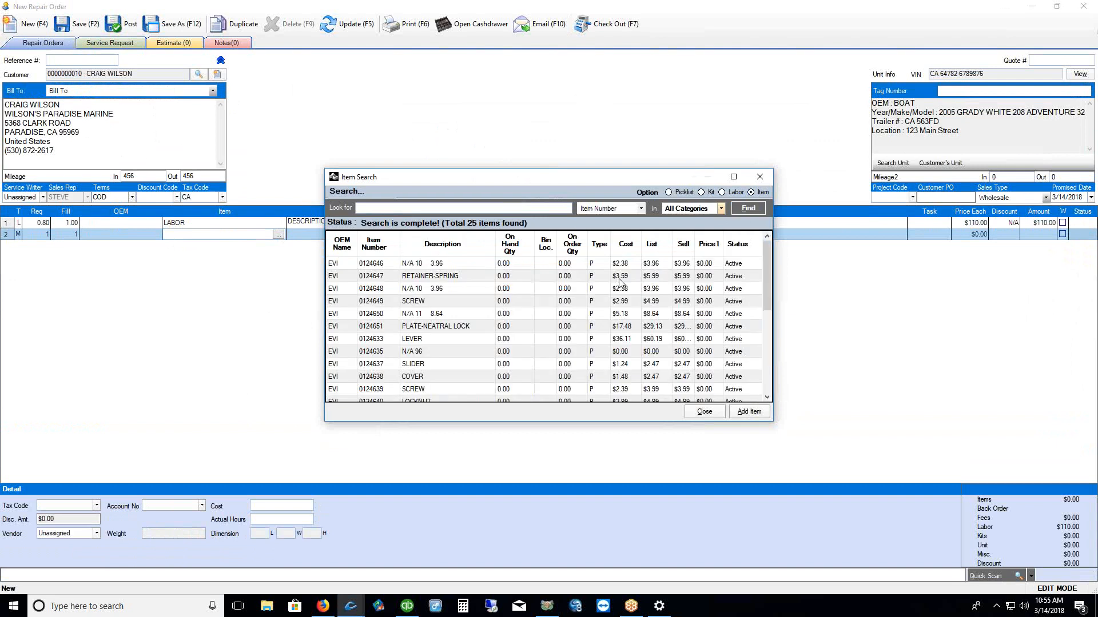
pyautogui.click(720, 209)
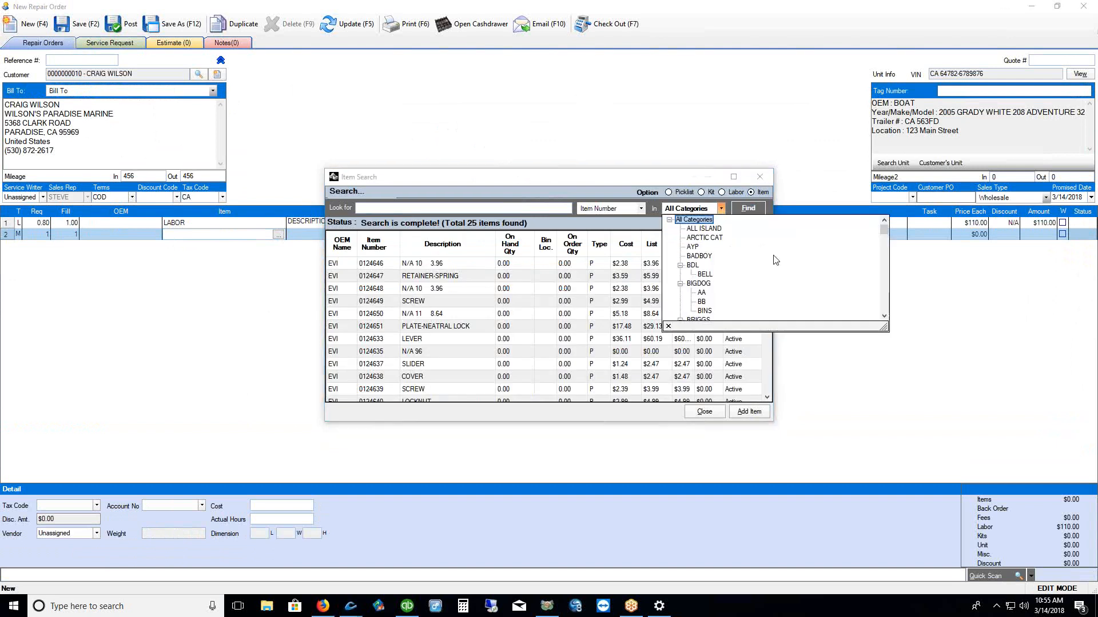
pyautogui.scroll(-5, 781, 261)
pyautogui.scroll(-6, 781, 261)
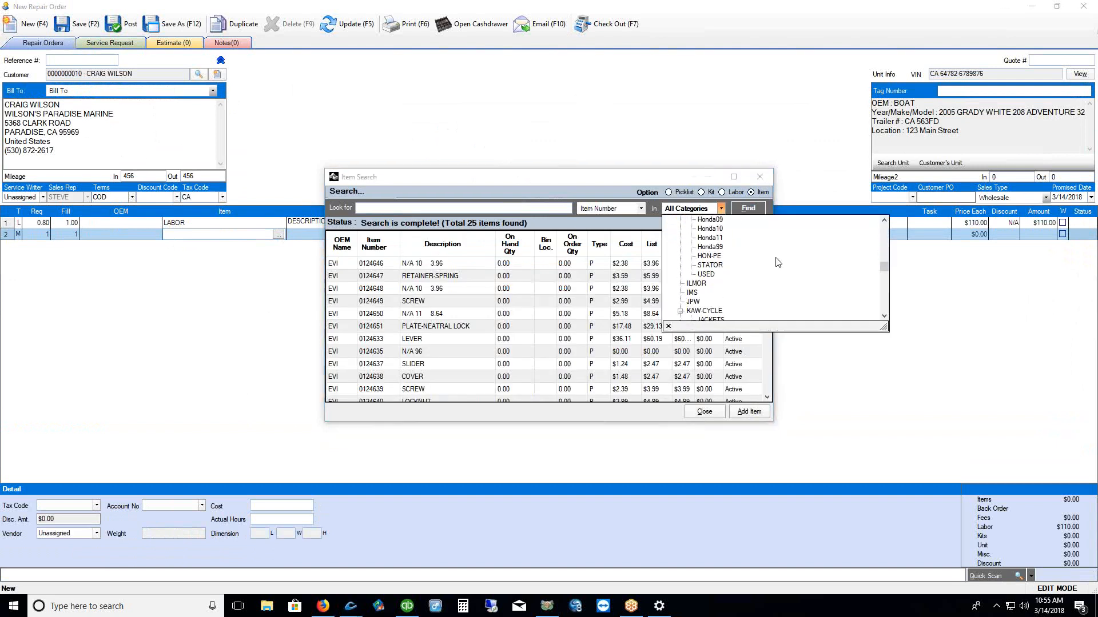
pyautogui.scroll(1, 773, 265)
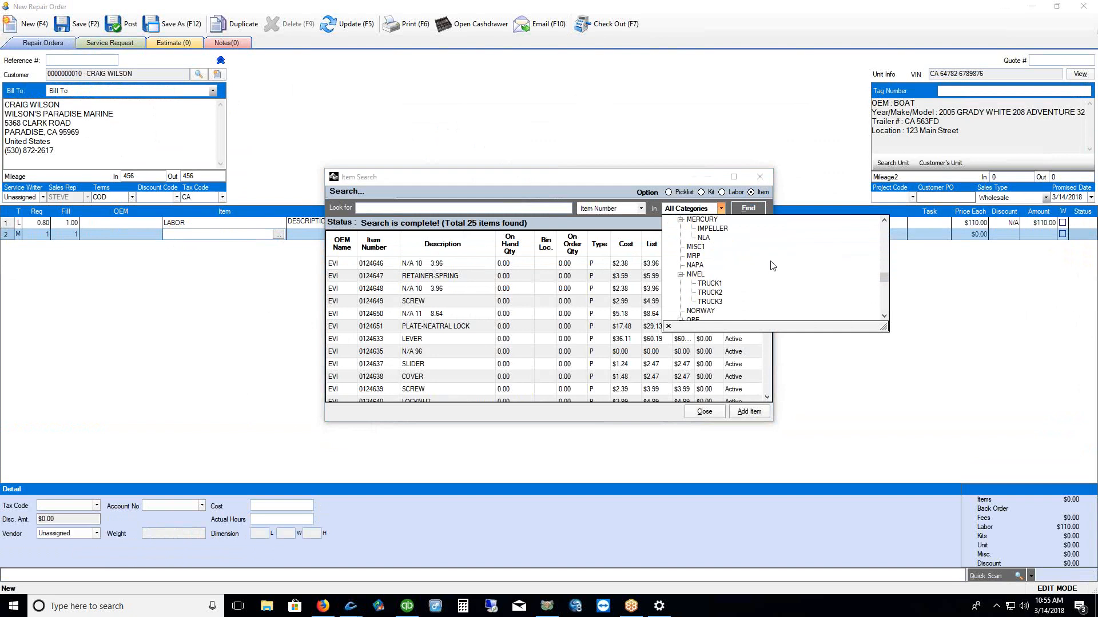
pyautogui.click(695, 274)
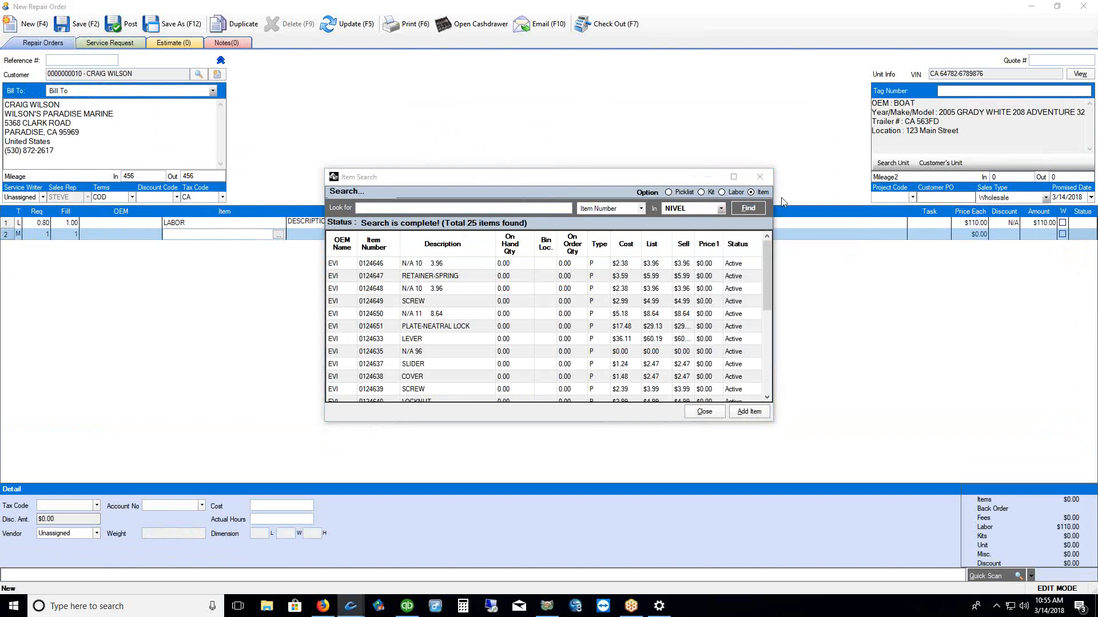
pyautogui.click(748, 208)
pyautogui.moveTo(374, 289); pyautogui.dragTo(374, 326)
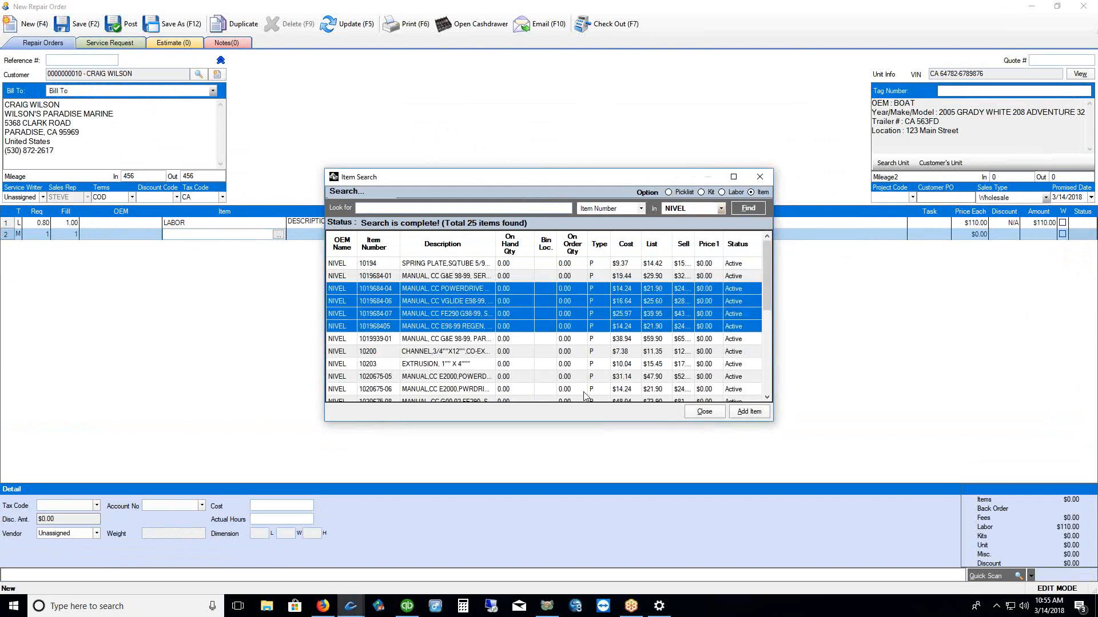
pyautogui.scroll(-5, 661, 344)
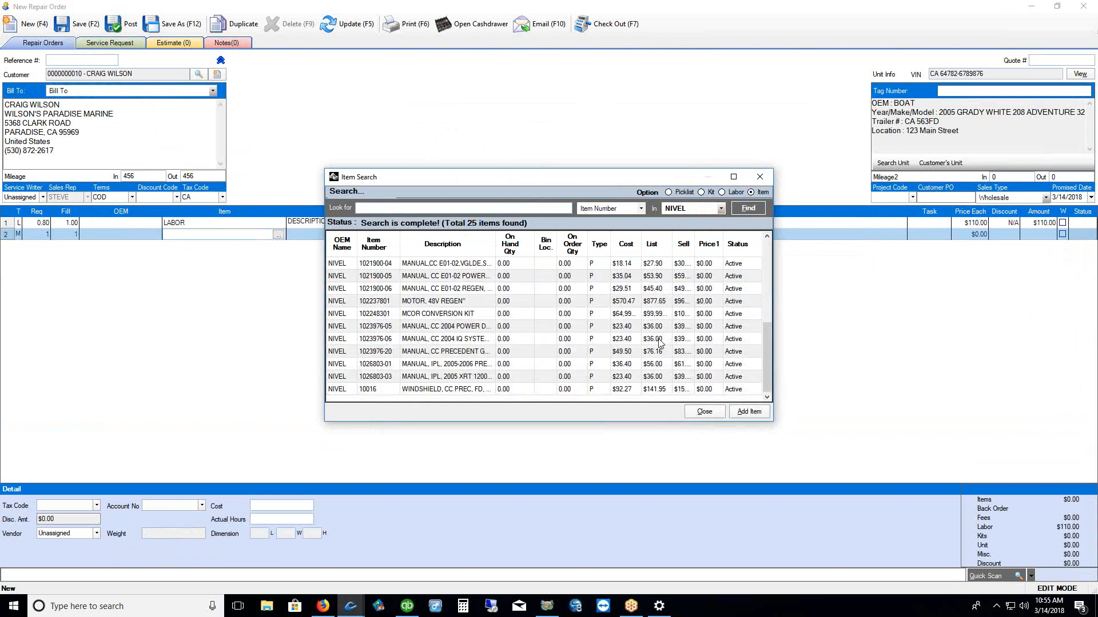
pyautogui.moveTo(345, 276); pyautogui.dragTo(345, 314)
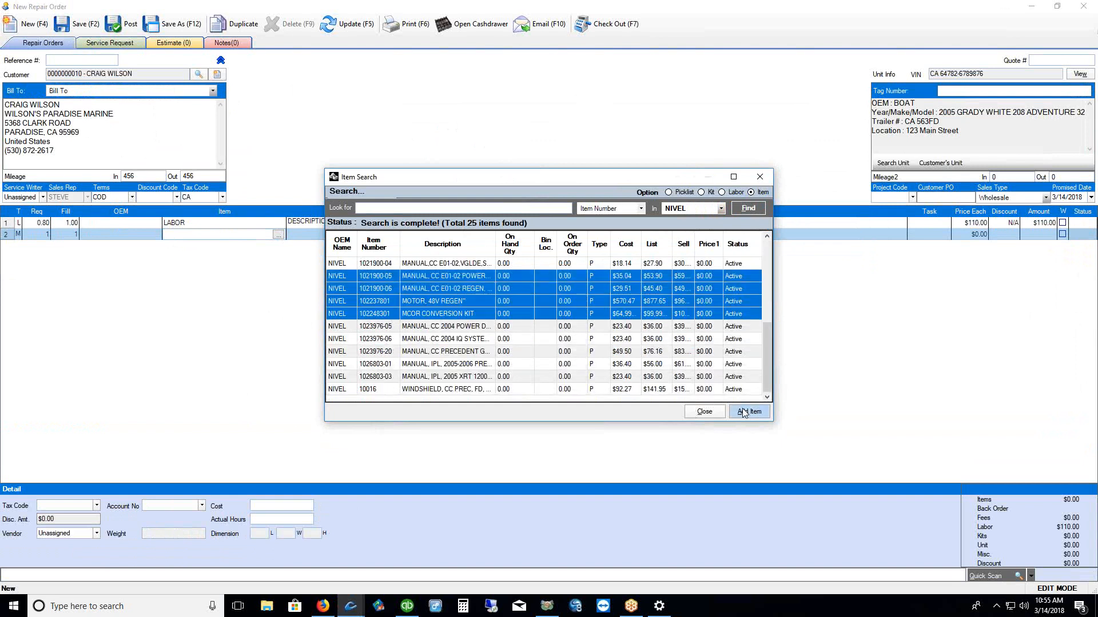
pyautogui.click(745, 412)
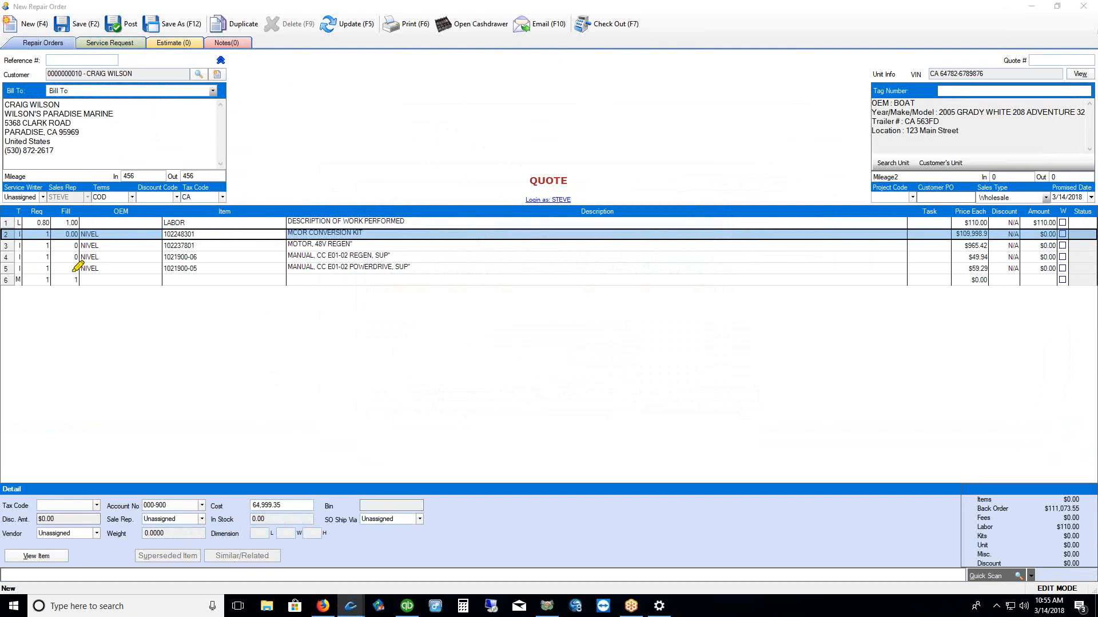
# Save the order with its new NIVEL part lines as quote 1357
pyautogui.moveTo(71, 267)
pyautogui.mouseDown()
pyautogui.moveTo(67, 277)
pyautogui.moveTo(67, 232)
pyautogui.mouseUp()
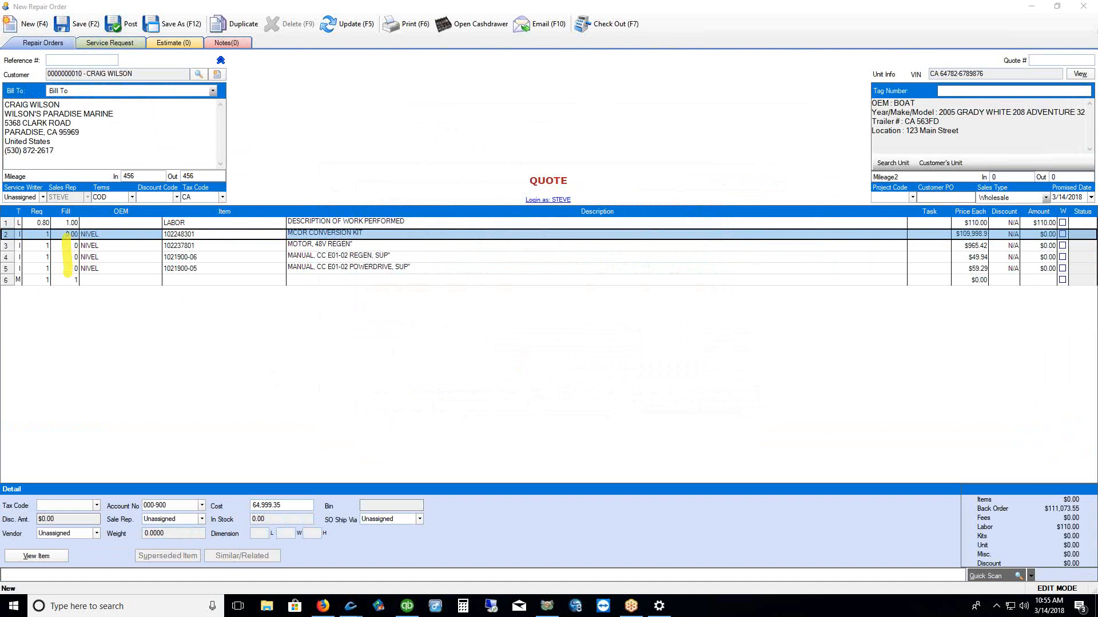
pyautogui.press('Escape')
pyautogui.moveTo(537, 152)
pyautogui.mouseDown()
pyautogui.moveTo(600, 216)
pyautogui.moveTo(589, 162)
pyautogui.mouseUp()
pyautogui.click(80, 28)
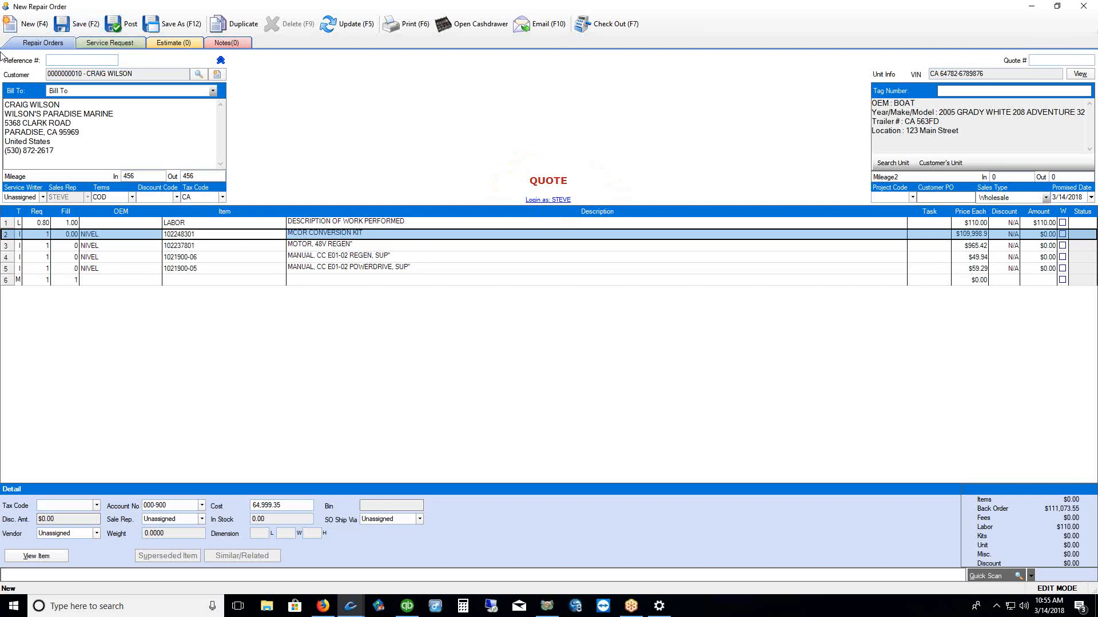
pyautogui.click(71, 26)
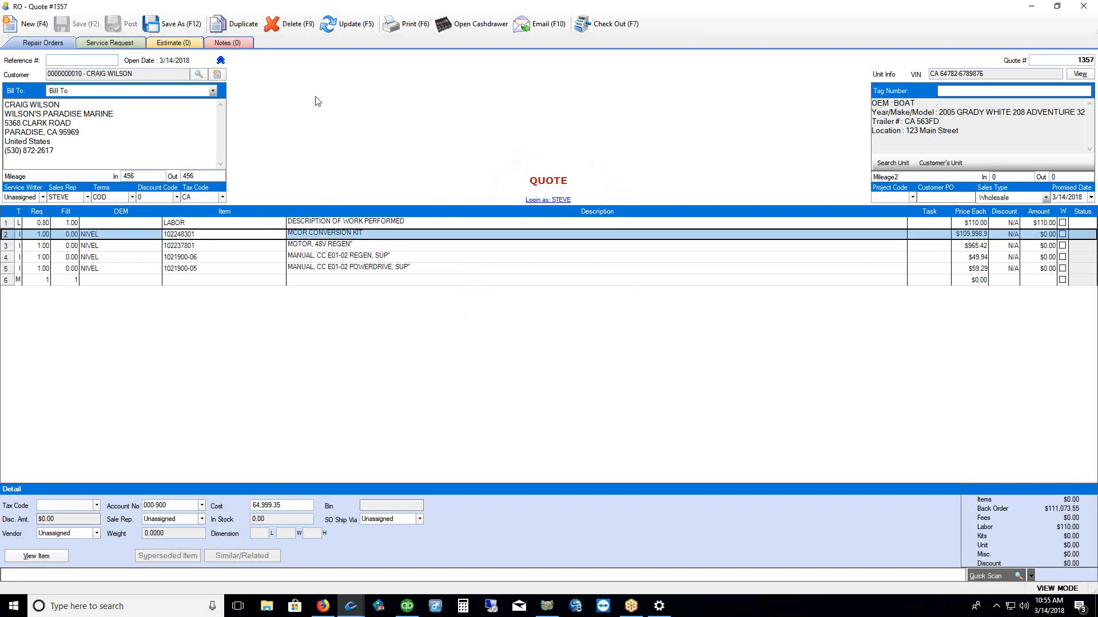
# Review the quote's Check Out print options, toggling the estimate copy, and close without printing
pyautogui.click(400, 26)
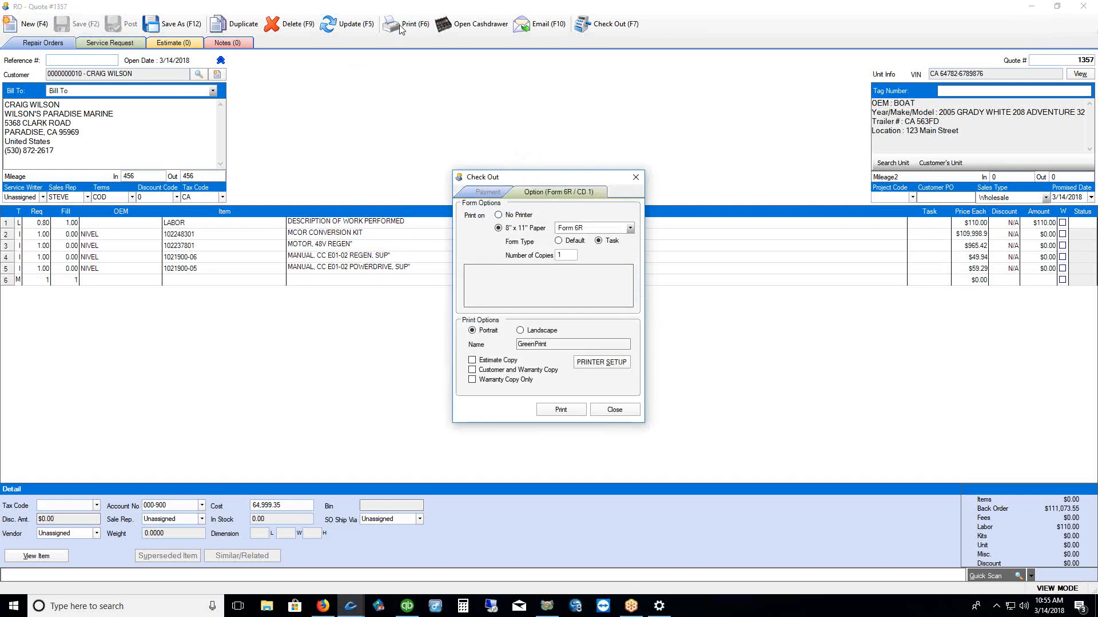
pyautogui.click(486, 361)
pyautogui.click(476, 364)
pyautogui.click(618, 412)
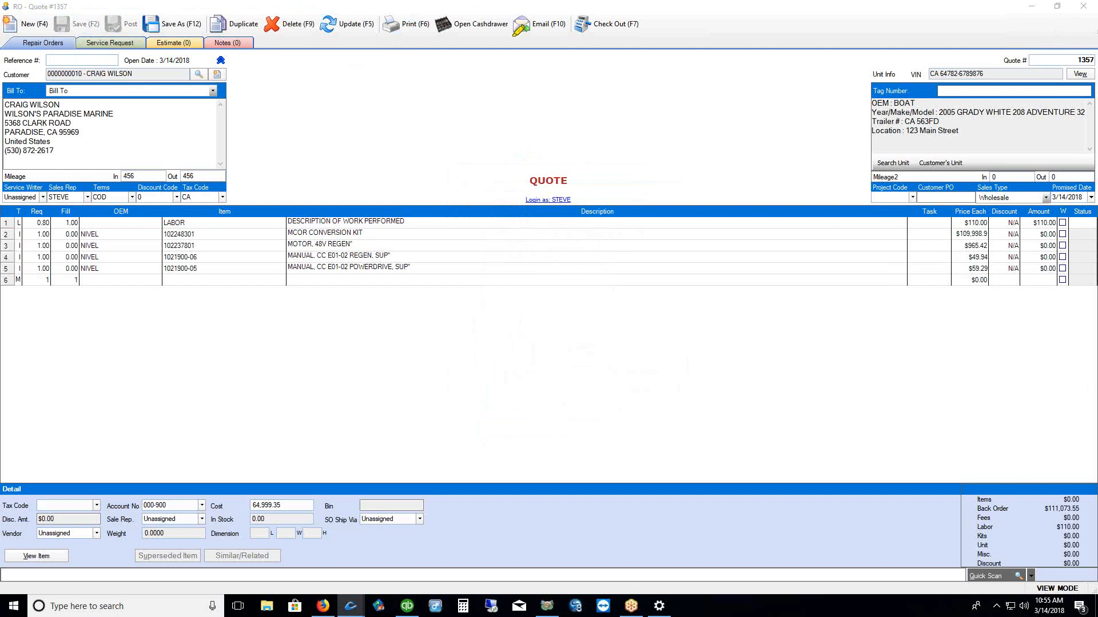
# Post the quote as repair order 1257 so its parts are marked SO
pyautogui.moveTo(506, 38); pyautogui.dragTo(548, 38)
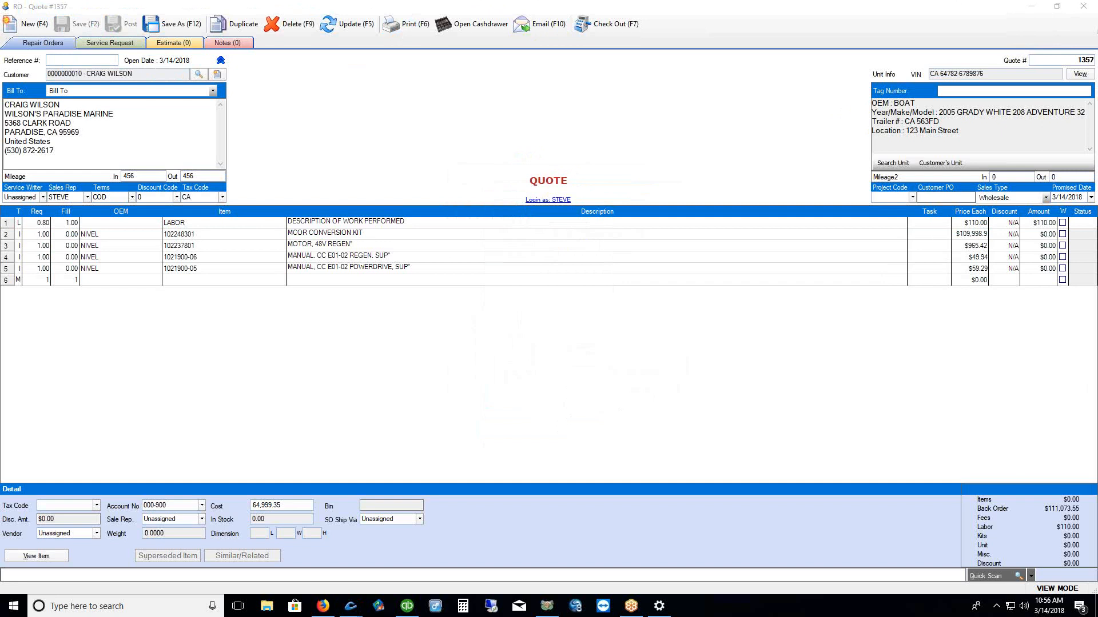
pyautogui.click(967, 245)
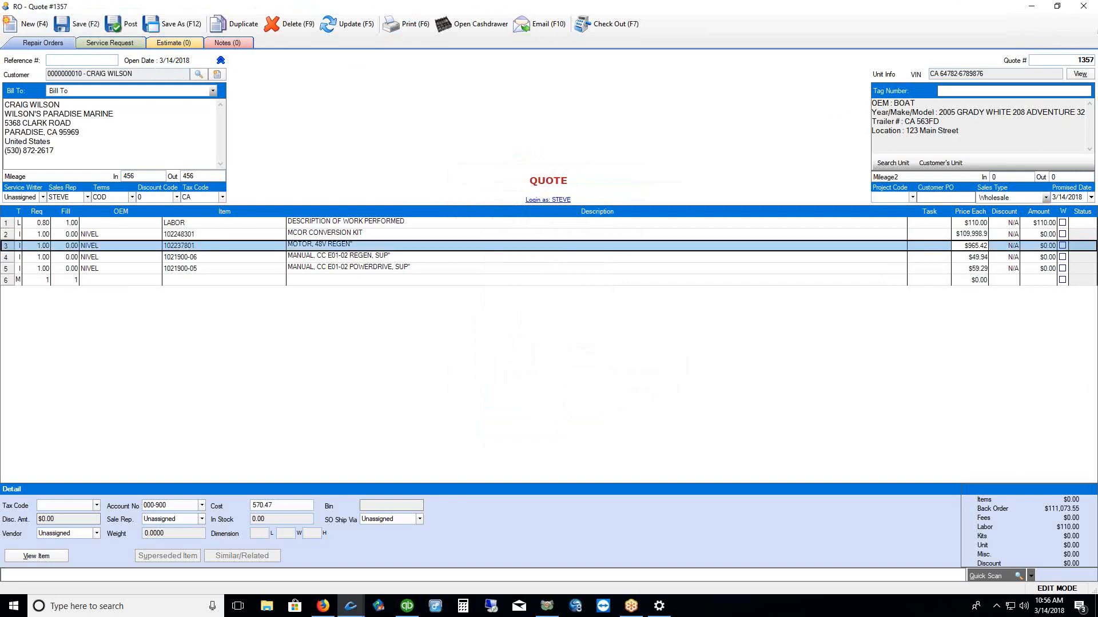
pyautogui.moveTo(89, 41); pyautogui.dragTo(136, 42)
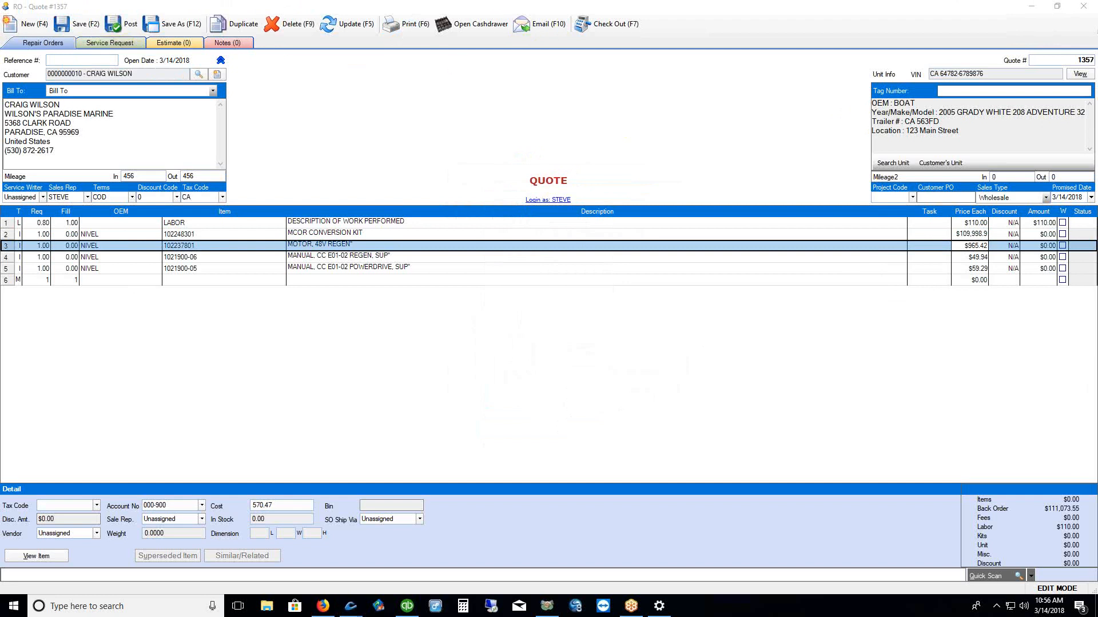
pyautogui.click(124, 28)
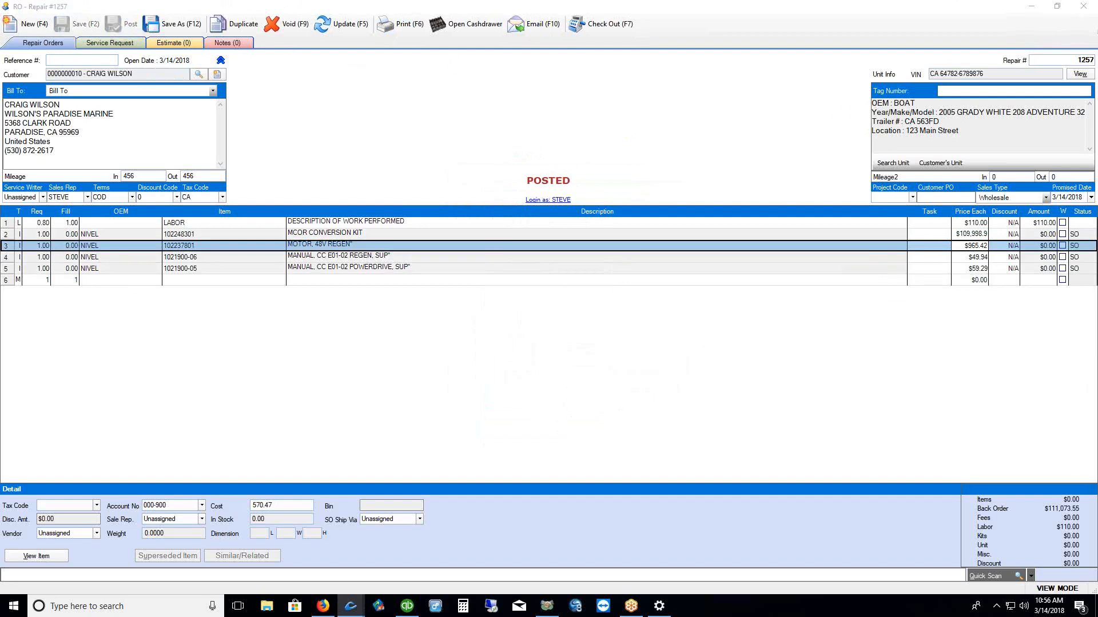
# Close the posted repair order and select repair 1257's four parts on the PO Pad
pyautogui.moveTo(1082, 227); pyautogui.dragTo(1082, 267)
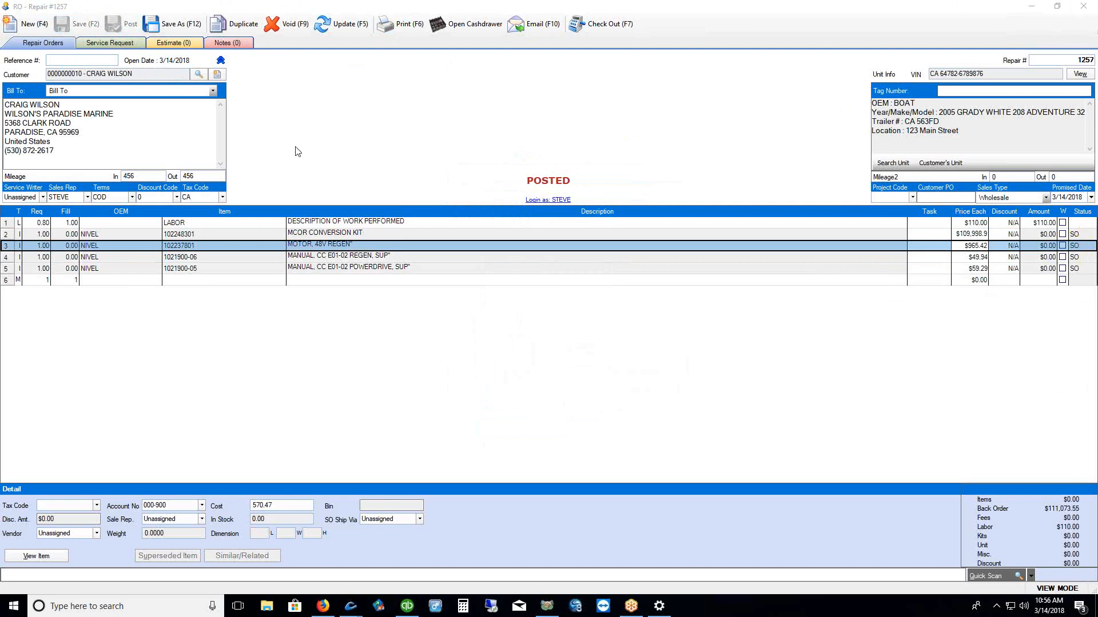
pyautogui.click(1077, 10)
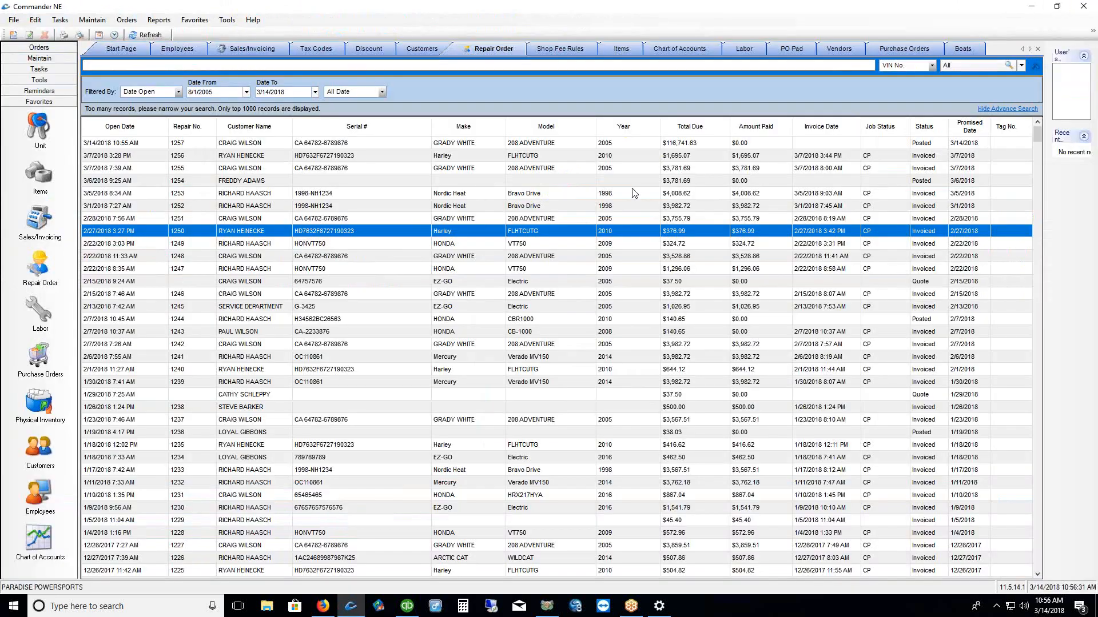
pyautogui.click(39, 48)
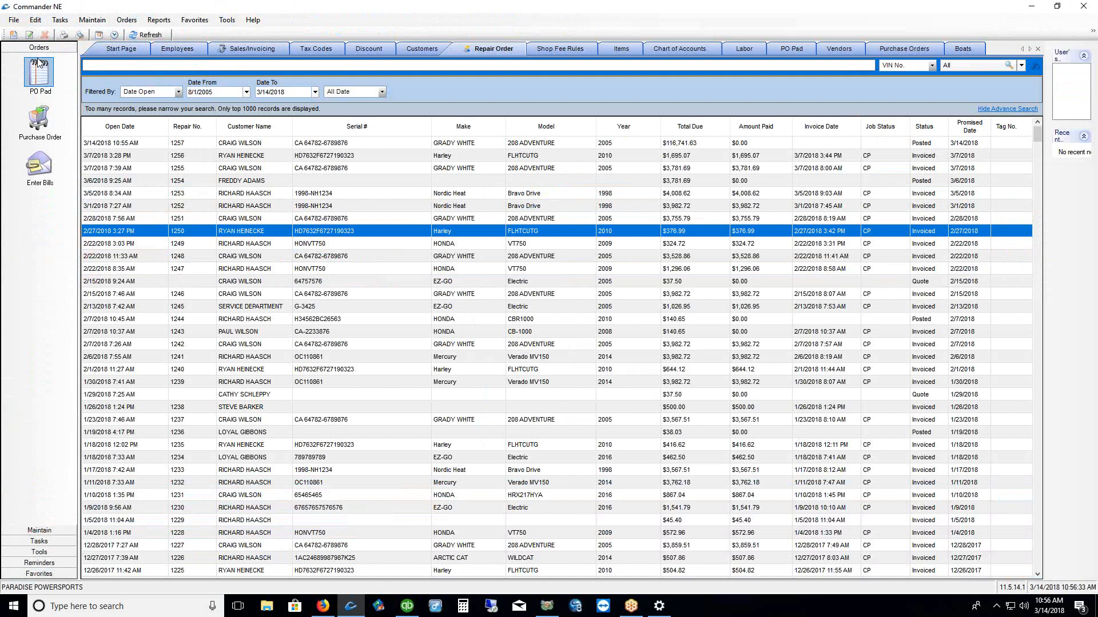
pyautogui.click(39, 64)
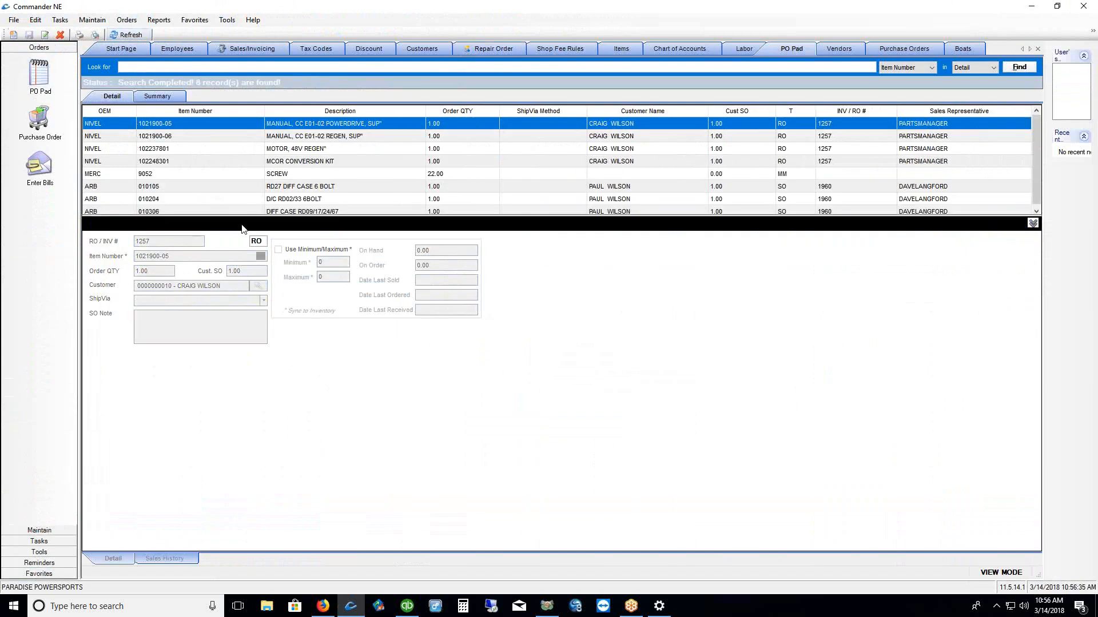
pyautogui.moveTo(250, 222); pyautogui.dragTo(255, 291)
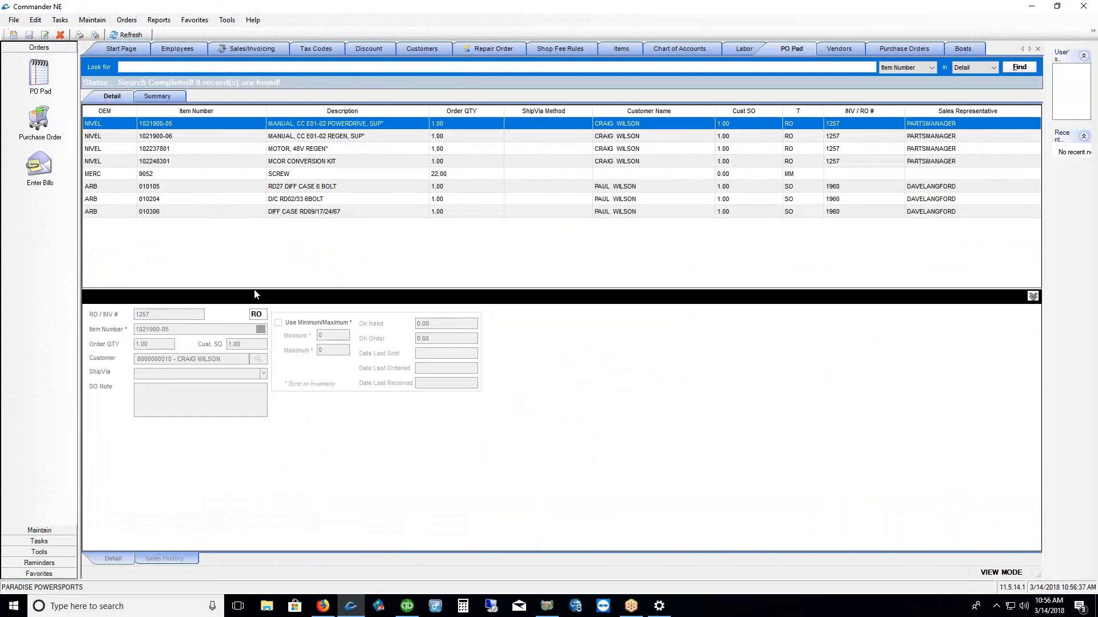
pyautogui.keyDown('shift'); pyautogui.click(200, 162); pyautogui.keyUp('shift')
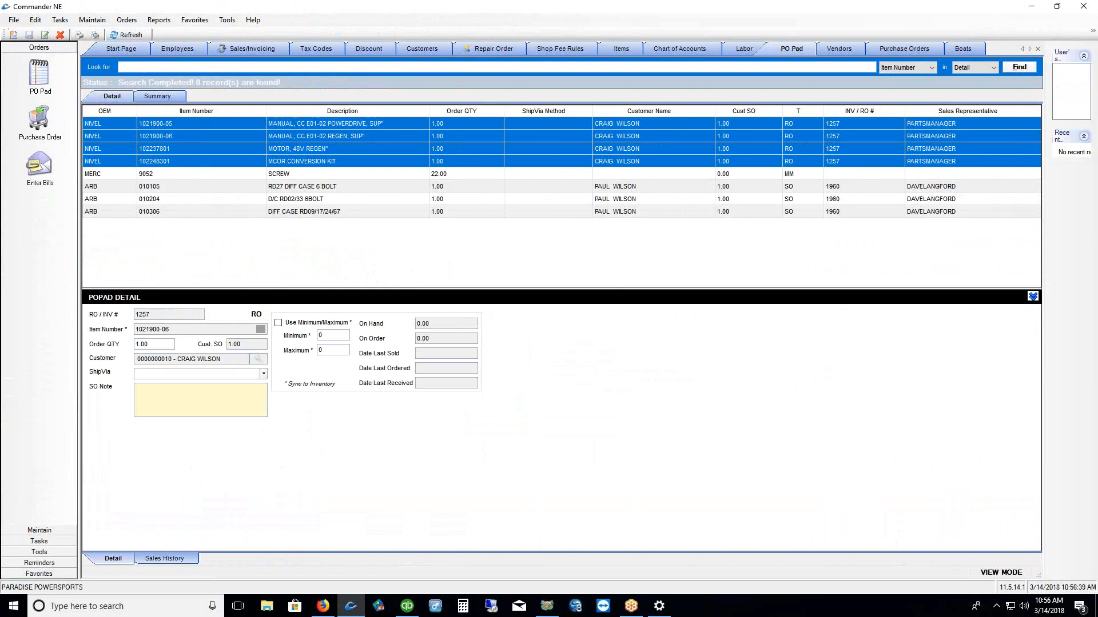
# Start a new purchase order to PARTS UNLIMITED from the purchase order list
pyautogui.moveTo(803, 117); pyautogui.dragTo(808, 169)
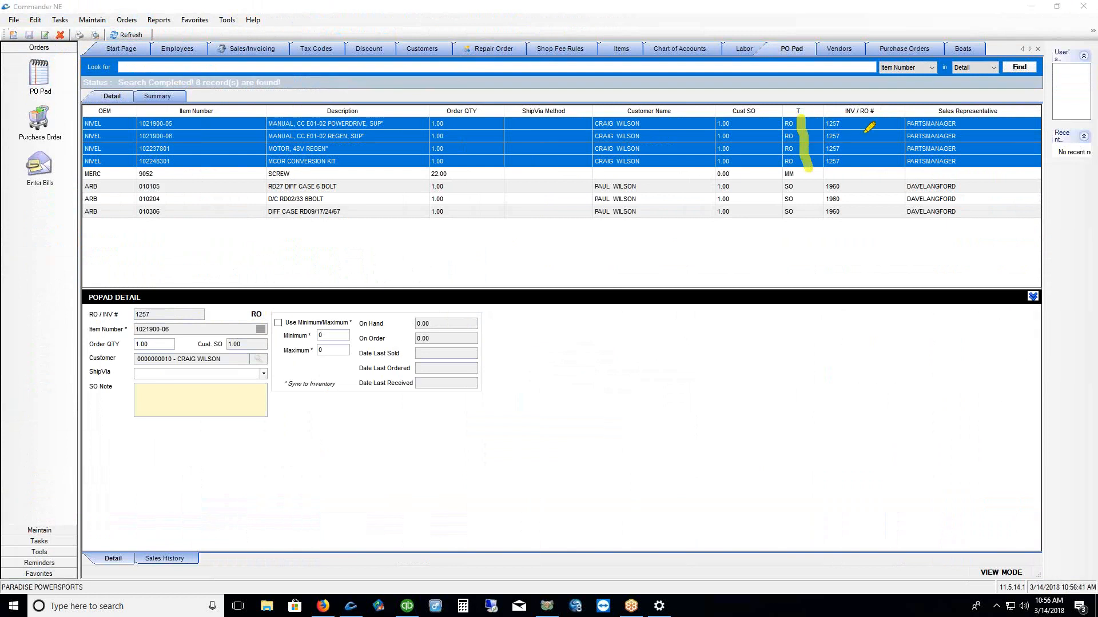
pyautogui.moveTo(853, 118); pyautogui.dragTo(855, 168)
pyautogui.press('Escape')
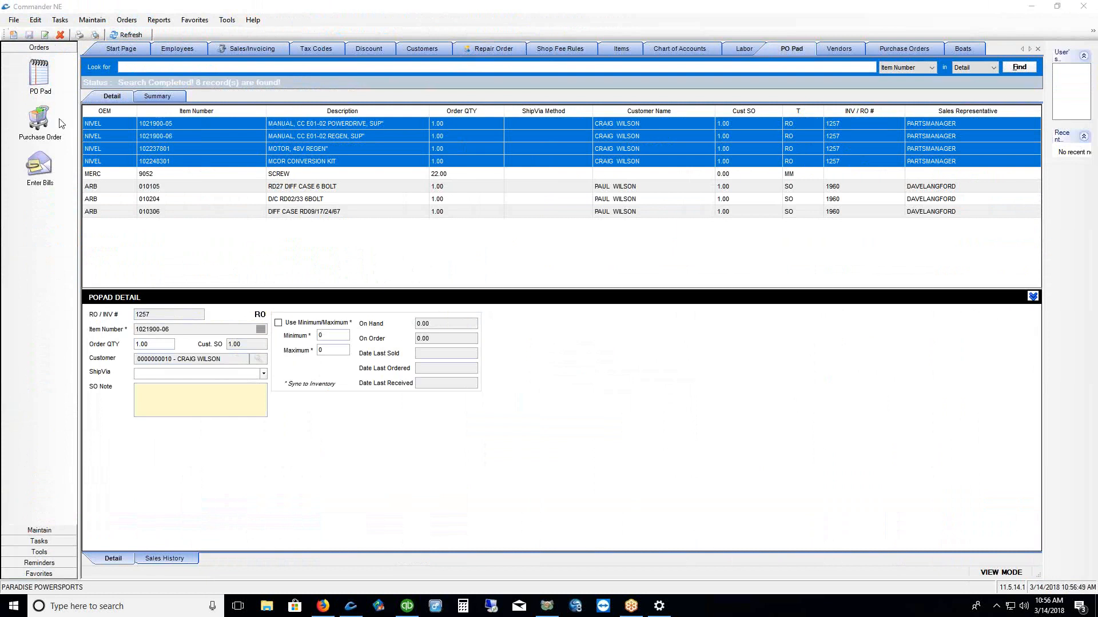
pyautogui.click(39, 120)
pyautogui.rightClick(266, 175)
pyautogui.click(274, 191)
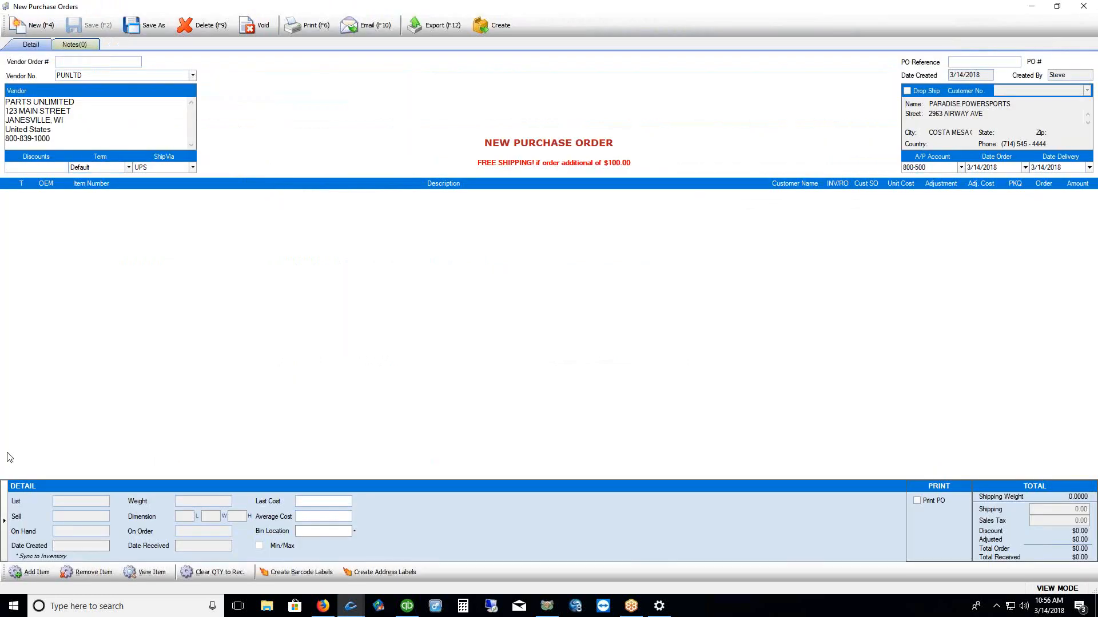
# Add the four NIVEL parts for repair 1257 from the PO Pad and create the purchase order
pyautogui.click(33, 573)
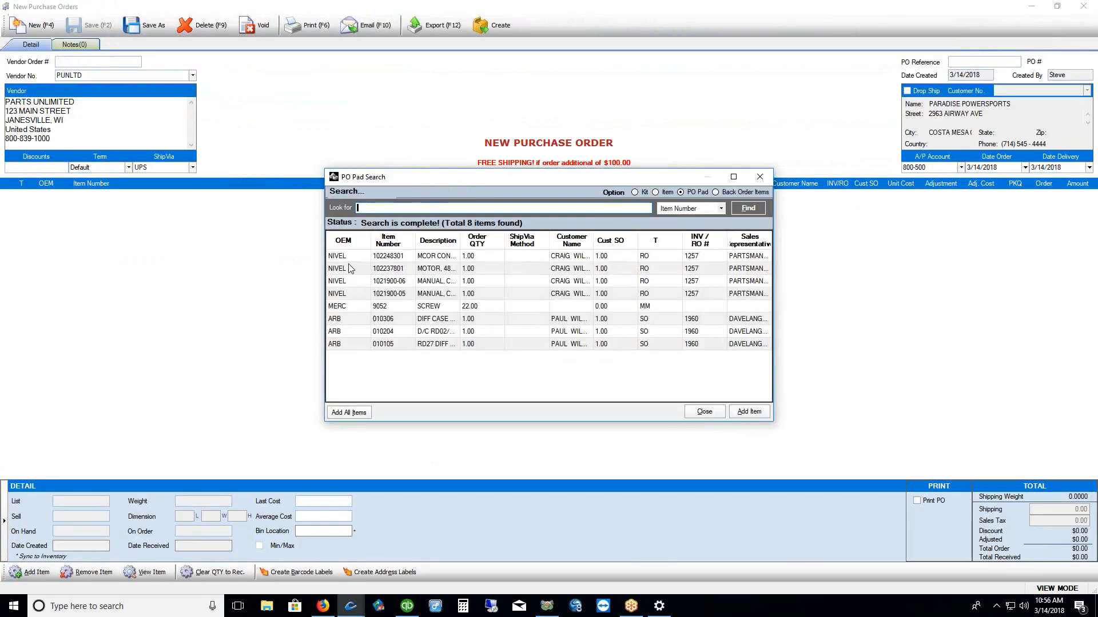
pyautogui.moveTo(344, 259); pyautogui.dragTo(348, 295)
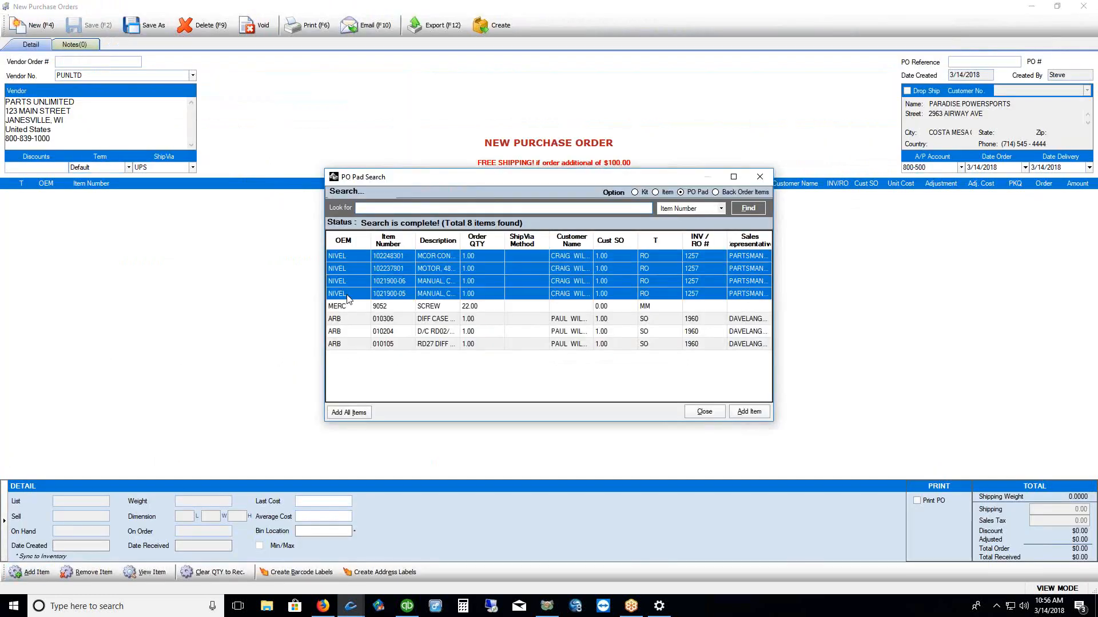
pyautogui.click(750, 414)
pyautogui.click(497, 26)
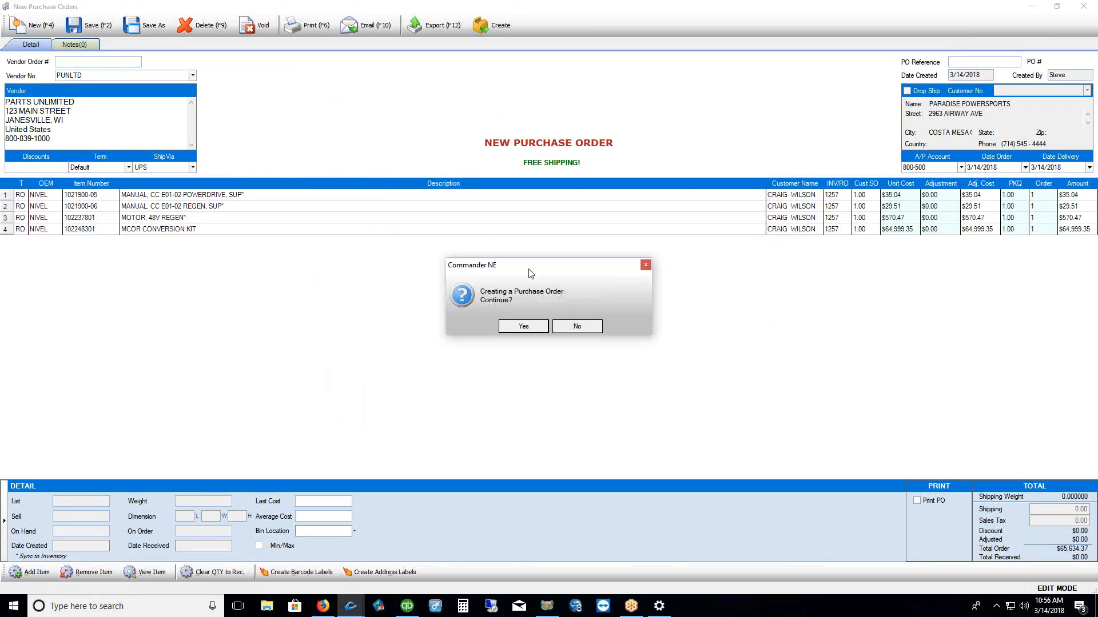
pyautogui.click(523, 327)
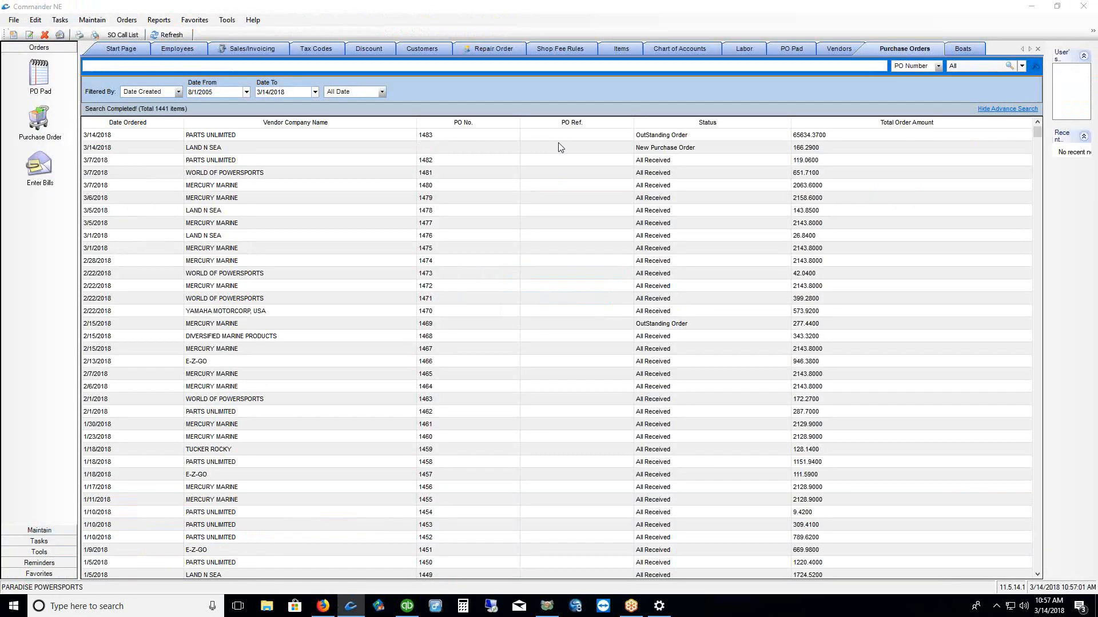
# Open the new purchase order 1483 to review its receive and label options
pyautogui.click(689, 139)
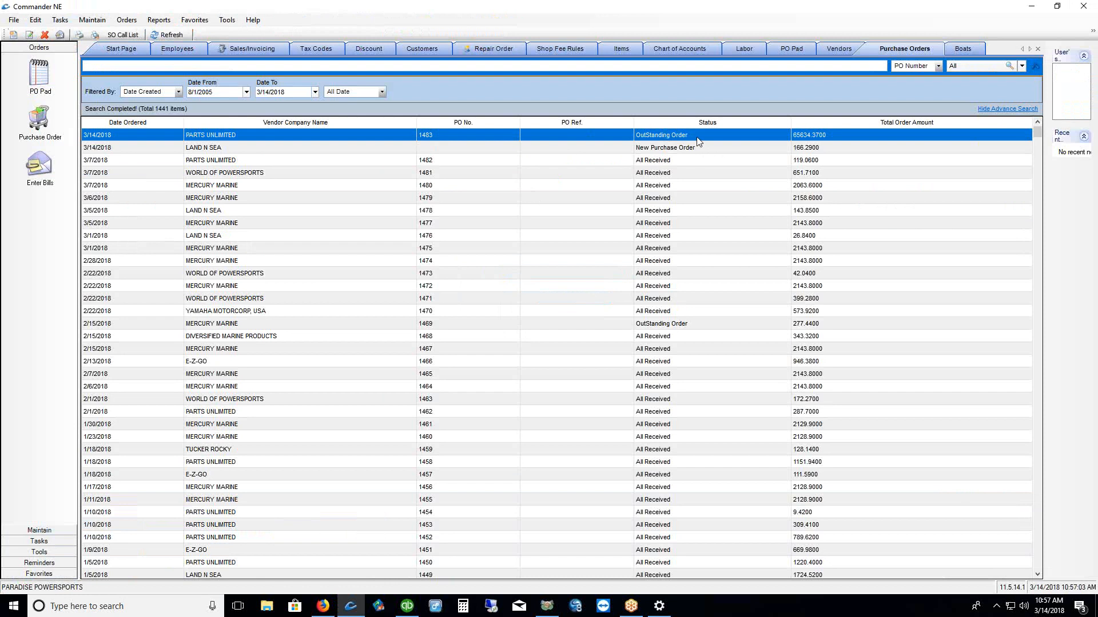
pyautogui.doubleClick(558, 140)
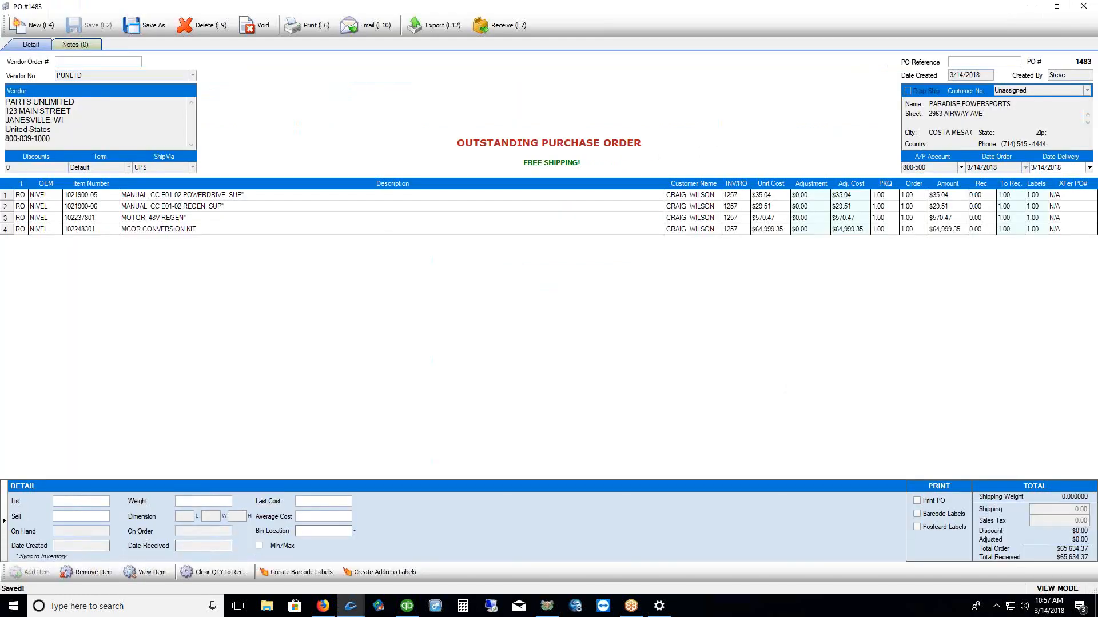
pyautogui.moveTo(470, 43); pyautogui.dragTo(530, 39)
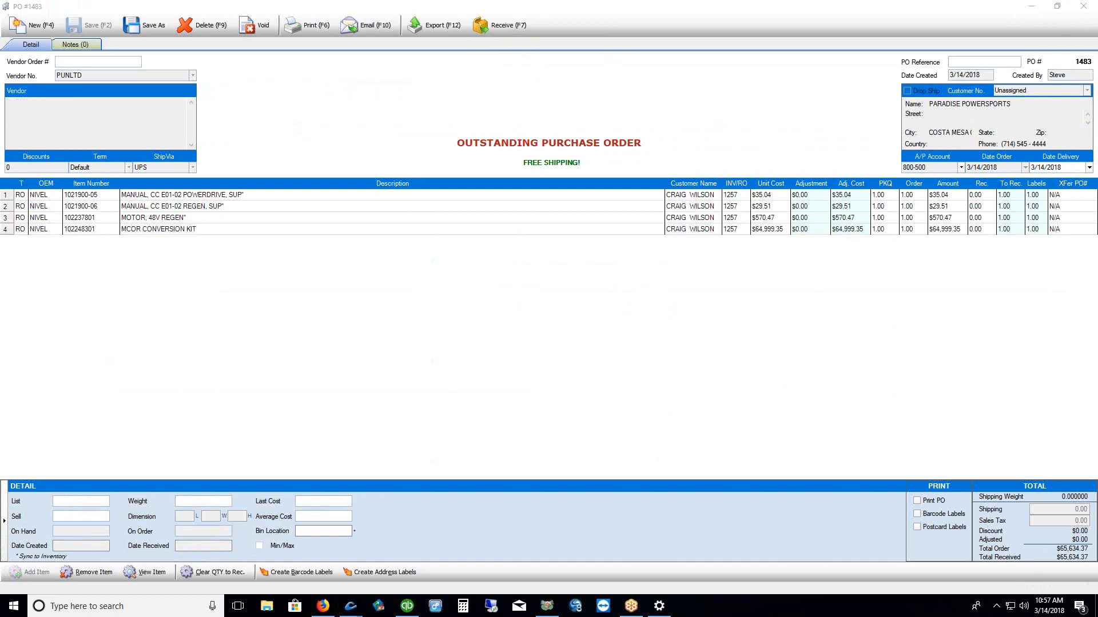
pyautogui.moveTo(892, 520); pyautogui.dragTo(921, 513)
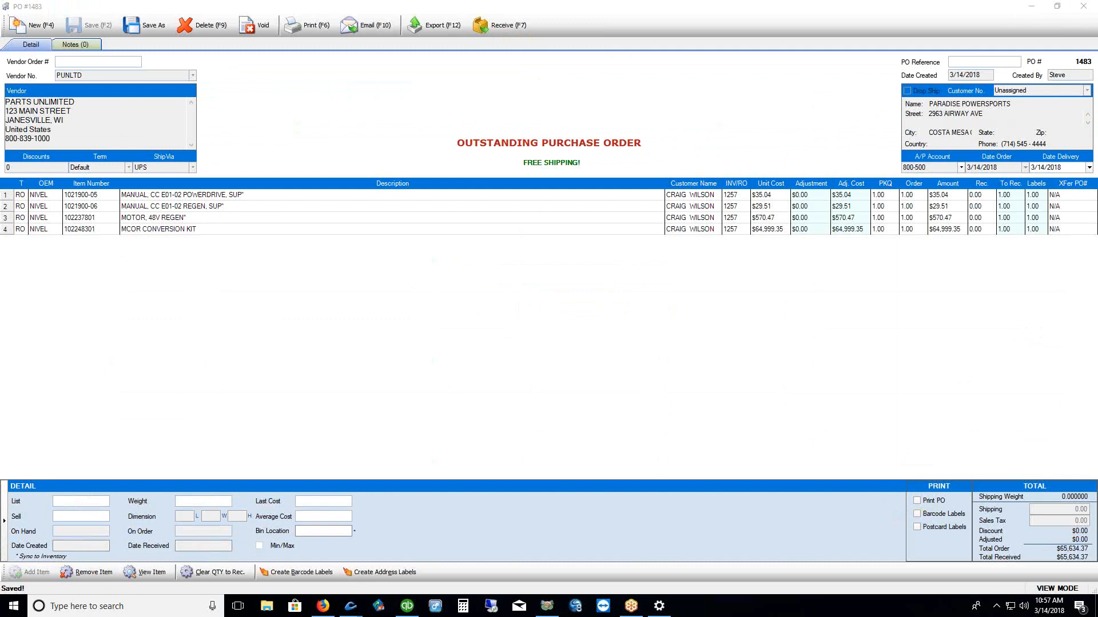
# Check the labels counts on PO 1483's four lines, then bring up Enter Bills to receive it
pyautogui.click(851, 221)
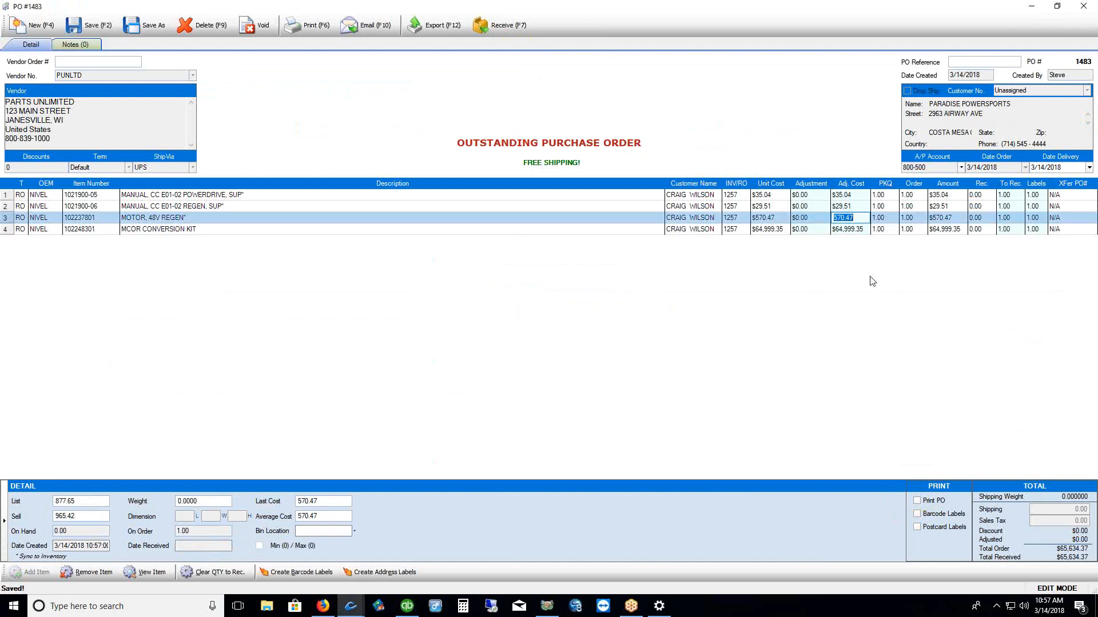
pyautogui.click(1036, 195)
pyautogui.click(1036, 207)
pyautogui.click(1036, 217)
pyautogui.click(1036, 229)
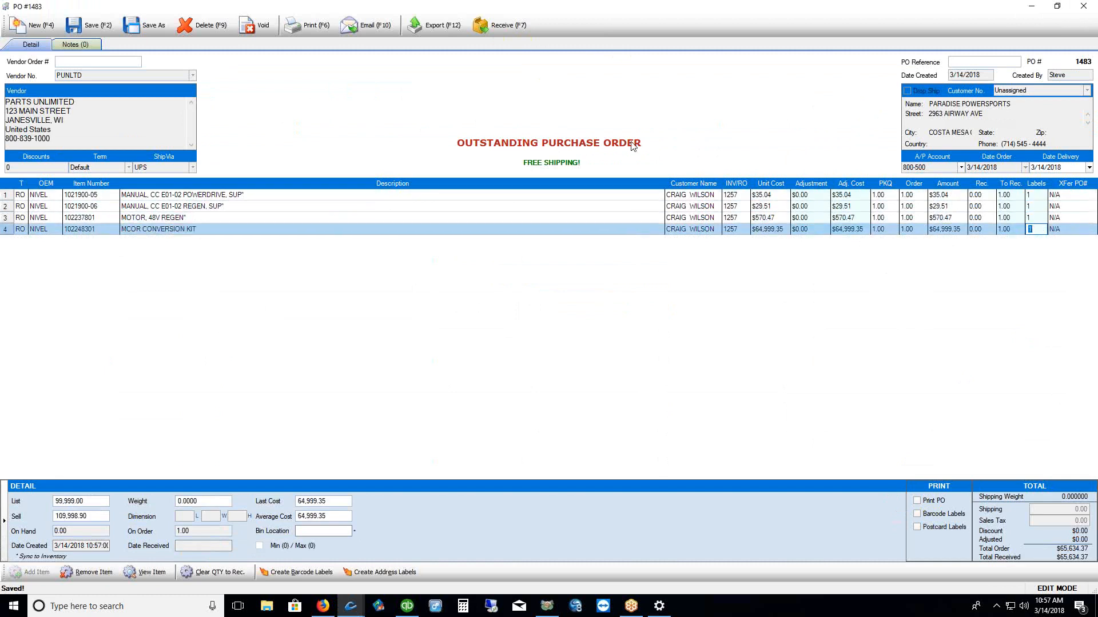
pyautogui.click(484, 26)
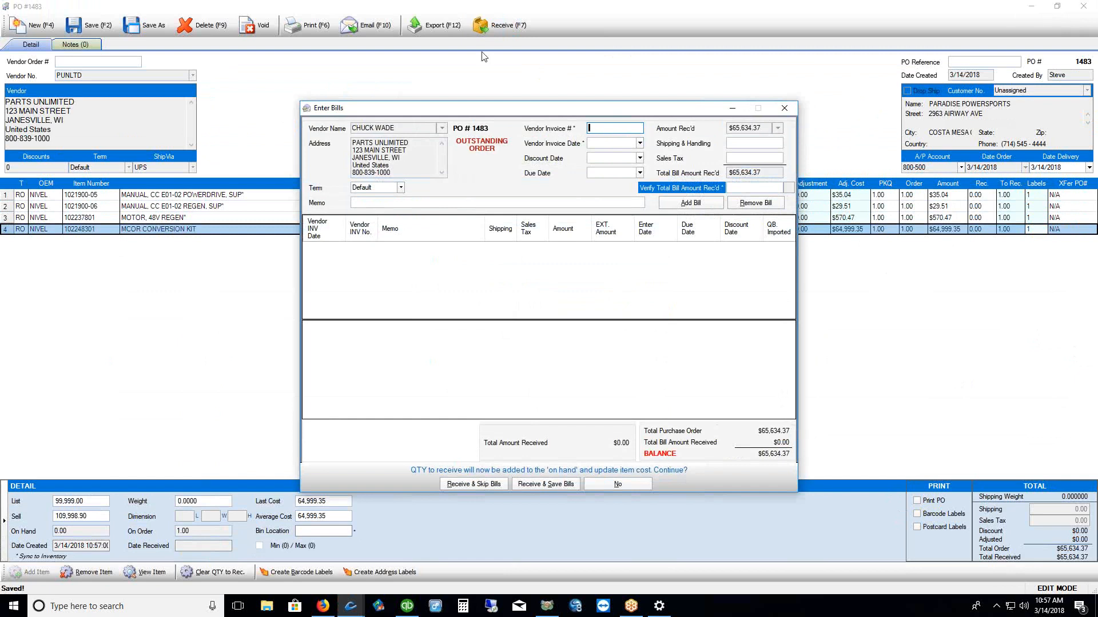
# Receive PO 1483 skipping bills and compare its All Received status with other orders
pyautogui.click(474, 484)
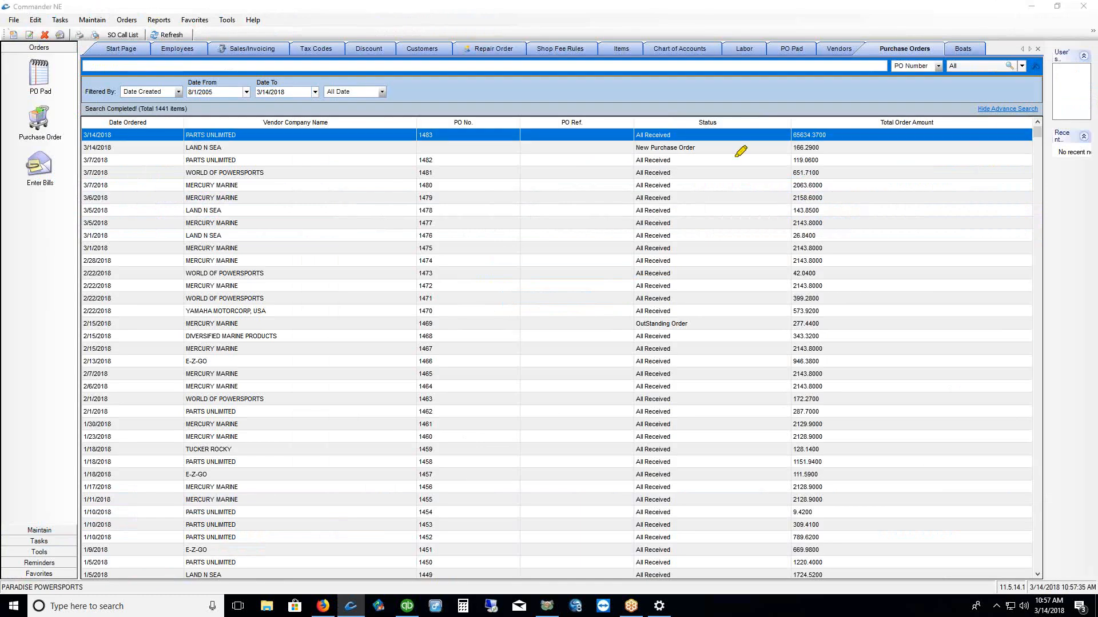
pyautogui.moveTo(689, 136); pyautogui.dragTo(746, 121)
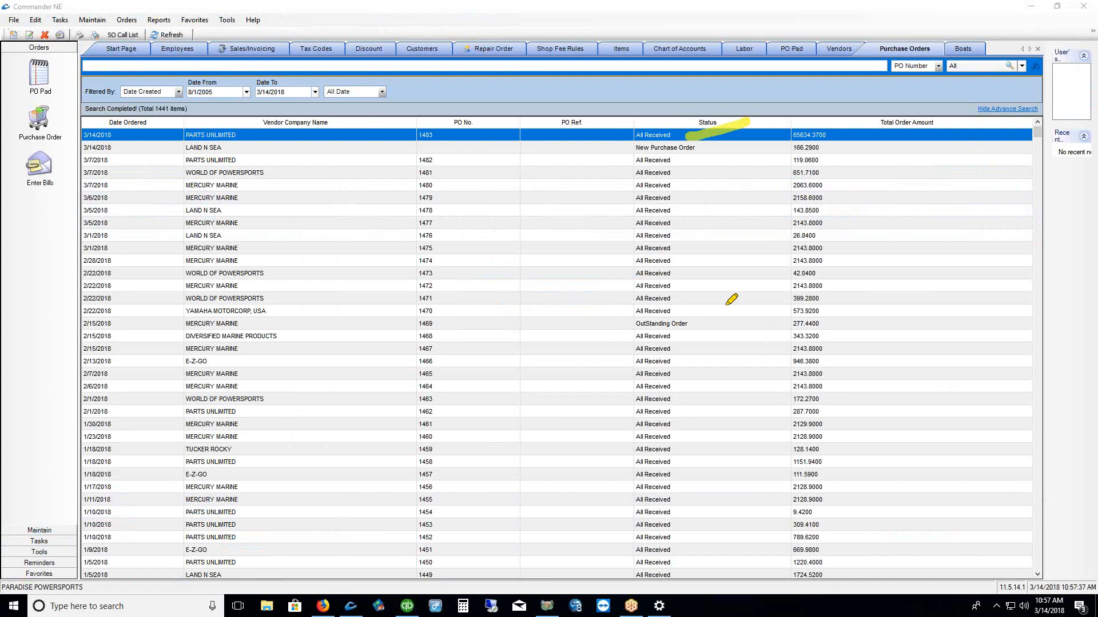
pyautogui.moveTo(690, 328); pyautogui.dragTo(746, 313)
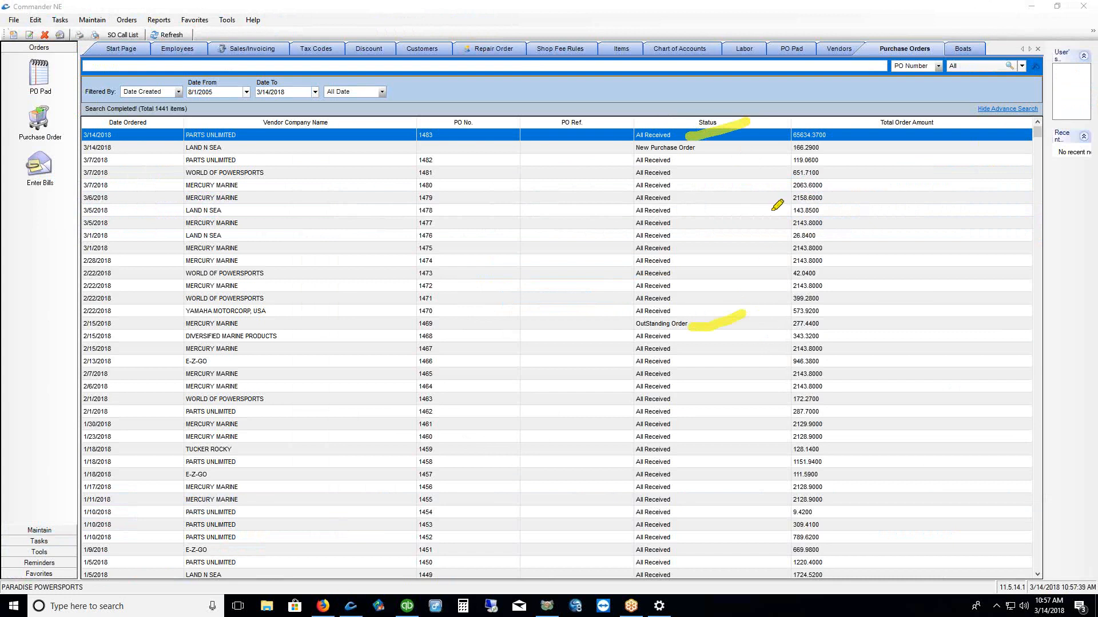
pyautogui.moveTo(692, 153); pyautogui.dragTo(731, 143)
pyautogui.press('Escape')
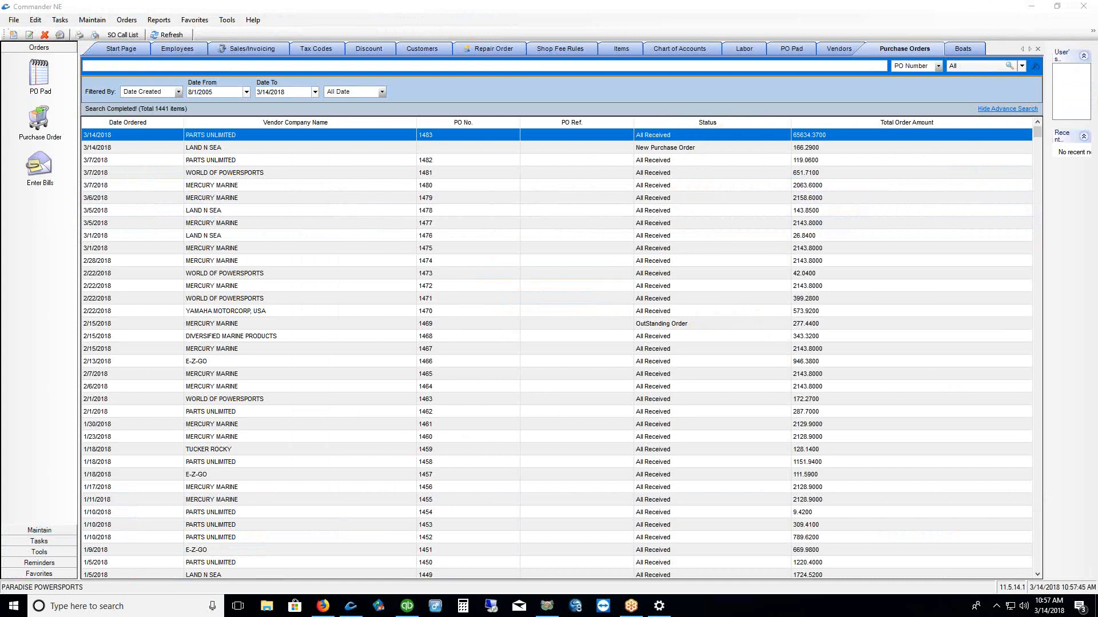
# Show the Maintain section of the navigation bar
pyautogui.moveTo(1037, 135); pyautogui.dragTo(1044, 174)
pyautogui.scroll(20, 421, 256)
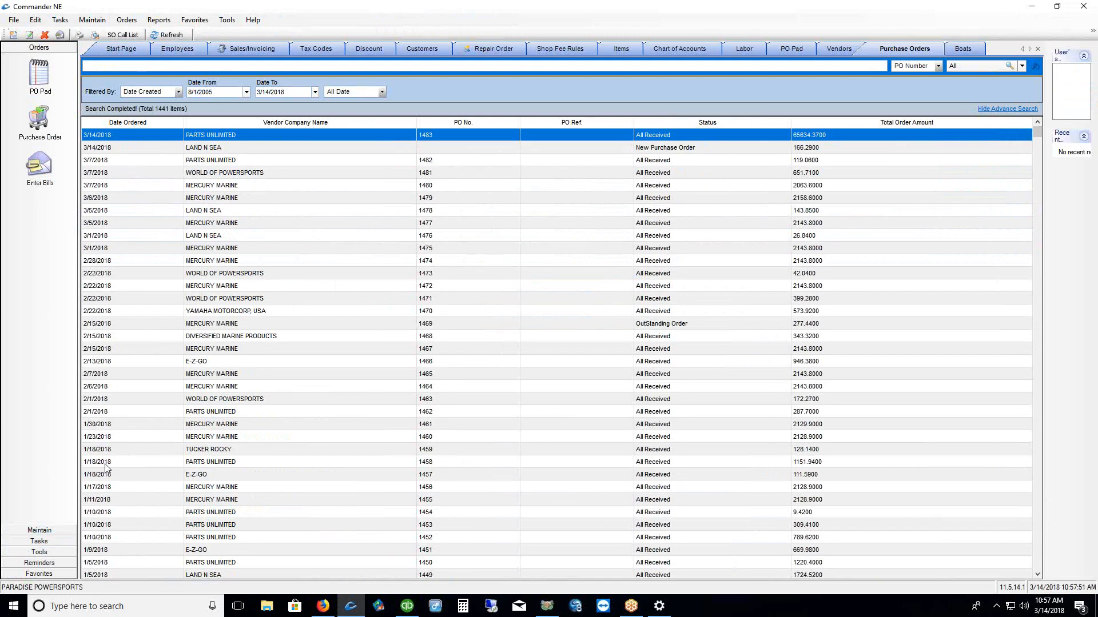
pyautogui.click(39, 530)
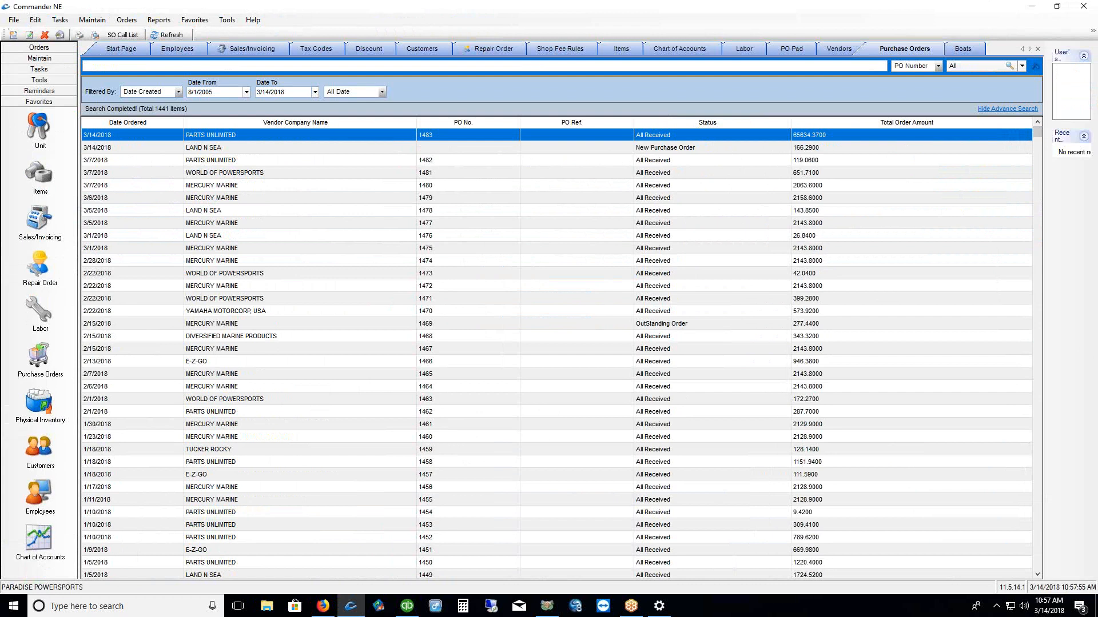
pyautogui.moveTo(105, 46); pyautogui.dragTo(153, 50)
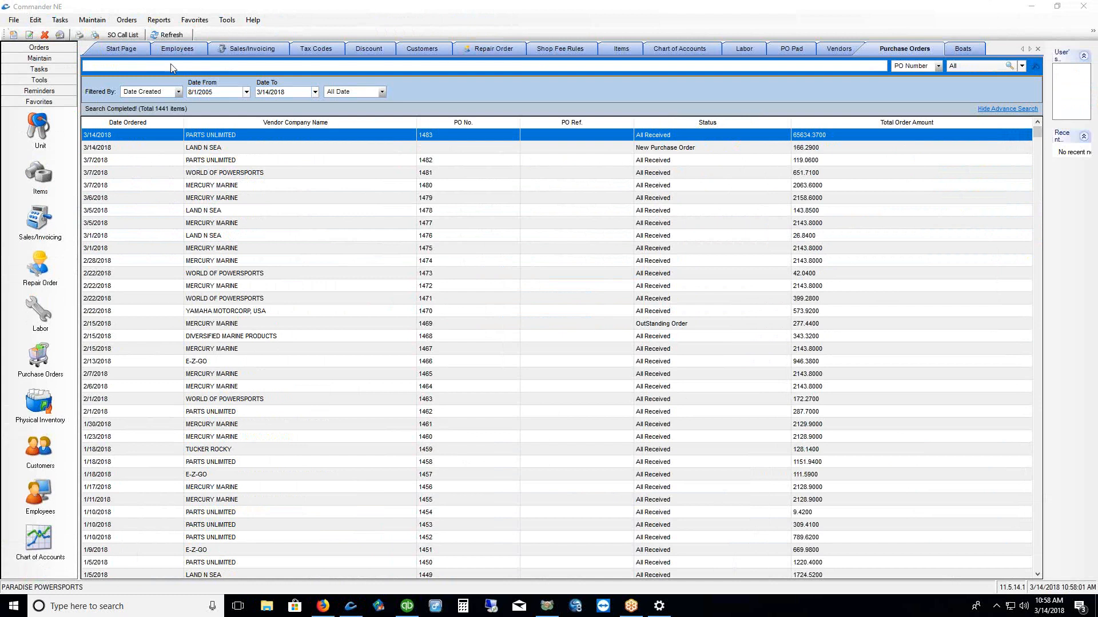
# Run the SO Call List report for today's received date, then open repair order 1257
pyautogui.click(122, 35)
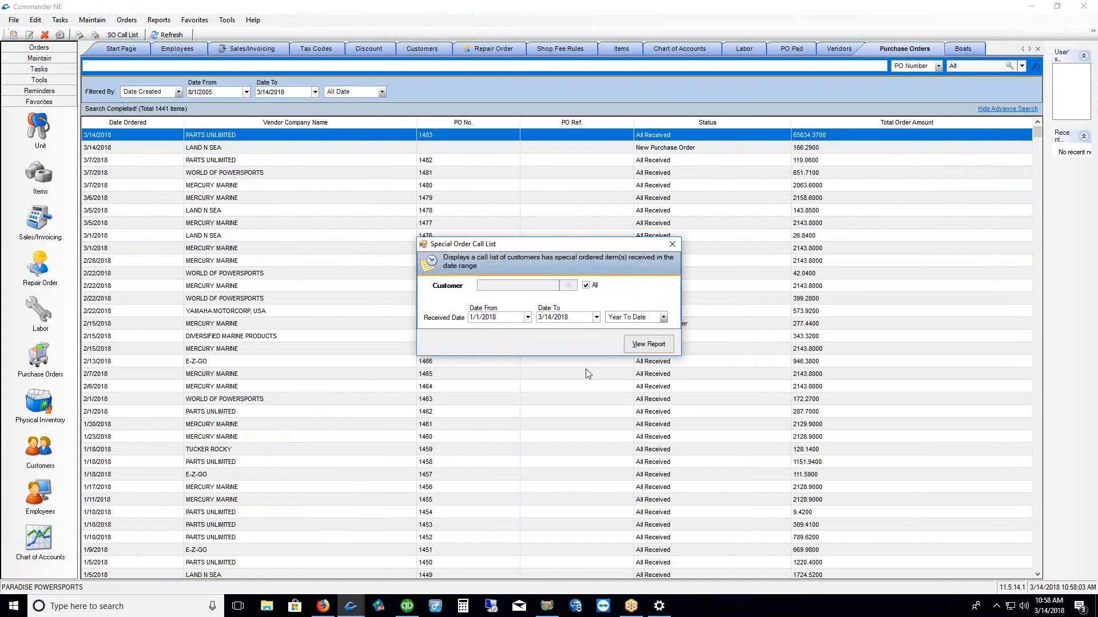
pyautogui.click(664, 317)
pyautogui.click(626, 326)
pyautogui.click(650, 345)
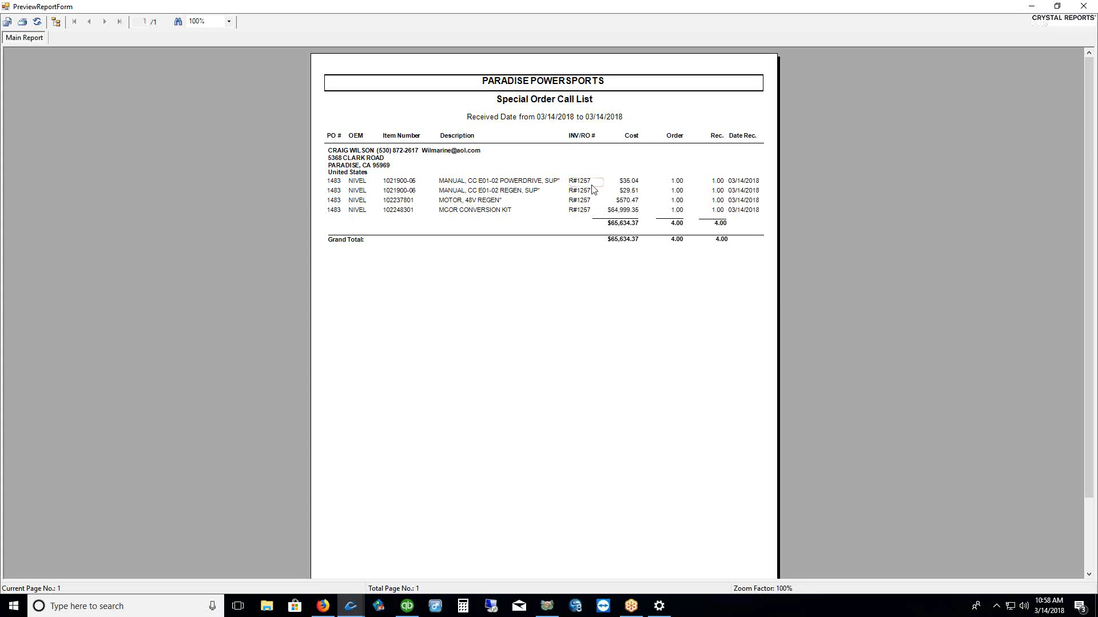
pyautogui.click(1084, 6)
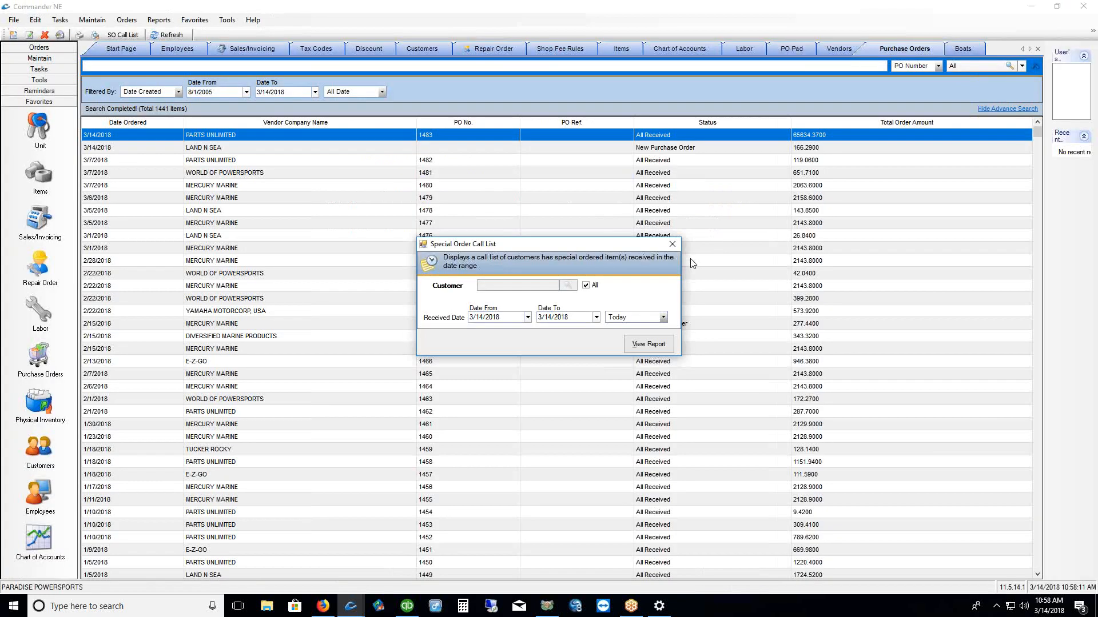
pyautogui.click(673, 244)
pyautogui.click(40, 266)
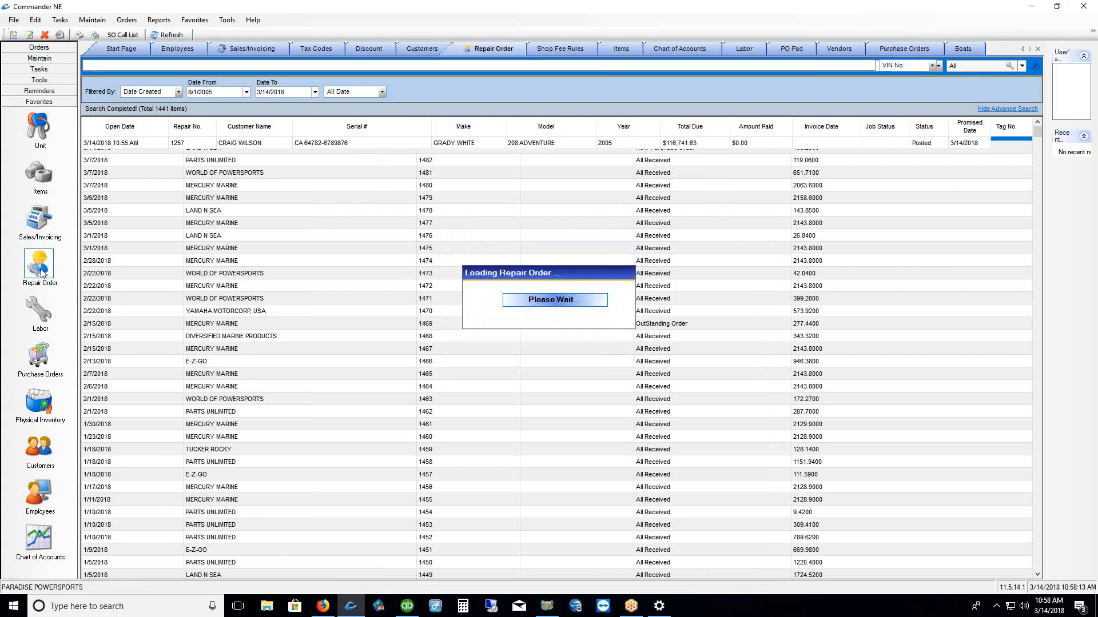
pyautogui.doubleClick(188, 143)
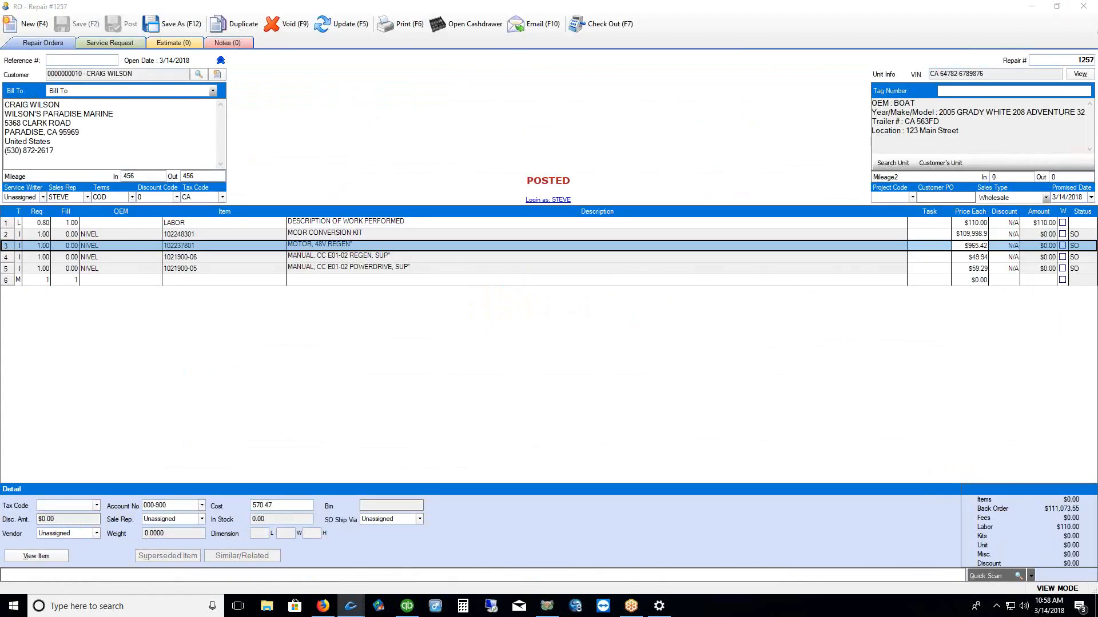
# Put repair order 1257 into edit mode and post its received parts
pyautogui.moveTo(312, 39); pyautogui.dragTo(350, 38)
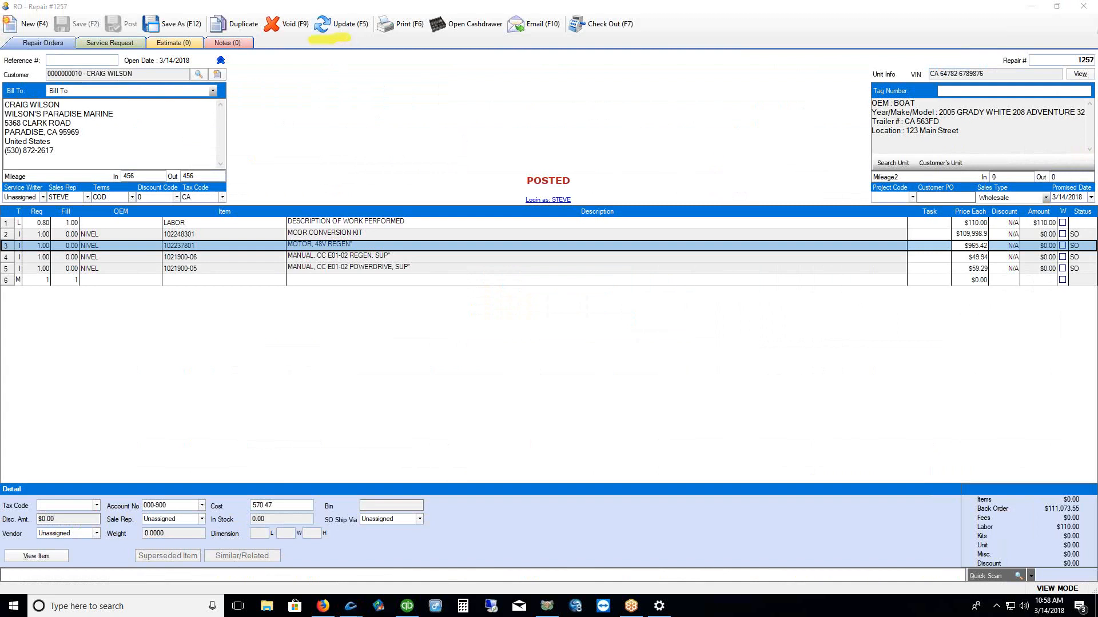
pyautogui.press('Escape')
pyautogui.click(341, 24)
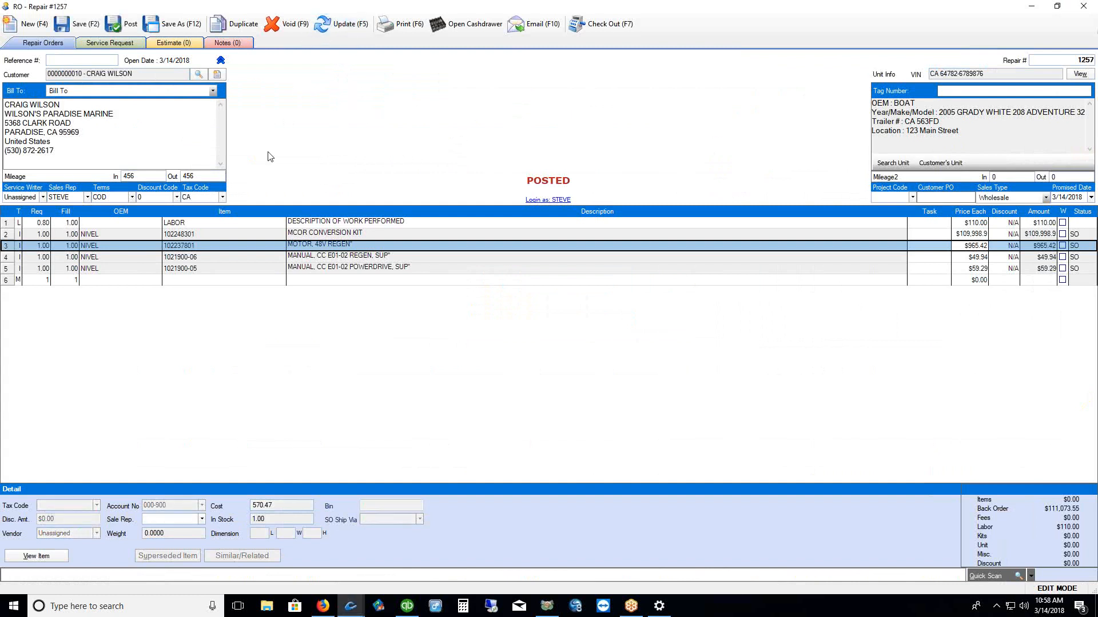
pyautogui.click(114, 24)
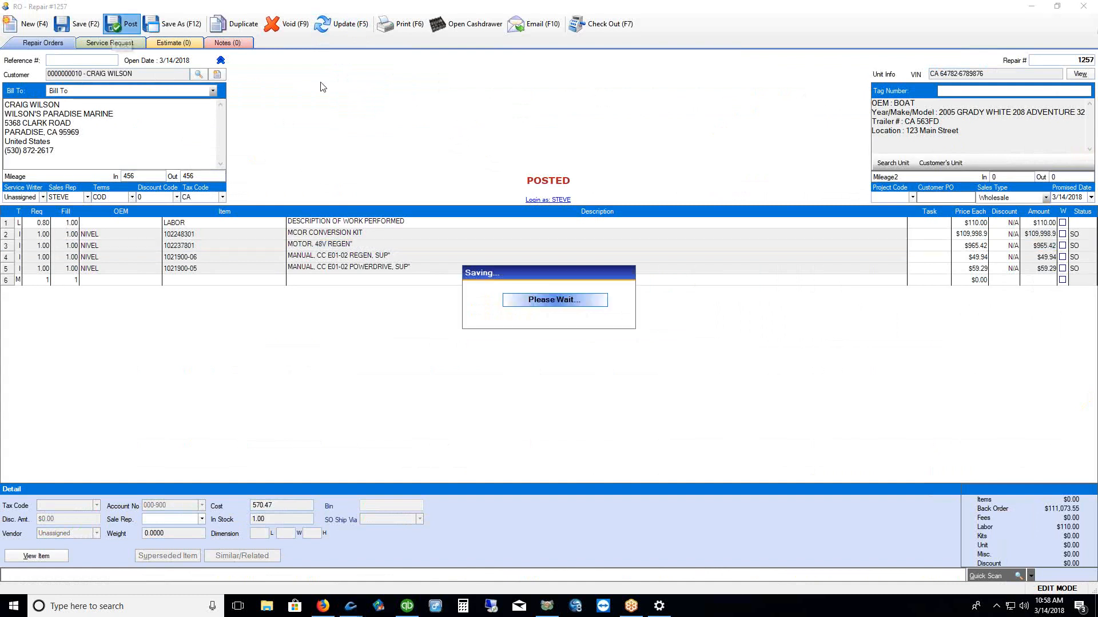
# Assign a technician to the labor line, schedule it 10:58–11:58 AM today, and save
pyautogui.click(15, 224)
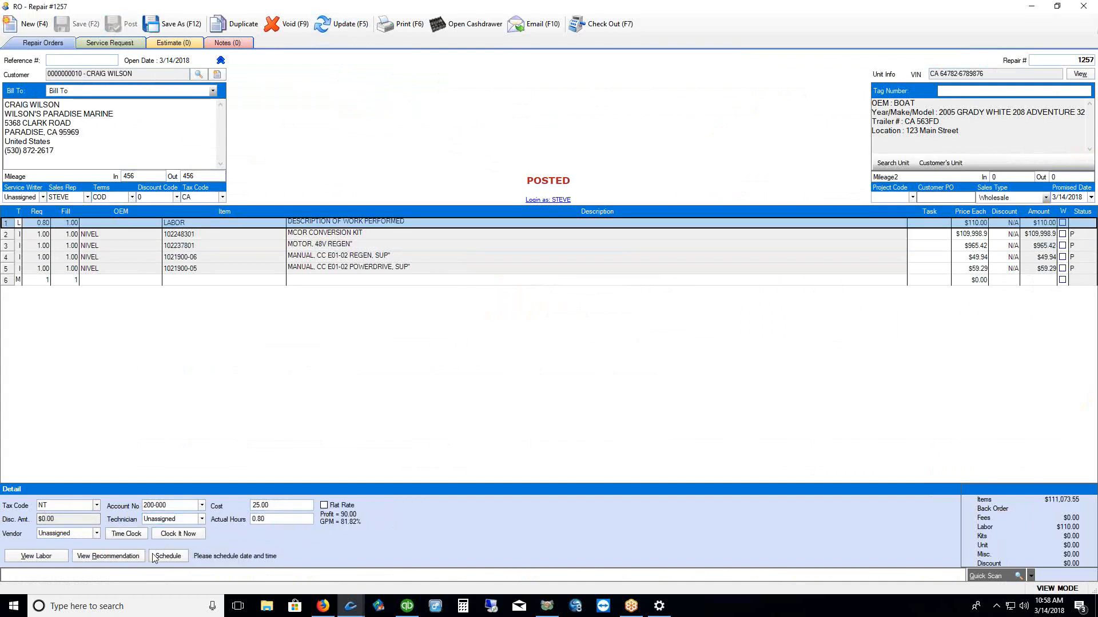
pyautogui.click(201, 519)
pyautogui.click(205, 452)
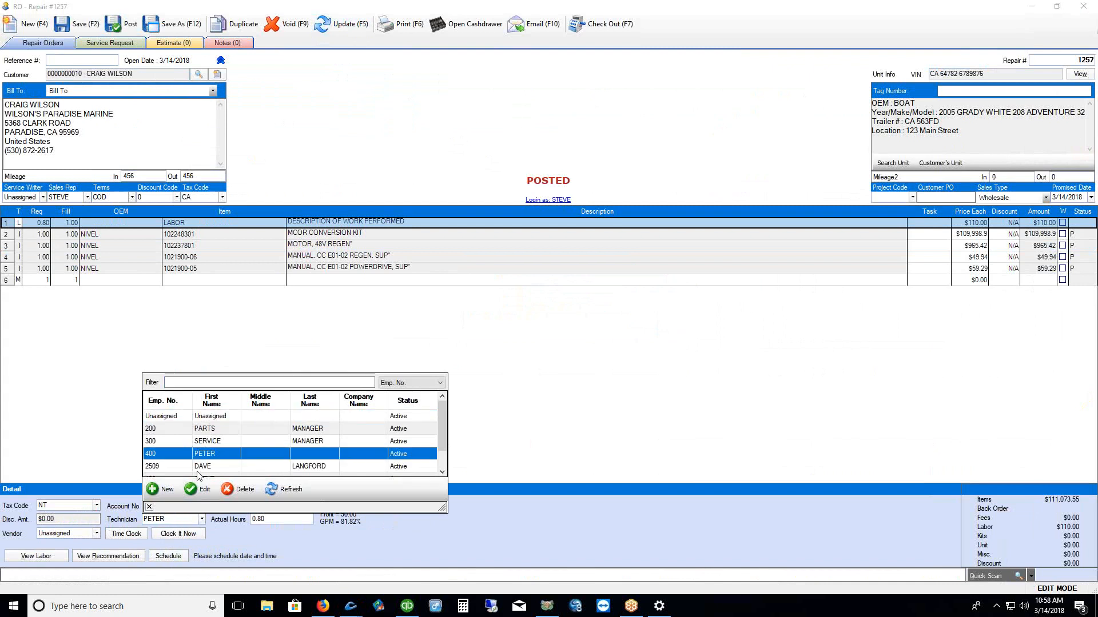
pyautogui.click(150, 507)
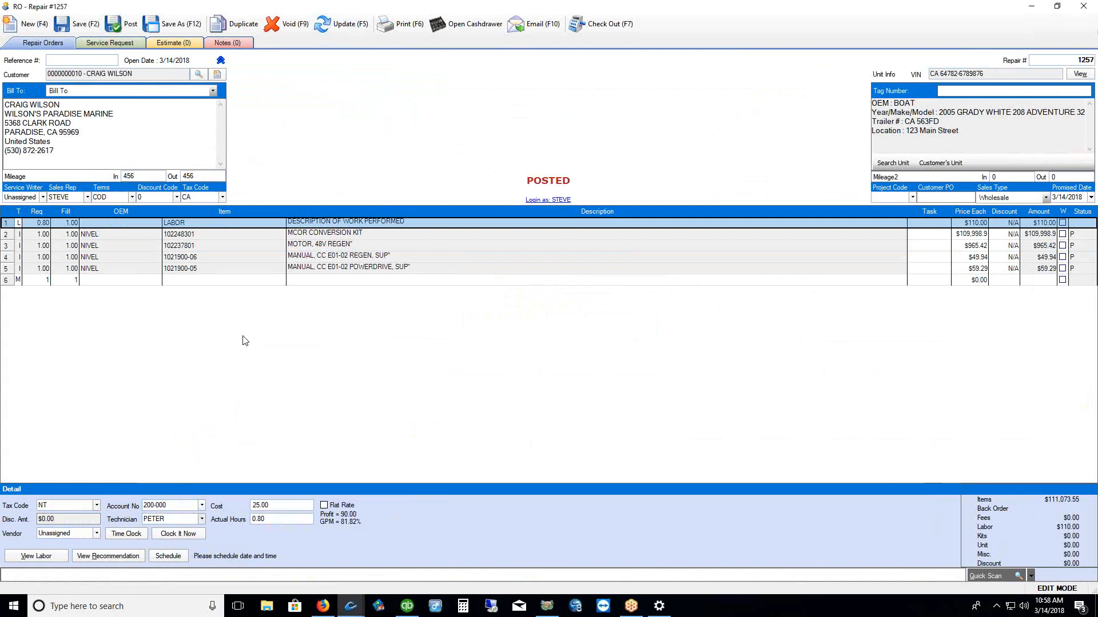
pyautogui.click(172, 558)
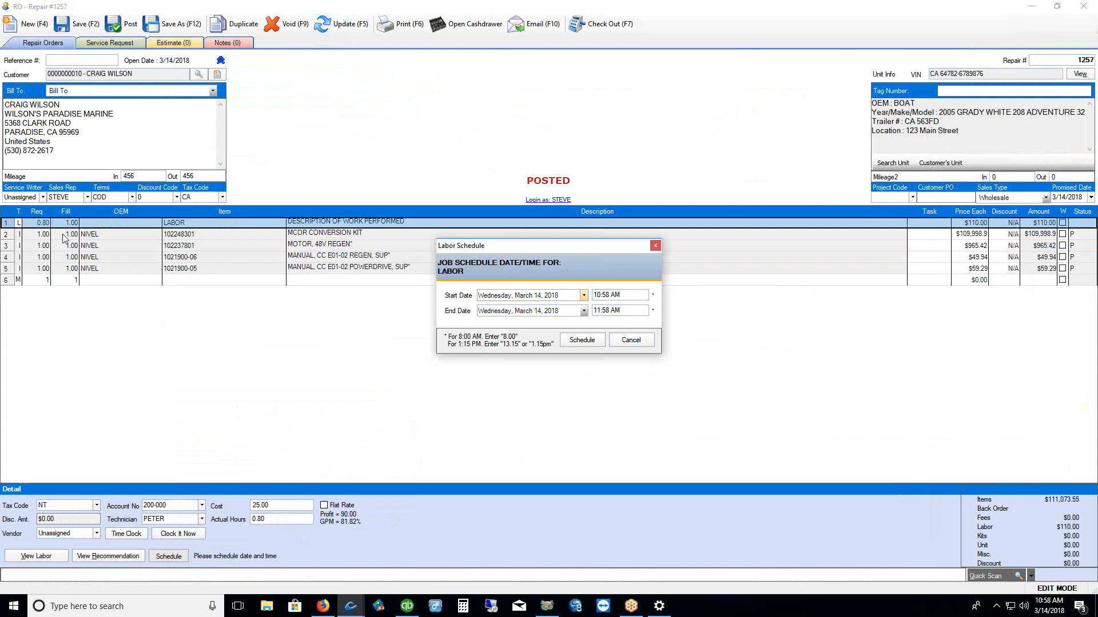
pyautogui.click(582, 339)
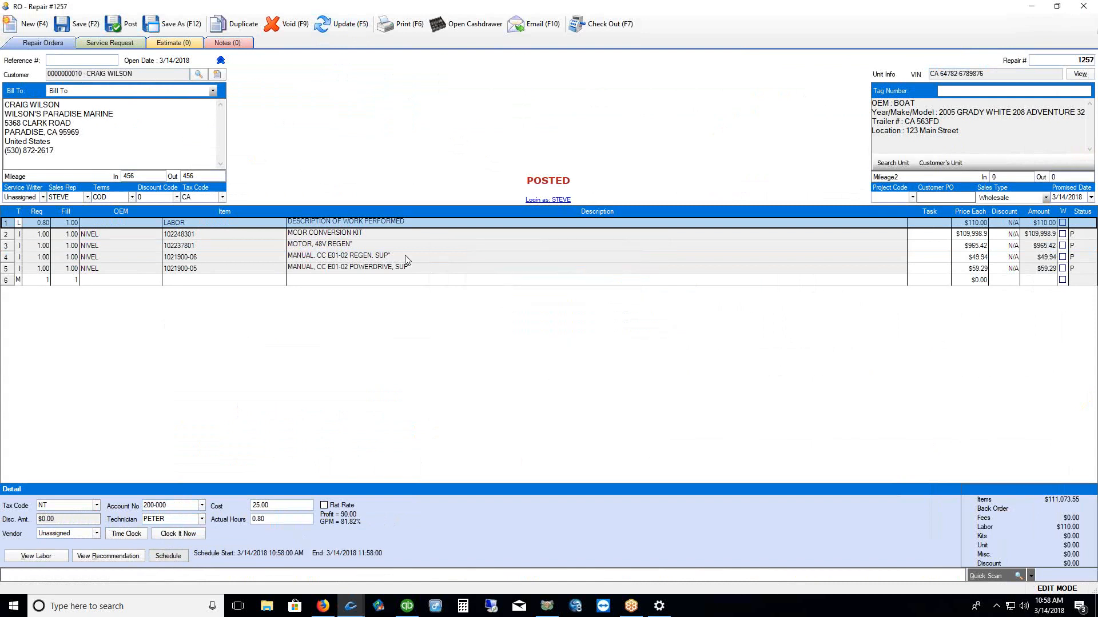
pyautogui.click(122, 24)
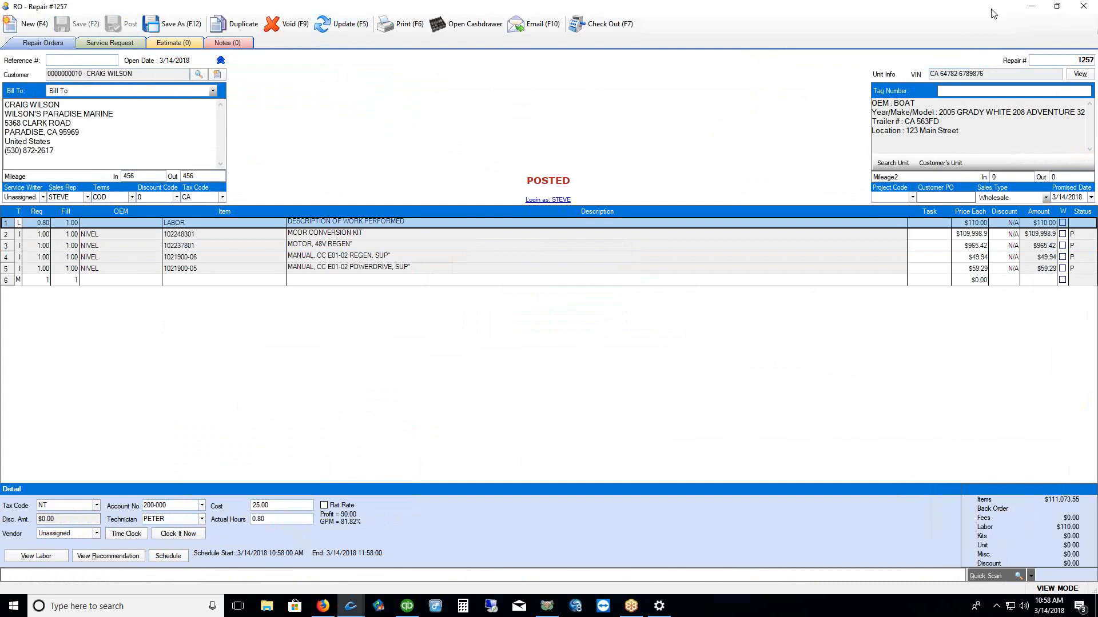
pyautogui.click(1034, 7)
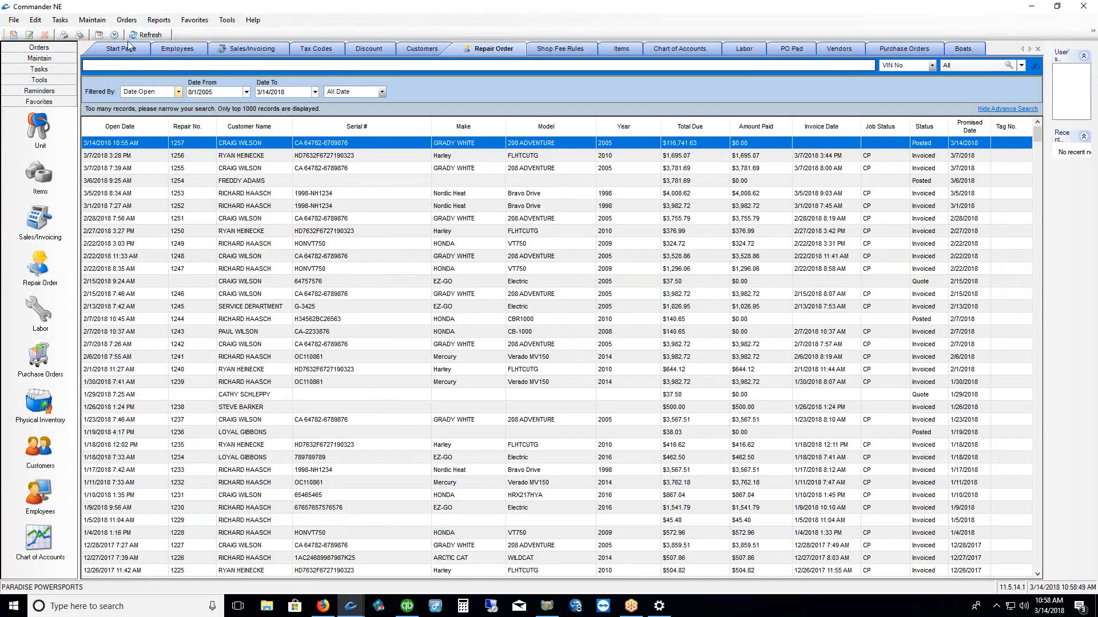
# Check the technician schedule calendar, then reopen repair order 1257
pyautogui.click(98, 35)
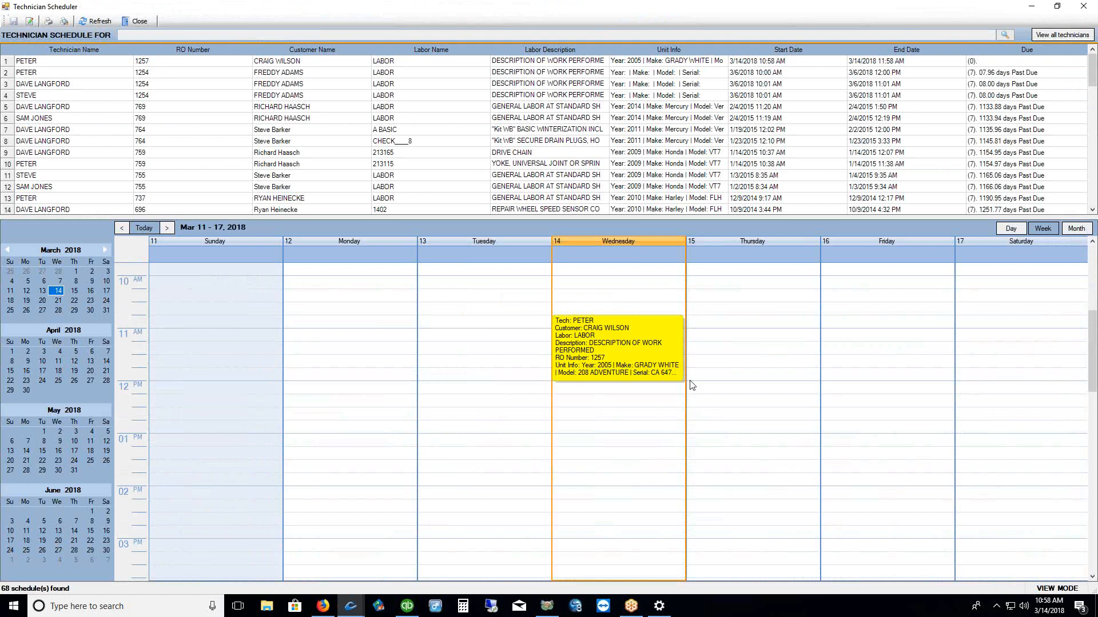
pyautogui.click(1083, 6)
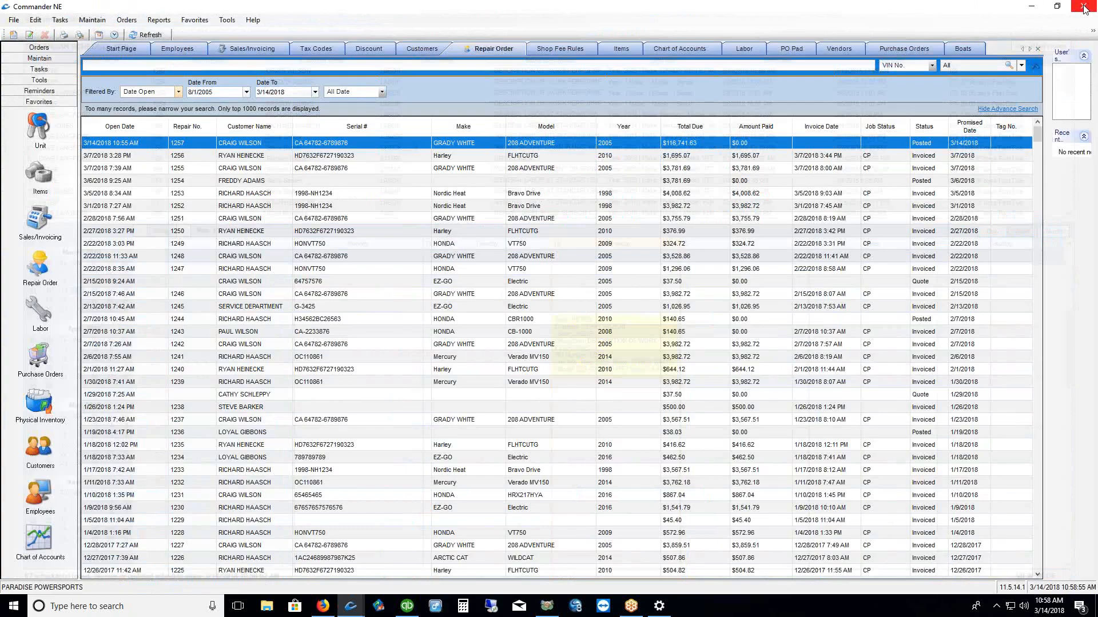
pyautogui.doubleClick(345, 143)
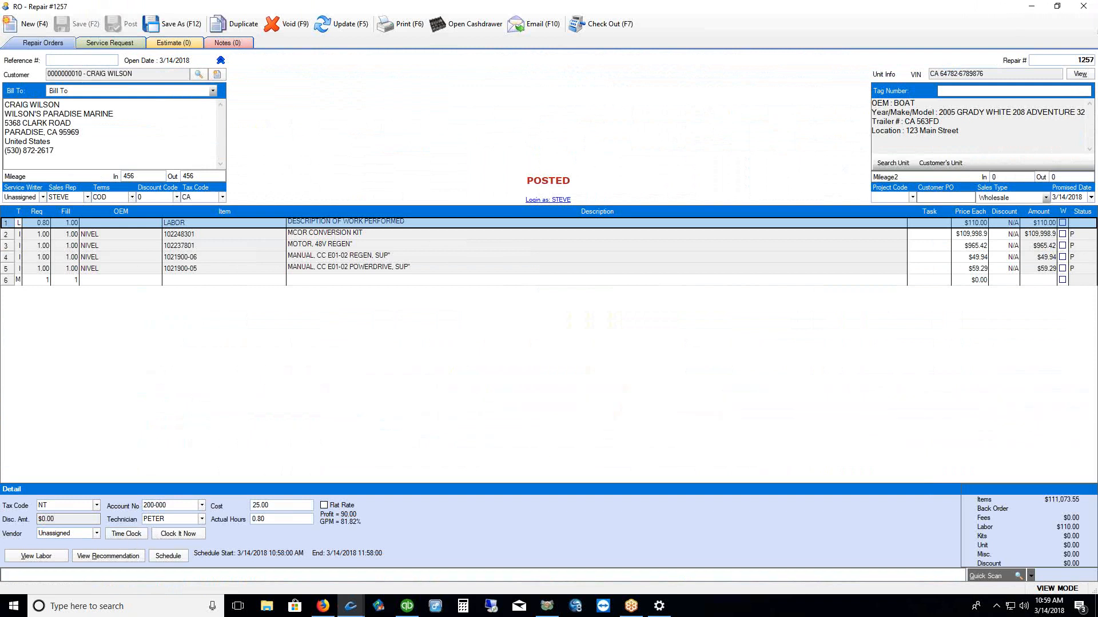
pyautogui.moveTo(107, 545)
pyautogui.mouseDown()
pyautogui.moveTo(135, 542)
pyautogui.moveTo(134, 527)
pyautogui.mouseUp()
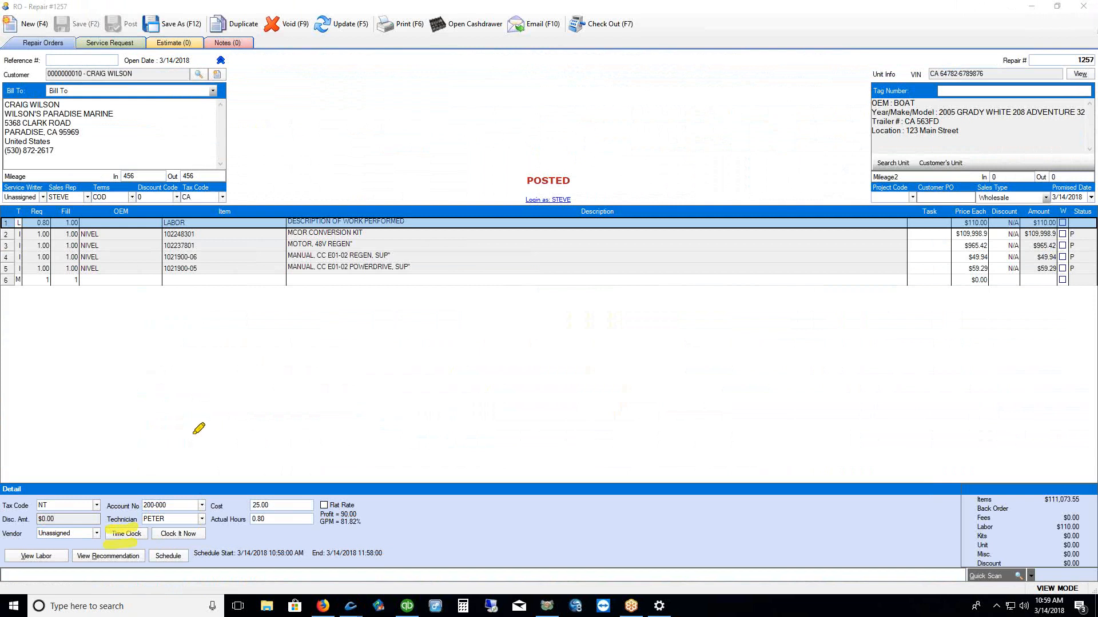
pyautogui.moveTo(151, 574); pyautogui.dragTo(192, 564)
pyautogui.press('Escape')
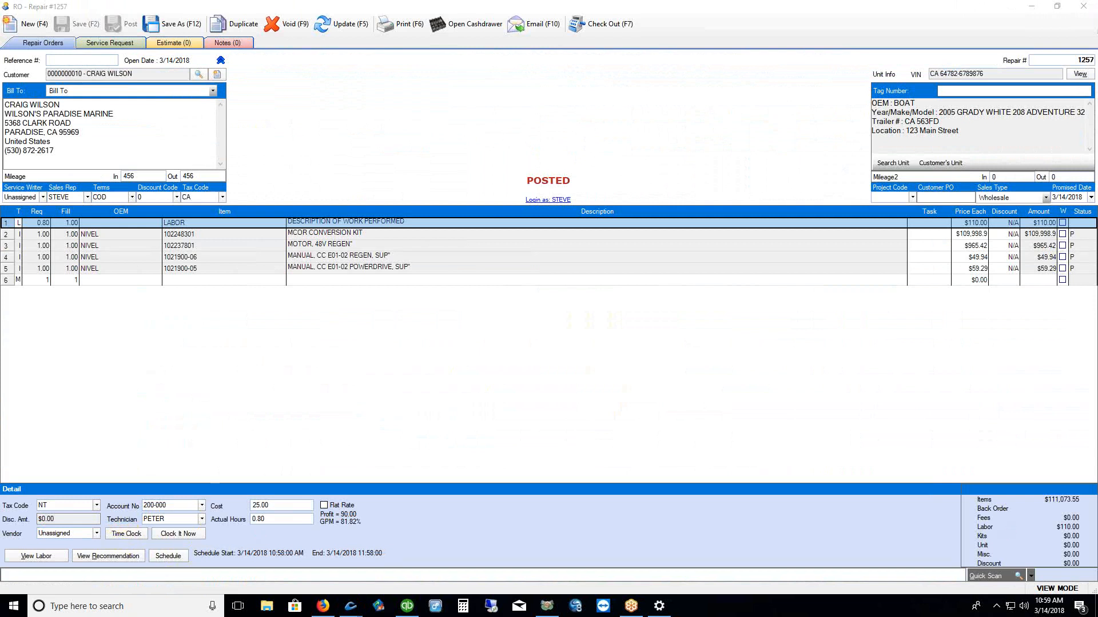
# Clock the technician in and out on the labor line, then close the time clock
pyautogui.click(127, 534)
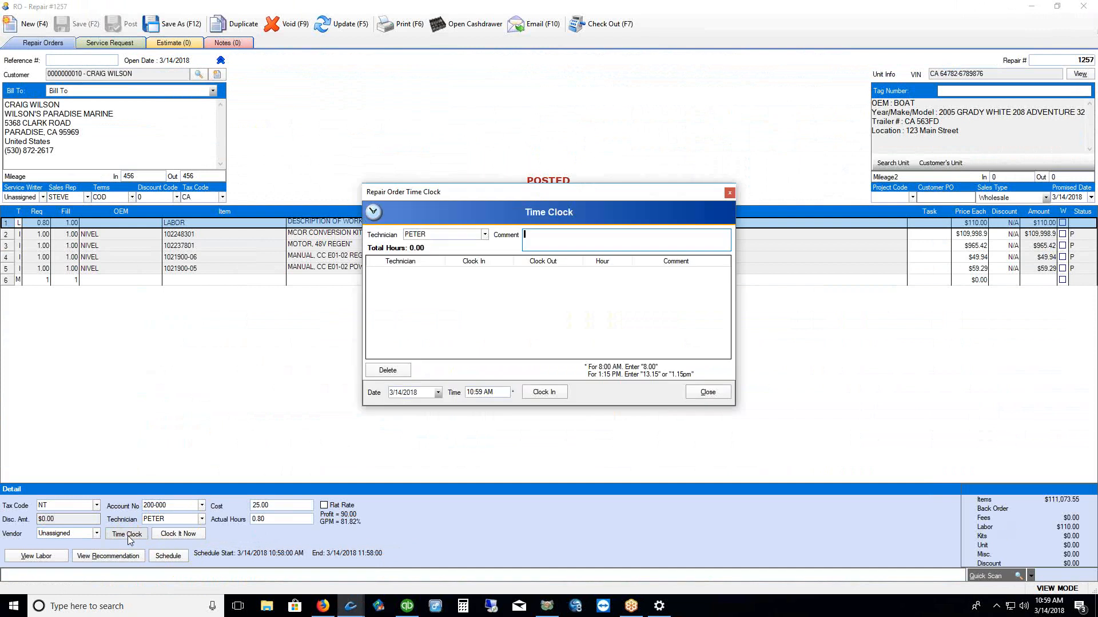
pyautogui.click(544, 393)
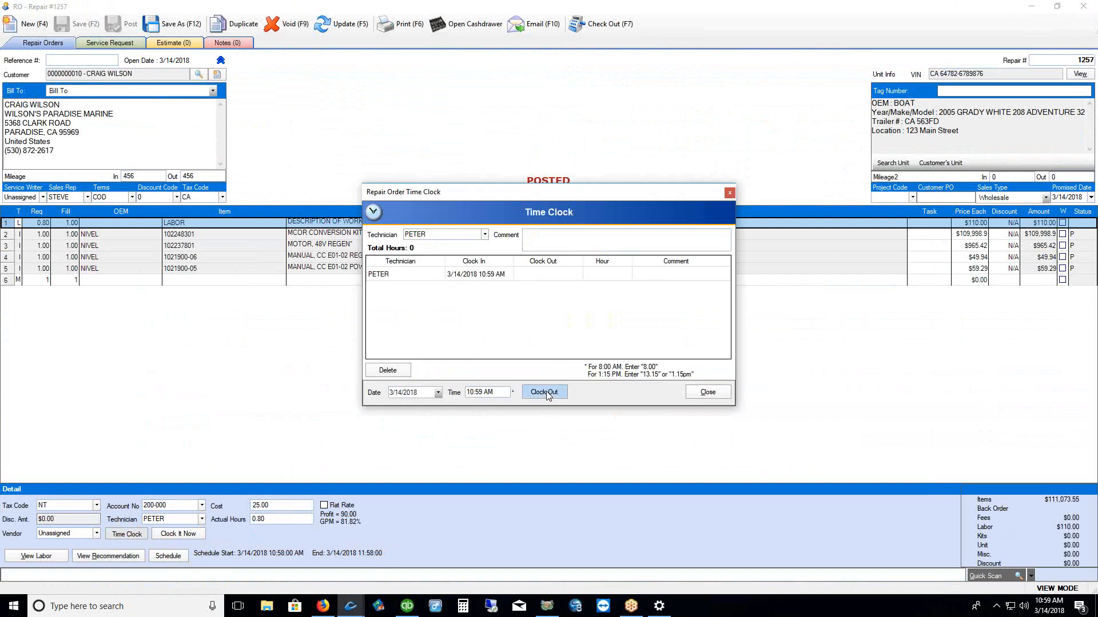
pyautogui.click(546, 392)
pyautogui.click(709, 392)
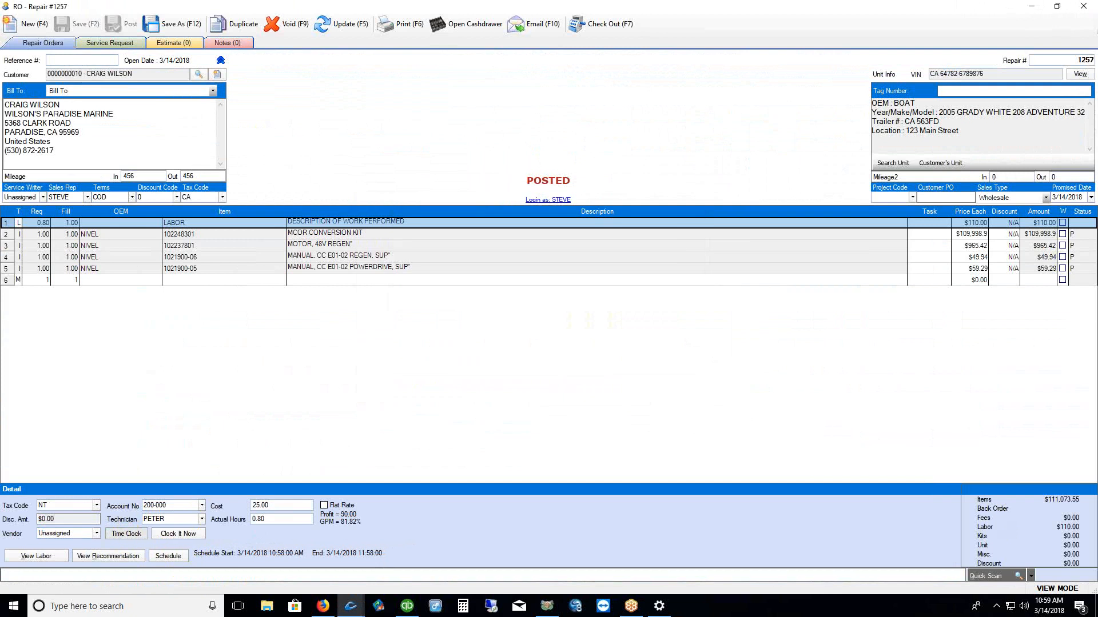
pyautogui.moveTo(233, 537); pyautogui.dragTo(331, 534)
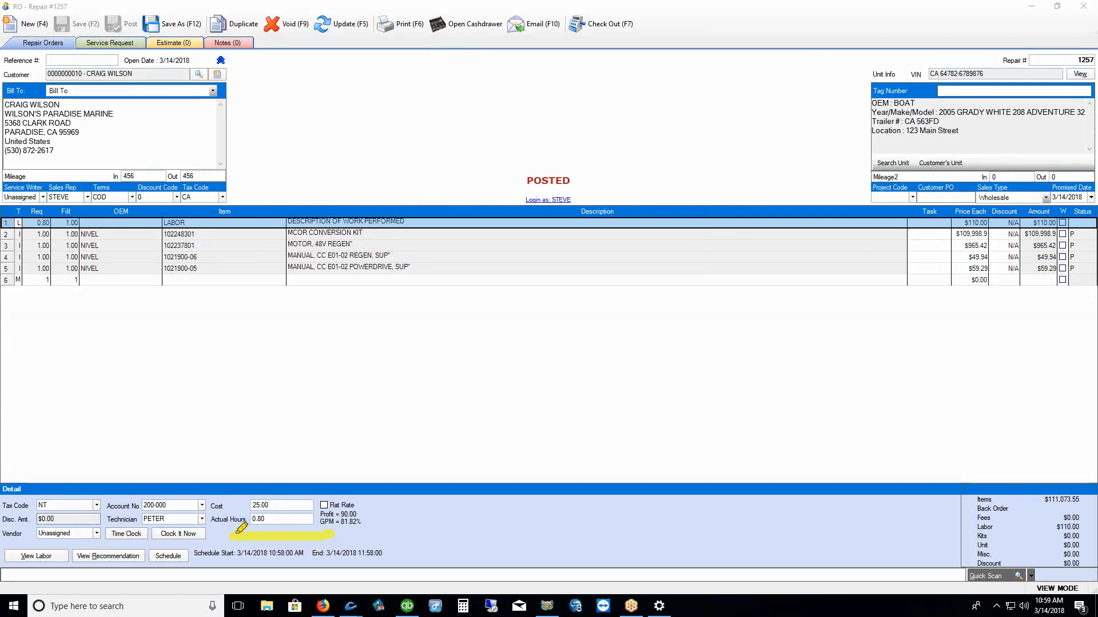
pyautogui.moveTo(233, 539); pyautogui.dragTo(52, 238)
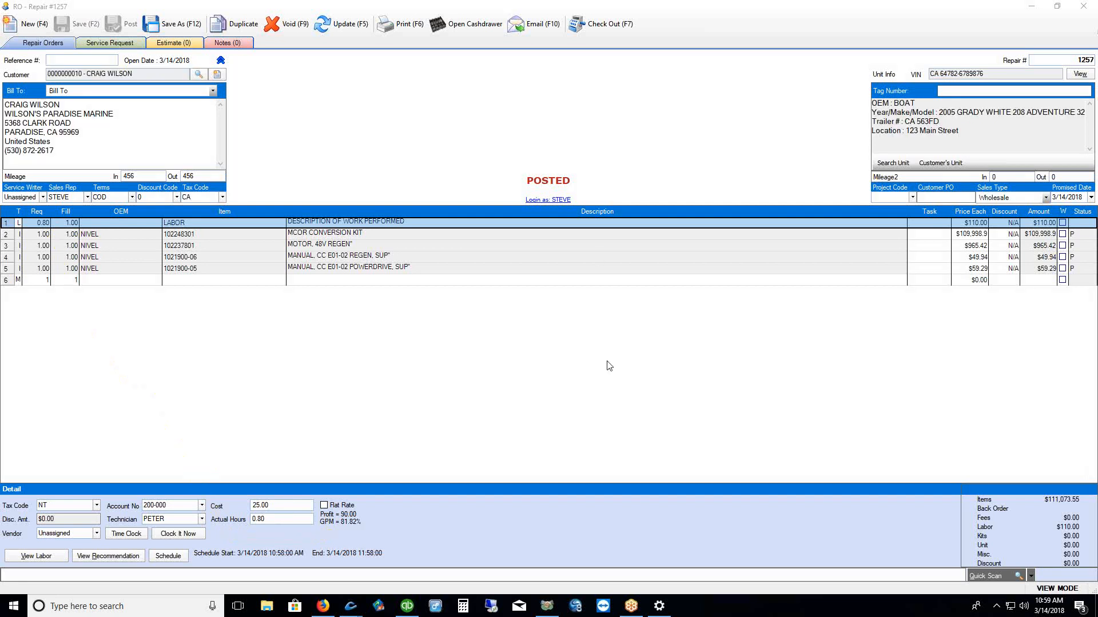
# After a look at checkout, change the MCOR conversion kit price to $550.00 and authorize it
pyautogui.click(591, 32)
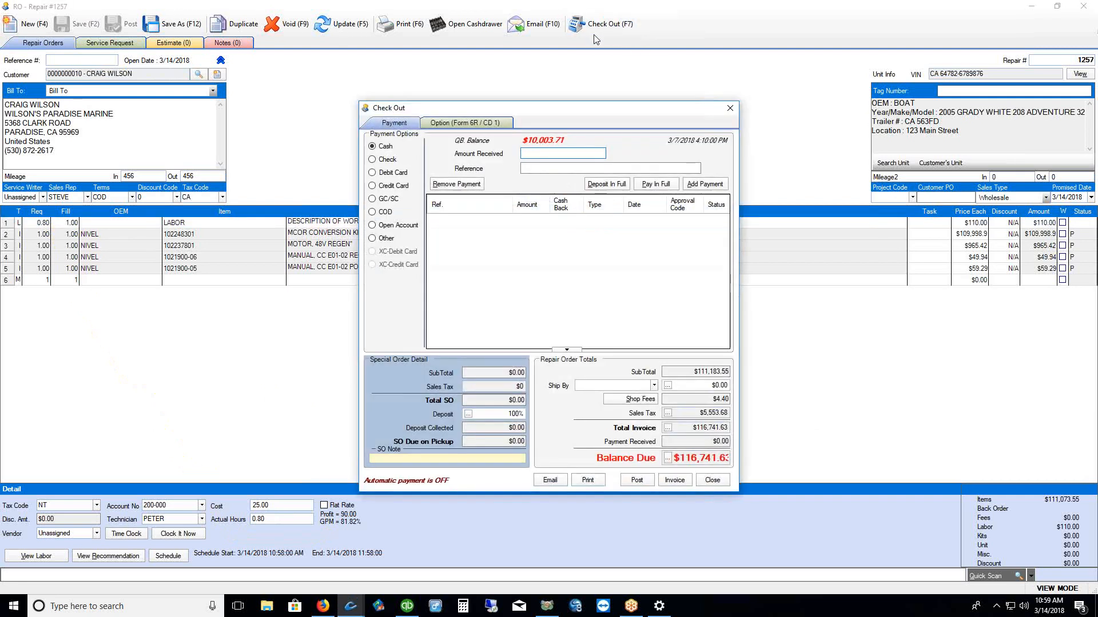
pyautogui.click(730, 108)
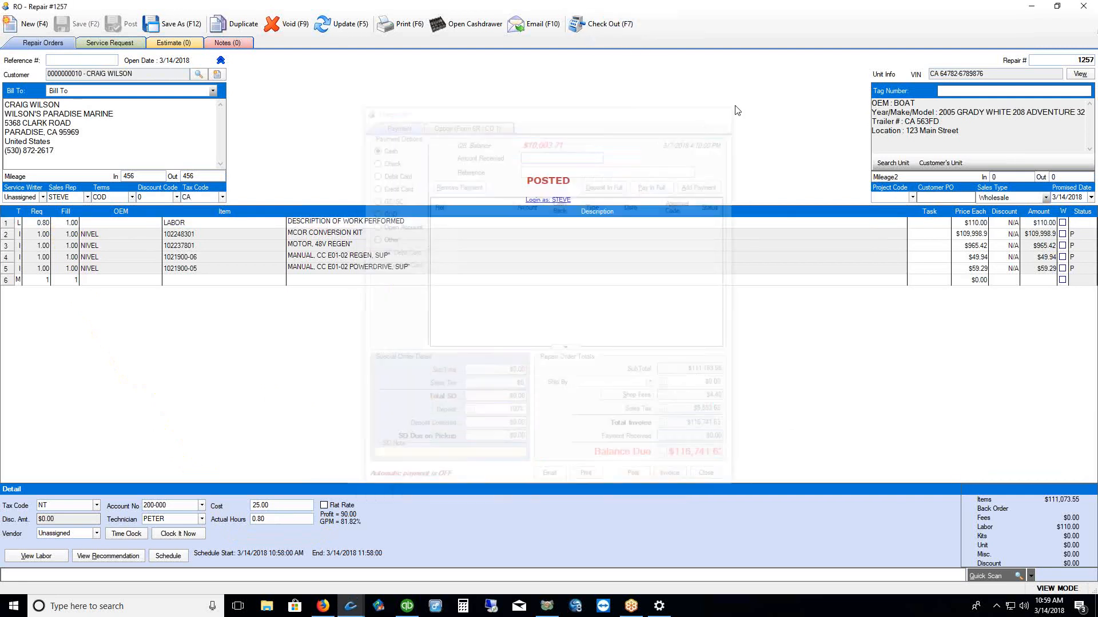
pyautogui.click(964, 235)
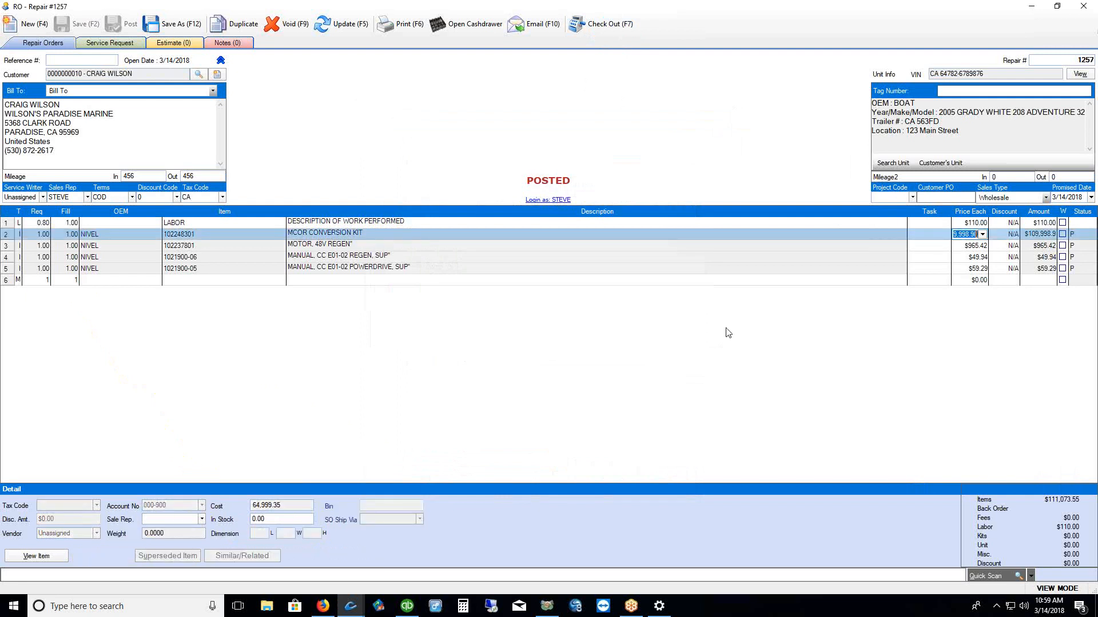
pyautogui.press('BackSpace')
pyautogui.write('001')
pyautogui.press('BackSpace')
pyautogui.press('BackSpace')
pyautogui.press('BackSpace')
pyautogui.moveTo(958, 236); pyautogui.dragTo(917, 241)
pyautogui.write('550')
pyautogui.click(788, 342)
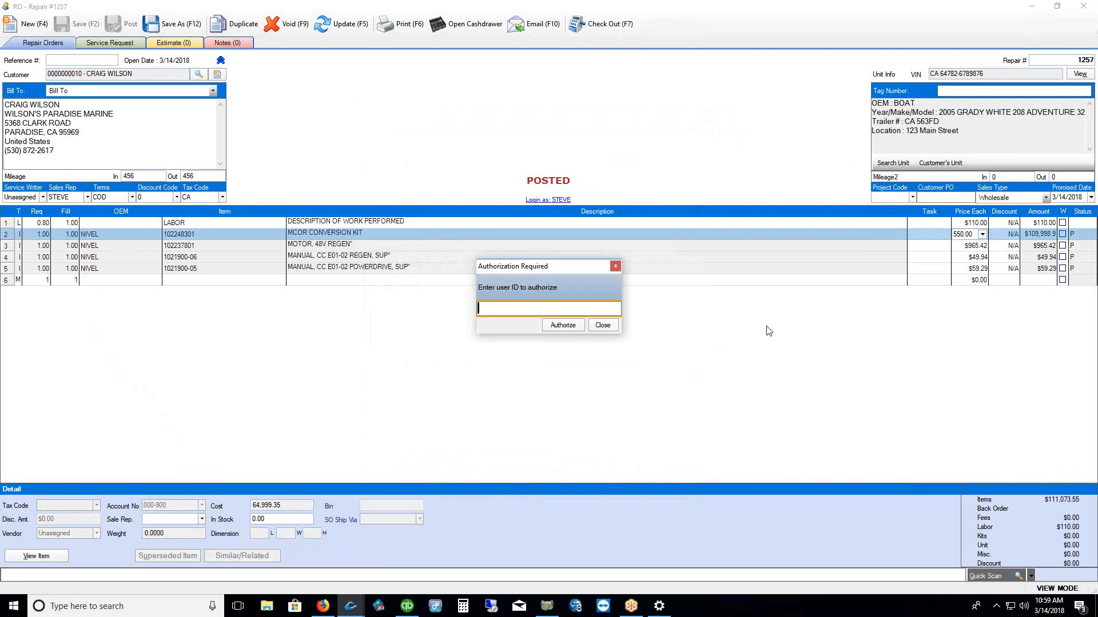
pyautogui.write('*')
pyautogui.click(548, 326)
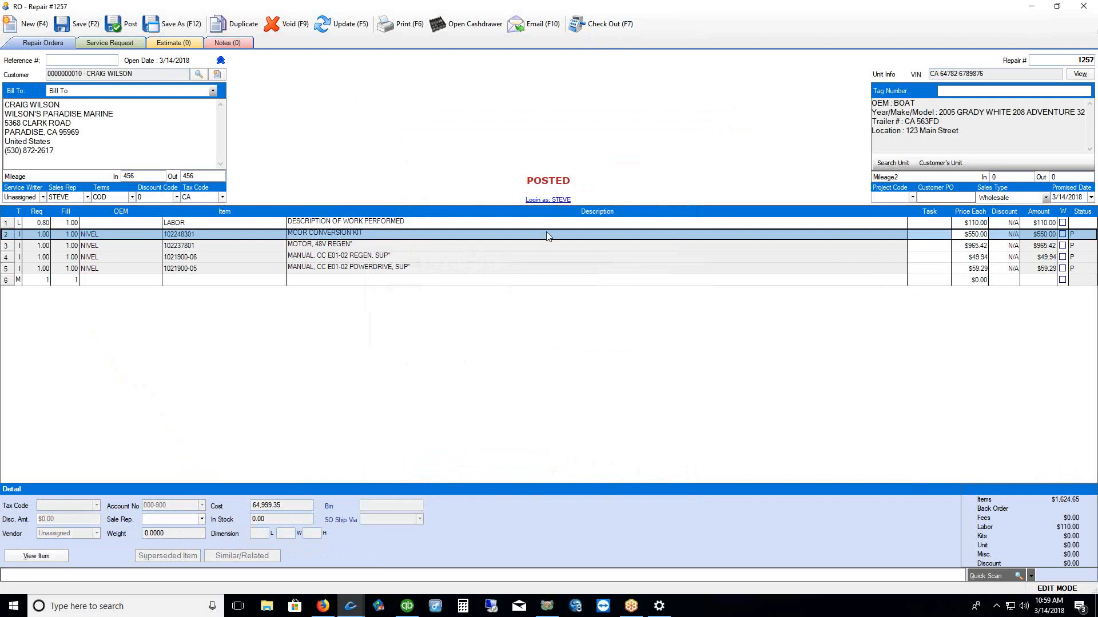
# Recheck the checkout balance, then close repair order 1257 without saving
pyautogui.click(603, 24)
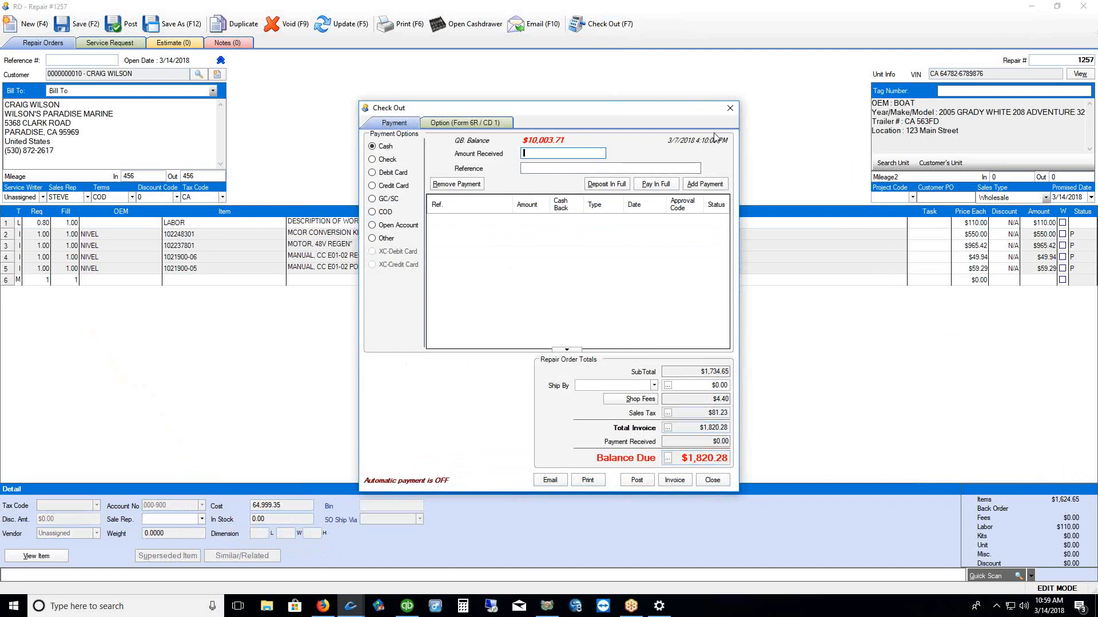
pyautogui.click(730, 109)
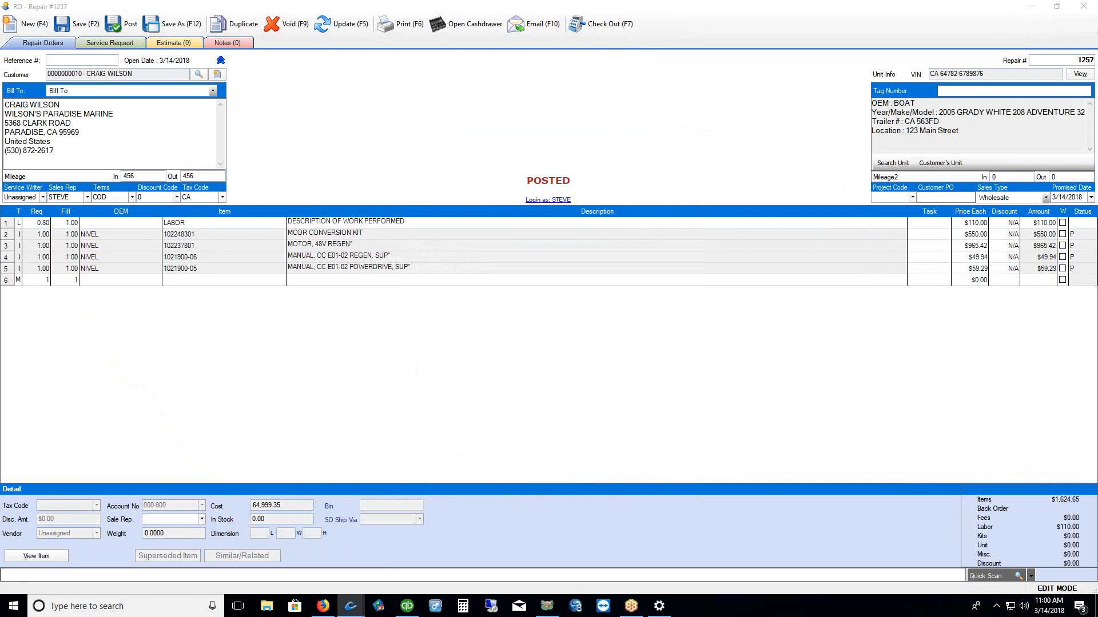
pyautogui.moveTo(938, 221); pyautogui.dragTo(946, 294)
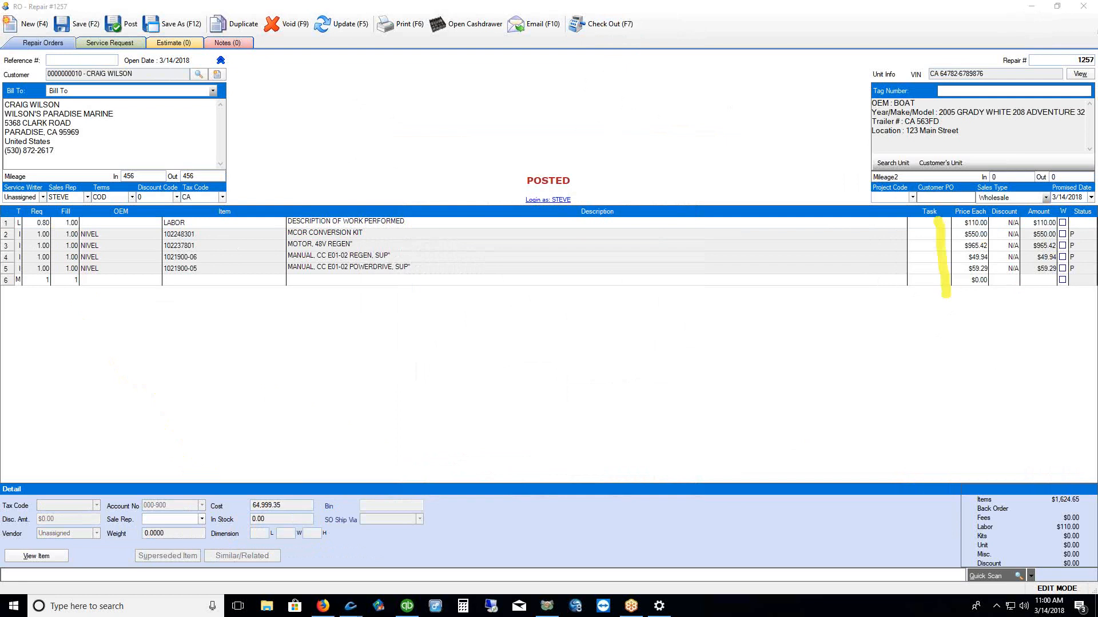
pyautogui.press('Escape')
pyautogui.click(1075, 8)
pyautogui.click(558, 330)
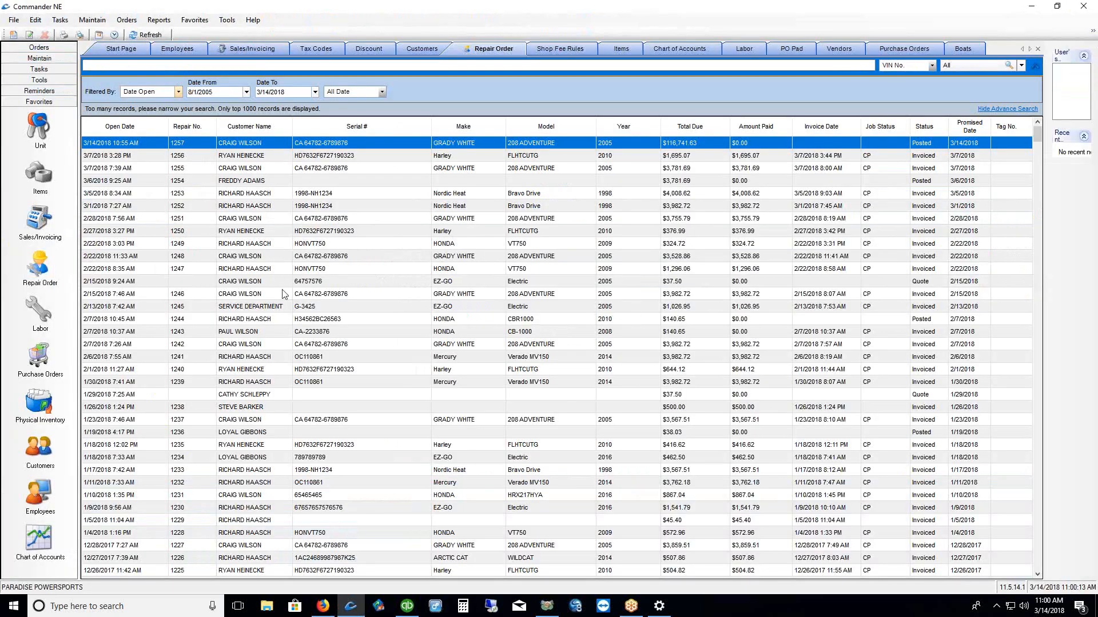
# Open repair order 1253 and select its TASK 1 lines, rows 1–7
pyautogui.doubleClick(714, 194)
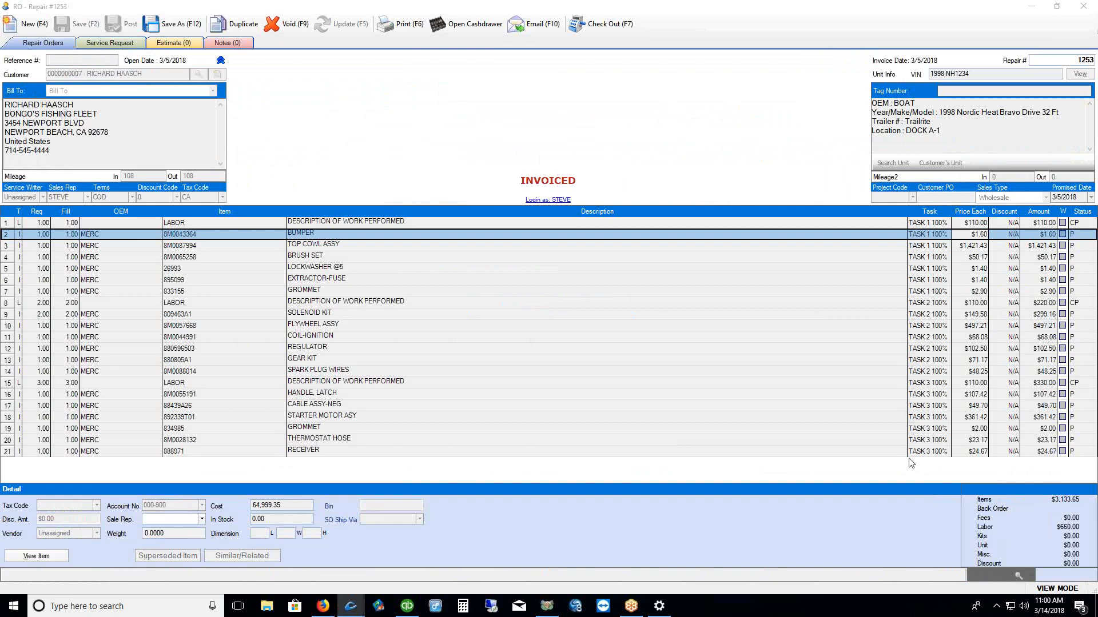
pyautogui.moveTo(5, 225); pyautogui.dragTo(10, 292)
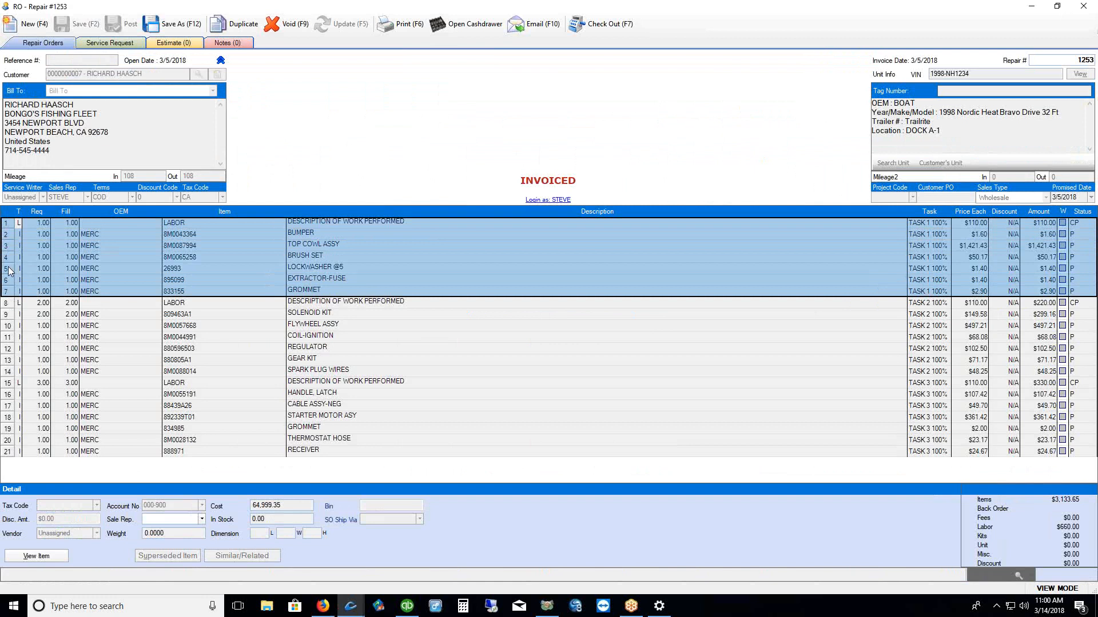
pyautogui.rightClick(9, 270)
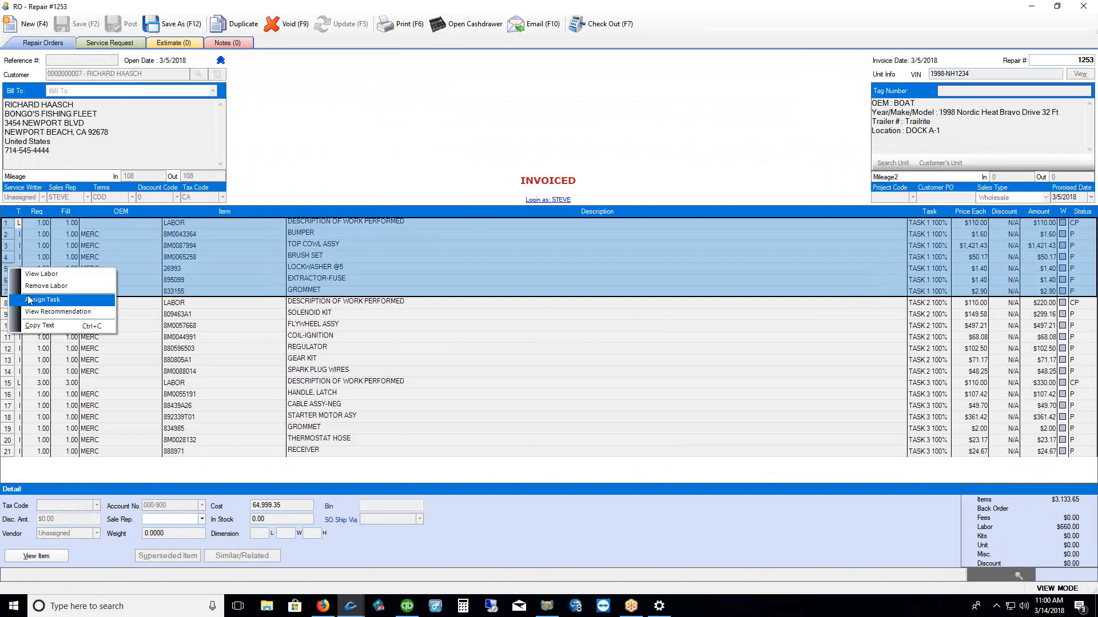
pyautogui.click(282, 150)
# Print the order as Form 6R with the Task form type, one copy
pyautogui.click(407, 26)
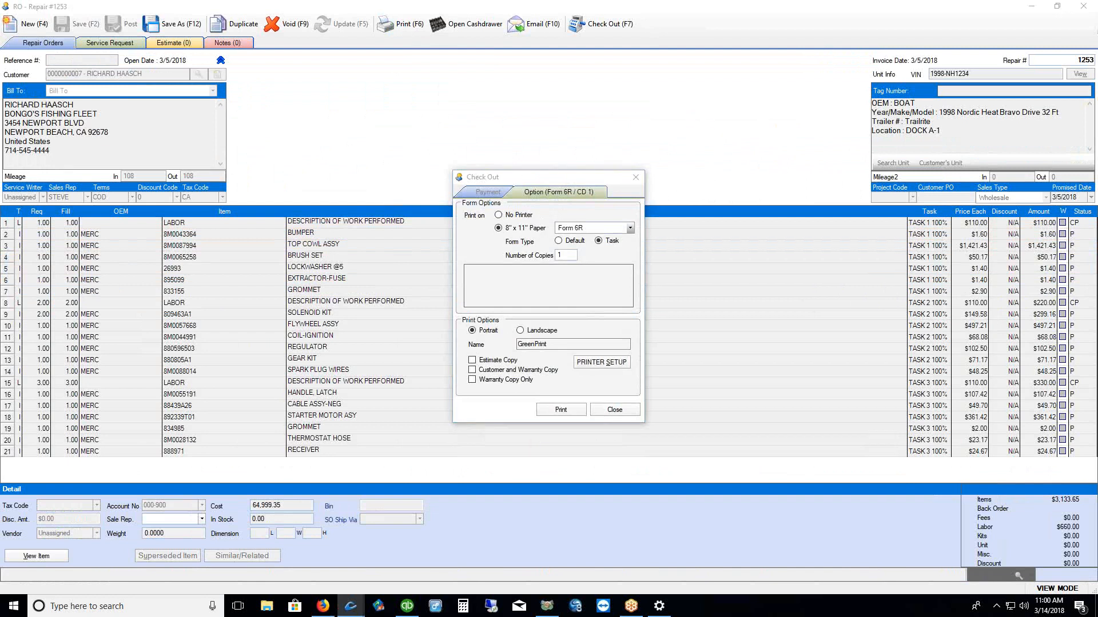
pyautogui.moveTo(592, 247); pyautogui.dragTo(633, 250)
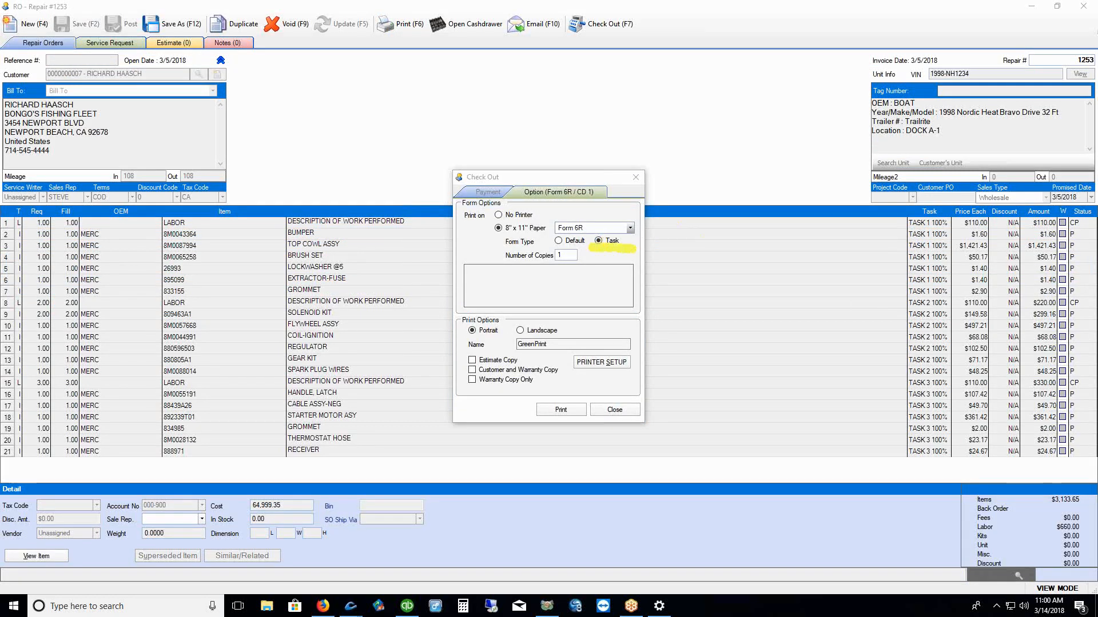
pyautogui.click(560, 411)
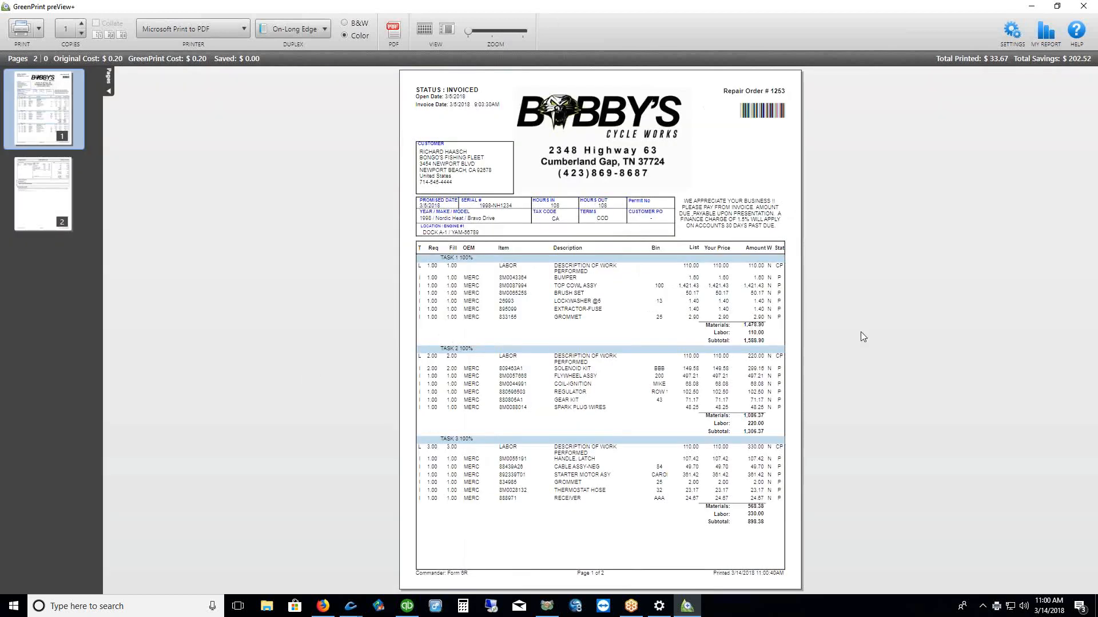
# Zoom and scroll through the two-page task printout of order 1253, then cancel the print job
pyautogui.click(475, 32)
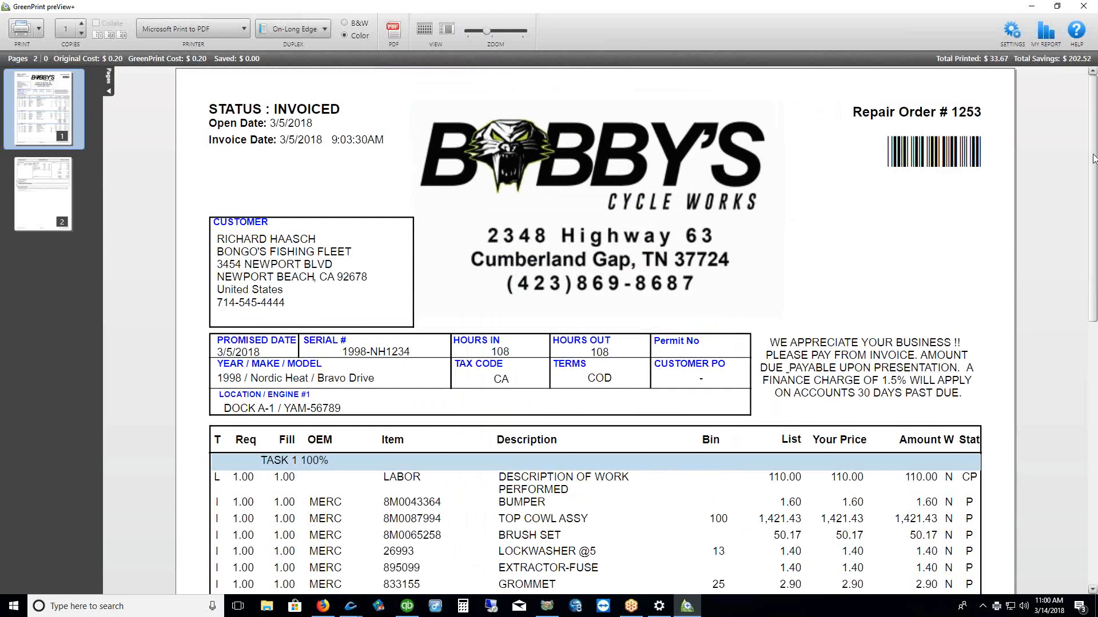
pyautogui.scroll(-5, 1093, 160)
pyautogui.scroll(-3, 827, 191)
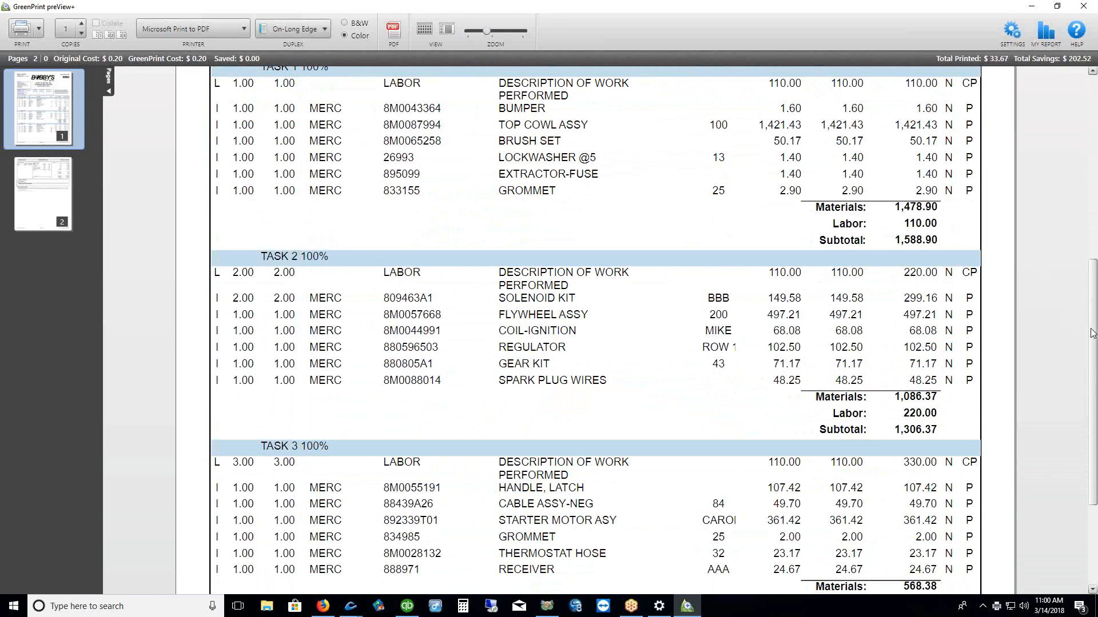
pyautogui.moveTo(1092, 329); pyautogui.dragTo(1092, 137)
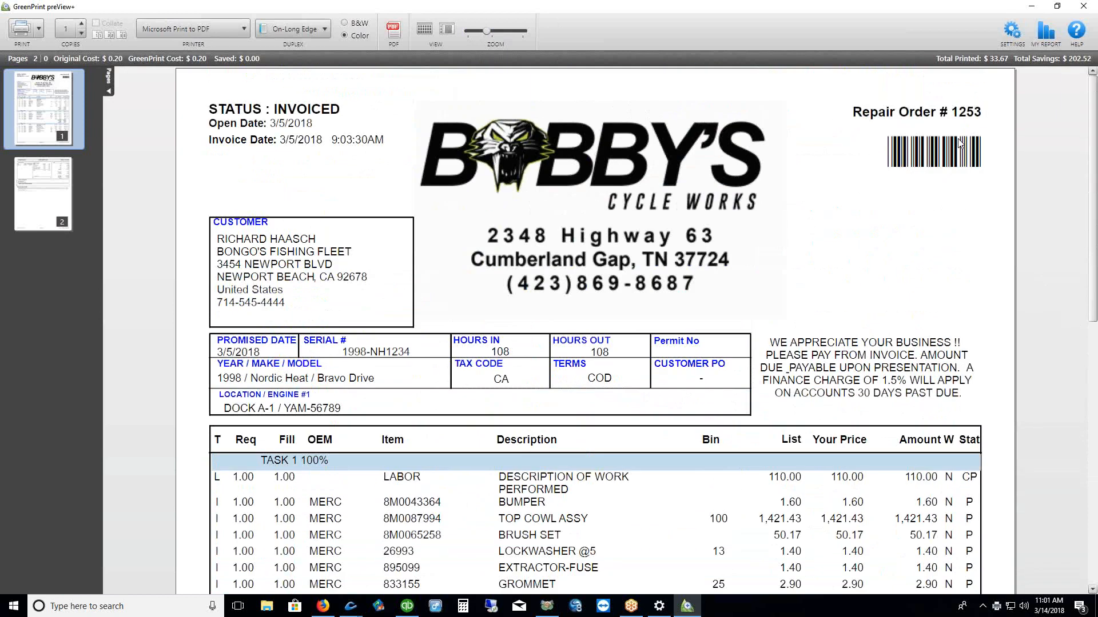
pyautogui.click(1083, 6)
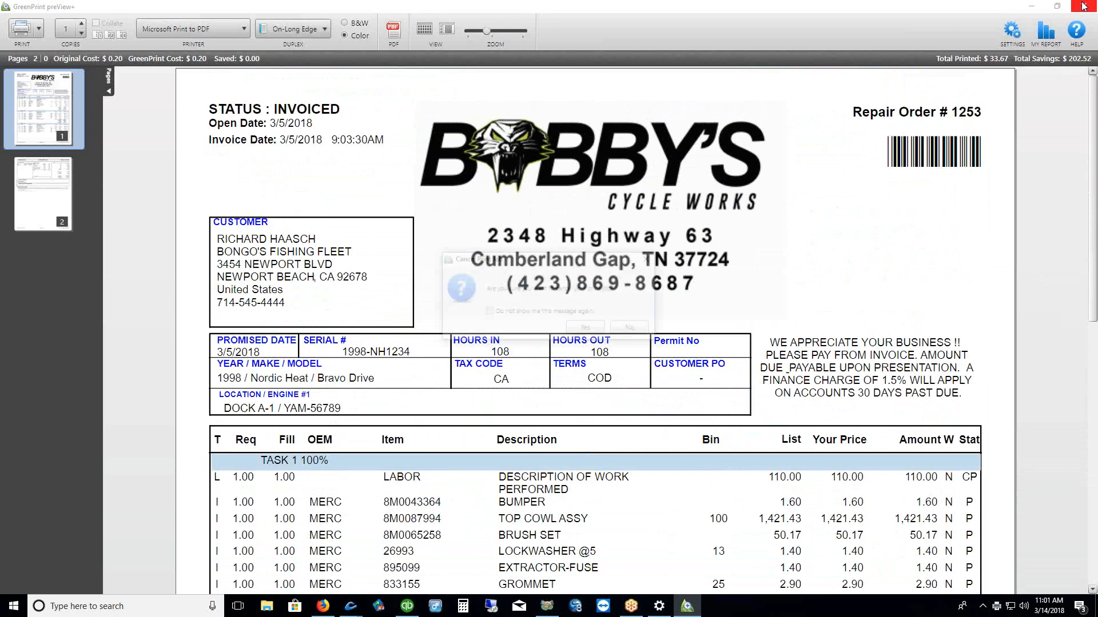
pyautogui.click(587, 329)
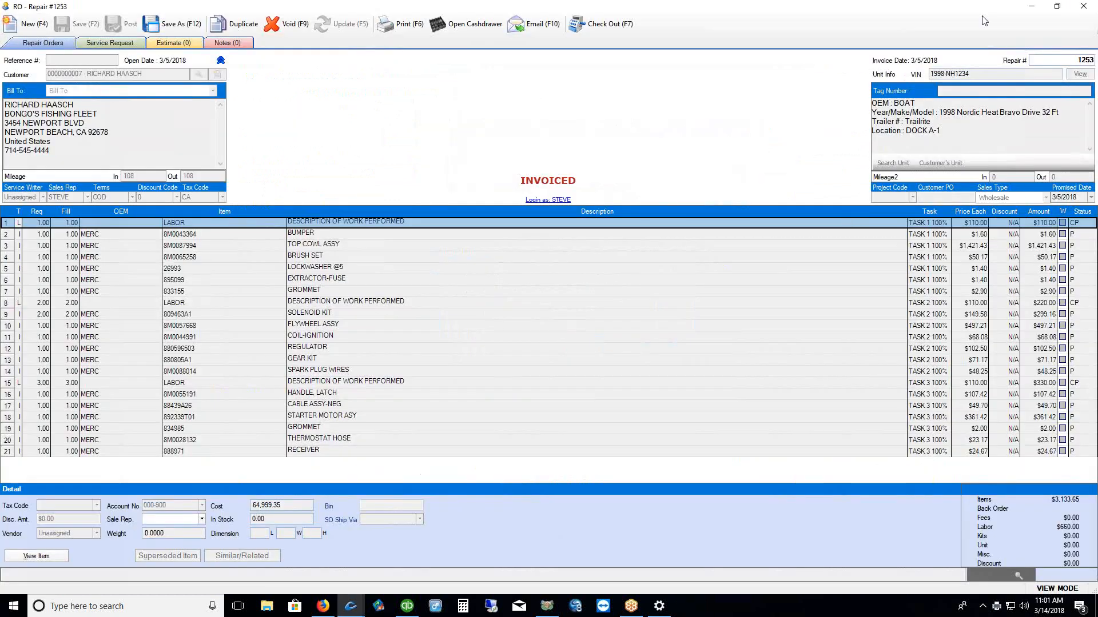
# Close repair order 1253 and start a new trial invoice from the Sales/Invoicing list
pyautogui.click(1084, 6)
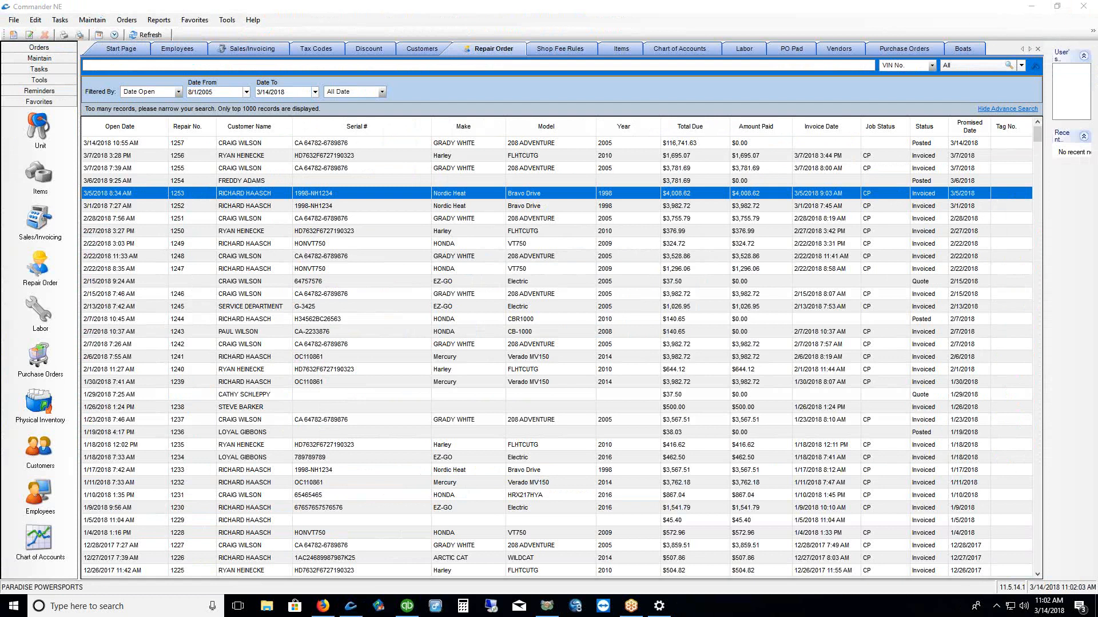
pyautogui.click(35, 218)
pyautogui.rightClick(502, 203)
pyautogui.click(520, 223)
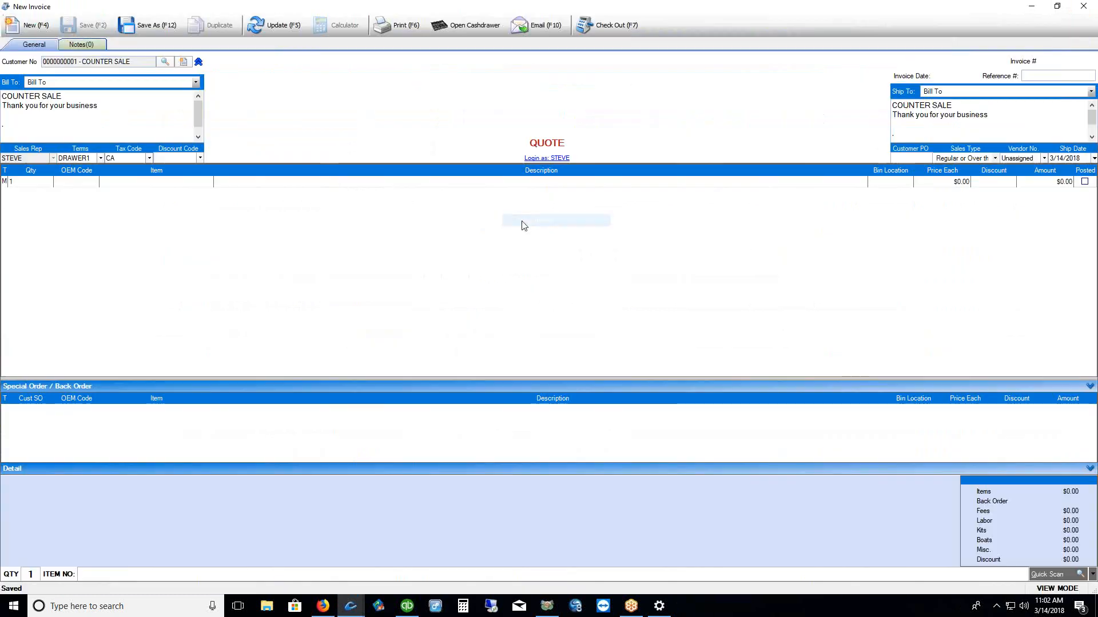
# Review the sales types, discard the trial invoice unchanged, and show the Commander start page
pyautogui.click(995, 158)
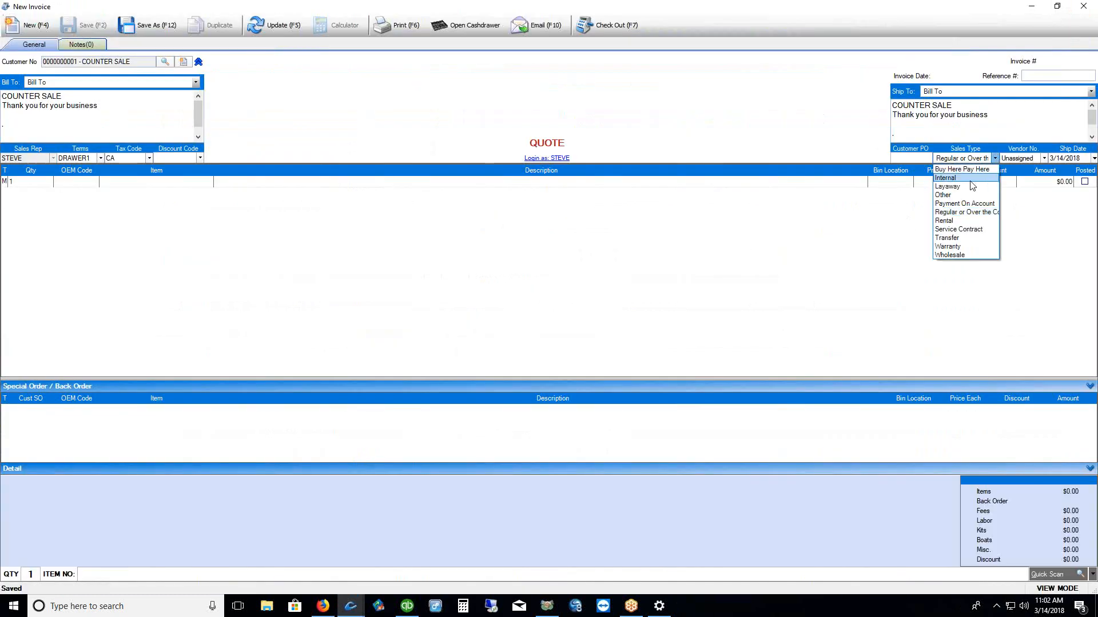
pyautogui.click(722, 282)
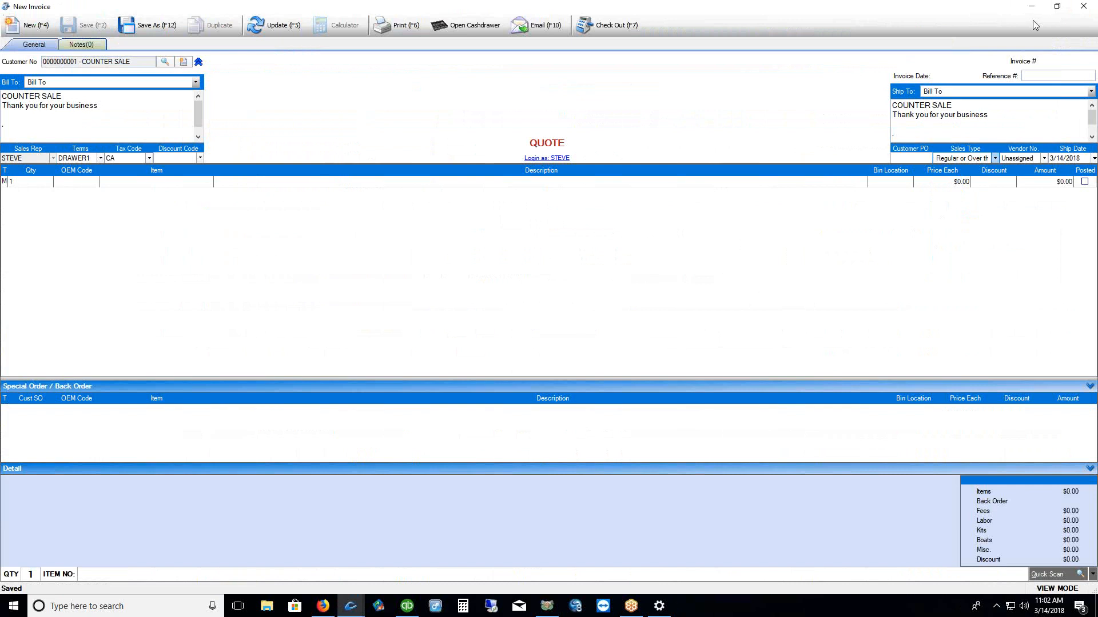
pyautogui.click(1082, 6)
pyautogui.click(38, 264)
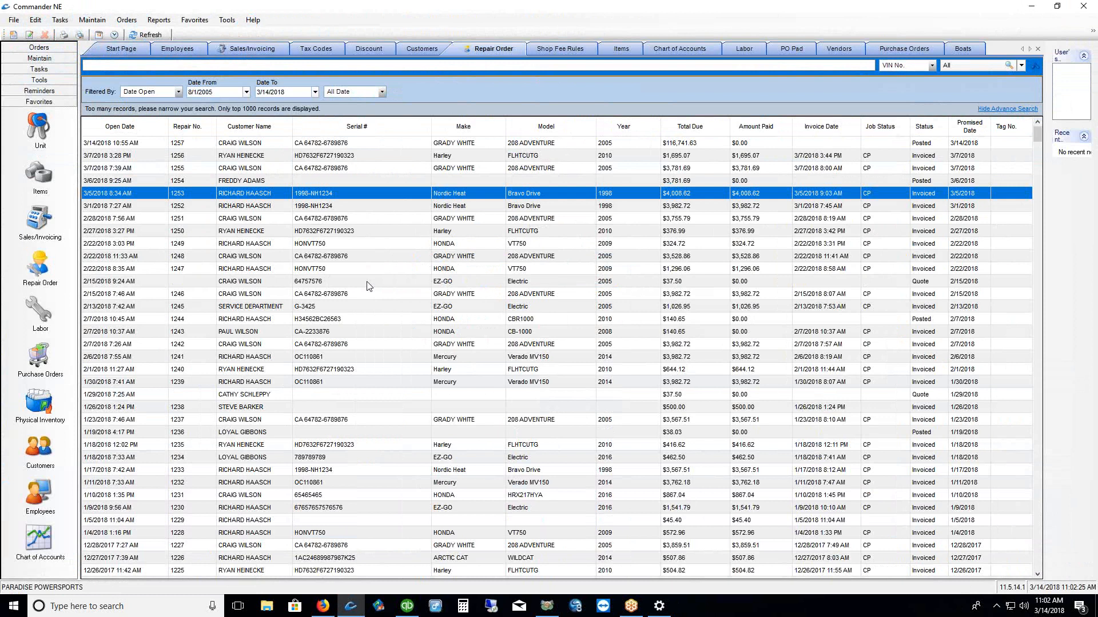
pyautogui.click(111, 49)
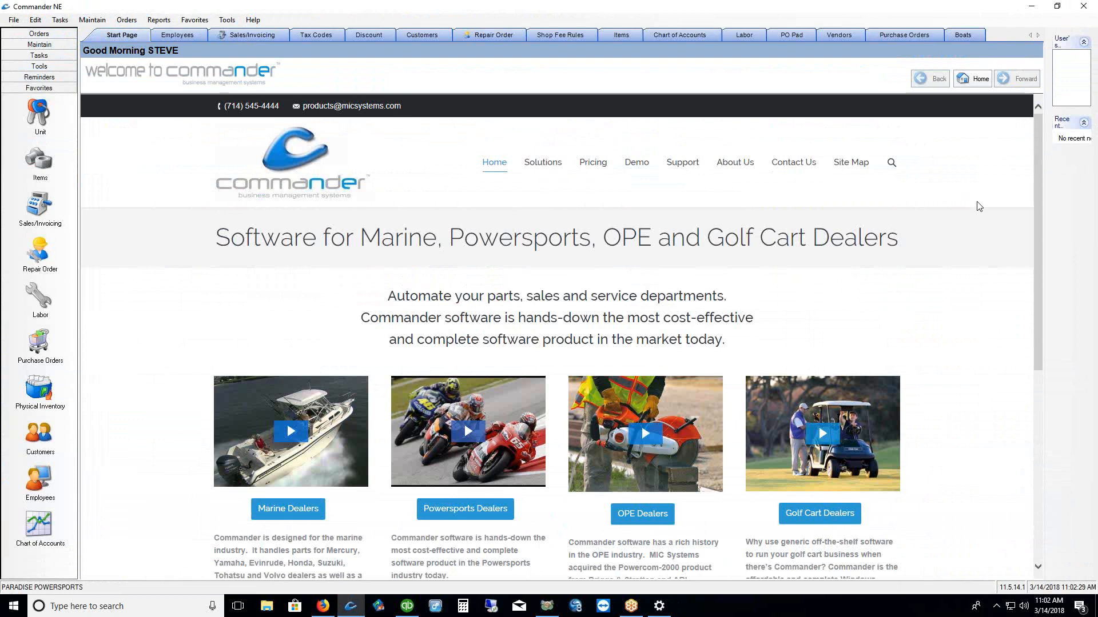